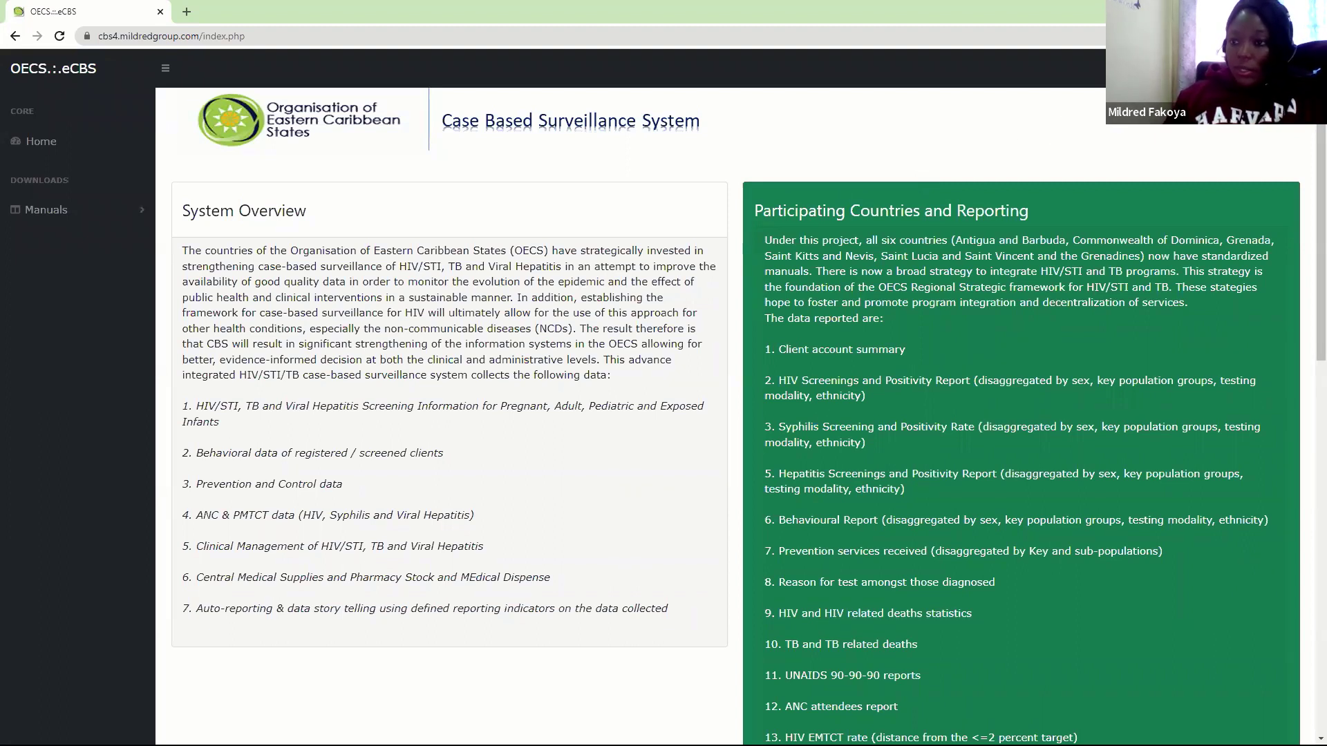
Log in to the country system and expand Pages in the sidebar
click(1287, 68)
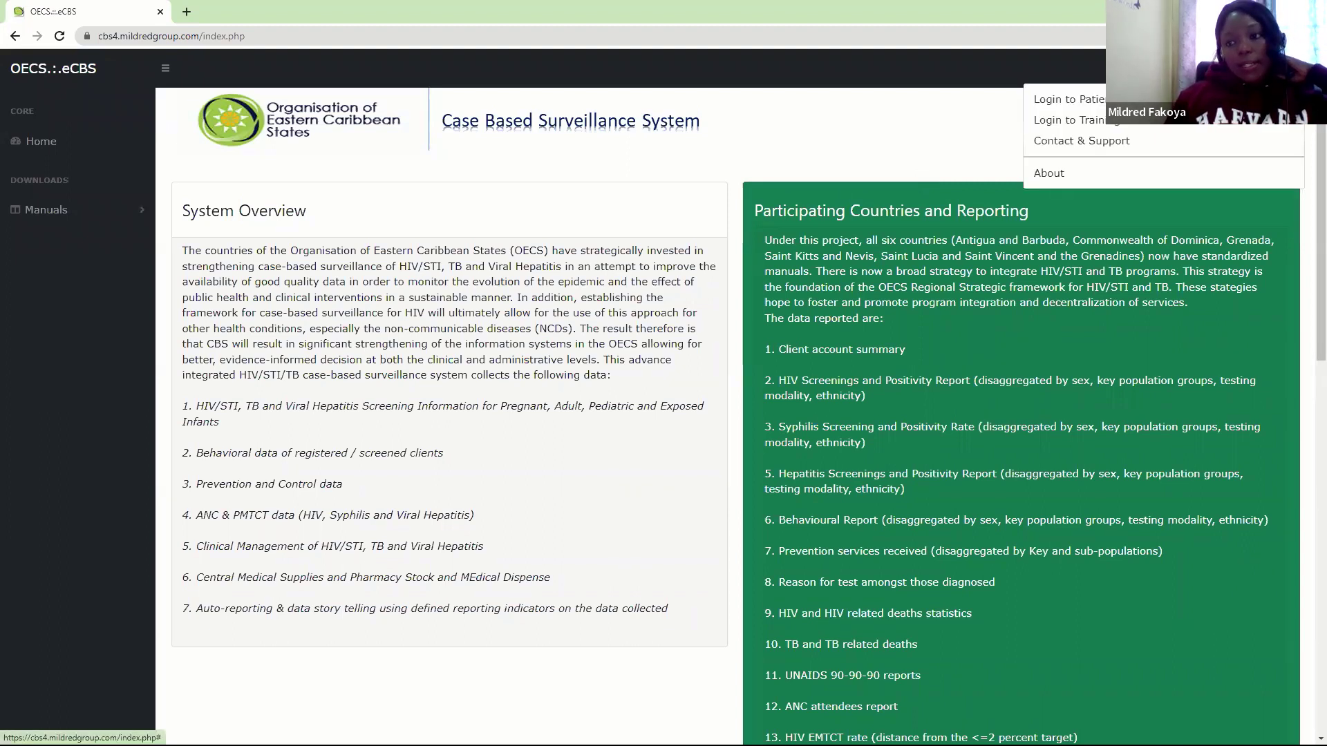
click(1084, 101)
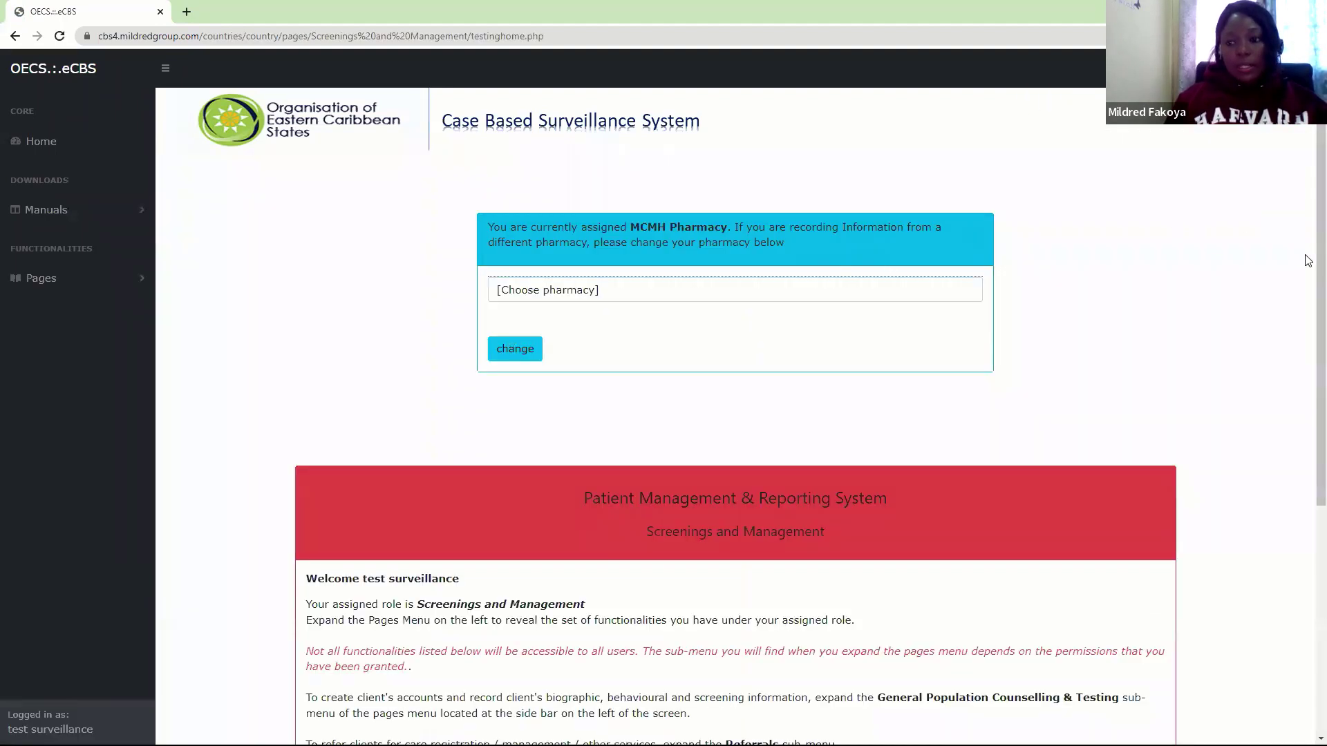
scroll(1308, 284, down, 3)
scroll(1308, 429, down, 2)
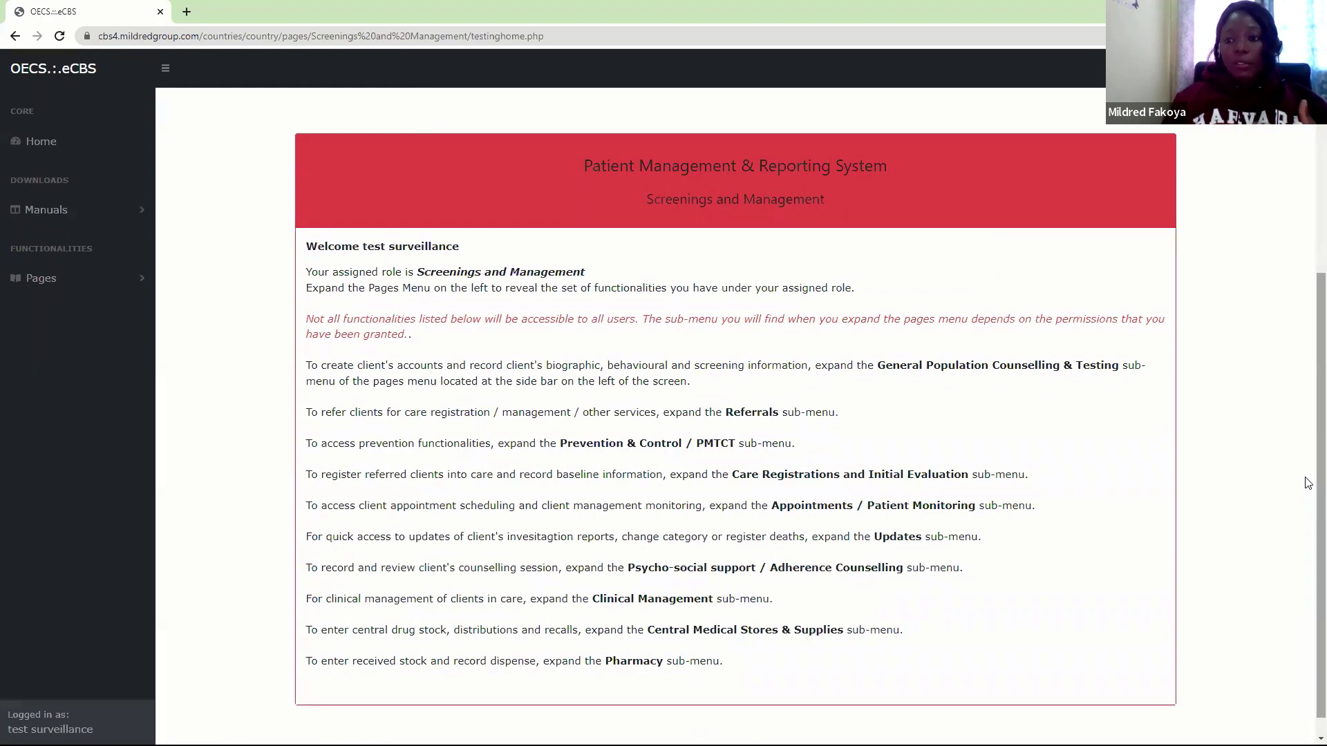
click(139, 279)
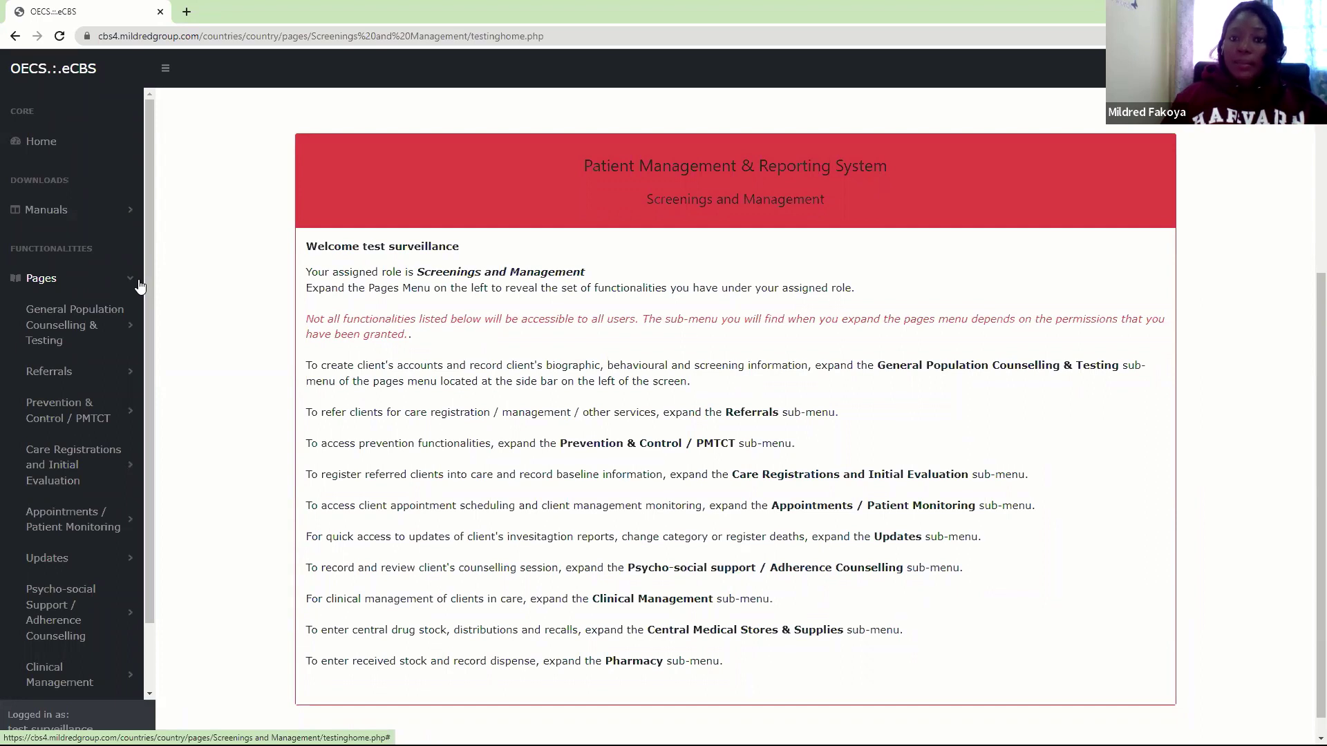
Retrieve the client's file by unique ID through Collect Client's Information
click(66, 326)
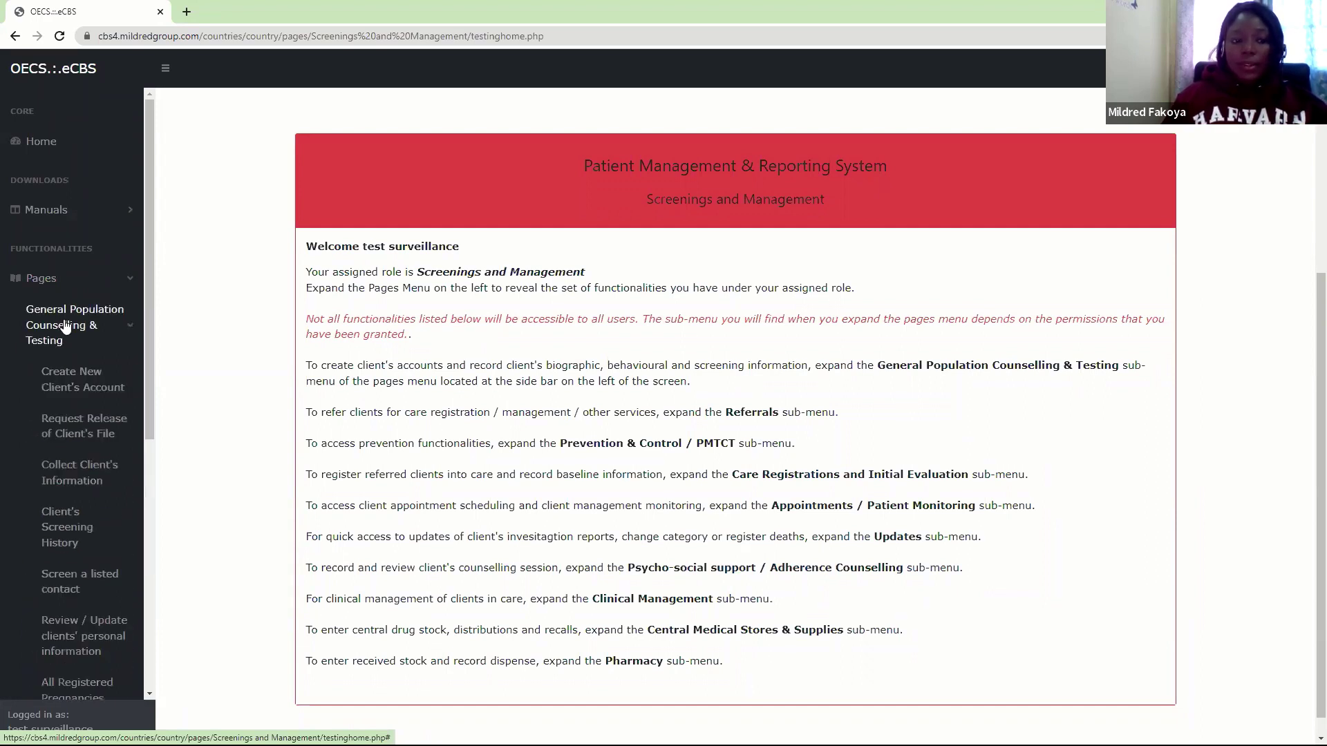
click(81, 473)
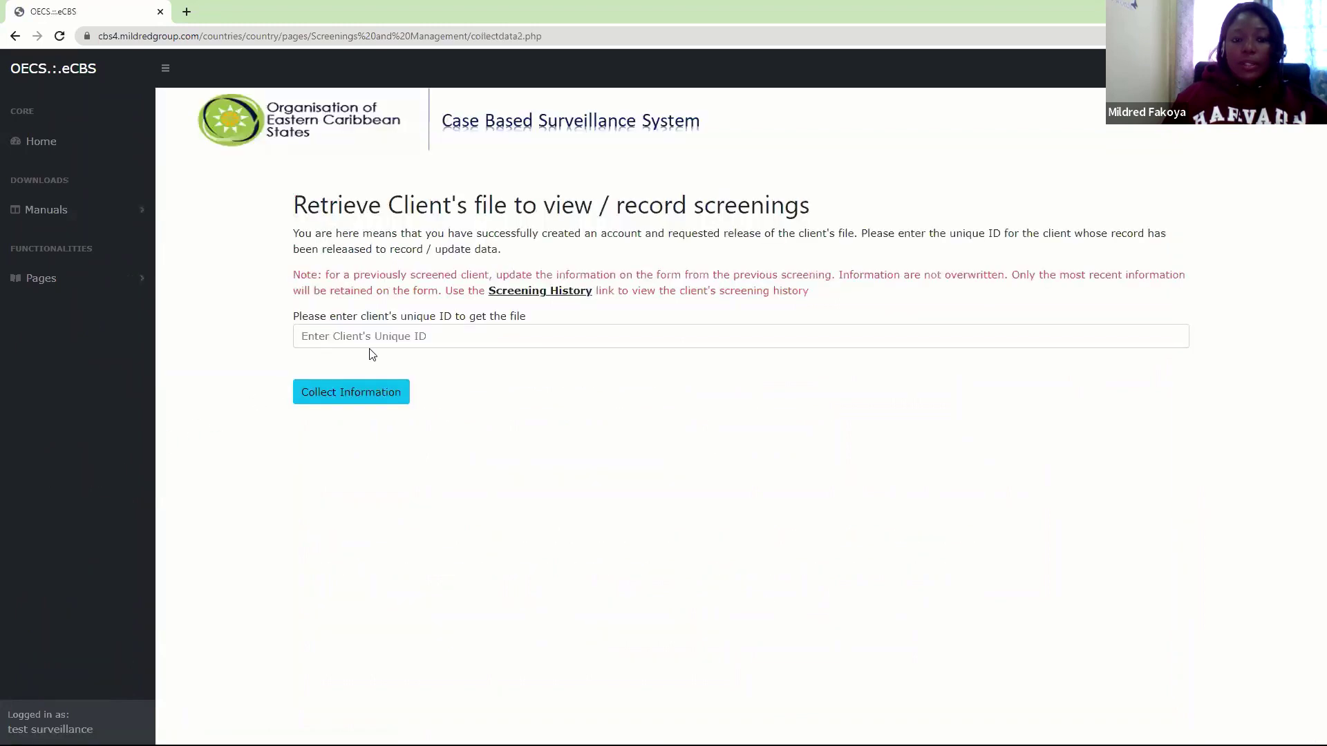
click(377, 343)
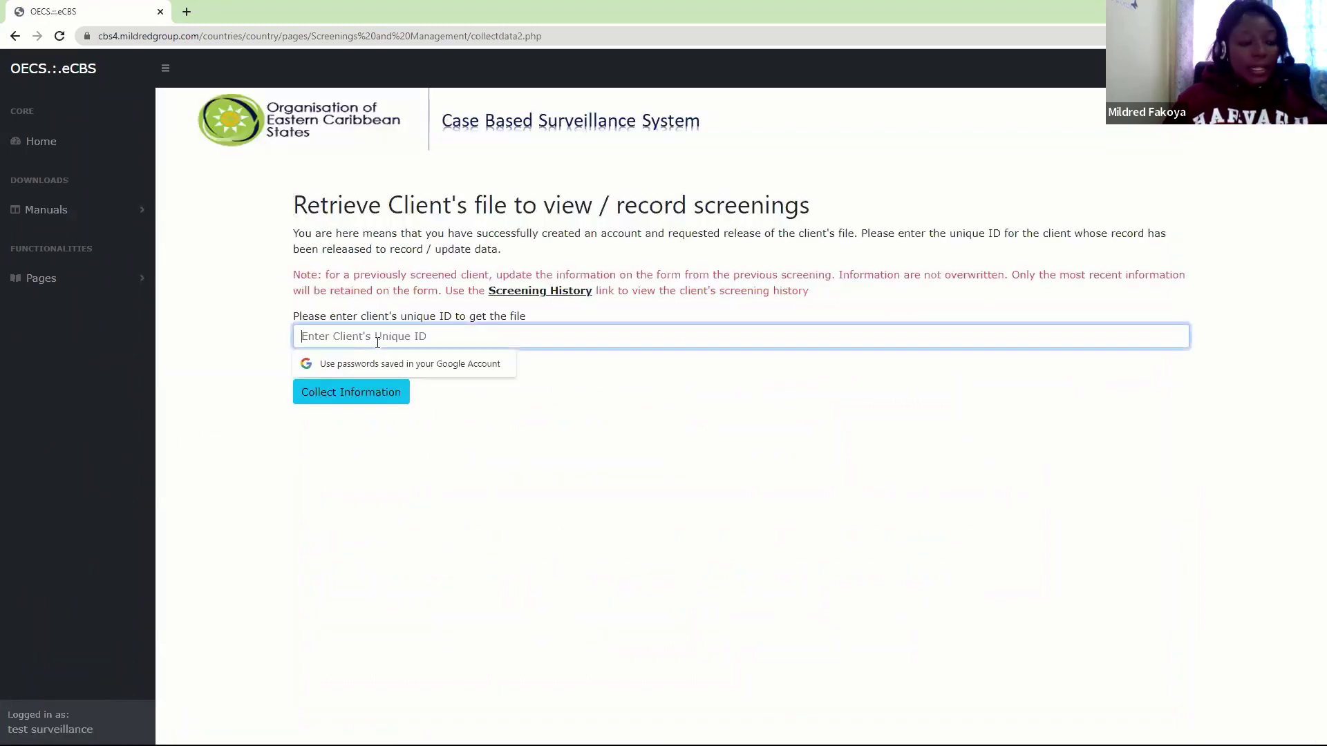
text(••••)
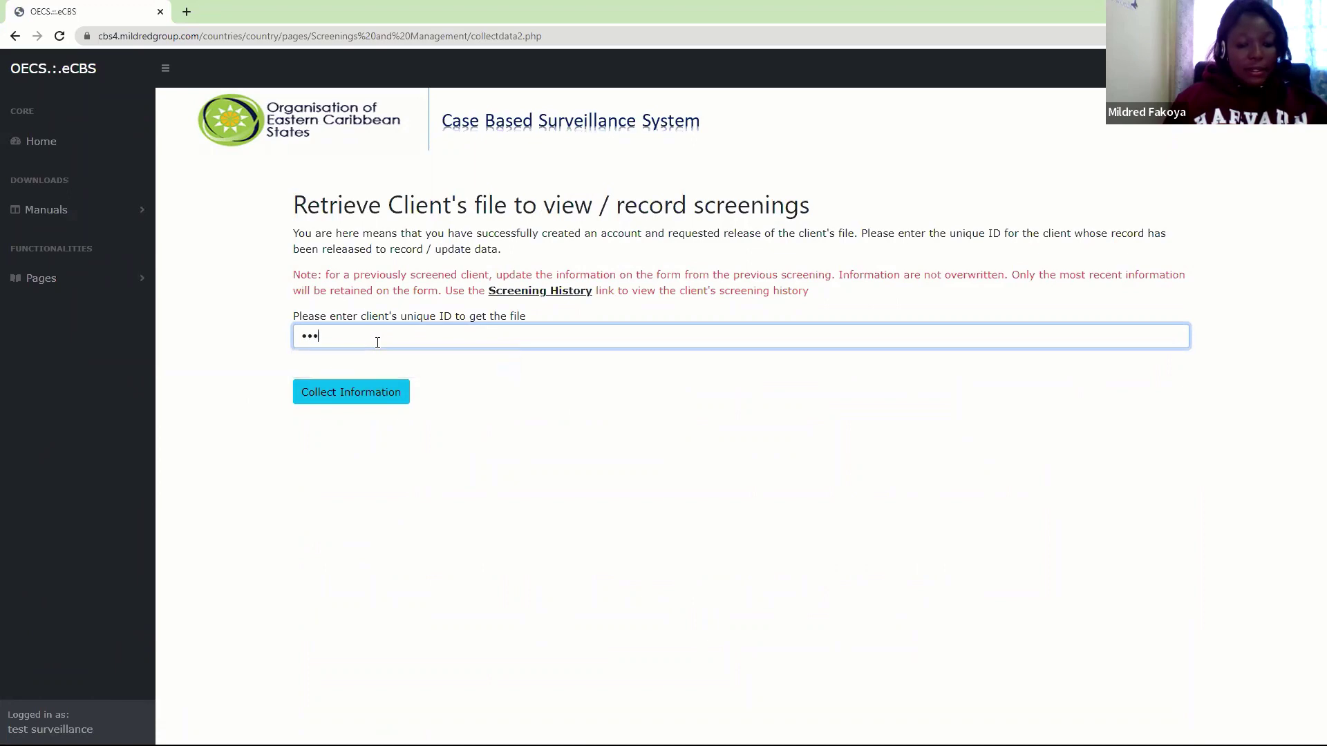
text(••)
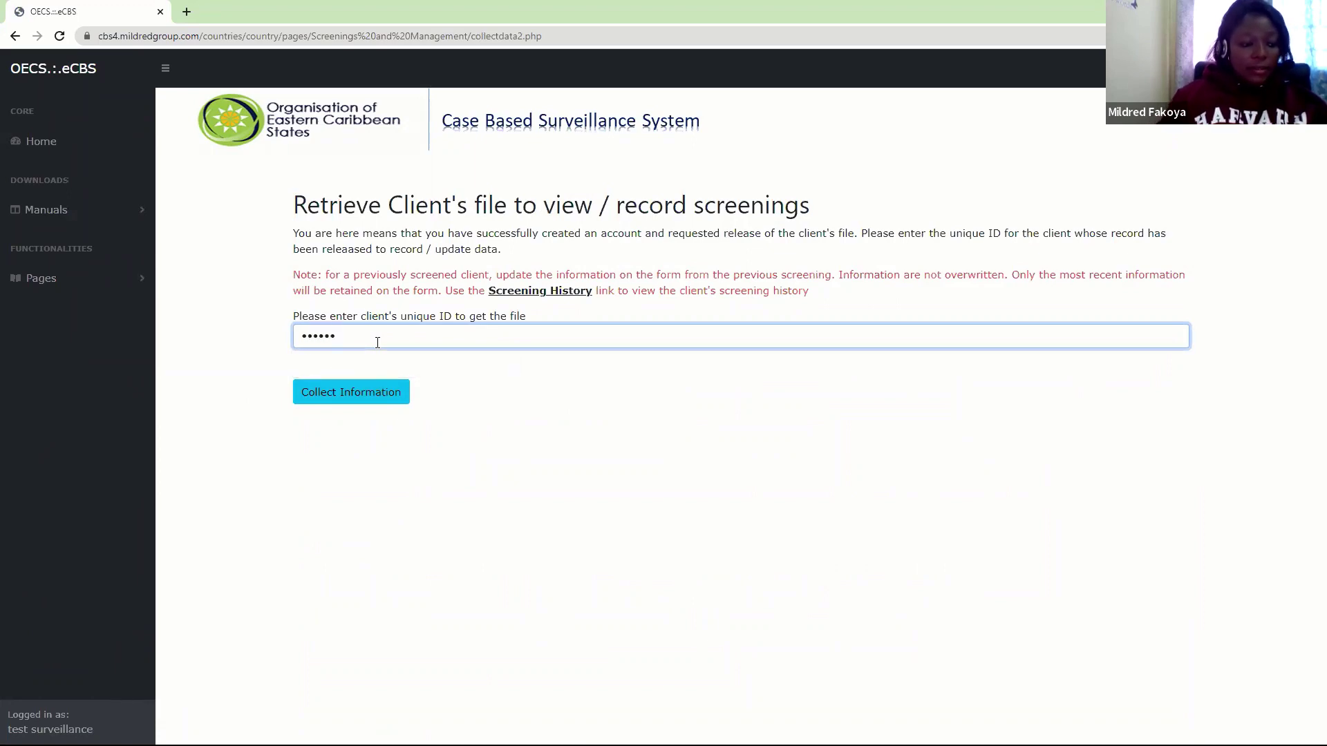
key(Return)
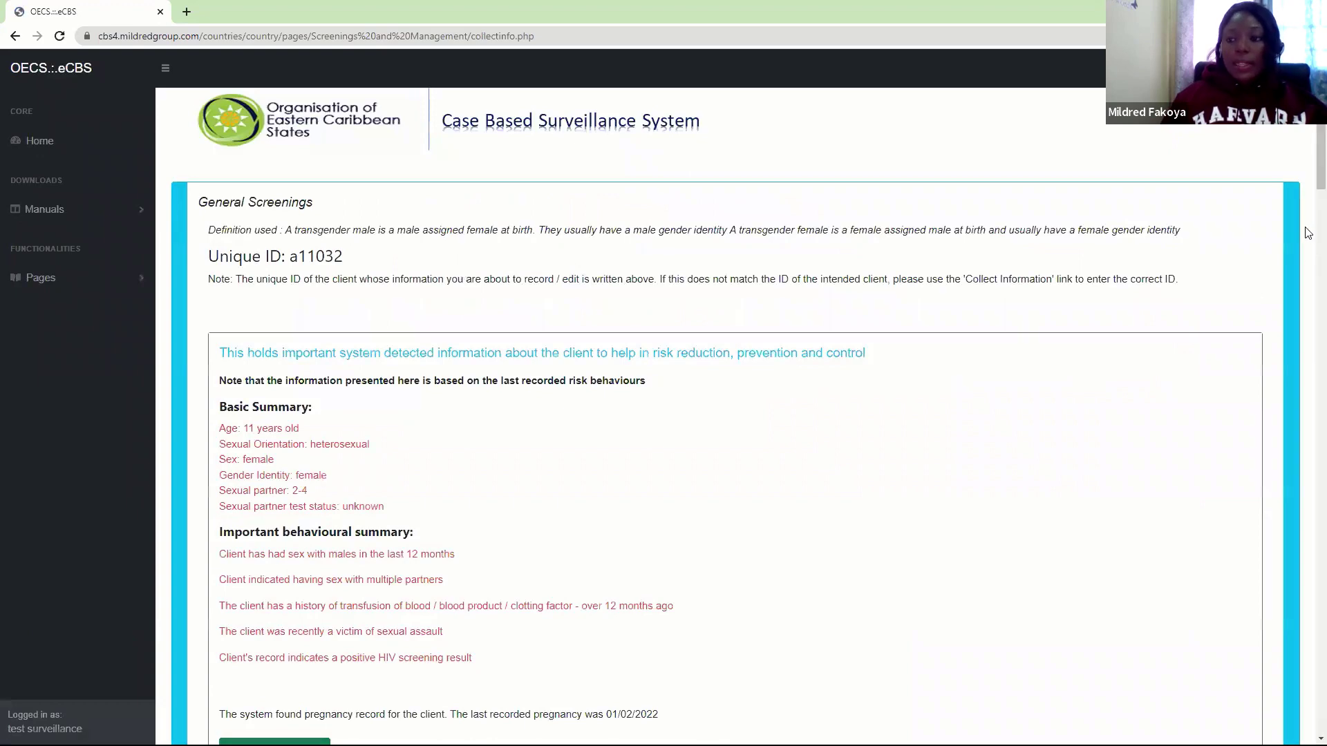
scroll(1307, 208, down, 9)
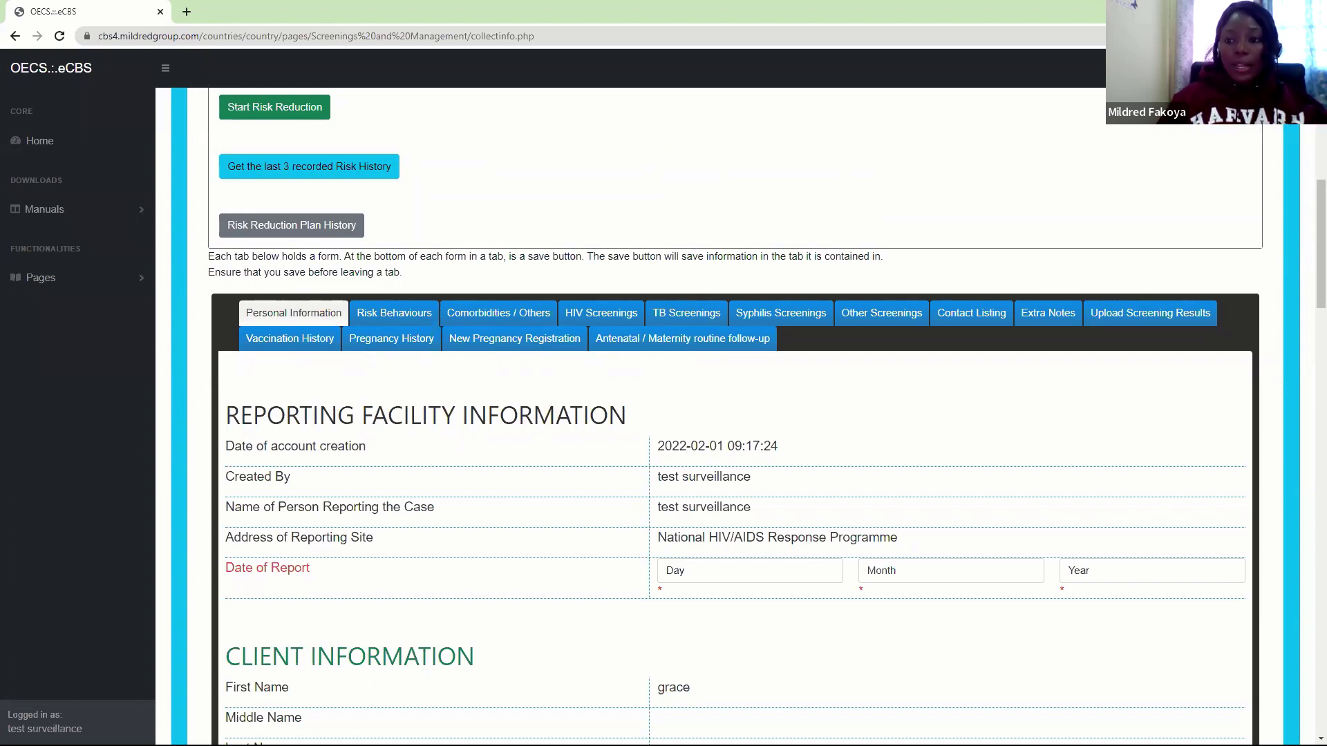
Open Create New Client's Account under General Population Counselling & Testing
click(46, 285)
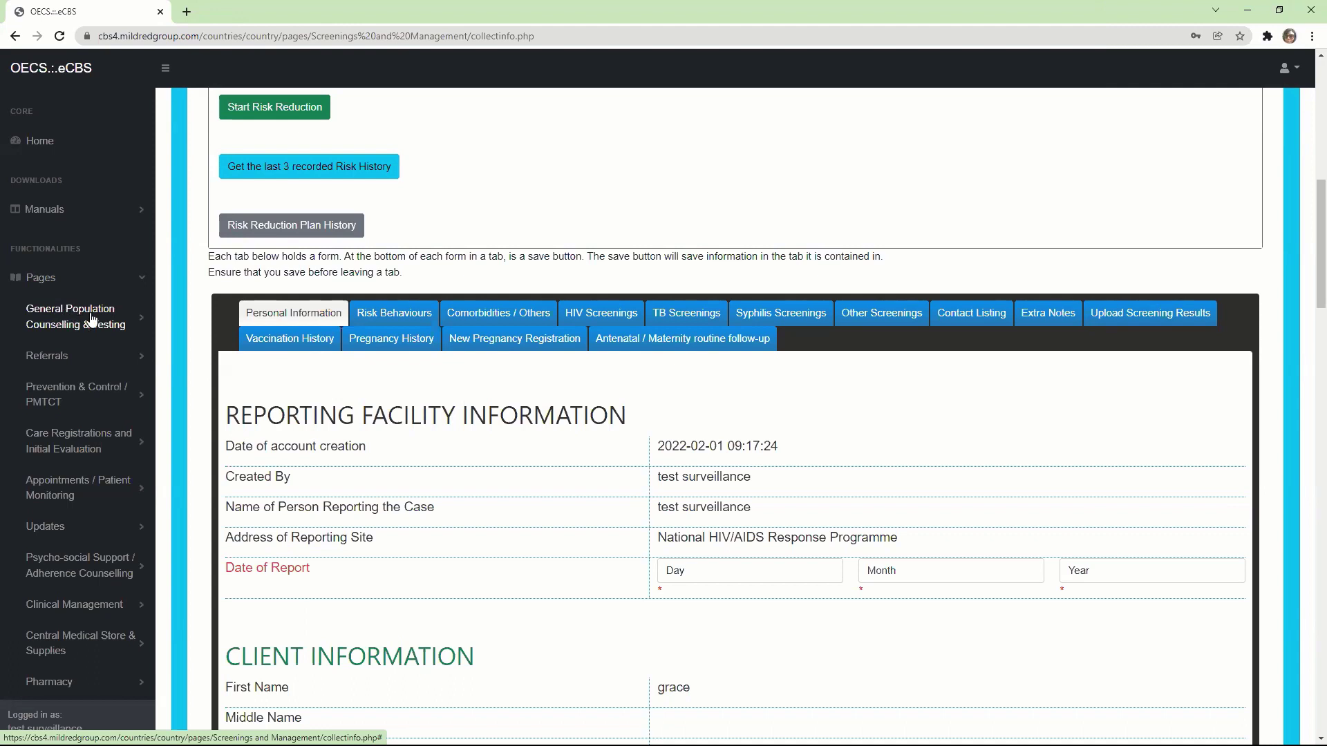
click(123, 332)
click(71, 367)
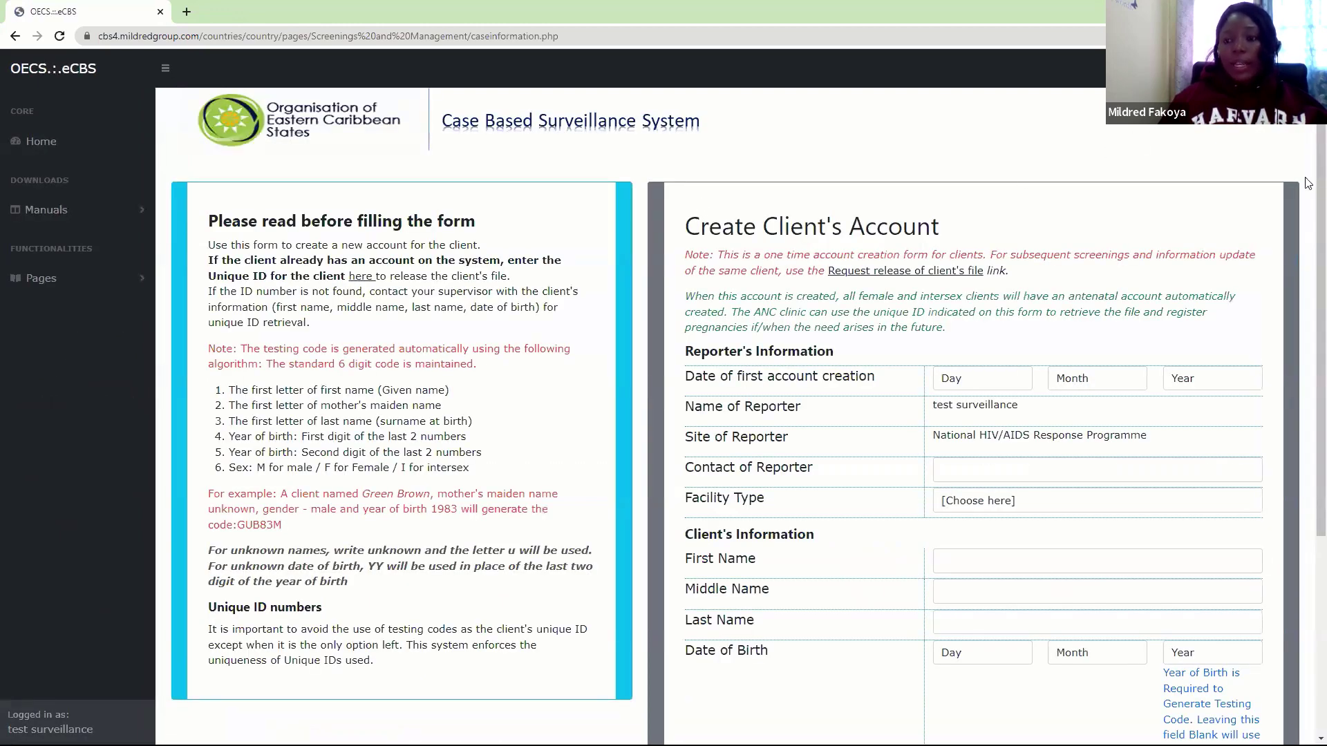
Set the account creation date to 2 February 2022
scroll(1308, 218, down, 1)
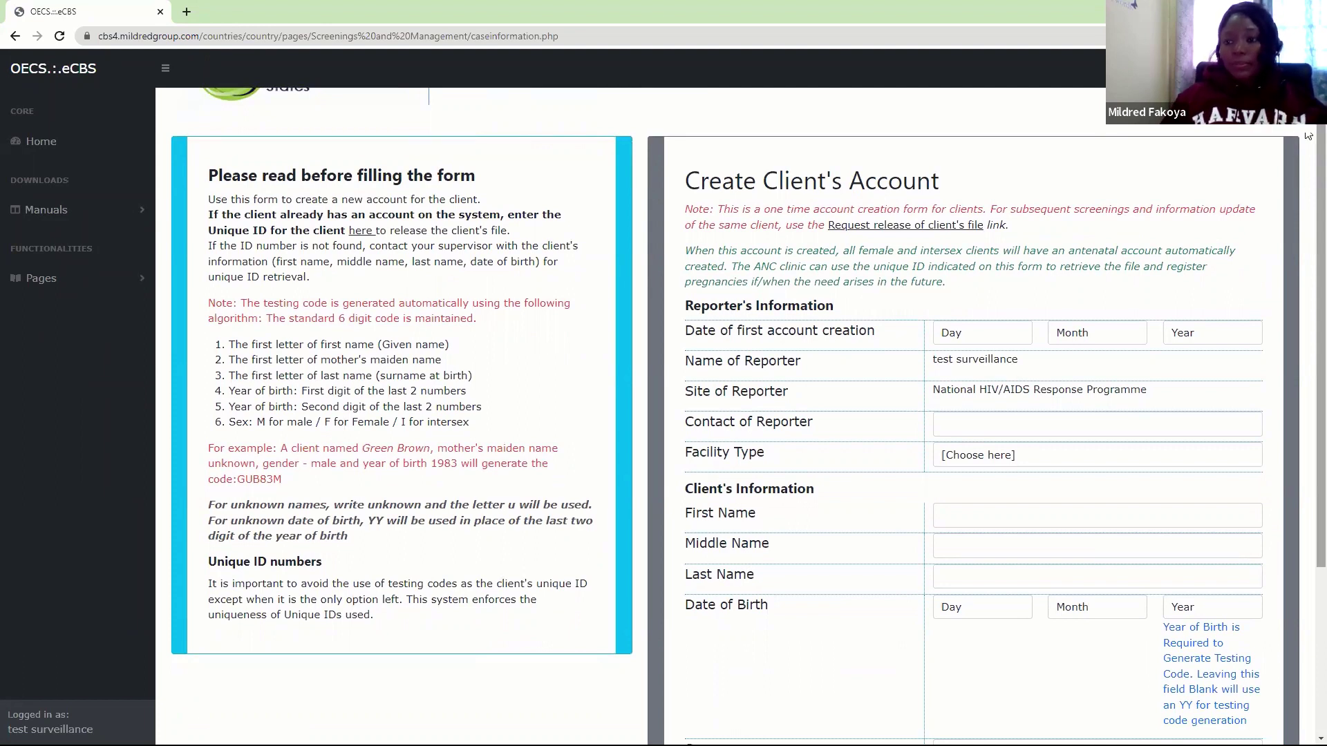
scroll(1308, 137, down, 1)
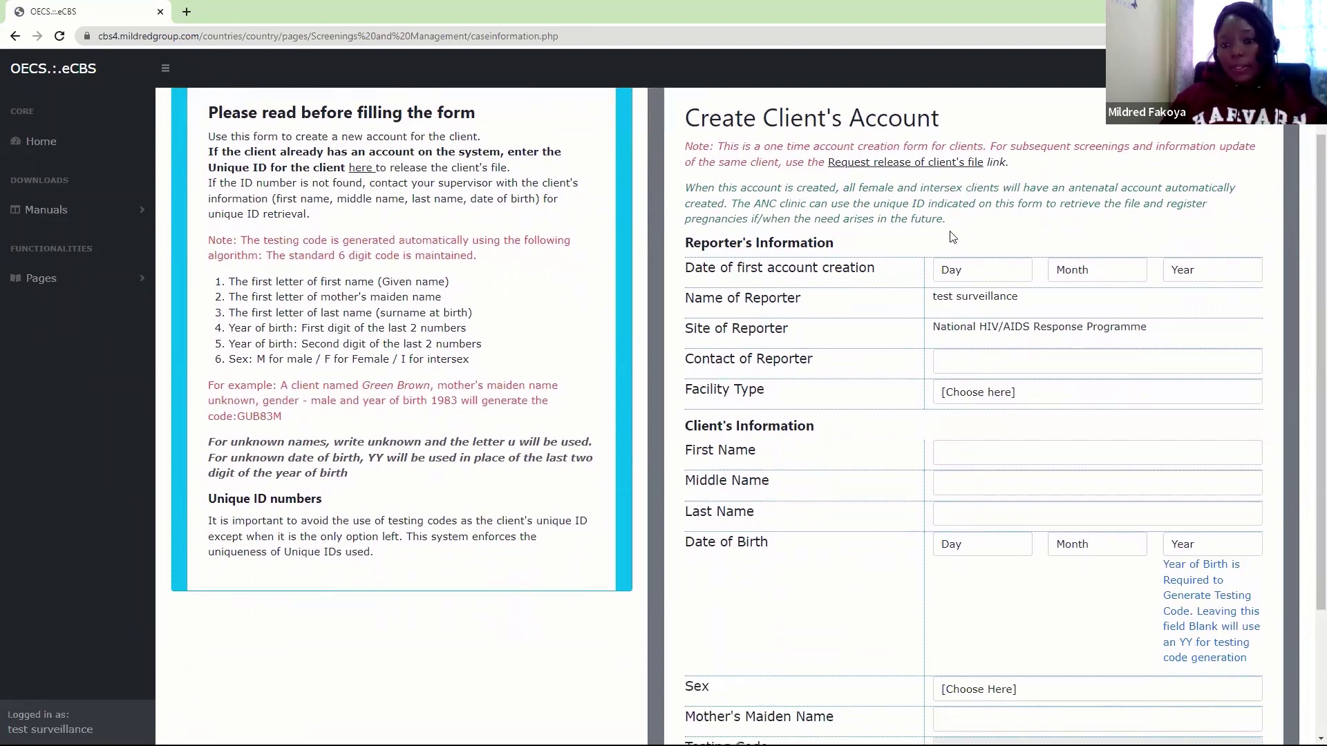
click(957, 271)
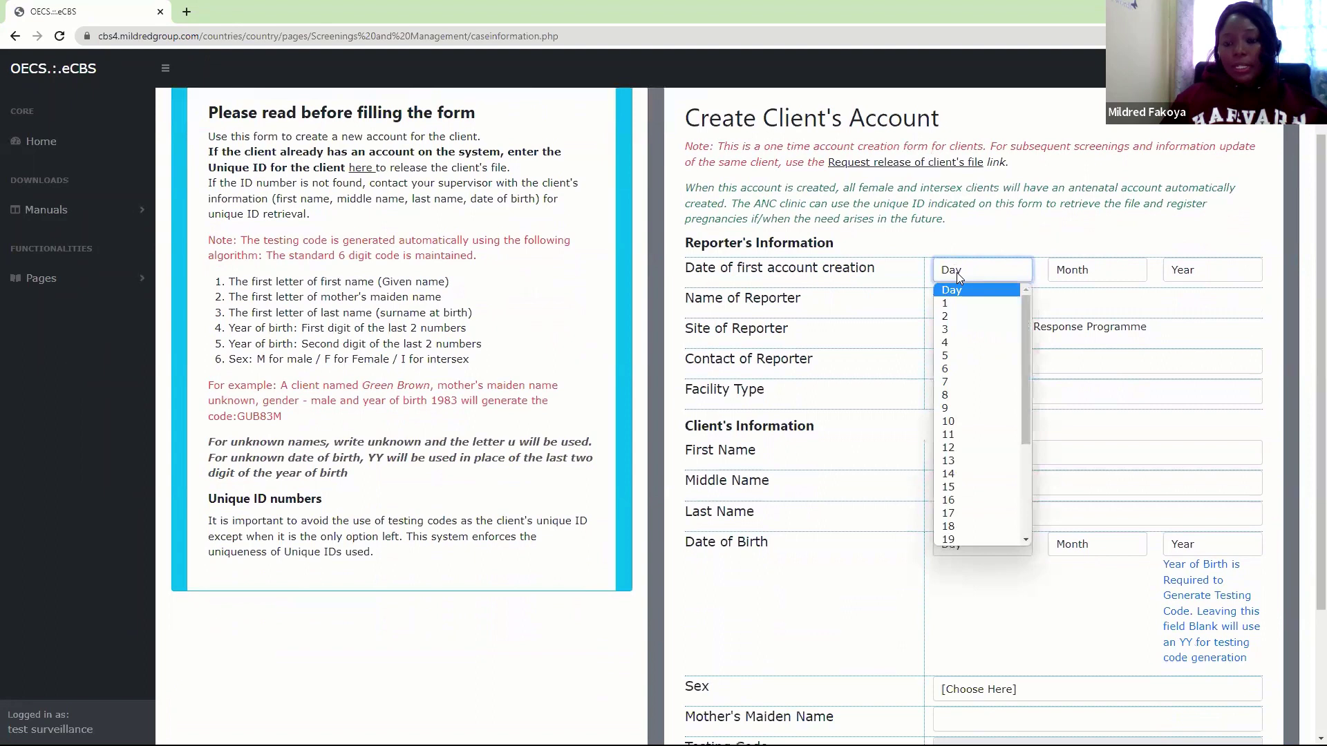
click(954, 317)
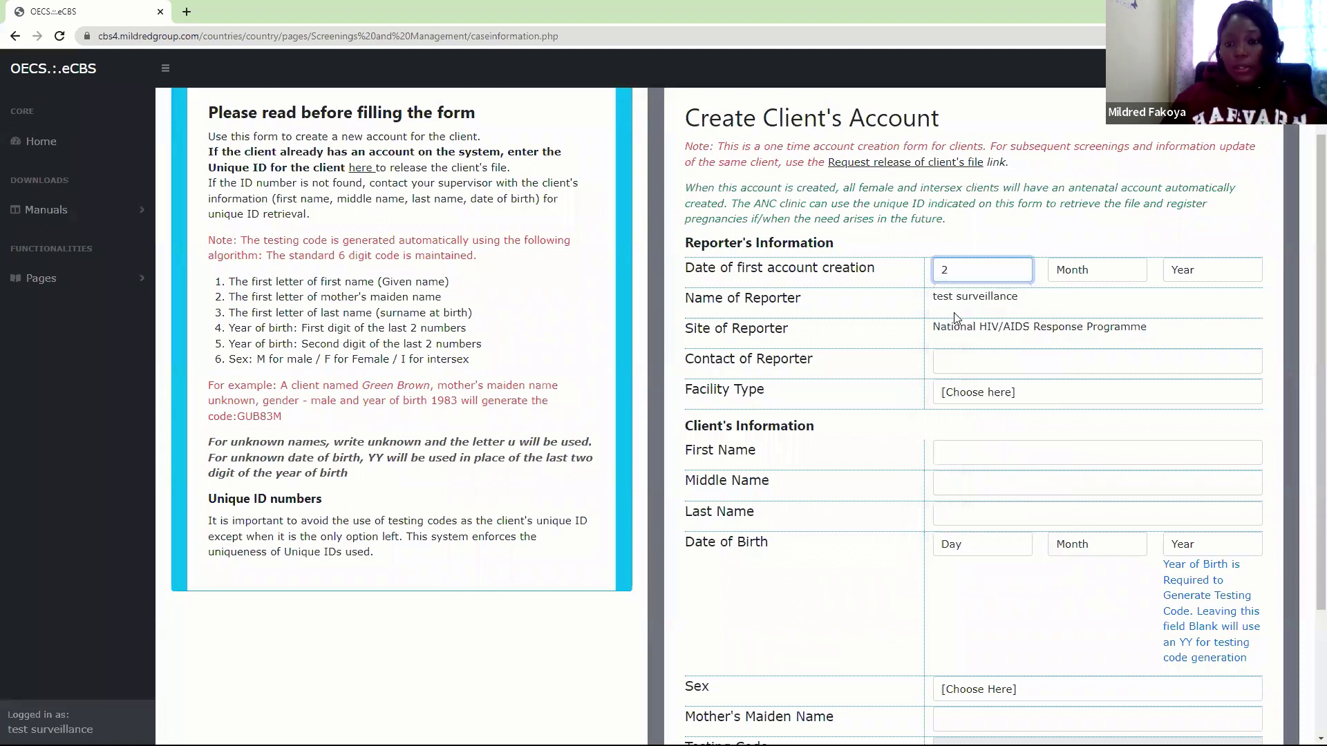
click(1097, 271)
click(1123, 316)
click(1220, 272)
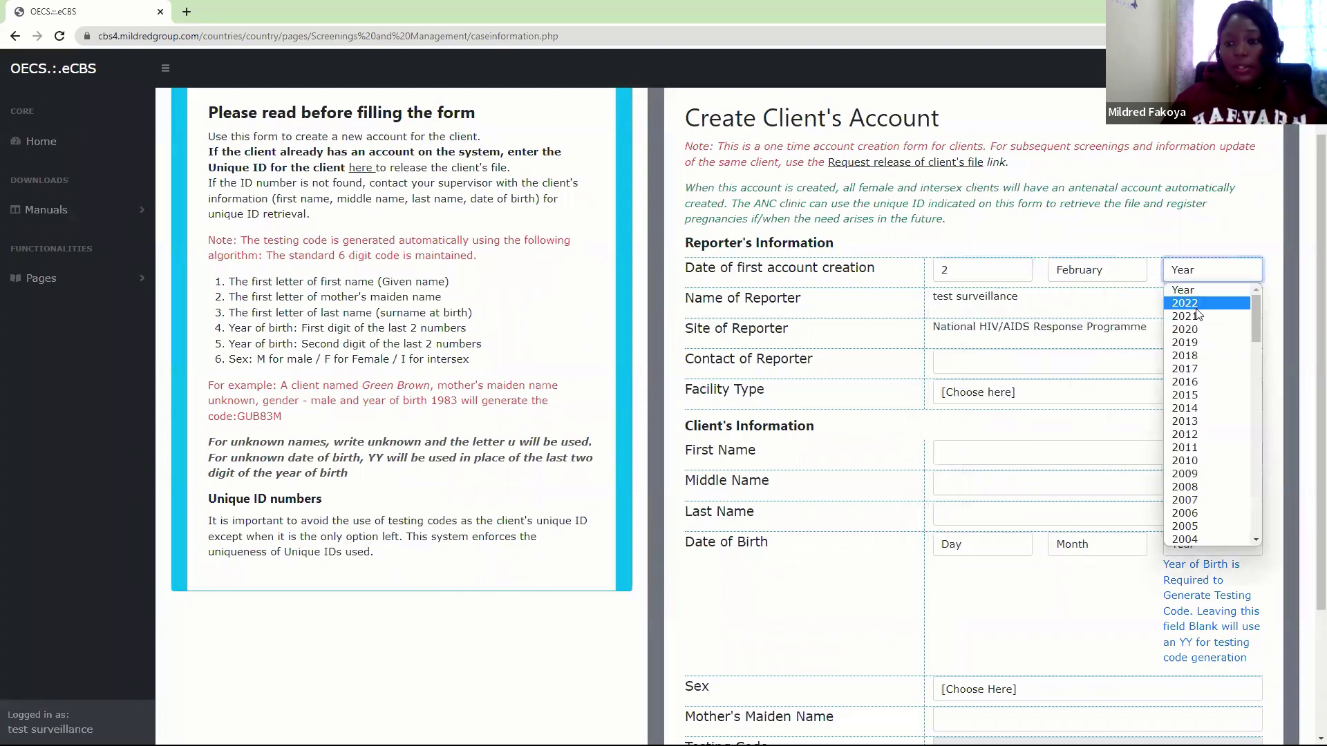
click(1199, 287)
Enter the reporter's contact number and choose ANC/PMTCT Clinic as Facility Type
click(1009, 362)
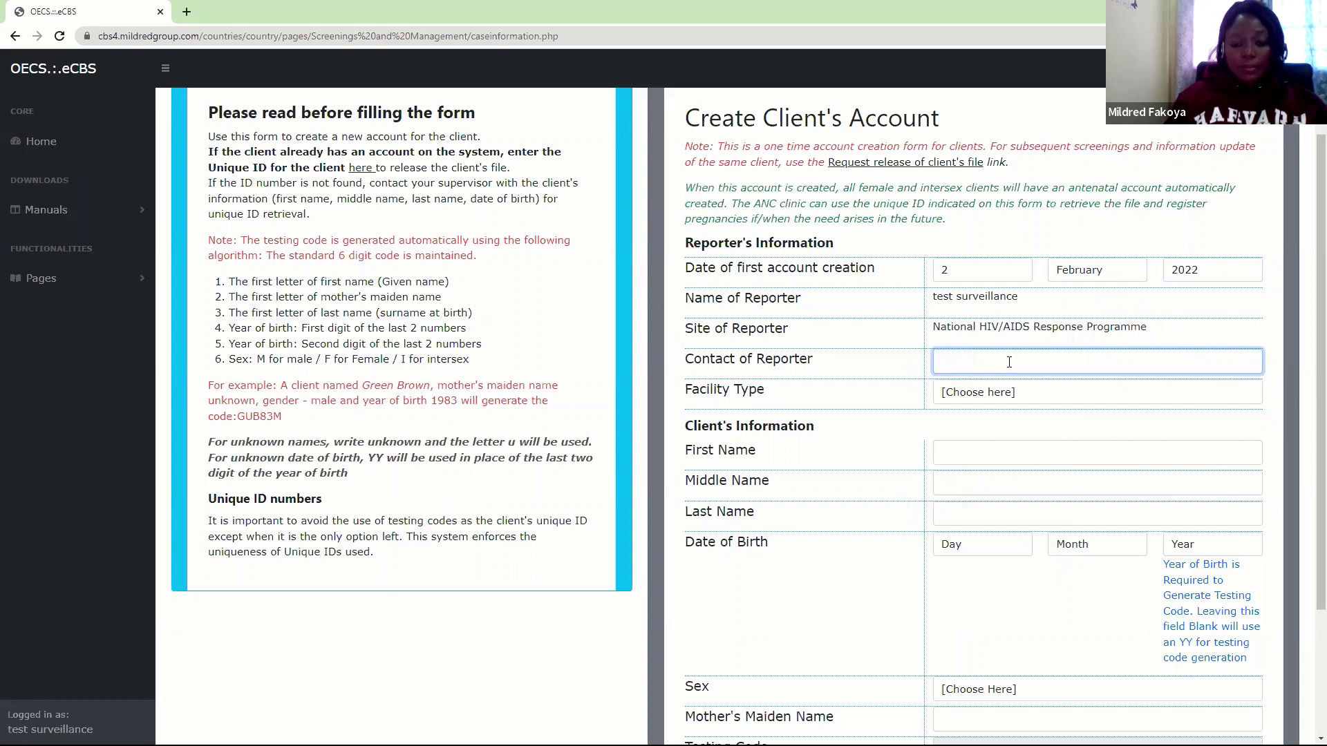
text(77-7)
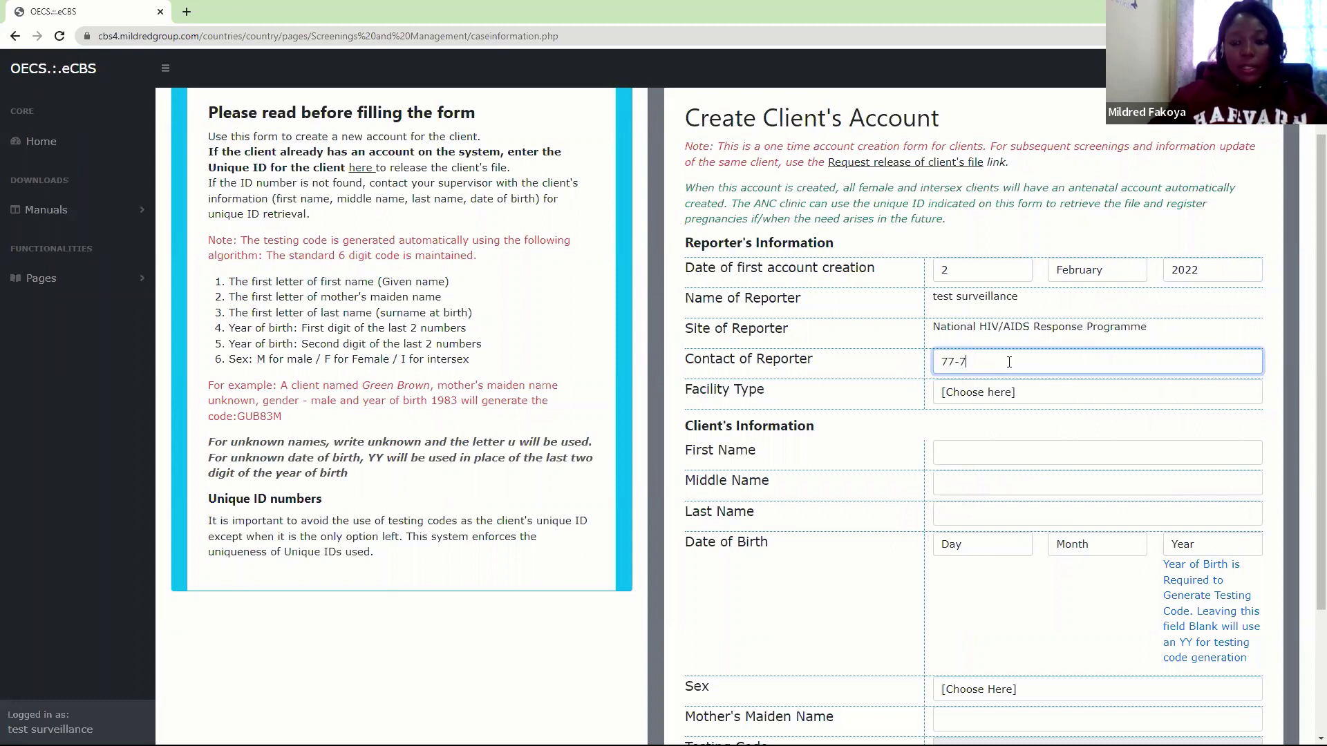
text(777)
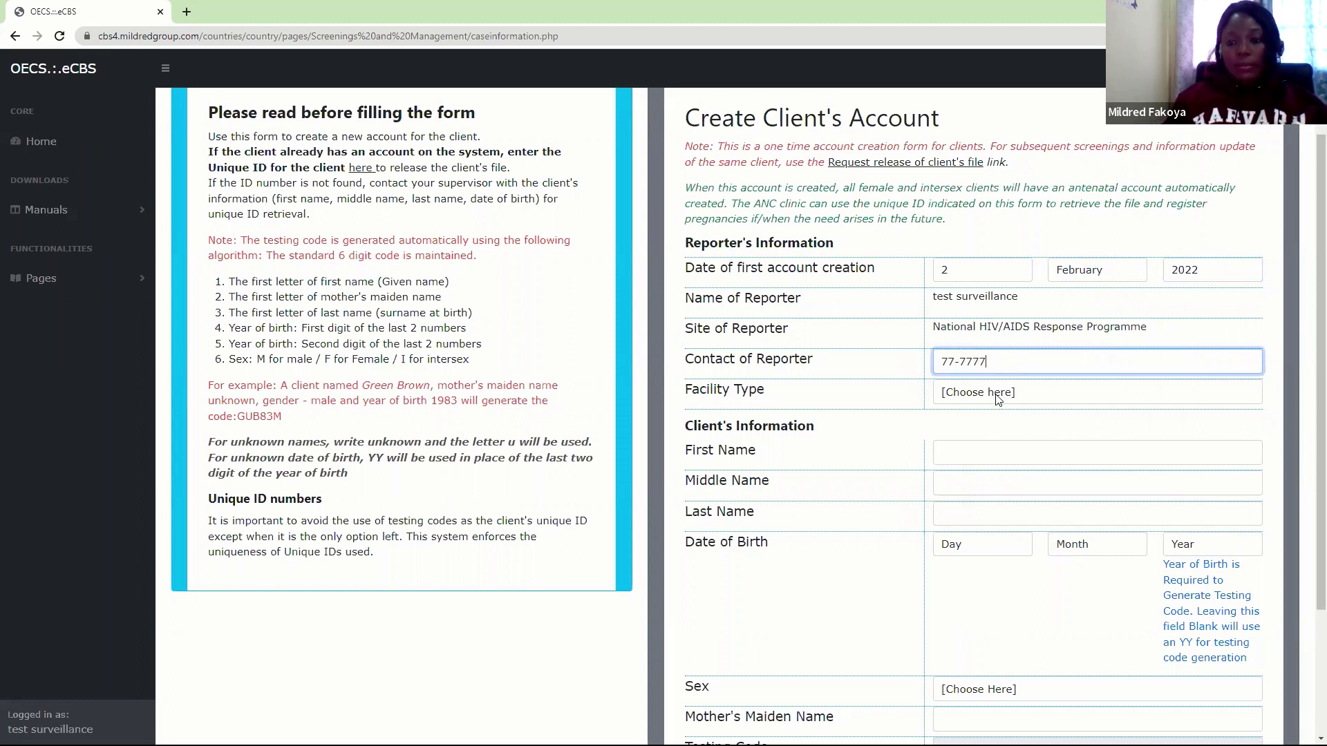
click(1000, 398)
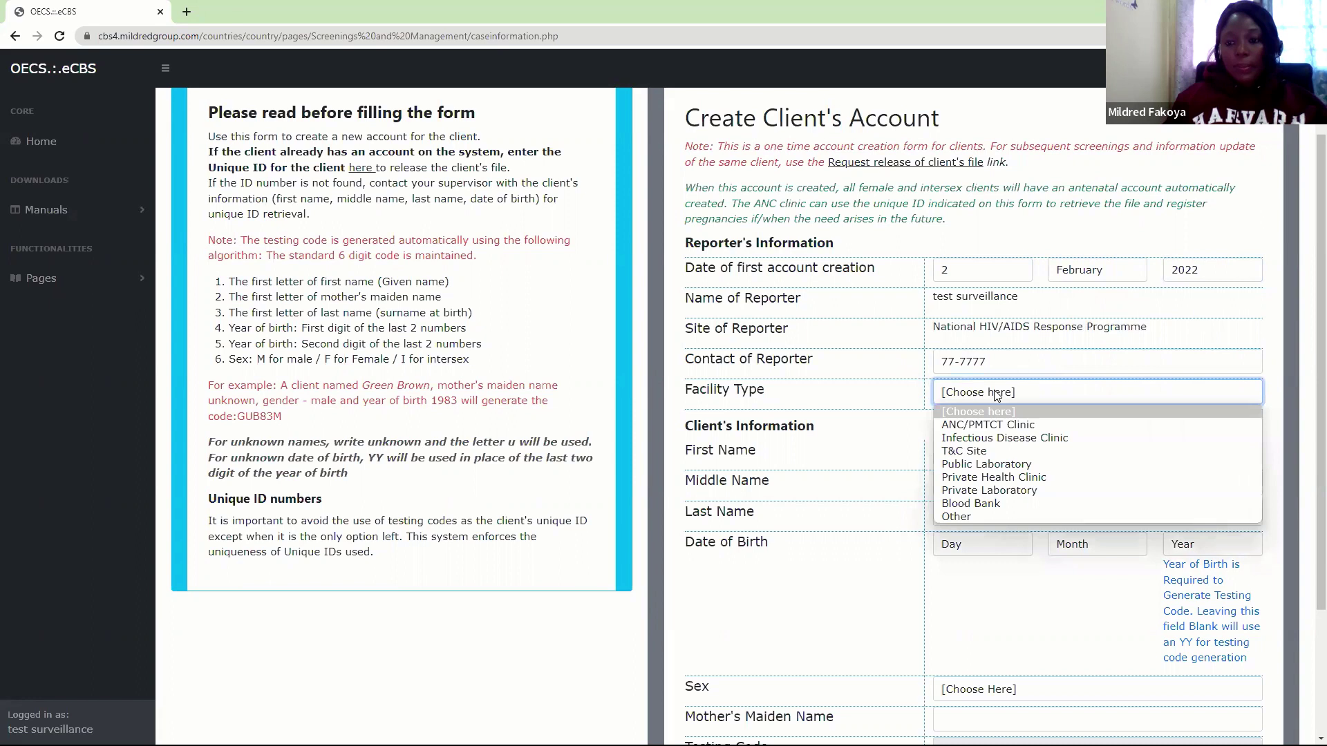
click(981, 425)
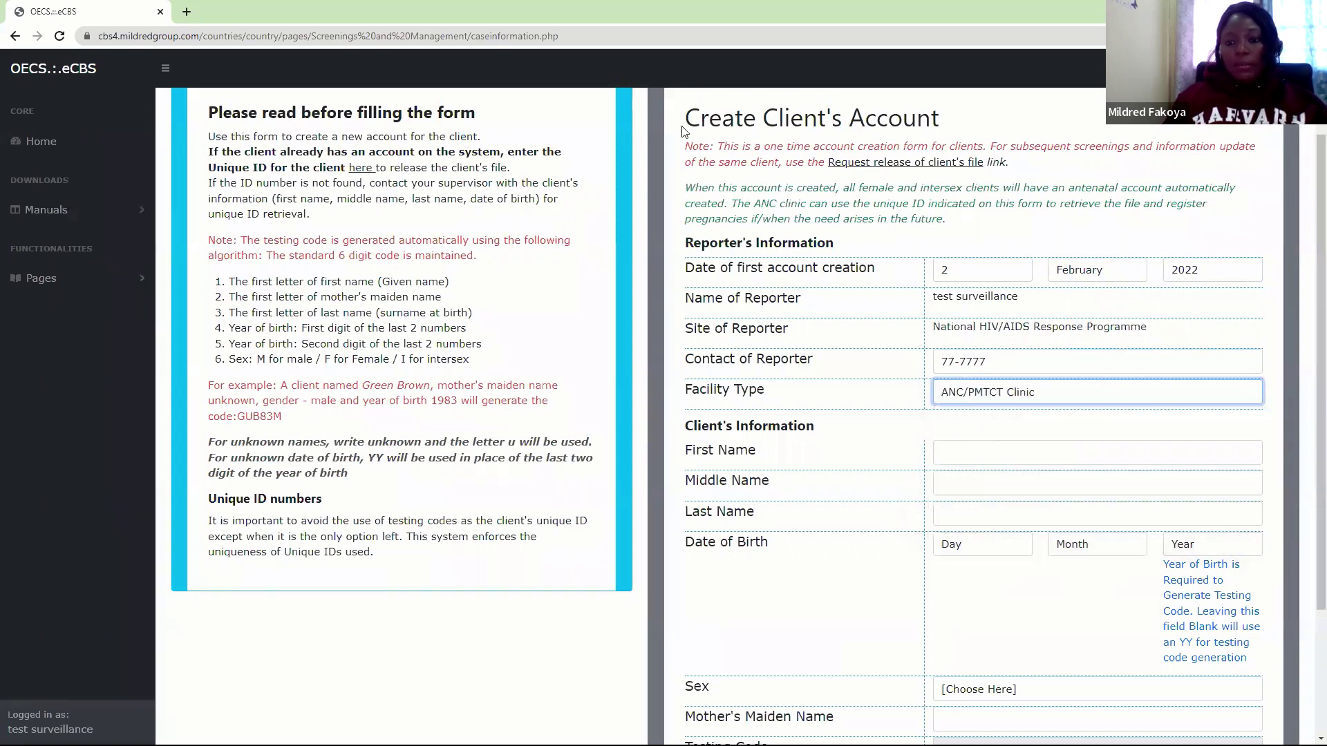
click(705, 101)
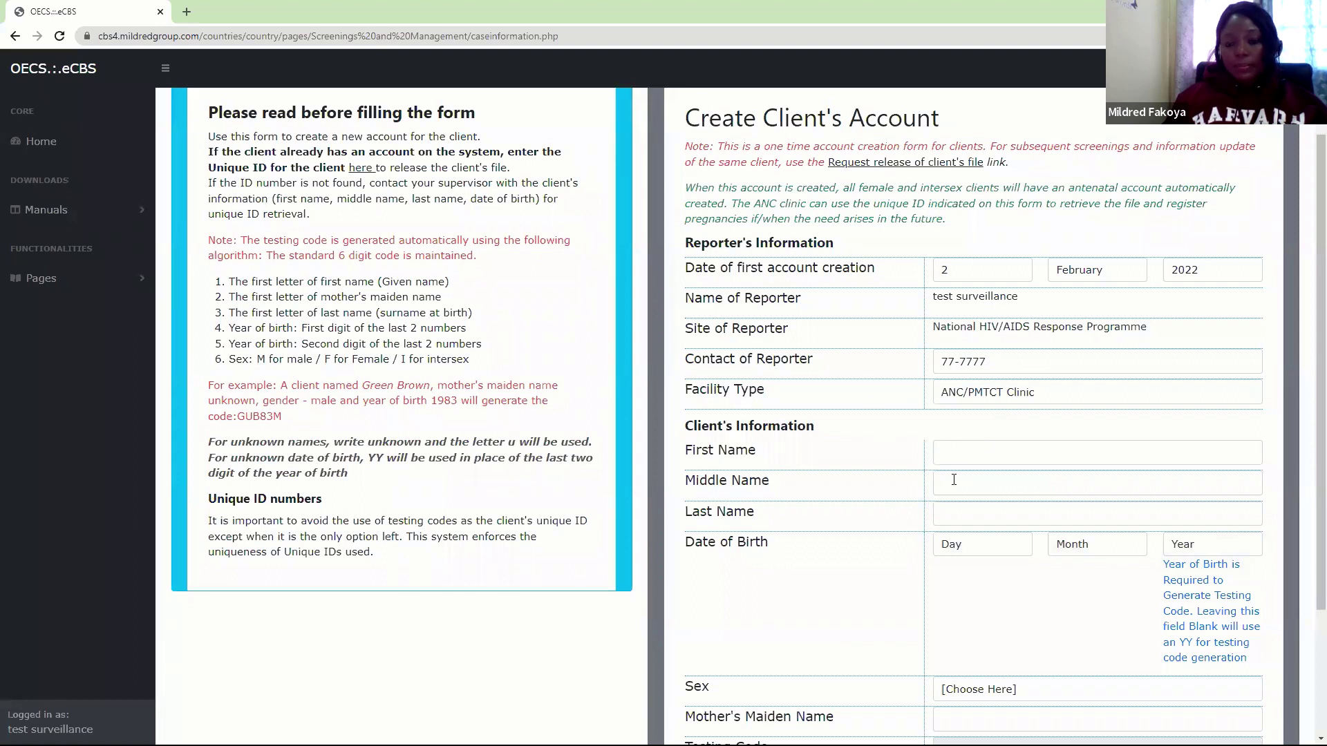
Fill in the client's first and last names
click(958, 455)
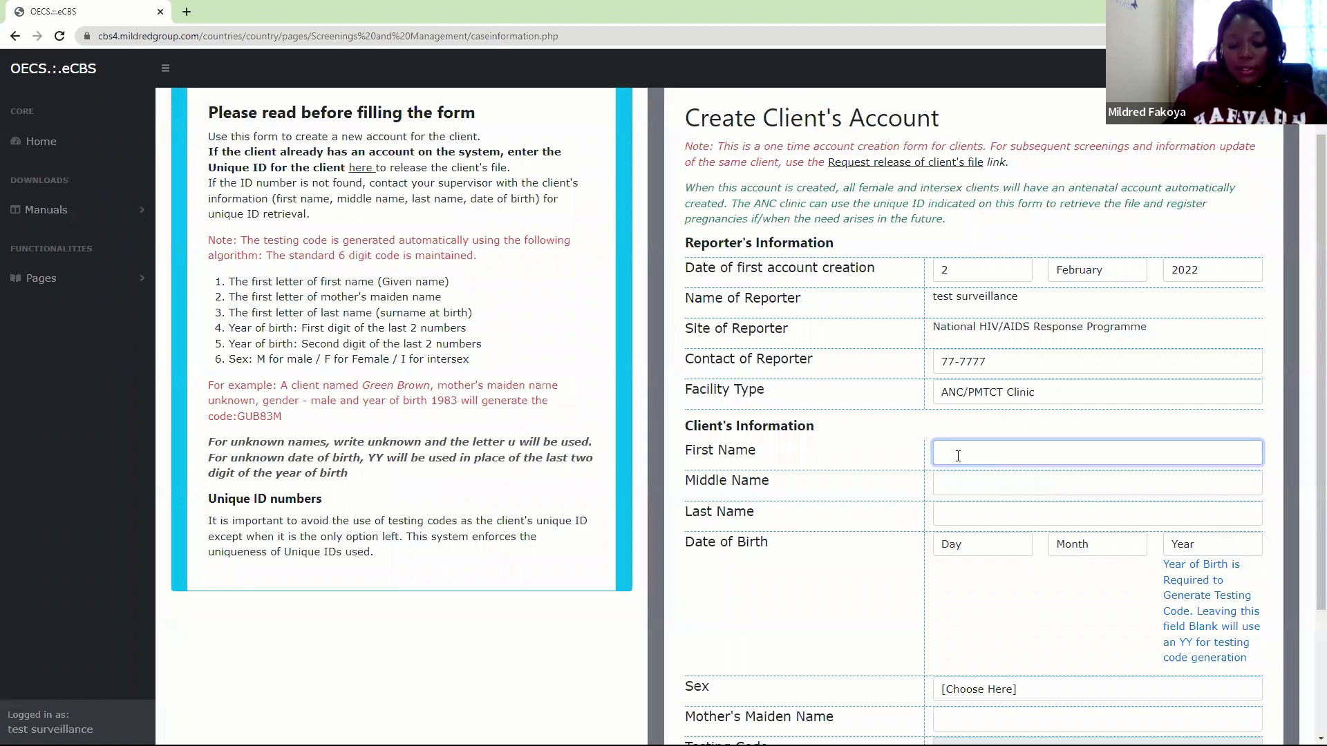
key(Tab)
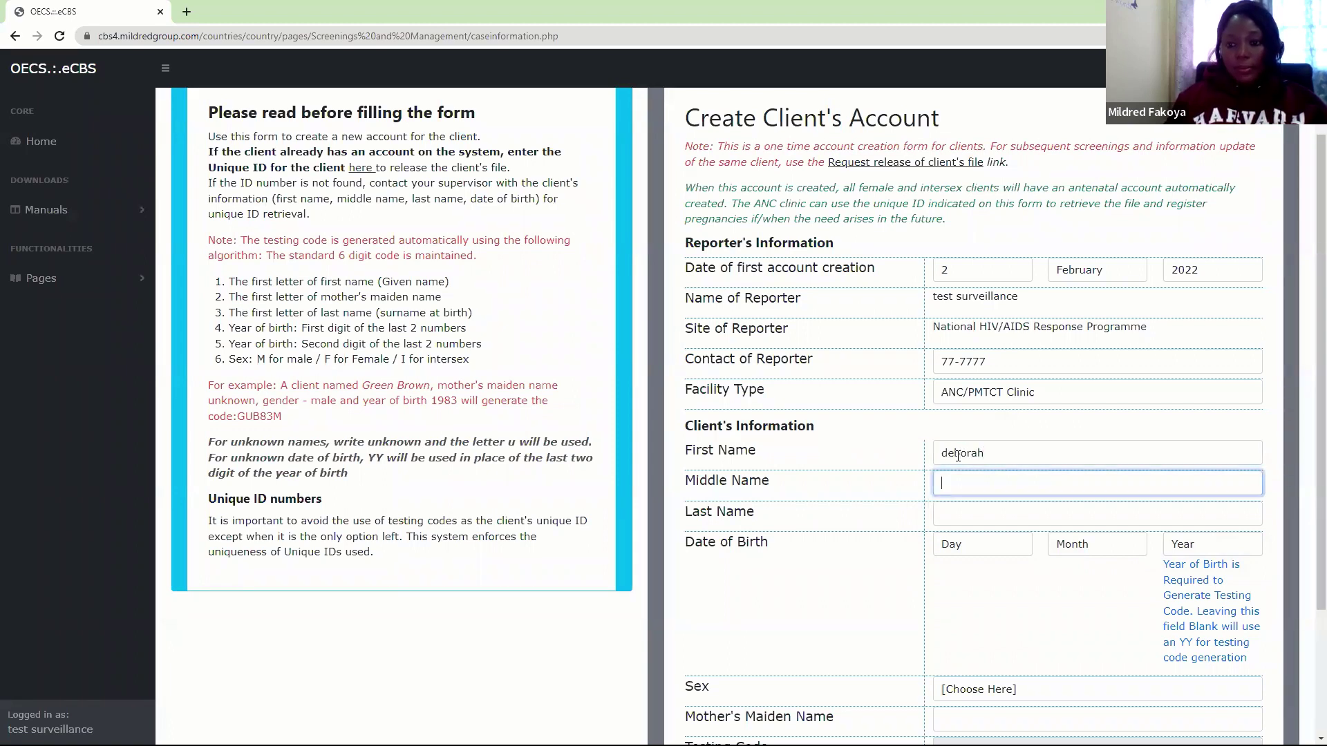
click(1064, 511)
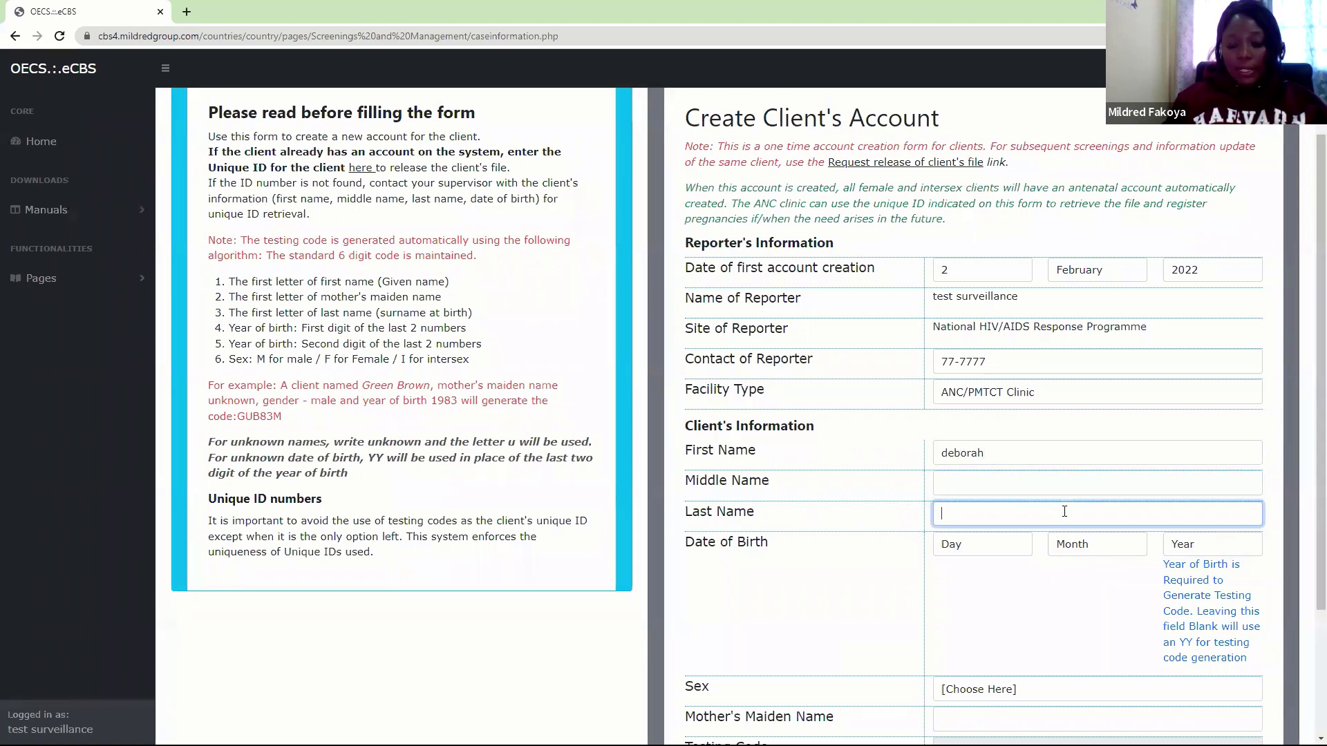
scroll(1308, 434, down, 3)
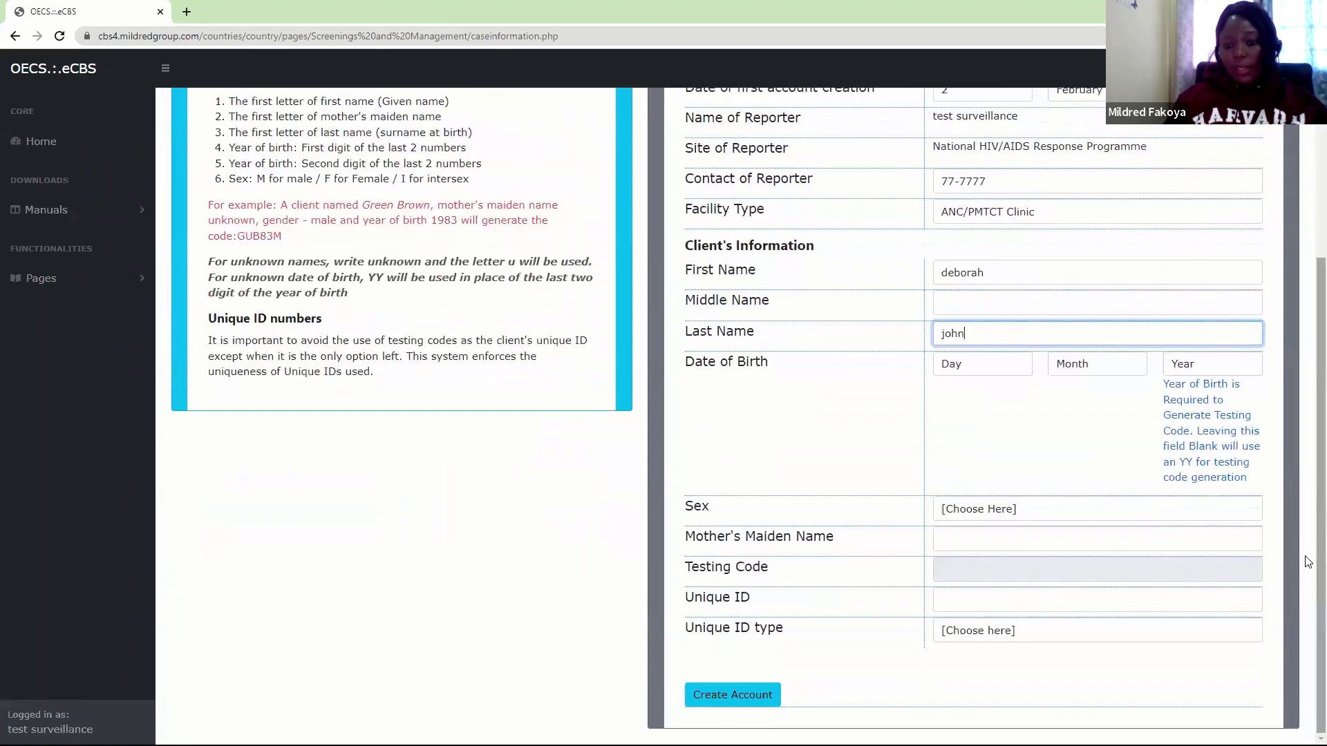
click(961, 367)
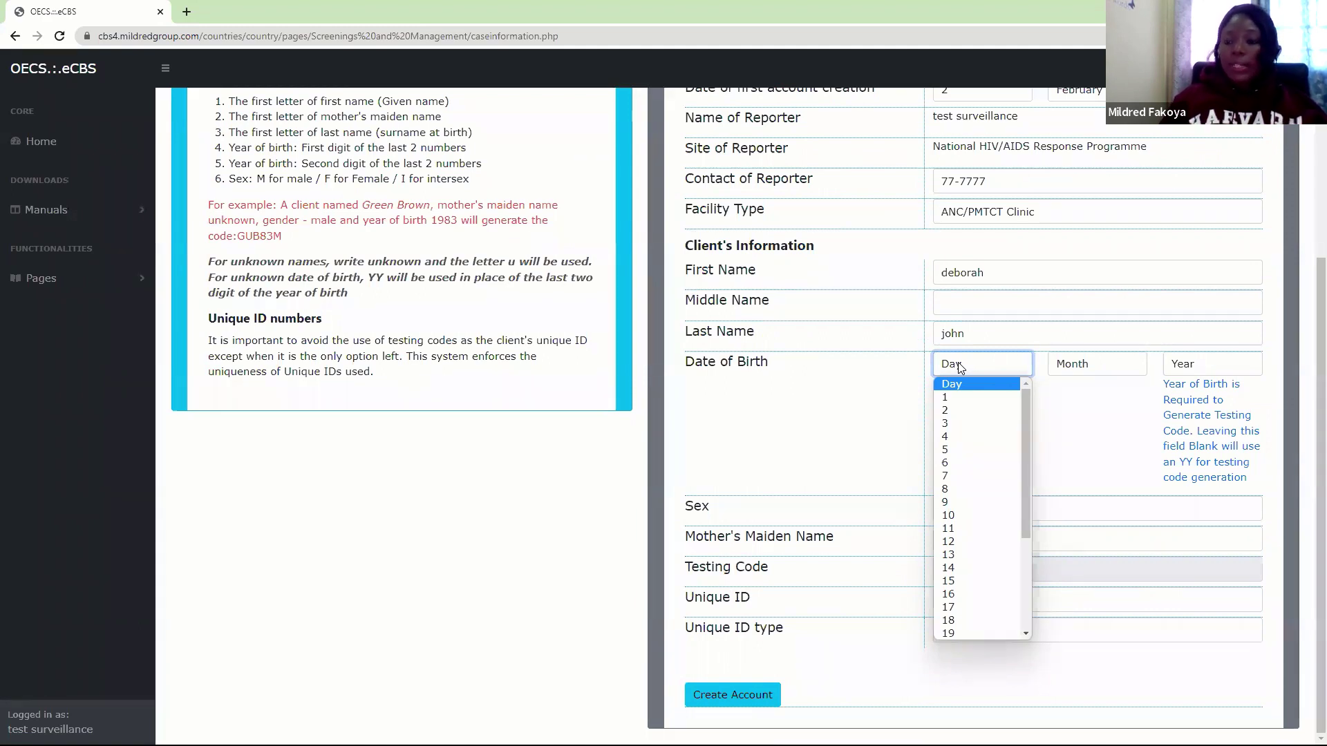
click(949, 411)
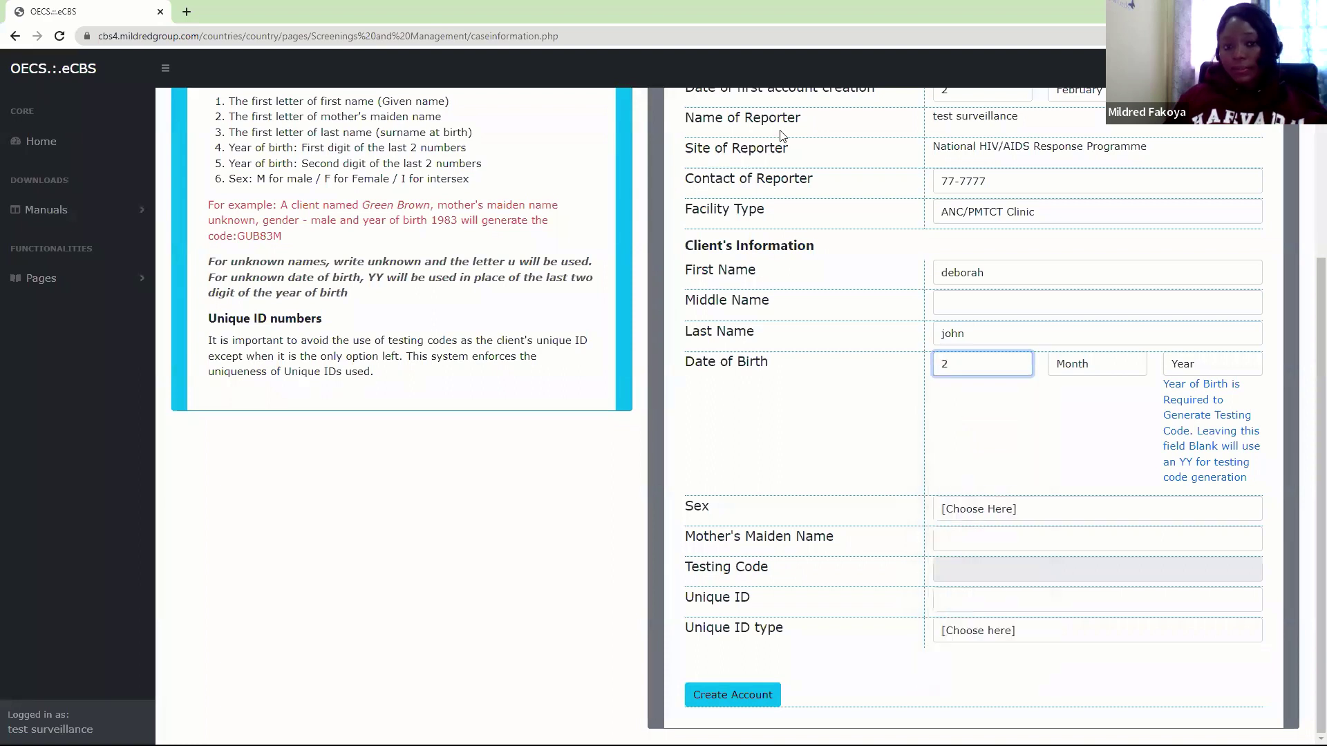
click(1109, 364)
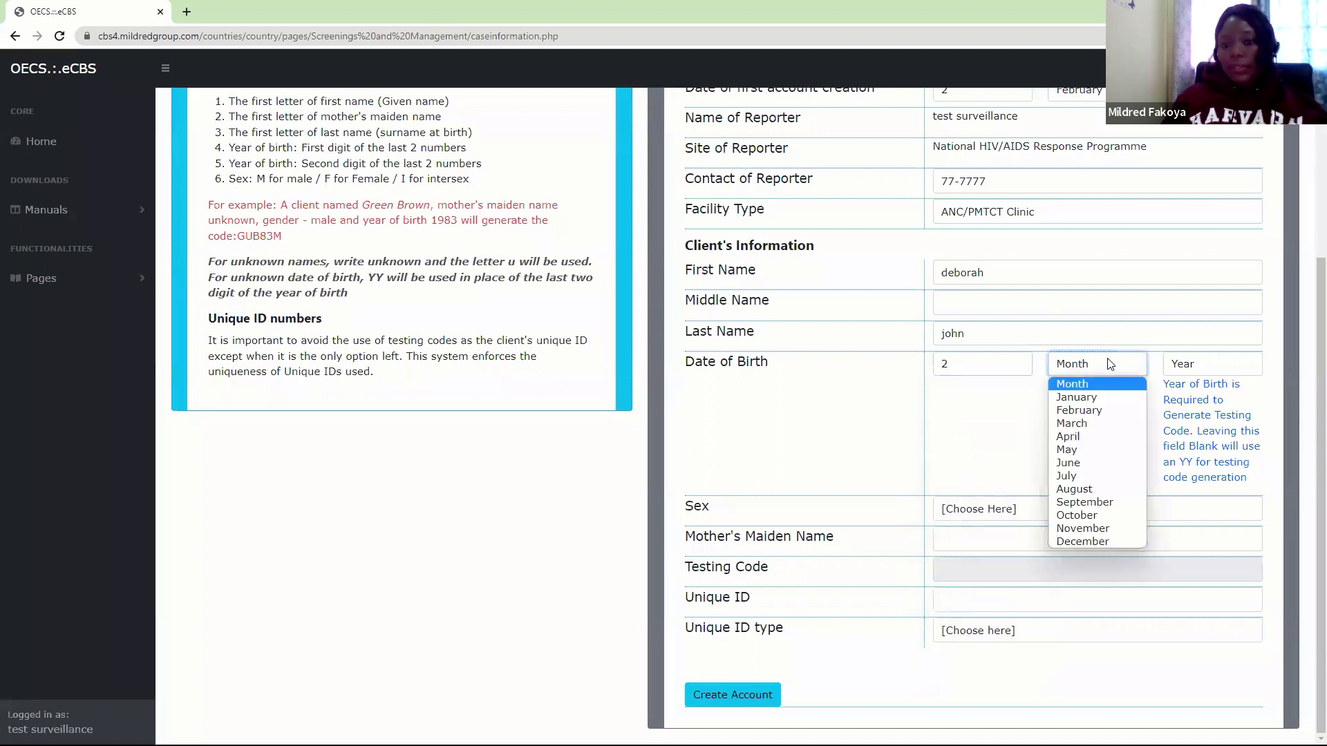
click(1082, 424)
click(1186, 371)
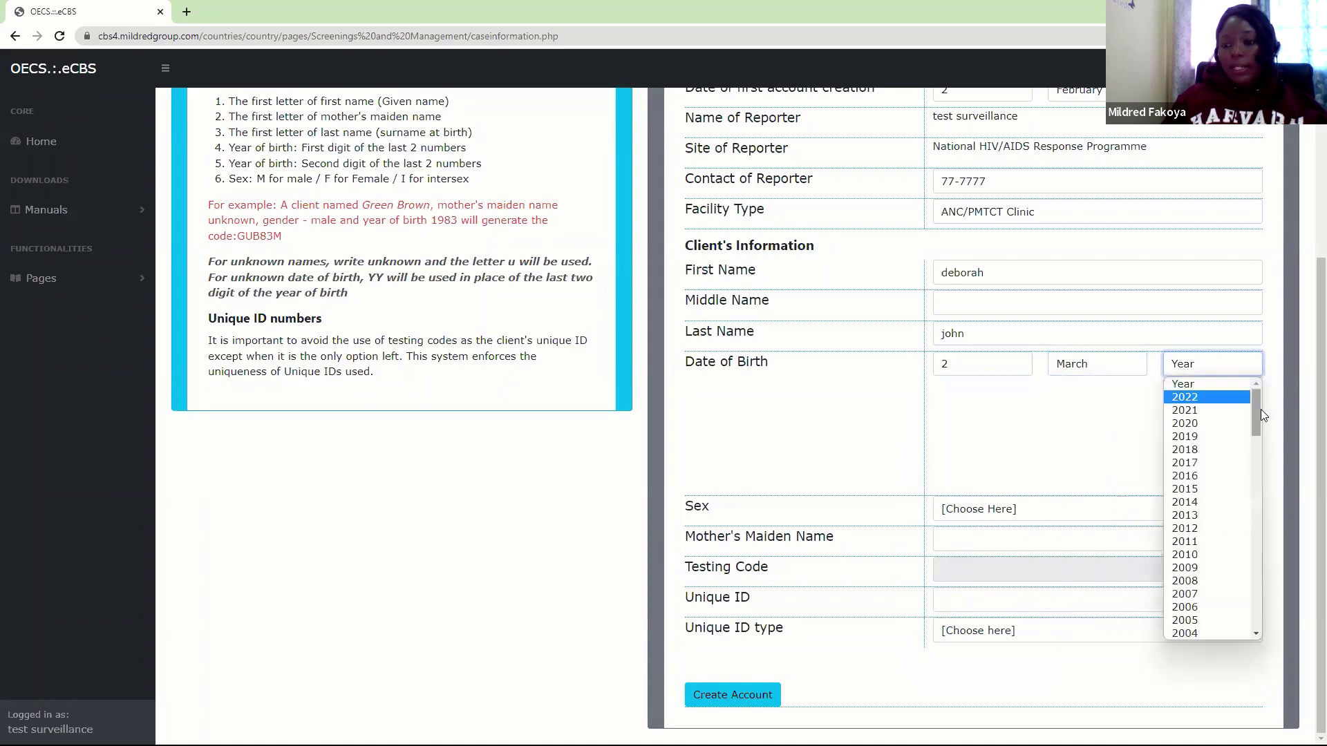
drag(1258, 421, 1256, 495)
click(1196, 461)
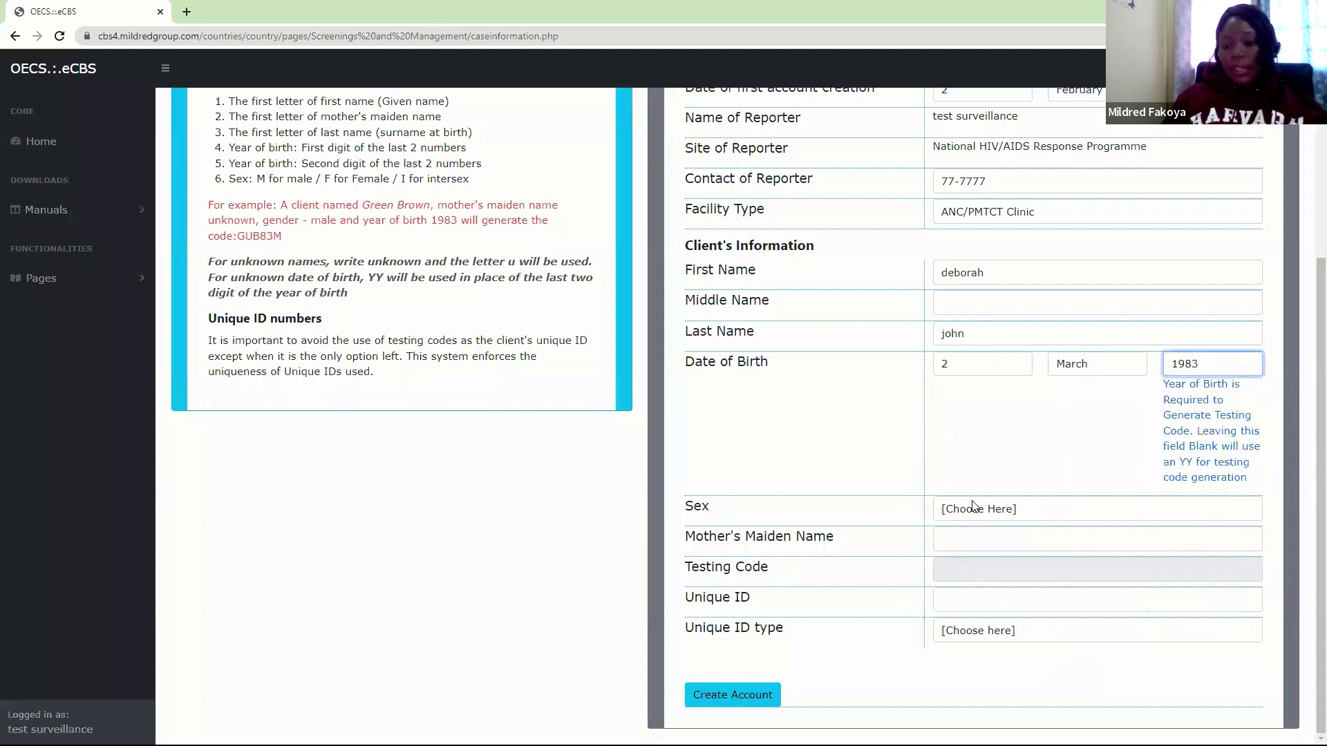
Select Female as sex, enter the mother's maiden name, and generate the testing code
click(973, 506)
click(958, 541)
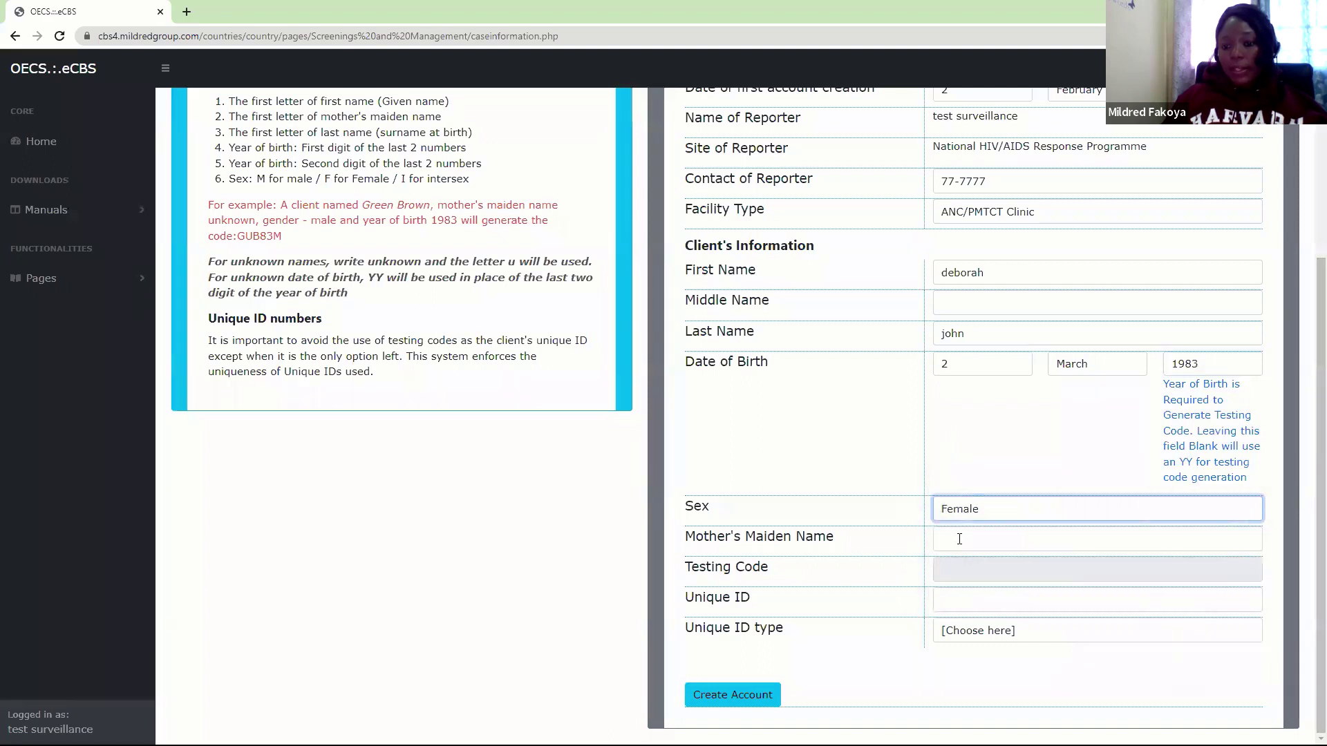
click(960, 540)
text(ki)
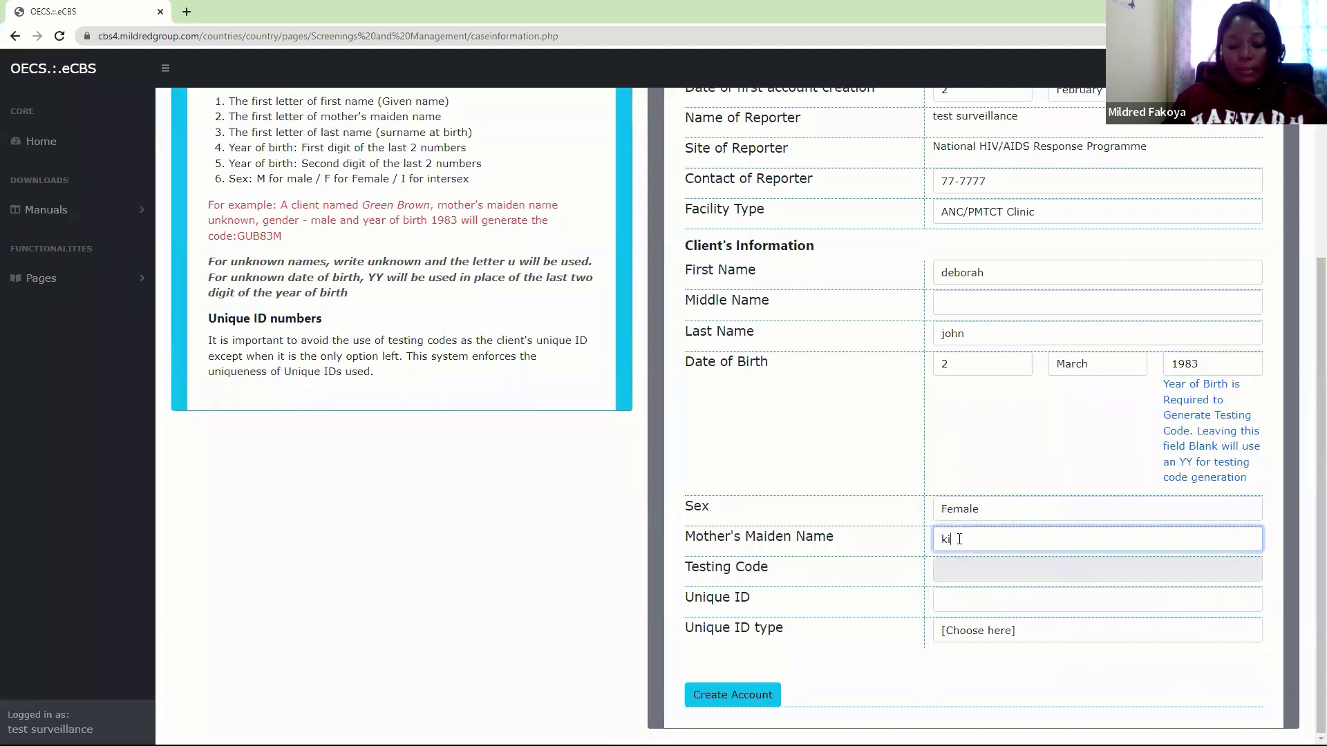
text(ngsley)
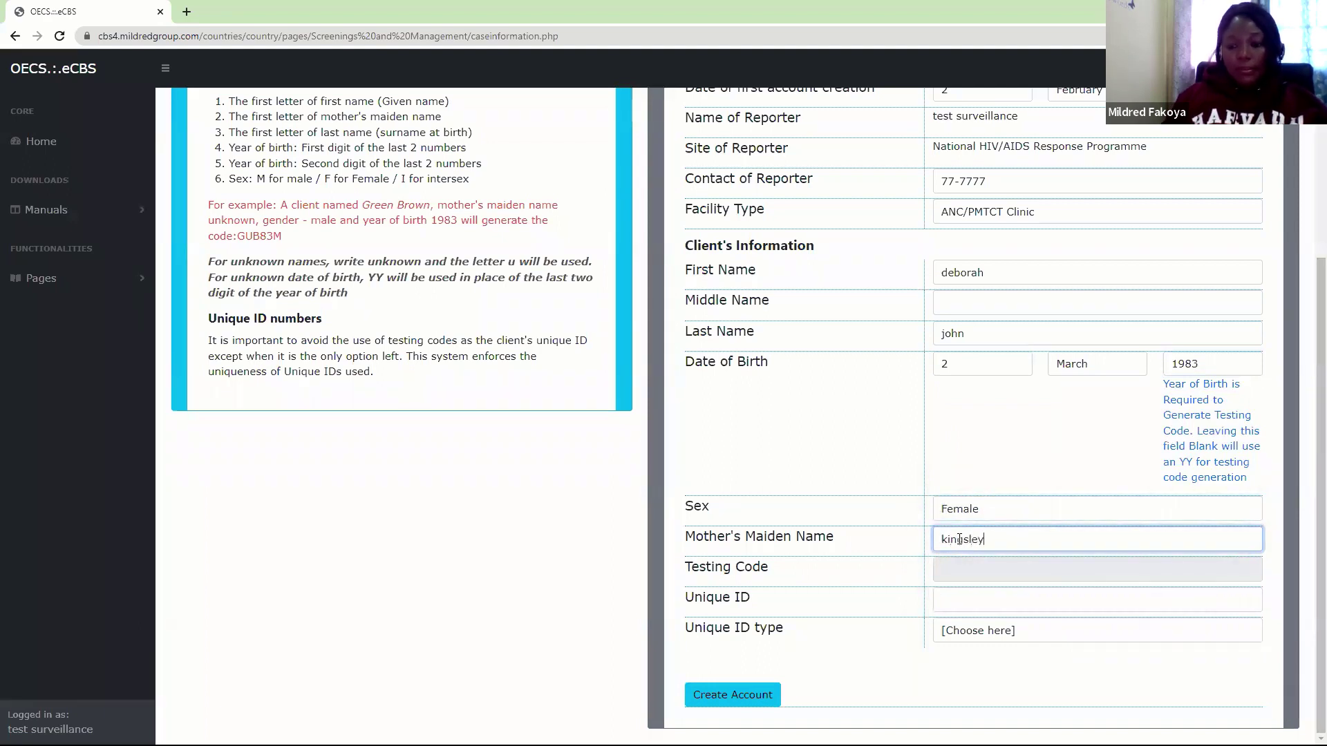
click(982, 564)
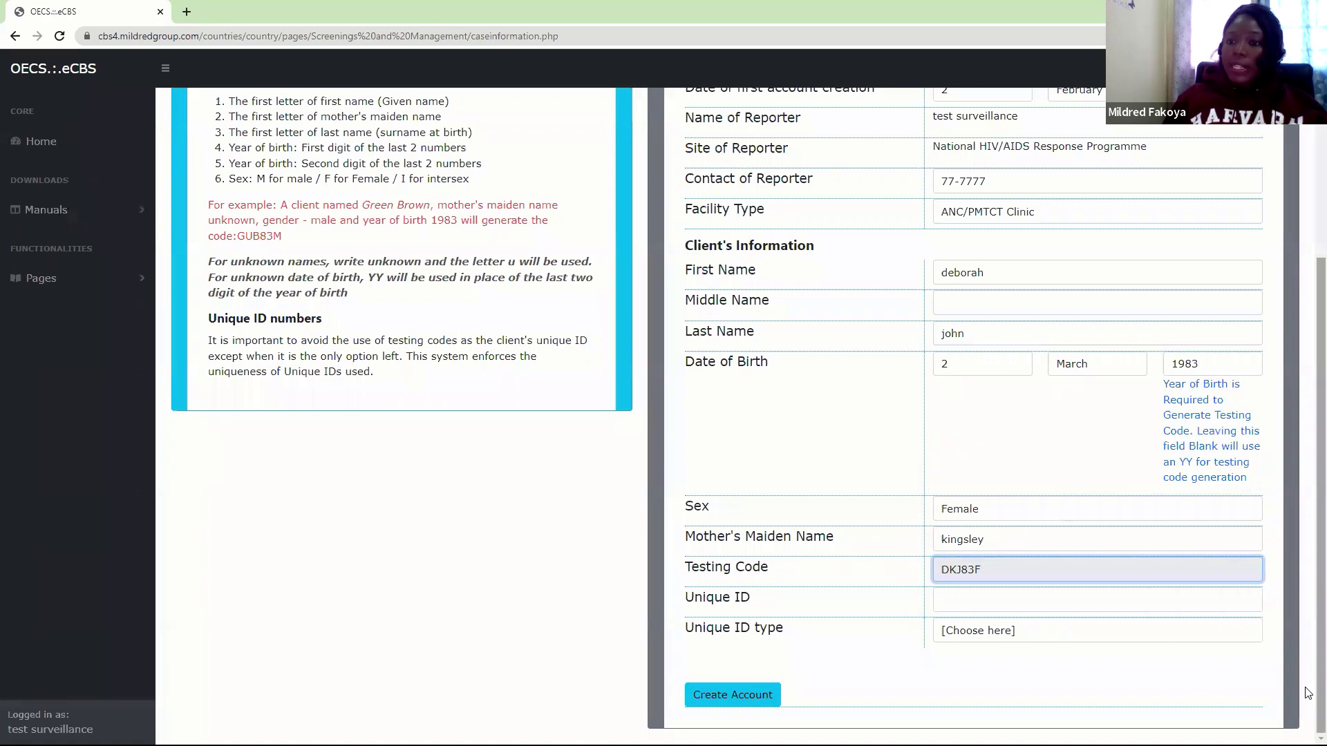
Enter the client's unique ID as a National ID and submit the account
click(995, 598)
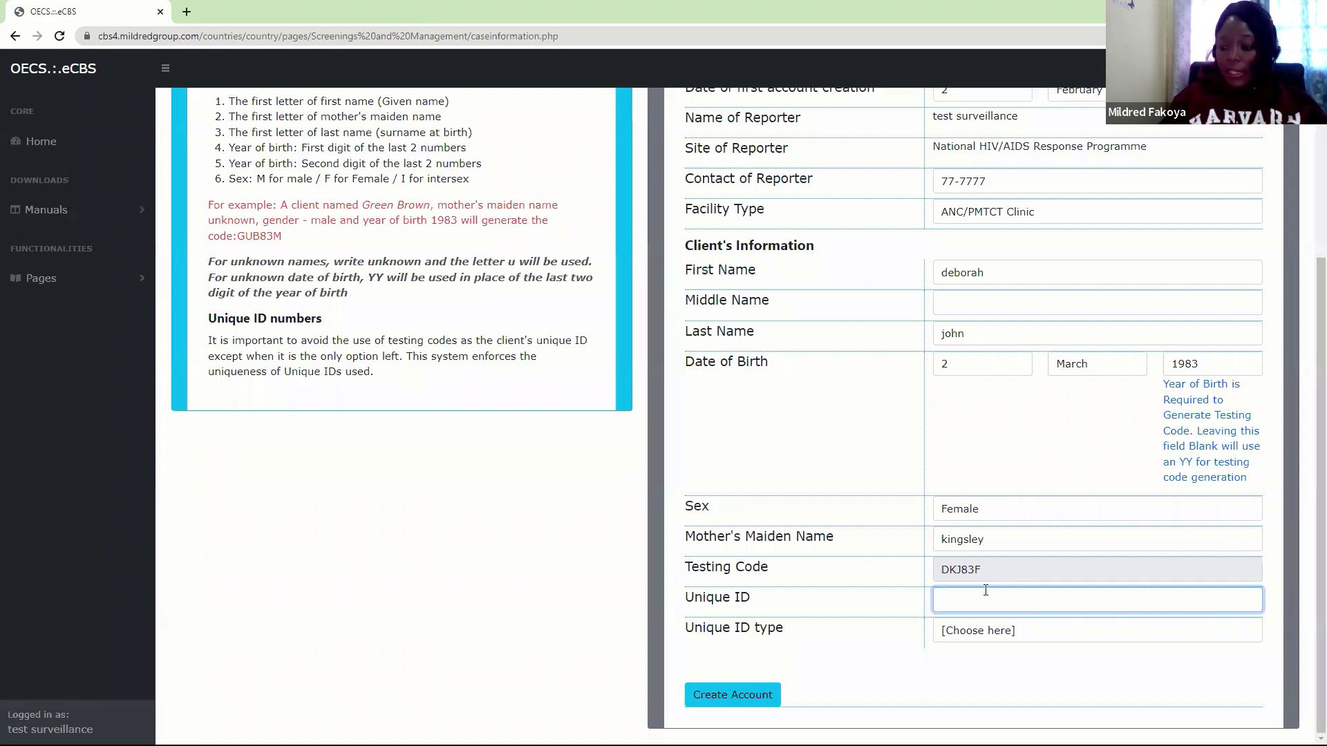
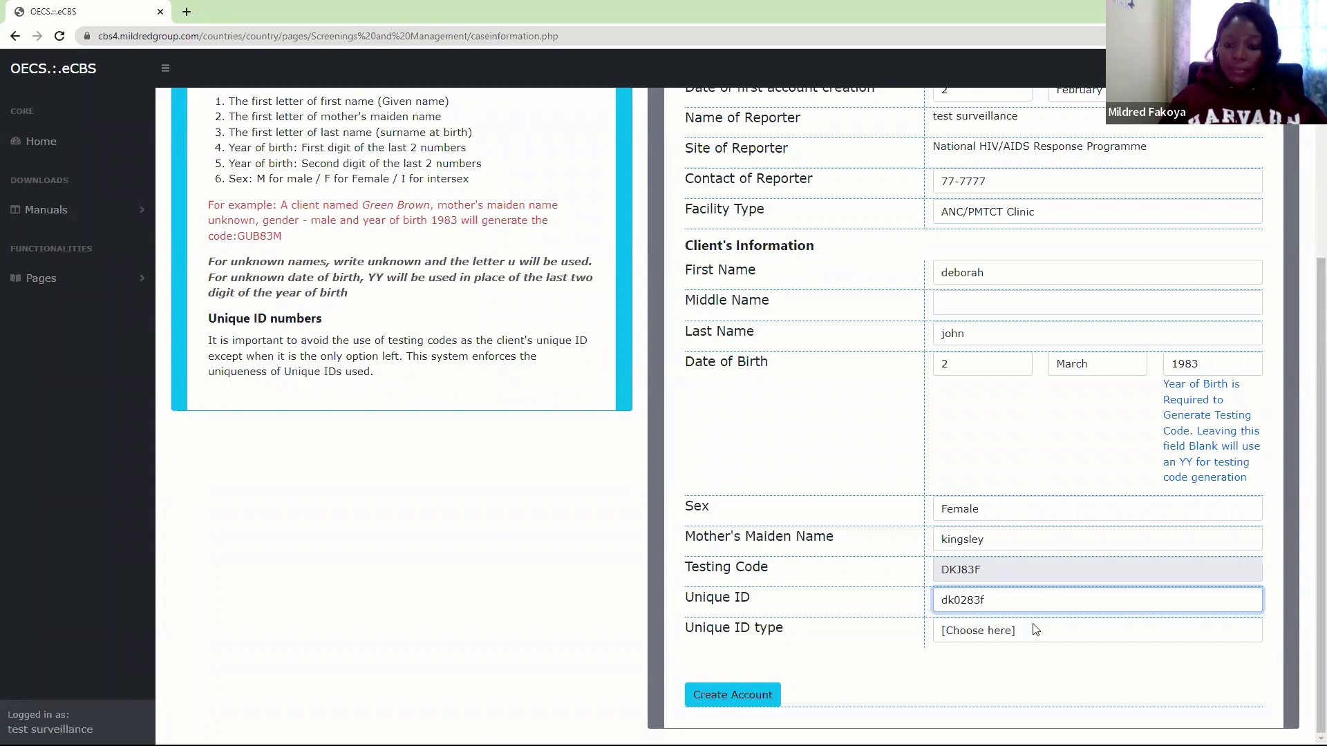
click(1010, 630)
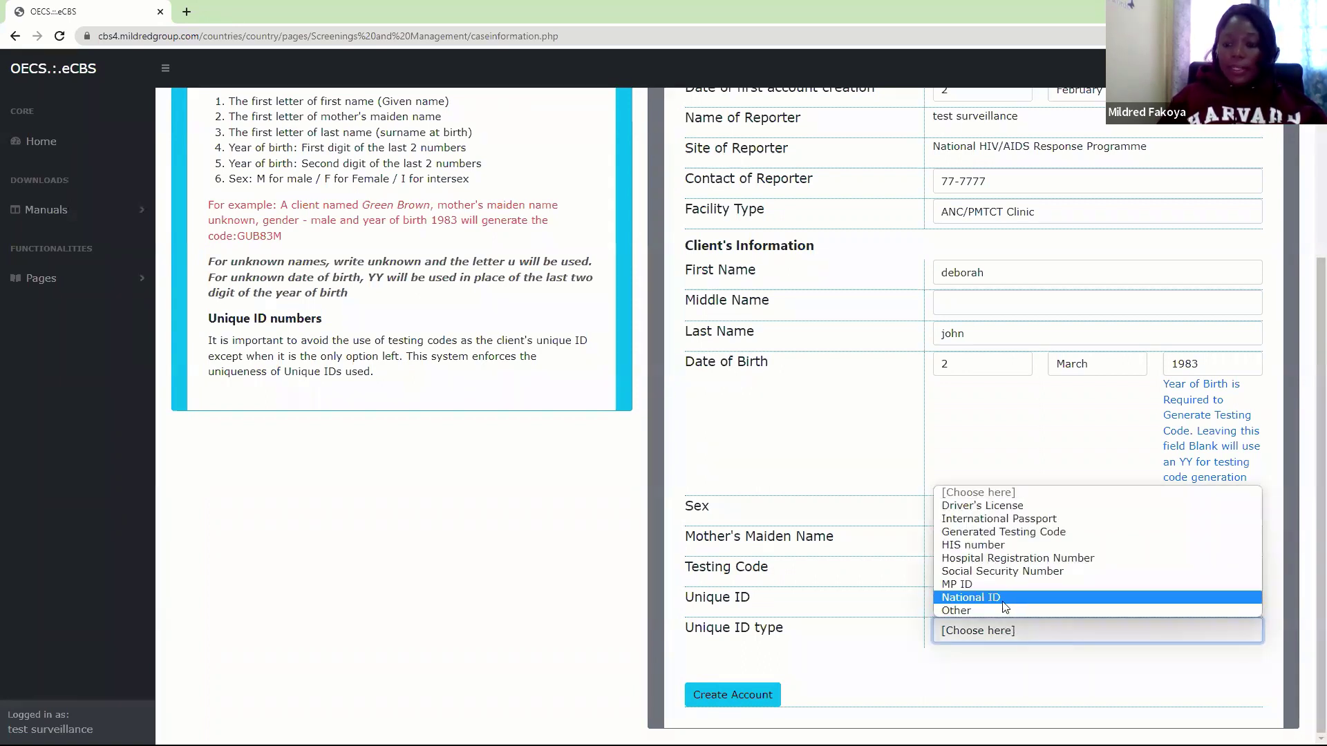
click(1005, 598)
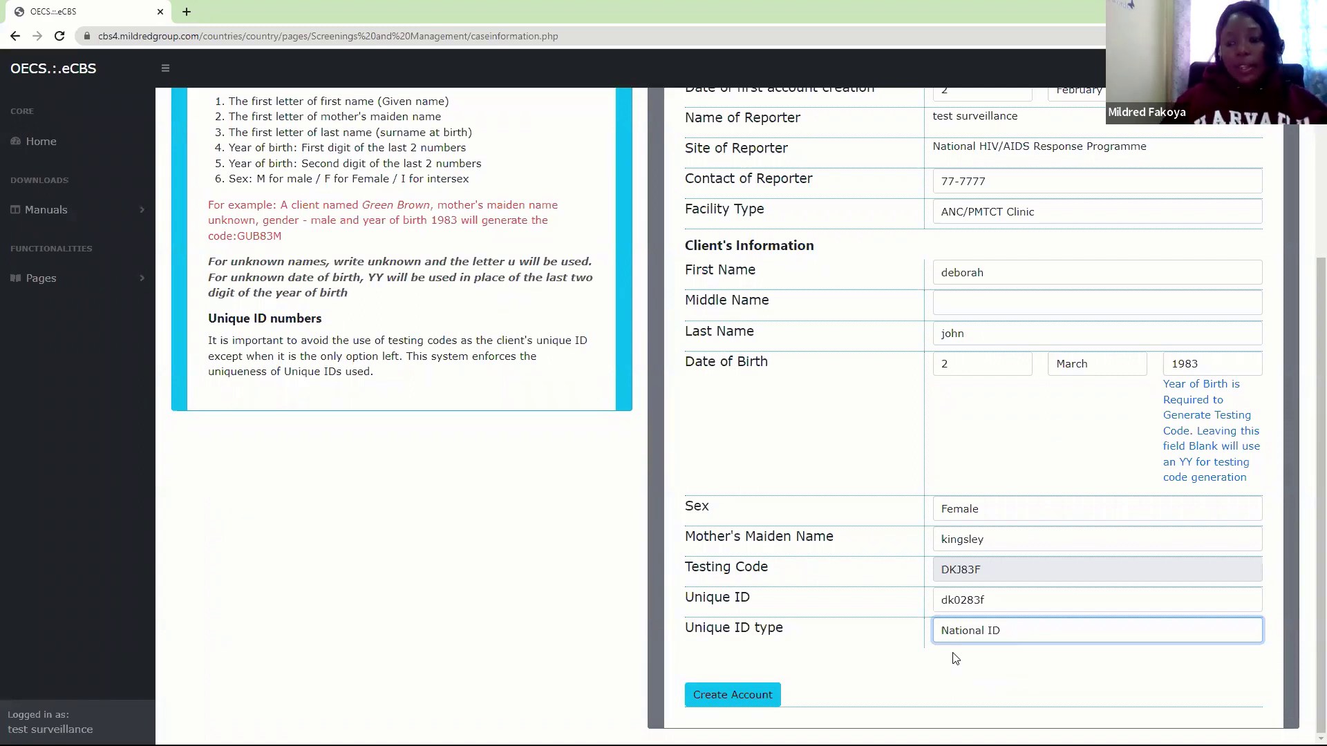
click(757, 694)
Confirm saving the client information and dismiss the account-created alert
click(731, 113)
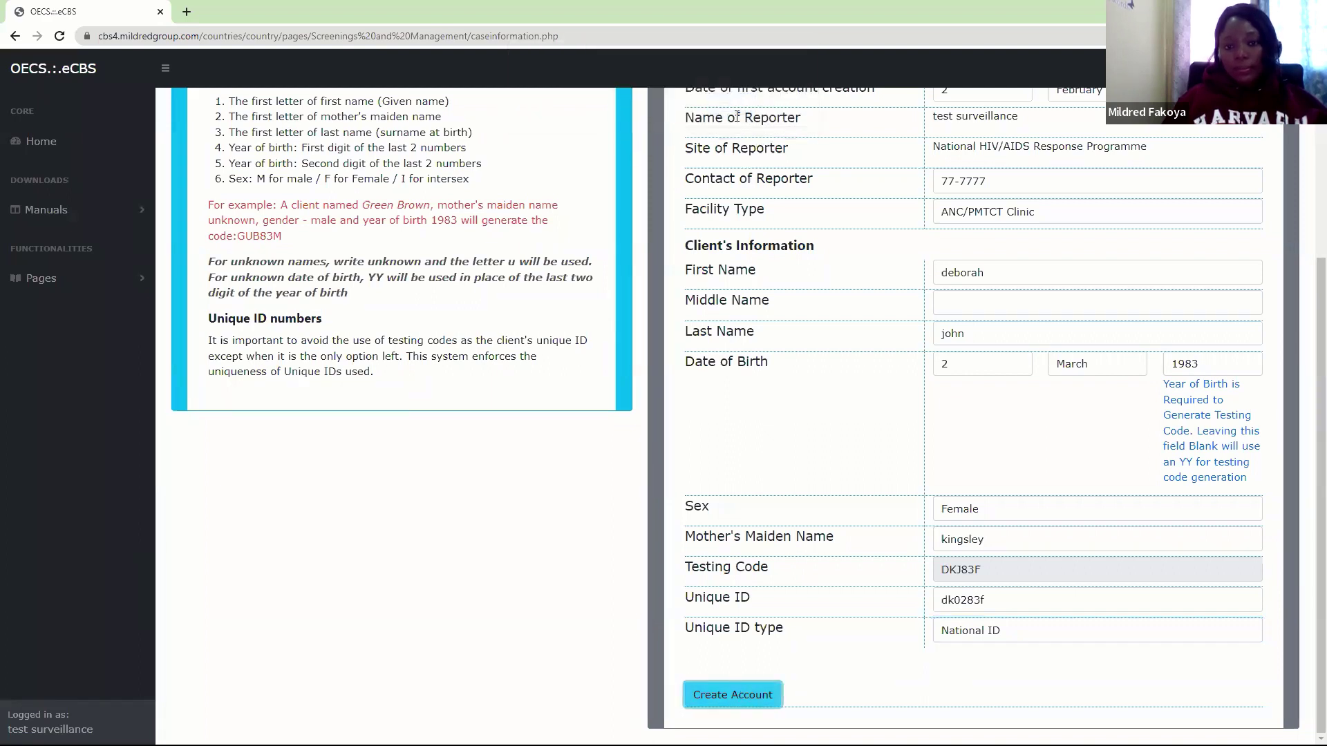
click(775, 114)
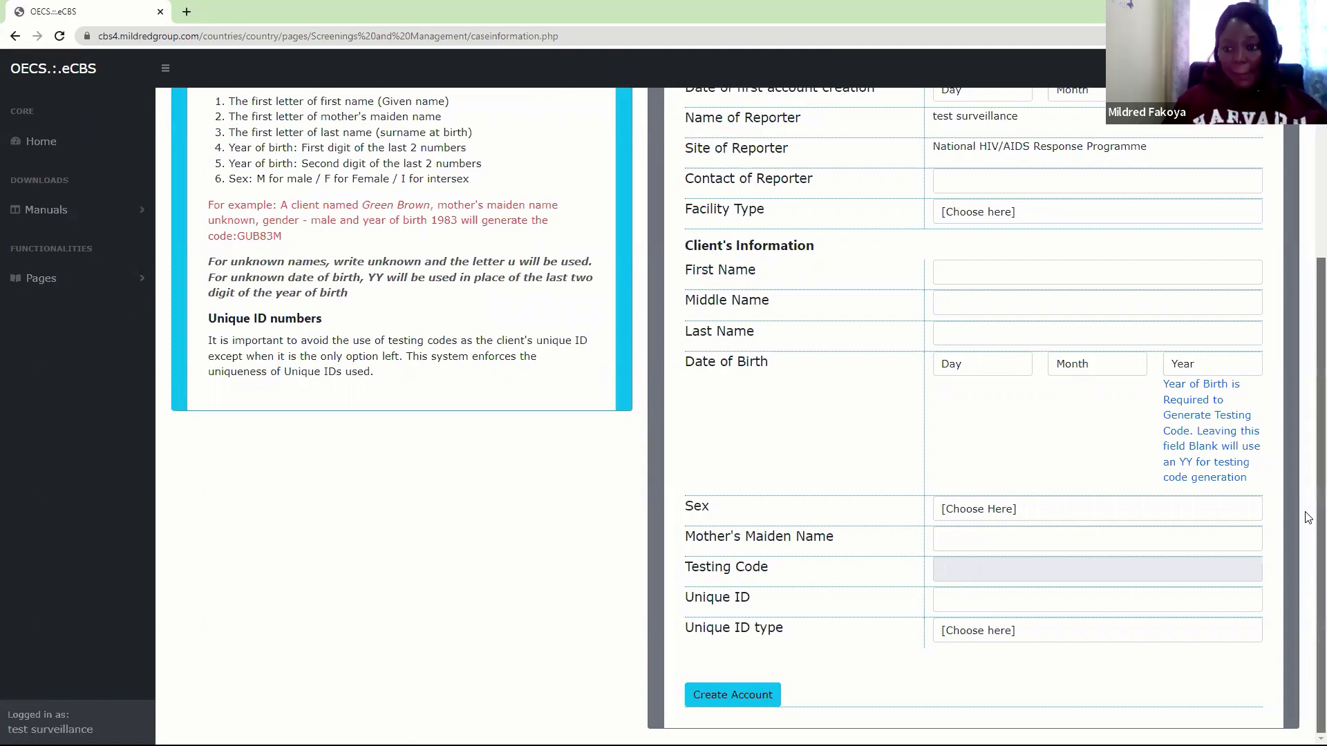
scroll(1308, 515, up, 2)
scroll(1309, 455, up, 1)
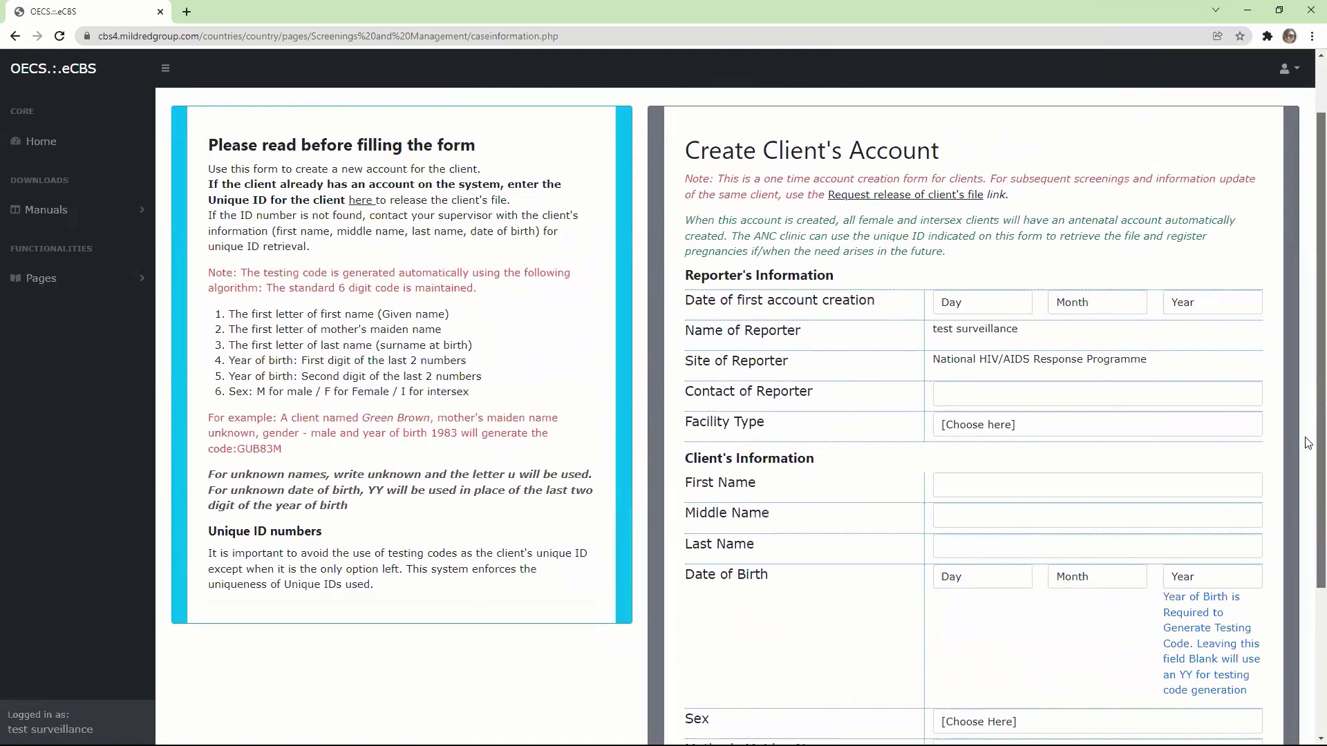
scroll(1308, 553, down, 2)
scroll(1308, 585, down, 1)
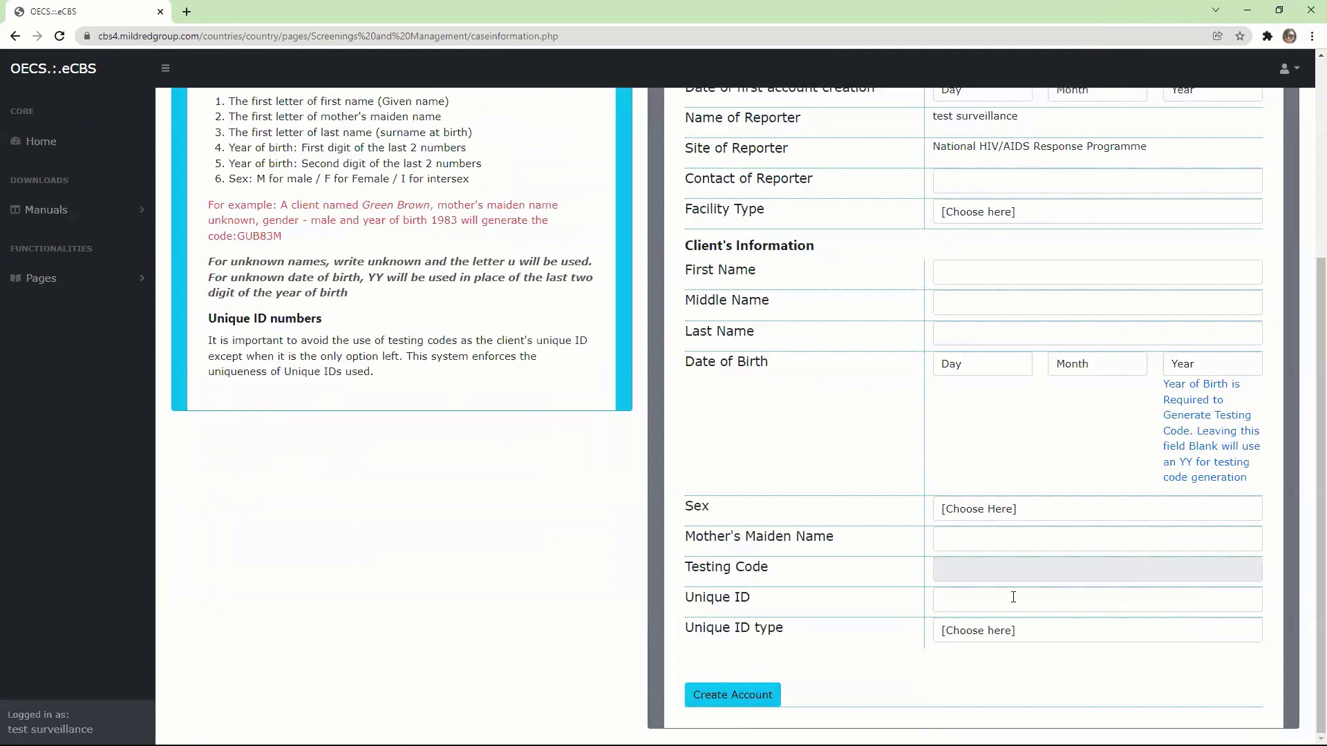
click(987, 567)
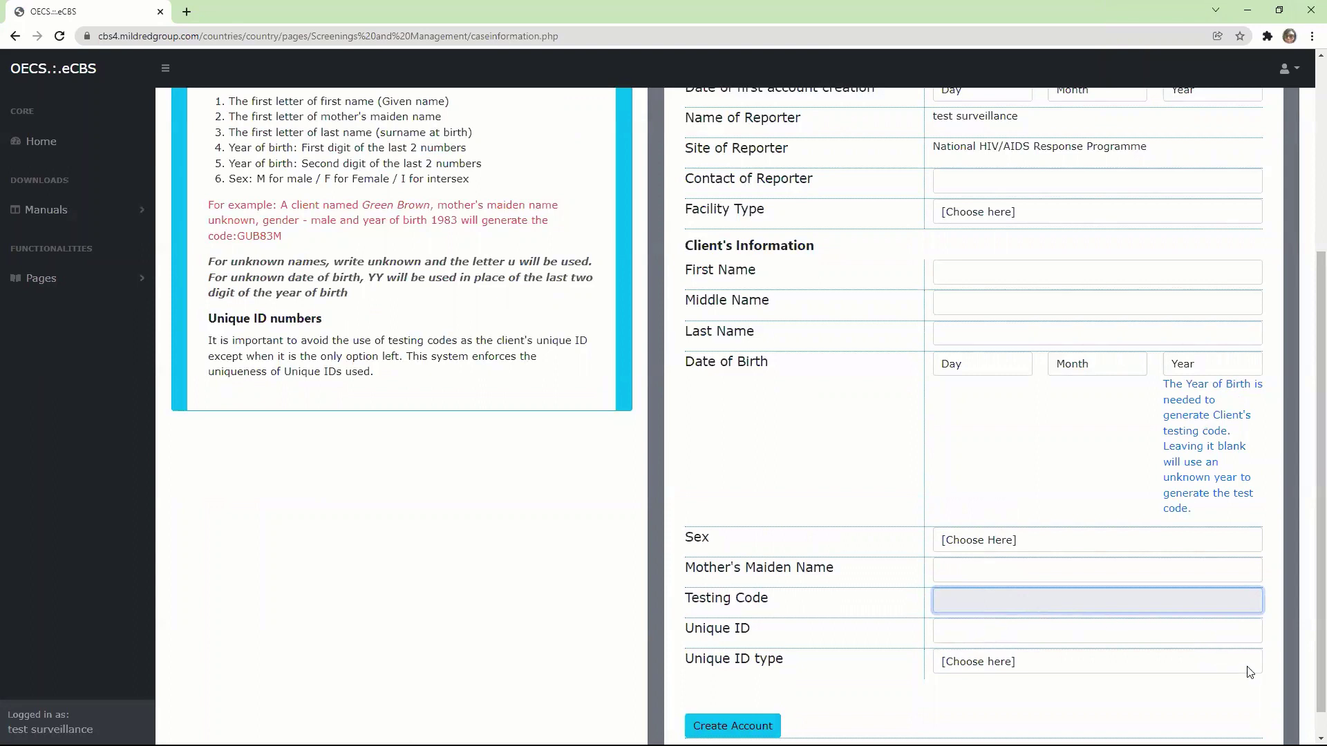
scroll(1308, 667, down, 1)
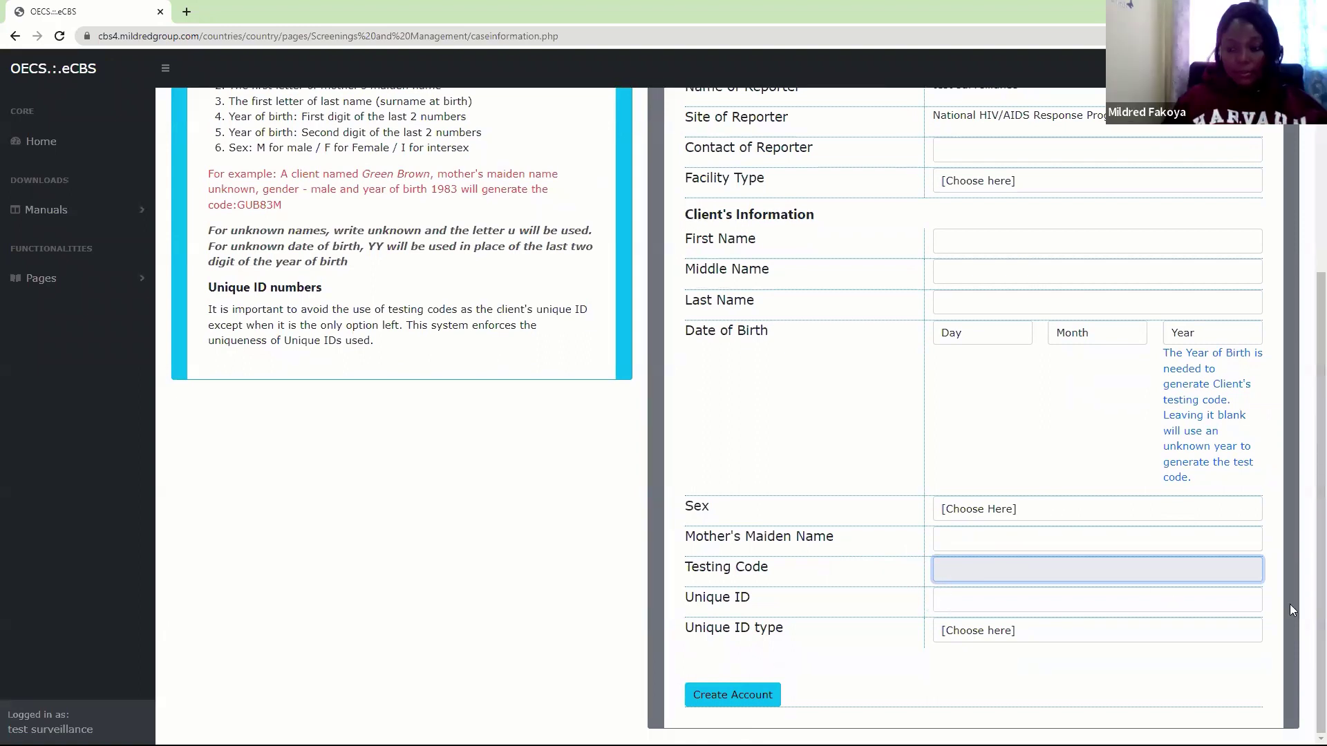
scroll(1309, 570, up, 1)
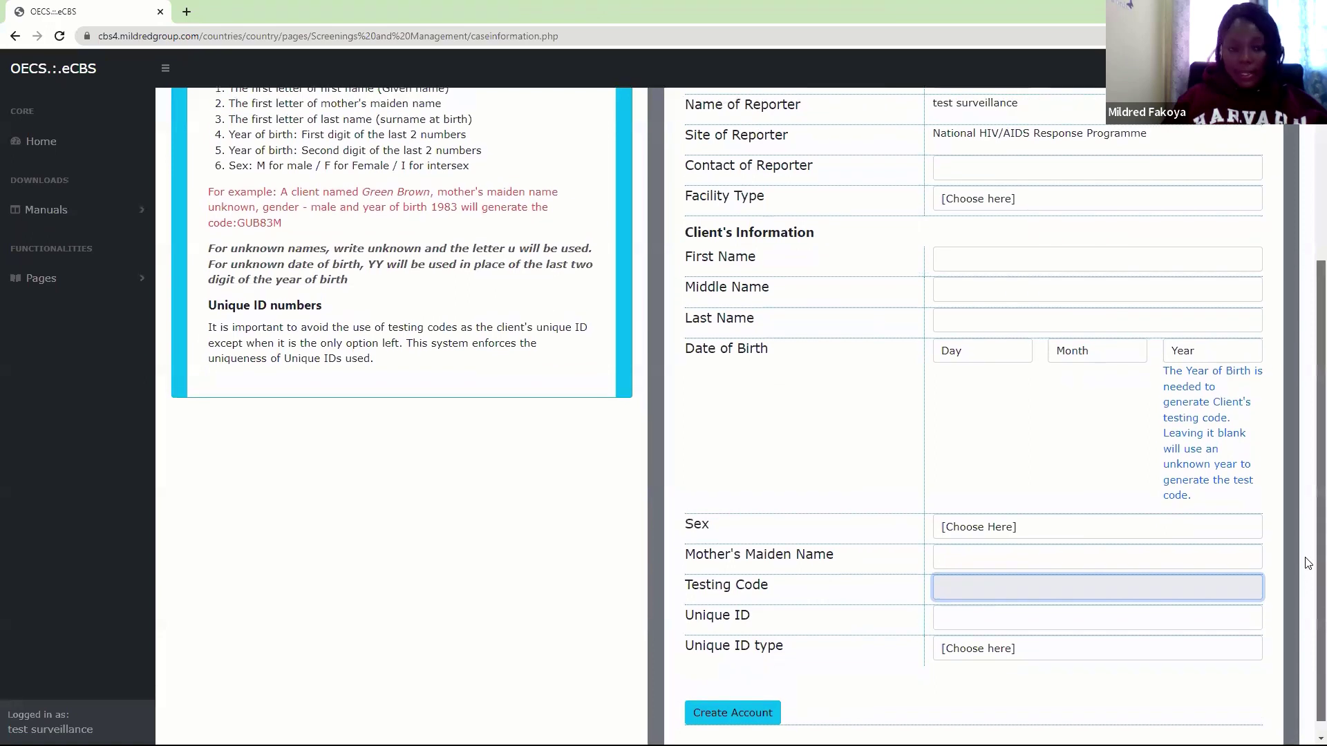
scroll(1308, 560, up, 1)
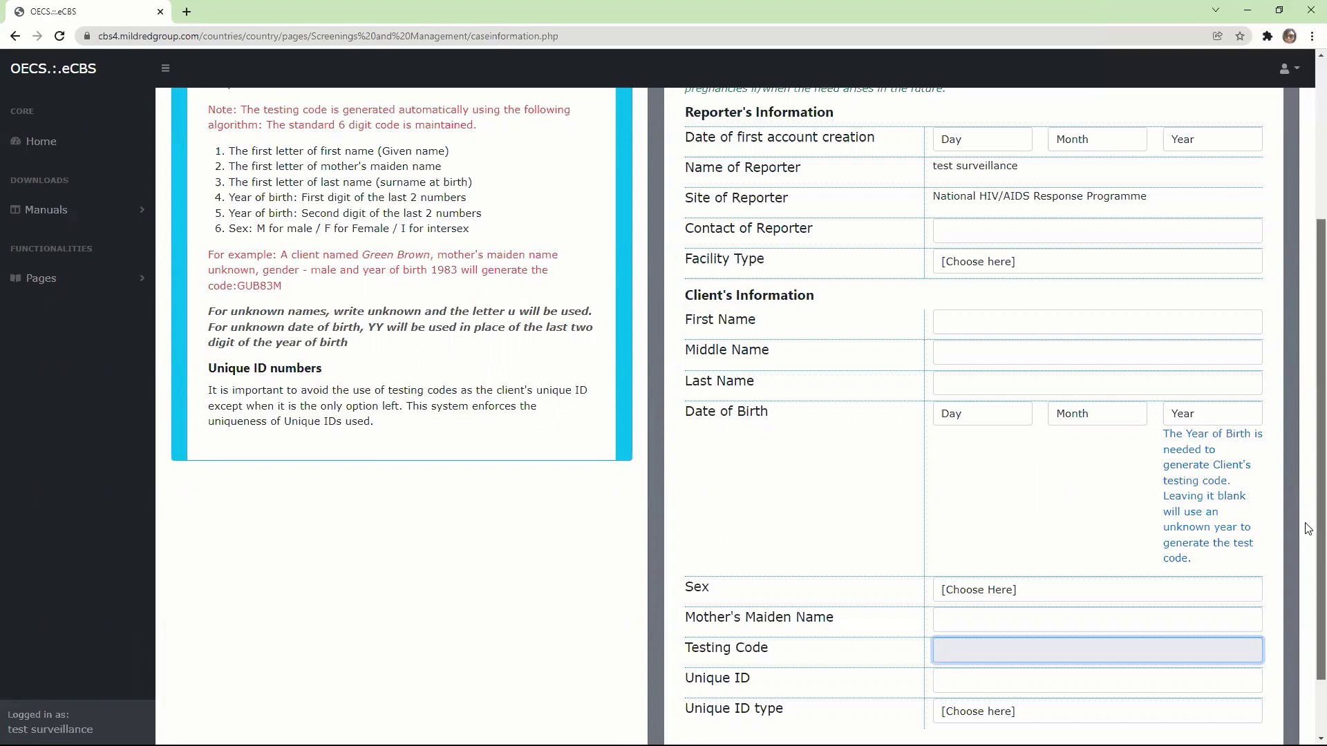
scroll(1307, 539, down, 2)
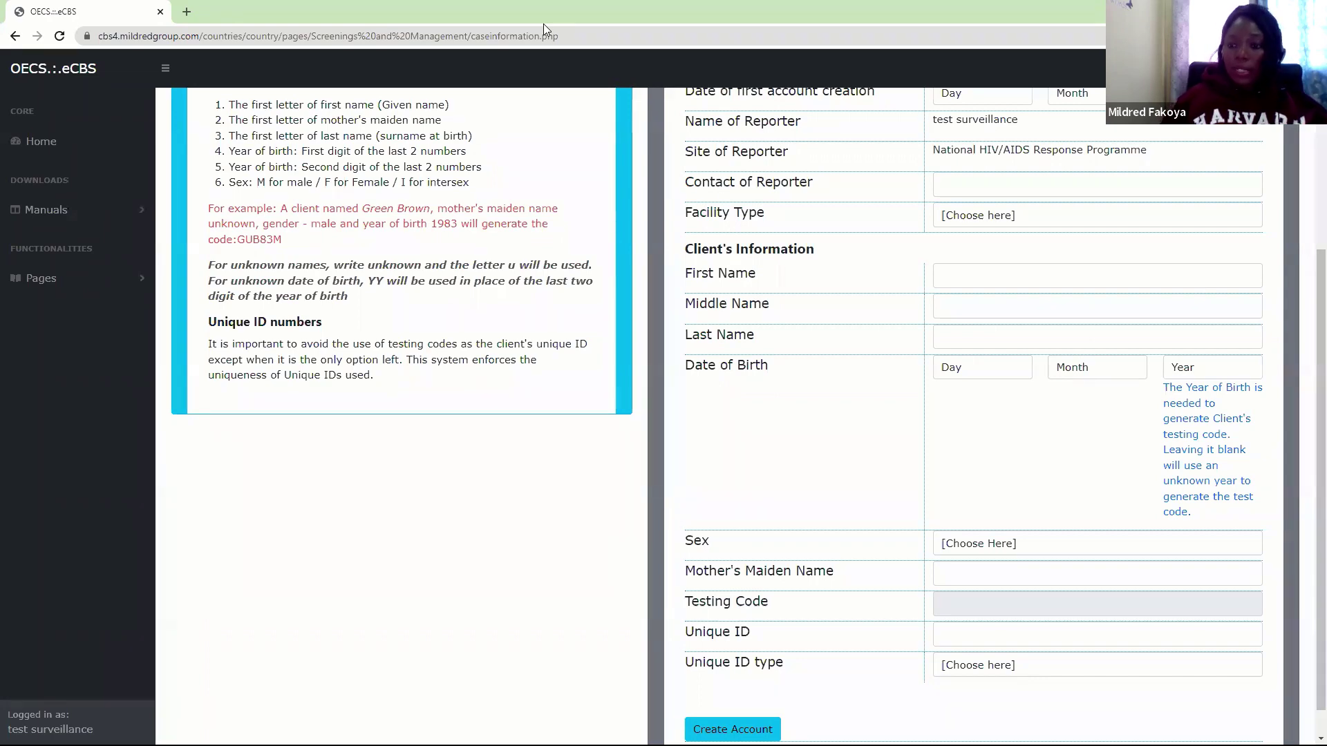
scroll(1308, 204, up, 2)
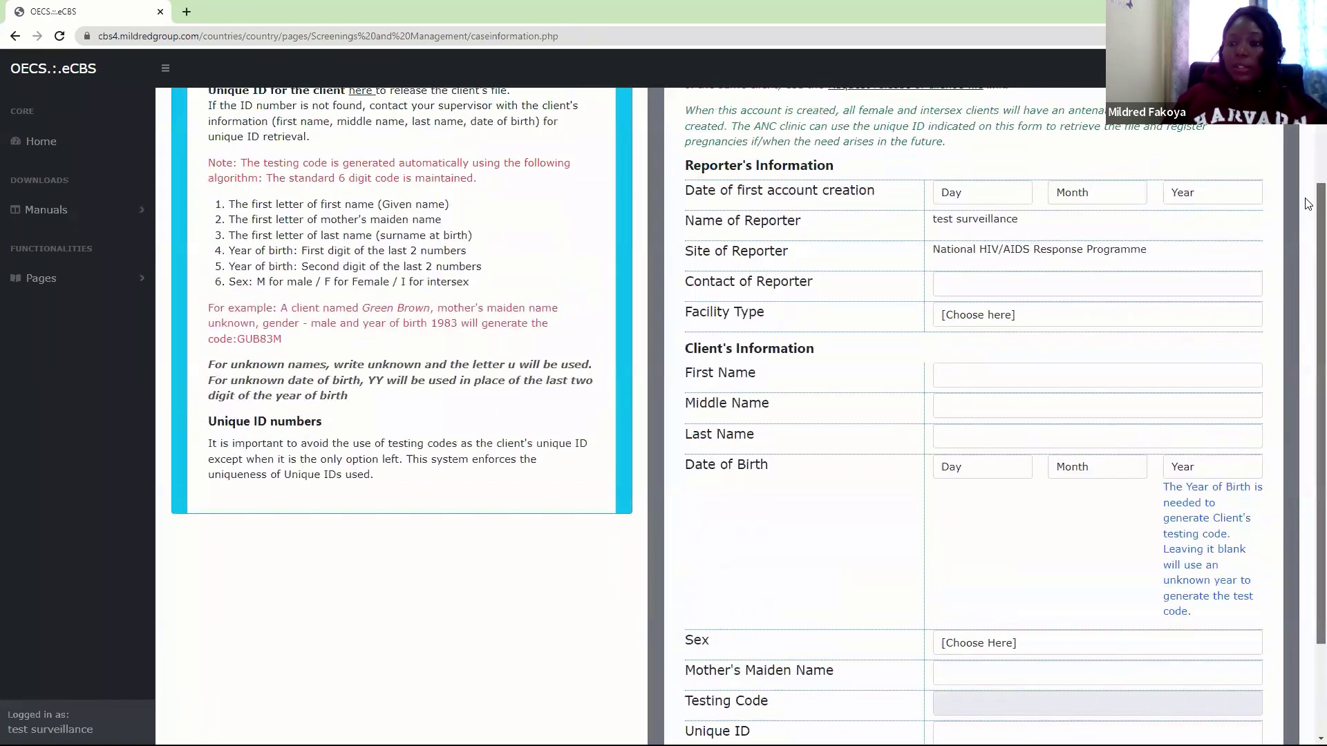
scroll(1308, 204, up, 2)
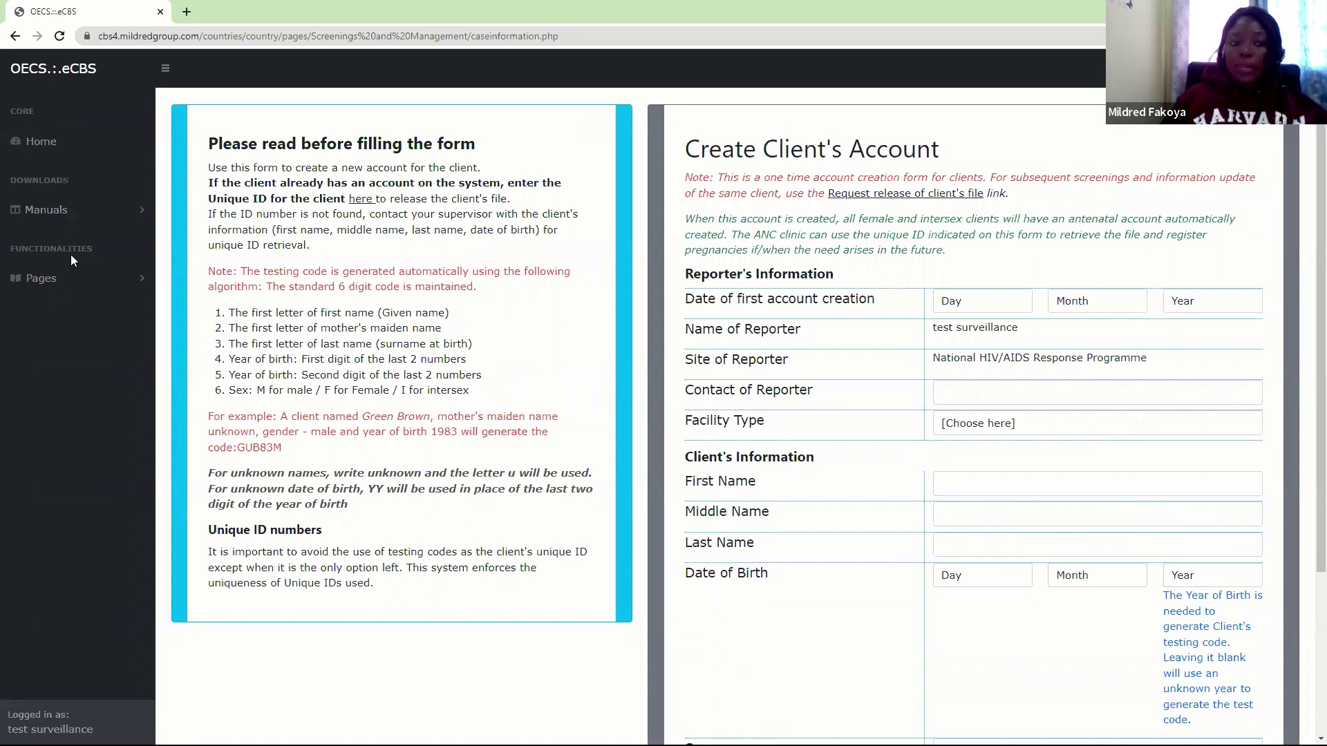
Open Retrieve Client's File and set the access date to 2 February 2022
click(60, 286)
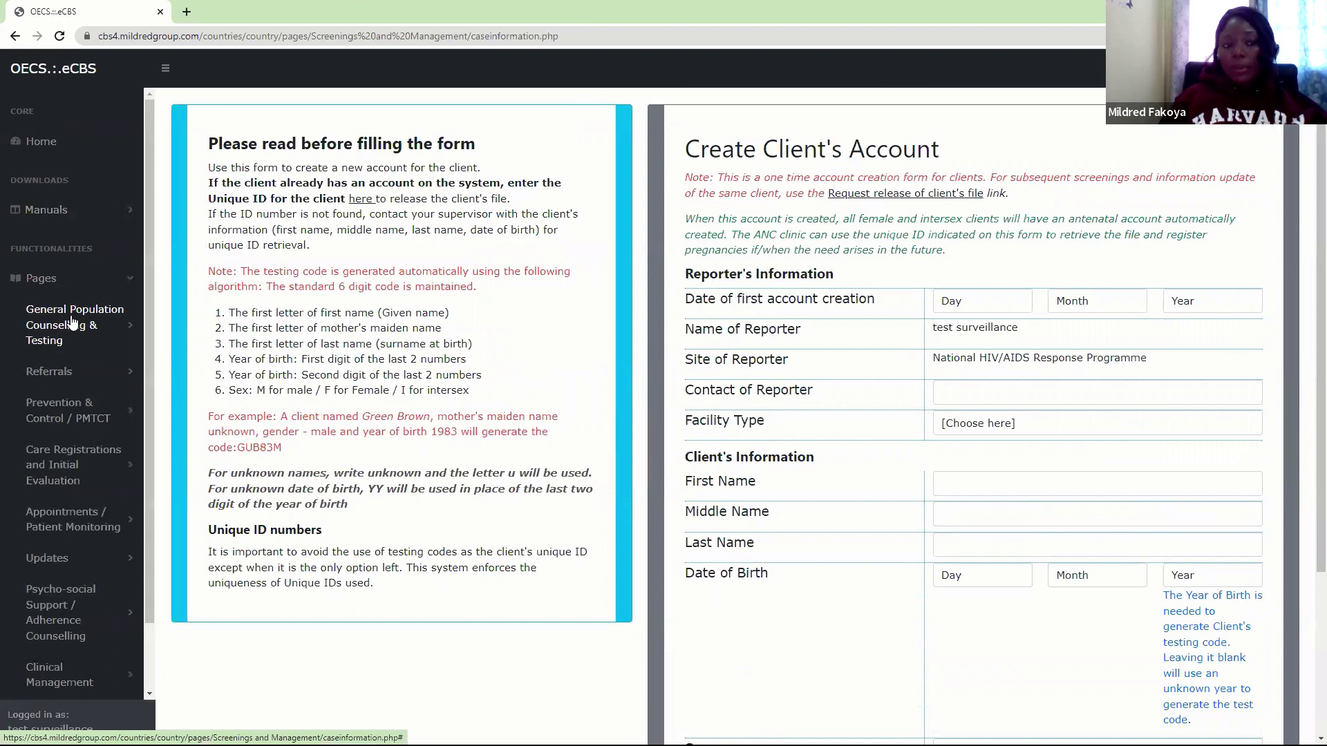
click(60, 334)
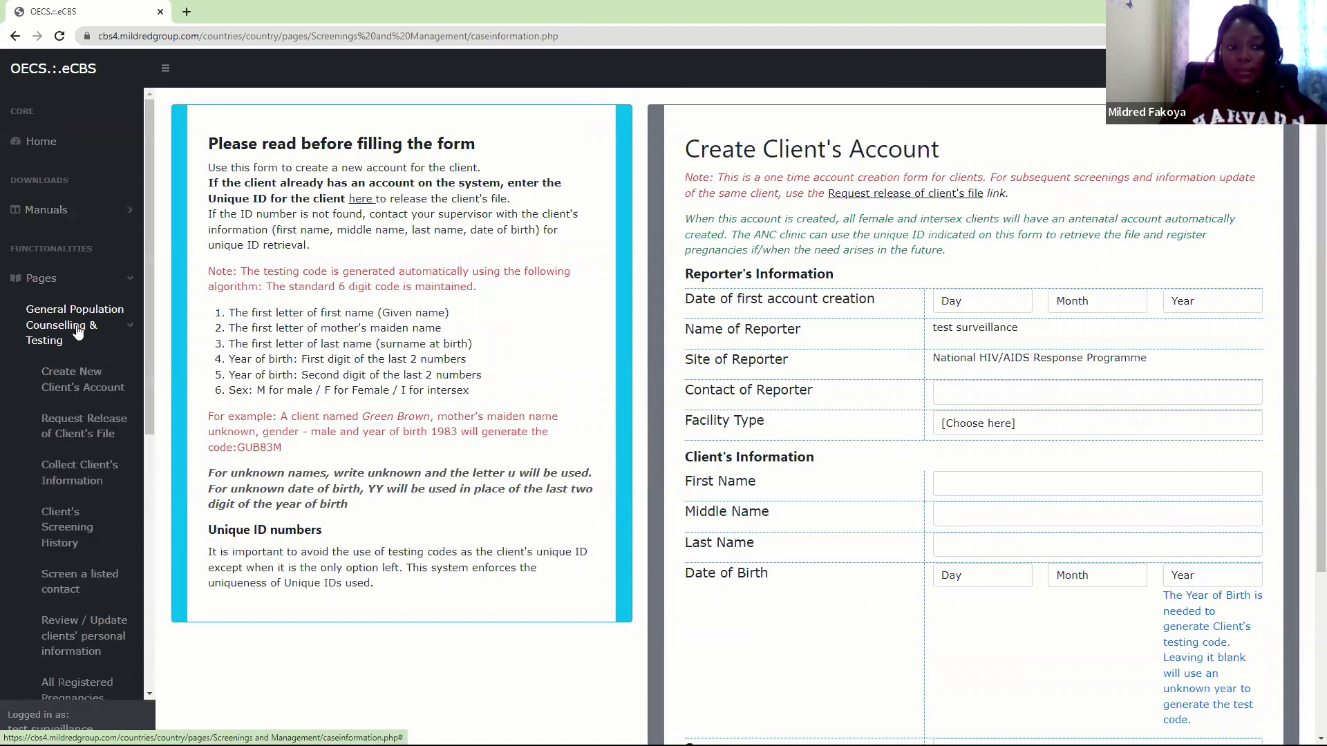
click(85, 433)
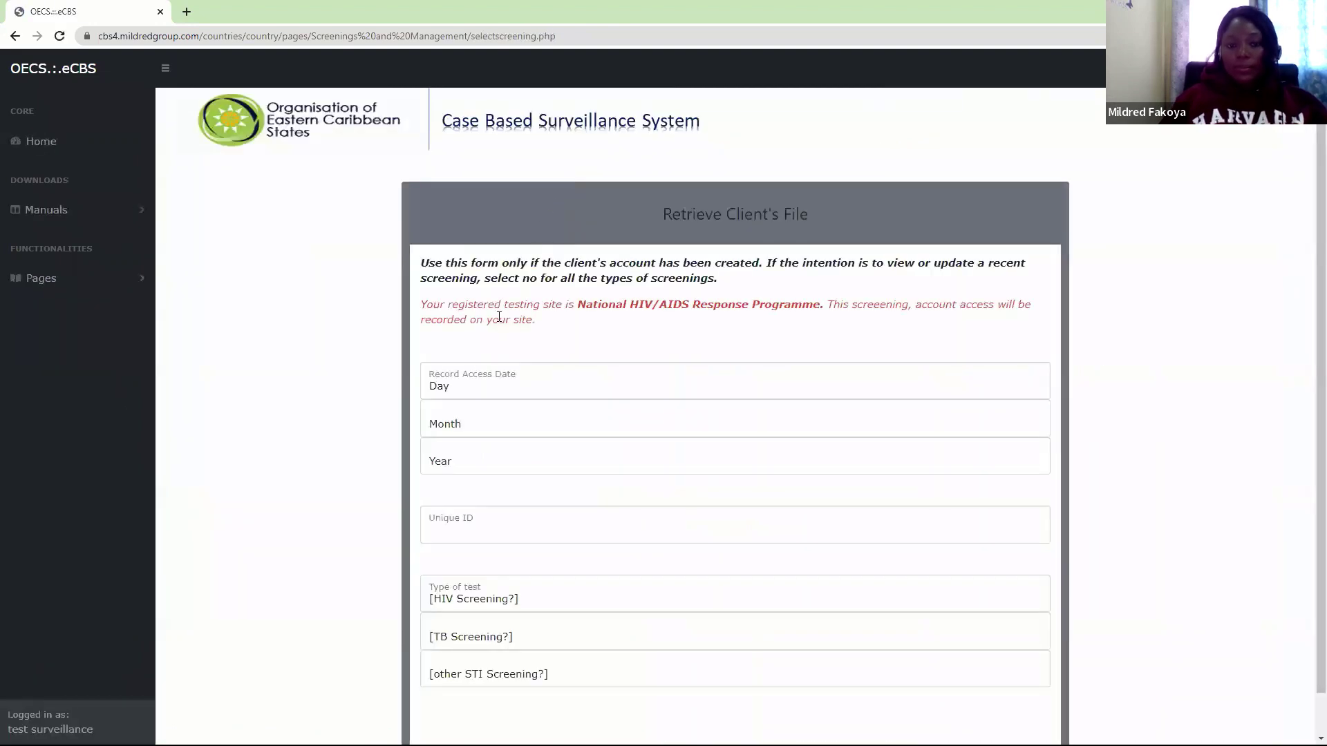
click(455, 388)
click(444, 428)
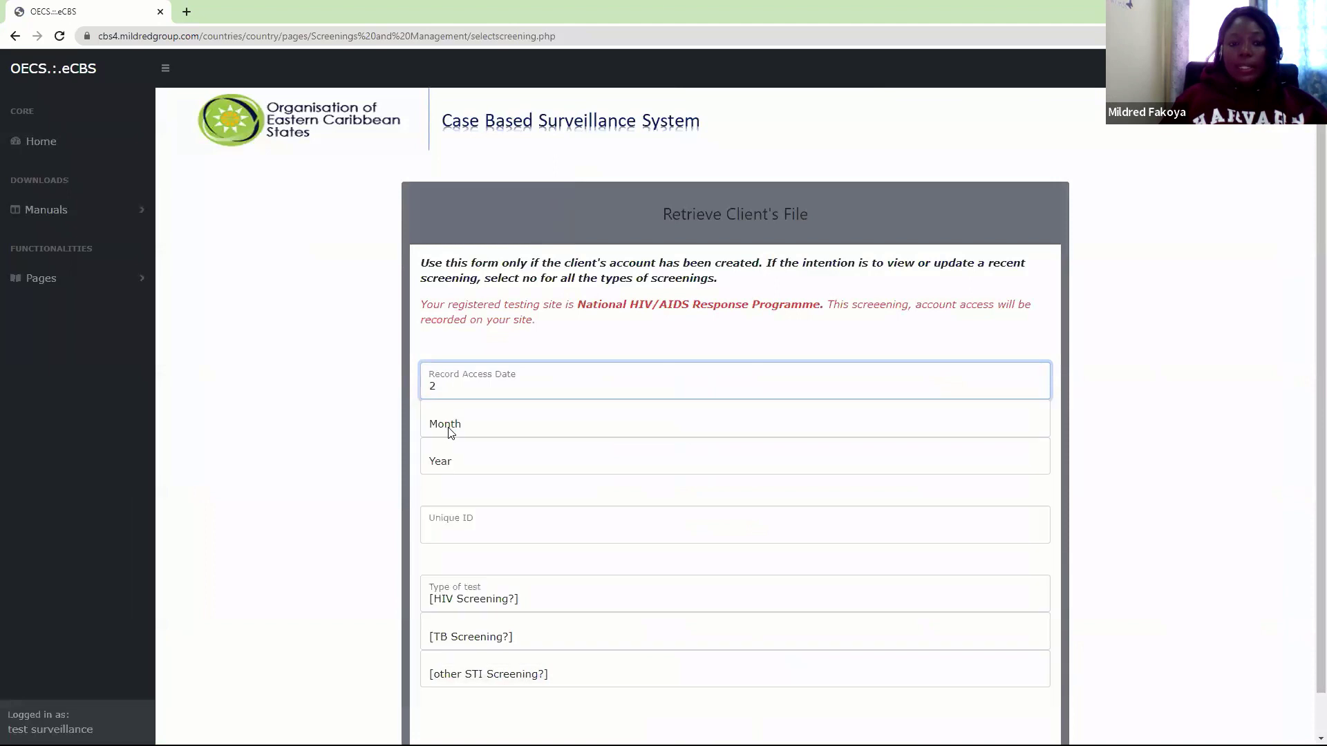
right_click(435, 433)
click(430, 431)
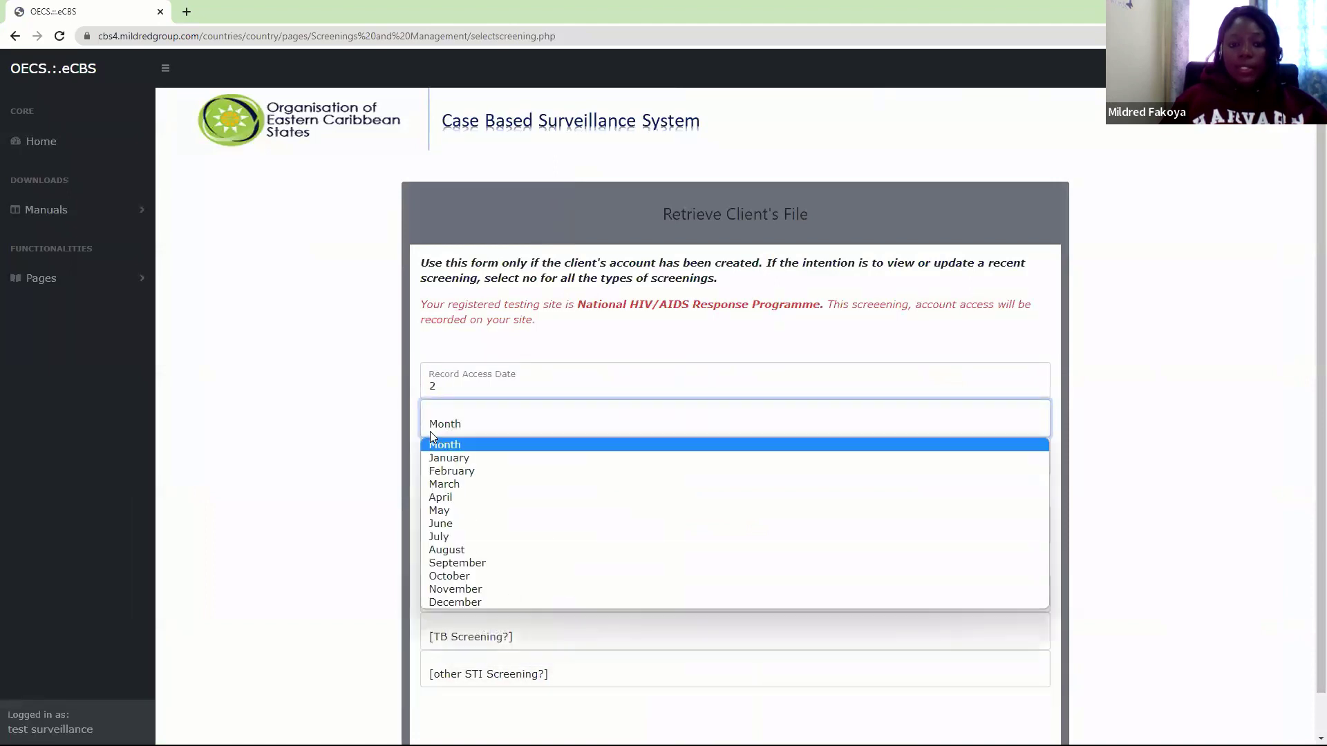
click(449, 473)
click(444, 473)
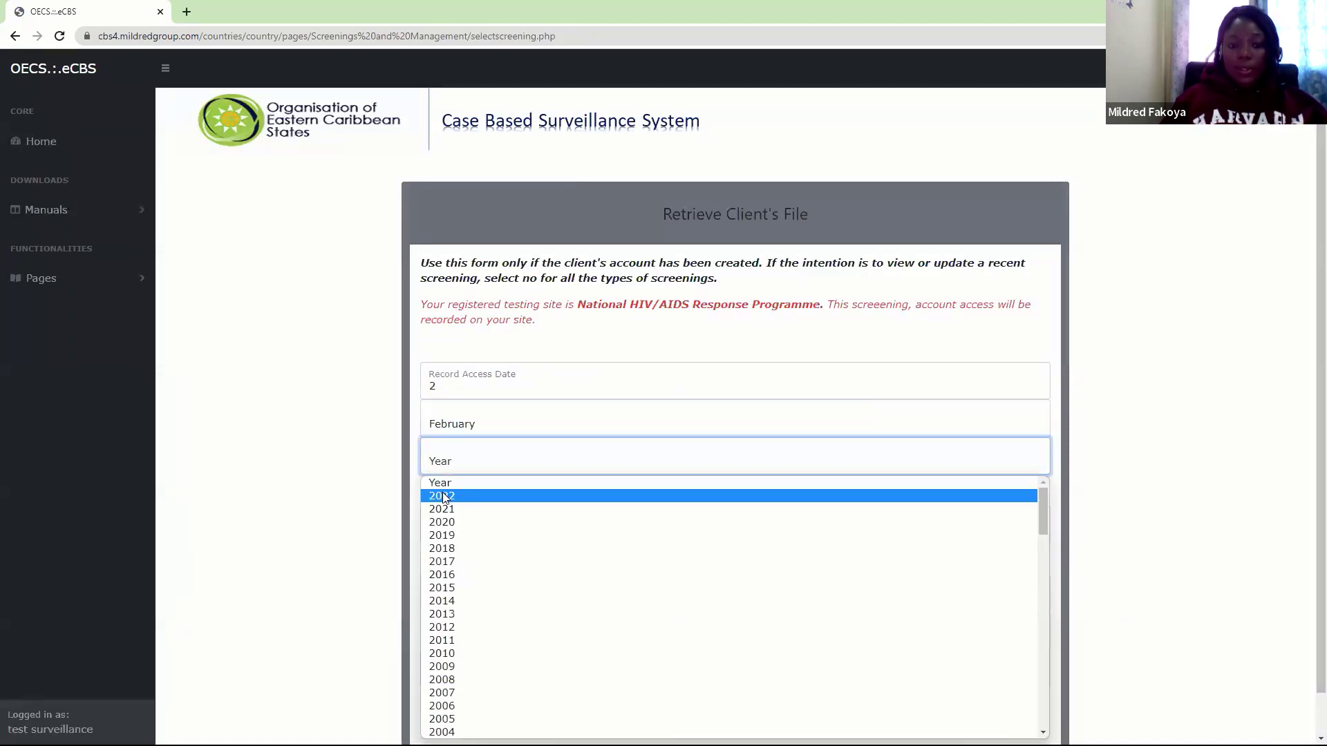
click(444, 497)
Enter the client's unique ID, answer Yes for HIV, TB and STI screenings, and submit
scroll(1309, 413, down, 1)
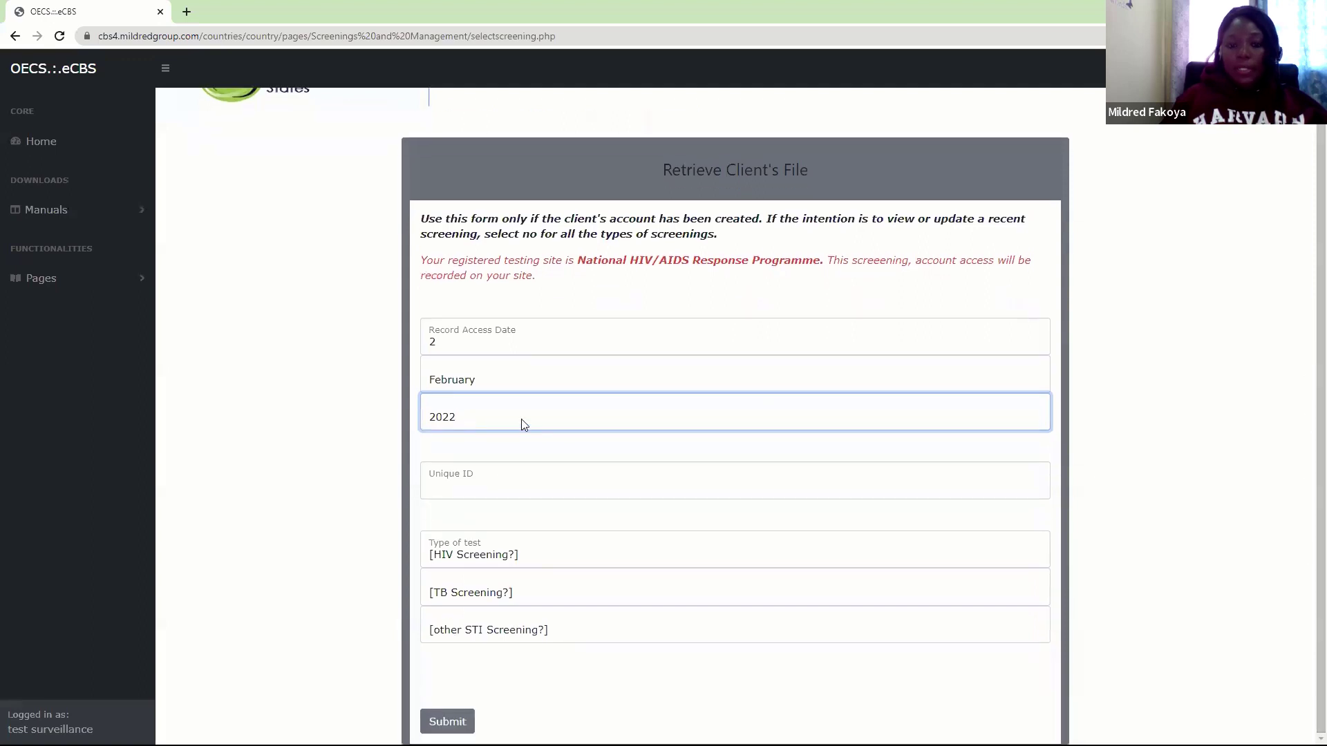
click(474, 484)
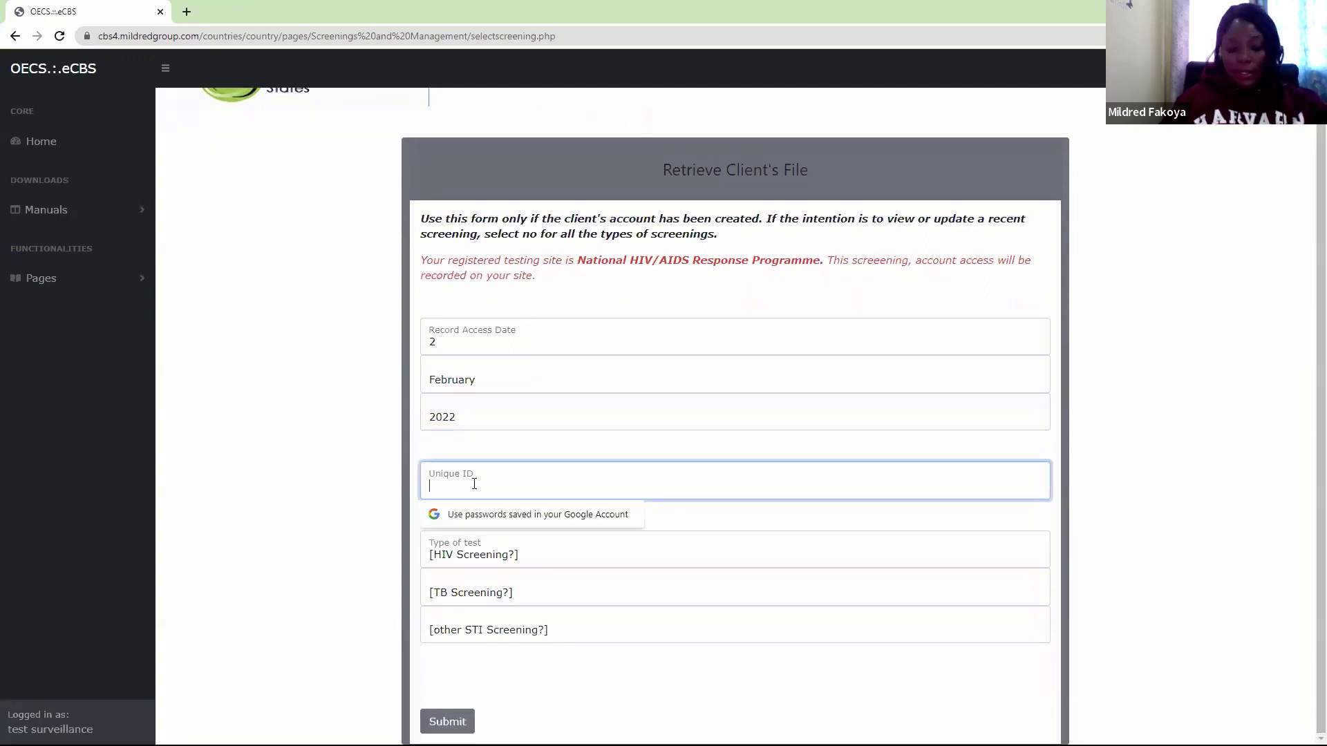
text(••)
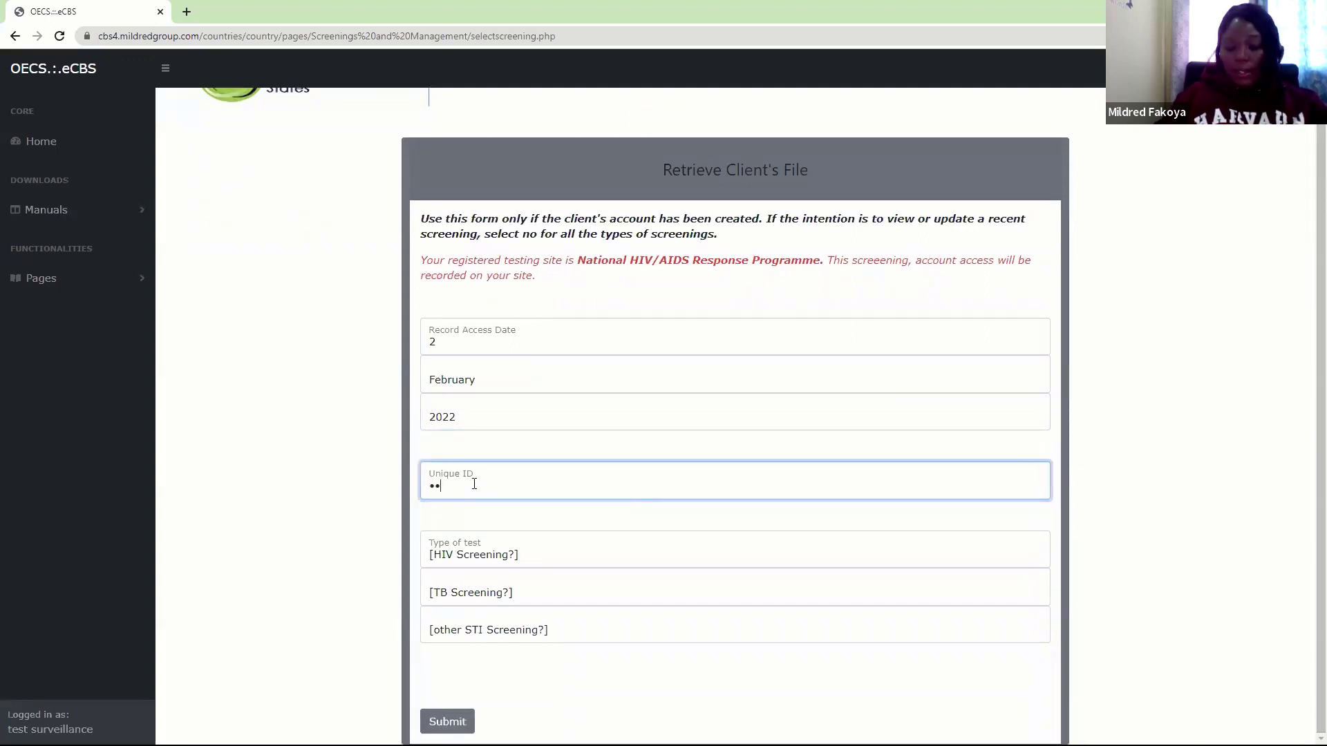
text(••••)
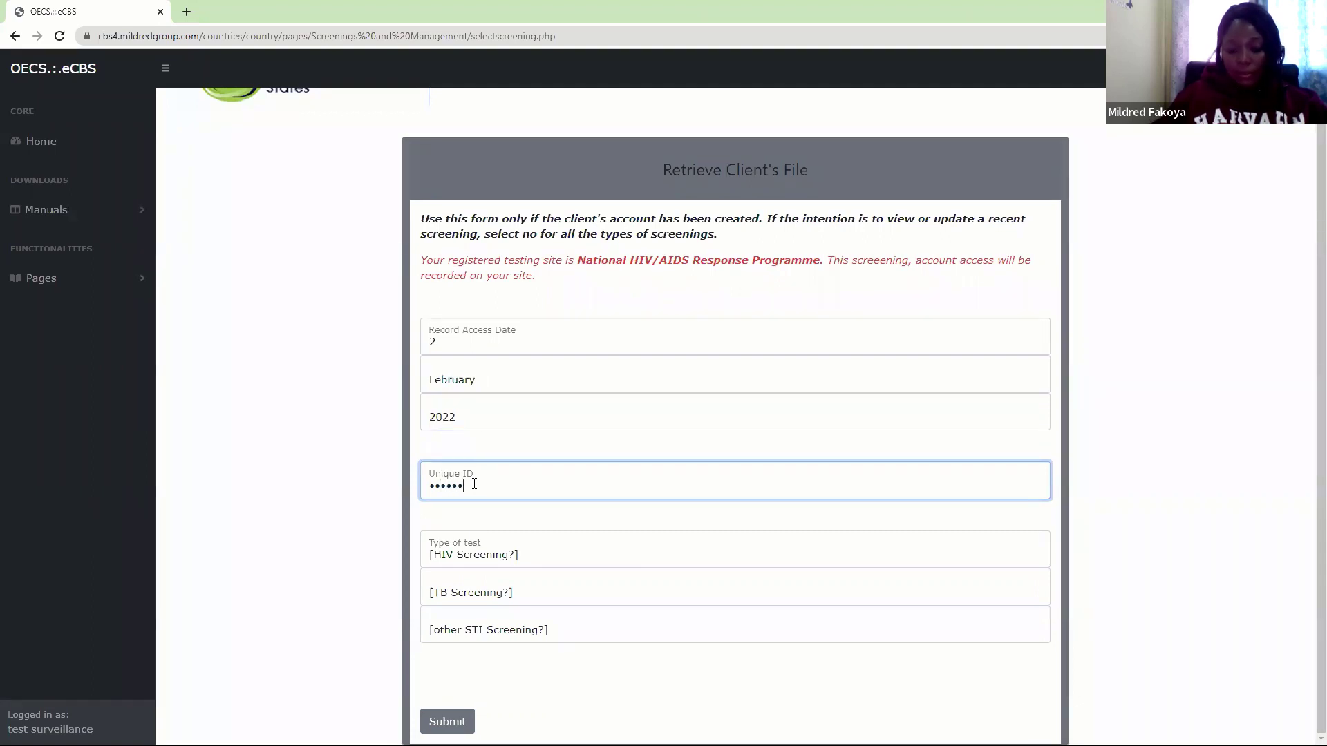
text(•)
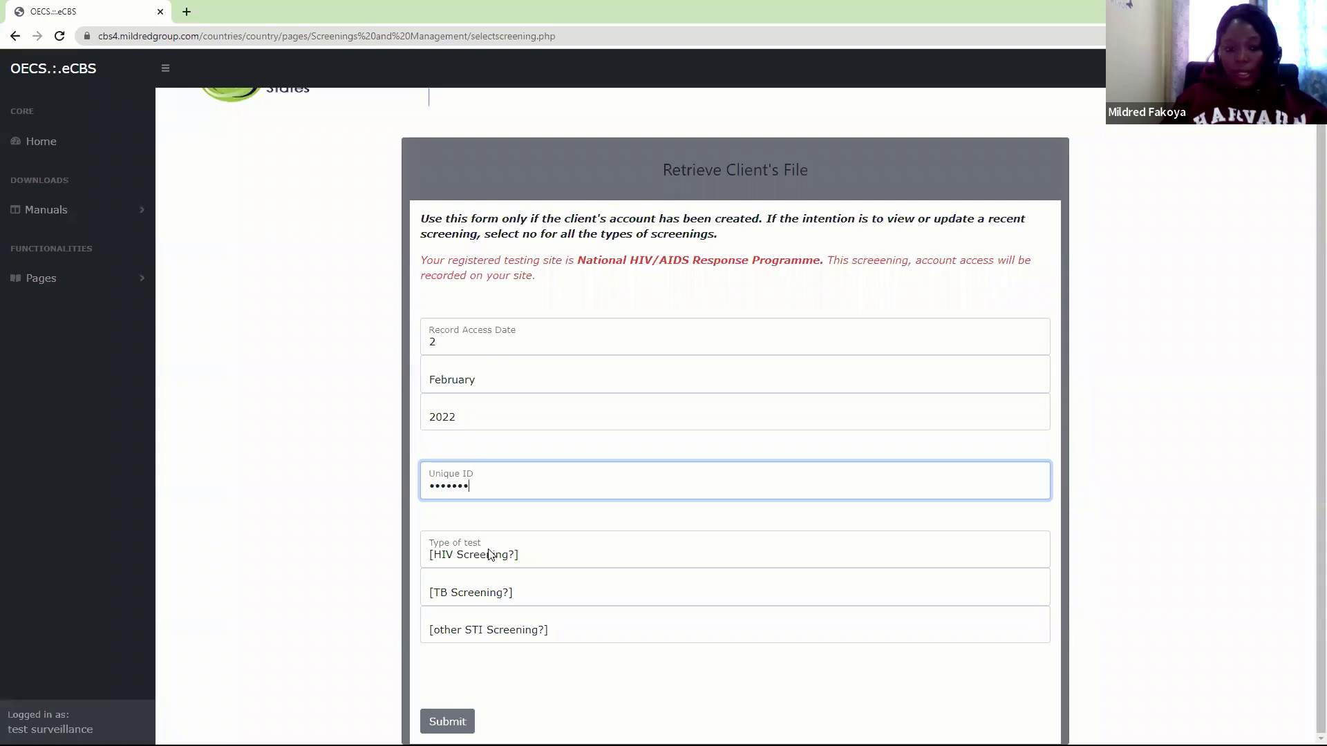
click(489, 550)
click(441, 592)
click(482, 595)
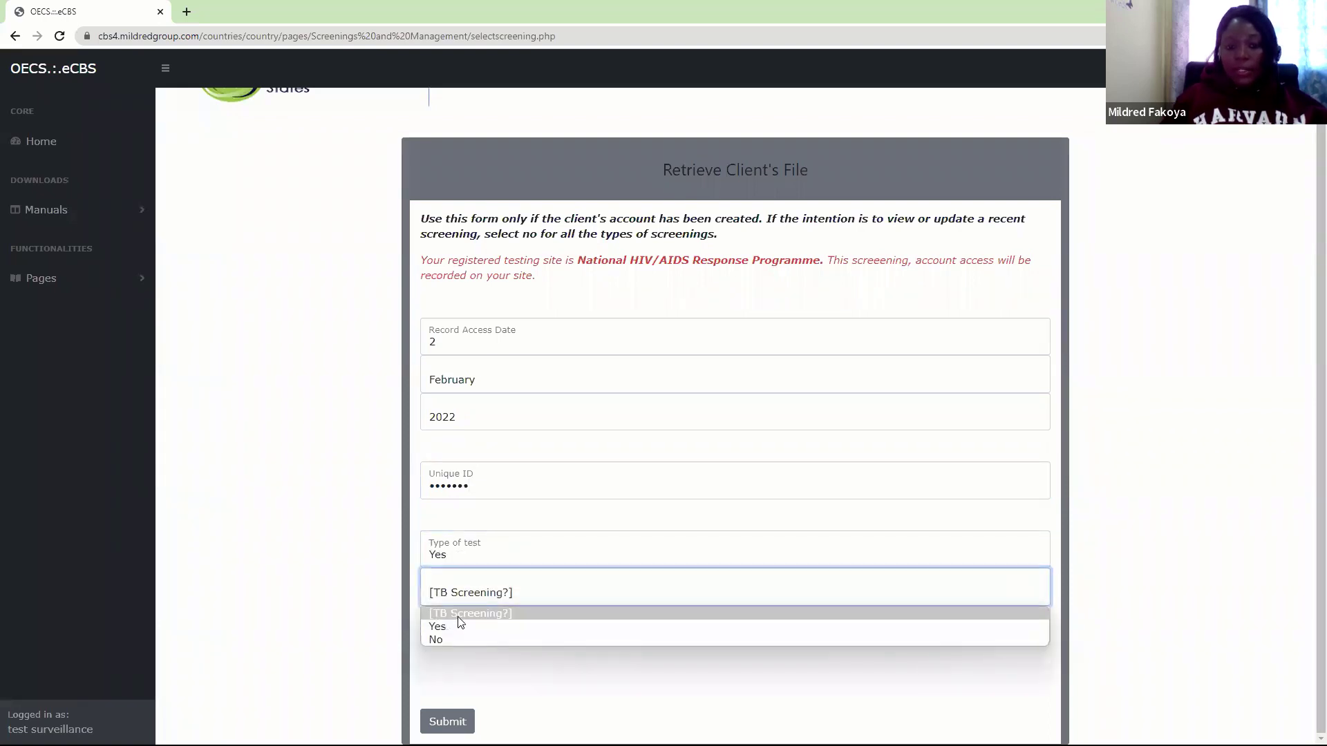
click(451, 626)
click(489, 633)
click(450, 665)
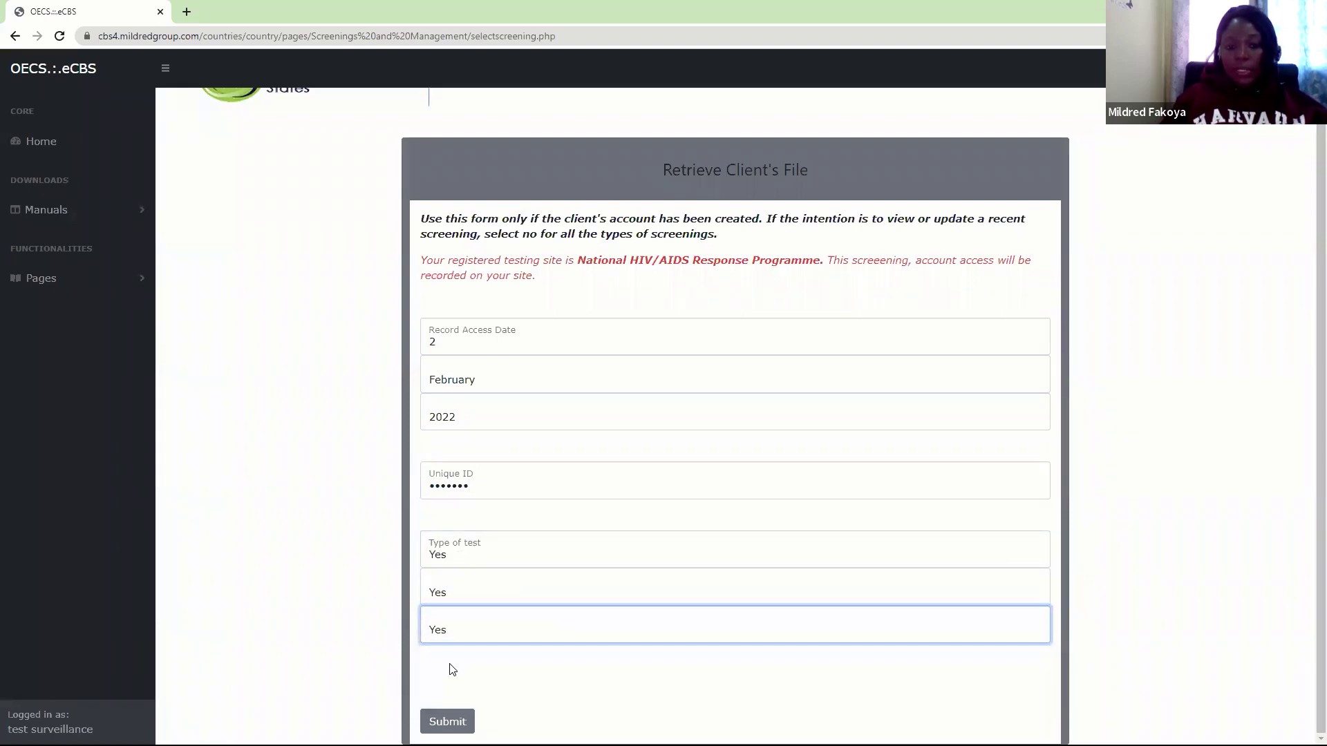
click(447, 722)
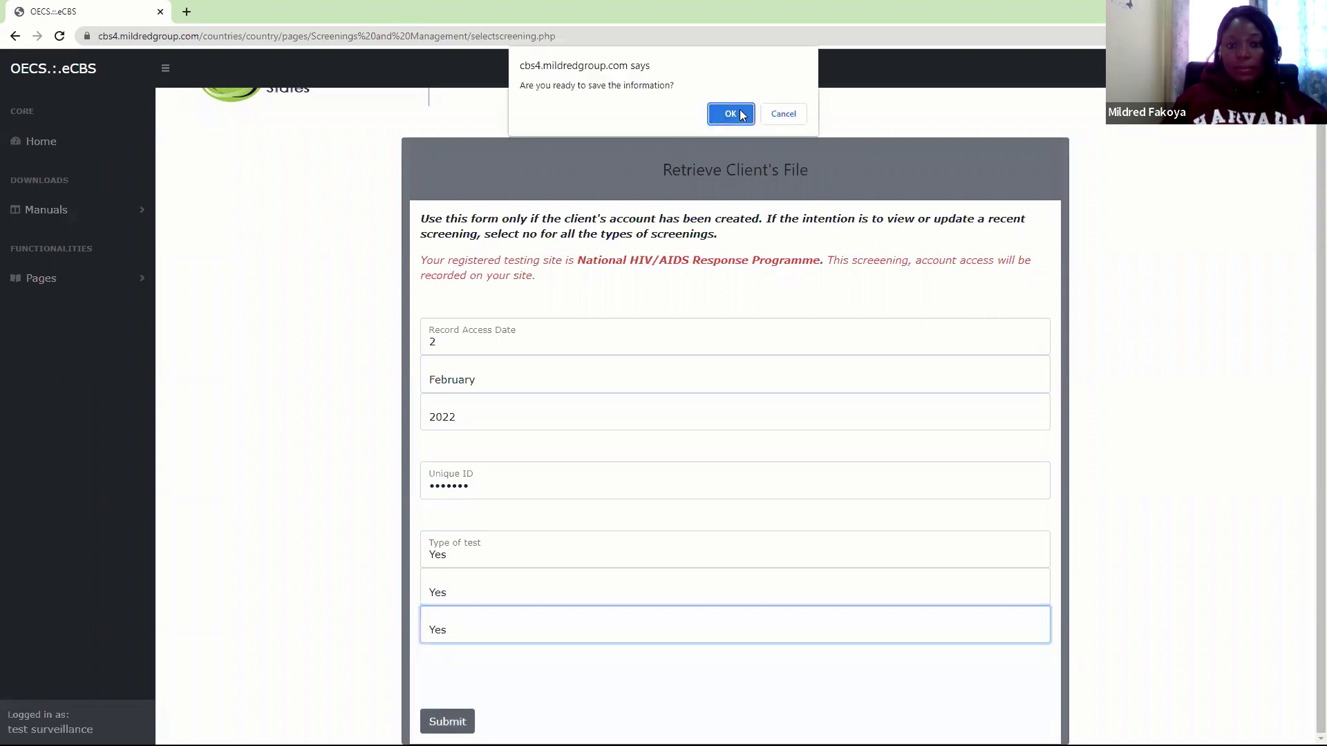
Confirm the save and acknowledge the record released until 11:59 pm
click(729, 113)
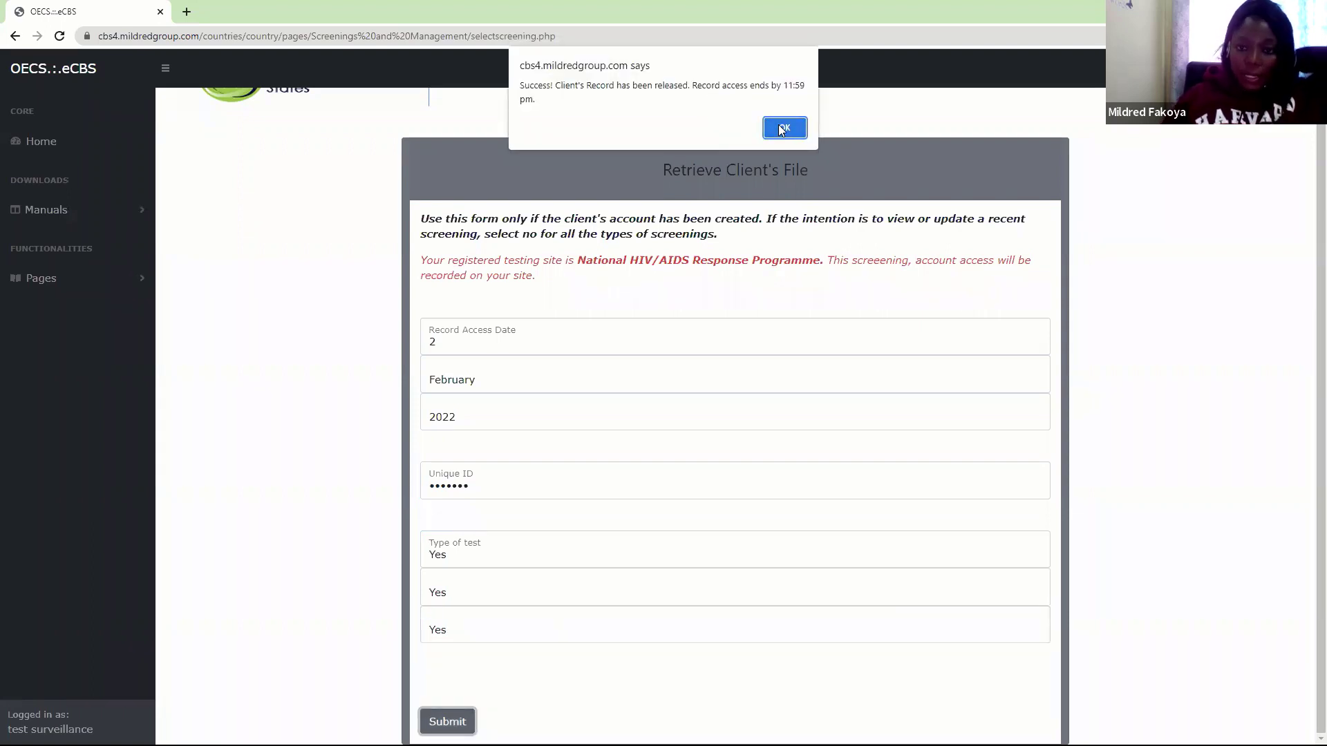
click(781, 130)
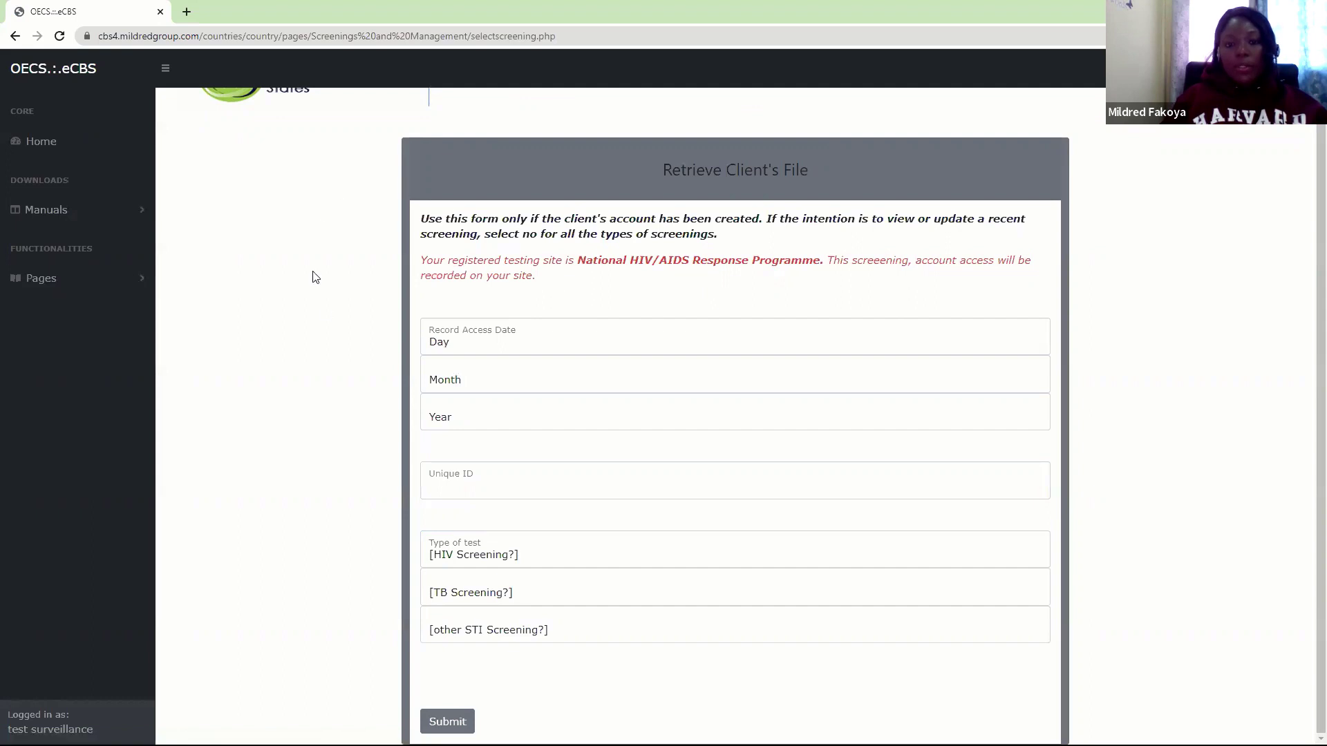
click(58, 281)
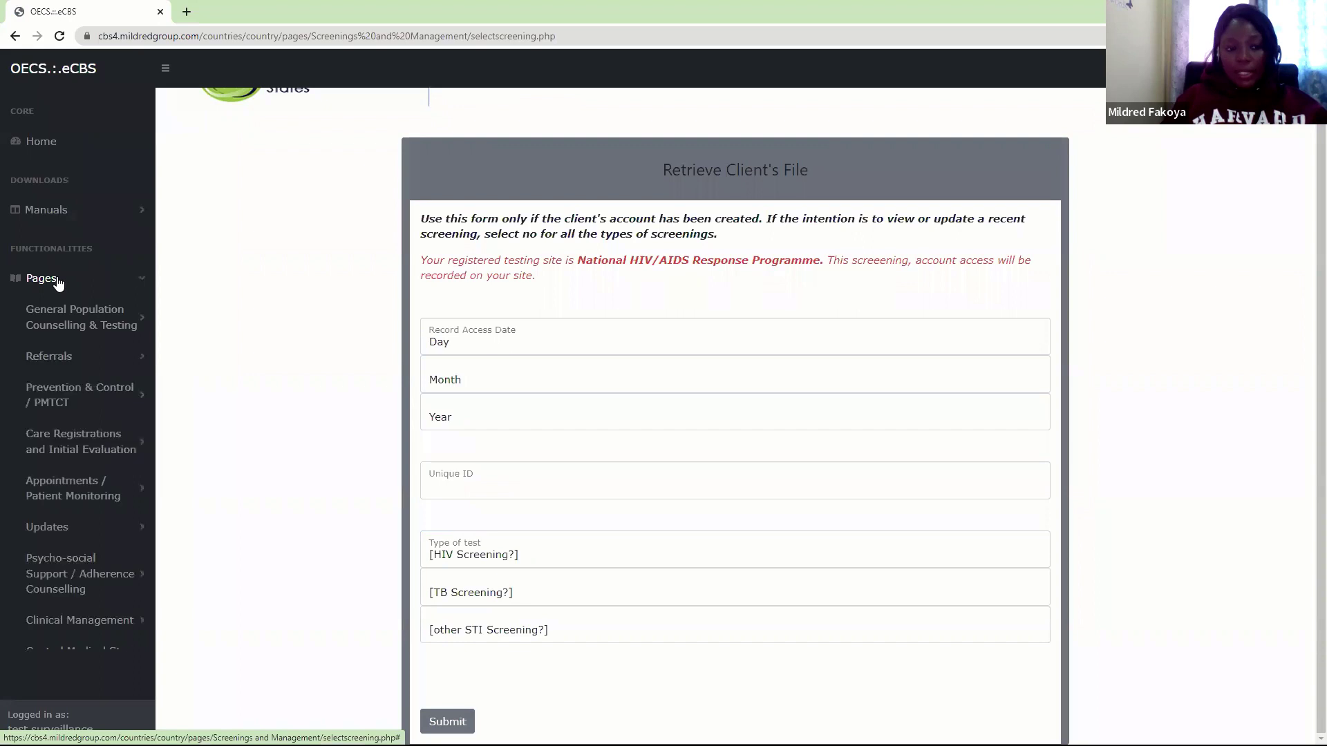
Open Collect Client's Information under General Population Counselling & Testing
click(88, 328)
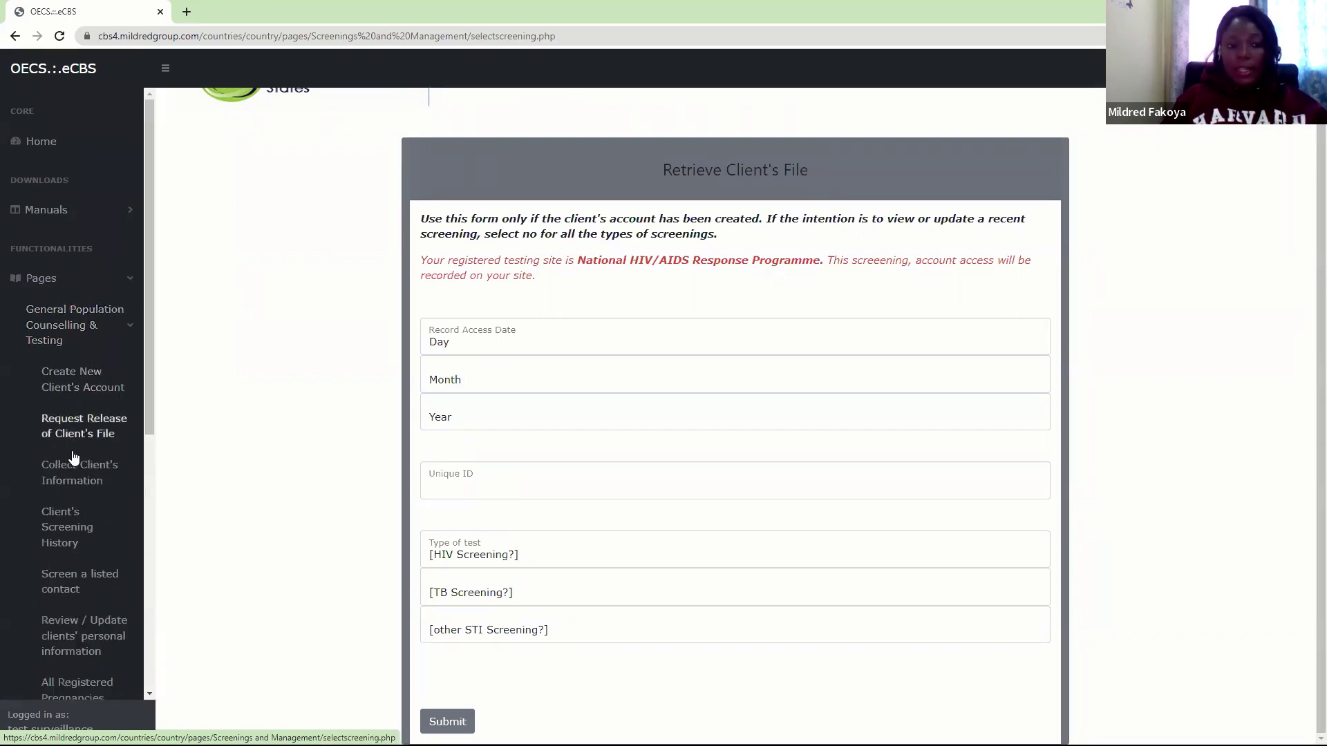
click(77, 483)
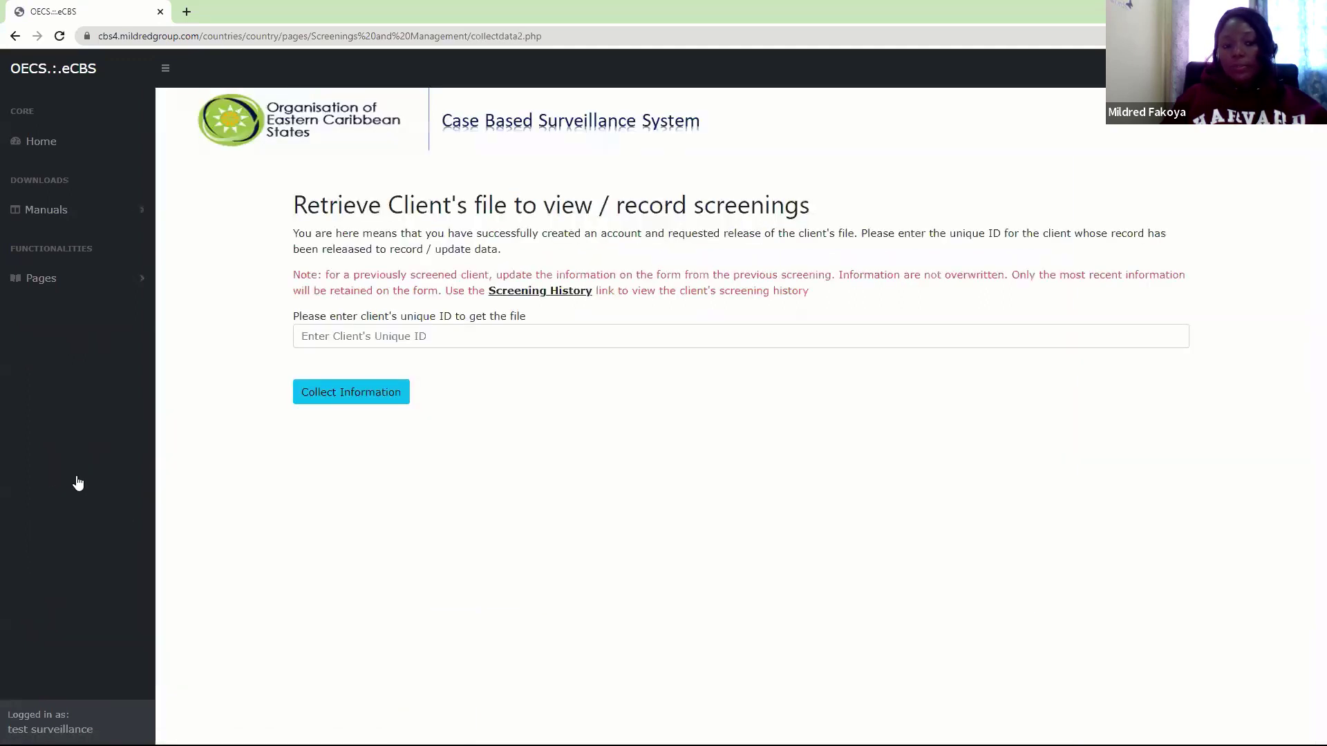
click(125, 289)
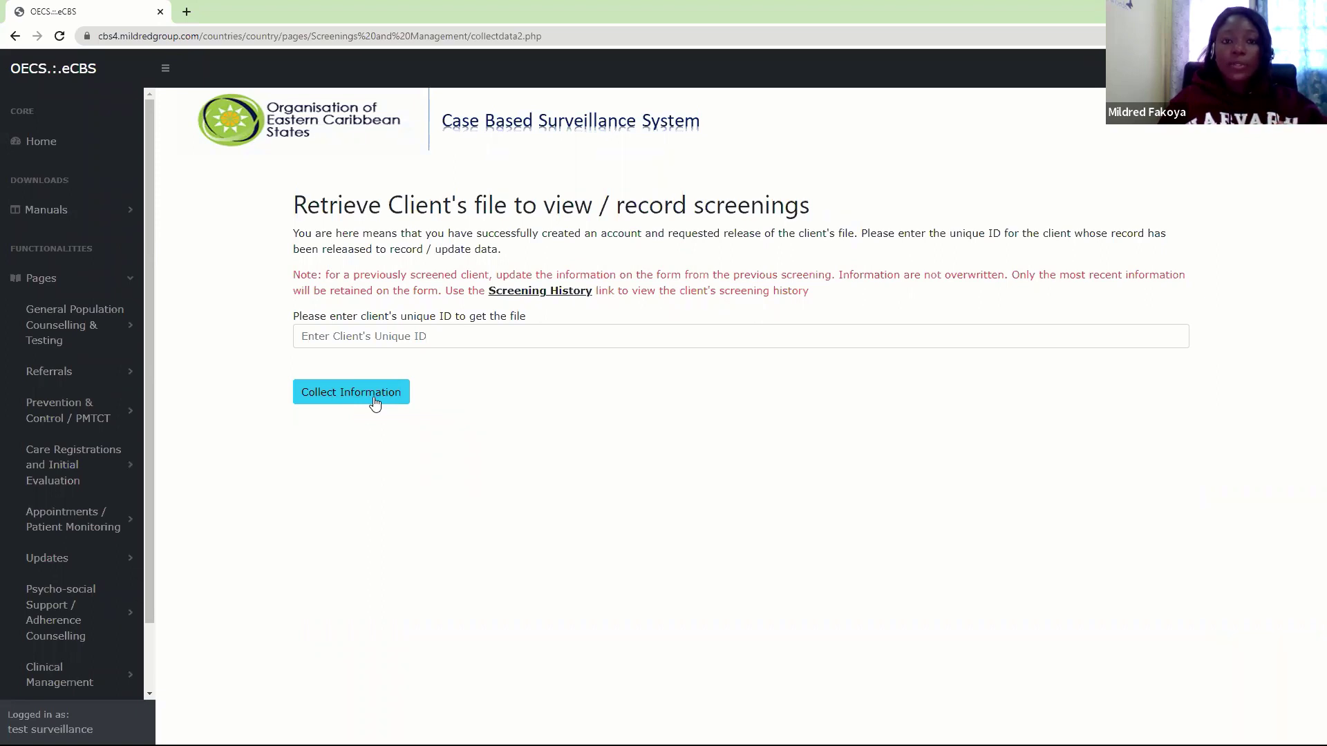
click(375, 404)
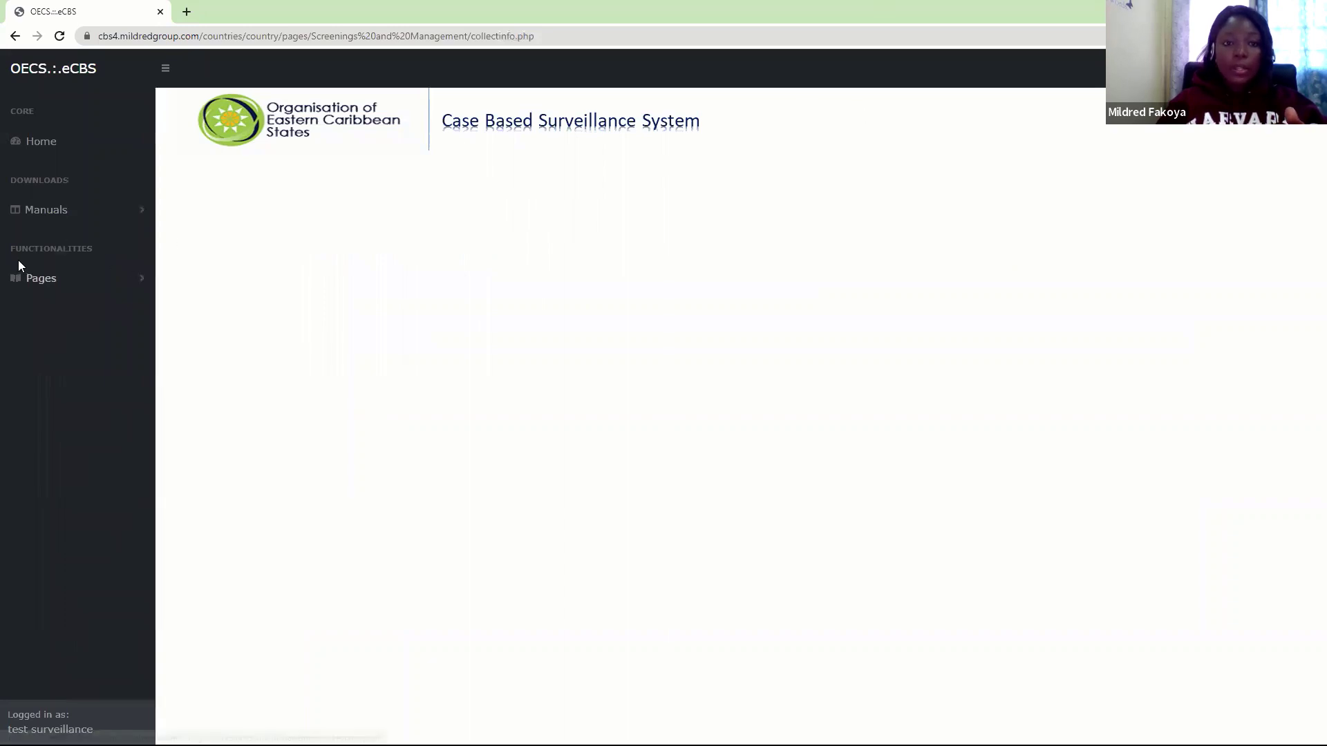
click(22, 282)
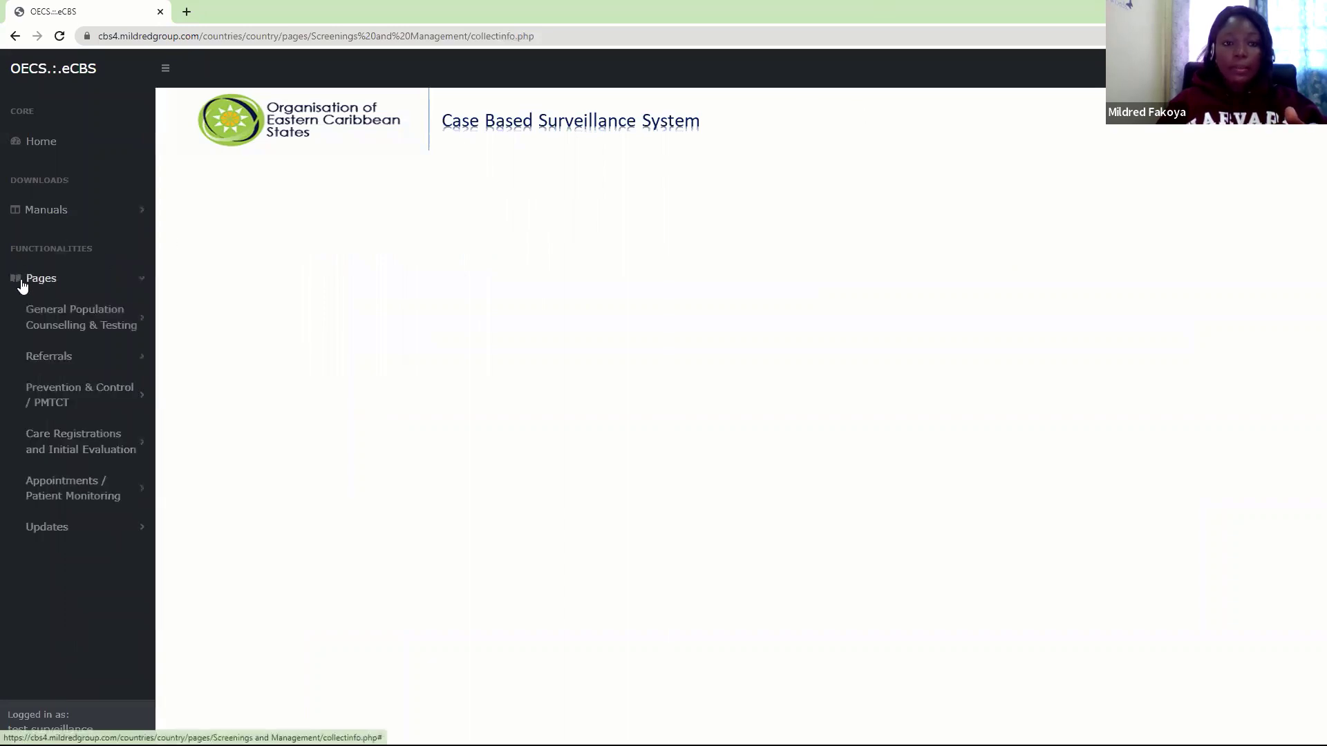
click(53, 343)
click(63, 463)
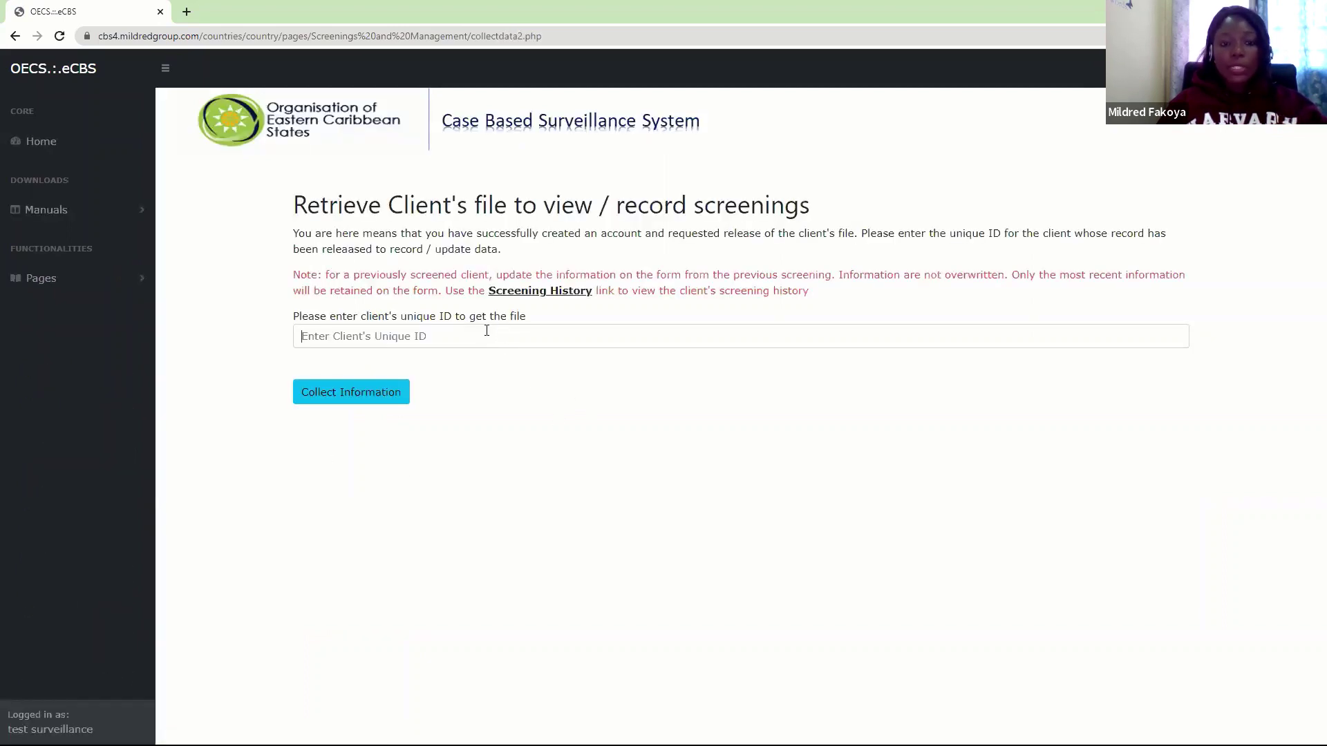
Enter the client's unique ID and submit it to retrieve their General Screenings file
click(487, 331)
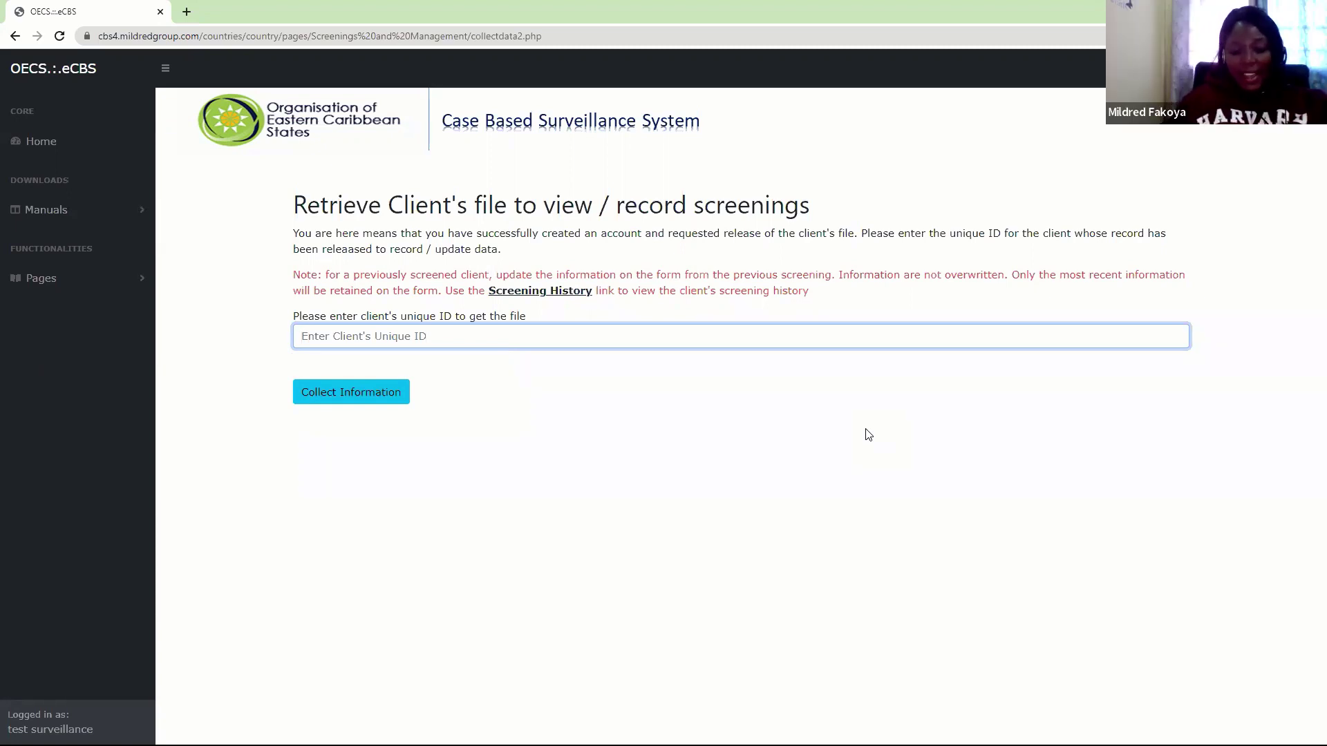
text(••)
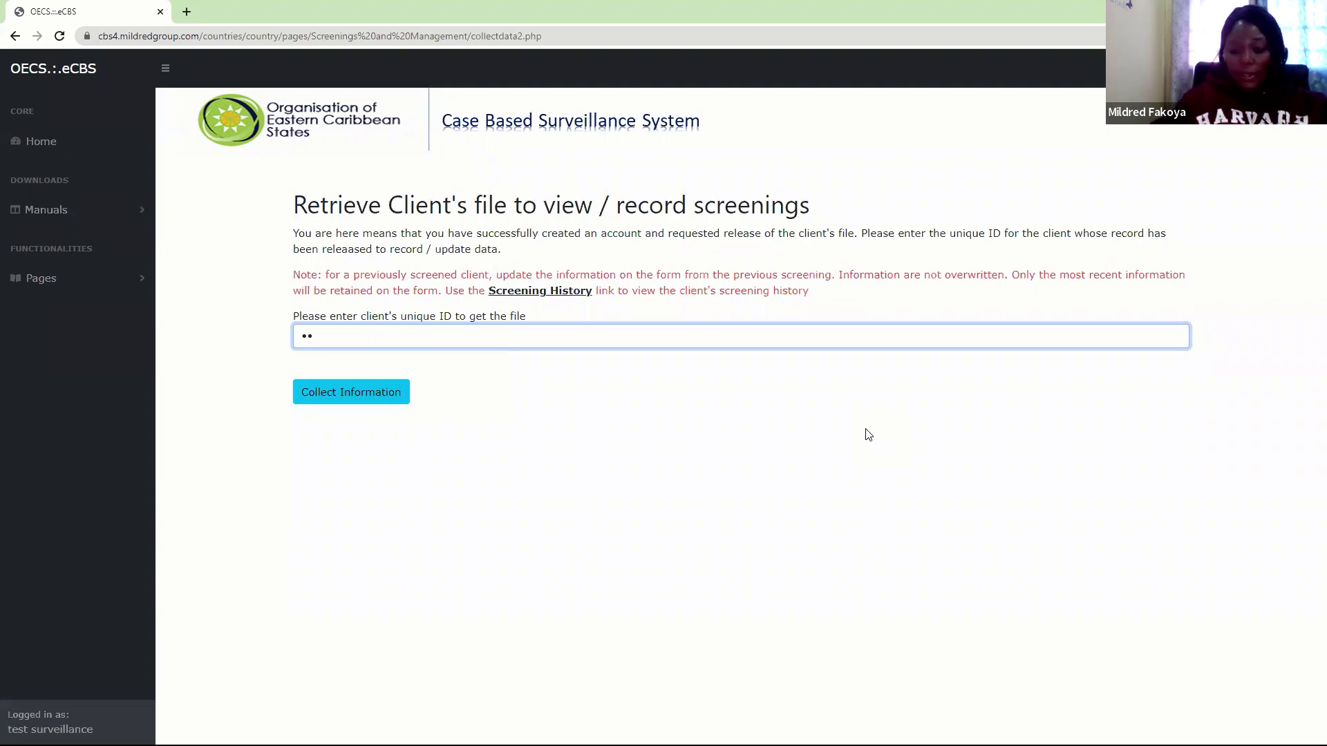
text(••)
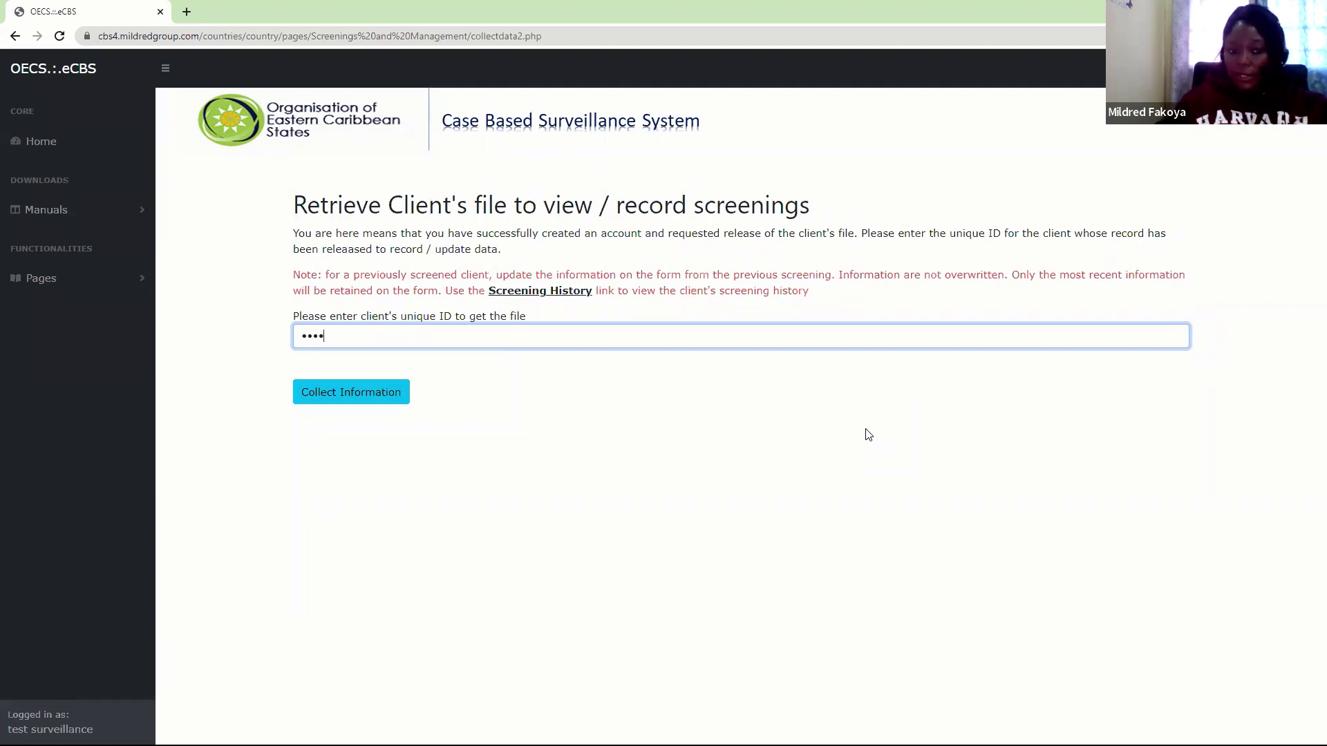
text(•)
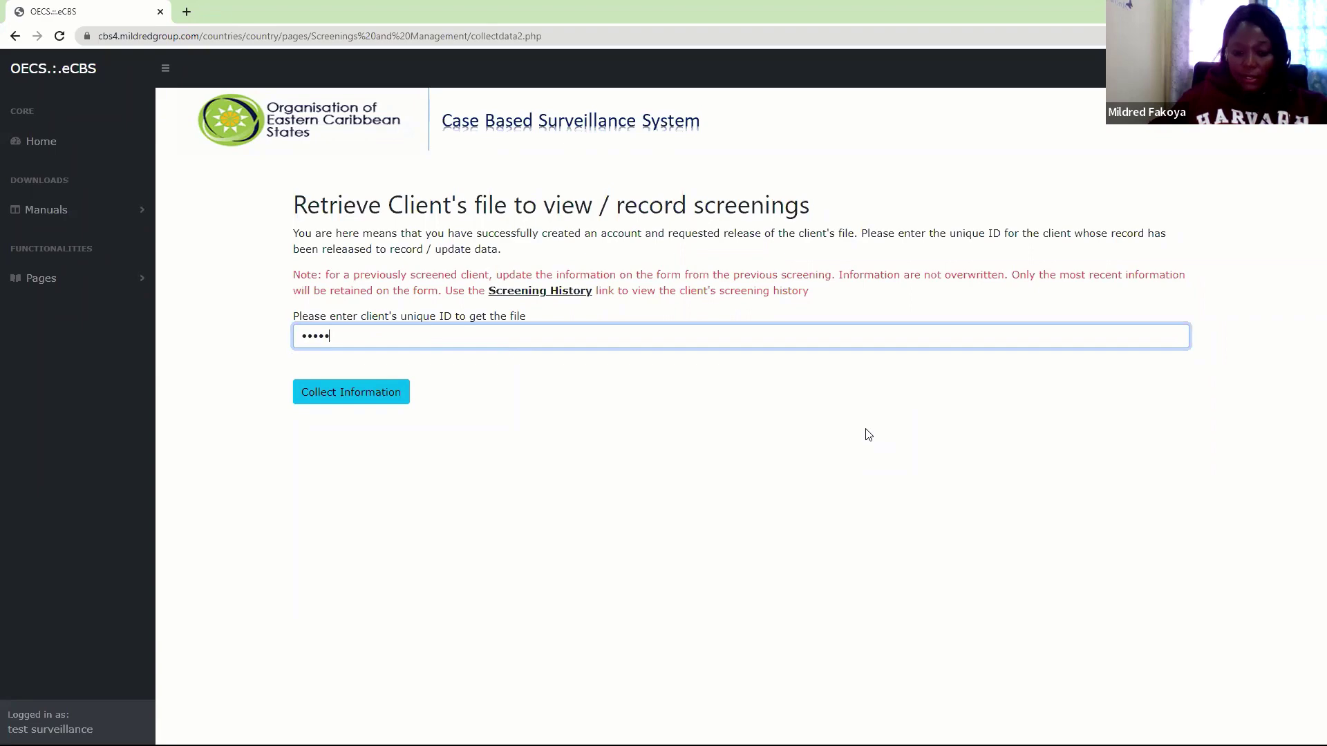
text(••)
key(Return)
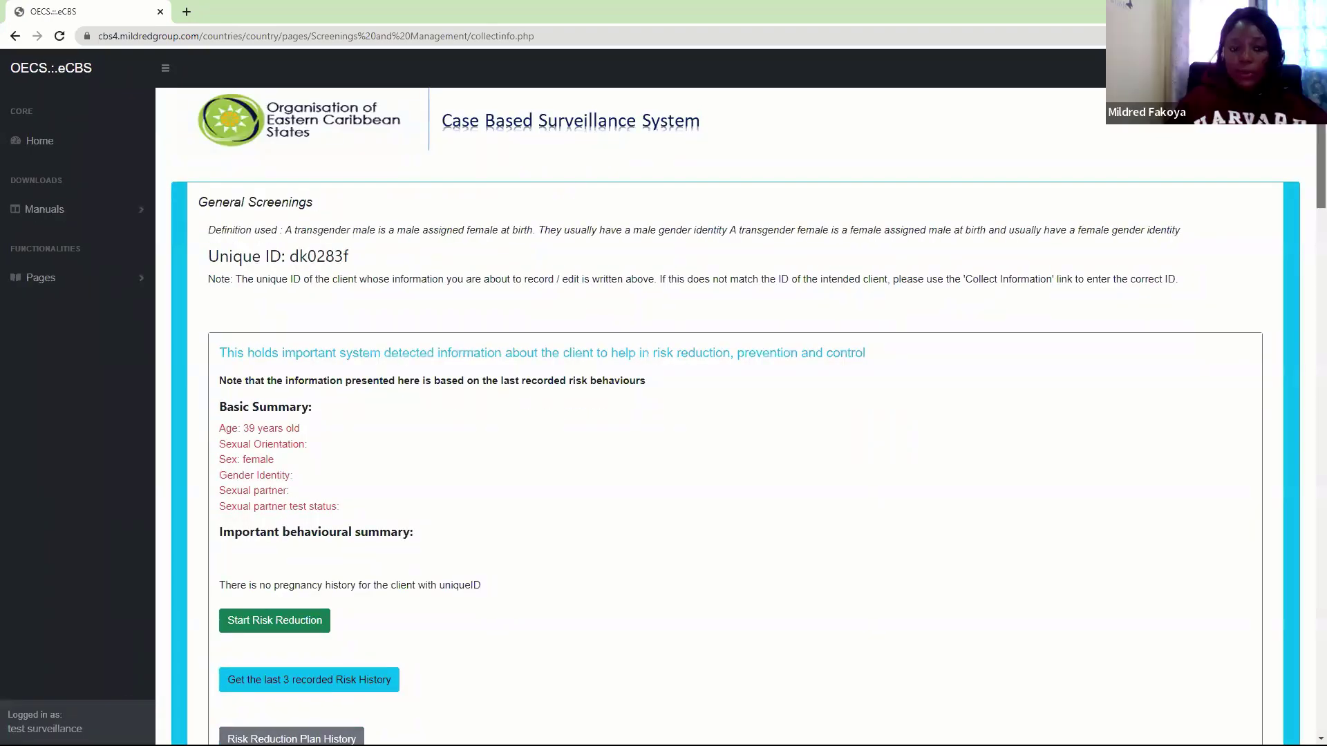
scroll(1308, 228, down, 8)
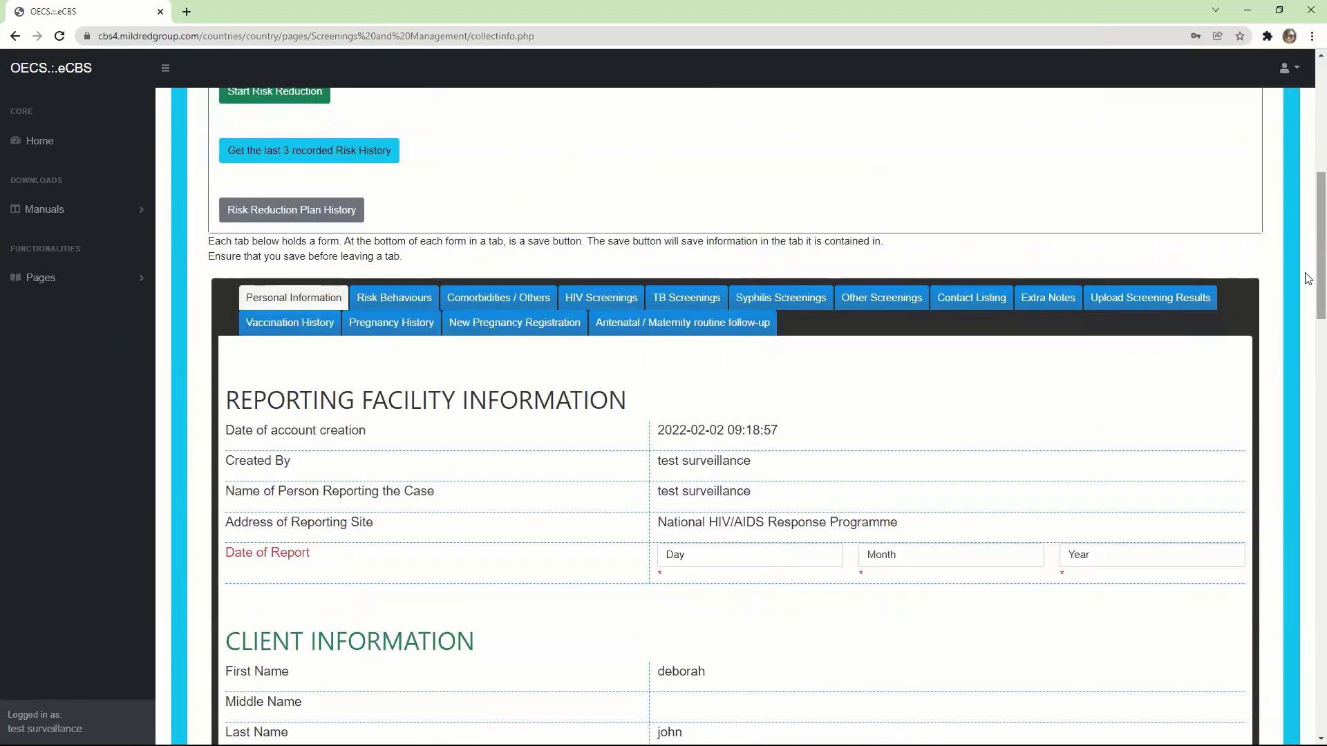
scroll(1306, 276, down, 12)
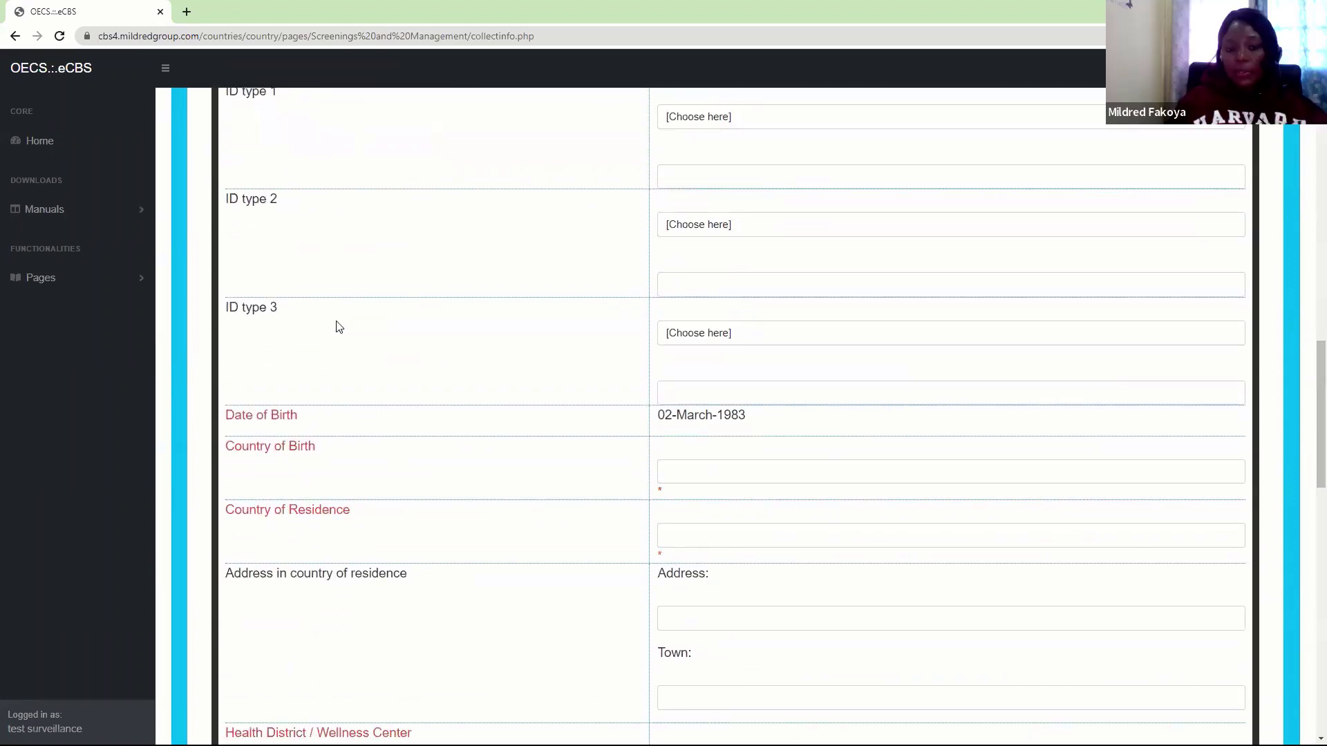
scroll(1306, 373, up, 2)
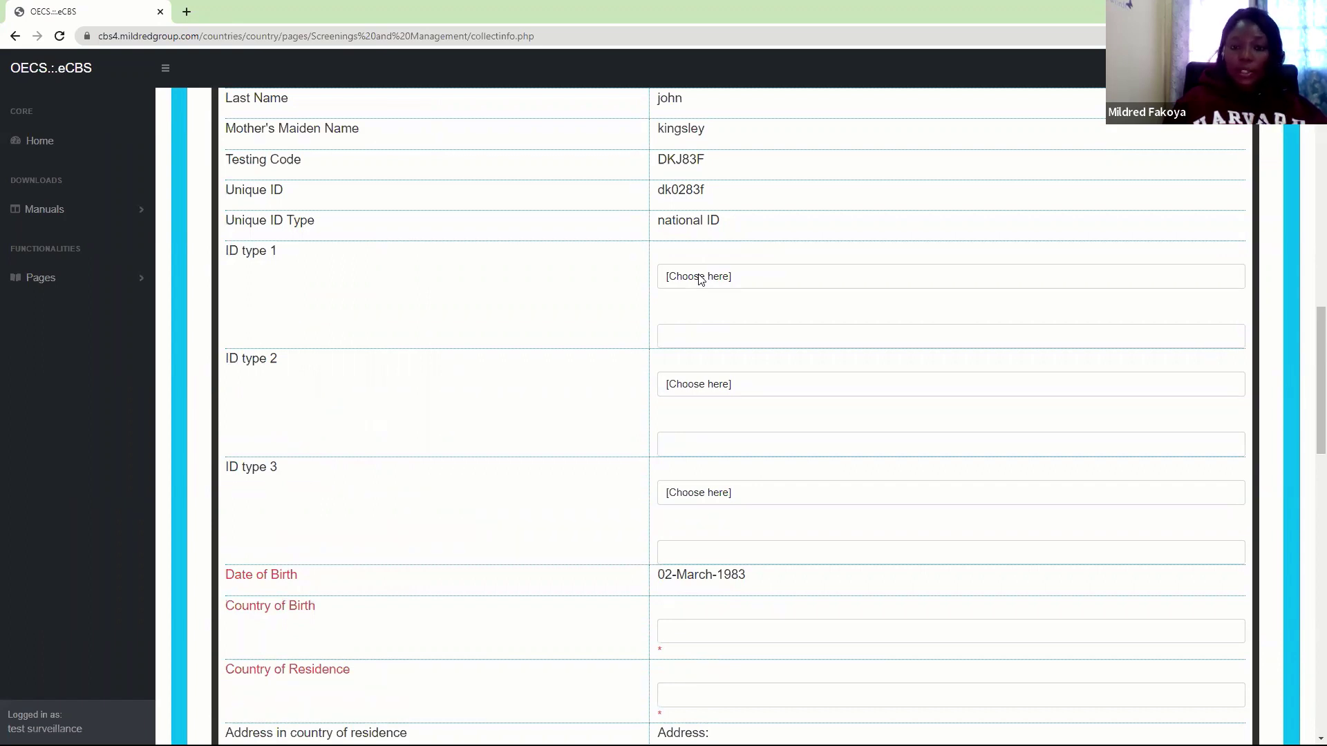
click(700, 279)
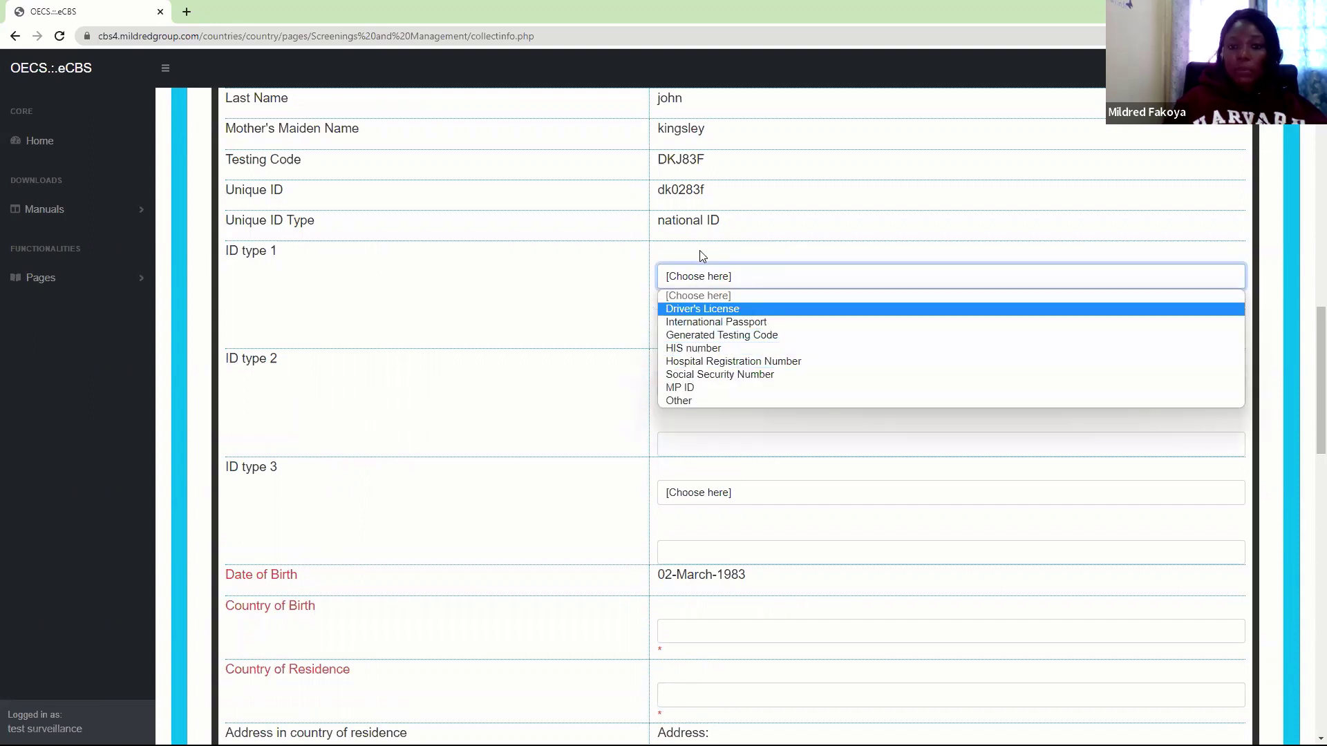
click(687, 280)
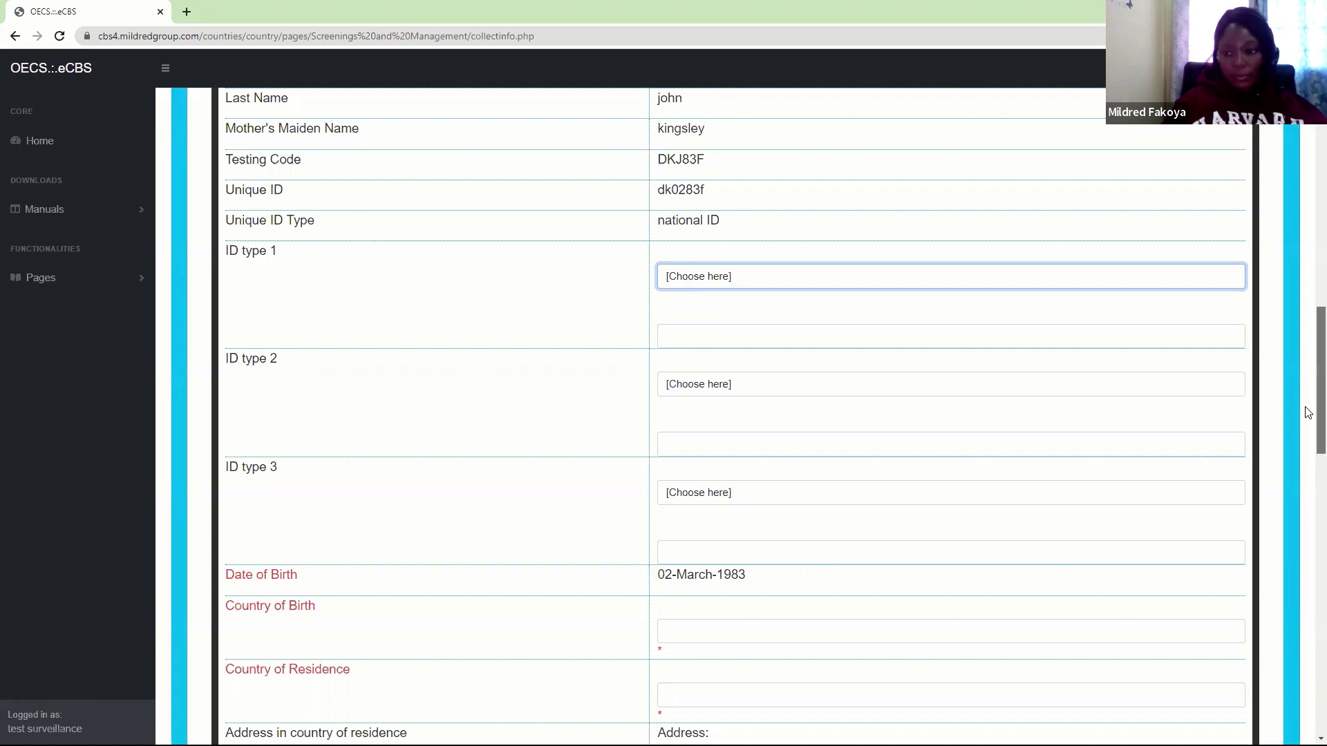
drag(1308, 413, 1308, 250)
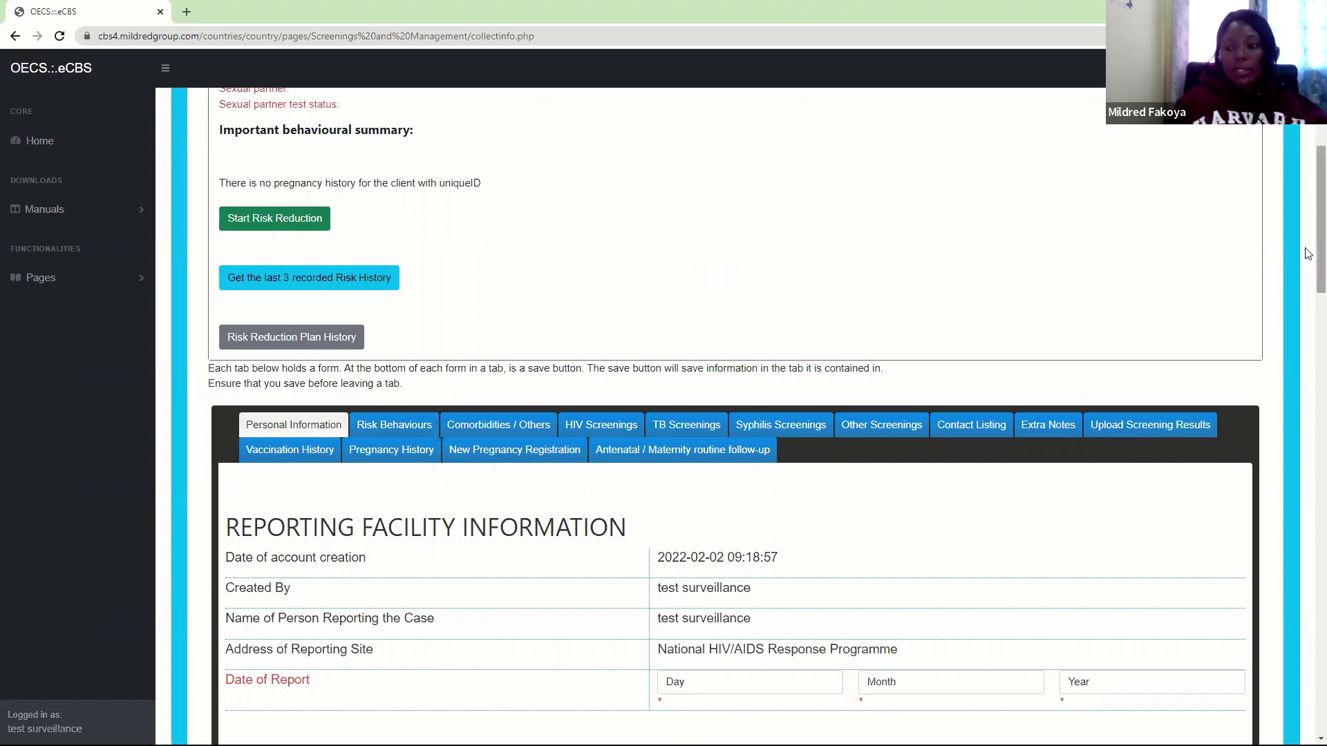
drag(1308, 258, 1308, 299)
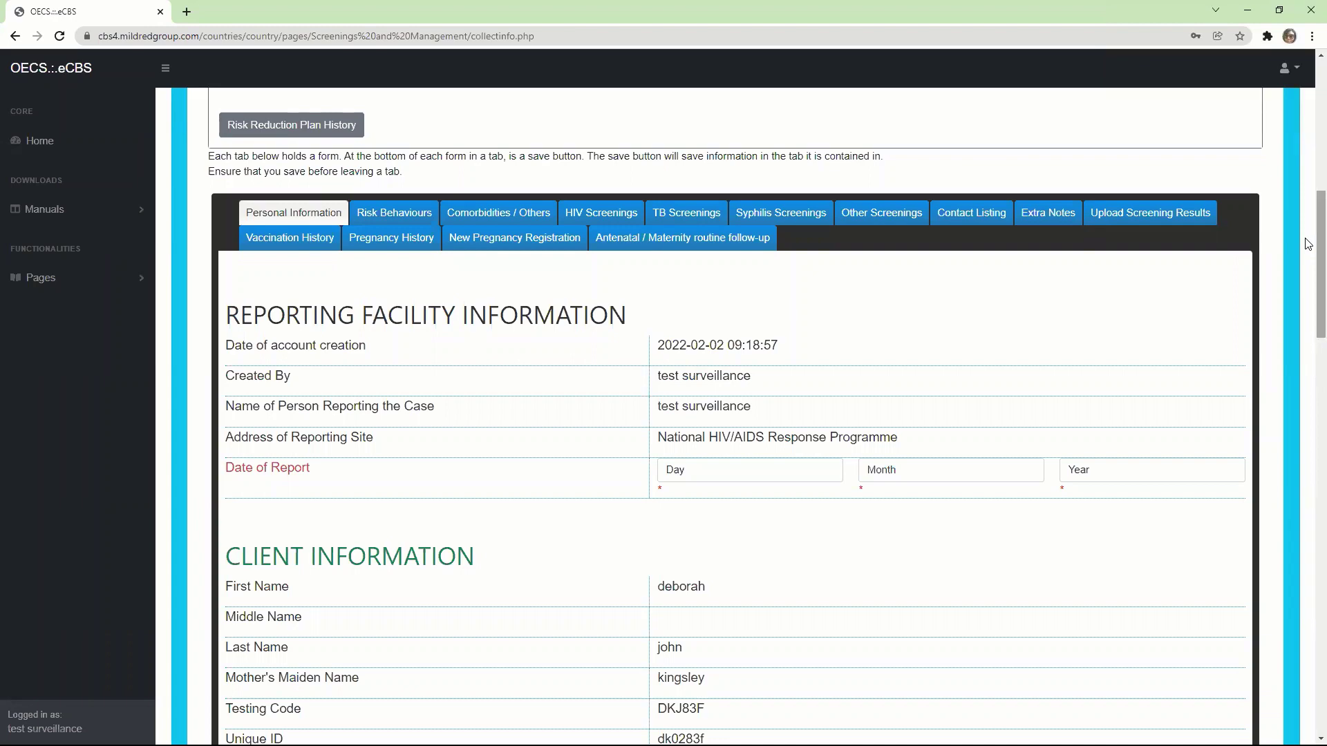
scroll(1308, 235, up, 5)
scroll(1308, 158, up, 3)
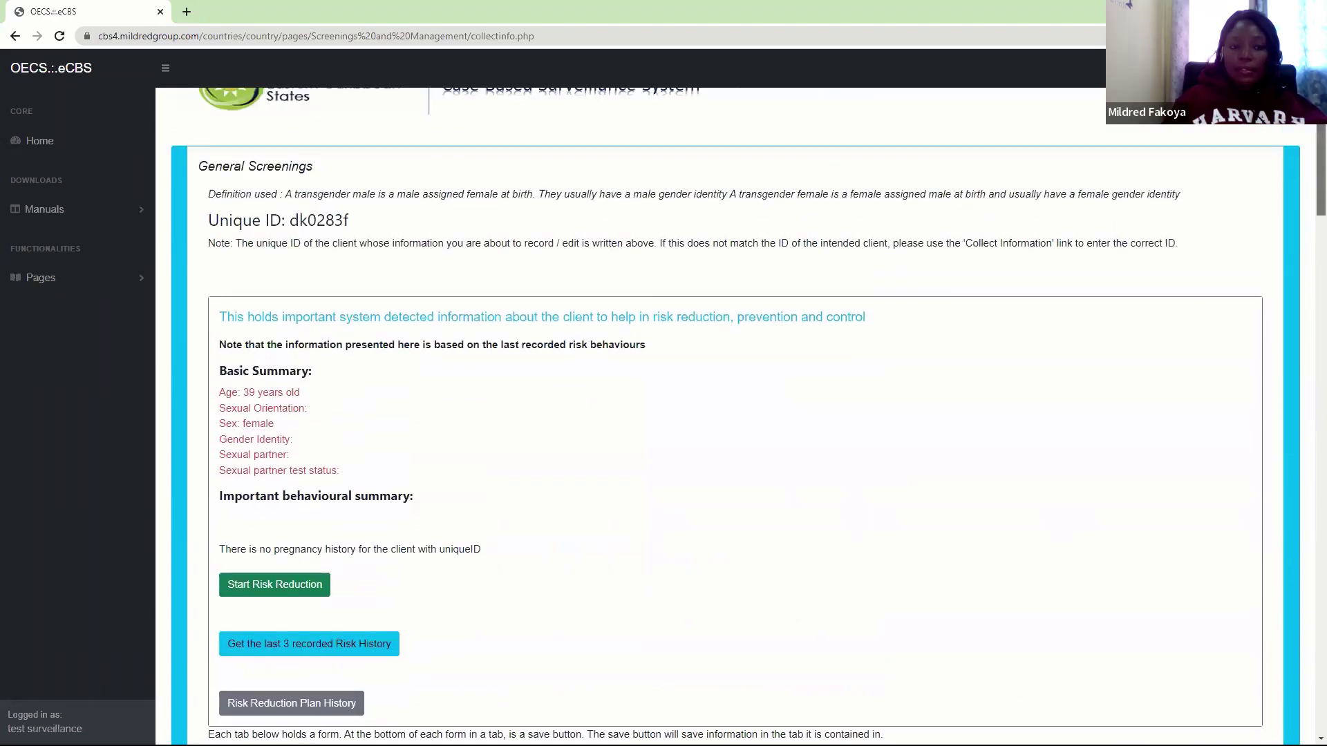
scroll(1231, 135, down, 3)
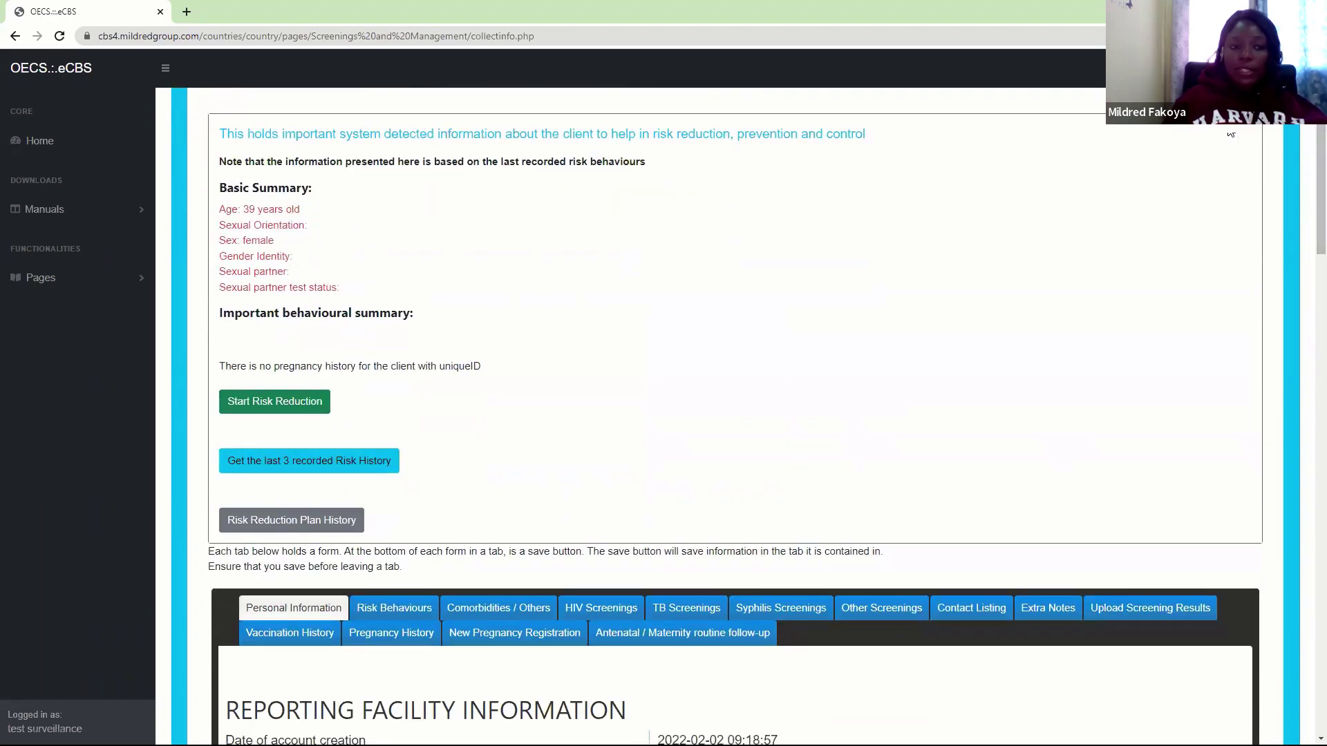
Expand Pages > General Population Counselling & Testing and scroll down to the Personal Information form
click(40, 277)
click(70, 316)
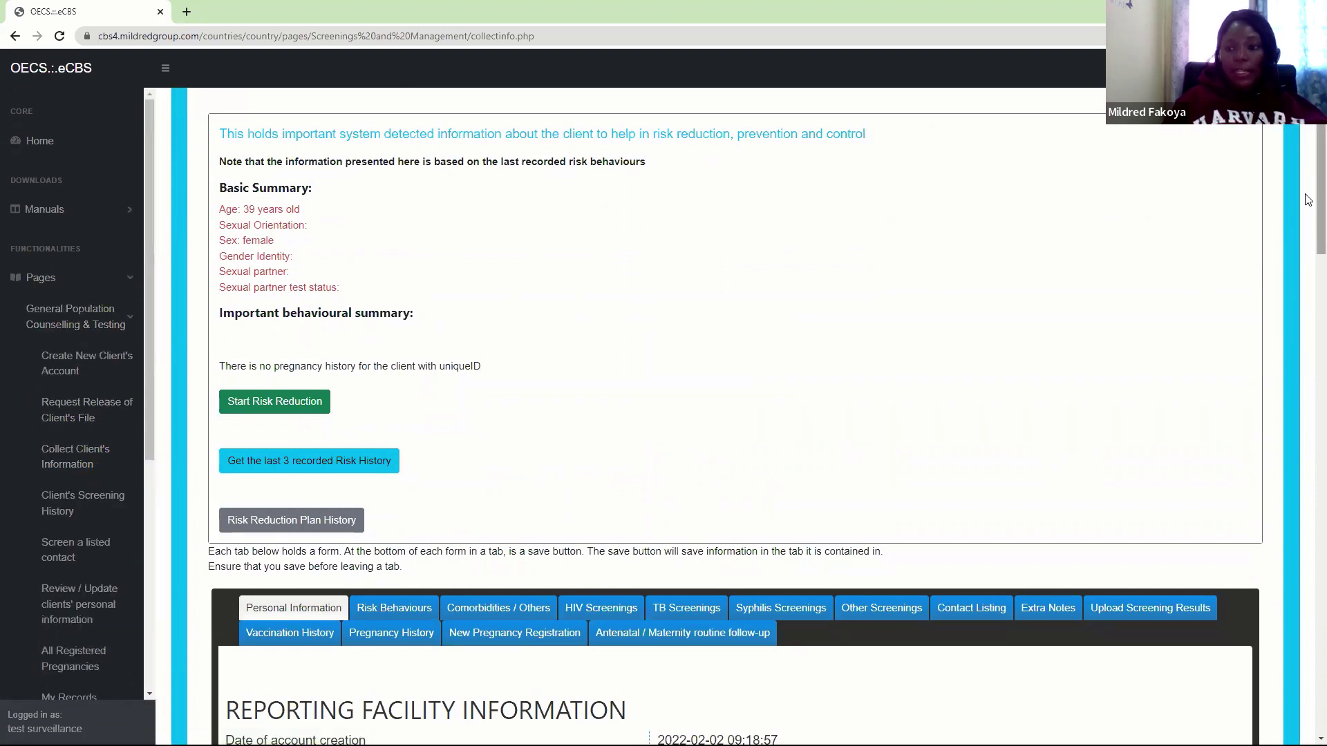
scroll(1310, 205, up, 3)
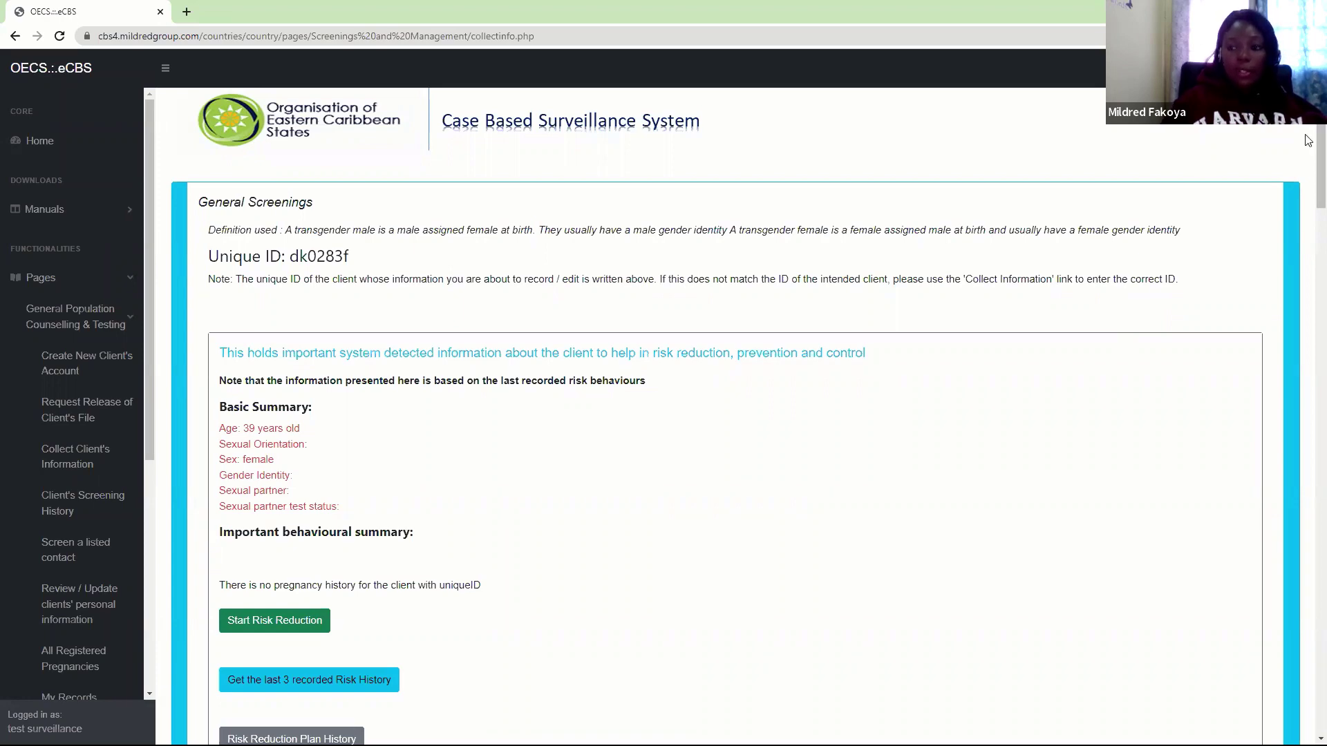
scroll(1308, 171, down, 2)
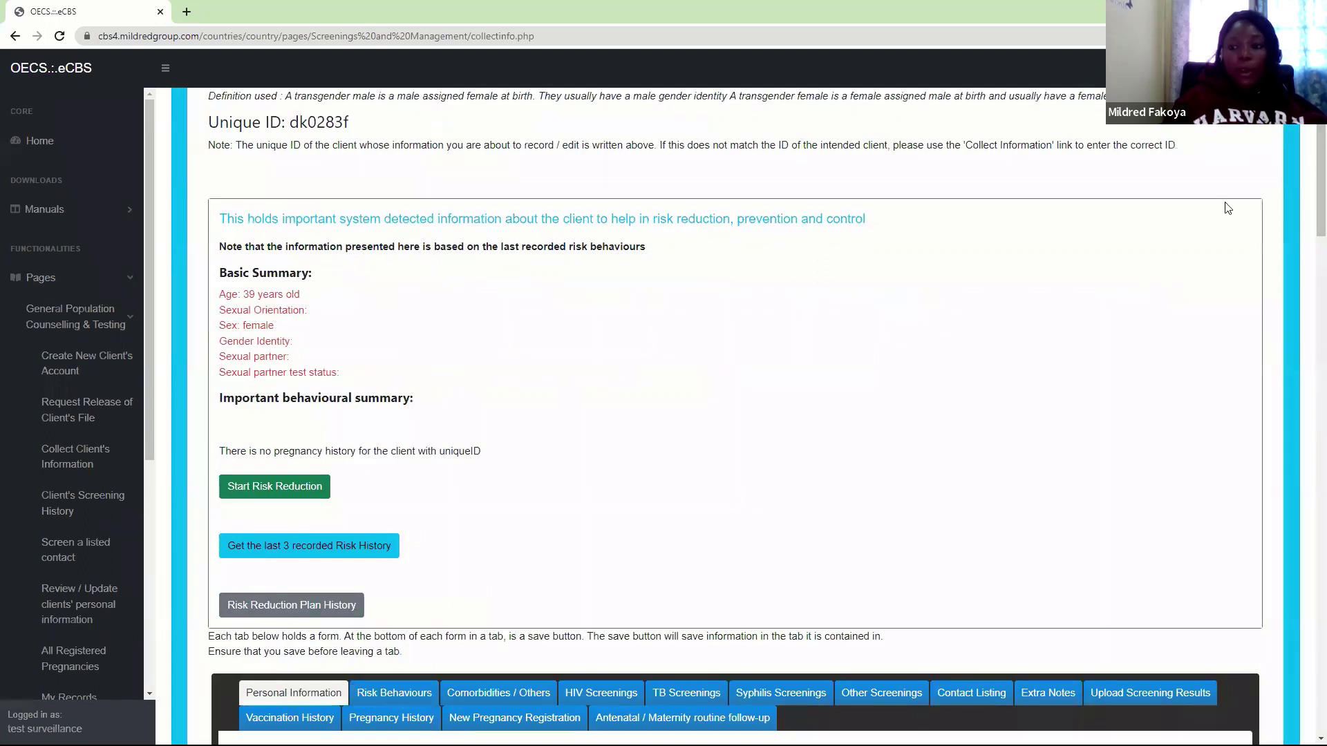
scroll(1308, 212, down, 2)
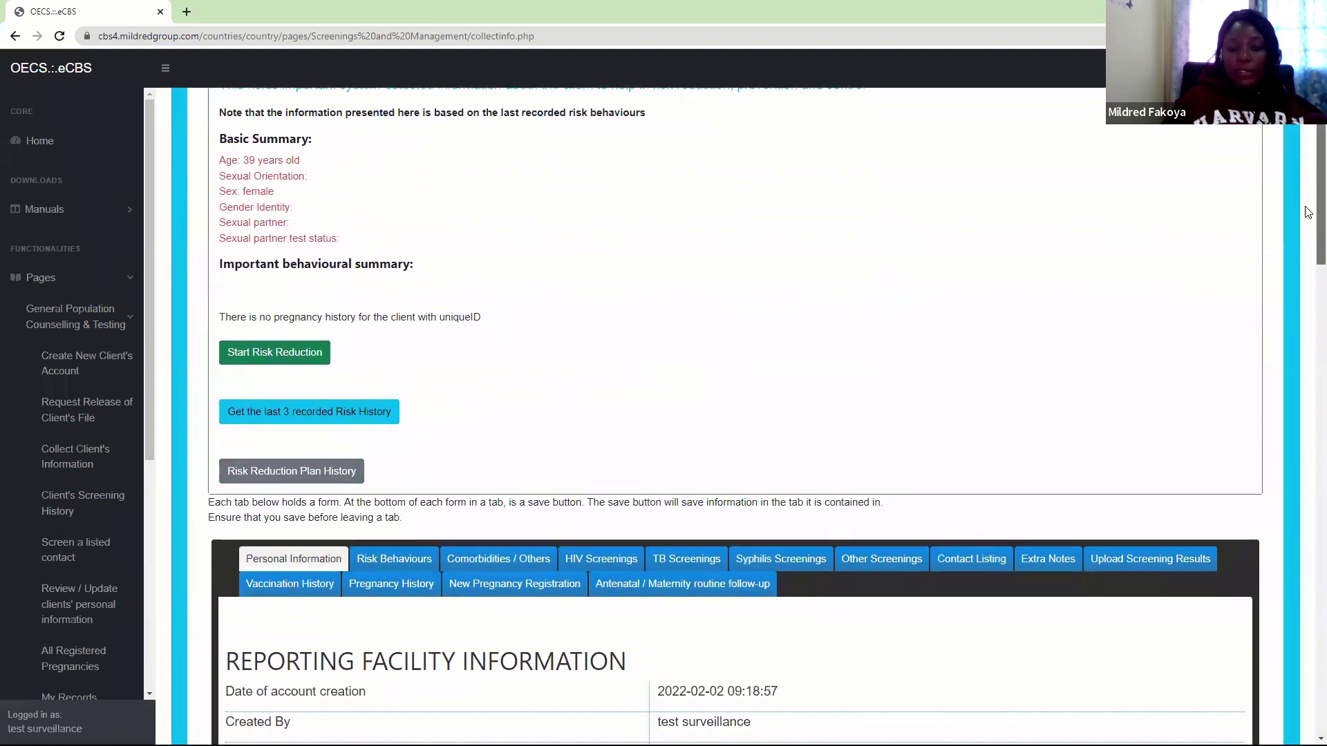
scroll(1308, 212, down, 2)
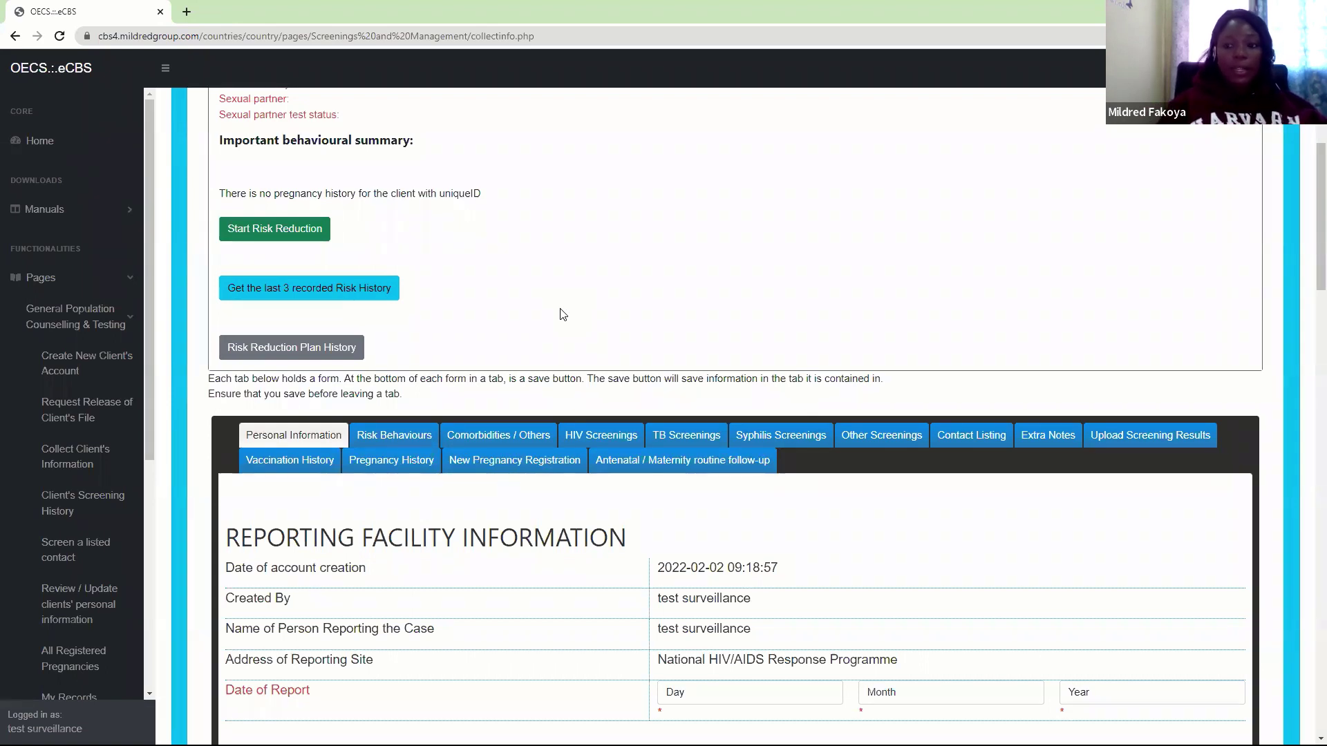
drag(1308, 233, 1308, 241)
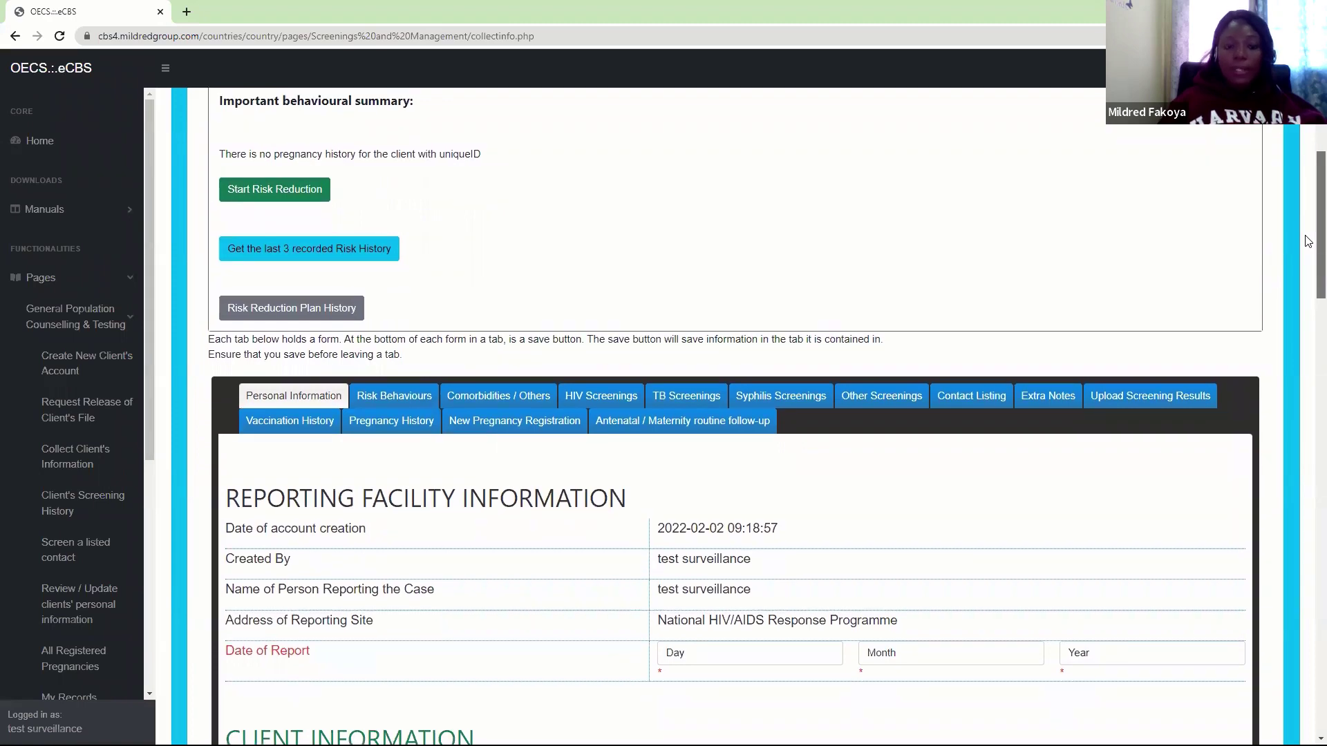
drag(1309, 240, 1309, 310)
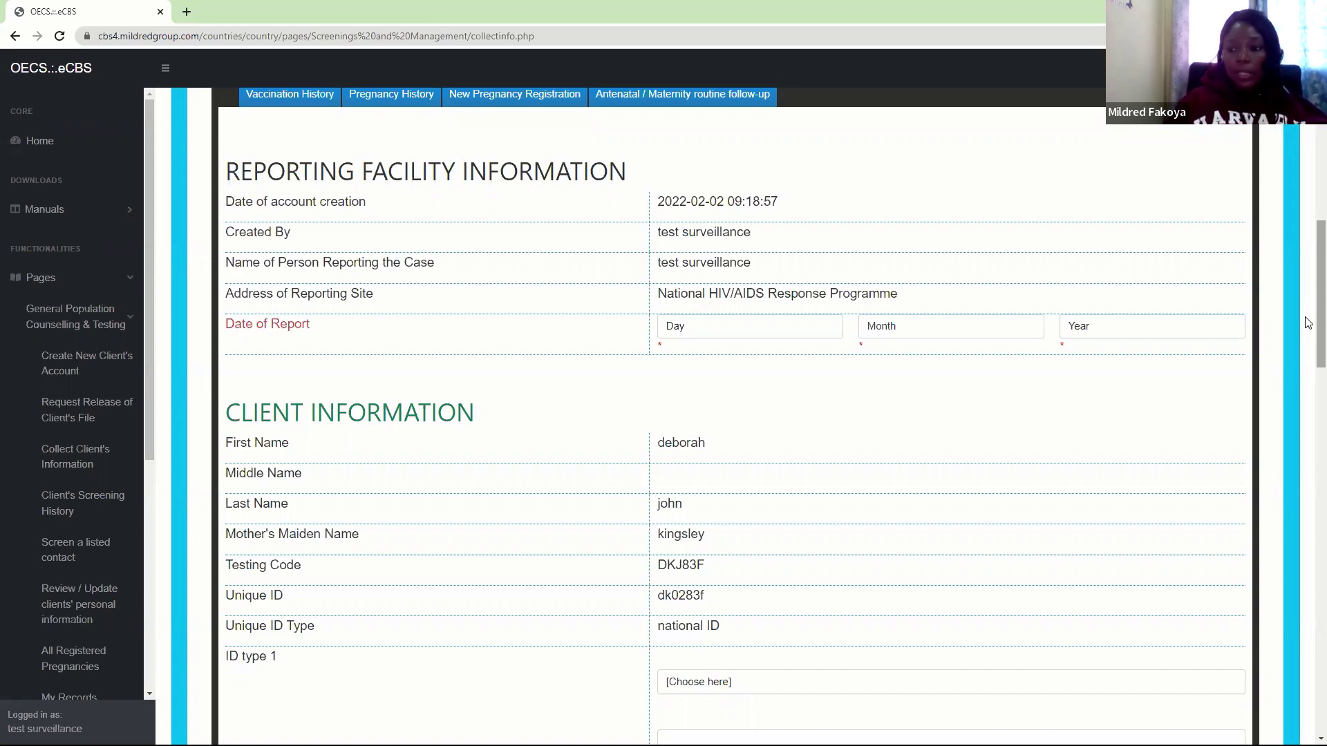
scroll(1308, 309, up, 1)
scroll(1308, 312, down, 1)
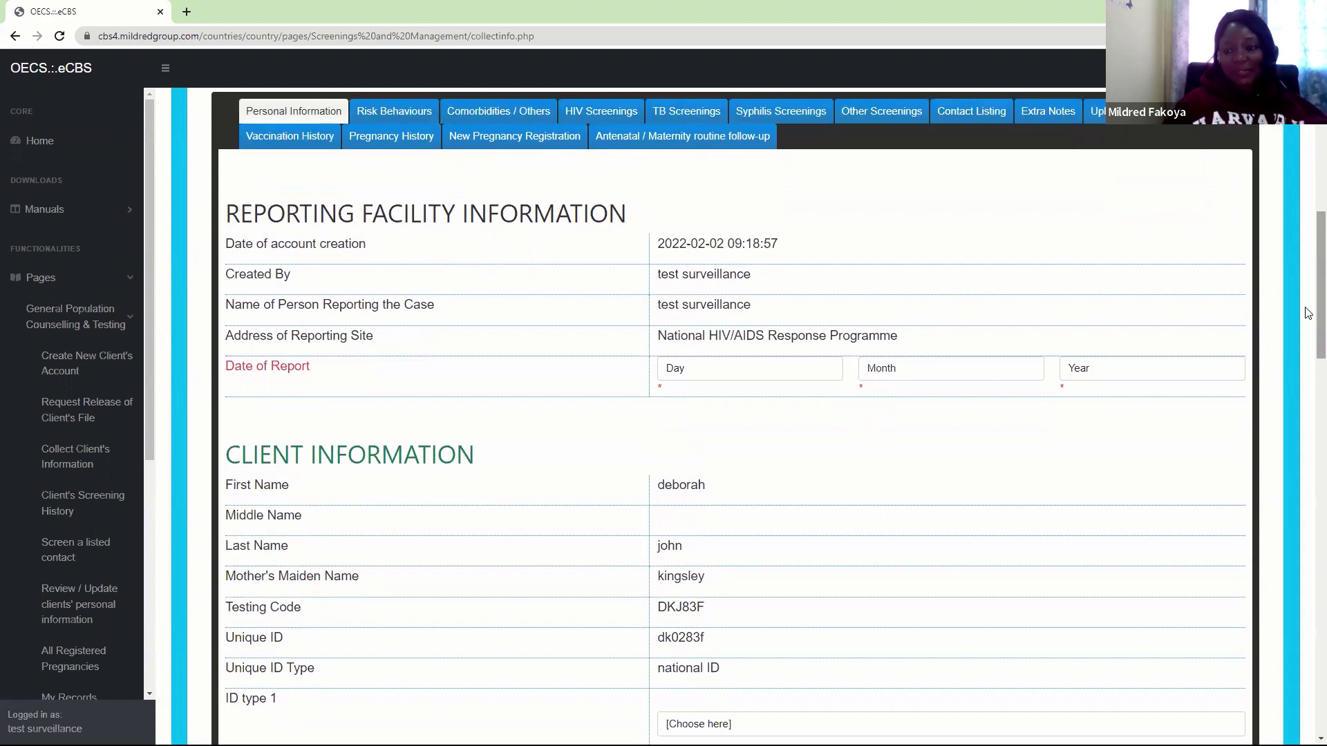
Set the Date of Report to day 2, month February, year 2022
scroll(1308, 312, down, 2)
scroll(1308, 312, up, 2)
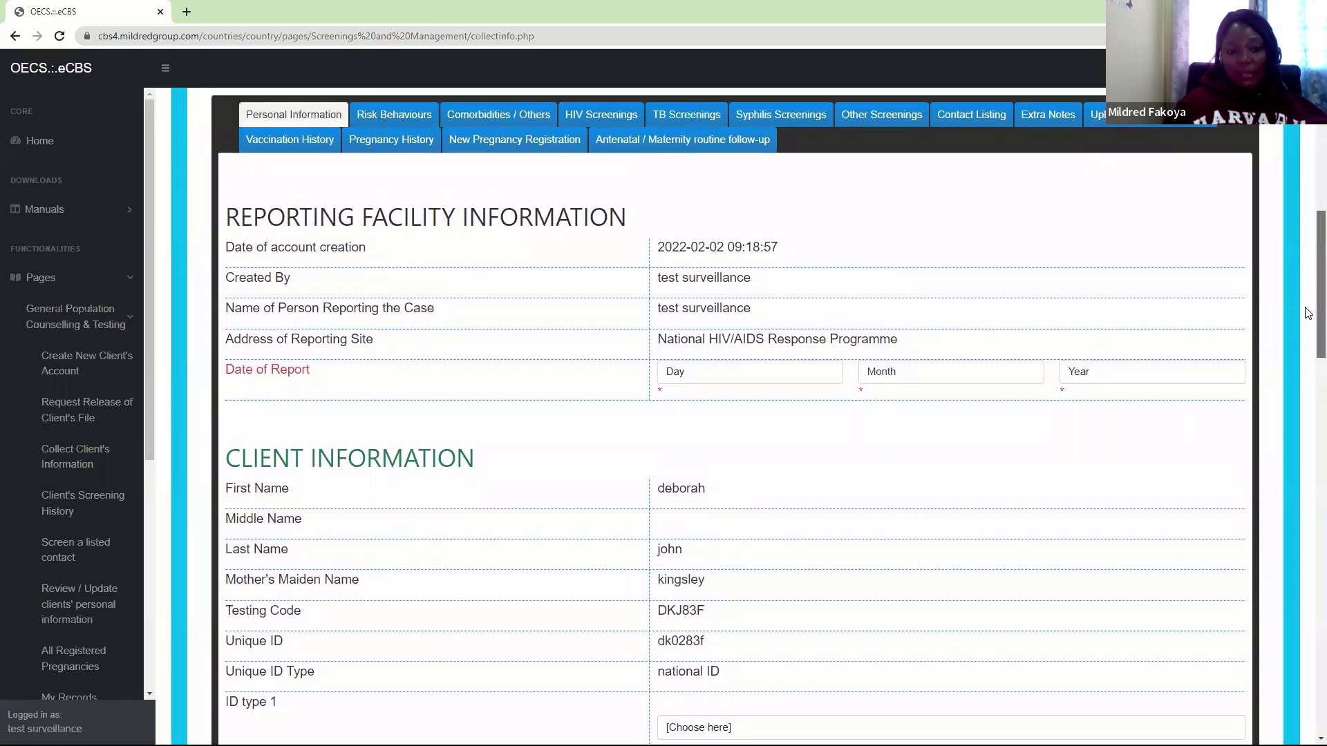
click(703, 372)
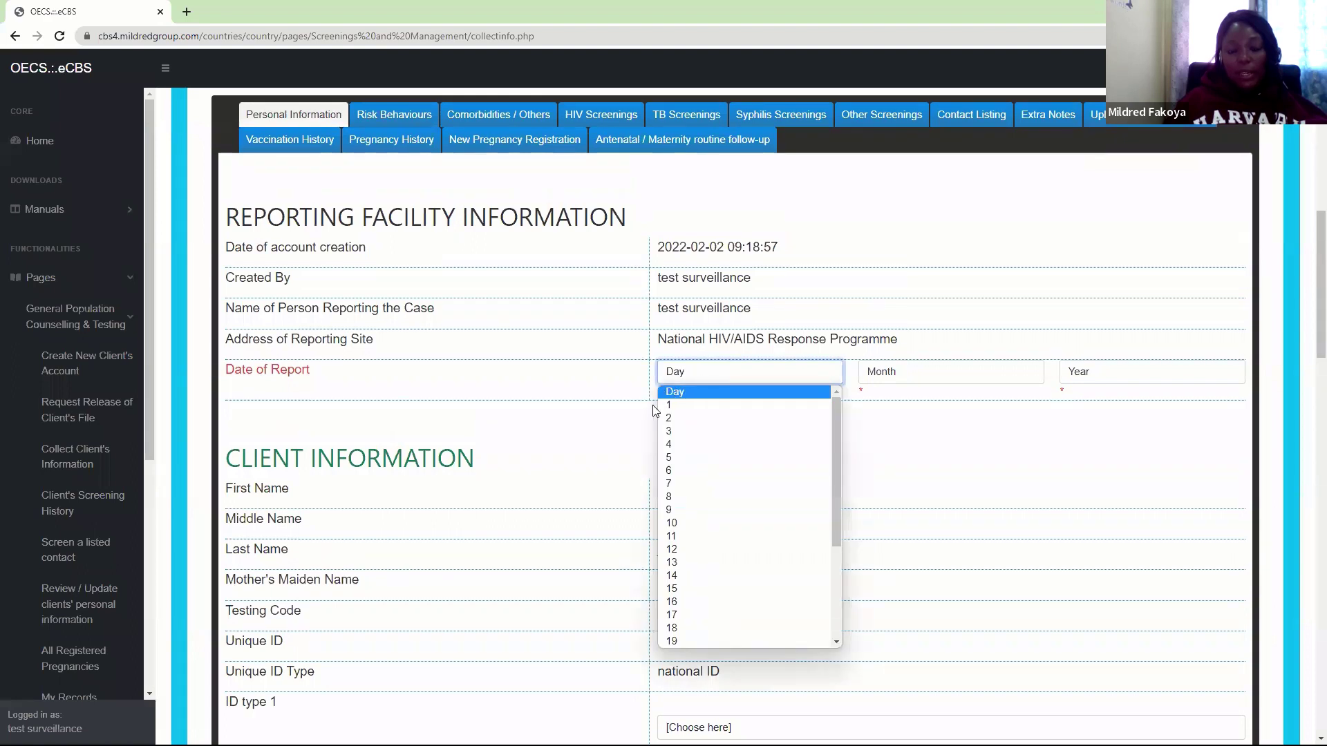
click(669, 418)
click(897, 379)
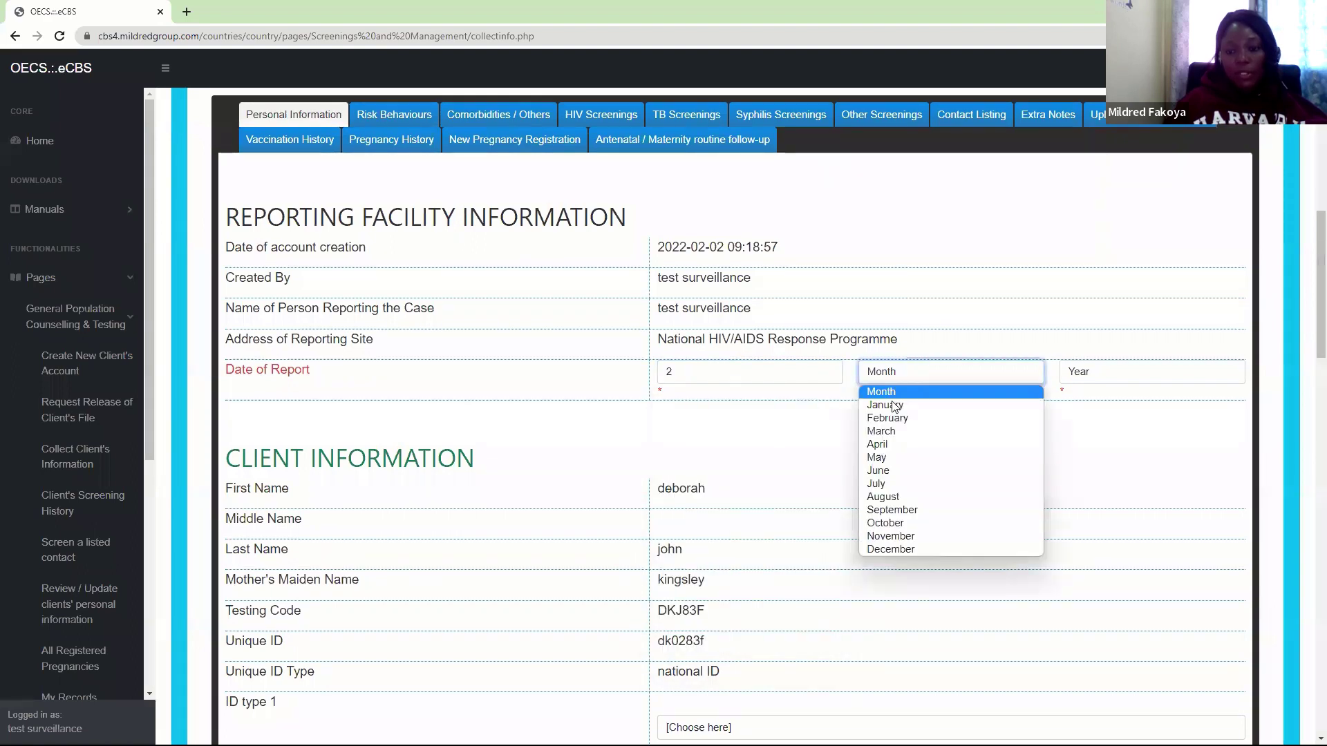
click(890, 417)
click(1079, 373)
click(1084, 406)
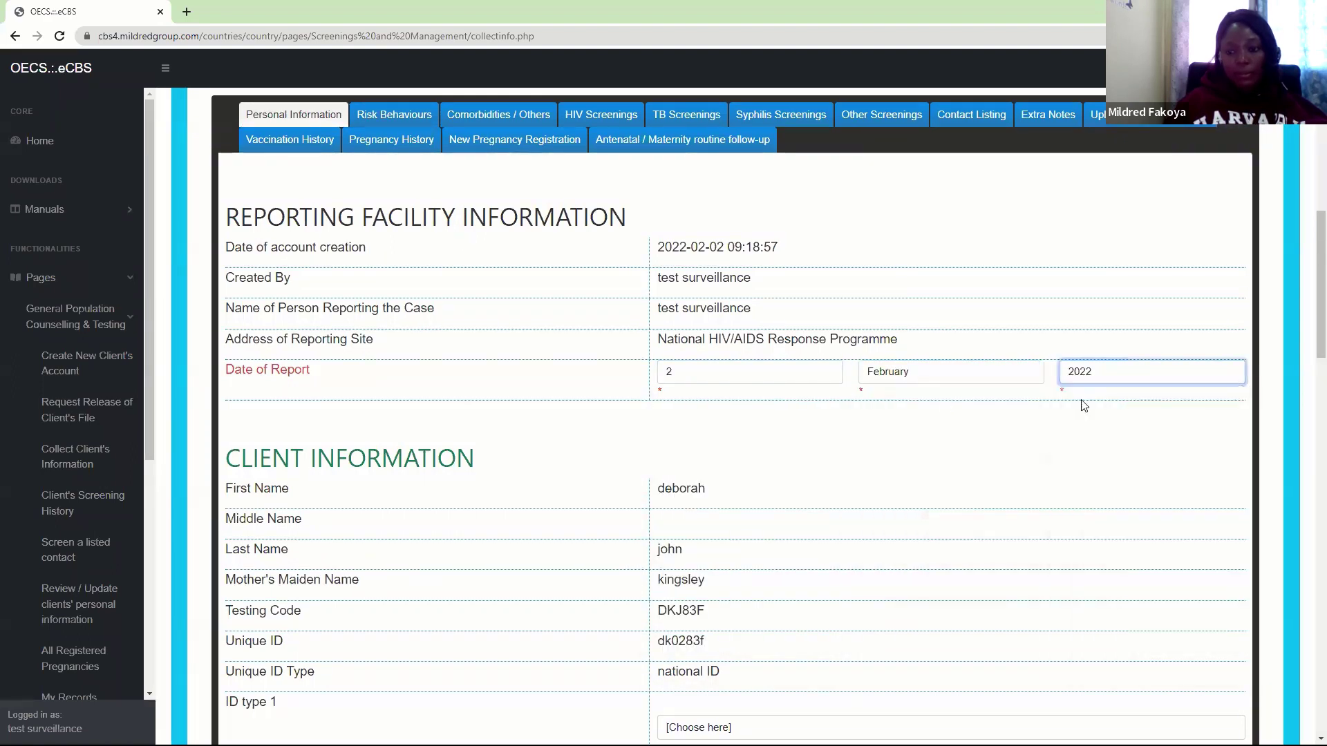
click(594, 140)
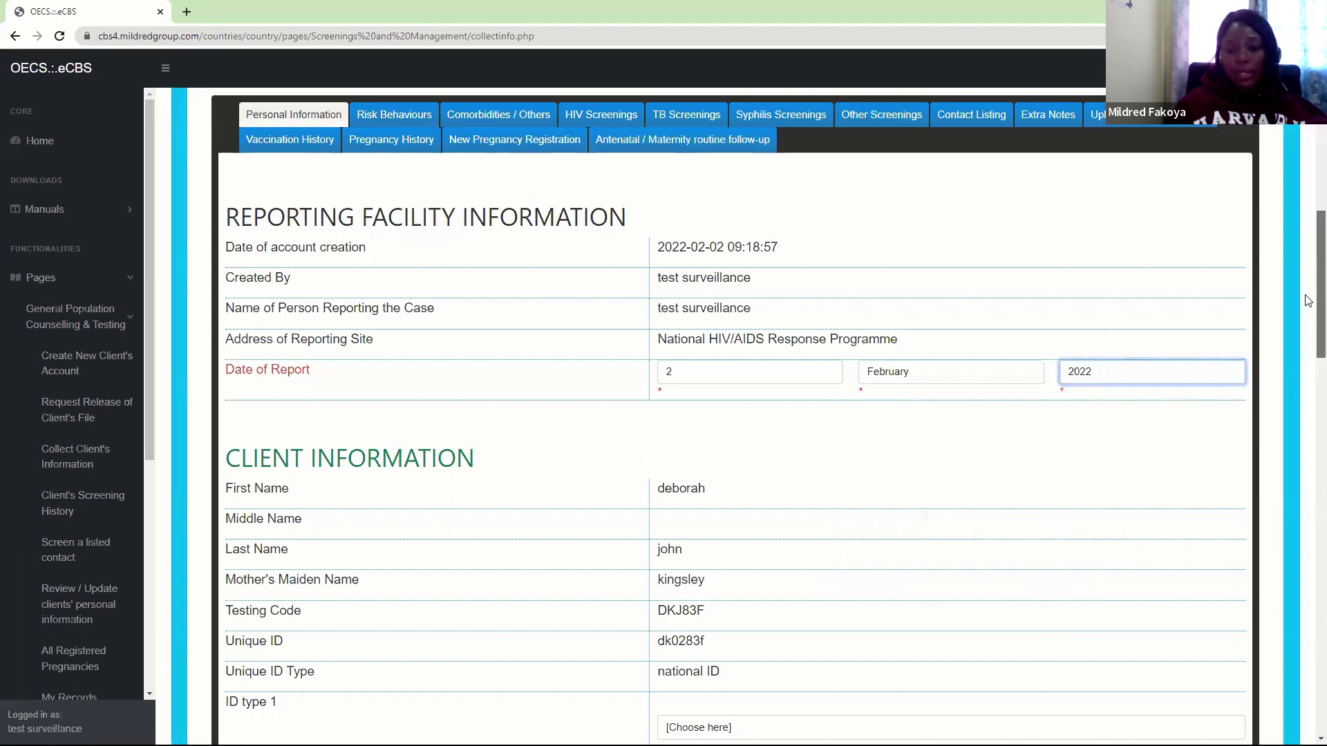
scroll(1309, 314, down, 1)
scroll(1309, 314, down, 2)
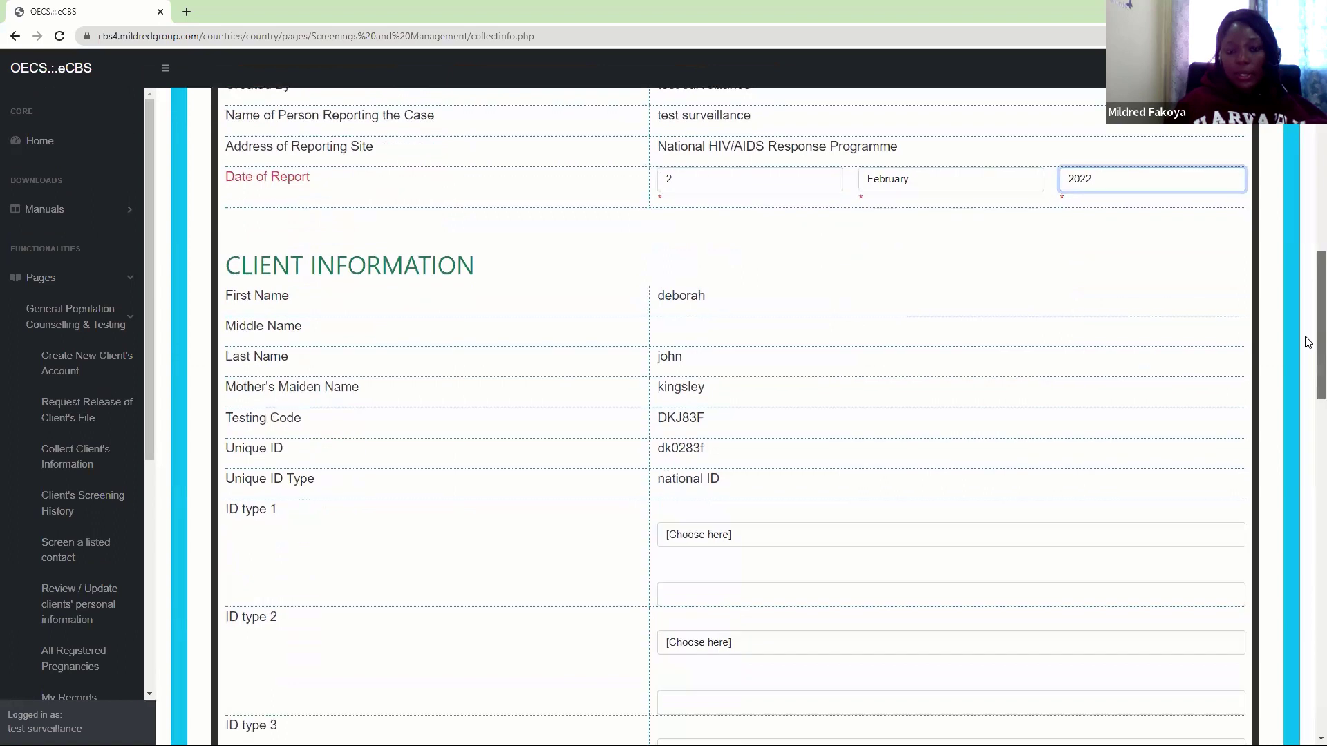
scroll(1308, 345, down, 1)
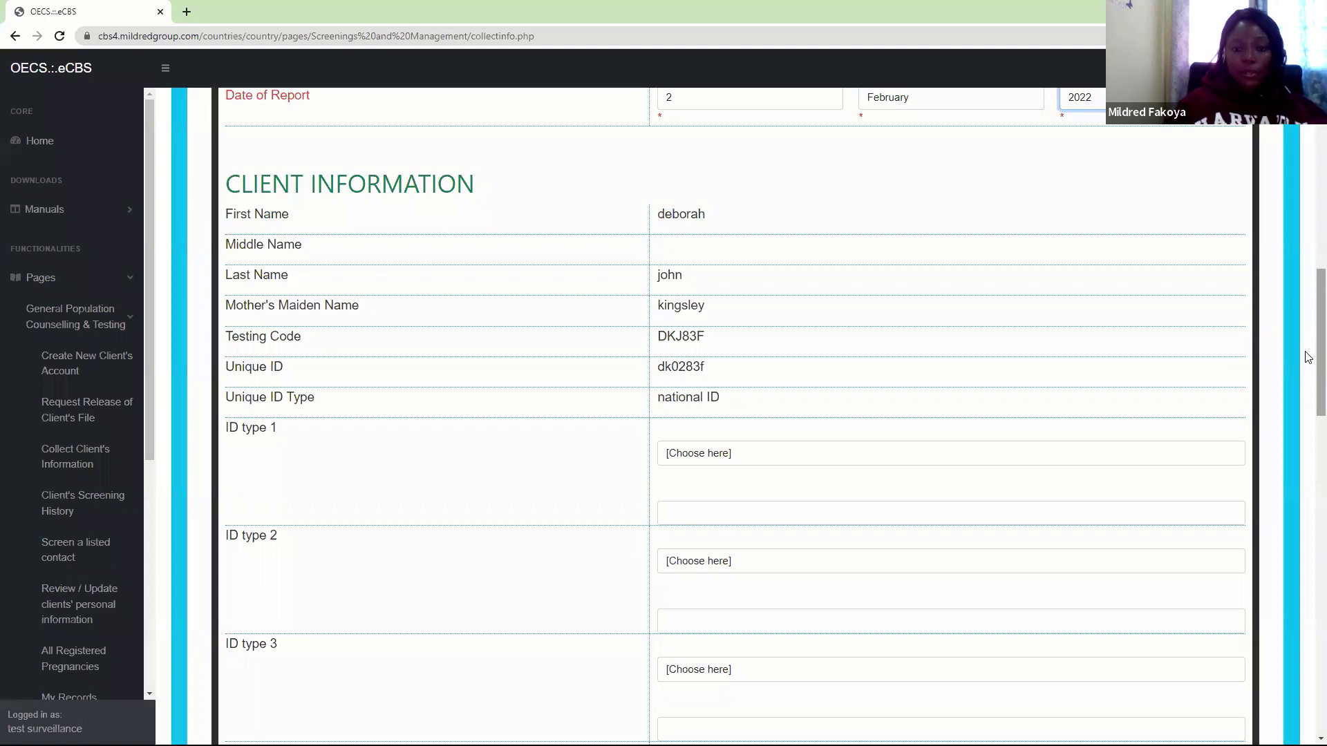
scroll(1308, 357, down, 2)
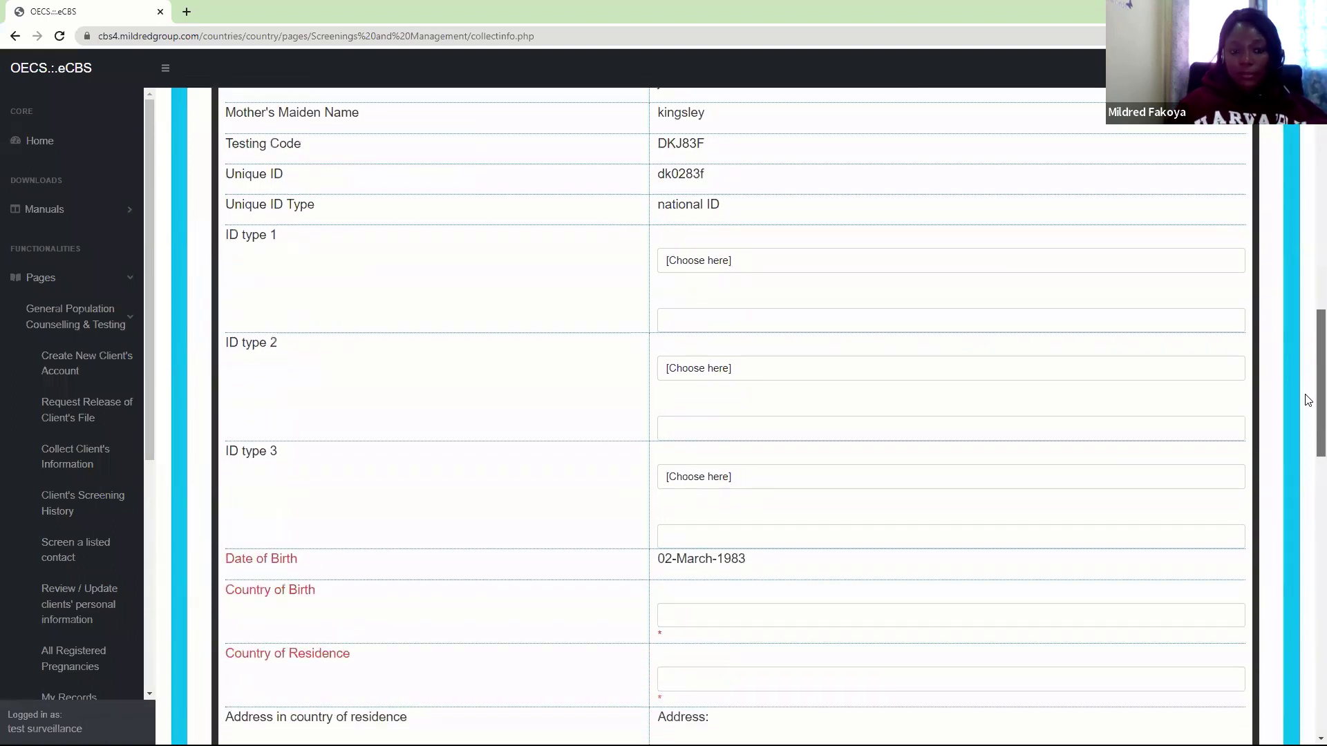
Set ID type 1 to Driver's License and fill in the licence number from saved values
click(710, 254)
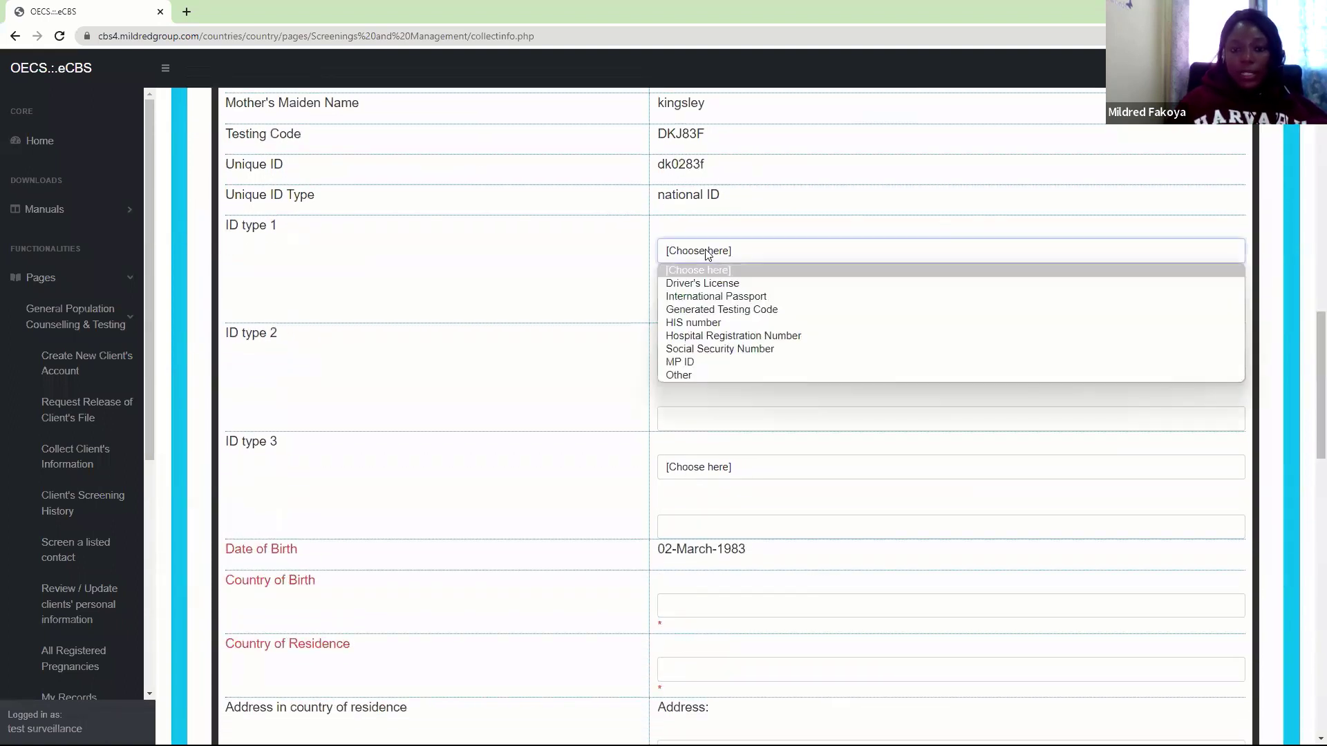
click(726, 285)
click(690, 308)
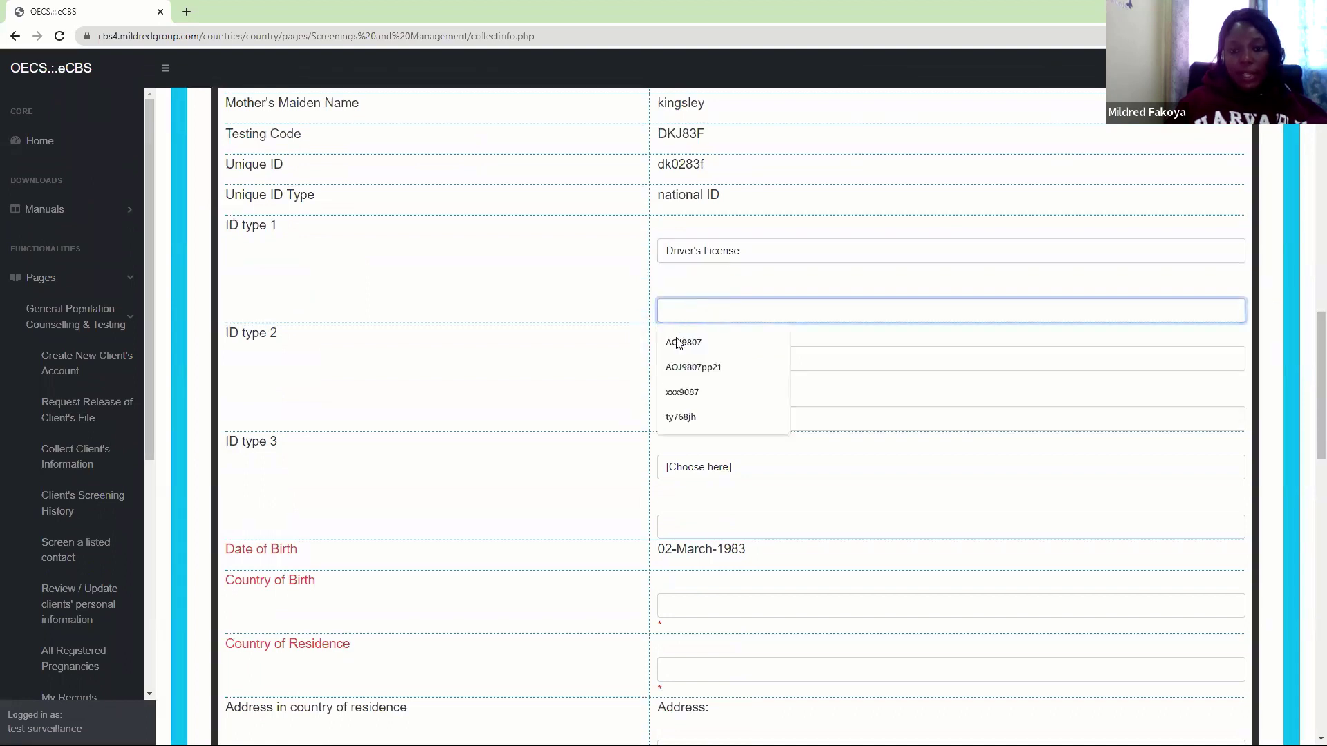
click(680, 369)
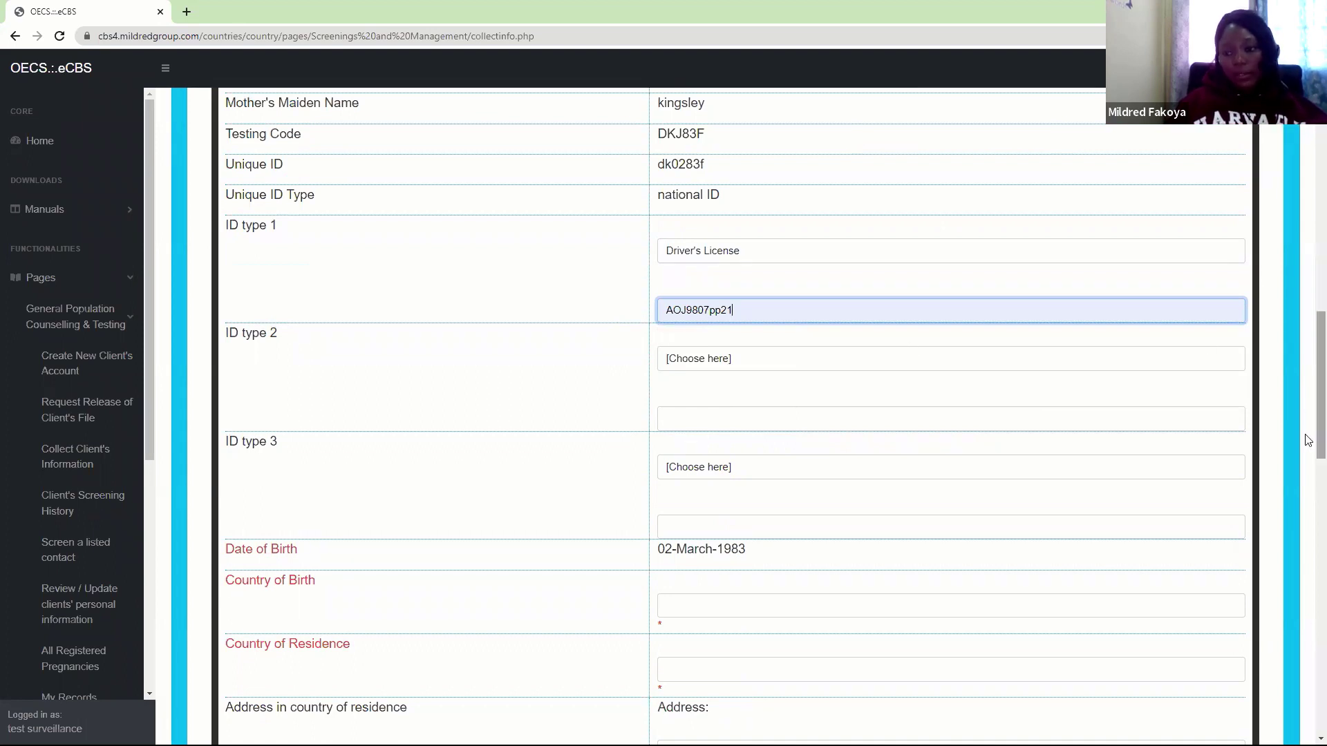
drag(1308, 439, 1308, 503)
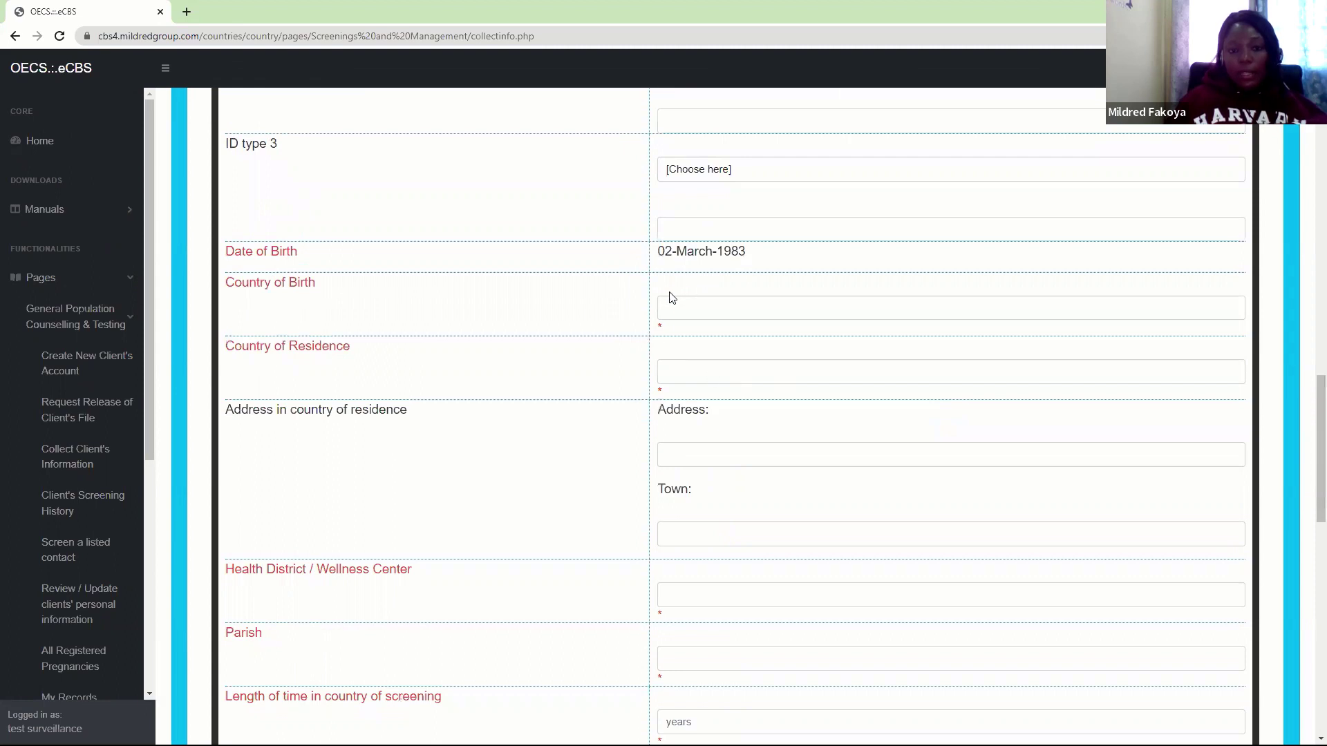
Set Country of Birth to Dominica
click(676, 314)
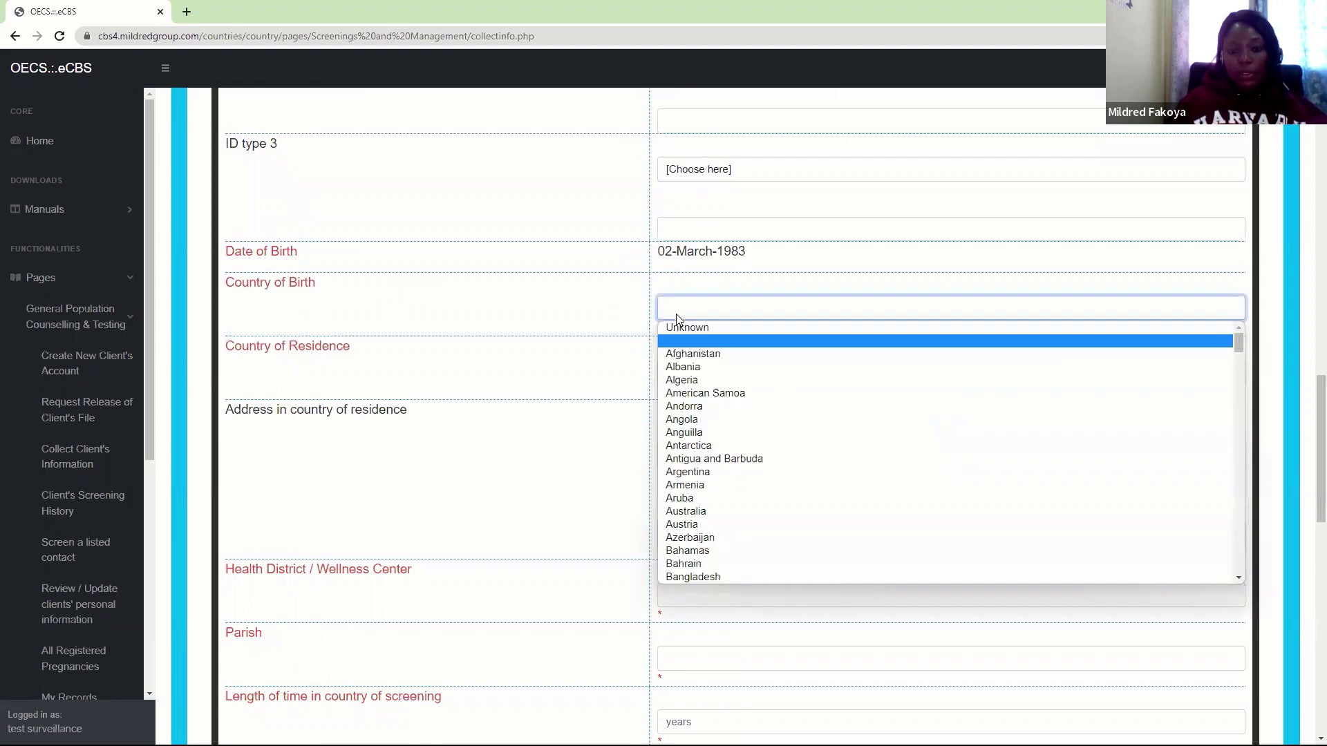
key(d)
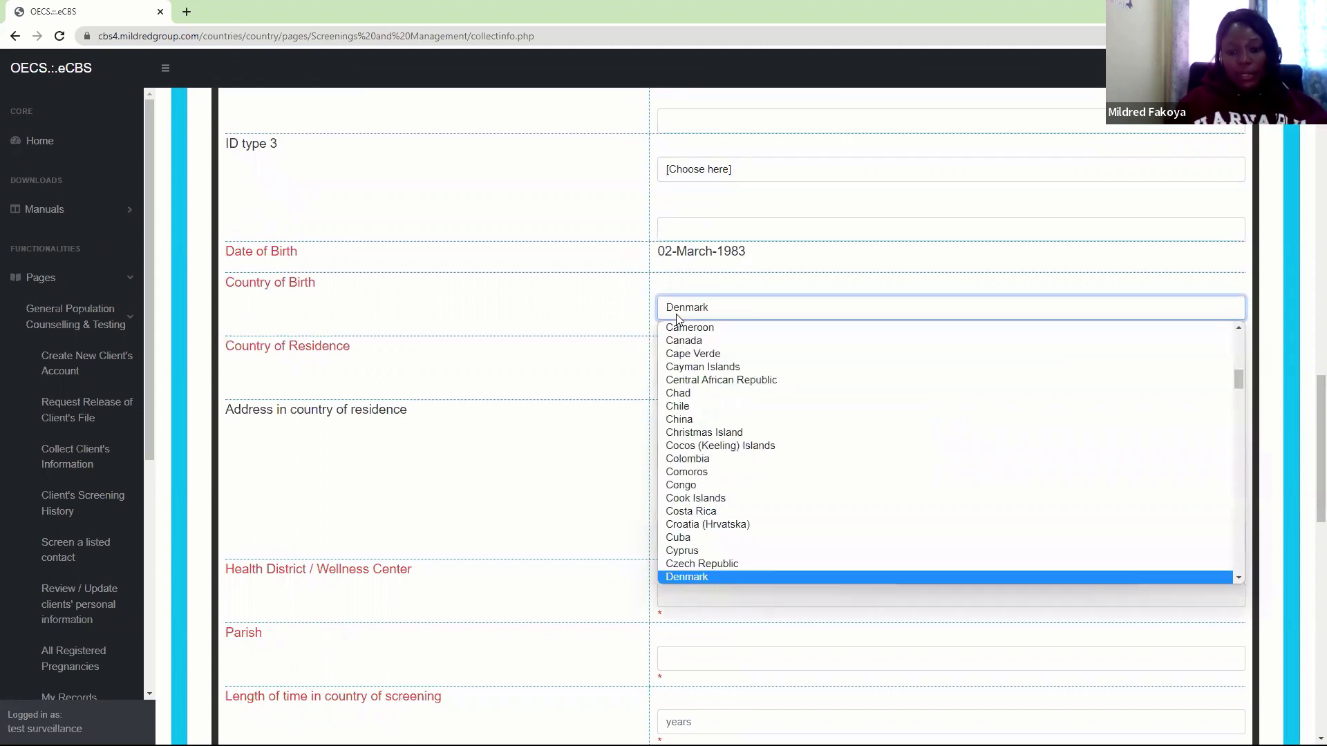
key(o)
key(Return)
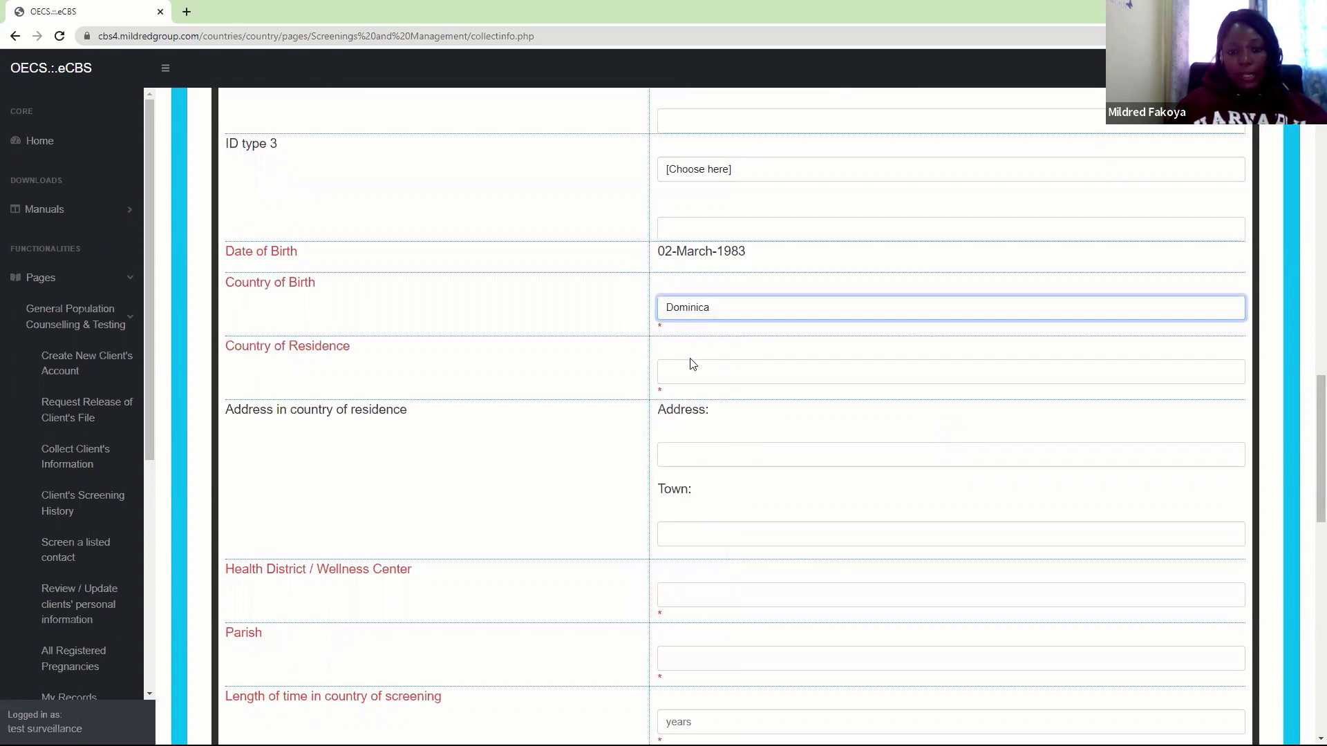
Change Country of Residence to Saint Kitts and Nevis
click(686, 373)
key(s)
key(t)
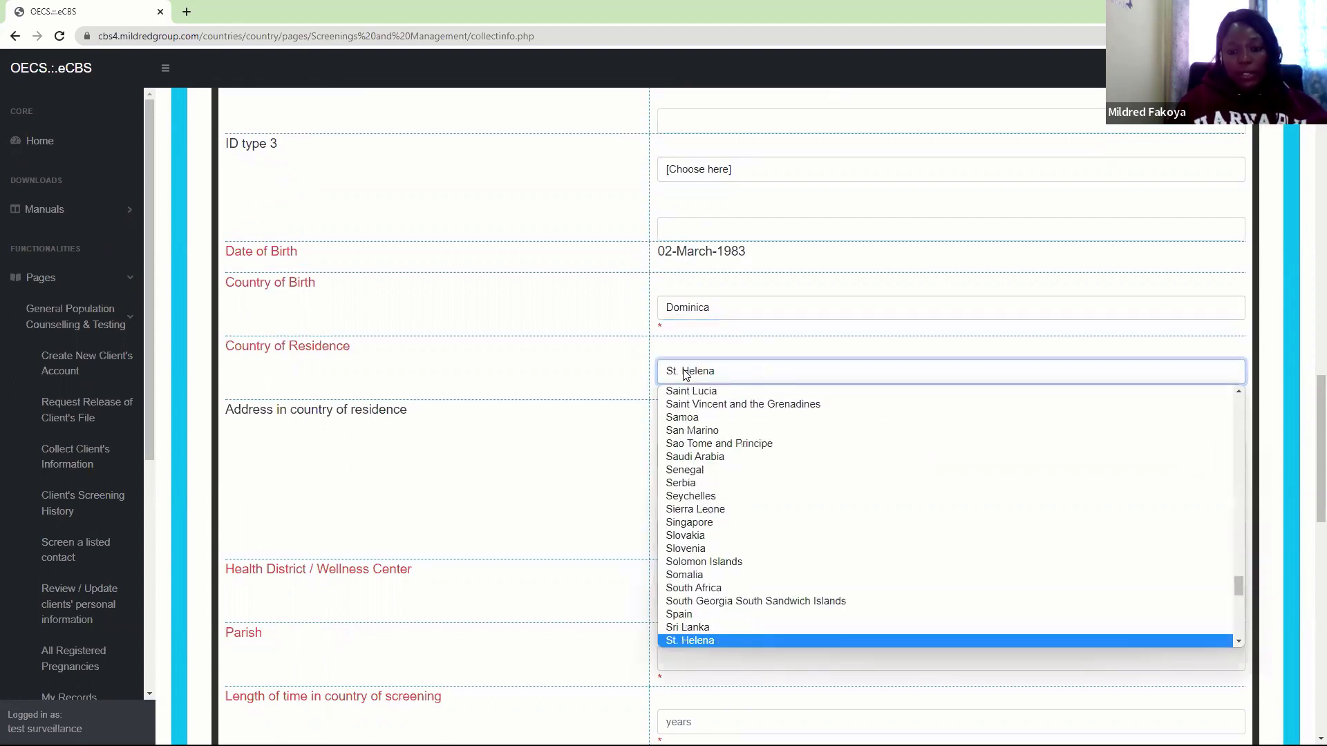
key(Down)
key(Down)
key(Down)
key(Down)
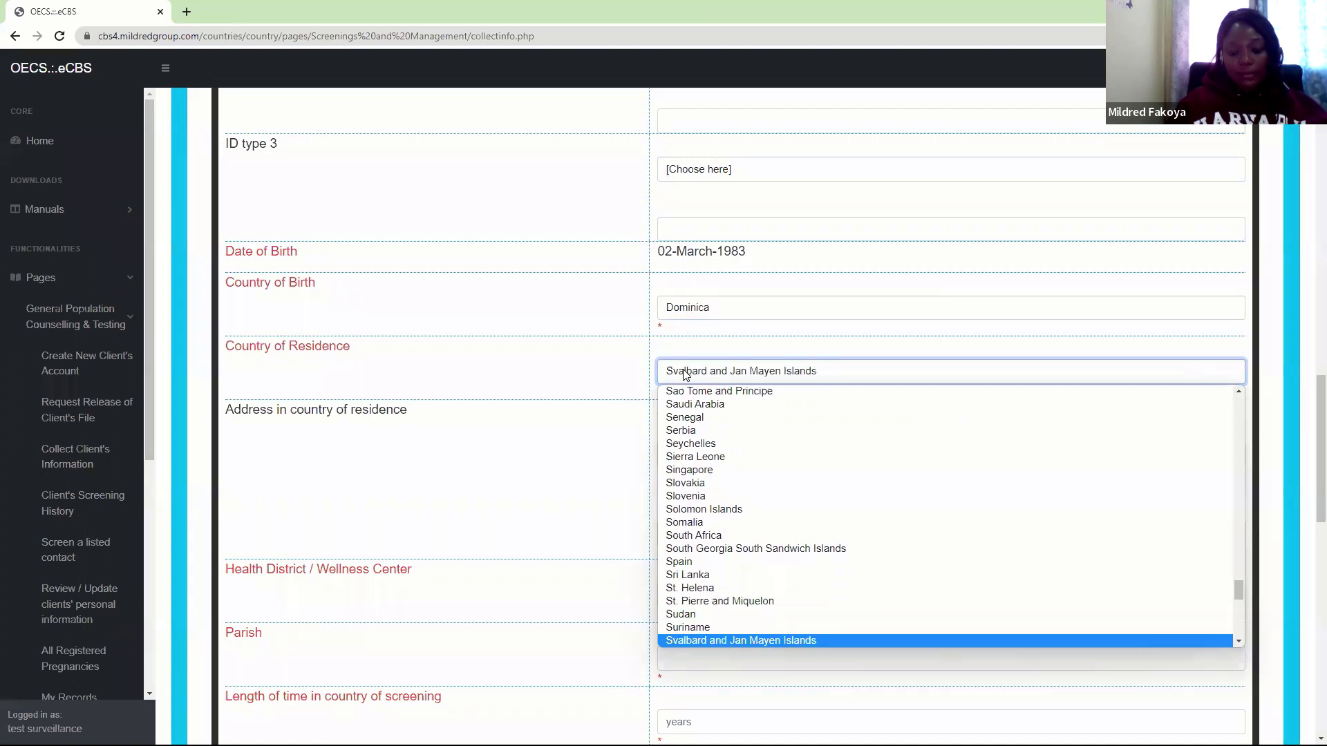
key(s)
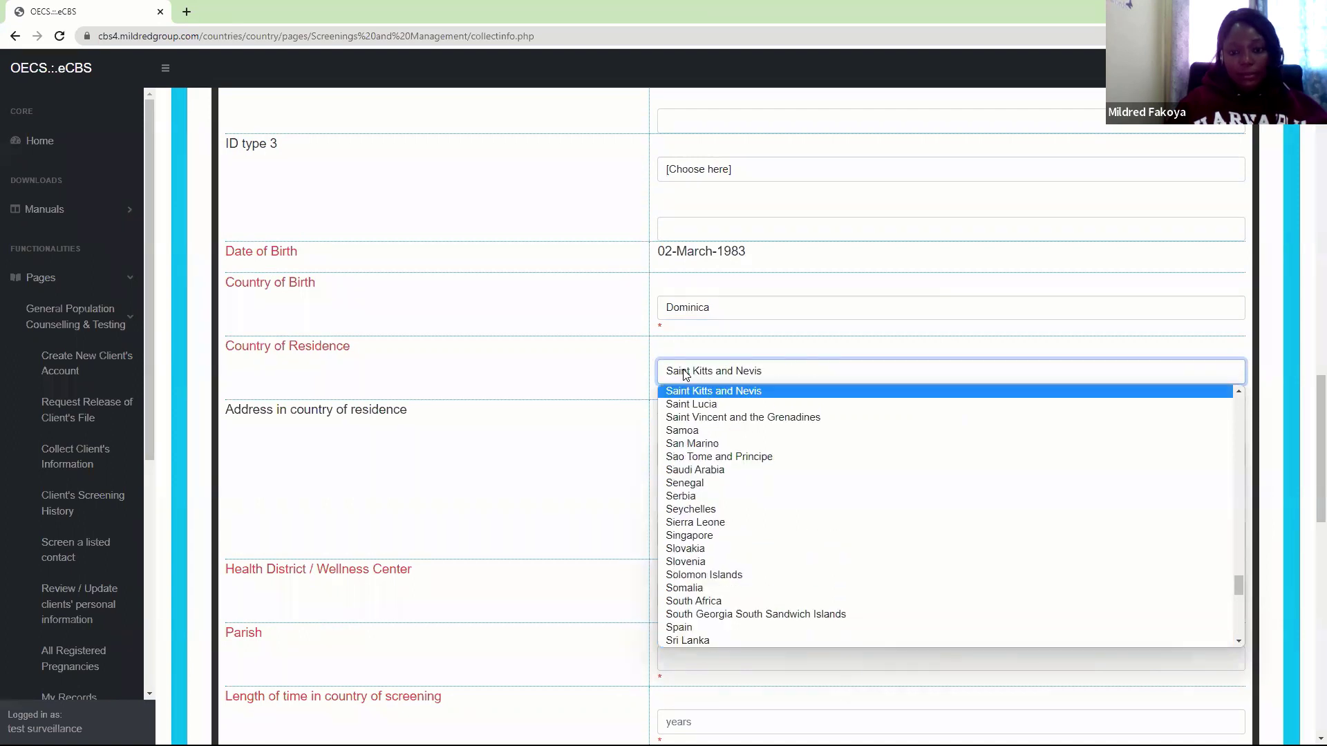
key(Return)
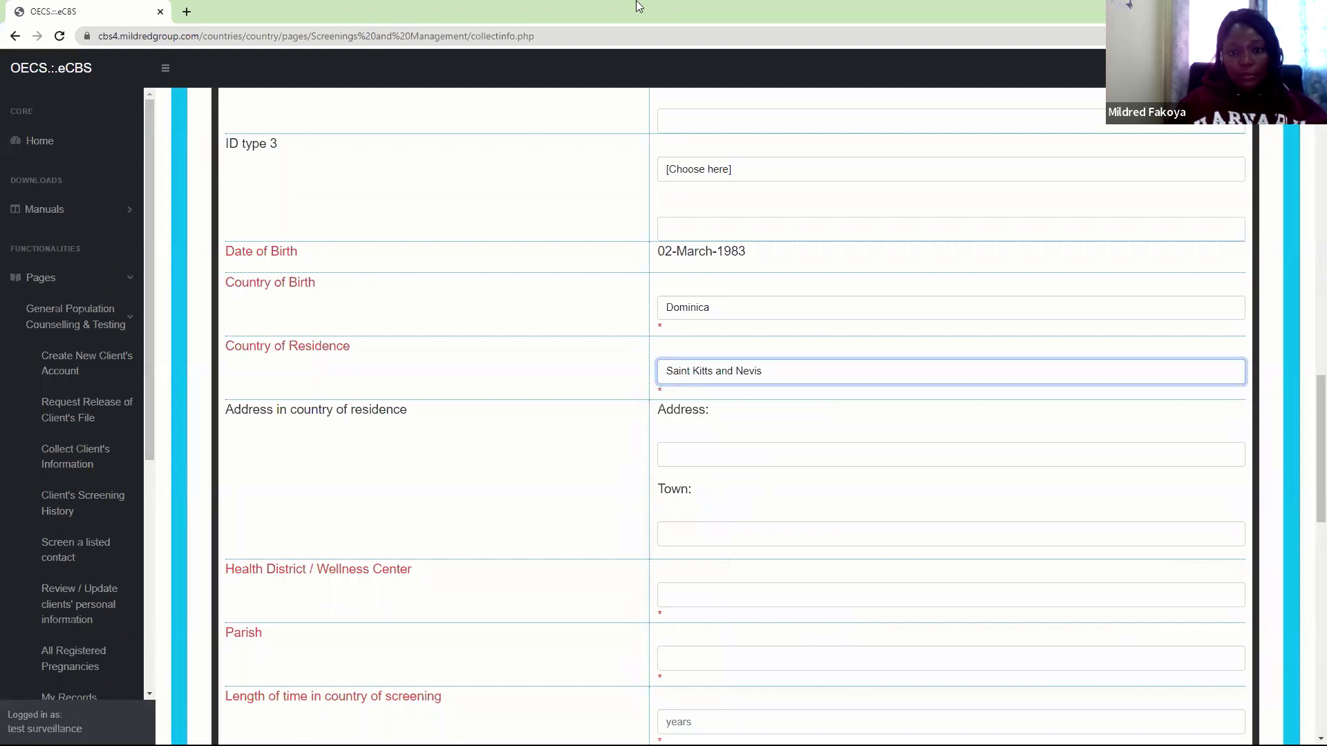
Fill the address with the Frigate Bay autofill suggestion
click(675, 450)
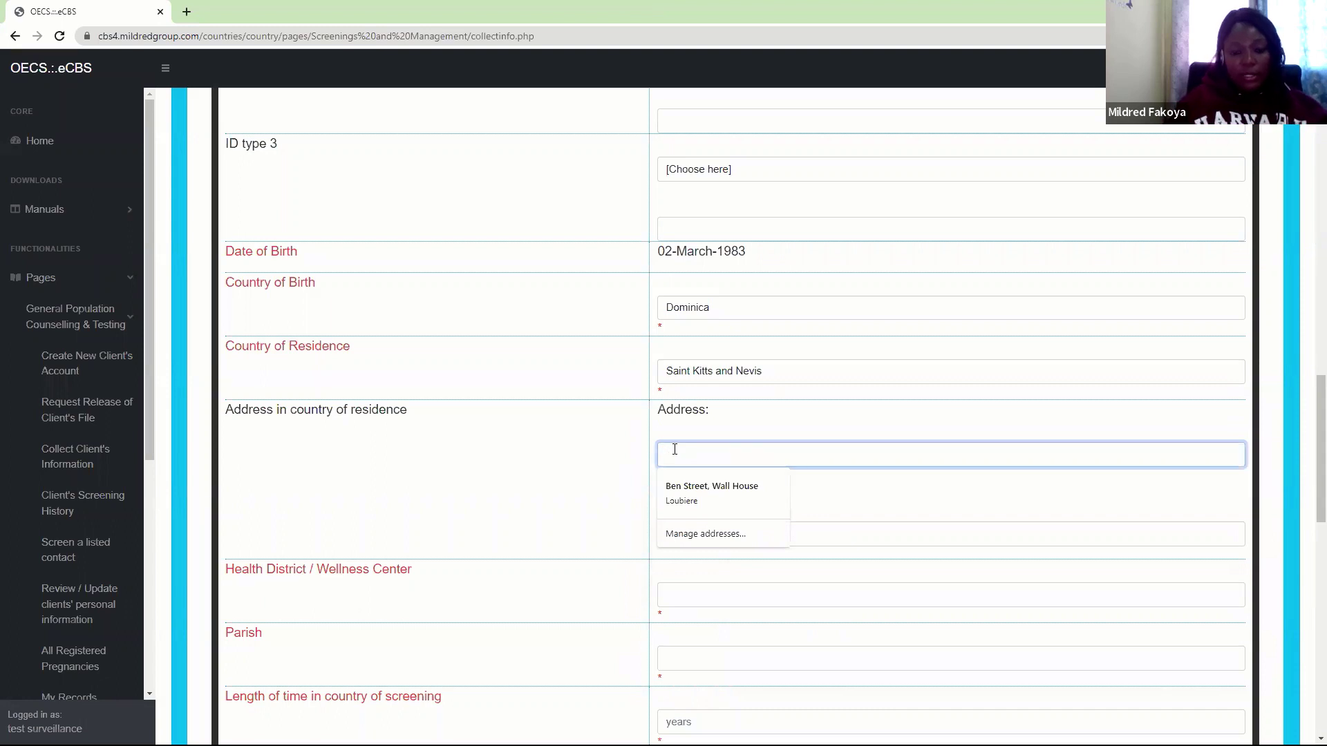
text(Frigate Bay)
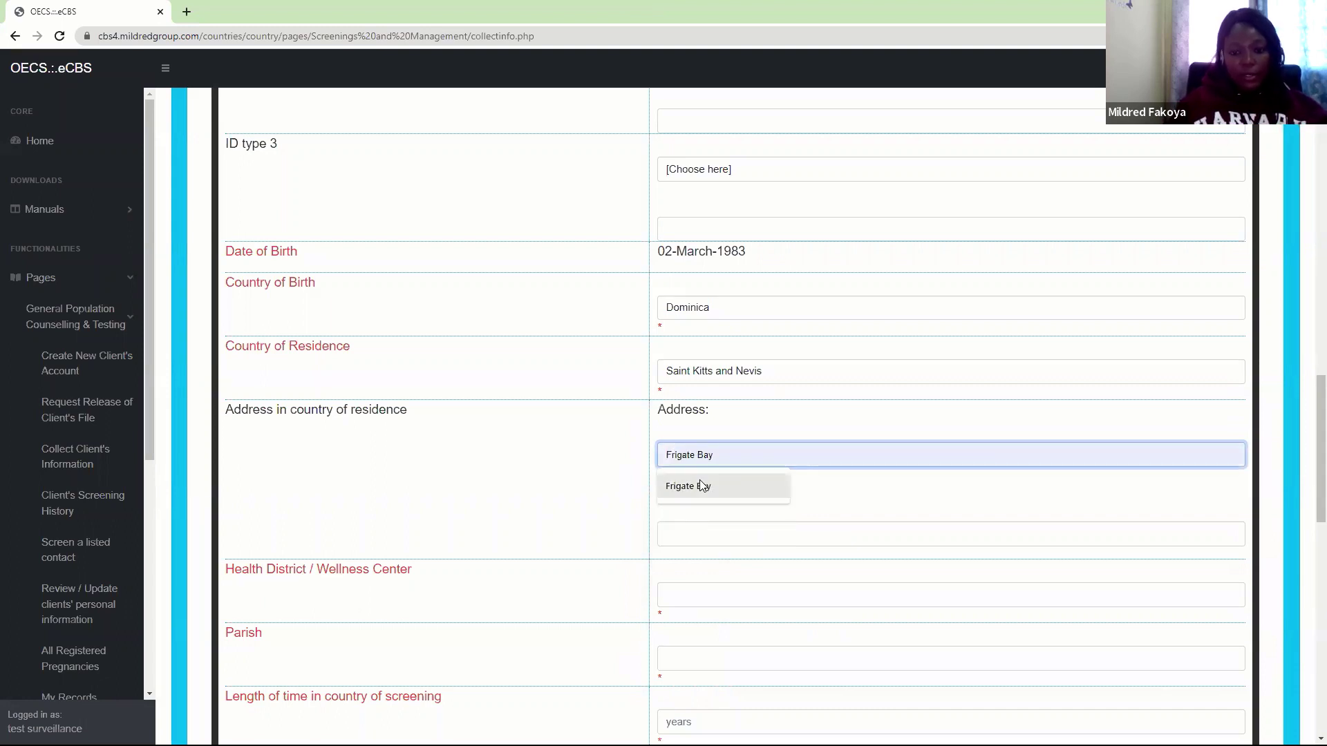
click(700, 486)
Enter the town as Basseterre, correcting the misspelled entries
click(684, 532)
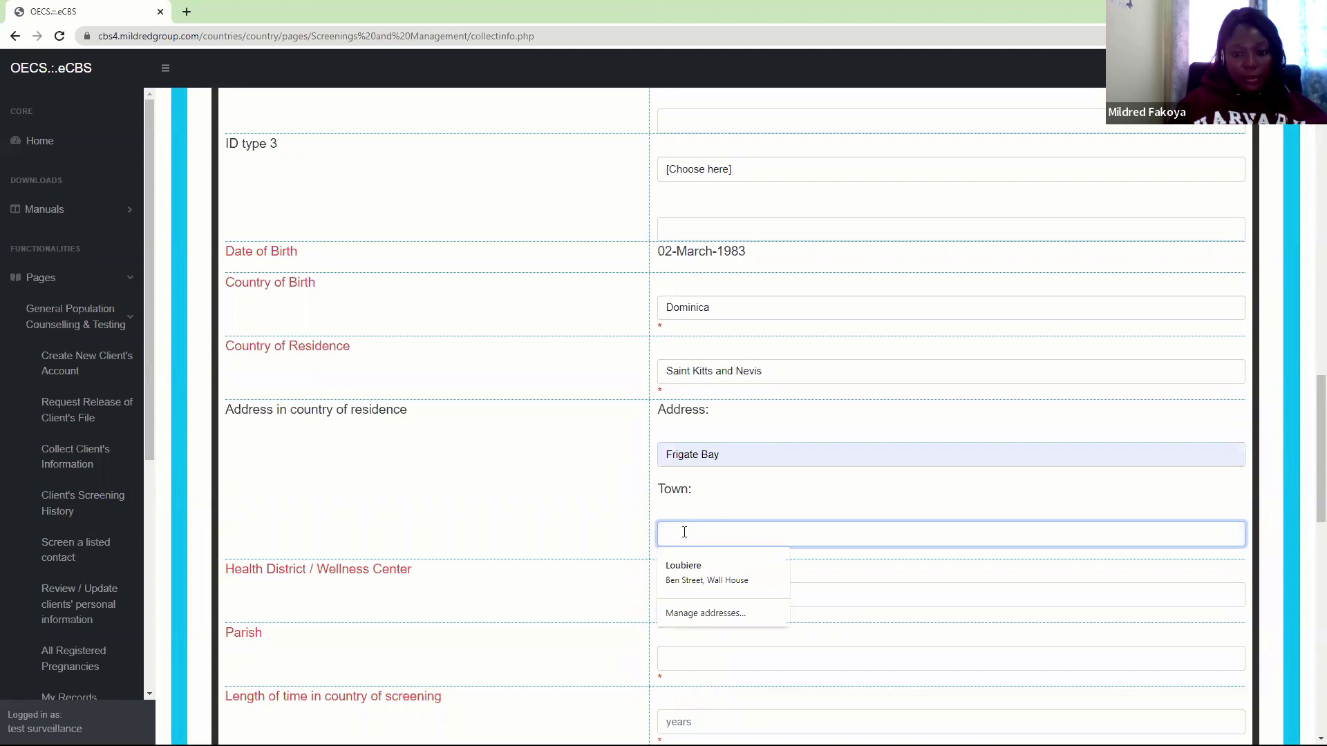
text(Fr)
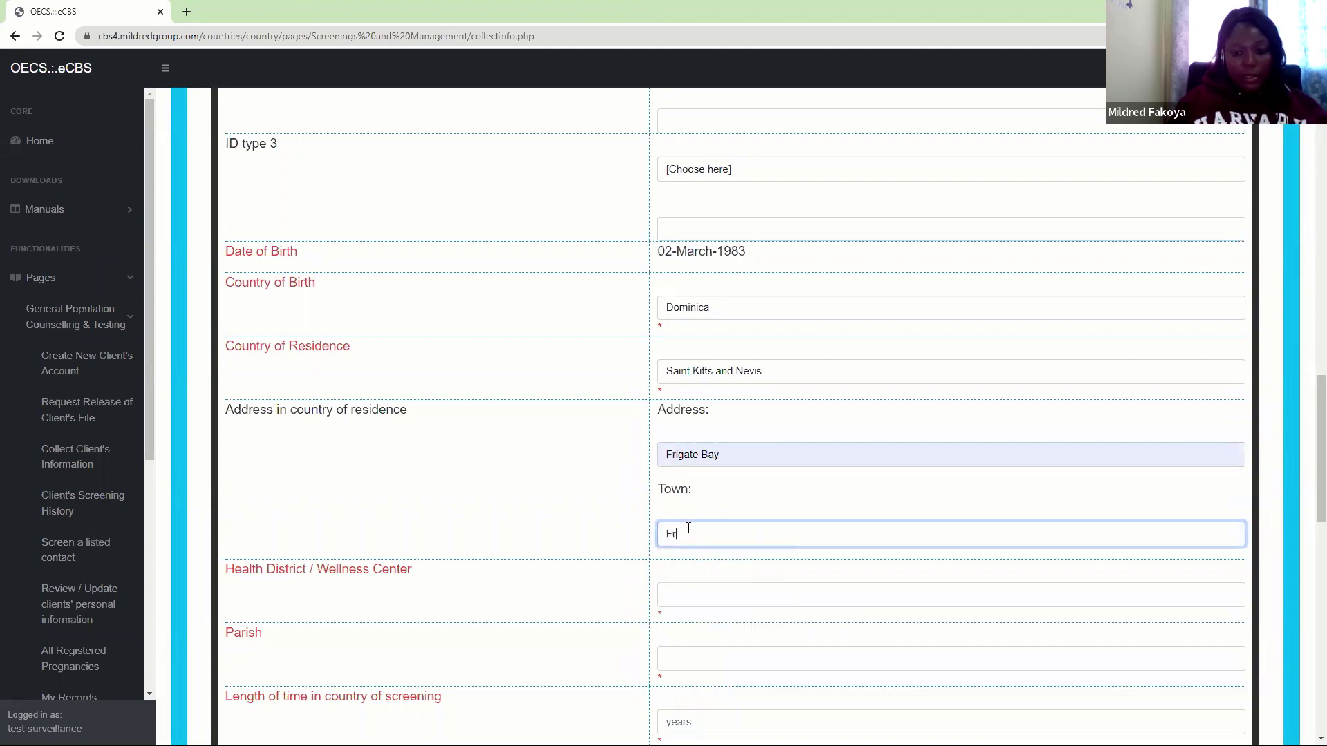
text(igate Bay)
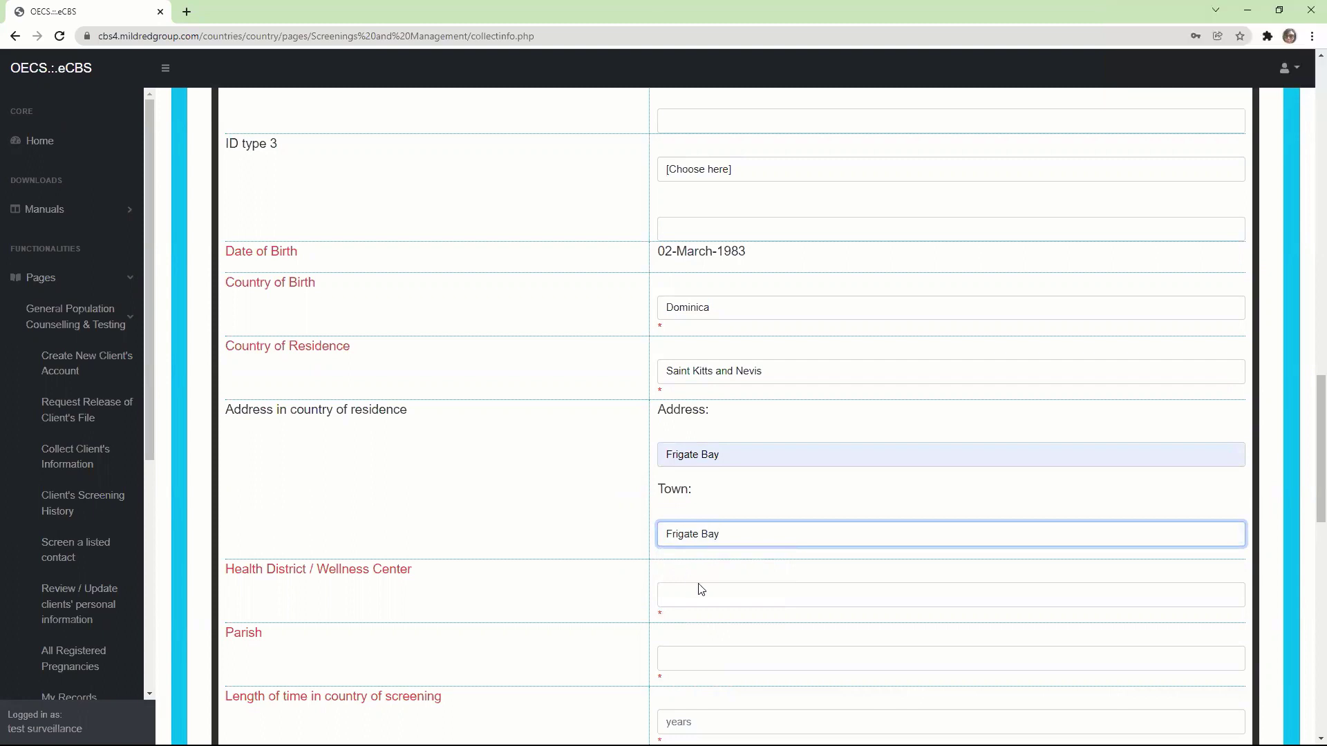
key(BackSpace)
key(BackSpace)
key(BackSpace)
key(BackSpace)
key(BackSpace)
key(BackSpace)
key(BackSpace)
key(BackSpace)
key(BackSpace)
key(BackSpace)
key(BackSpace)
text(Mid)
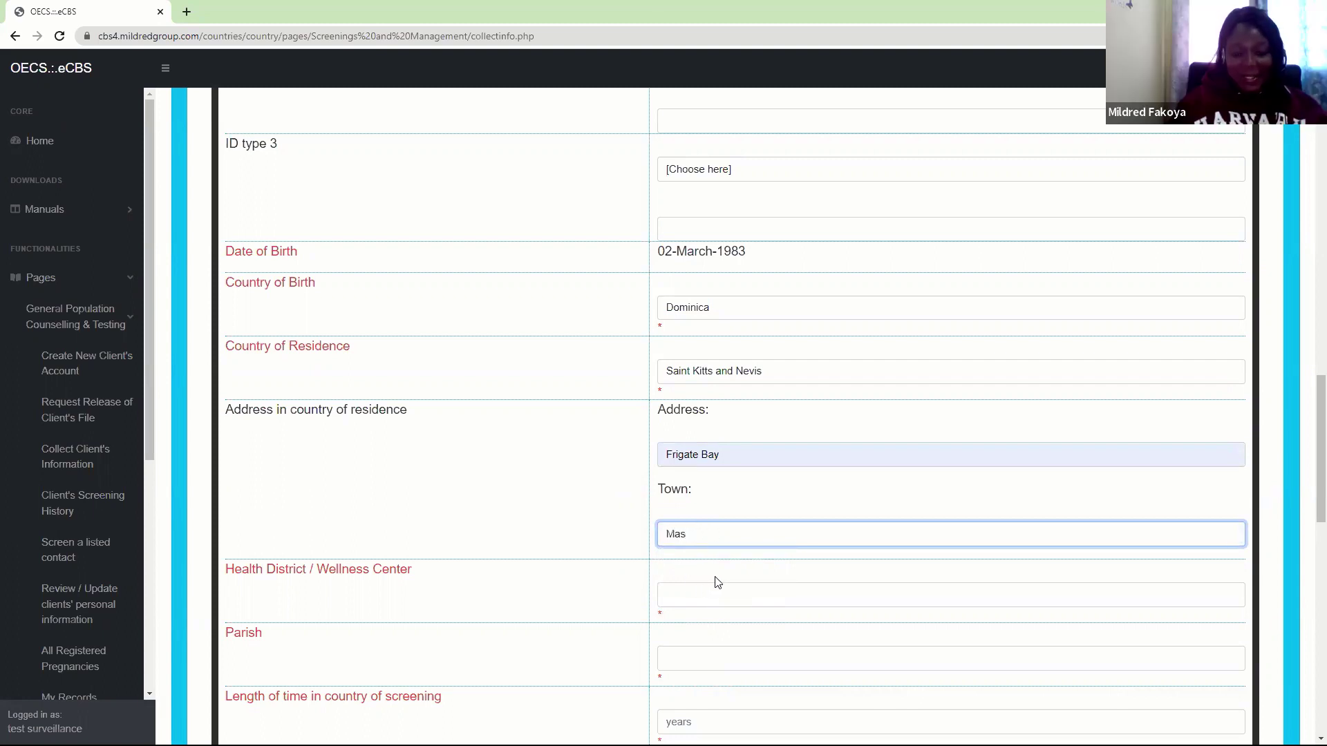
key(BackSpace)
key(BackSpace)
key(BackSpace)
text(Bass)
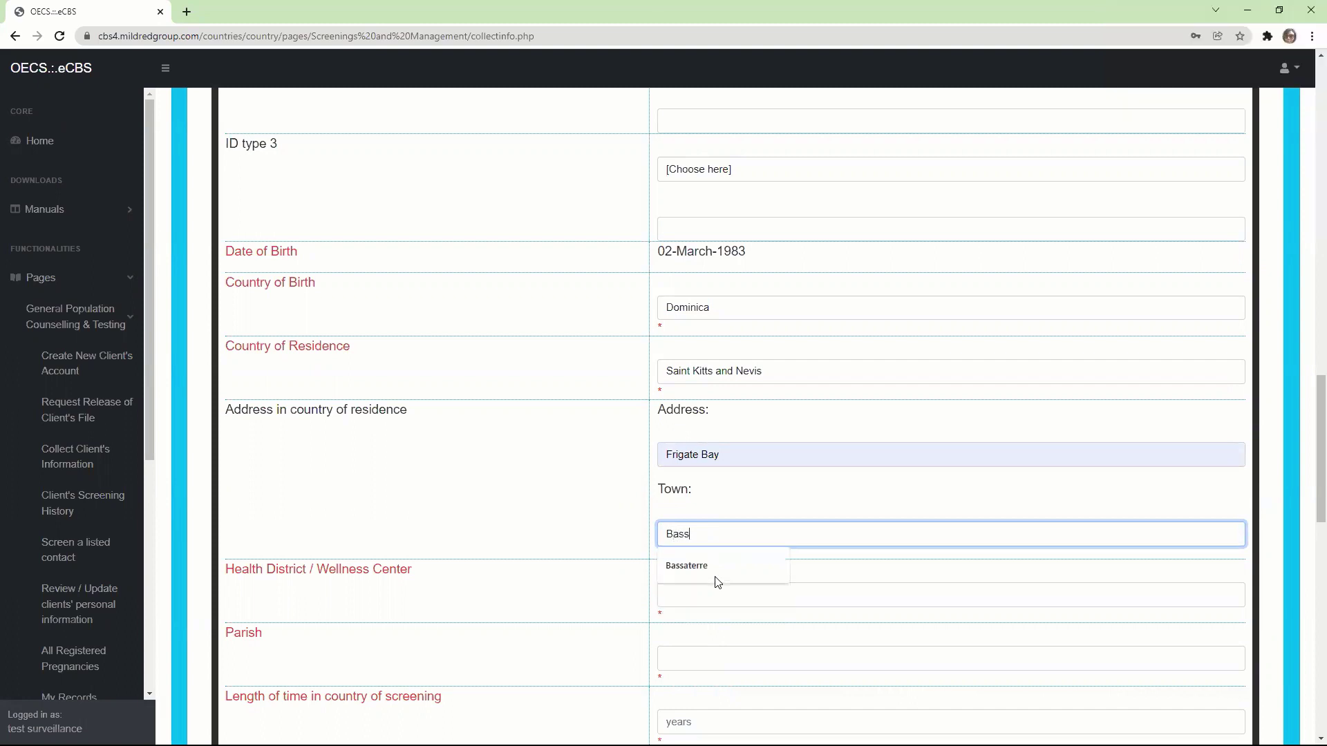
text(ettere)
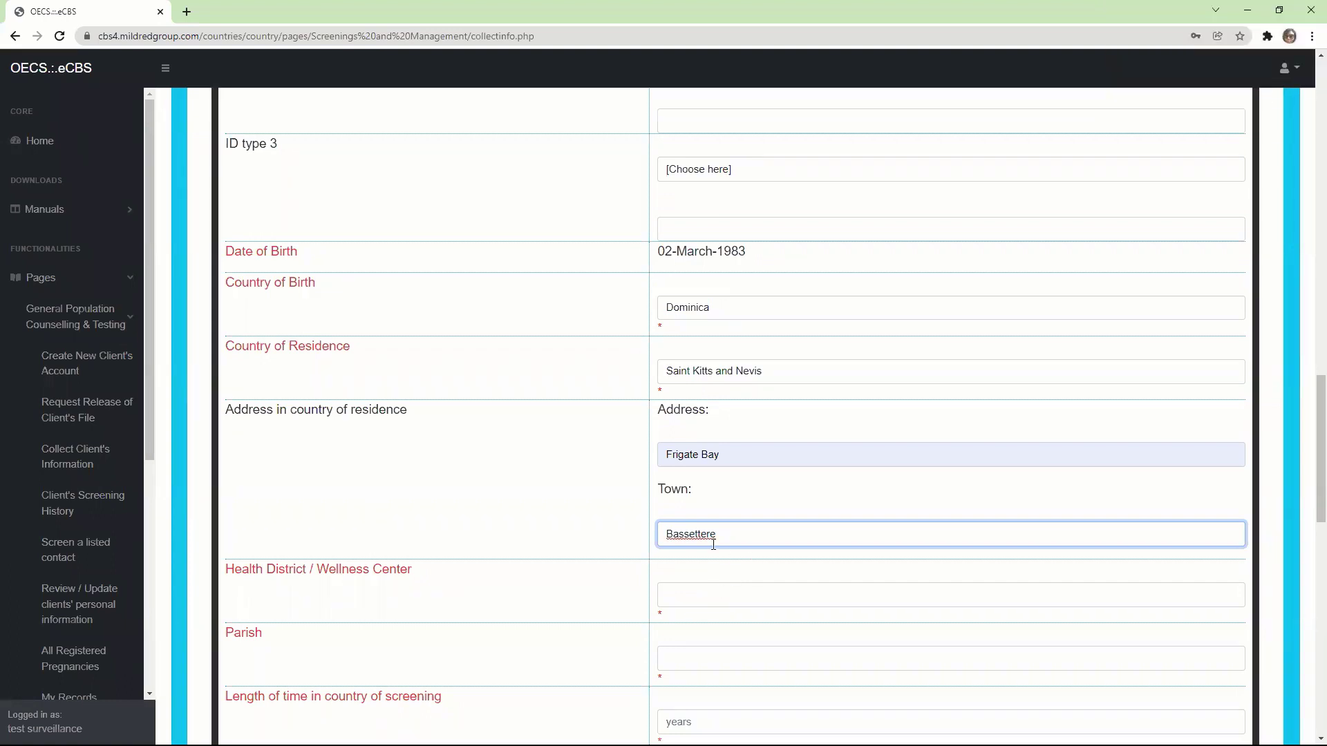
key(BackSpace)
key(Right)
Finish the town spelling and set Health District / Wellness Center to St. Joseph
text(r)
click(706, 595)
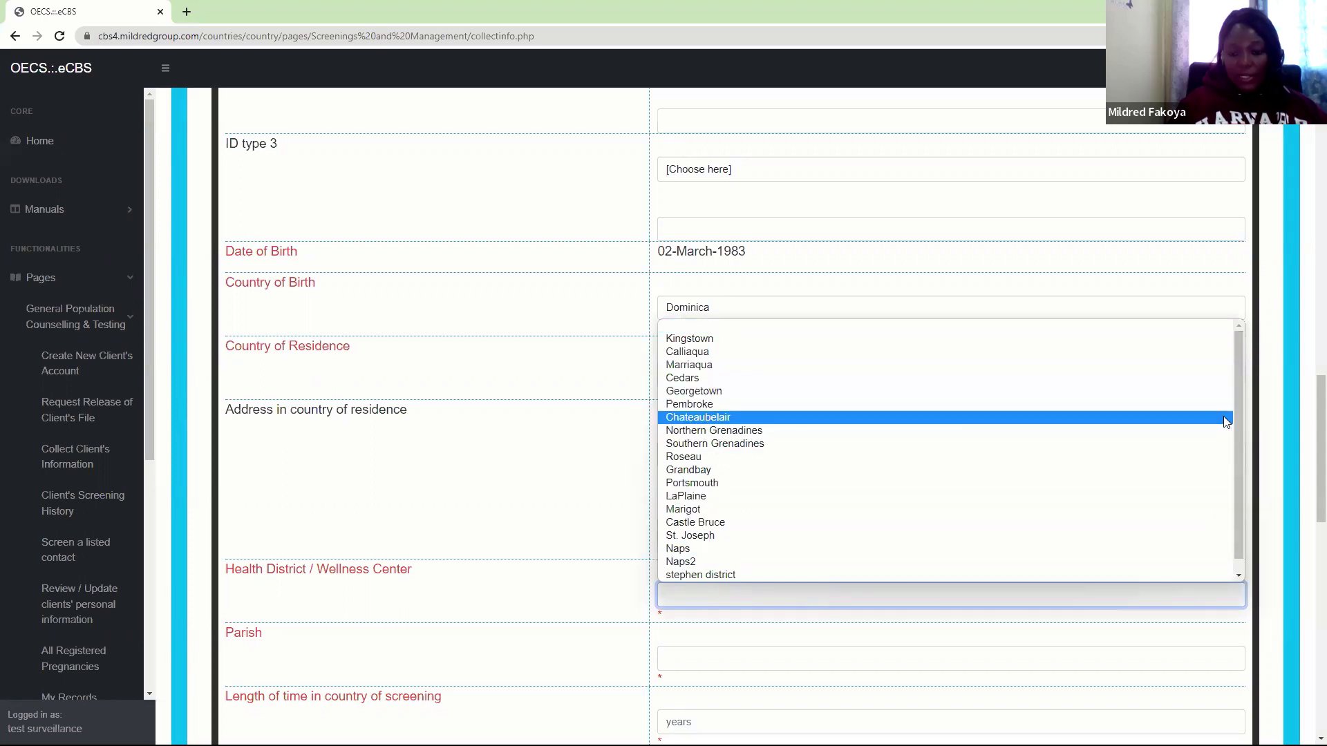
click(1250, 388)
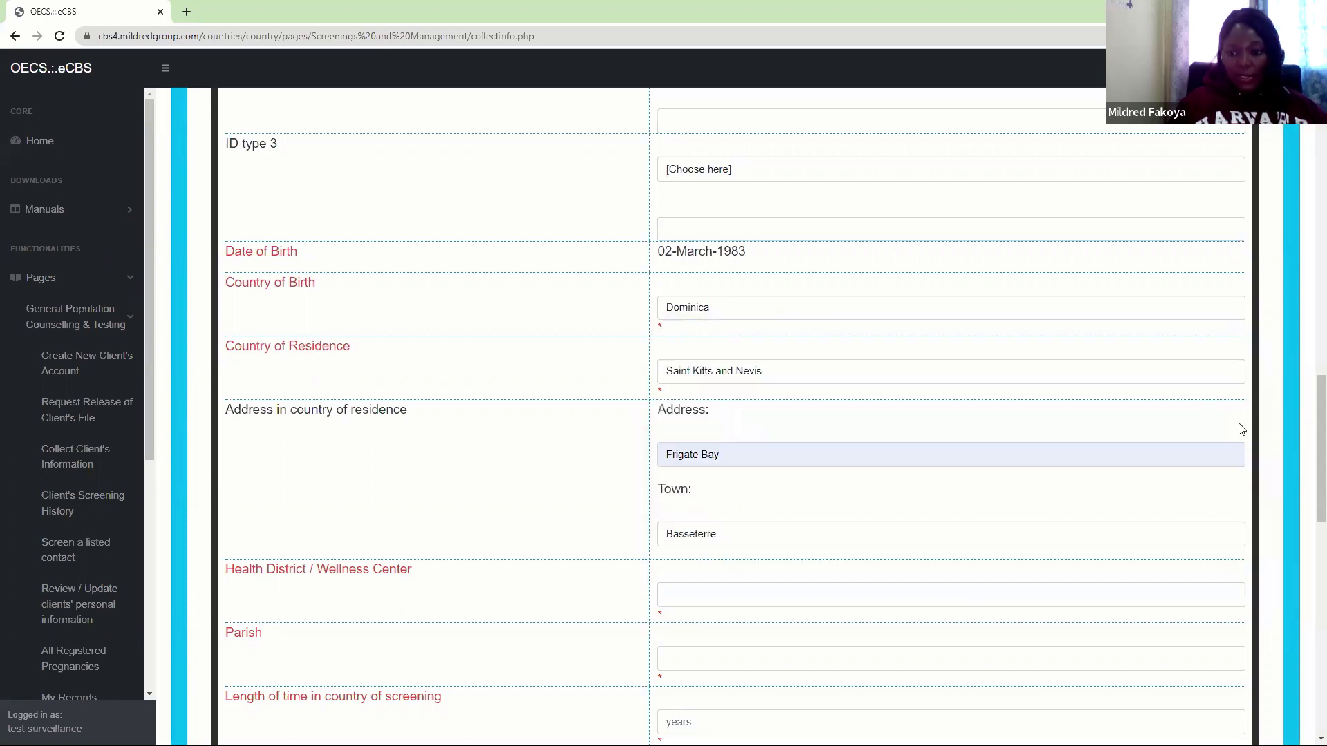
click(770, 600)
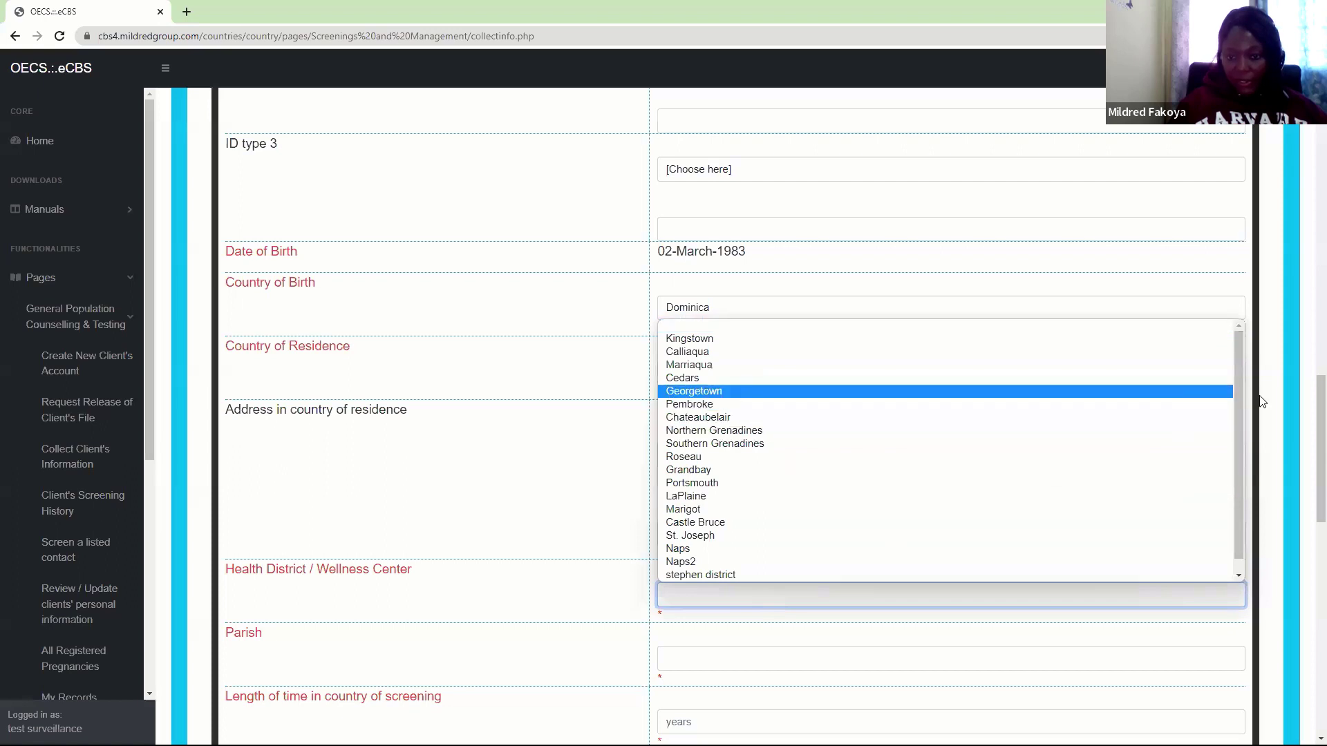
scroll(1237, 436, down, 1)
scroll(1230, 472, down, 1)
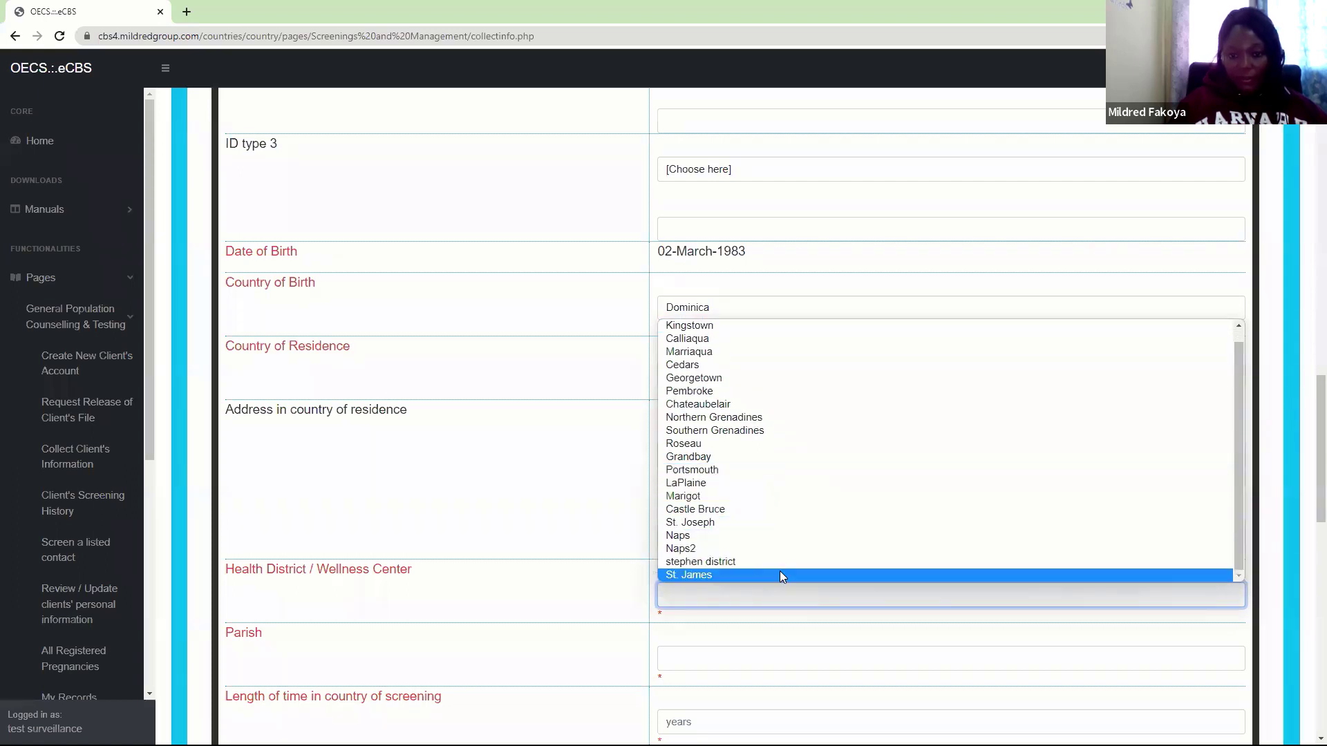
click(782, 523)
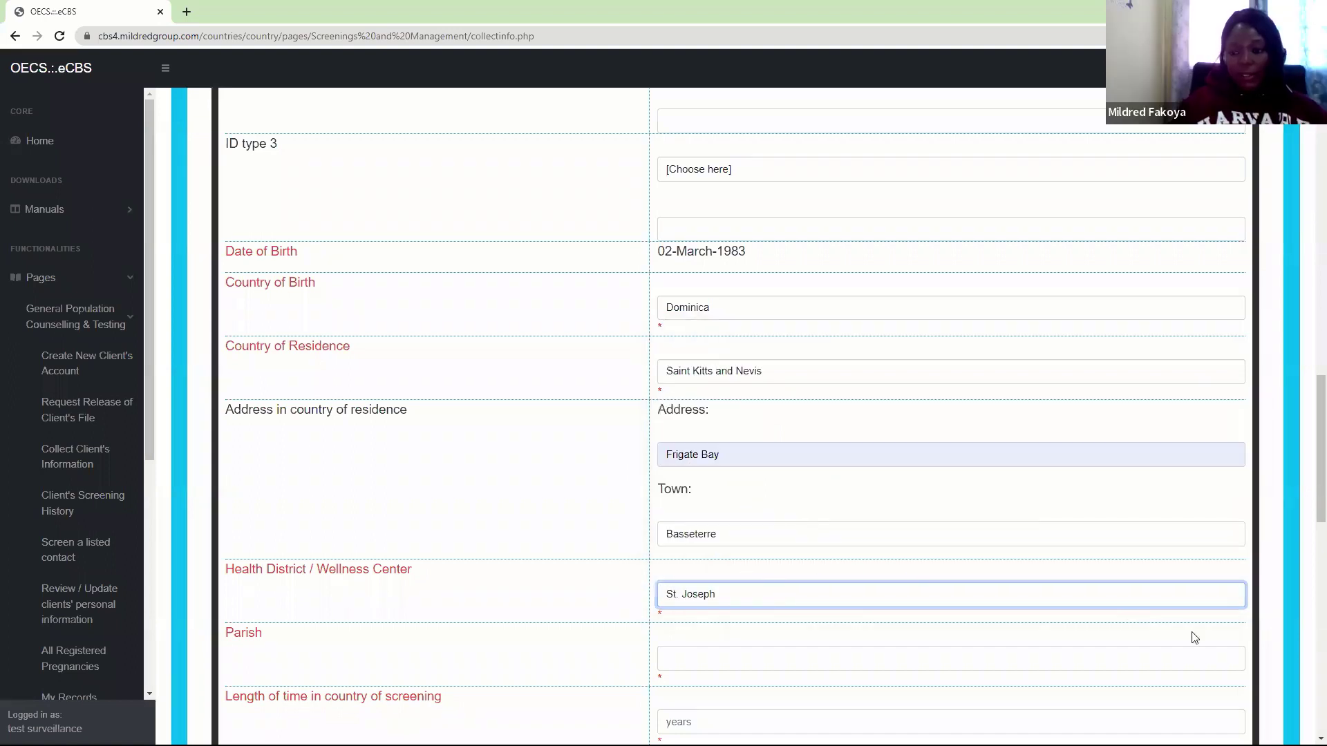
drag(1308, 478, 1309, 506)
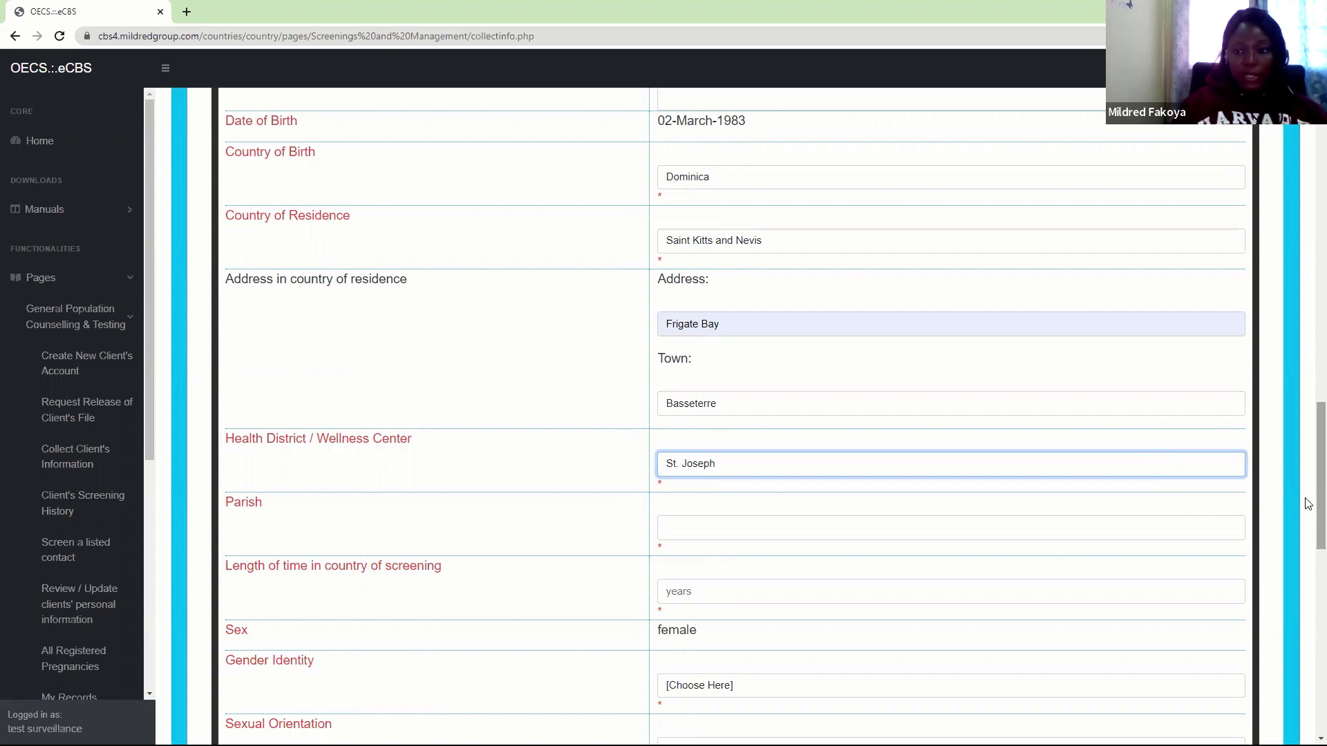
Choose St. George as the parish and 19 years as time in the country
scroll(1308, 538, down, 2)
scroll(1309, 539, down, 2)
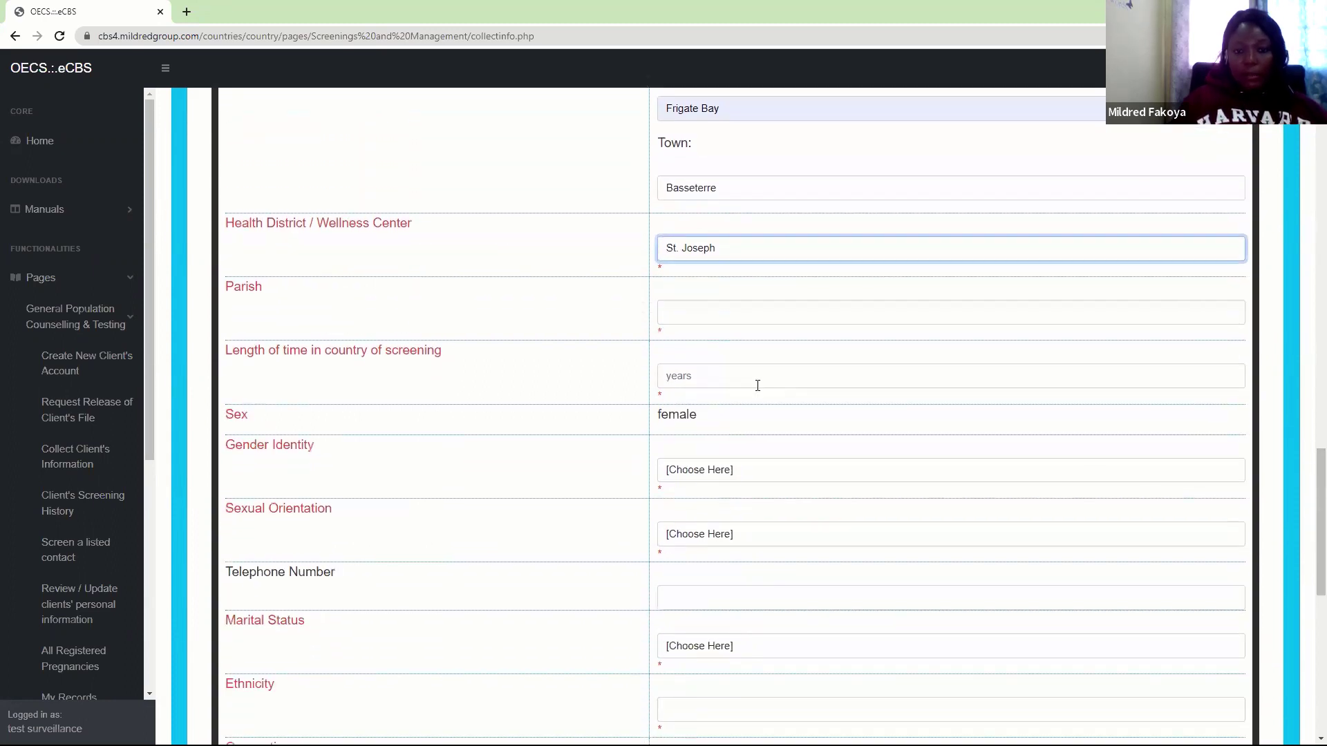
click(695, 315)
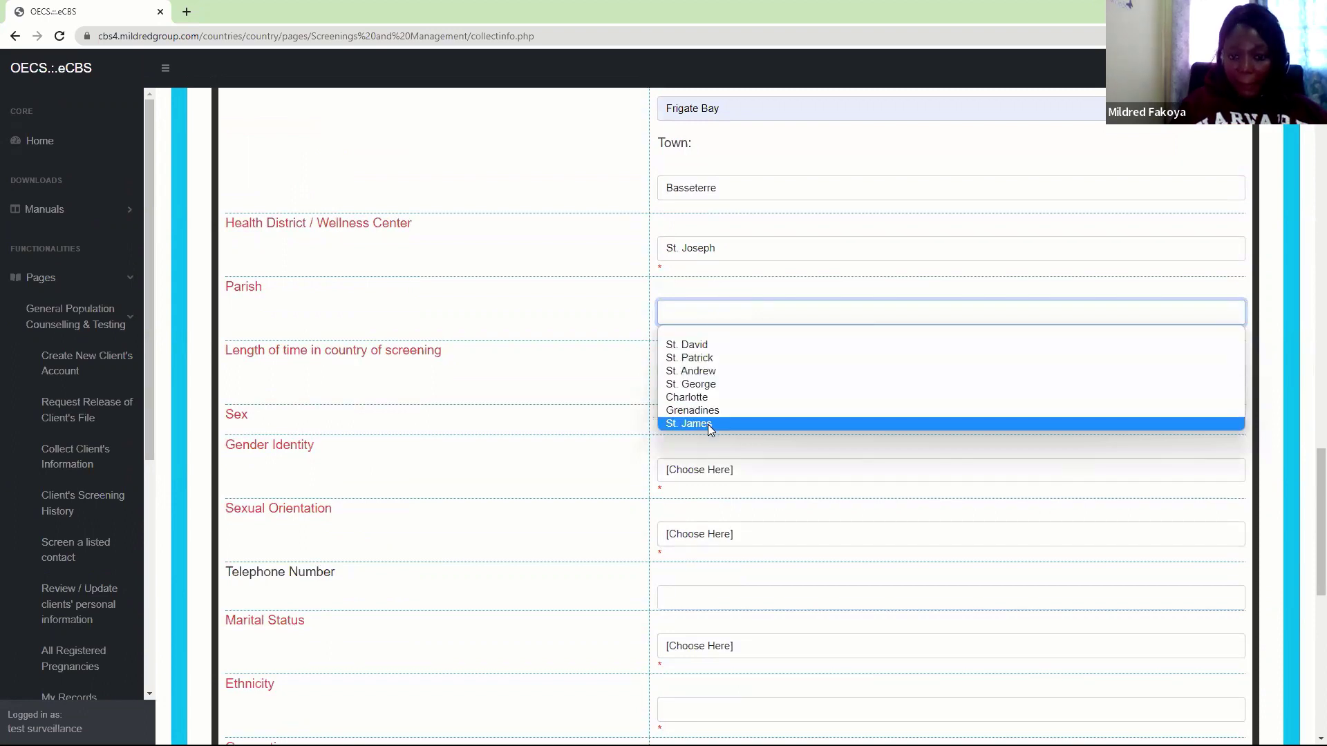
click(706, 384)
click(710, 251)
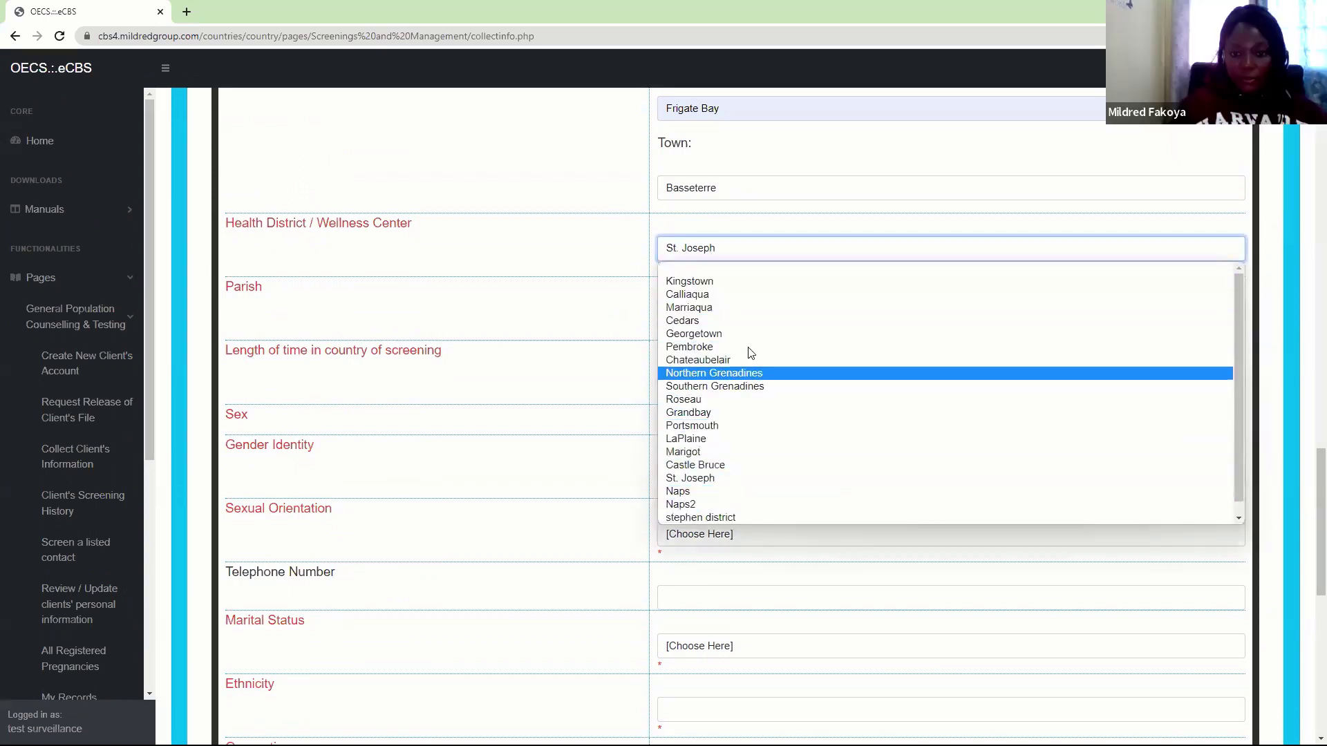
click(764, 250)
click(707, 379)
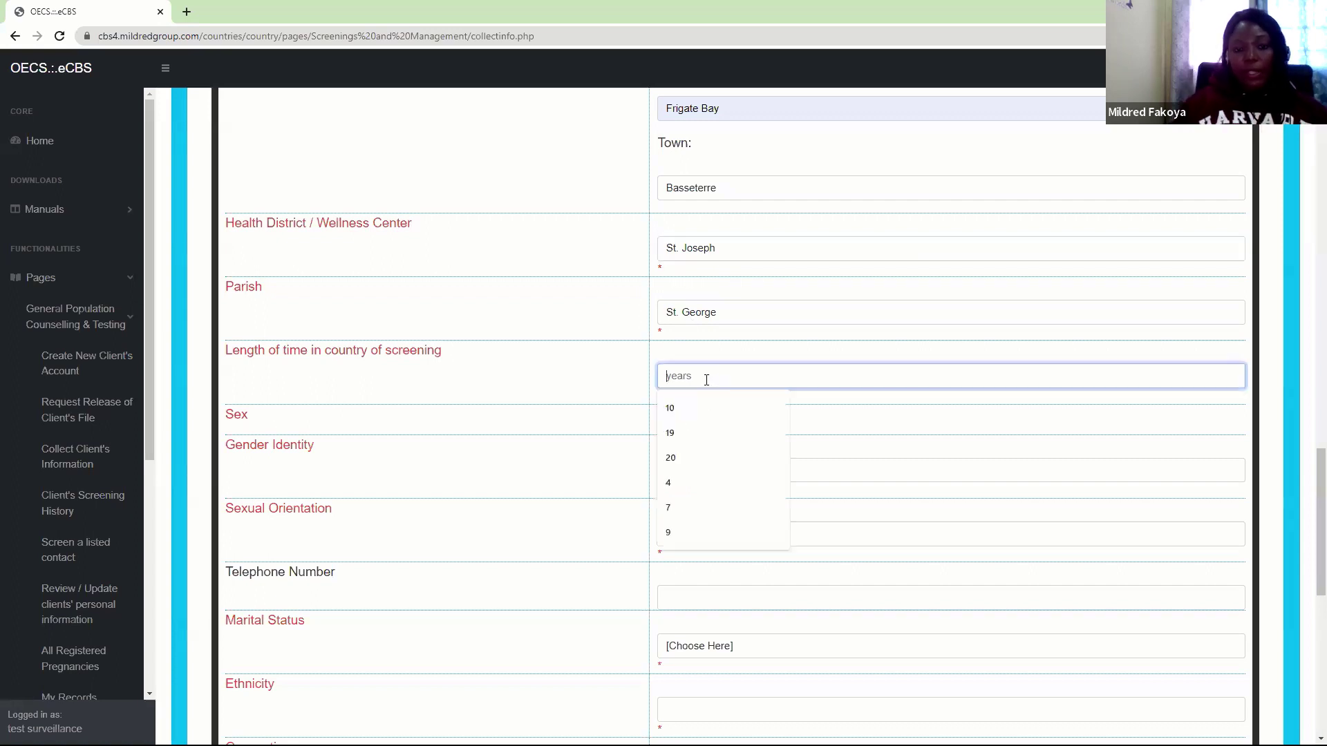
click(668, 435)
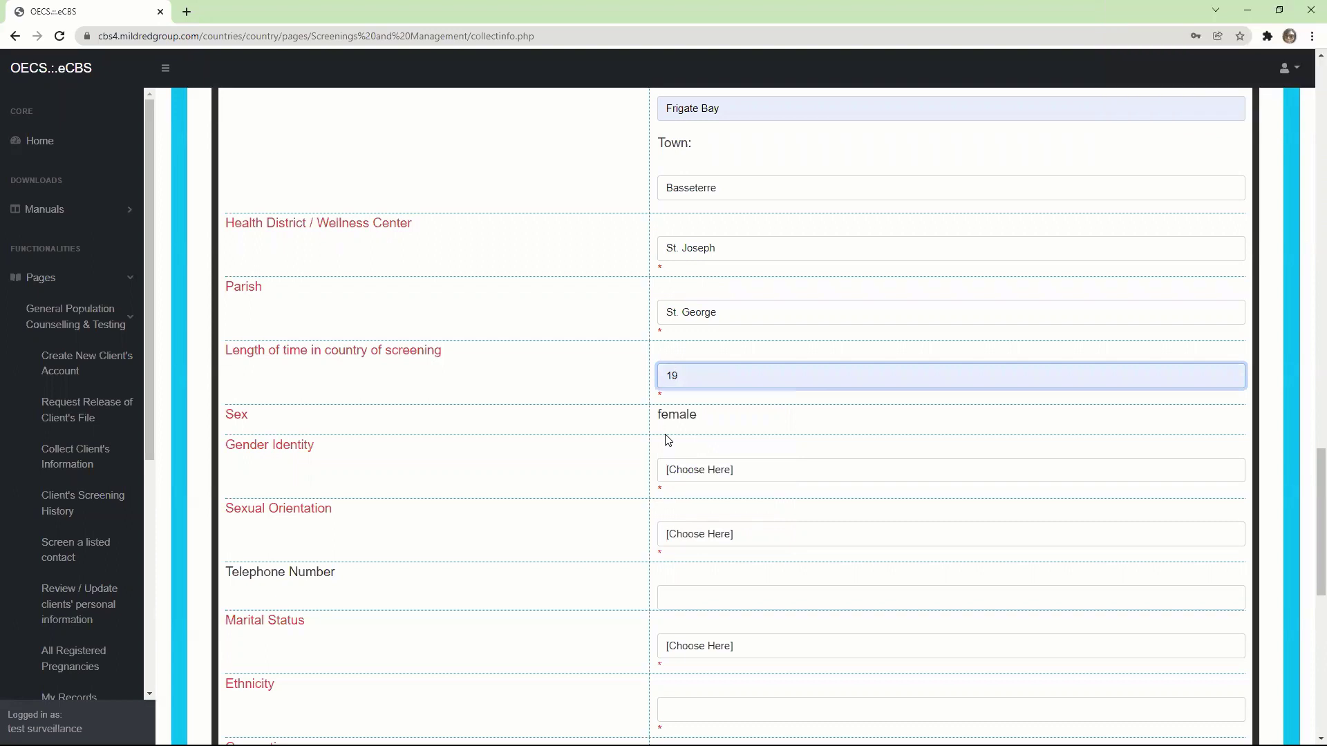
Set Gender Identity to Female and Sexual Orientation to heterosexual
click(720, 470)
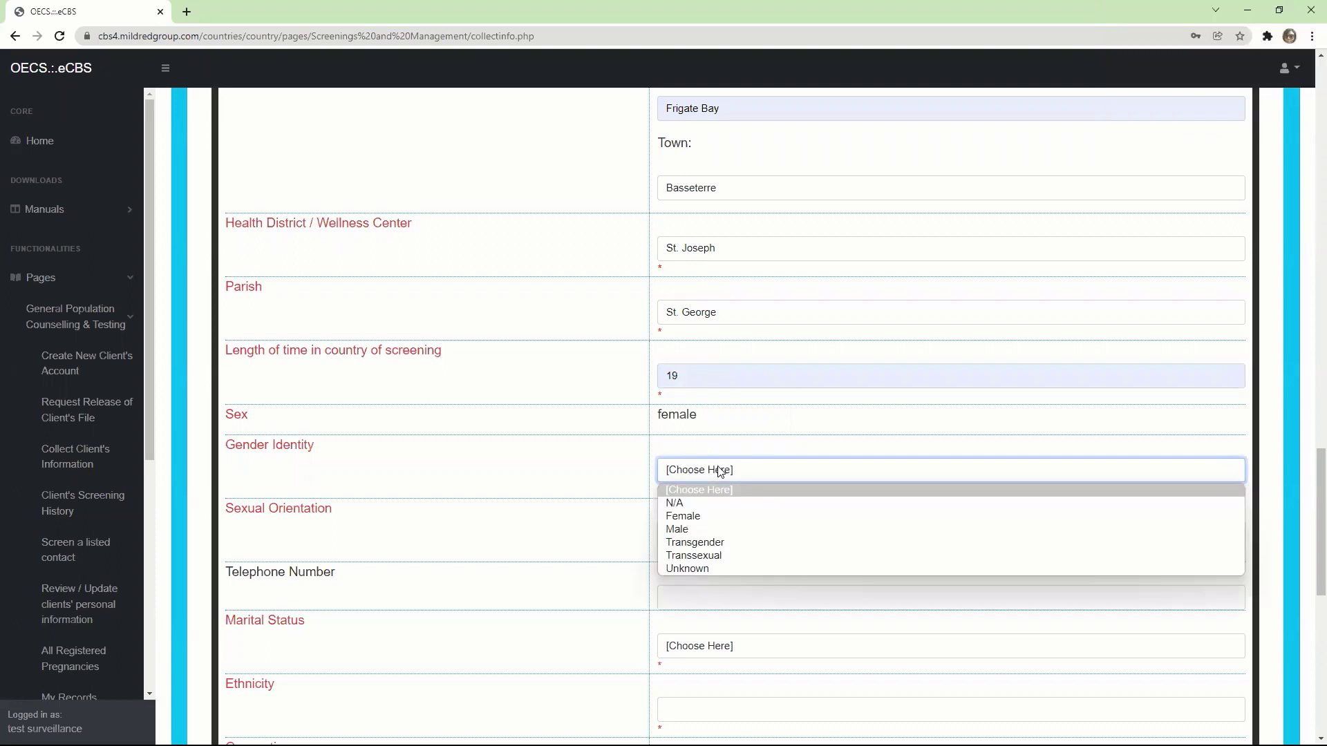
click(697, 517)
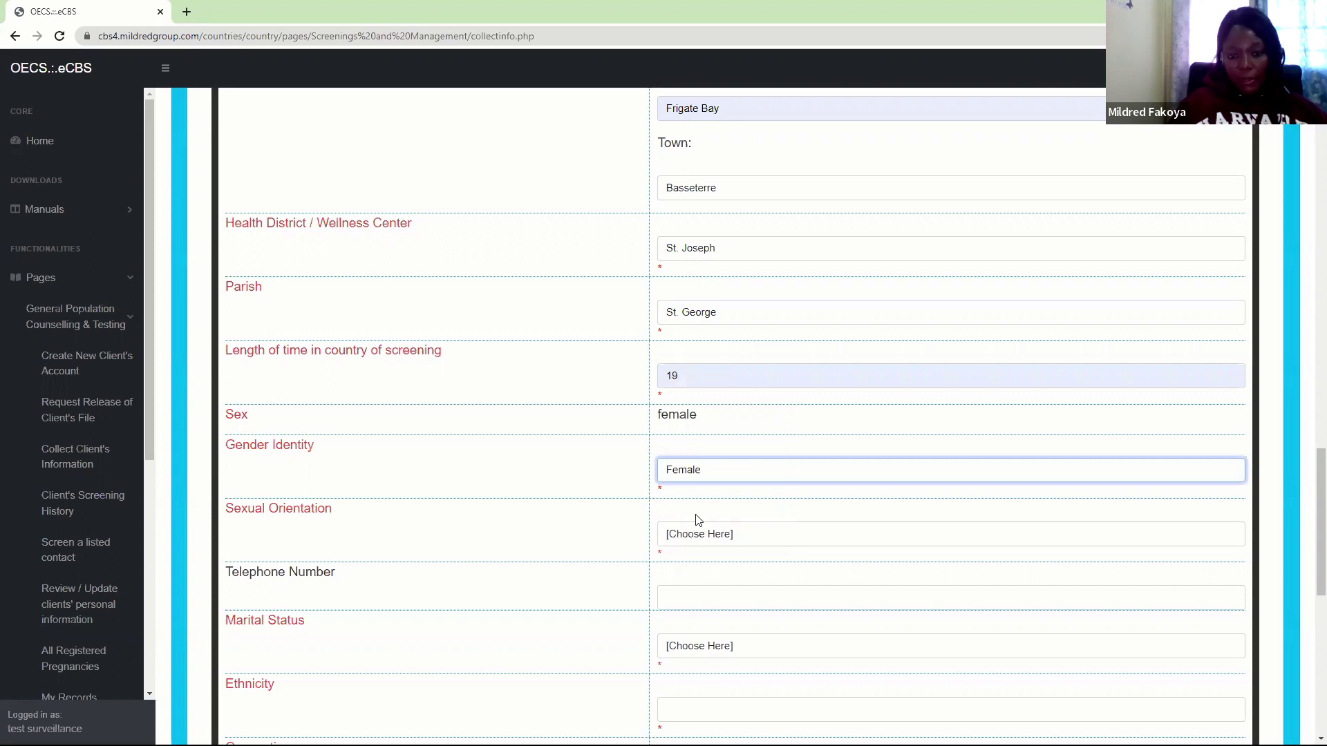
click(705, 534)
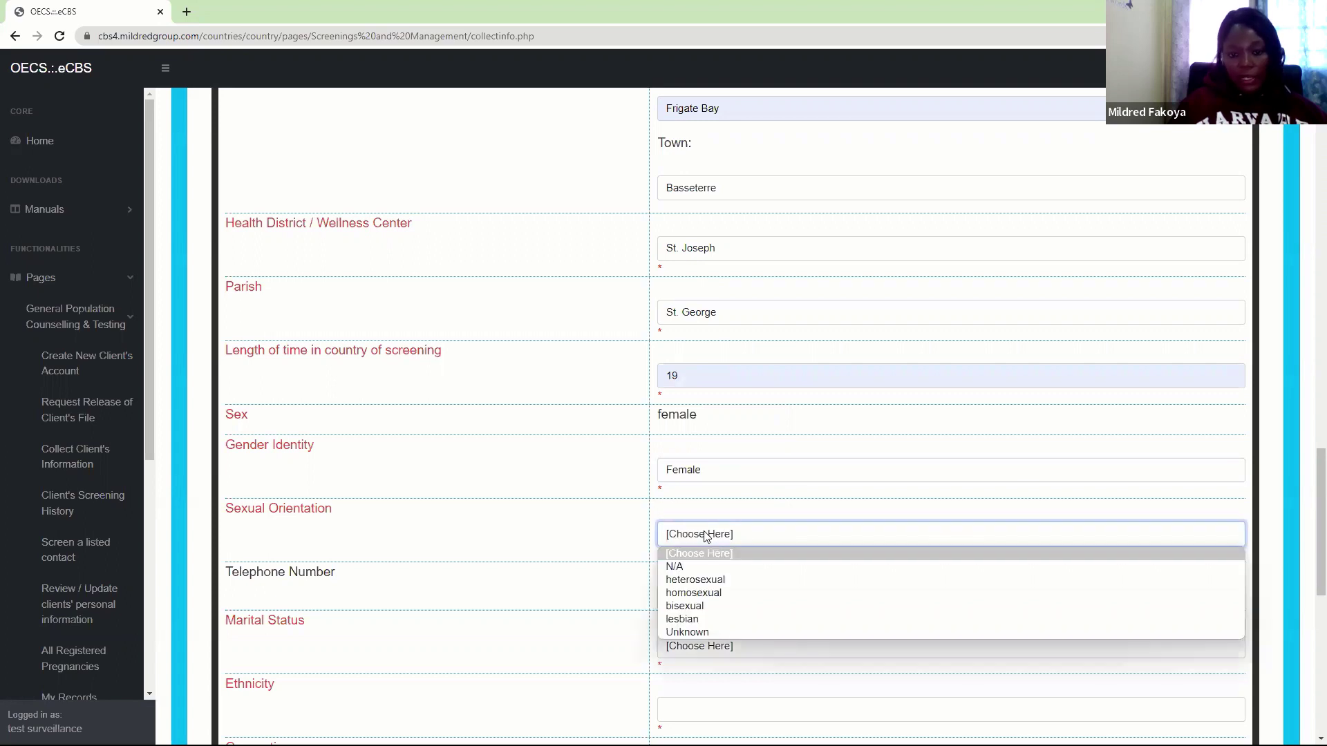
click(697, 583)
Set Marital Status to Common Law Union
scroll(1308, 524, down, 1)
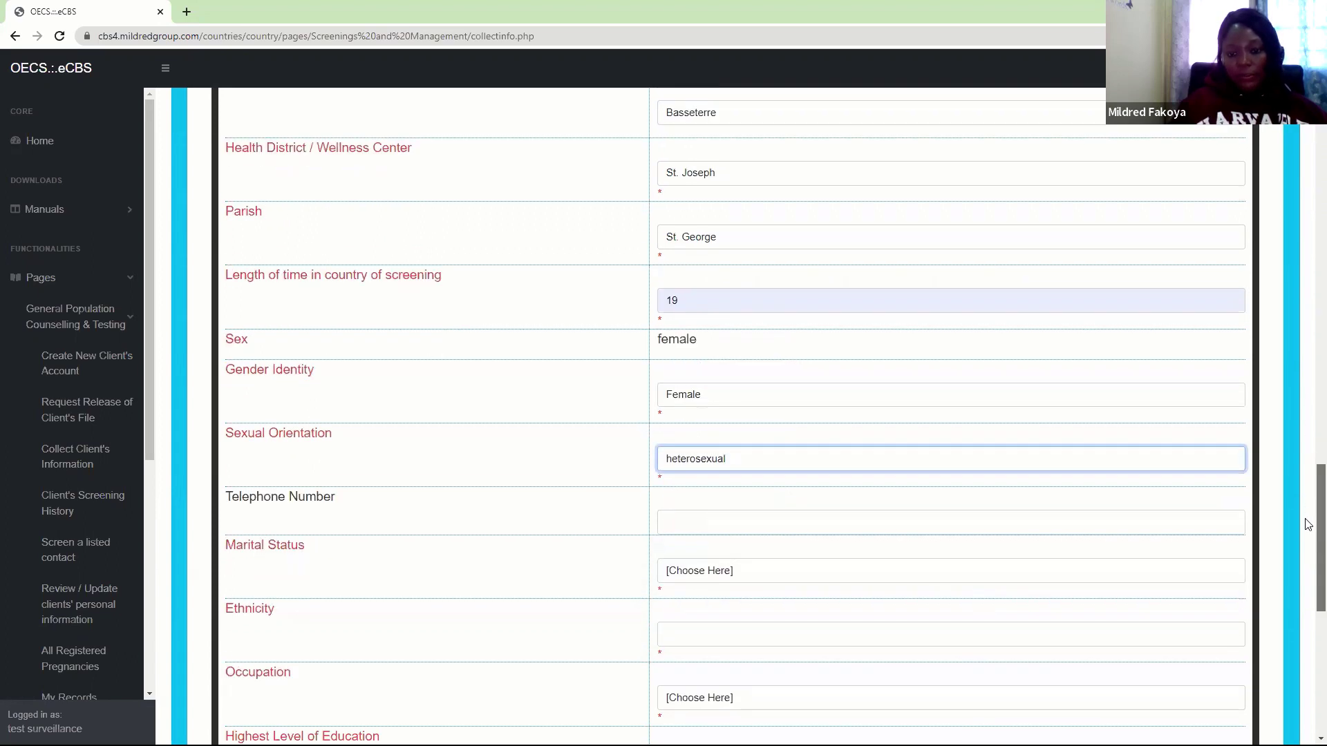
scroll(1309, 524, down, 1)
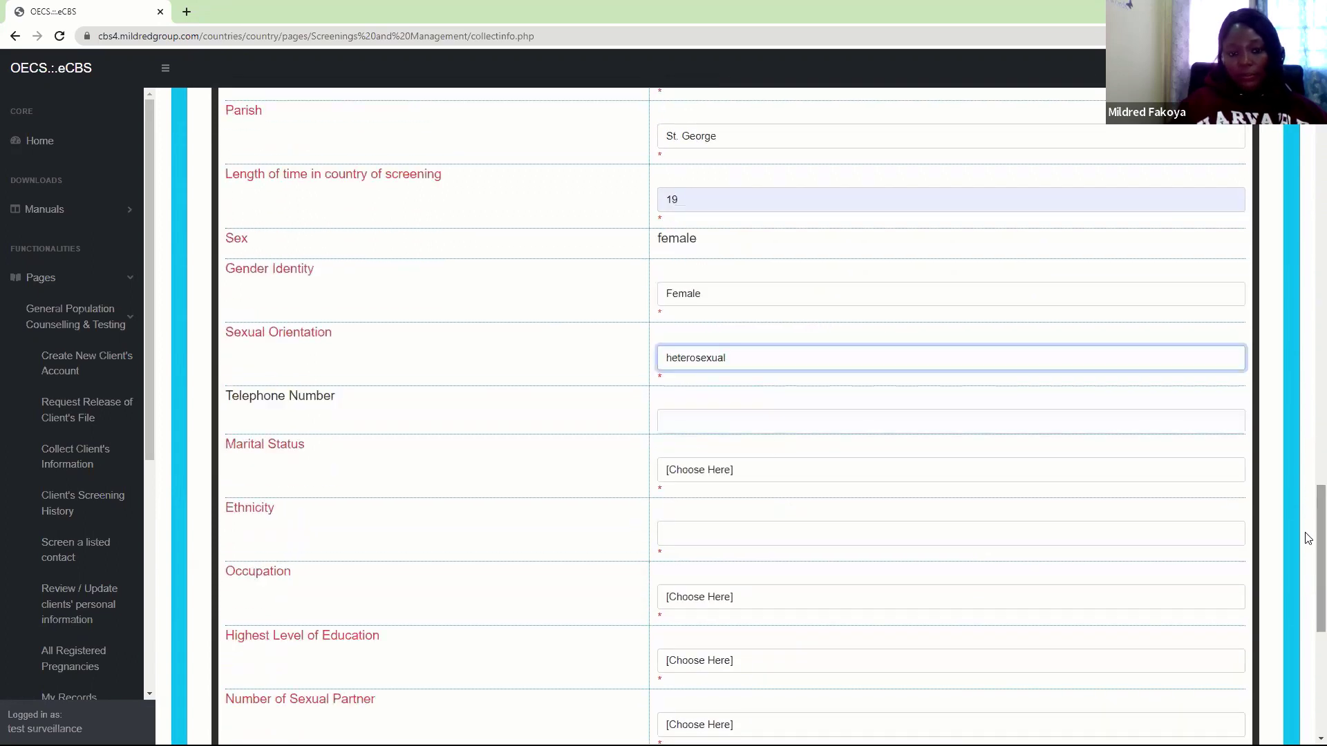
click(706, 471)
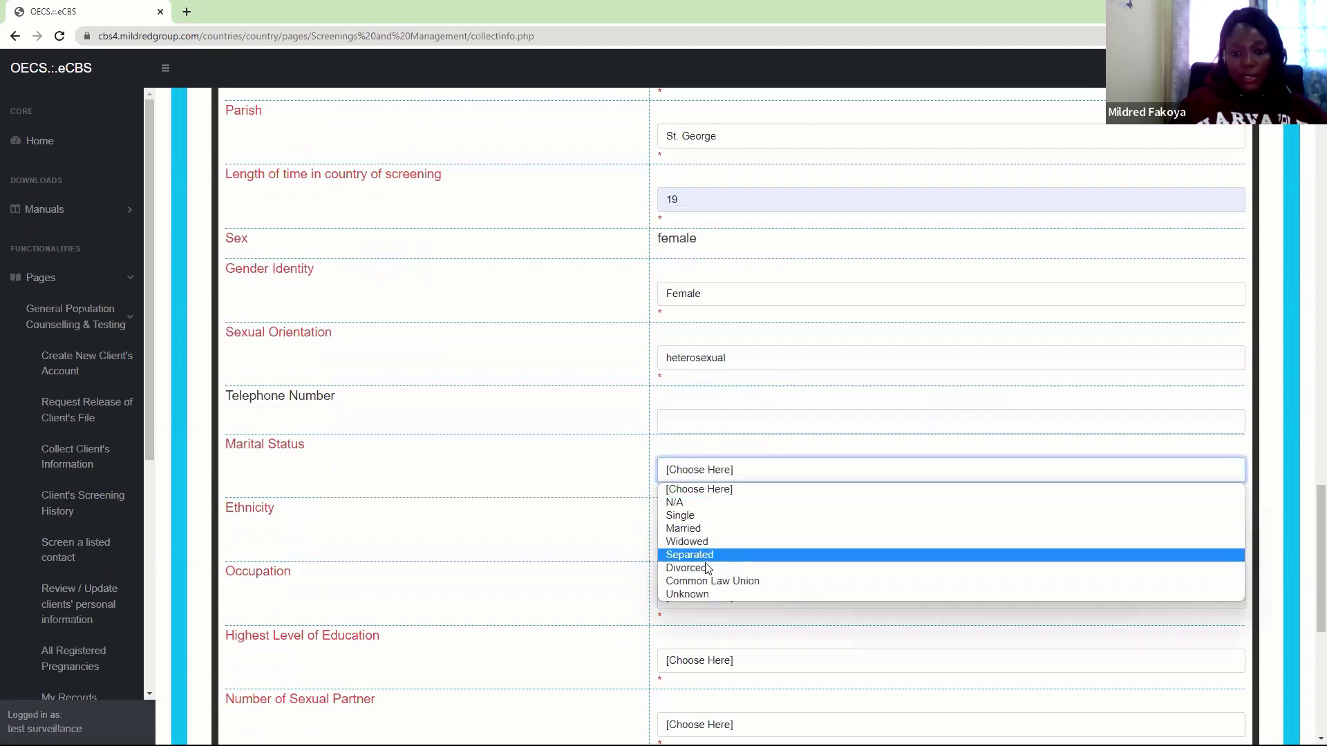
click(714, 583)
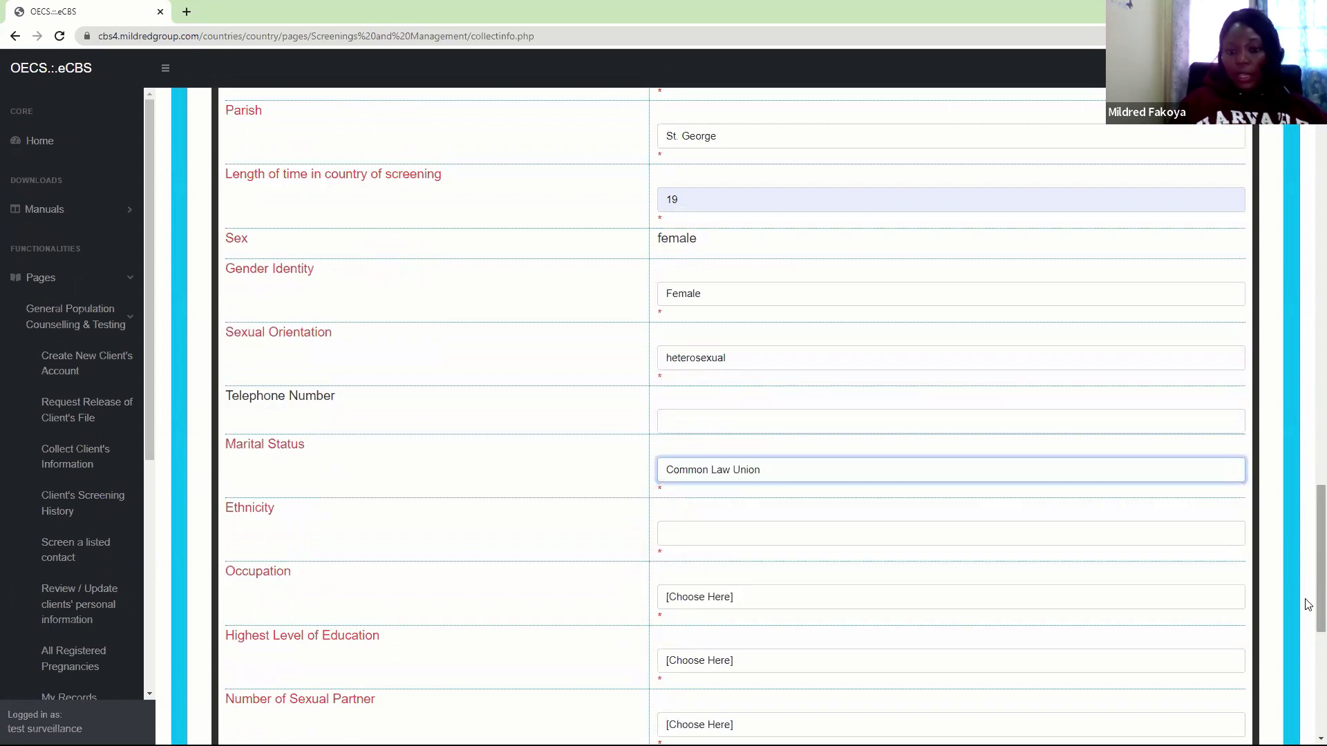
scroll(1308, 603, down, 2)
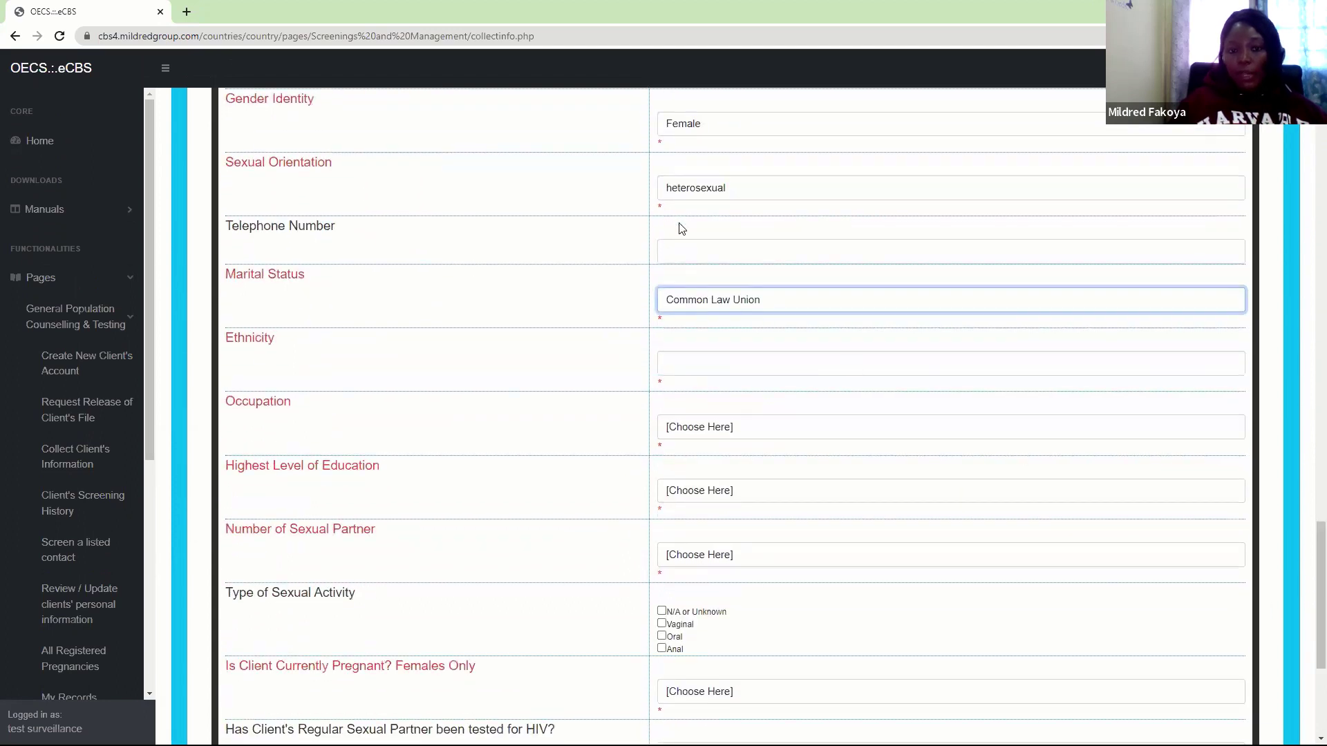
Fill the phone number from autofill and set Ethnicity Black, Occupation Employed, Education Secondary
click(680, 248)
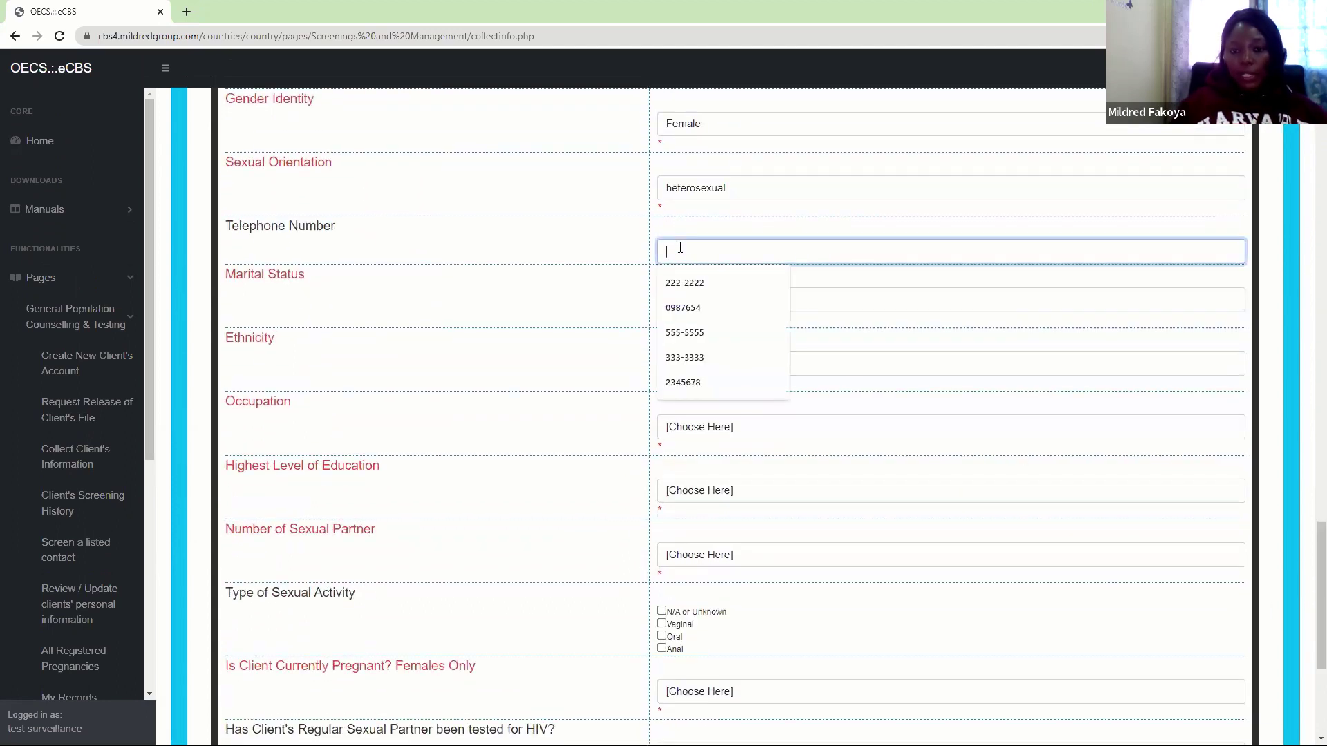
click(684, 283)
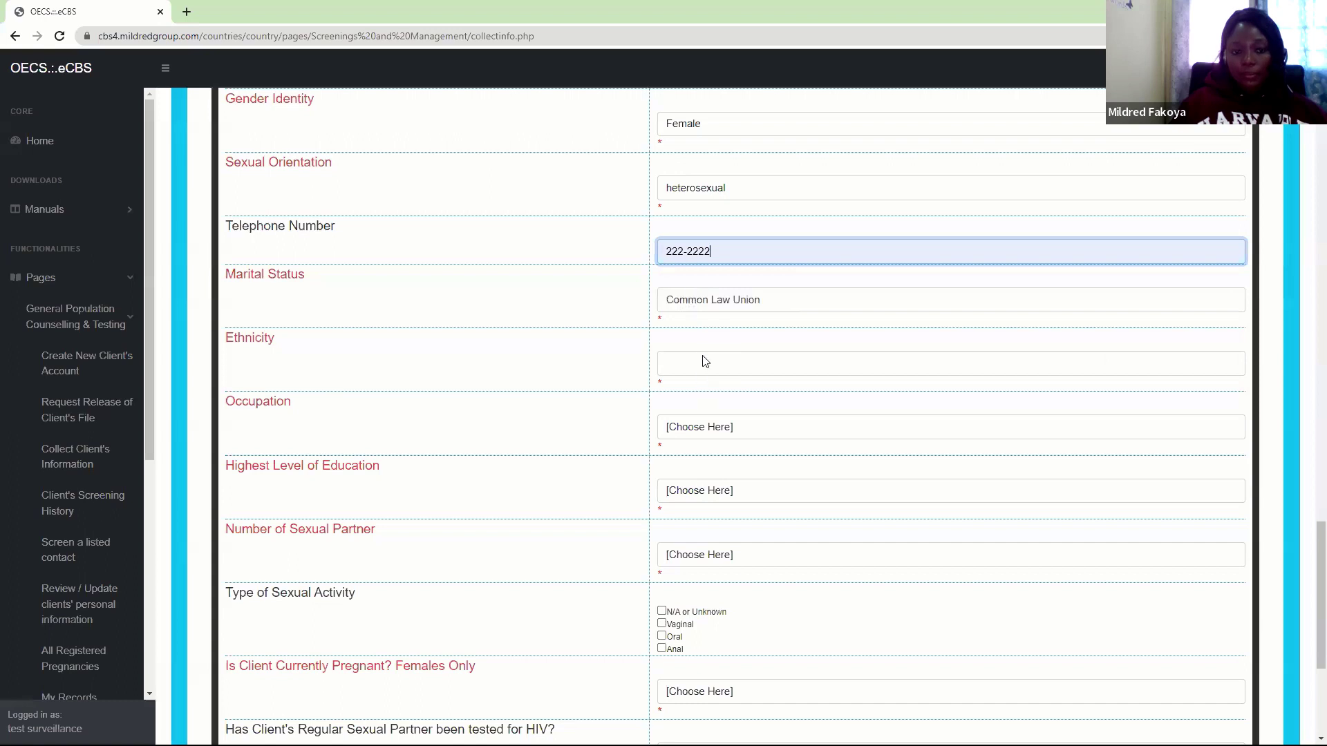
click(703, 368)
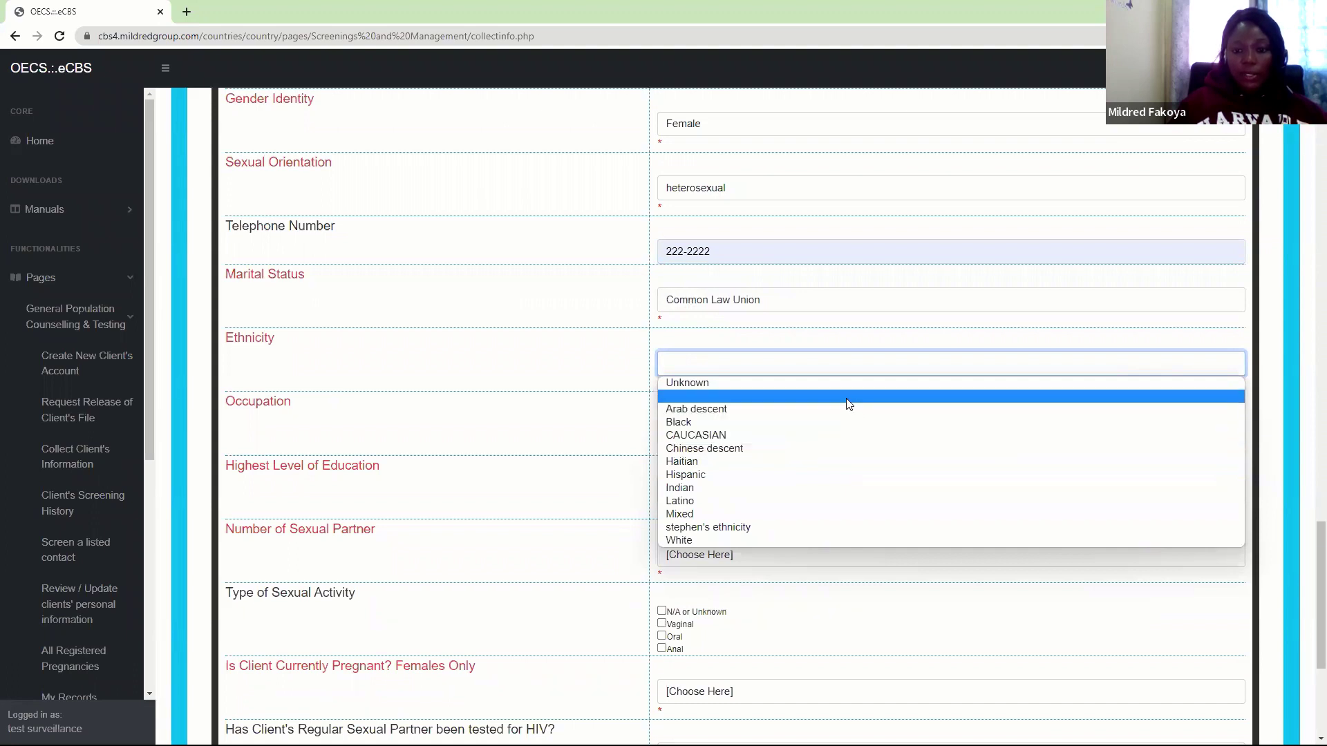
click(692, 423)
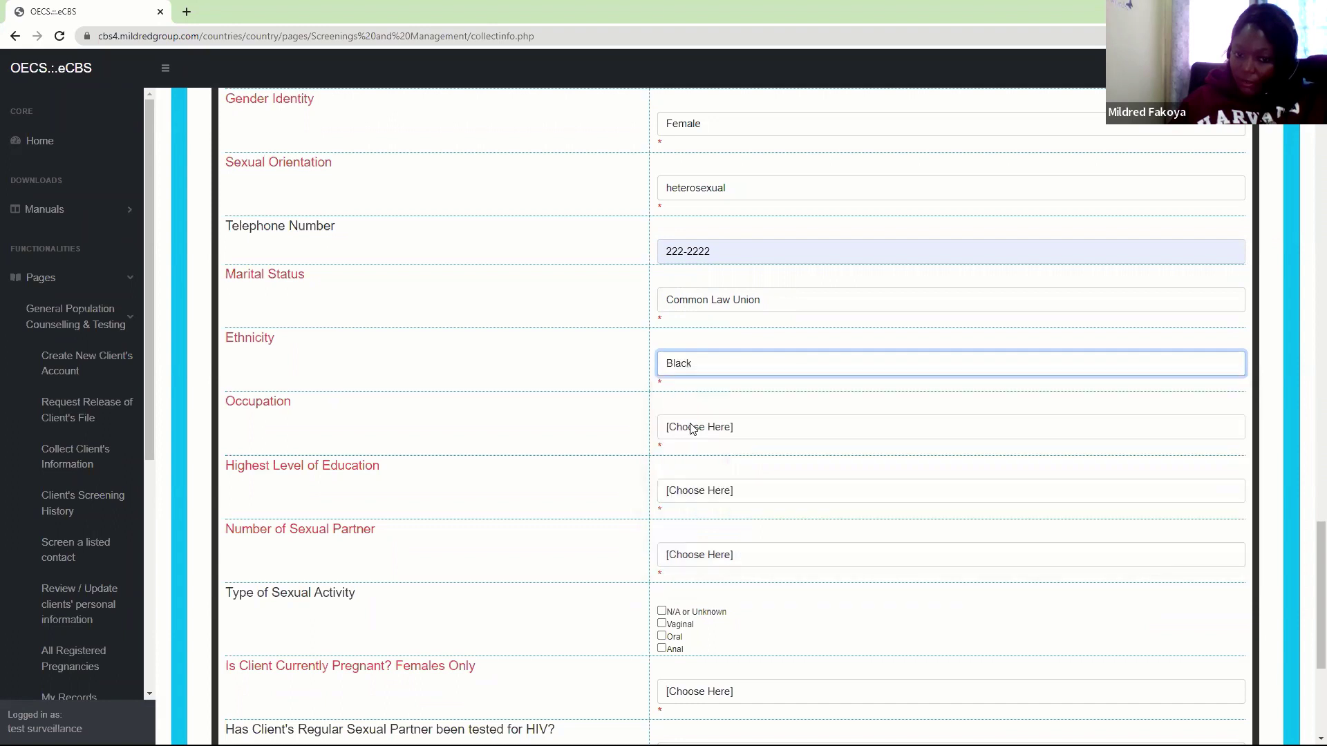
click(692, 429)
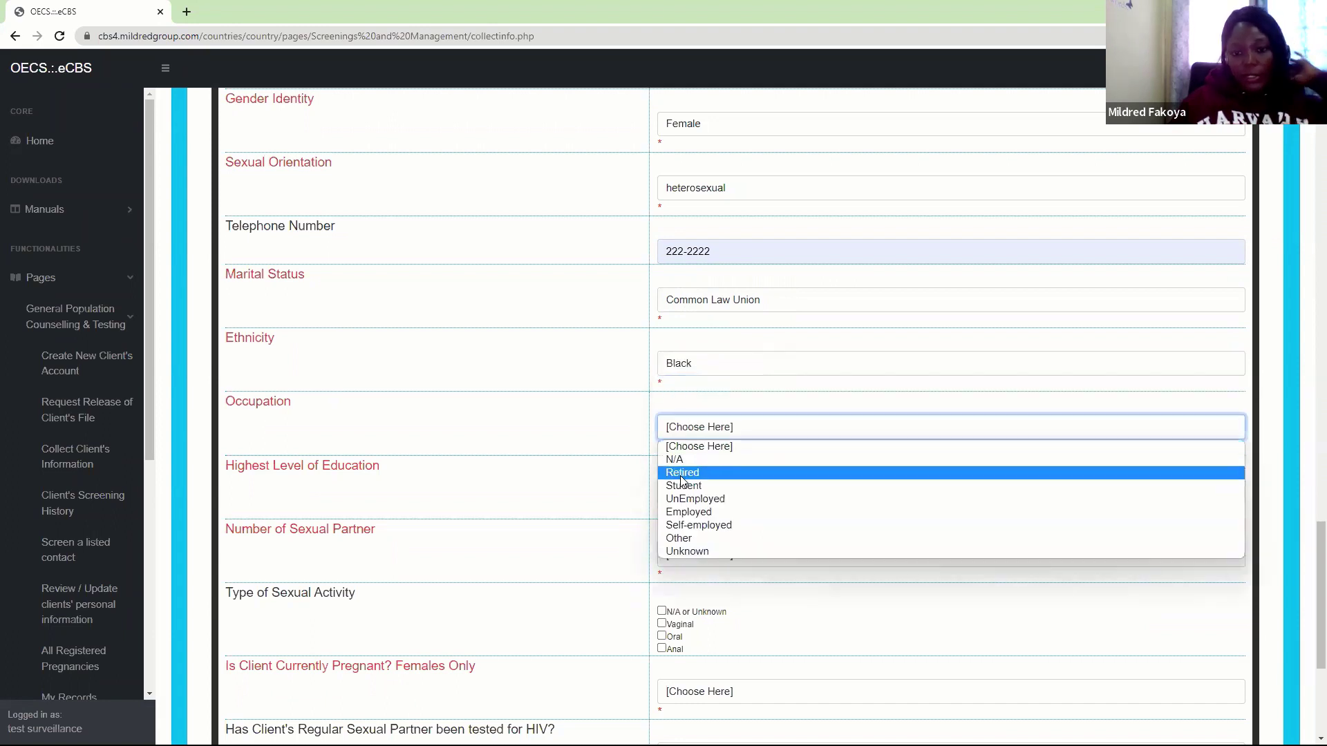
click(695, 514)
click(698, 492)
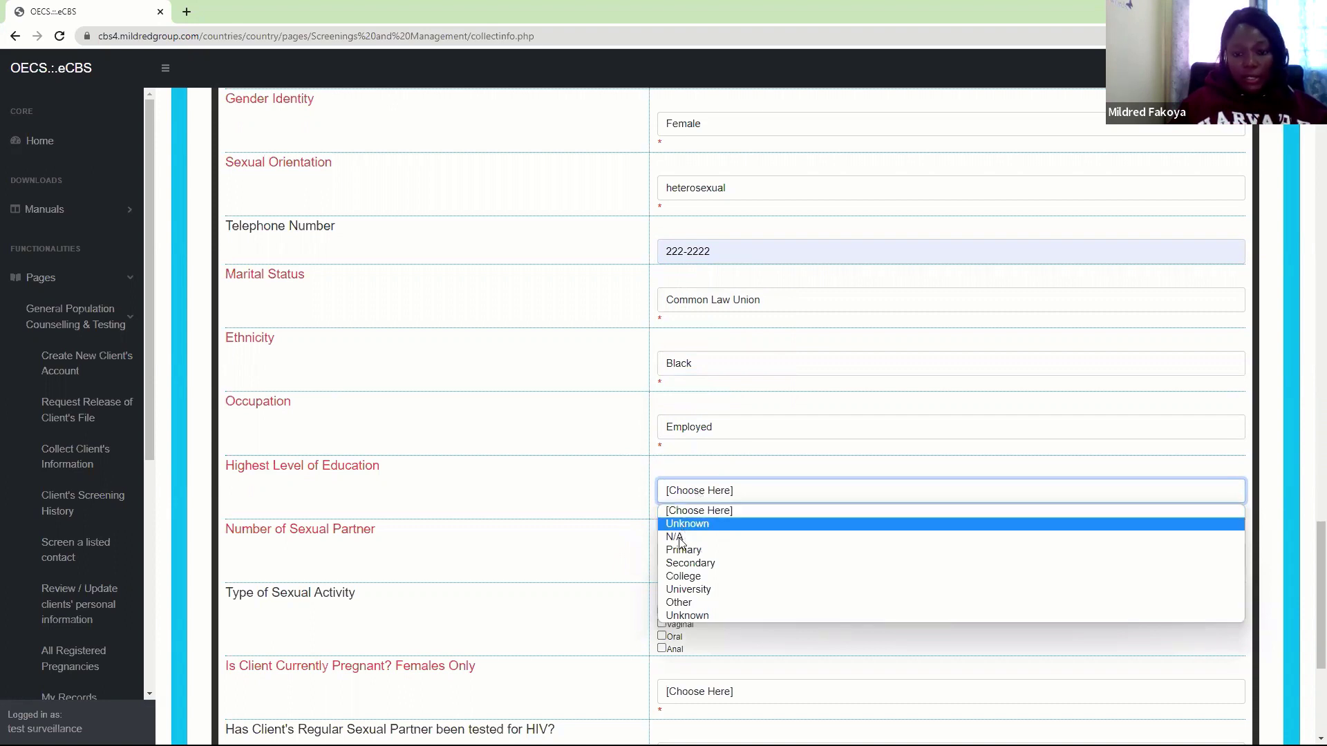
click(683, 563)
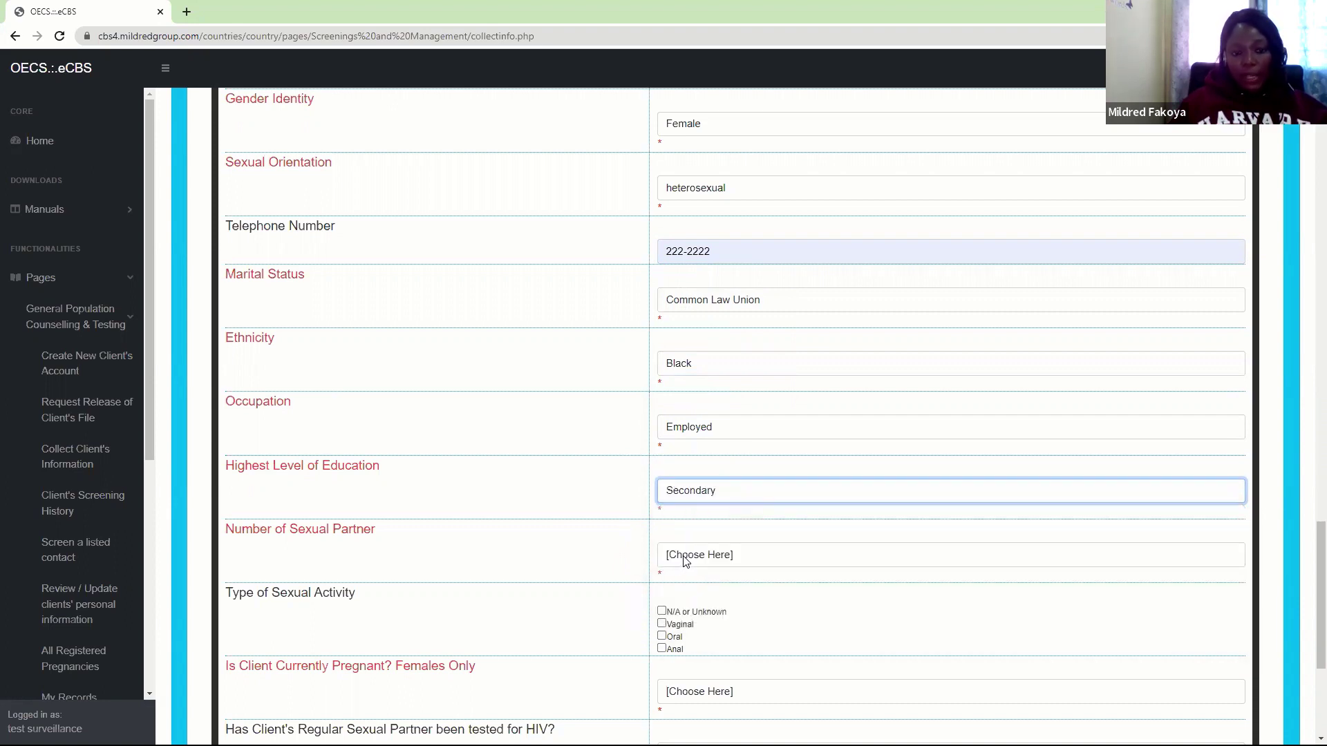
Set Number of Sexual Partners to 2-4 and tick Vaginal and Oral sexual activity
click(684, 561)
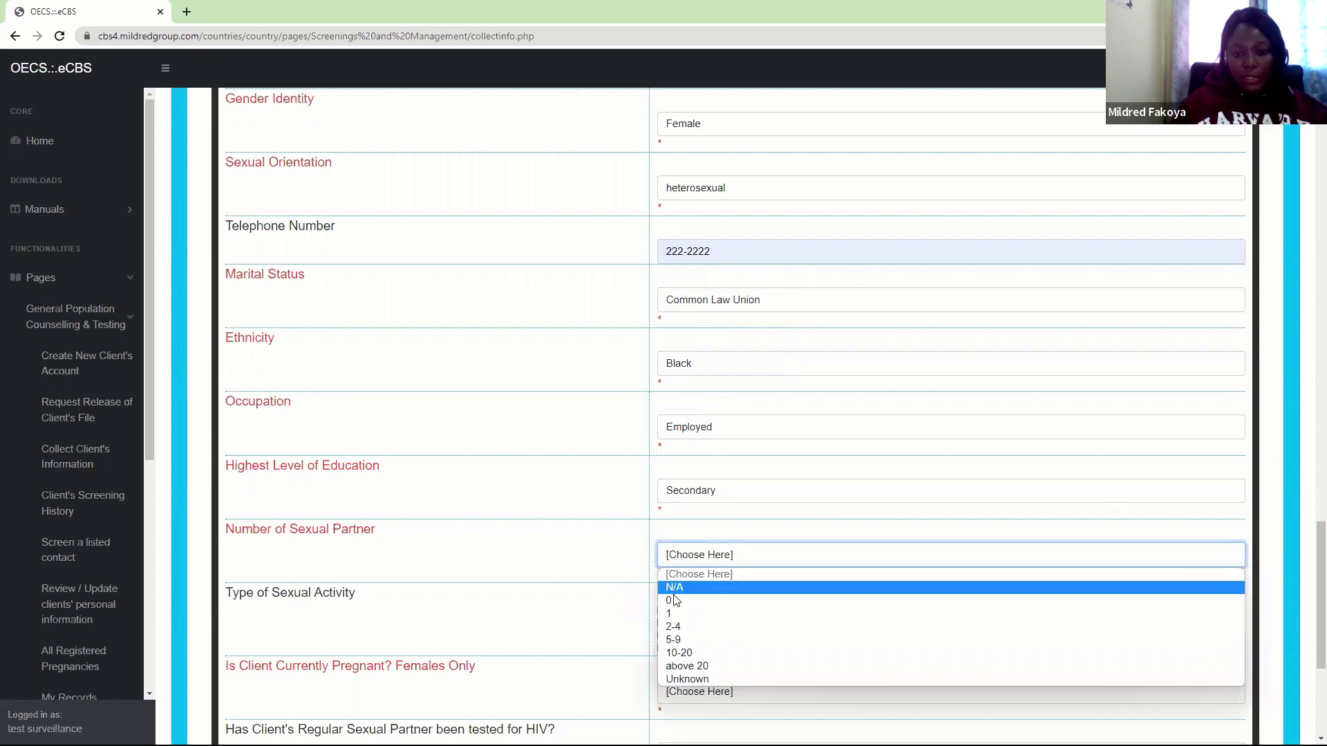
click(675, 625)
scroll(1306, 594, down, 3)
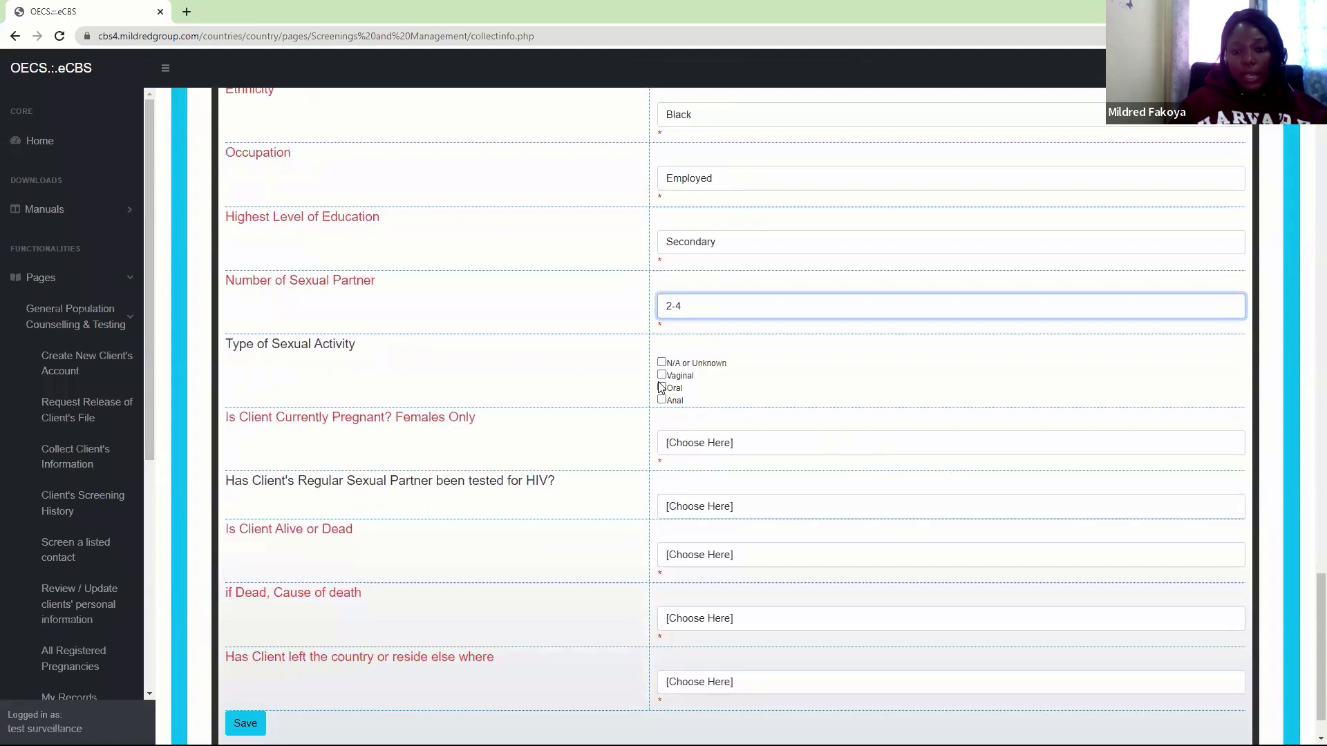
click(664, 383)
click(662, 377)
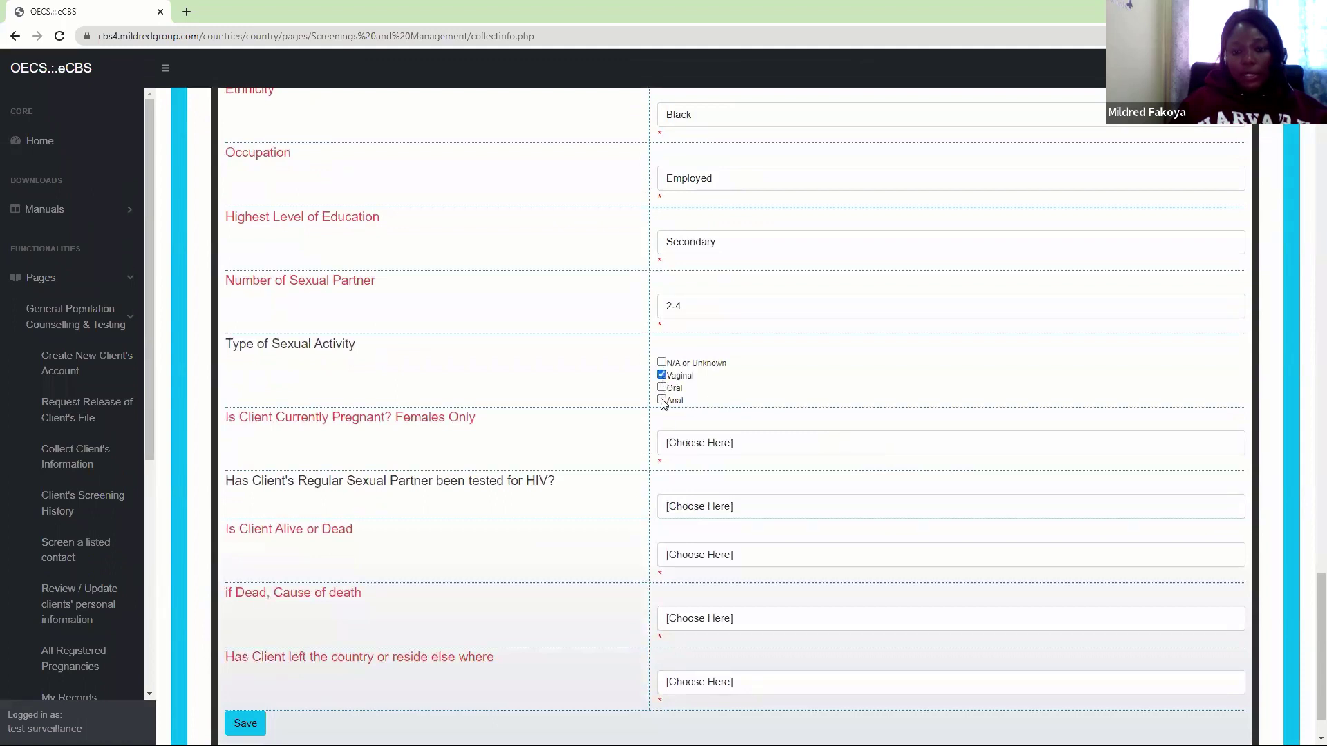
click(662, 388)
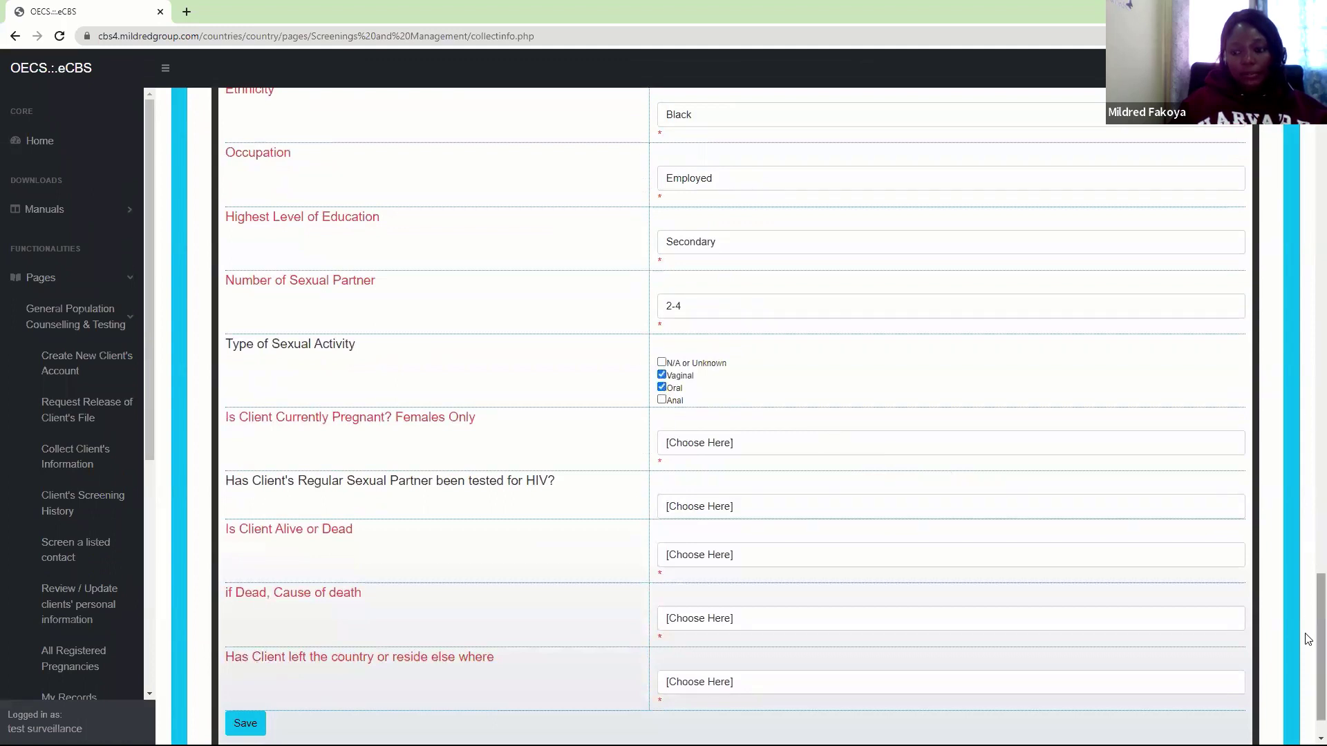
Record the client as pregnant and the partner as not HIV-tested
scroll(1308, 663, down, 1)
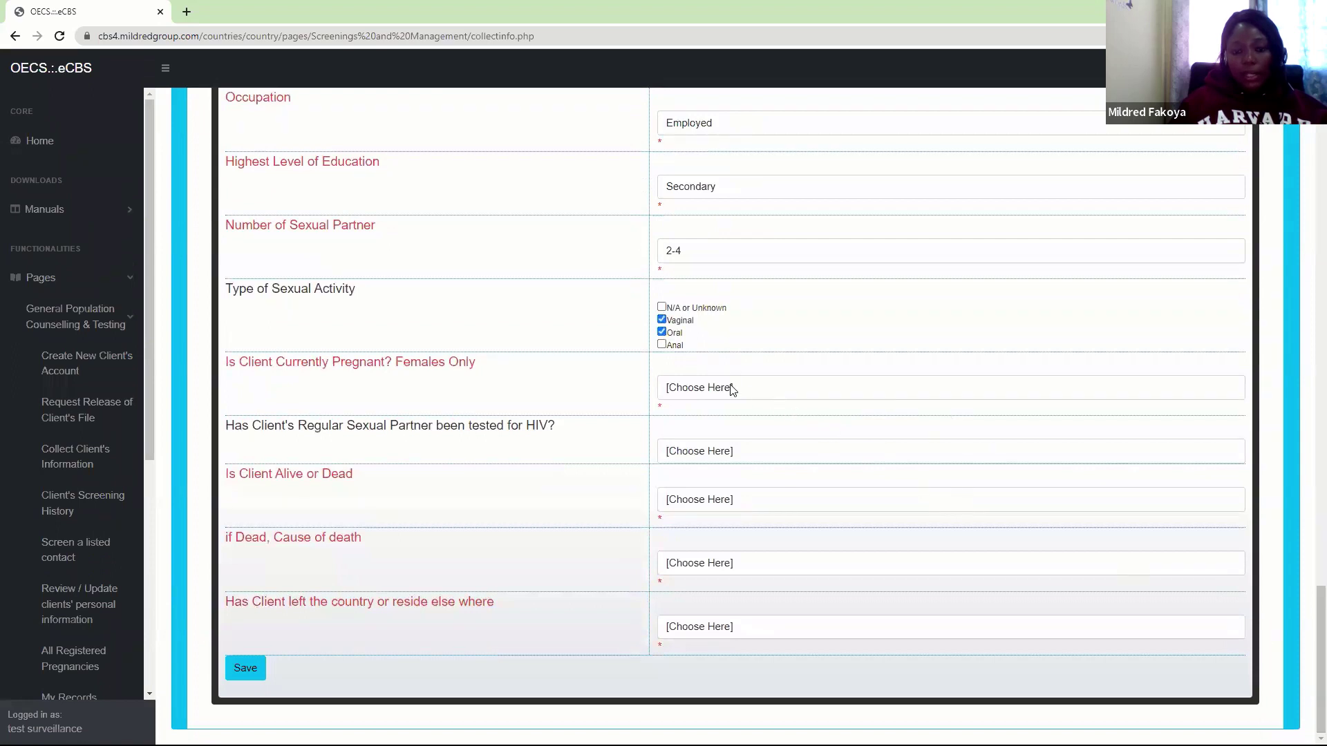
click(731, 387)
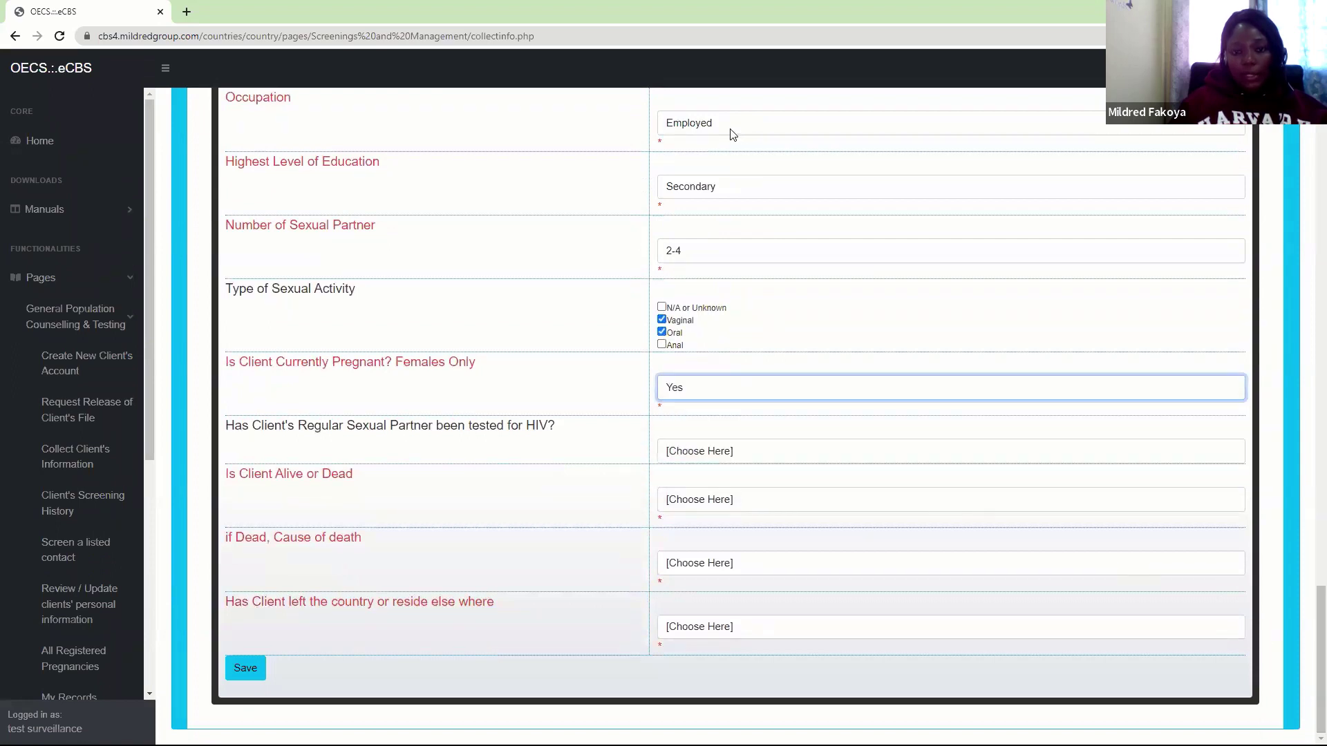
click(704, 434)
click(691, 454)
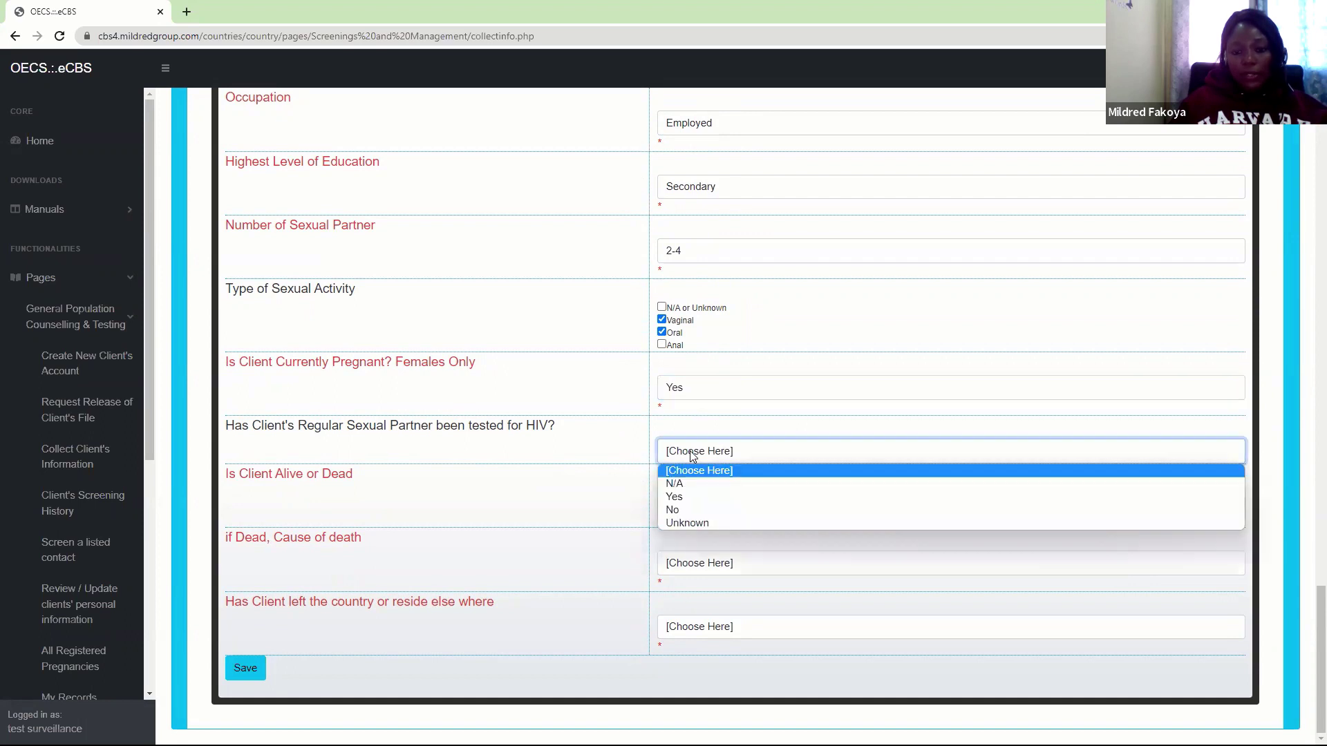
click(680, 511)
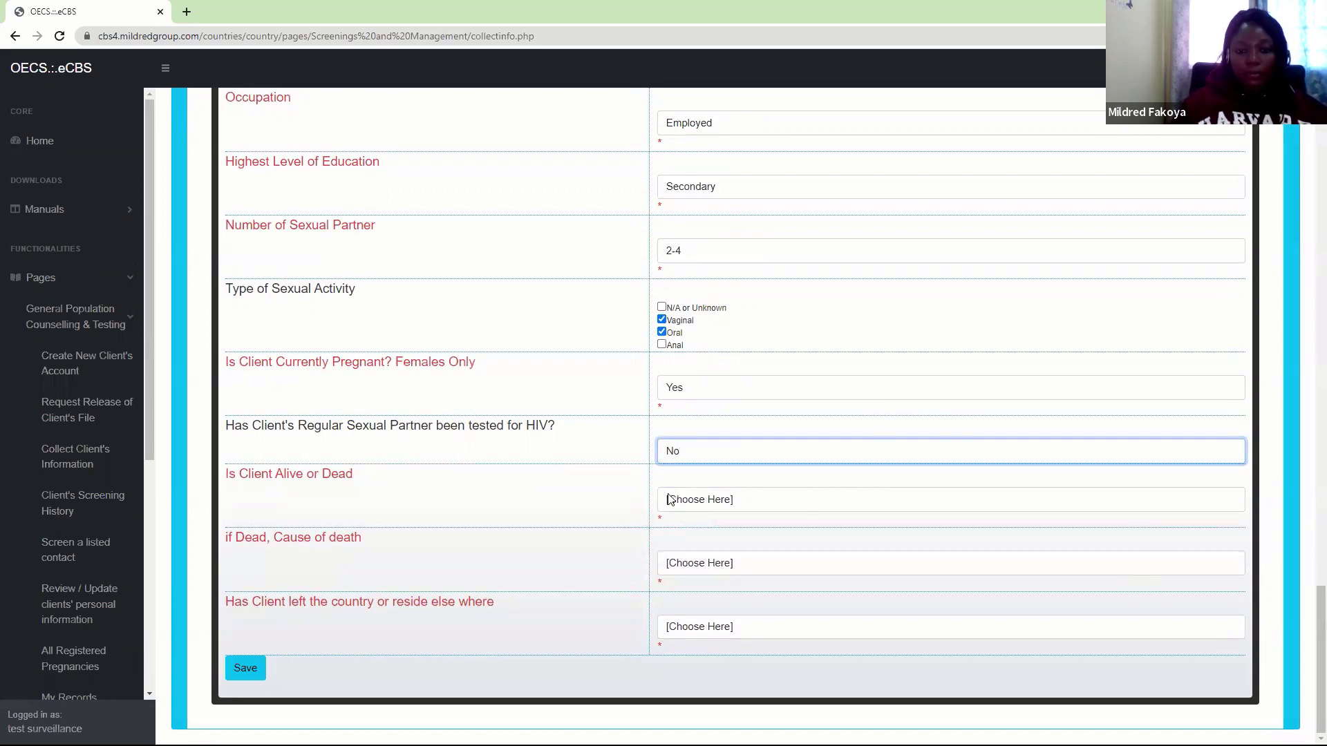
Set Alive or Dead to Alive, cause of death N/A, and left country Yes
click(669, 499)
click(681, 546)
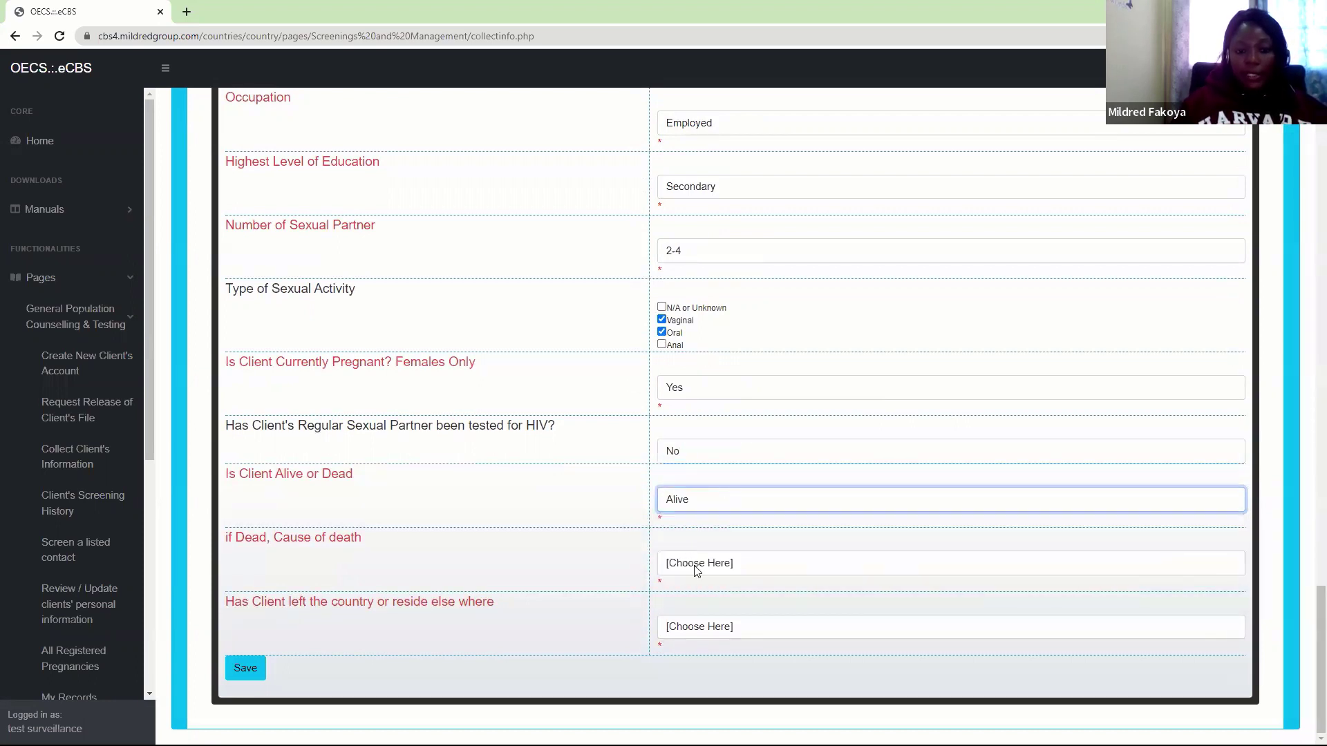
click(696, 571)
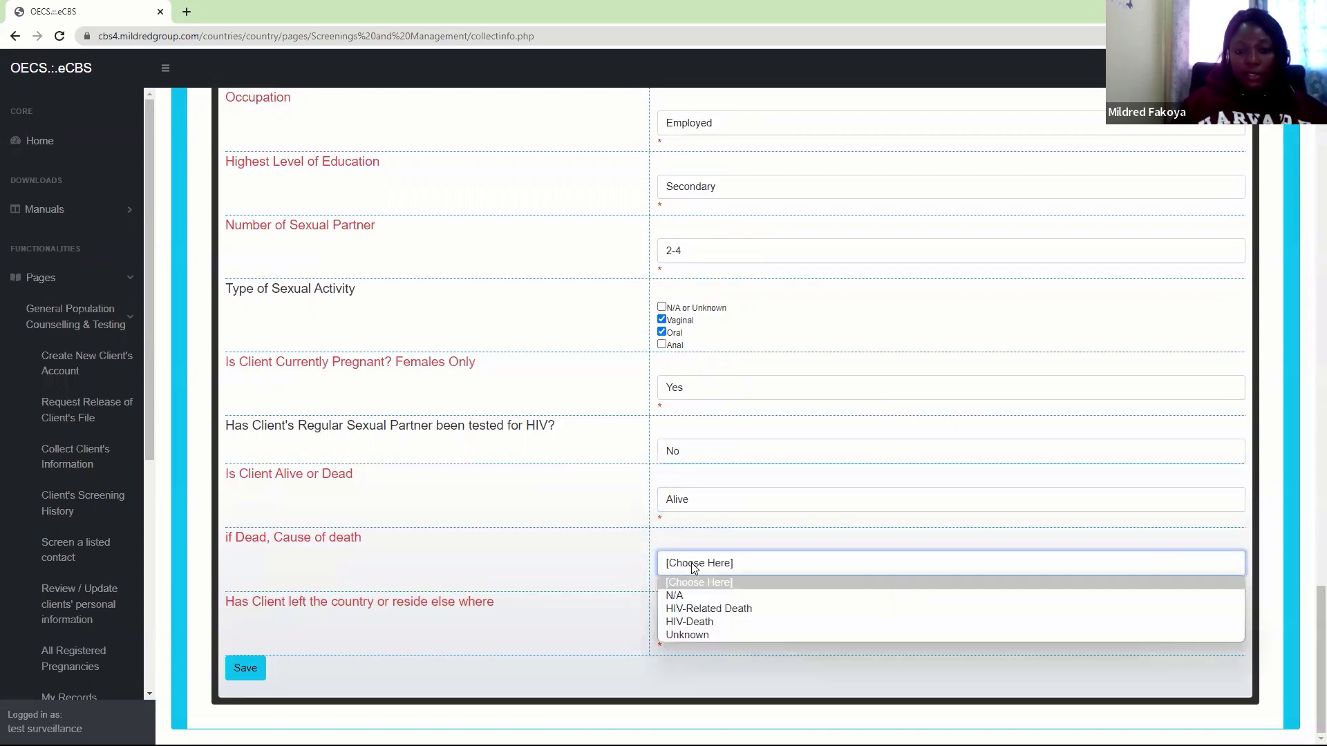
click(676, 598)
click(679, 625)
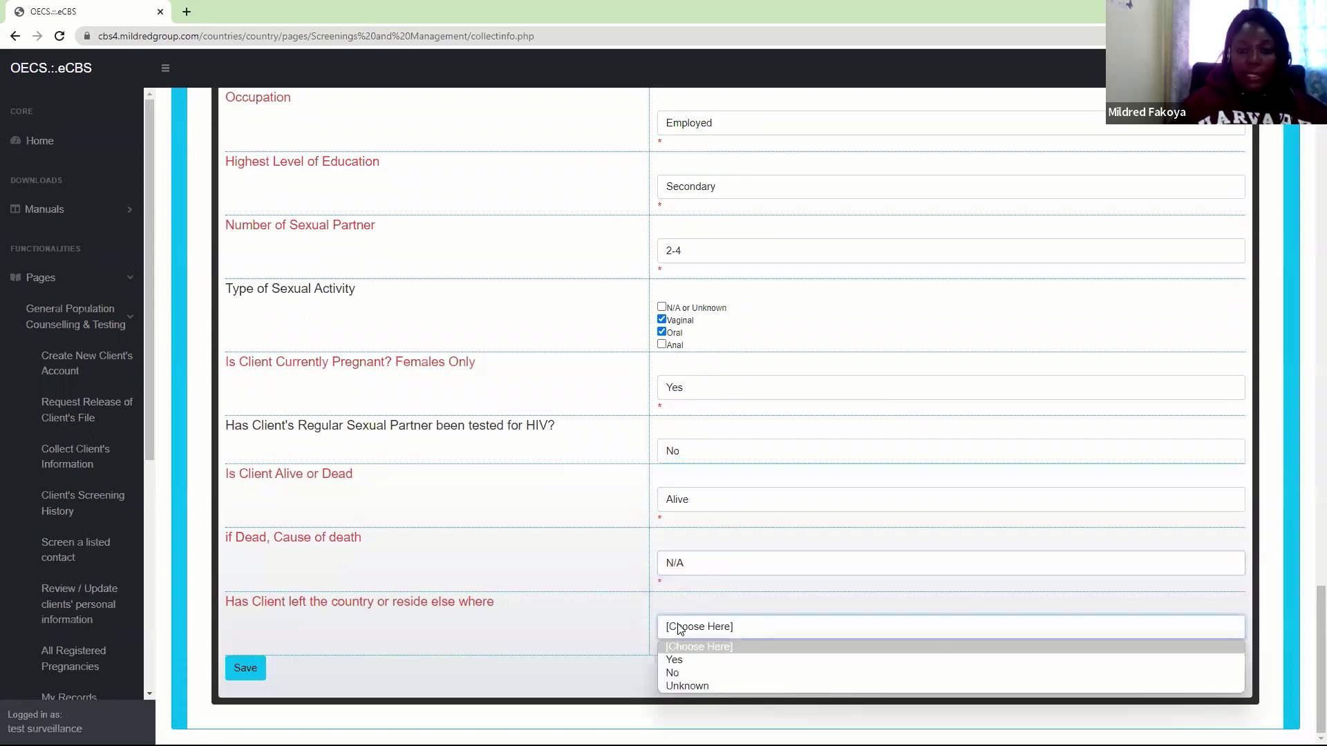
click(676, 659)
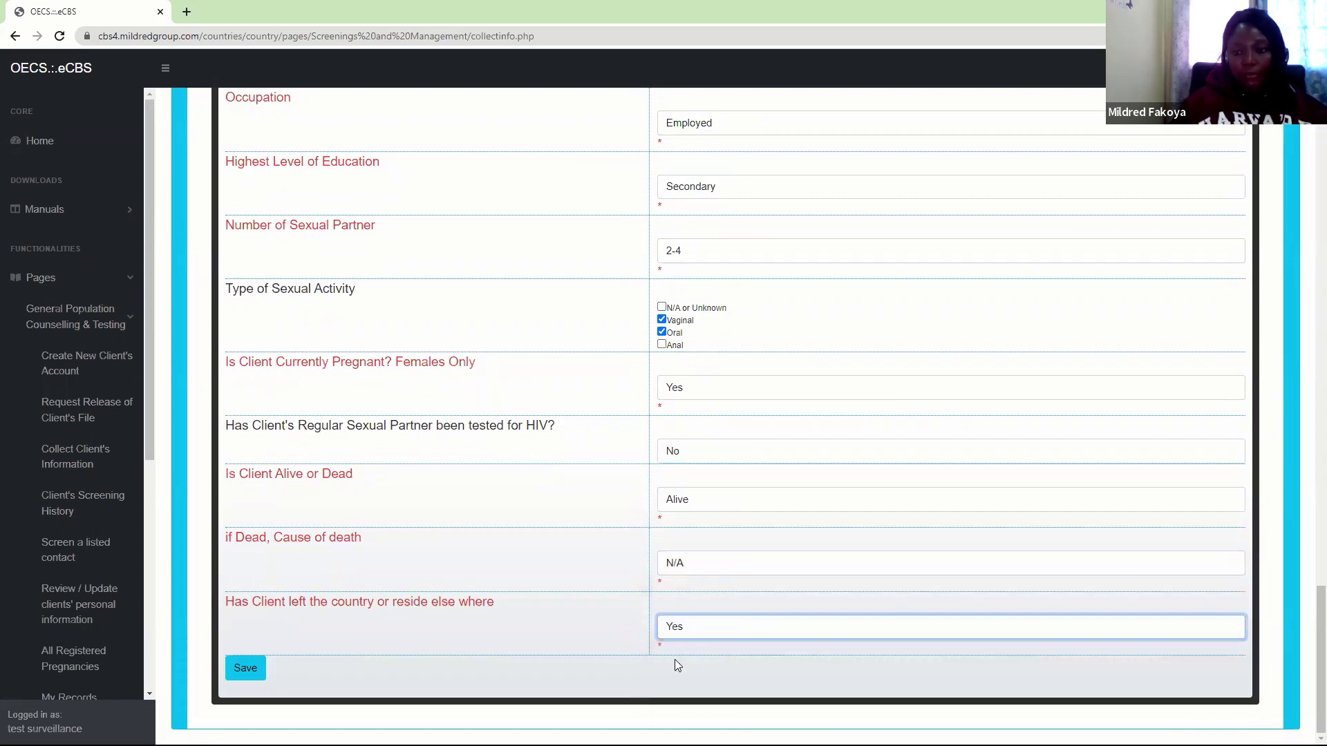
Save the completed General Screenings form, confirming the save and the Updated alert
click(242, 669)
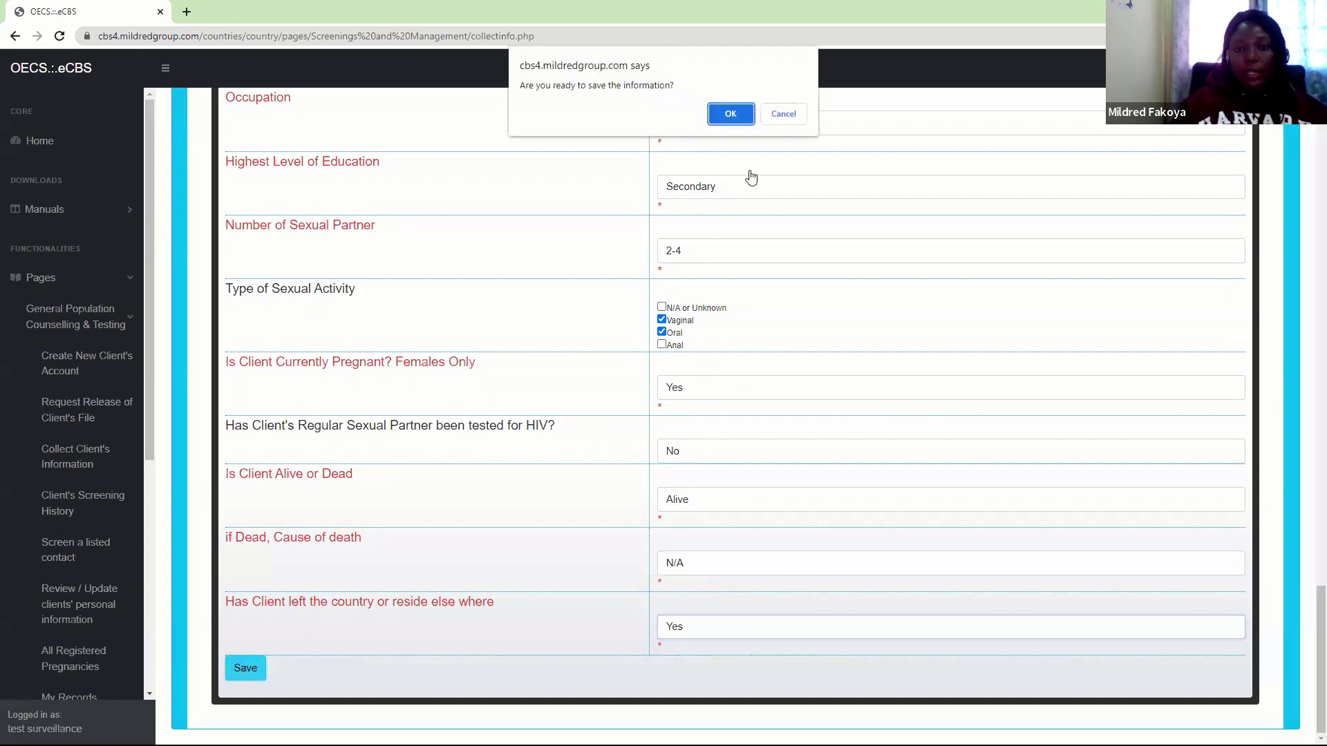
click(730, 113)
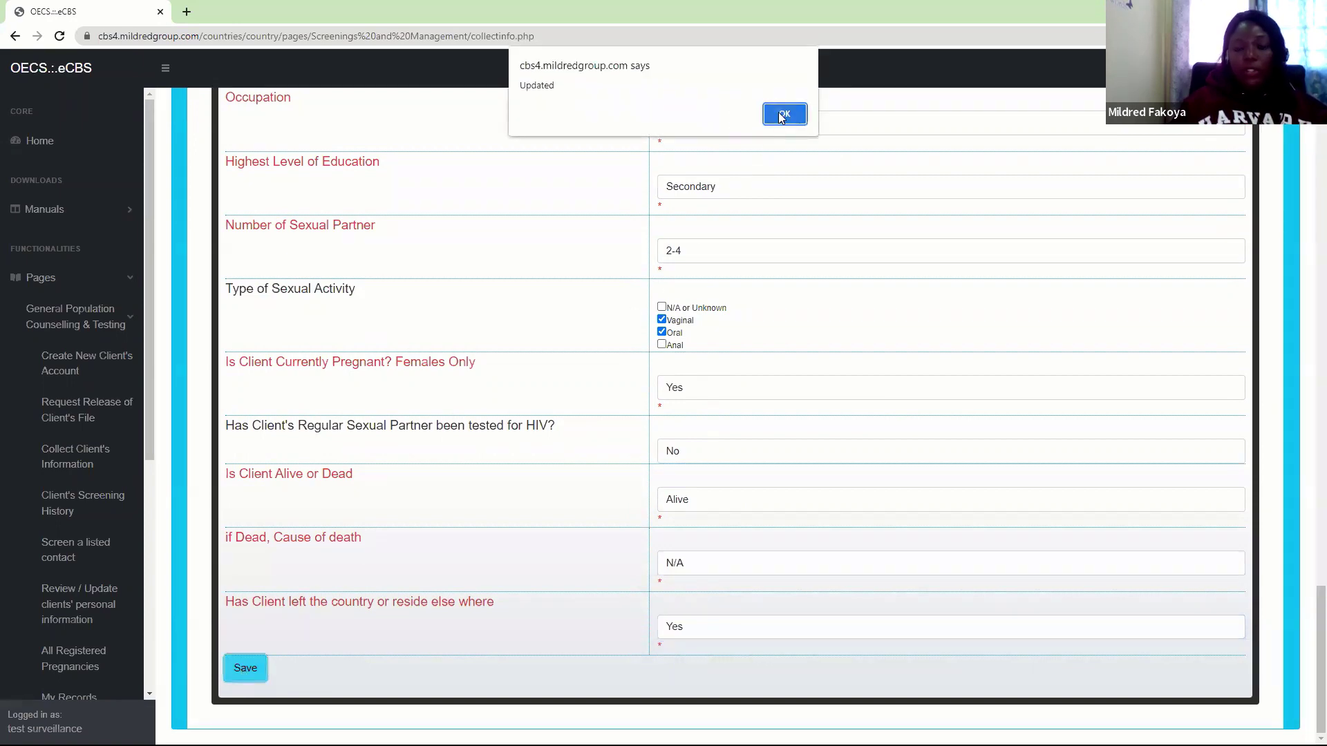
click(781, 114)
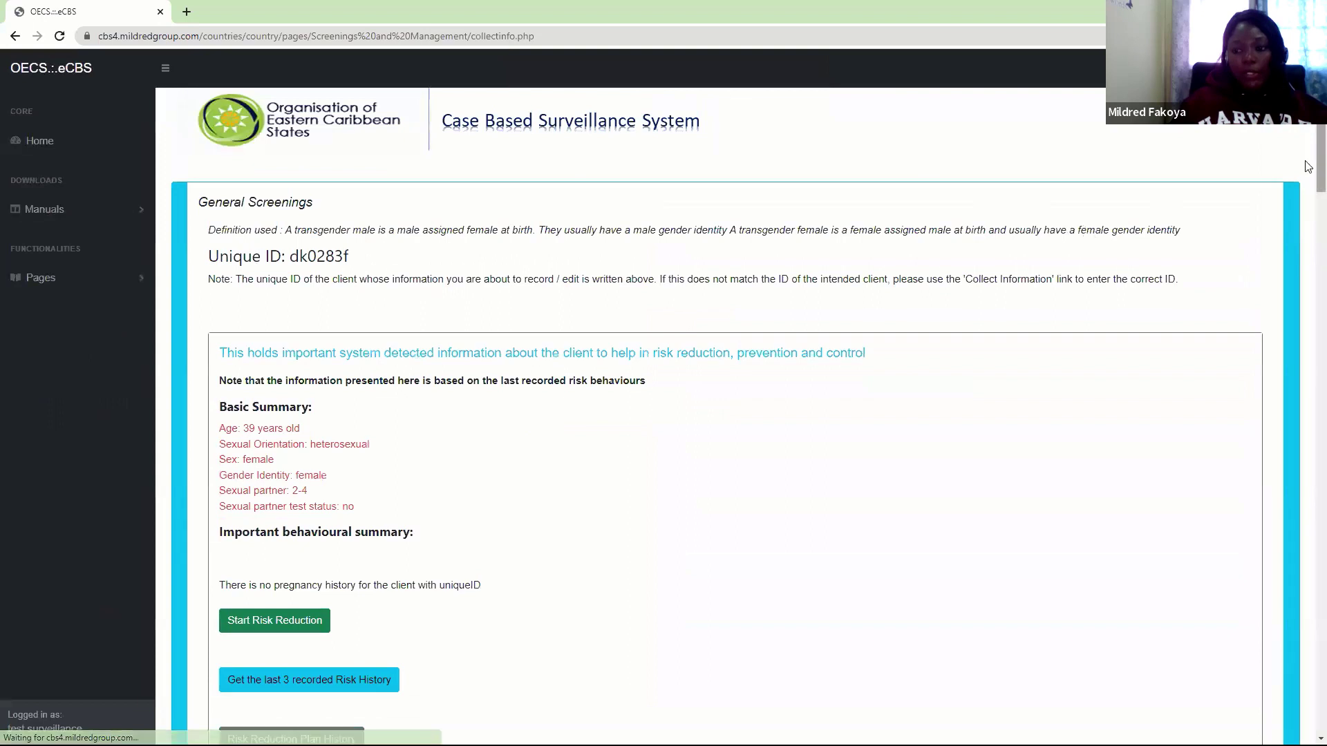
Review the reloaded risk summary, checking the partner details: 2-4 partners, partner untested
scroll(1309, 135, down, 2)
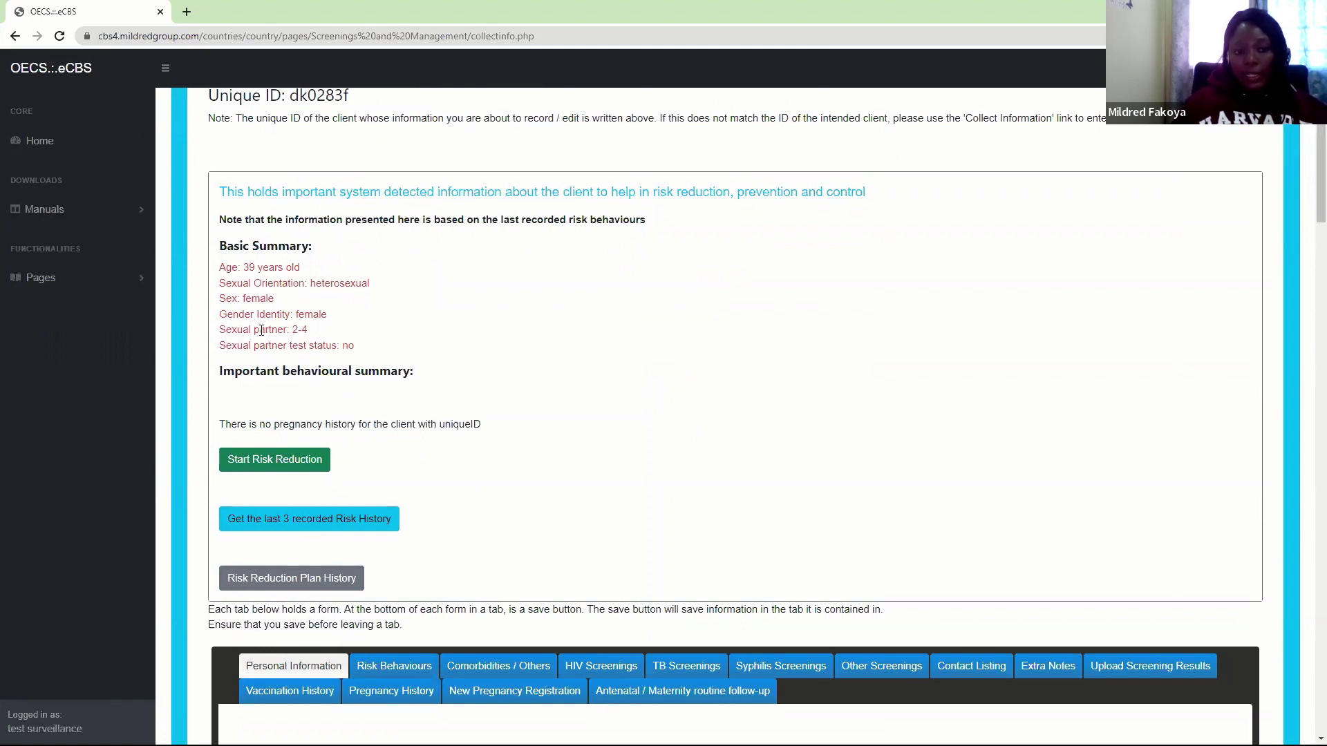
drag(267, 331, 351, 345)
click(302, 315)
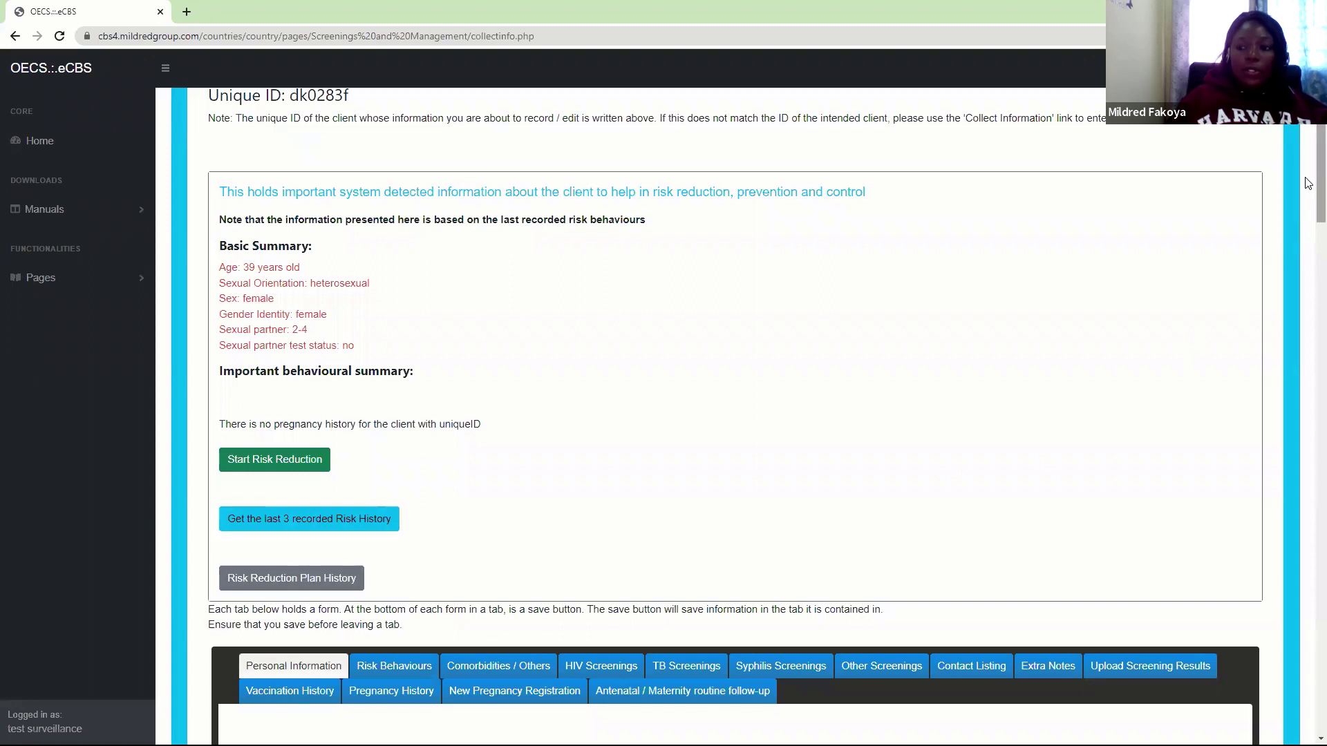
scroll(1308, 187, down, 2)
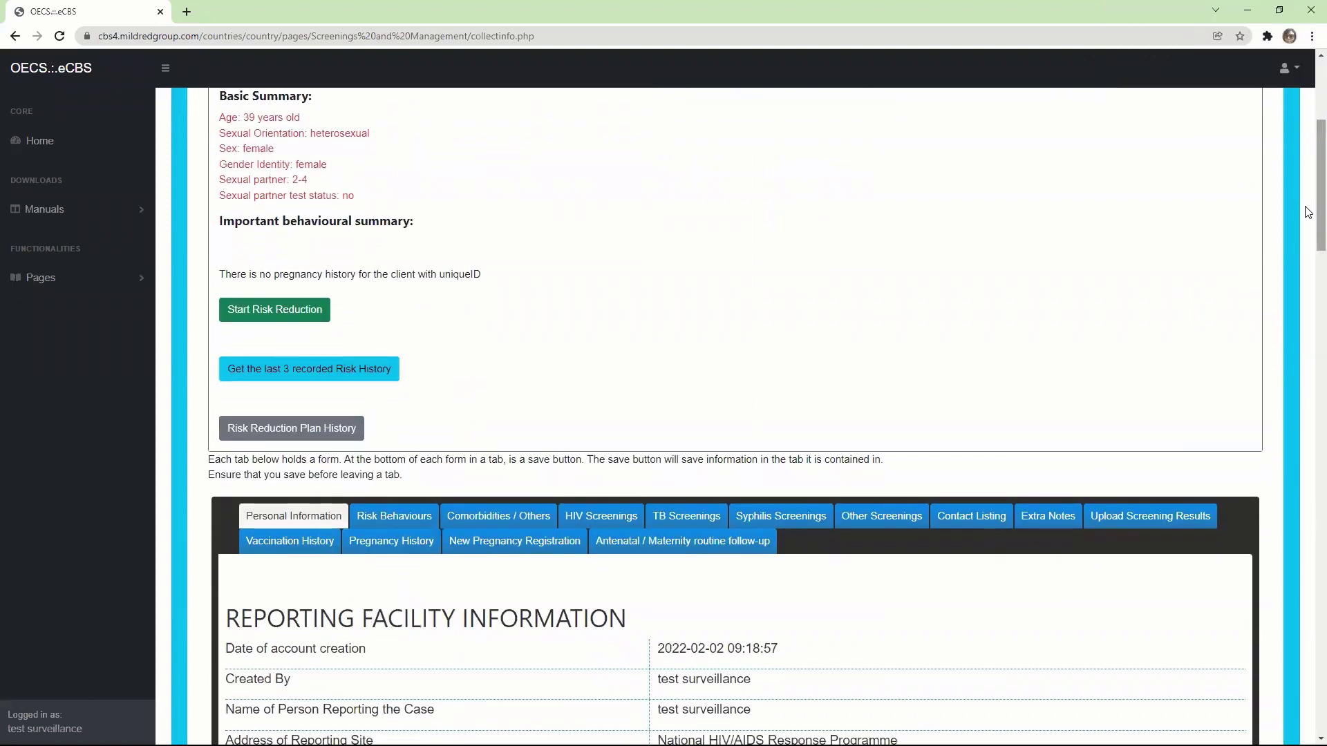
scroll(1308, 200, up, 2)
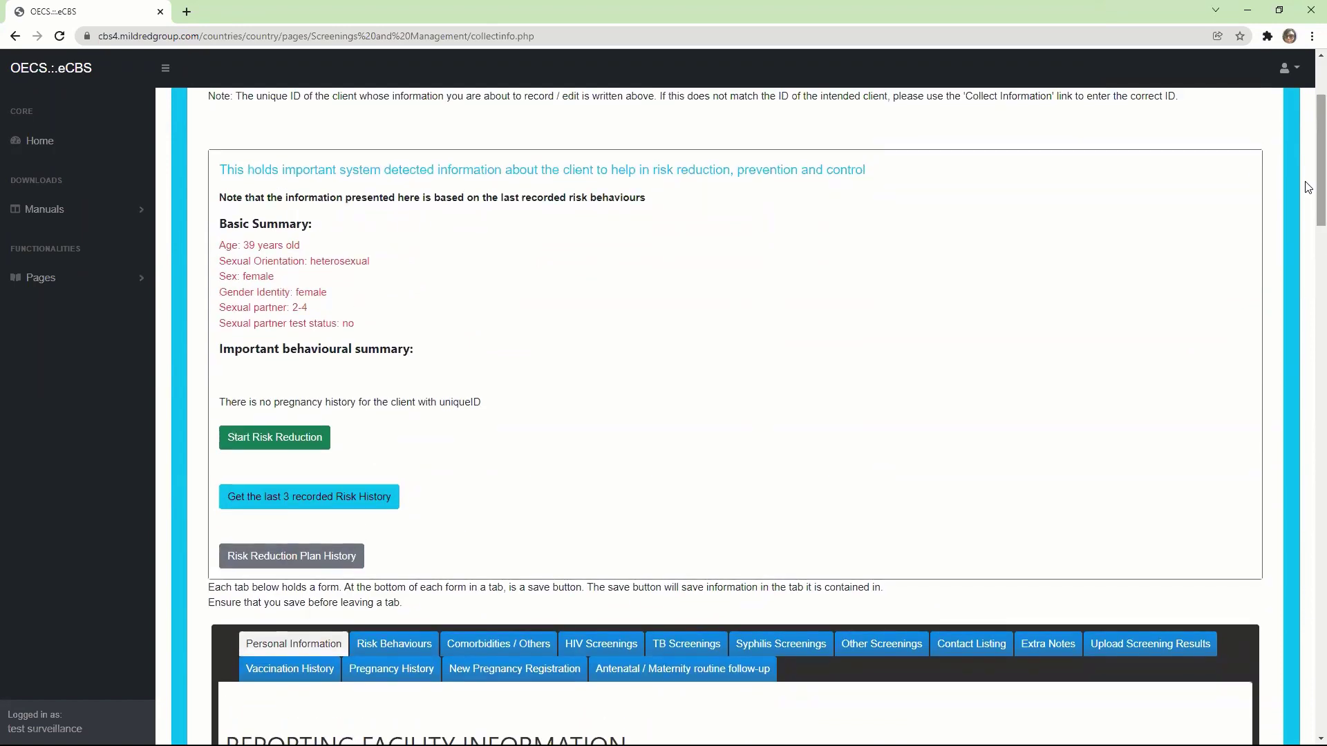
drag(1309, 193, 1308, 719)
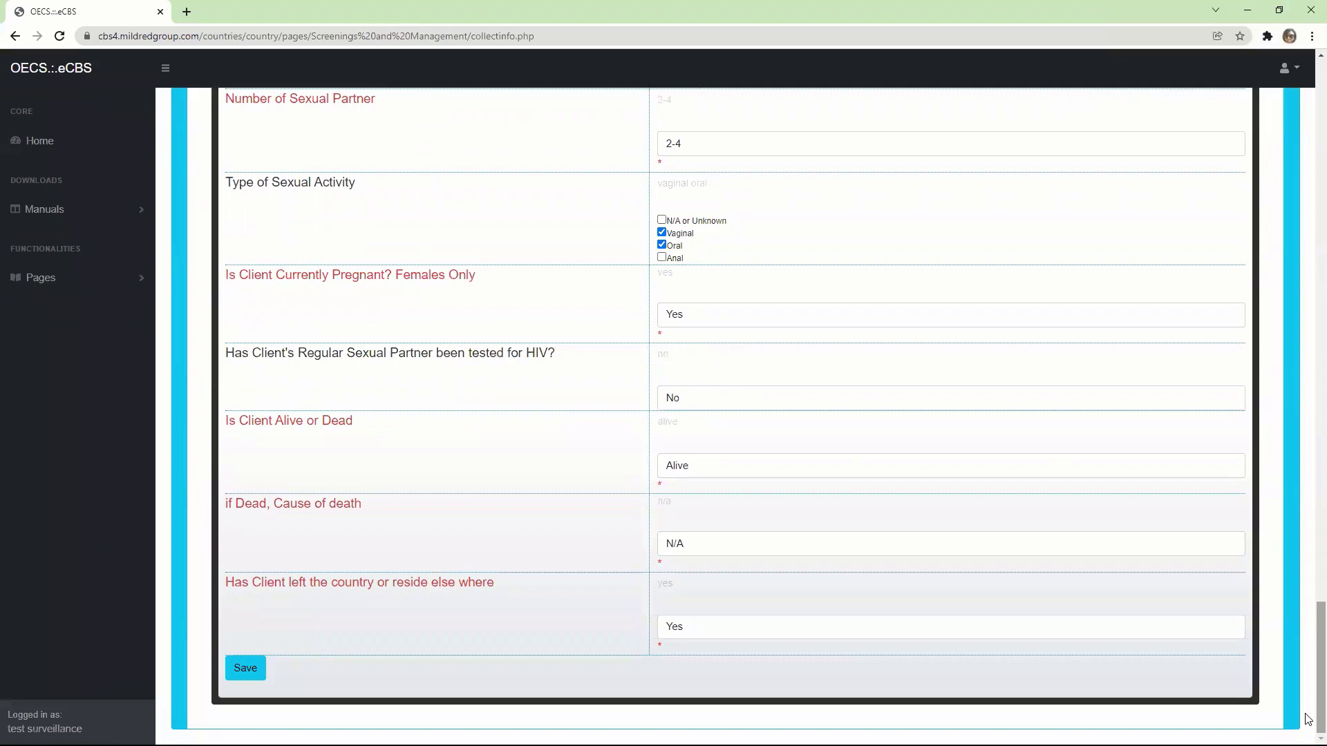
drag(1309, 719, 1309, 249)
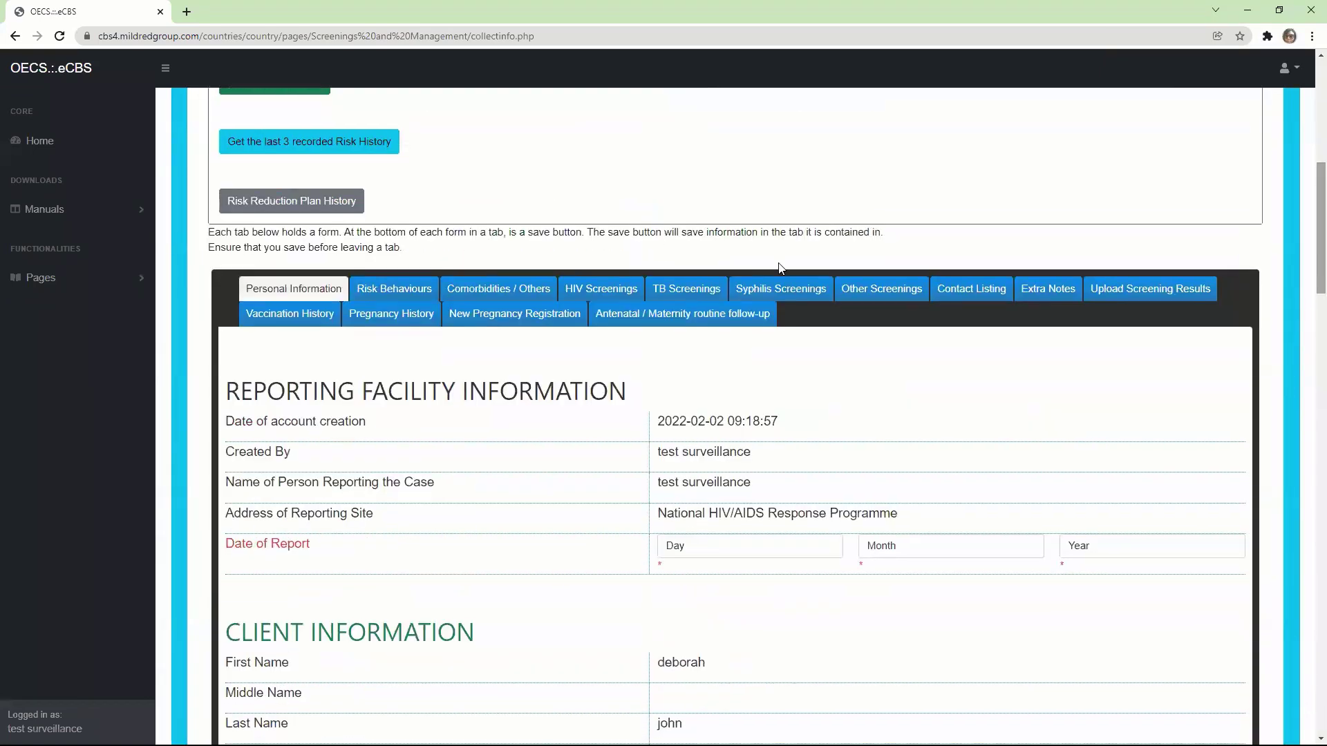
Open the client's Risk Behaviours tab and set the Date of Report to 2 February 2022
click(380, 289)
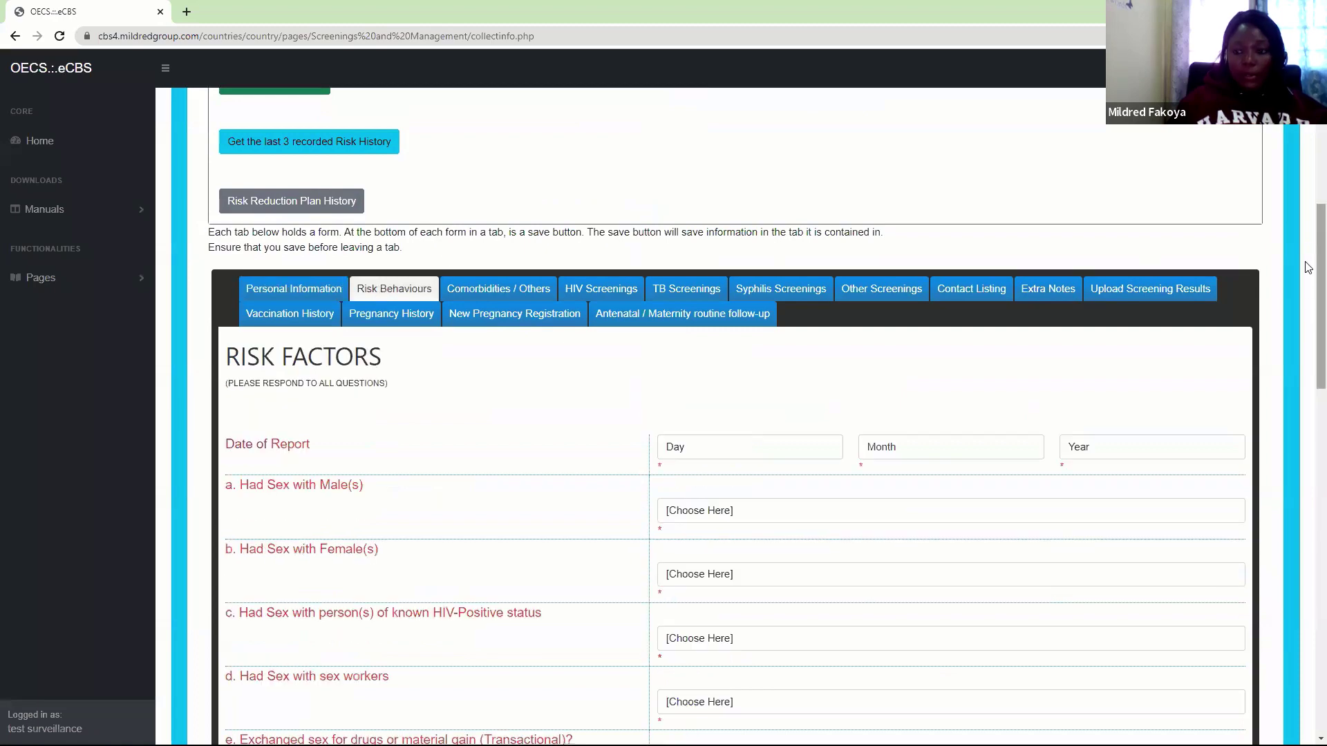
drag(1309, 268, 1308, 310)
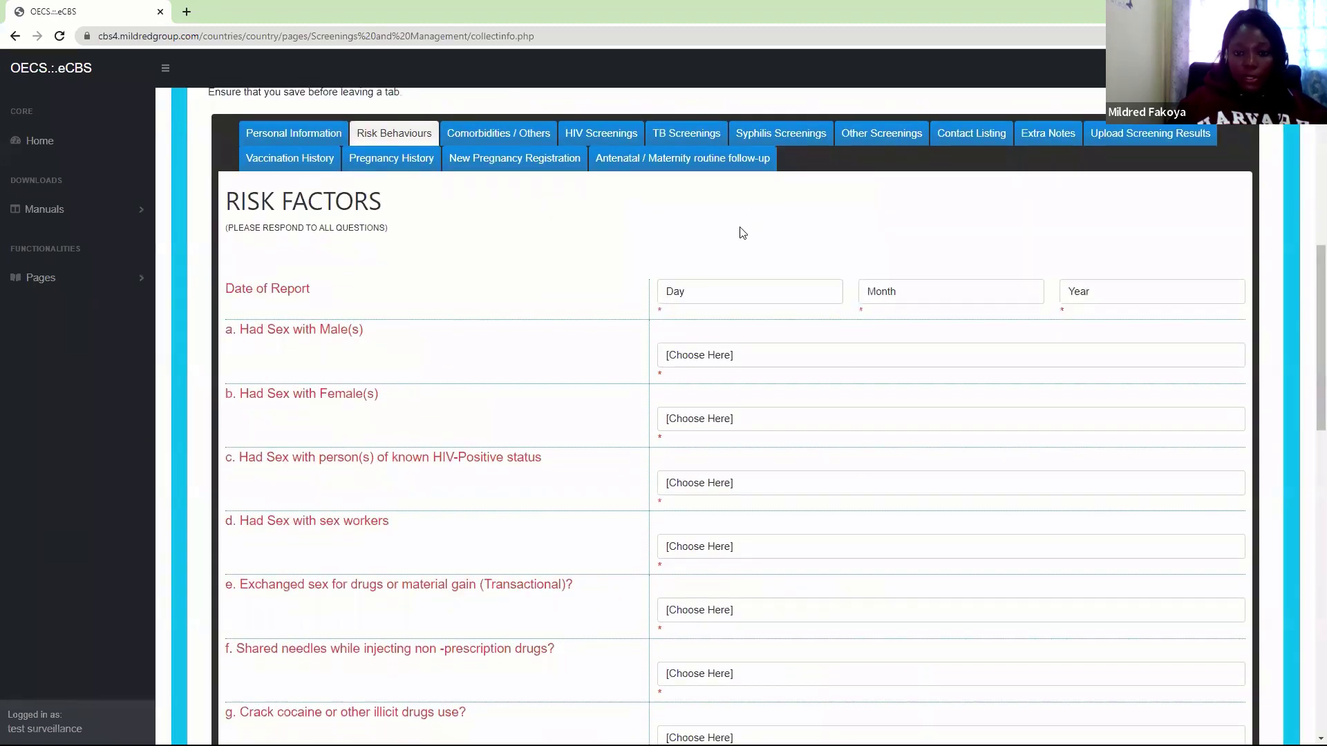
click(719, 290)
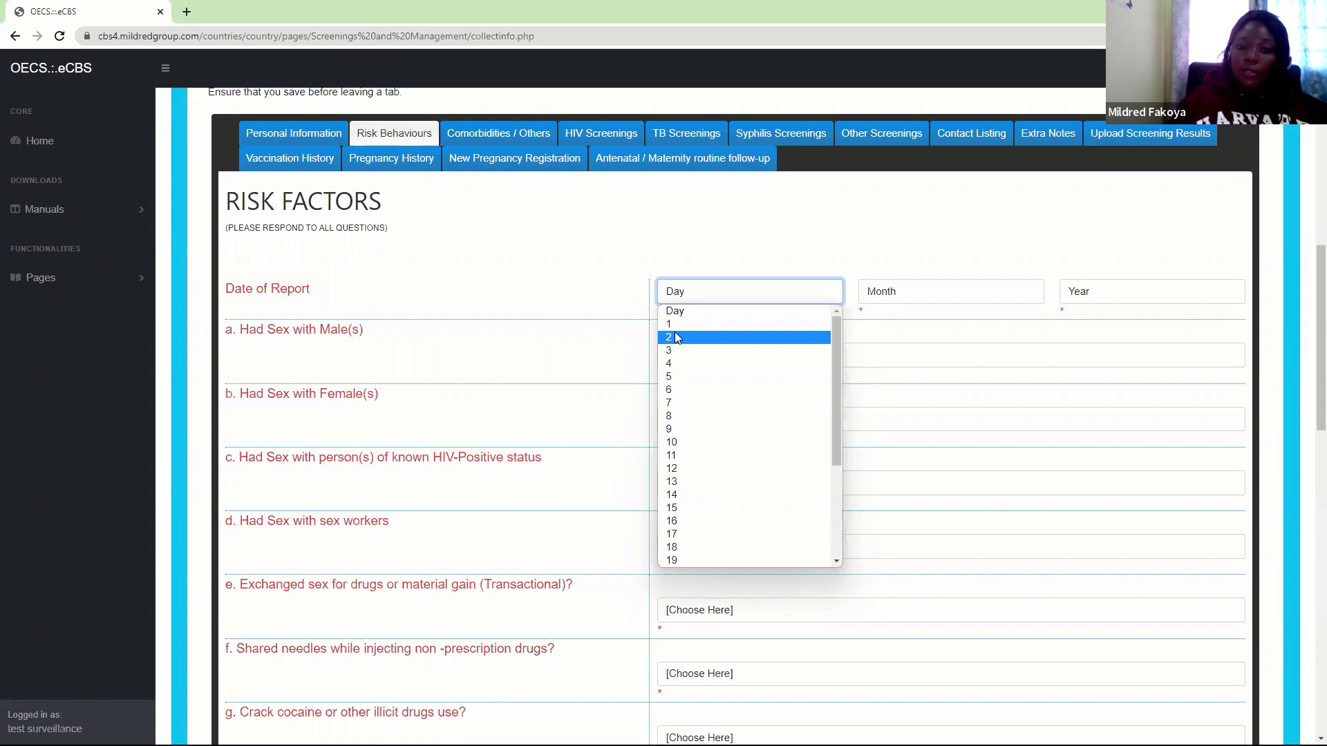
click(676, 338)
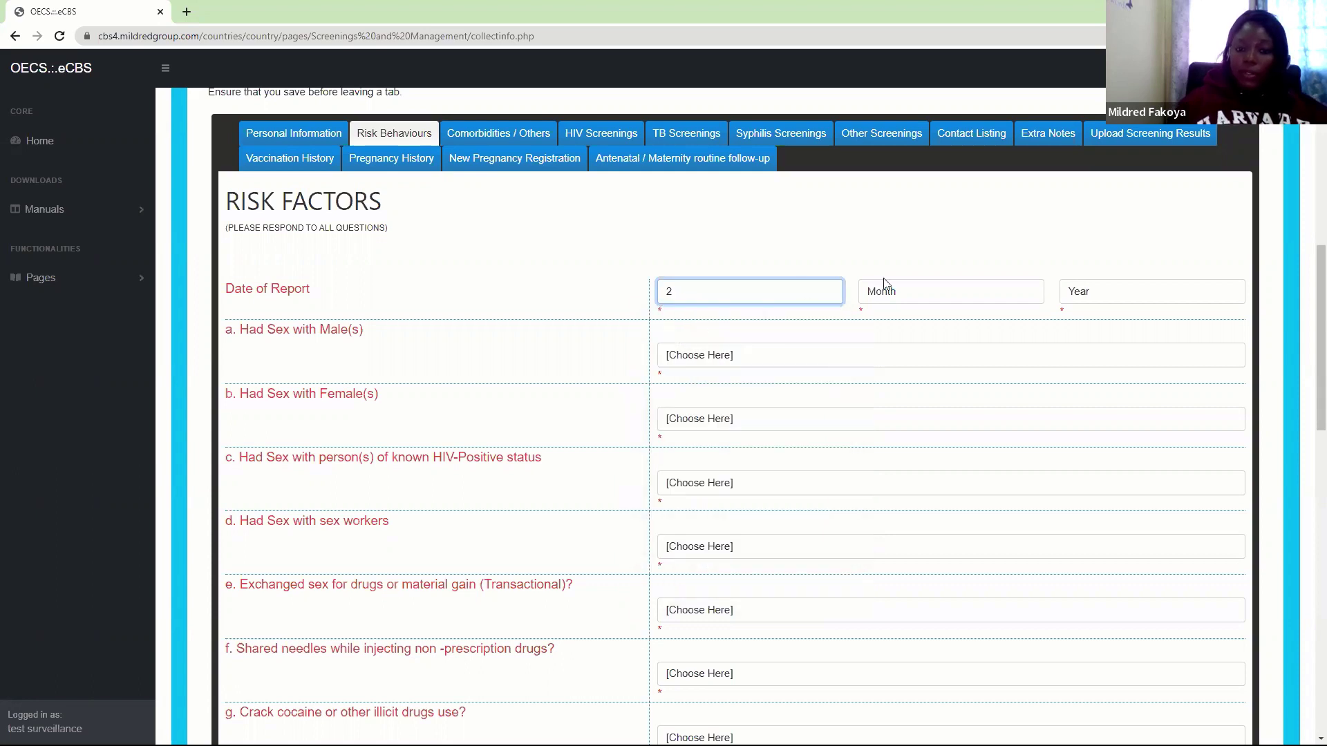
click(910, 291)
click(892, 337)
click(1061, 291)
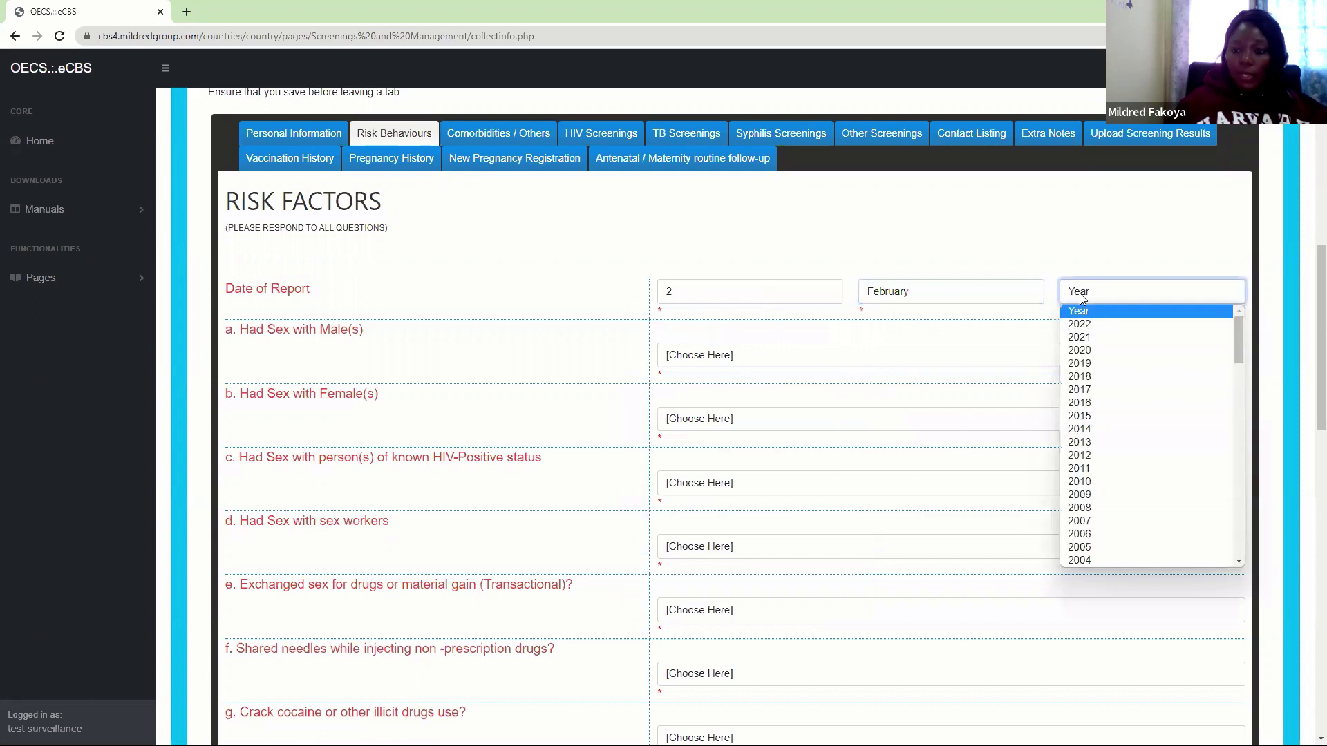
click(1084, 326)
scroll(1308, 307, down, 2)
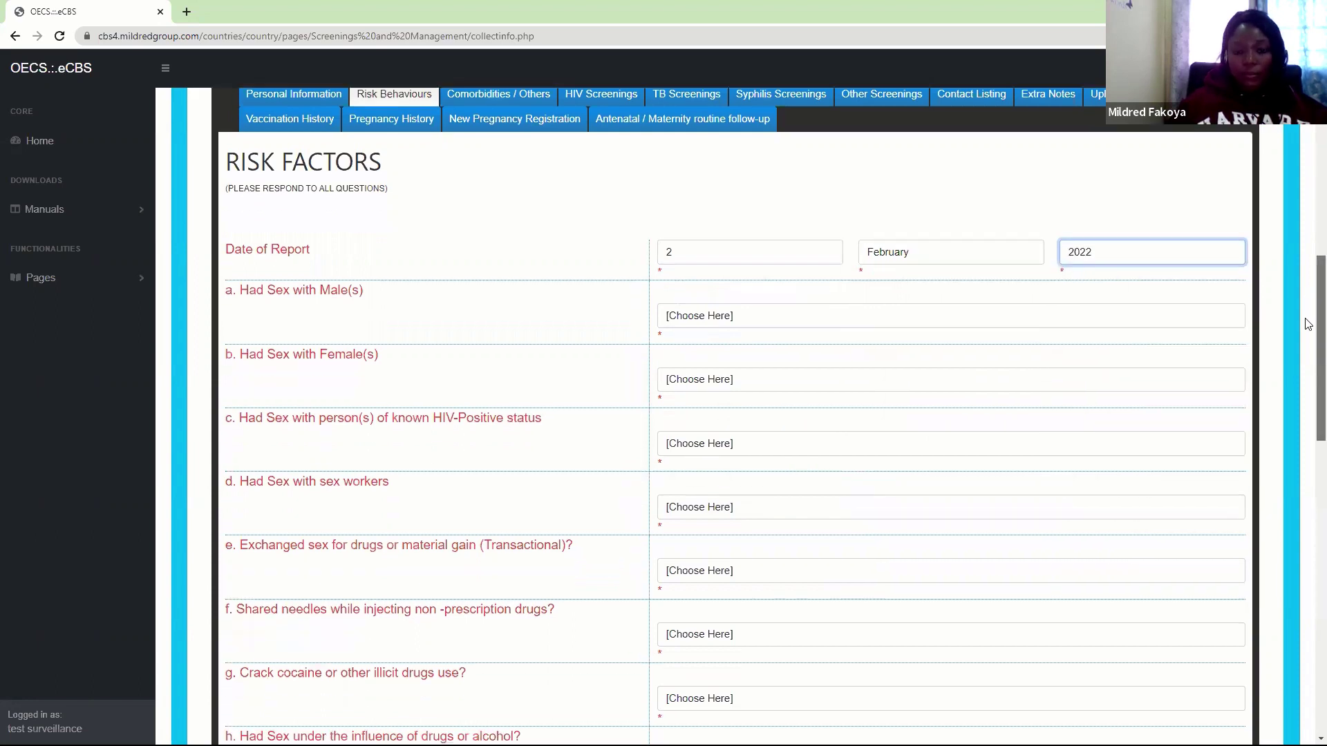
click(696, 250)
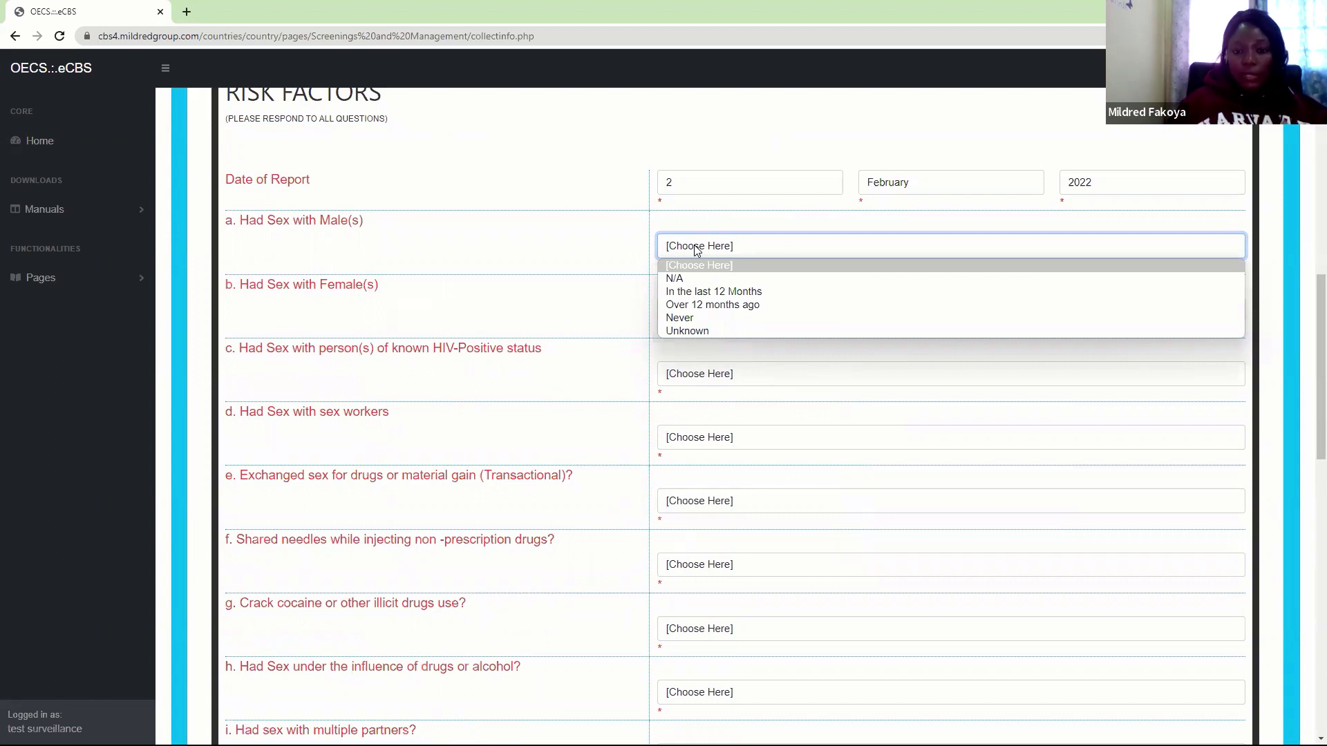
Answer sex with males In the last 12 Months, sex with females and HIV-positive partner Never
click(707, 293)
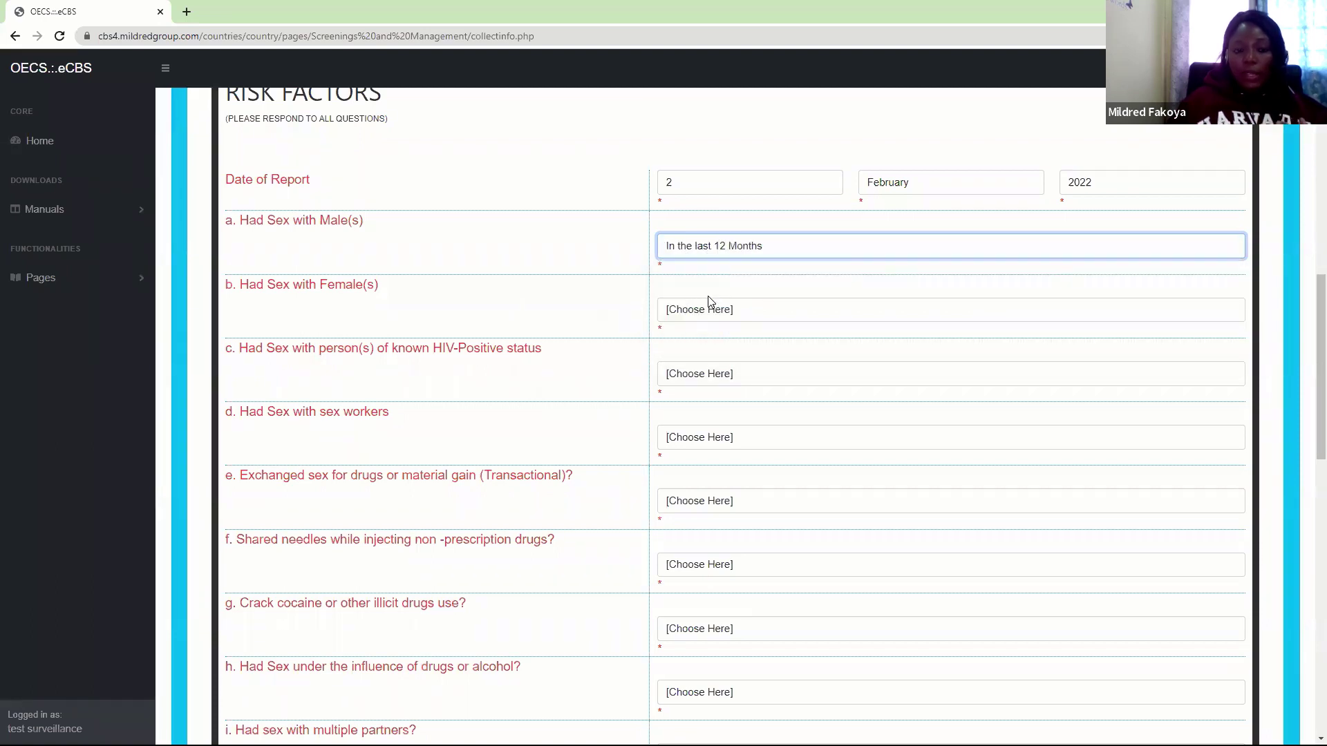
click(690, 313)
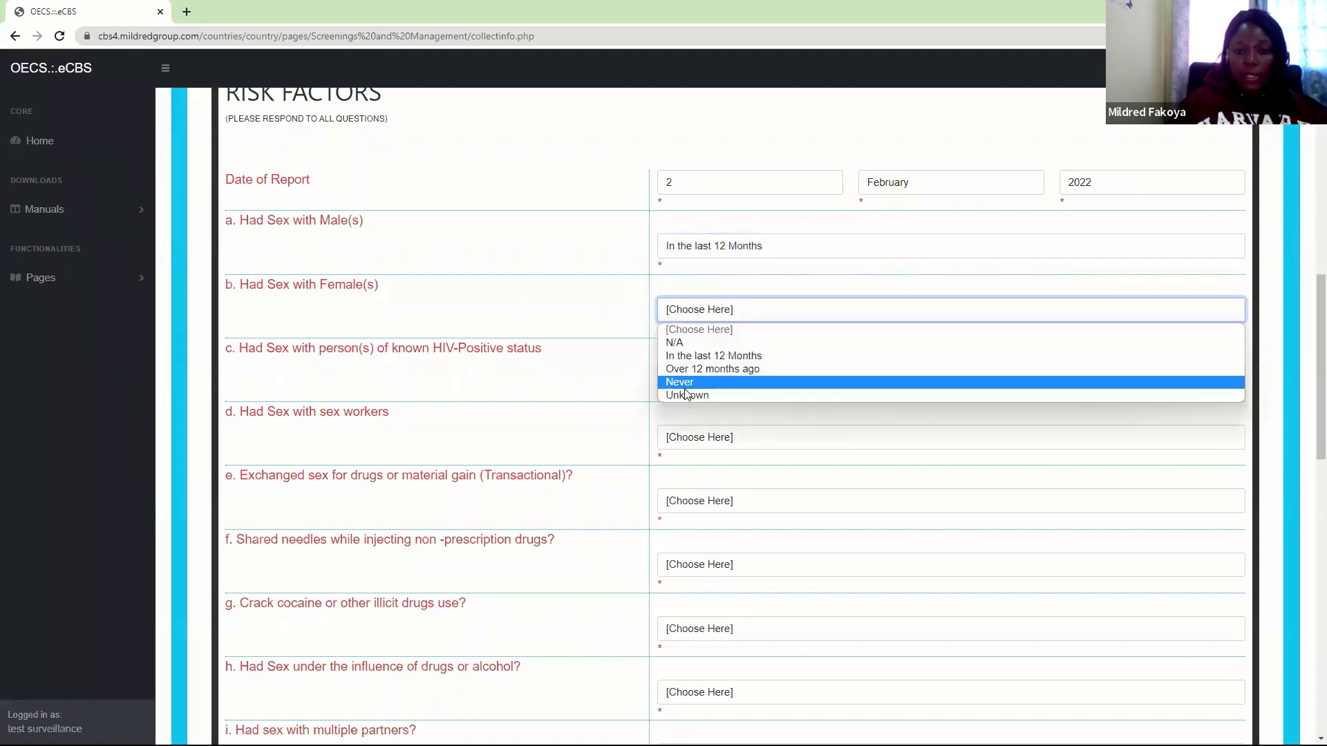
click(688, 381)
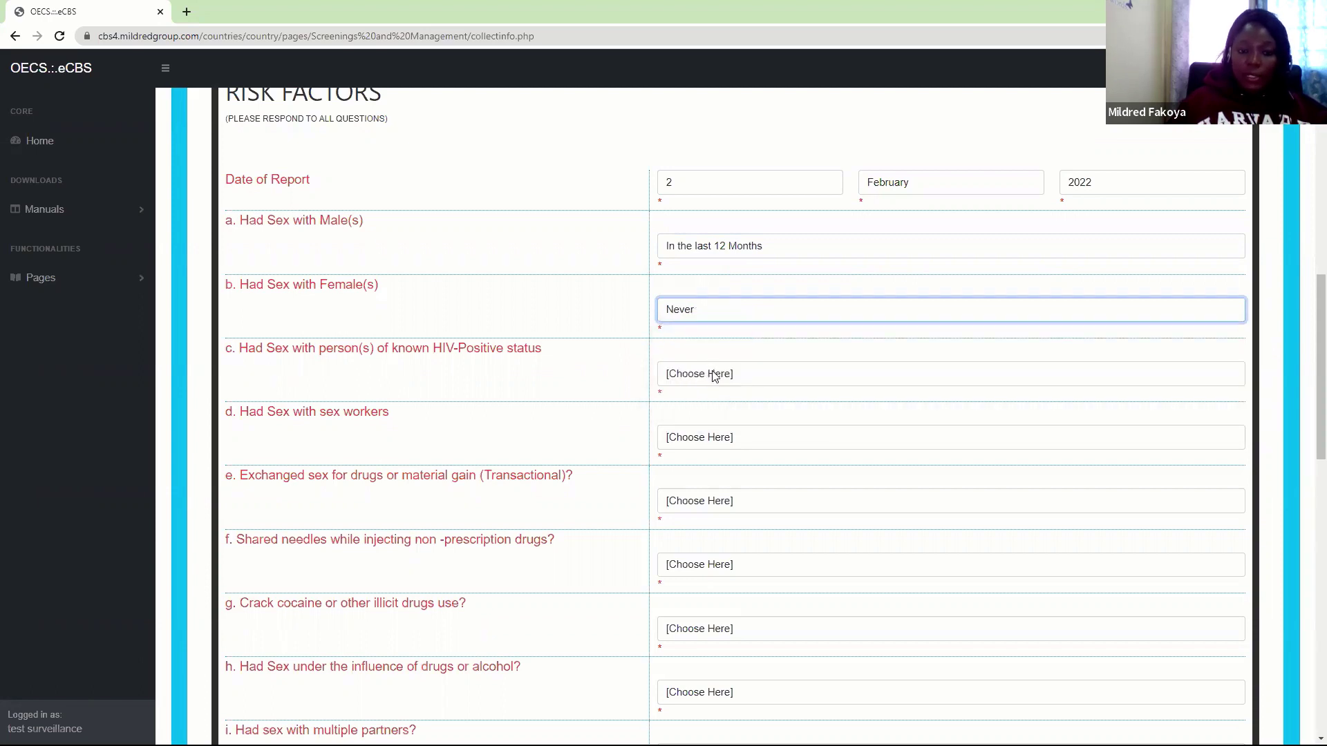
click(710, 376)
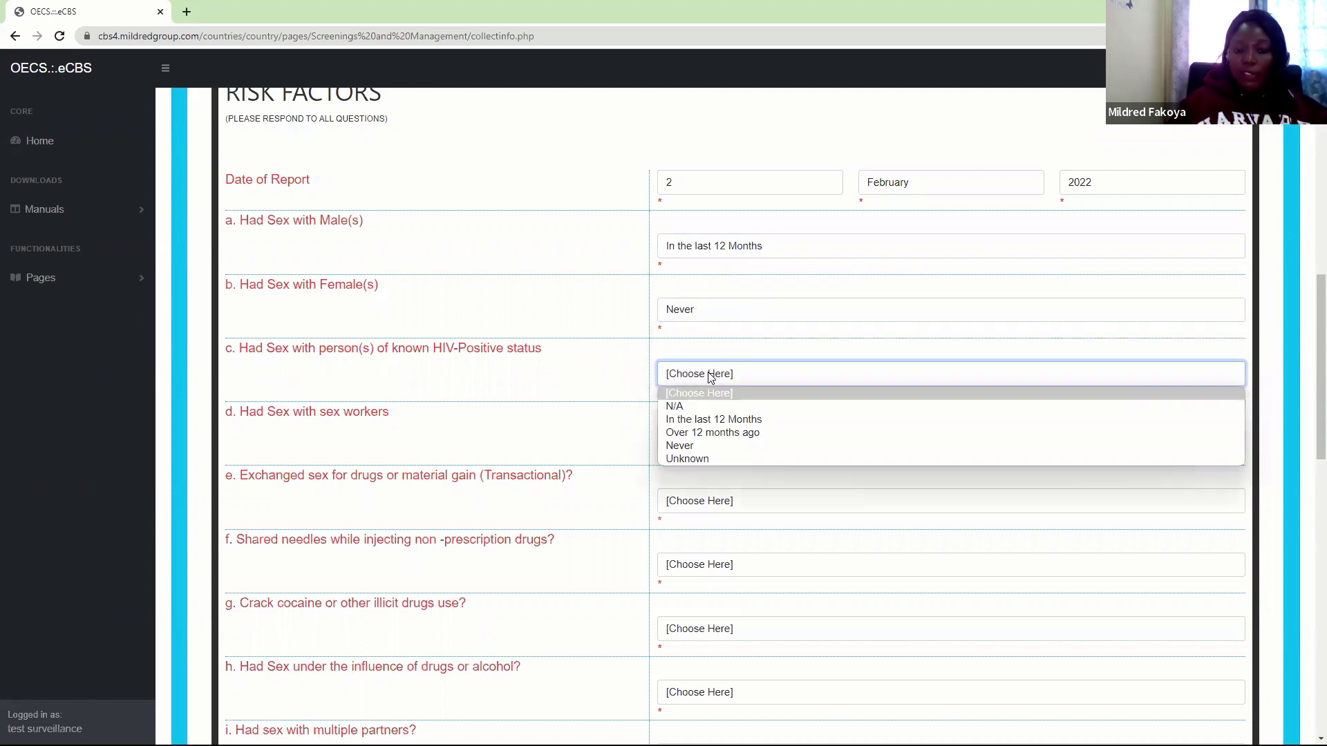
click(677, 446)
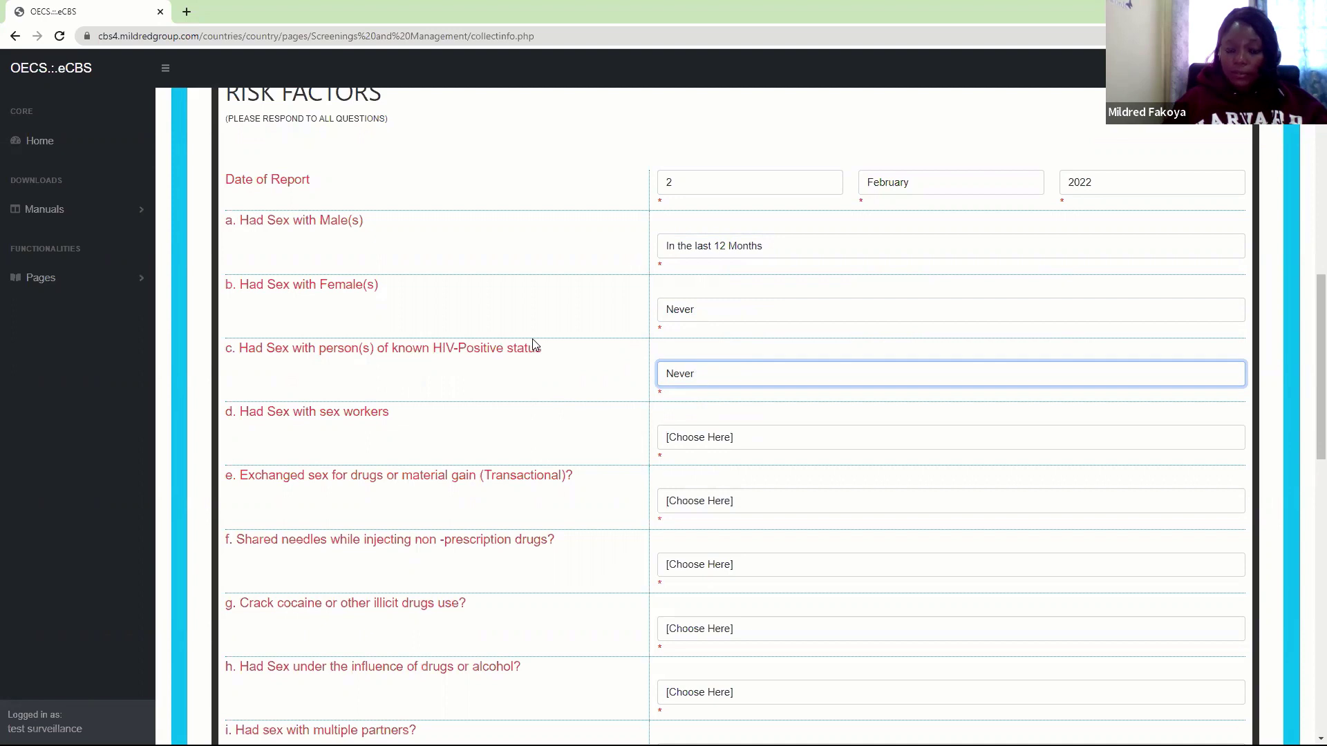
right_click(697, 382)
click(663, 377)
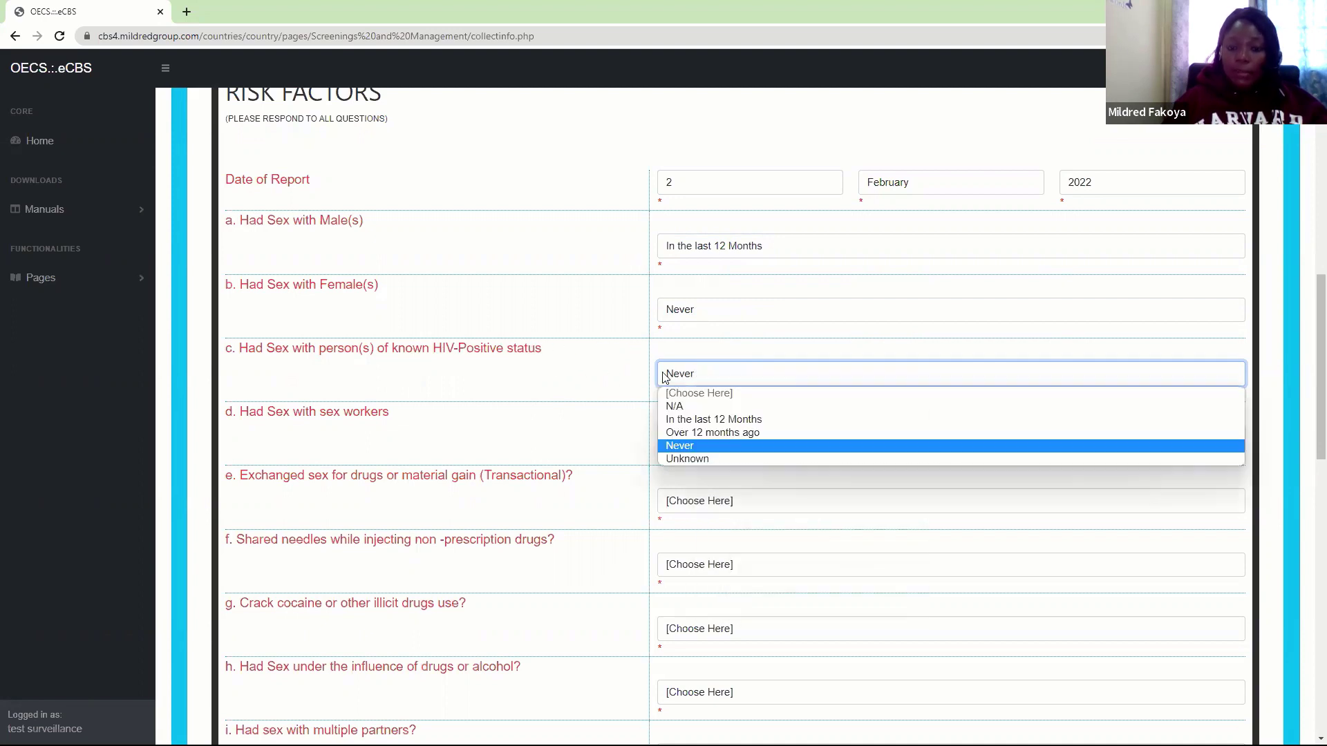
click(667, 379)
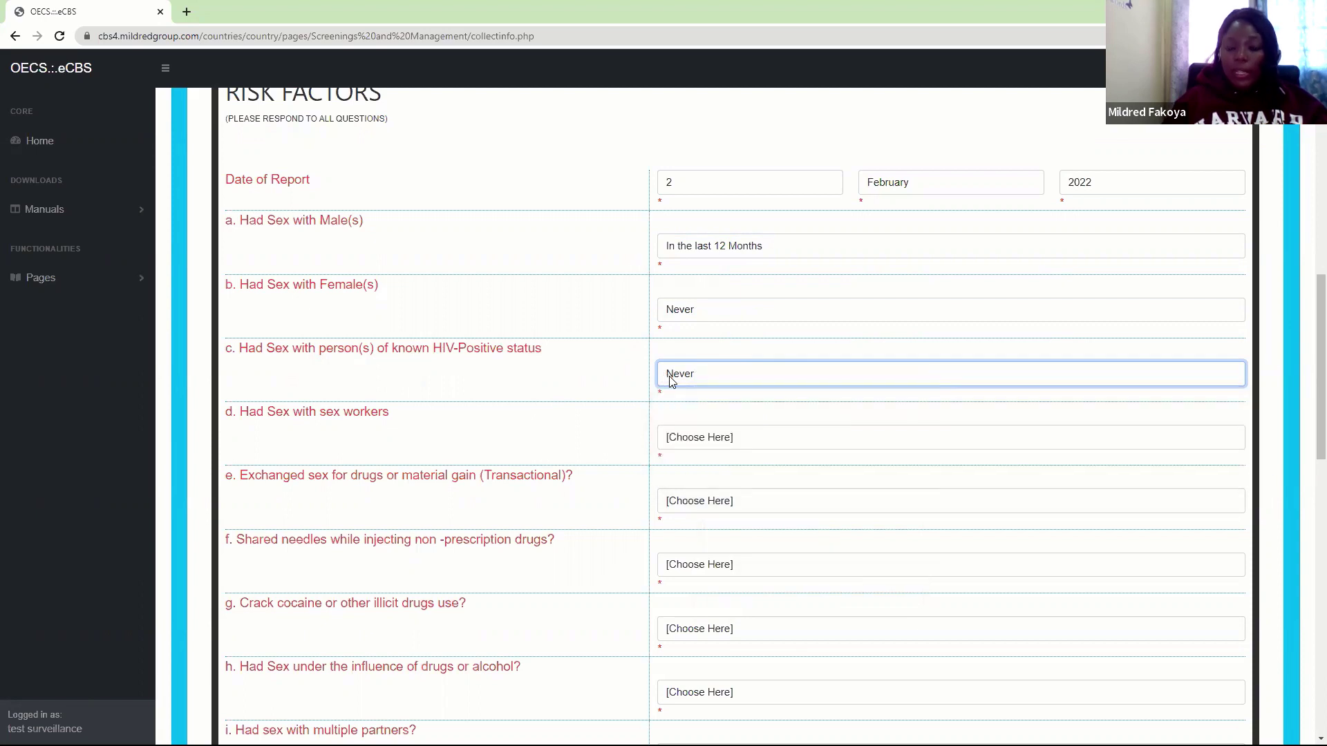
click(693, 375)
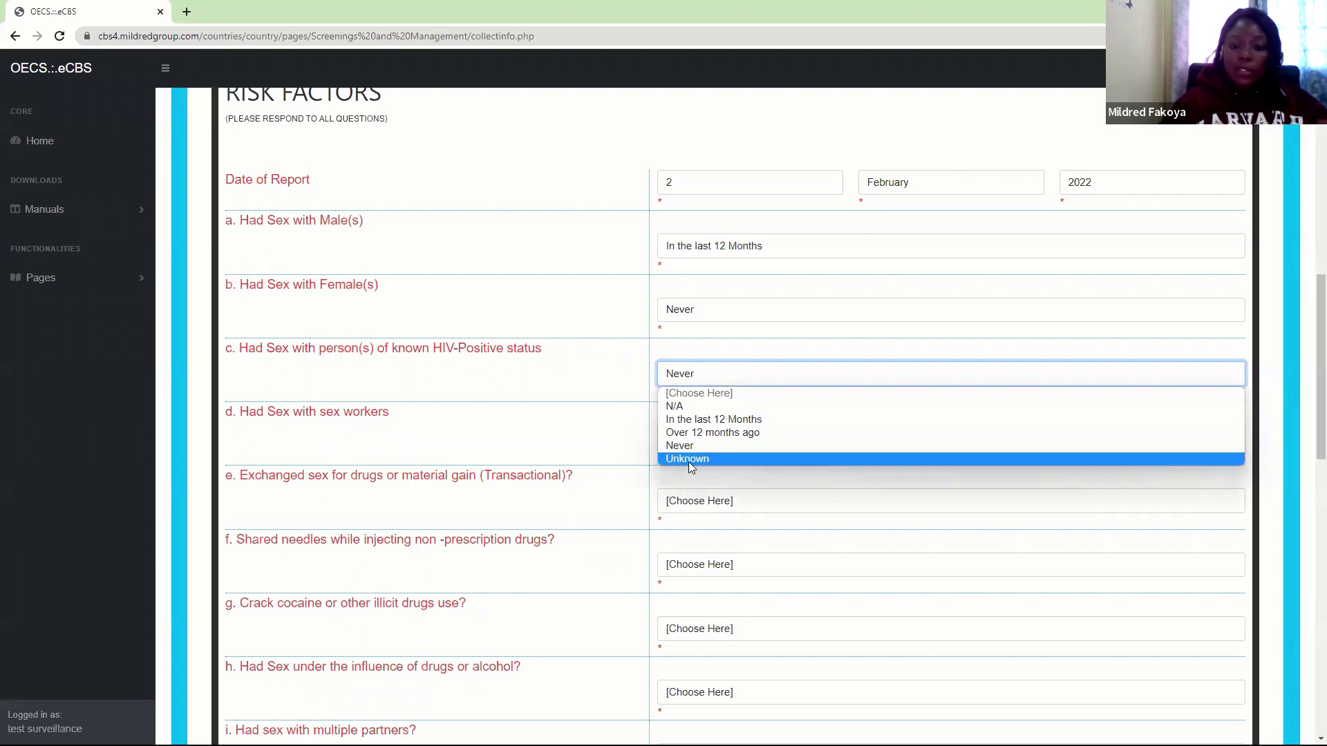
click(636, 387)
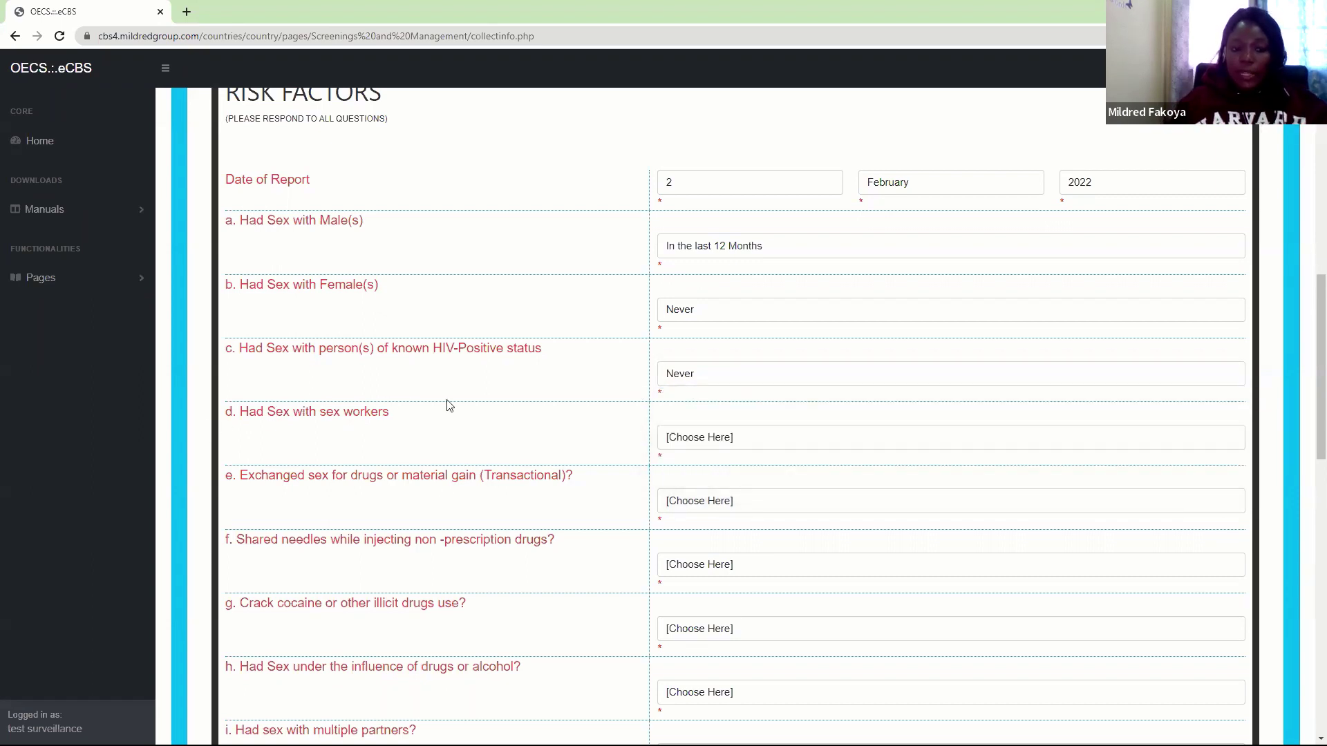
Answer sex workers Never; transactional sex, shared needles and illicit drugs Over 12 months ago
click(721, 448)
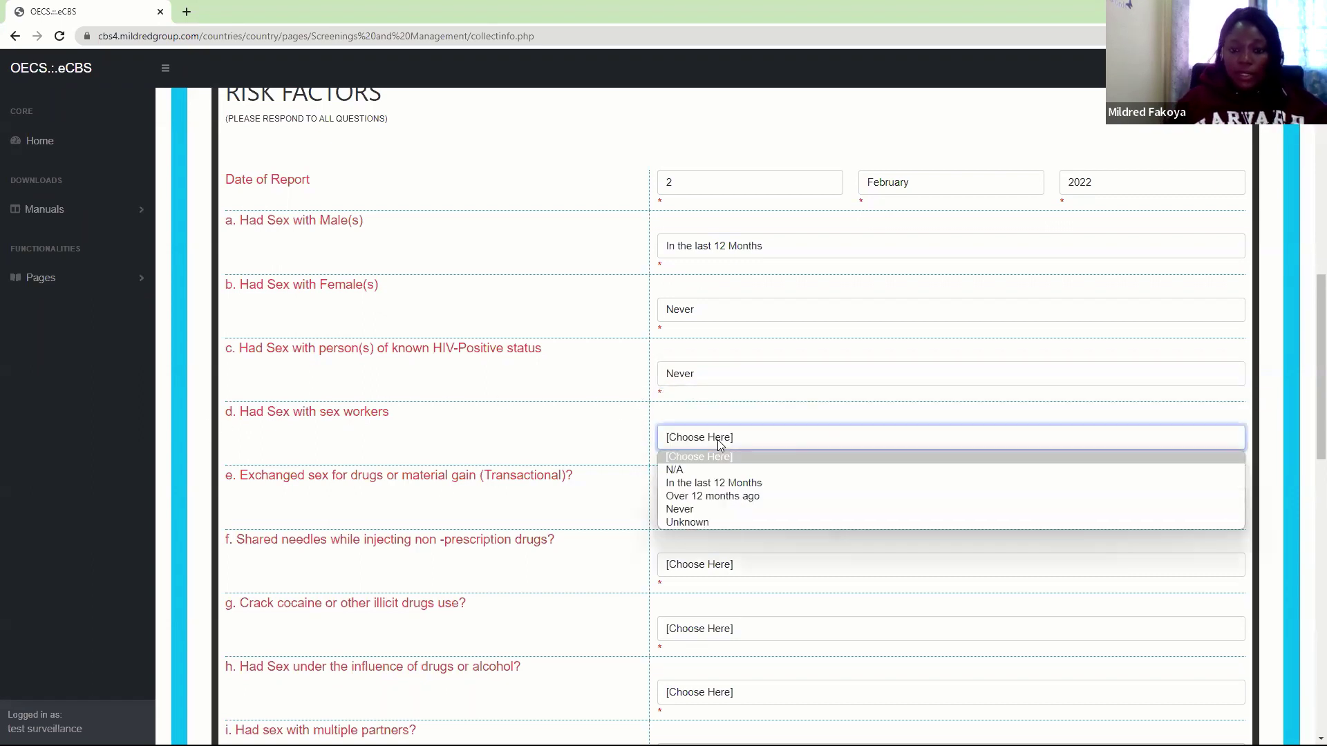
click(672, 507)
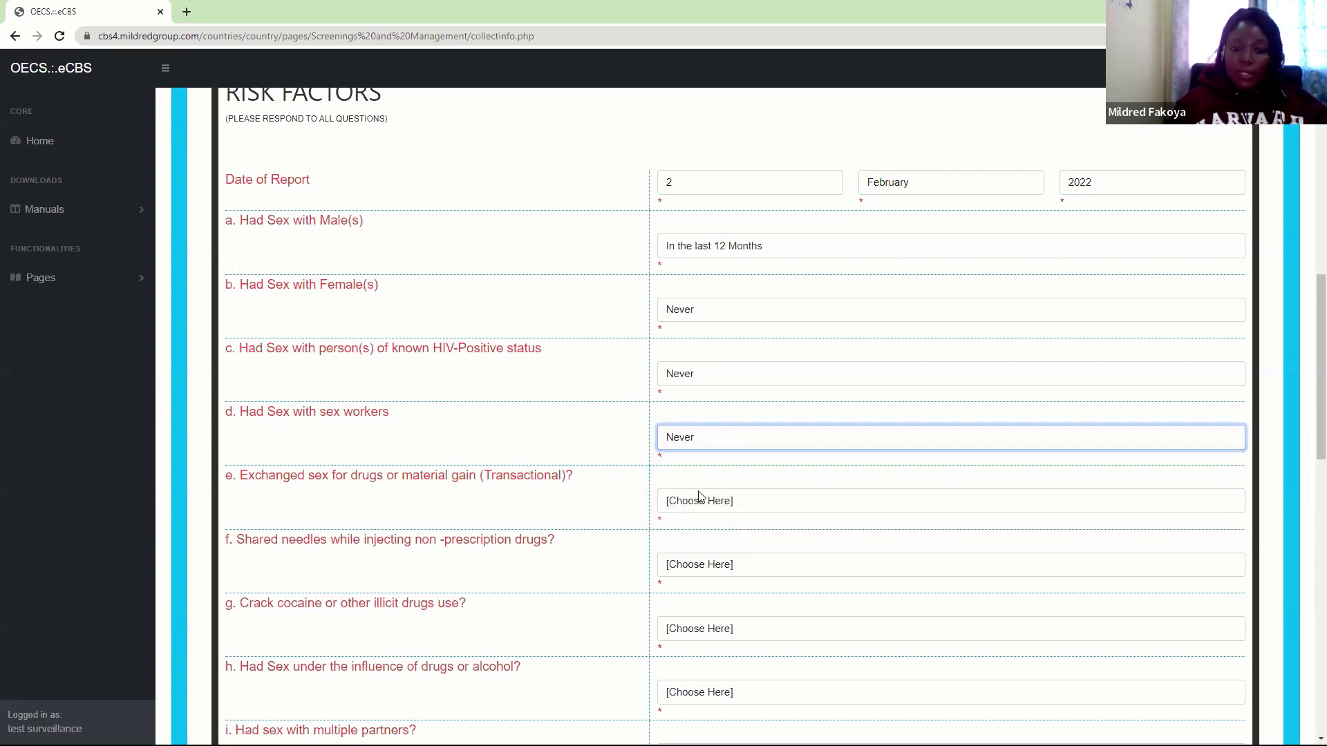
click(722, 501)
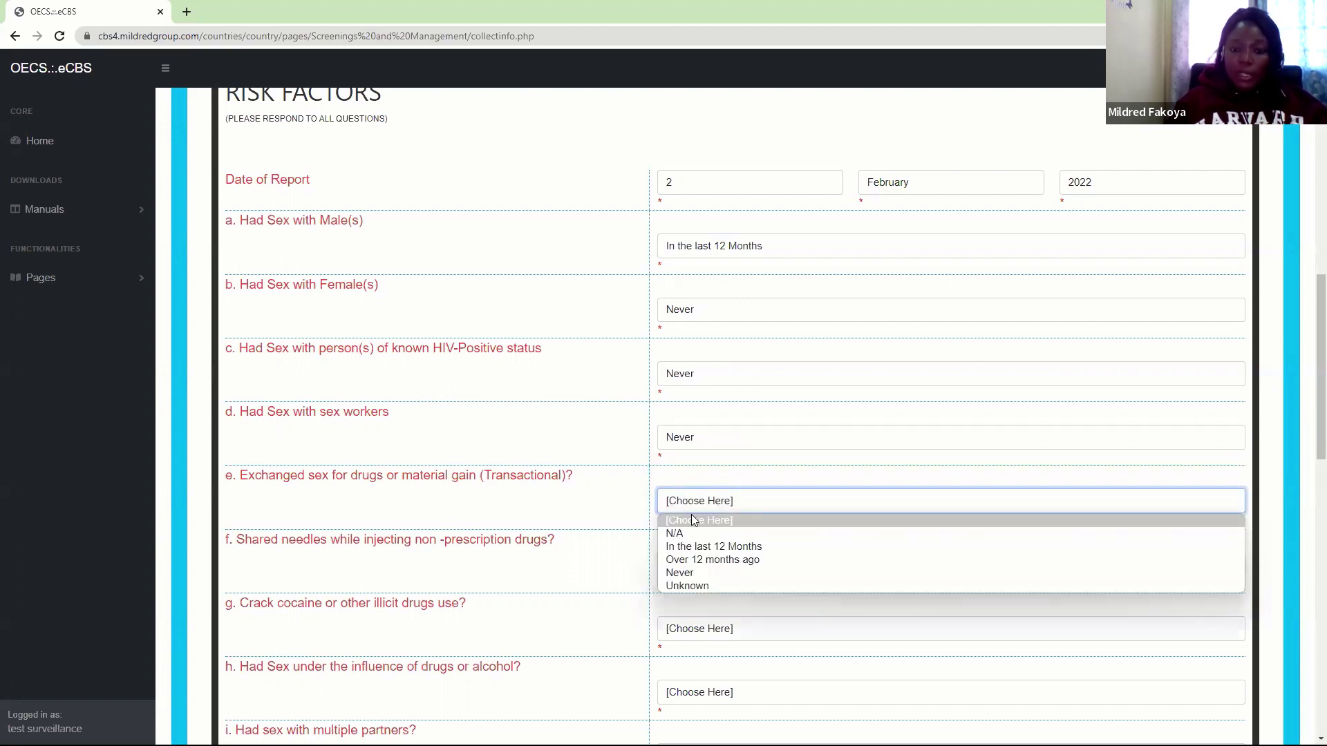
click(679, 560)
scroll(1309, 406, down, 4)
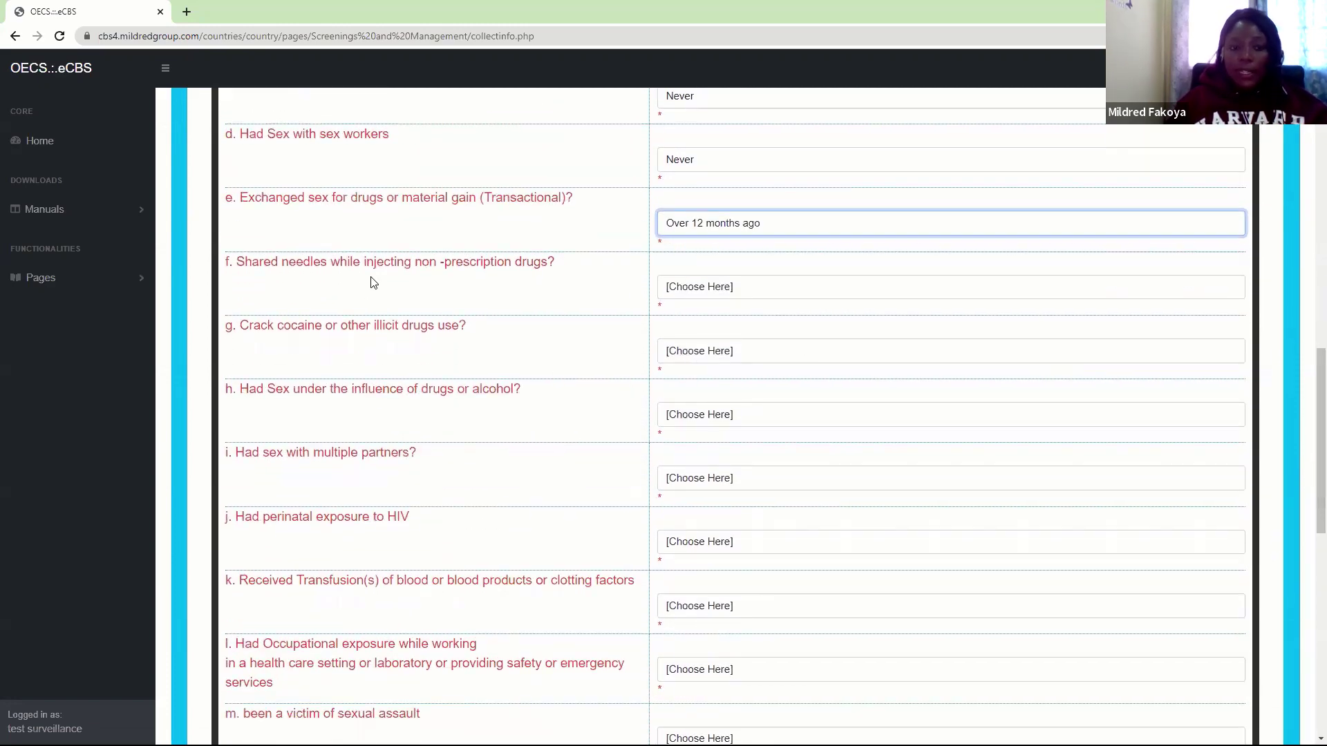
click(711, 289)
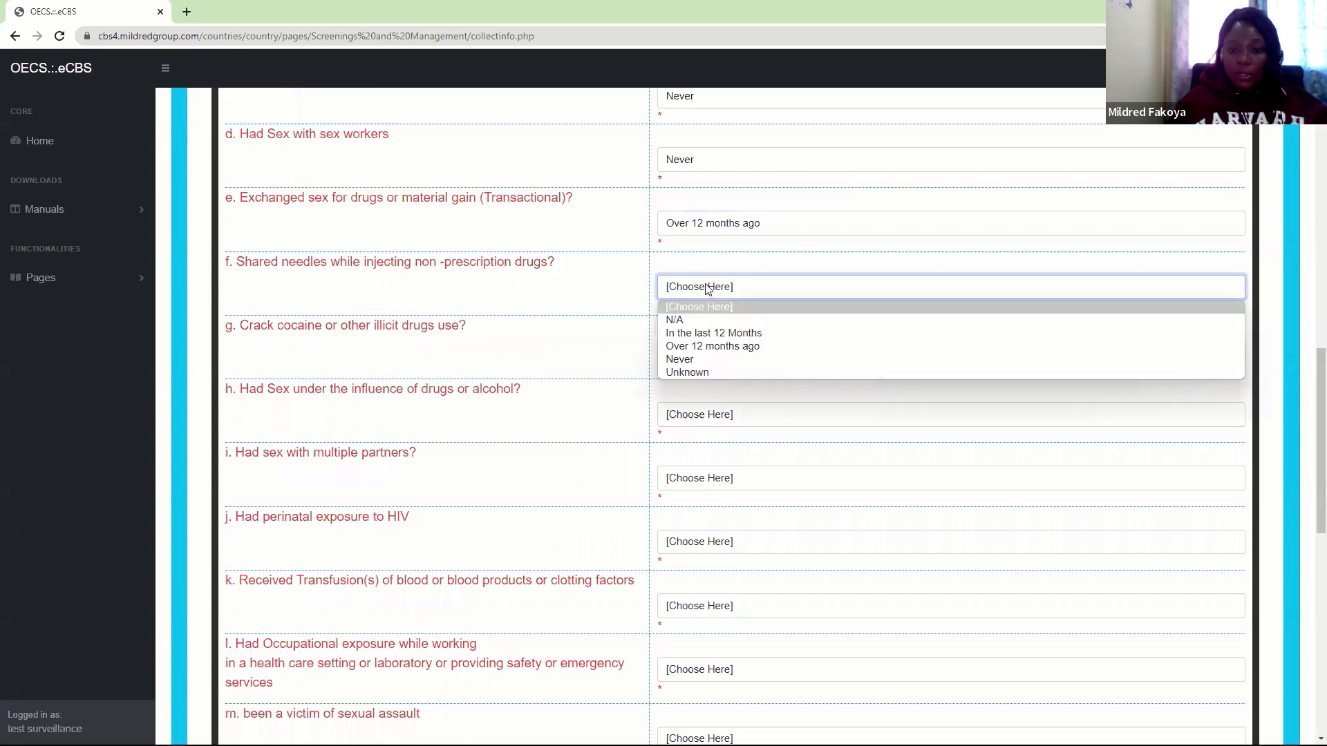
click(676, 345)
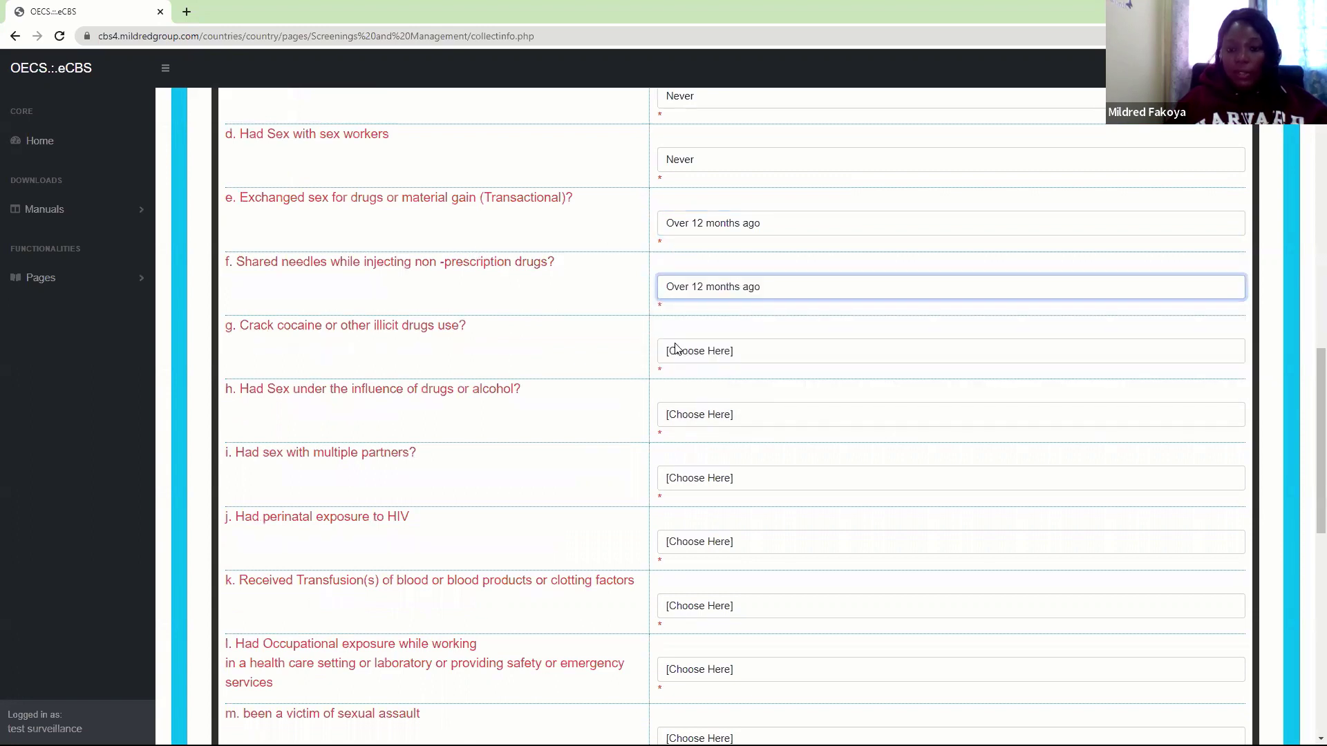
click(687, 351)
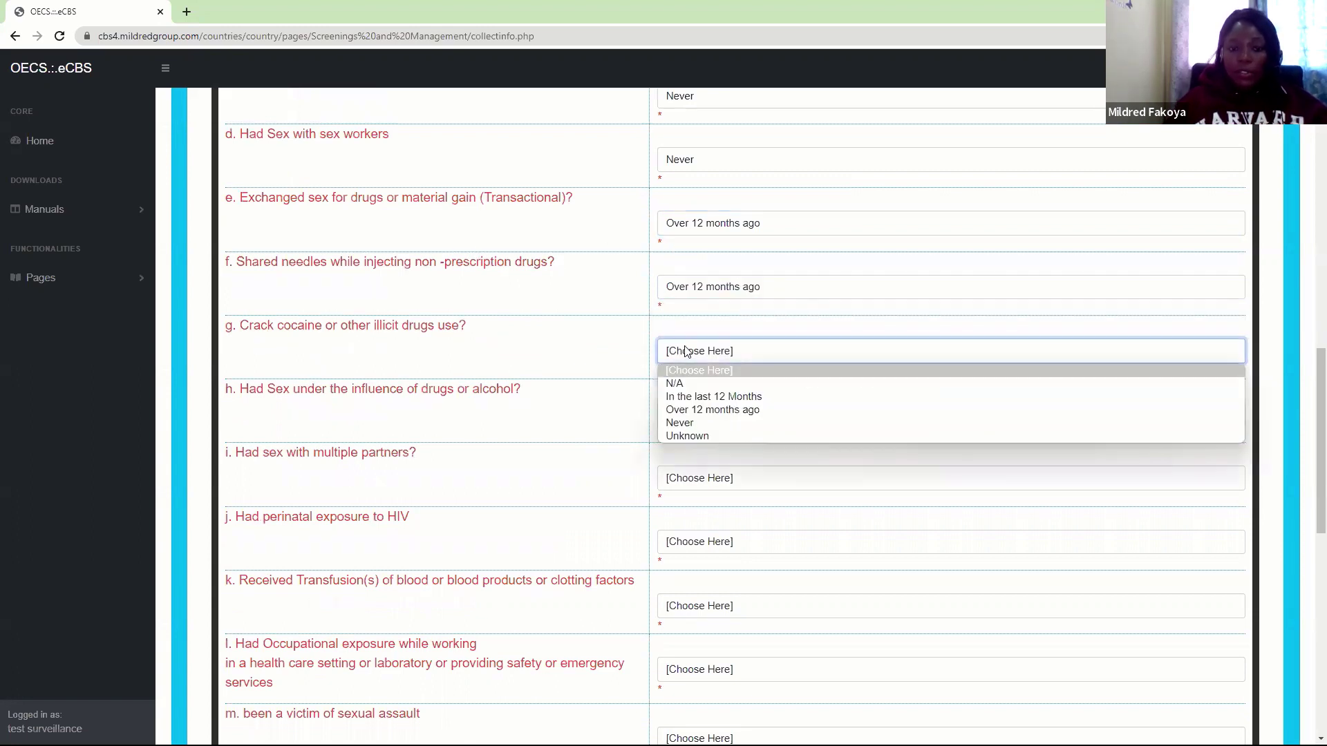
click(695, 411)
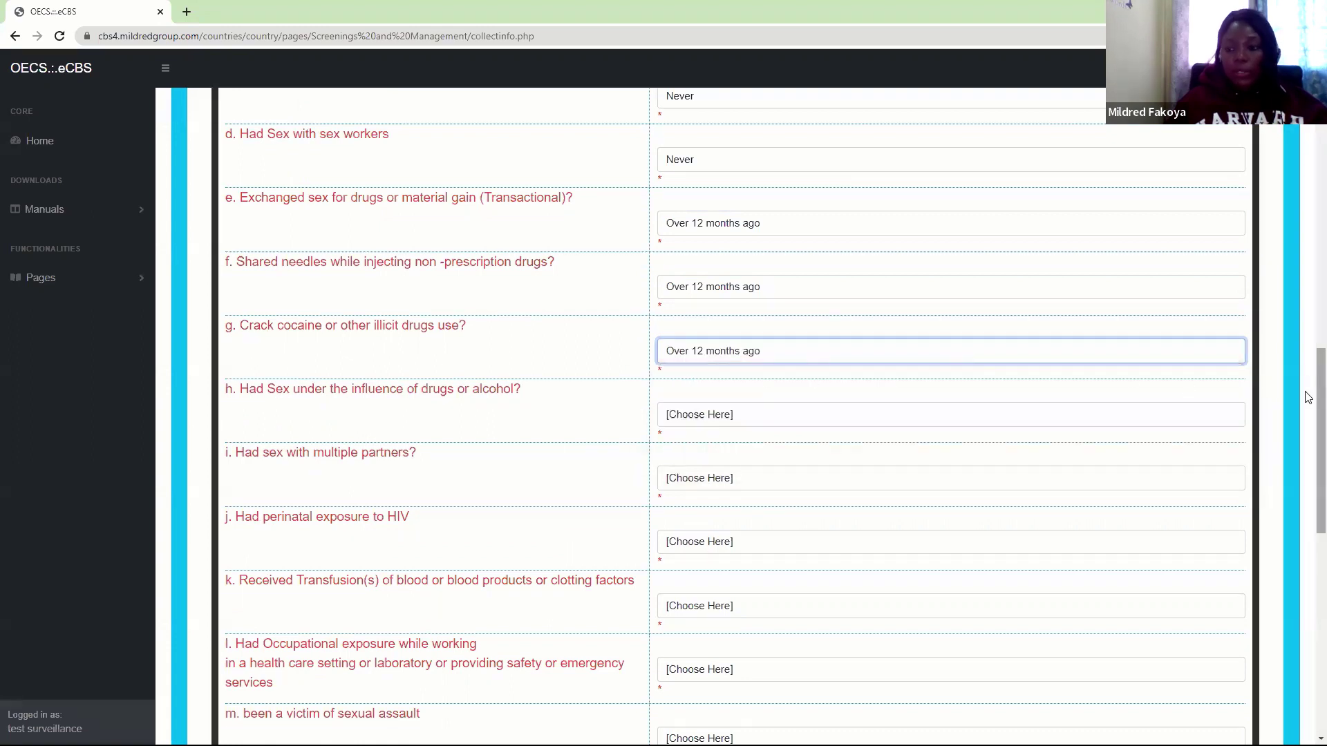
Answer drugs/alcohol and multiple partners In the last 12 Months, perinatal Yes, transfusion Over 12 months ago
drag(1309, 412, 1307, 429)
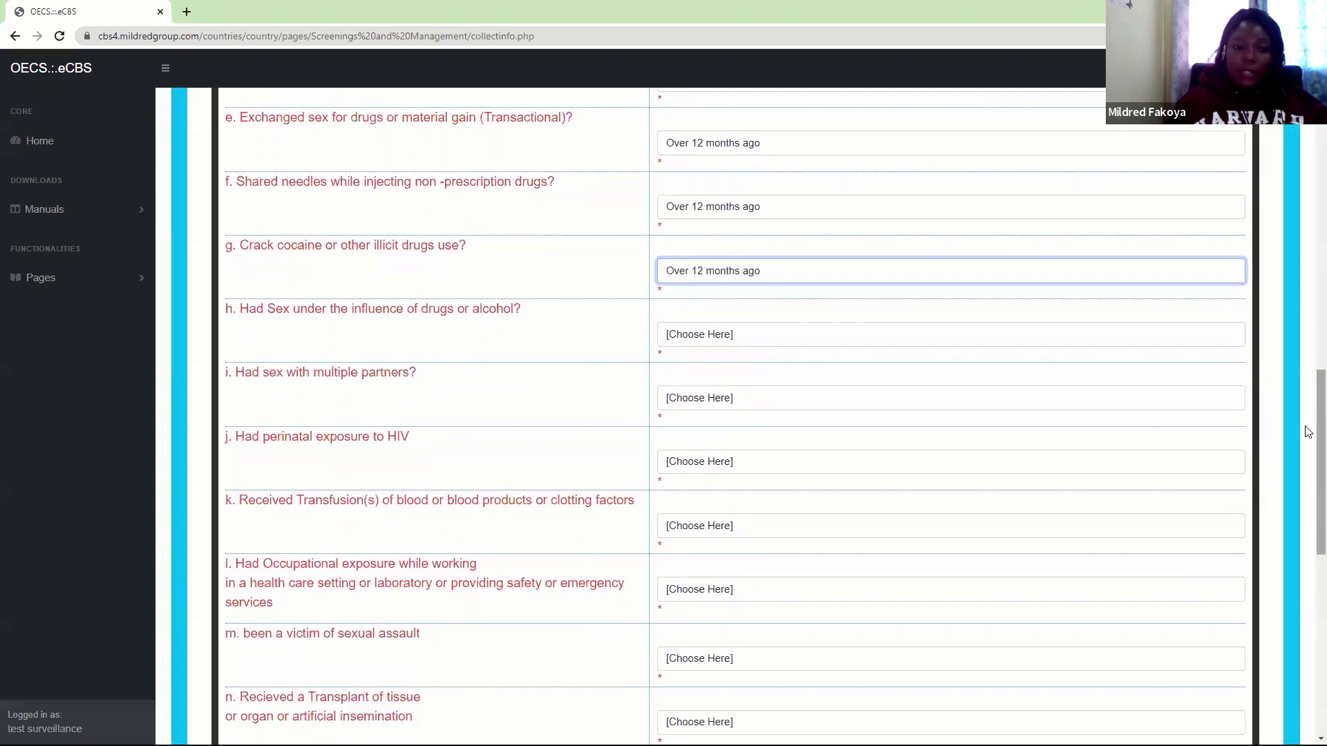
click(693, 339)
click(689, 380)
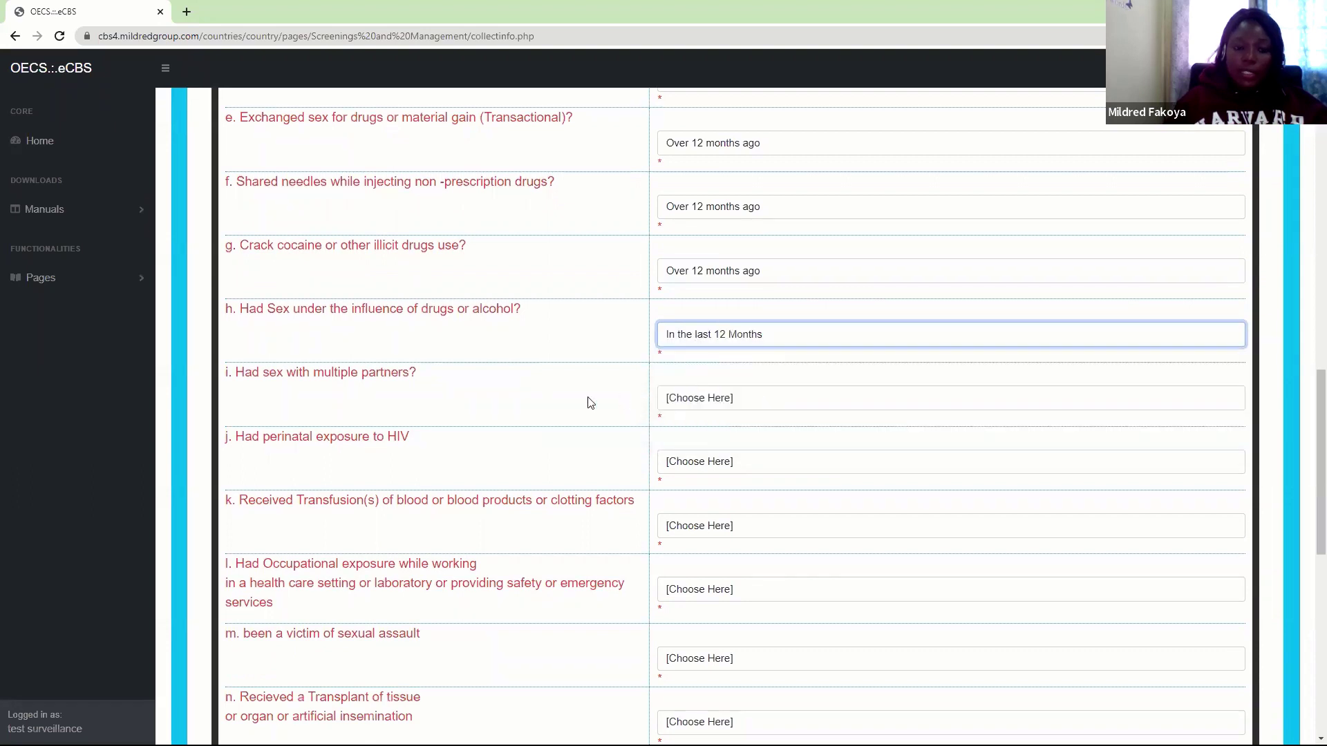
click(698, 404)
click(684, 444)
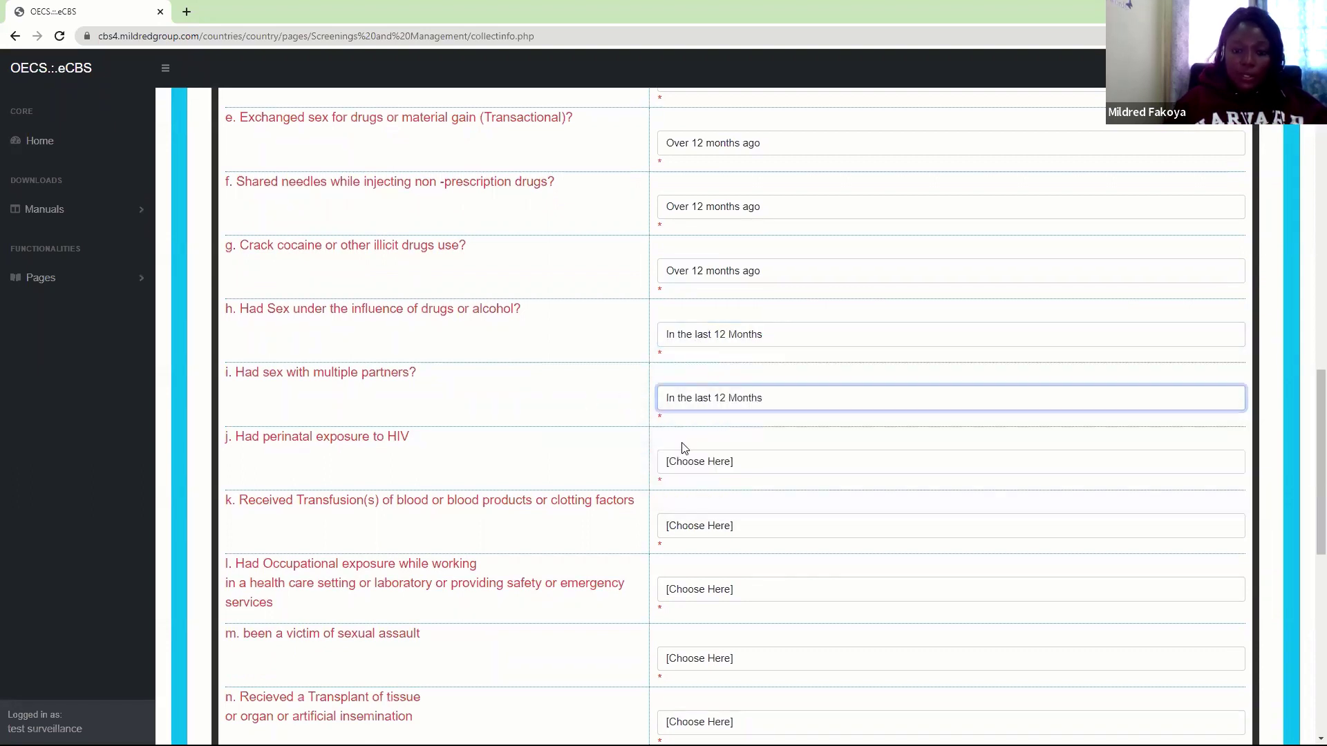
click(705, 460)
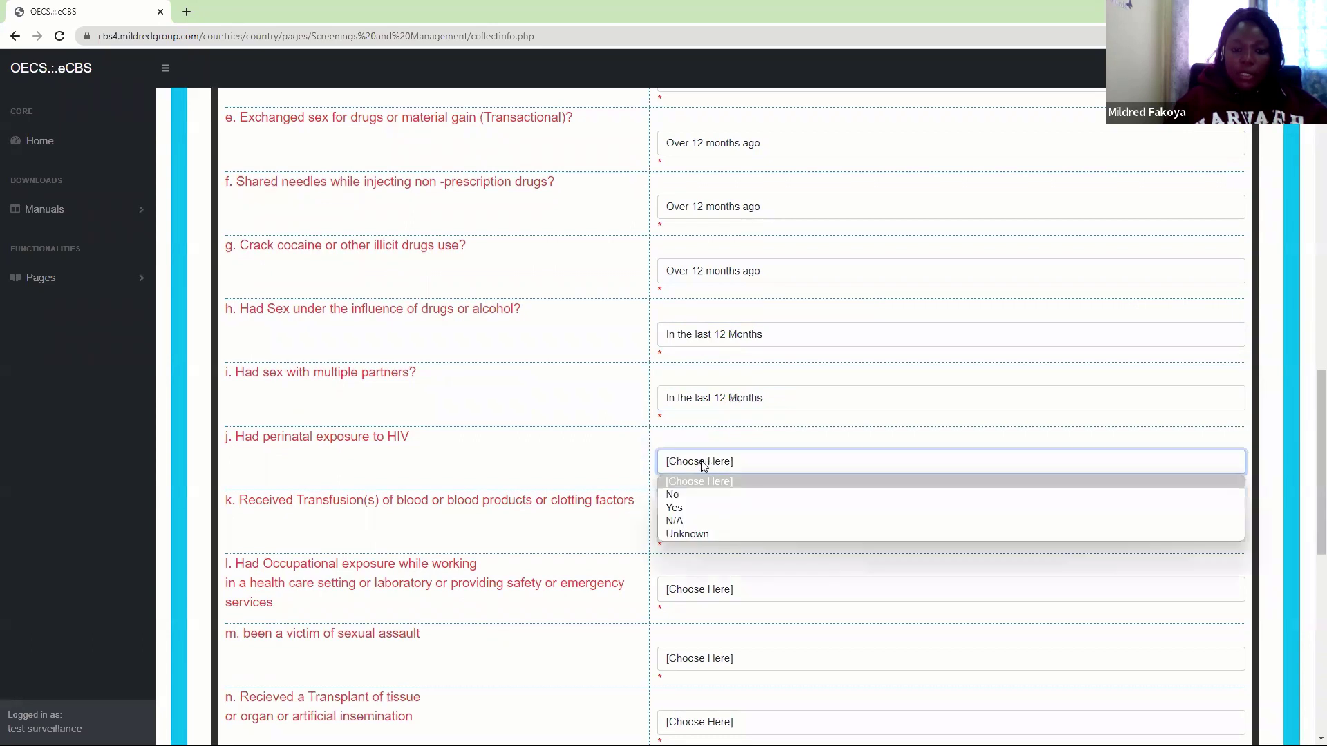
click(677, 509)
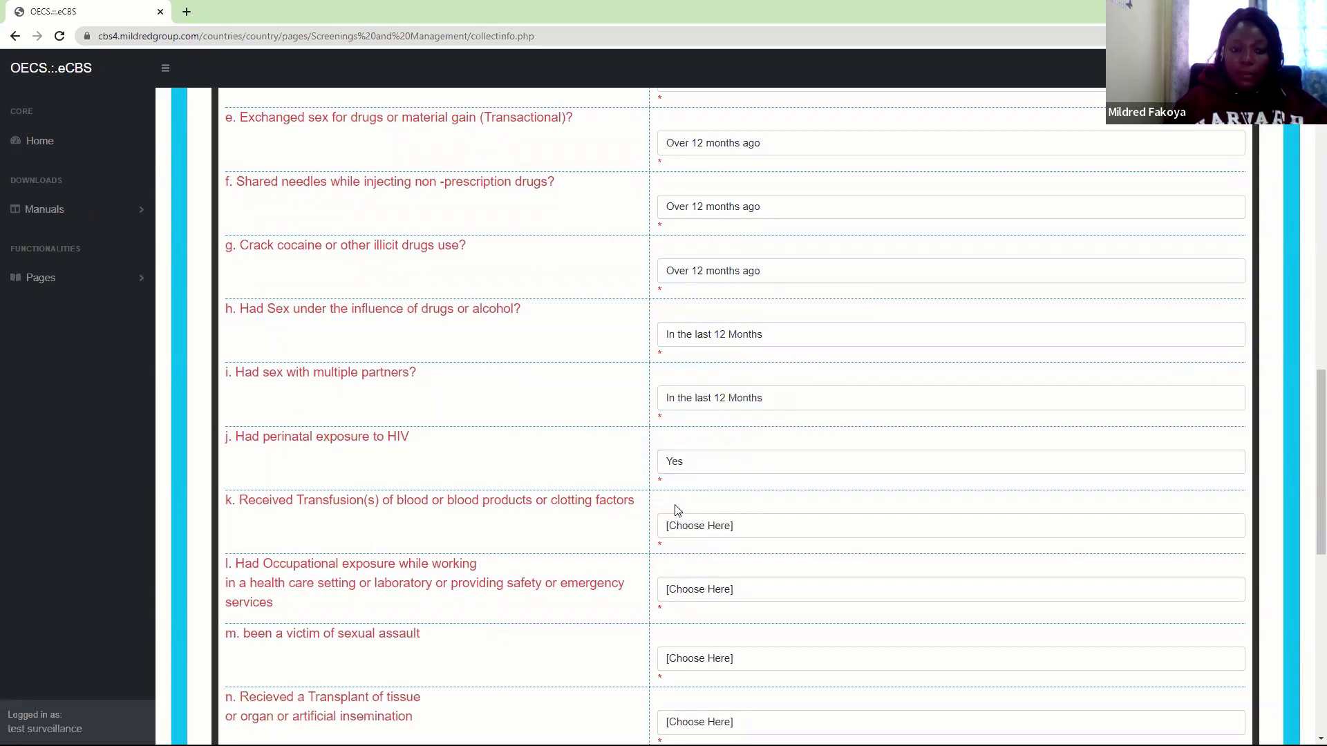
click(694, 528)
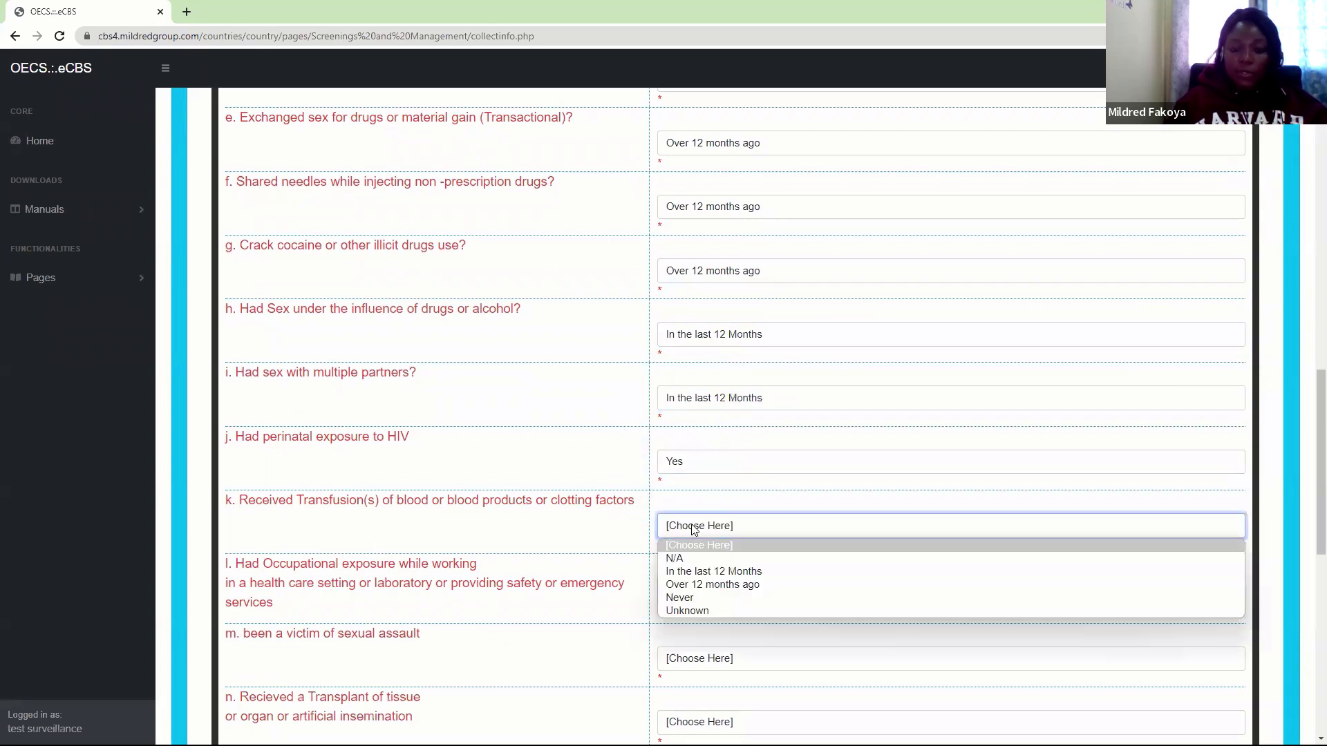
click(681, 586)
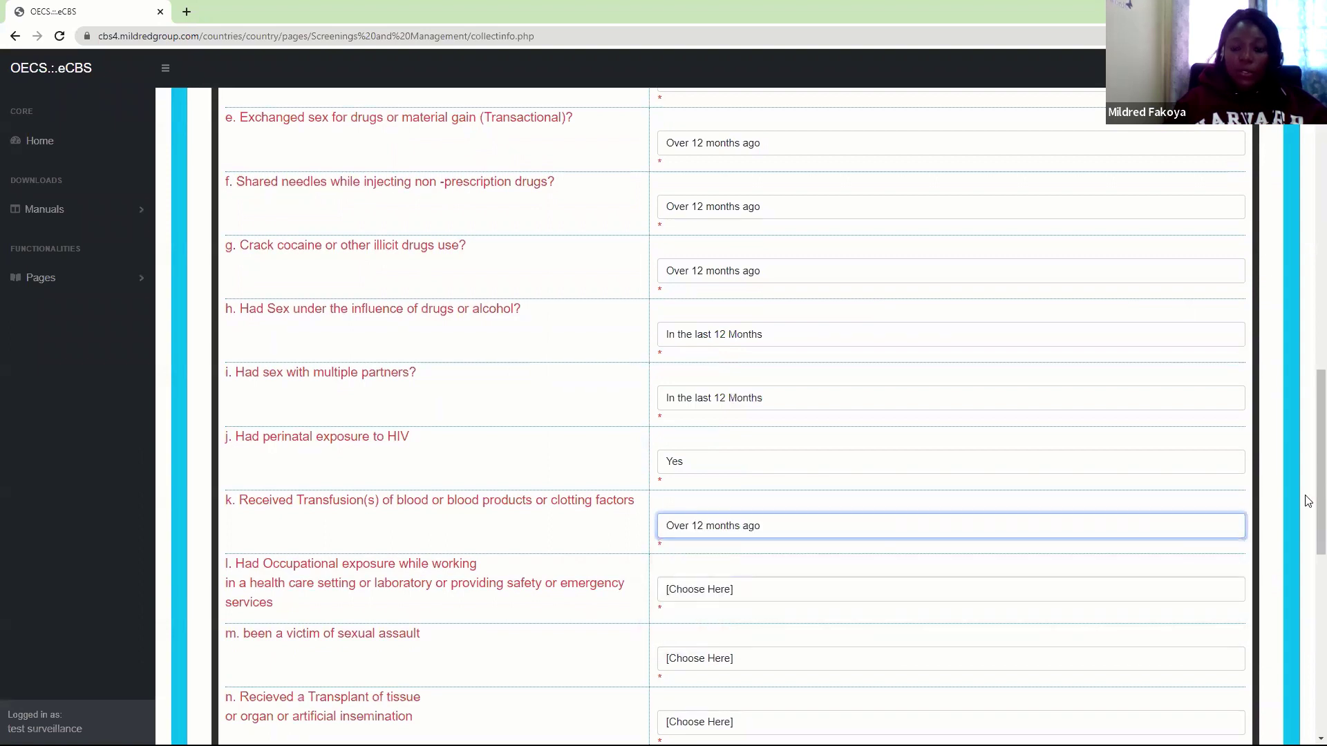
Answer occupational exposure, sexual assault and transplant Never; STI and TB diagnosis No
drag(1308, 506, 1307, 584)
click(696, 307)
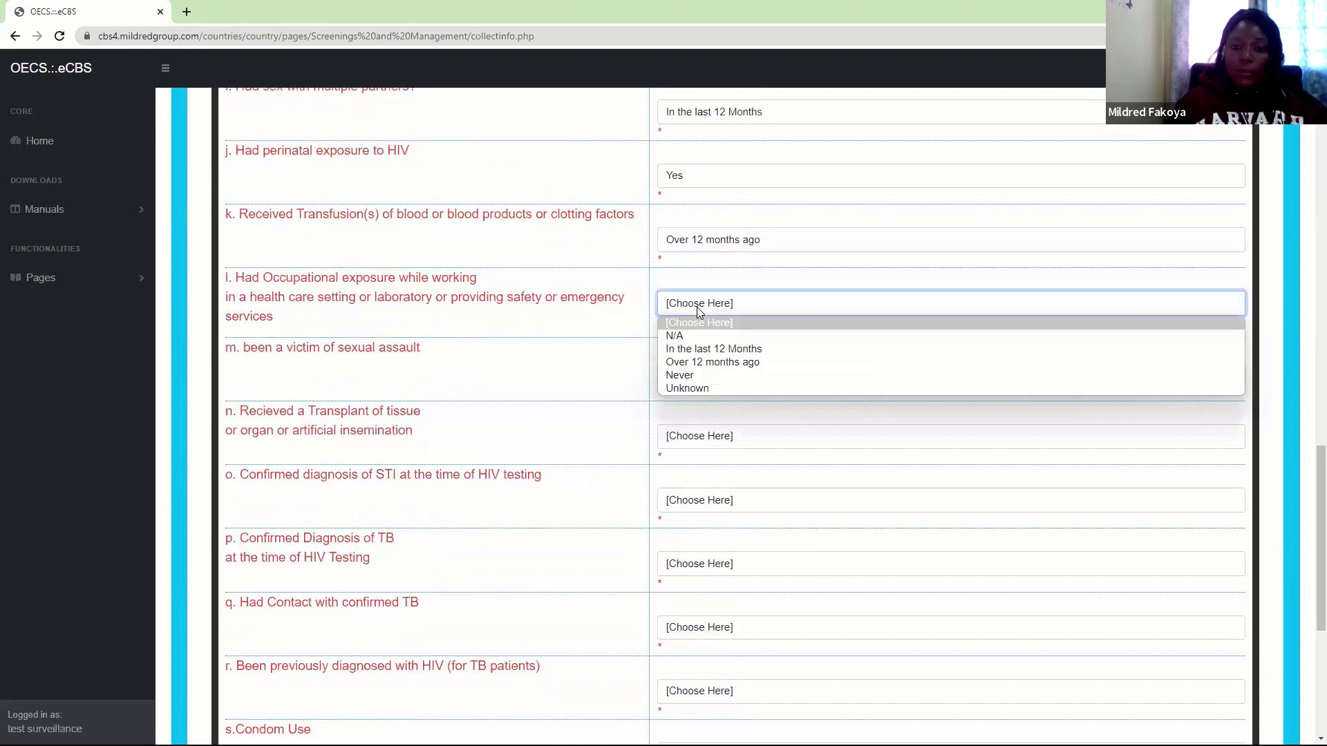
click(683, 375)
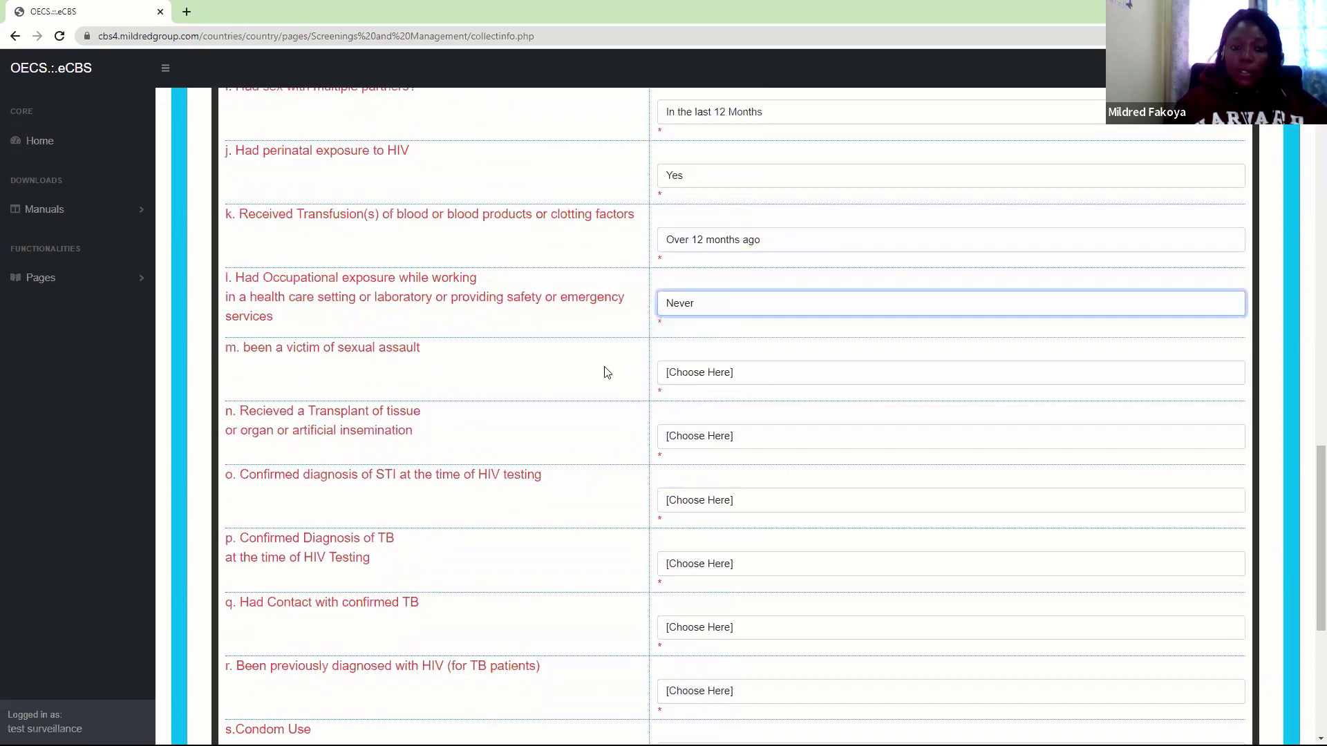
click(719, 375)
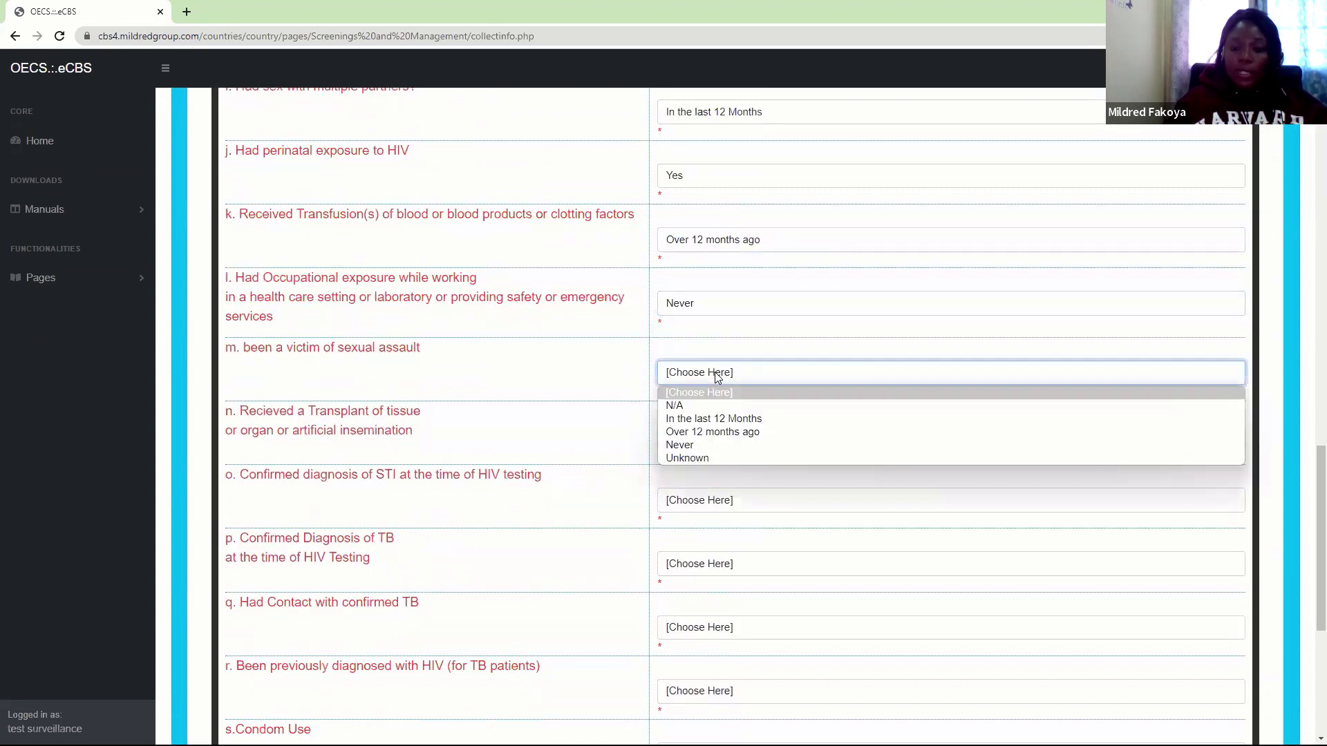
click(679, 450)
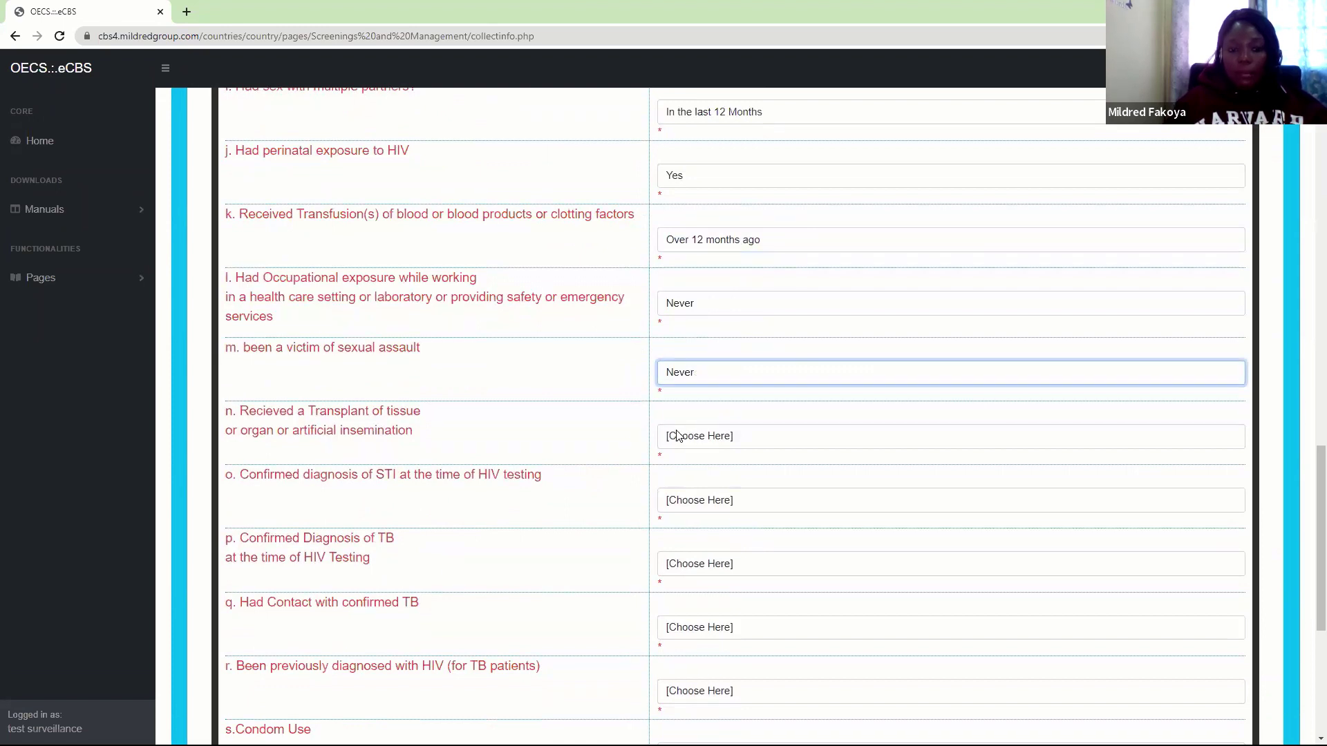
click(677, 434)
click(689, 509)
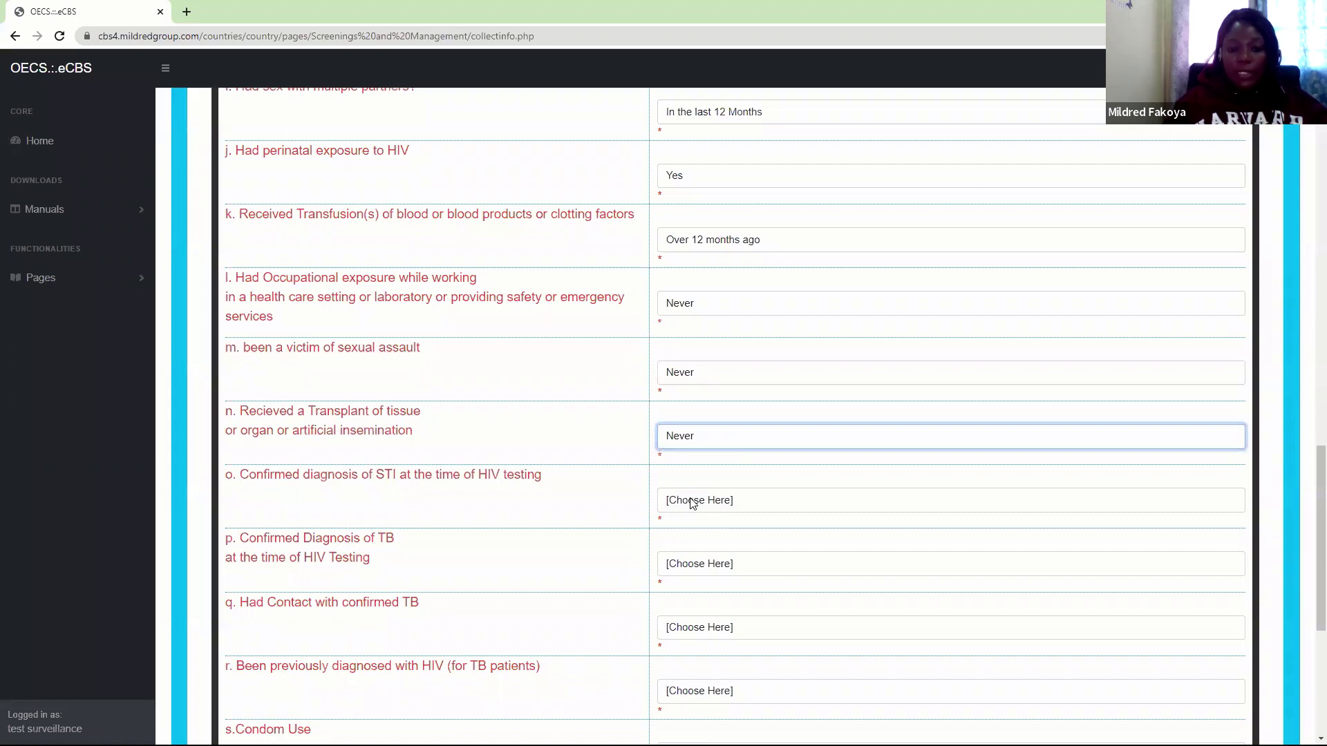
click(692, 502)
click(683, 538)
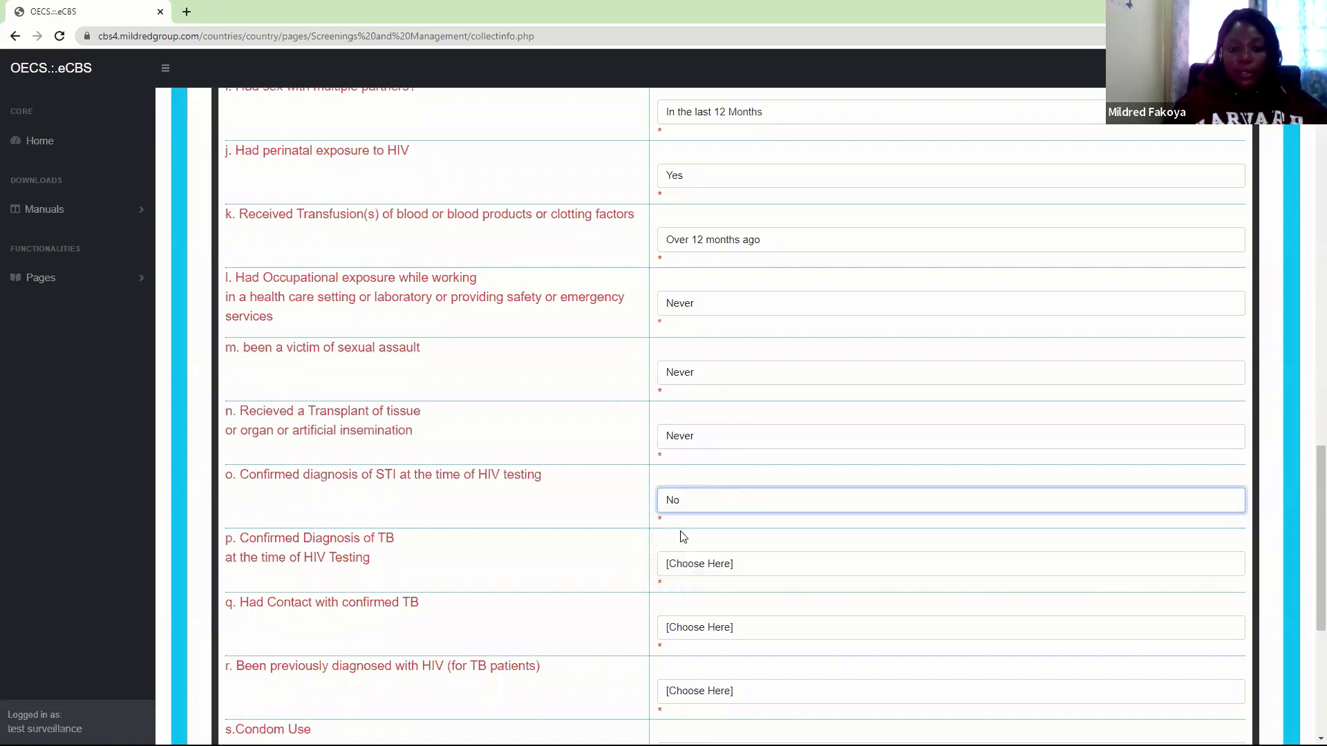
click(688, 563)
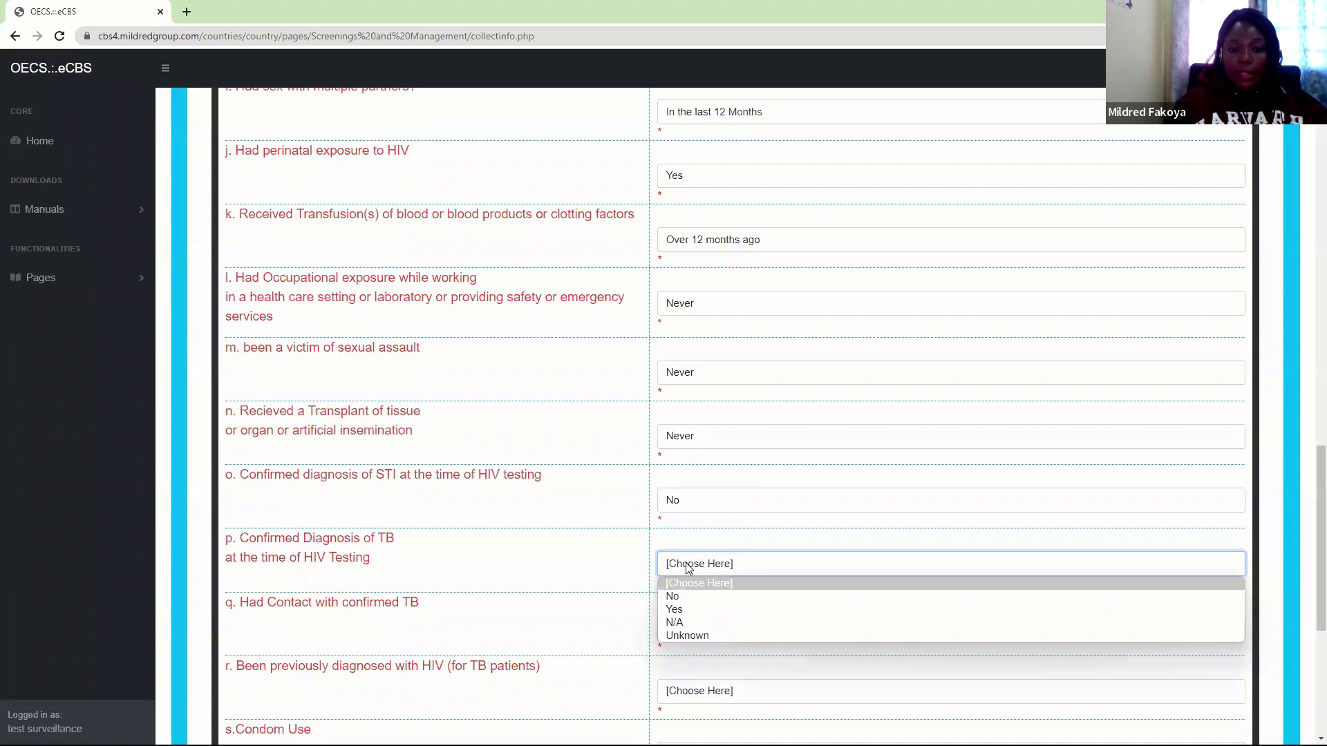
click(675, 599)
Answer TB contact No and previous HIV diagnosis N/A
scroll(1309, 622, down, 3)
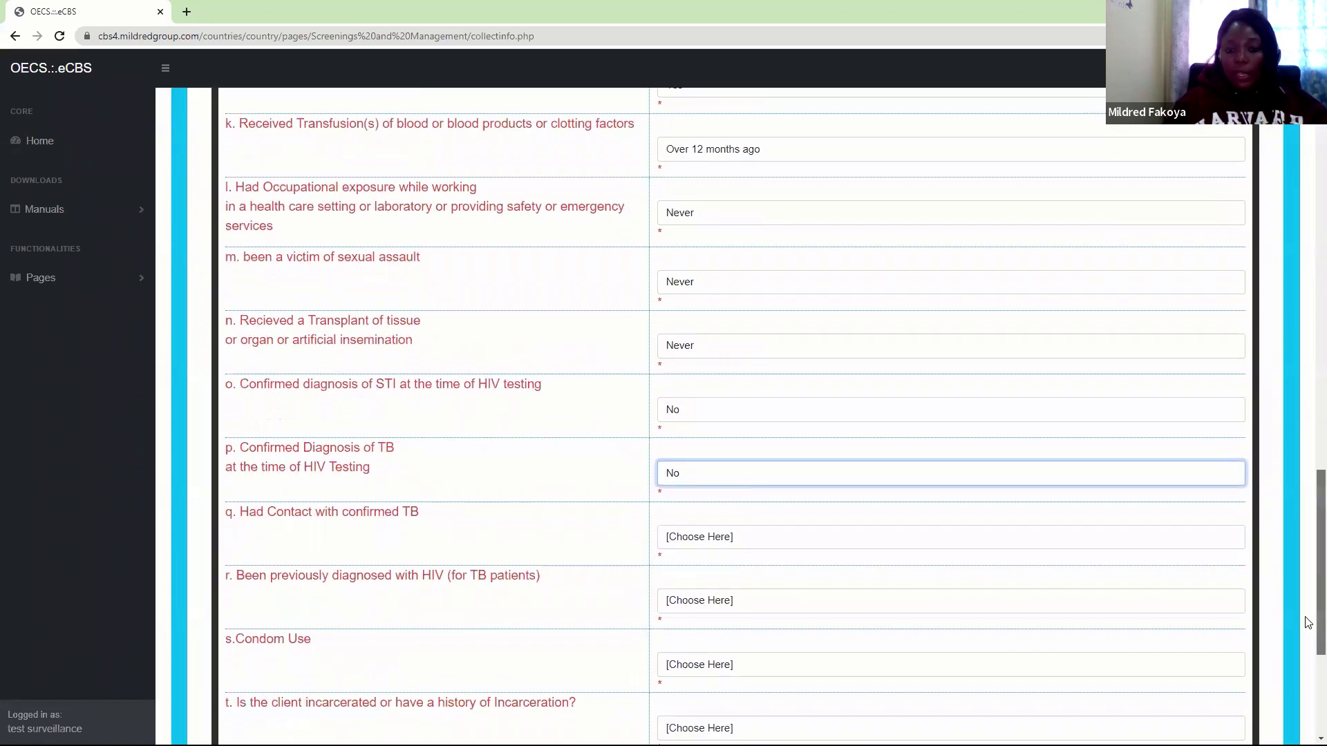
click(708, 457)
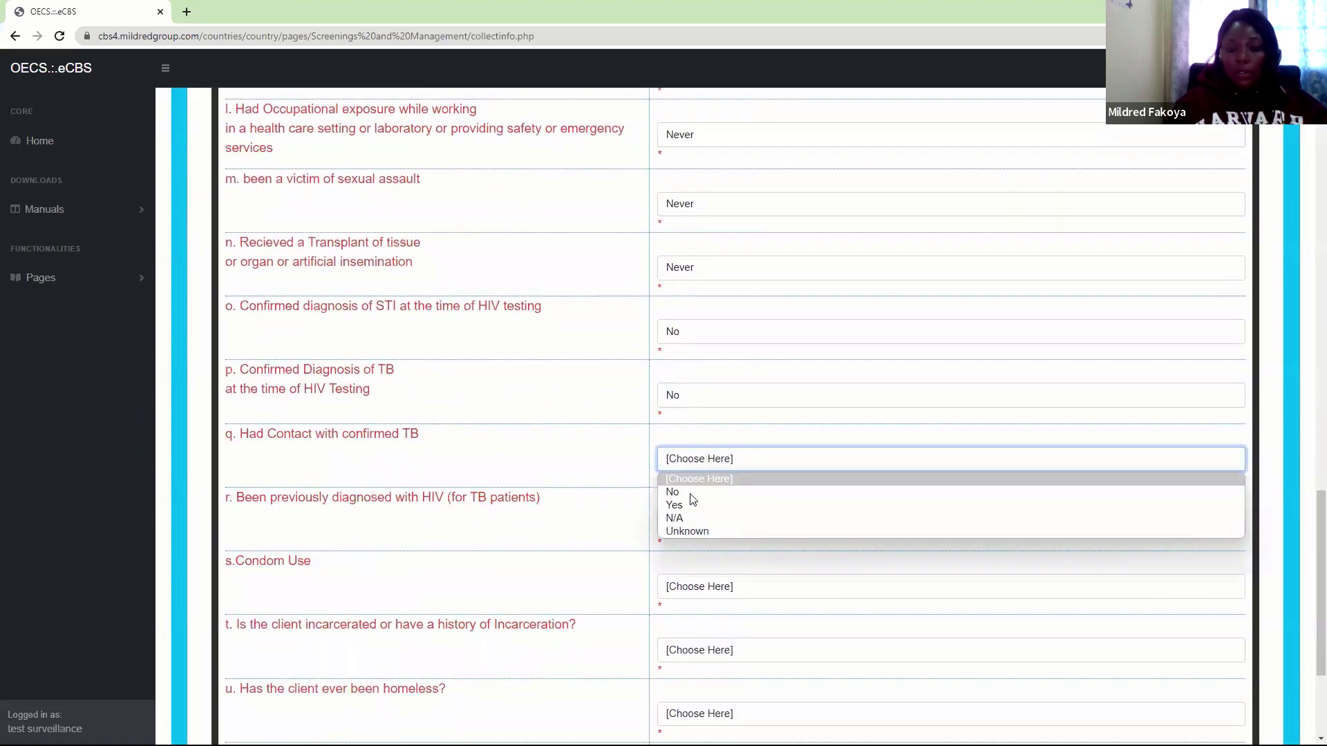
click(688, 491)
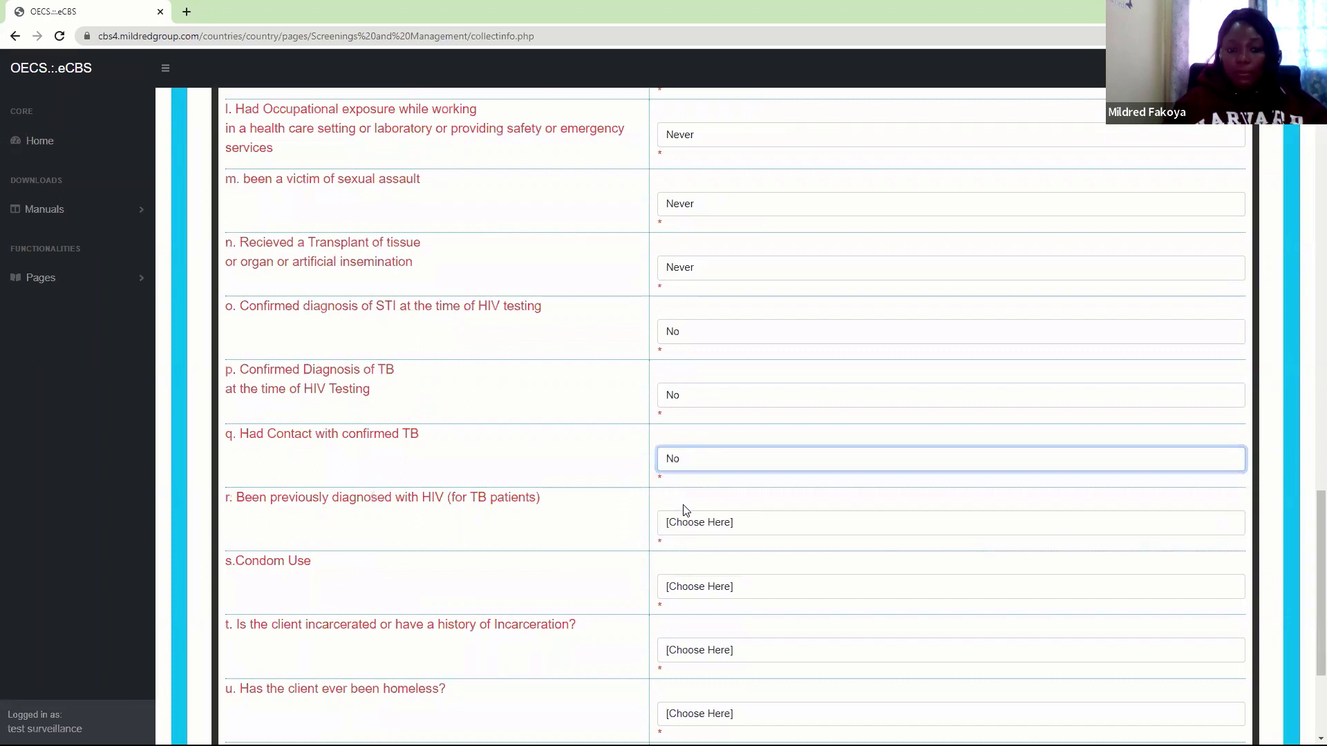
click(685, 524)
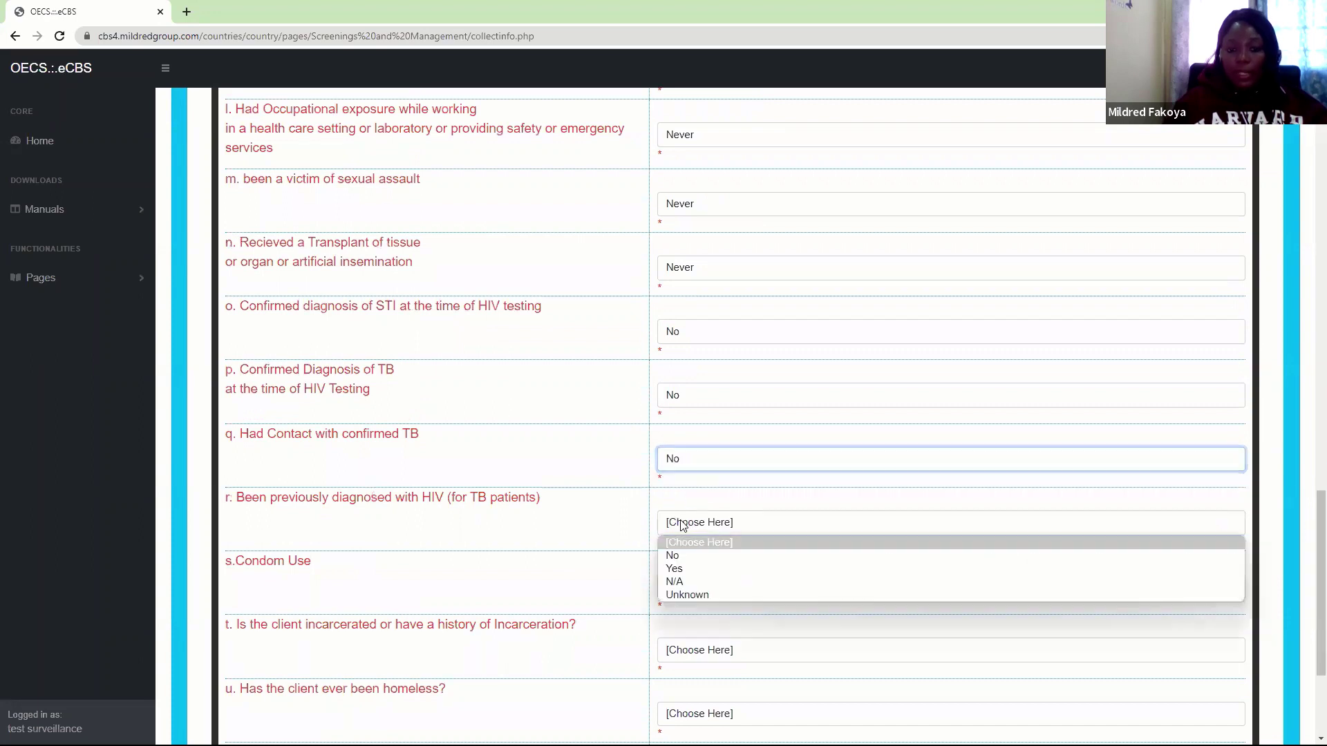
click(676, 582)
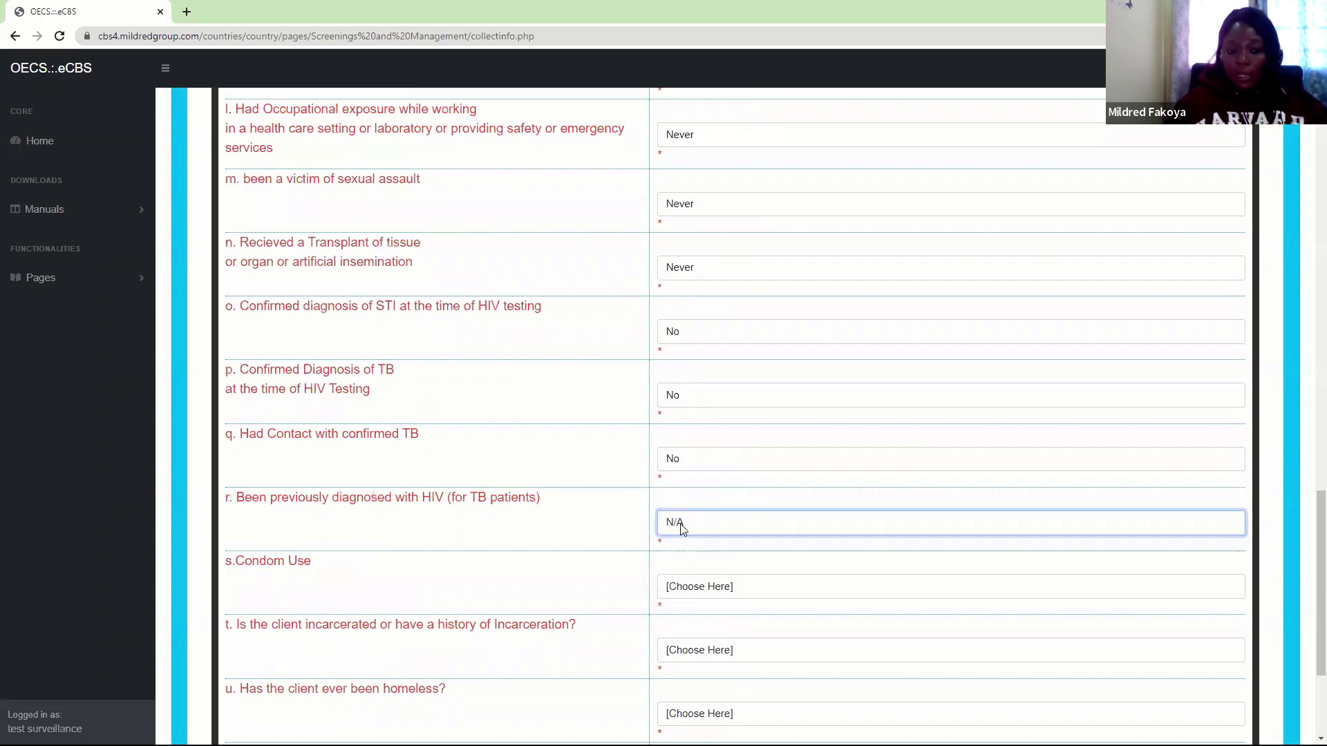
scroll(1308, 598, down, 2)
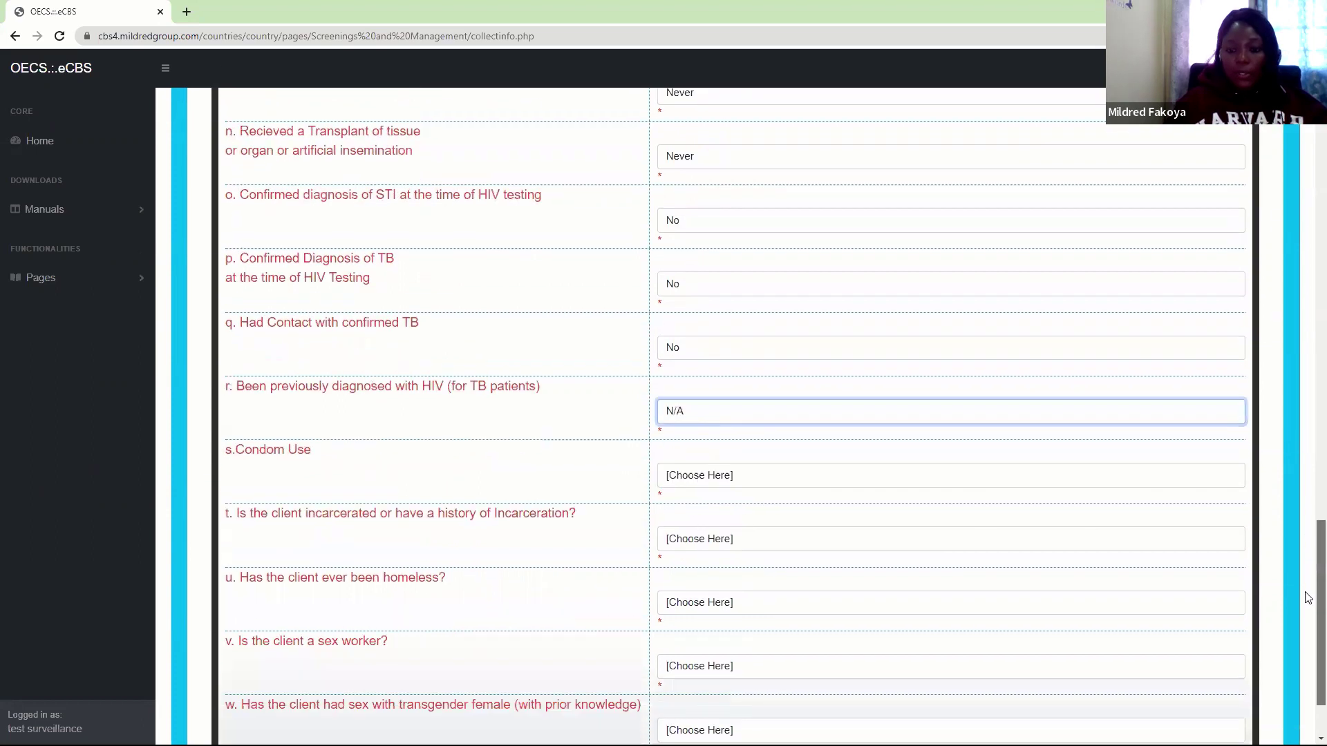
scroll(1308, 595, down, 1)
click(693, 433)
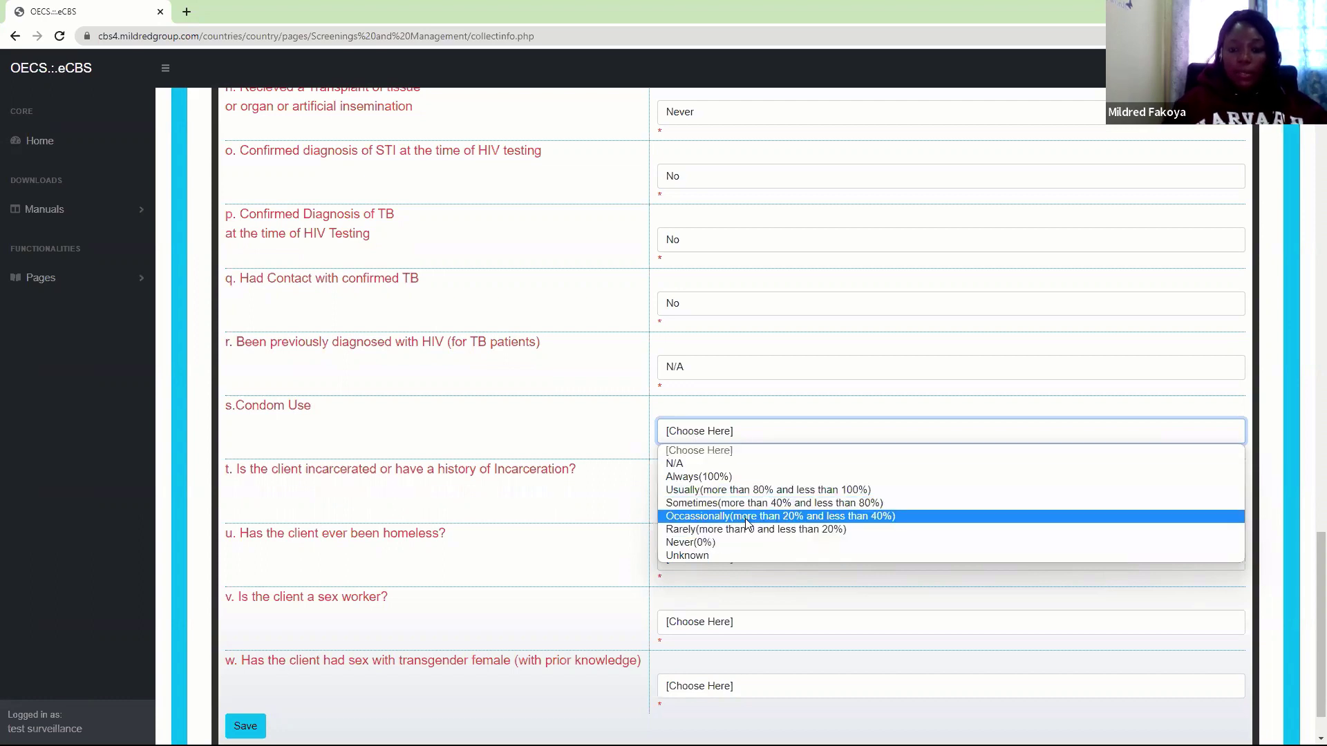
Set Condom Use to Sometimes (more than 40% and less than 80%)
click(741, 496)
click(740, 498)
click(734, 434)
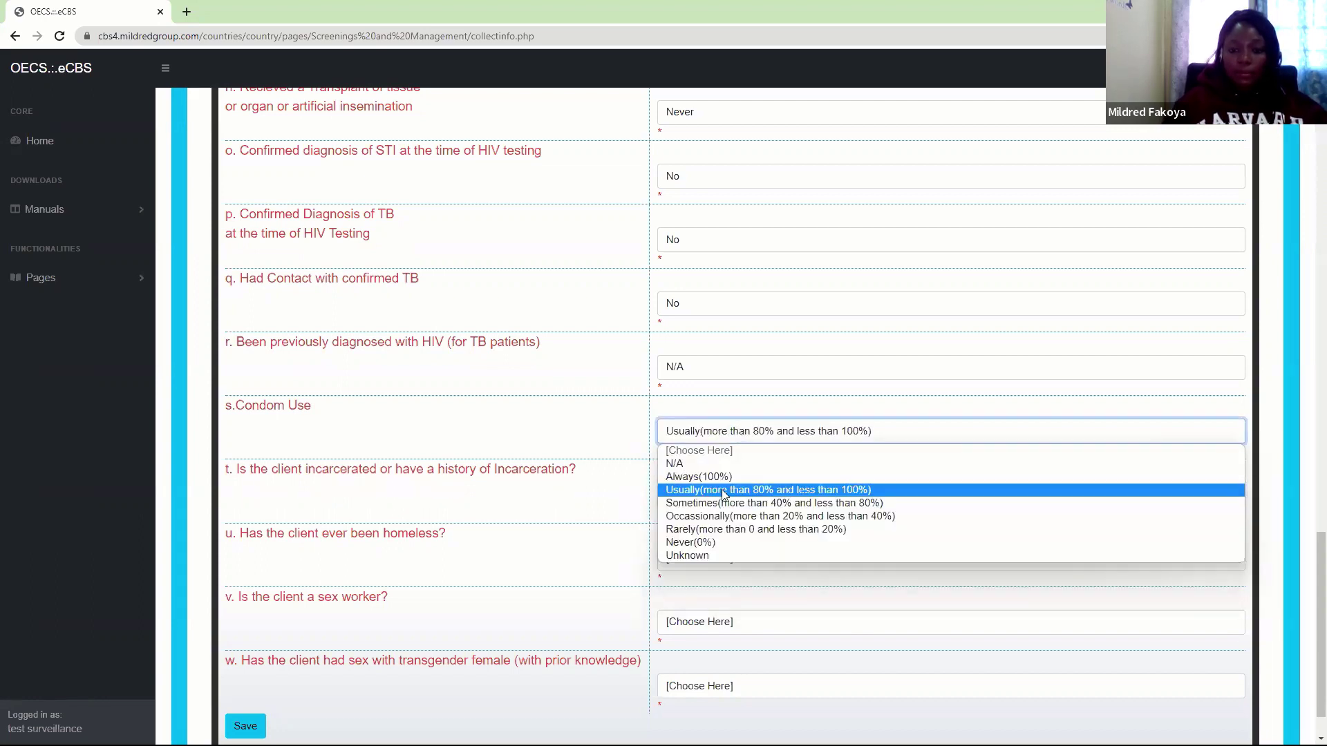
click(719, 503)
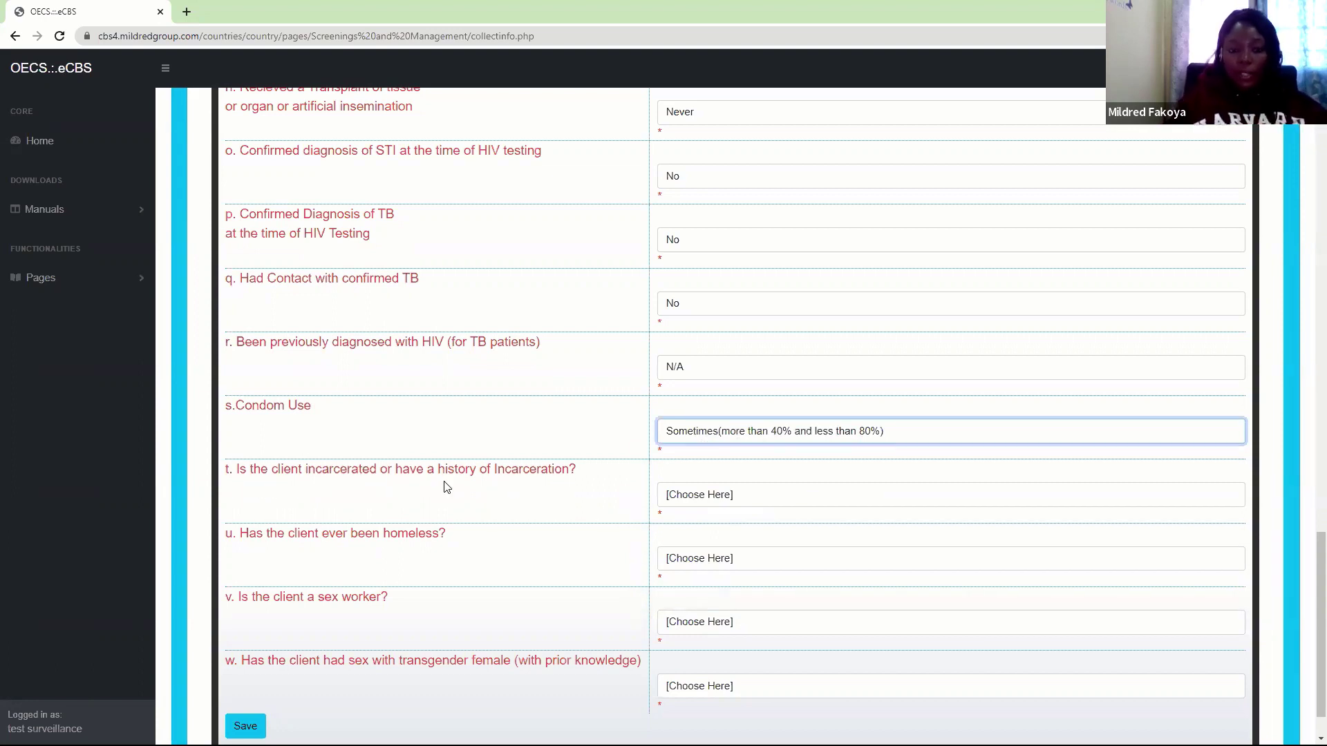
Answer incarceration Never, homelessness Over 12 months ago, sex worker and transgender partner Never
click(691, 498)
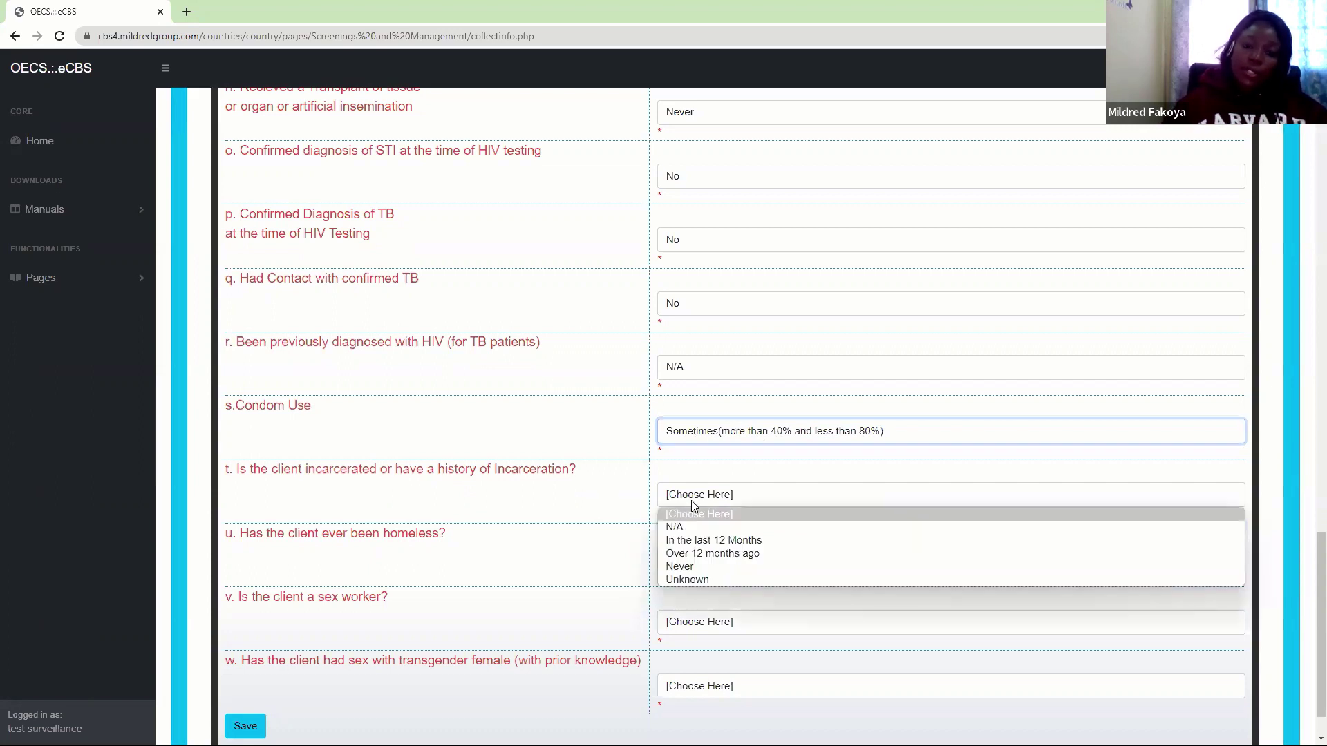
click(686, 567)
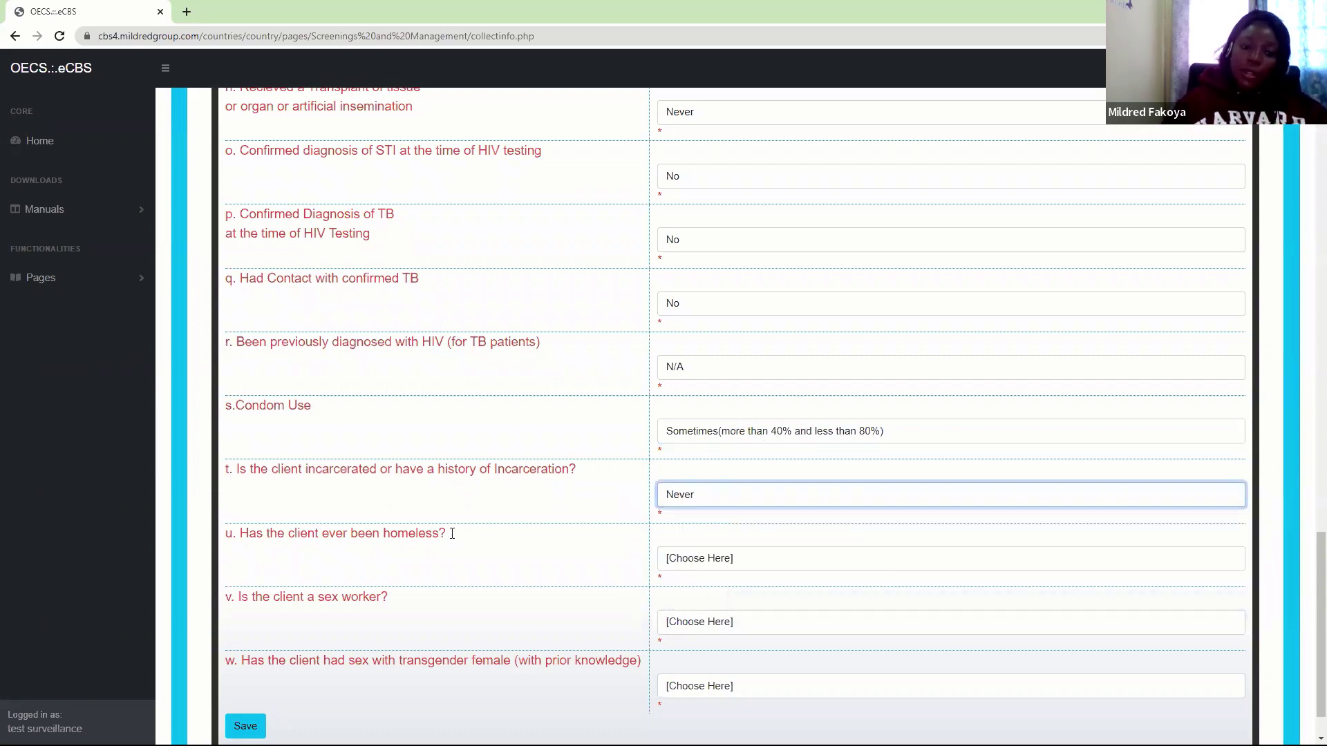
click(746, 561)
click(710, 621)
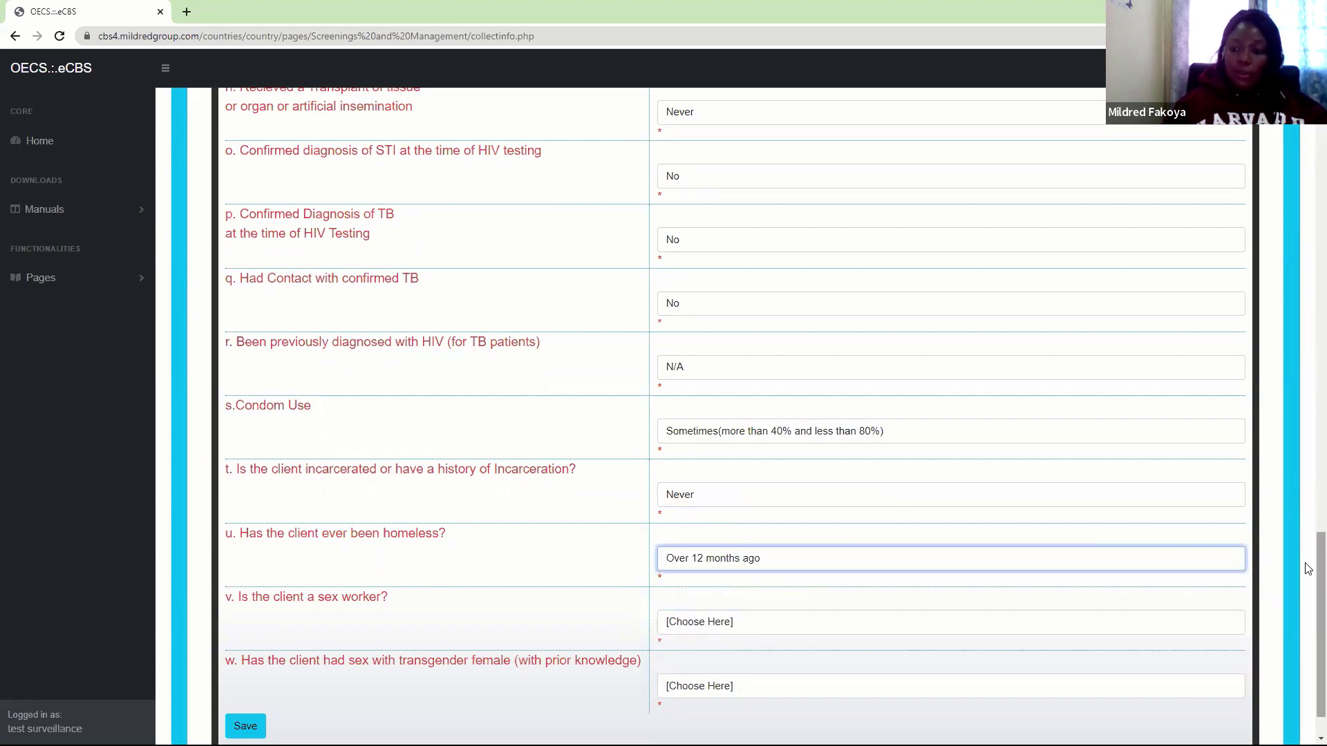
scroll(1306, 608, down, 1)
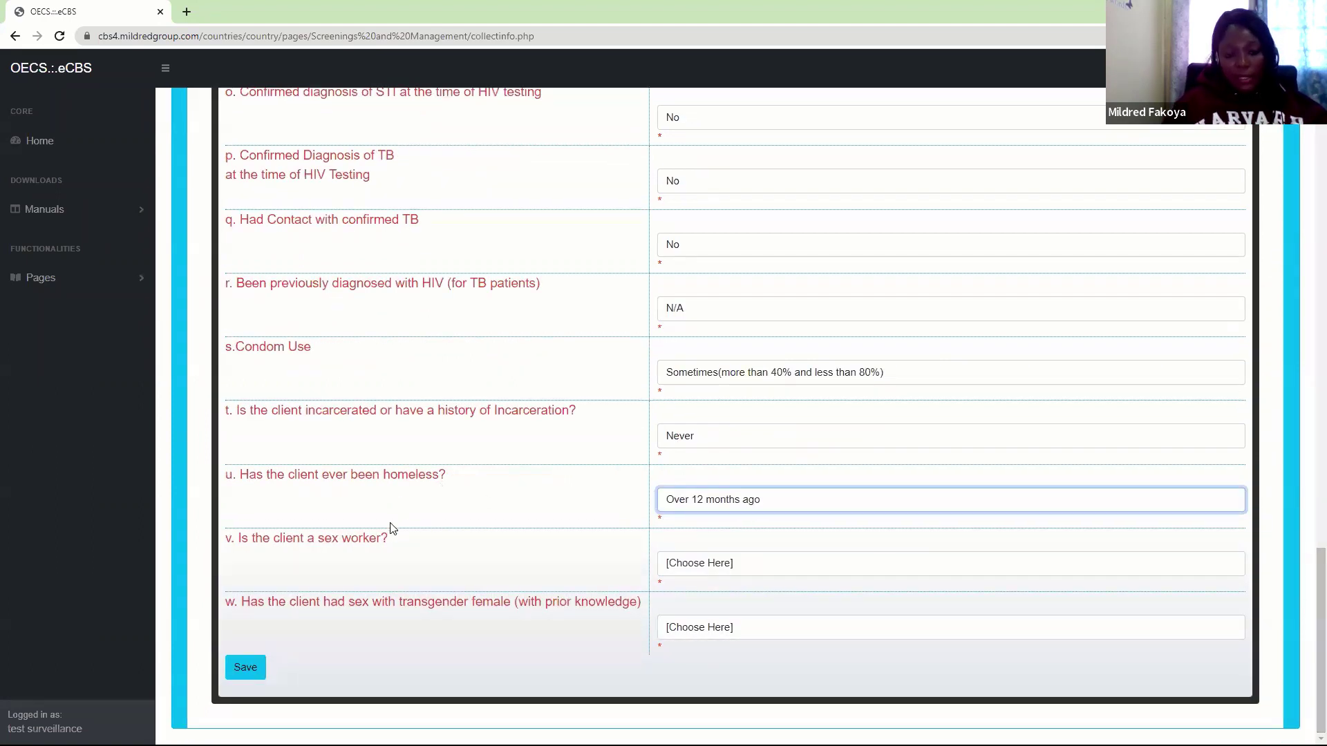
click(731, 568)
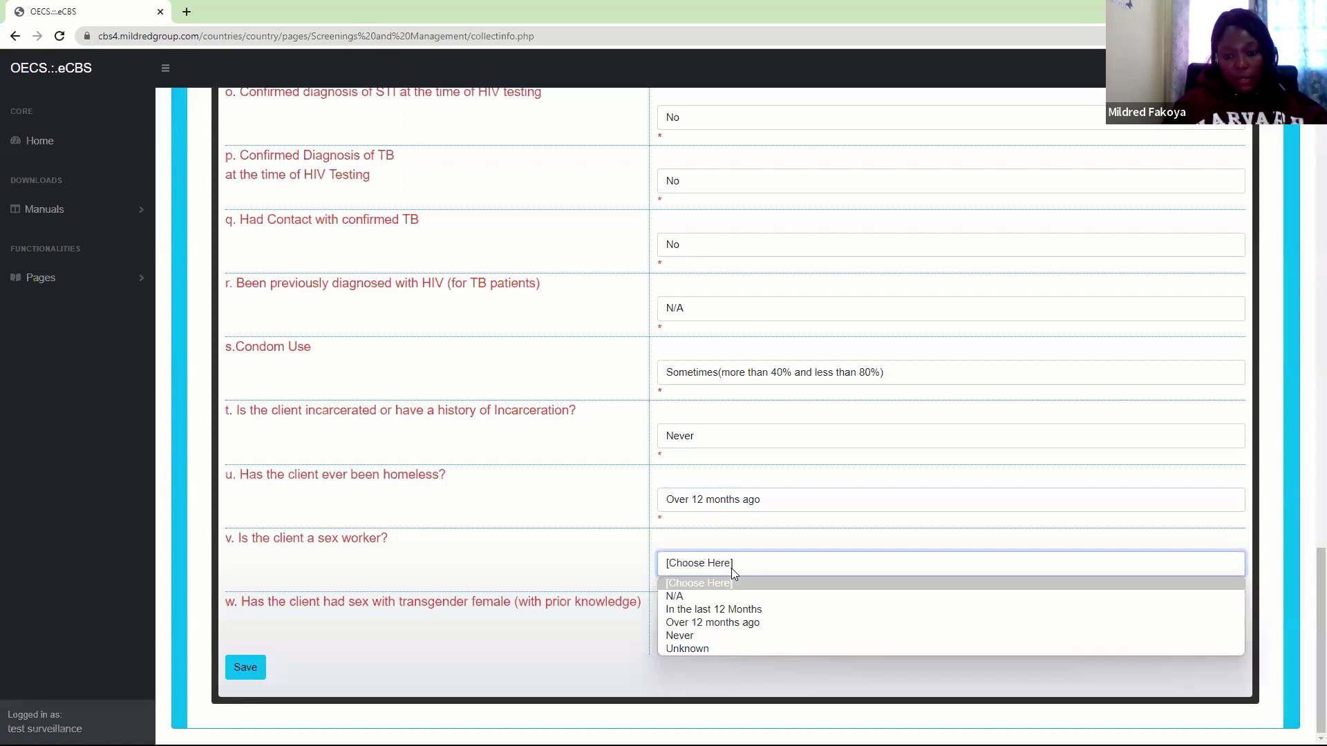
click(690, 635)
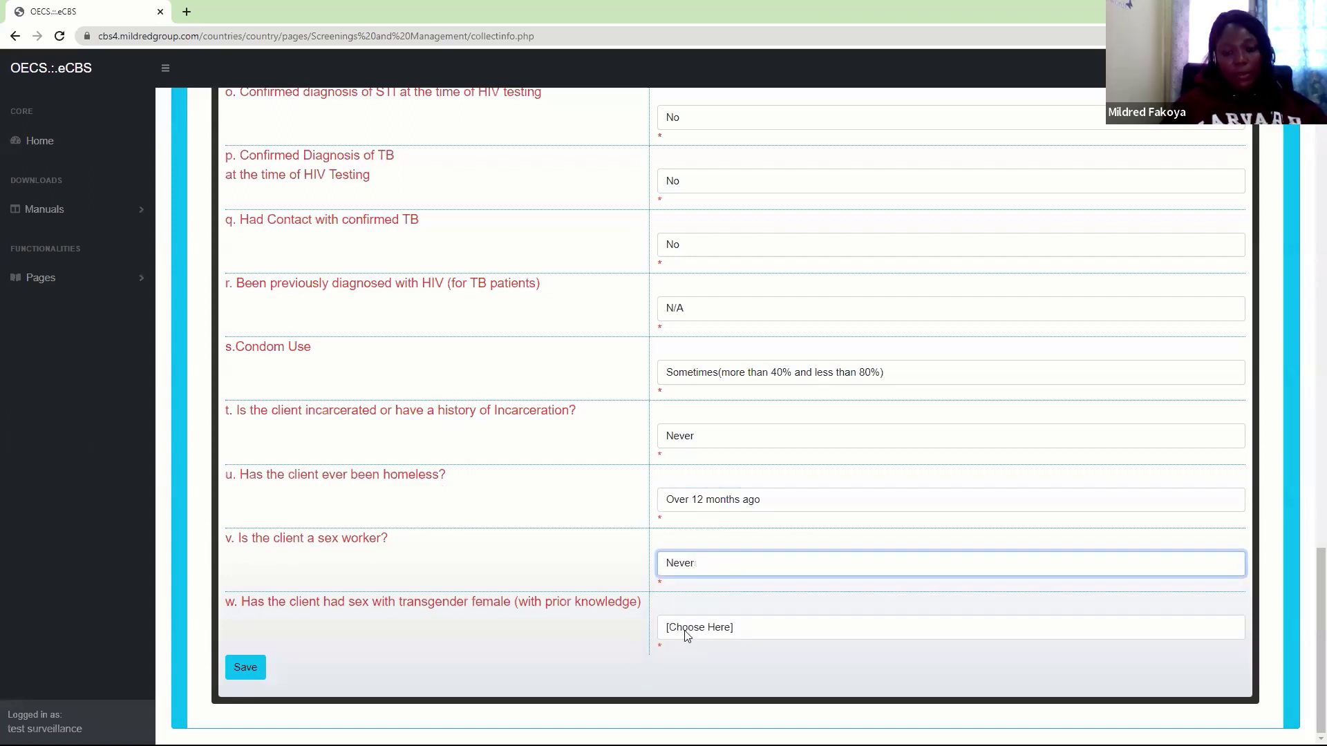
click(688, 632)
click(683, 700)
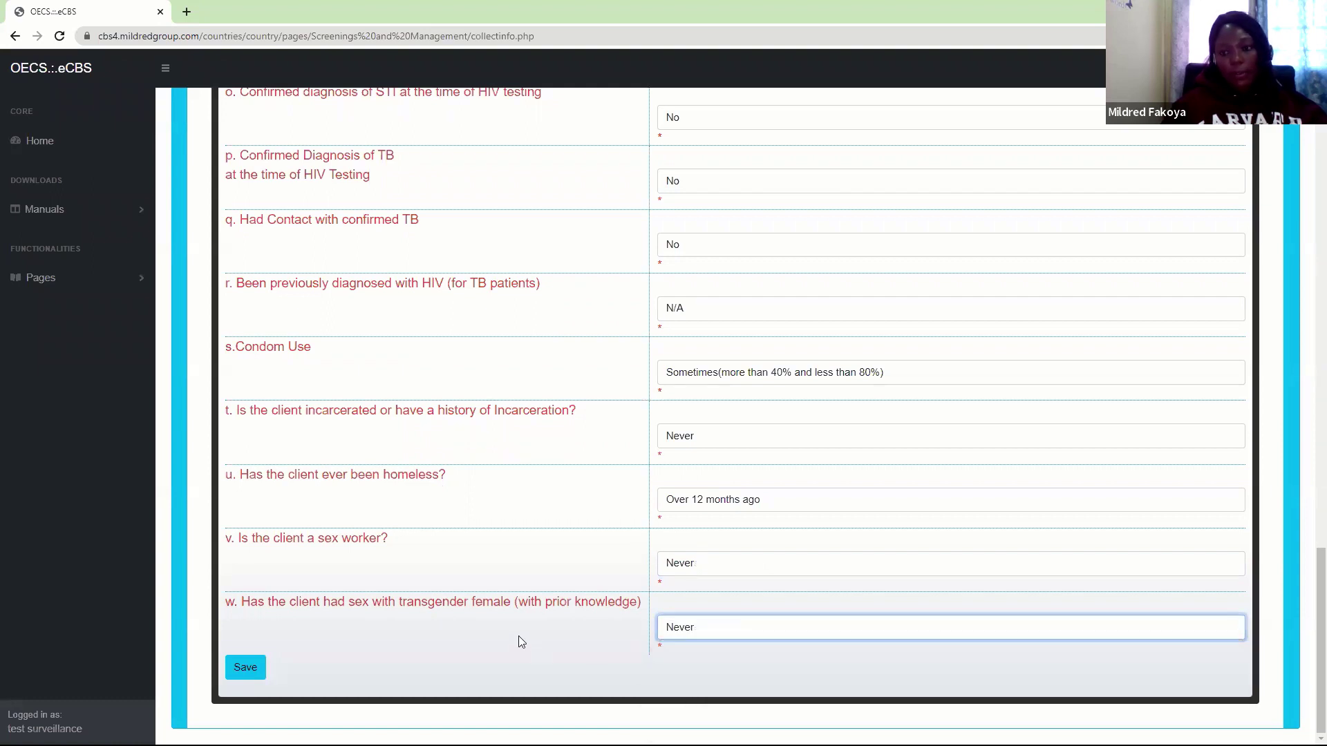
Save the Risk Factors answers and review the behavioural summary listing transactional sex, injection drugs, homelessness
click(245, 667)
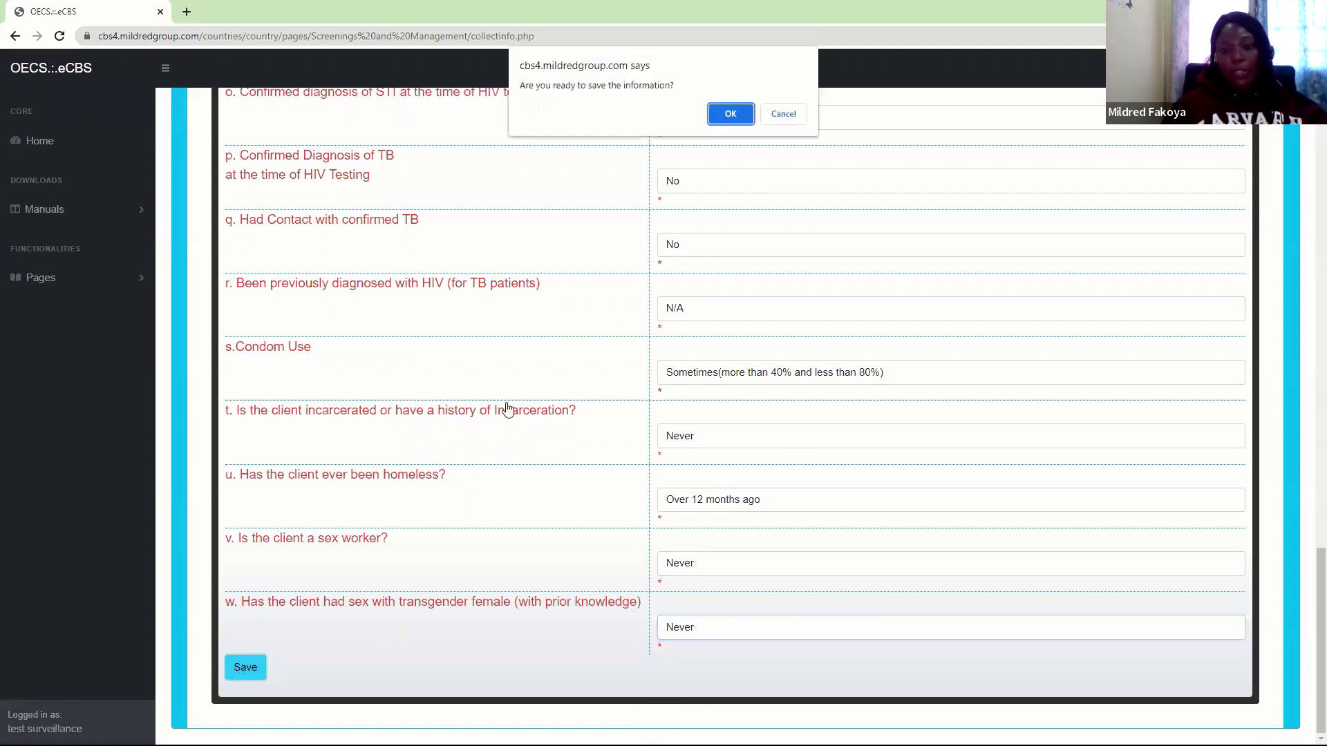
click(737, 115)
click(784, 113)
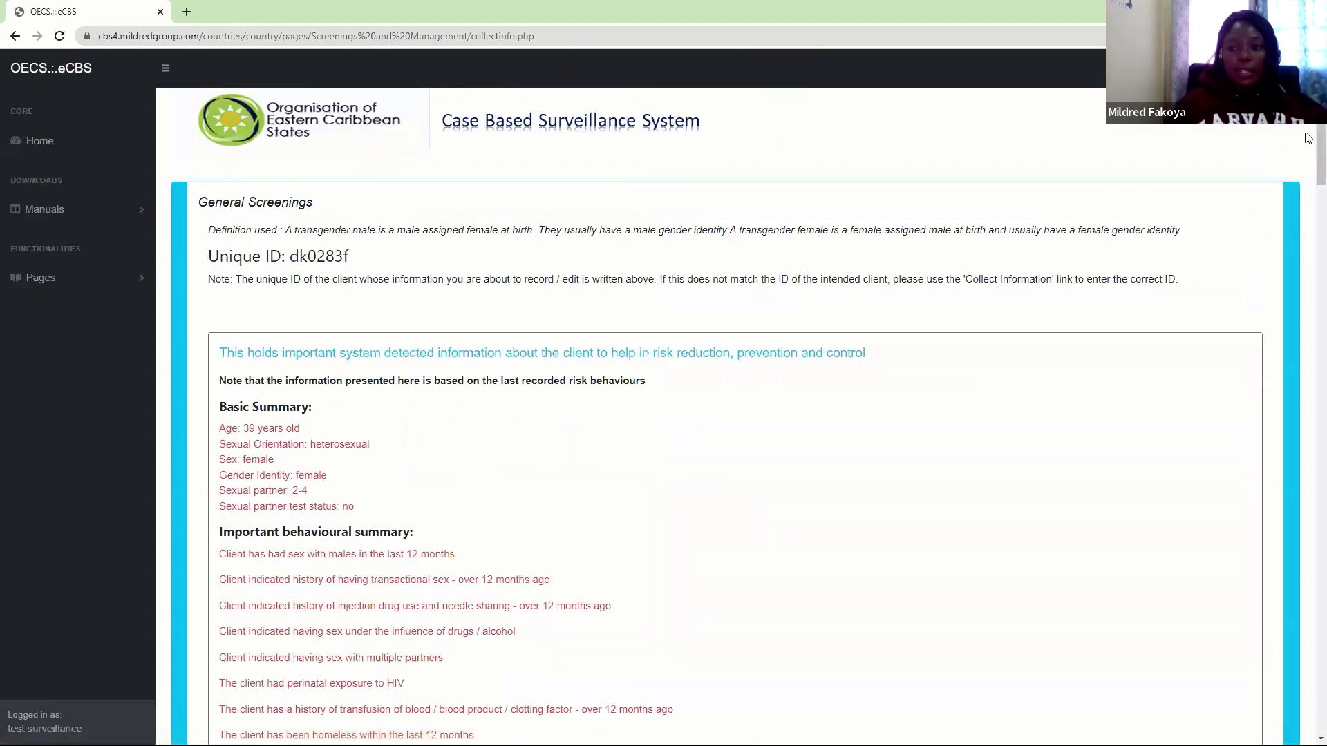
scroll(1308, 166, down, 3)
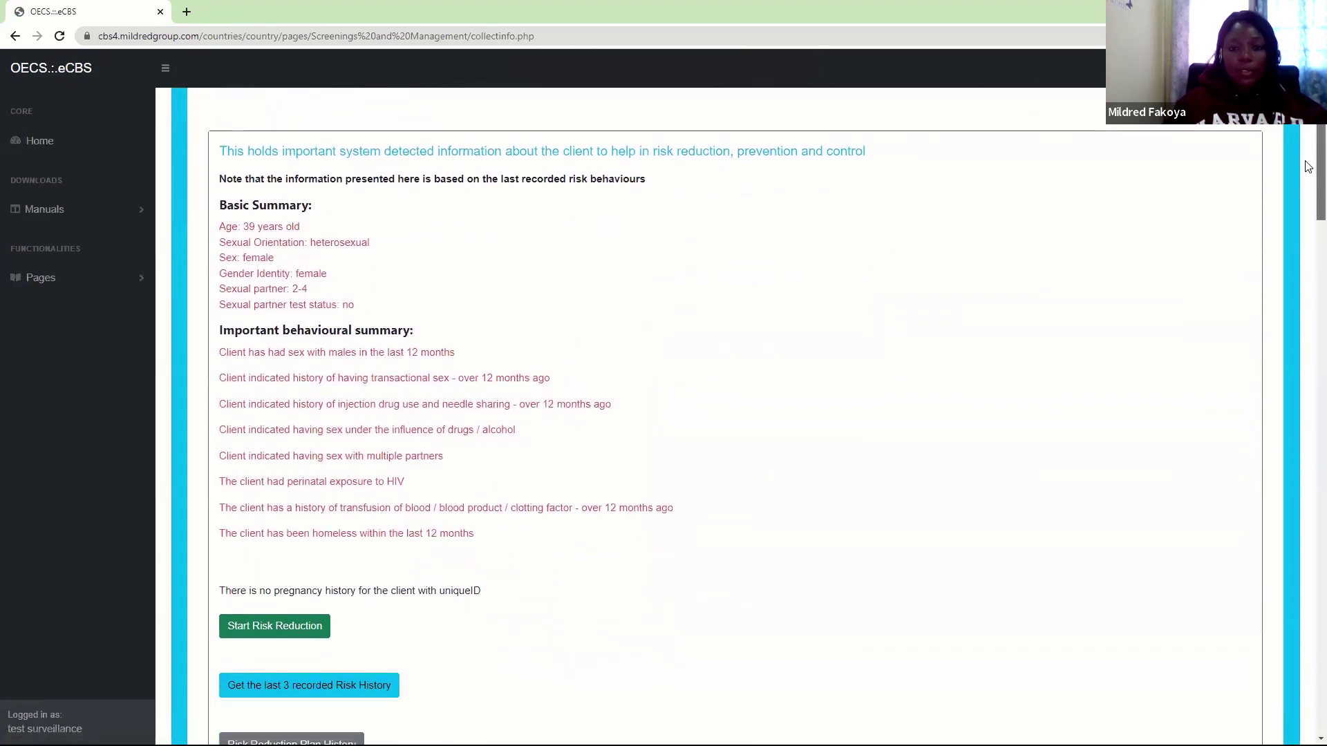
scroll(1308, 166, down, 1)
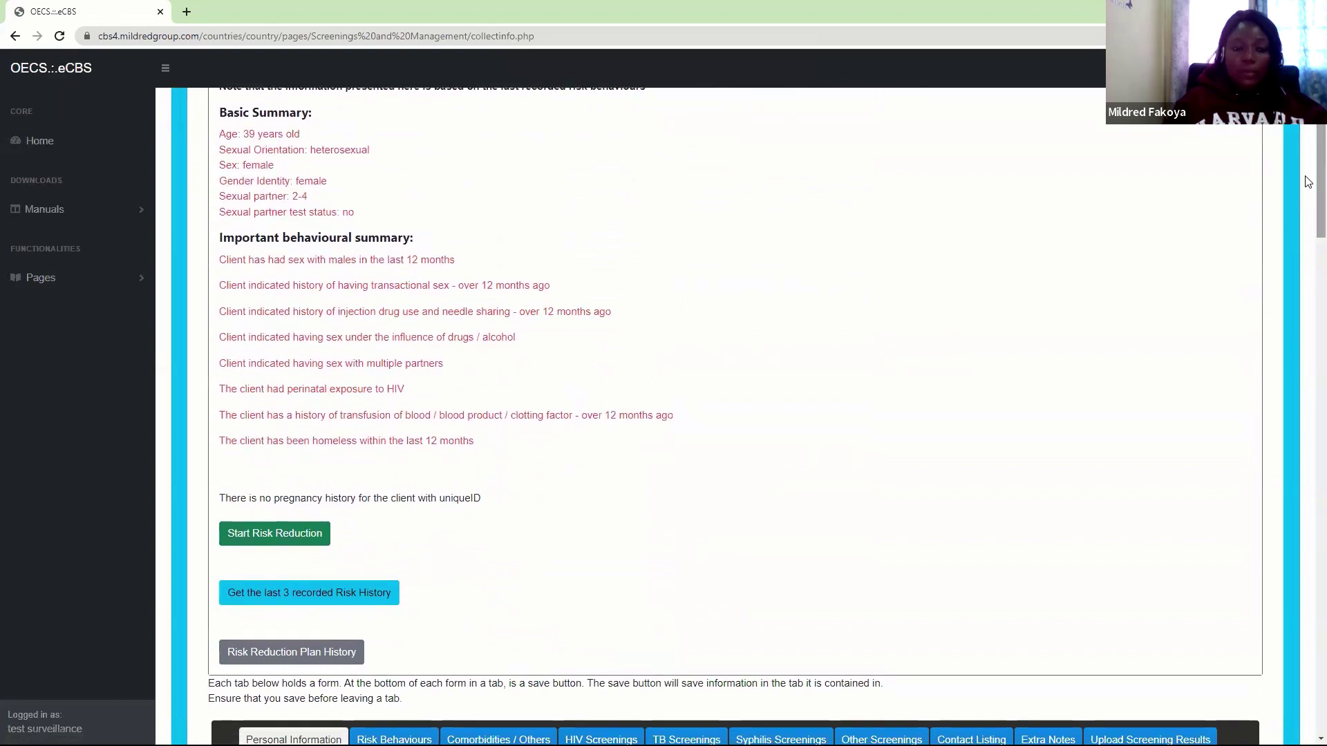
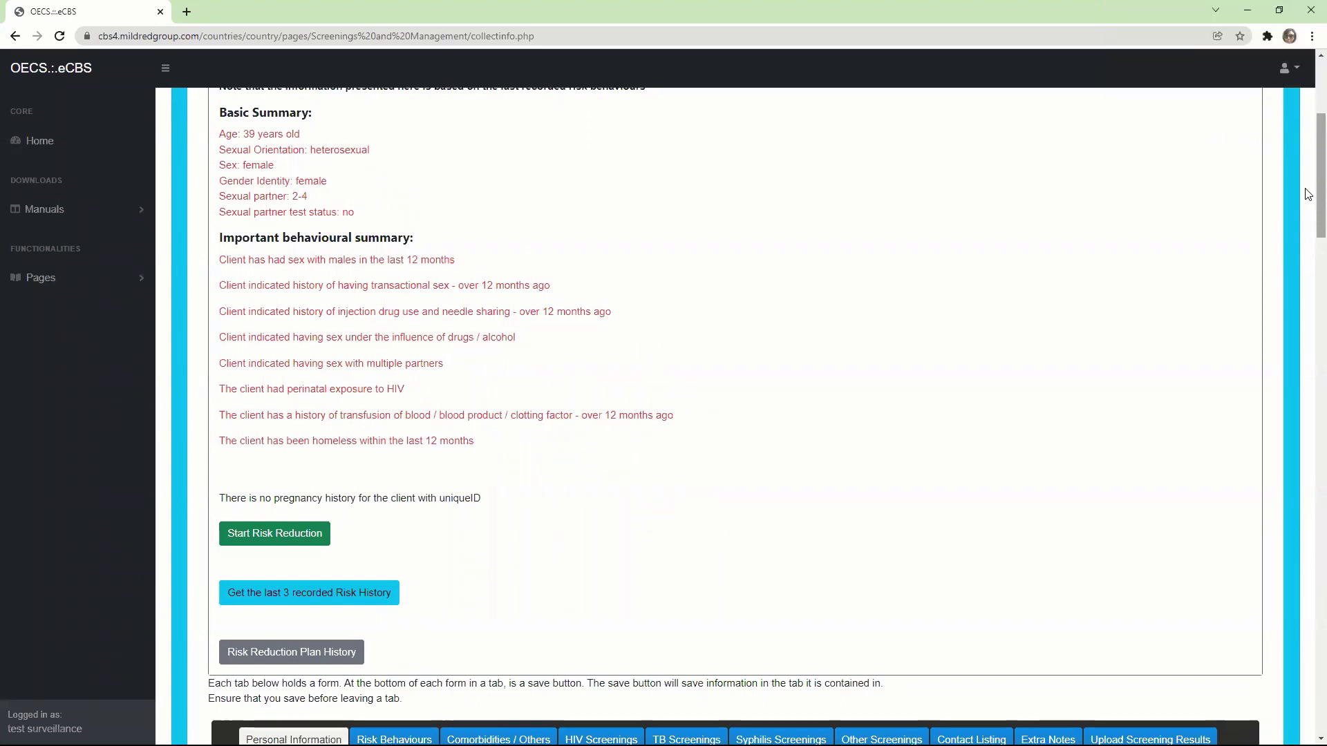
Open the client's risk behaviours form and set the report date to 2 February 2022
drag(1317, 195, 1316, 259)
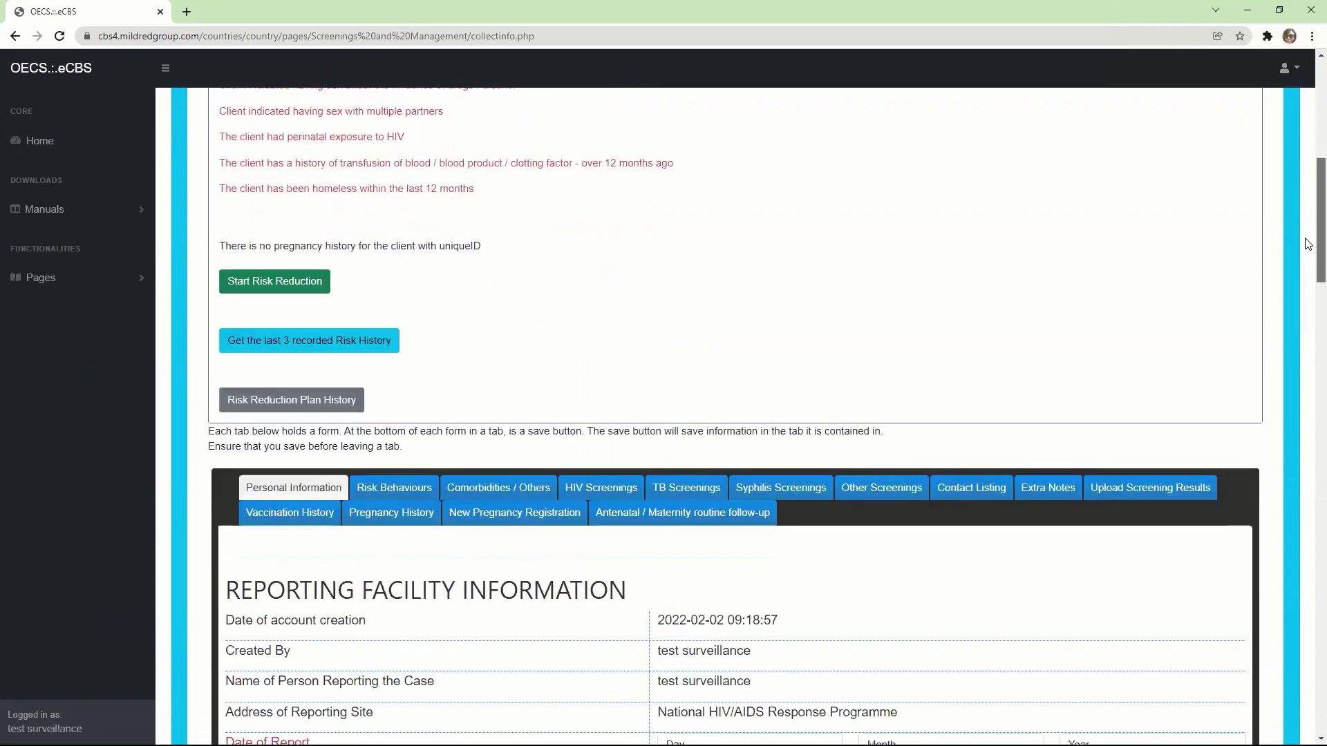
click(382, 390)
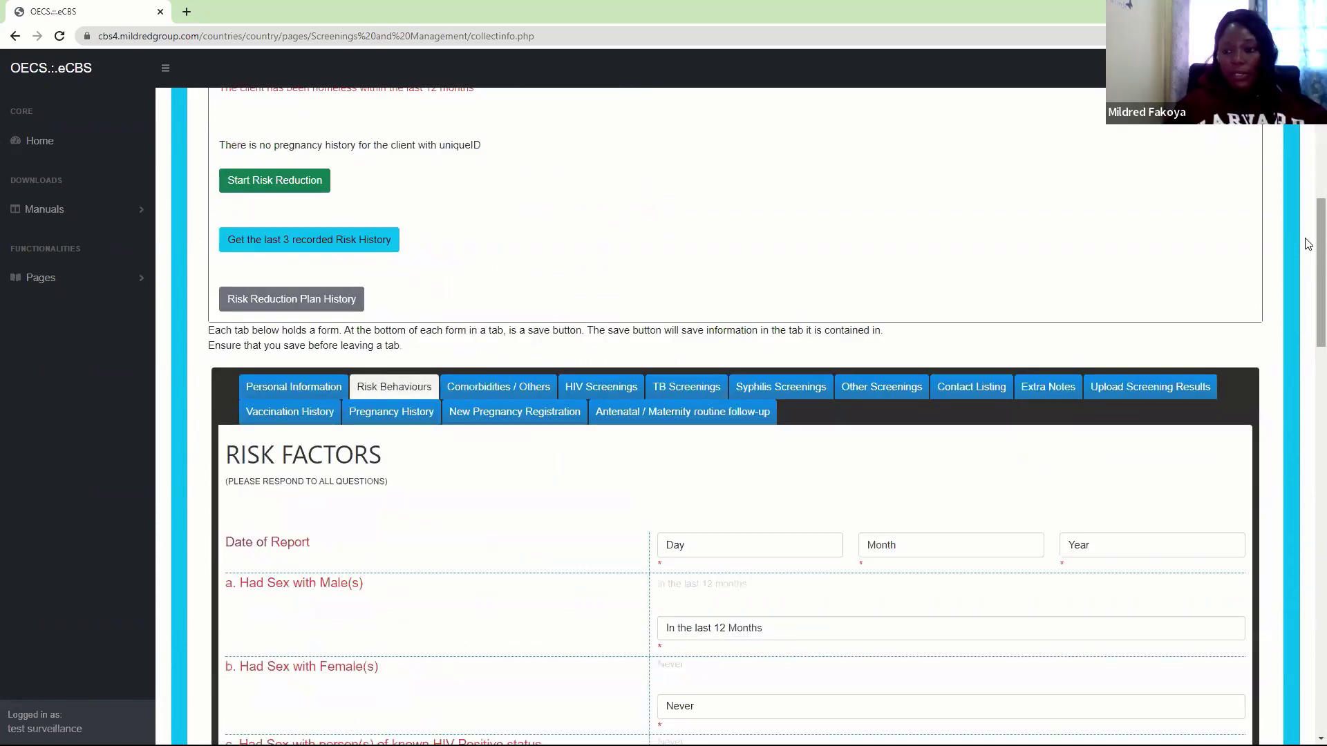
scroll(1304, 261, down, 4)
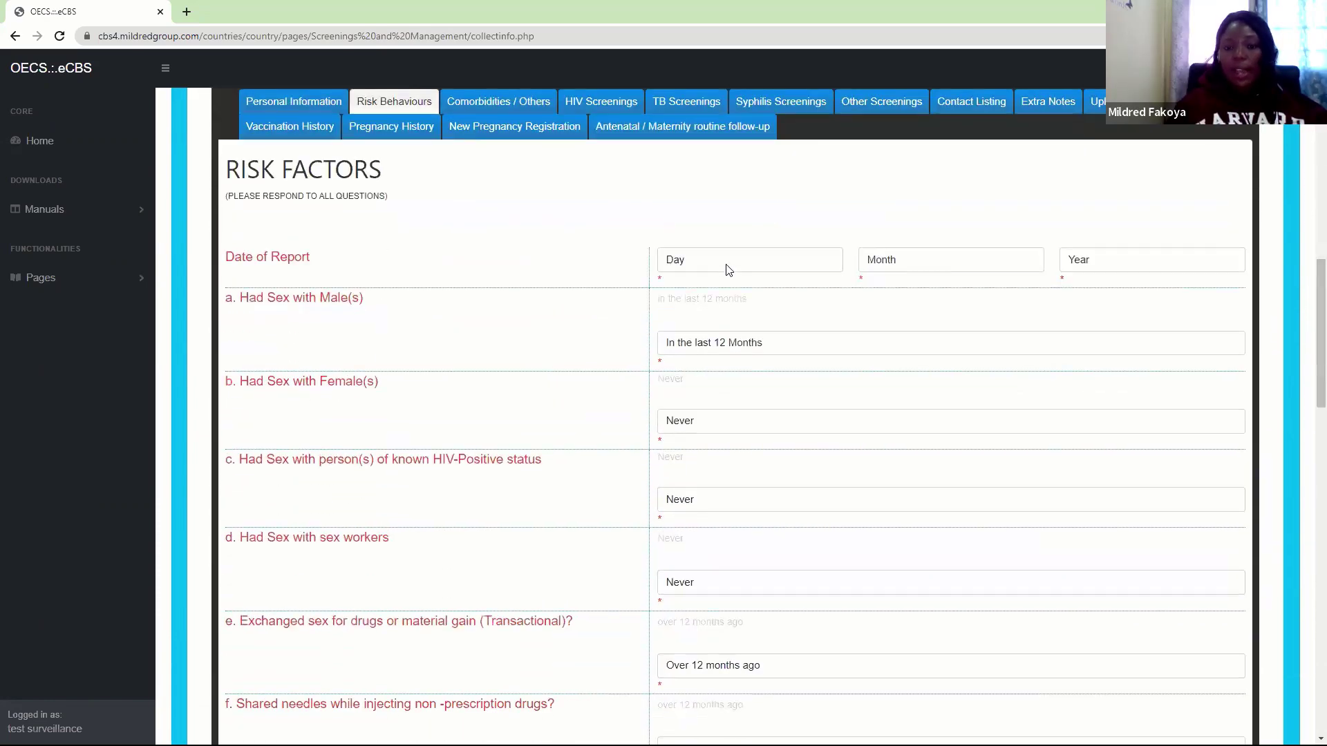
click(725, 267)
click(745, 302)
click(889, 262)
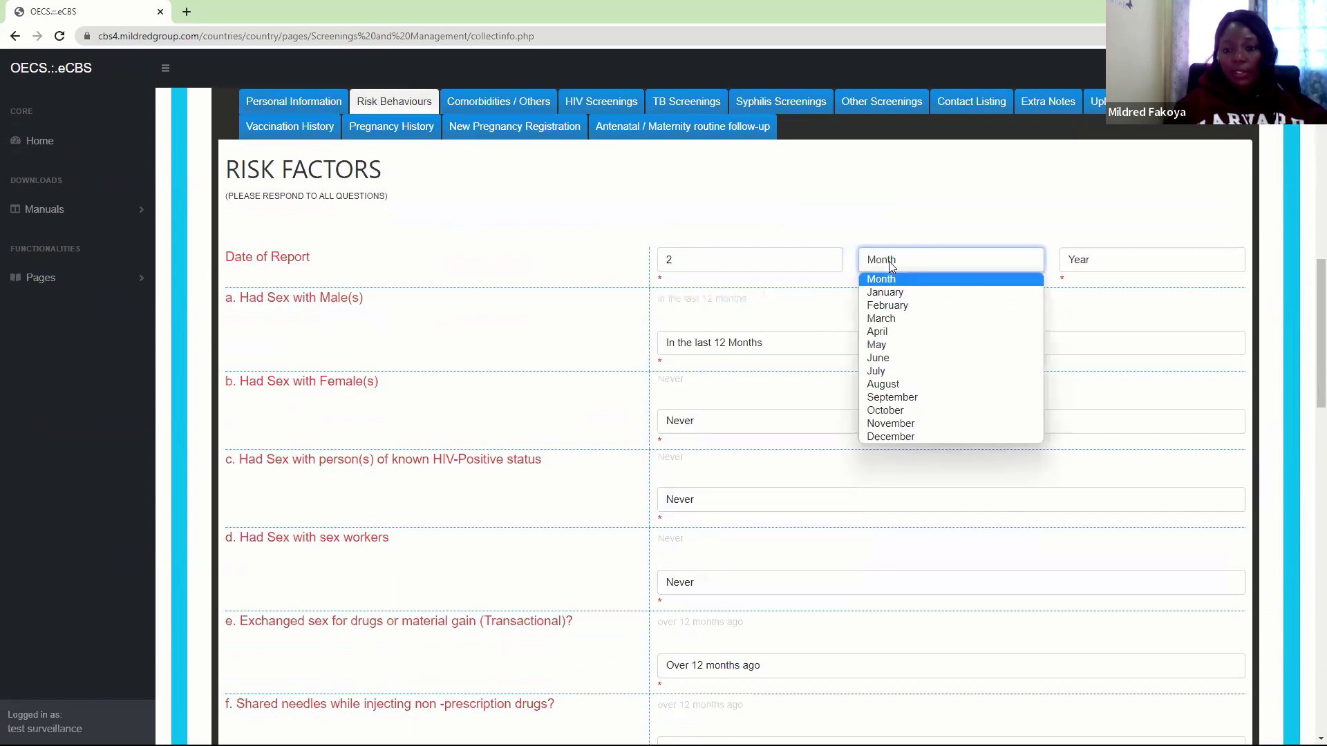
click(896, 307)
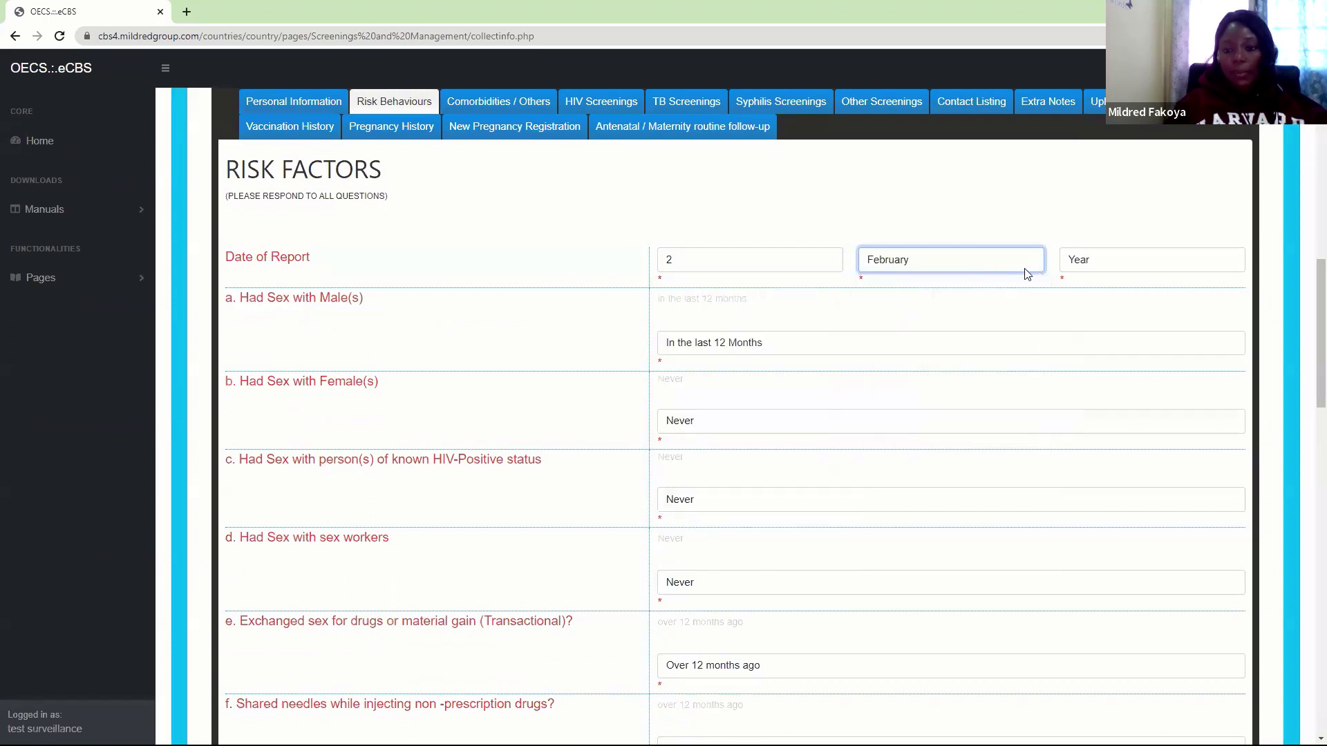
click(1086, 260)
click(1074, 296)
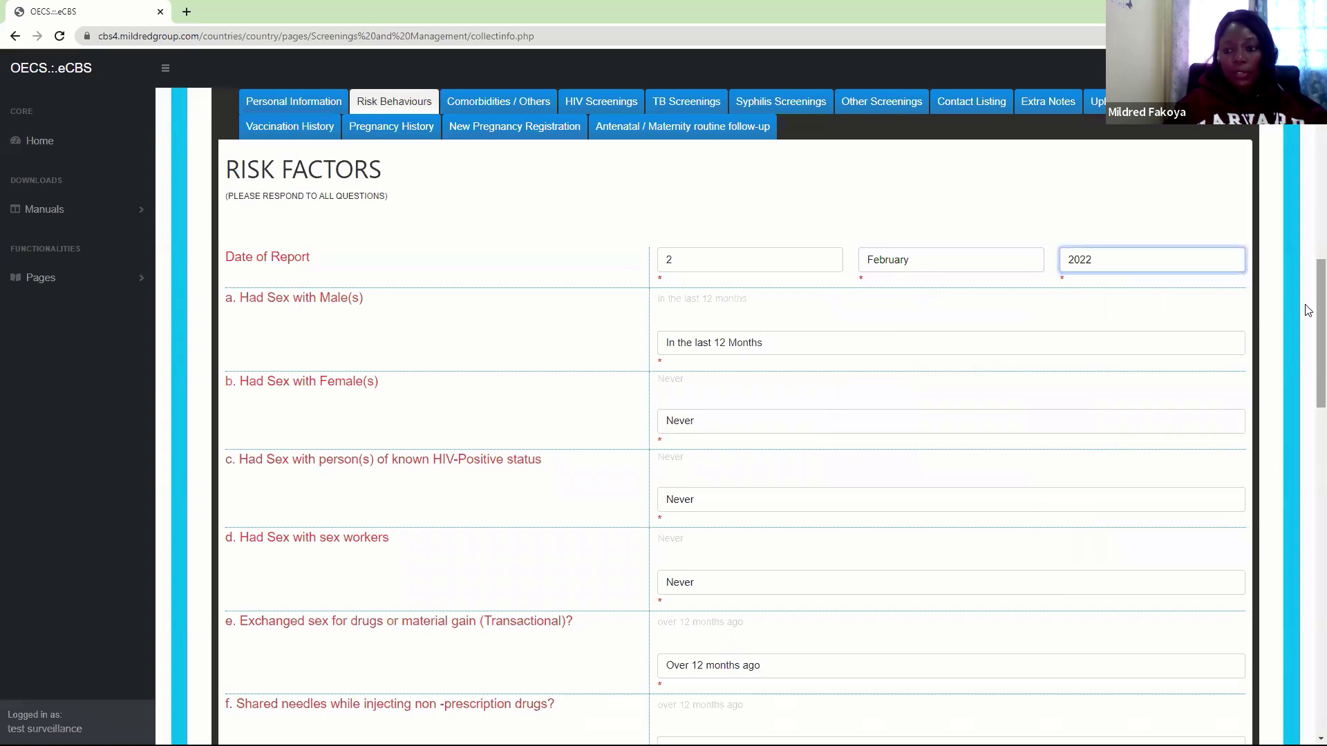
Answer item j with No, then save and confirm the risk behaviour answers
drag(1309, 311, 1309, 643)
click(696, 402)
click(675, 436)
click(245, 670)
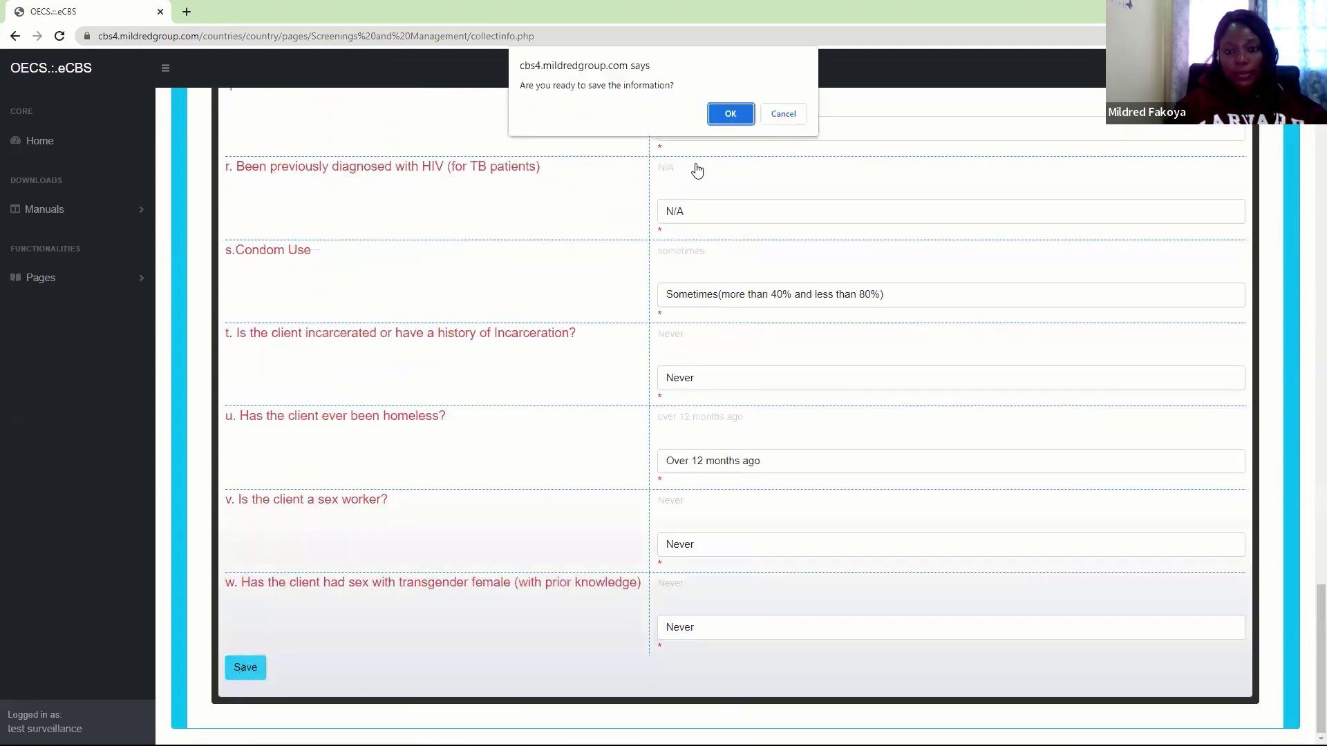
click(732, 114)
click(771, 115)
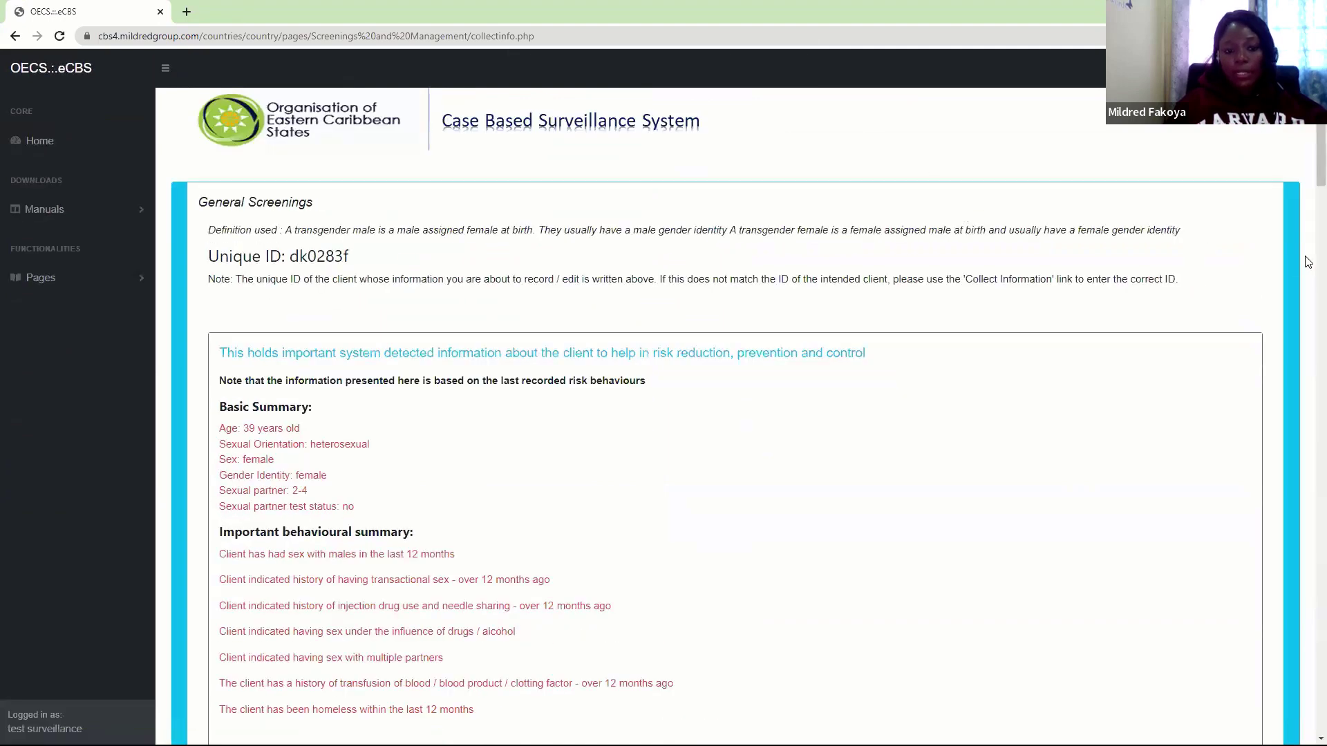
scroll(382, 226, down, 5)
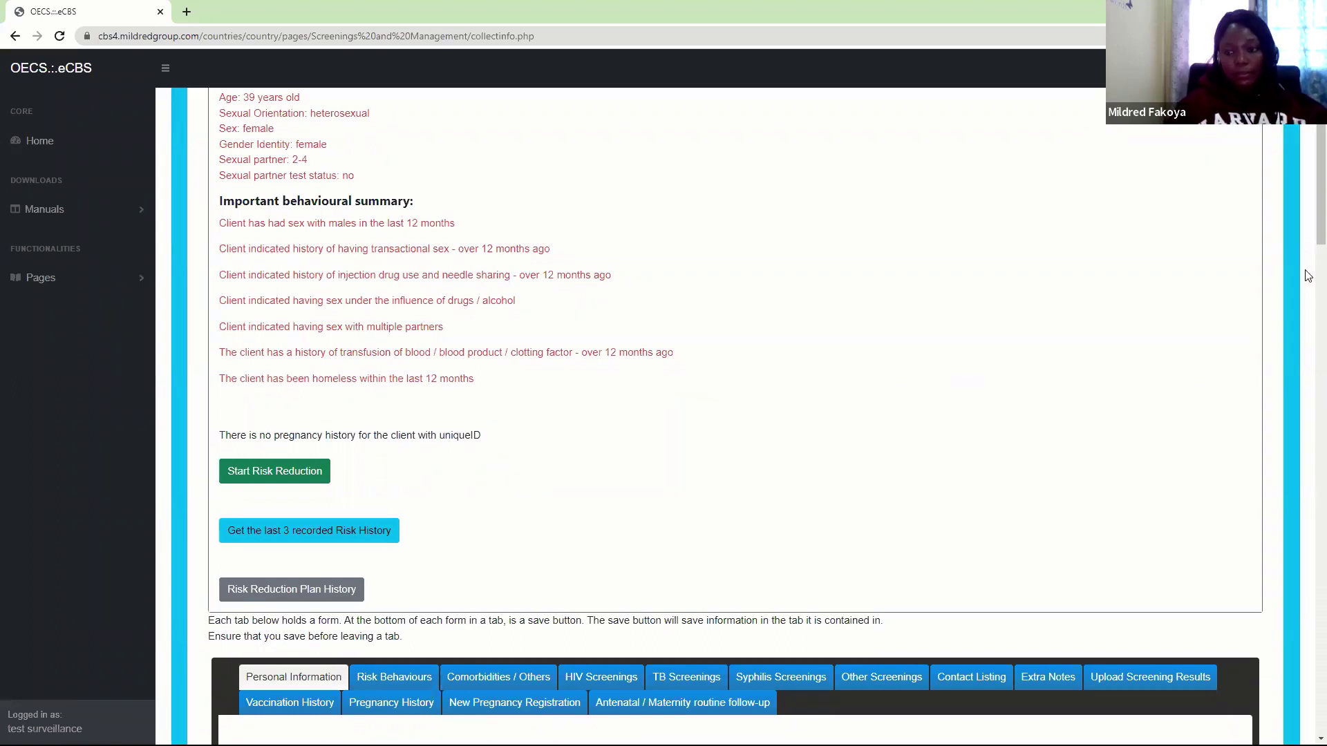
drag(1309, 227, 1310, 252)
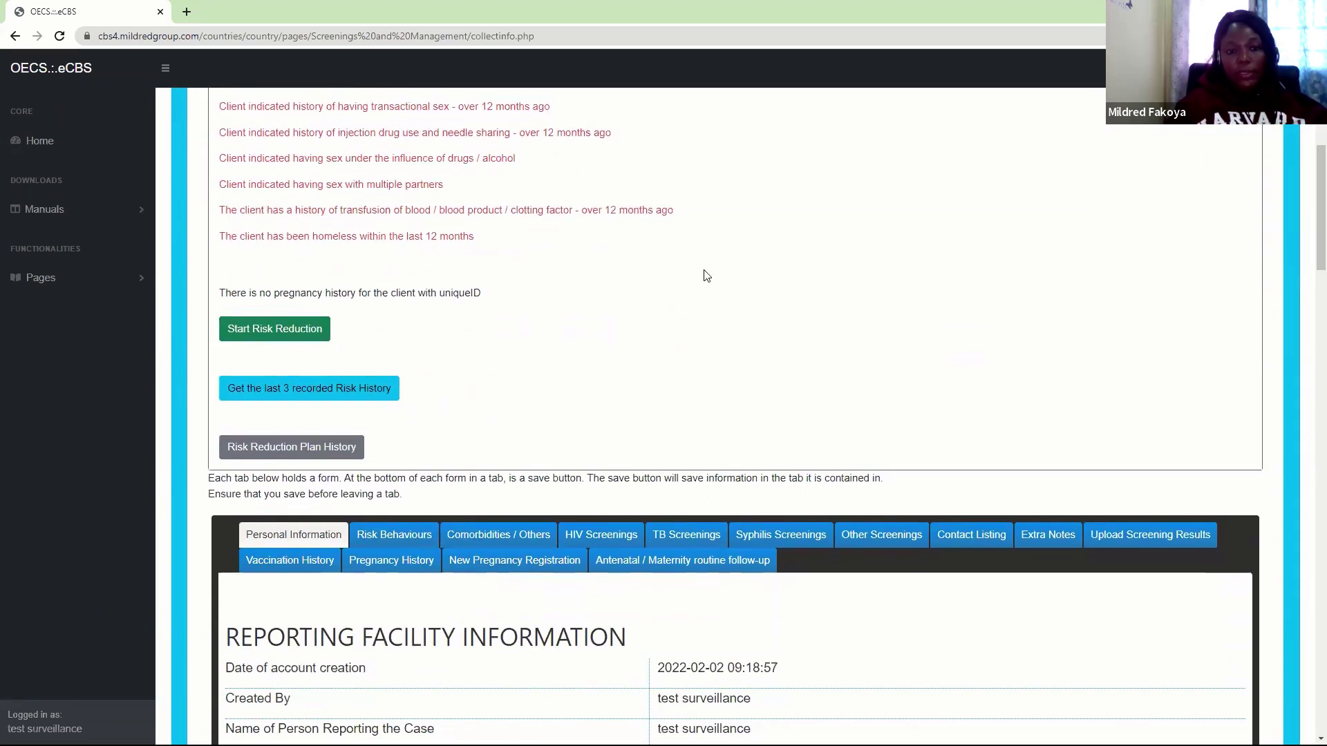
Open the Comorbidities / Others form and set its report date to 2 February 2022
click(494, 536)
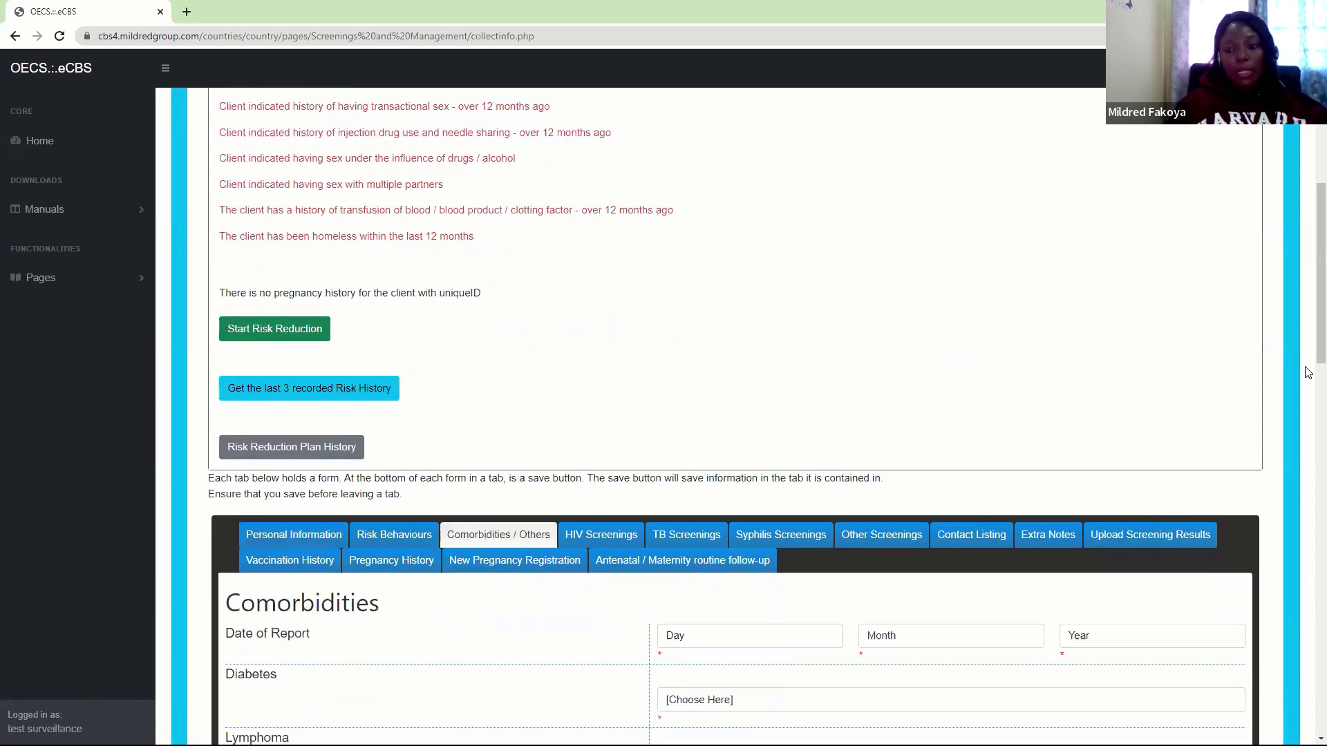
scroll(1308, 359, down, 3)
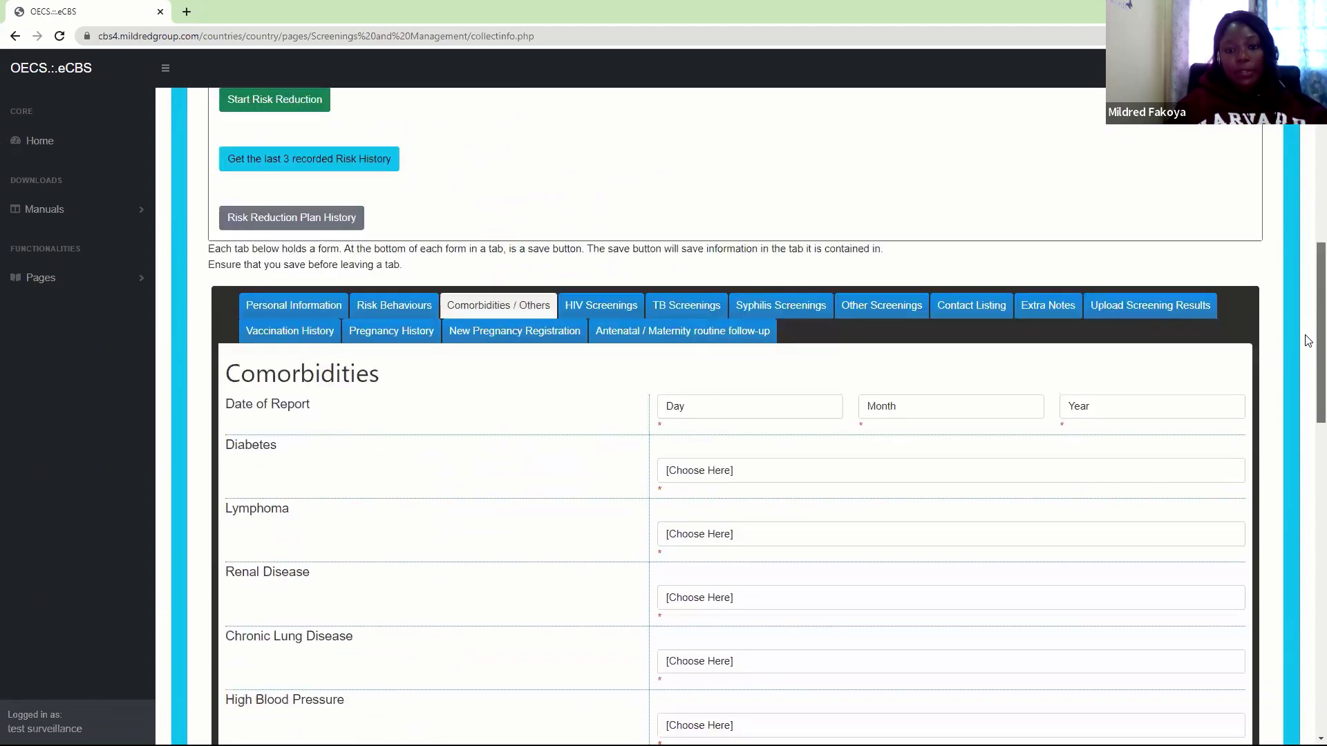
scroll(1307, 343, down, 1)
click(717, 352)
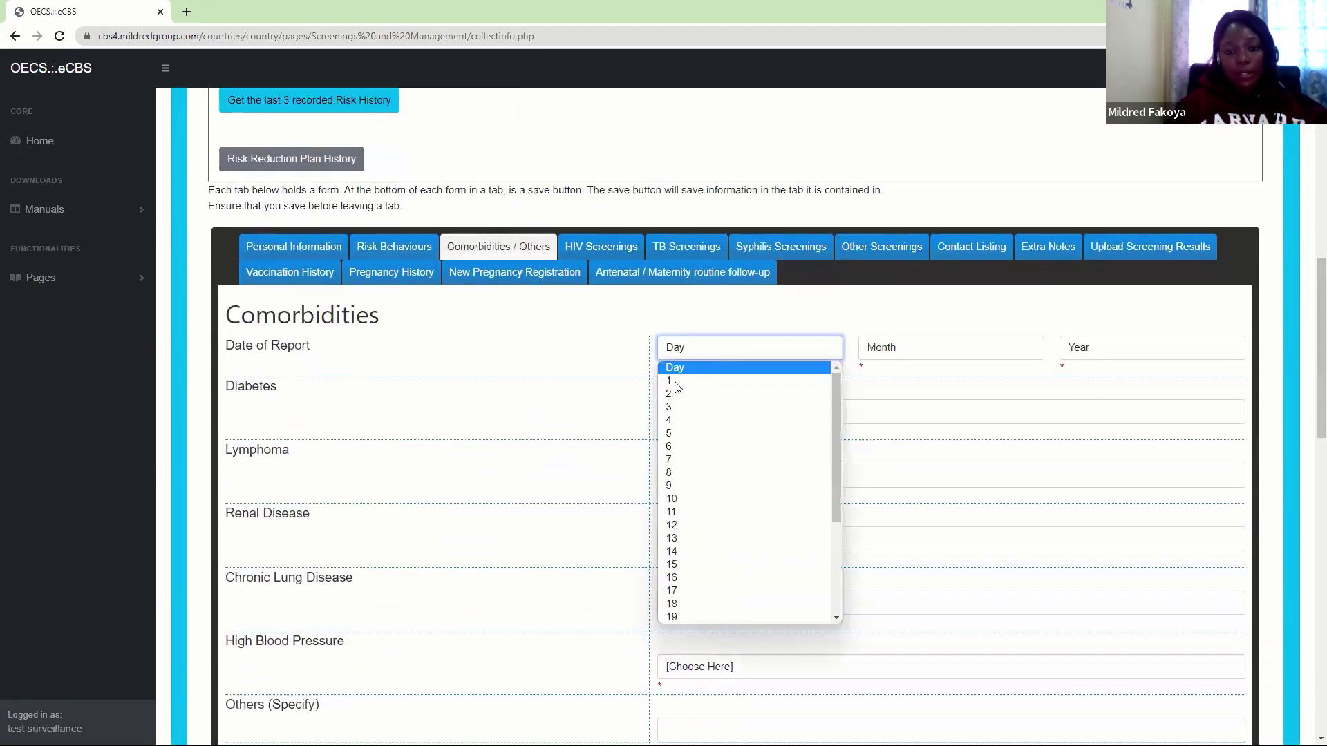
click(669, 393)
click(939, 350)
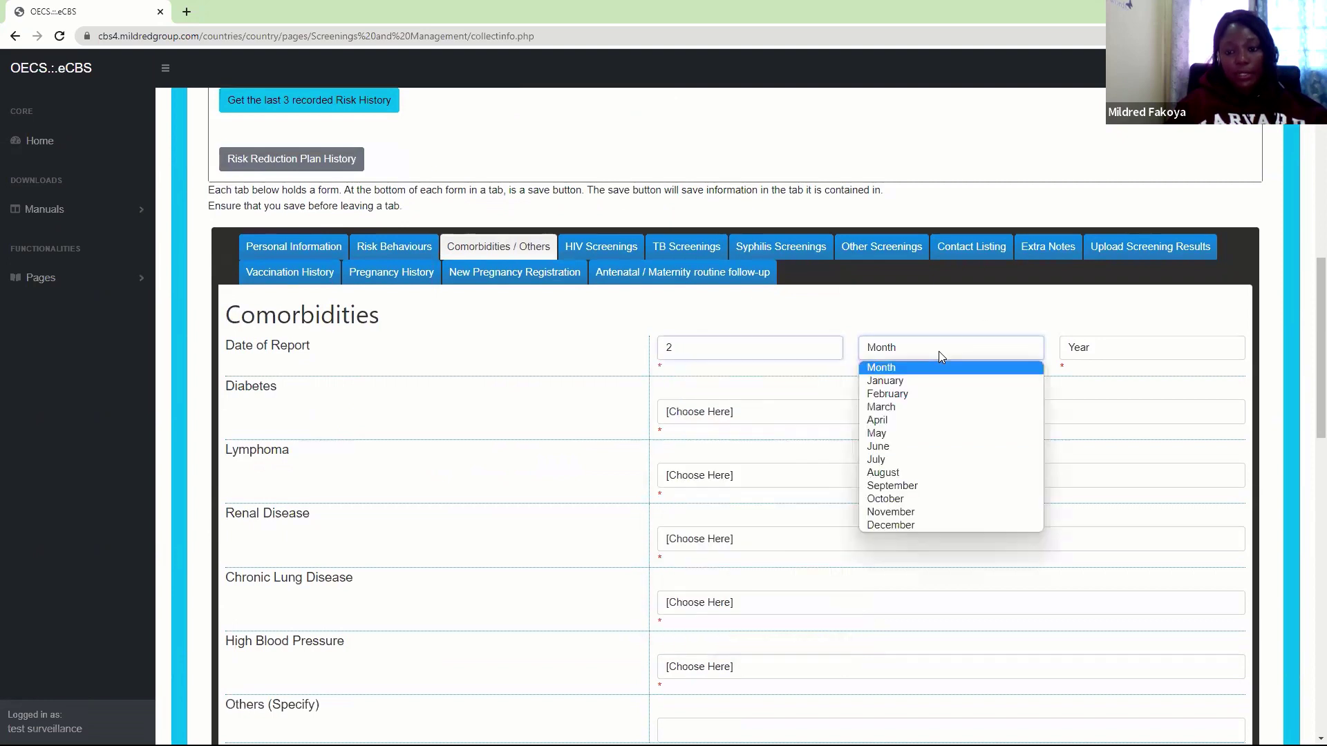
click(902, 394)
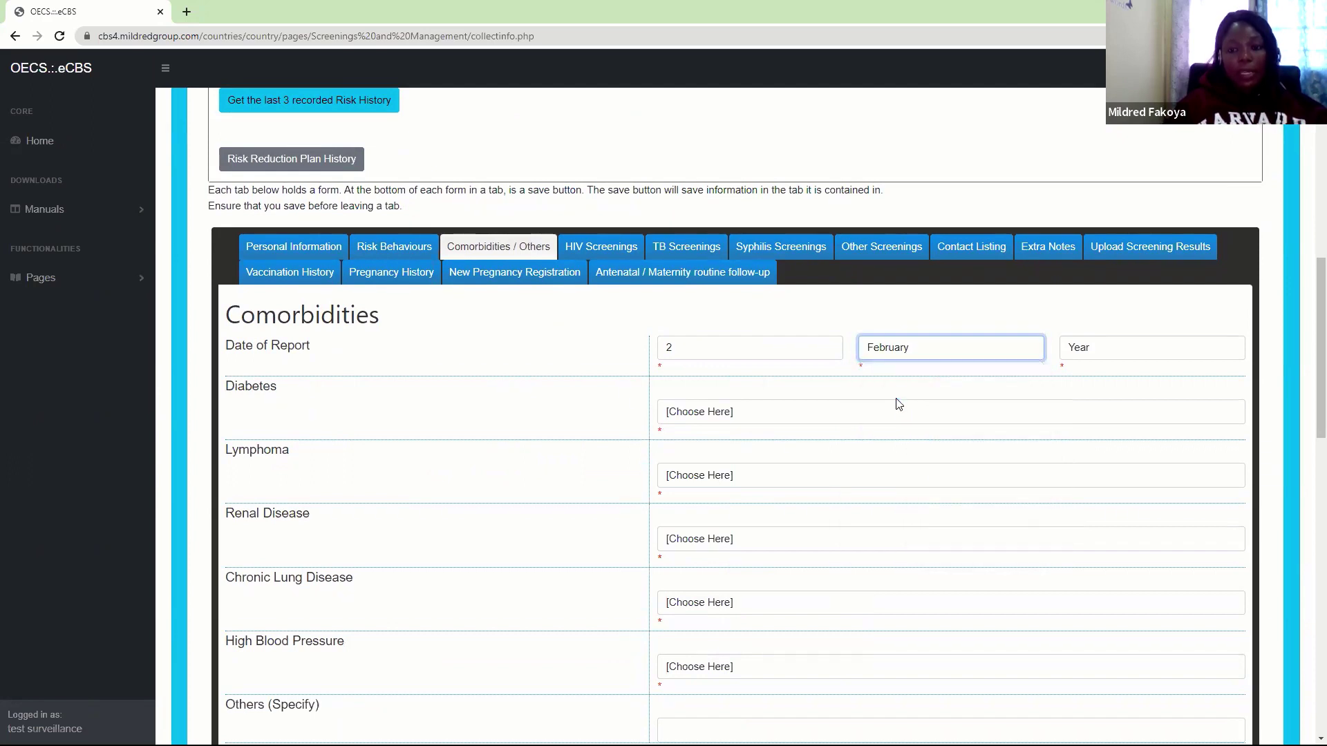
click(1106, 344)
click(1078, 380)
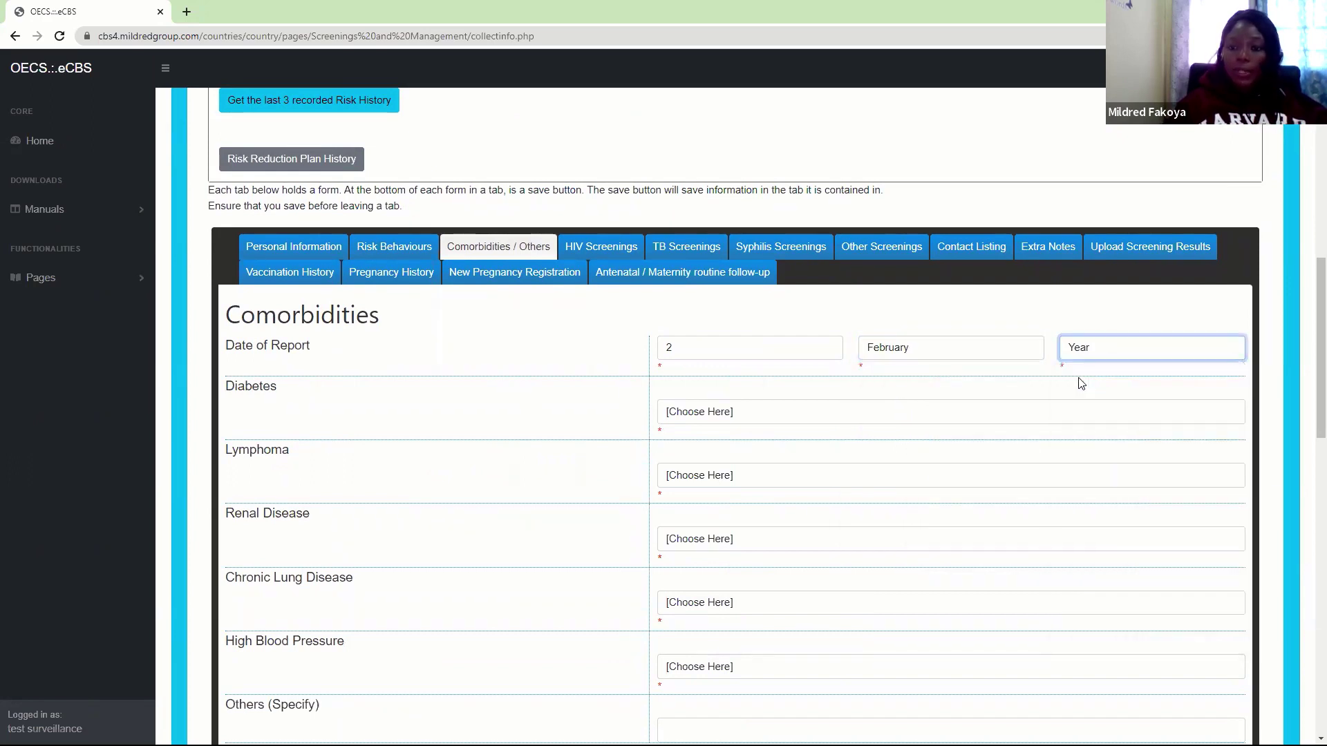
Record Diabetes and High Blood Pressure as Yes; Lymphoma, Renal, Lung Disease, Alcoholism, Malnutrition No
click(708, 415)
click(688, 446)
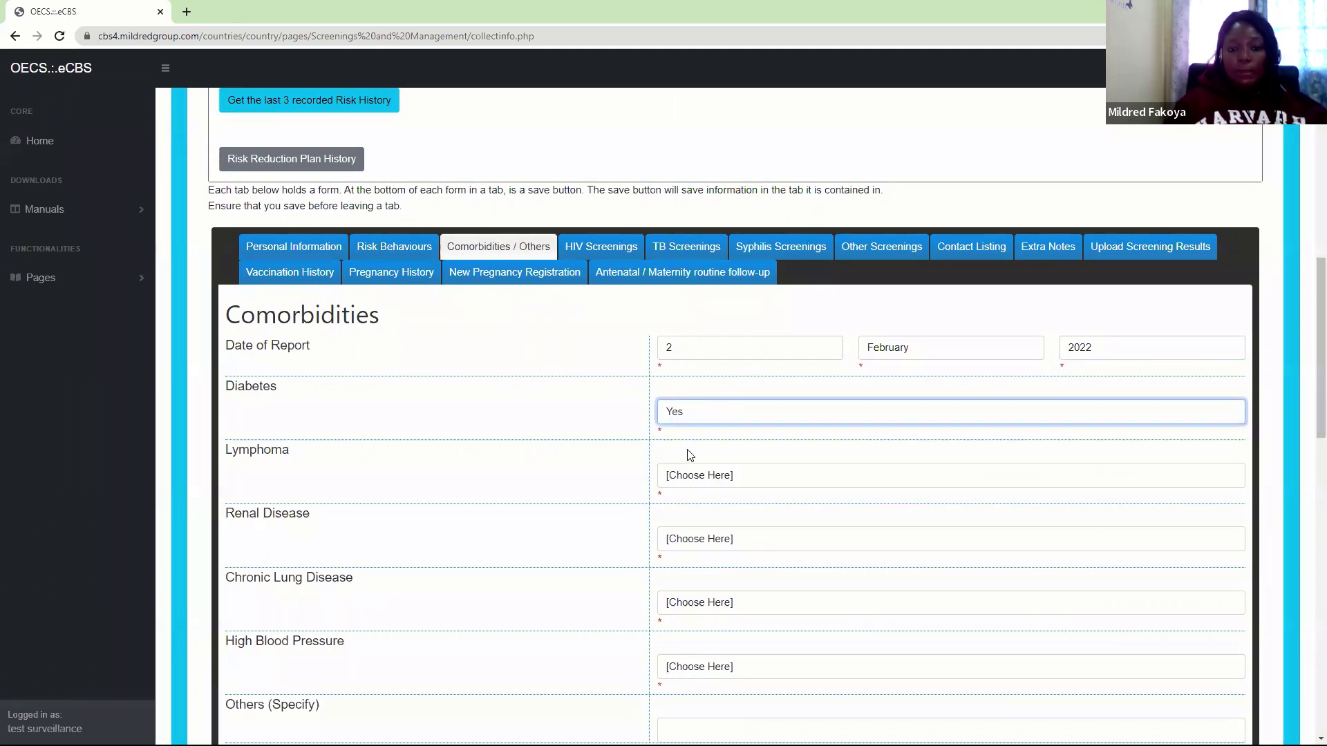
click(686, 475)
click(681, 525)
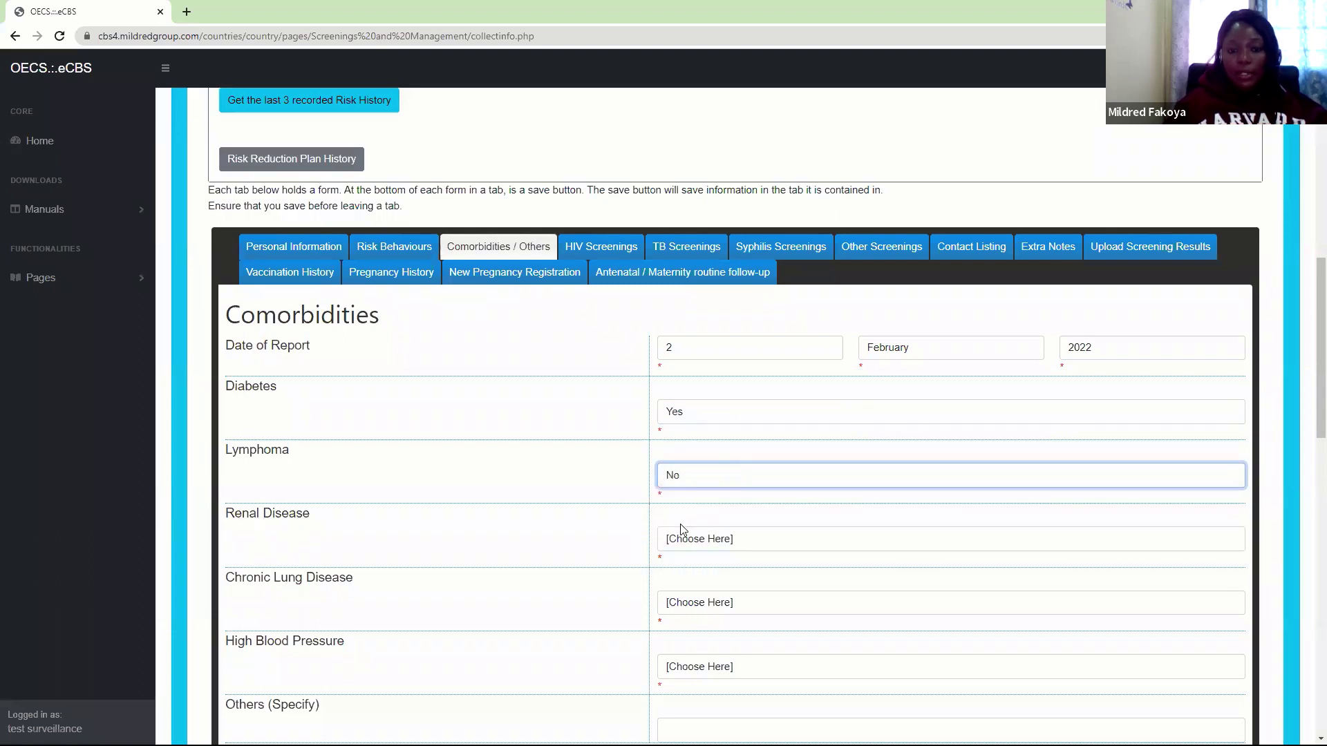
click(685, 539)
click(683, 584)
click(704, 602)
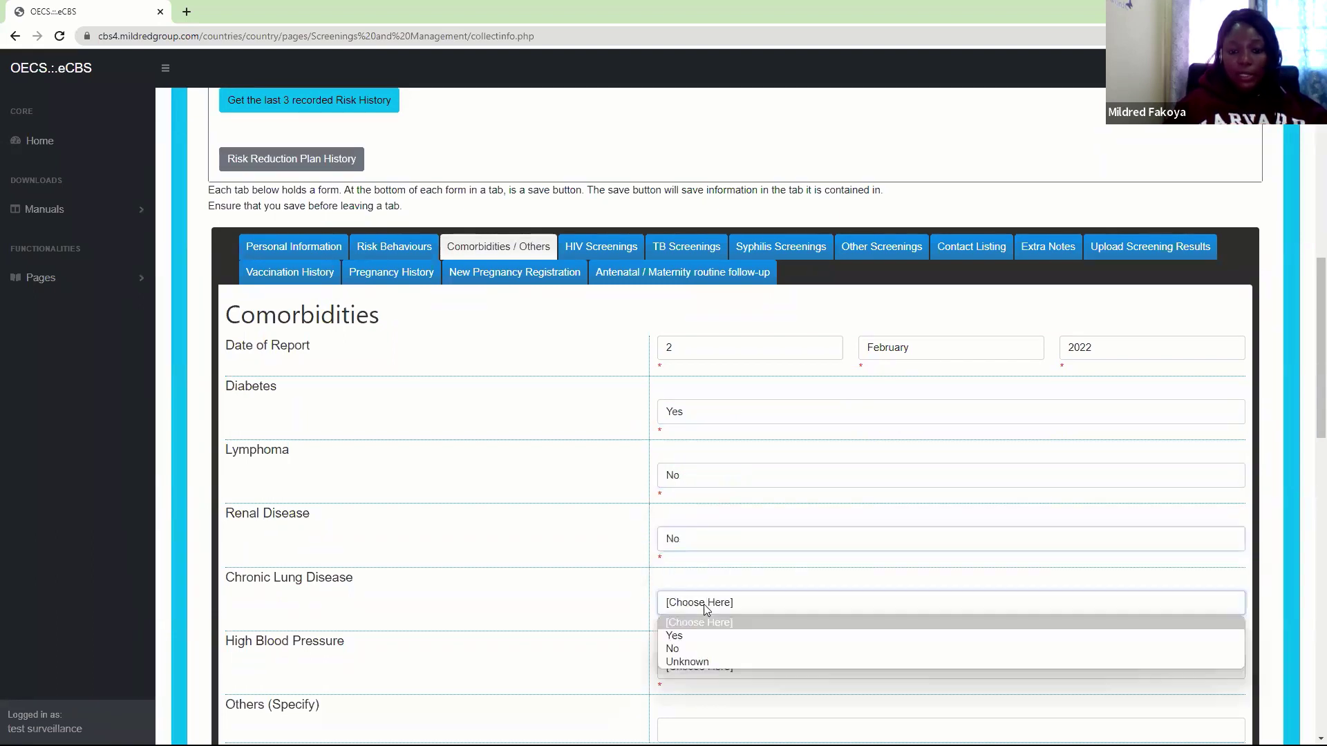
click(683, 650)
click(691, 668)
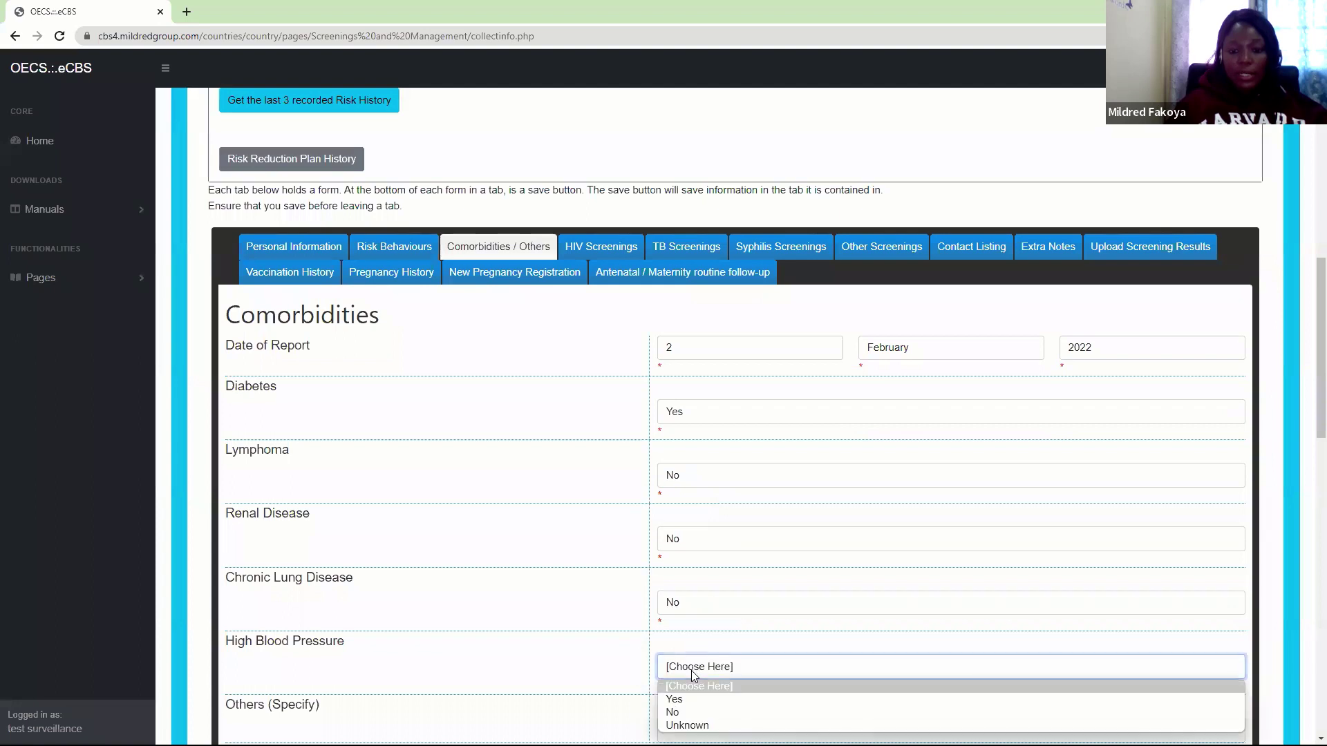
click(677, 700)
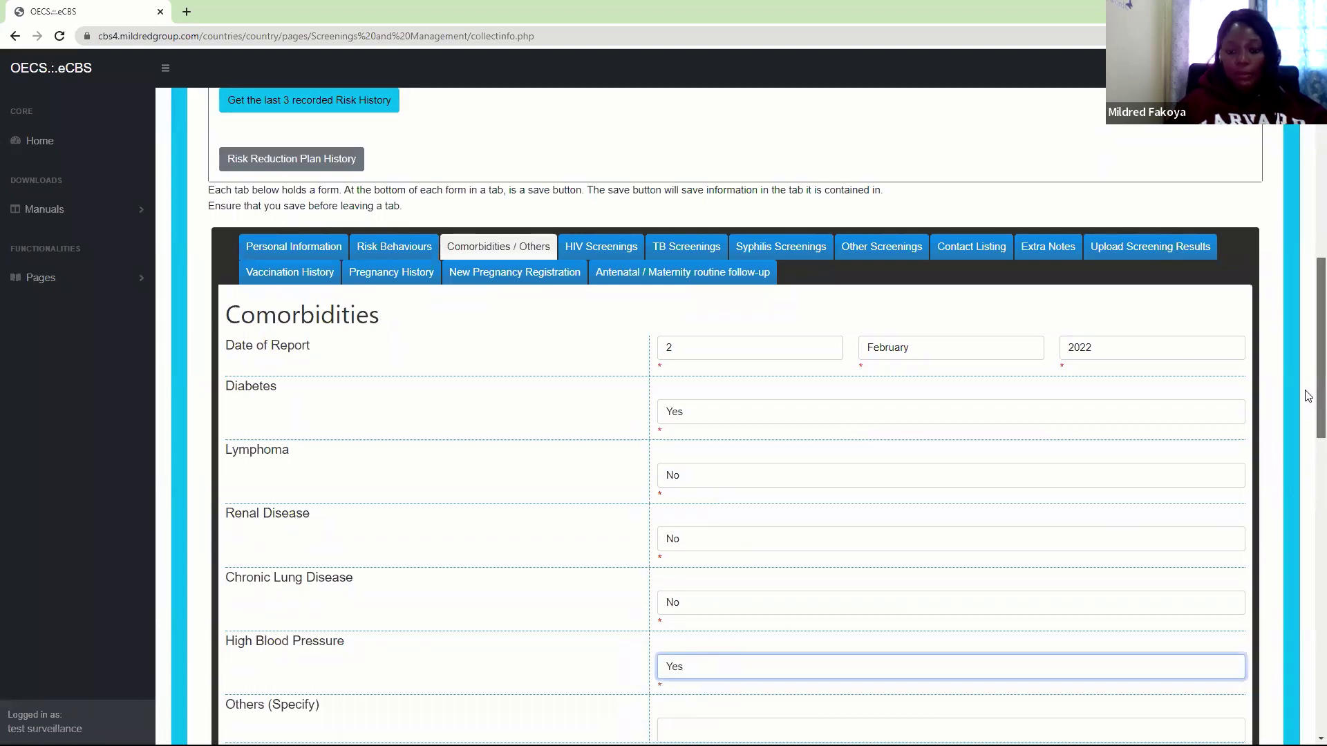
scroll(1308, 396, down, 3)
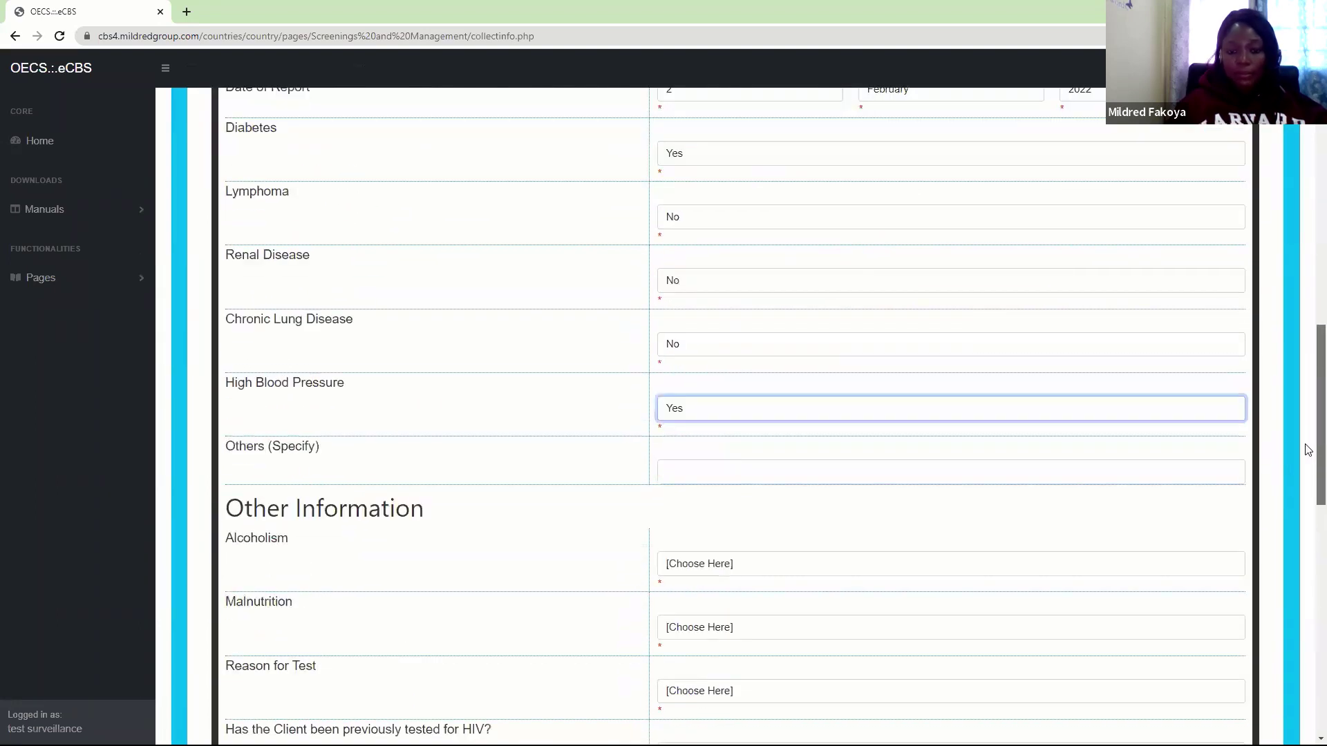
click(719, 565)
click(674, 608)
click(702, 631)
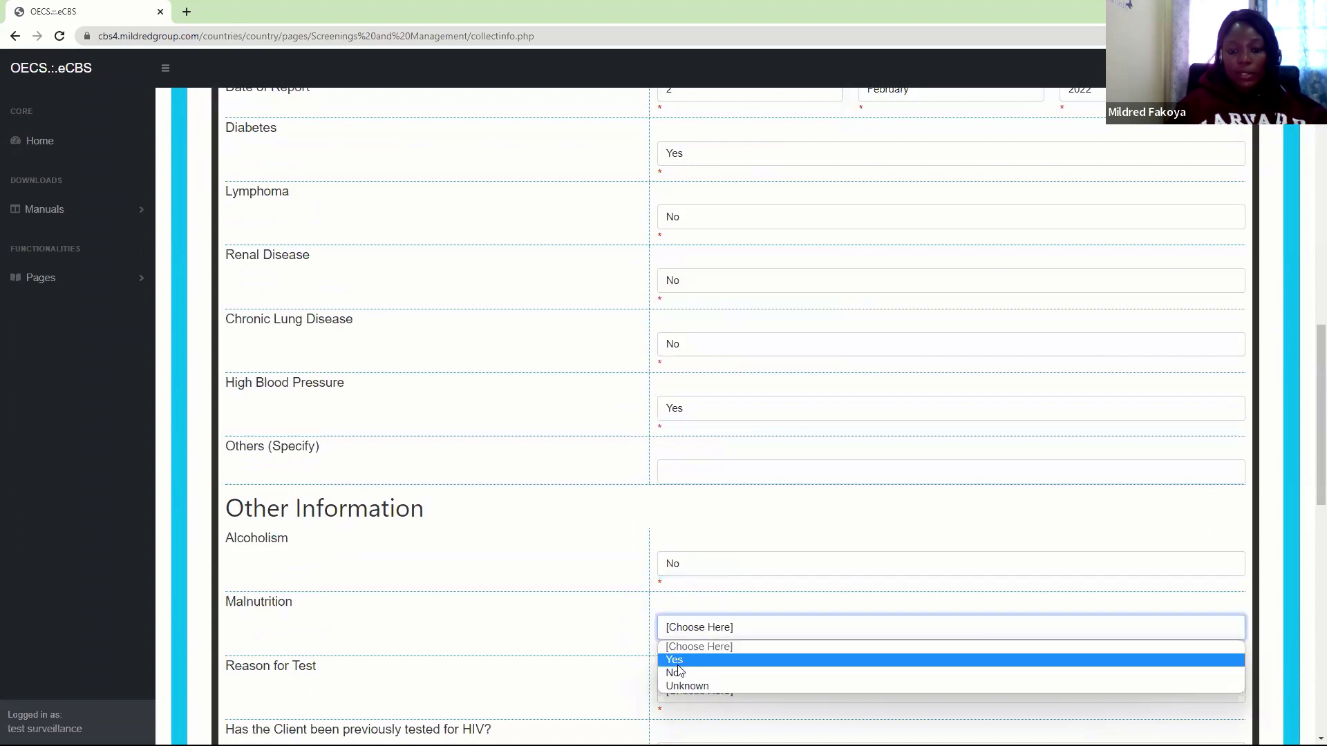
click(675, 673)
Set the test reason to ANC/PMTCT and record the client as previously tested for HIV
scroll(1310, 415, down, 4)
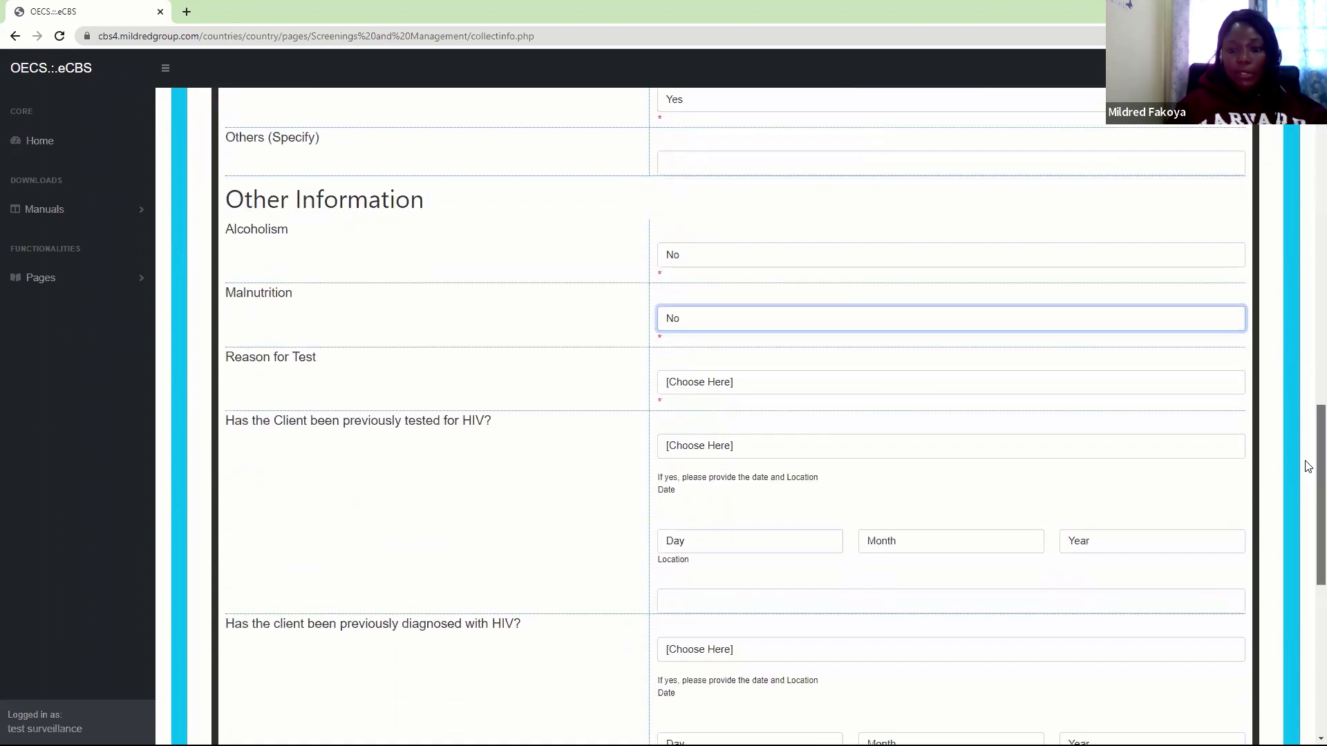
click(724, 392)
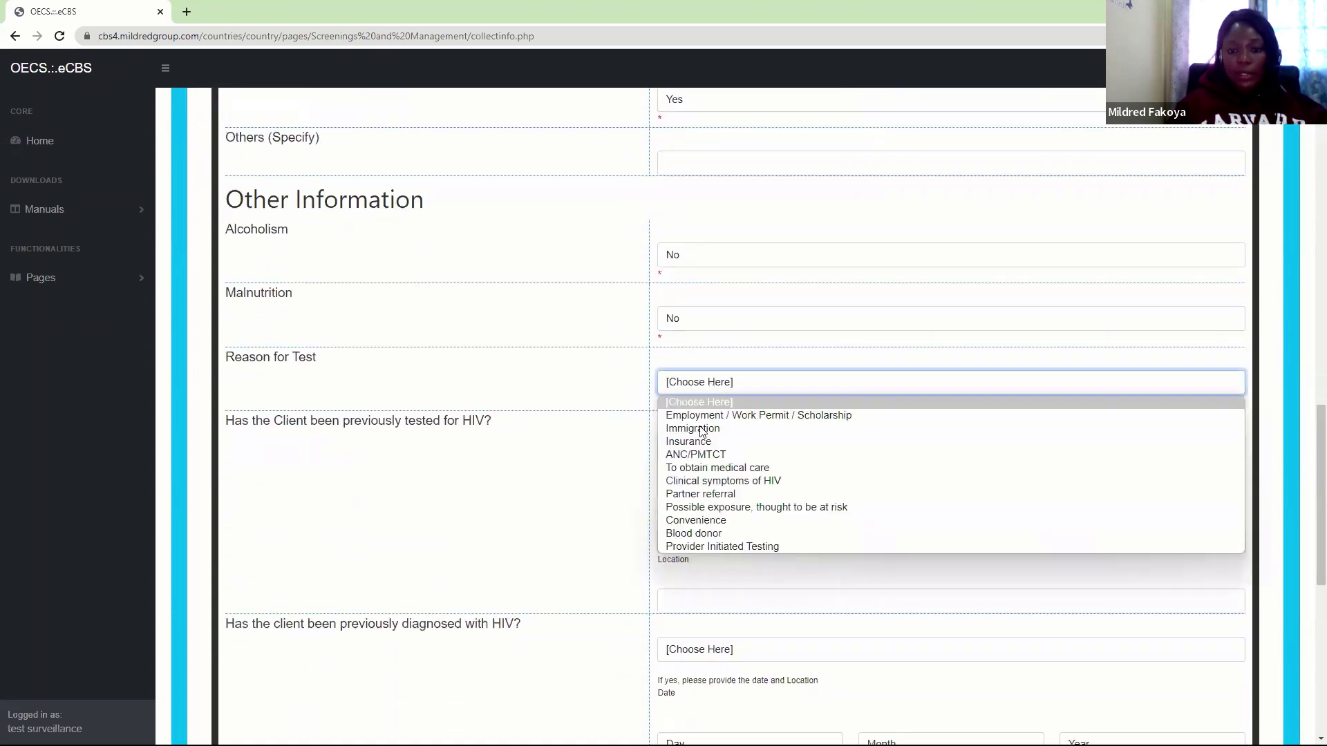
click(704, 455)
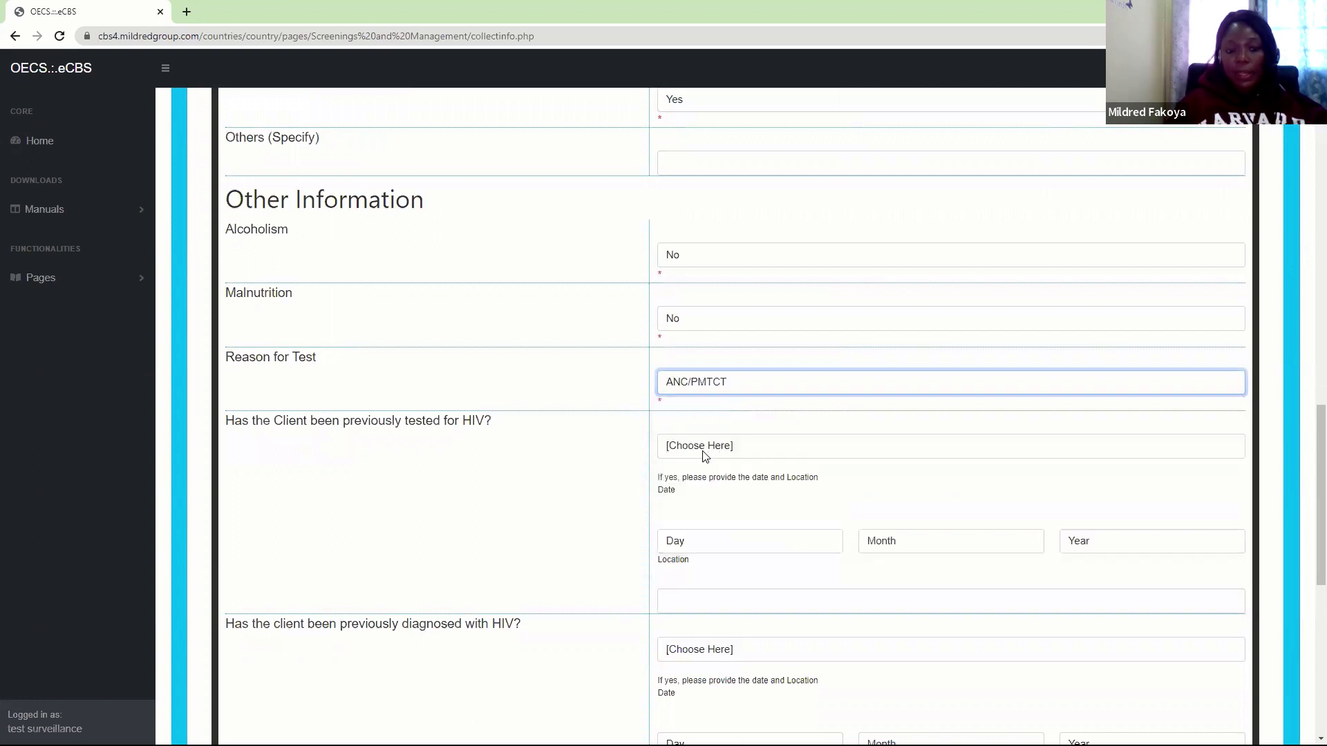
click(705, 453)
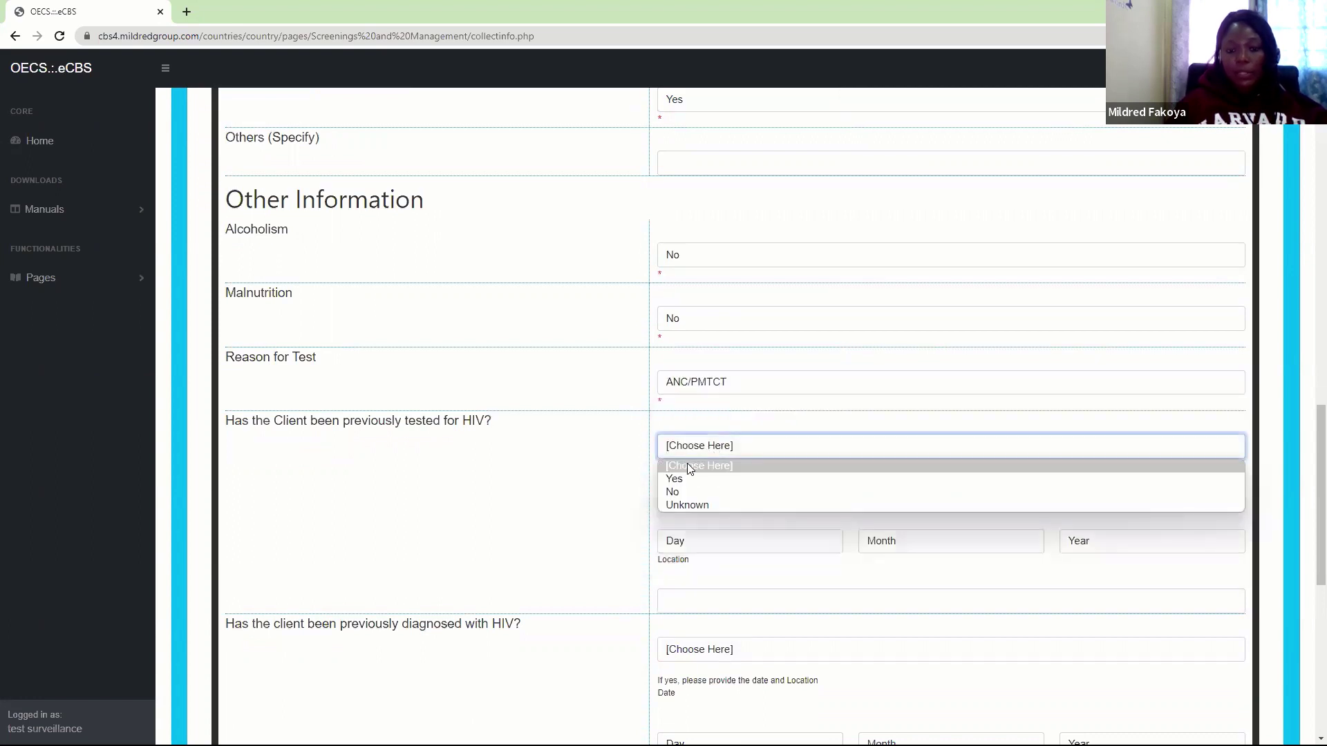
click(675, 481)
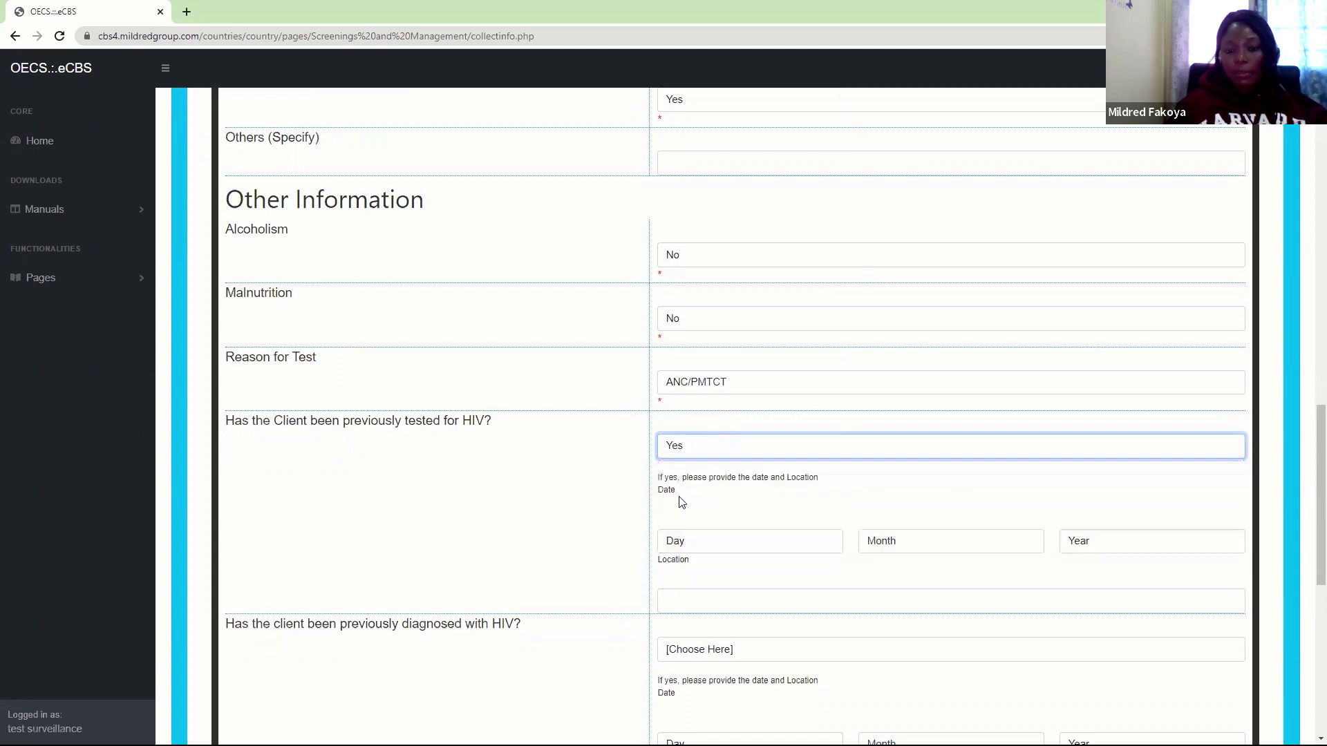
Answer No to previous HIV, STI and TB diagnoses and save the screening form
scroll(1305, 484, down, 3)
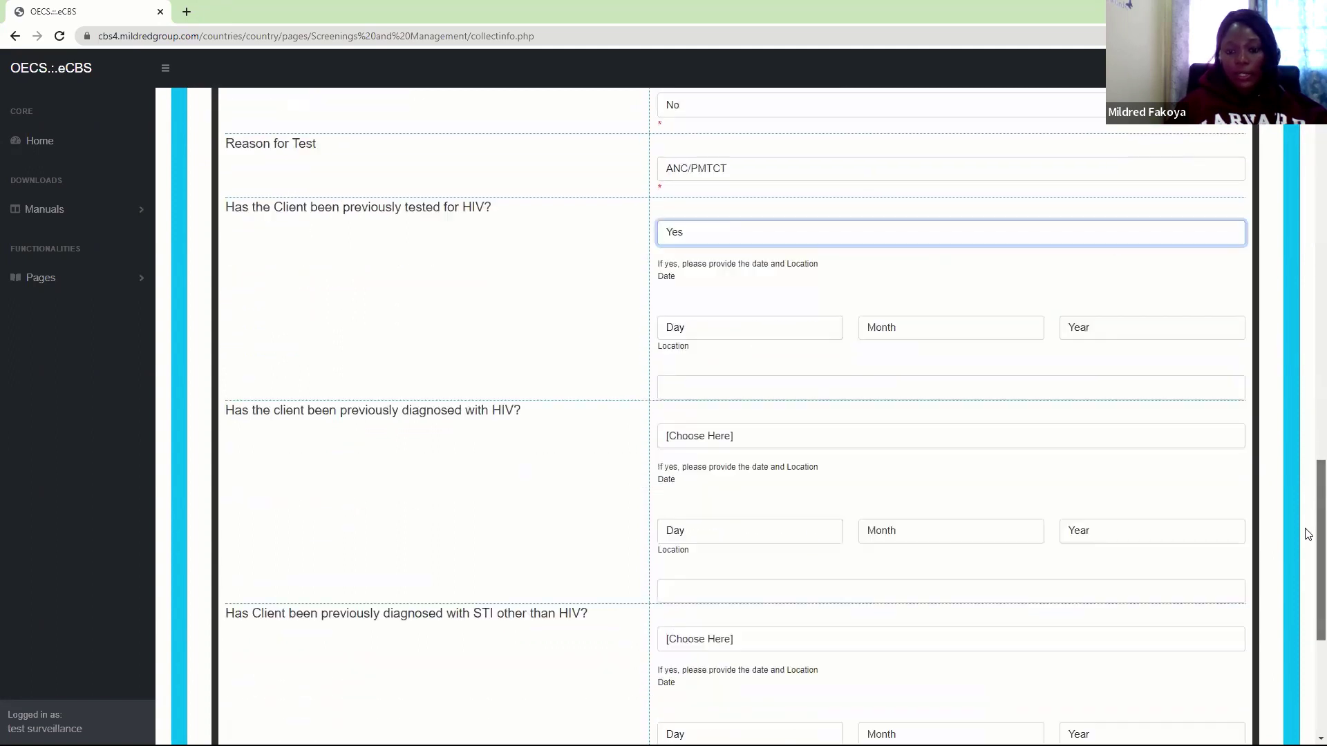
click(718, 423)
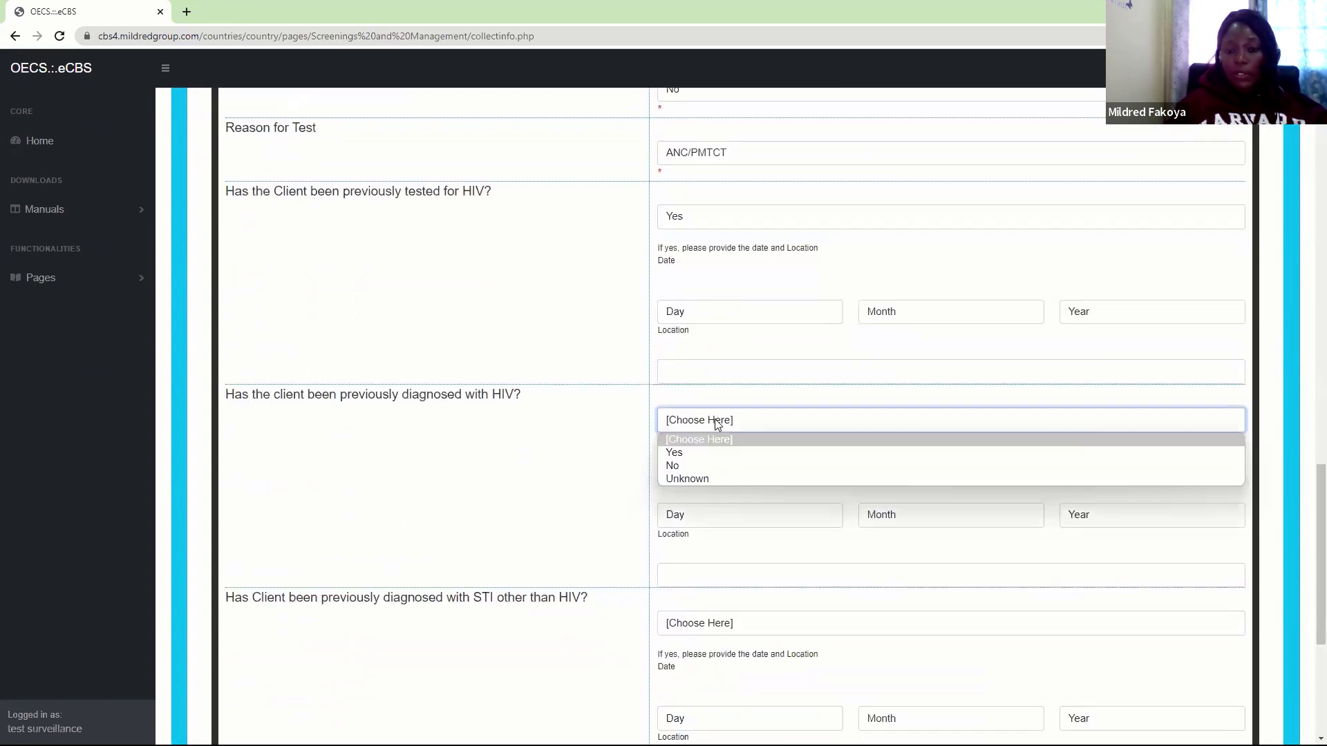
click(684, 465)
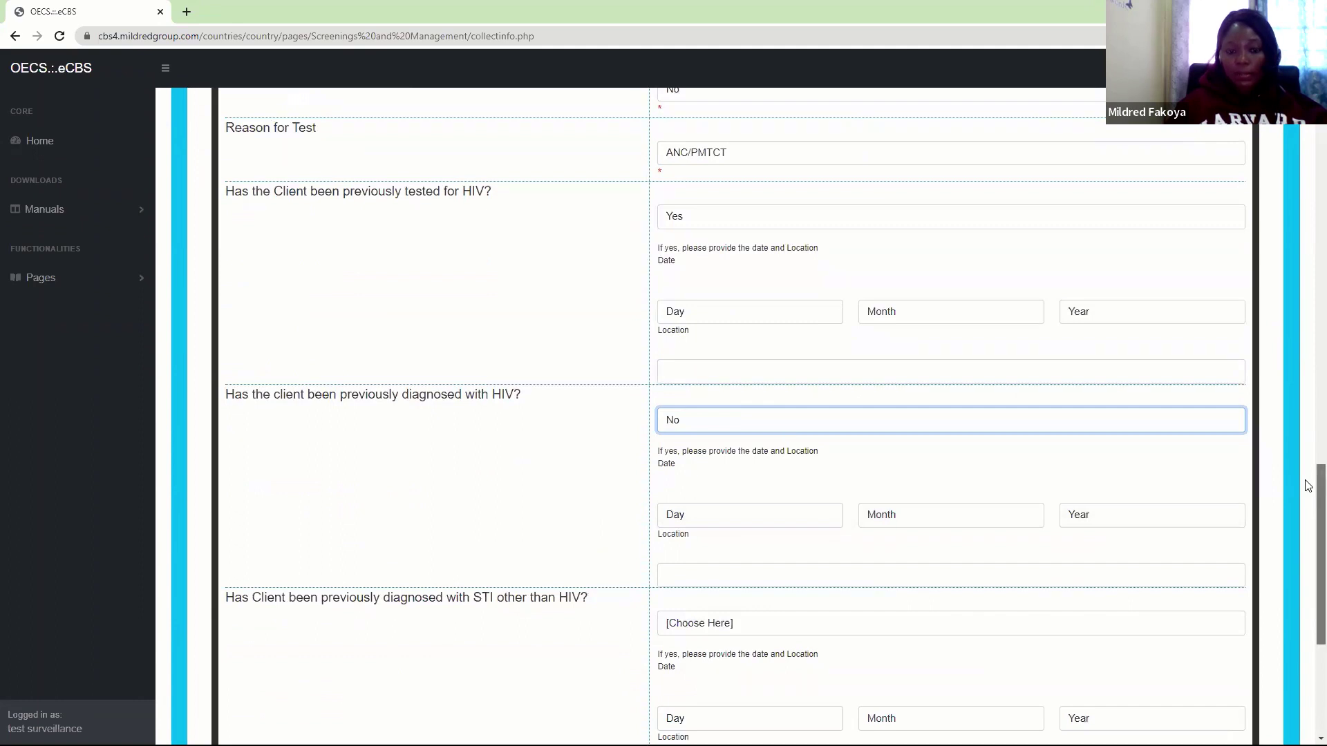
scroll(1308, 486, down, 3)
click(691, 405)
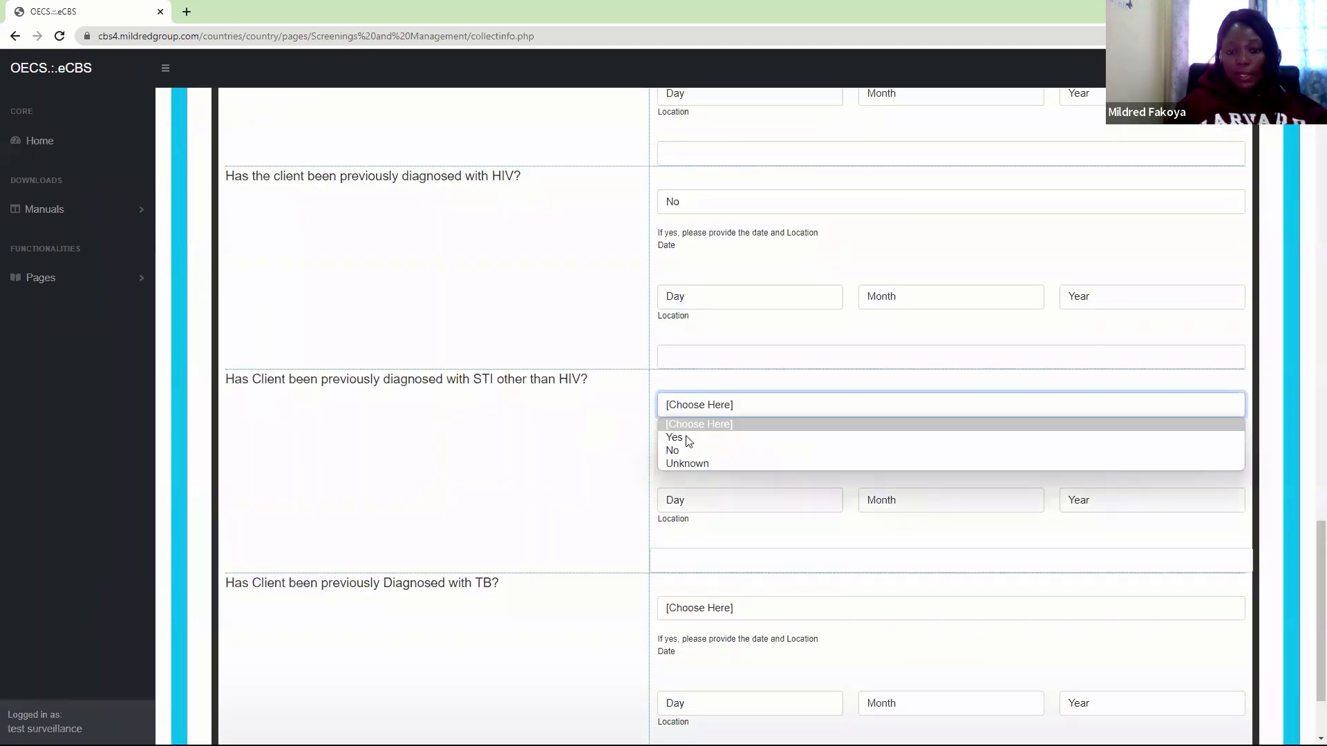
click(685, 450)
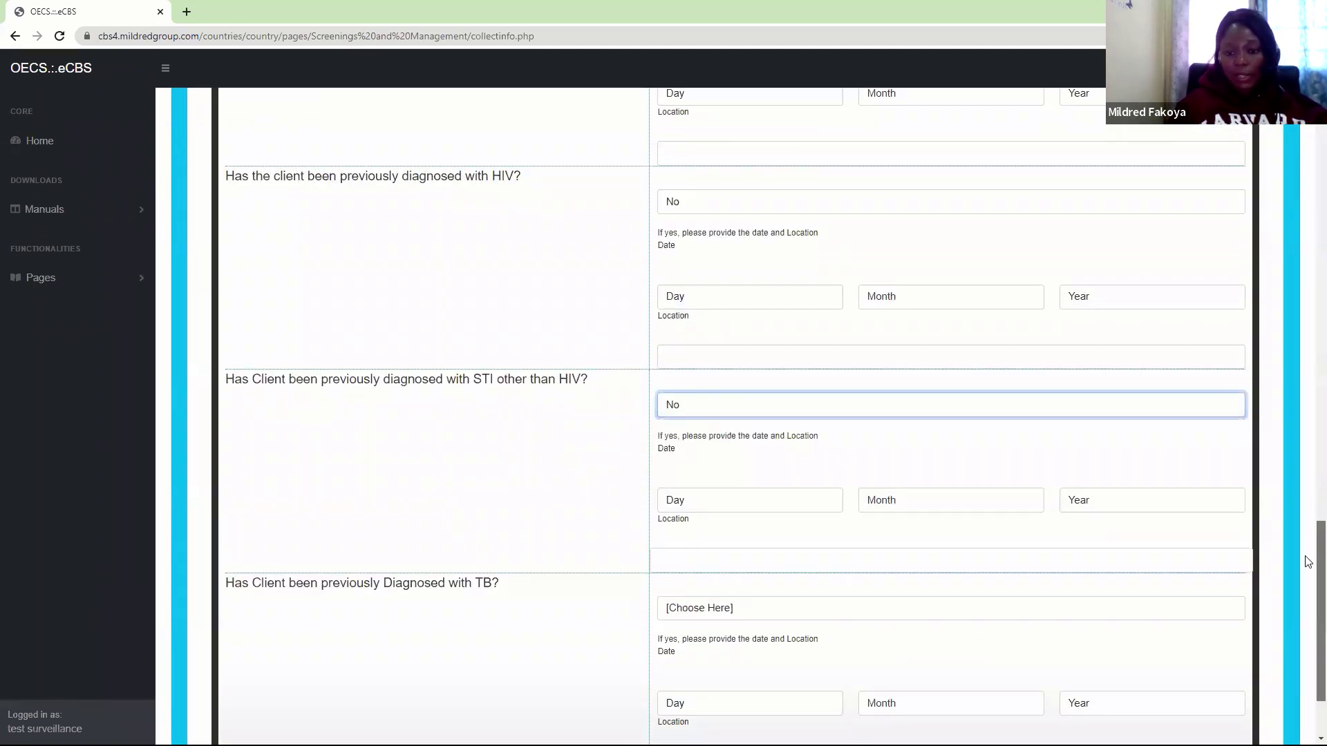
scroll(1308, 561, down, 3)
click(684, 491)
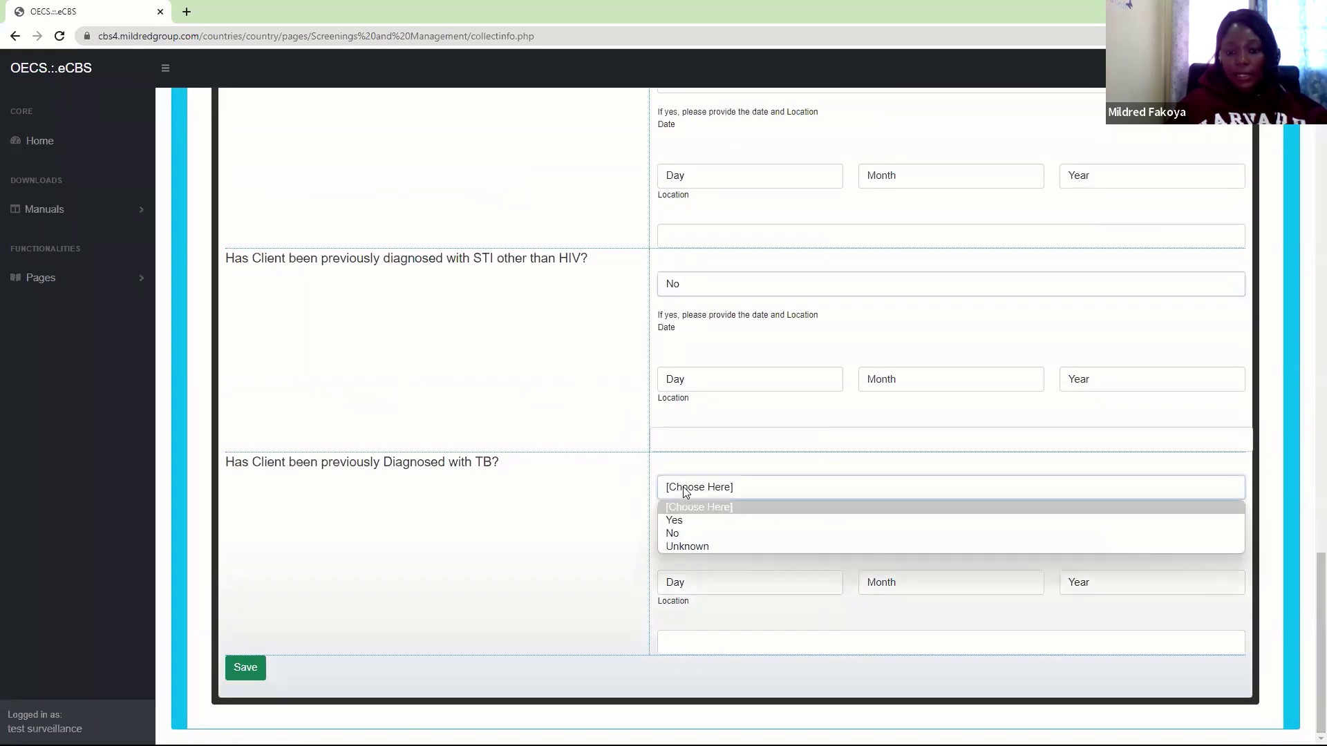
click(676, 533)
click(238, 668)
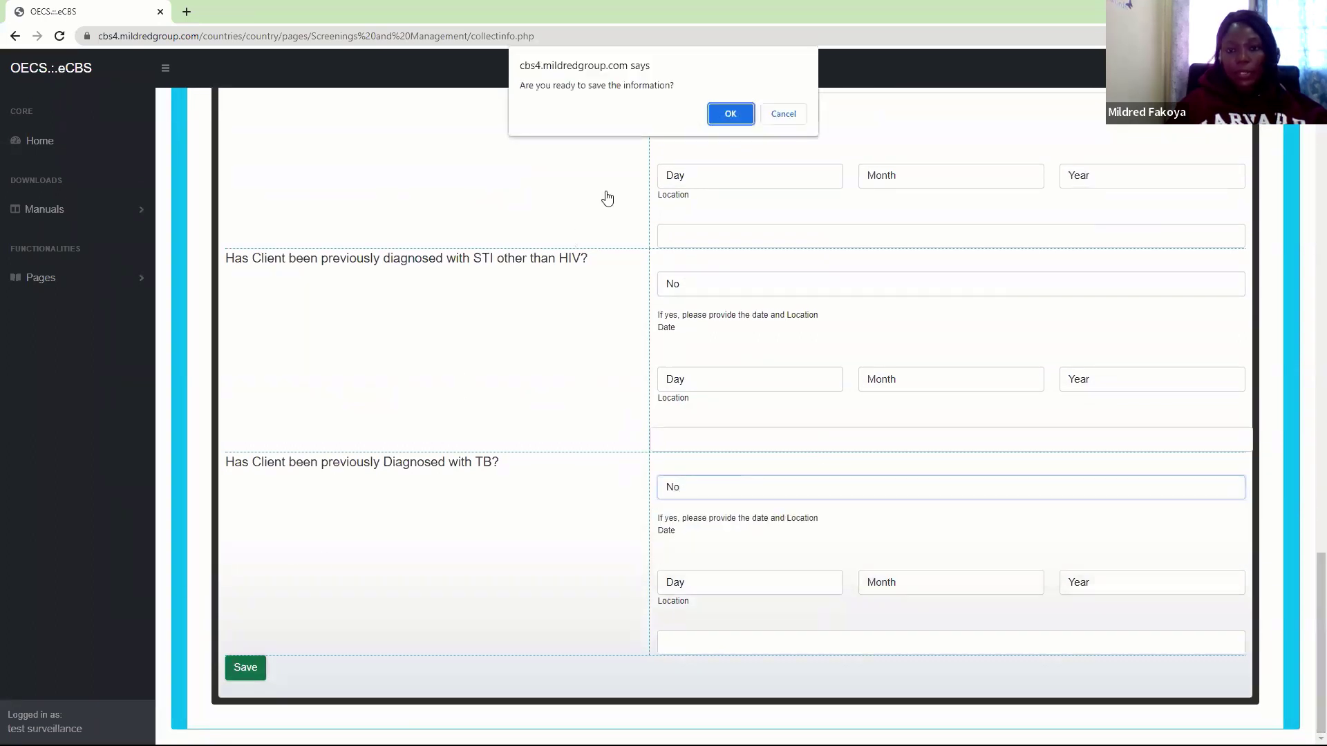
click(732, 114)
Dismiss the save alert, browse Comorbidities and Vaccination History, then view Pregnancy History
click(785, 117)
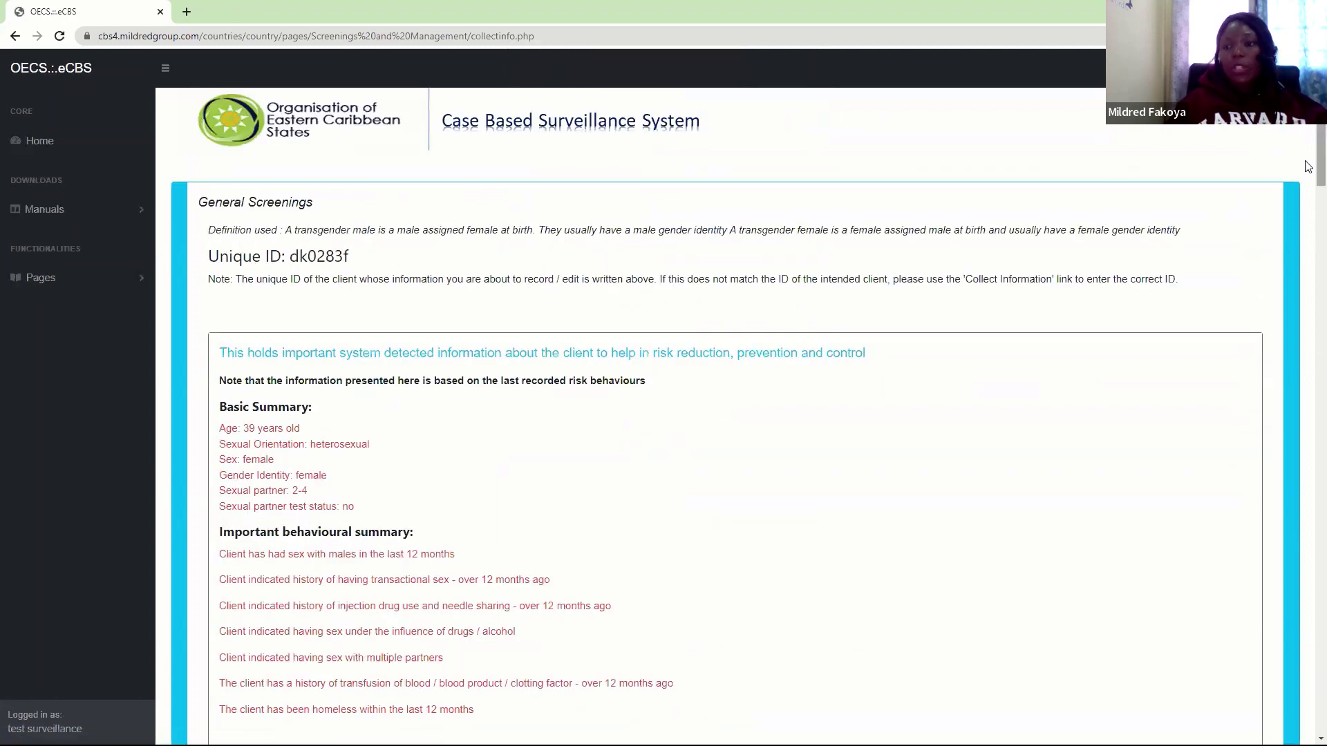
scroll(569, 333, down, 9)
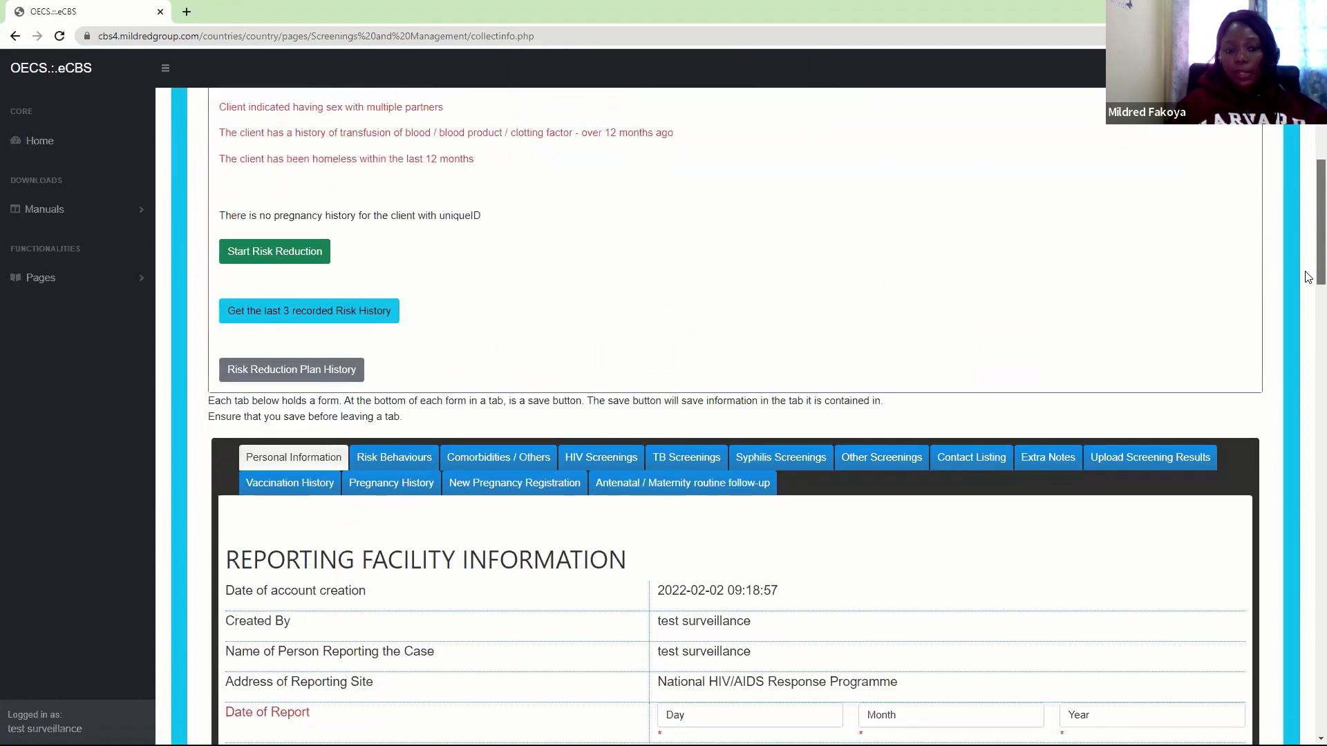
click(507, 394)
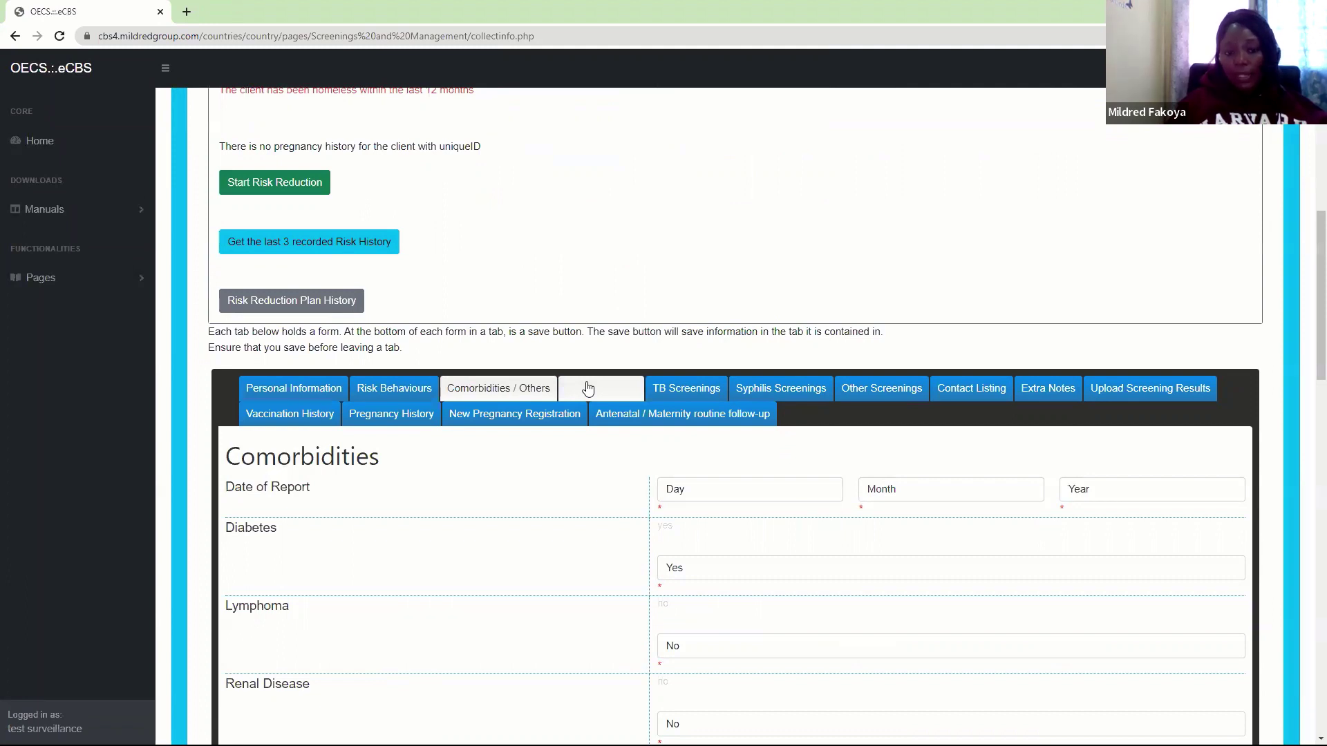
click(304, 421)
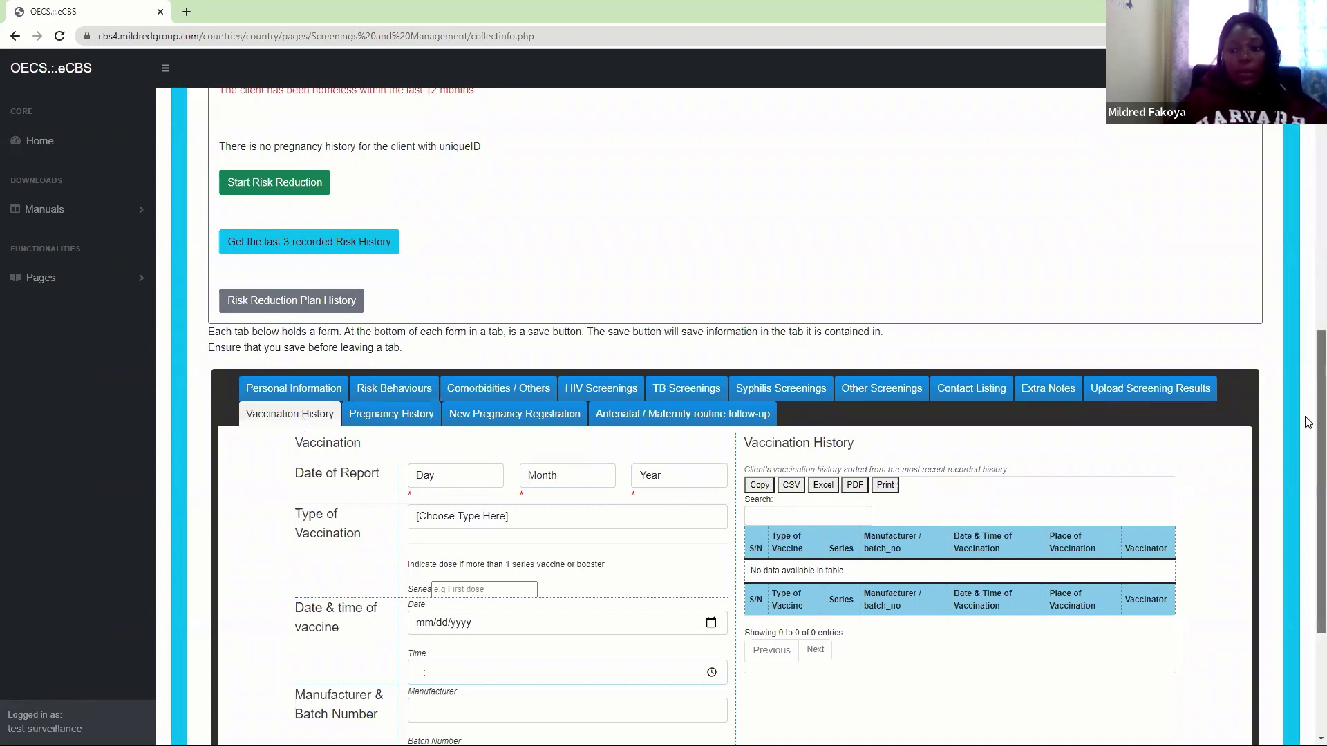
scroll(1308, 422, down, 2)
scroll(1309, 477, down, 2)
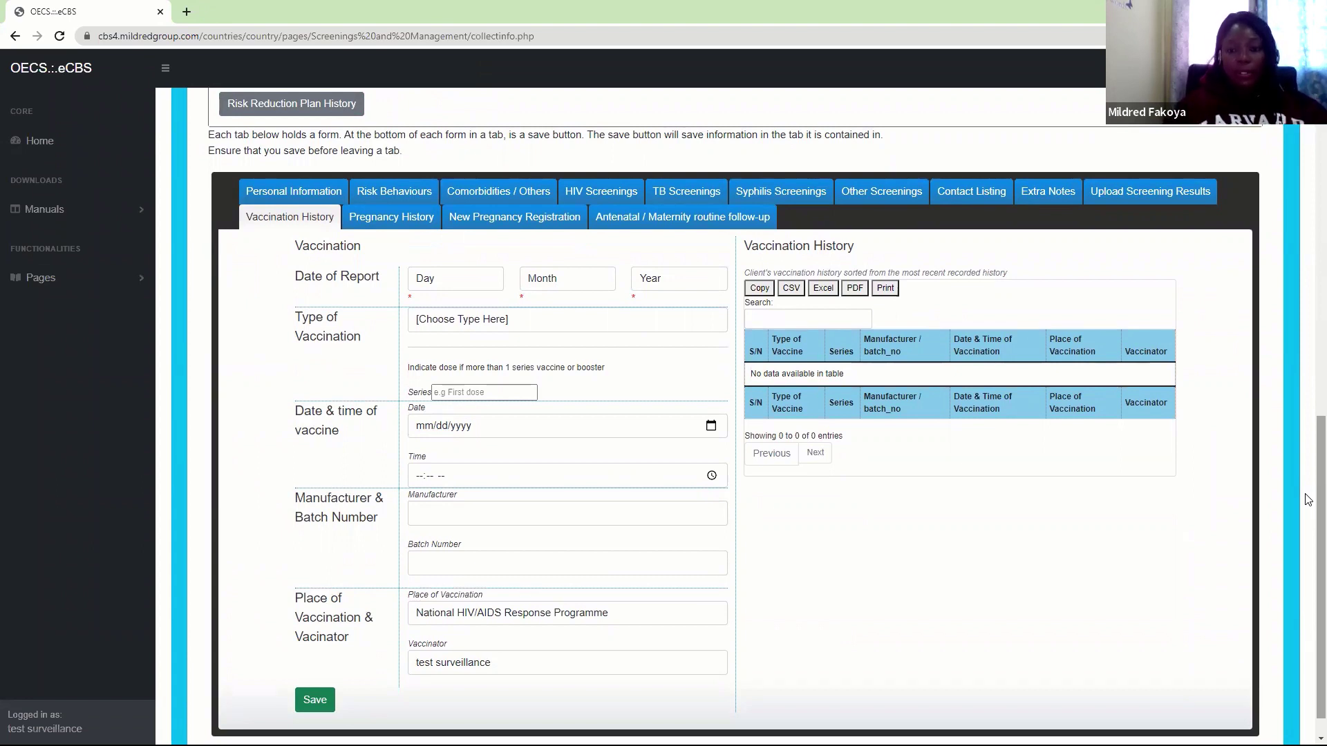
click(384, 227)
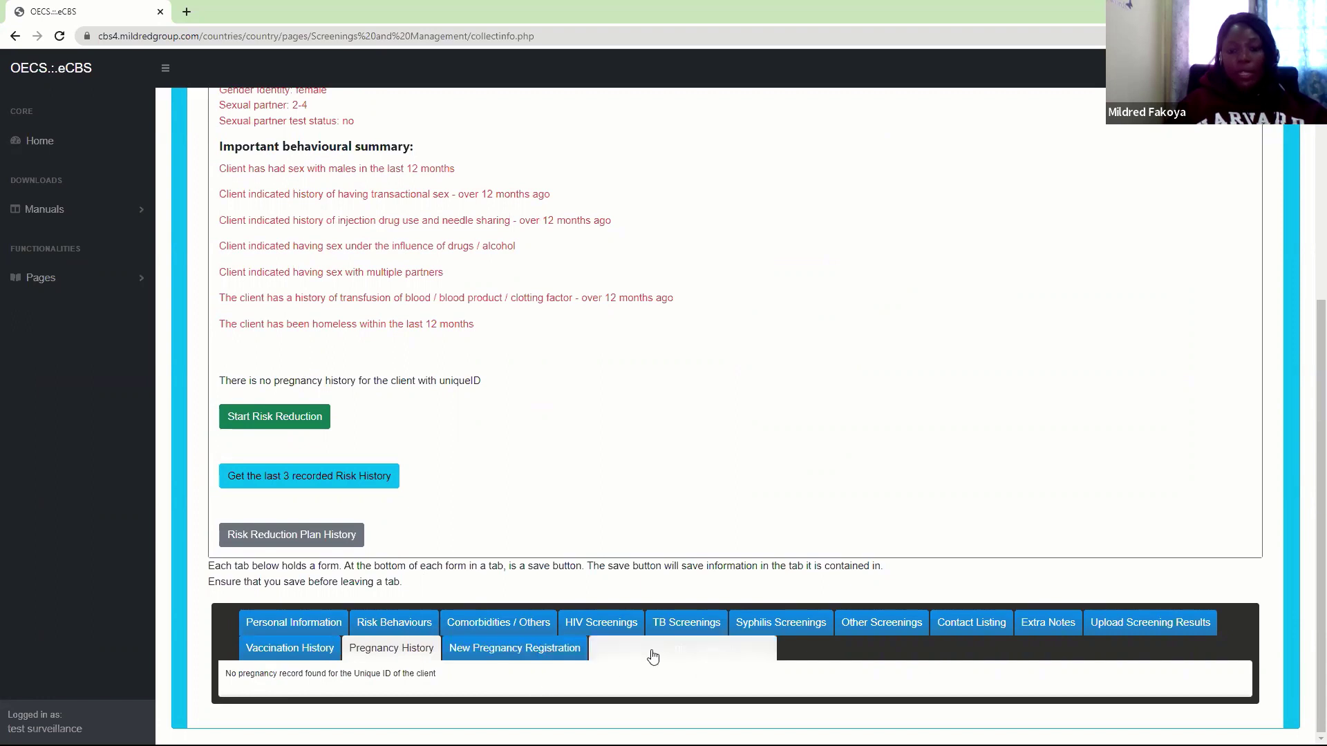
Start a new pregnancy registration dated 2 February 2022
click(726, 650)
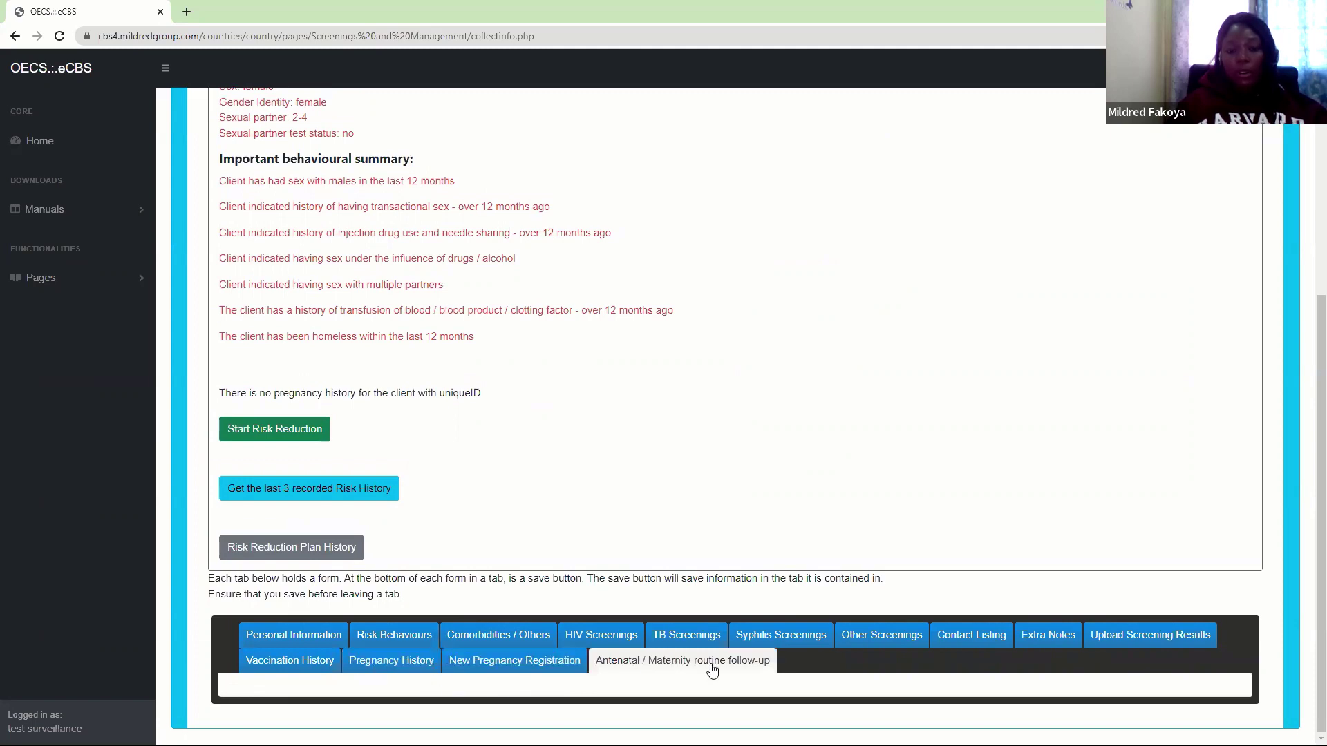
click(532, 662)
scroll(532, 669, down, 6)
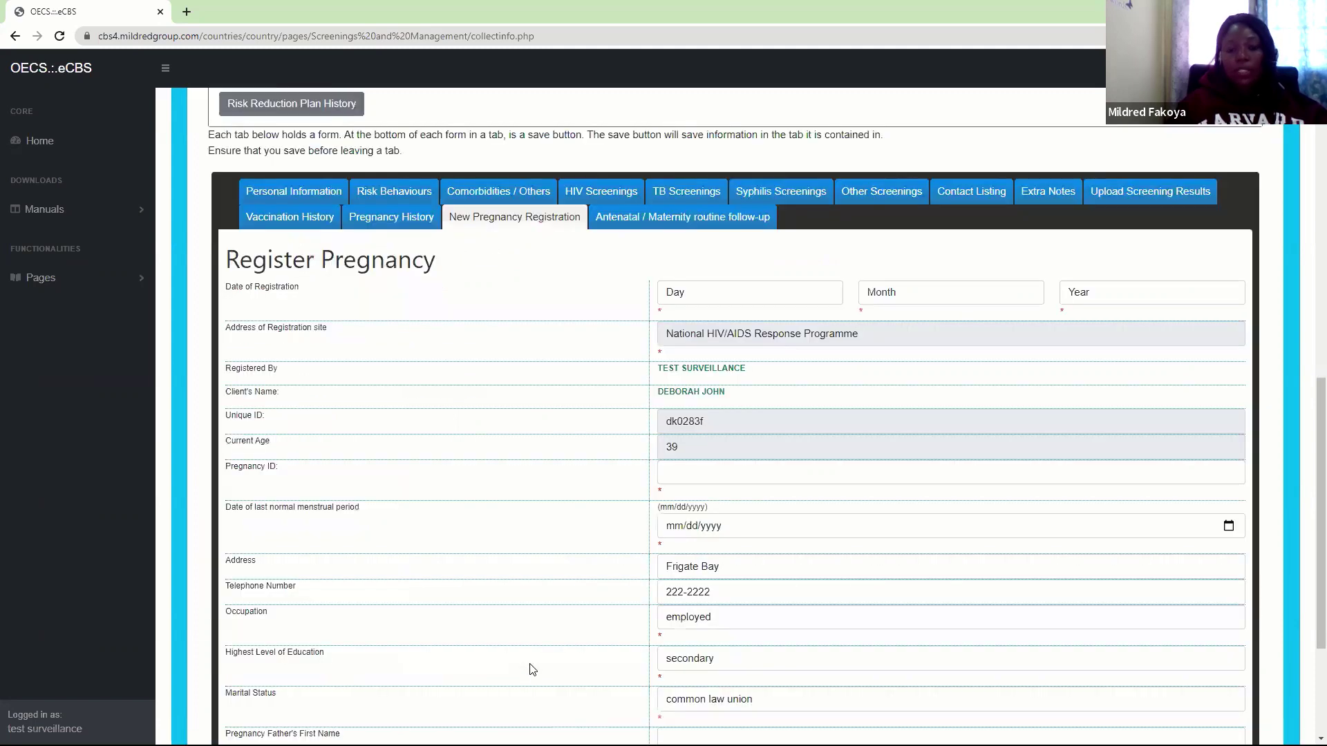
click(719, 305)
click(695, 336)
click(895, 292)
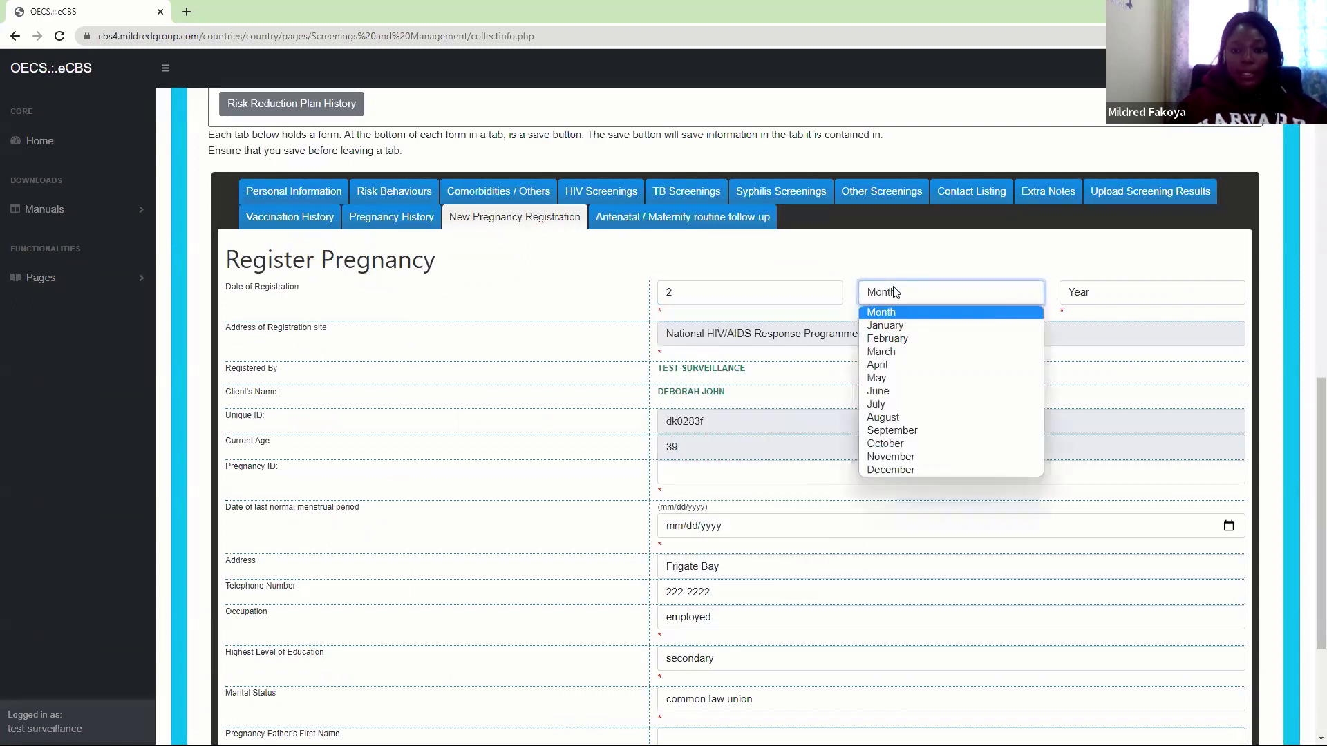
click(888, 338)
click(1120, 292)
click(1074, 308)
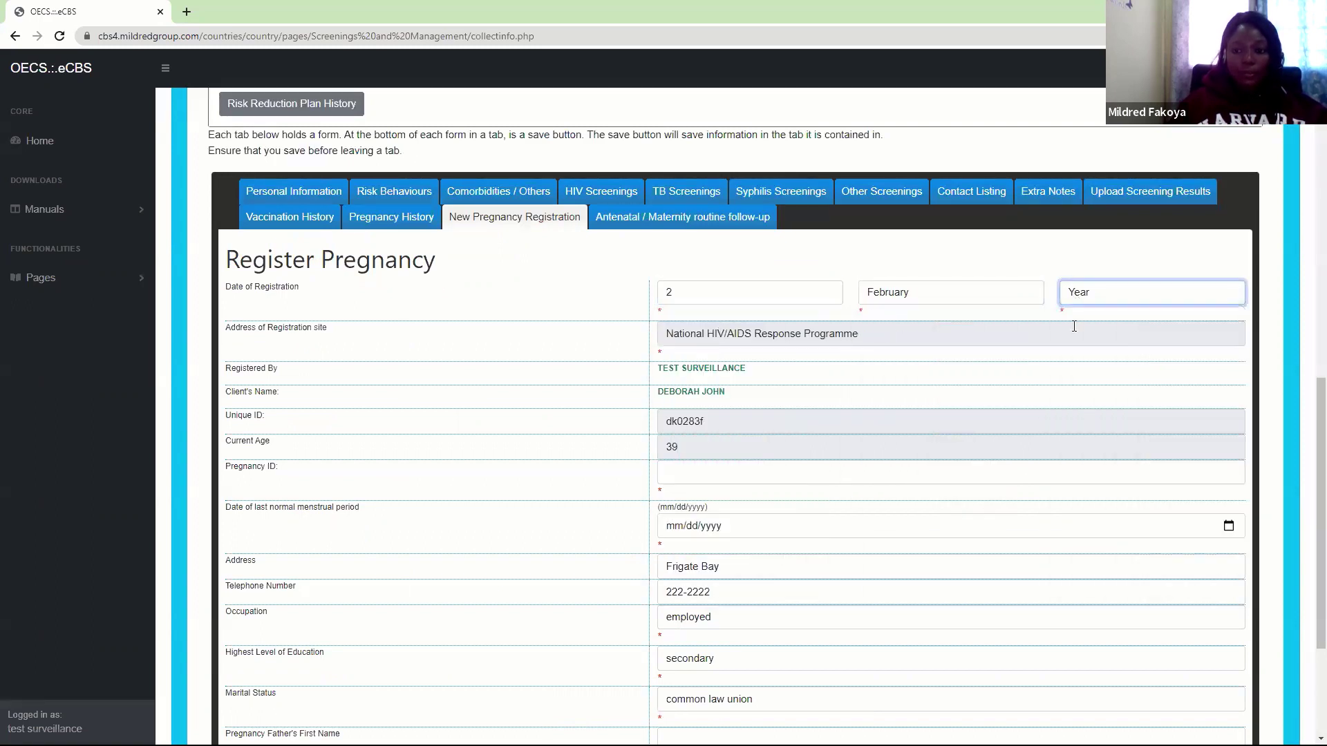
click(1074, 326)
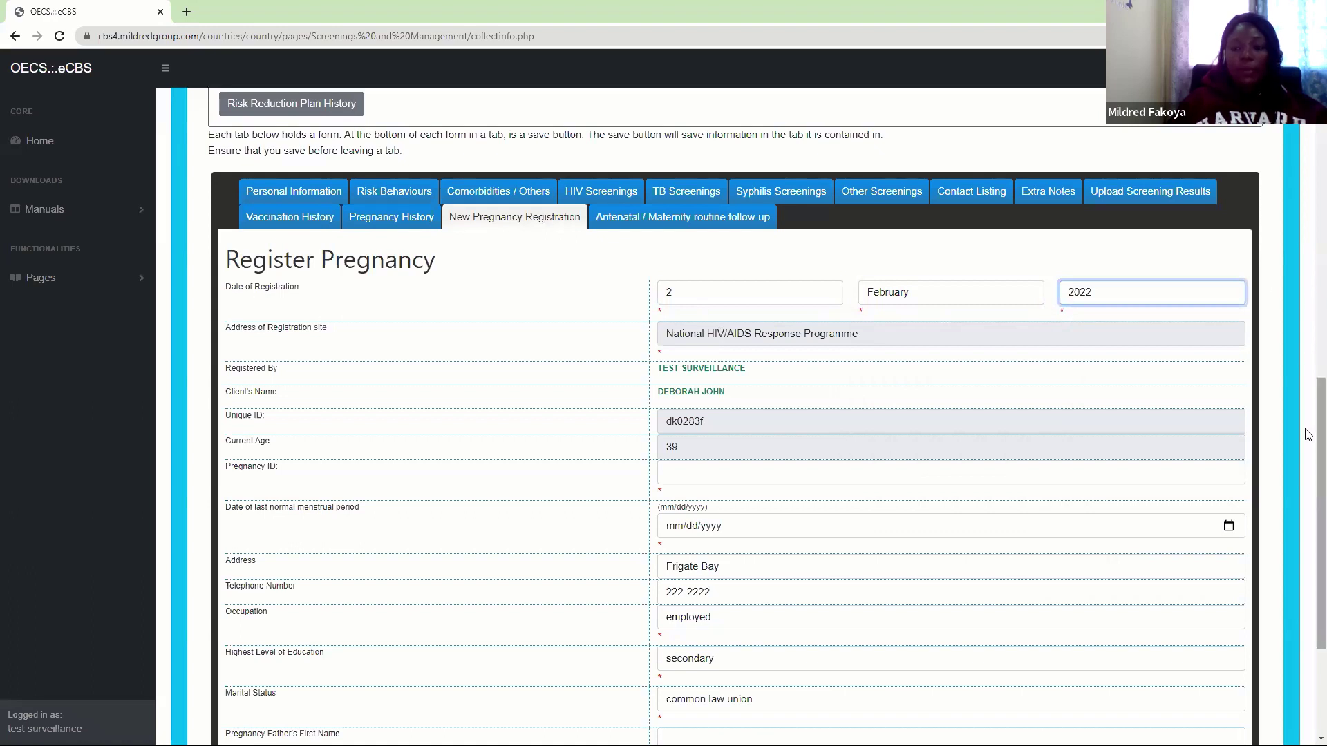
drag(1309, 434, 1307, 504)
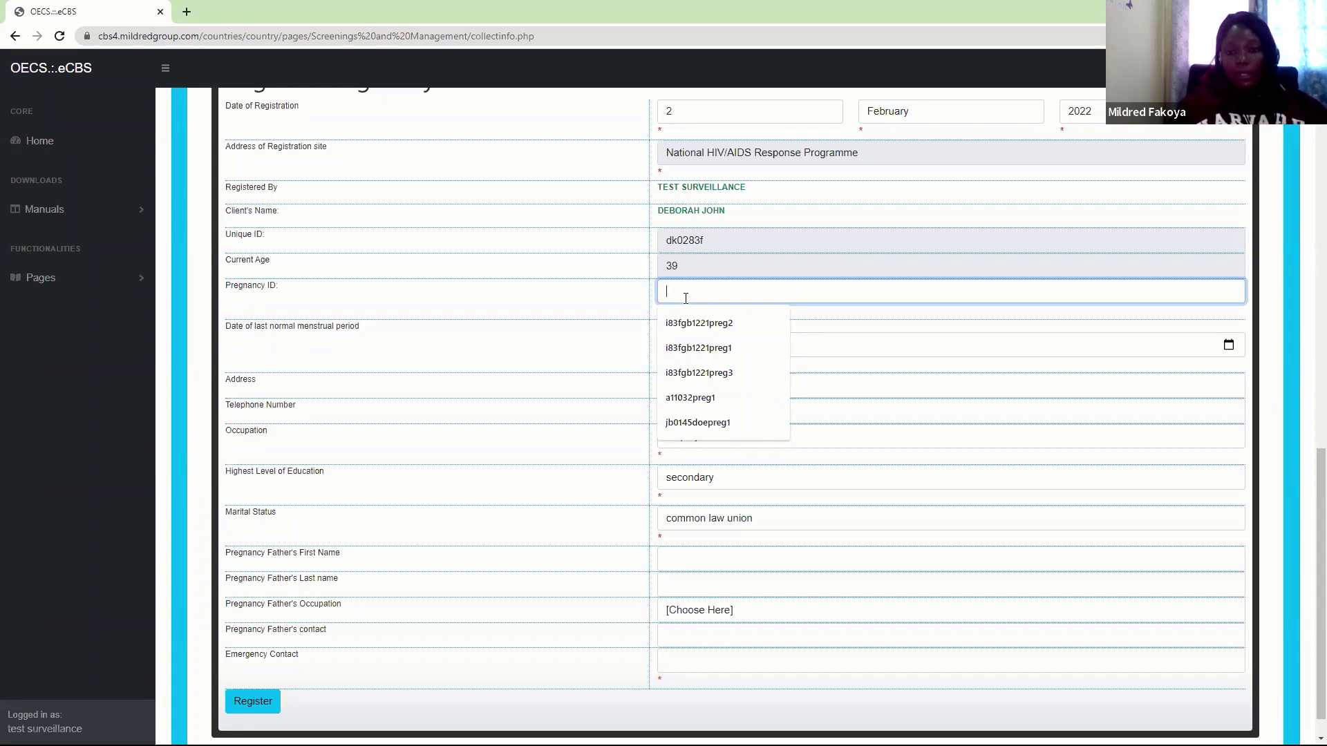
Enter the Pregnancy ID as the client's unique ID followed by 001
click(982, 314)
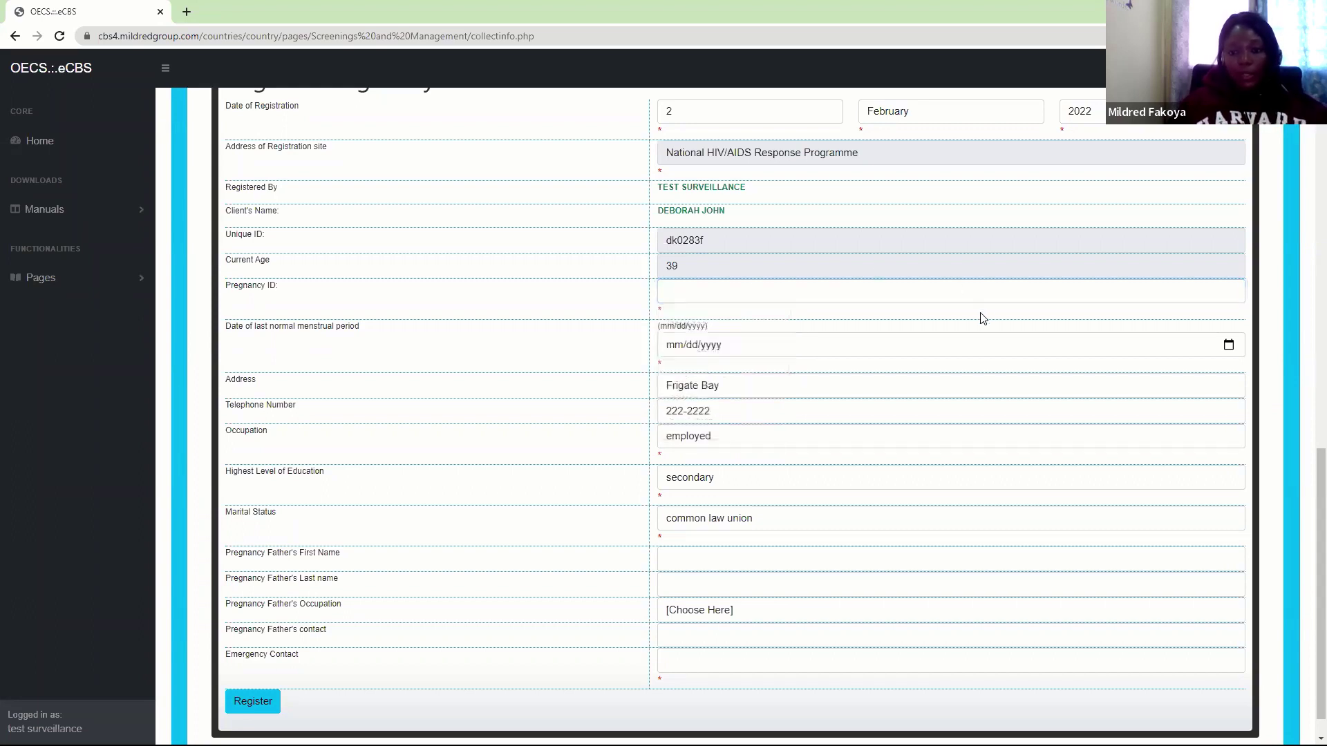
click(680, 293)
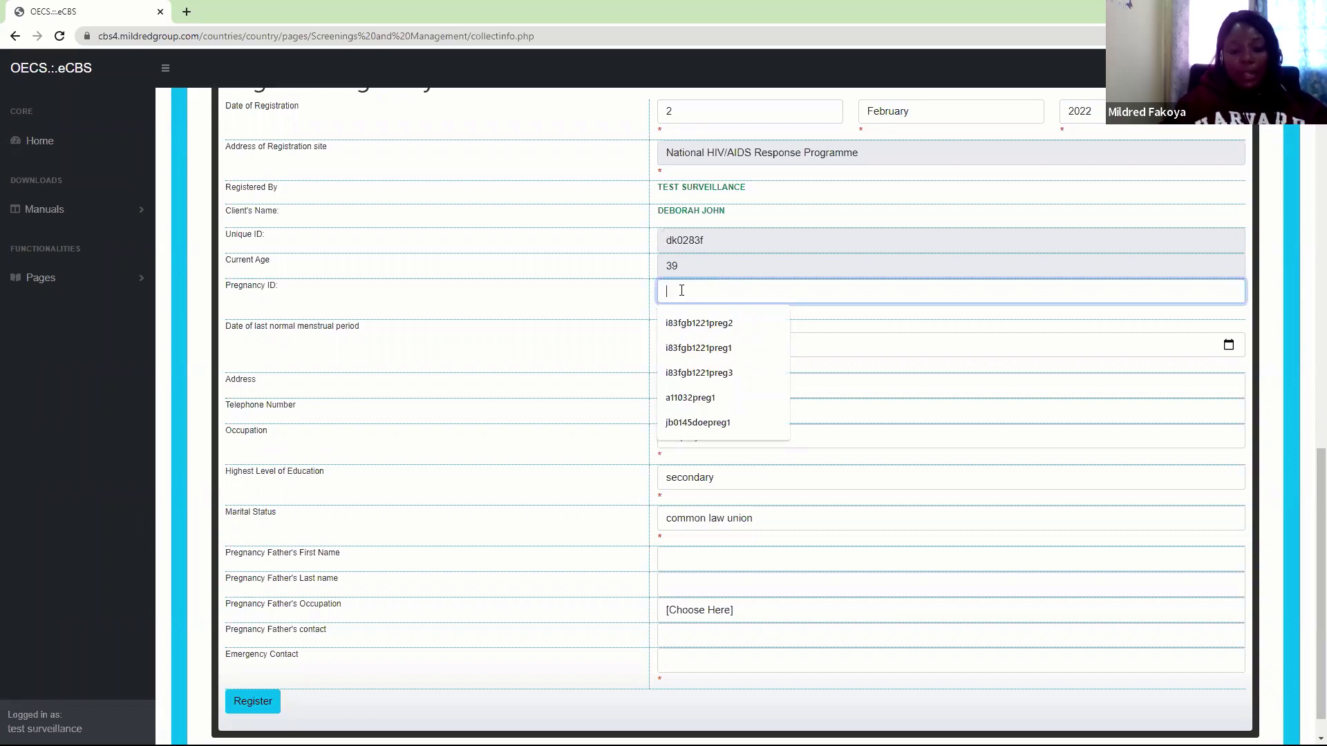
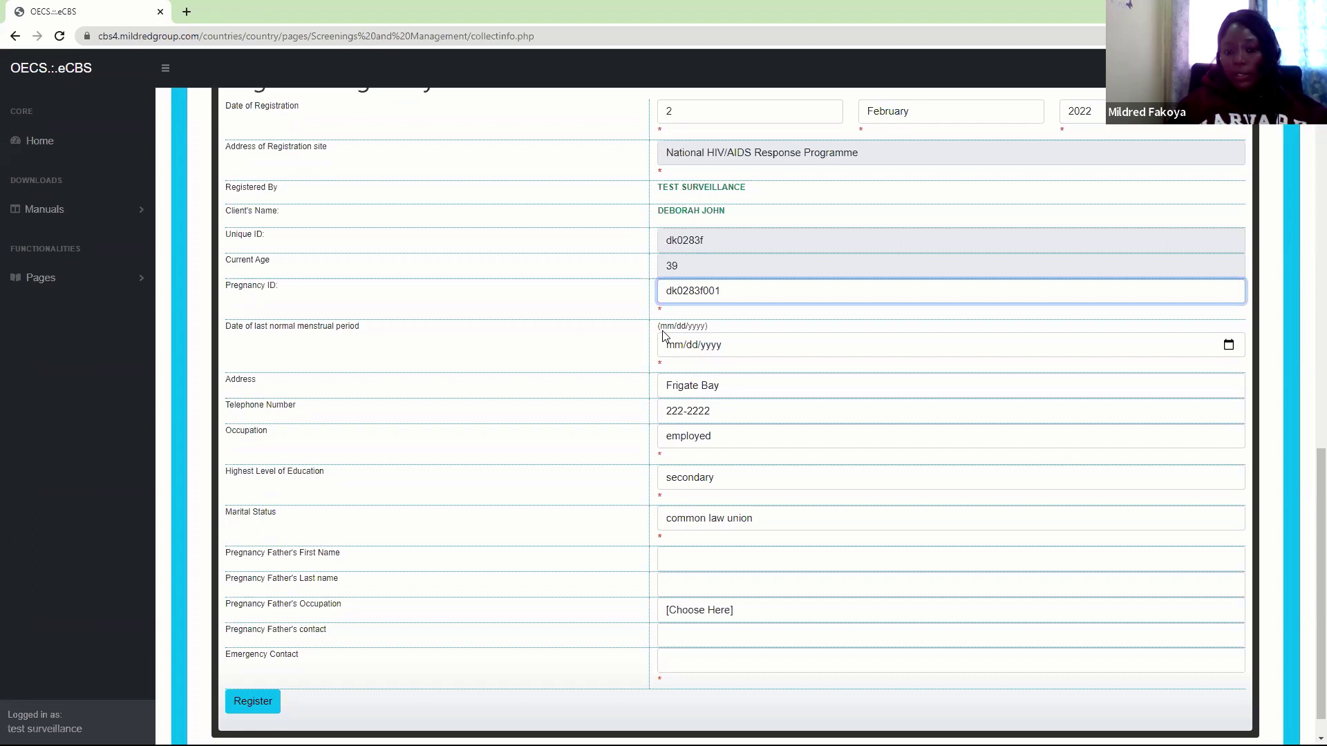
Enter last menstrual period 06/25/2021 and the father's first and last names from suggestions
click(678, 350)
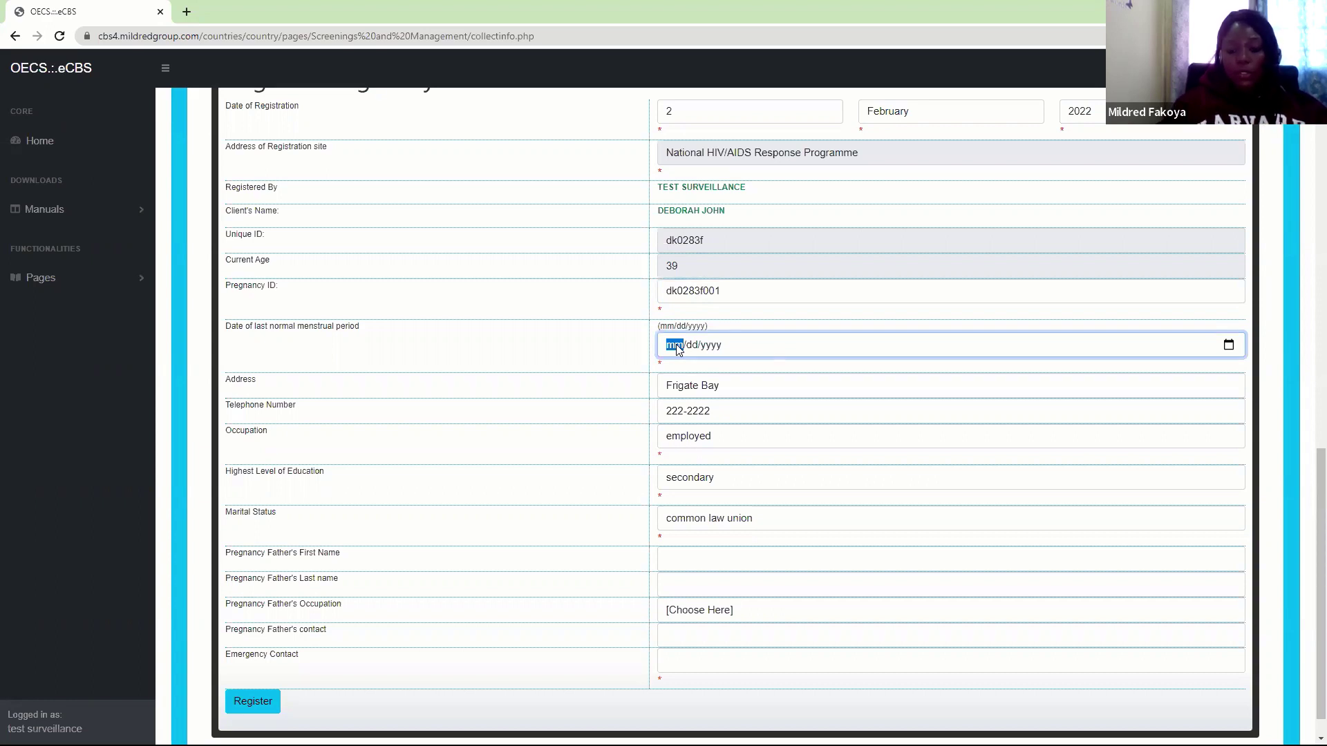
text(06/25/)
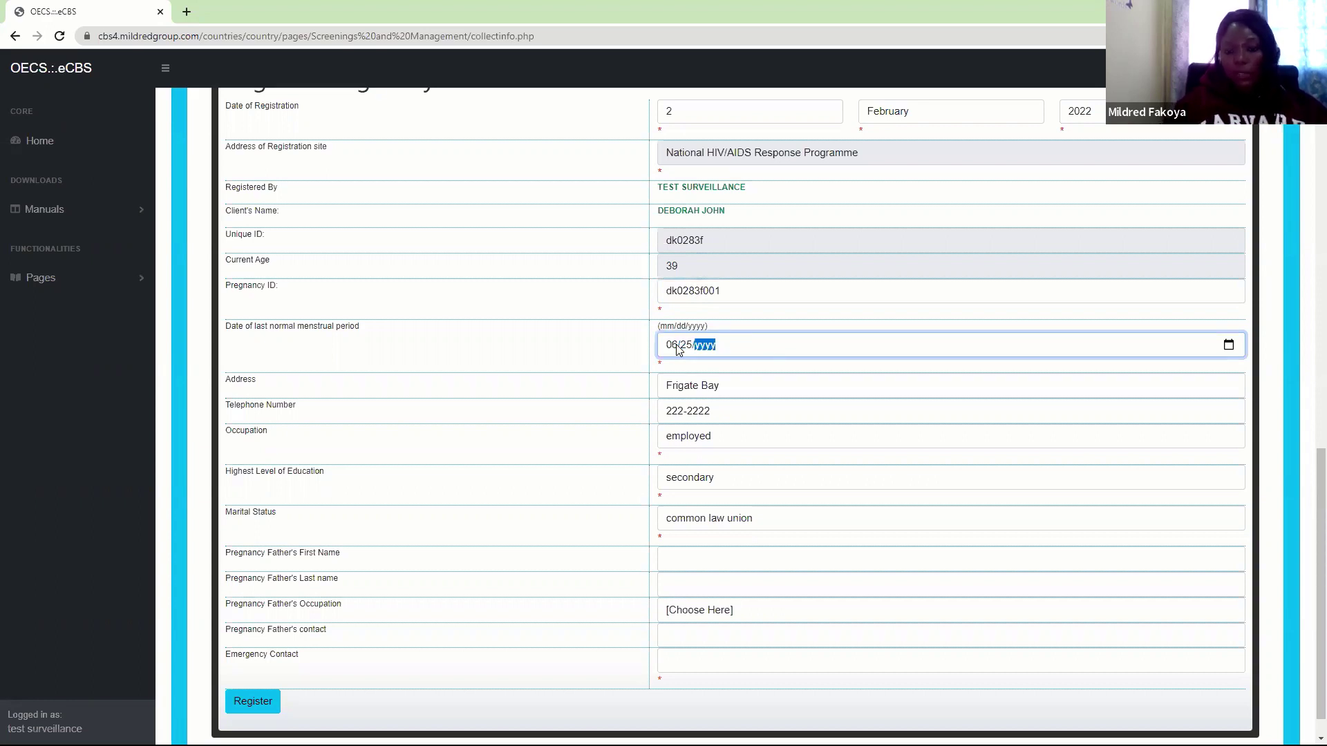
text(2021)
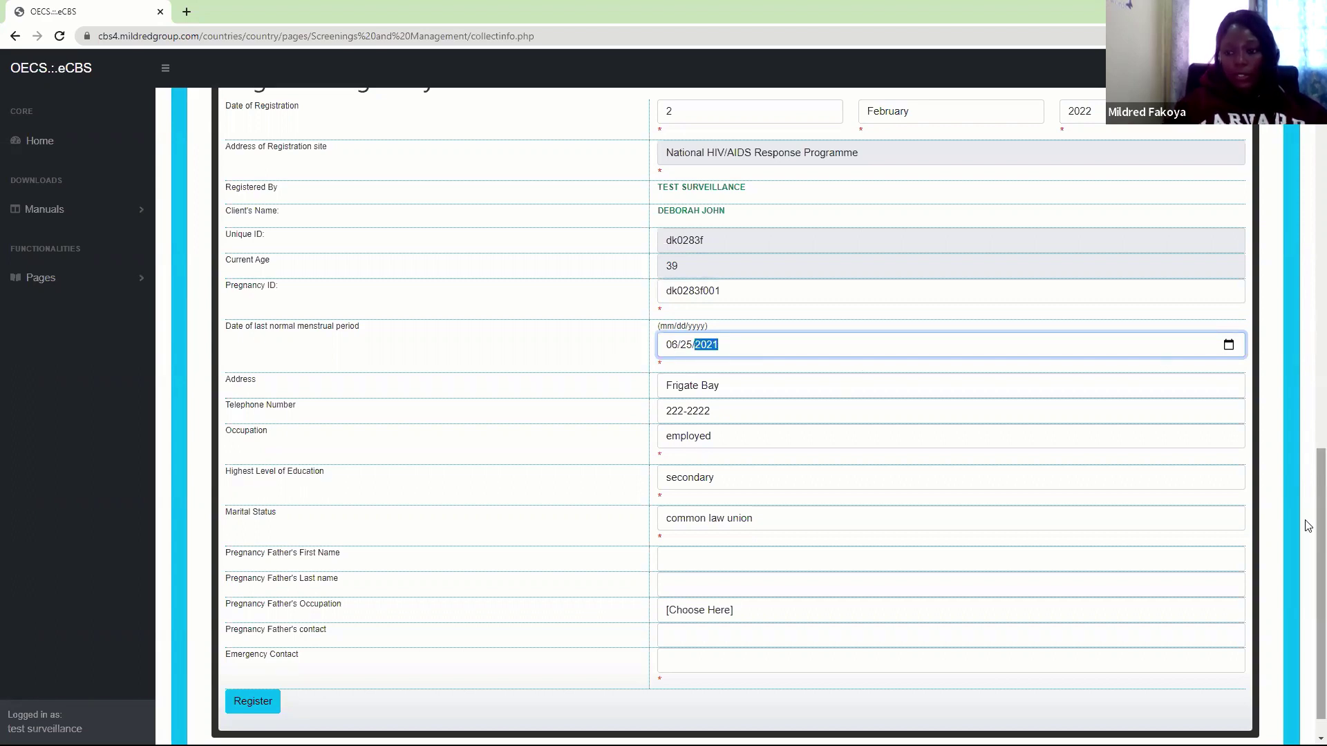
scroll(1308, 546, down, 1)
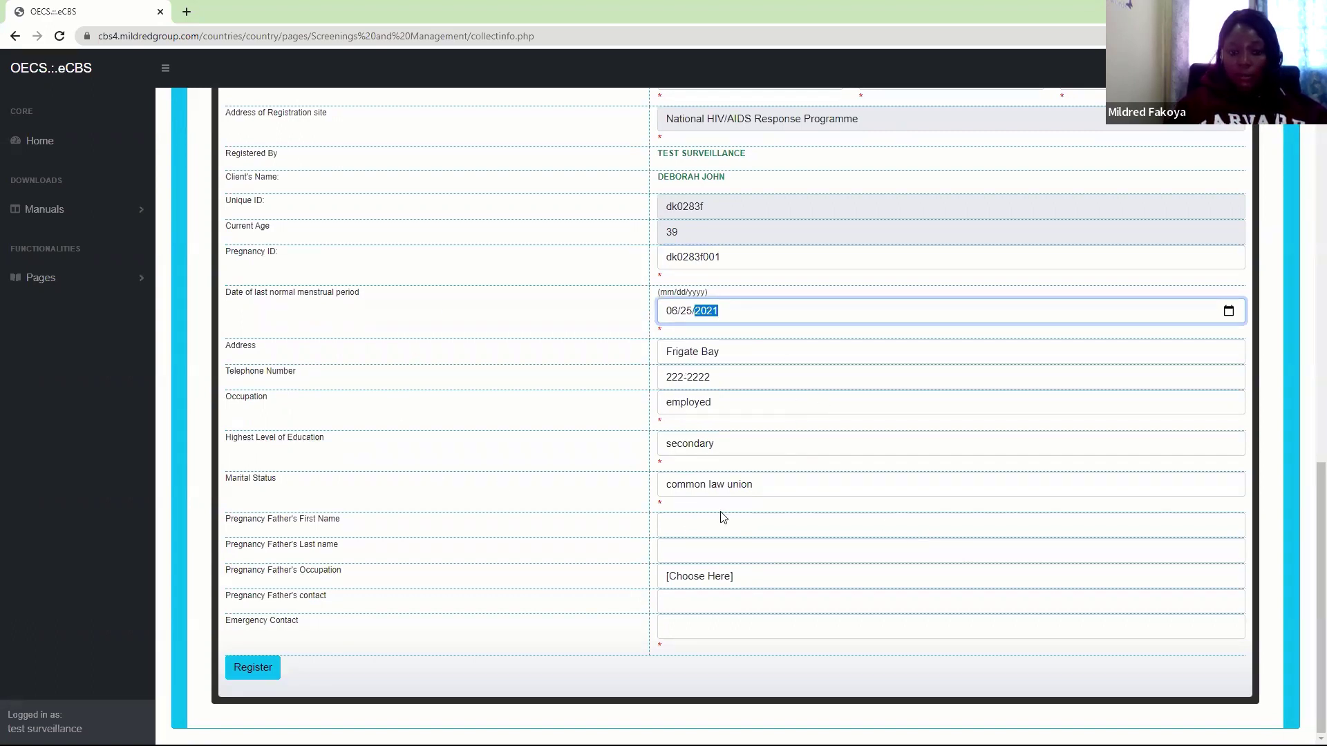
click(682, 526)
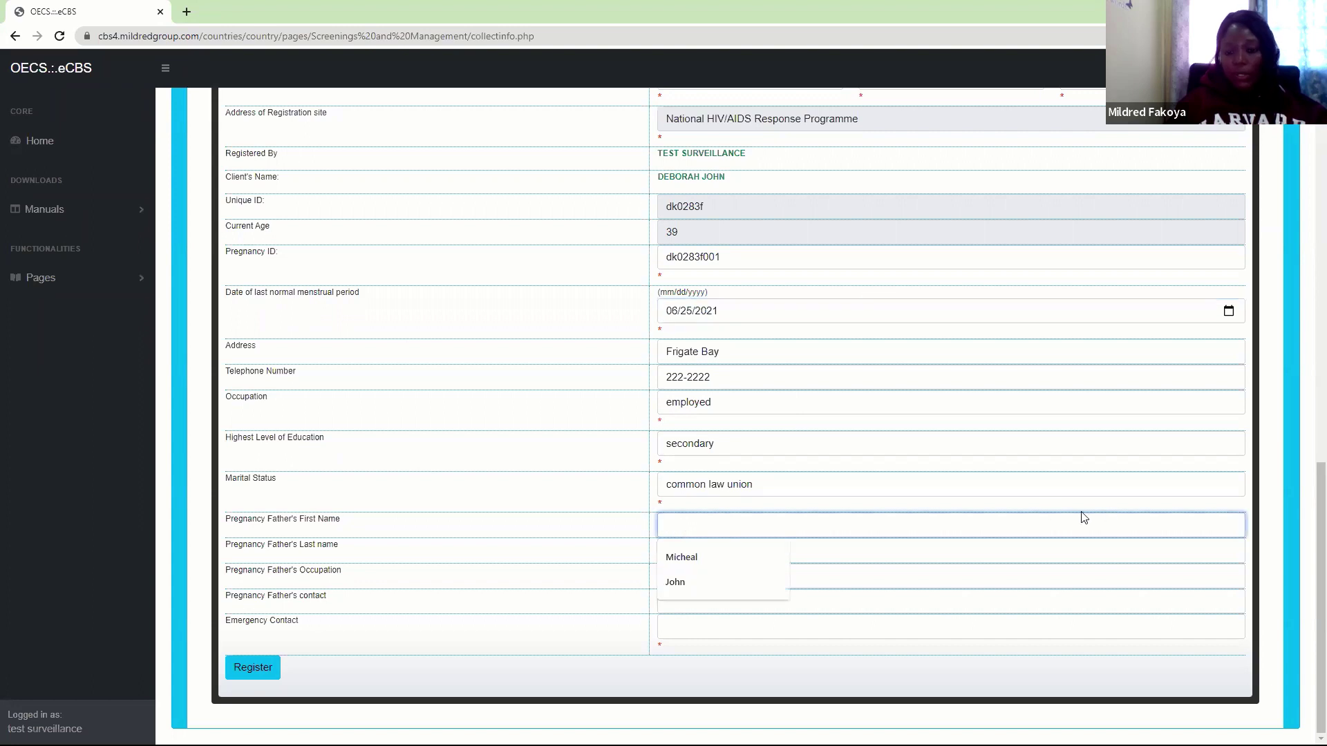
click(677, 558)
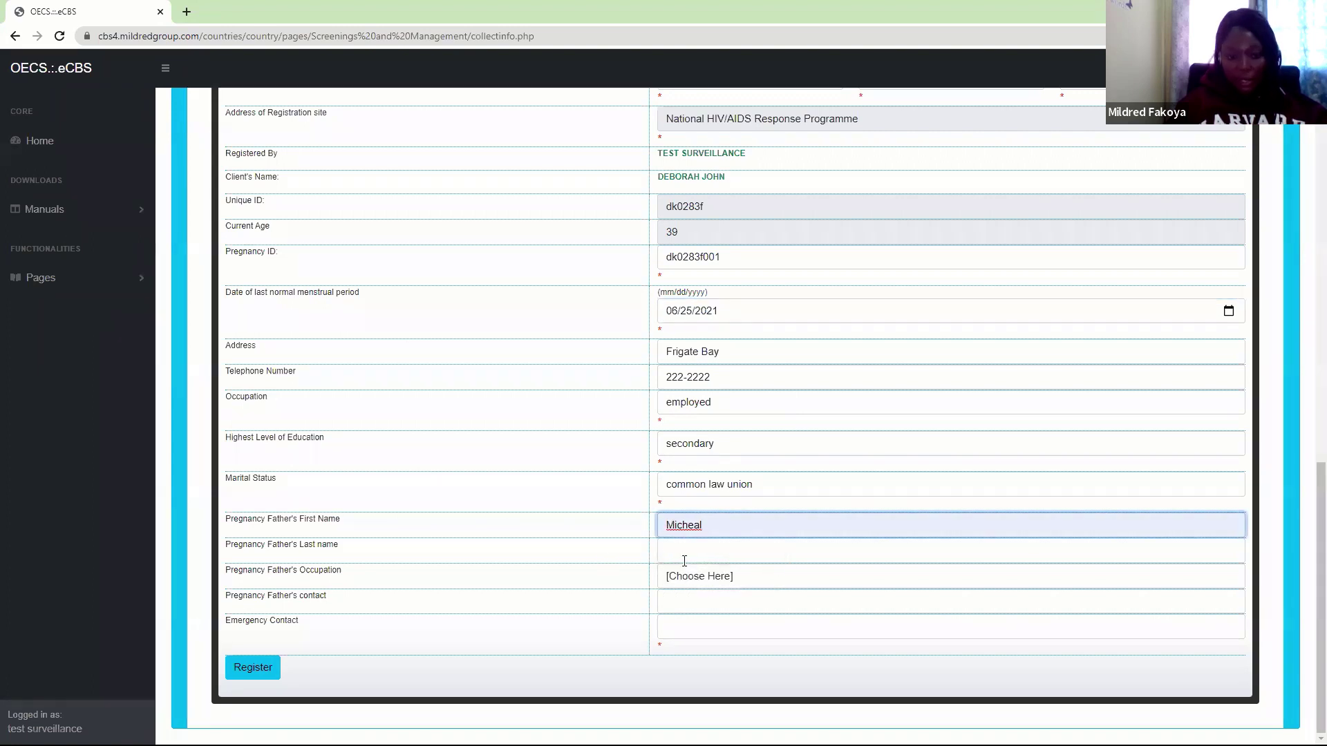
click(683, 553)
click(676, 632)
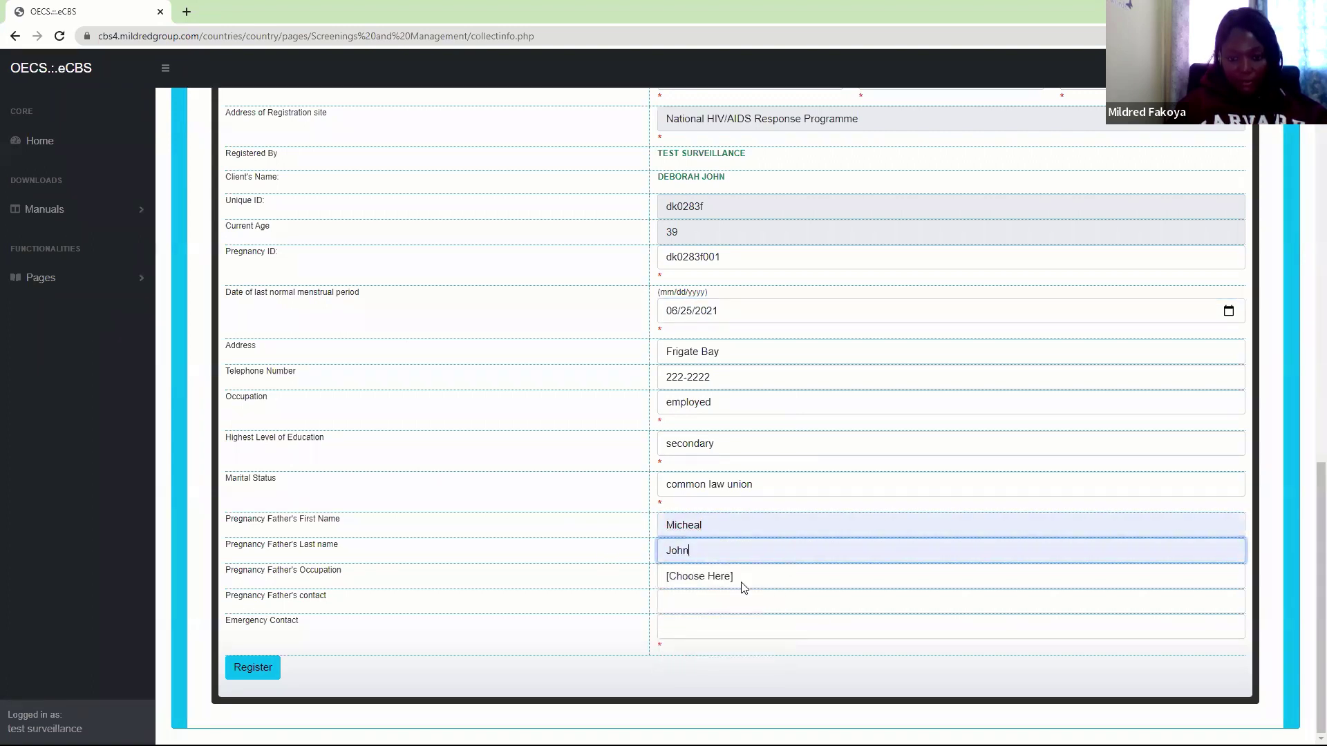
Set the father's occupation to Employed, fill his contact and emergency contact, and register
click(717, 586)
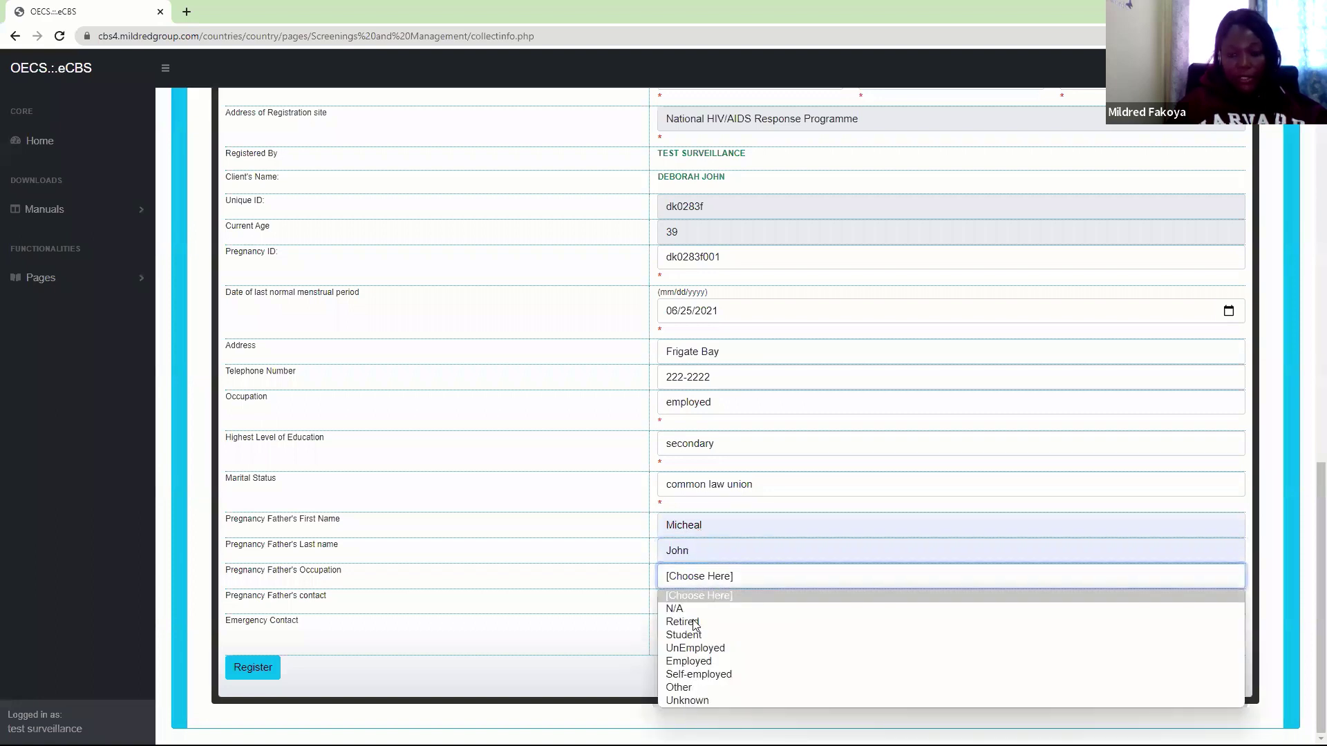
click(692, 658)
click(678, 603)
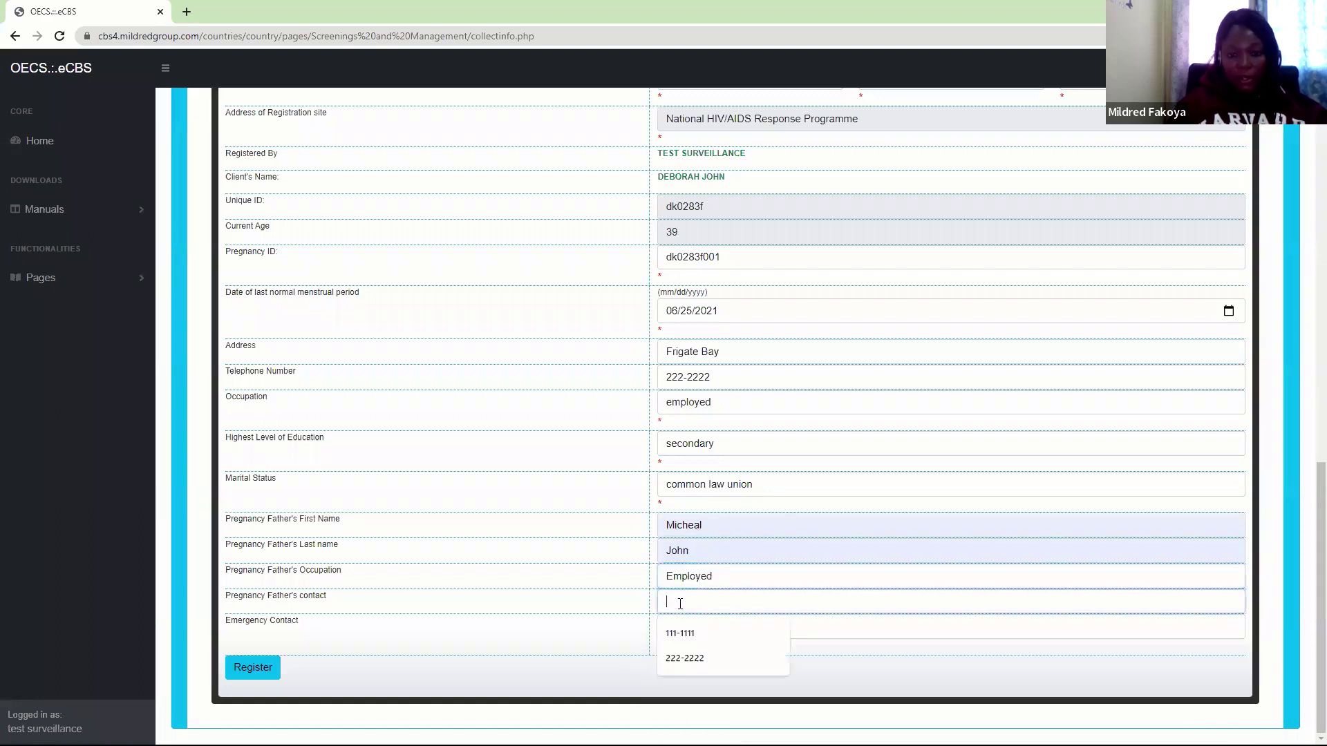
click(679, 635)
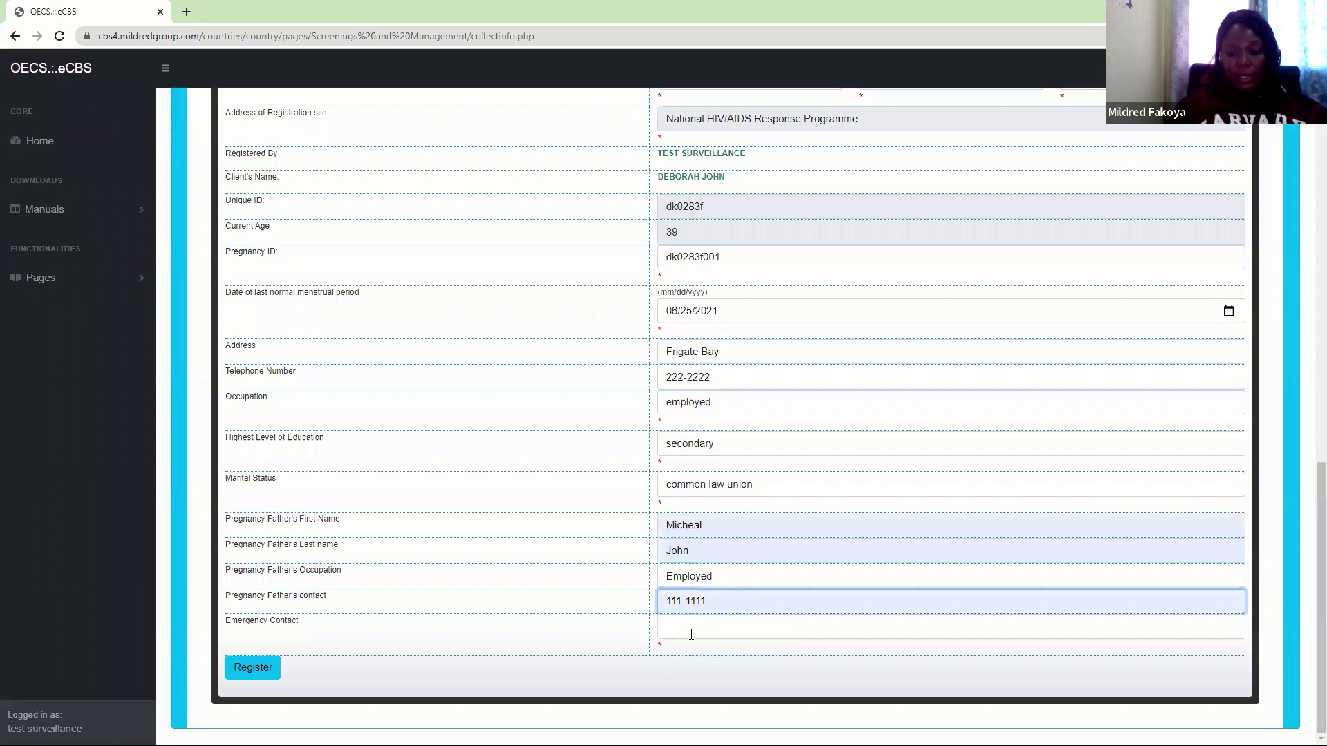
click(691, 635)
click(679, 712)
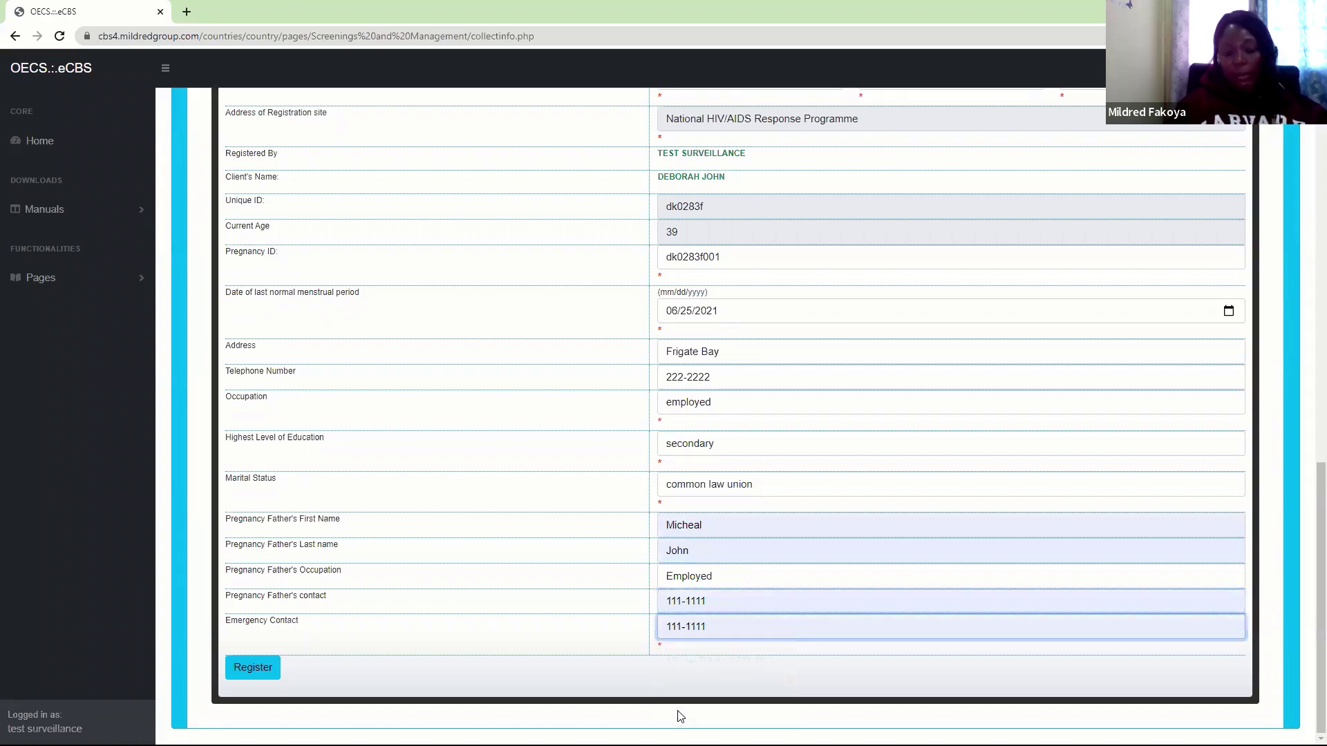
click(238, 667)
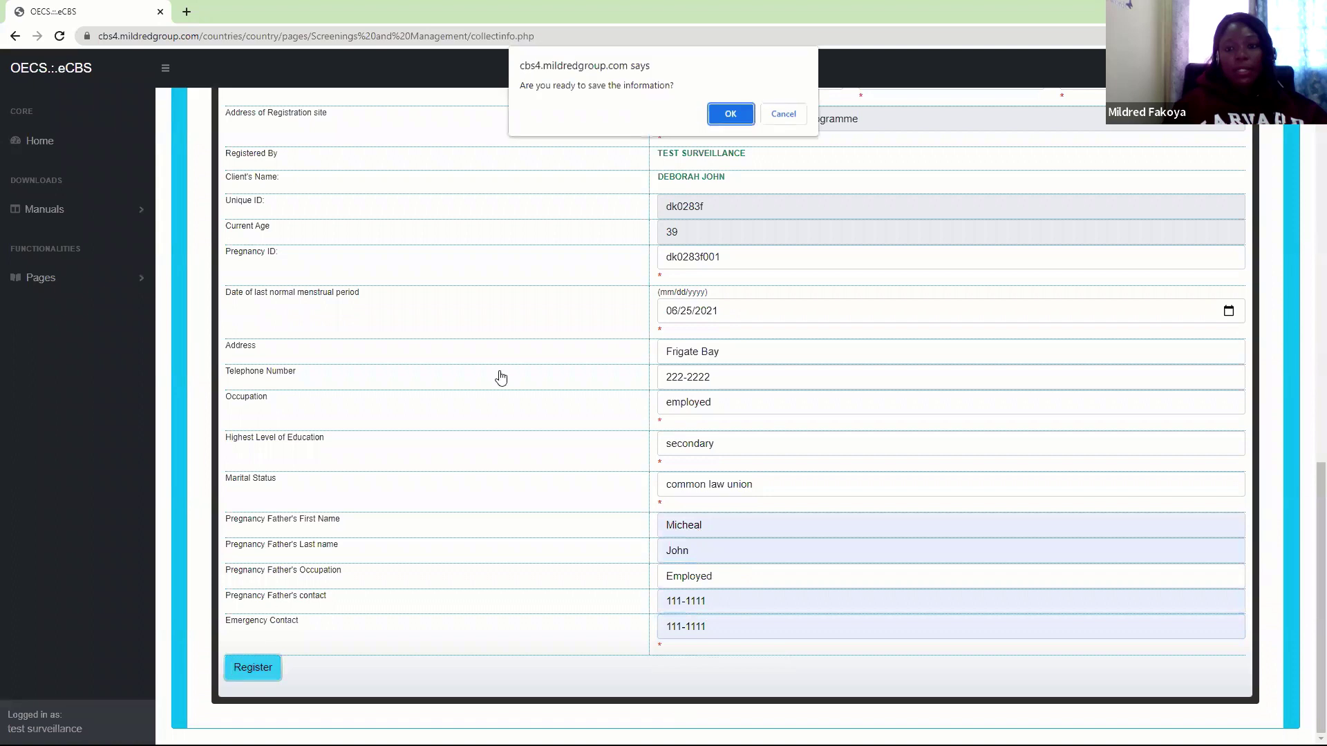
Confirm the pregnancy registration and dismiss the success message
click(735, 114)
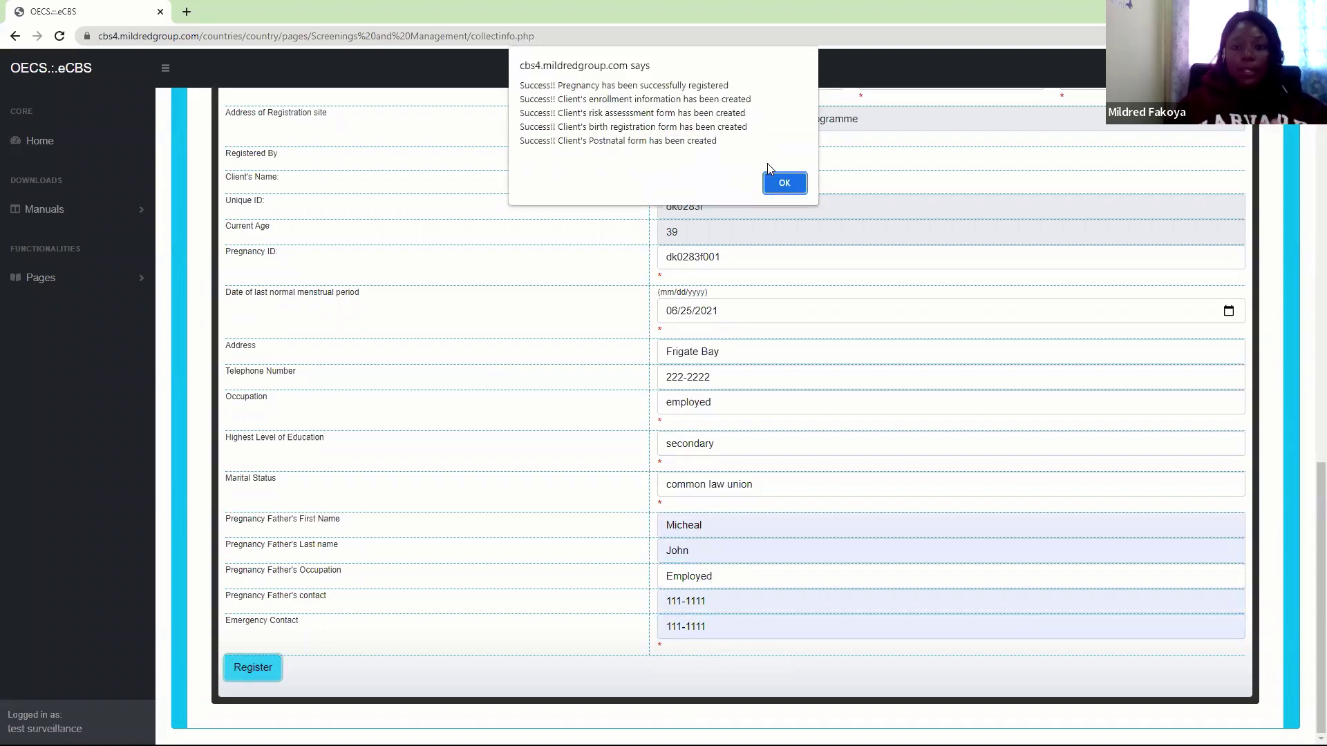
click(770, 183)
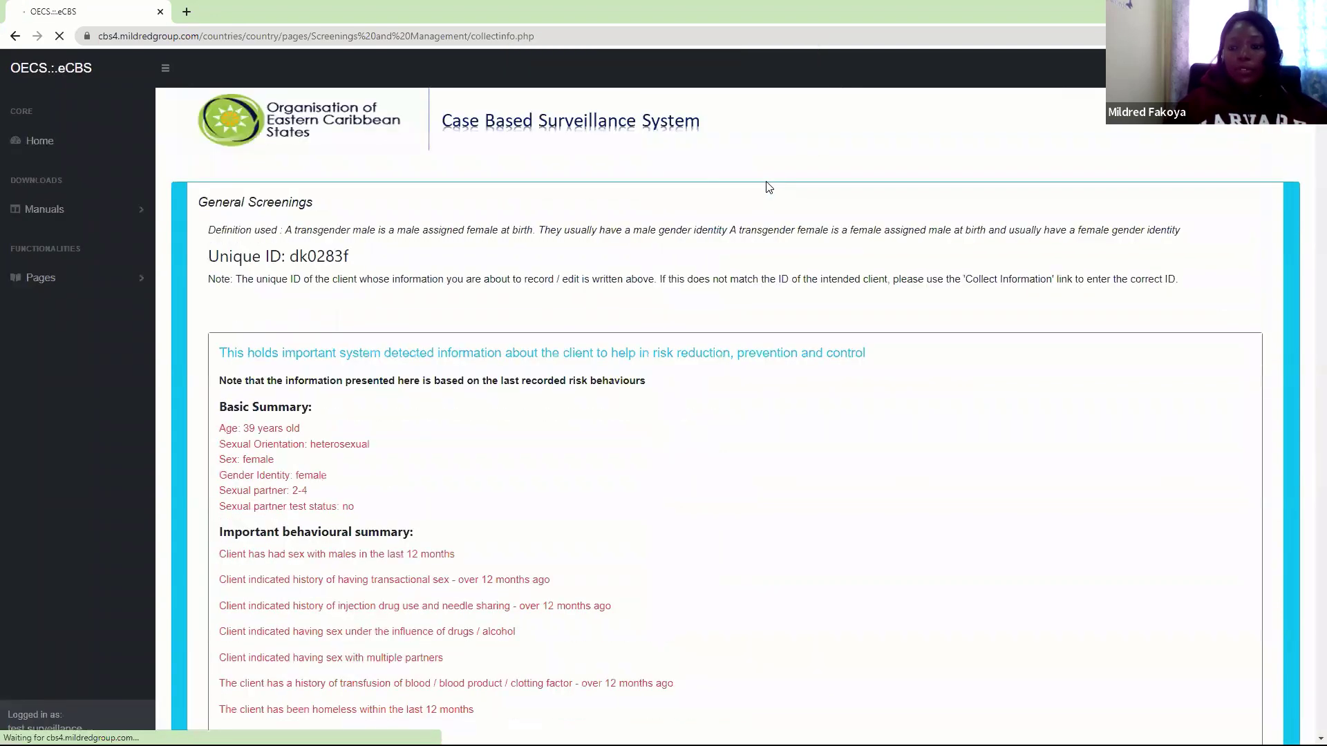
scroll(1309, 155, down, 9)
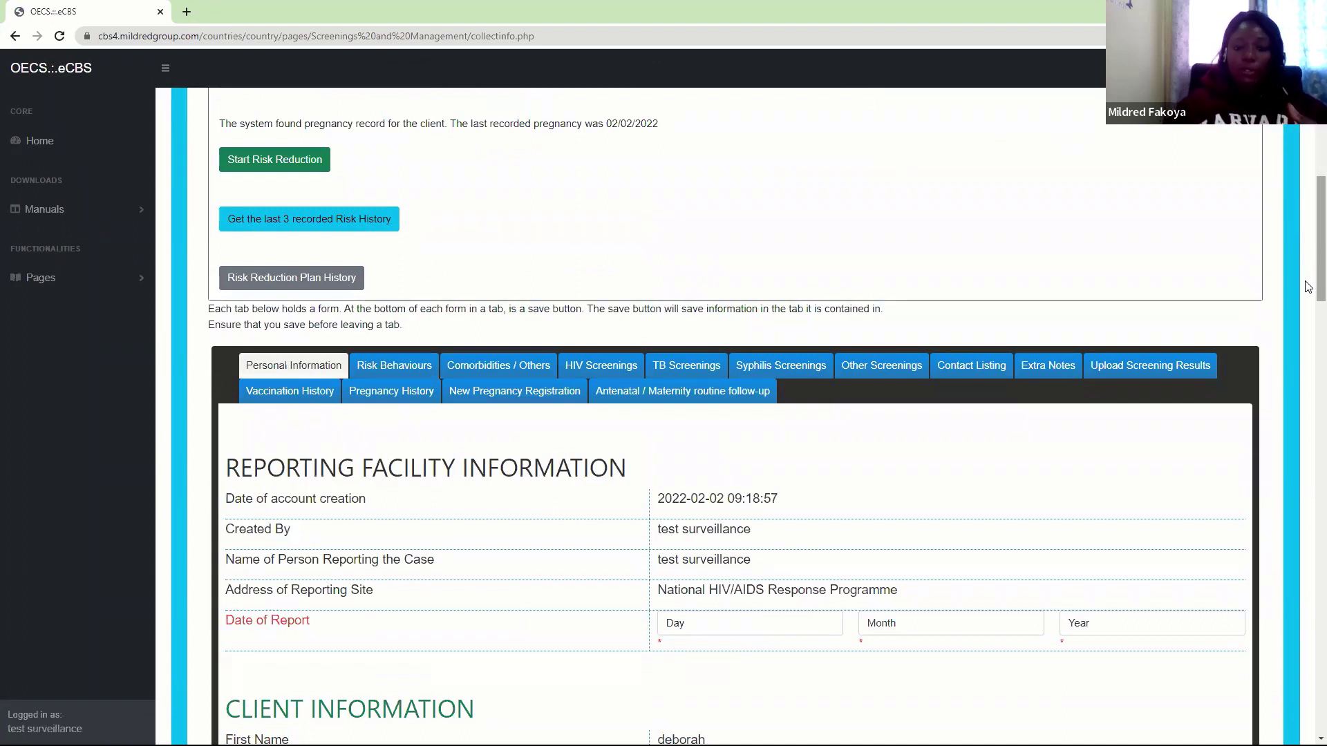
Show the antenatal / maternity follow-up at 31 weeks 5 days gestation, briefly checking New Pregnancy Registration
click(679, 402)
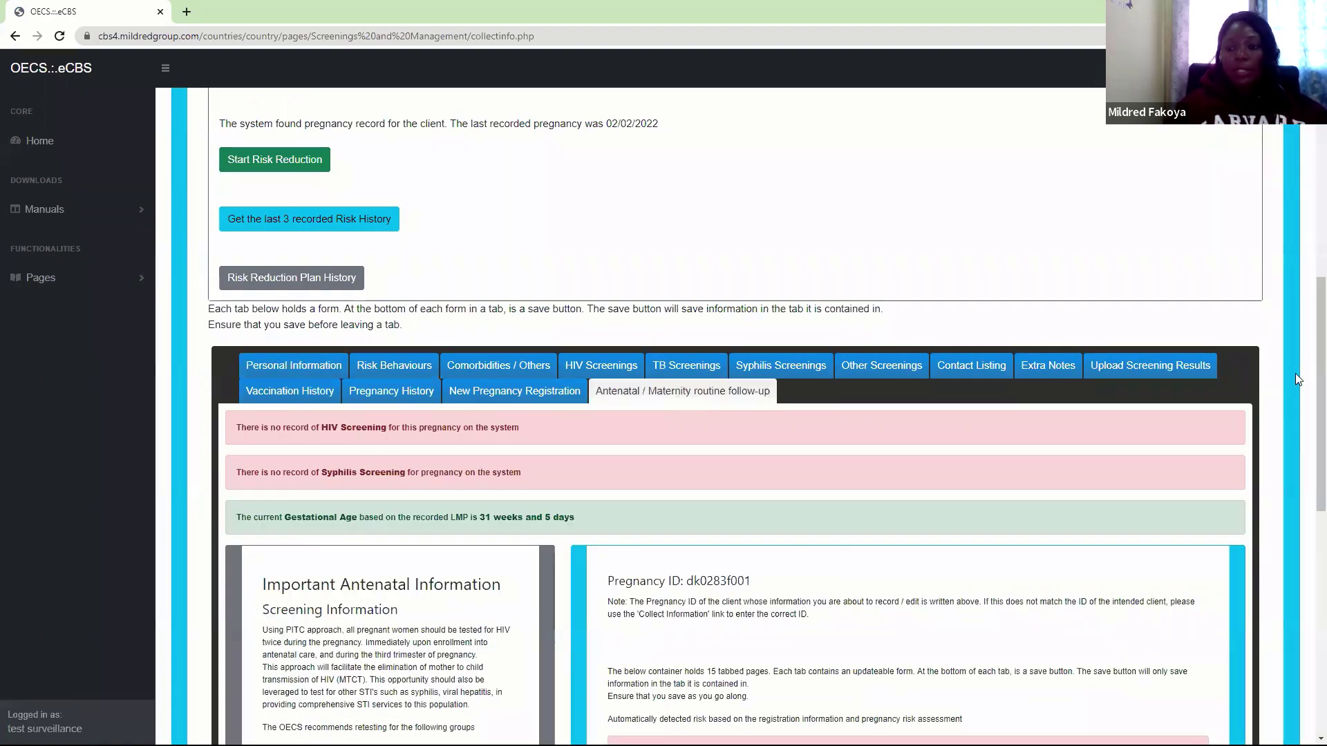
scroll(1308, 450, down, 2)
scroll(1309, 450, down, 1)
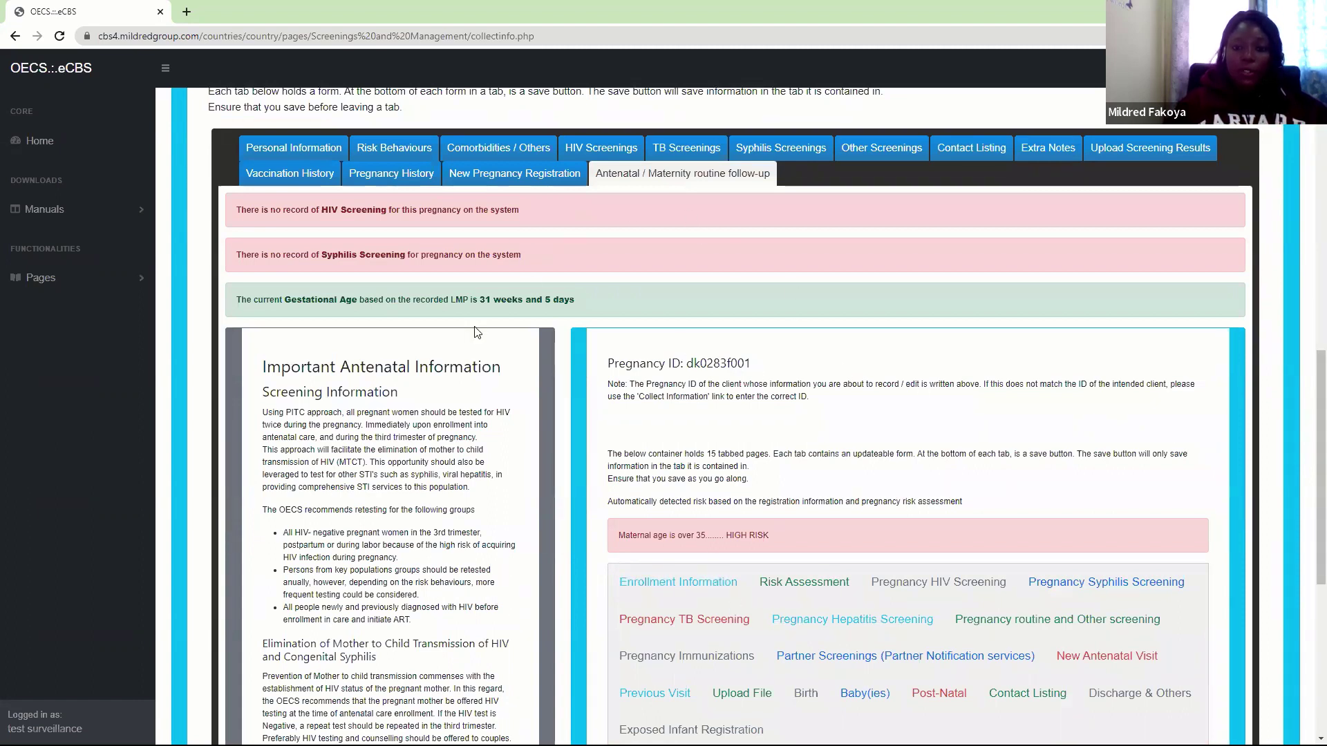
click(483, 175)
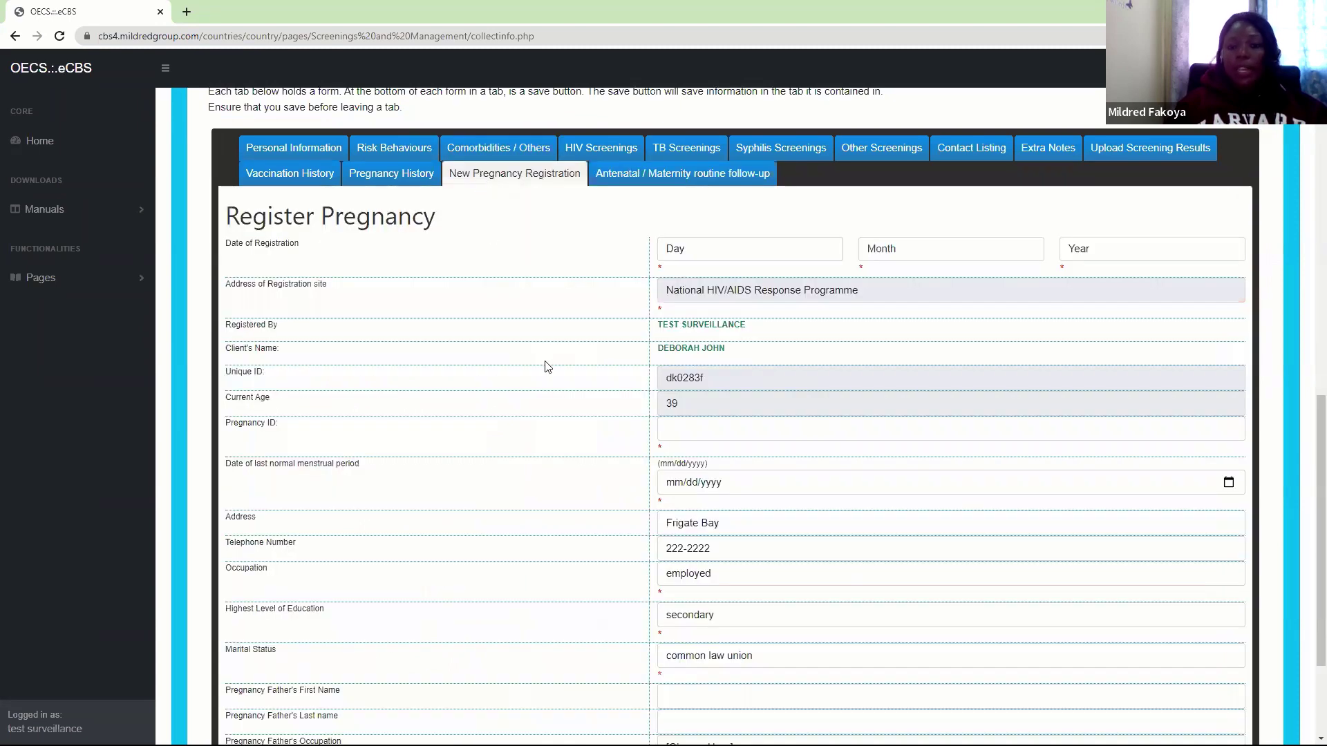
click(665, 187)
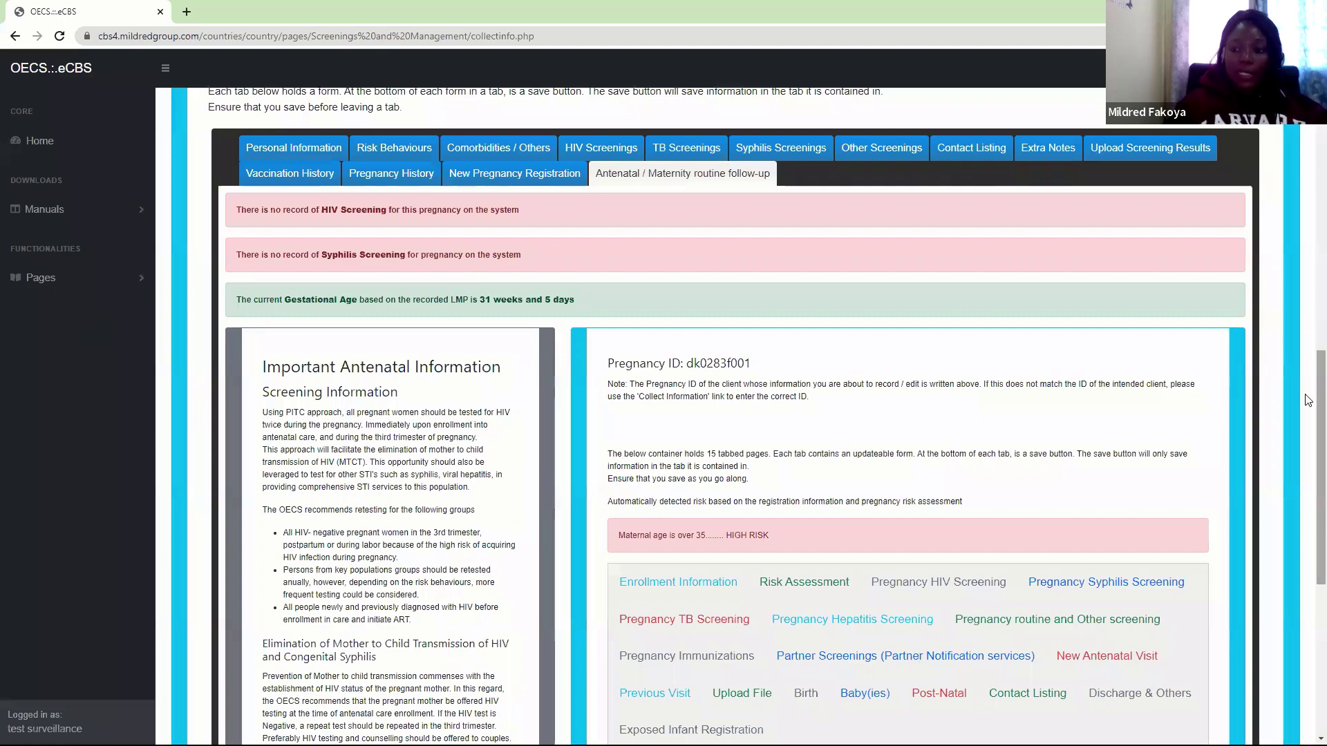
scroll(1308, 400, down, 5)
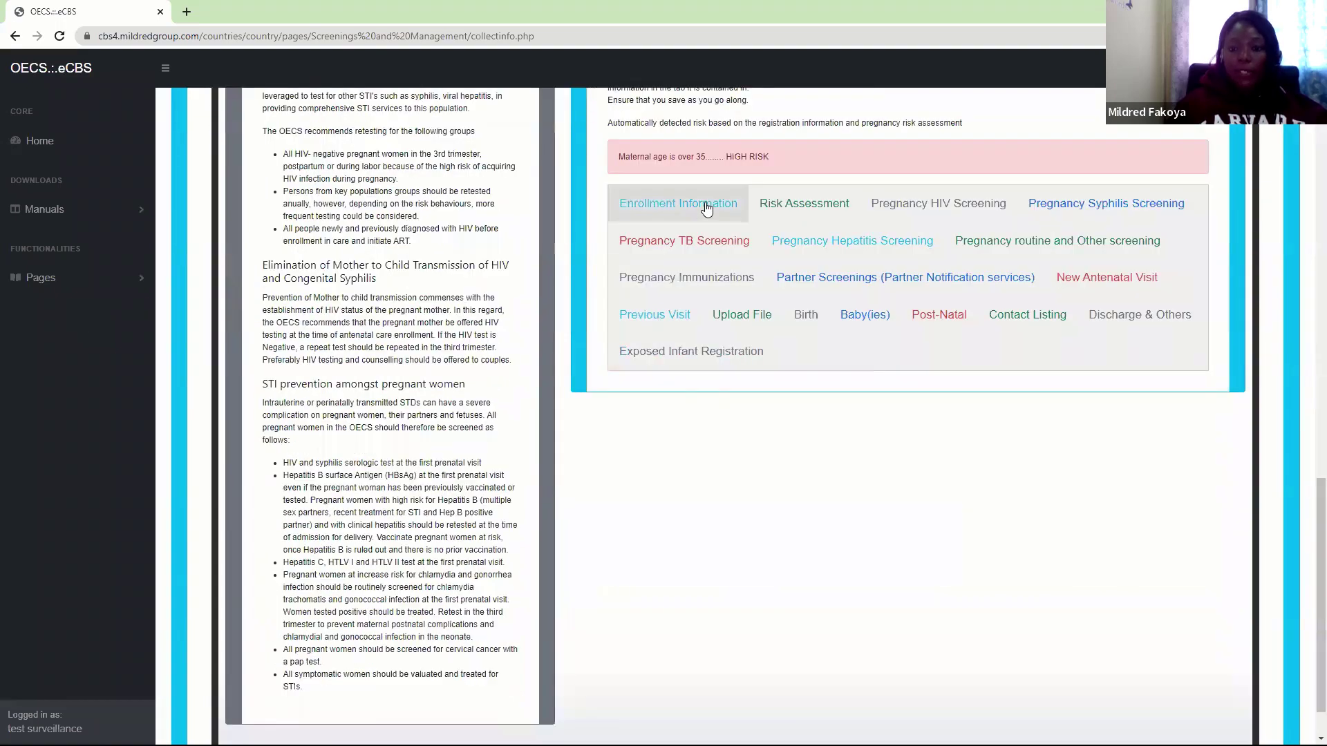
Open Enrollment Information and scroll through the registered details and empty baseline fields
click(707, 209)
scroll(1309, 414, down, 8)
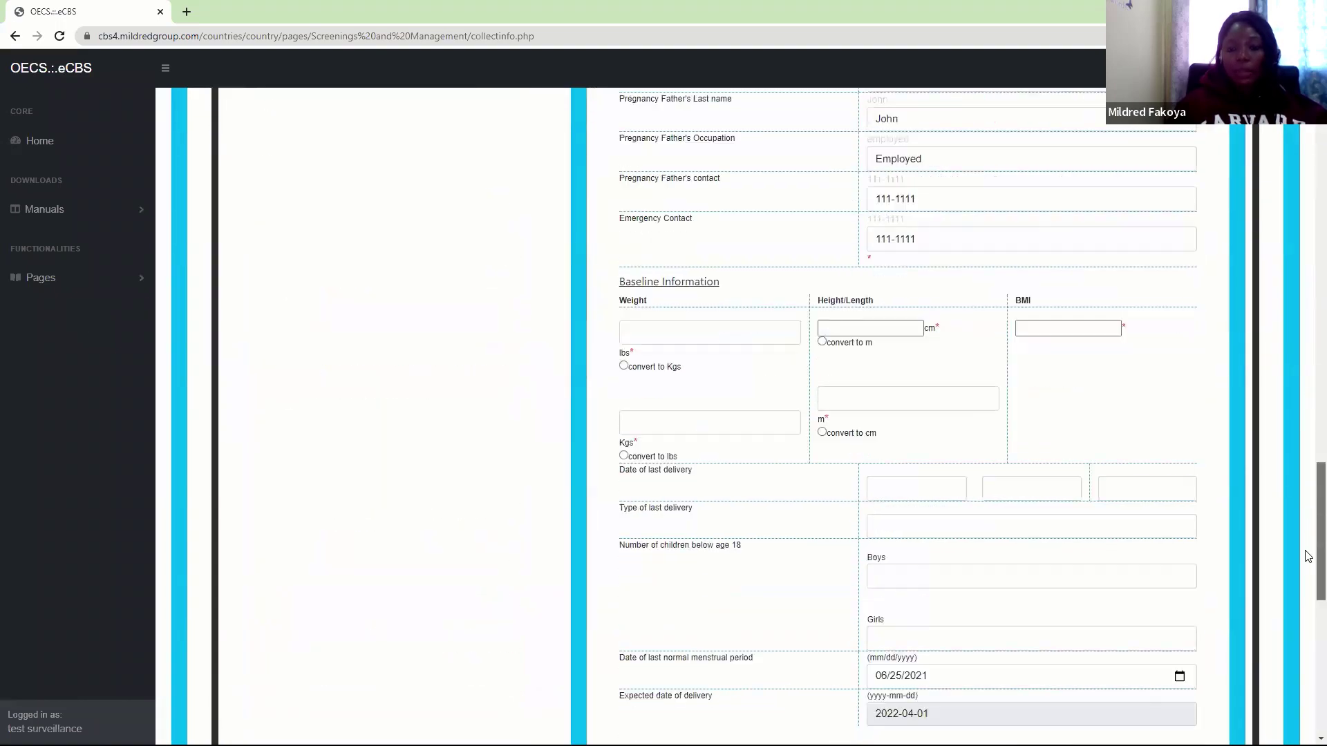
scroll(1307, 556, down, 9)
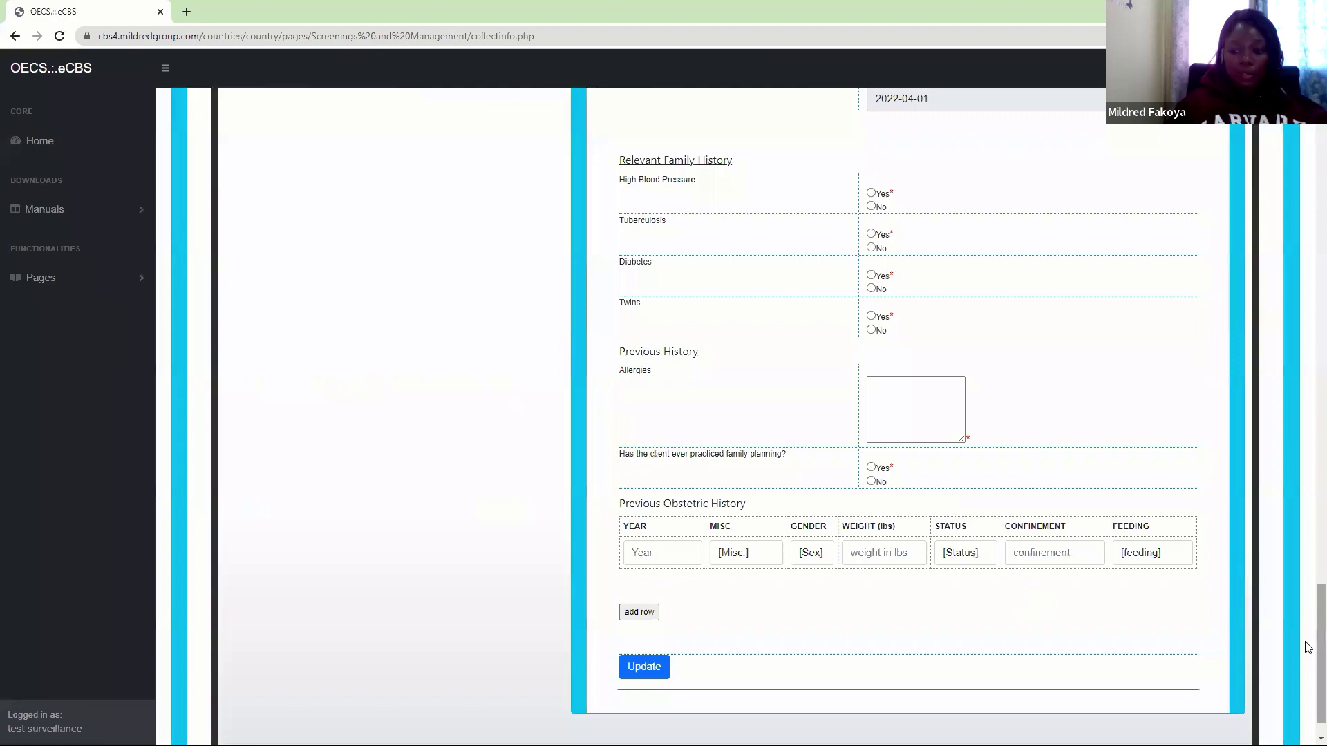
drag(1309, 647, 1308, 263)
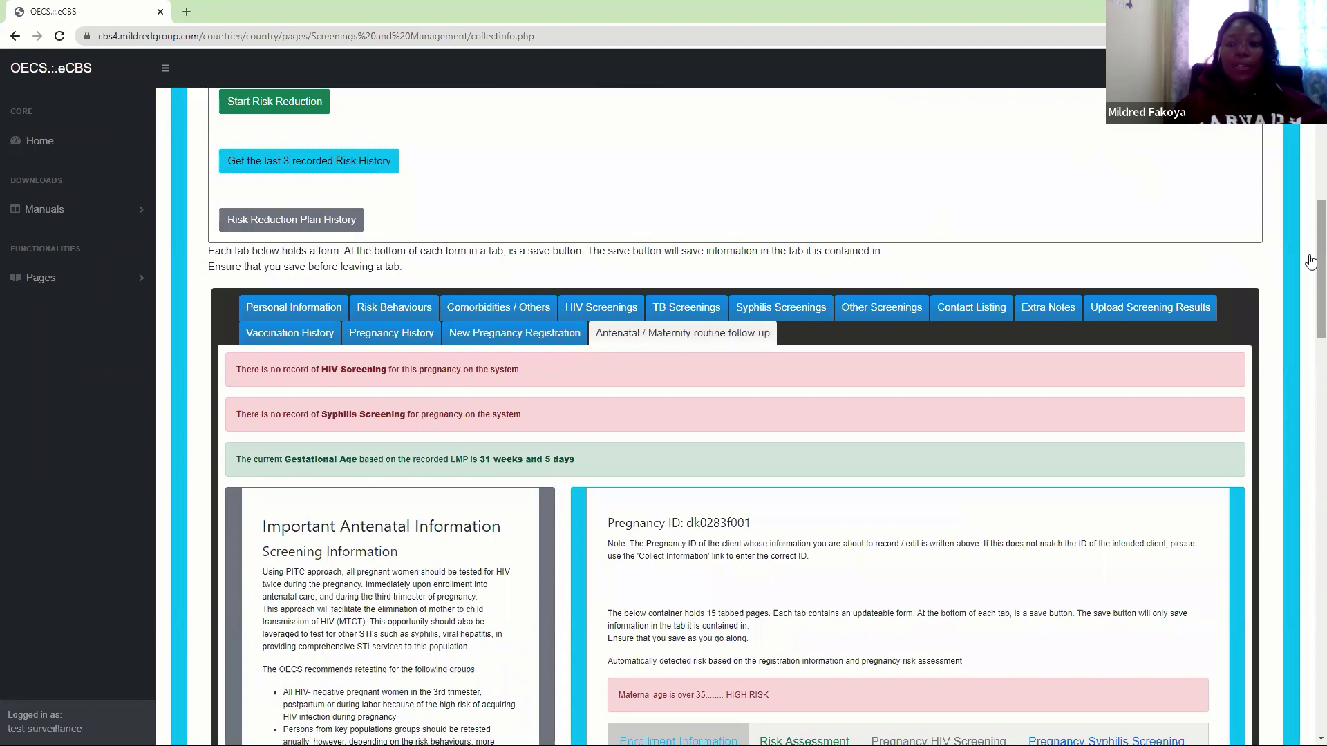
drag(1311, 261, 1312, 340)
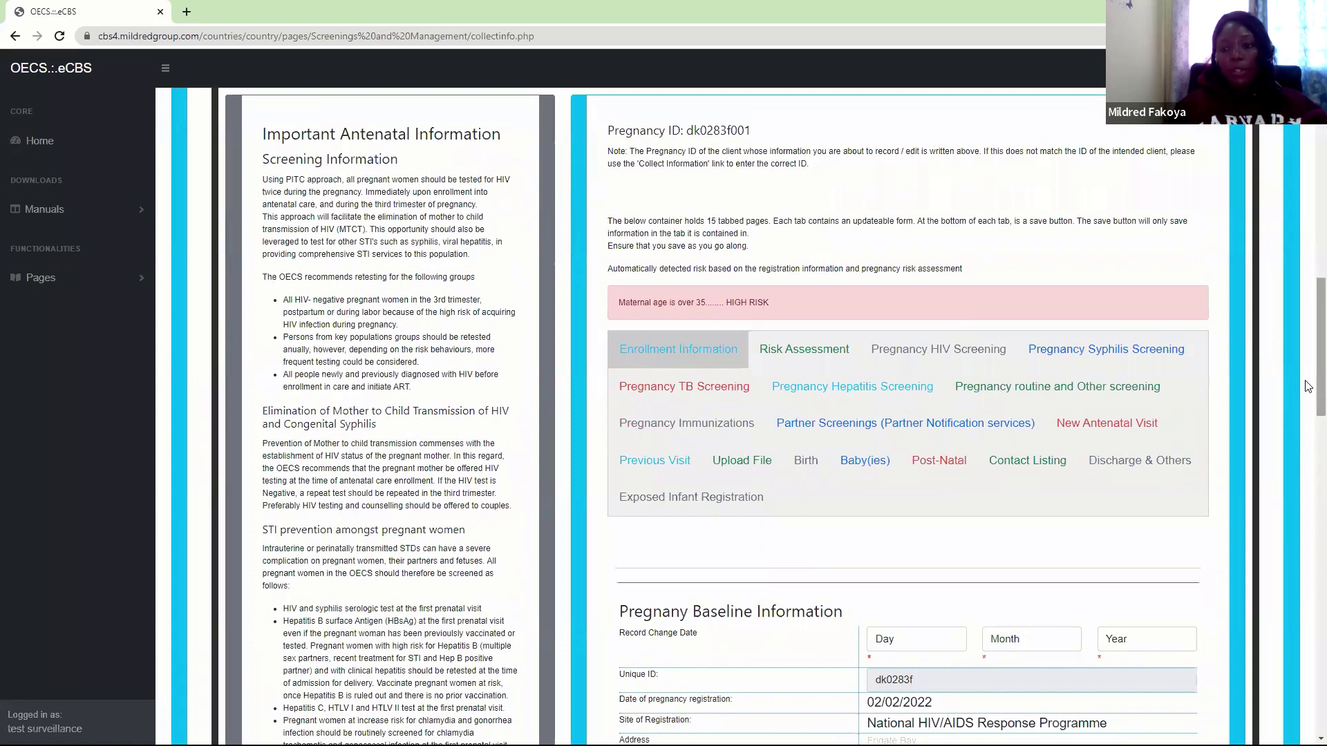
drag(1309, 387, 1309, 514)
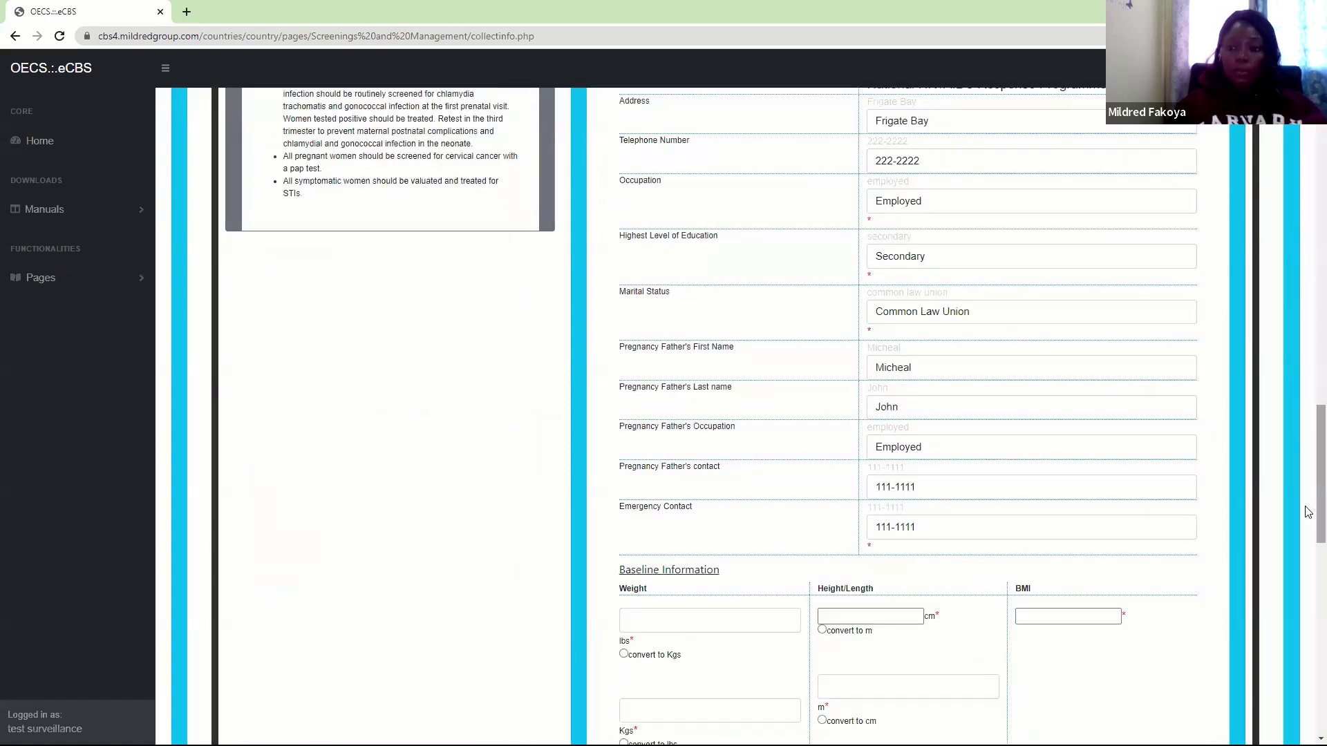
scroll(1308, 385, up, 9)
scroll(1308, 289, up, 5)
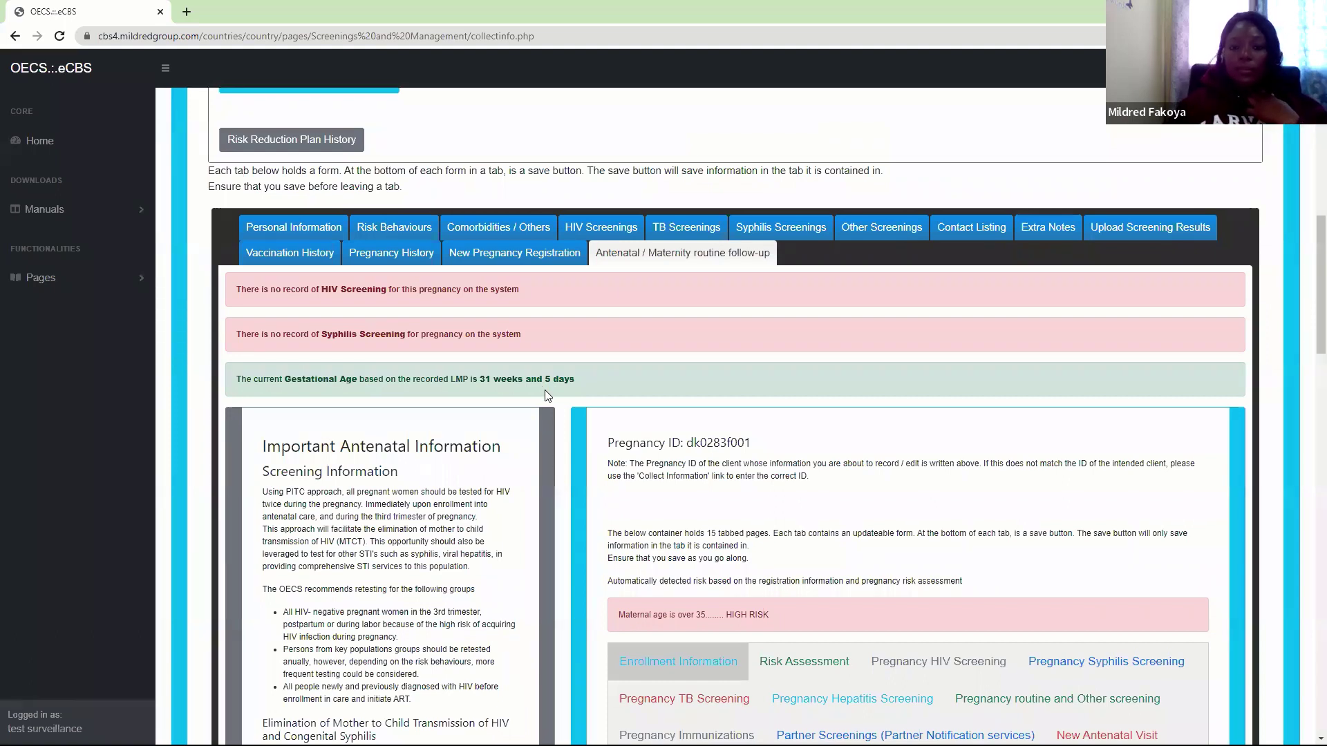
scroll(1308, 356, down, 2)
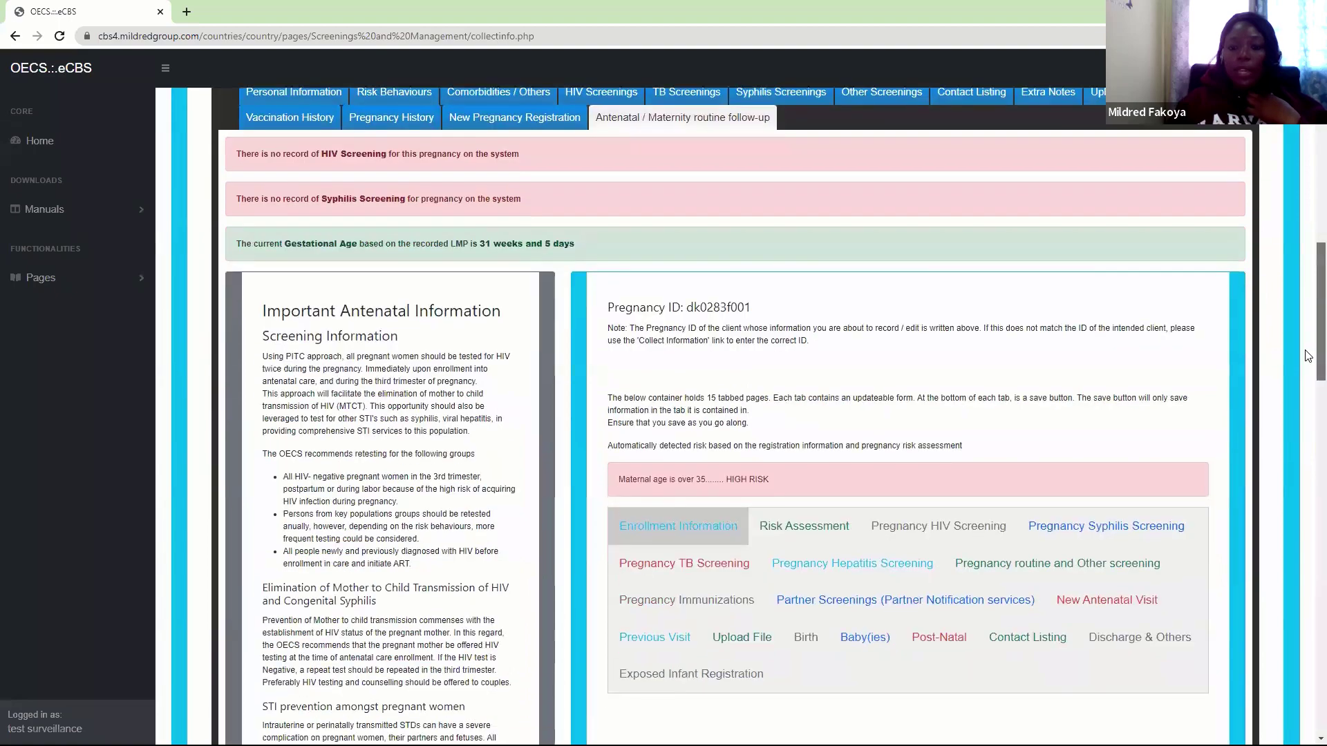
drag(1308, 356, 1309, 637)
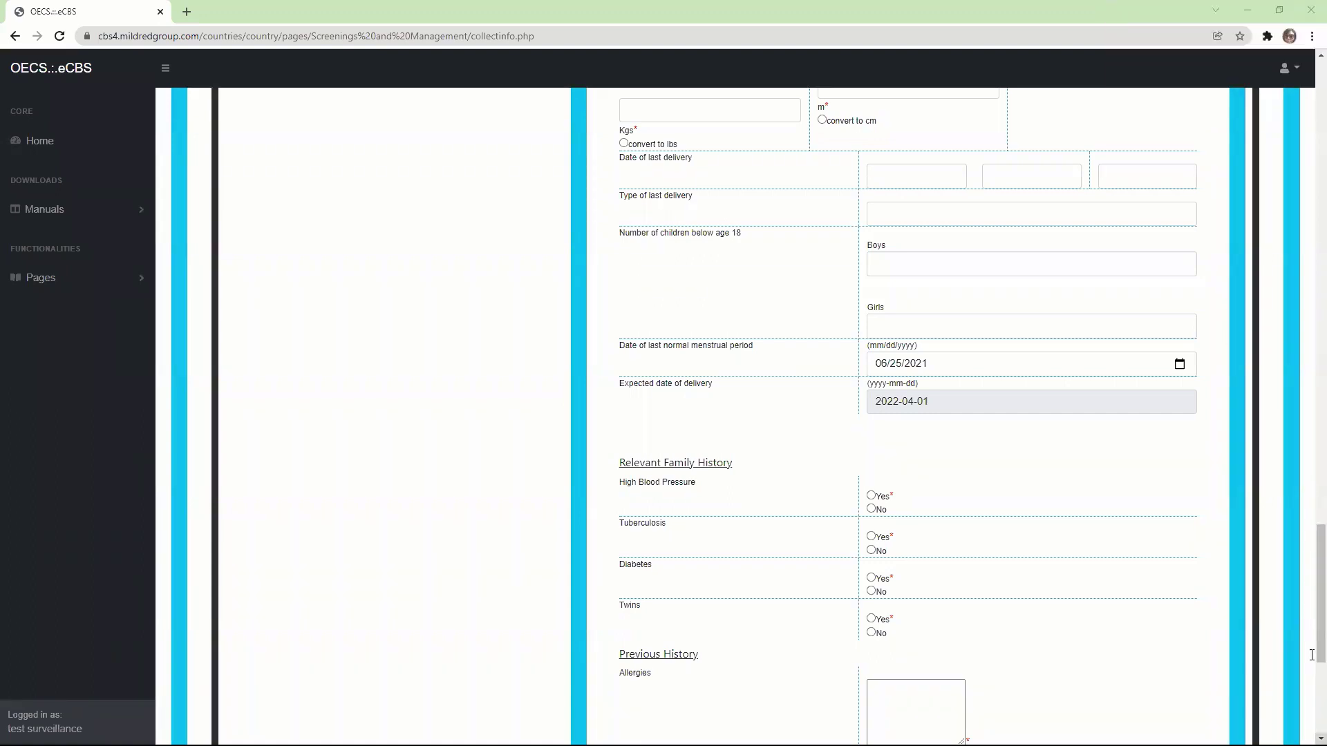
drag(1312, 554, 1311, 320)
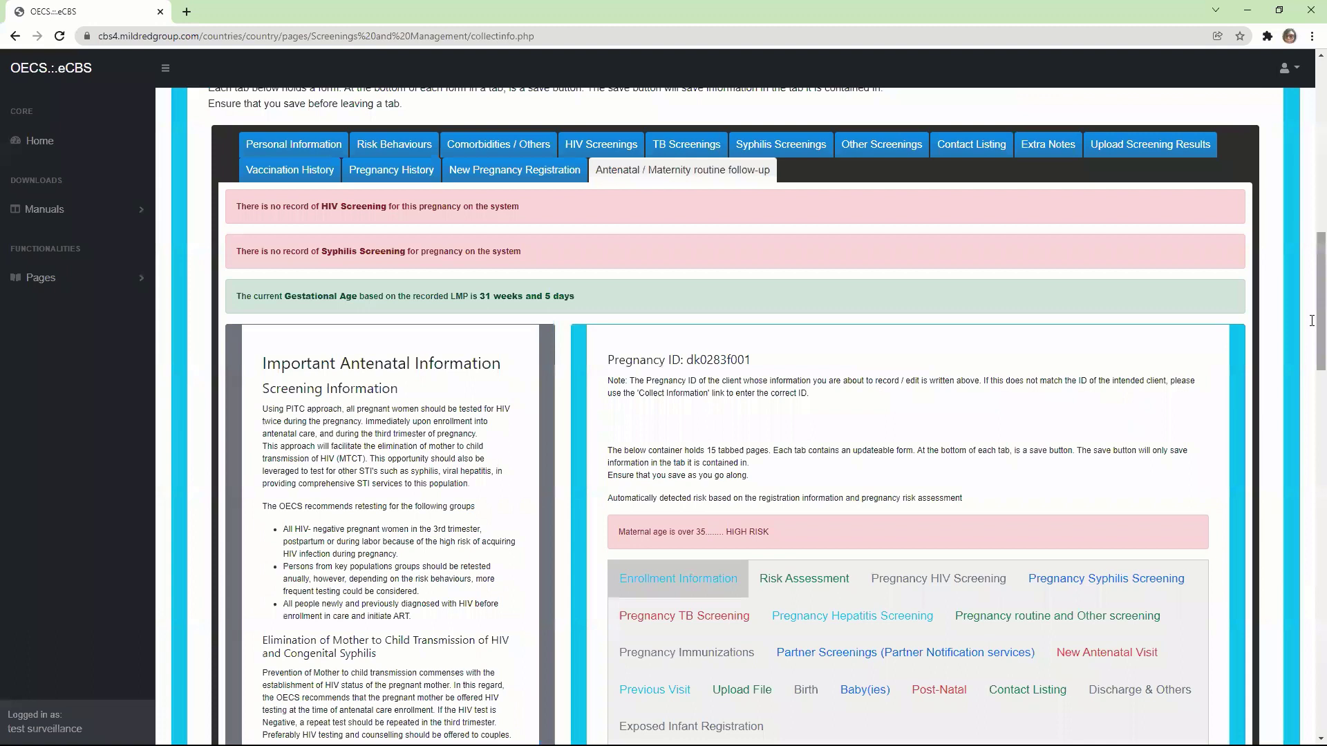
click(470, 143)
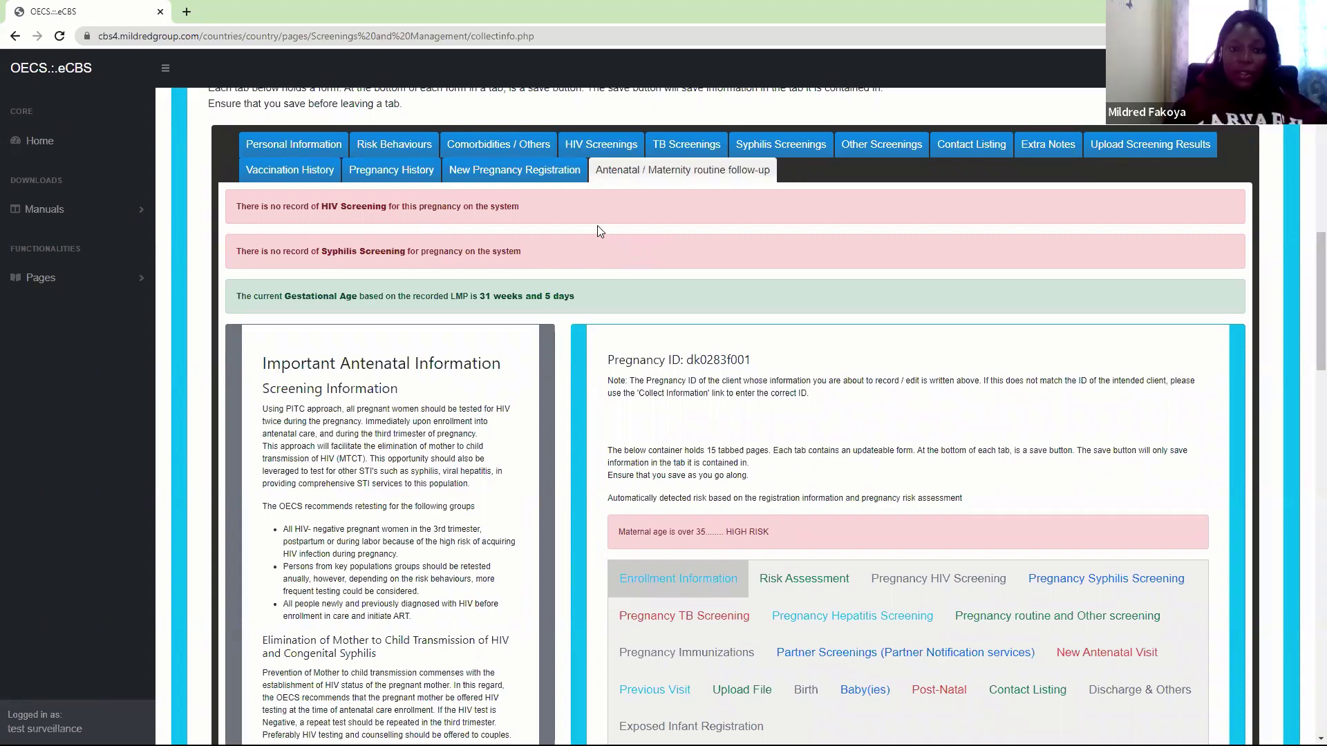
click(537, 177)
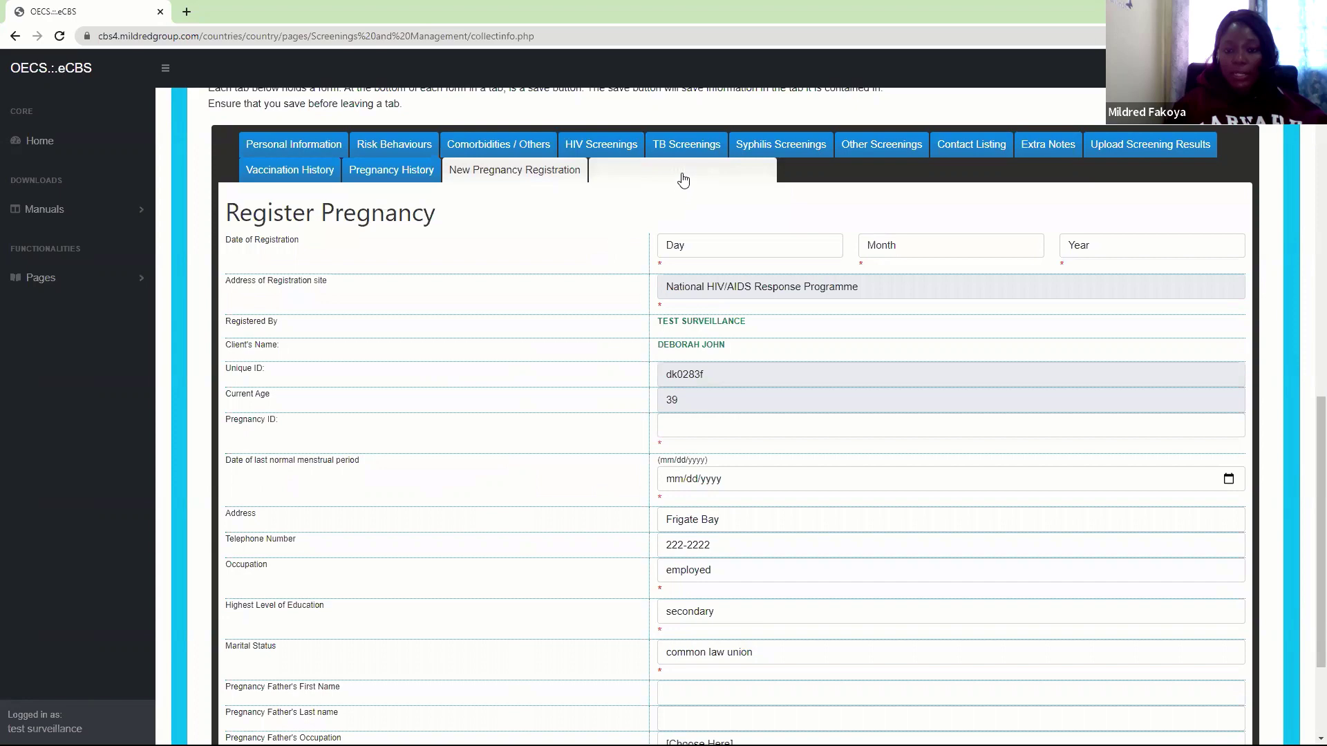
click(683, 178)
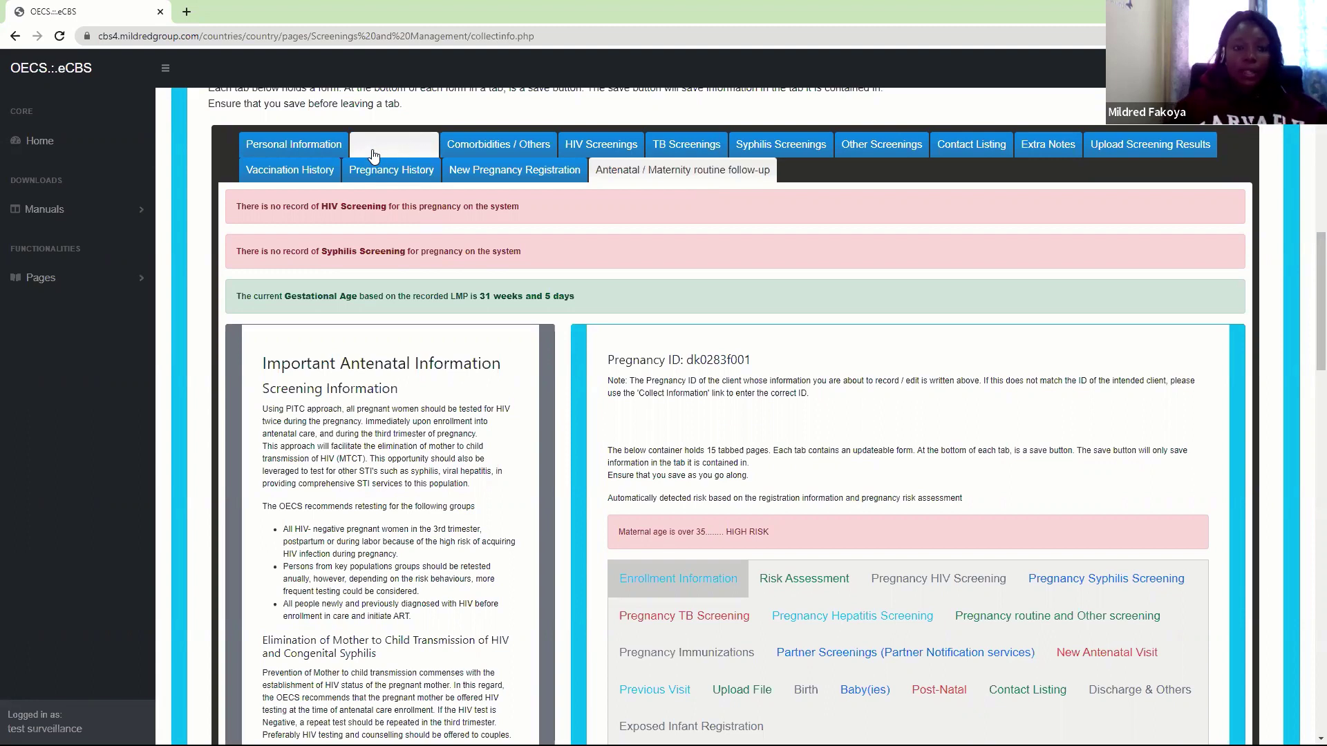
click(291, 155)
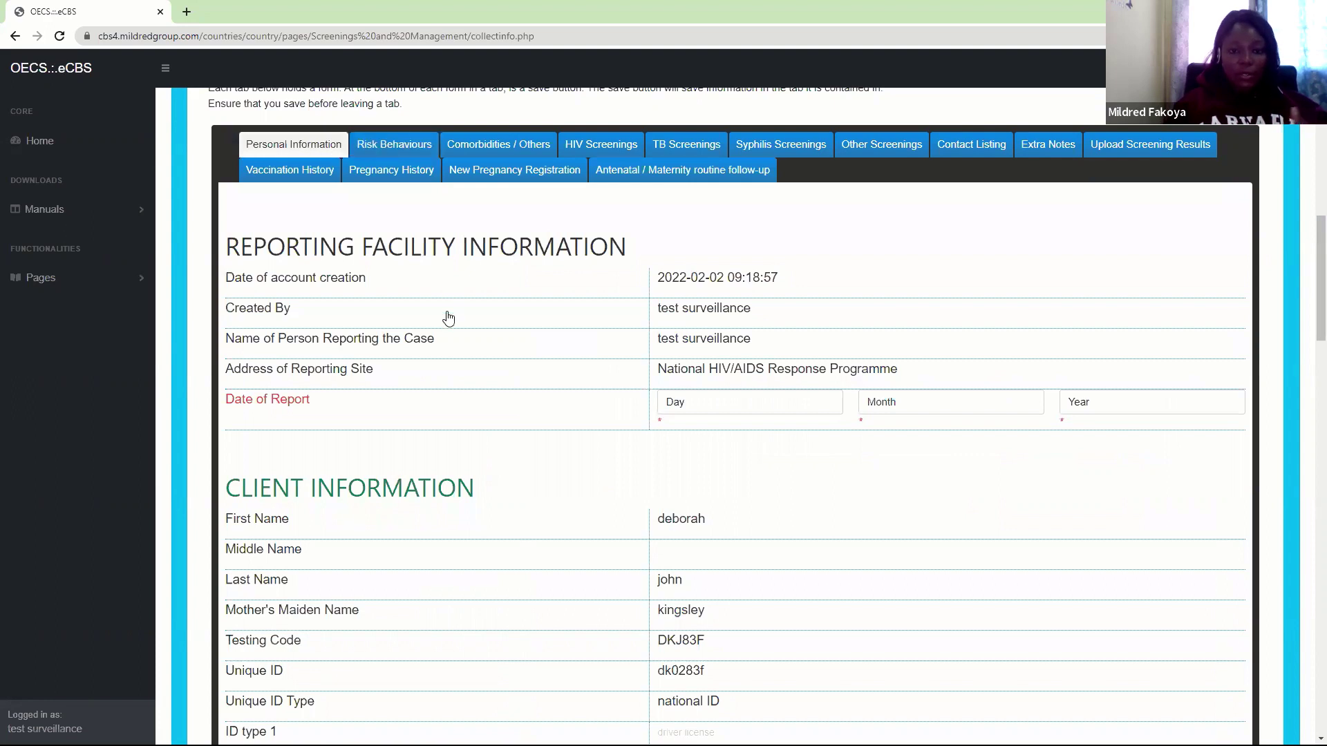
click(404, 148)
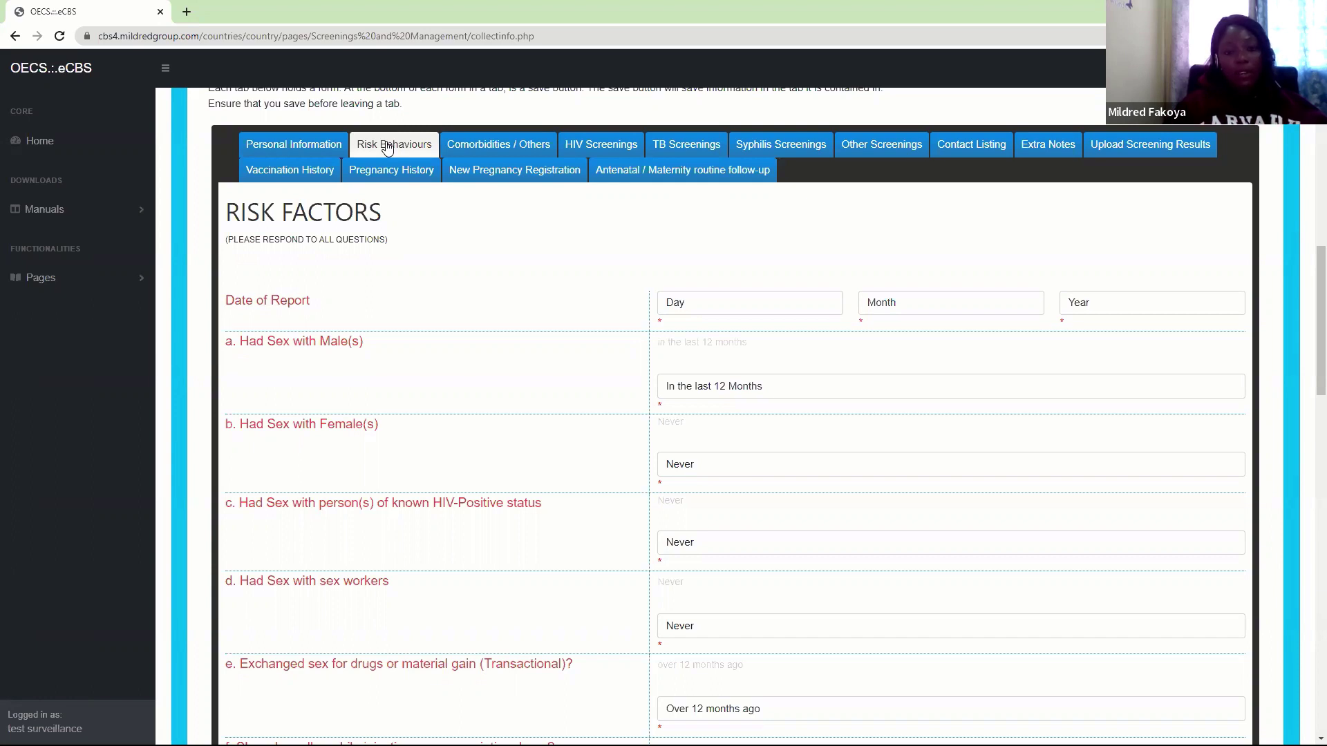
click(379, 169)
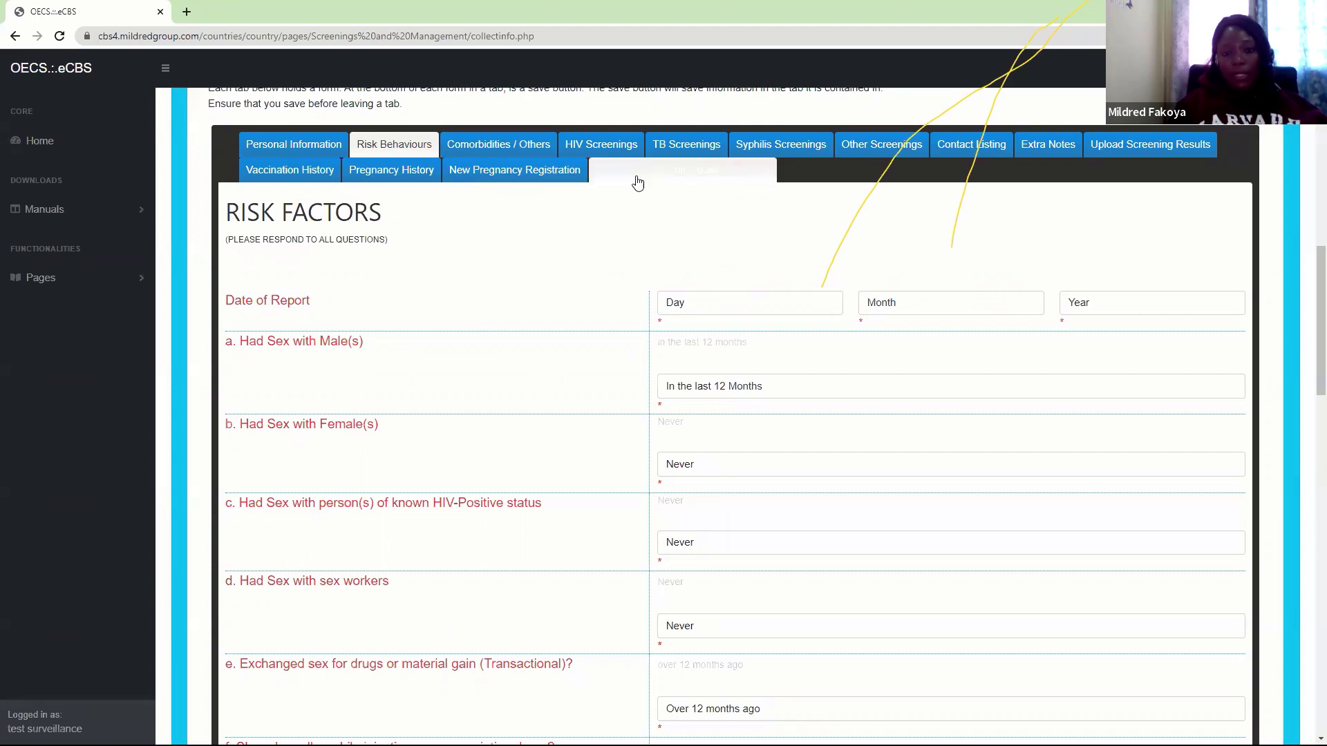
click(647, 178)
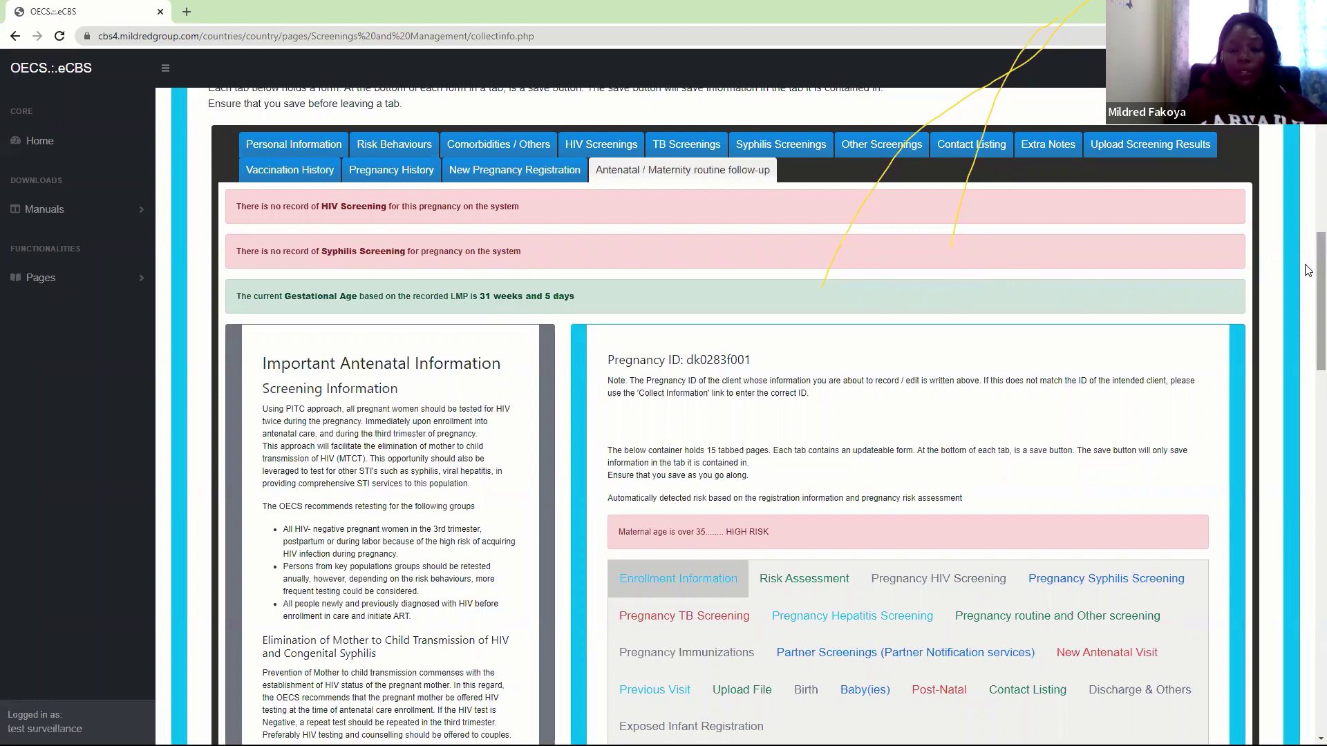
drag(1317, 267, 1317, 305)
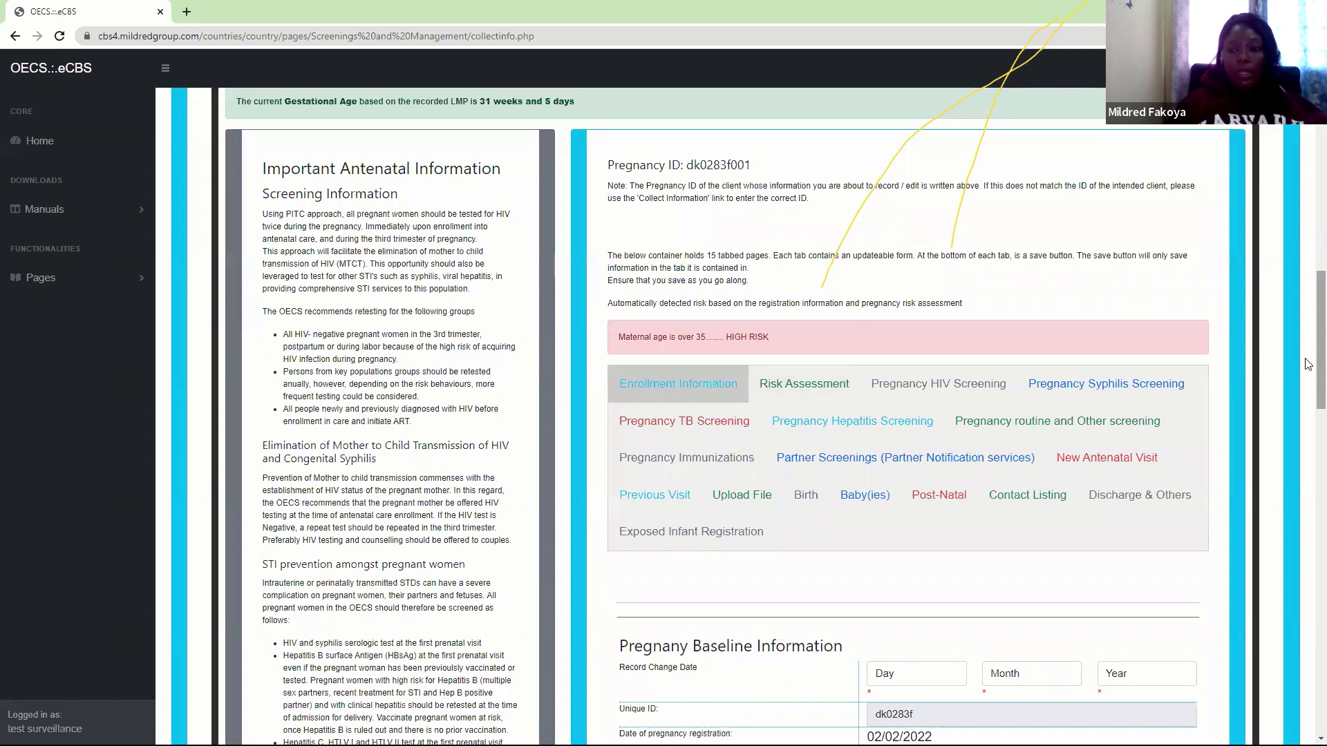
scroll(1309, 366, up, 3)
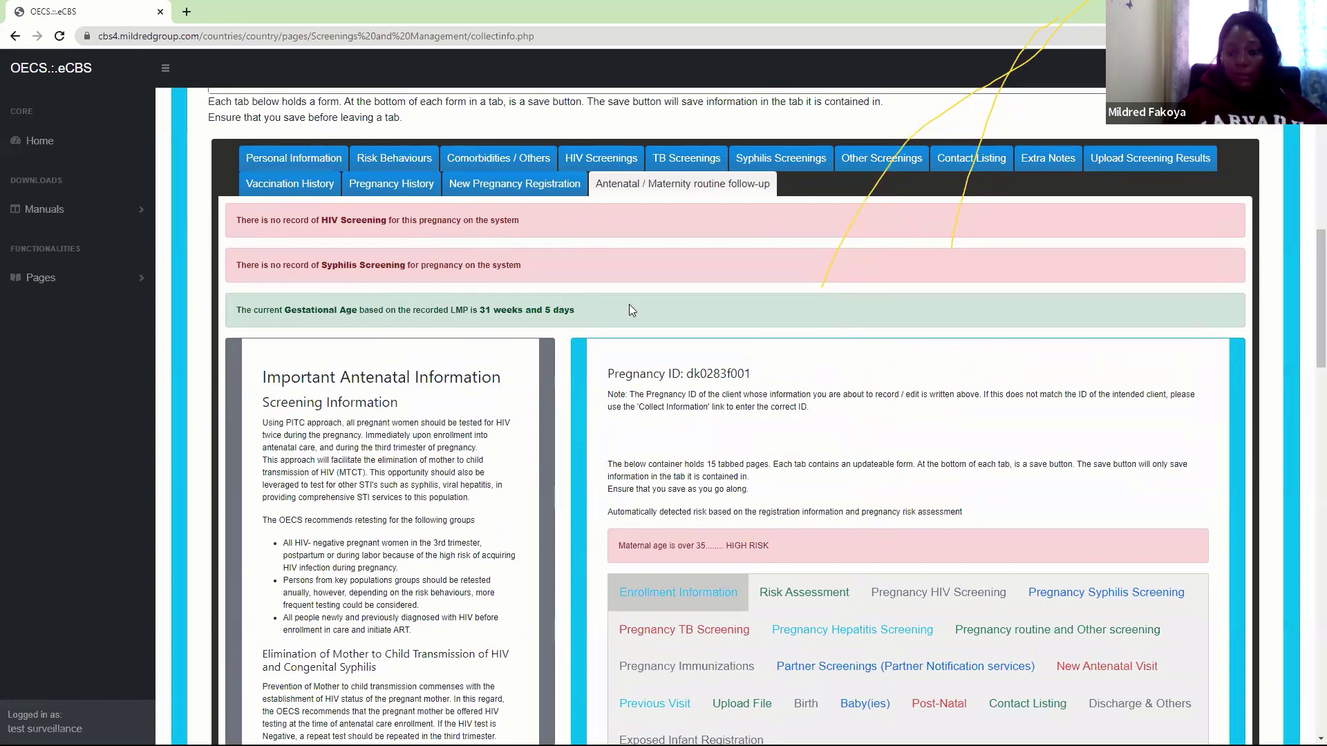
scroll(1309, 361, down, 1)
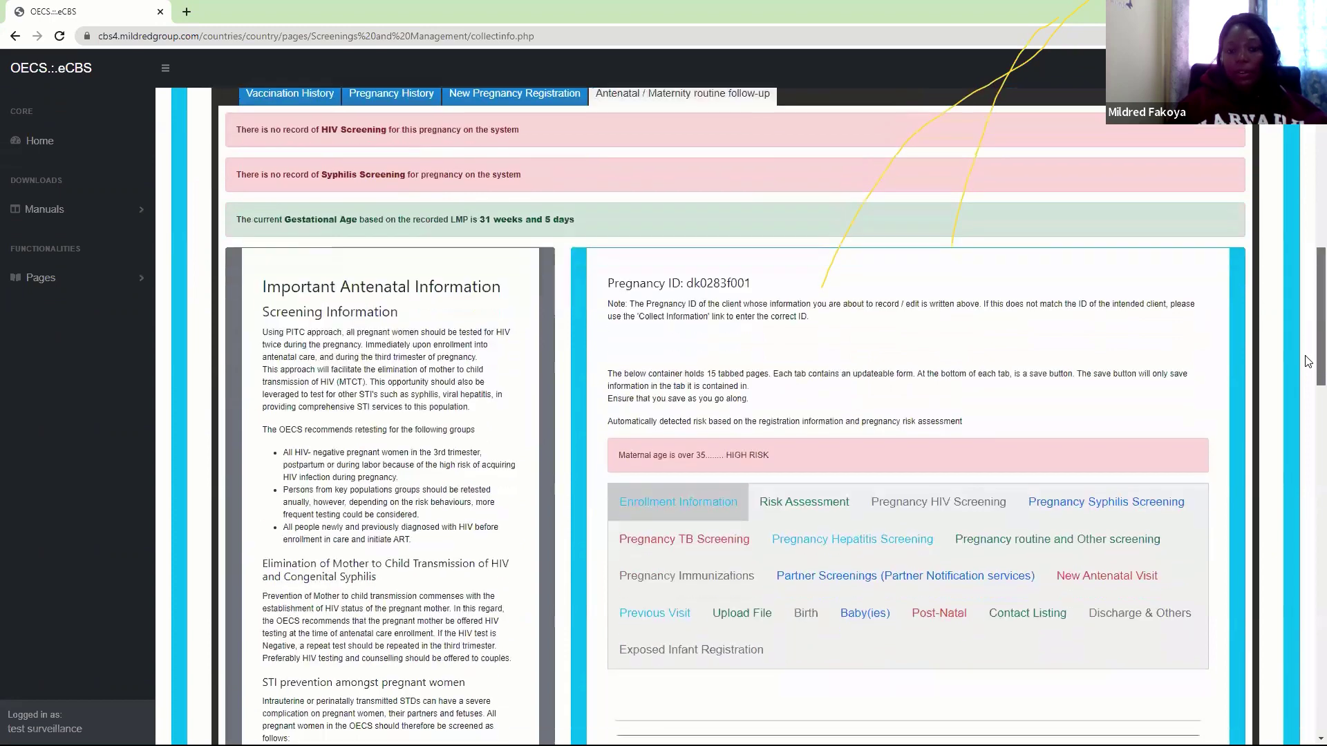
scroll(1309, 361, down, 2)
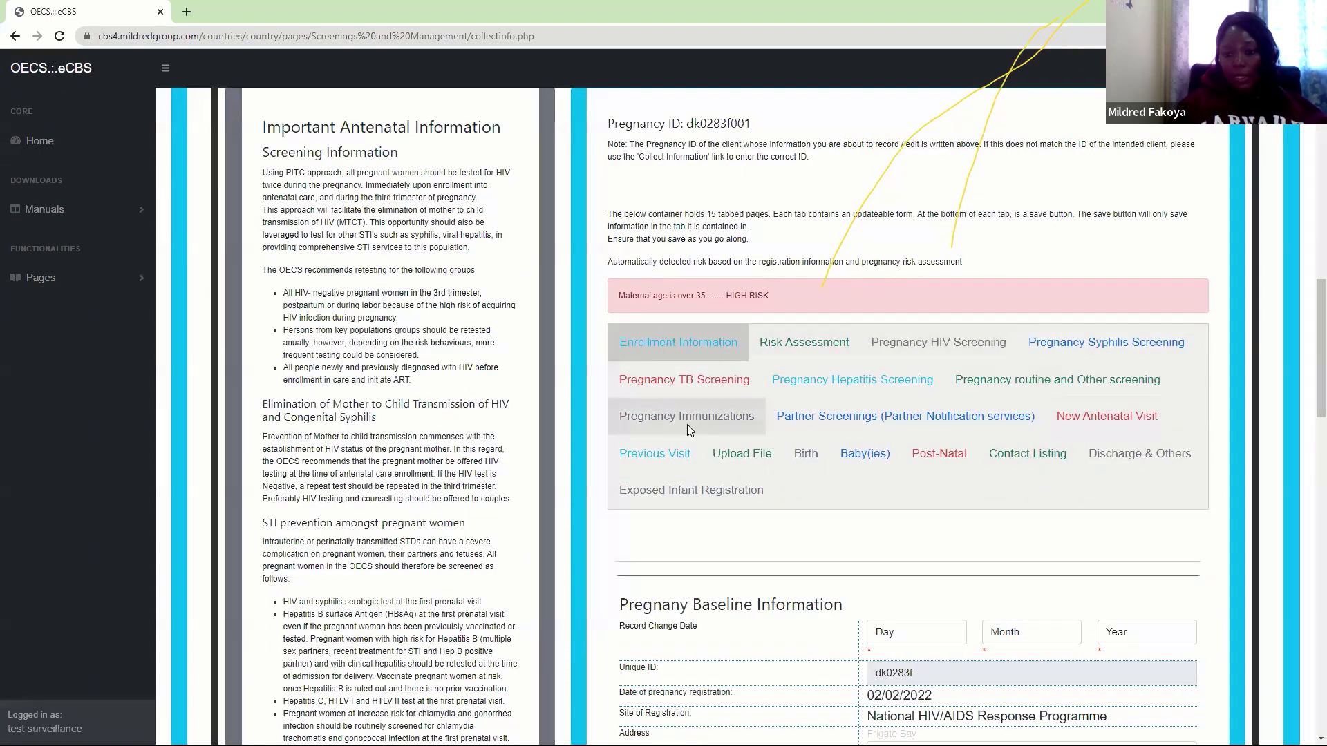
click(800, 347)
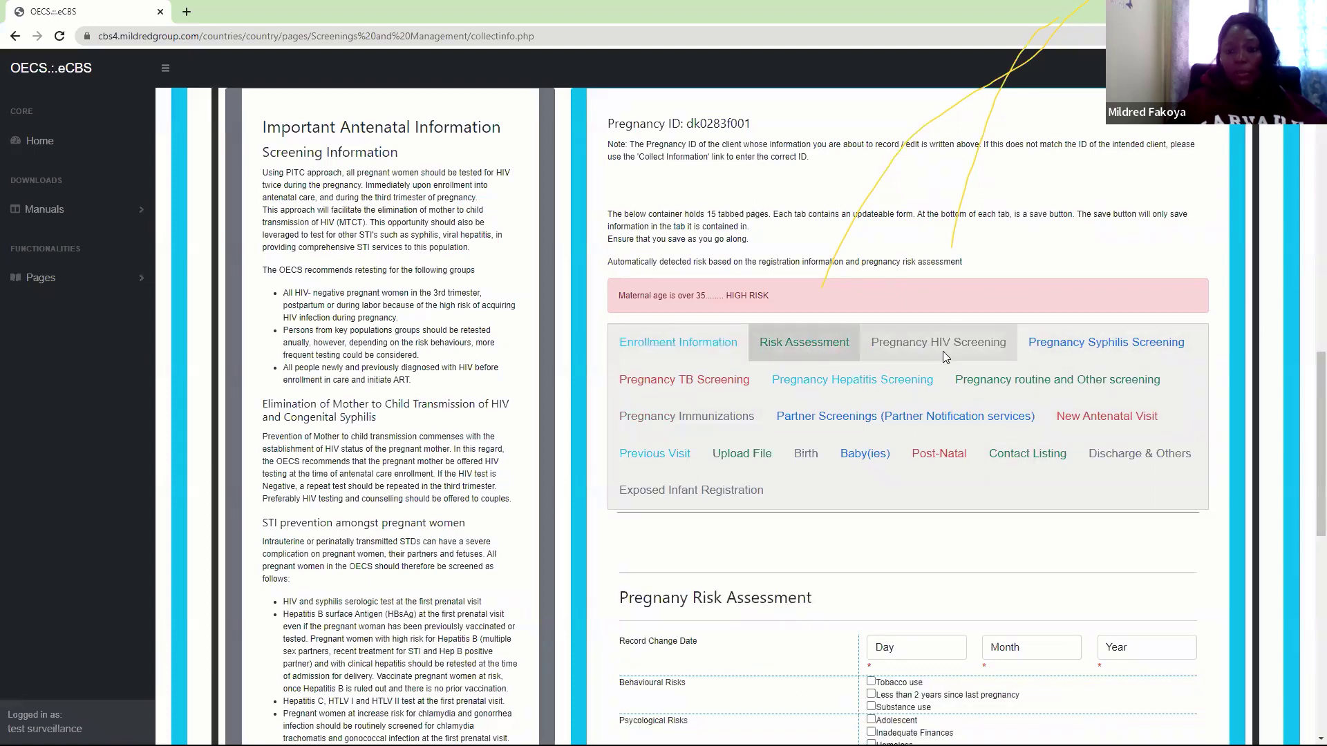
click(944, 352)
click(1072, 342)
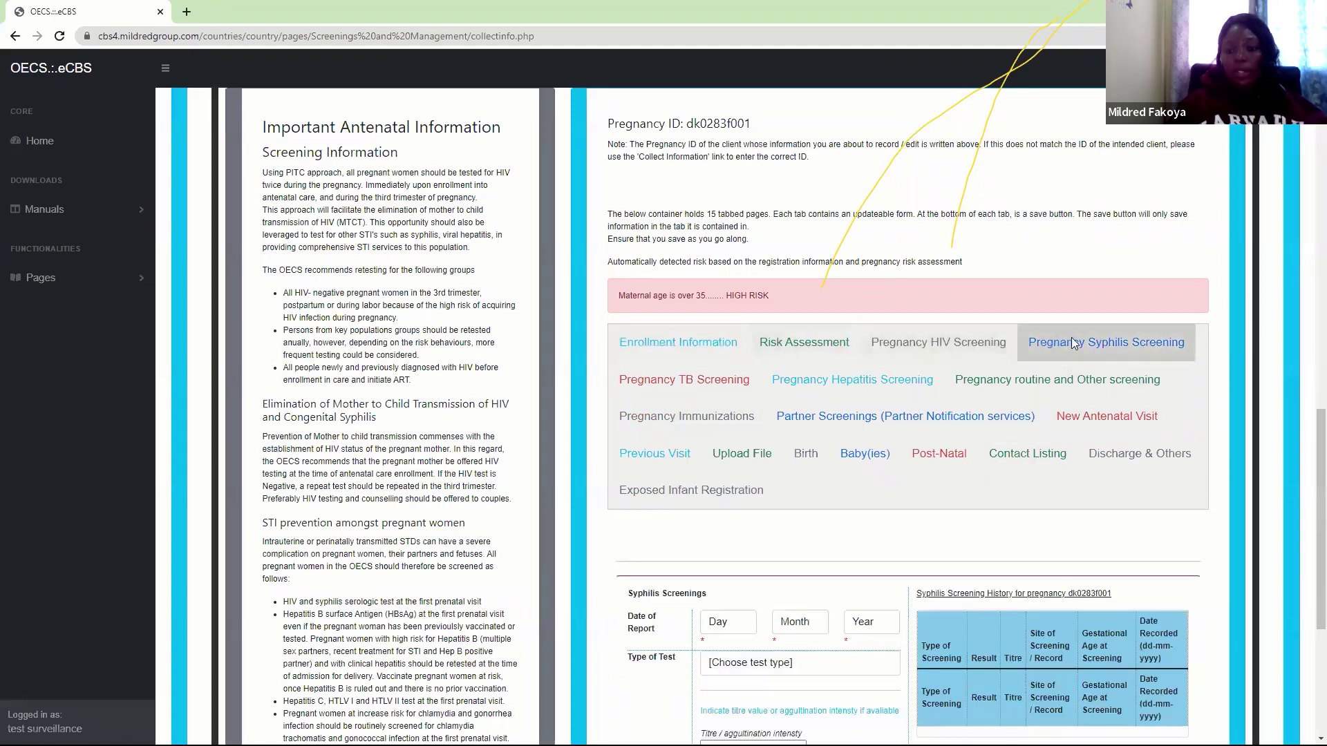
click(665, 349)
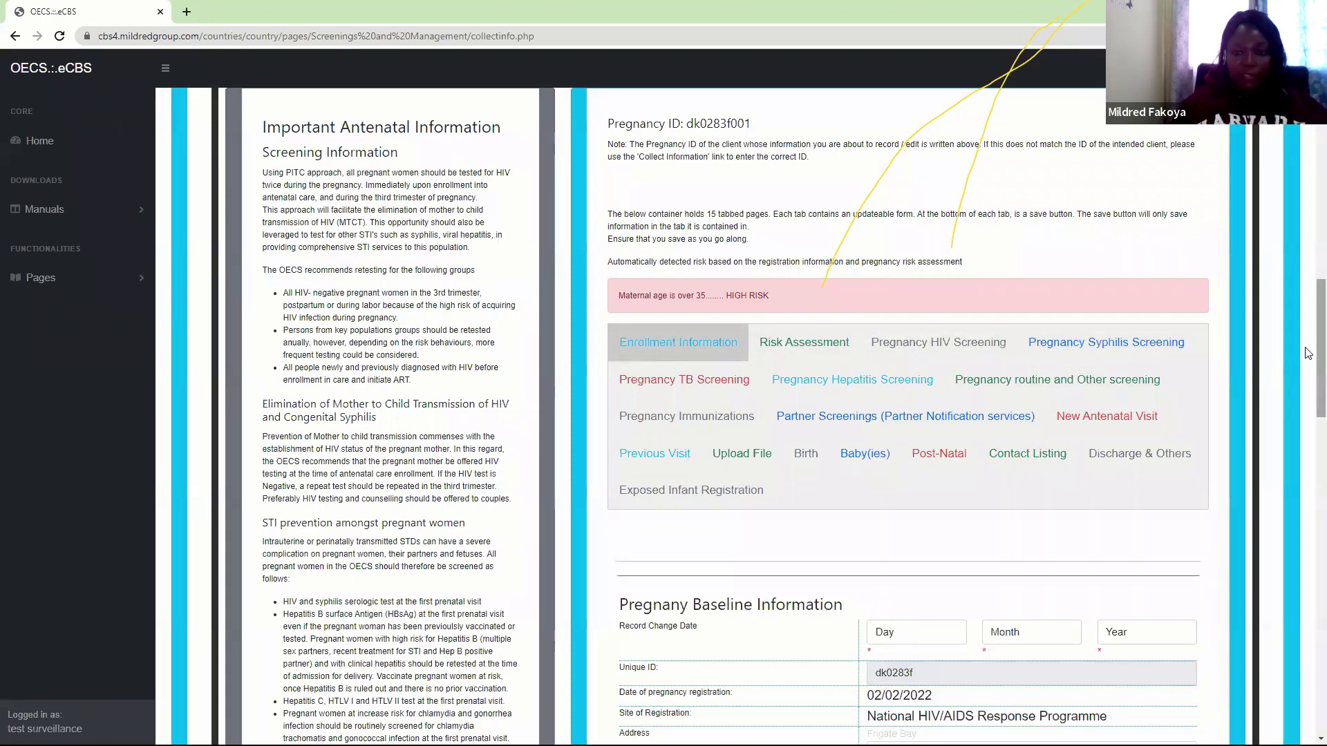
drag(1308, 353, 1309, 383)
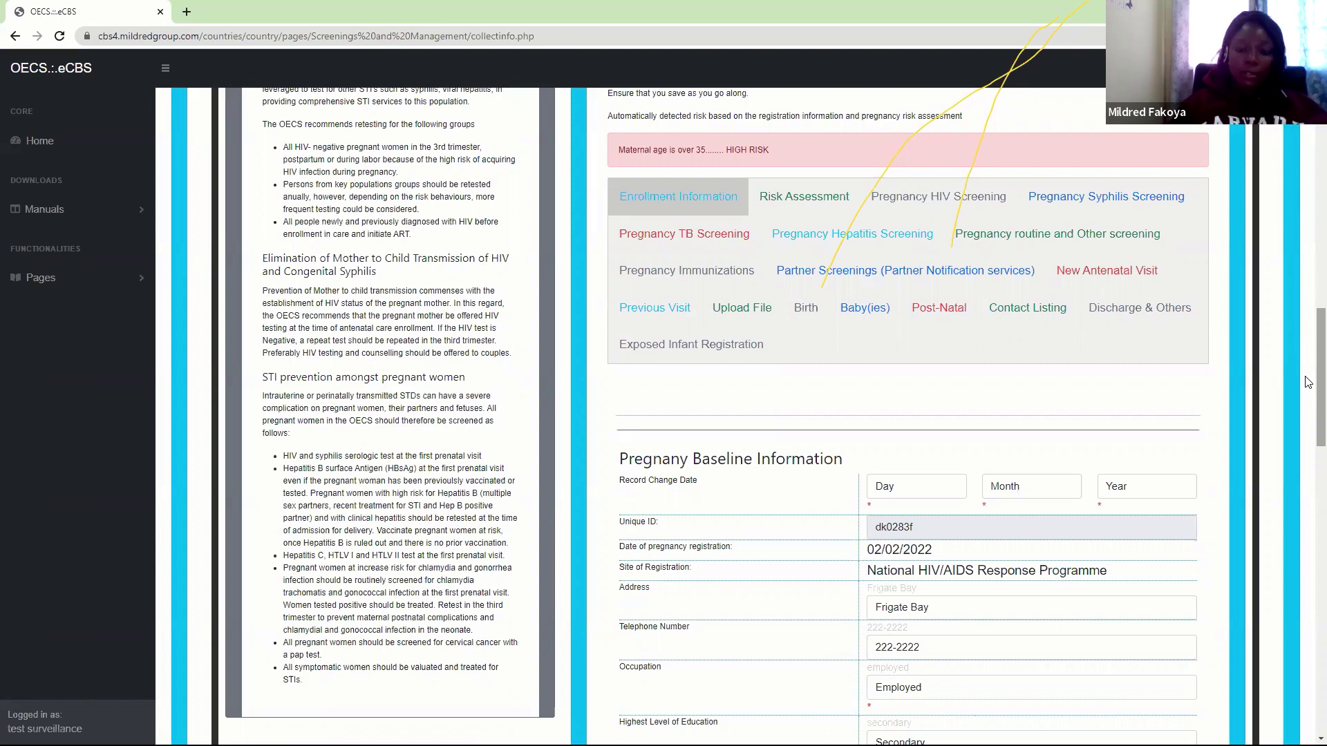
Set the record change date to 2 February 2022
drag(1320, 387, 1320, 420)
click(913, 319)
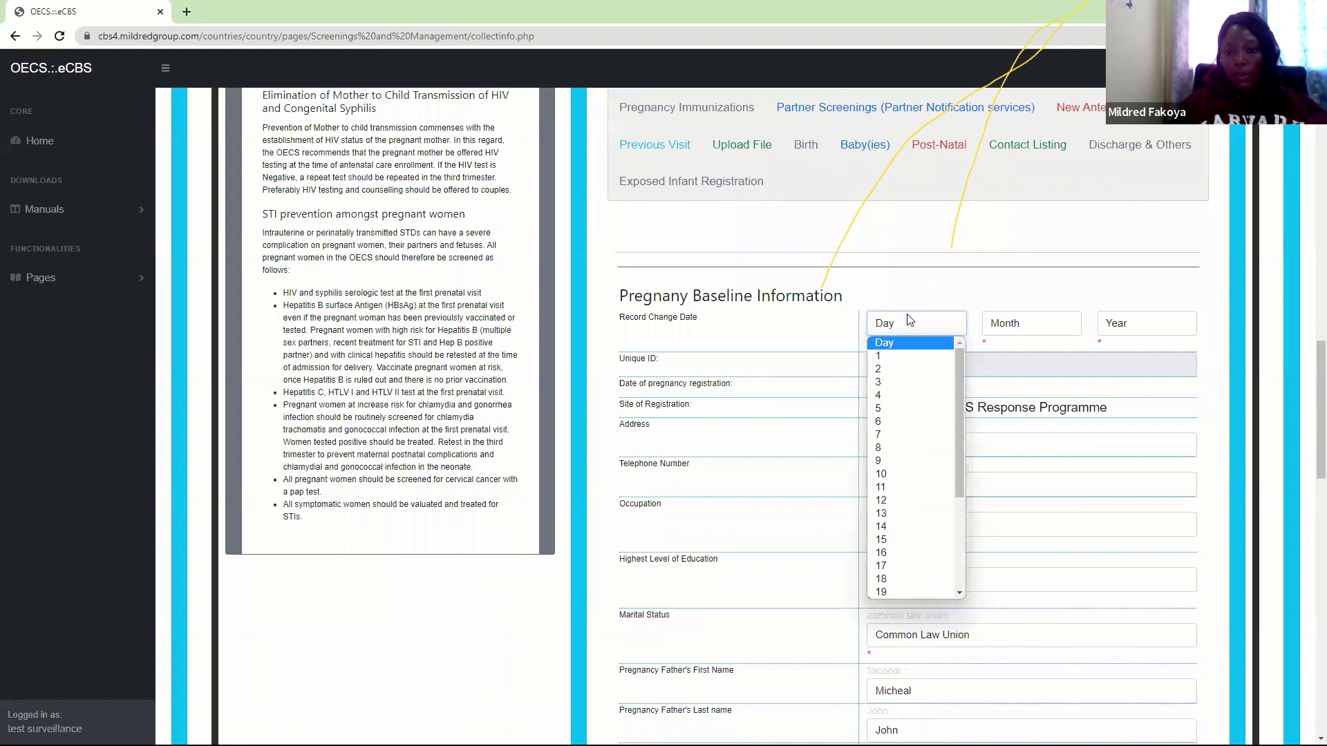
click(904, 359)
click(1014, 328)
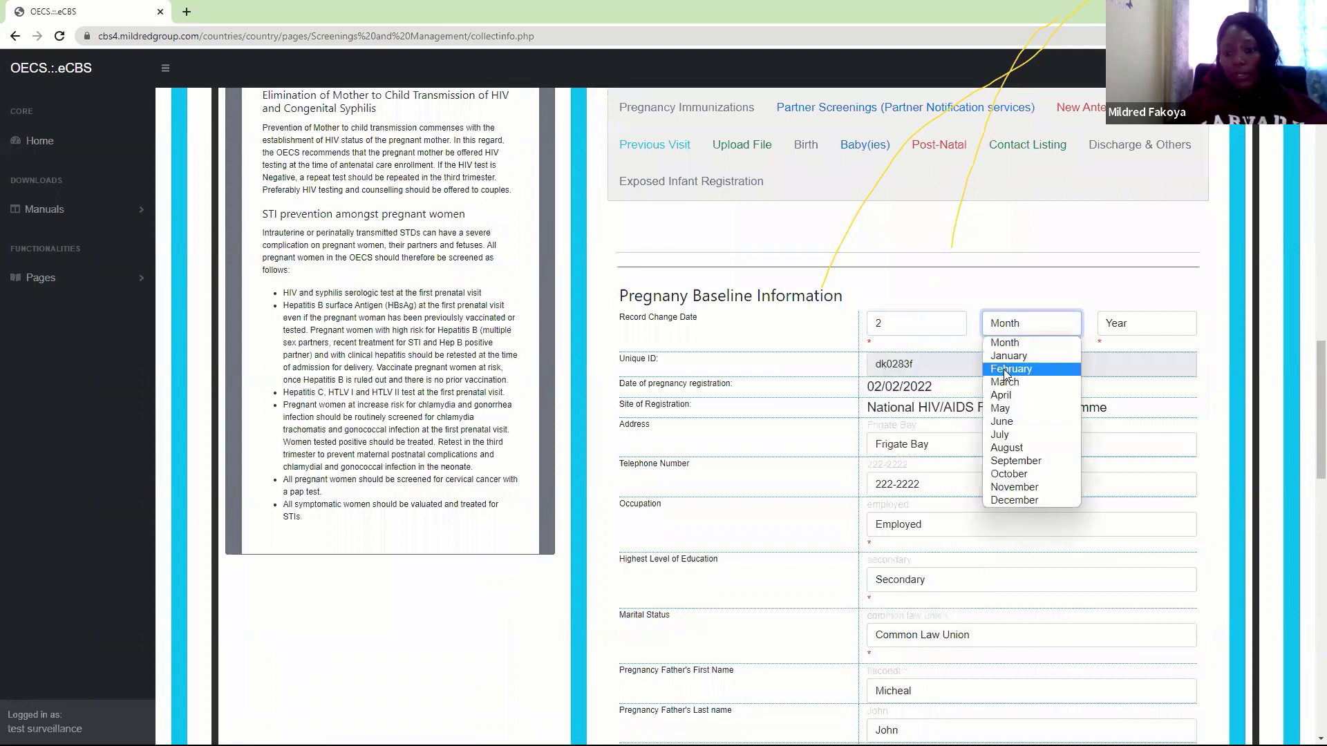
click(1005, 370)
click(1121, 327)
click(1118, 351)
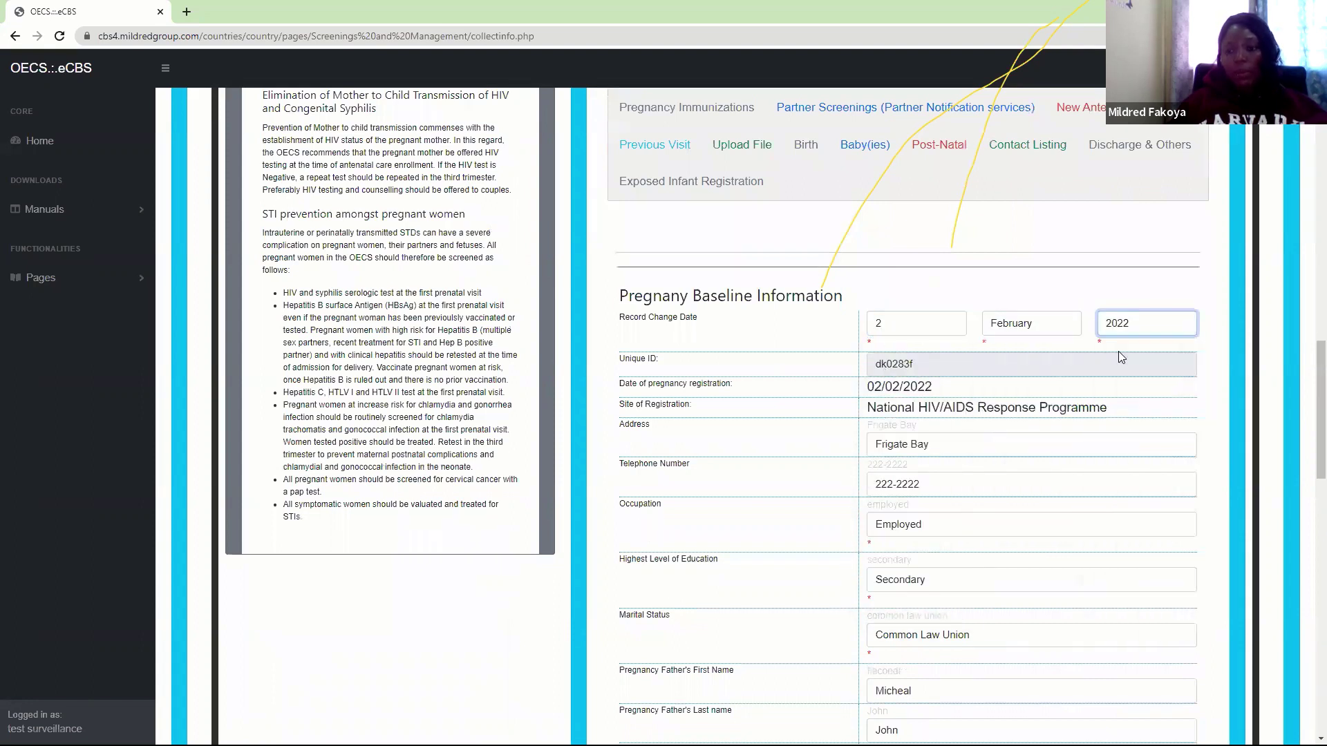
Enter weight 230 lbs and convert it to 104.5 kg
scroll(1308, 422, down, 3)
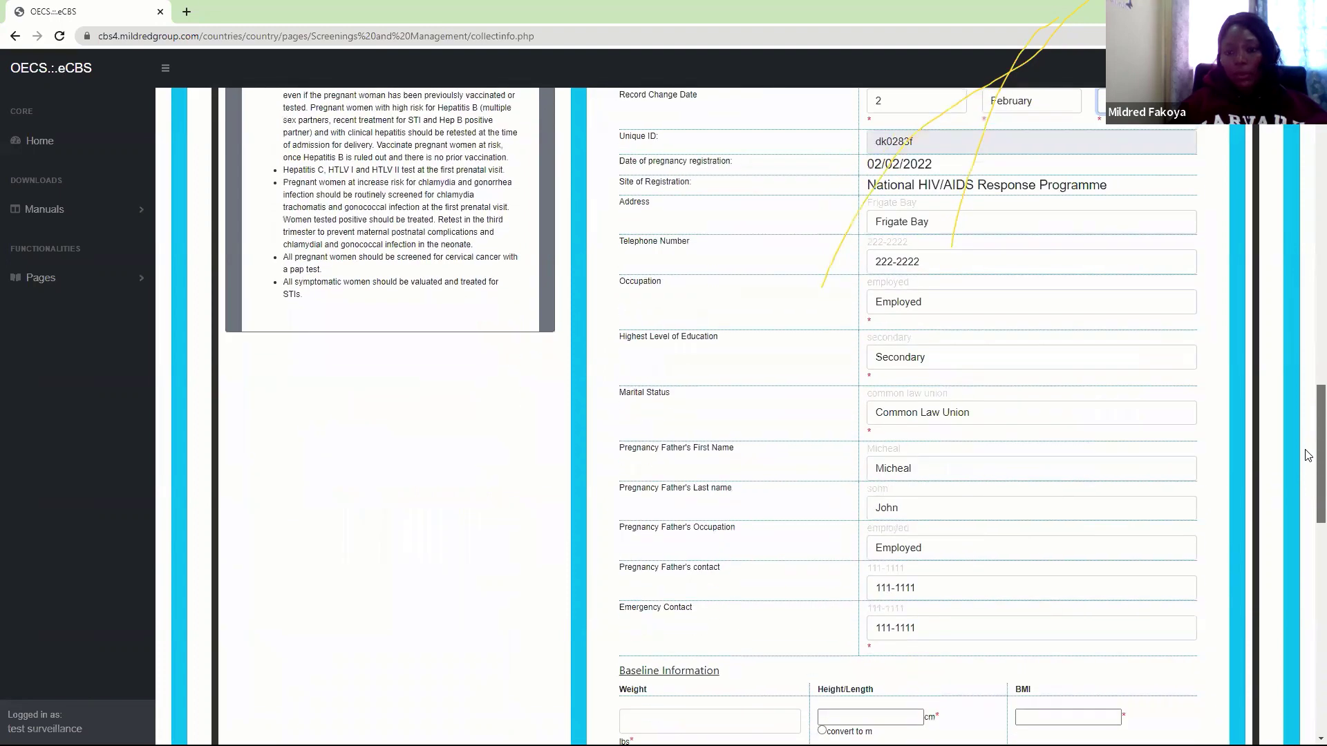
scroll(1308, 455, down, 3)
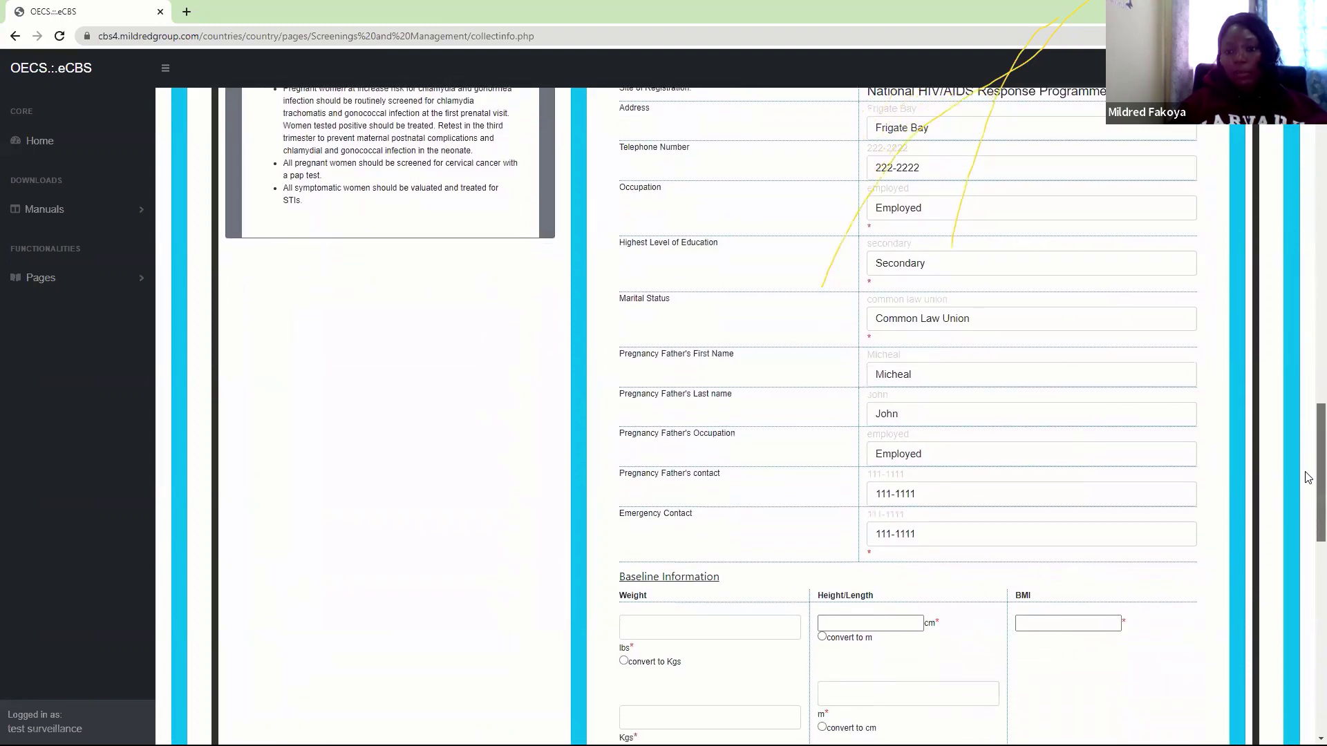
scroll(1308, 495, down, 3)
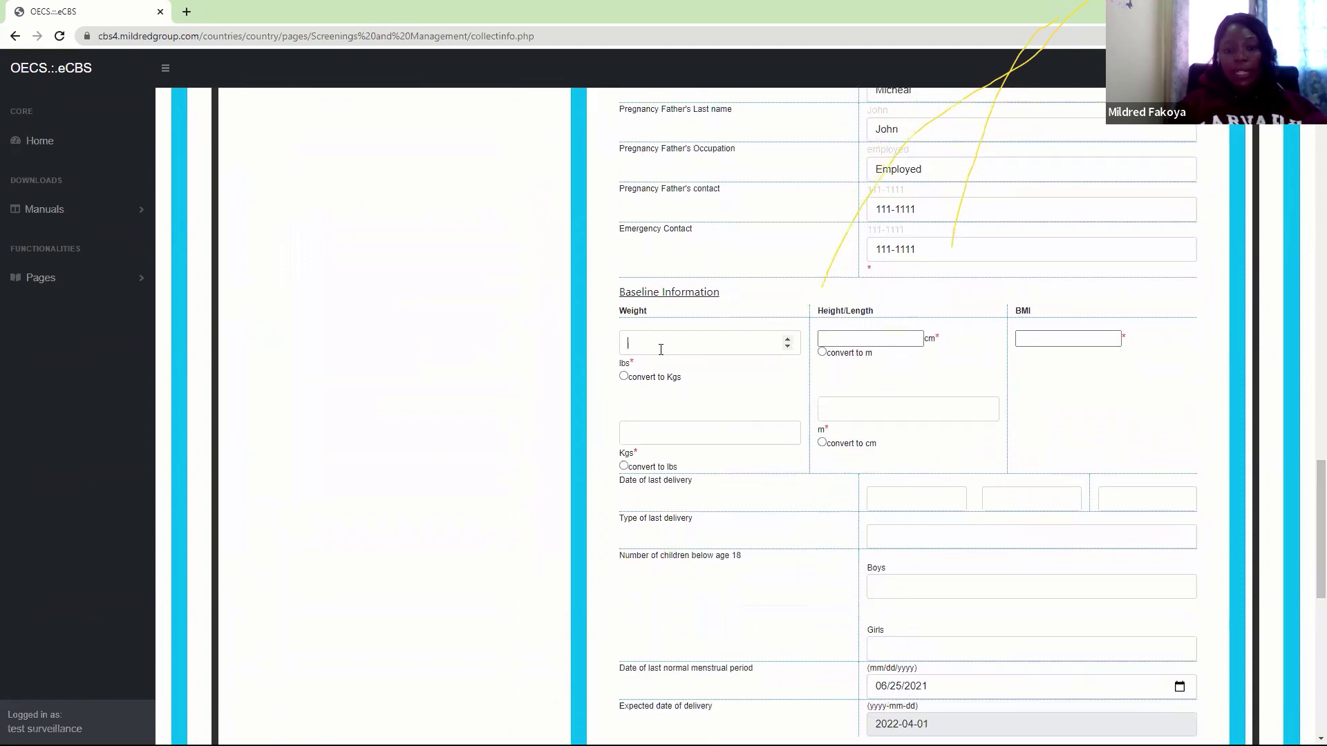
click(660, 350)
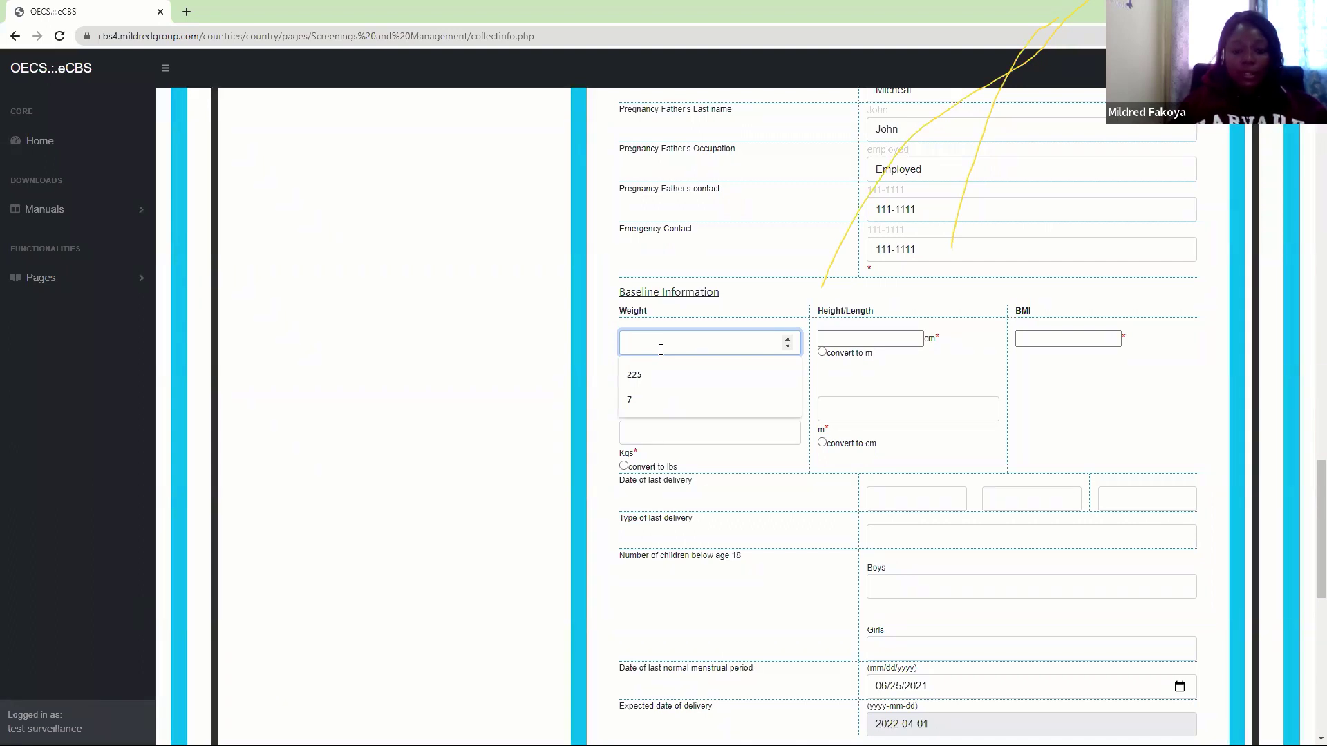
text(230)
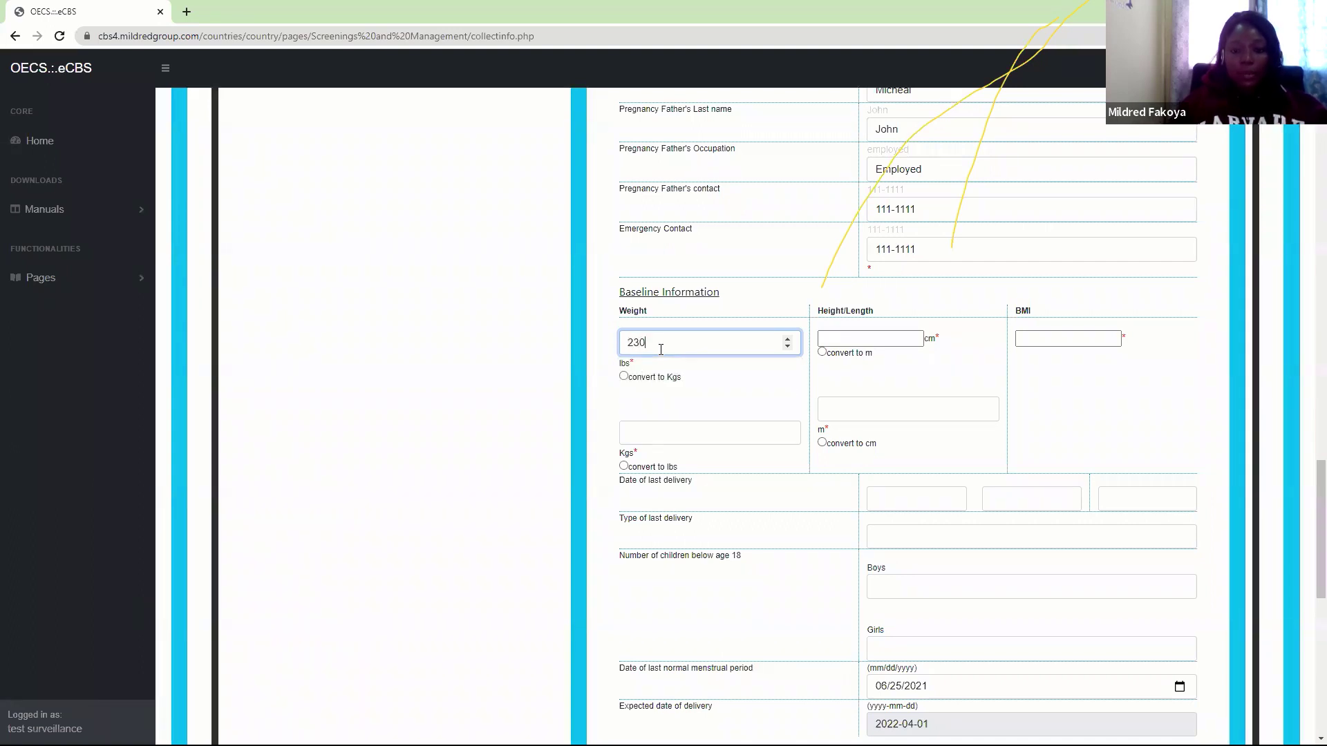
click(623, 377)
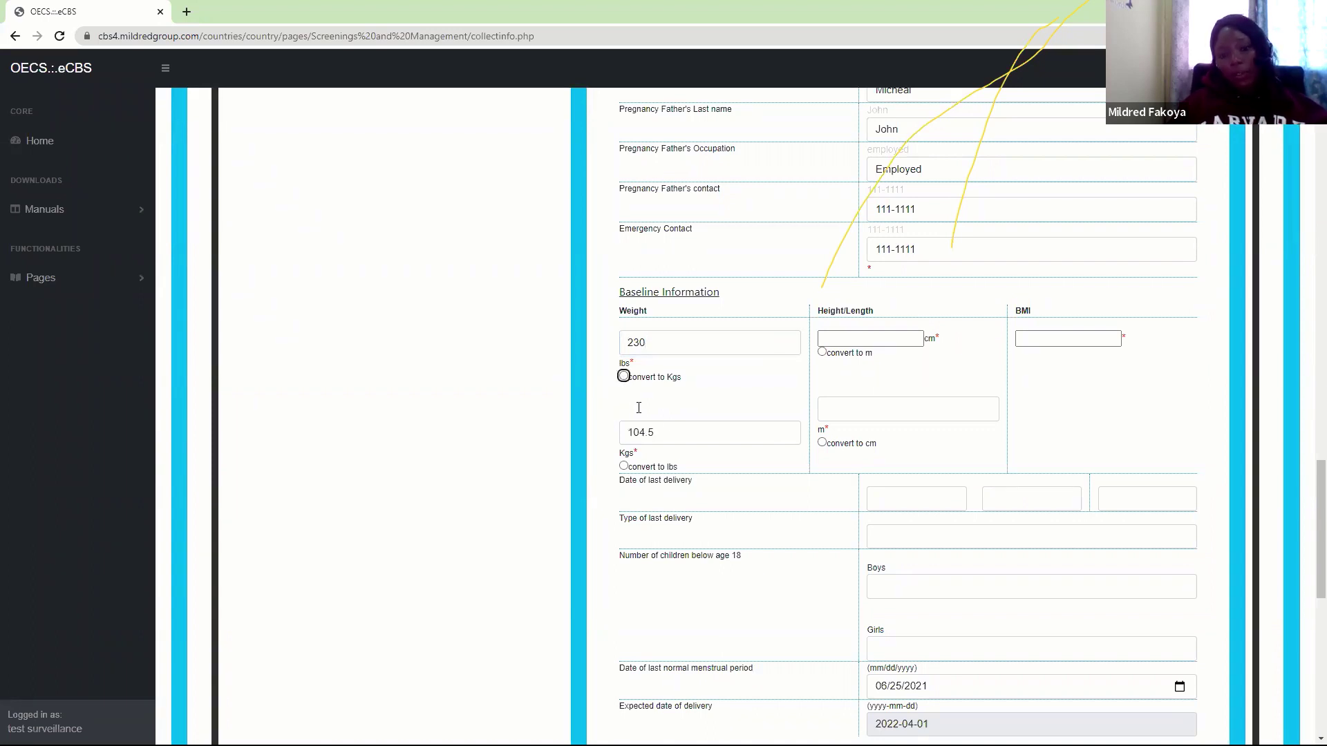
Enter height 175 cm, converted to 1.75 m, so BMI 34.1 is calculated
click(853, 342)
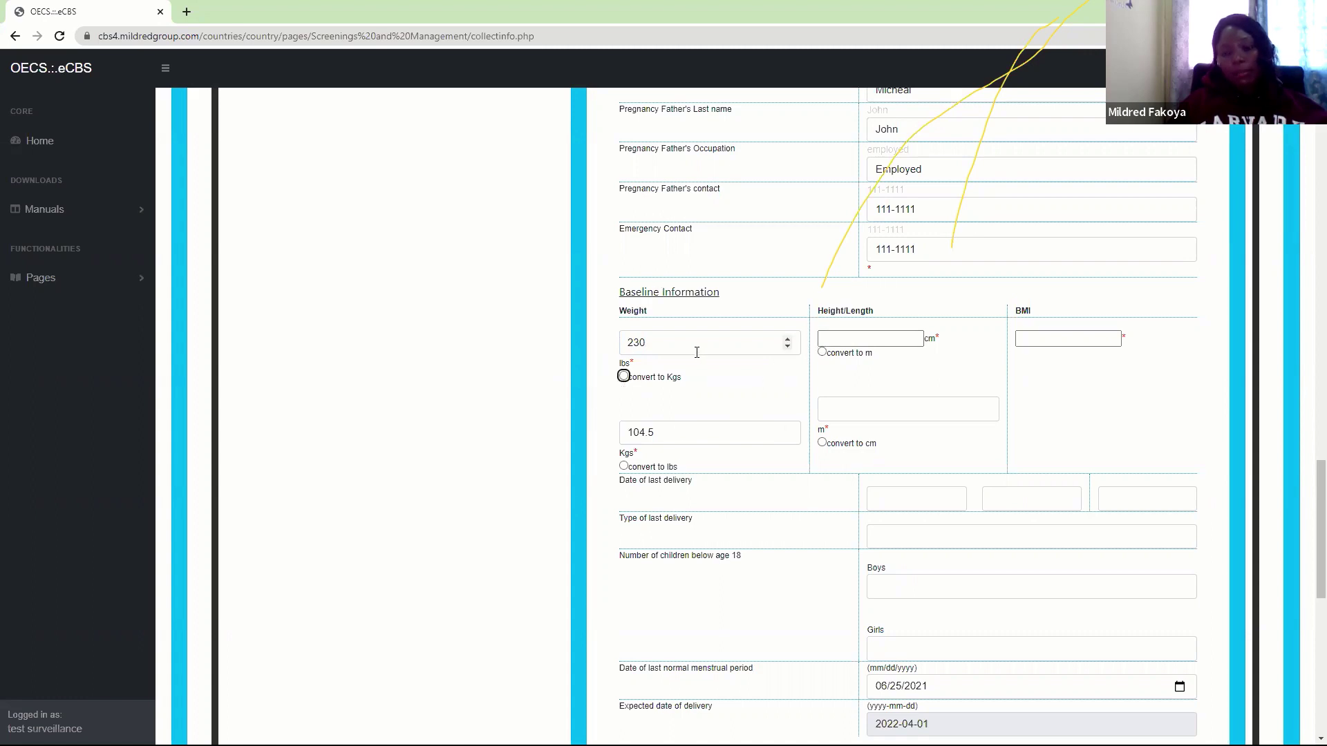
click(849, 339)
click(837, 368)
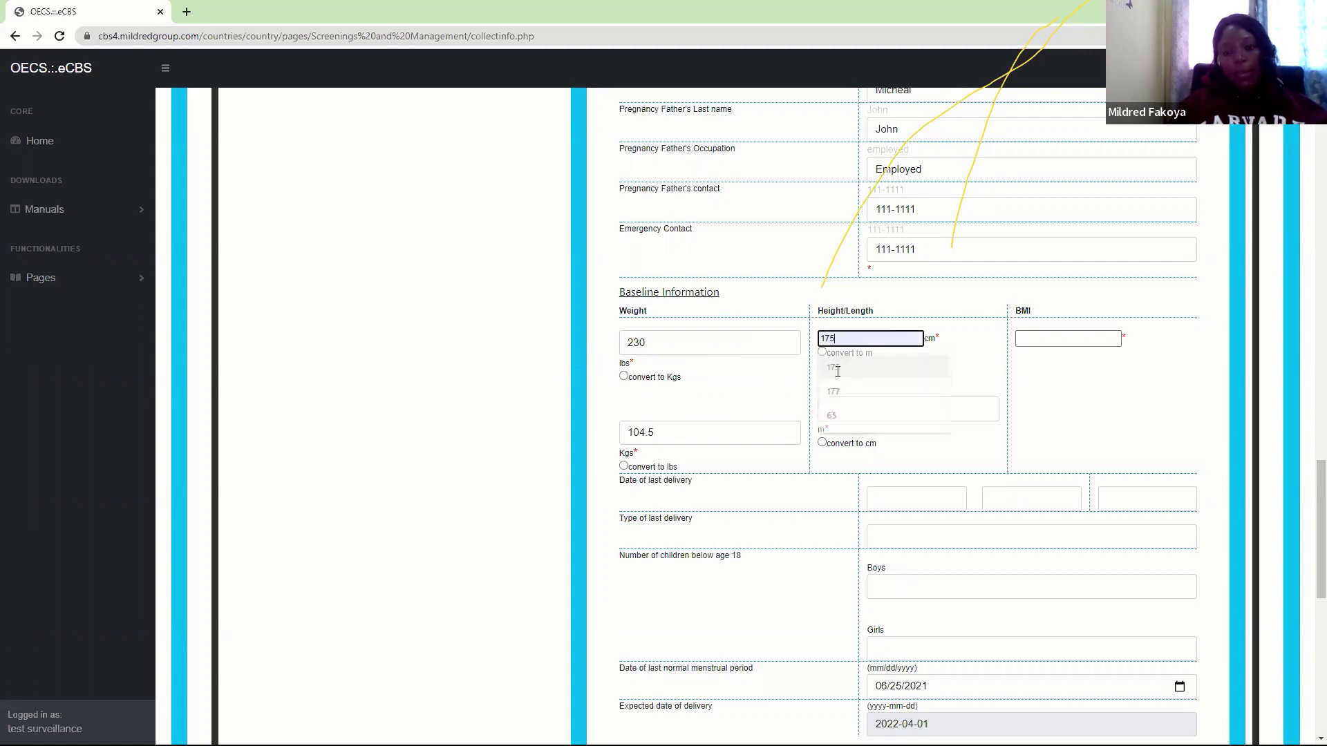
key(Tab)
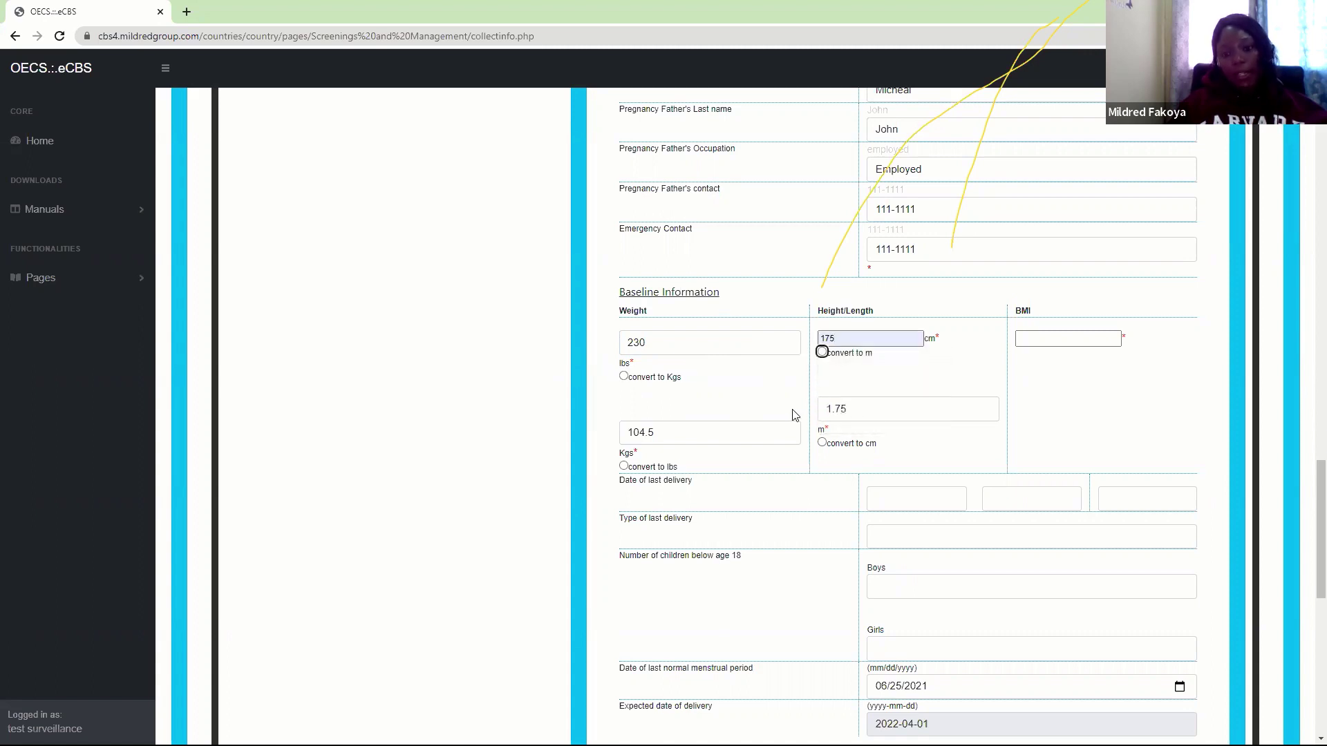
key(Tab)
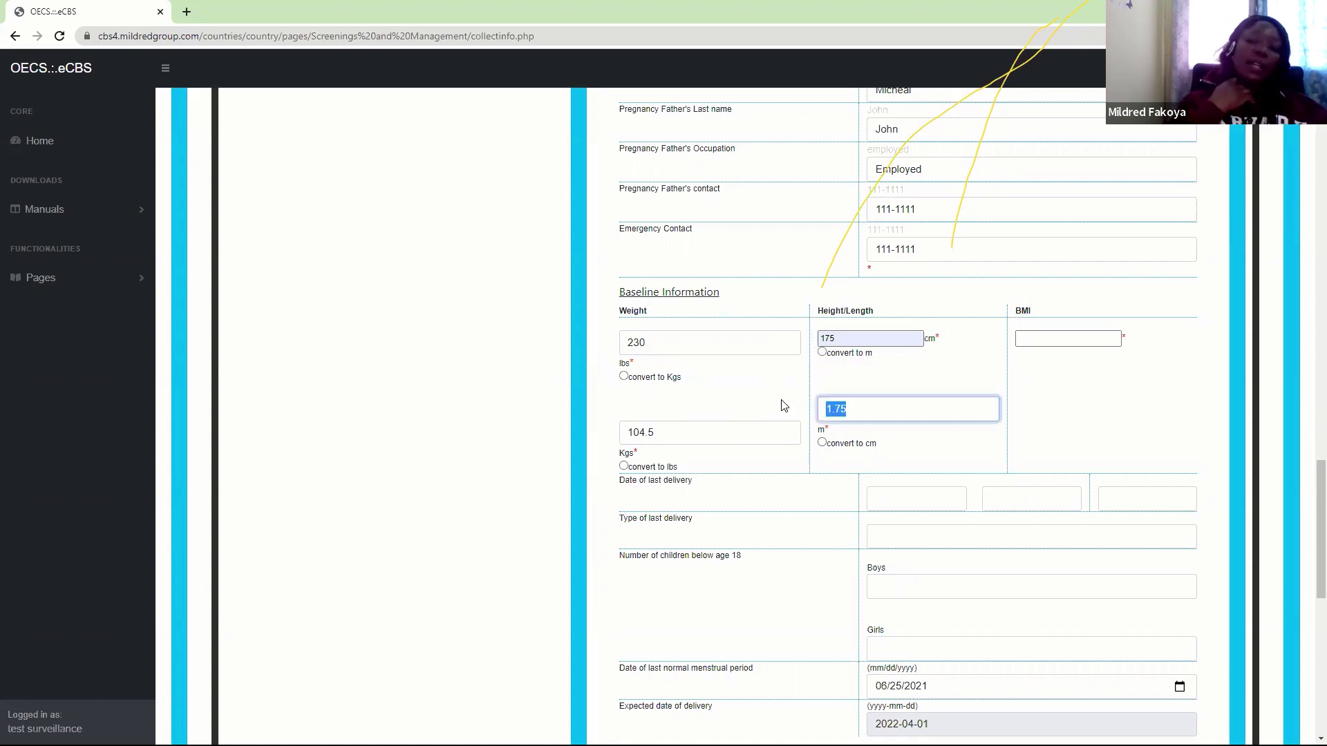
key(Tab)
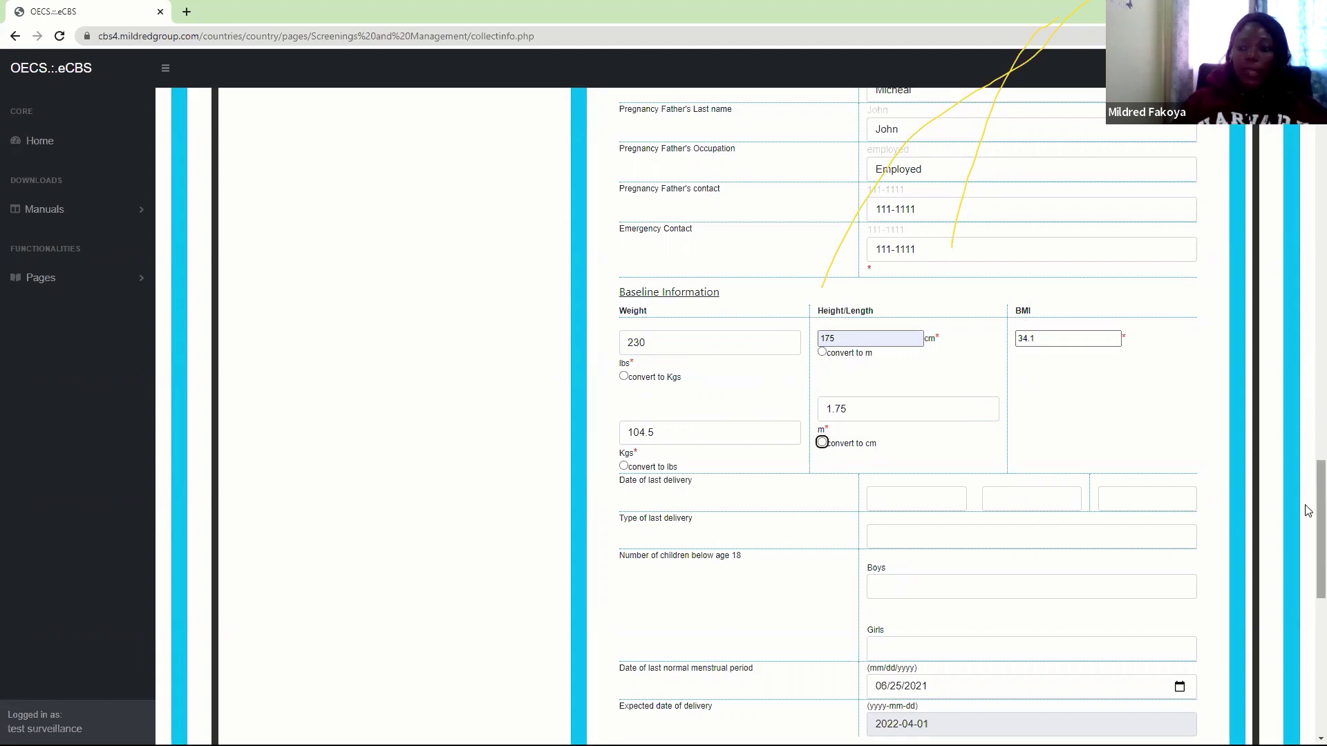
drag(1313, 509, 1309, 553)
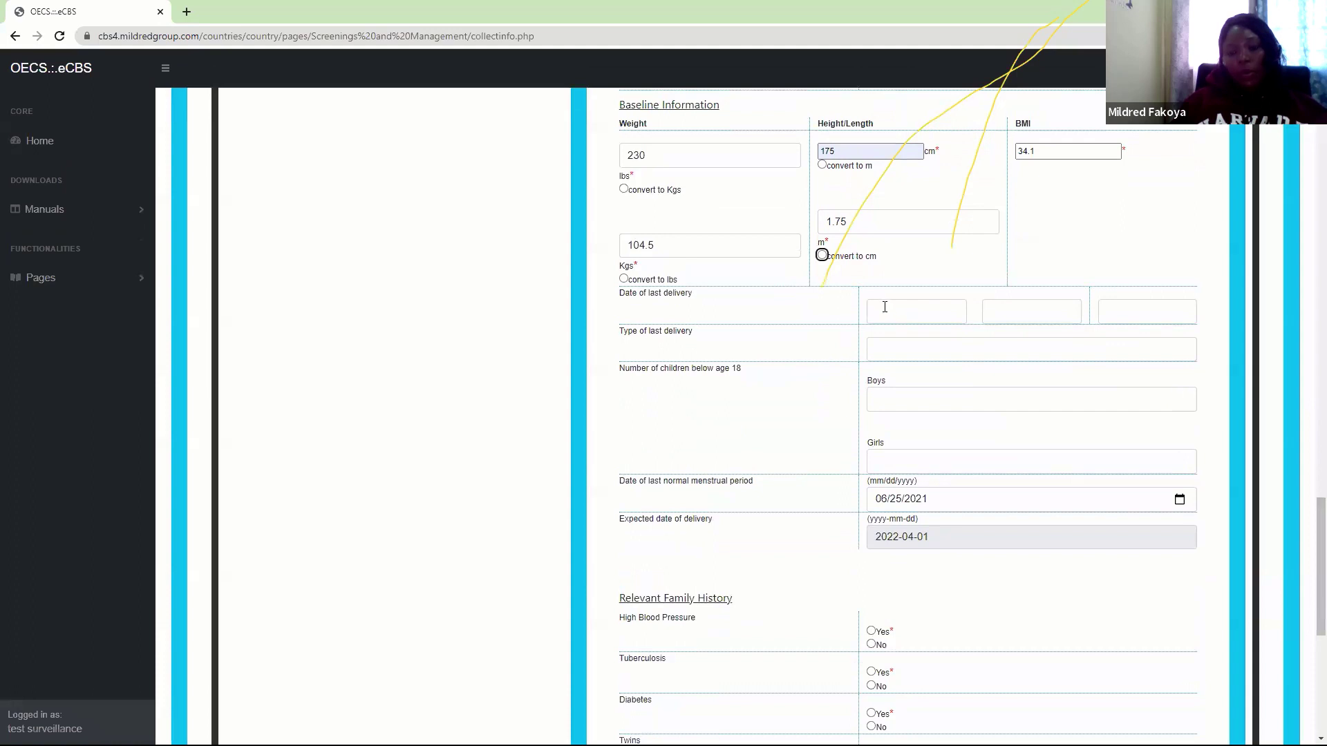
click(904, 314)
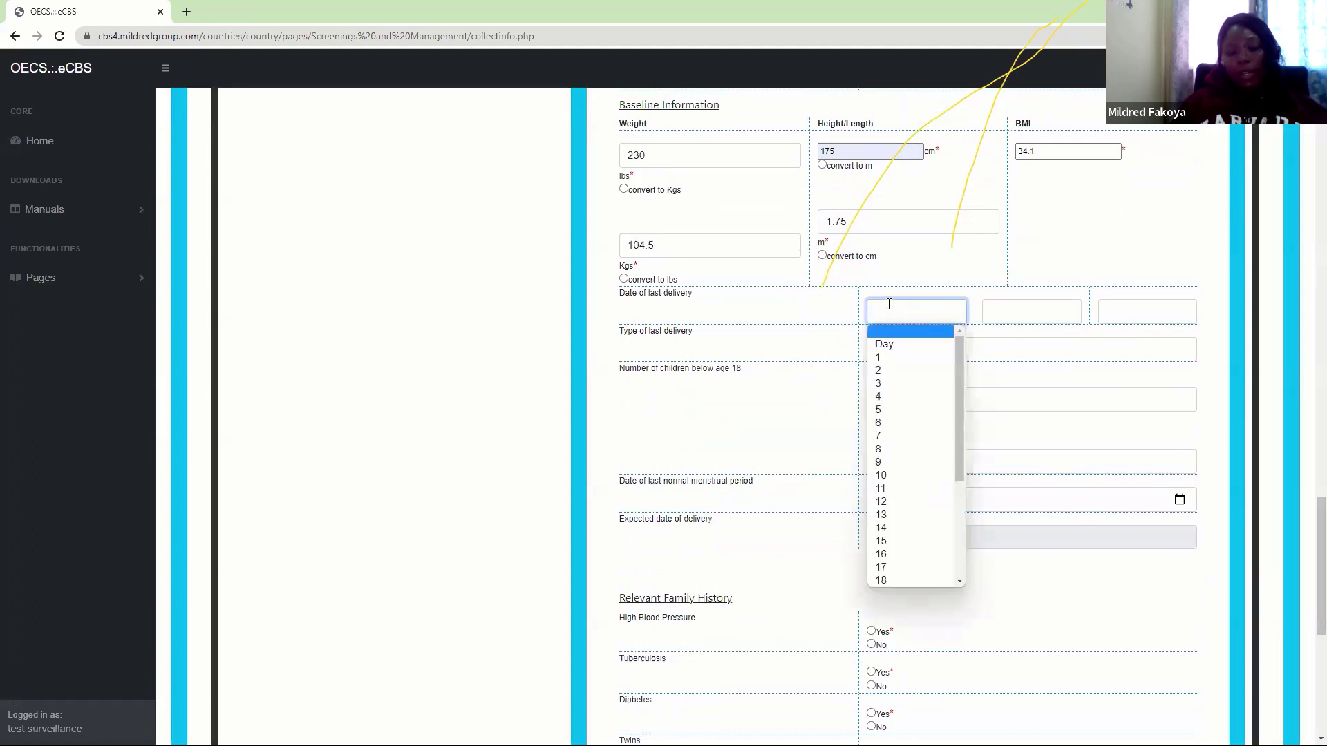
click(932, 308)
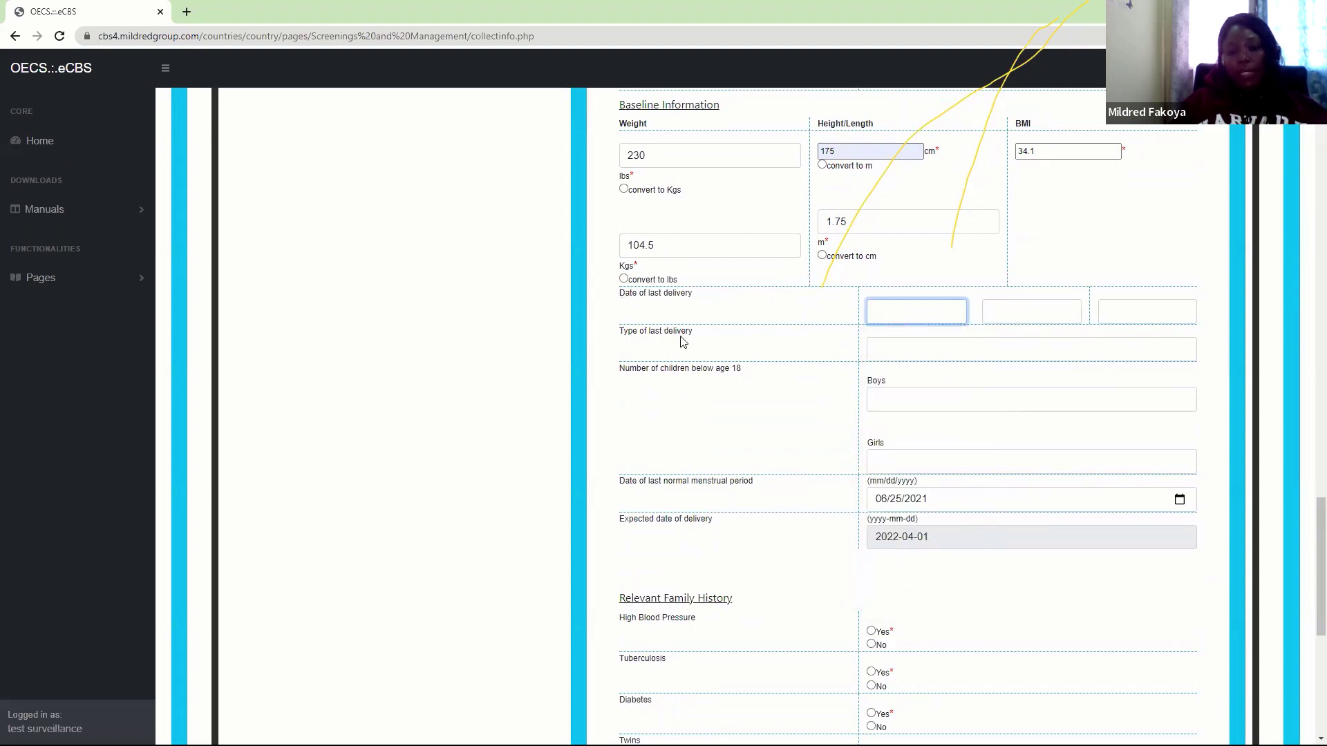
click(901, 358)
click(798, 350)
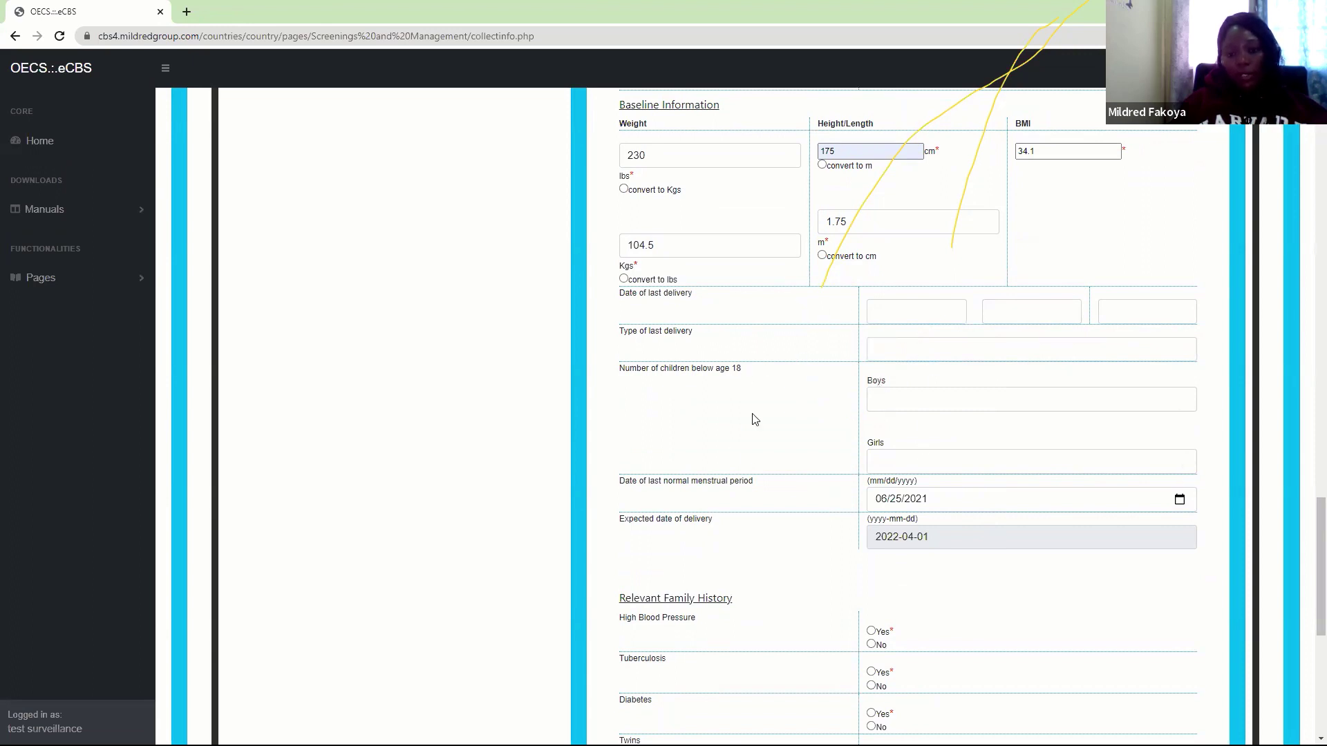
drag(1308, 559, 1310, 598)
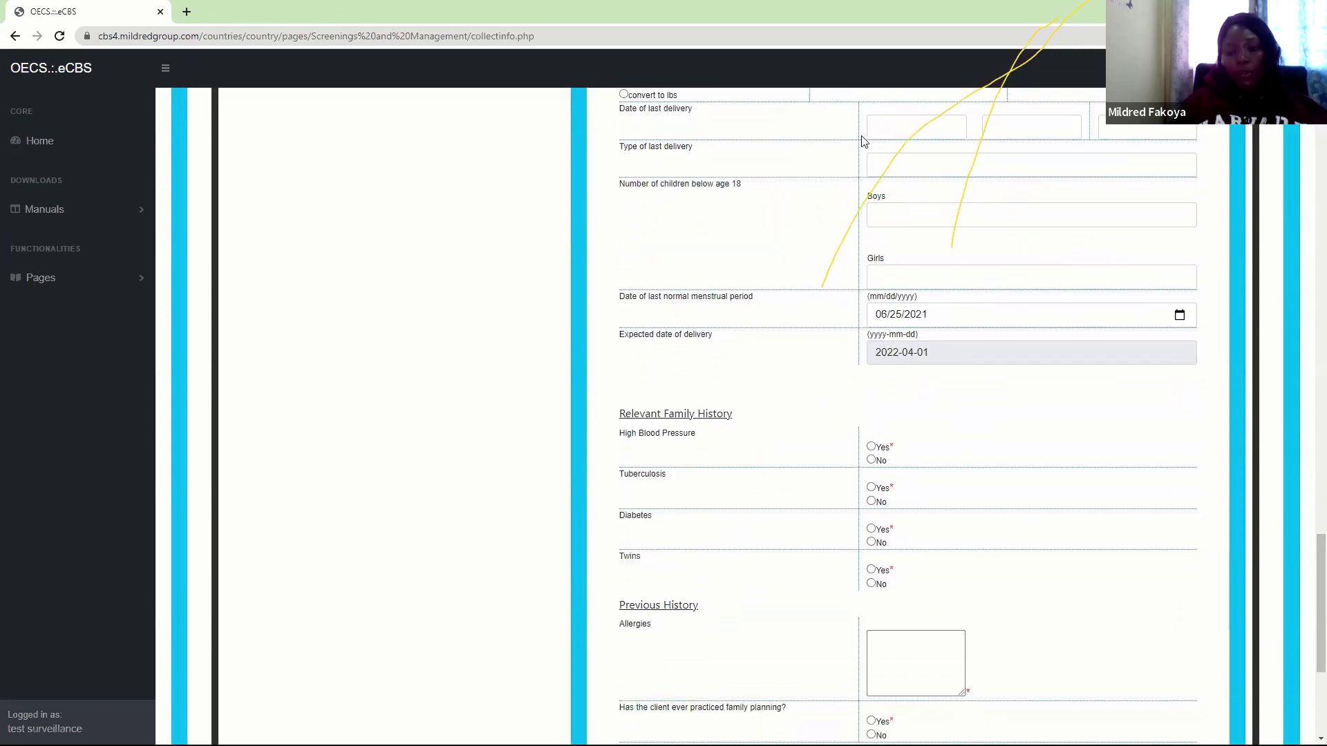
click(1183, 318)
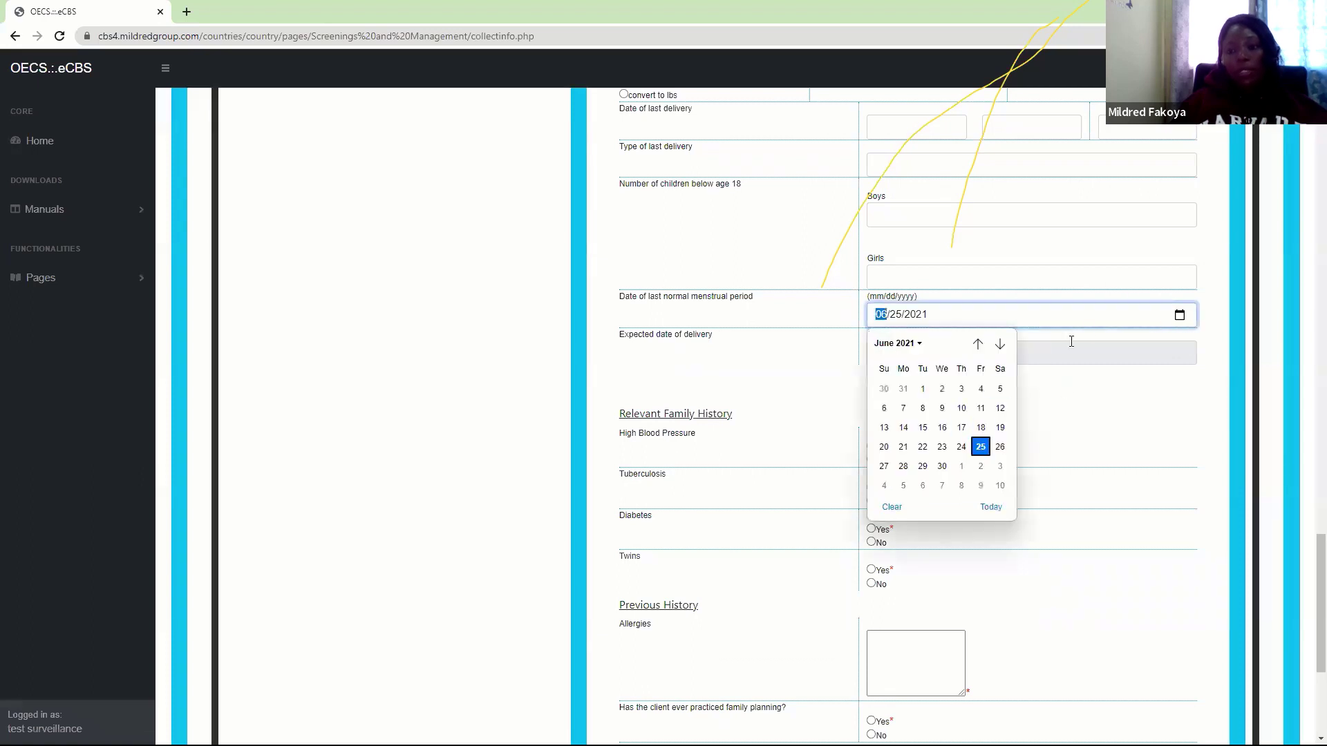
click(1052, 316)
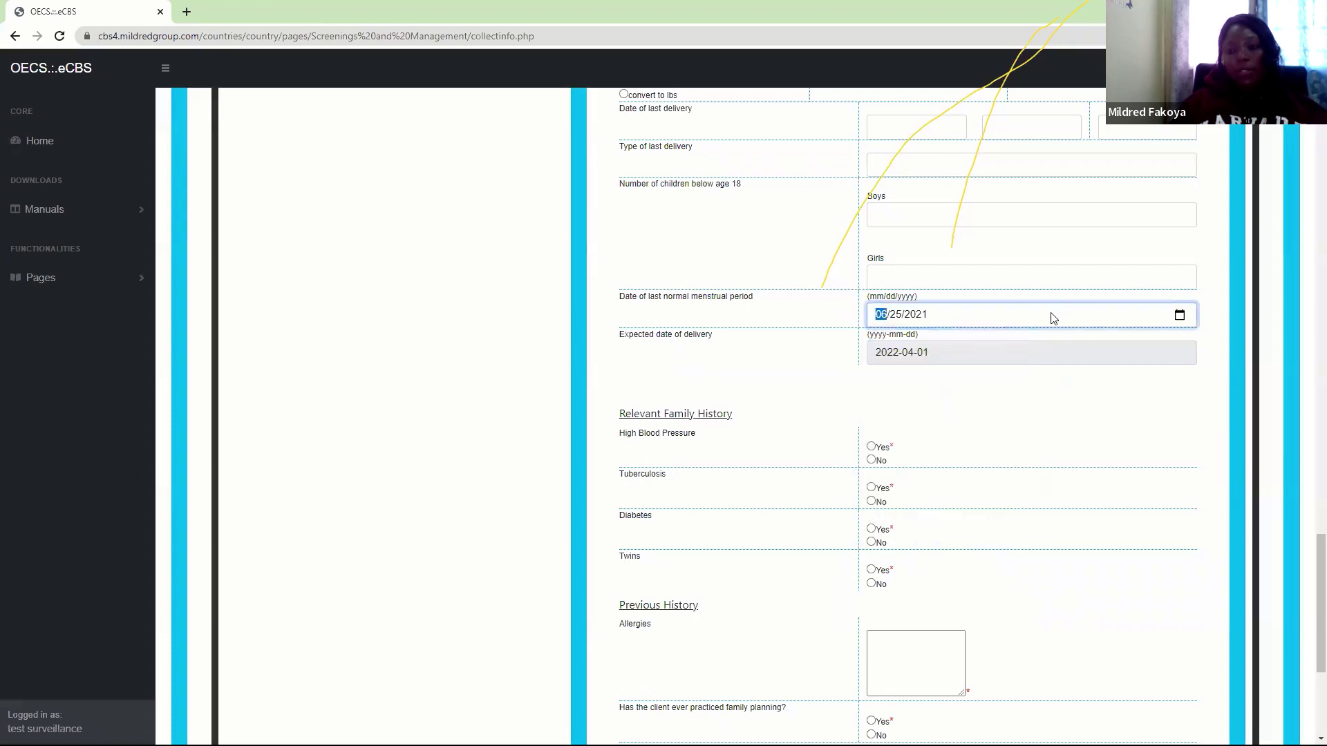
click(890, 105)
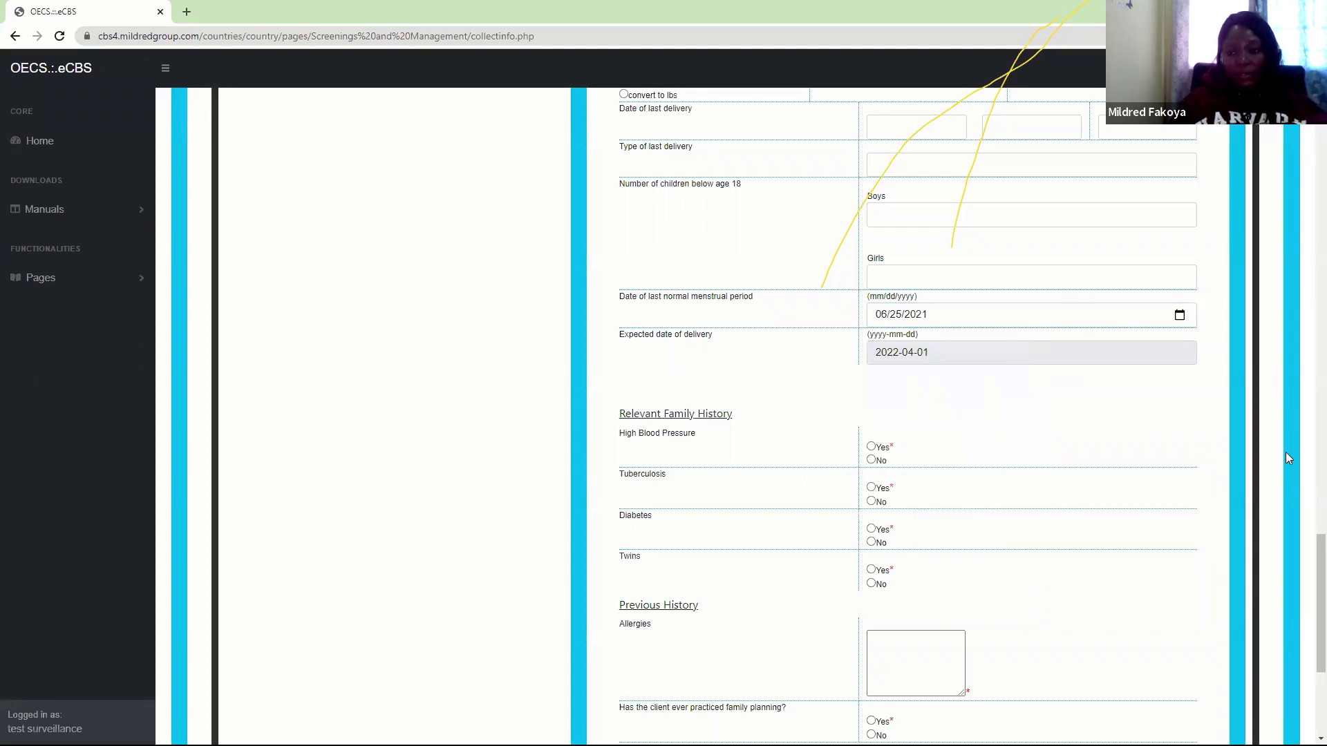
drag(1317, 579, 1308, 647)
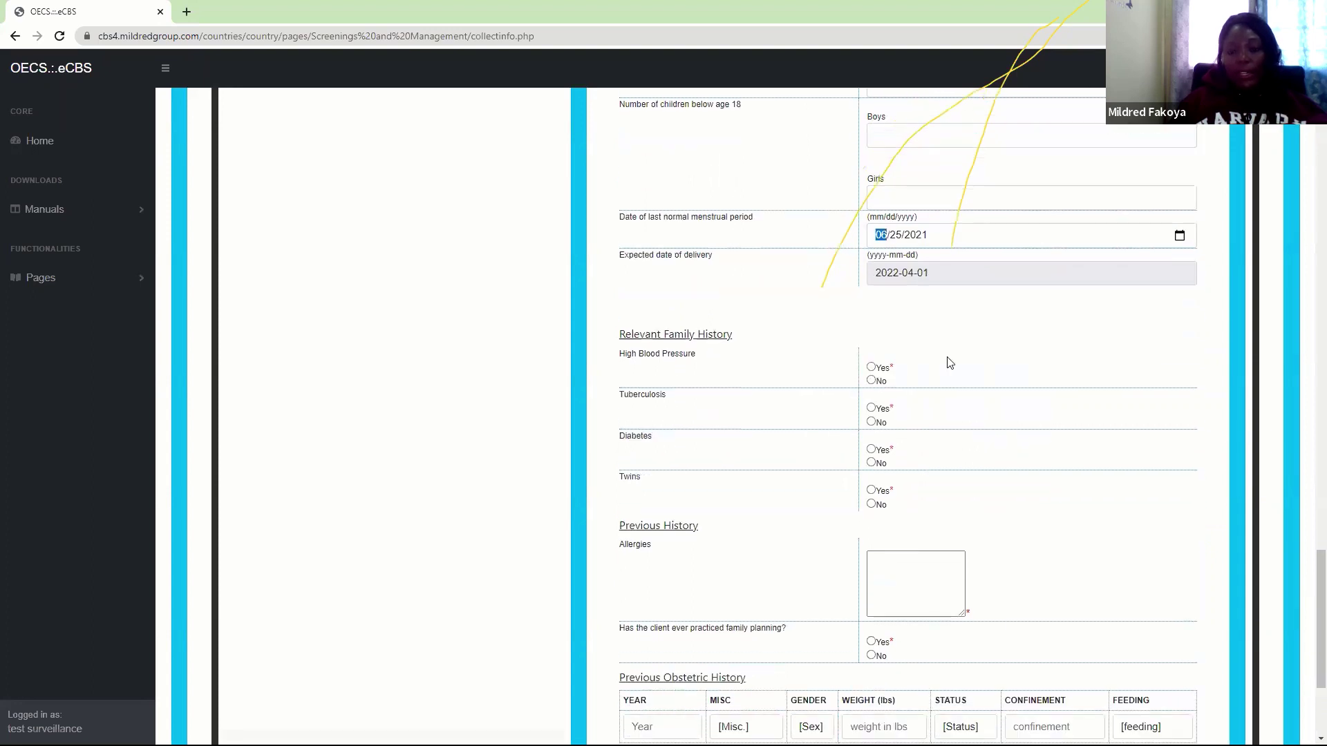
click(933, 235)
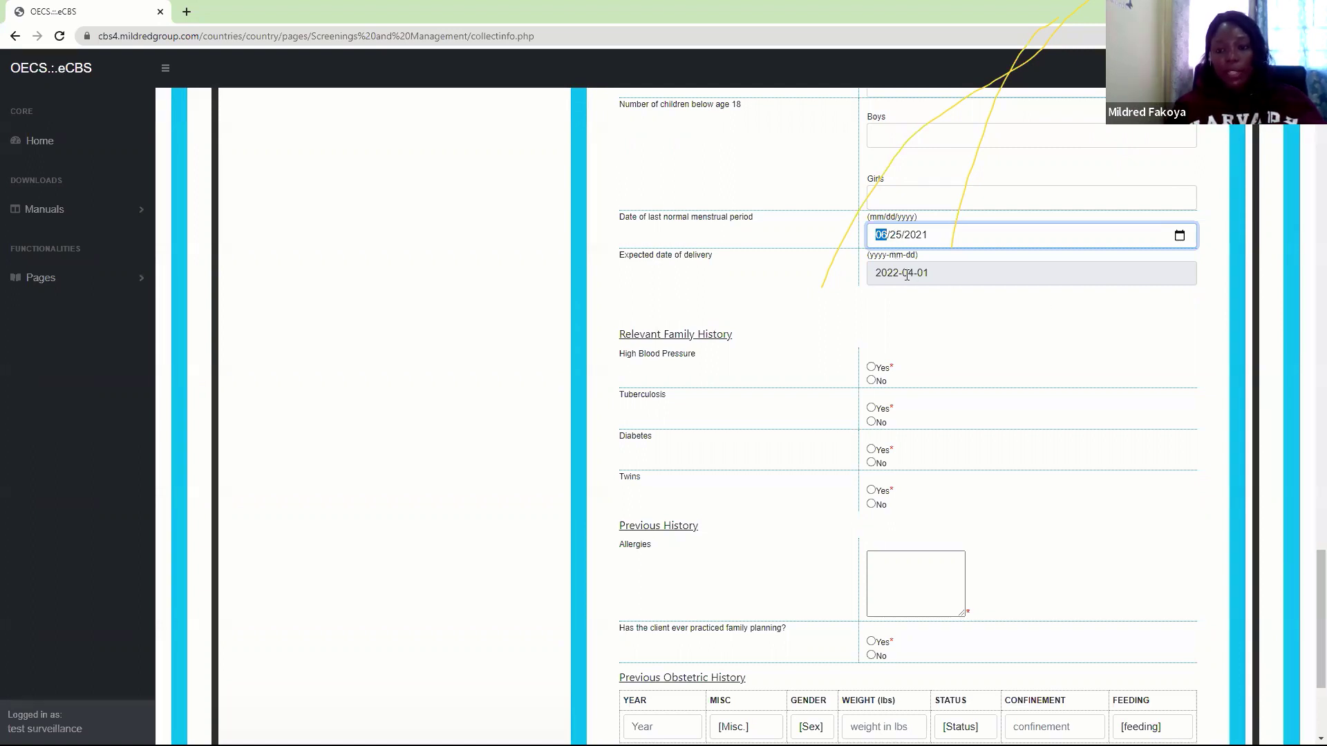
click(944, 272)
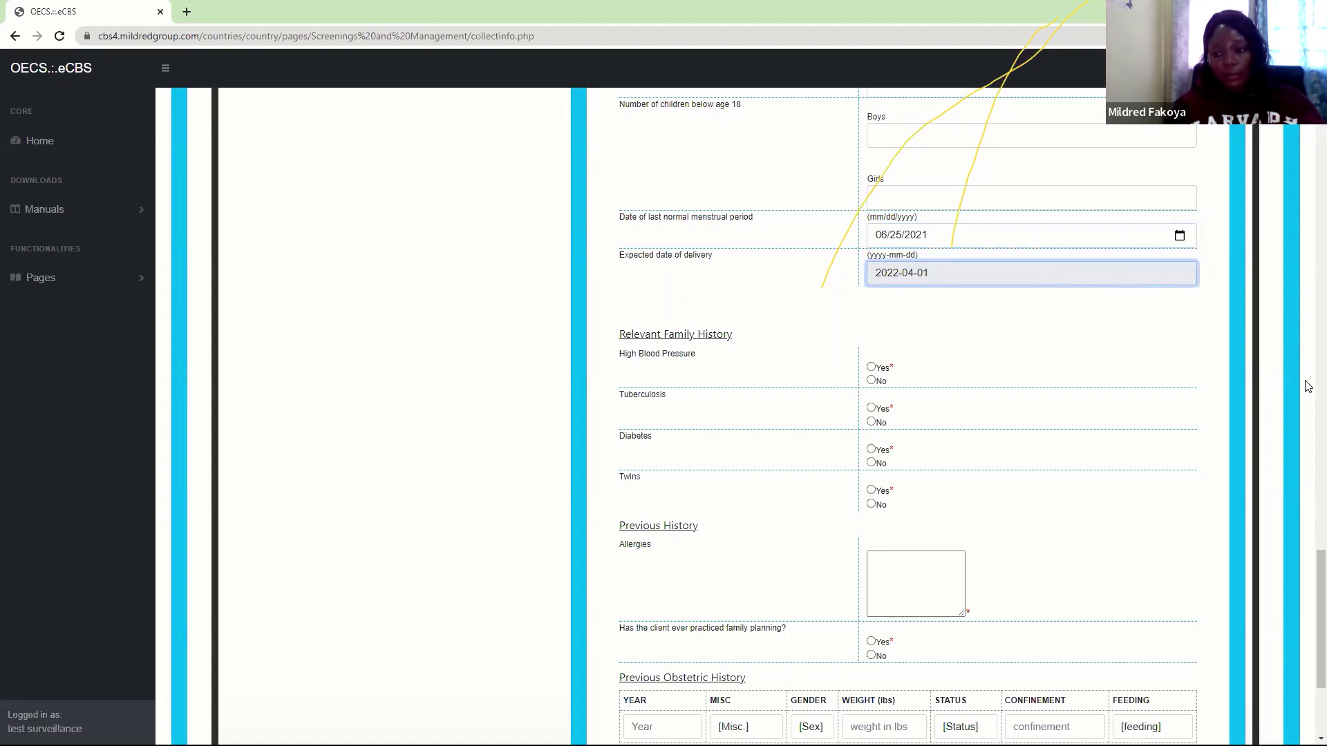
scroll(1309, 597, down, 3)
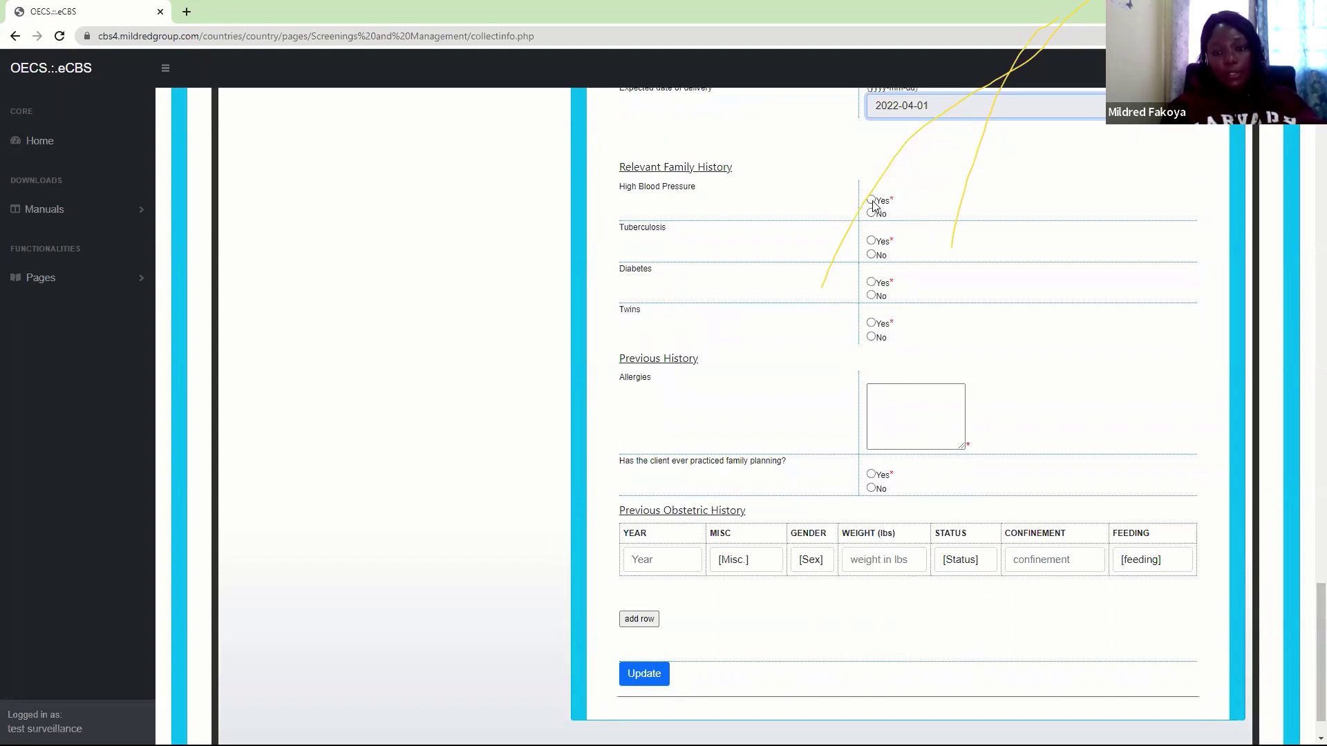
Record family history: high blood pressure Yes, tuberculosis No, diabetes Yes, twins Yes
click(872, 200)
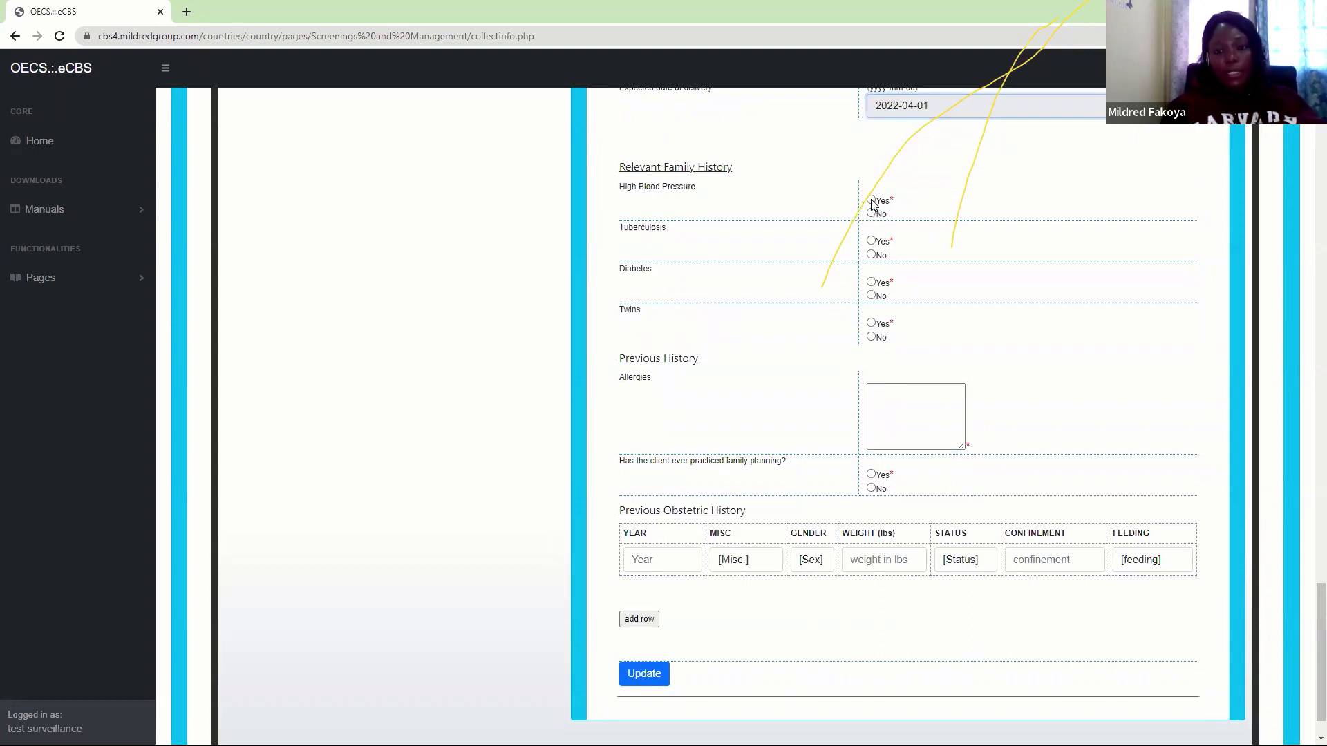
click(872, 255)
click(872, 283)
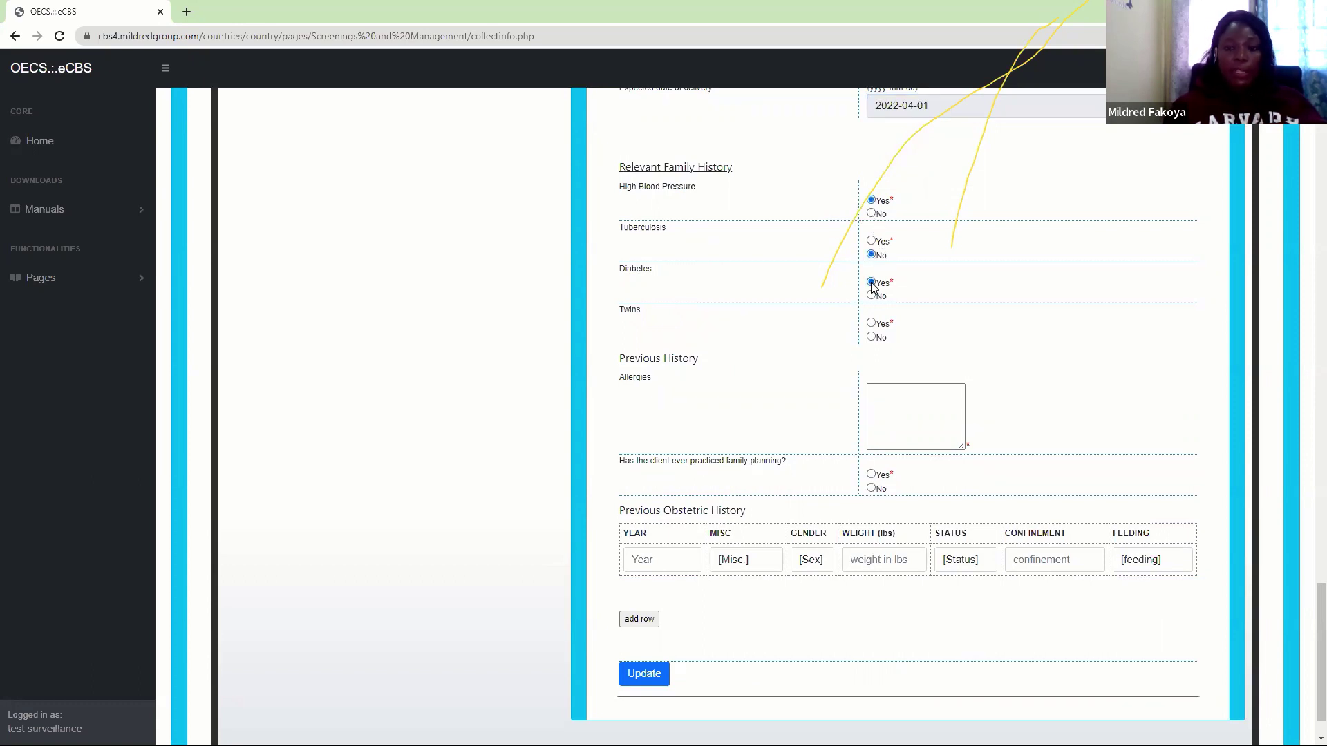
click(872, 325)
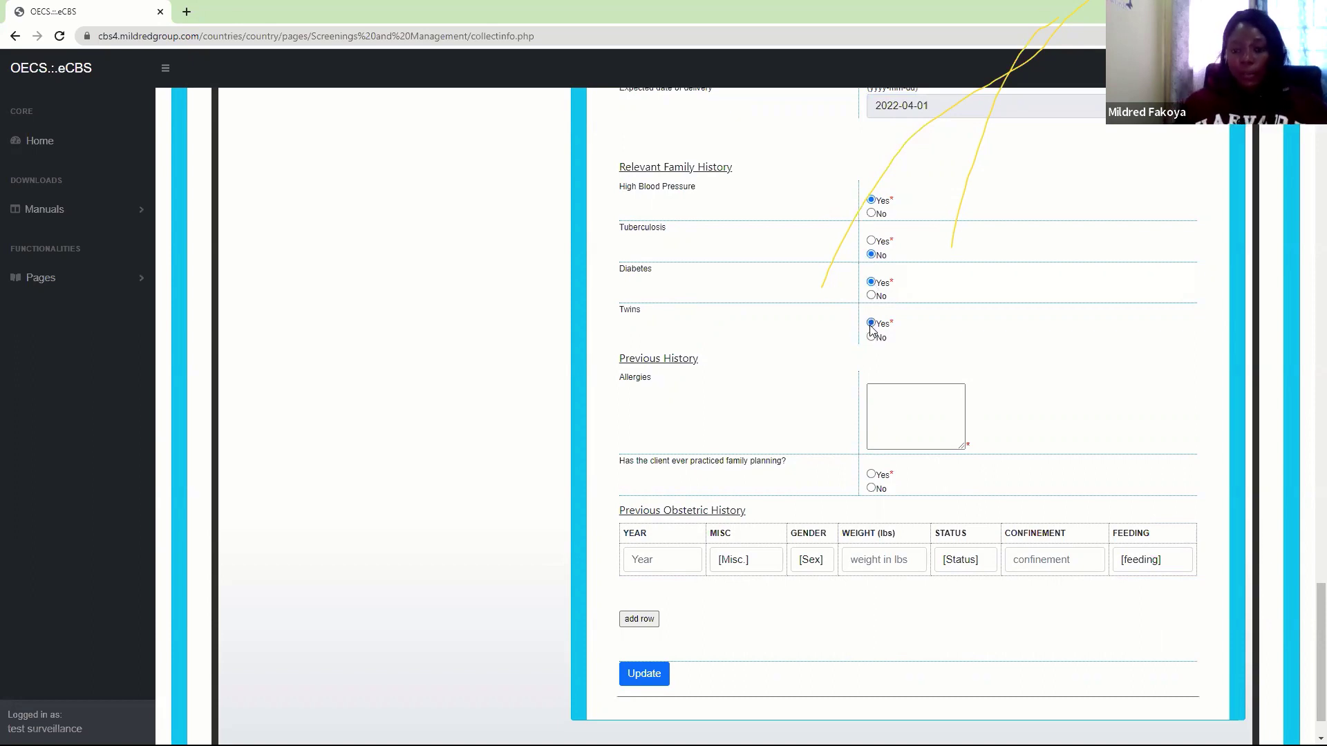
Enter the allergies Codiene and Cephalosporins on separate lines
click(888, 408)
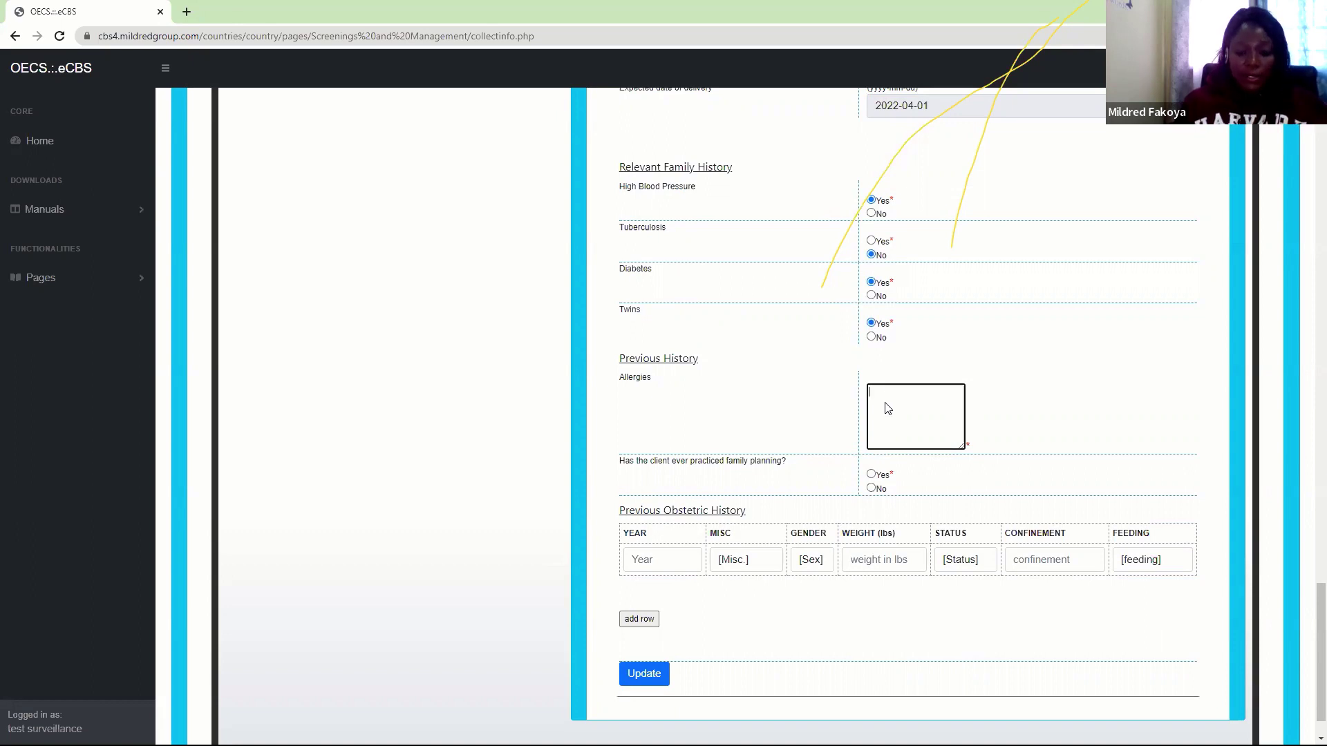
text(Codiene)
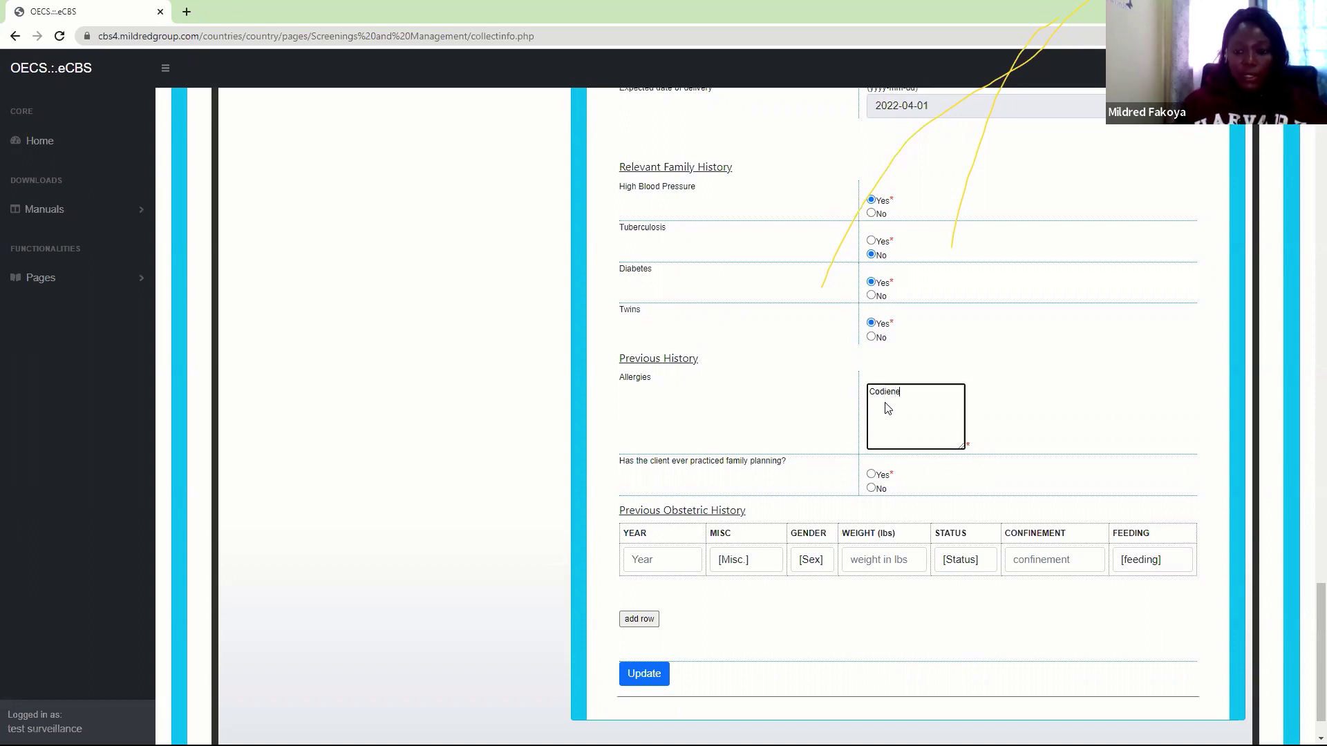
key(Return)
text(Cepha)
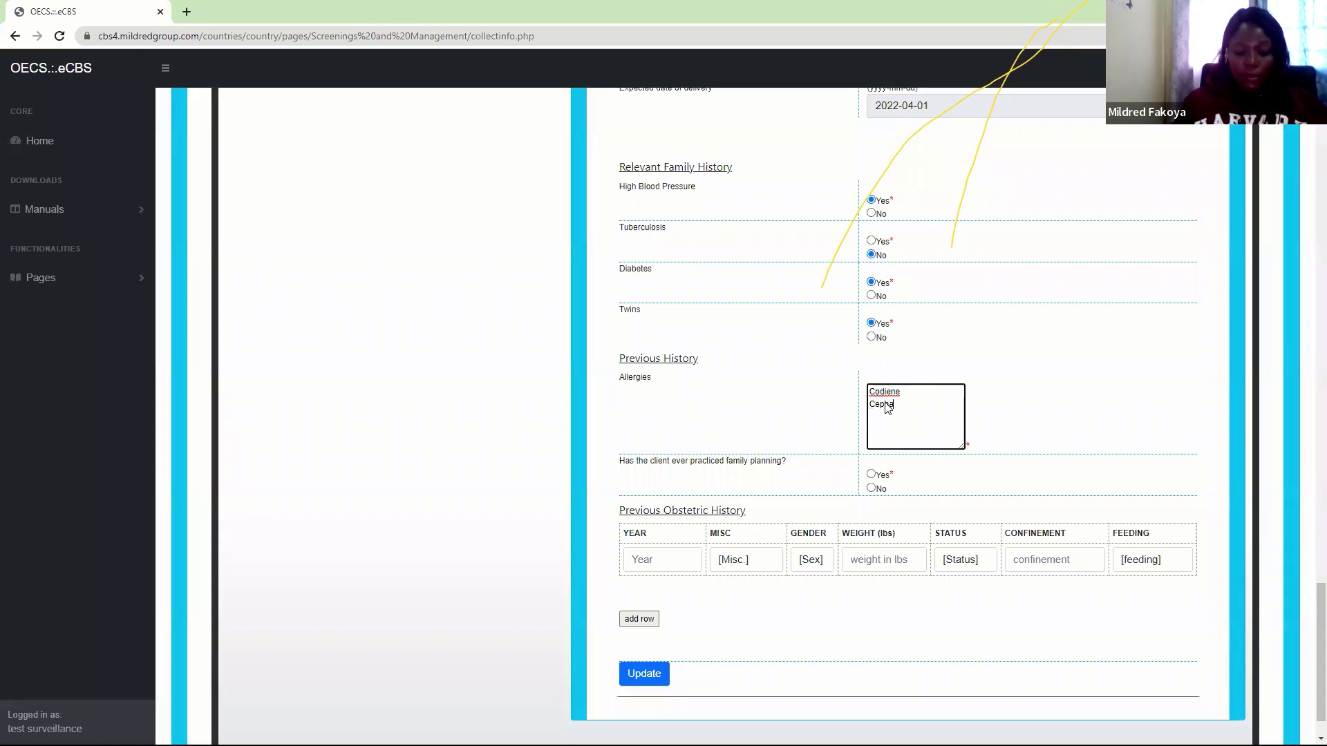
text(losporins)
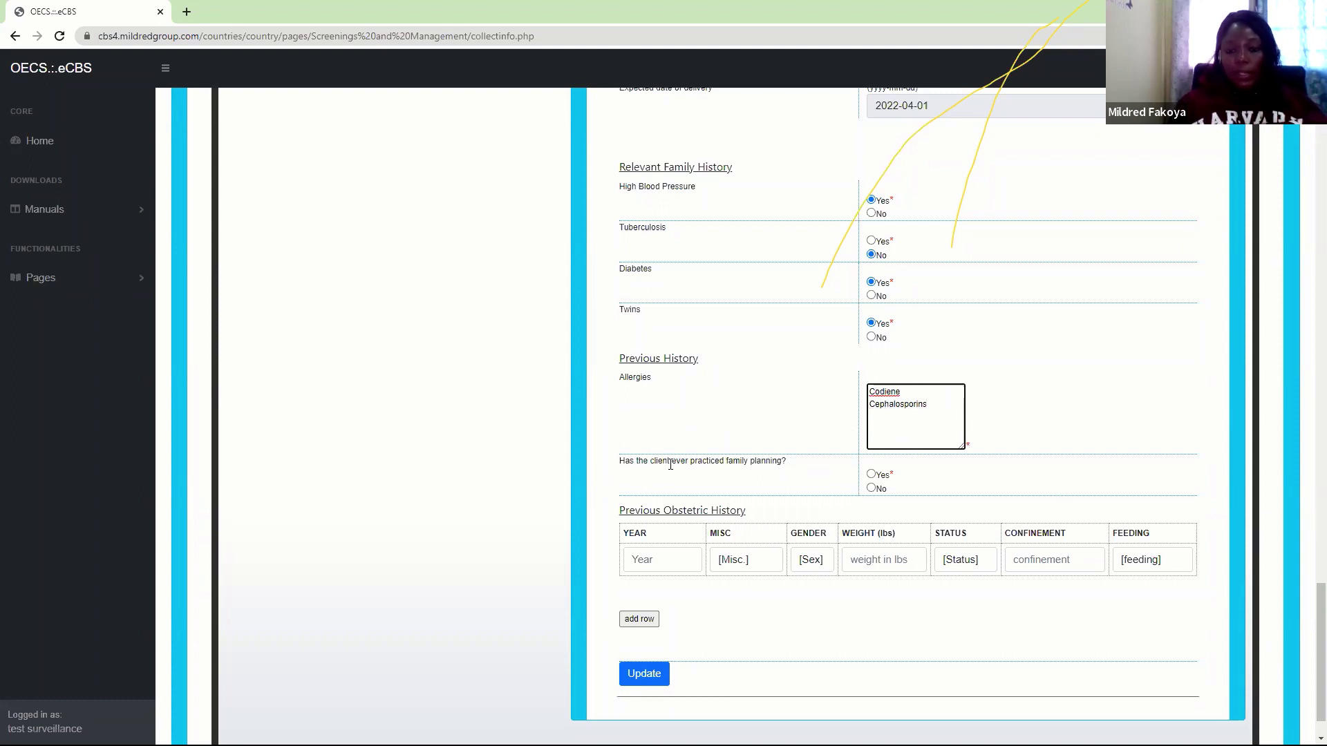
Answer Yes to prior family planning
click(872, 476)
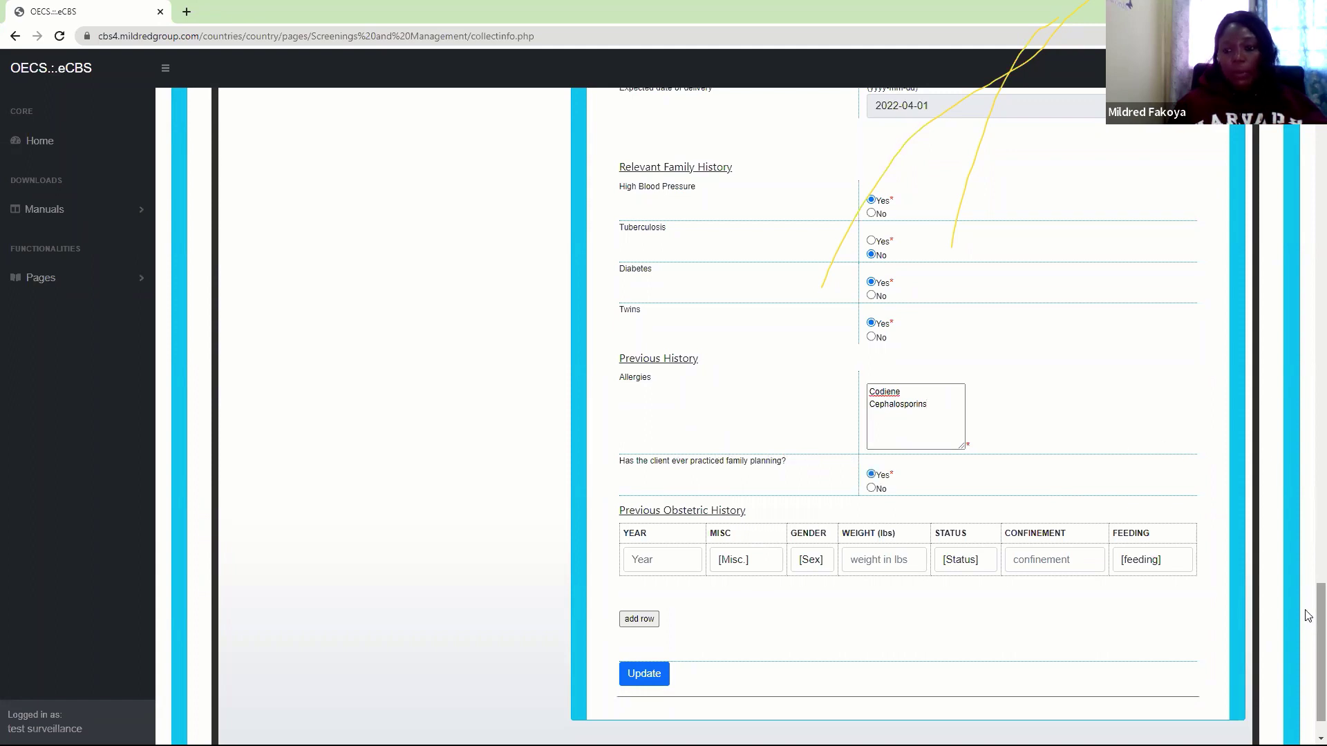
scroll(1309, 643, down, 1)
scroll(1309, 643, down, 1)
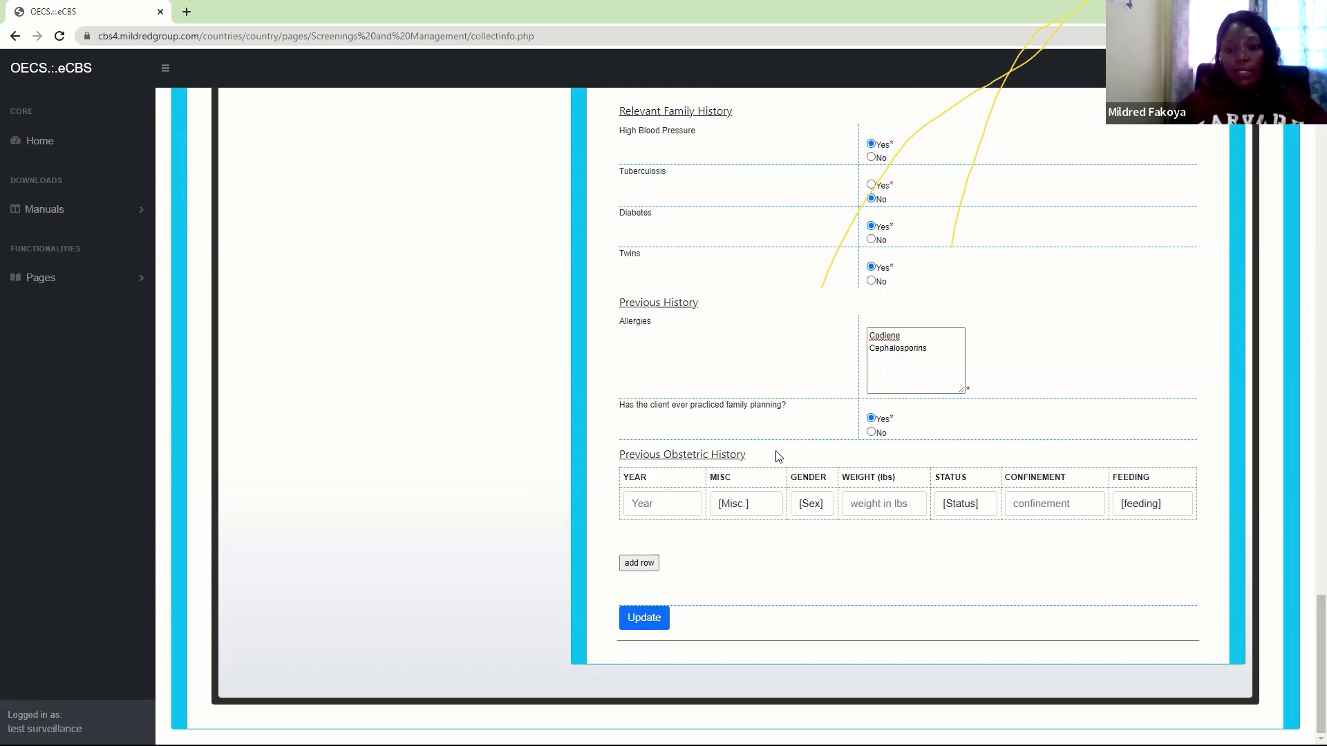
Fill the first obstetric history row: 2019, Missed Abortion, gender N.A, status Dead, other fields n.a
click(643, 512)
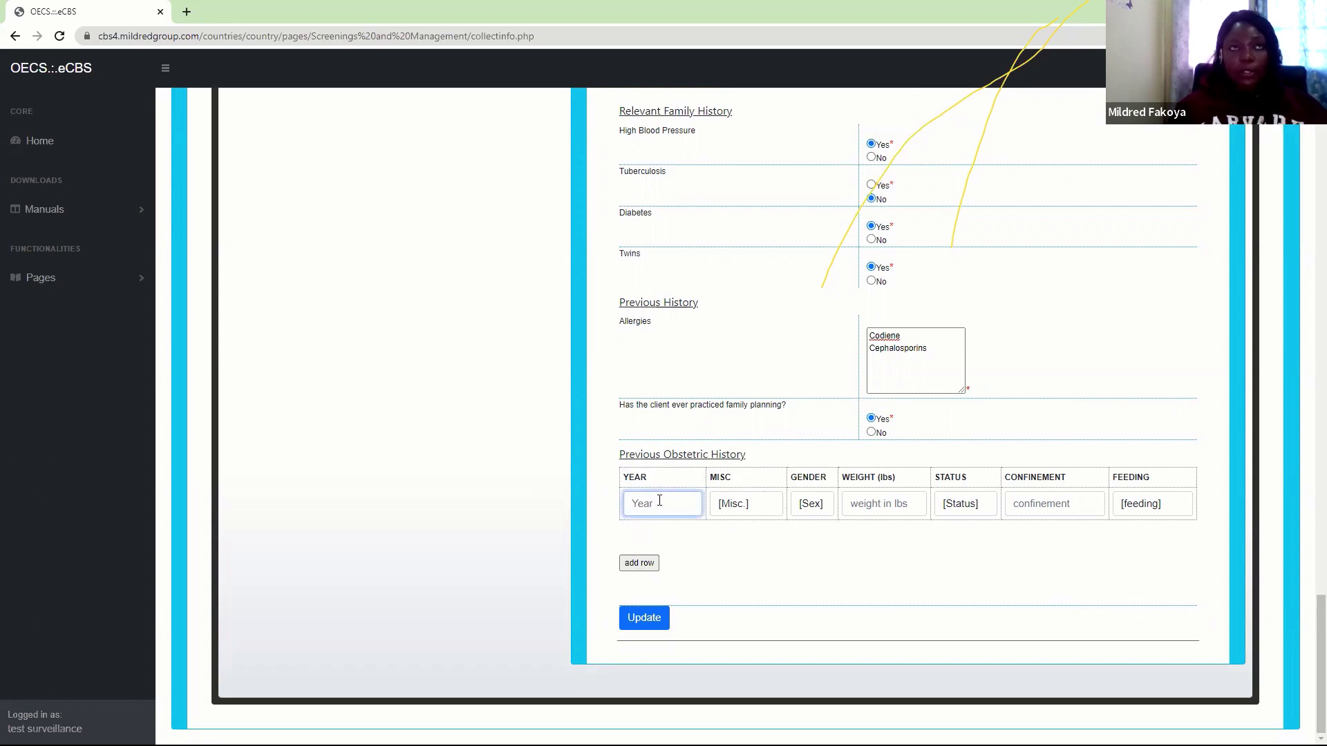
text(2019)
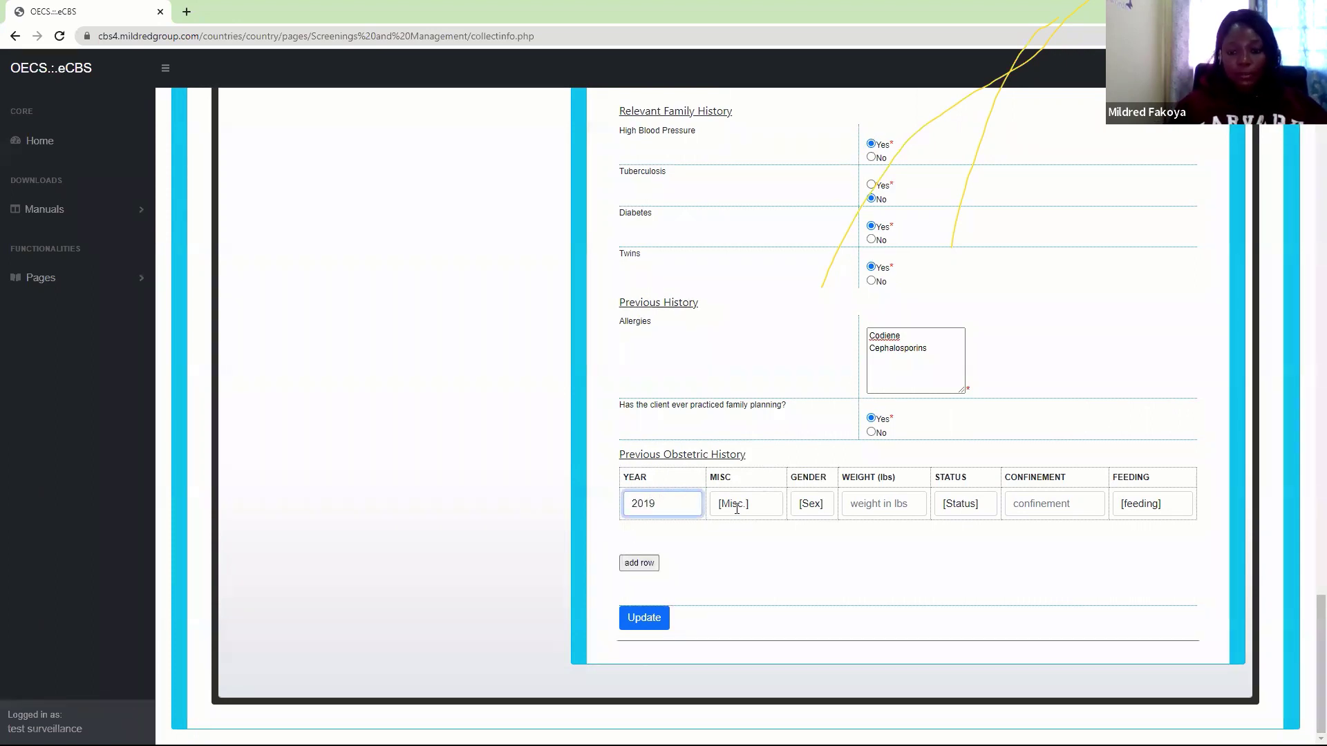
click(736, 509)
click(750, 558)
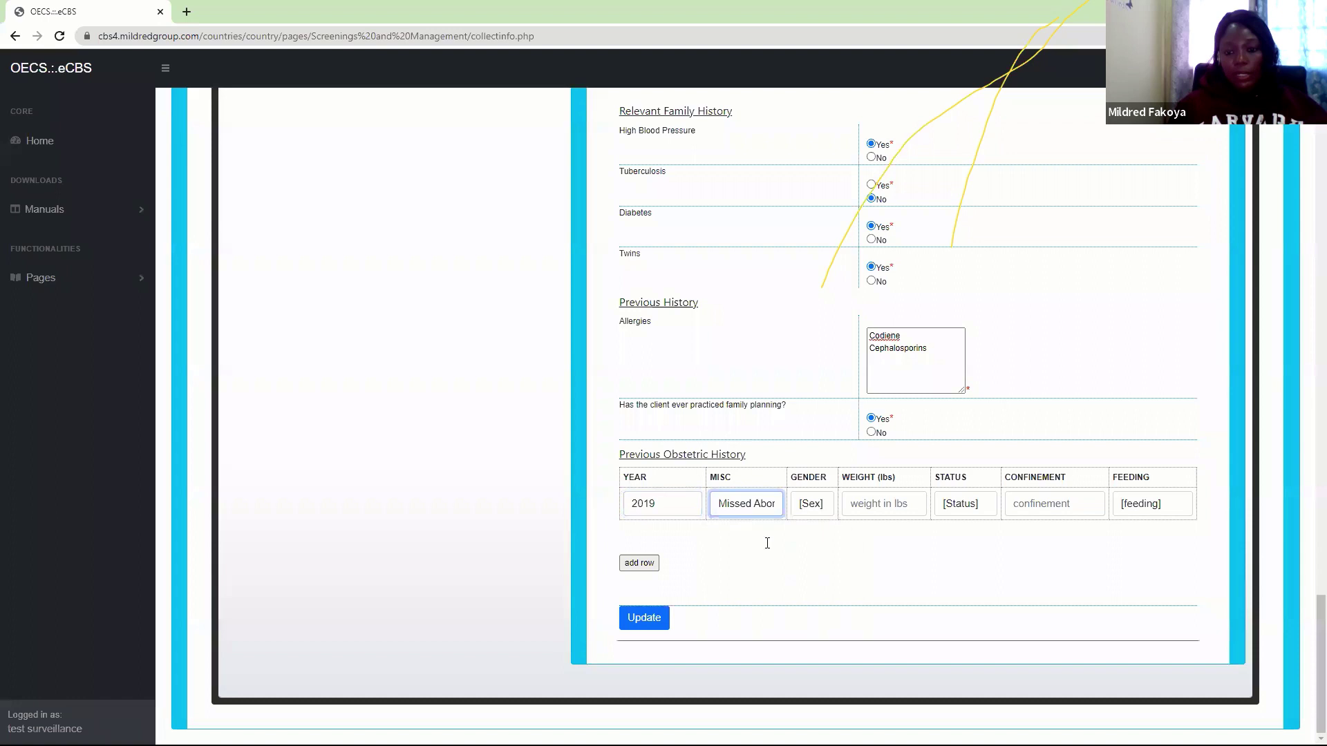
click(816, 508)
click(807, 539)
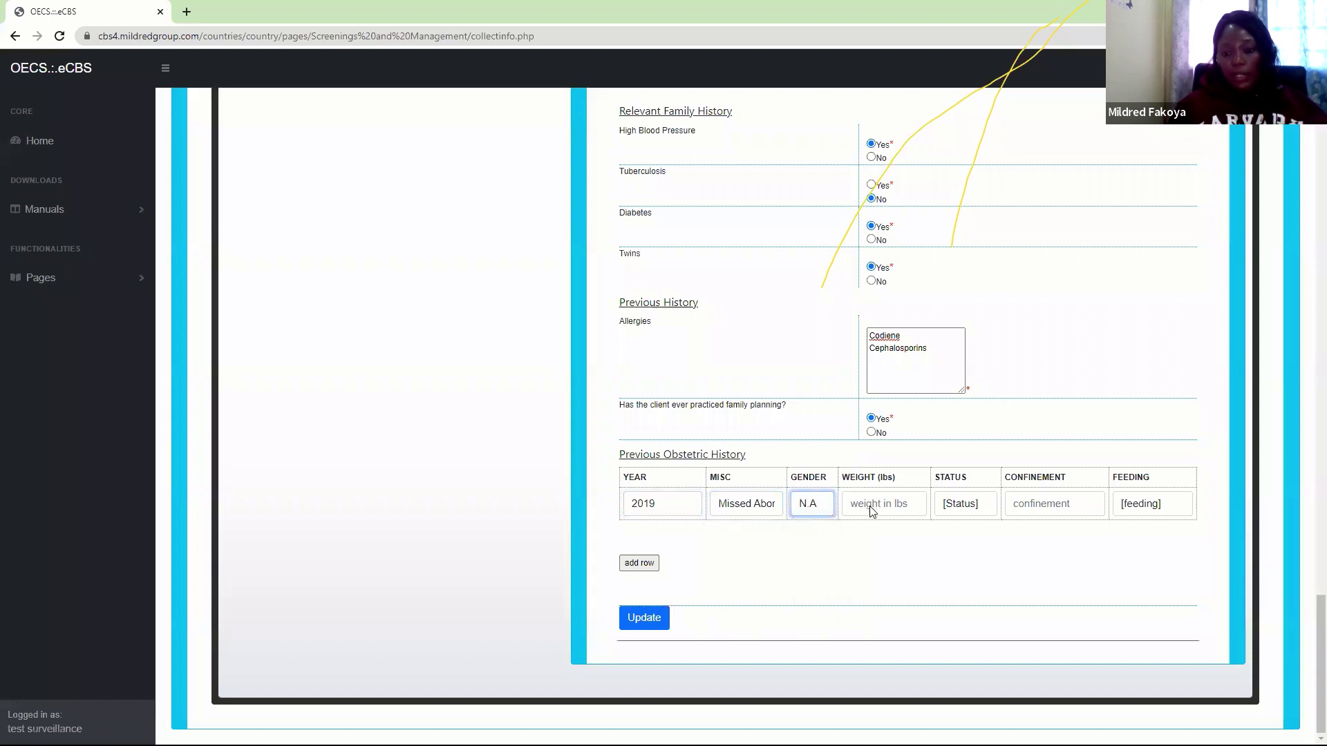
click(872, 511)
click(860, 527)
click(954, 511)
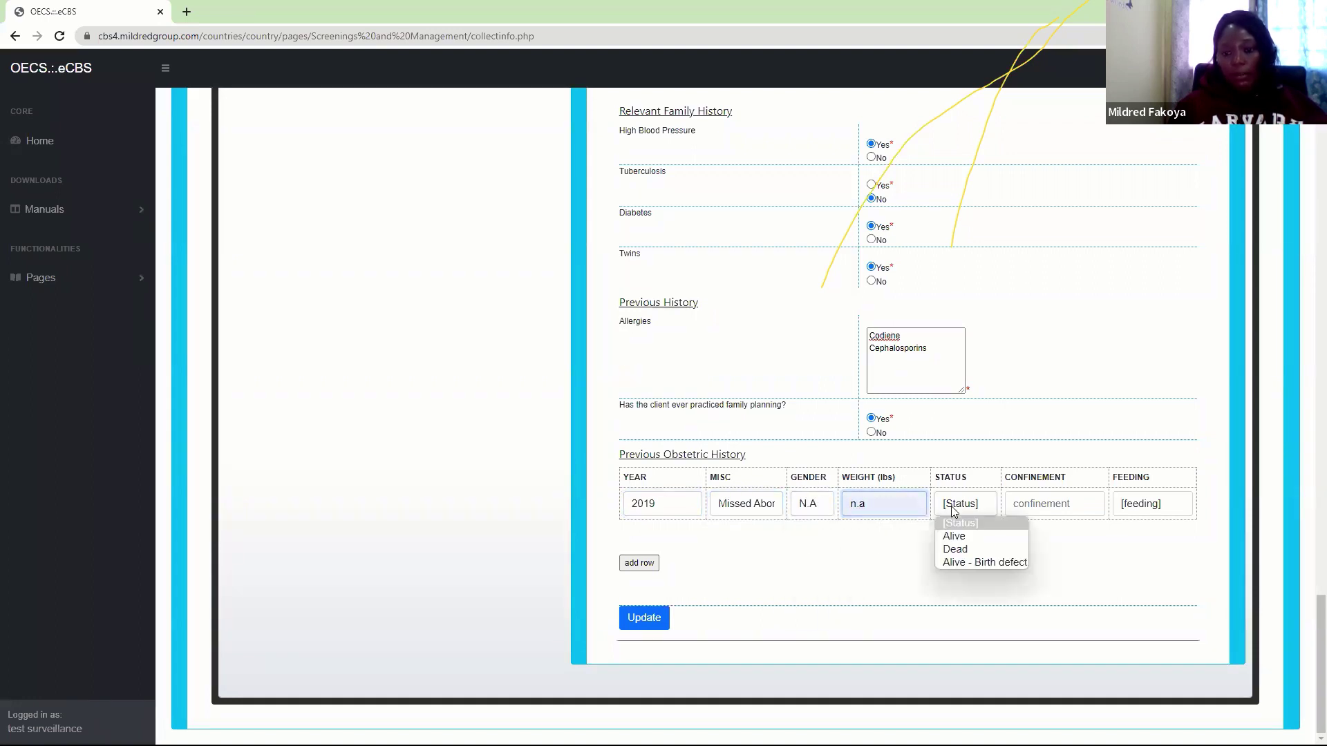
click(955, 549)
click(1043, 499)
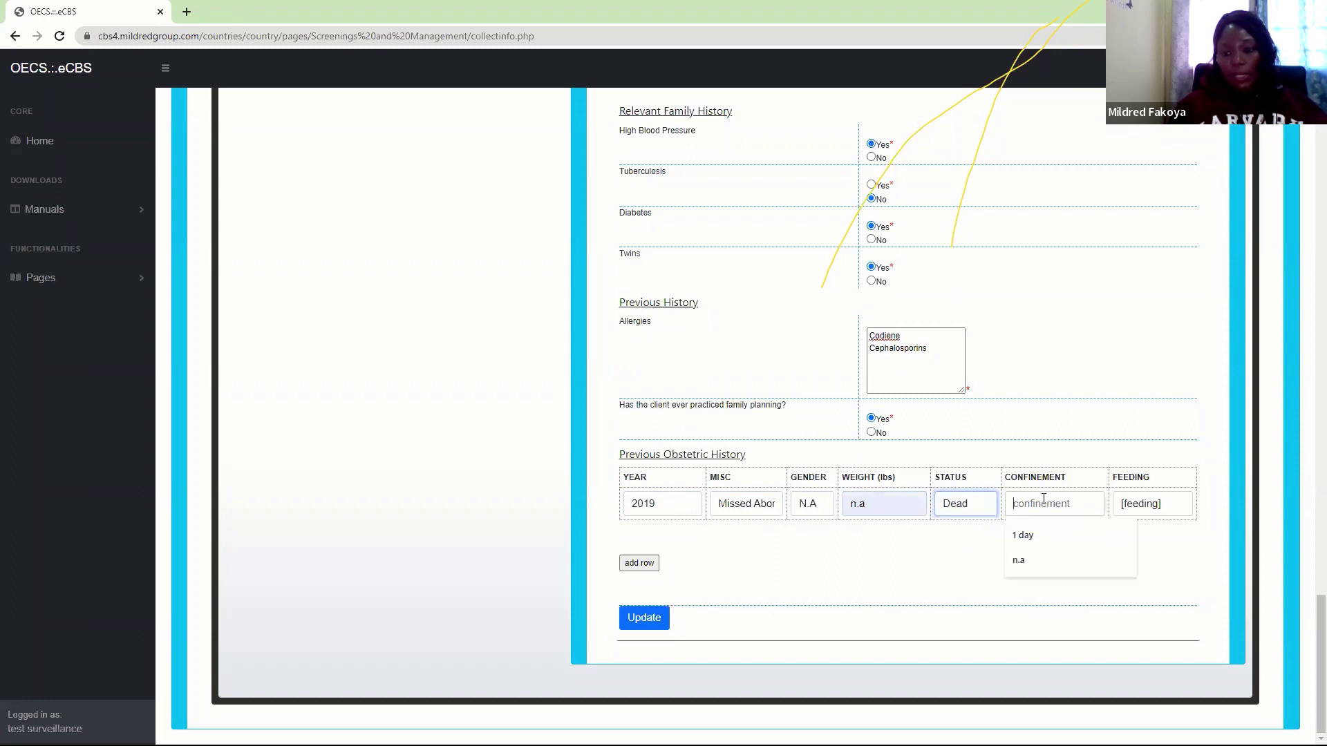
click(1020, 560)
click(1153, 508)
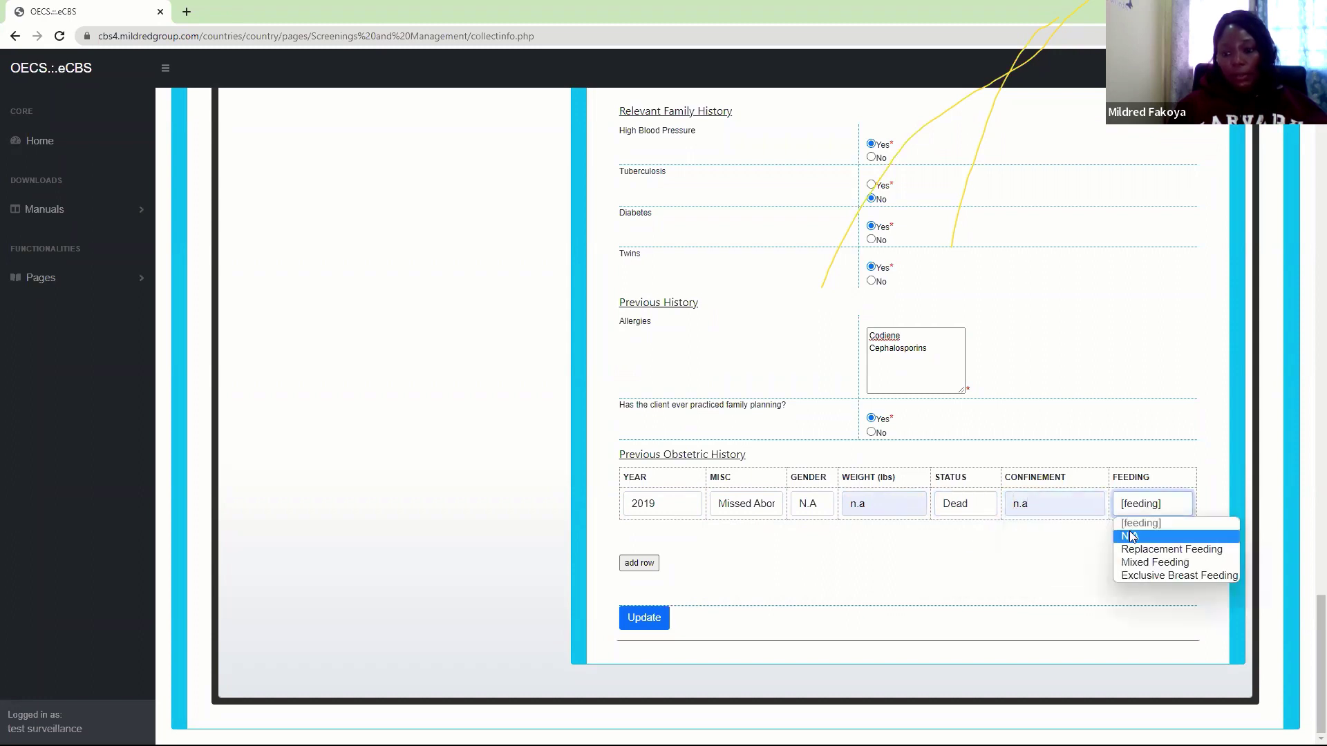
click(1131, 536)
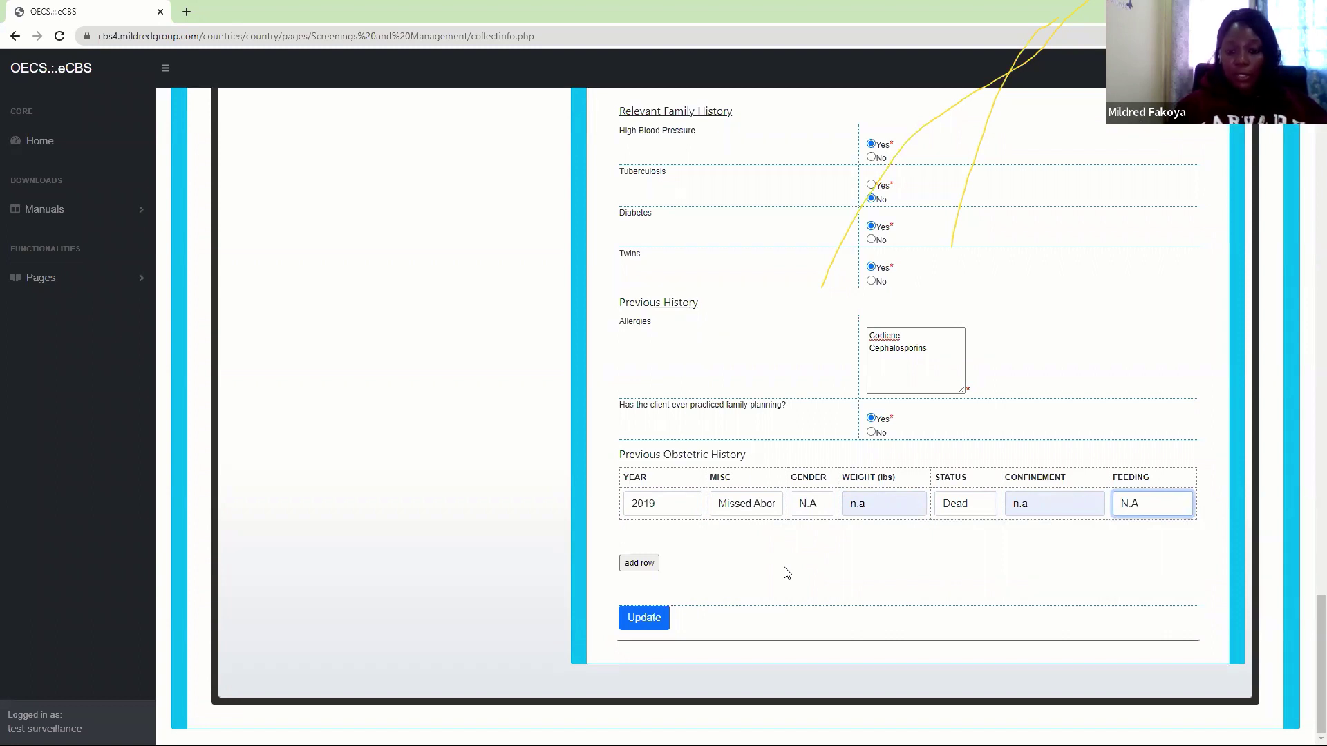
Add a second obstetric row: 2020, Missed Abortion, gender N.A, status Dead, confinement and feeding n.a
click(639, 563)
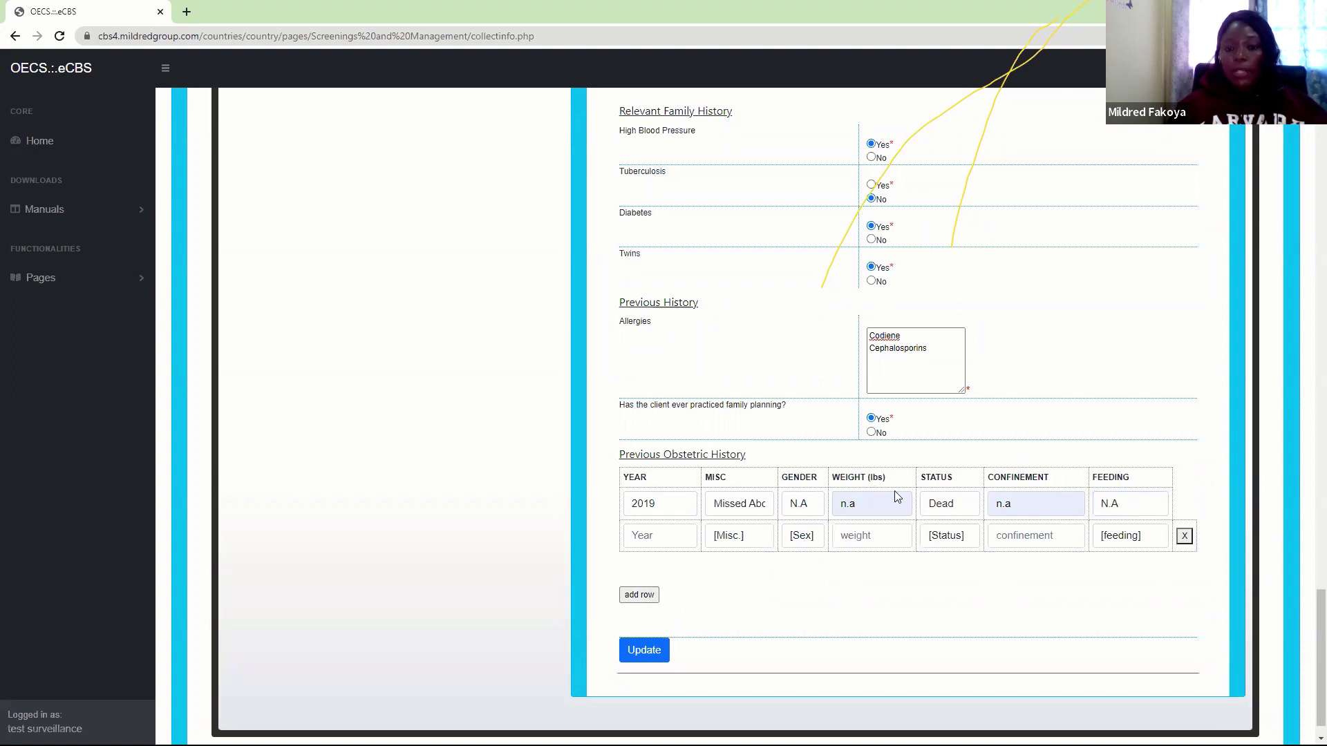
click(1184, 537)
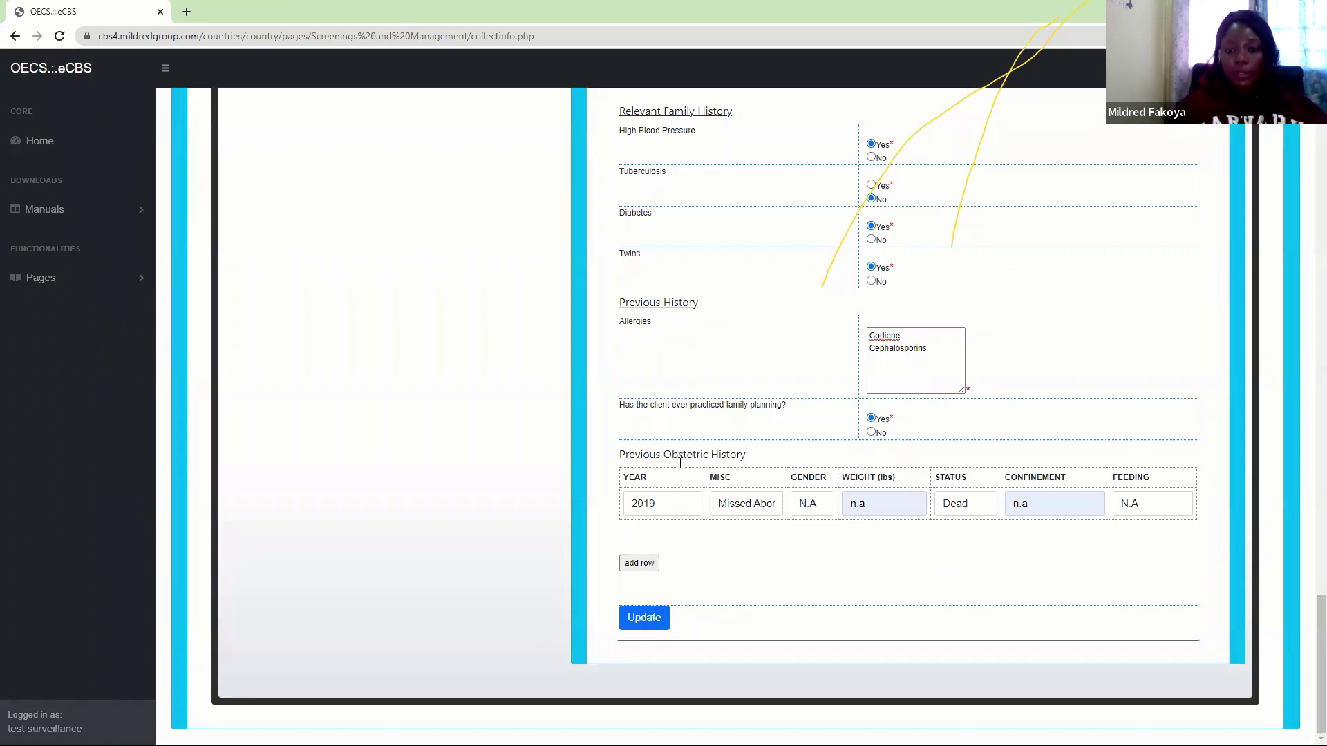
click(640, 565)
click(652, 547)
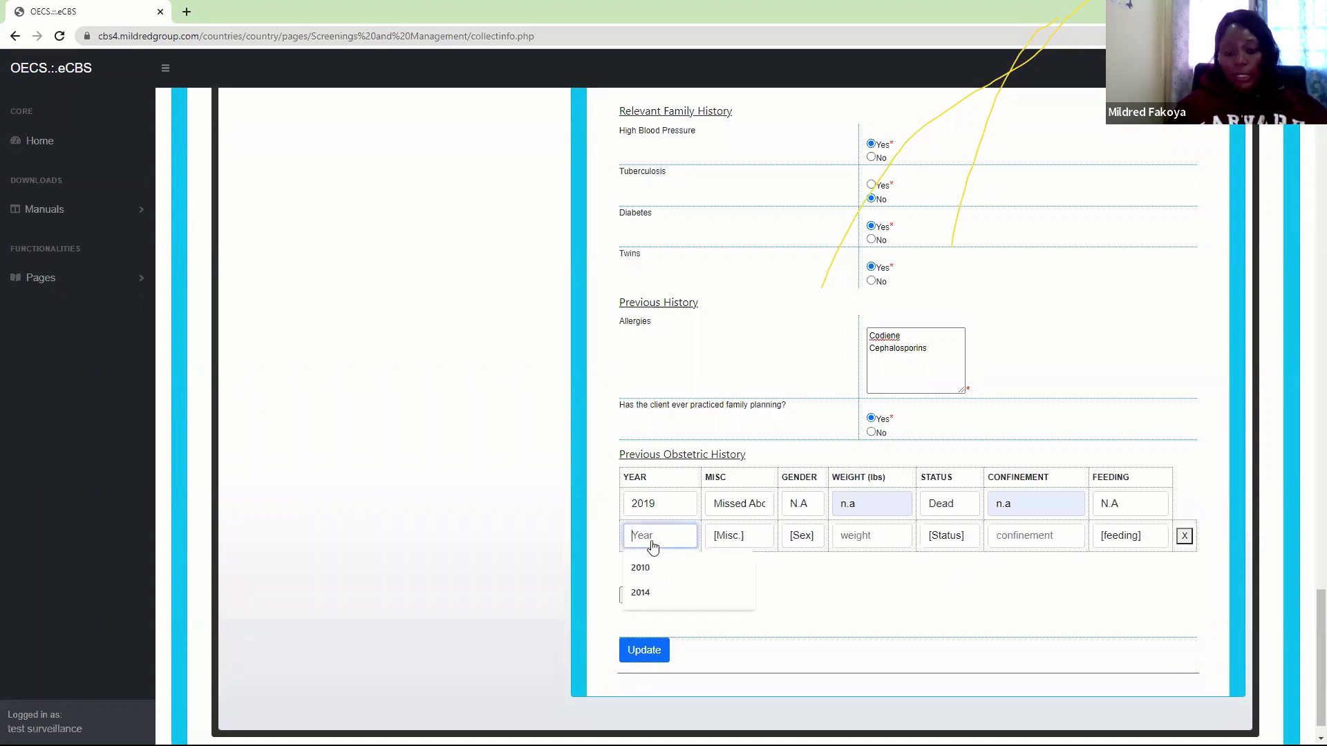
text(2)
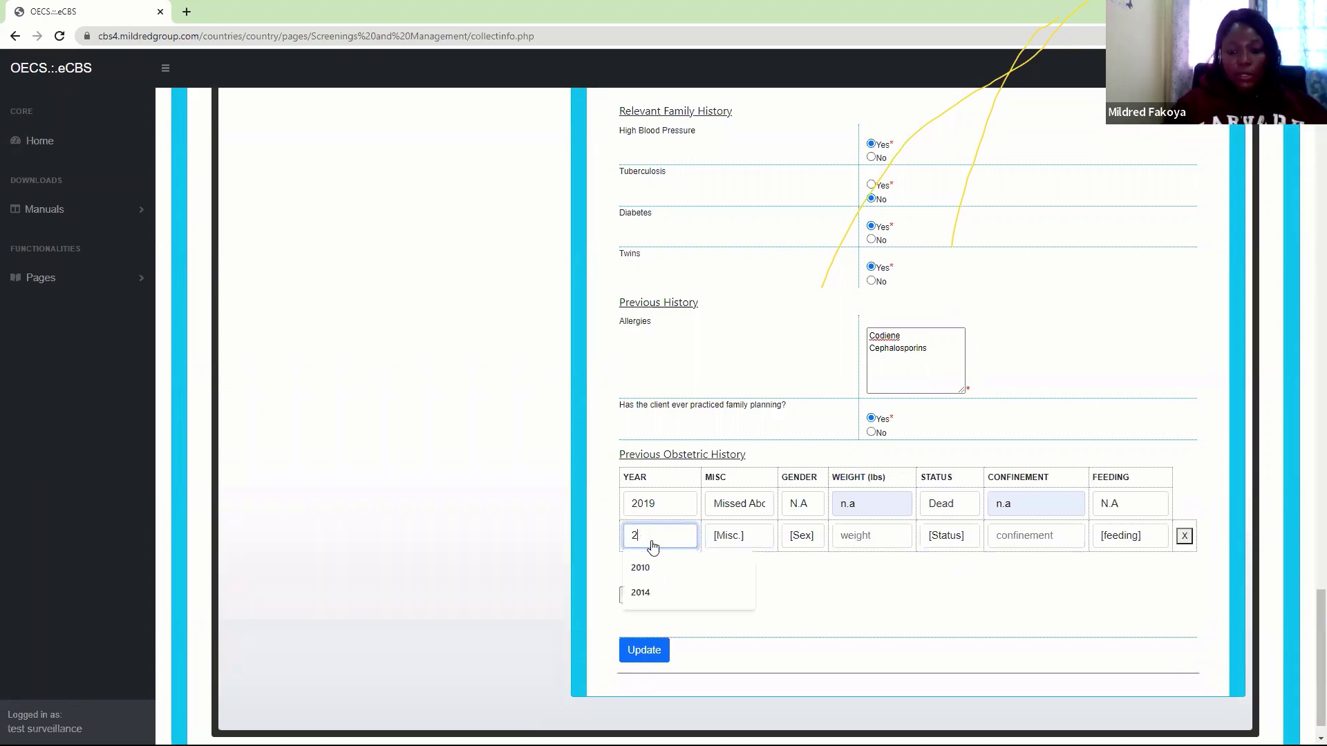
text(020)
click(729, 538)
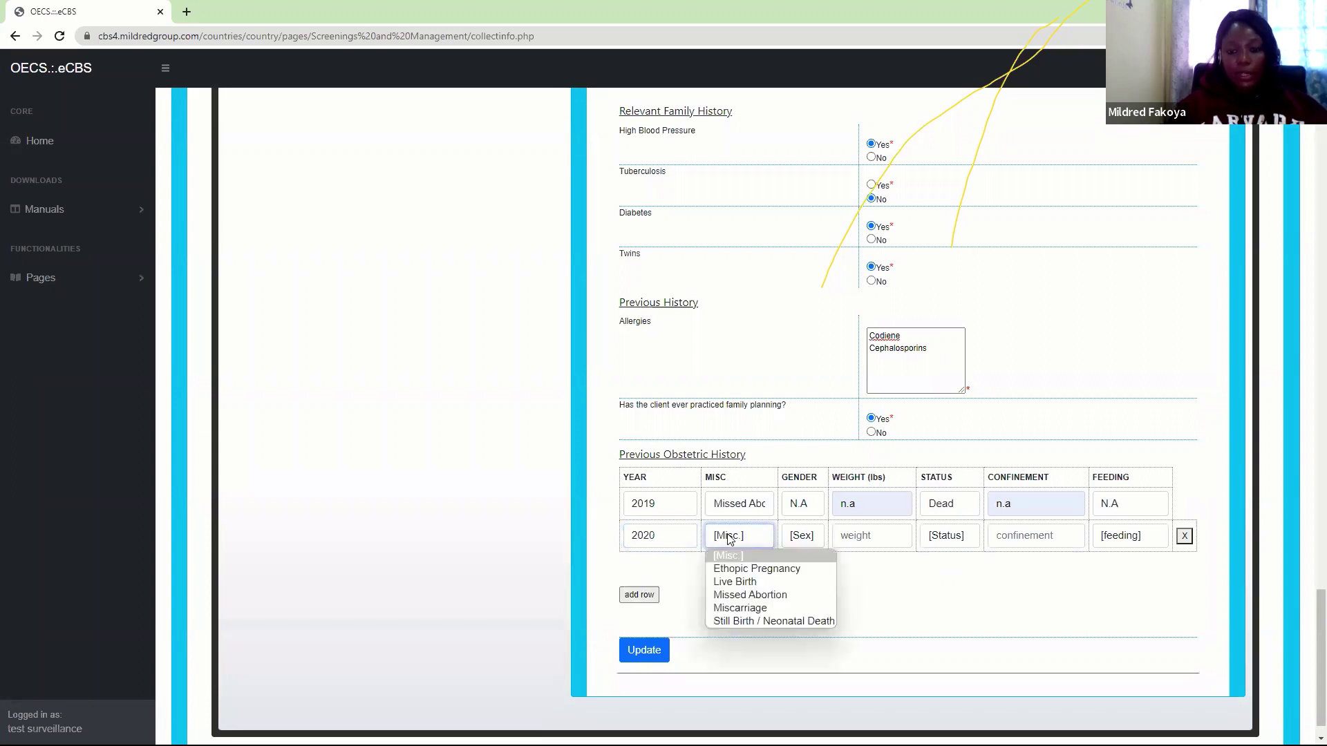
click(767, 595)
click(806, 543)
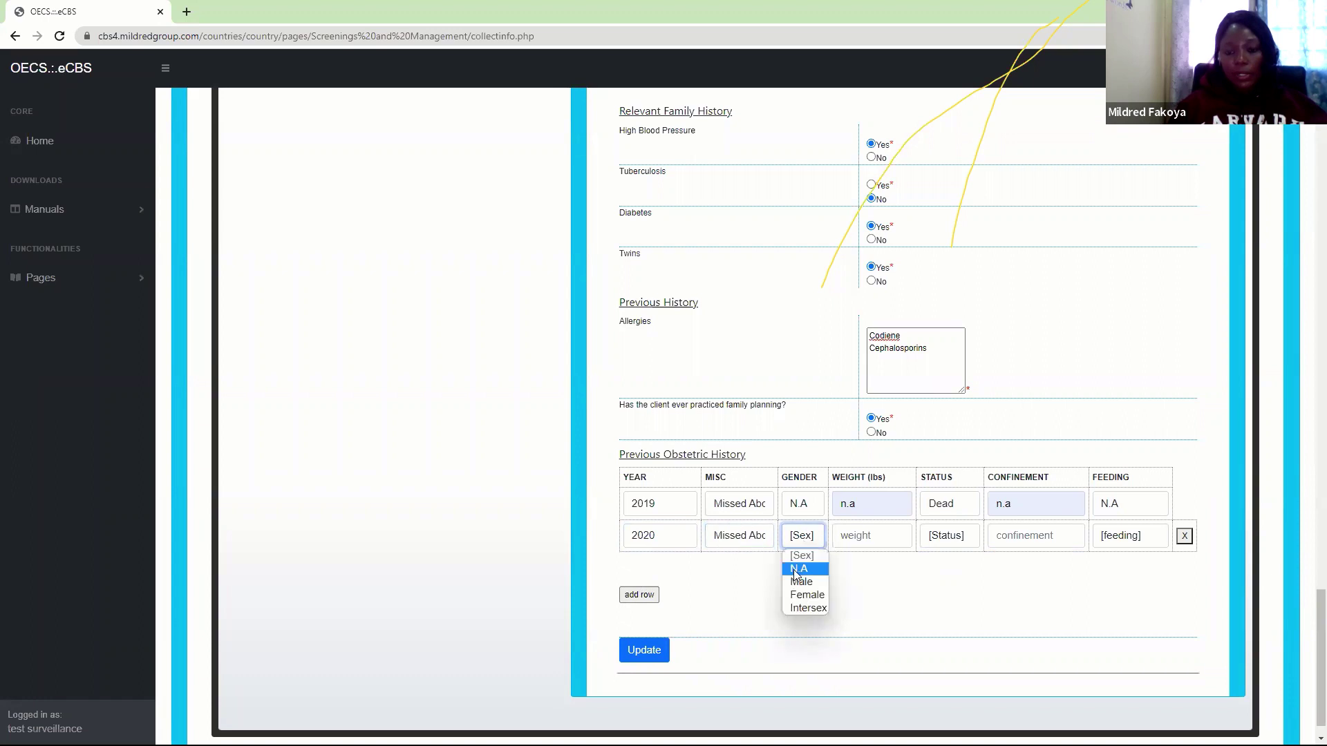
click(802, 565)
click(958, 543)
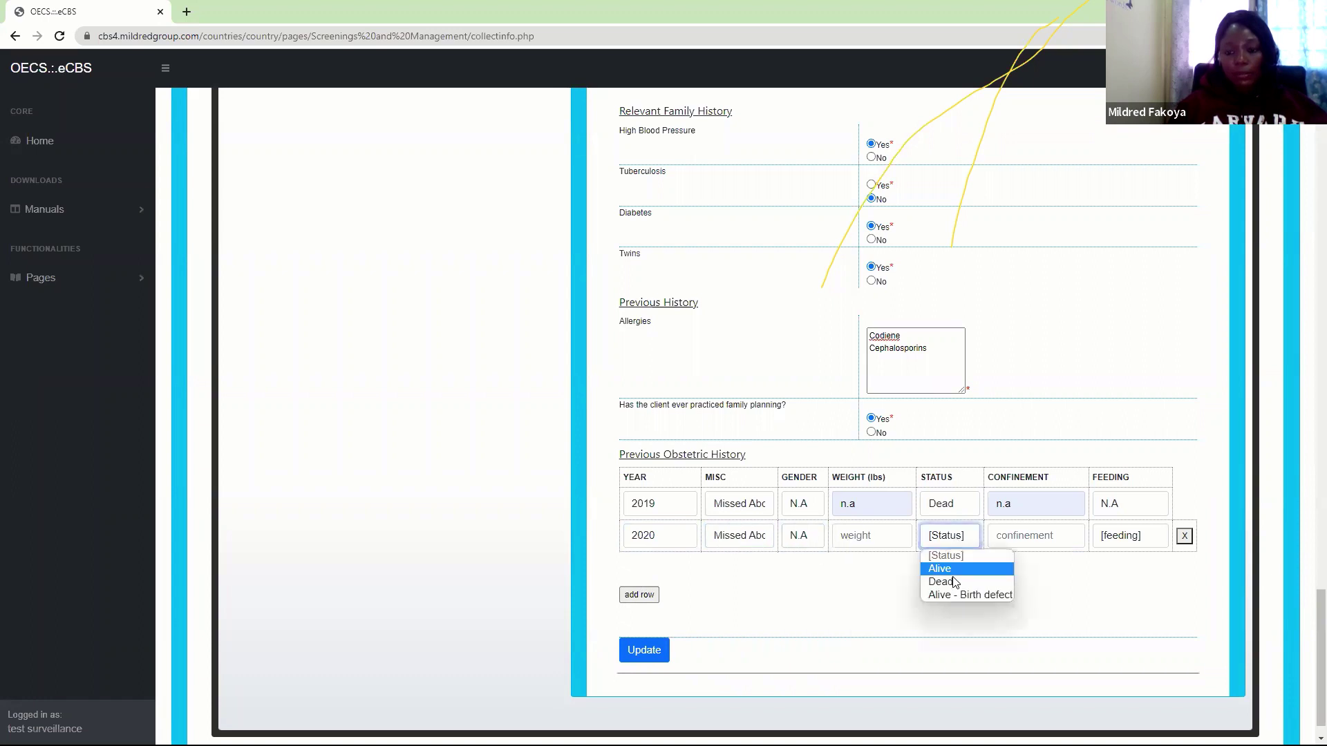
click(957, 579)
click(1012, 543)
click(1019, 584)
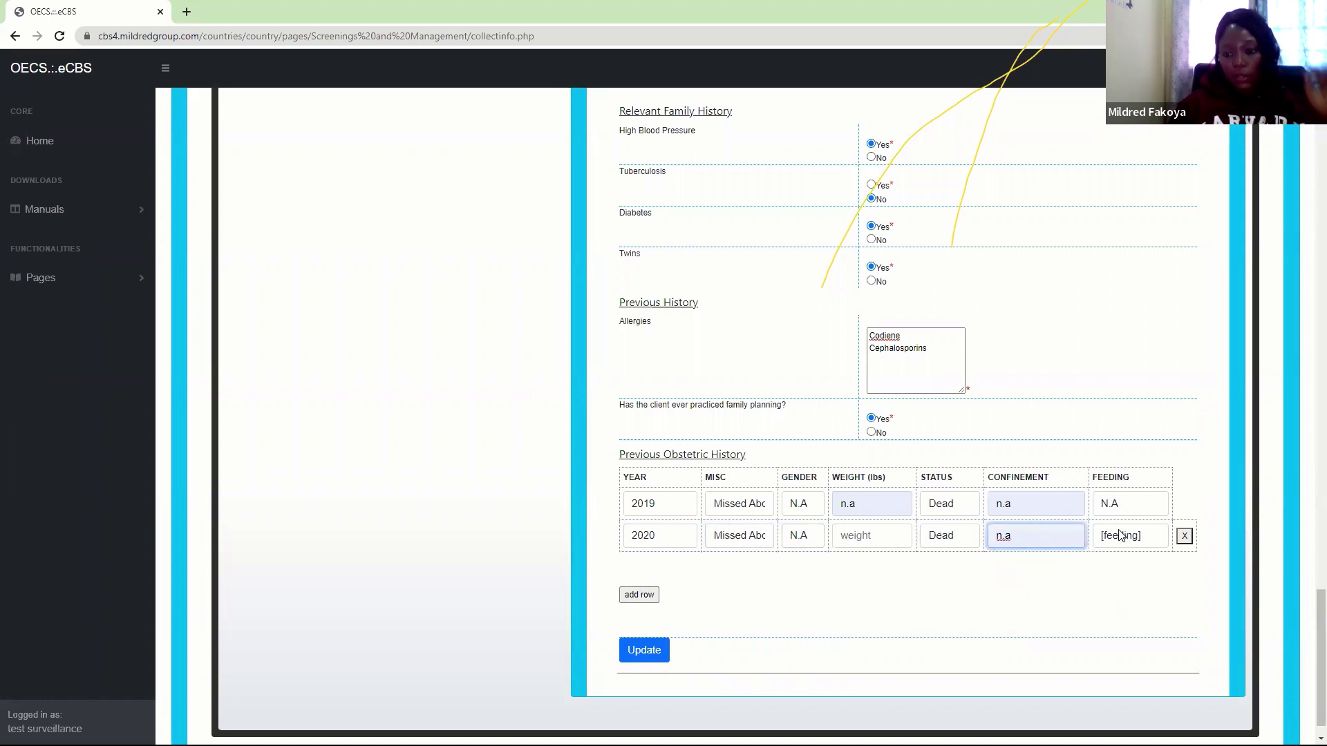
click(1120, 539)
click(1113, 569)
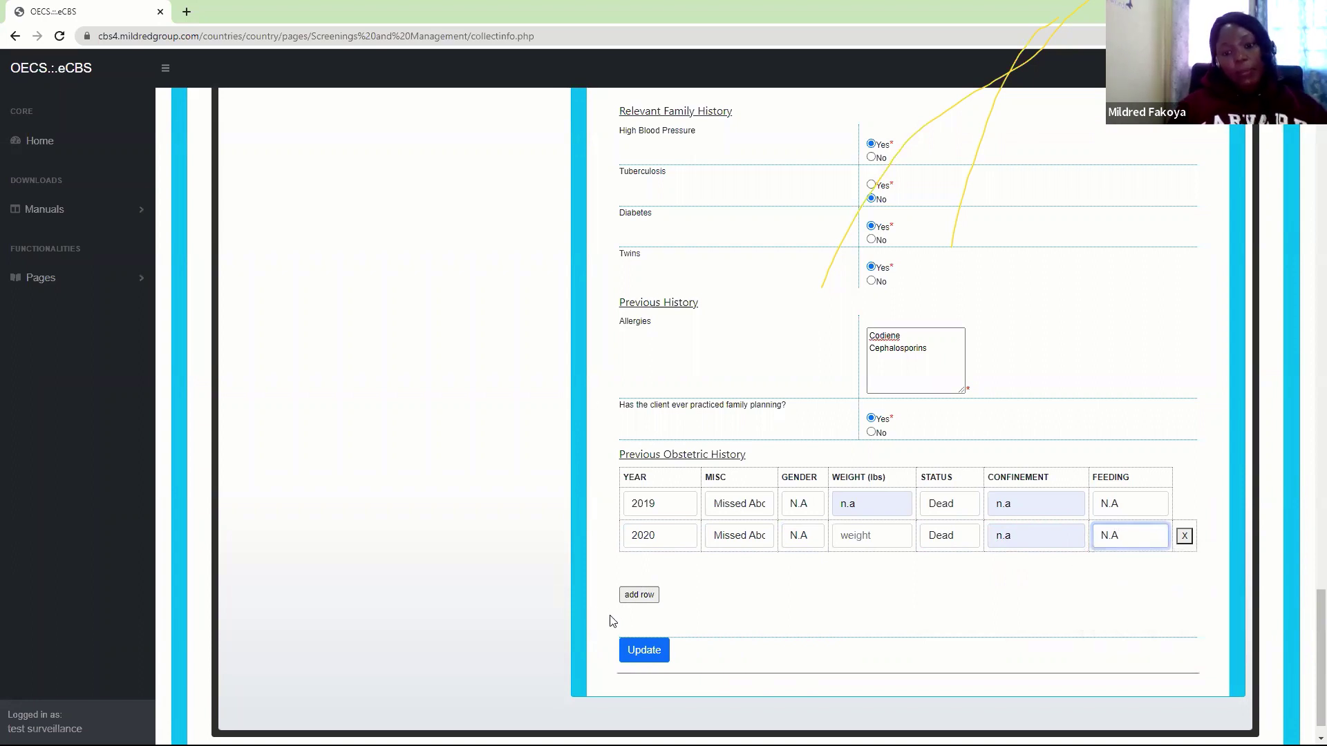
Update the pregnancy history, confirm the save, and dismiss the no-obstetric-history alert
click(642, 651)
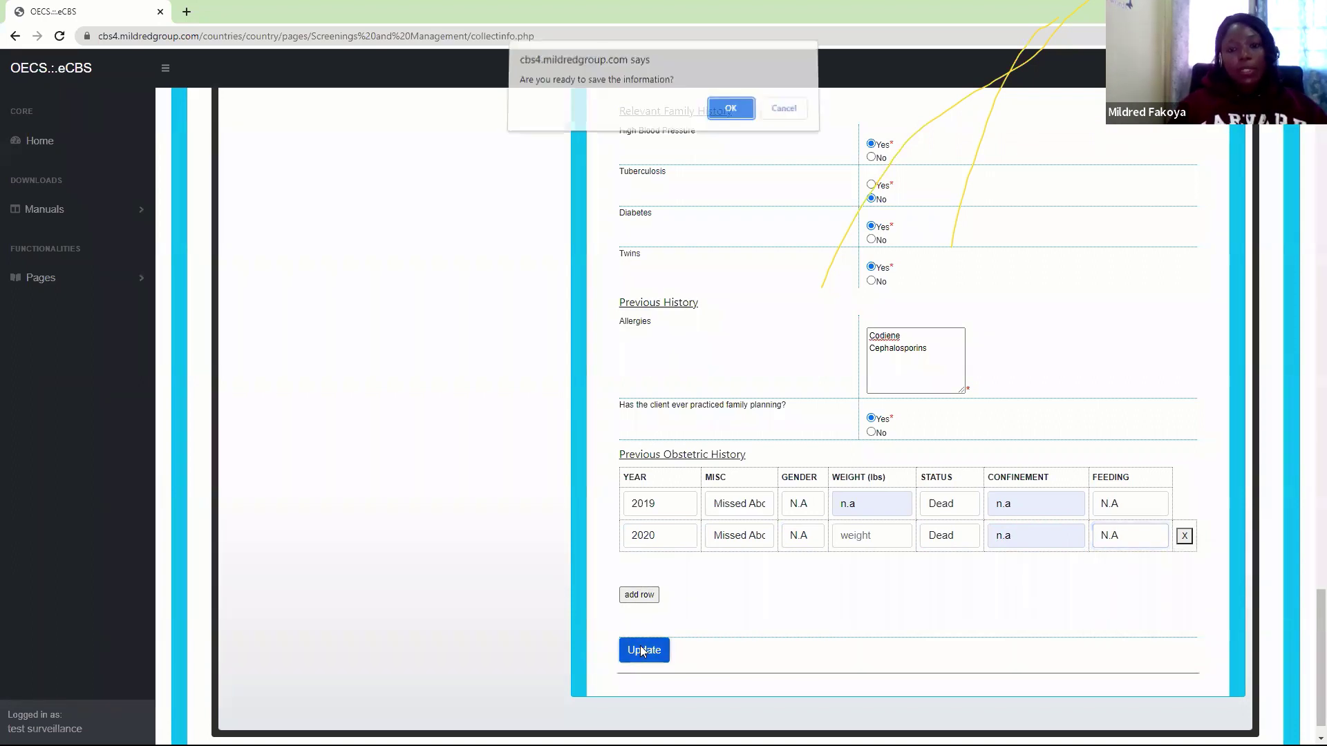
click(731, 115)
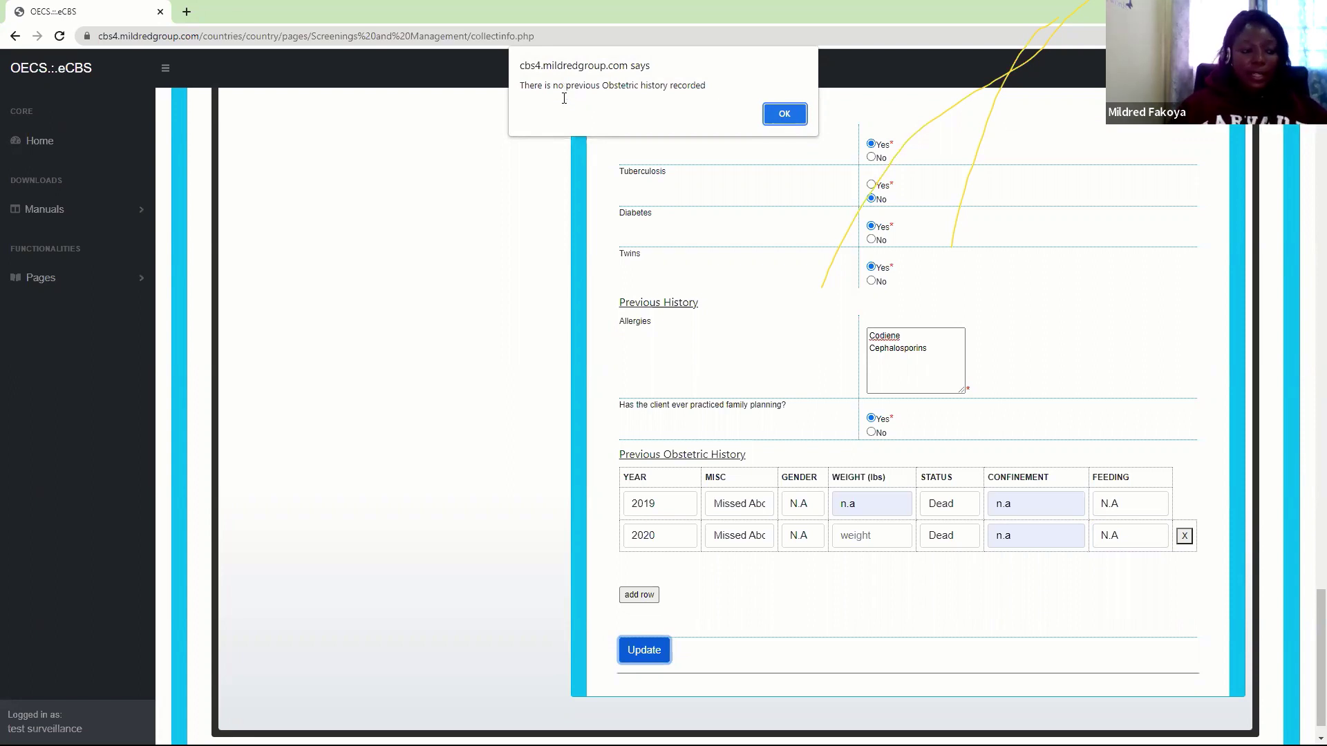
click(775, 107)
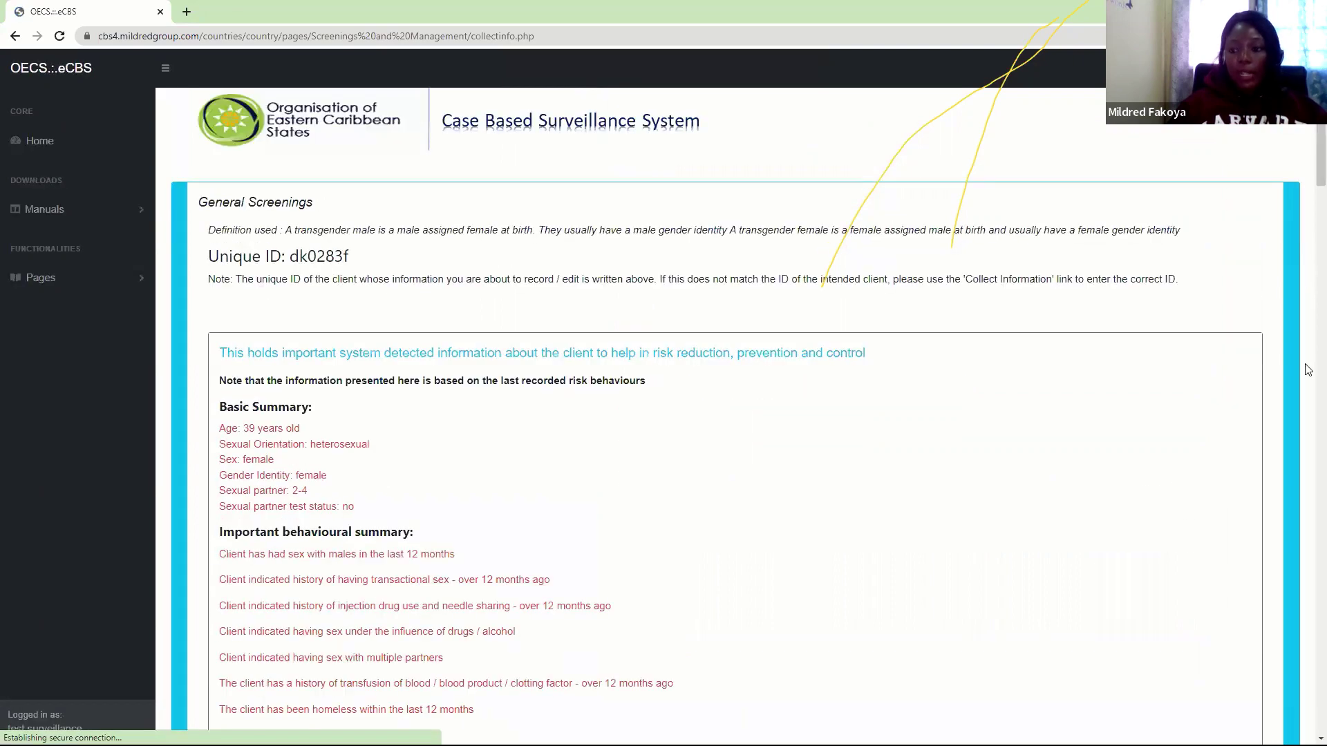
Scroll down the client page to the antenatal / maternity follow-up and enrollment information
scroll(1309, 282, down, 9)
scroll(1308, 282, down, 2)
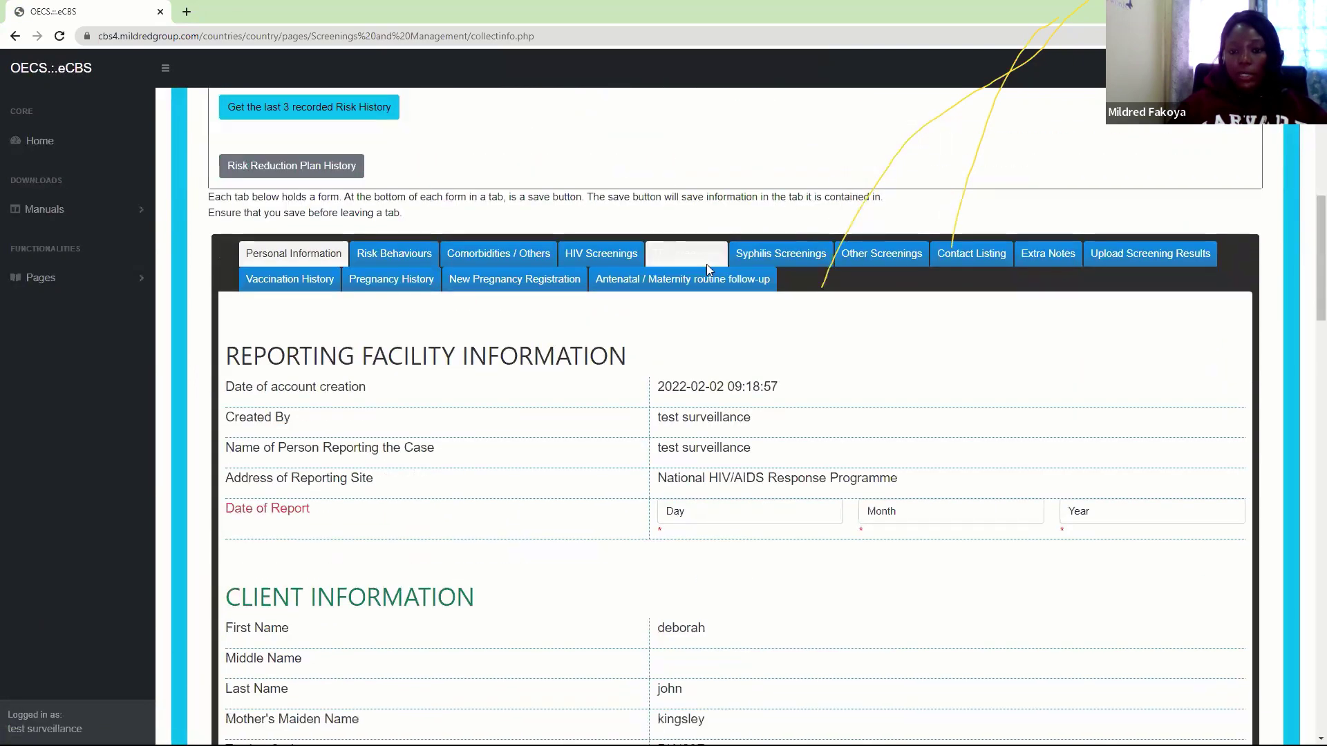
scroll(1309, 421, down, 6)
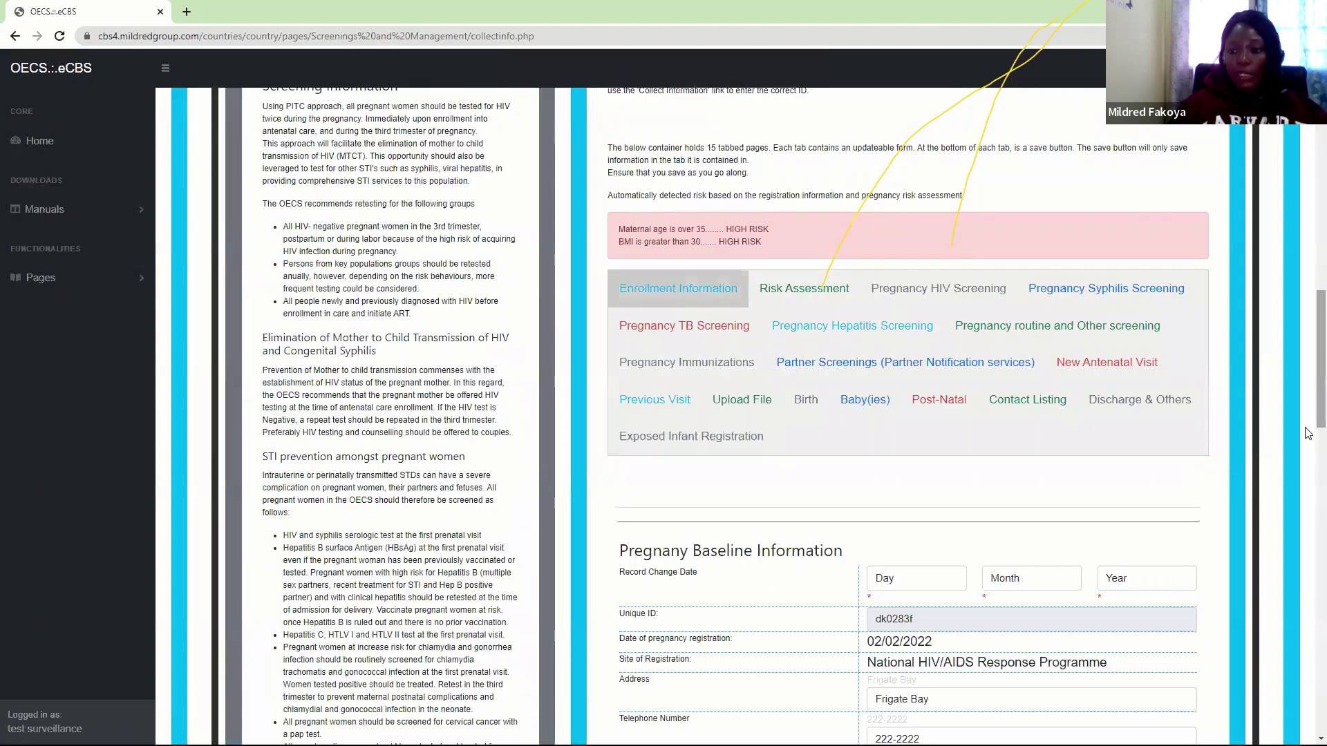
scroll(1309, 514, down, 7)
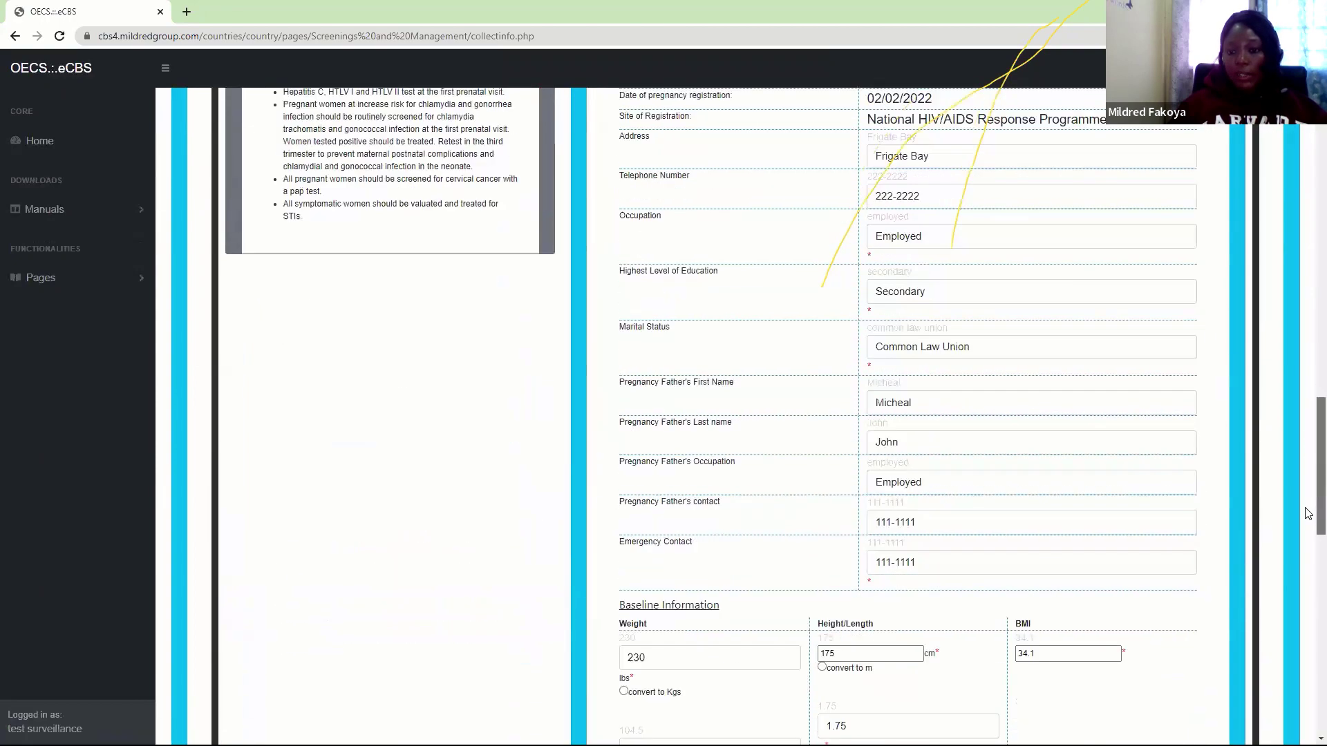
scroll(1311, 542, down, 6)
drag(1305, 601, 1305, 396)
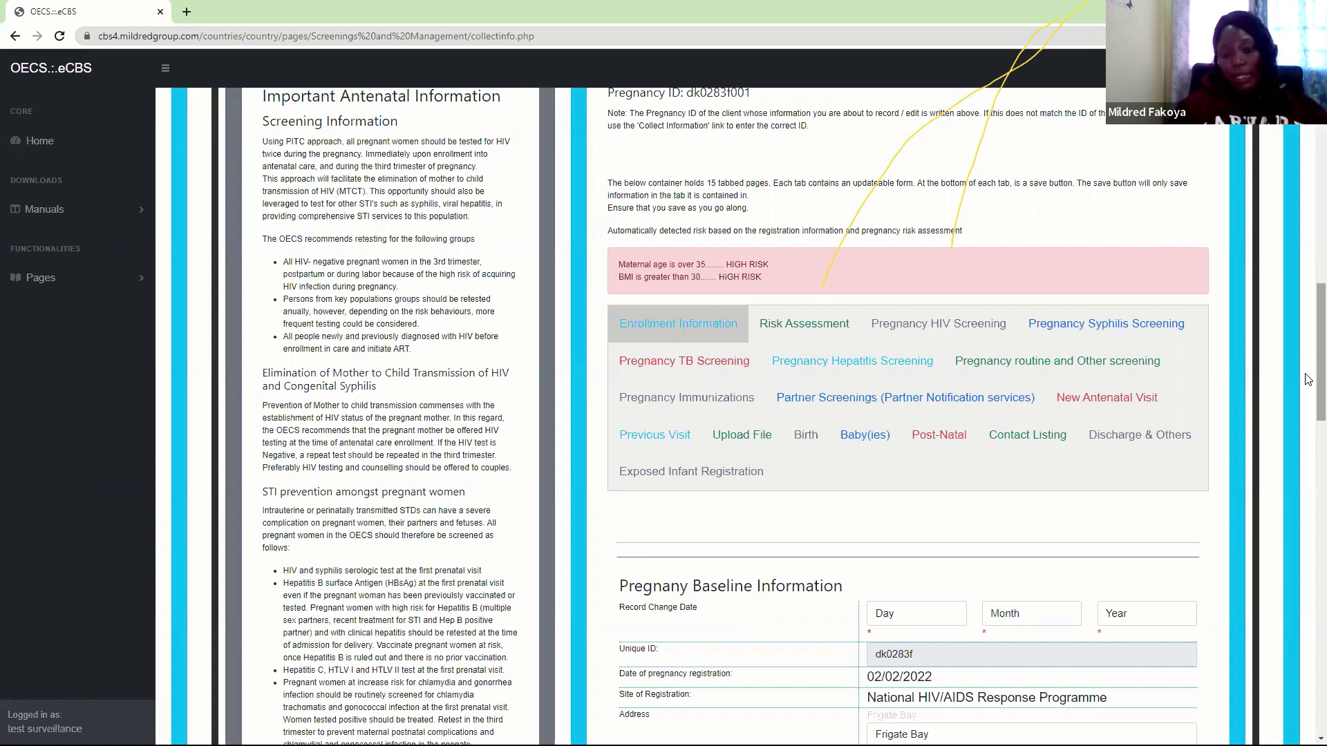
Open the pregnancy risk assessment and set its record change date to 2 February 2022
click(796, 331)
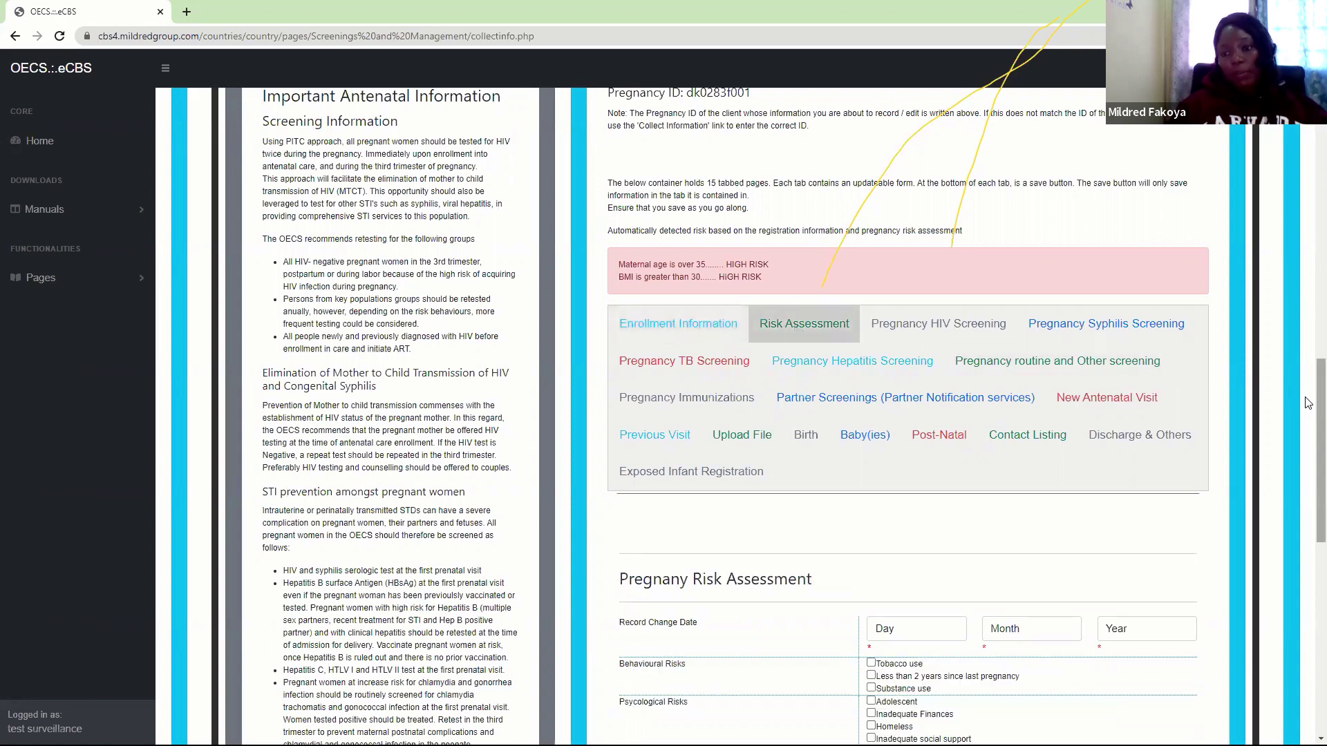
drag(1308, 403, 1308, 498)
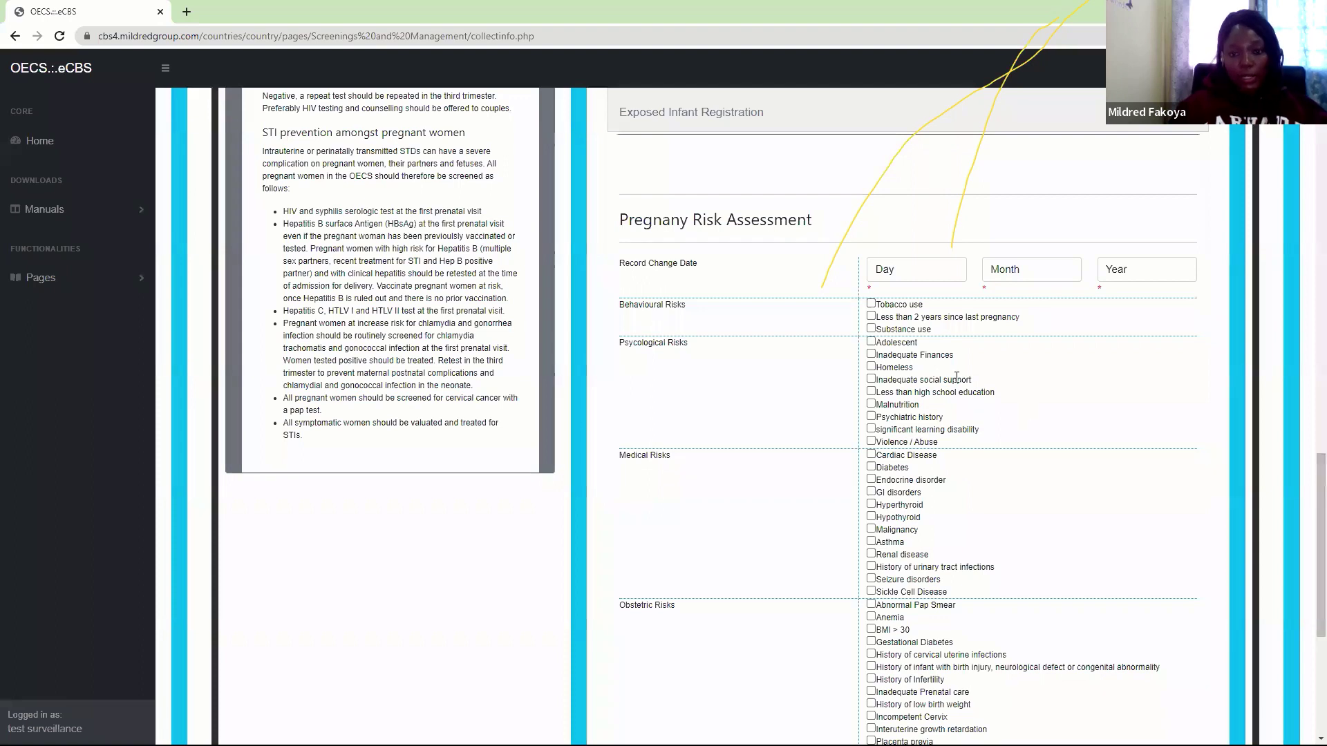
click(903, 269)
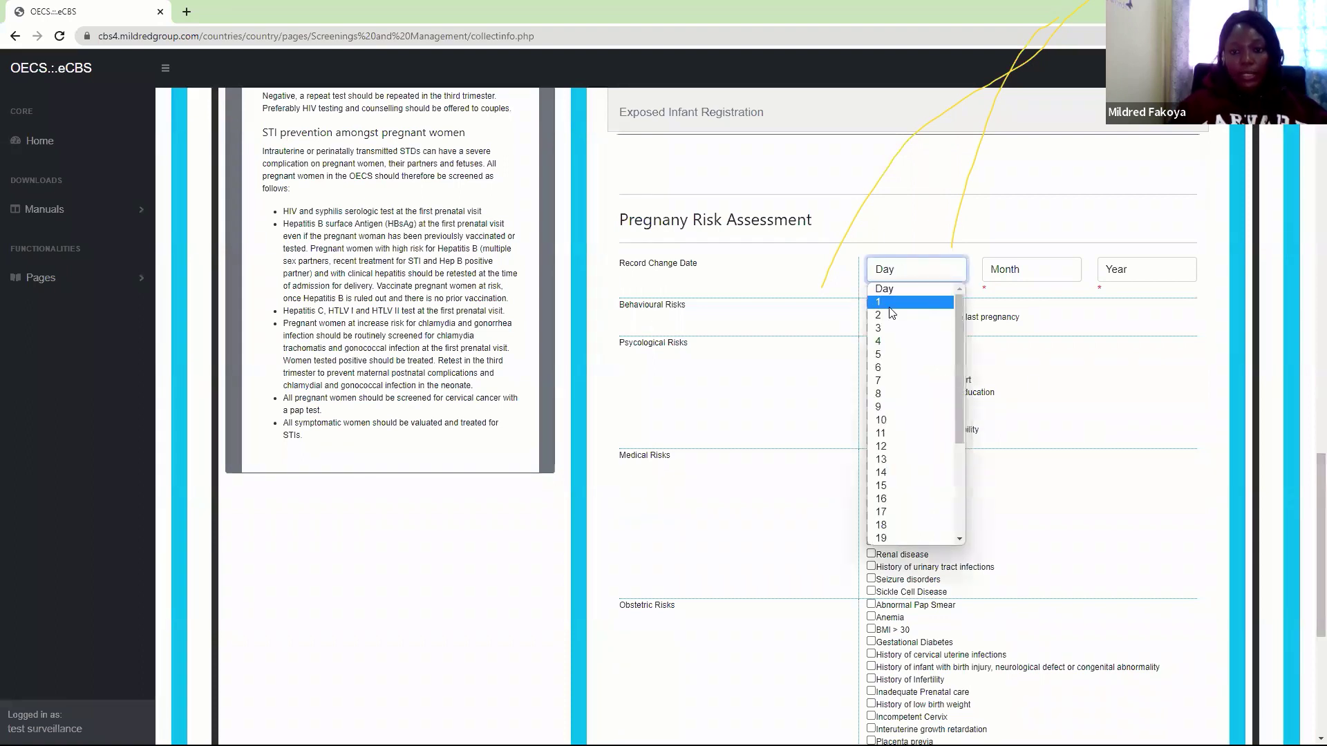
click(891, 315)
click(1014, 273)
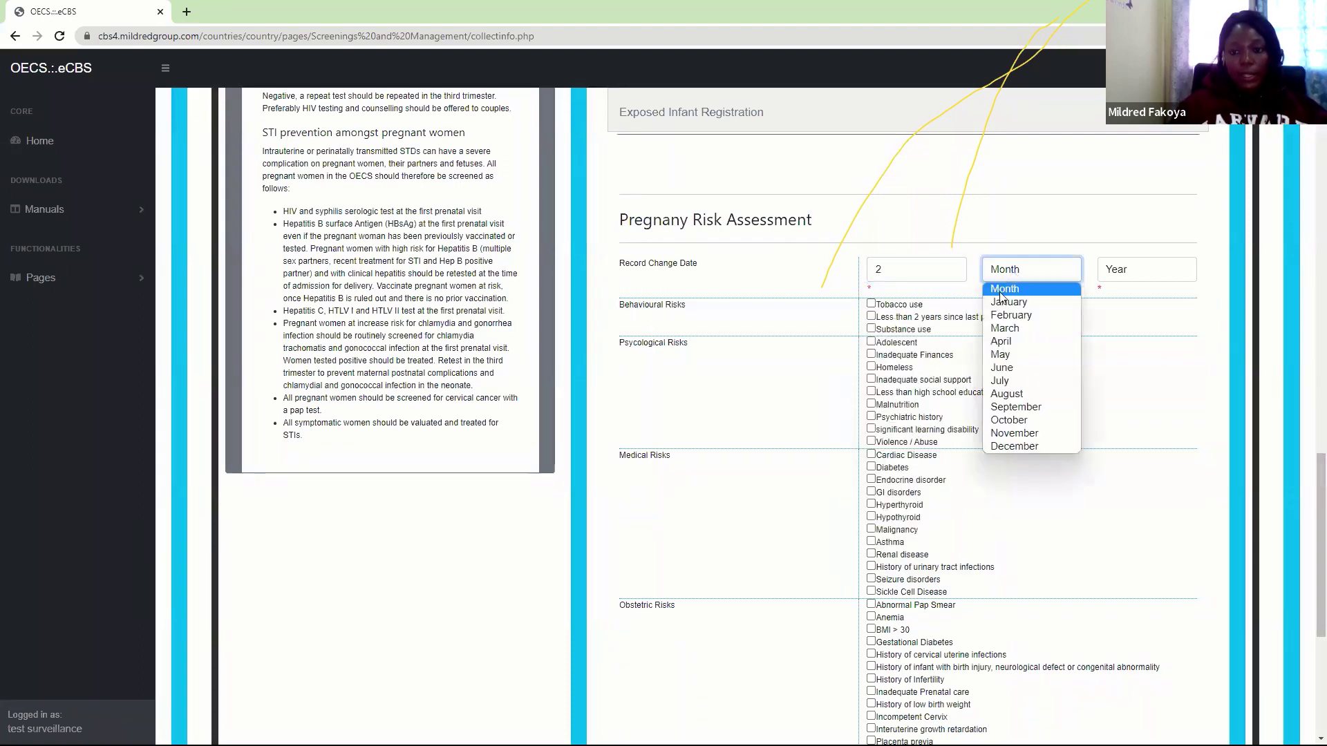
click(1003, 317)
click(1115, 276)
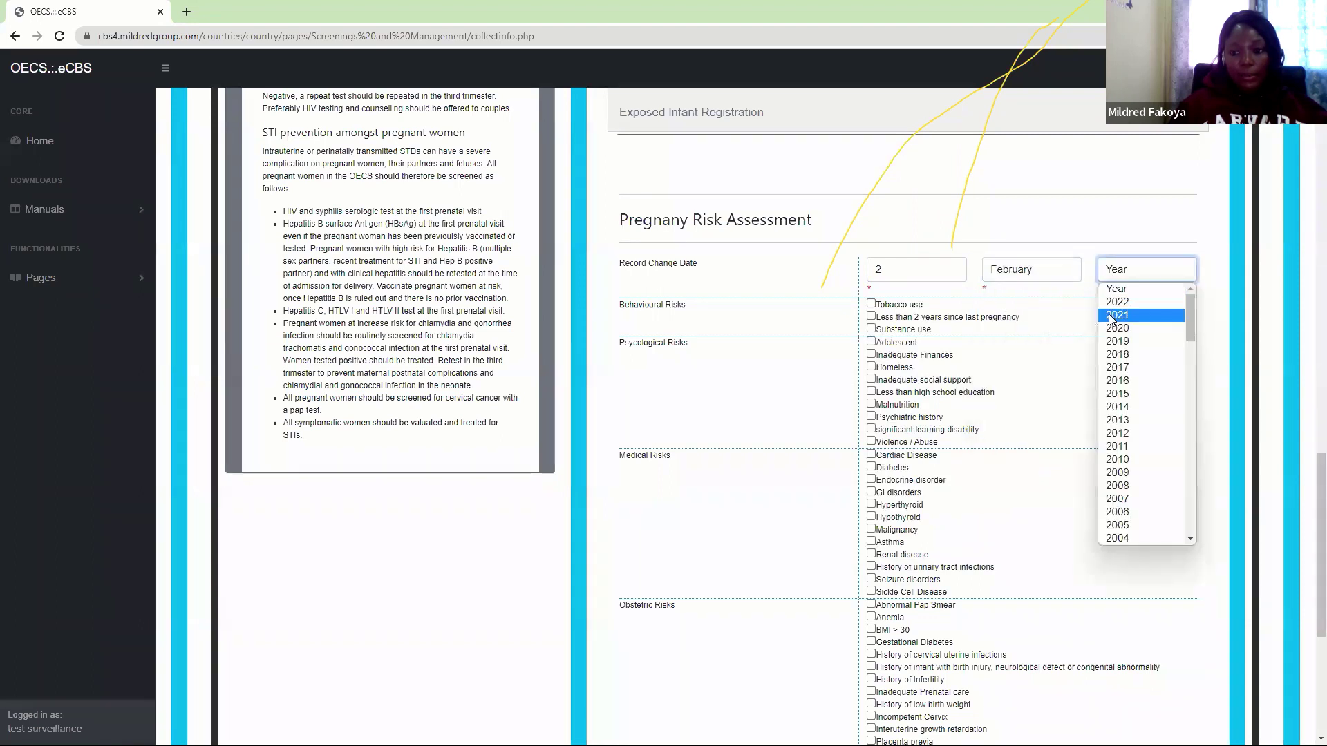
click(1114, 304)
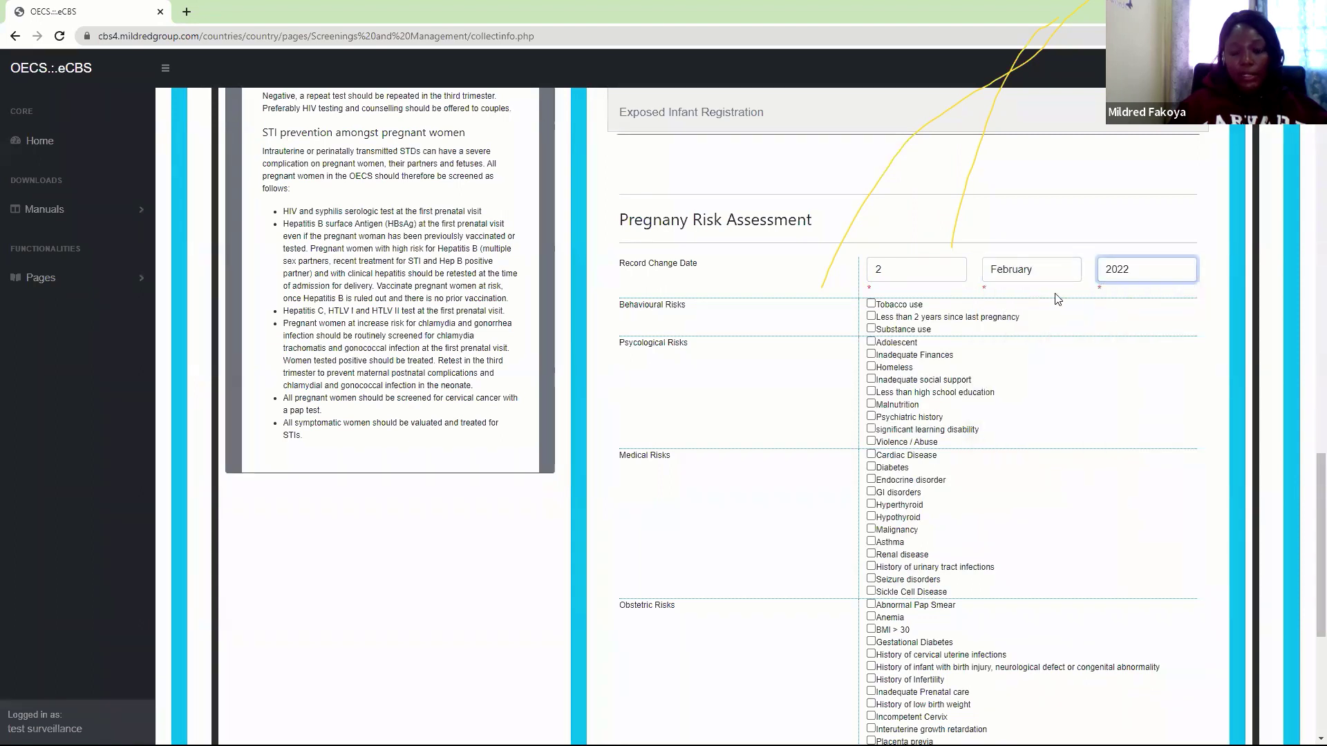
Tick substance use, violence/abuse, diabetes, asthma, urinary tract infections and BMI > 30, then save
click(870, 327)
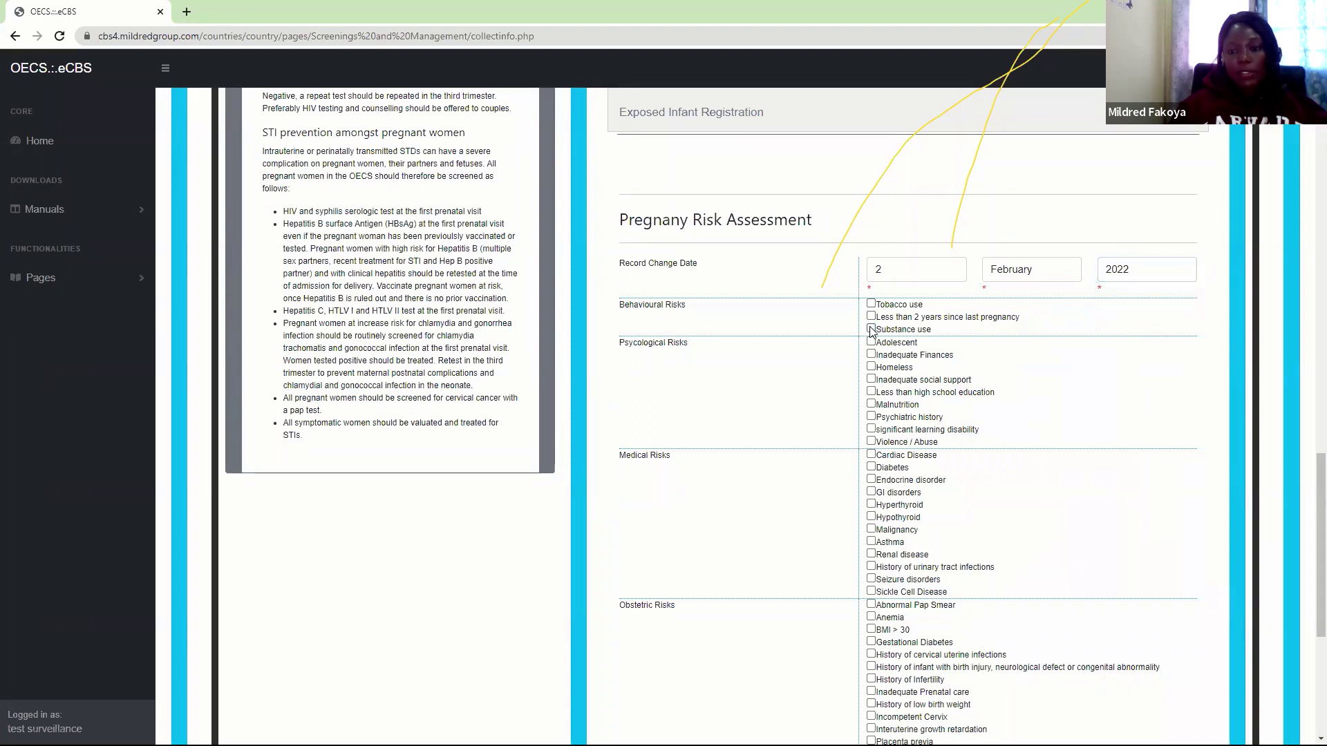
click(871, 329)
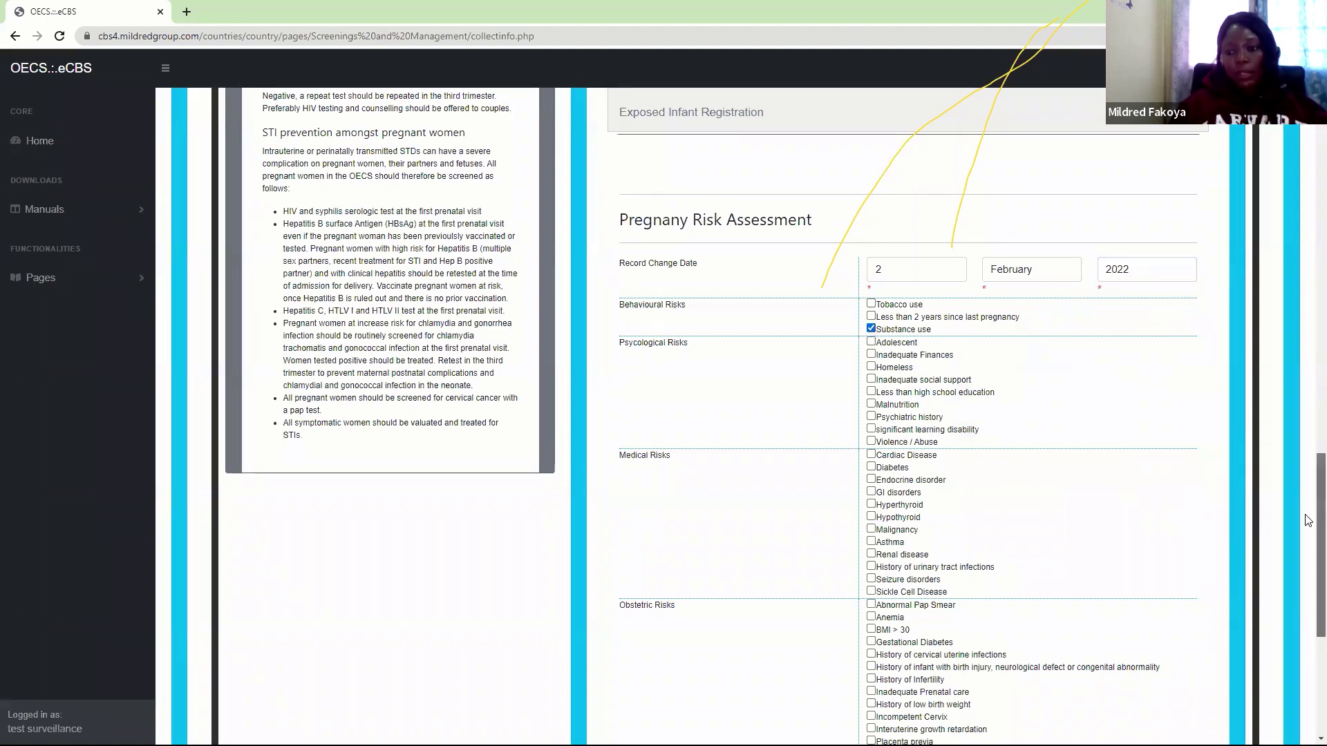
drag(1309, 517, 1308, 555)
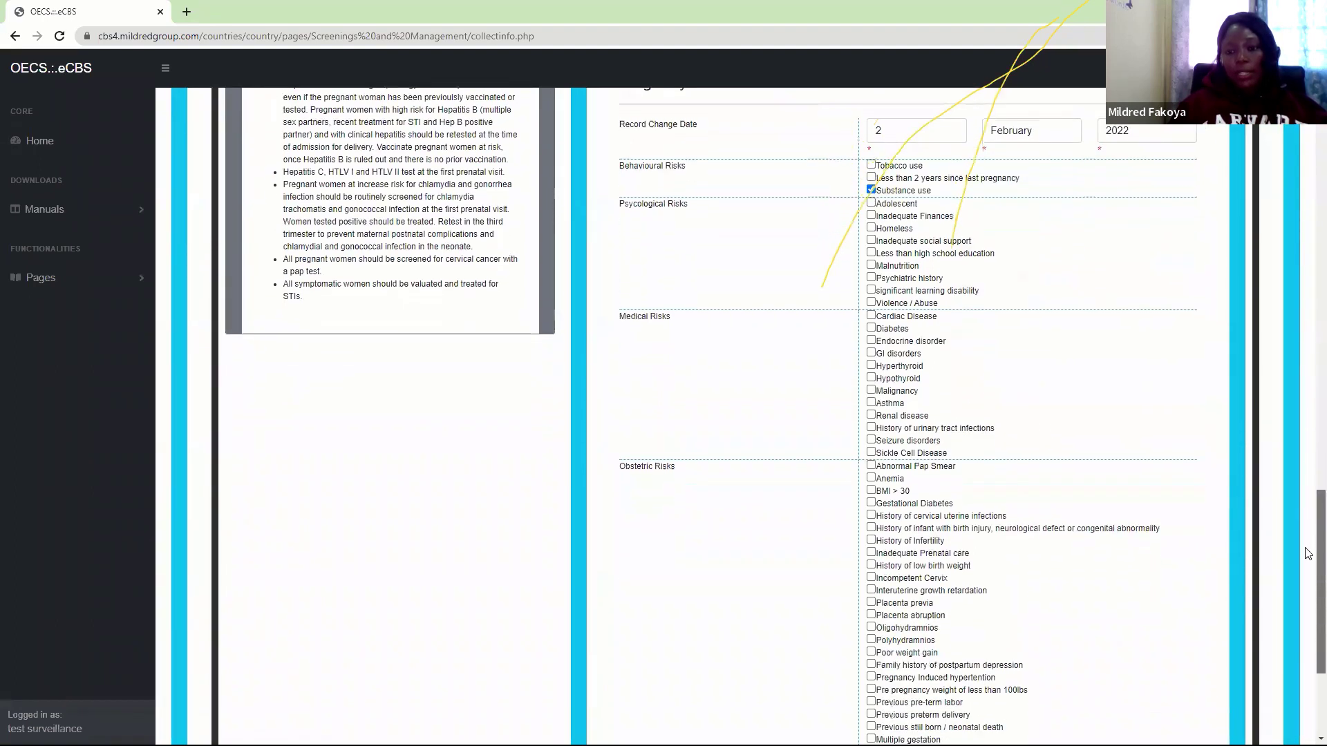
click(872, 304)
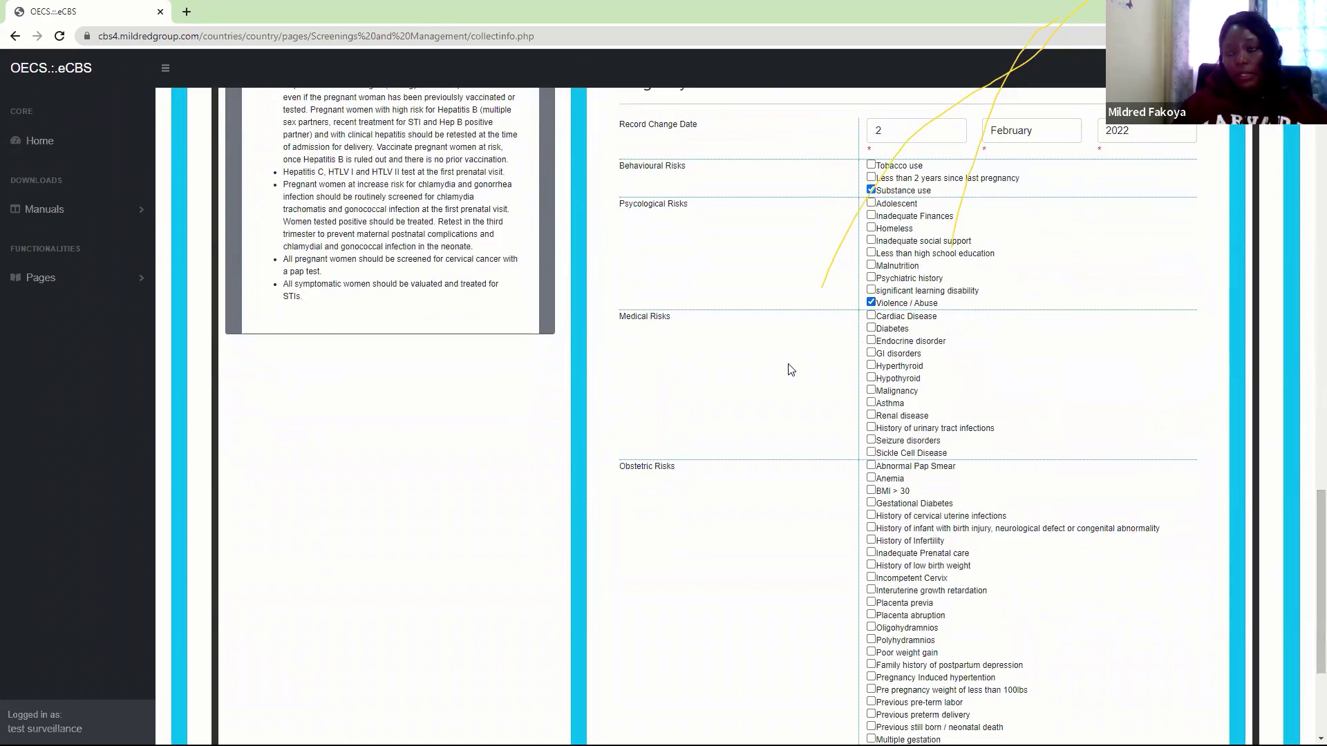
click(871, 329)
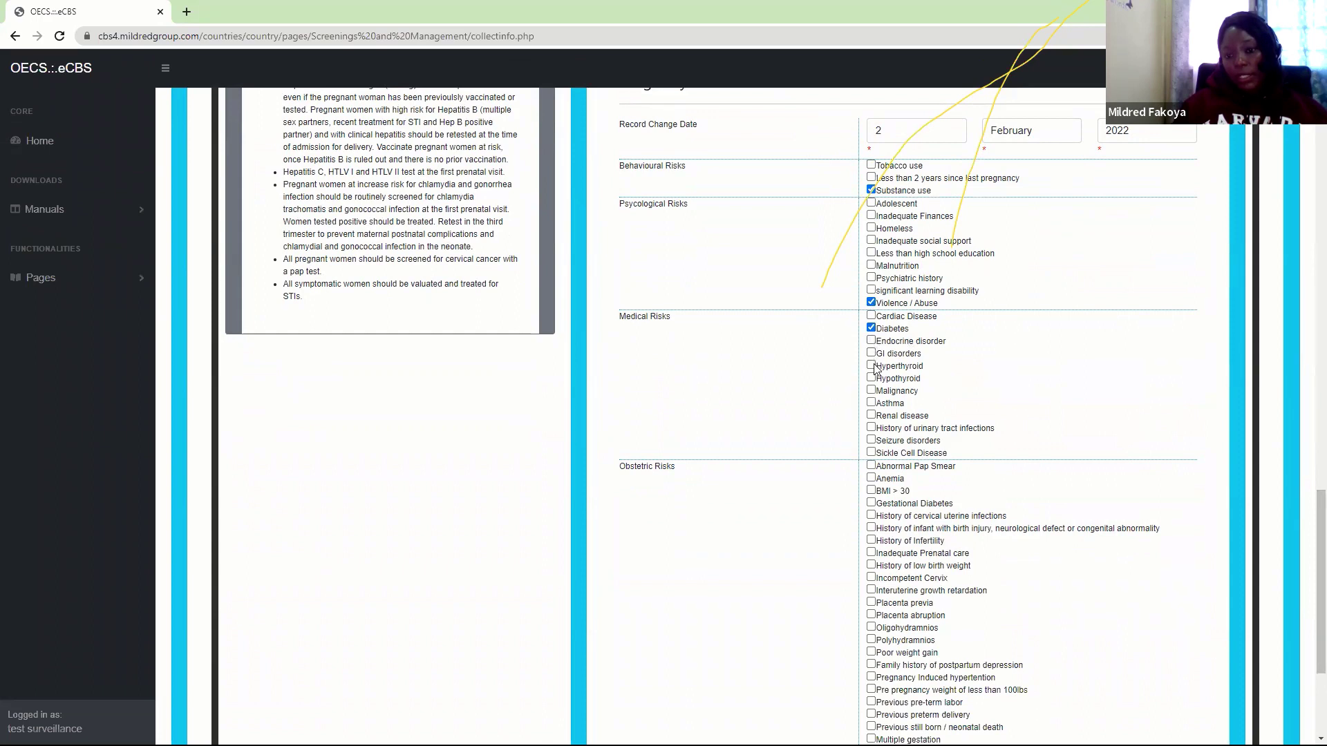
click(871, 403)
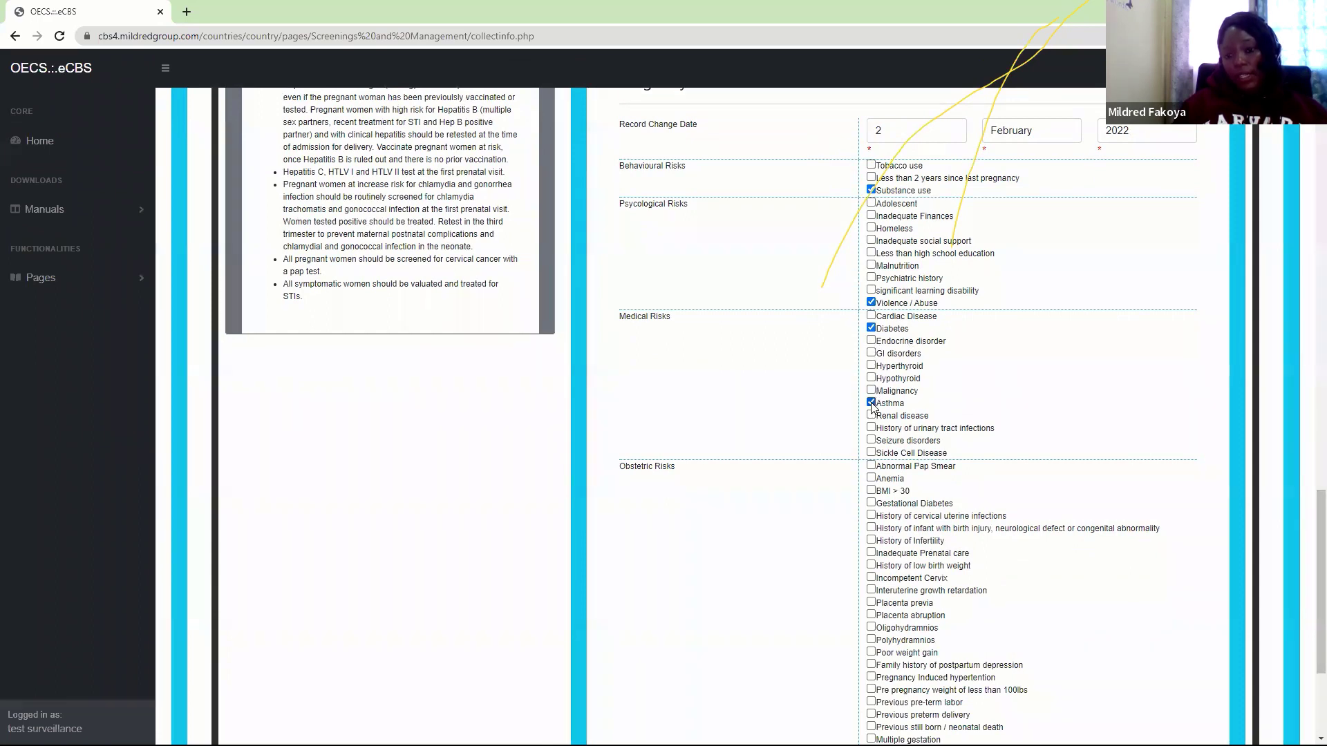
click(872, 429)
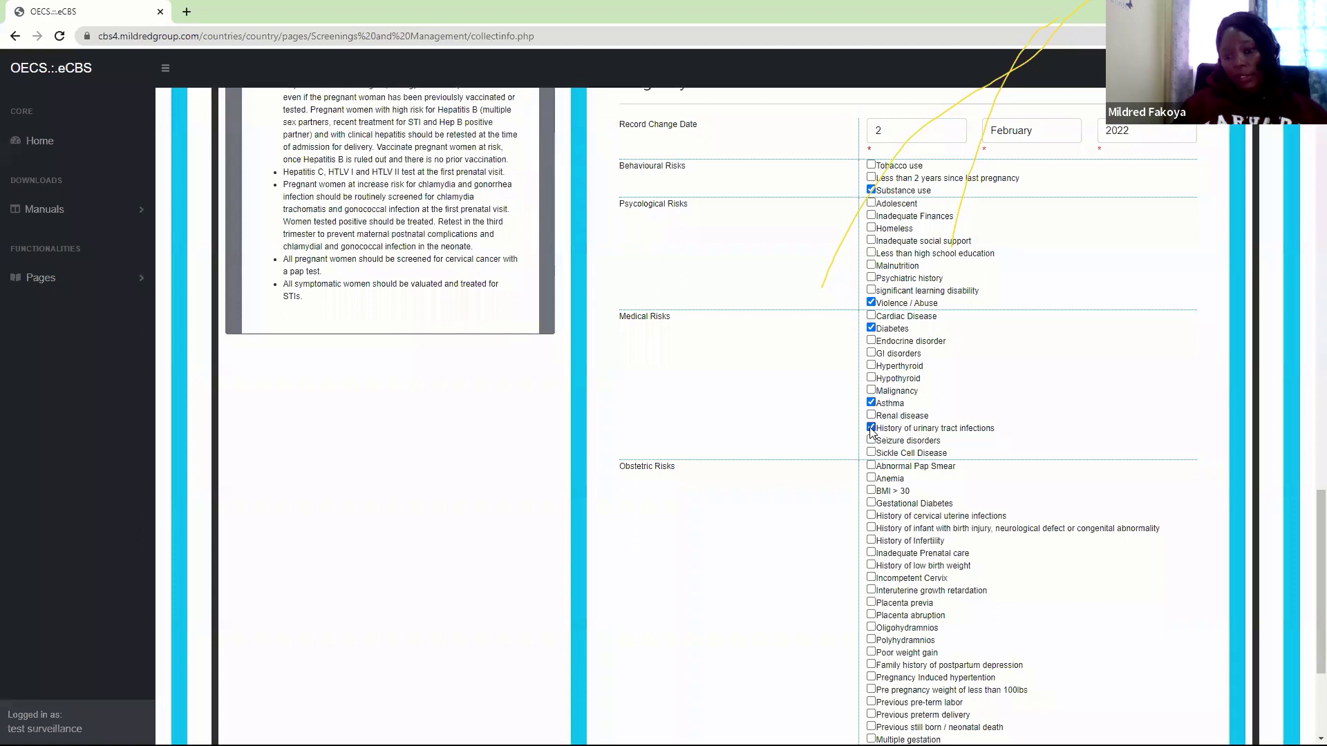
scroll(871, 429, down, 3)
click(872, 266)
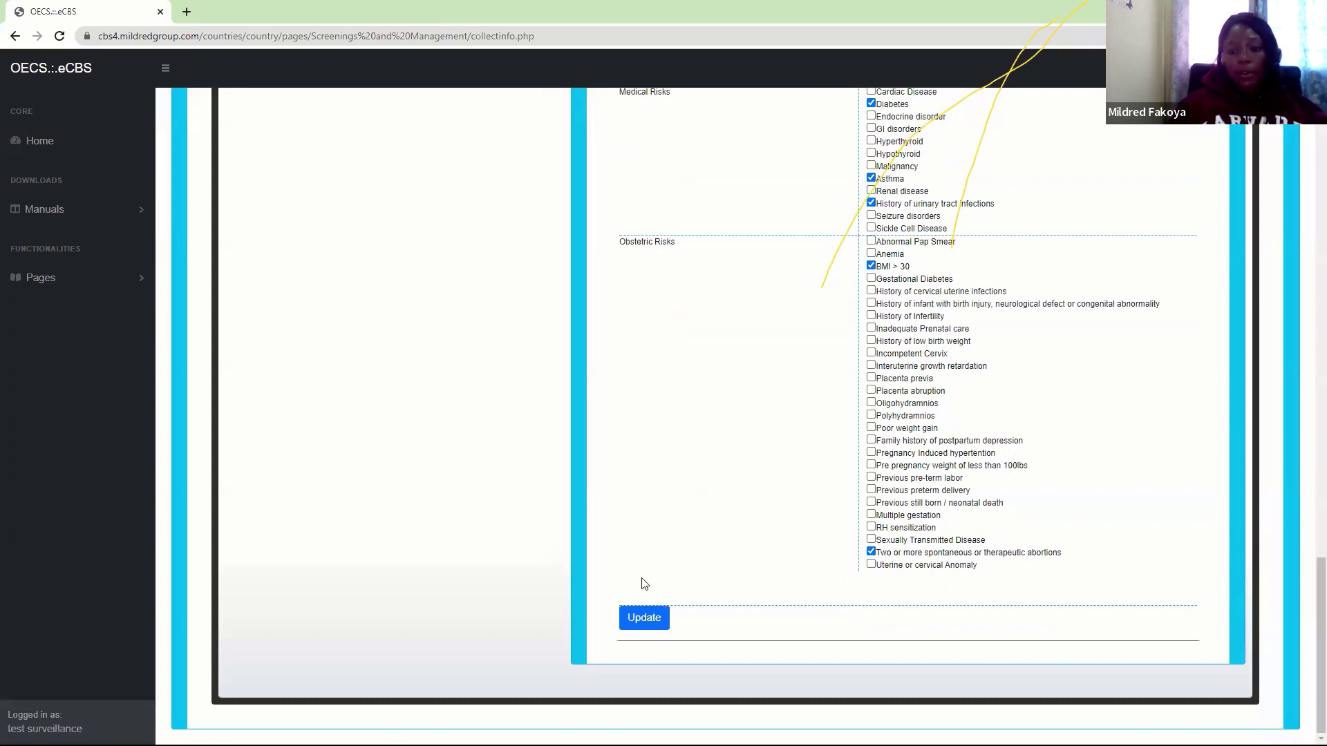
click(642, 616)
click(729, 114)
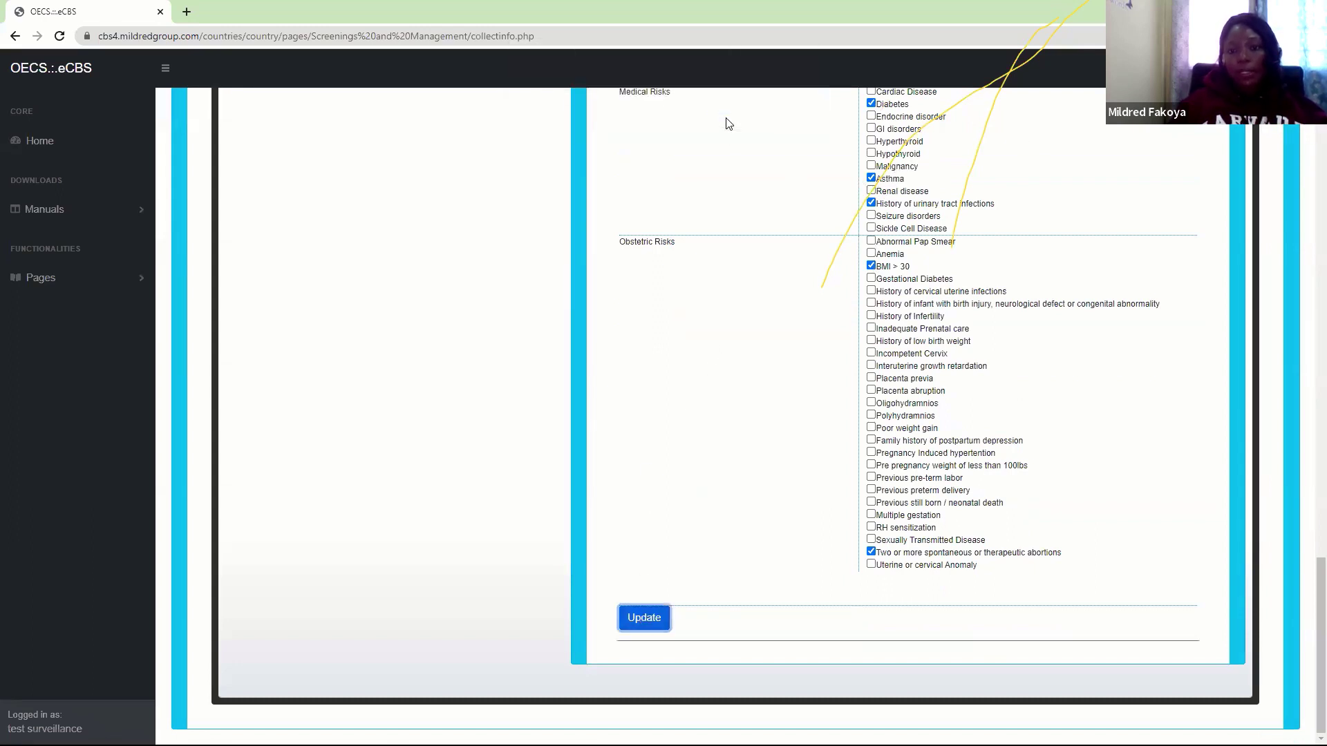
Acknowledge the update and reopen the Antenatal / Maternity section to view the detected risks
click(781, 125)
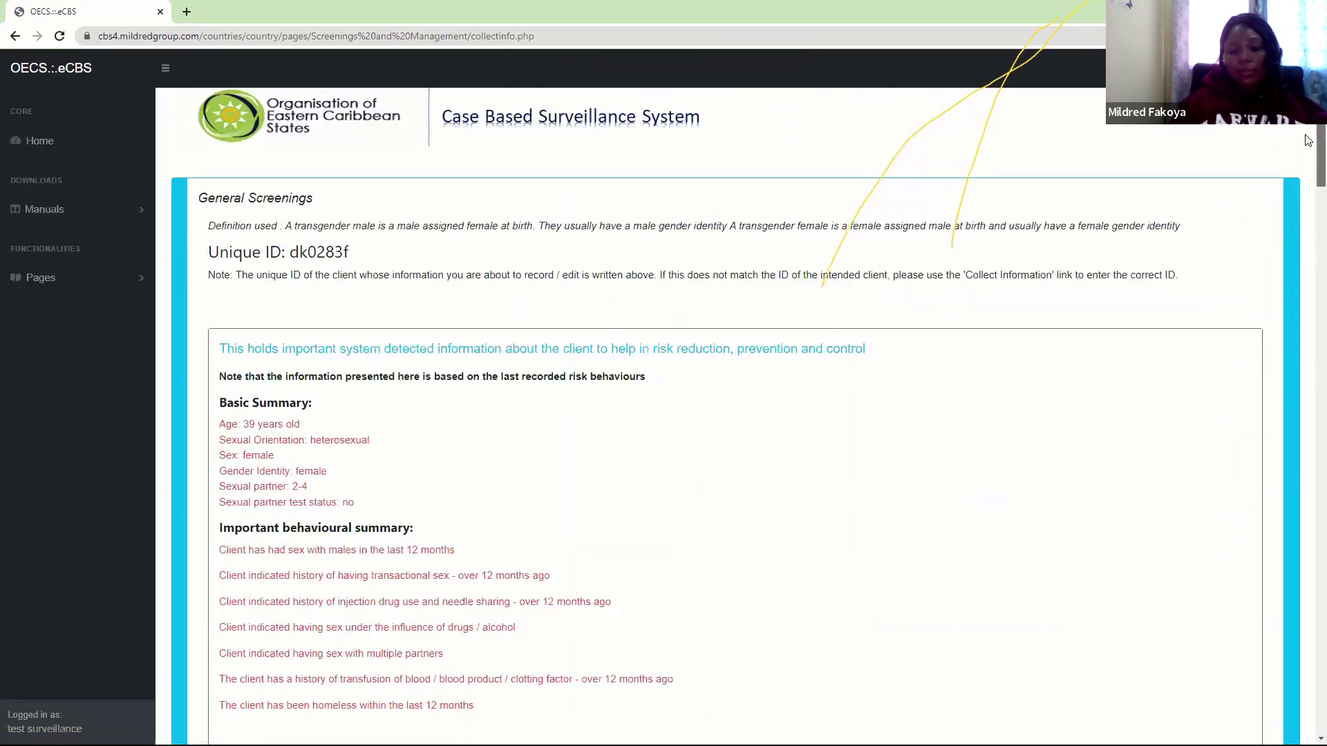
scroll(1309, 141, down, 10)
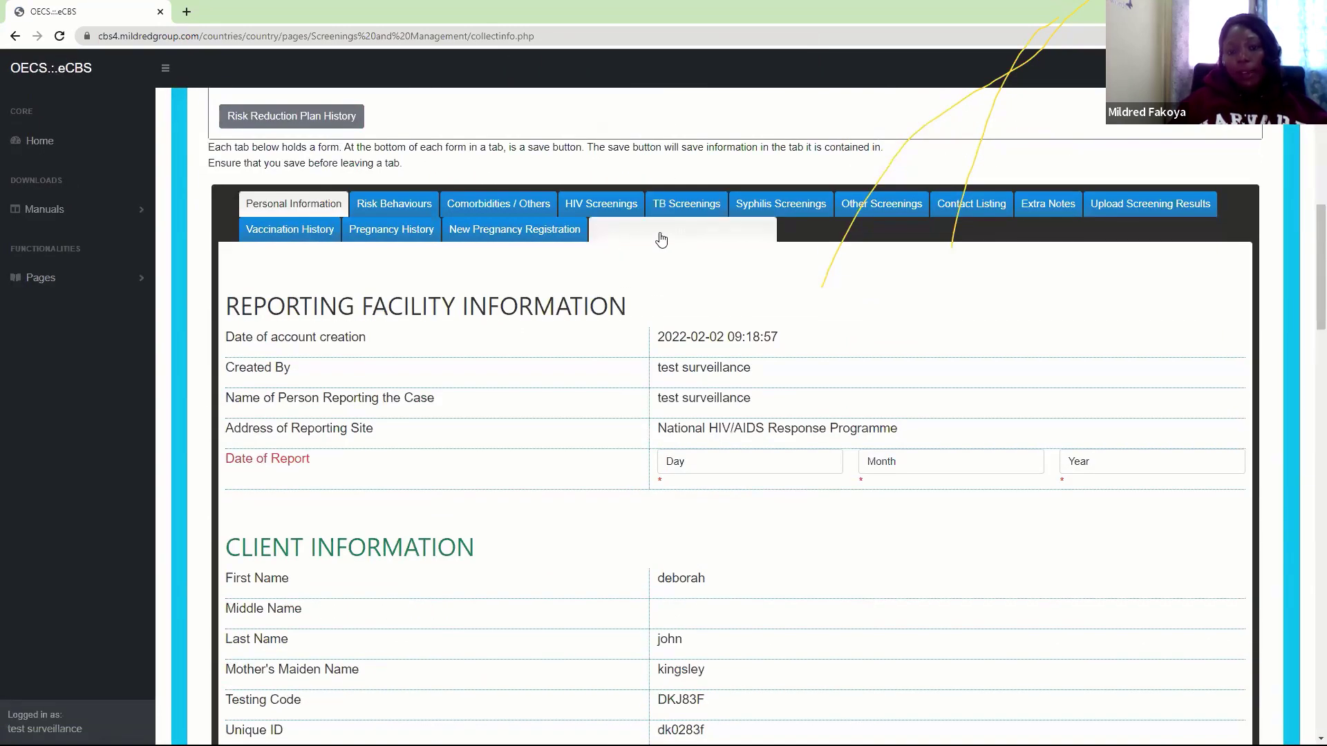
click(661, 239)
scroll(779, 391, down, 5)
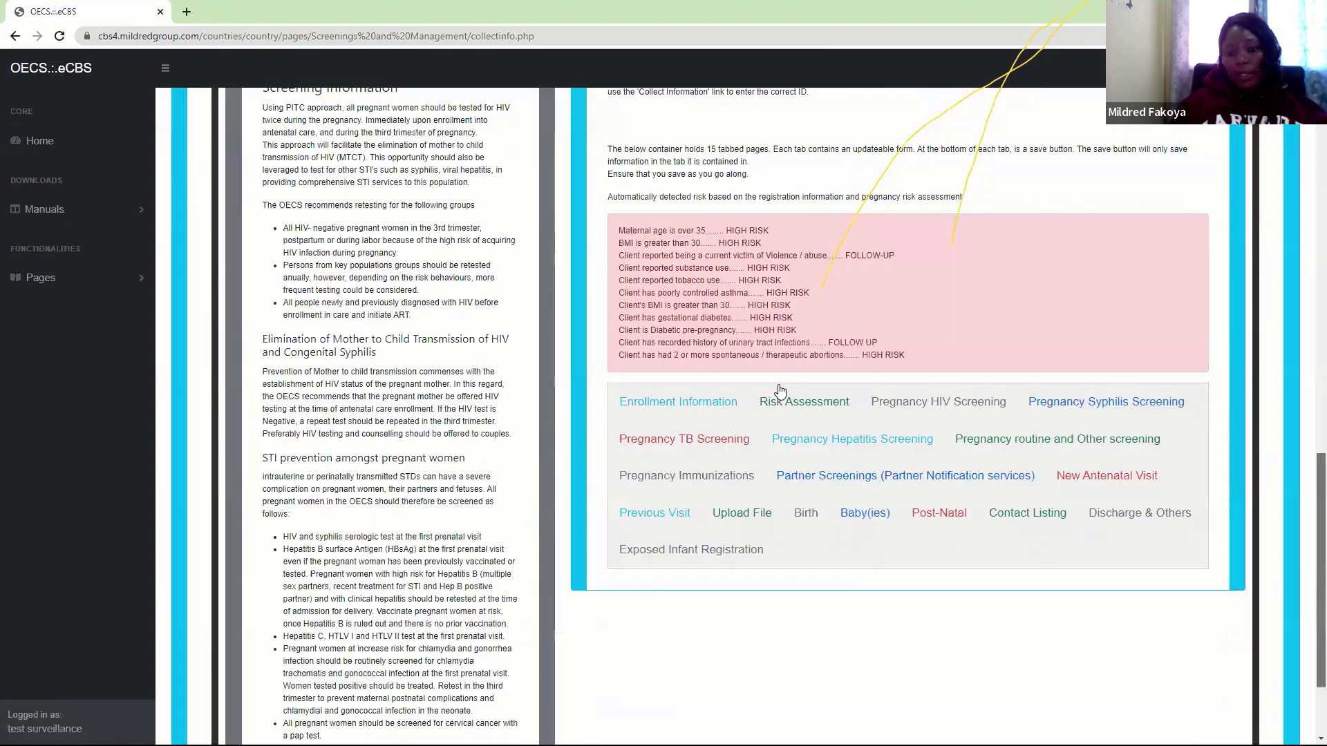
scroll(780, 391, down, 2)
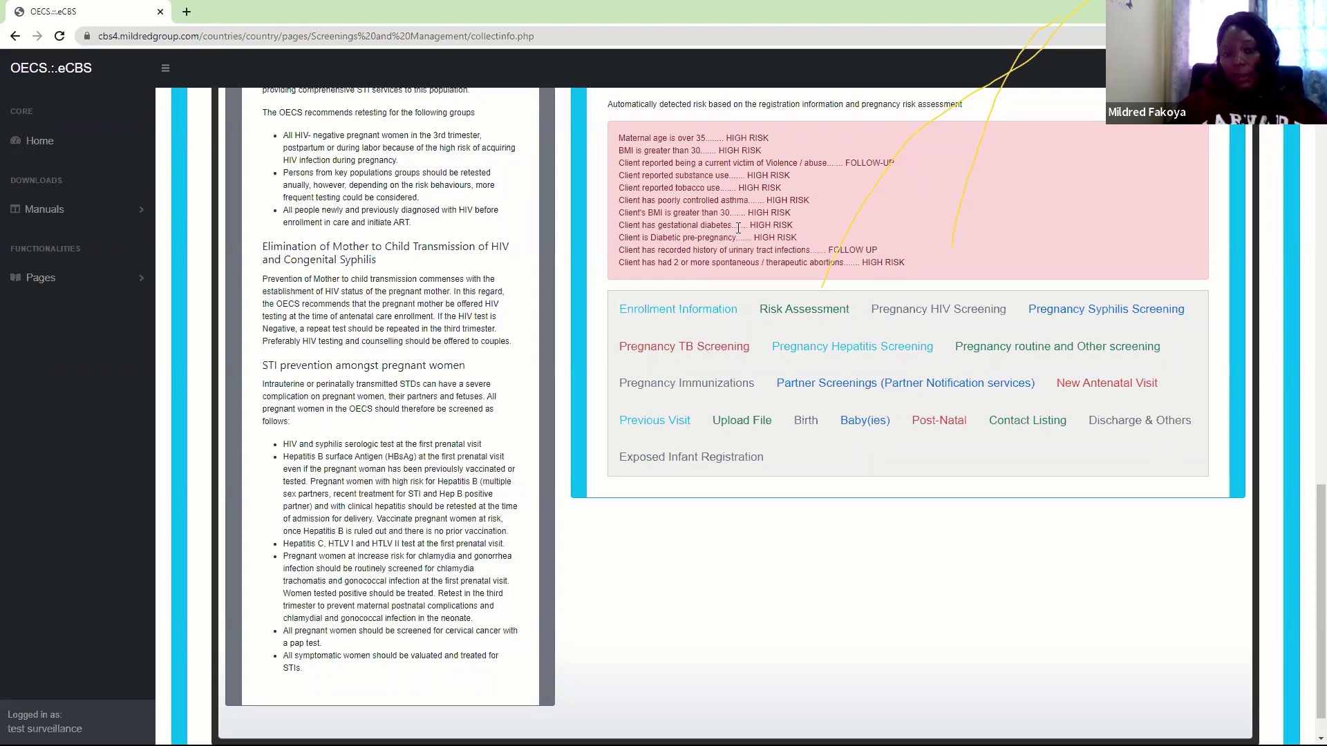
Reopen the pregnancy risk assessment and scroll through the client's antenatal follow-up details
click(824, 315)
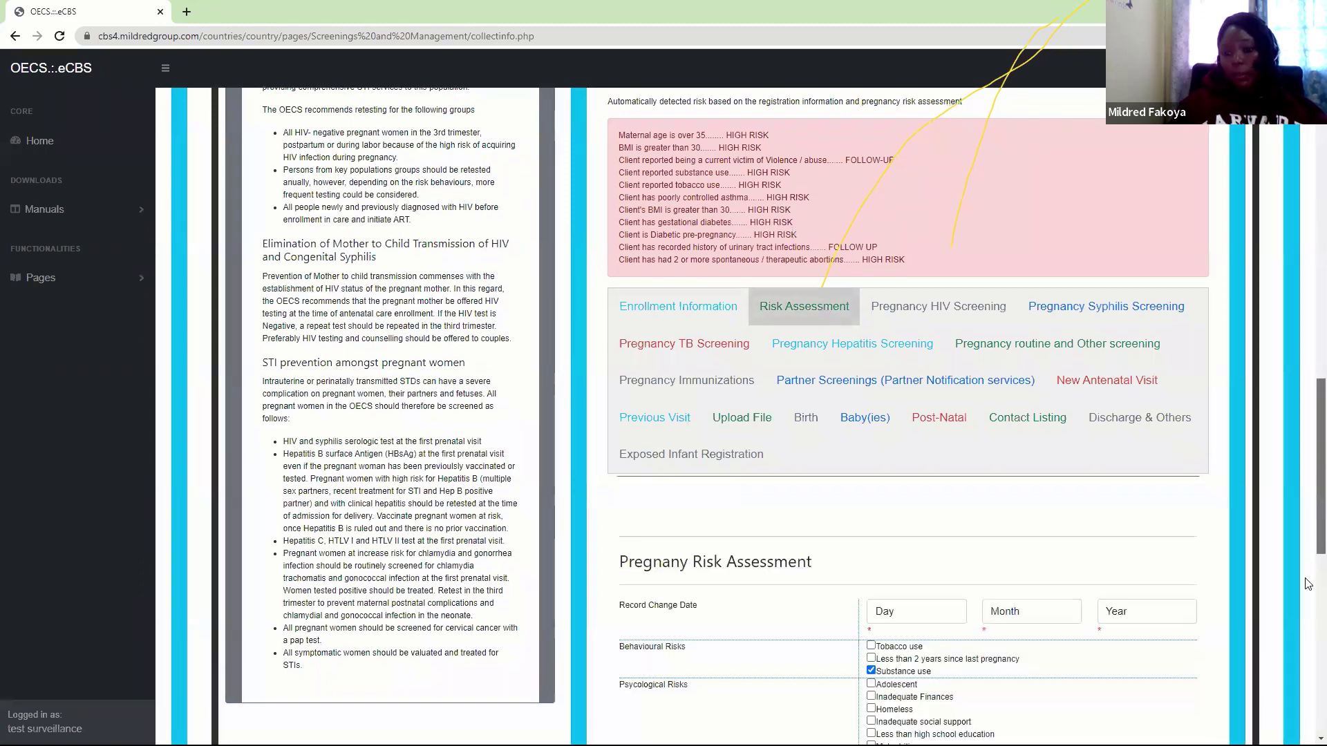
scroll(1309, 588, down, 3)
scroll(1309, 622, down, 2)
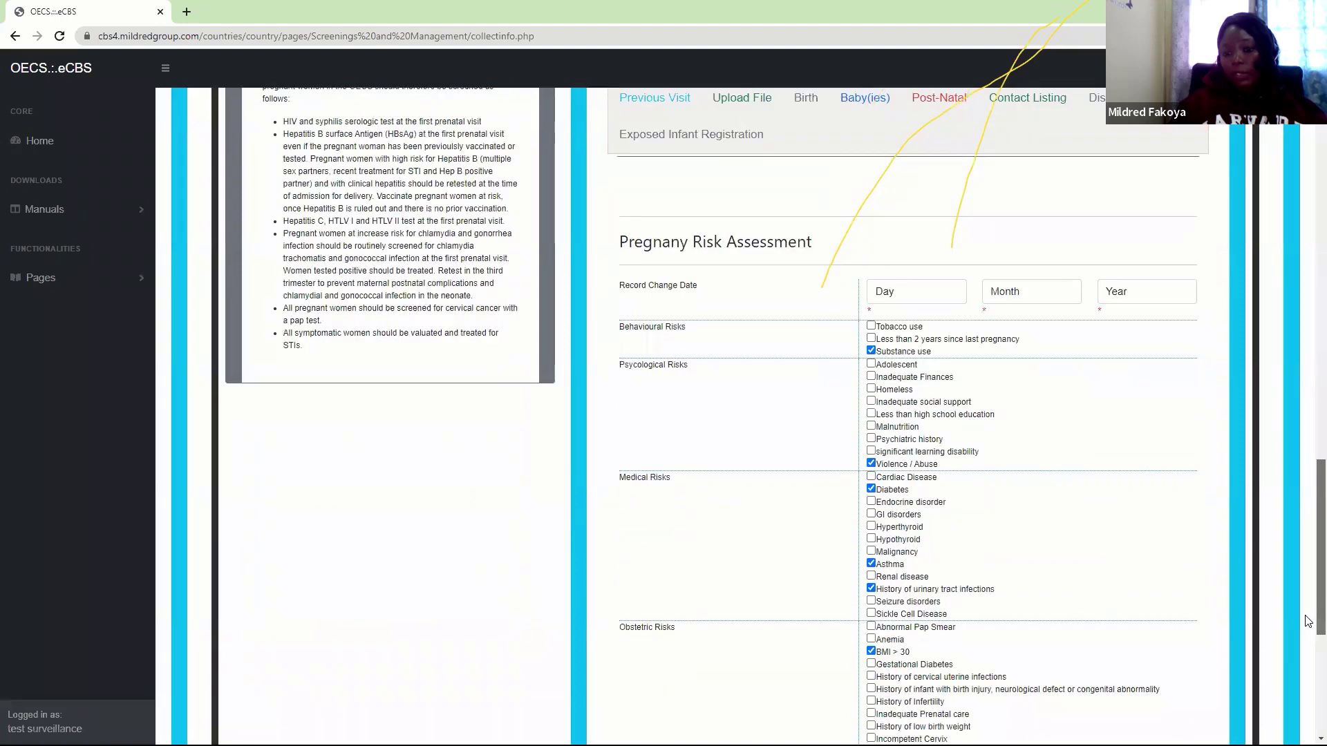
scroll(1309, 621, up, 1)
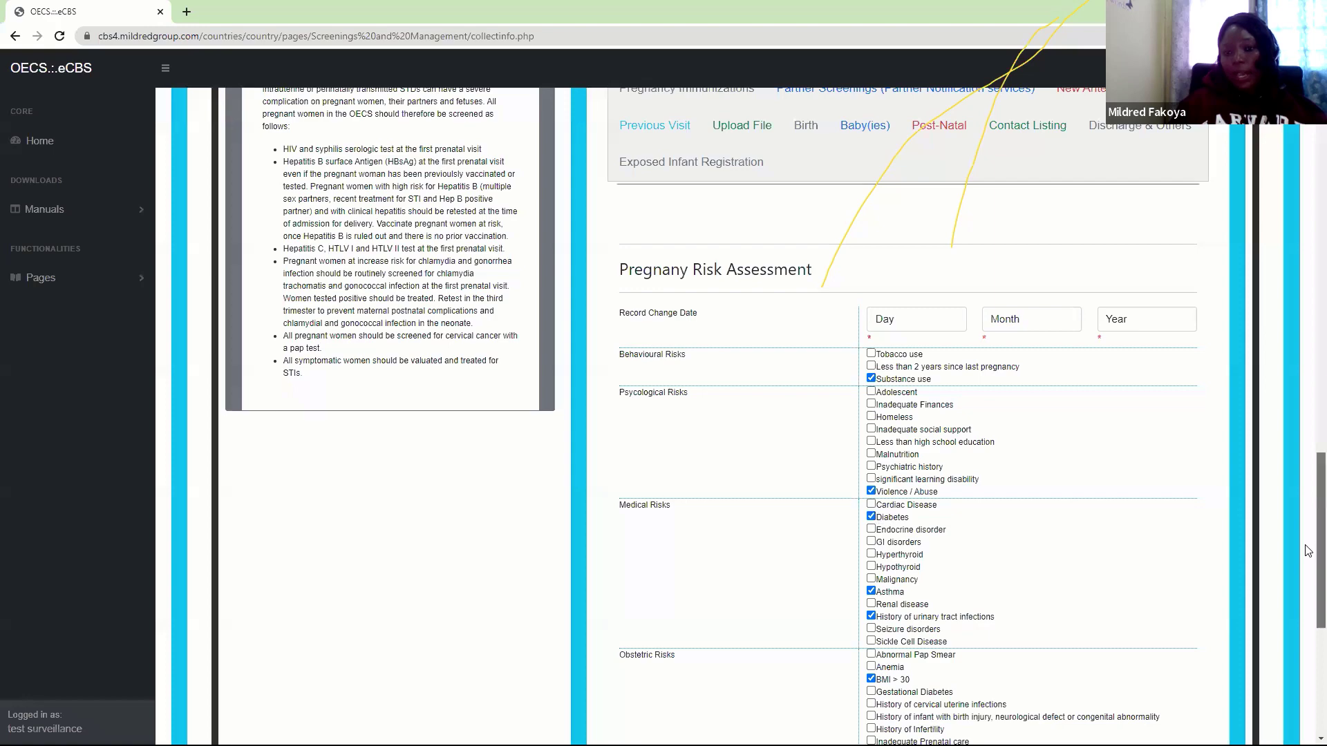
scroll(1307, 542, up, 5)
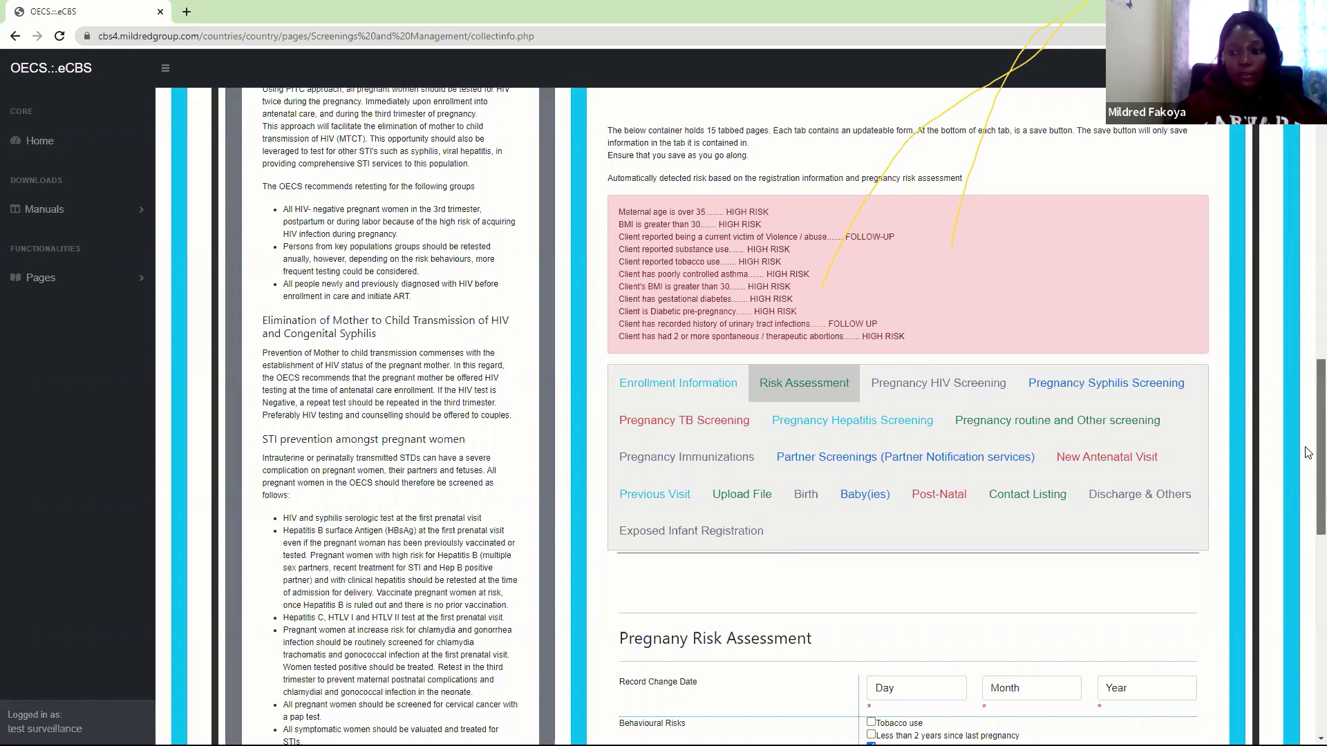
scroll(1308, 454, up, 4)
scroll(1308, 328, up, 5)
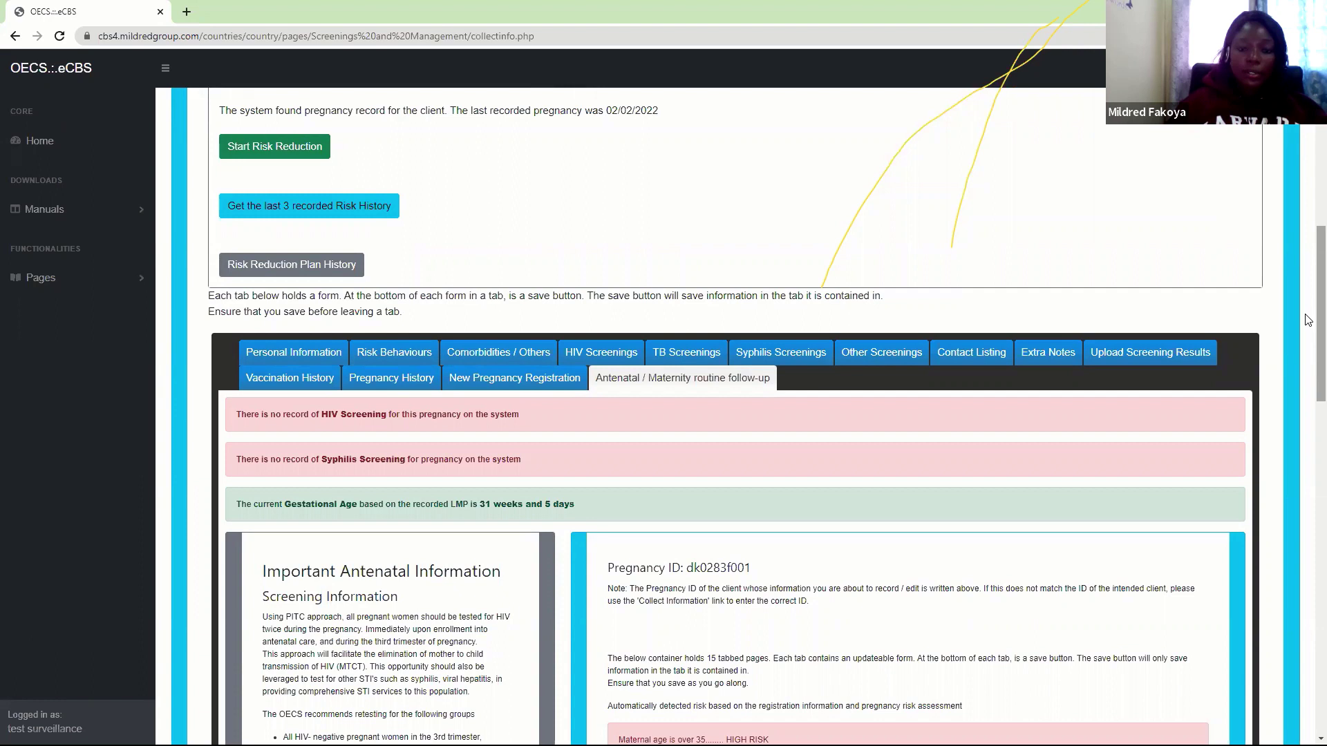
Expand Pages in the sidebar, peek at General Population Counselling & Testing, then scroll the page
click(98, 284)
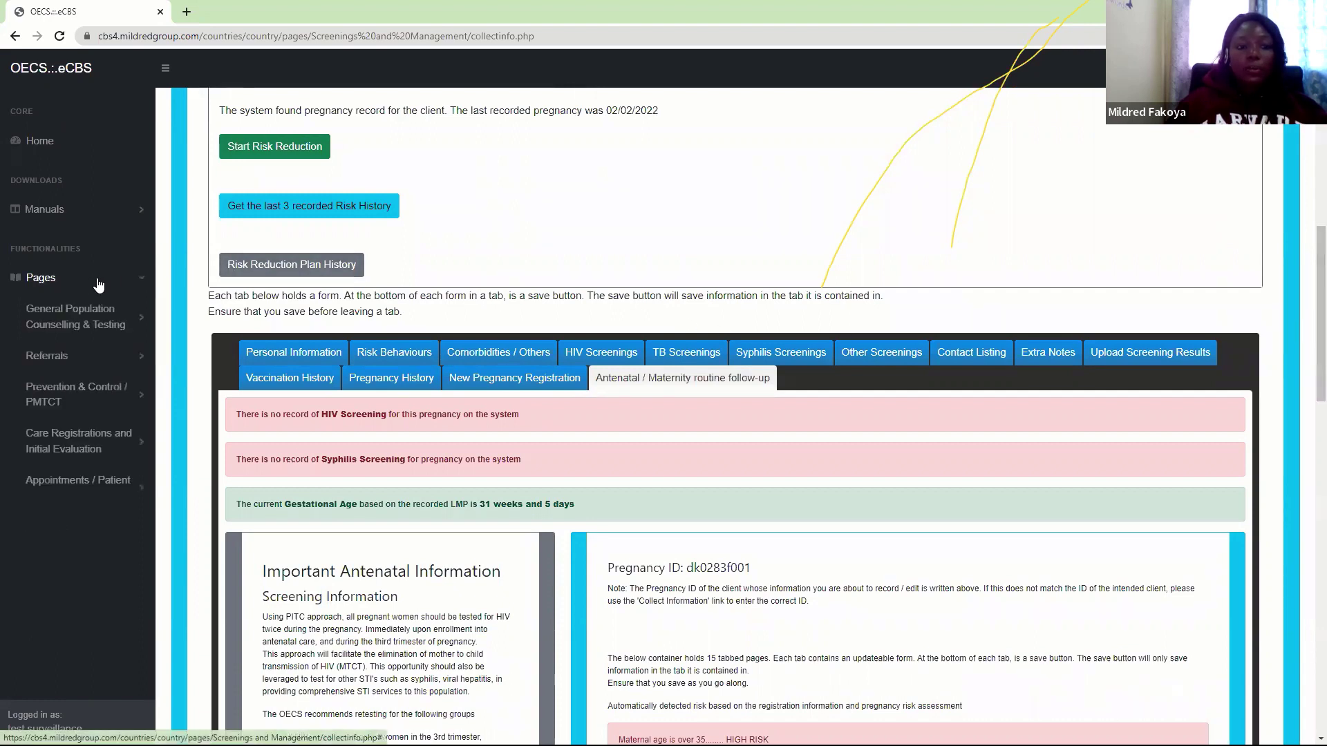
click(81, 318)
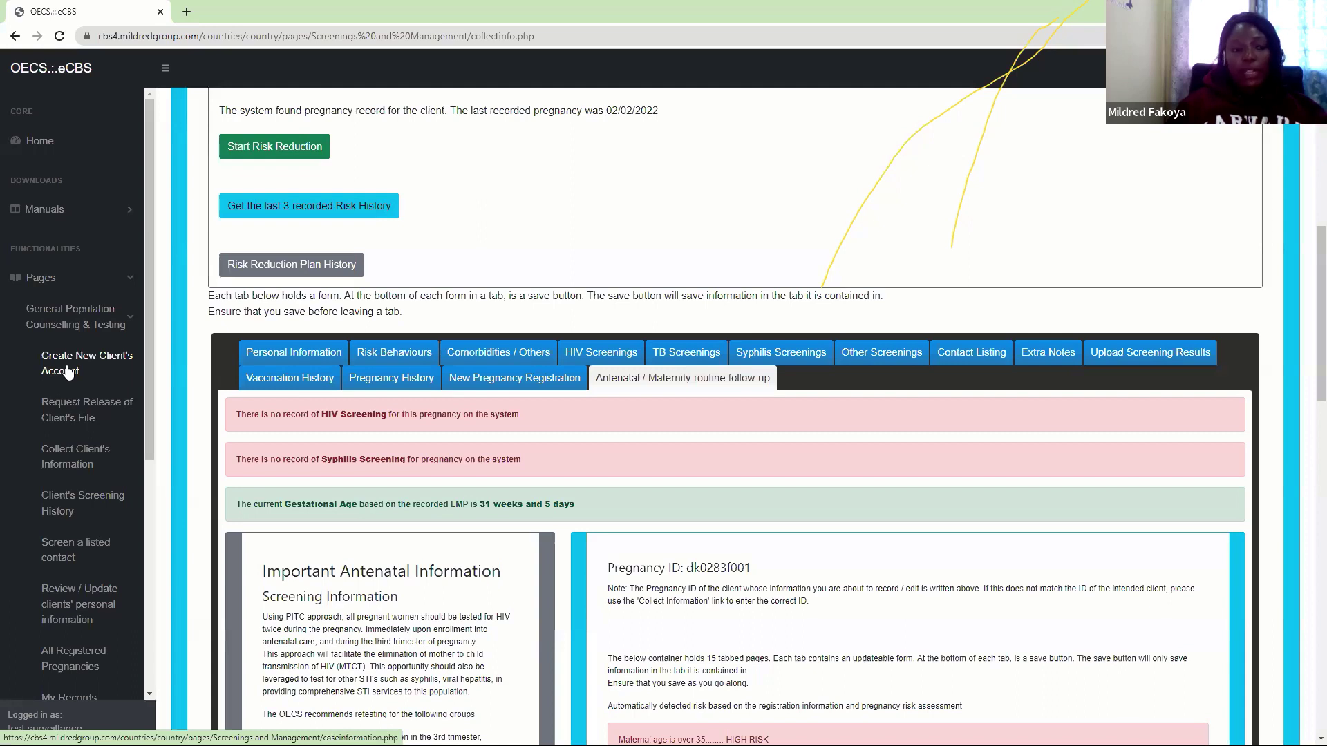
click(130, 323)
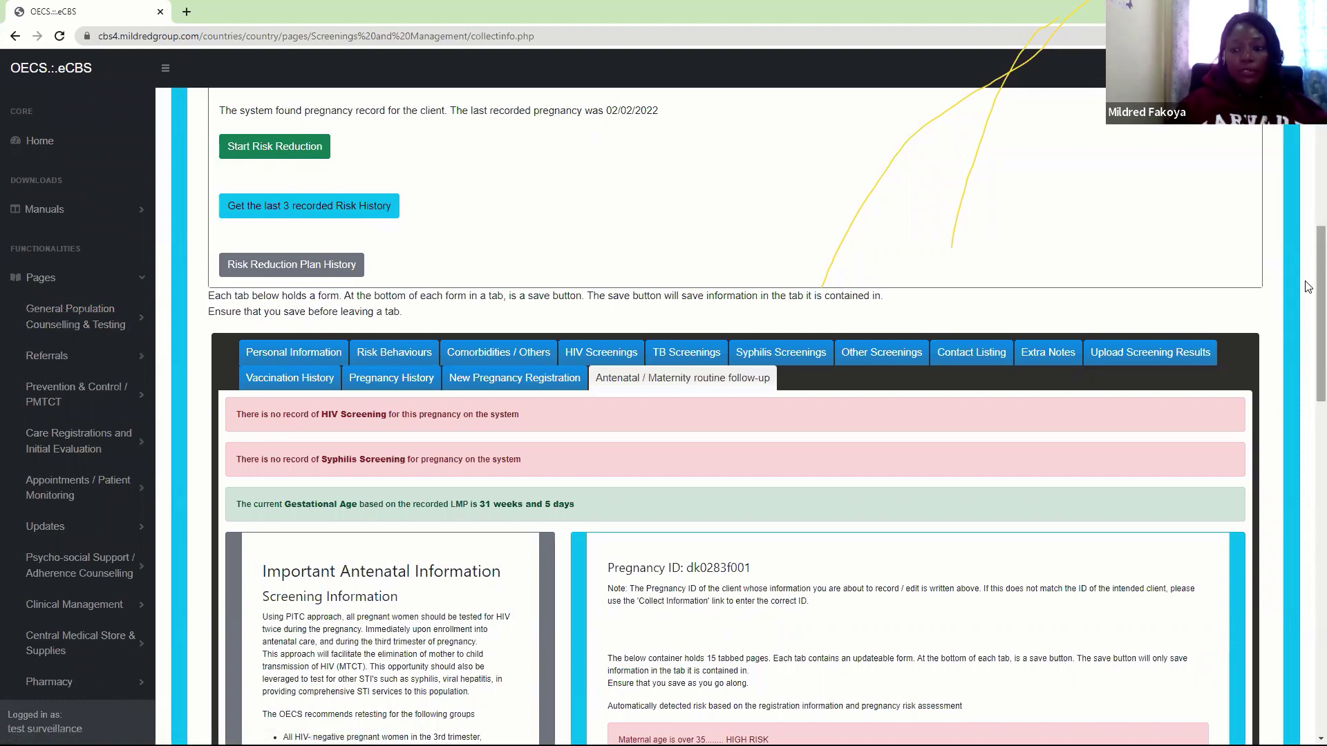
scroll(1308, 263, up, 1)
scroll(1309, 263, up, 6)
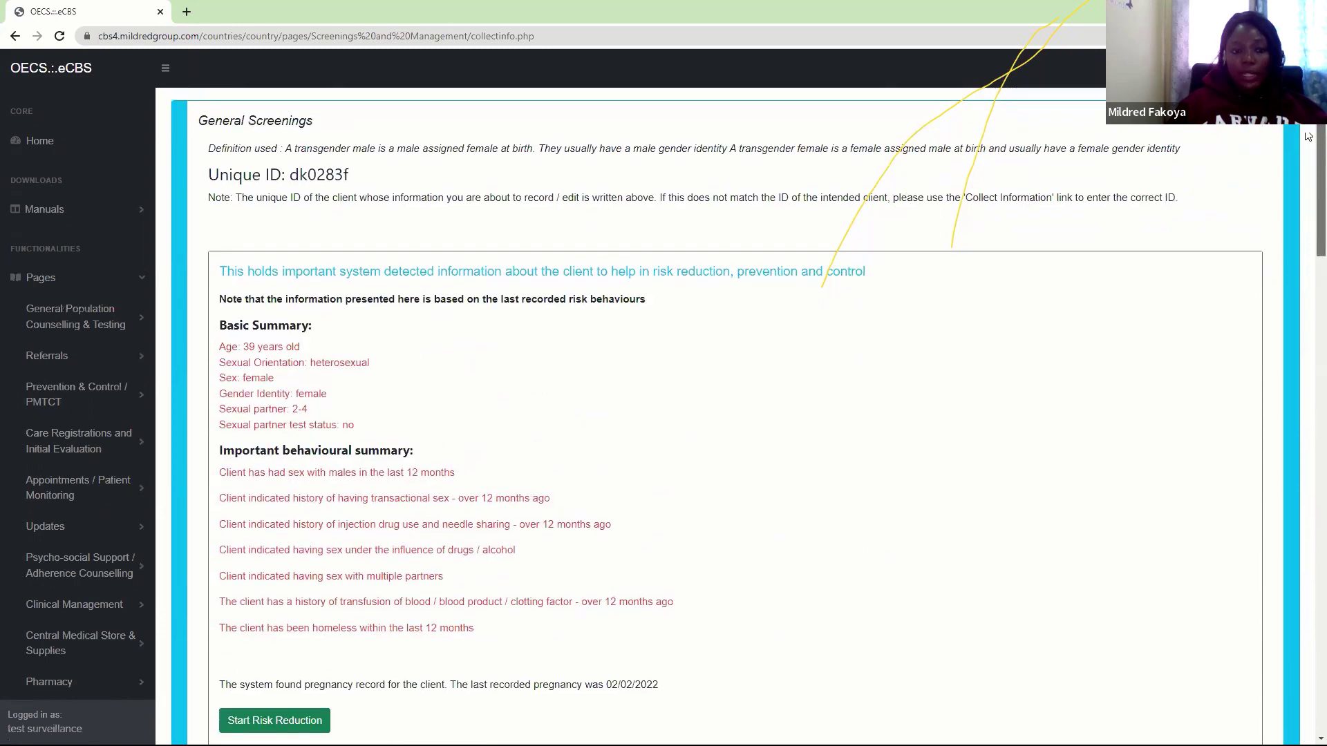
scroll(1309, 202, down, 6)
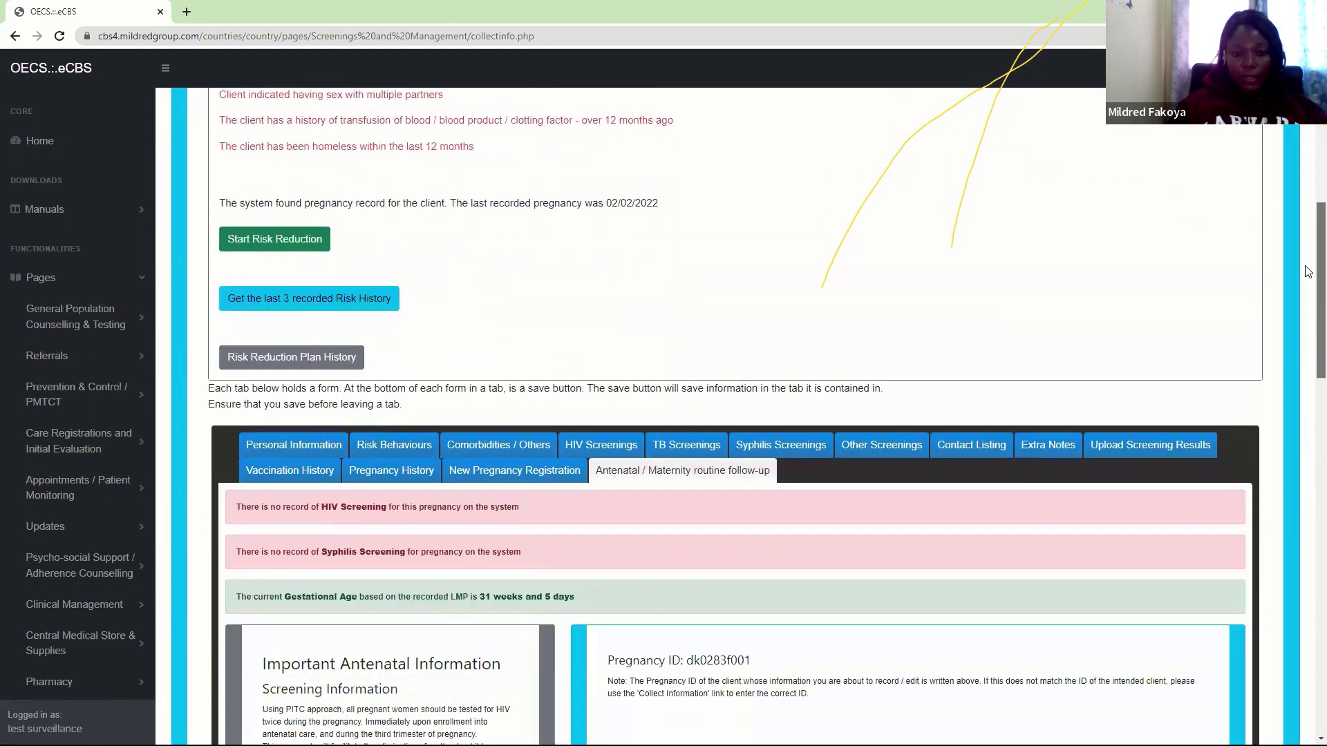
scroll(1309, 288, down, 1)
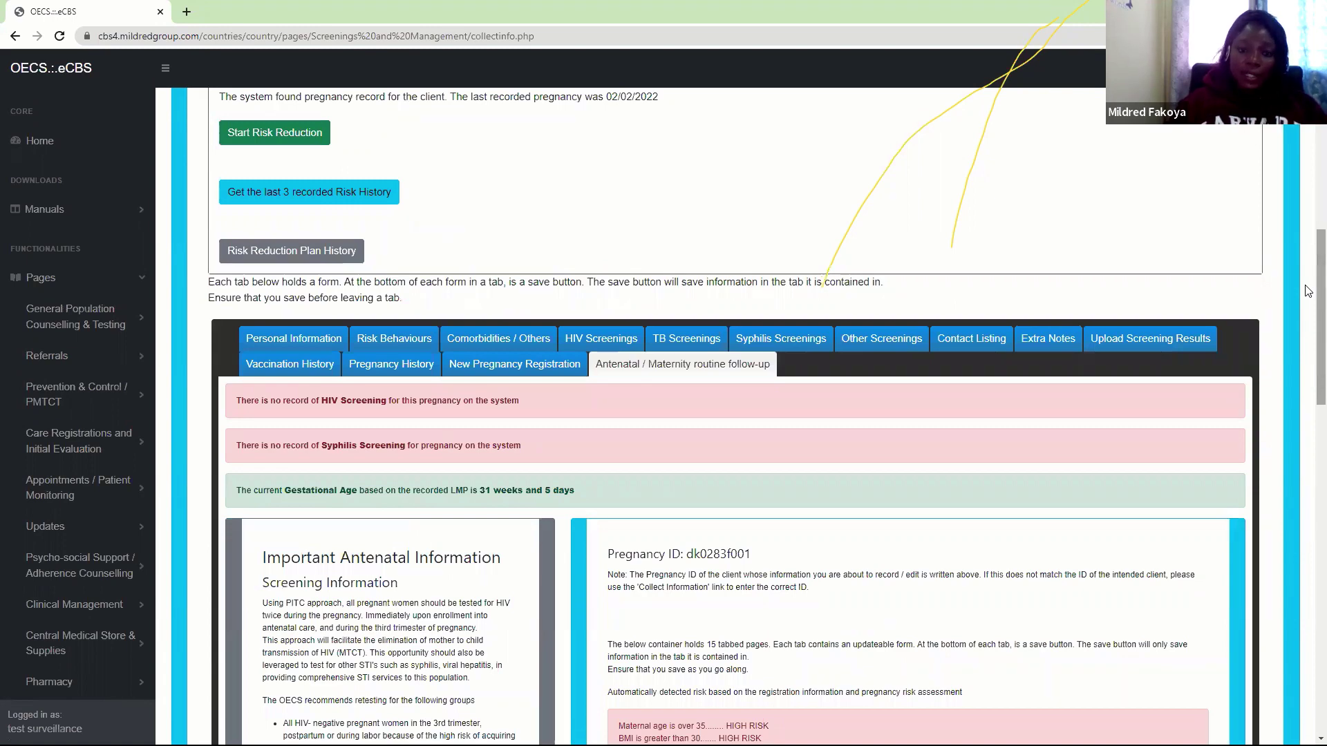
click(310, 341)
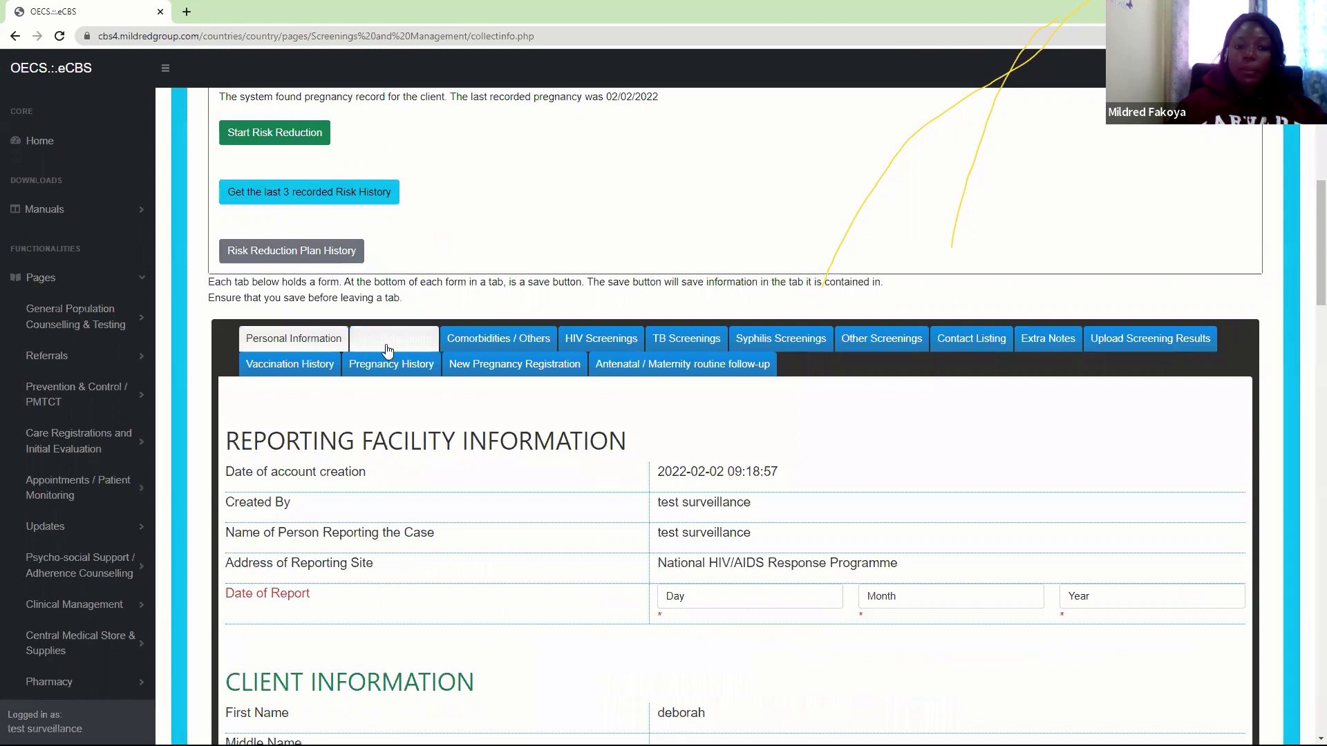
click(409, 341)
click(471, 345)
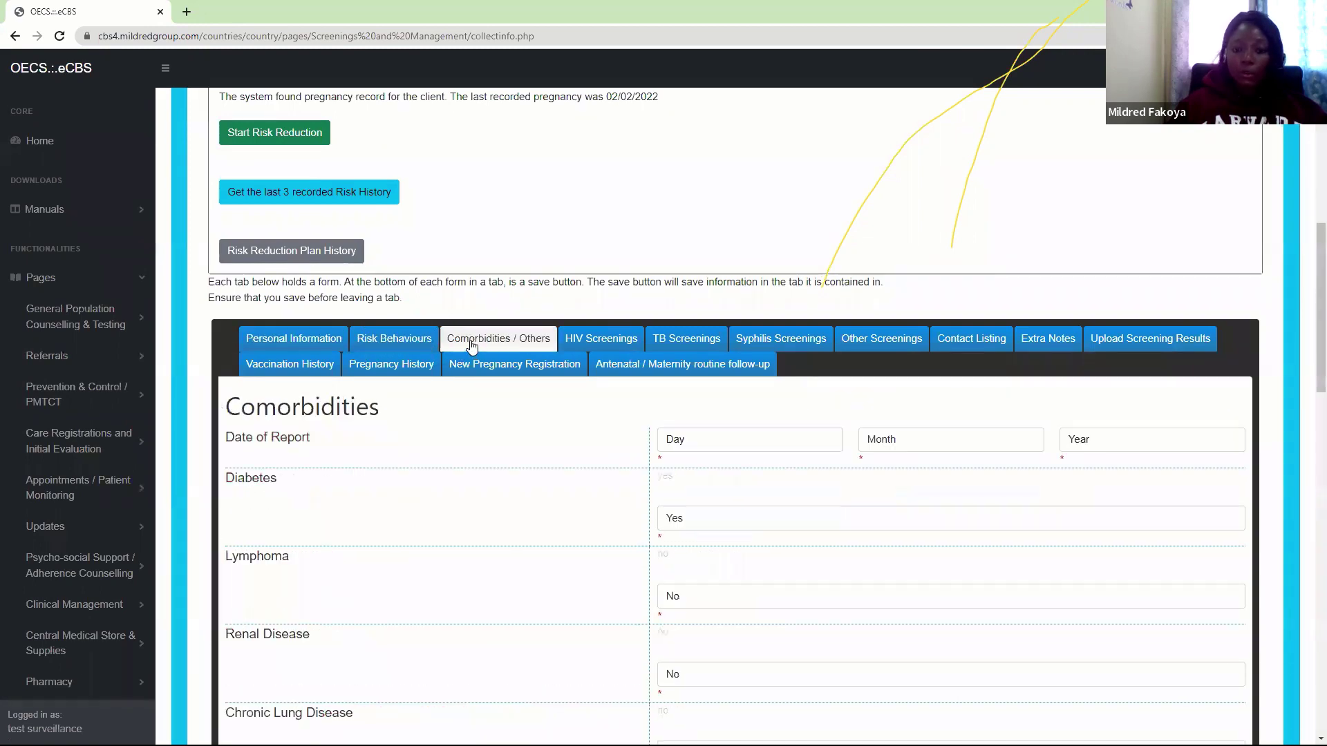
click(302, 366)
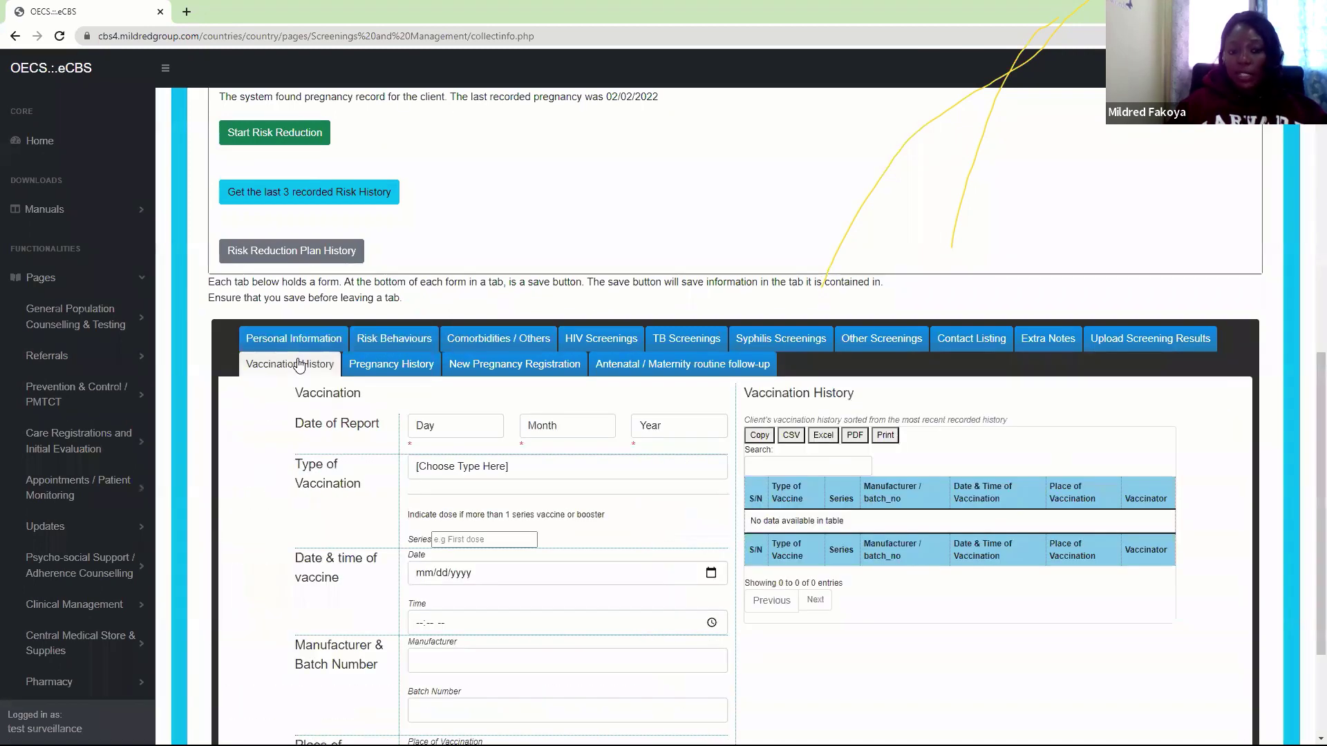
click(468, 372)
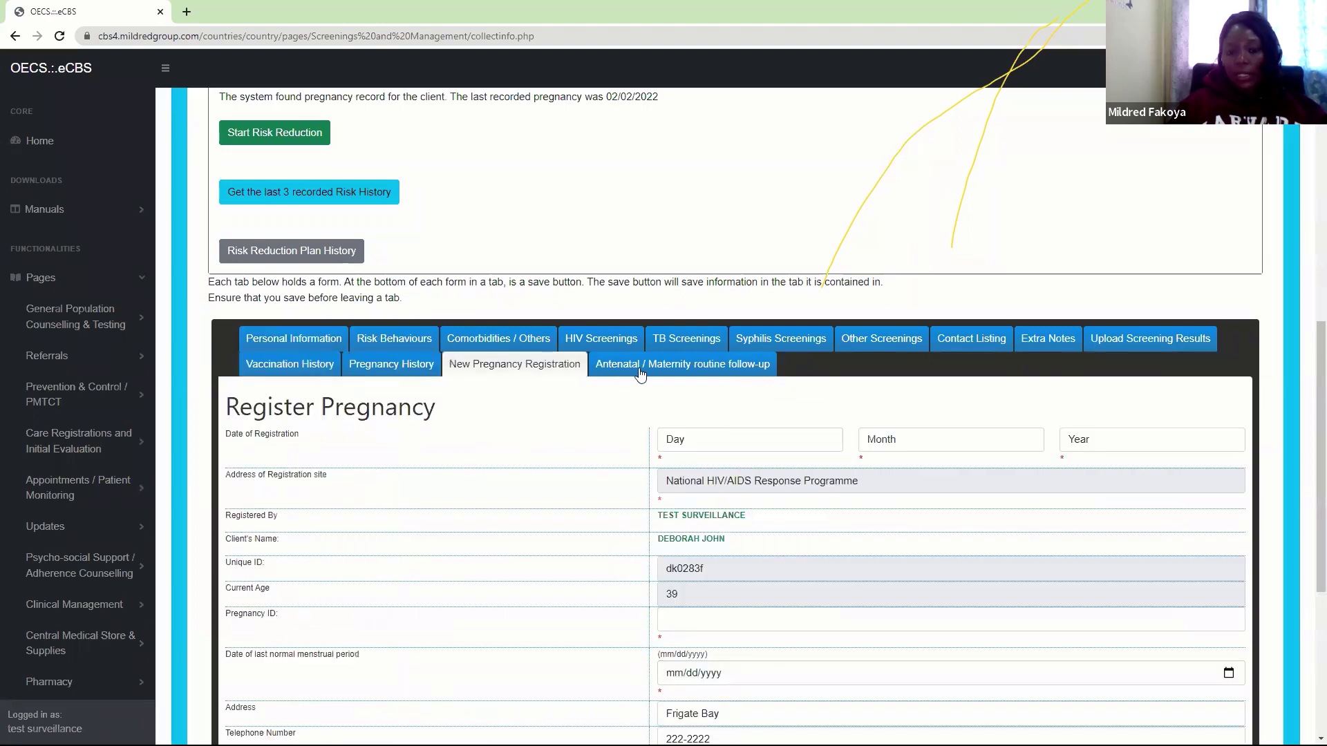
click(668, 377)
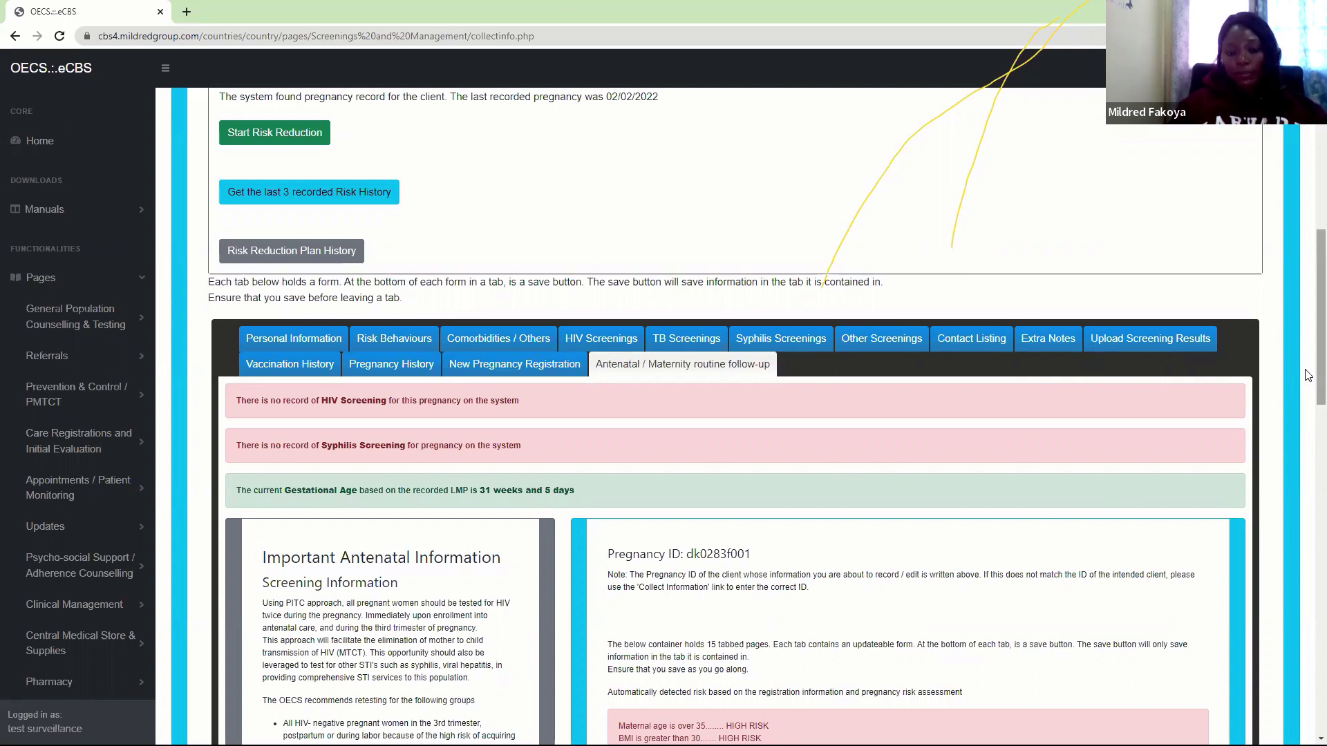
scroll(1309, 373, down, 2)
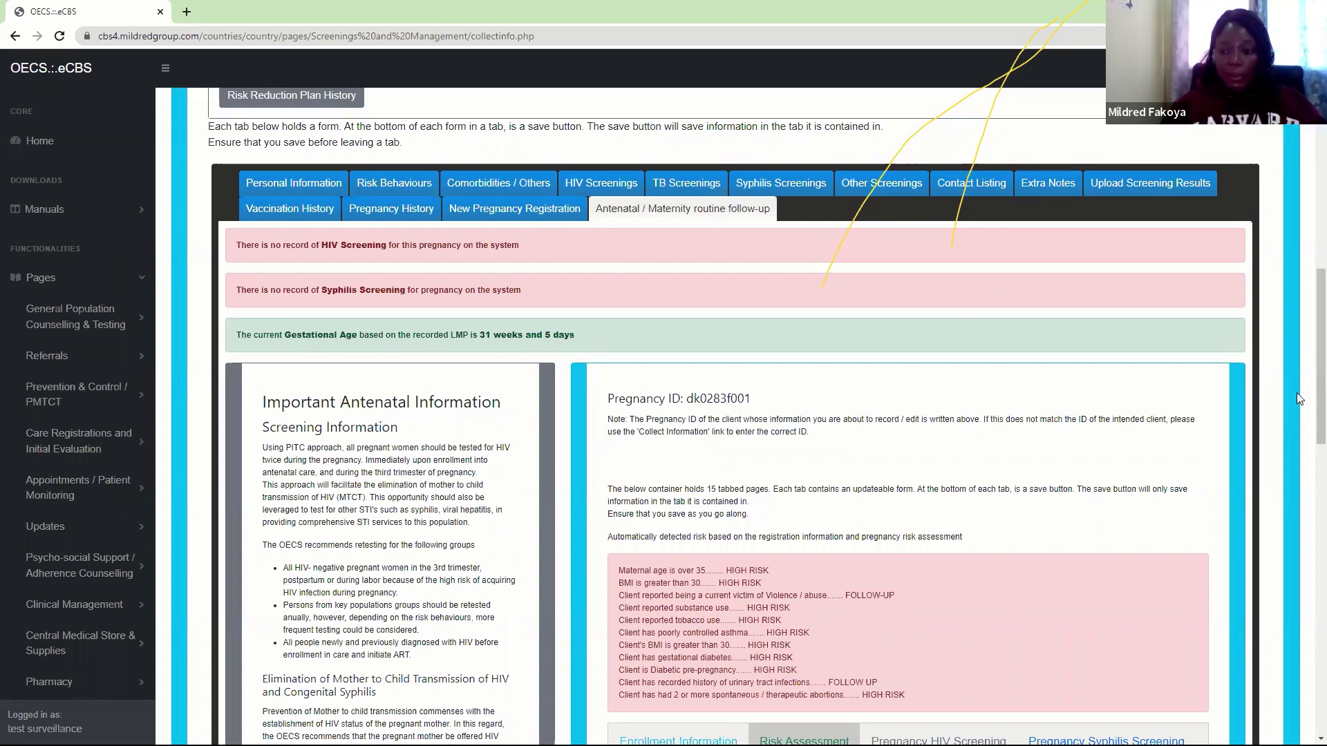
scroll(967, 376, down, 5)
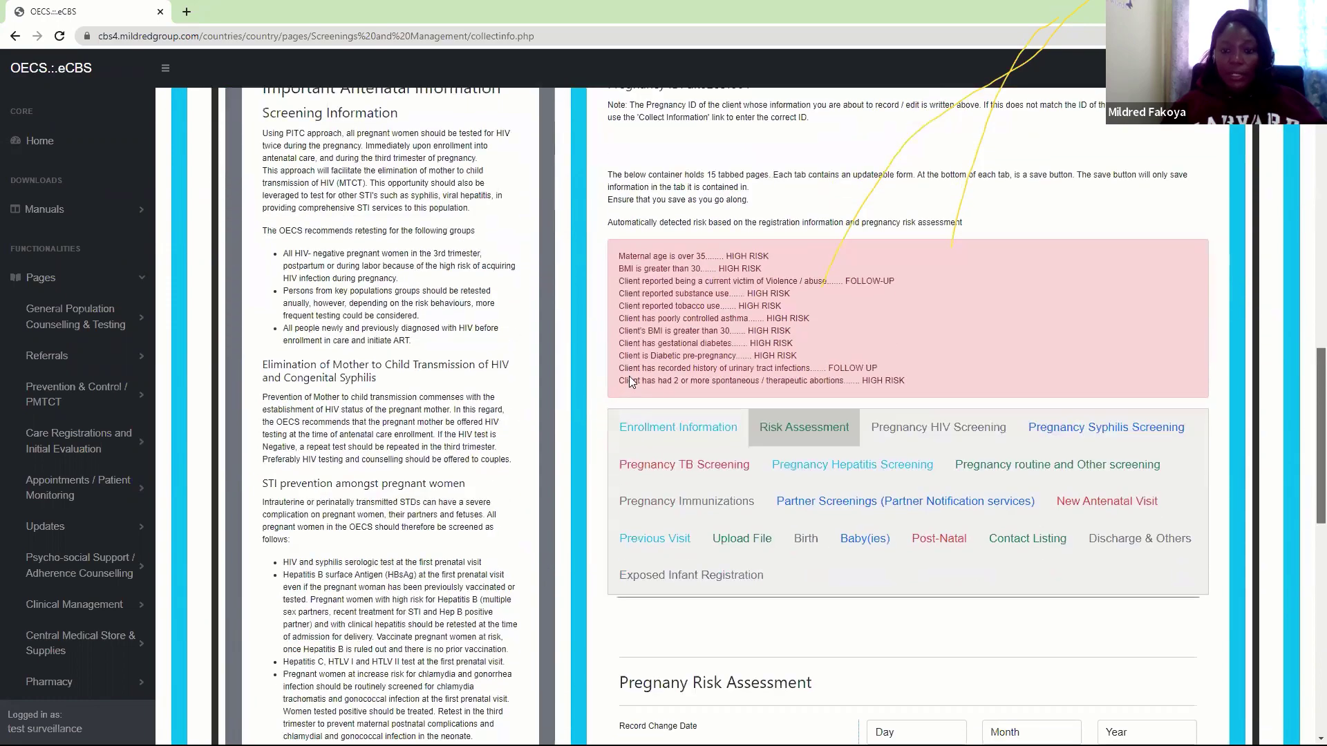
From Enrollment Information, open the Pregnancy Routine HIV Screening form
click(673, 444)
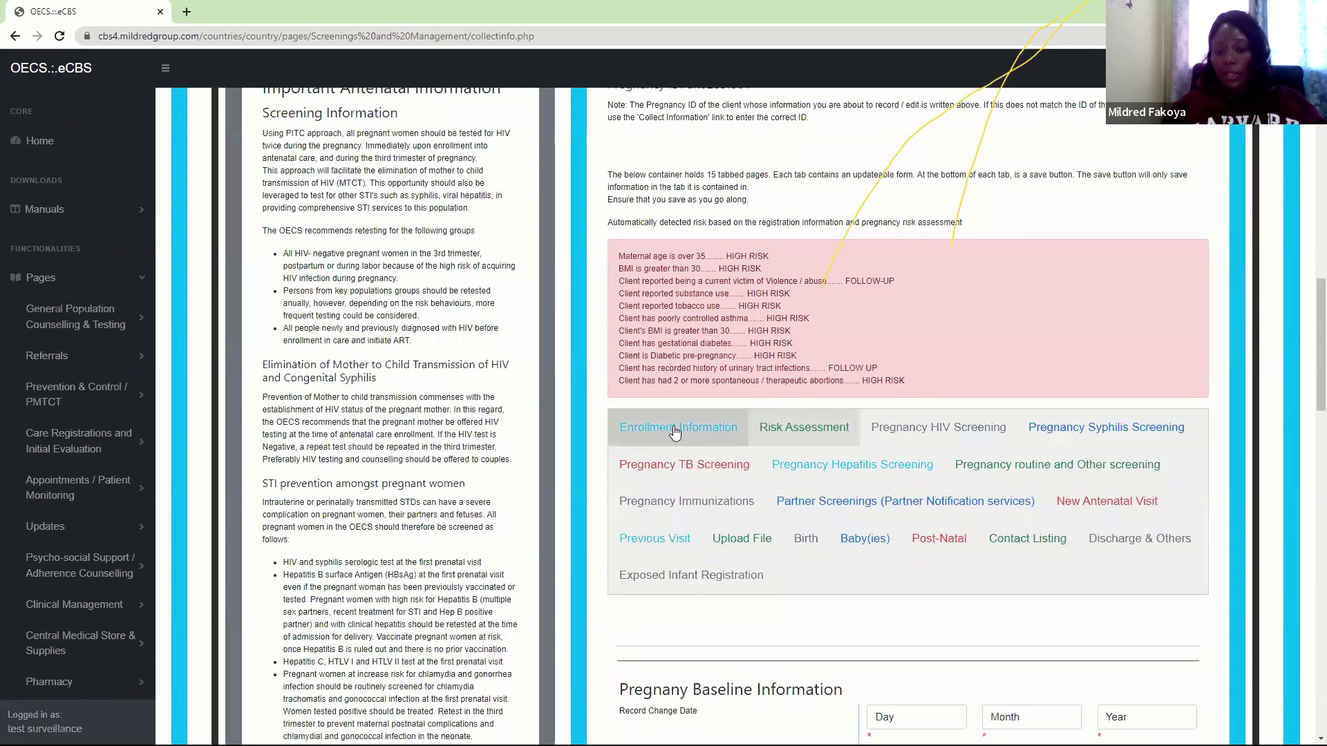
scroll(1308, 343, down, 3)
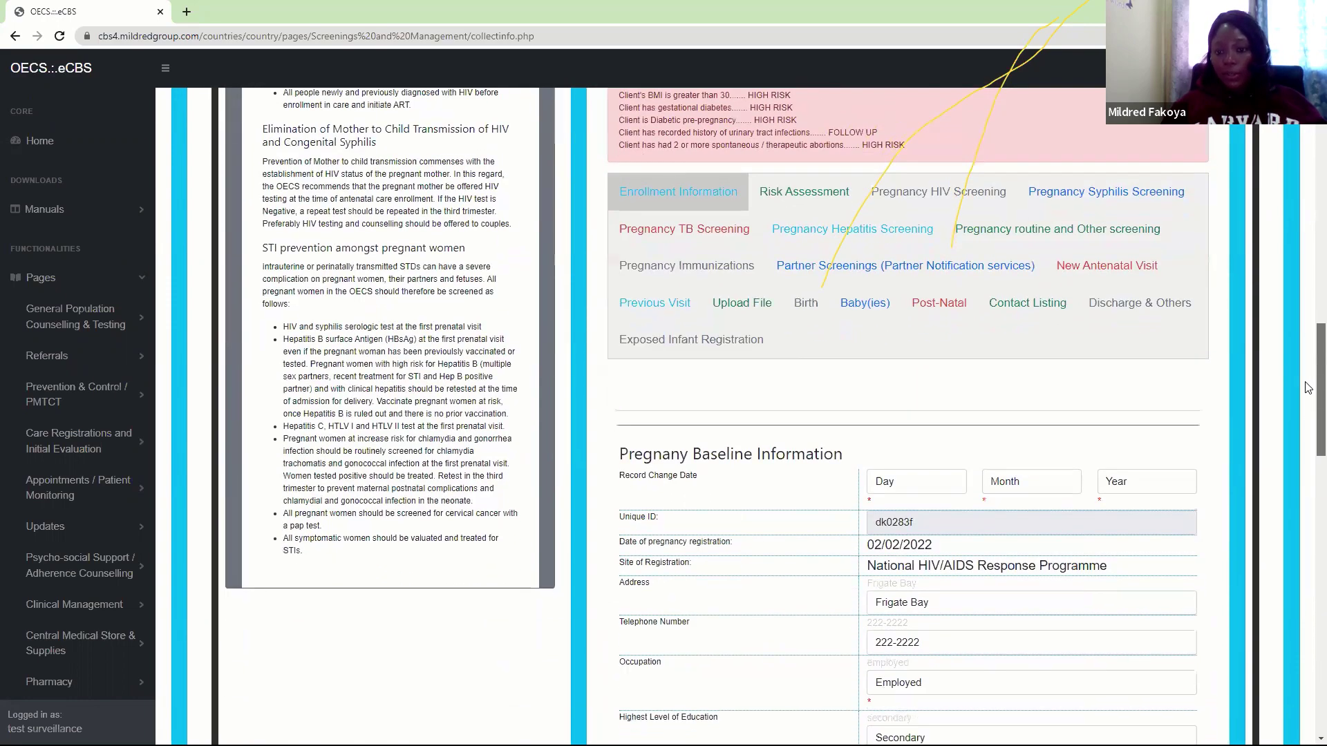
click(934, 202)
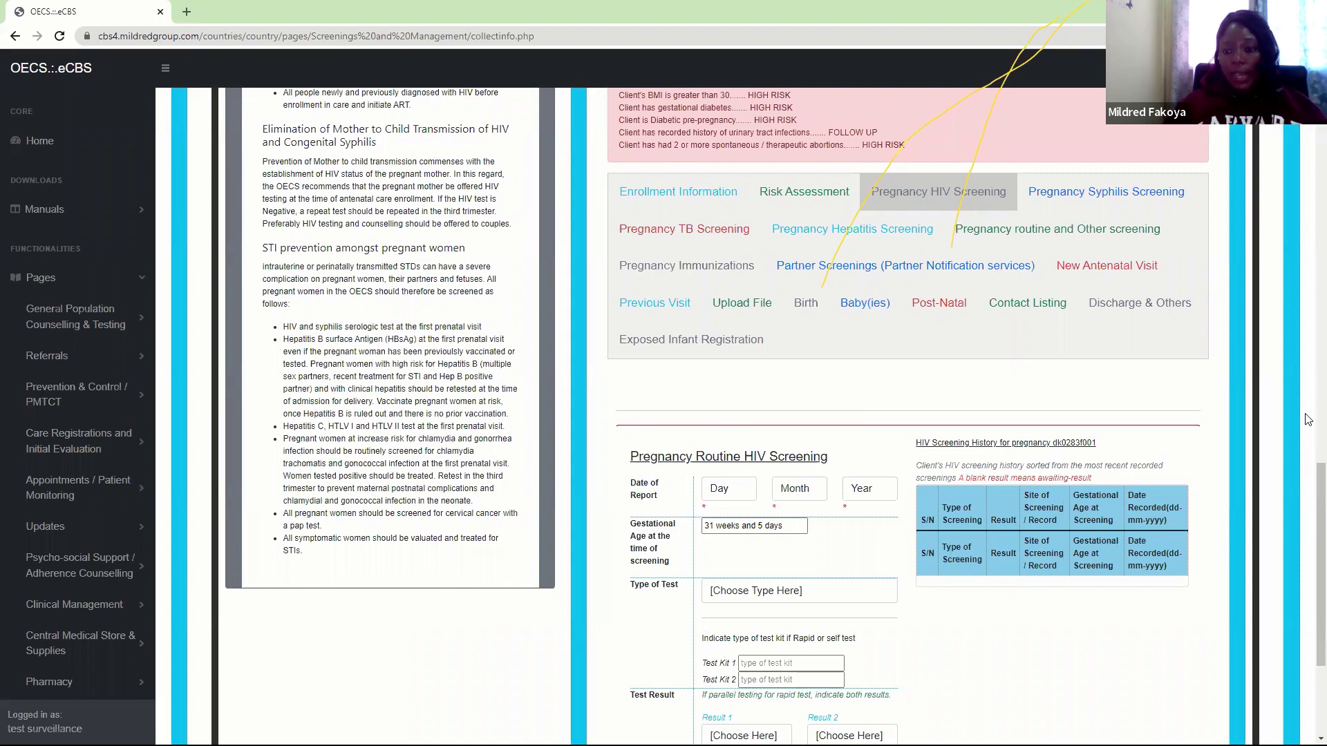
Set the screening report date to 11 January 2022
scroll(1308, 496, down, 3)
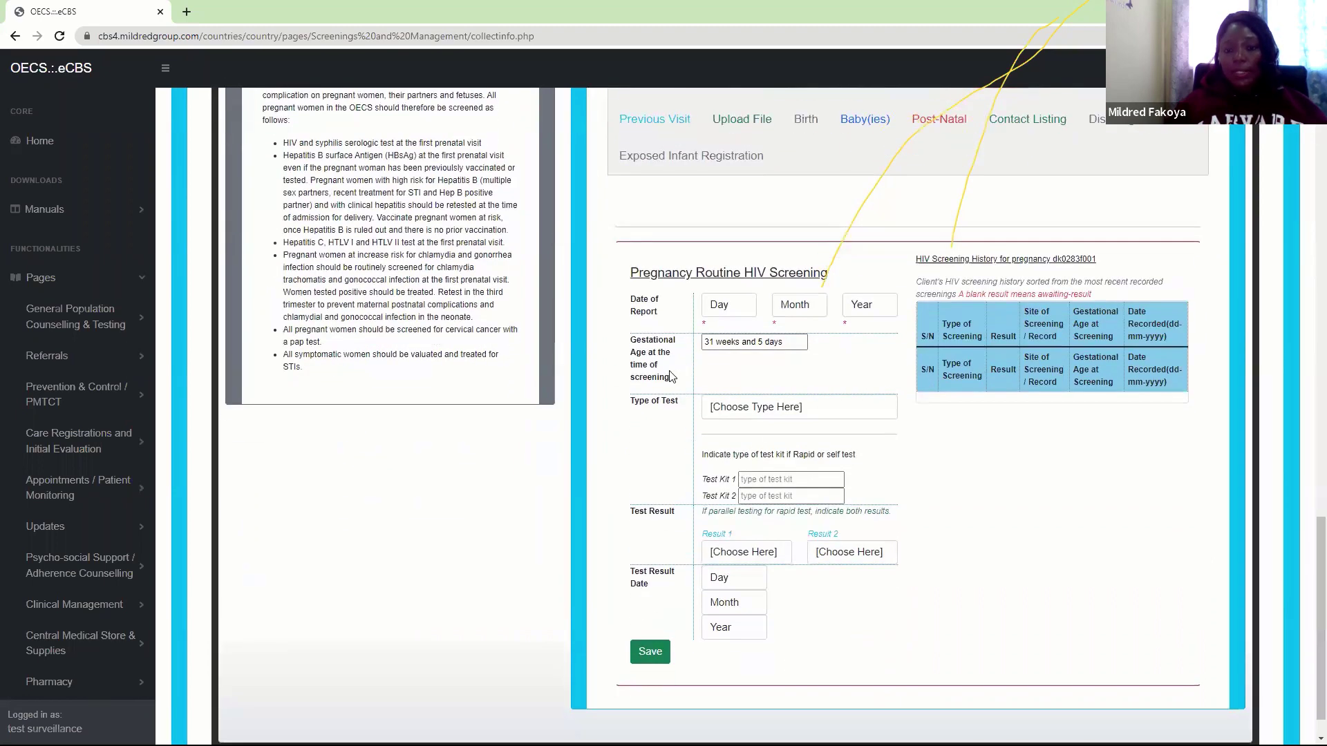
click(731, 308)
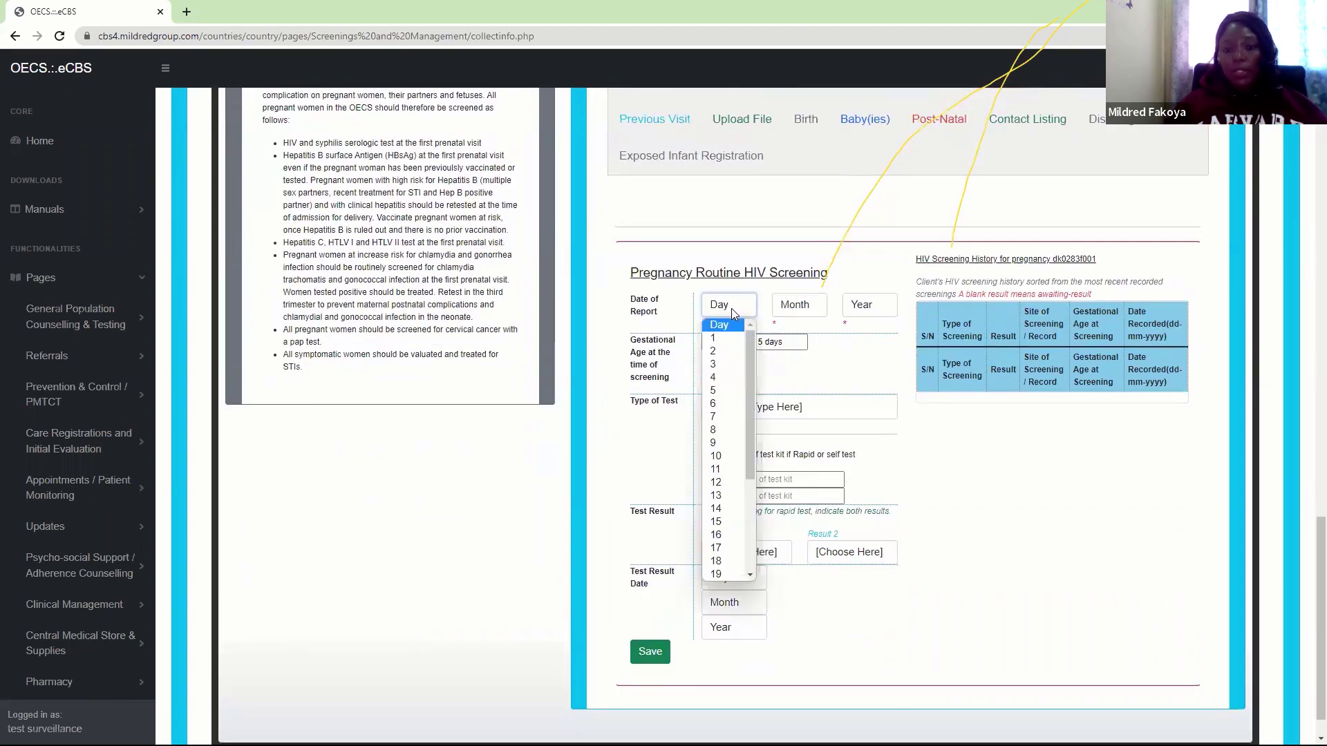
click(724, 391)
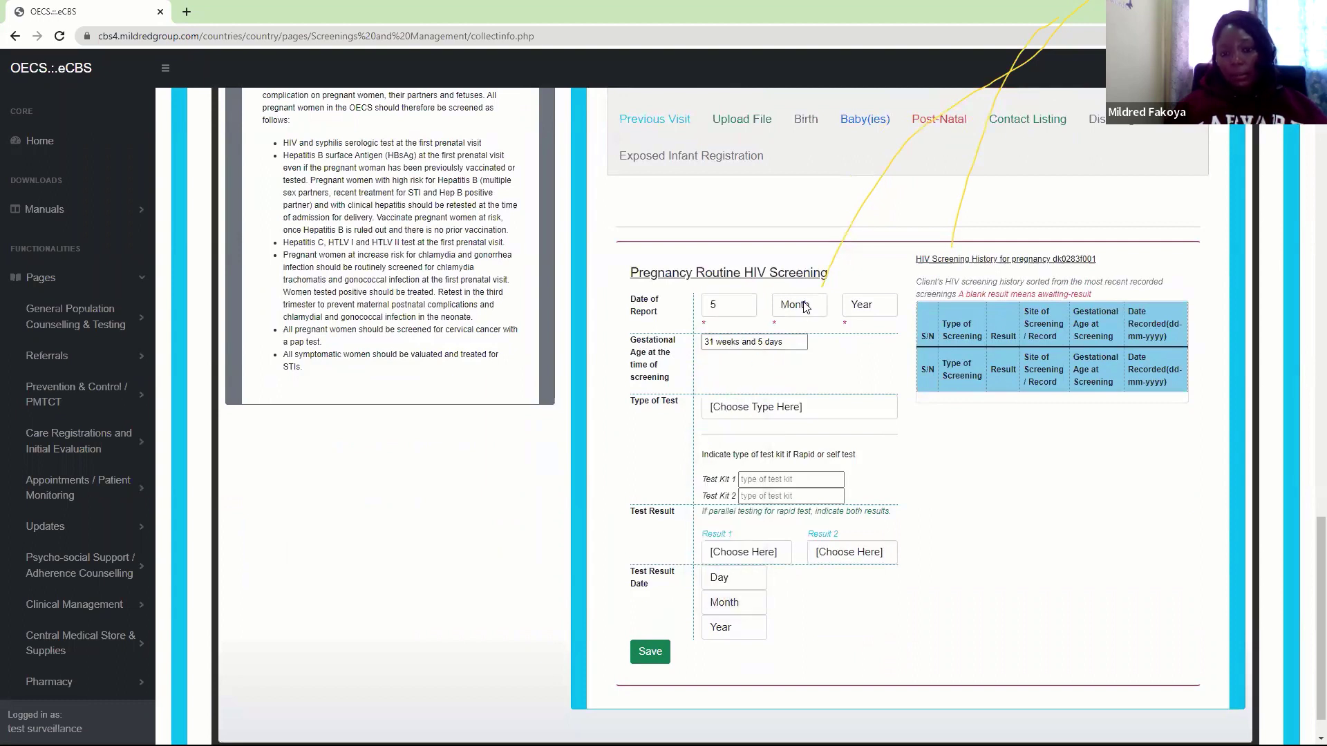
click(720, 311)
click(716, 470)
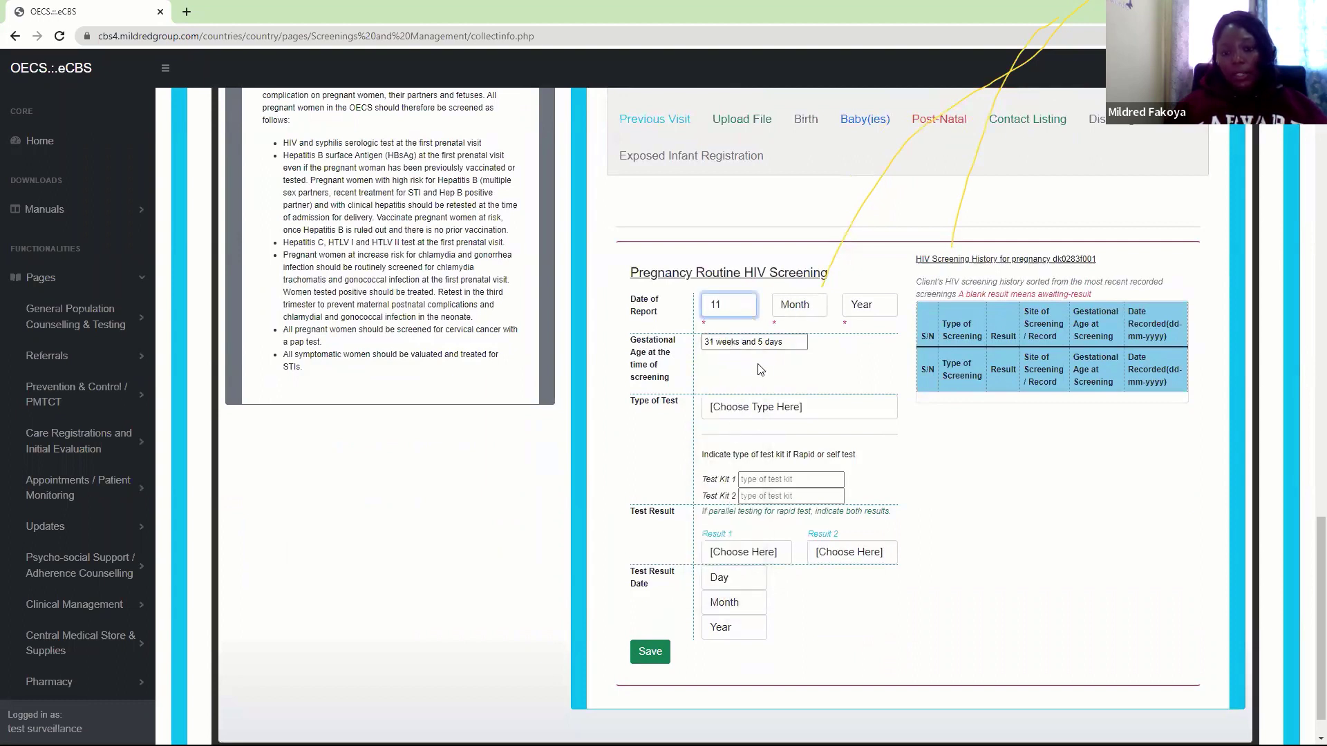
click(795, 308)
click(801, 336)
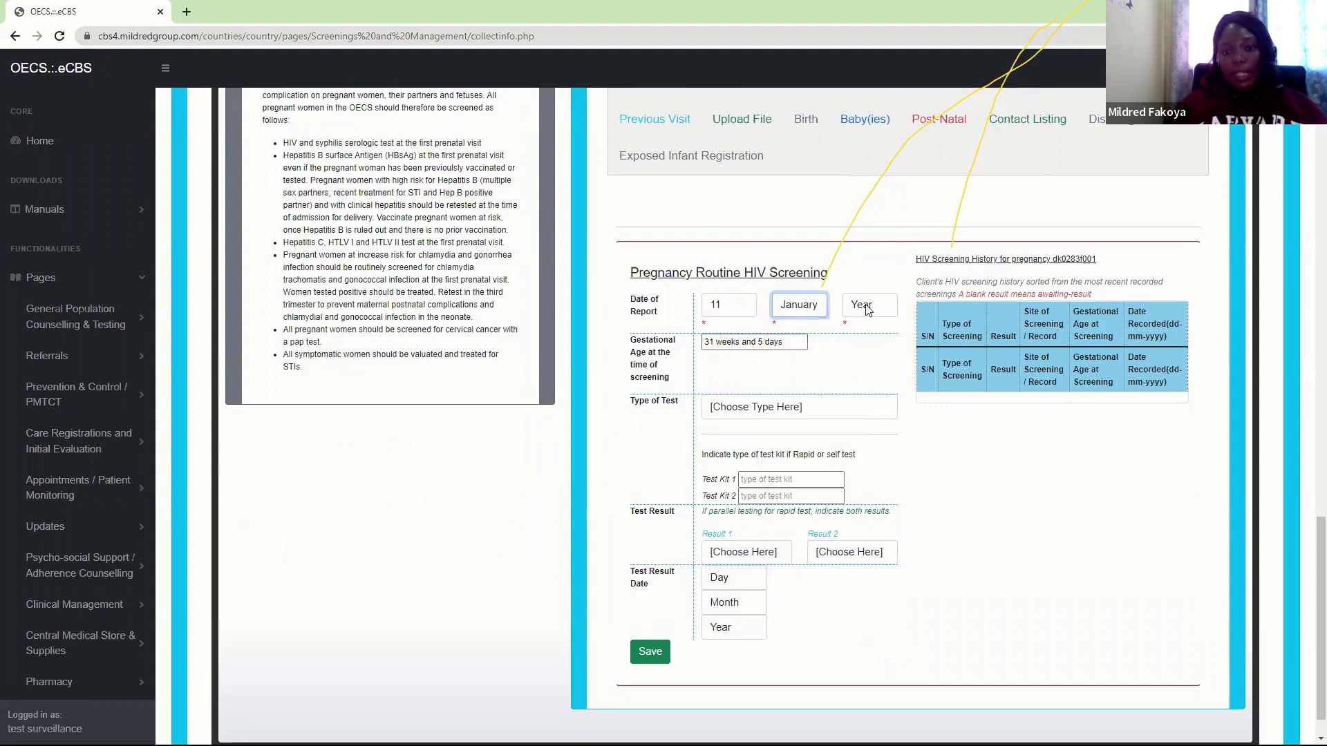
click(866, 305)
click(865, 338)
Record an HIV Rapid Test with Test Kit 1 Determine and a Reactive result
click(746, 409)
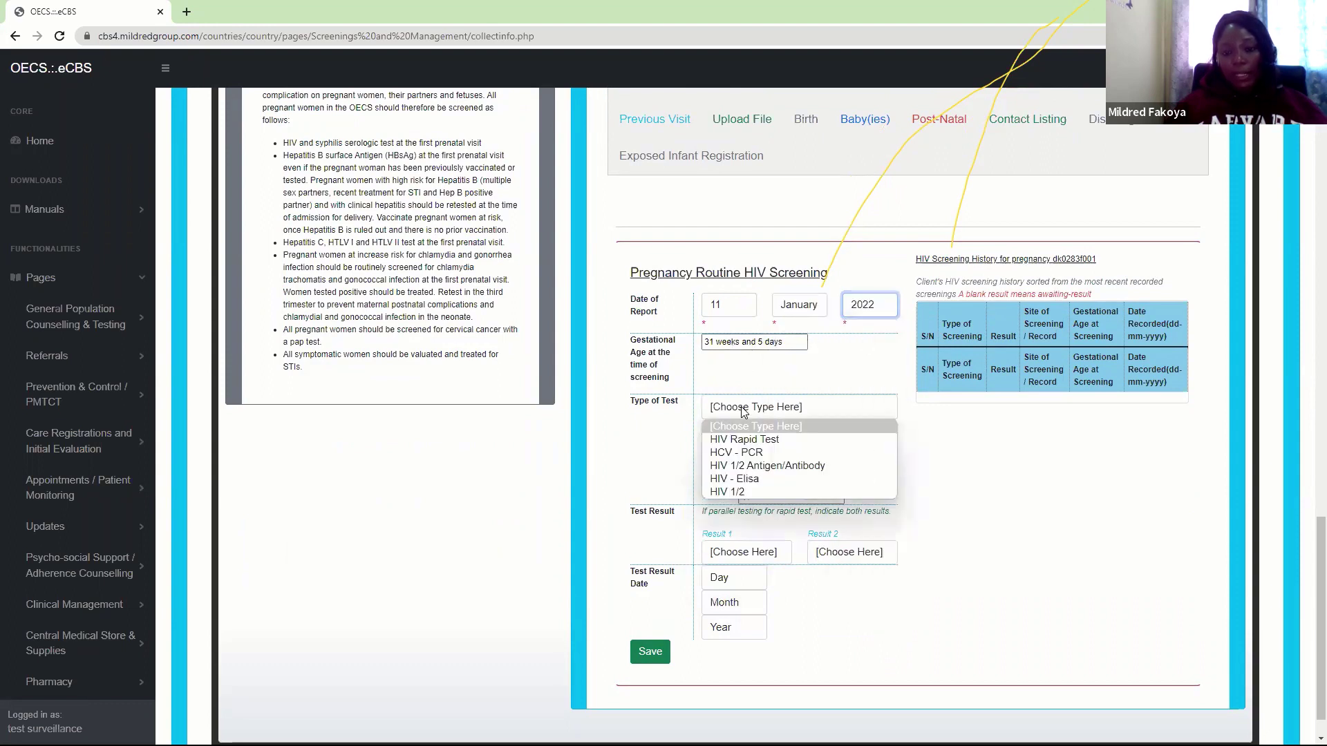
click(732, 443)
click(759, 478)
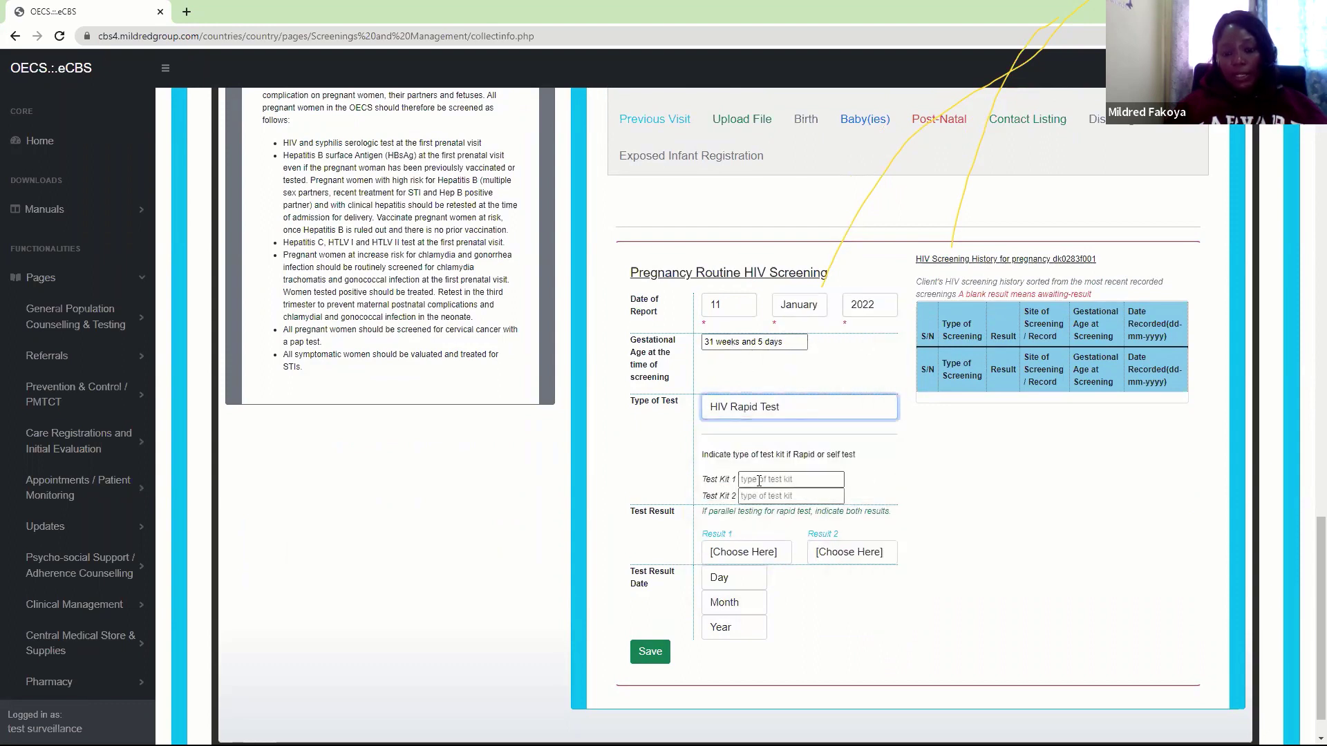
click(761, 507)
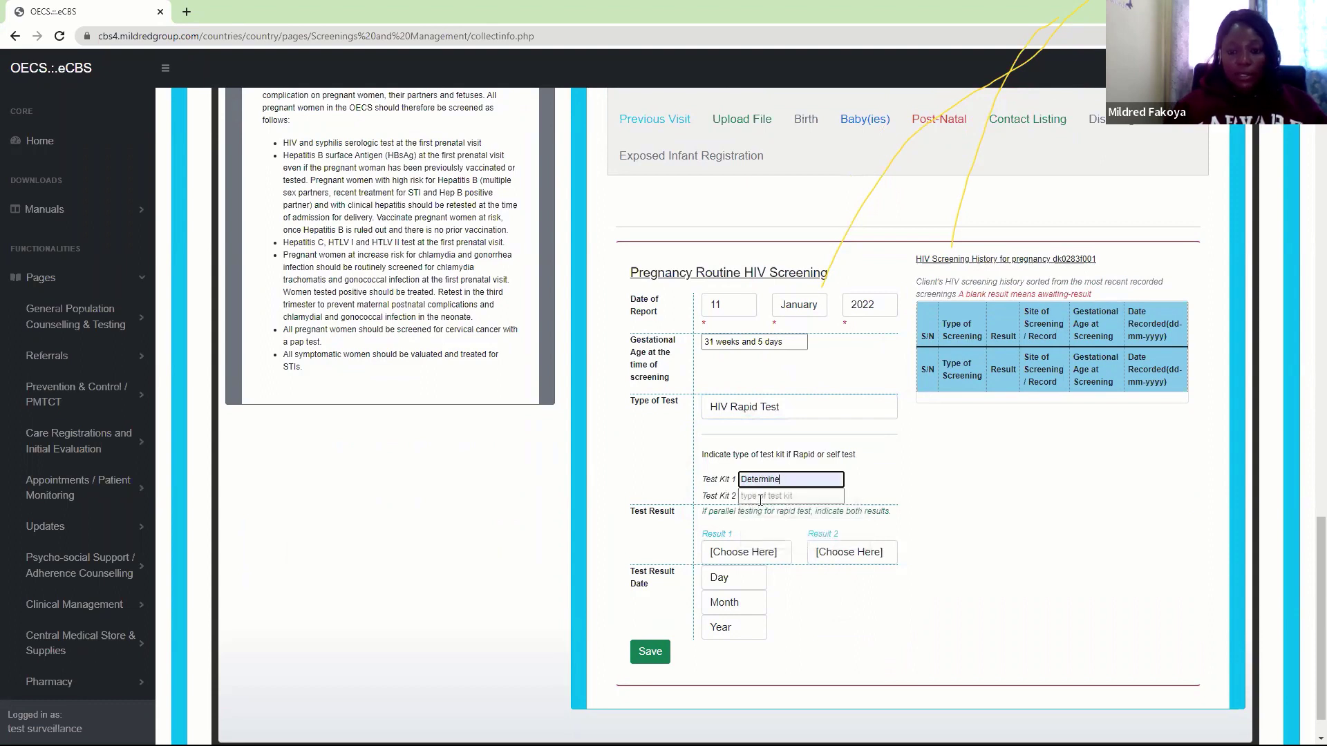
click(732, 556)
click(730, 557)
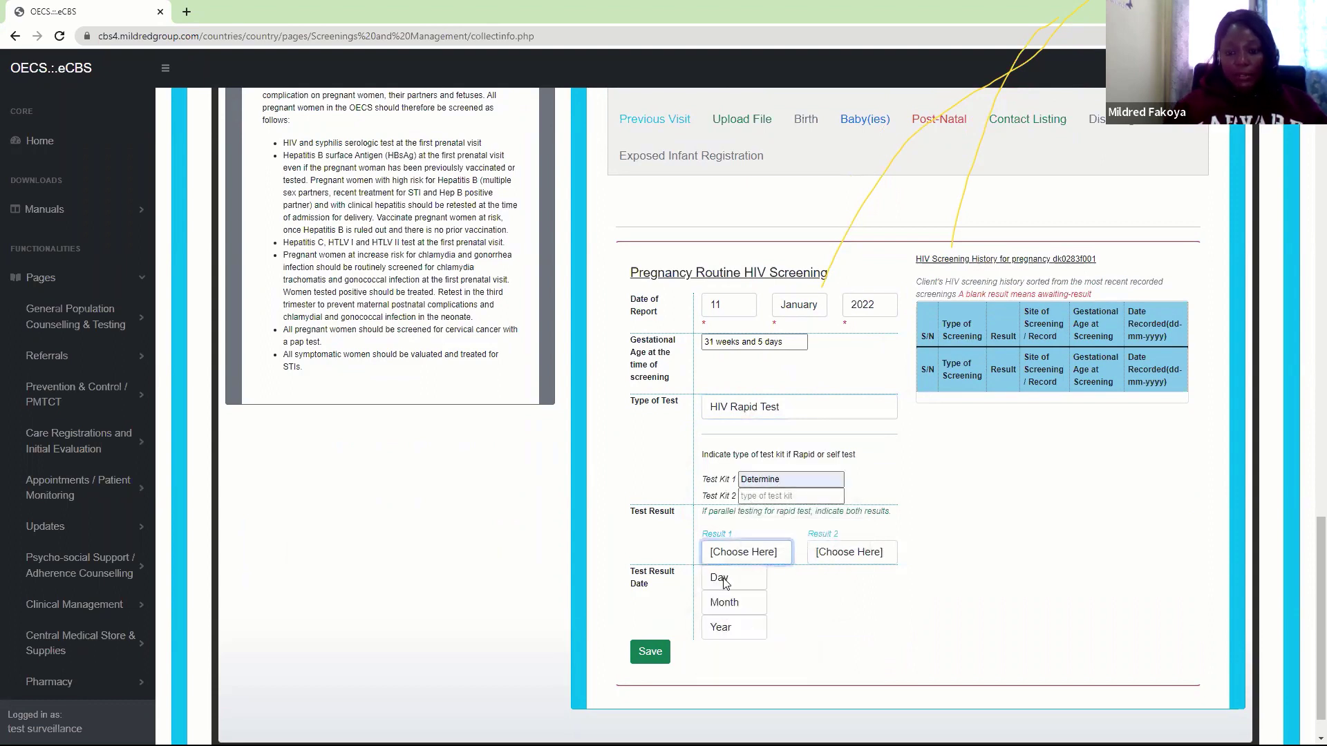
click(747, 557)
click(739, 587)
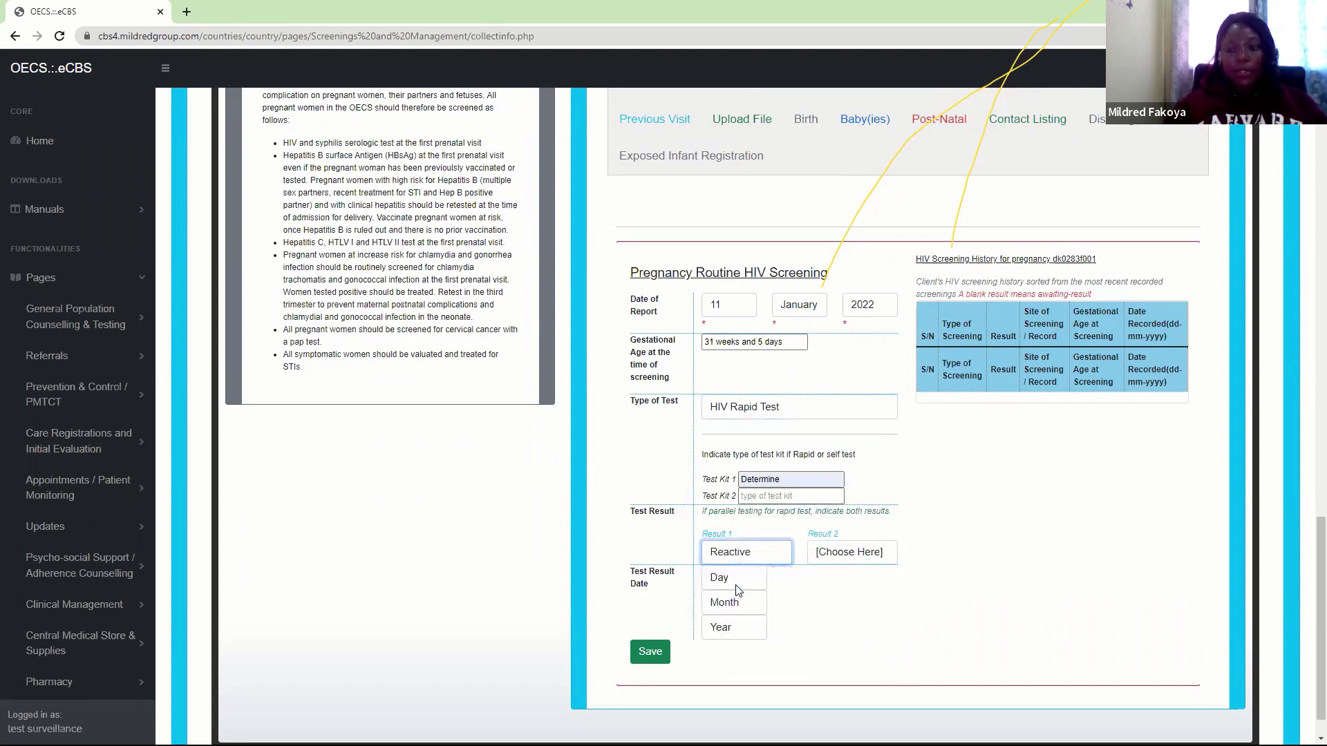
Set the test result date to 11 January 2022 and save the screening record
click(724, 586)
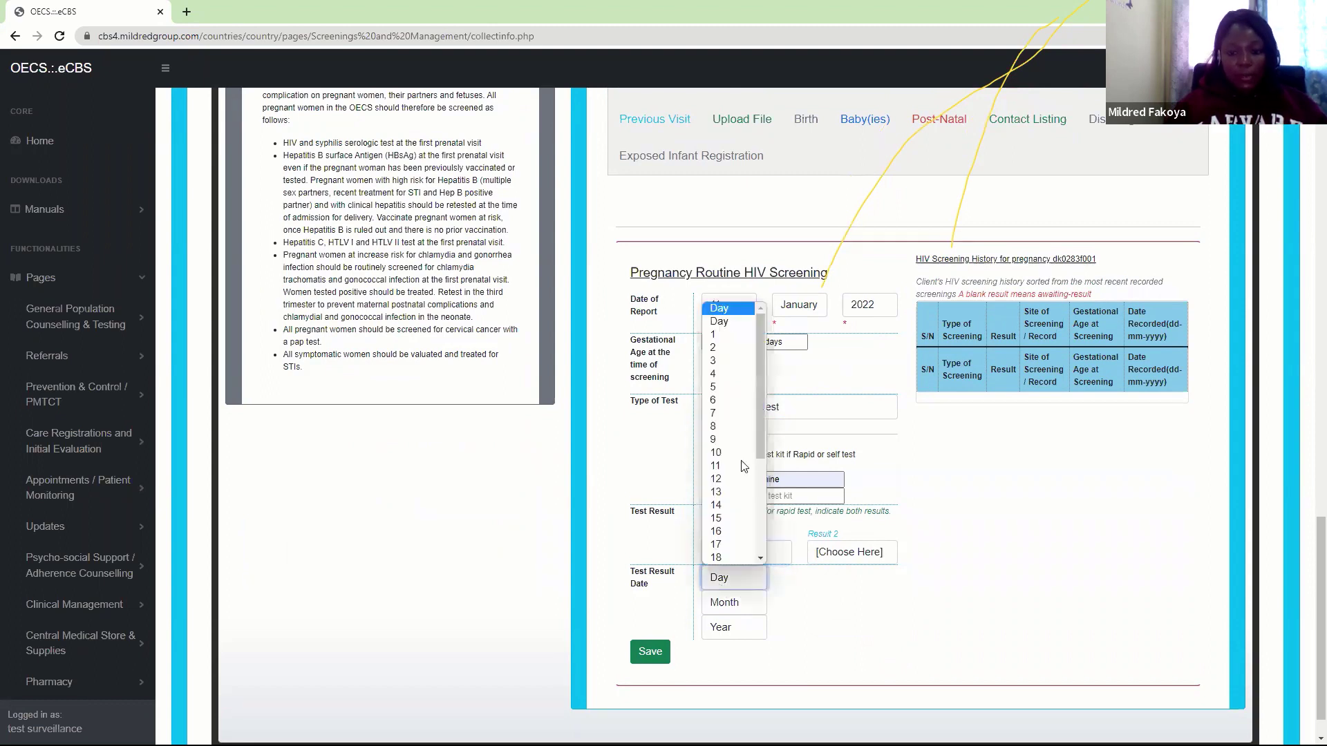
click(716, 453)
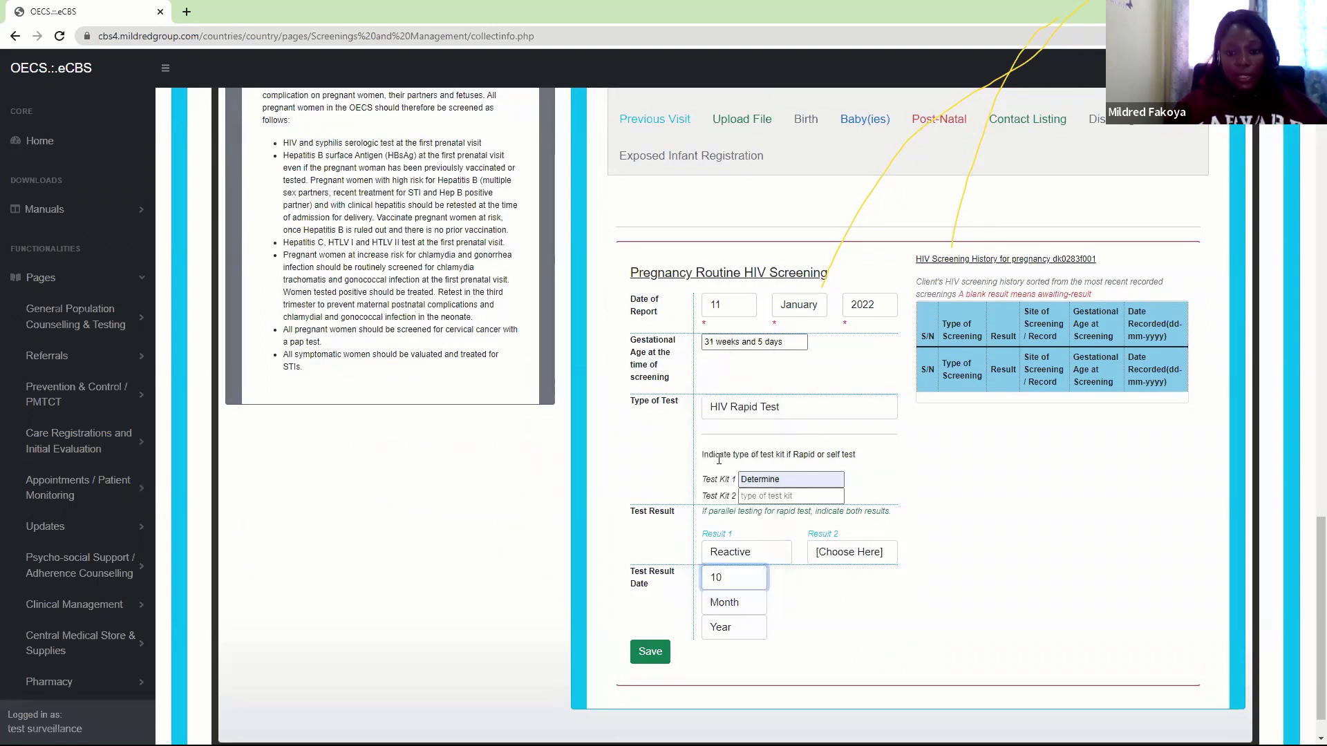
click(719, 579)
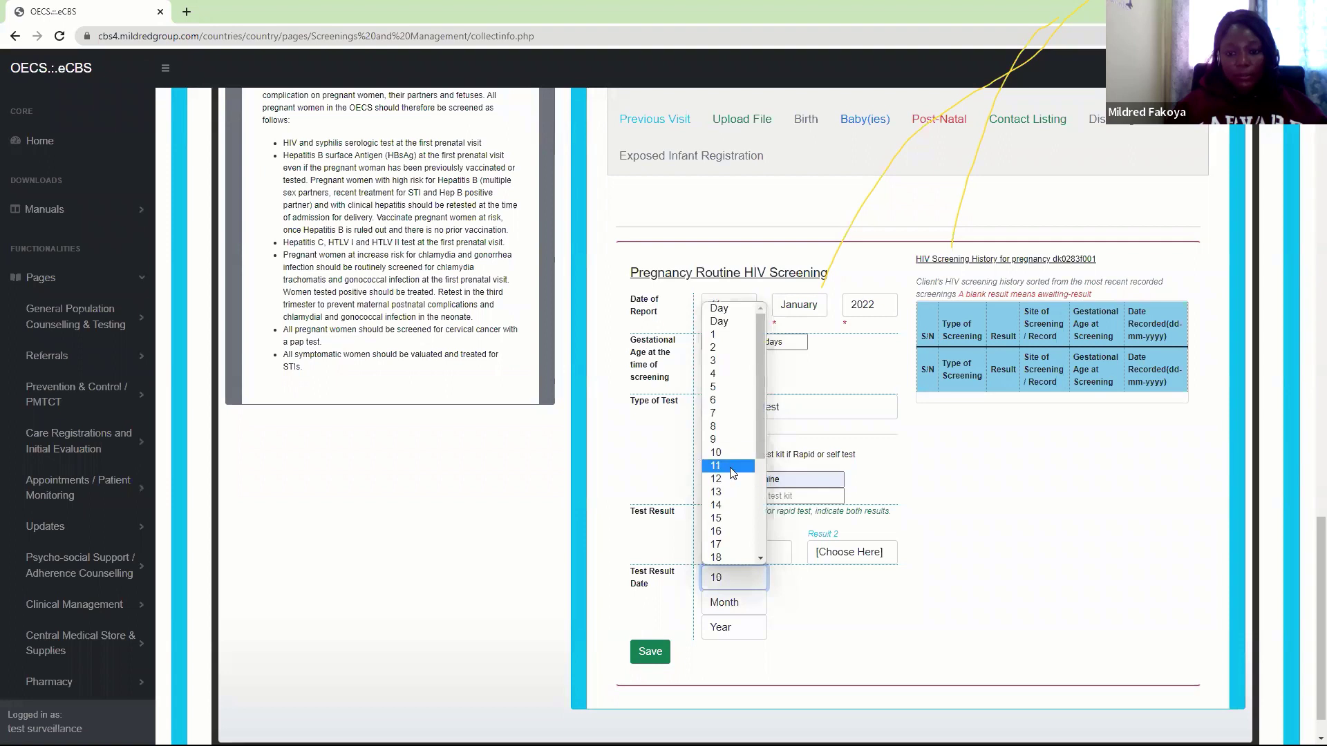
click(732, 468)
click(727, 602)
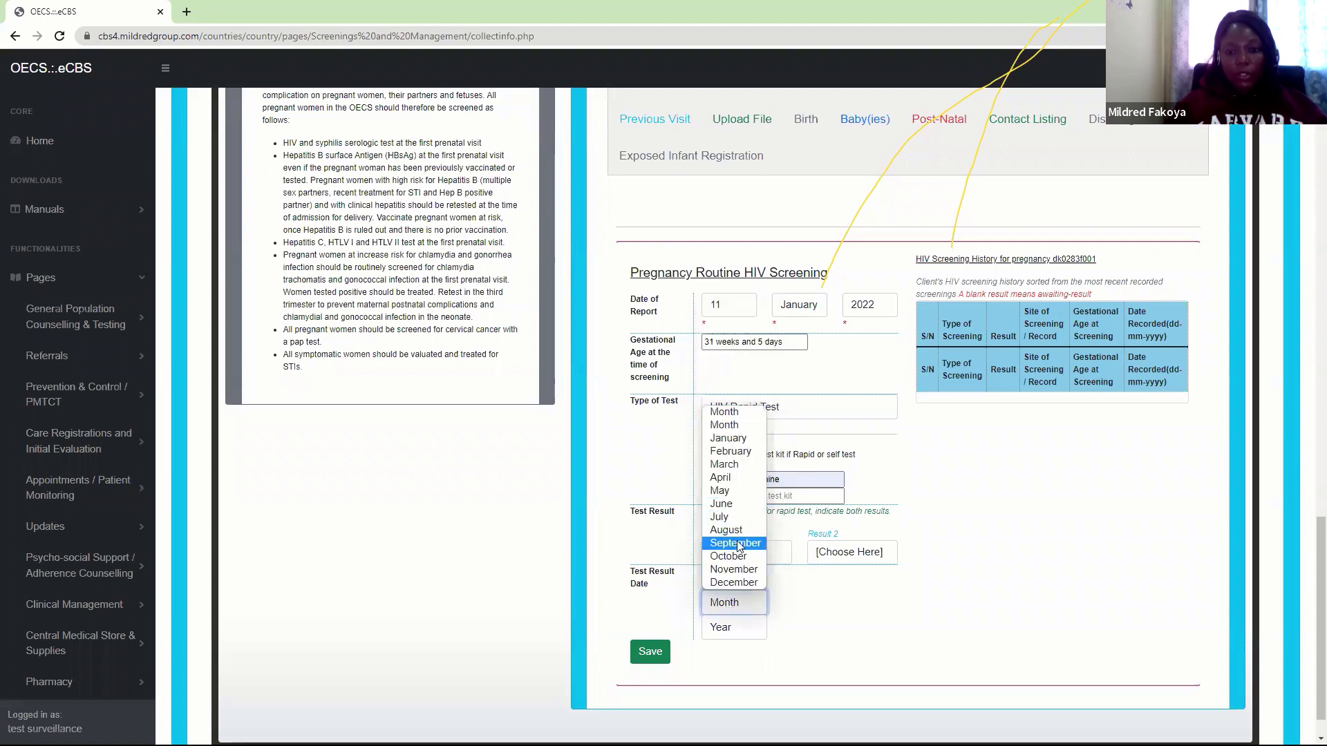
click(737, 444)
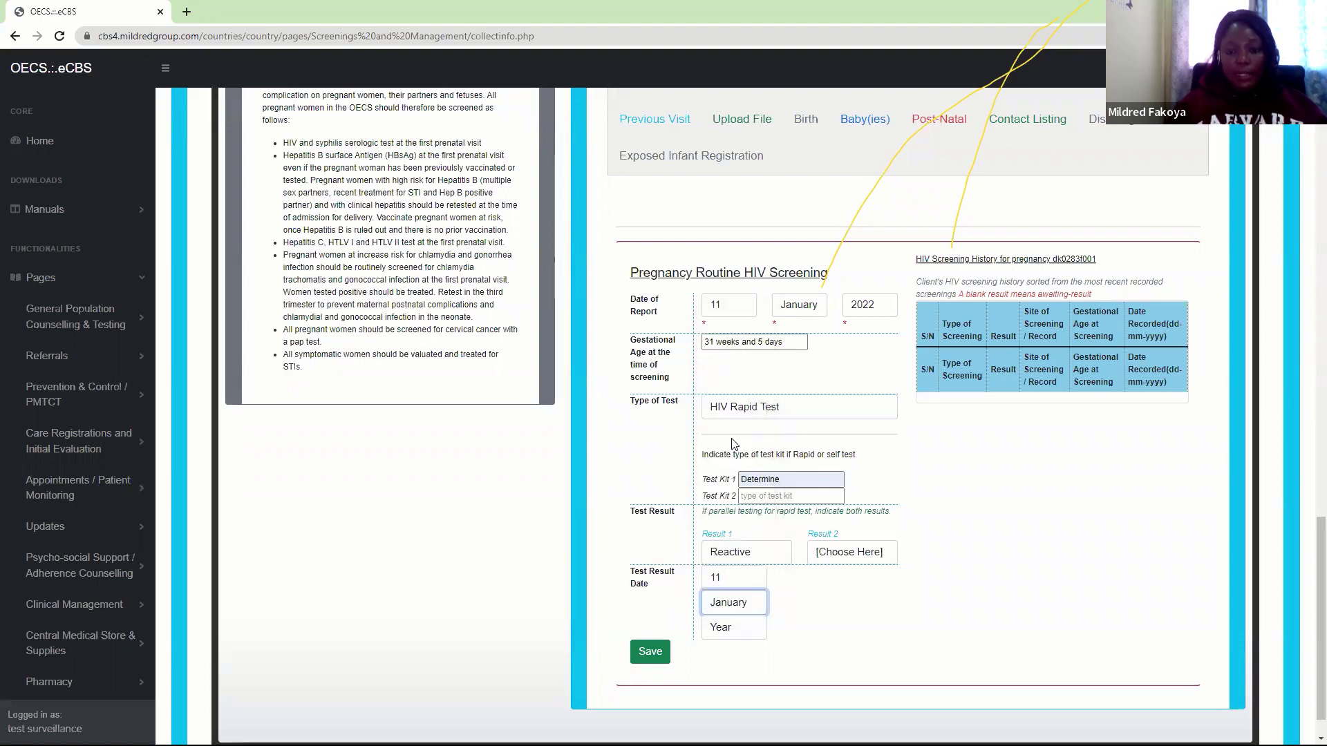
click(752, 629)
click(721, 383)
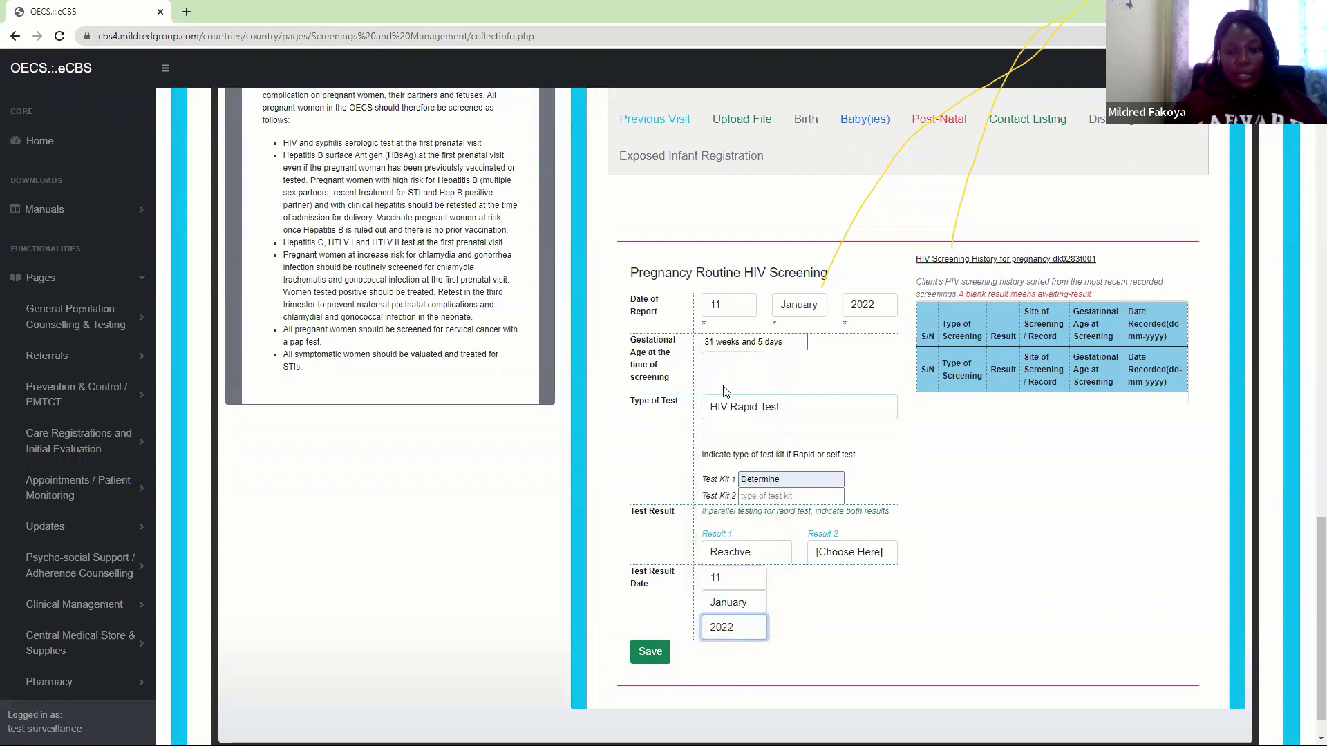
click(650, 655)
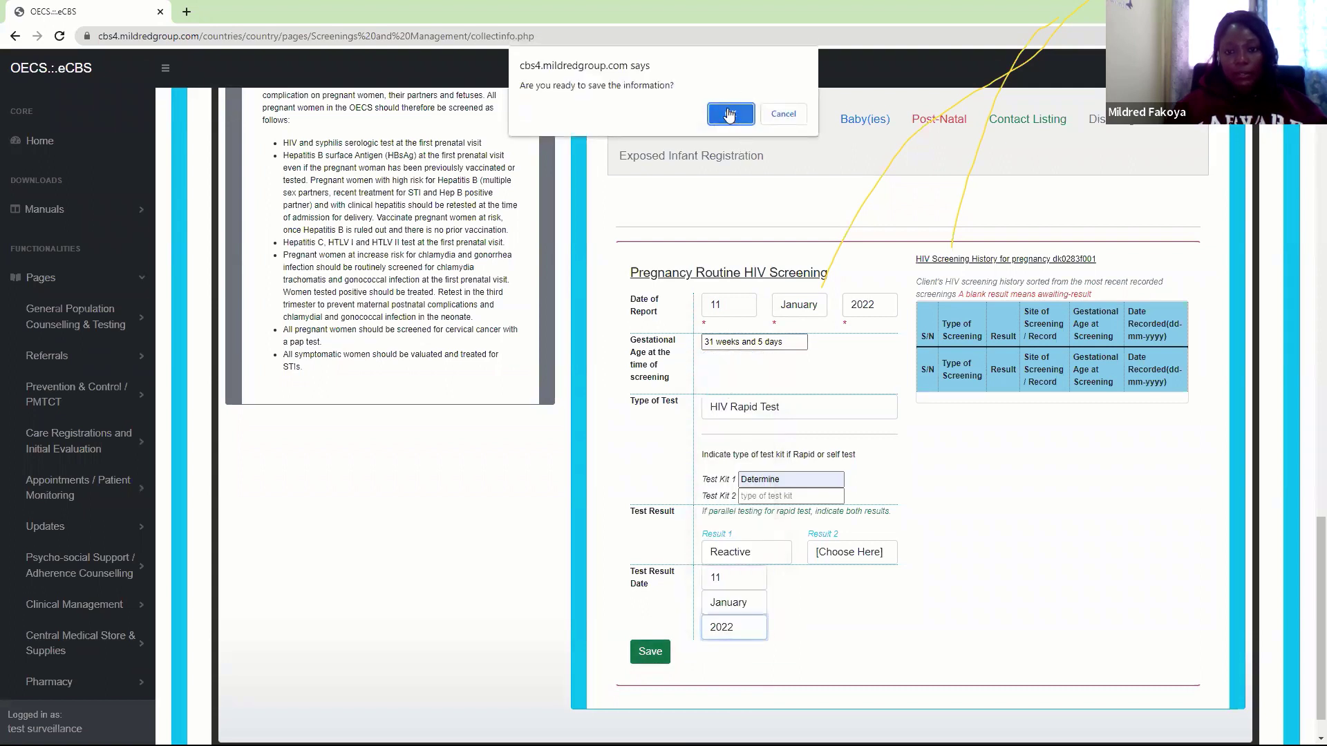
click(733, 105)
Dismiss the saved-successfully alert, then open the Antenatal / Maternity routine follow-up tab down to its screening links
click(765, 126)
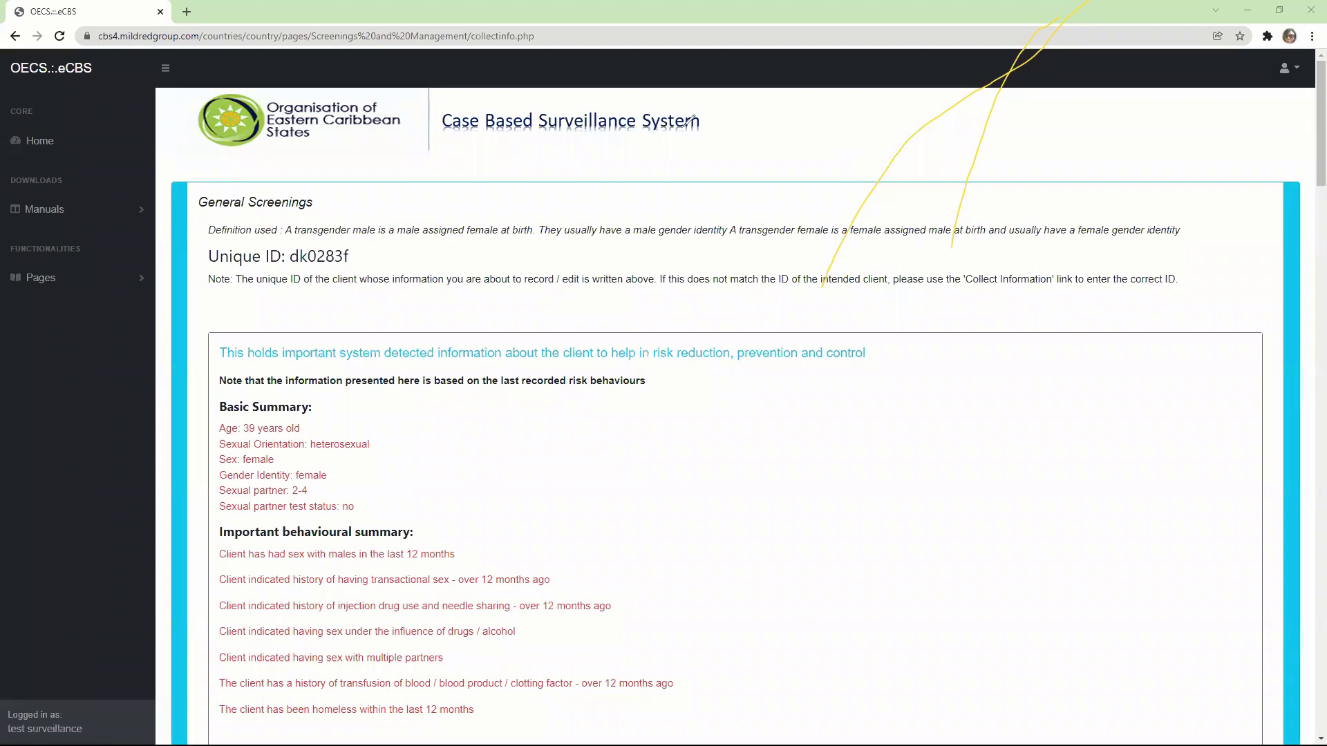
key(Escape)
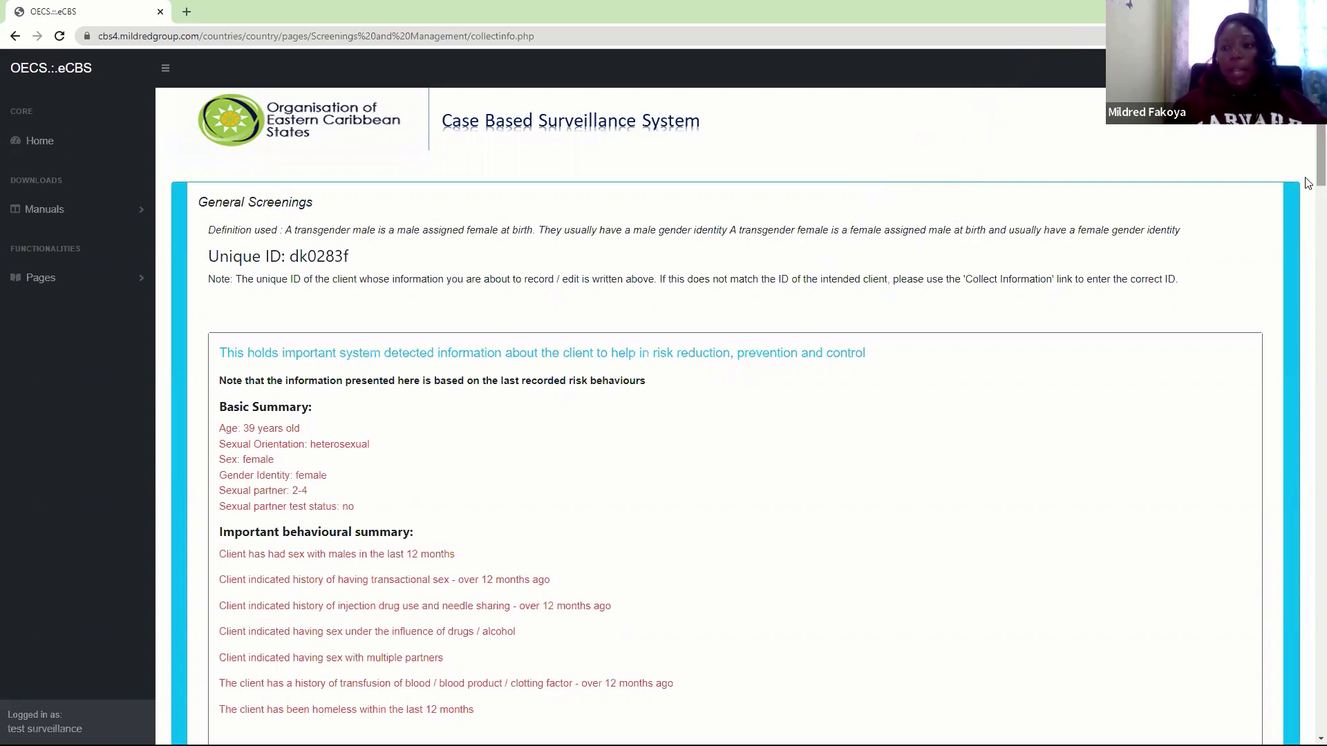
scroll(1308, 207, down, 6)
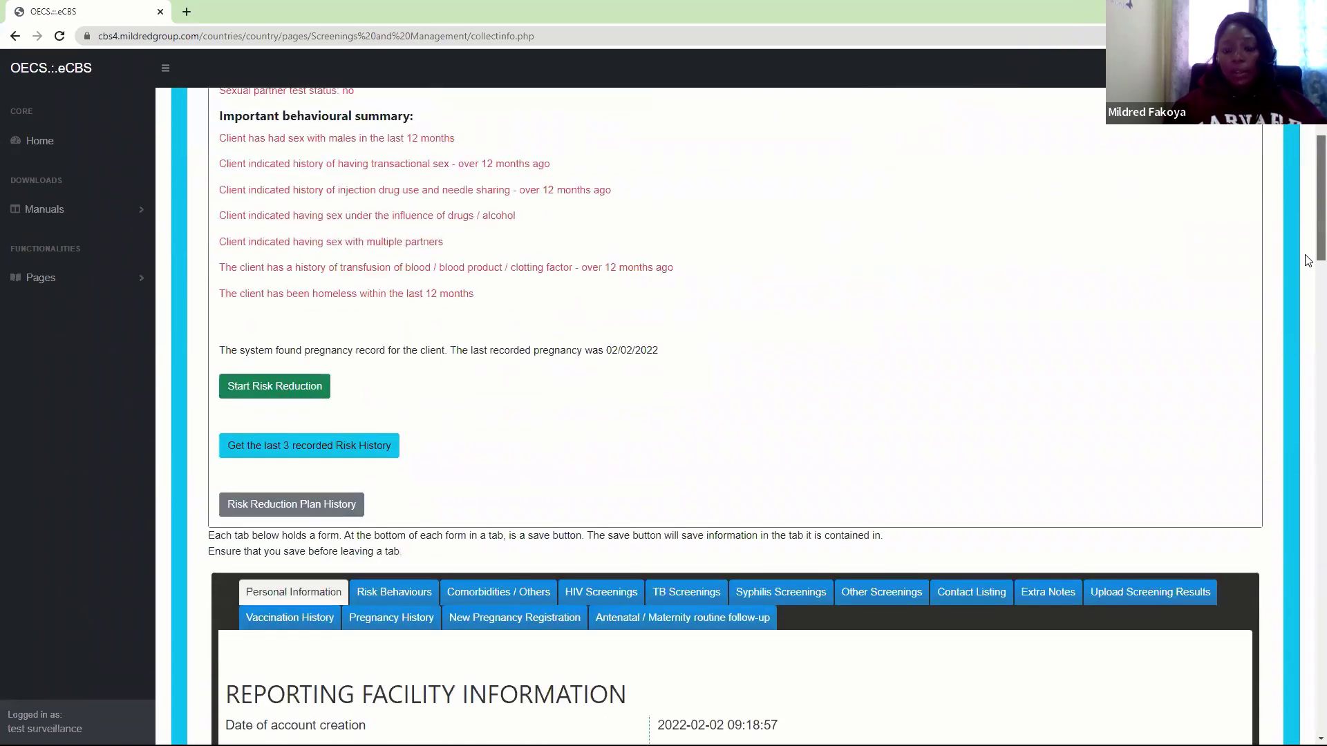
scroll(1308, 261, down, 5)
click(716, 246)
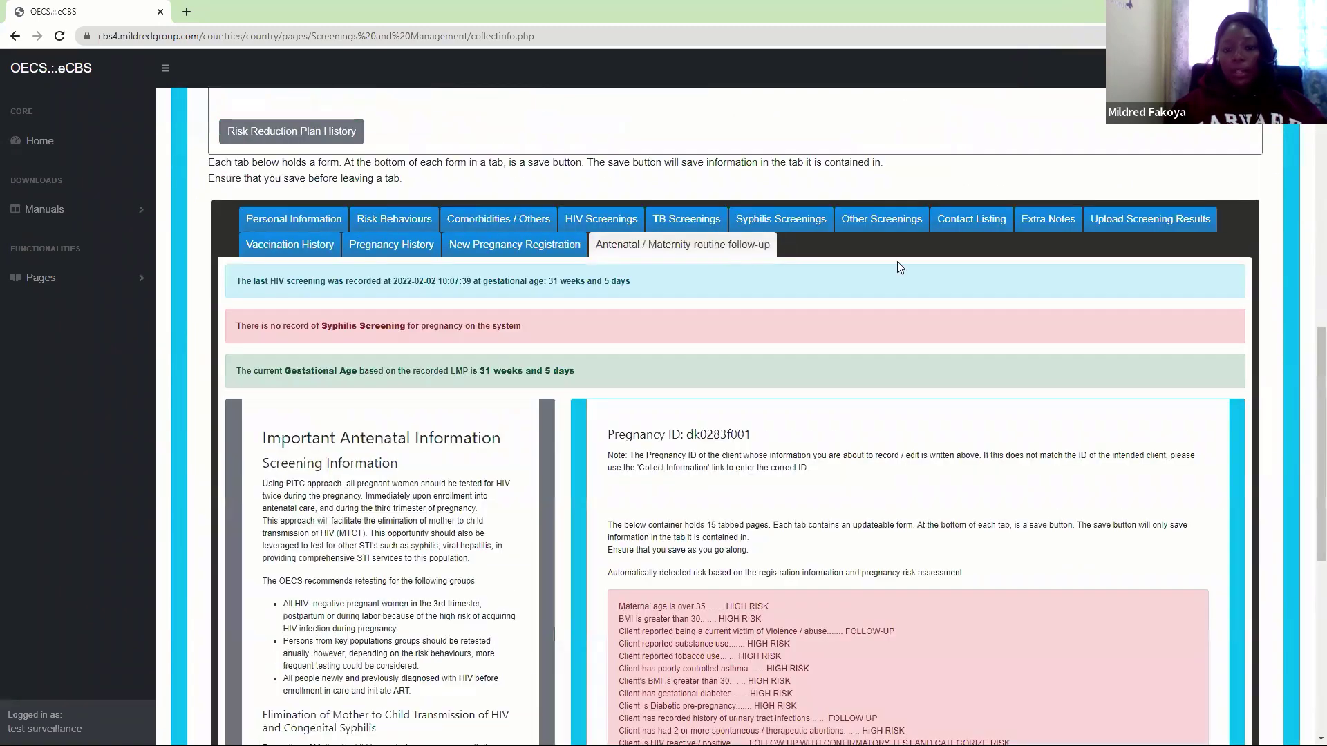
scroll(1308, 391, down, 1)
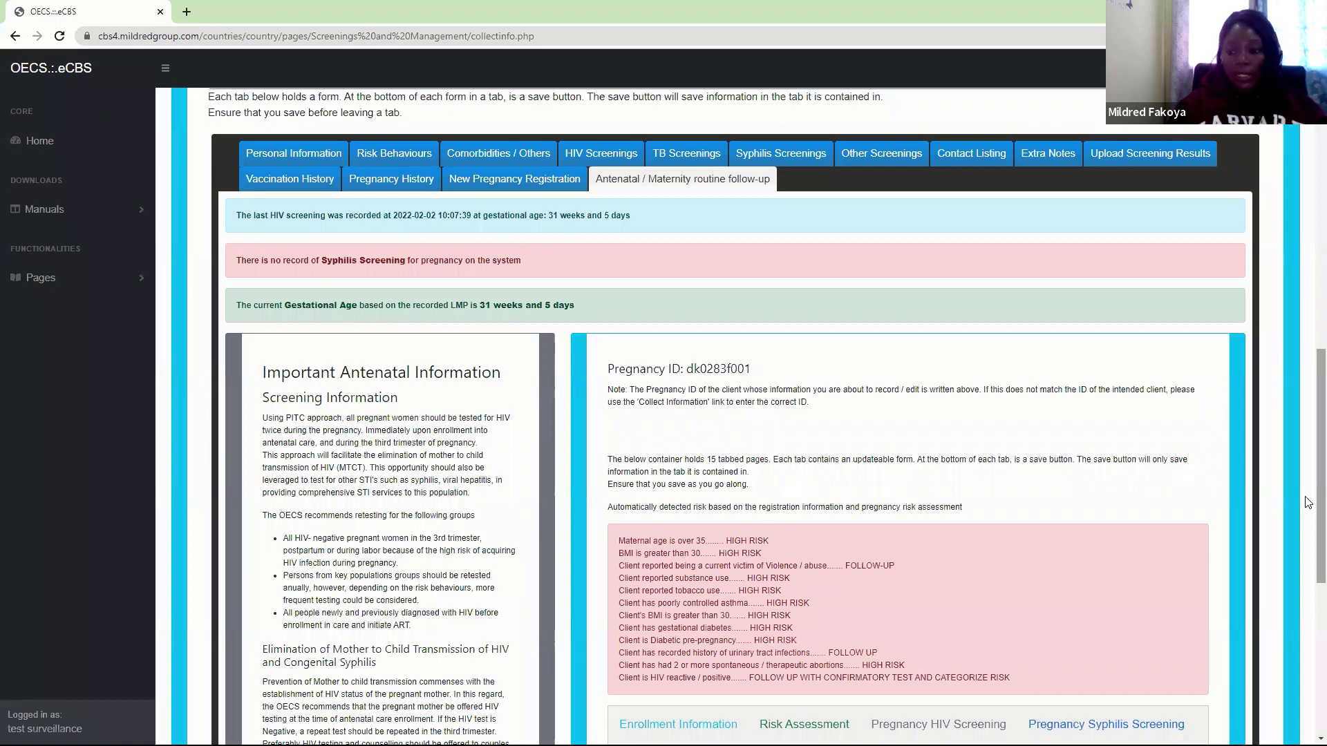
scroll(1309, 502, down, 1)
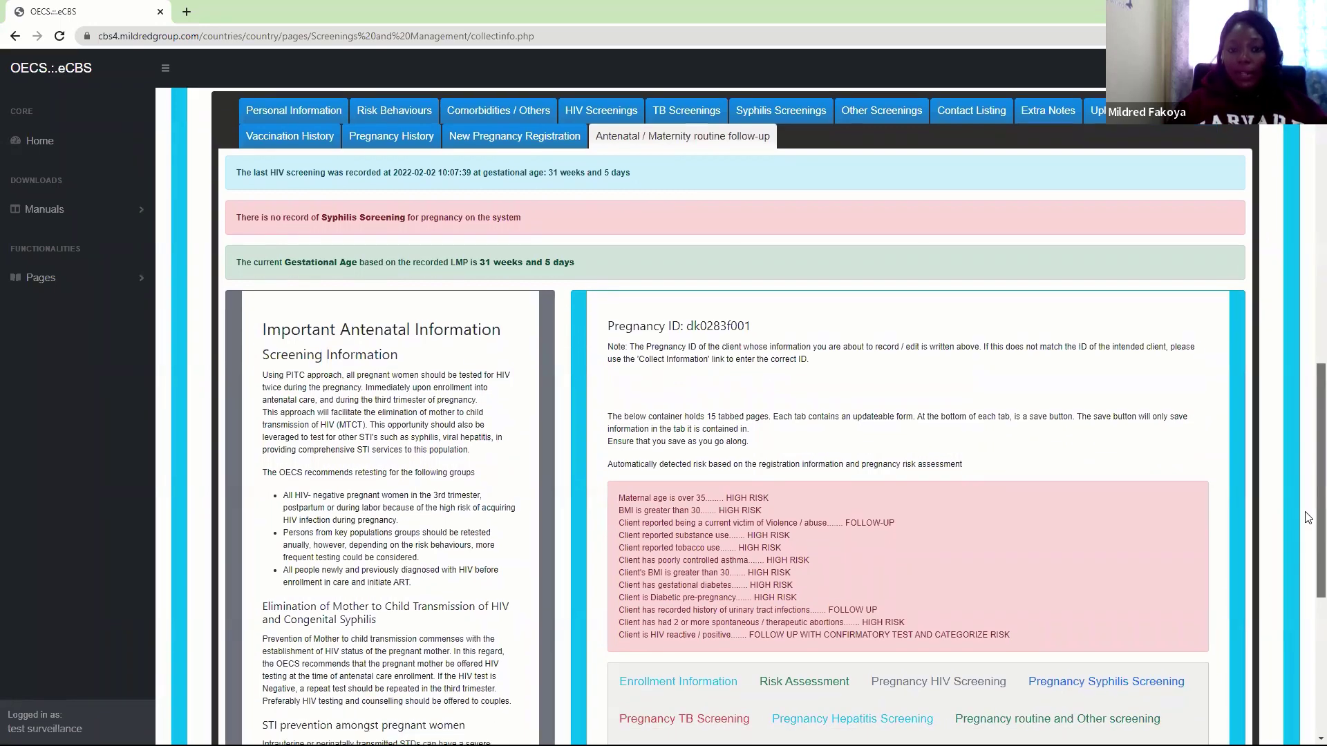
scroll(1308, 517, down, 6)
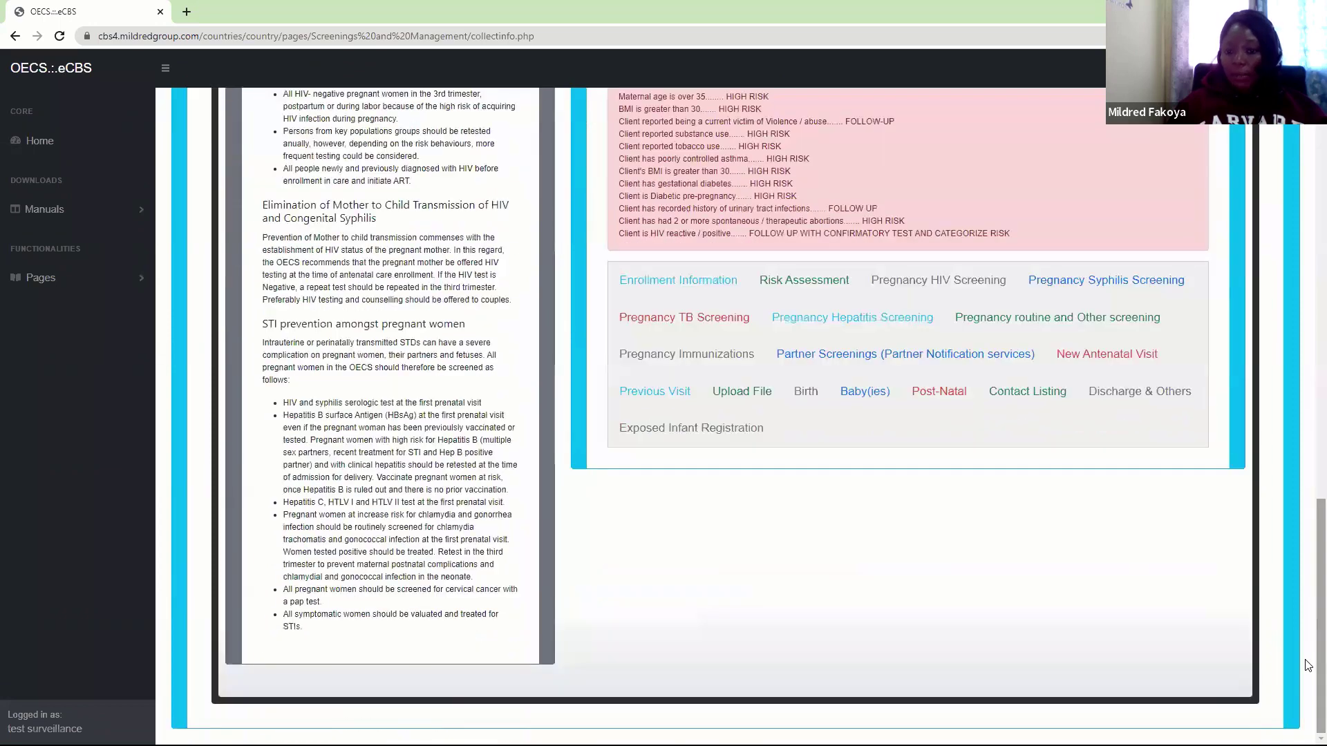
Open the Pregnancy HIV Screening form and review its history with the reactive HIV Rapid Test
click(992, 278)
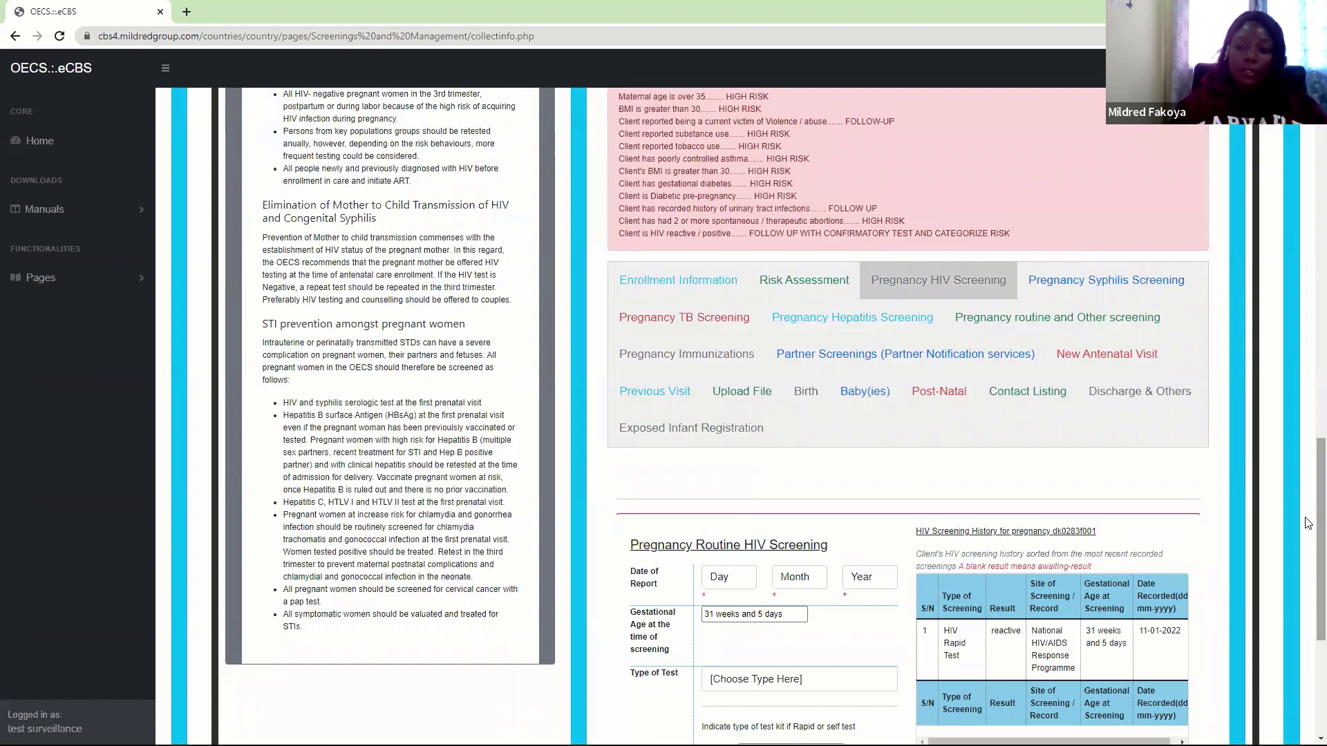
scroll(1308, 567, down, 1)
scroll(1309, 567, down, 3)
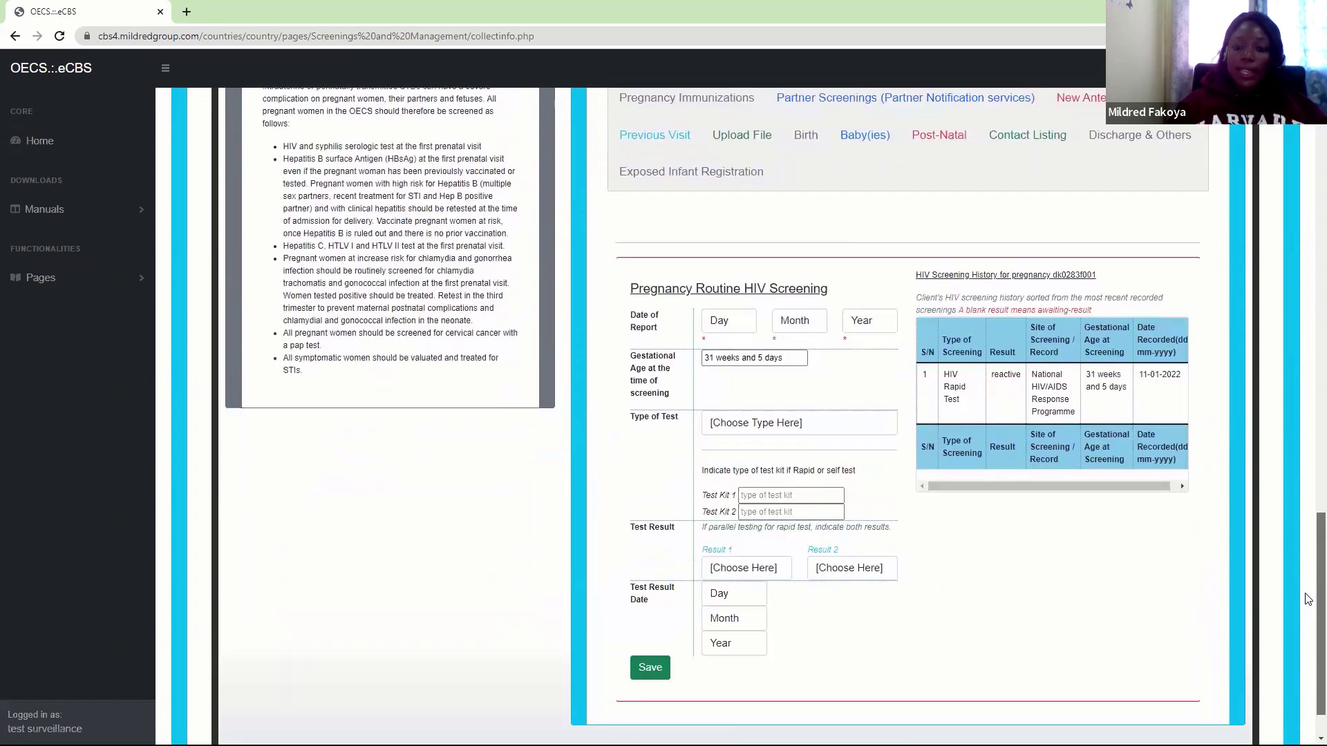
Inspect the gestational age and report date fields, then return to the top of the form
click(714, 355)
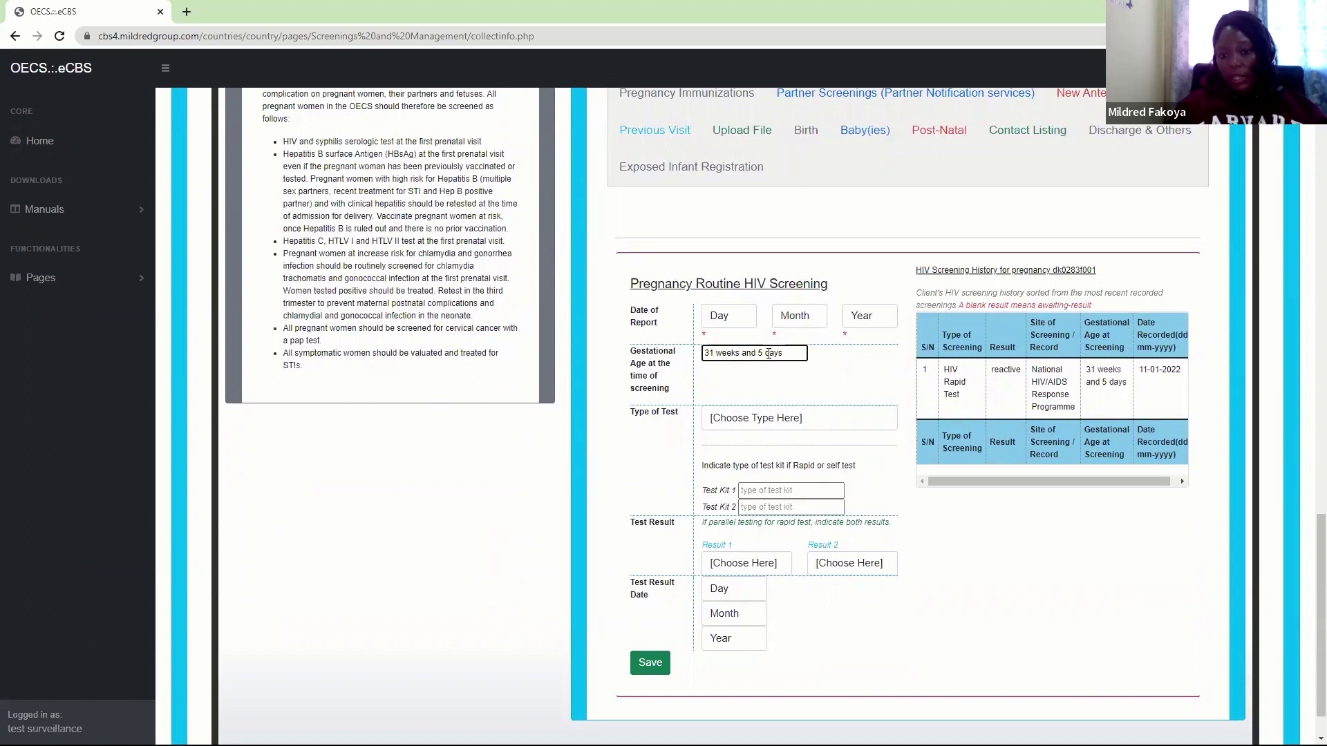
double_click(770, 354)
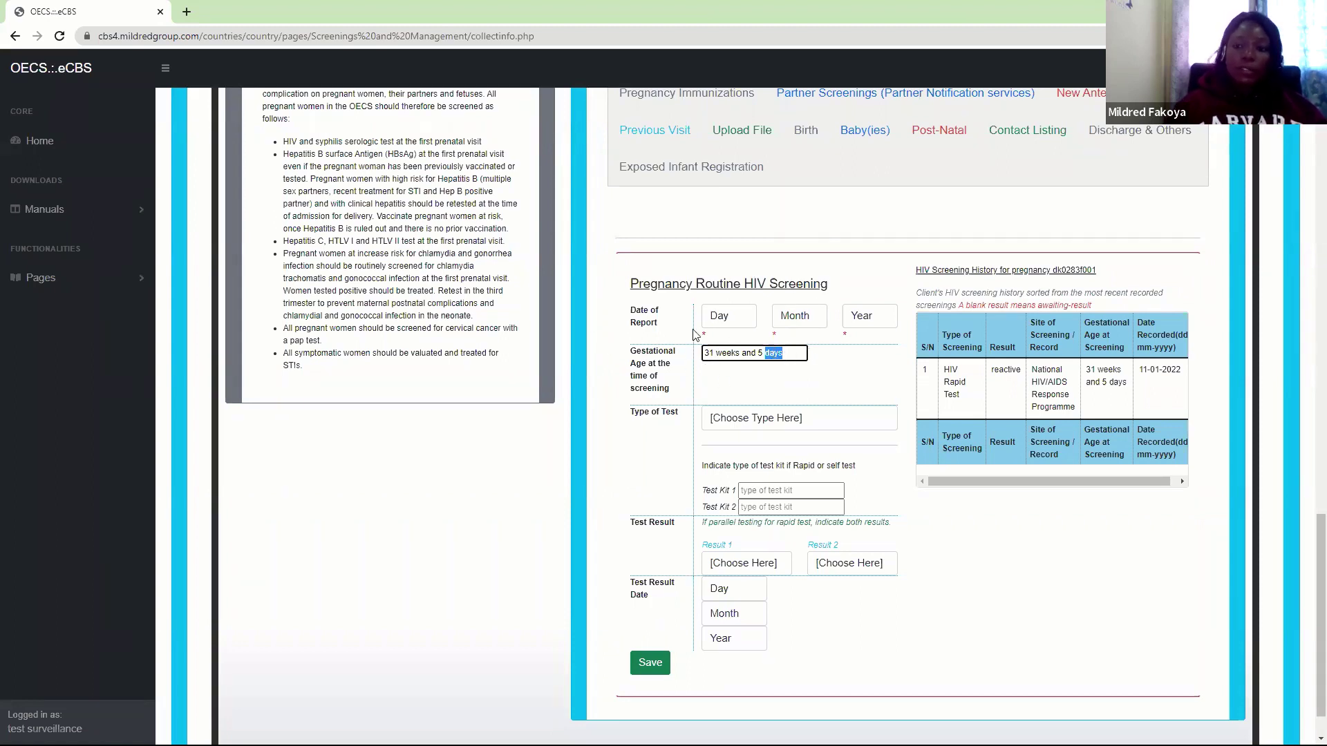
click(719, 357)
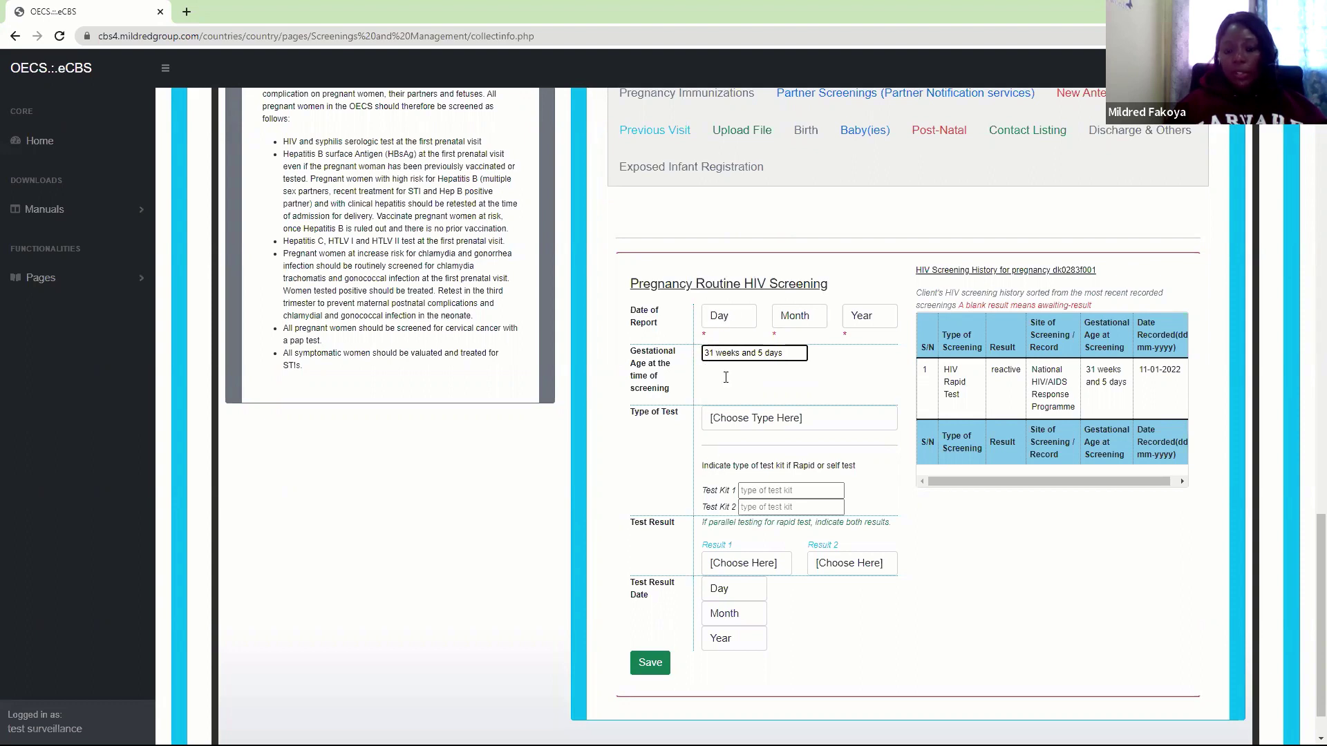
click(729, 316)
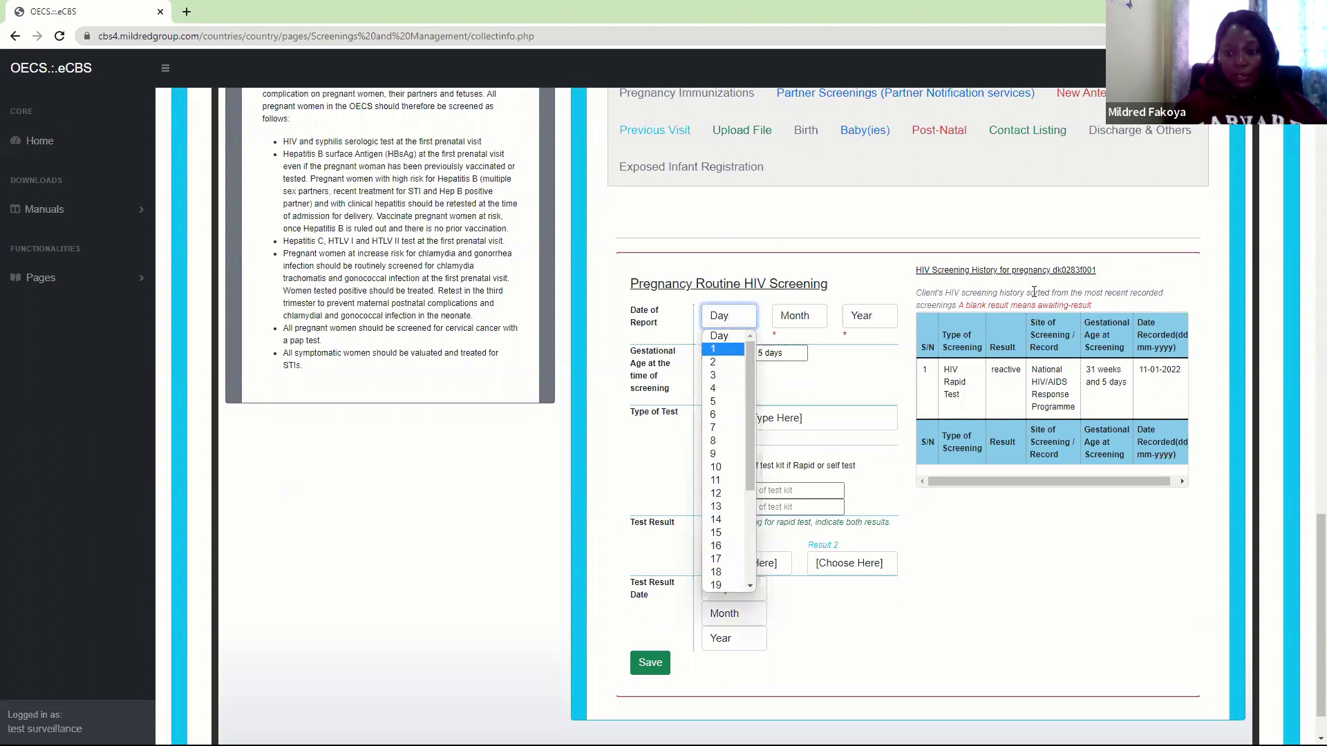
drag(1319, 573, 1308, 411)
scroll(1309, 411, up, 3)
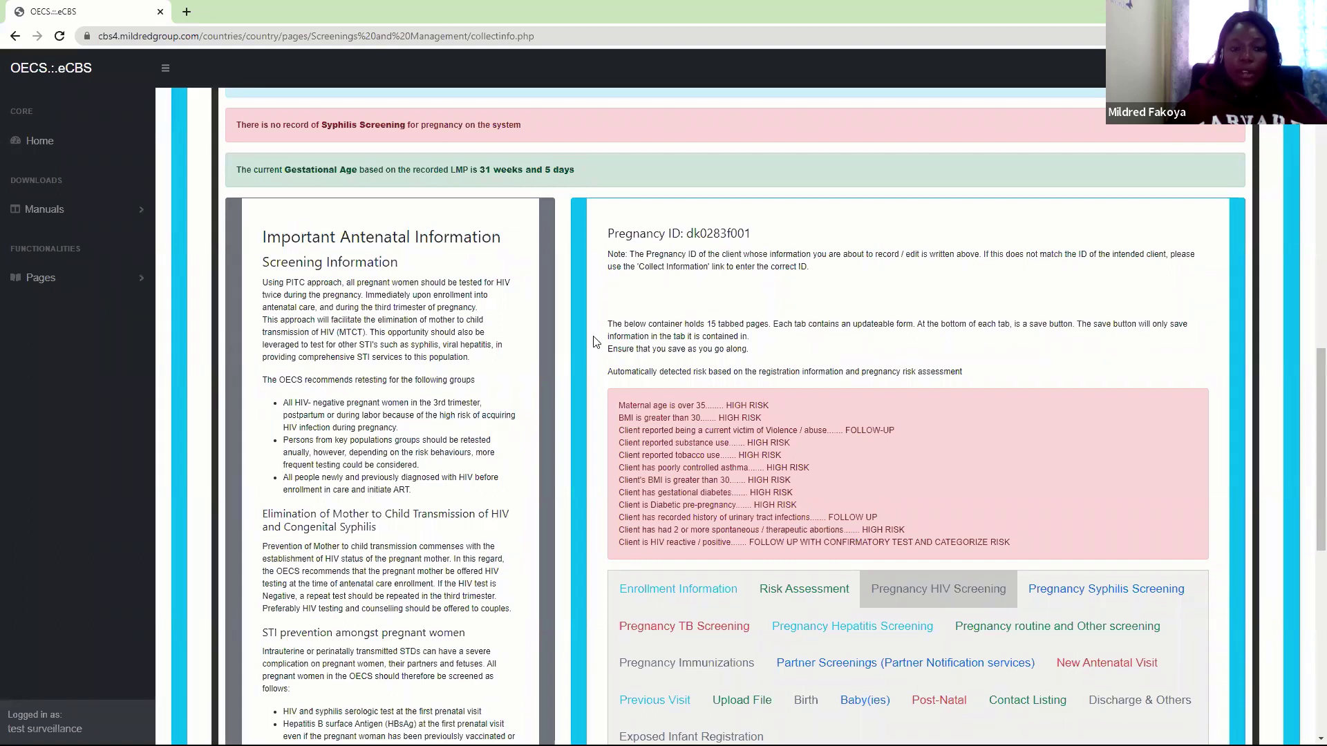
Try opening the PMTCT Data Form for the client from Pregnant Client Registration's Get List results
click(107, 274)
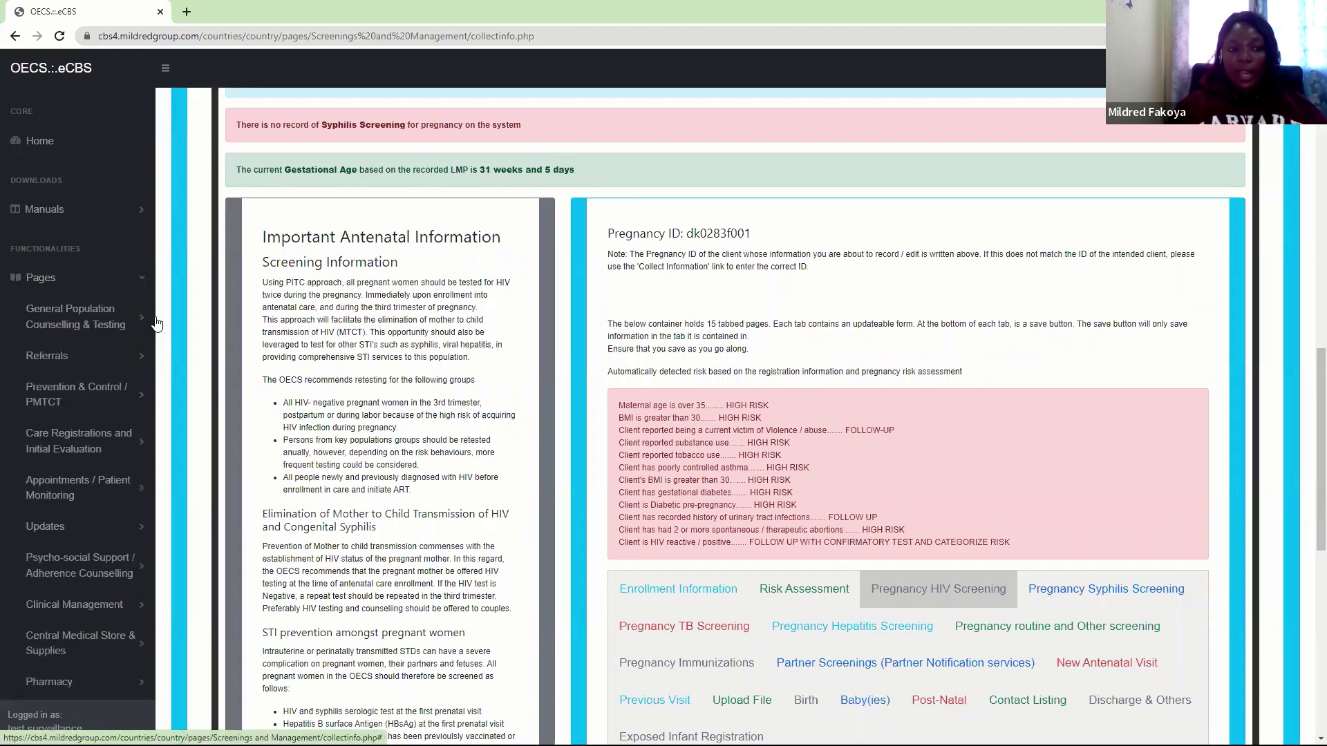
click(114, 327)
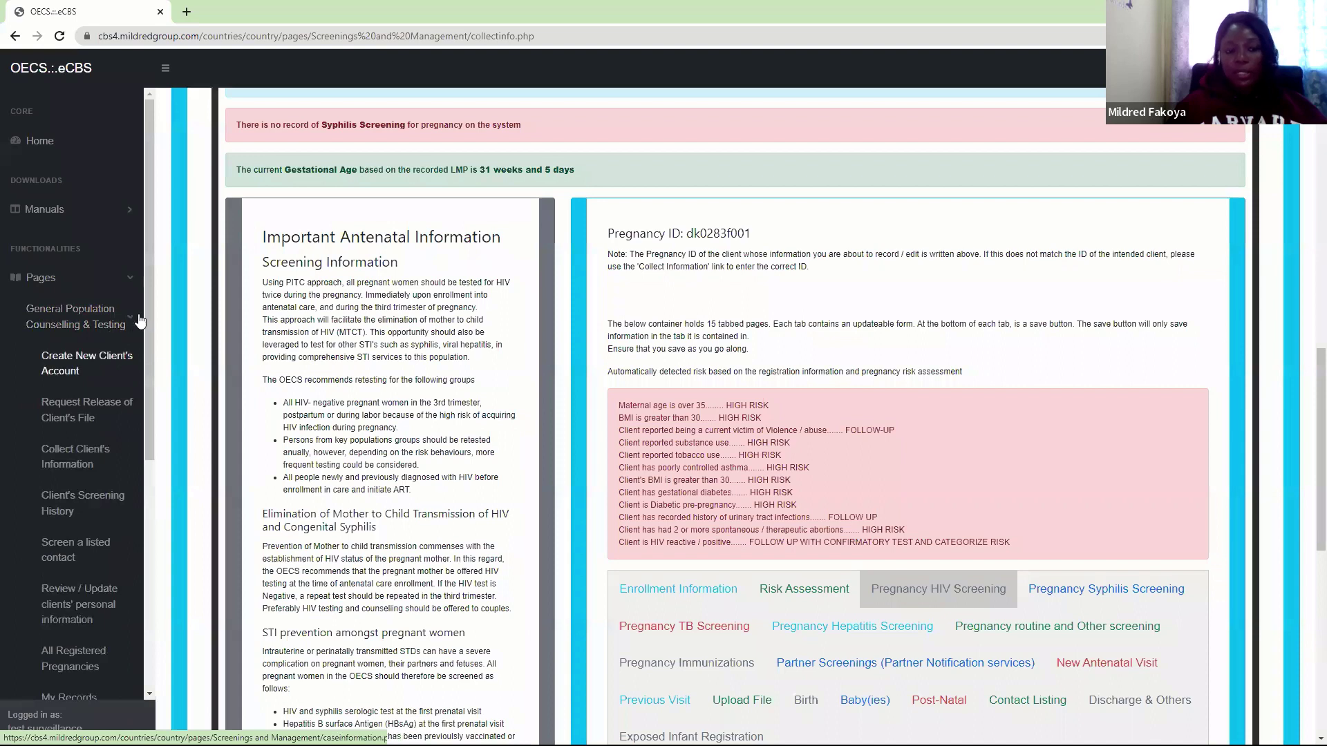
drag(149, 344, 151, 437)
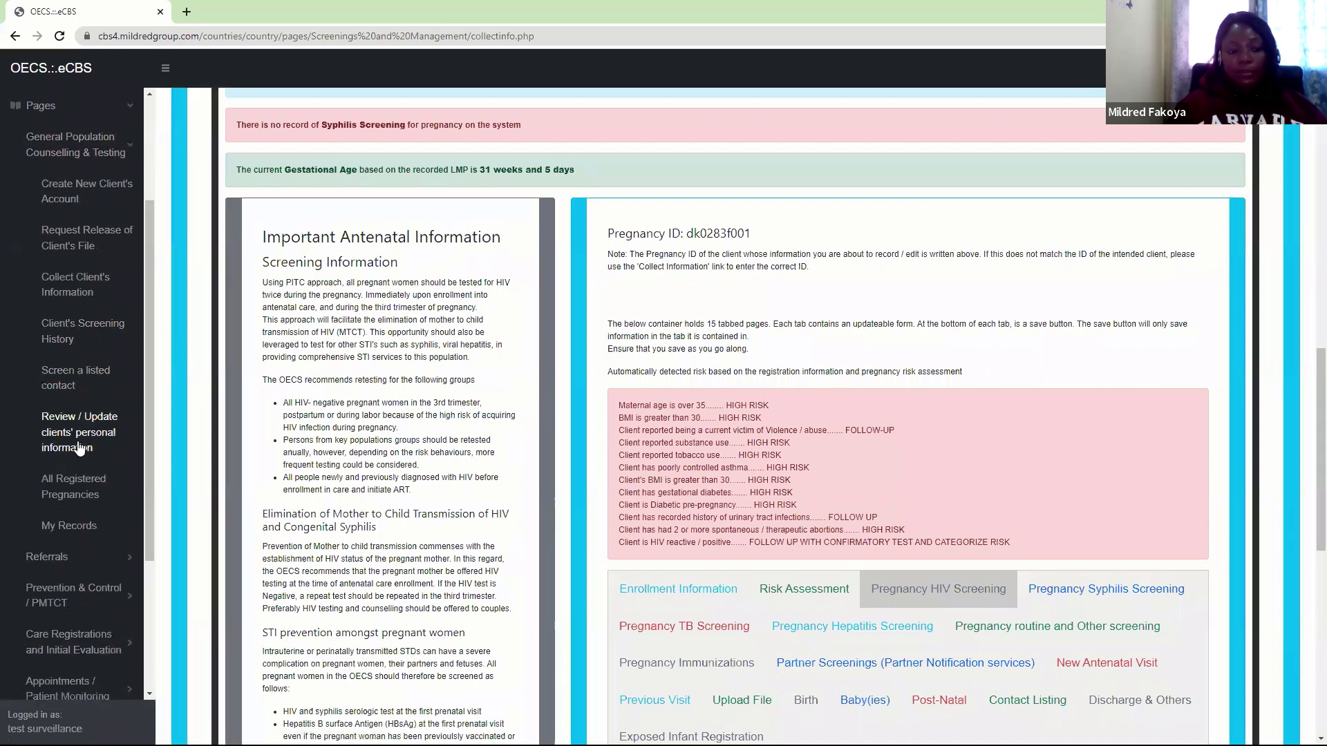
click(120, 159)
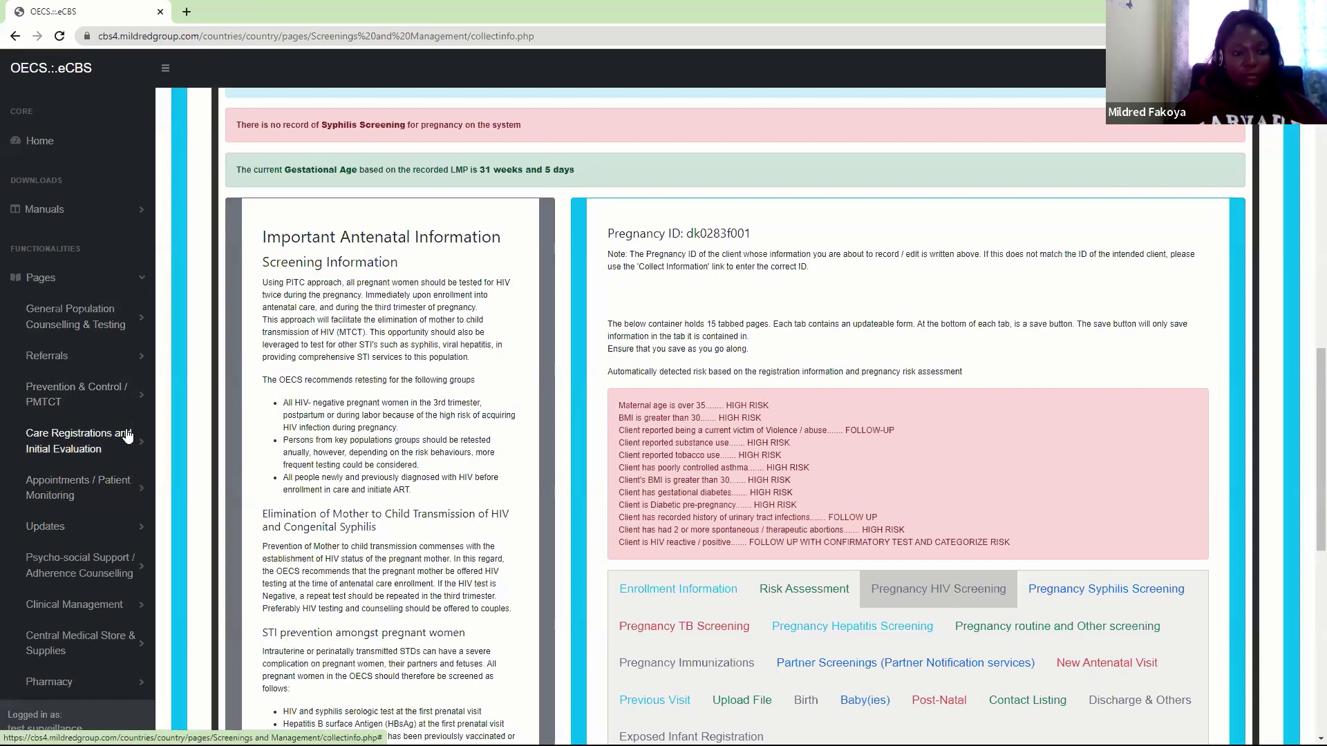
click(125, 391)
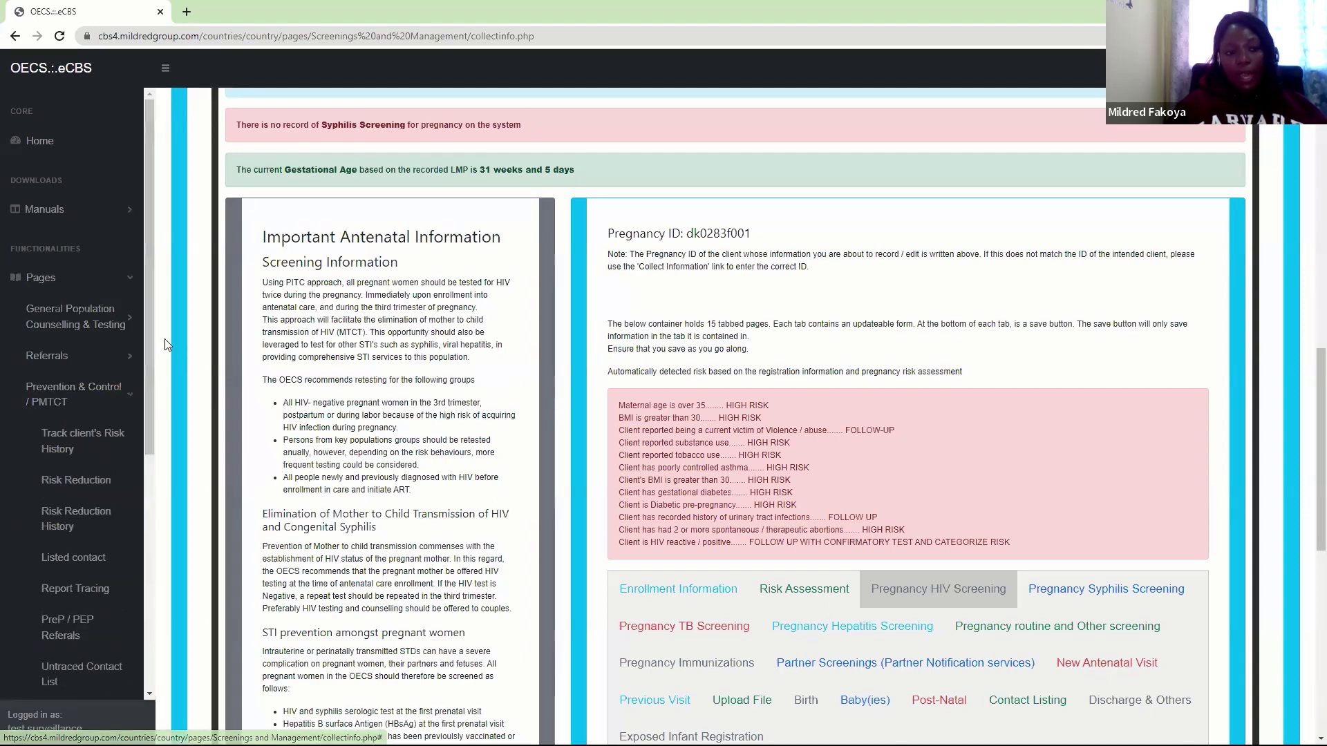
drag(149, 339, 155, 503)
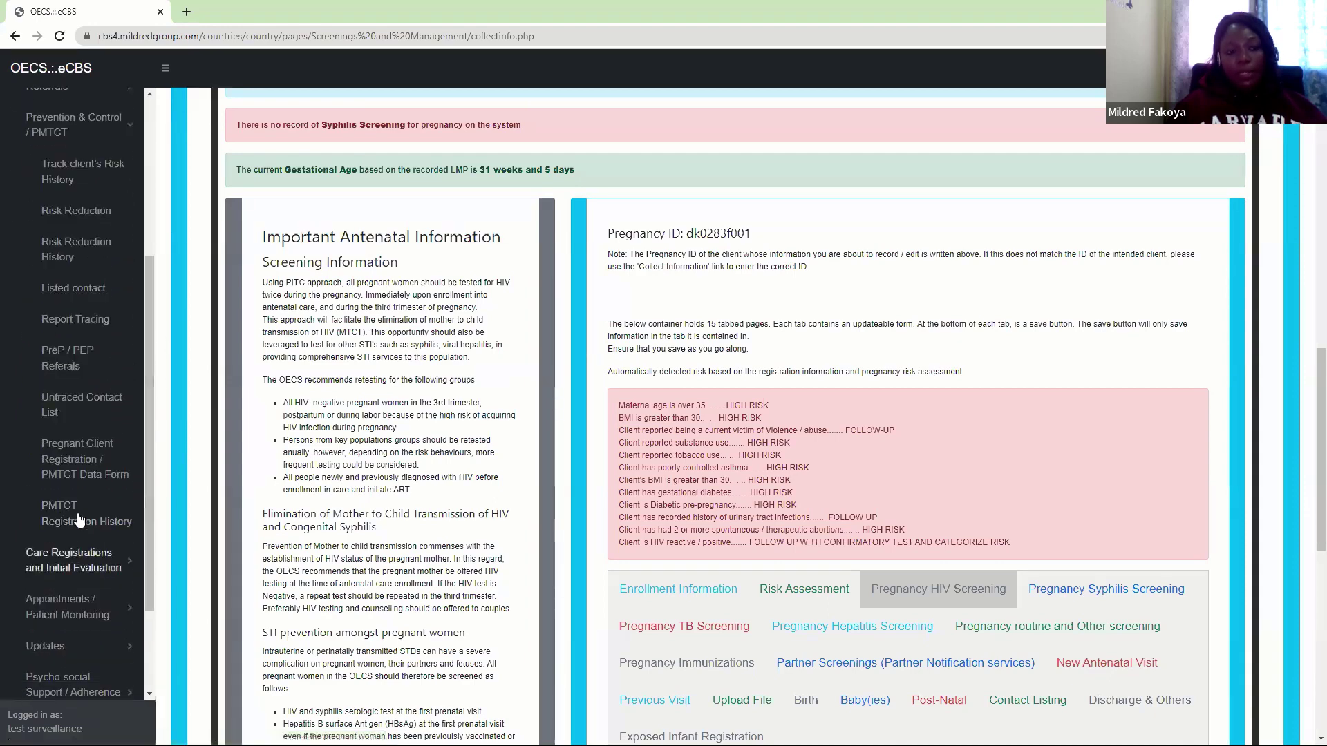
click(78, 461)
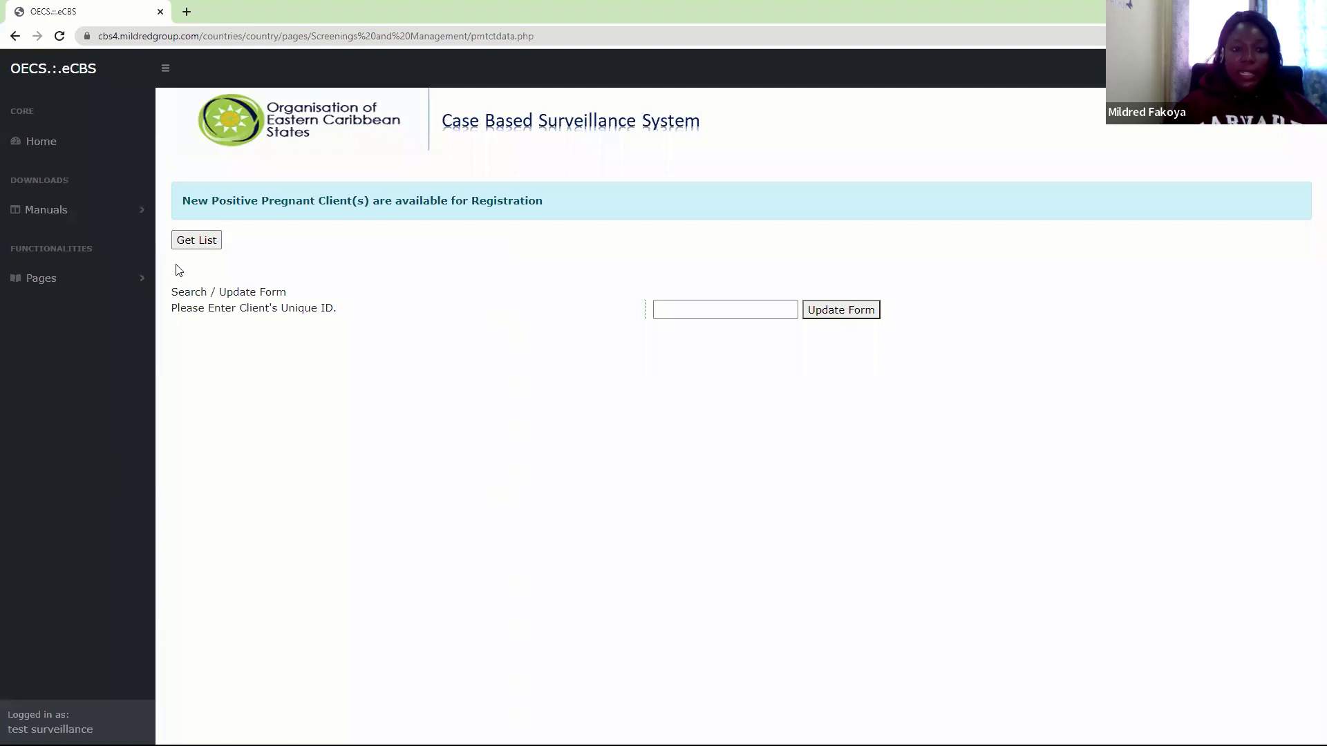
click(197, 244)
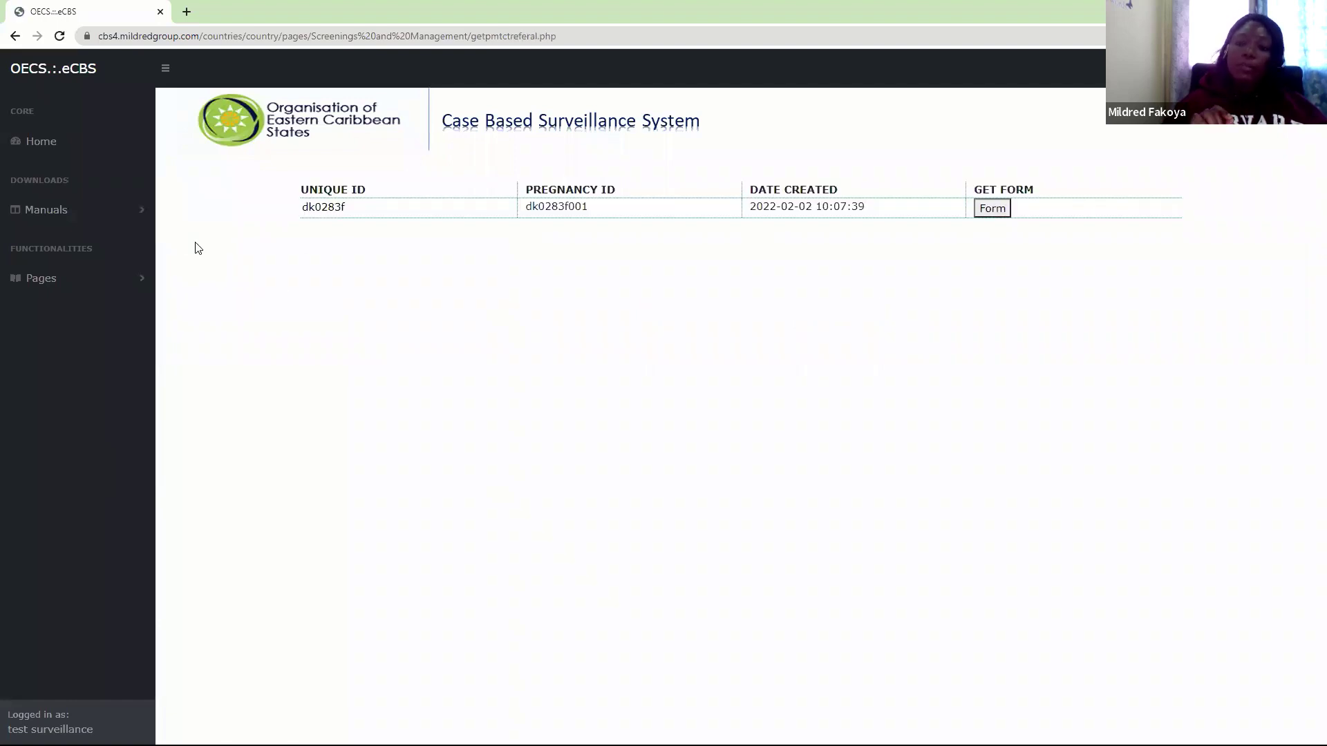
click(998, 212)
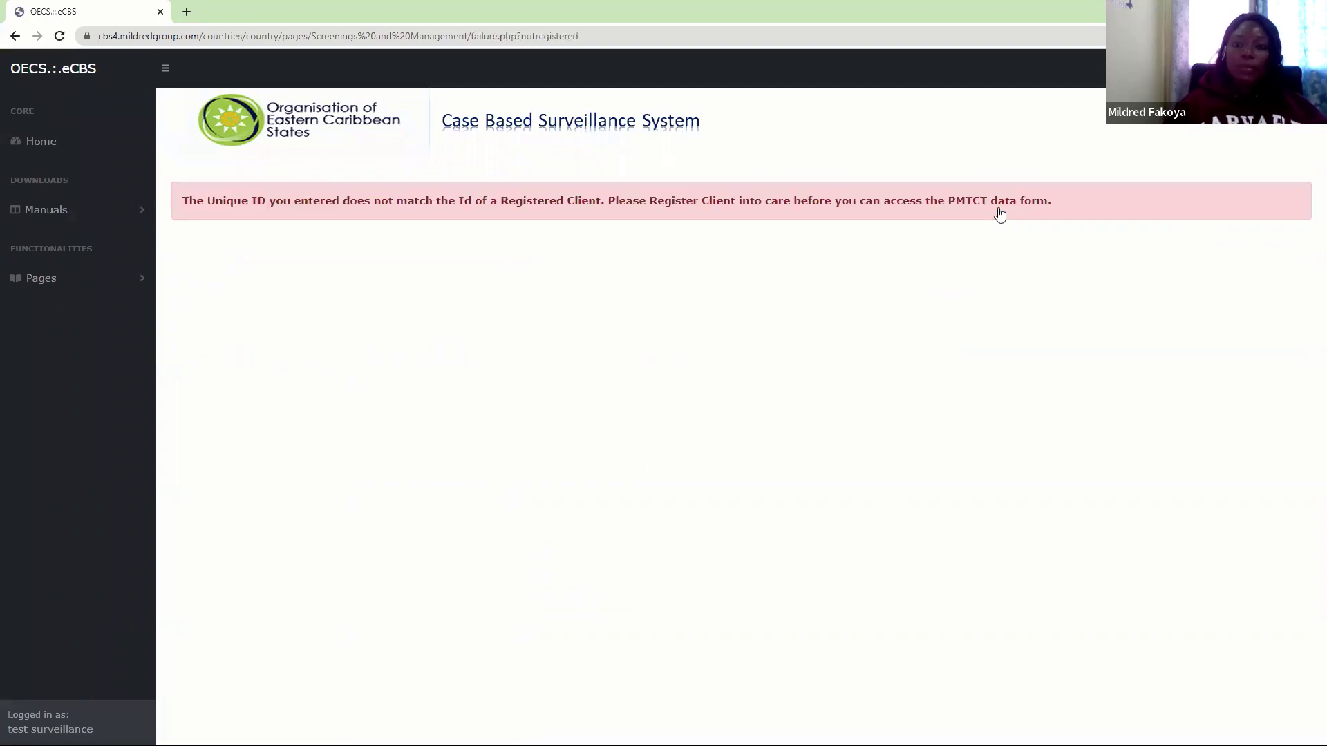
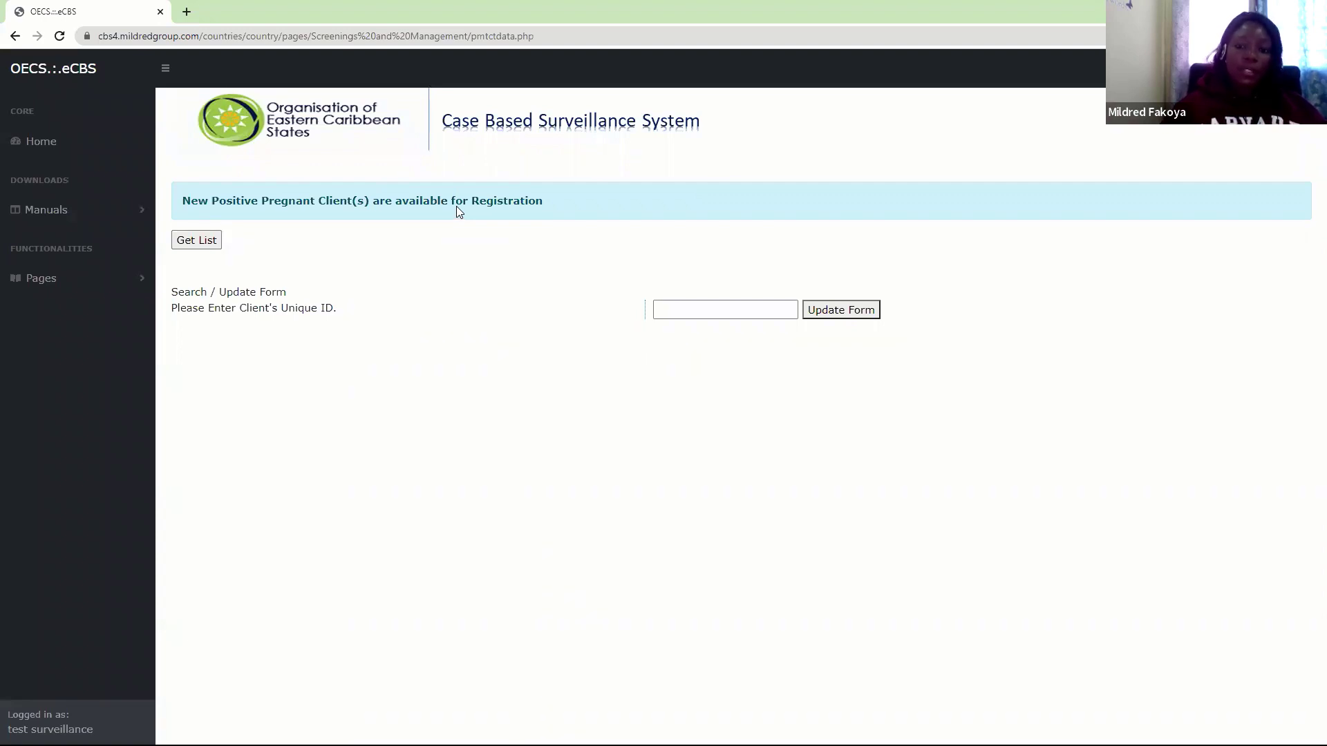
From General Population Counselling & Testing > Collect Client's Information, retrieve a client's file by their unique ID
click(144, 280)
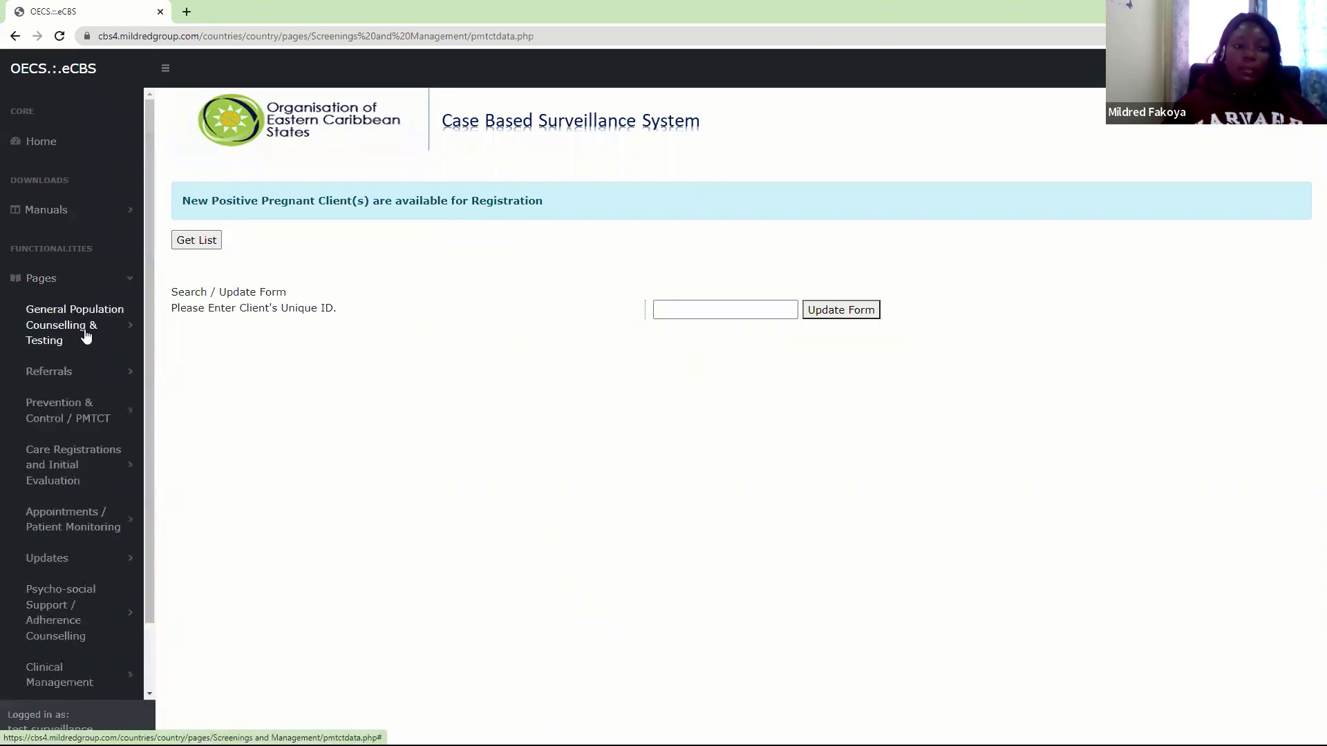
click(86, 336)
click(71, 477)
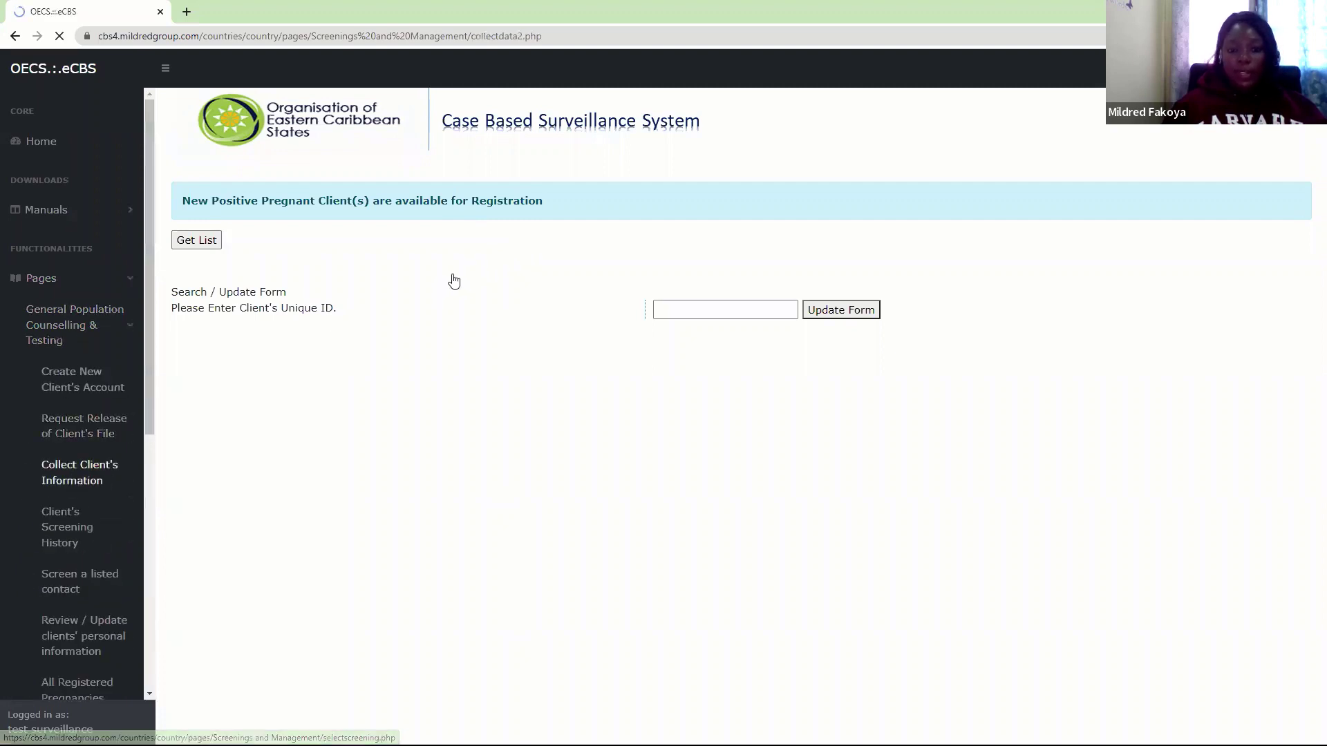
click(528, 333)
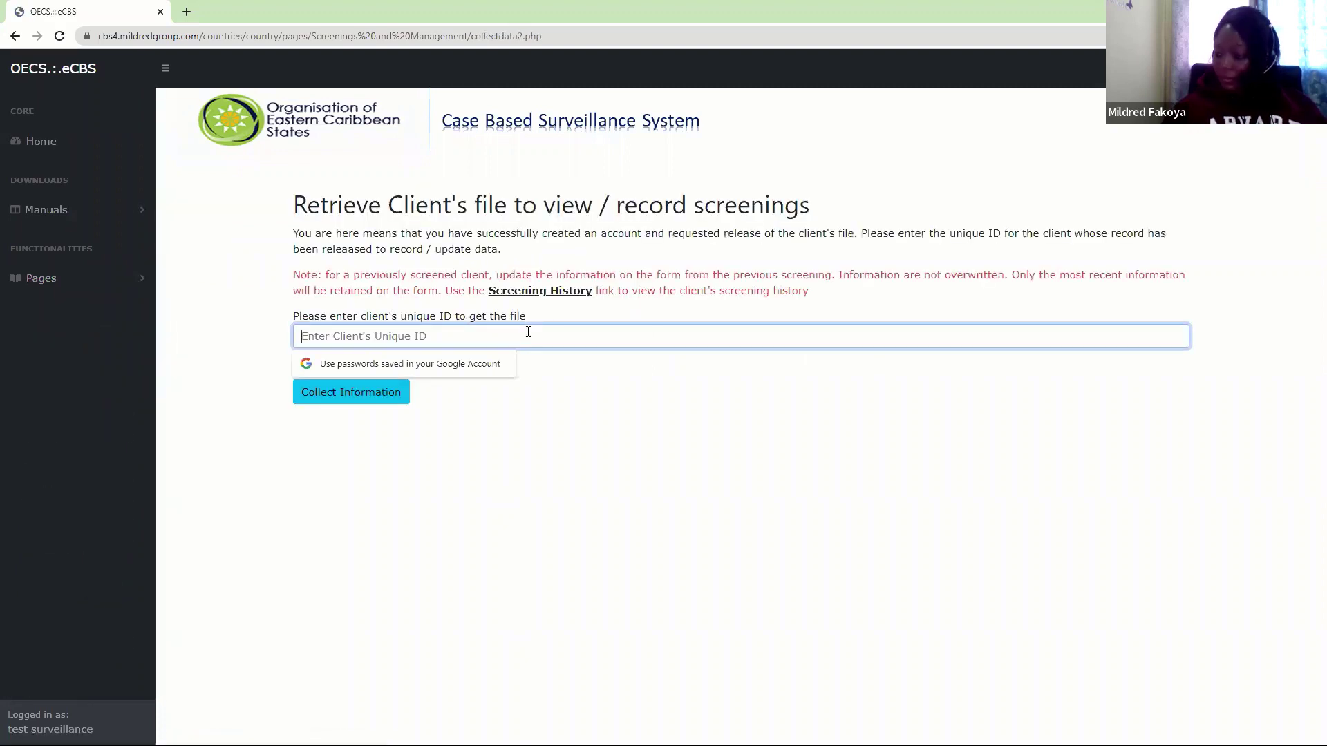
text(1)
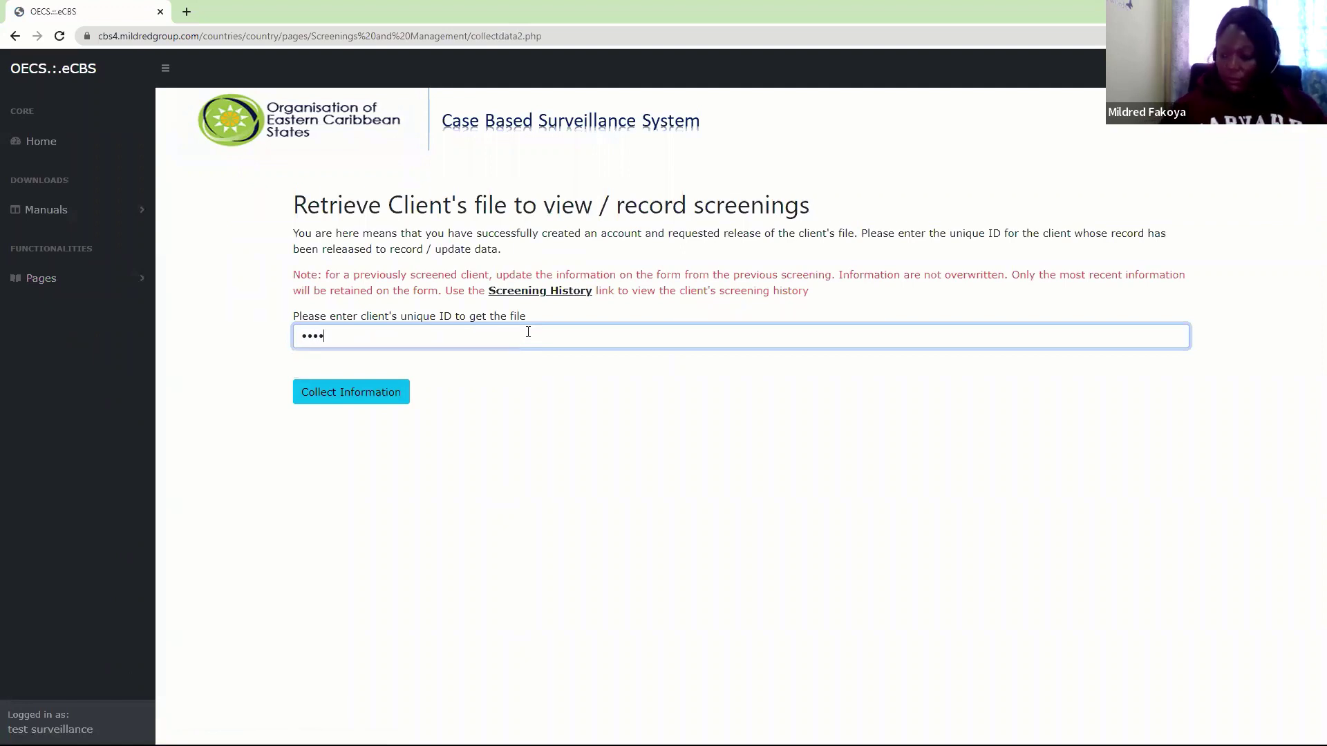
text(1)
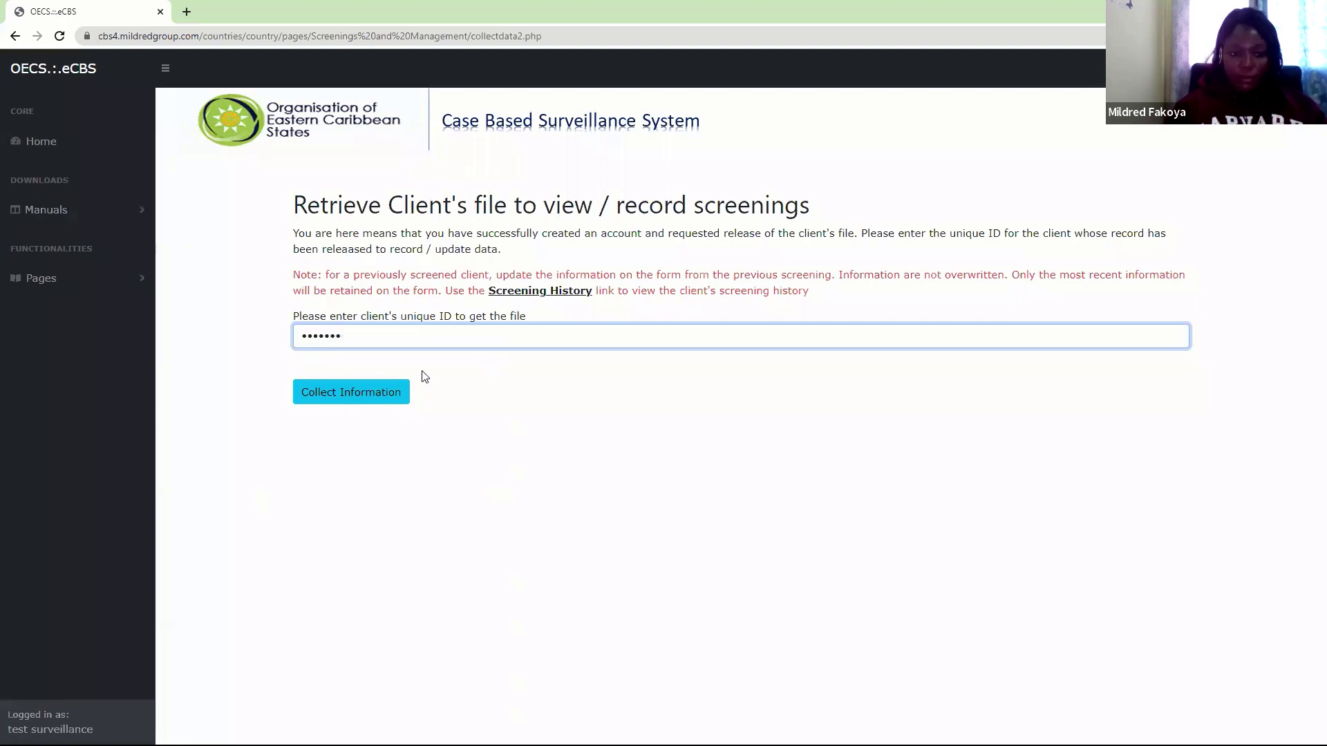
click(371, 400)
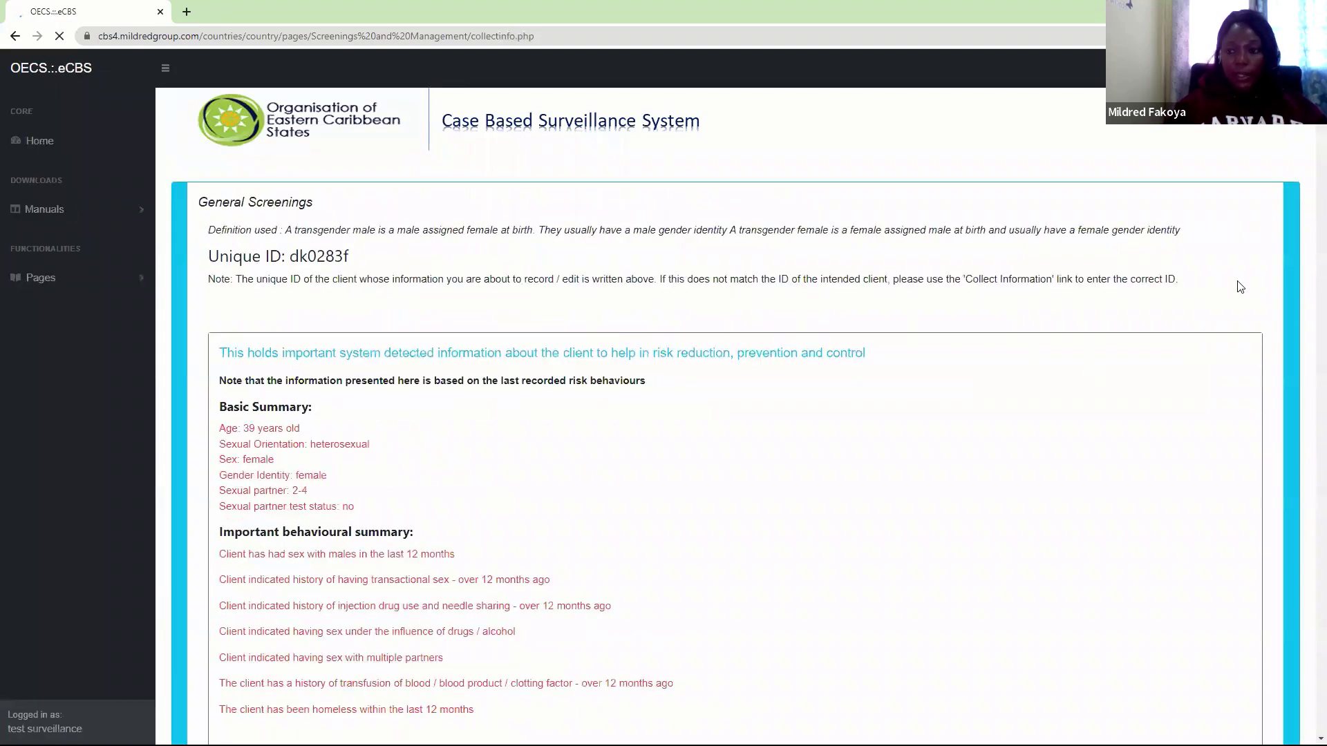
Open the Pregnancy HIV Screening form under Antenatal / Maternity routine follow-up
scroll(657, 209, down, 10)
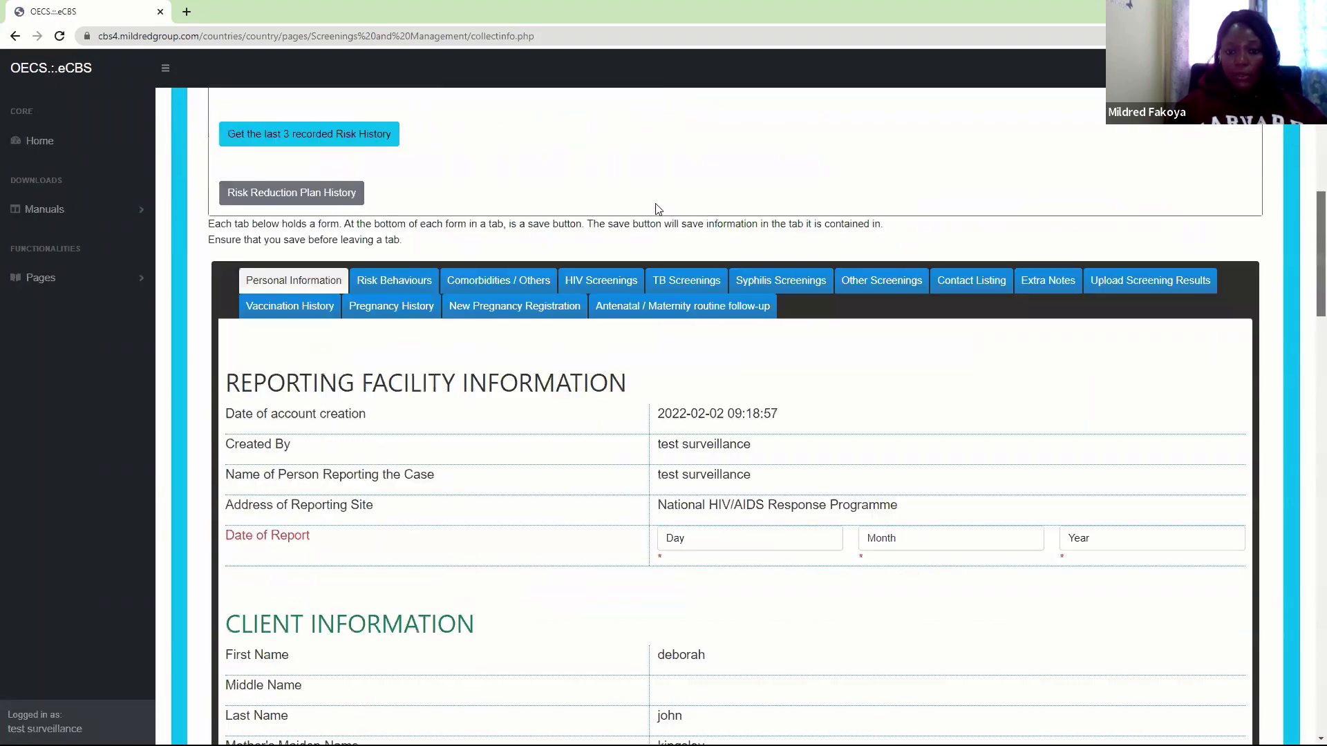
click(688, 312)
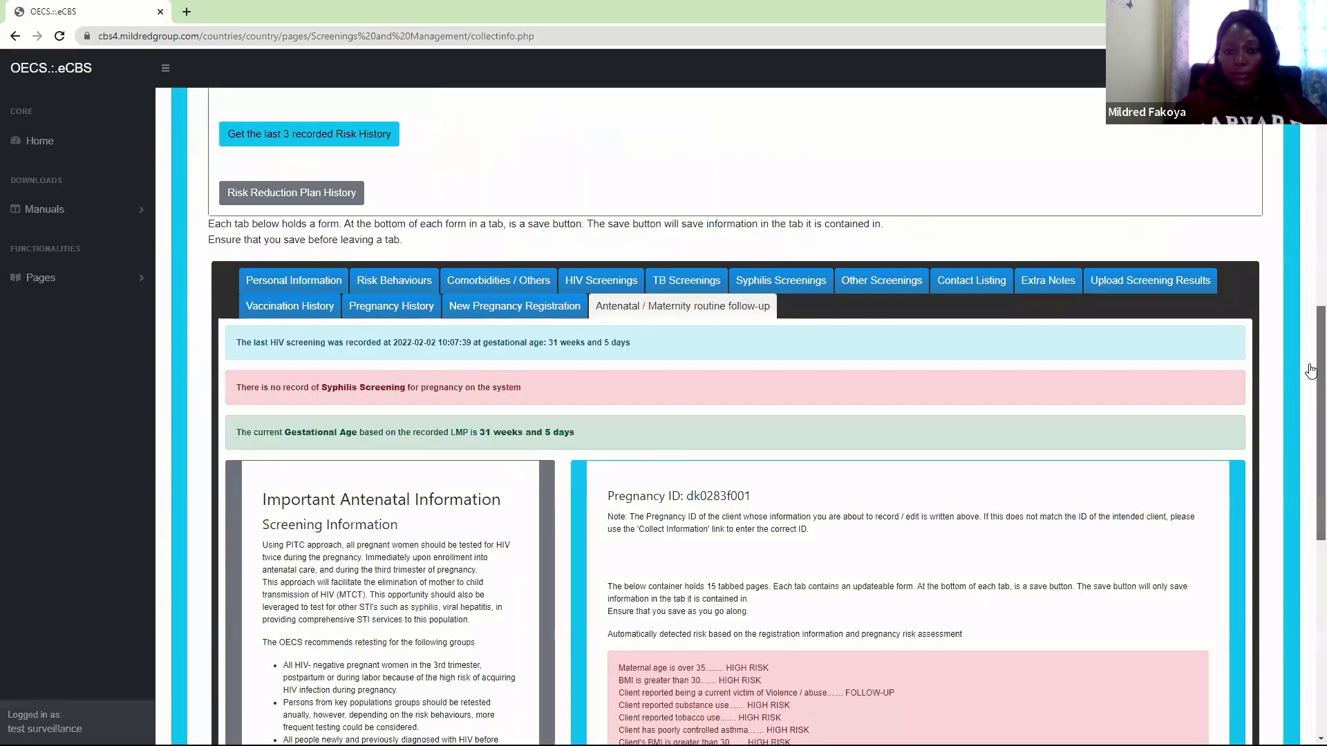
drag(1311, 372, 1311, 559)
click(956, 292)
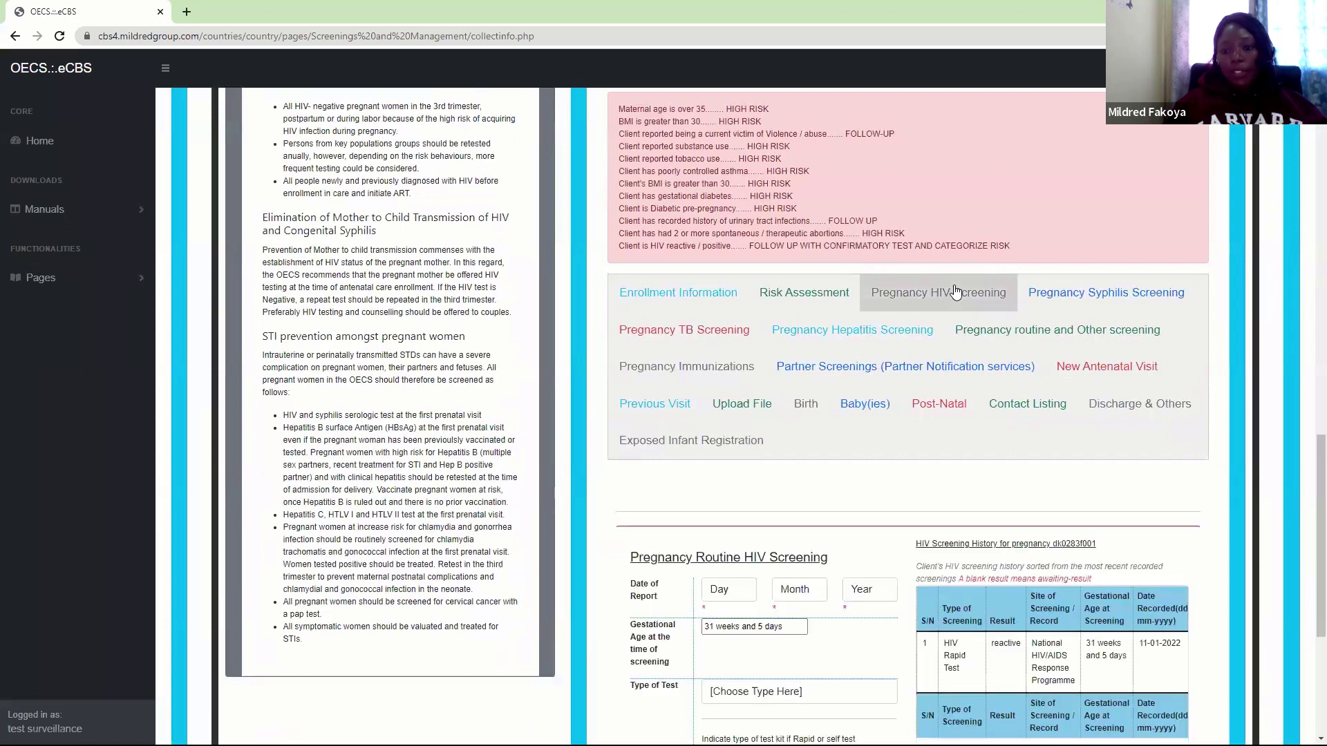
Set the report date to 2 February 2022 and the test type to HIV - Elisa
scroll(1310, 483, down, 5)
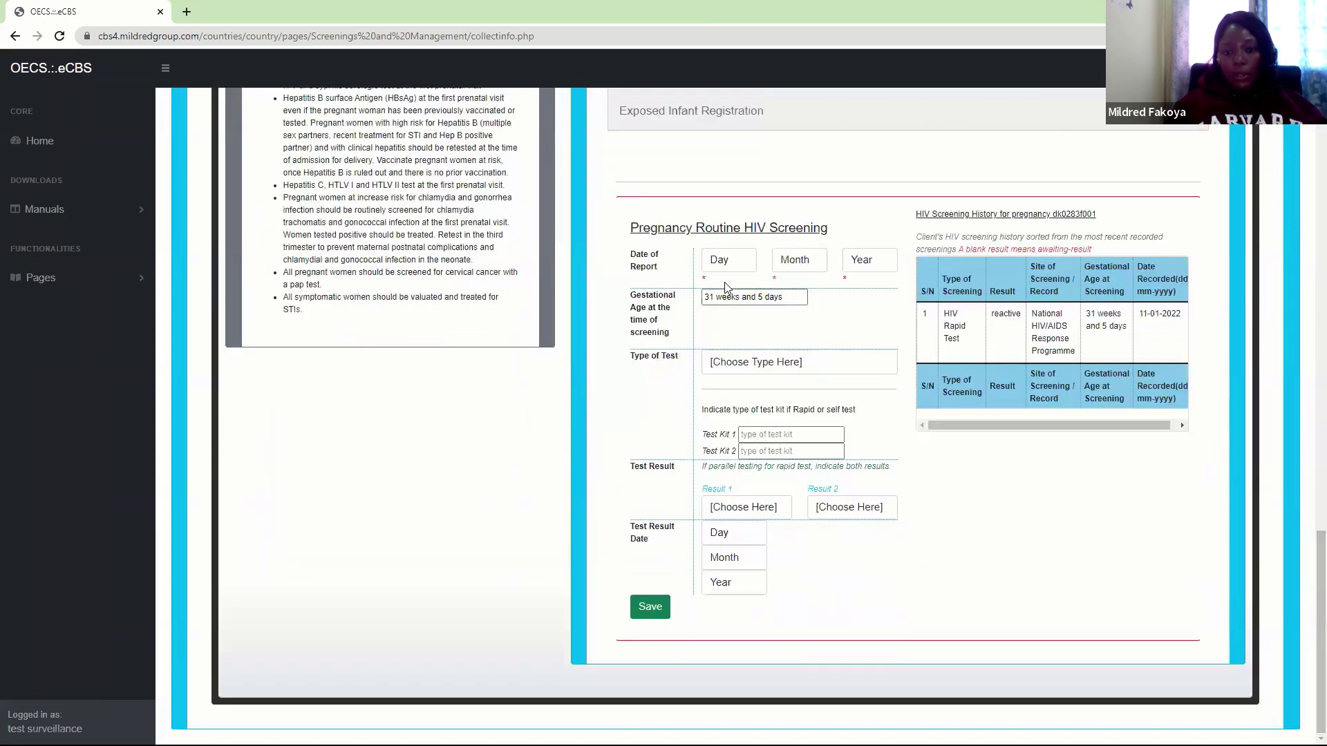
click(730, 262)
click(726, 306)
click(799, 261)
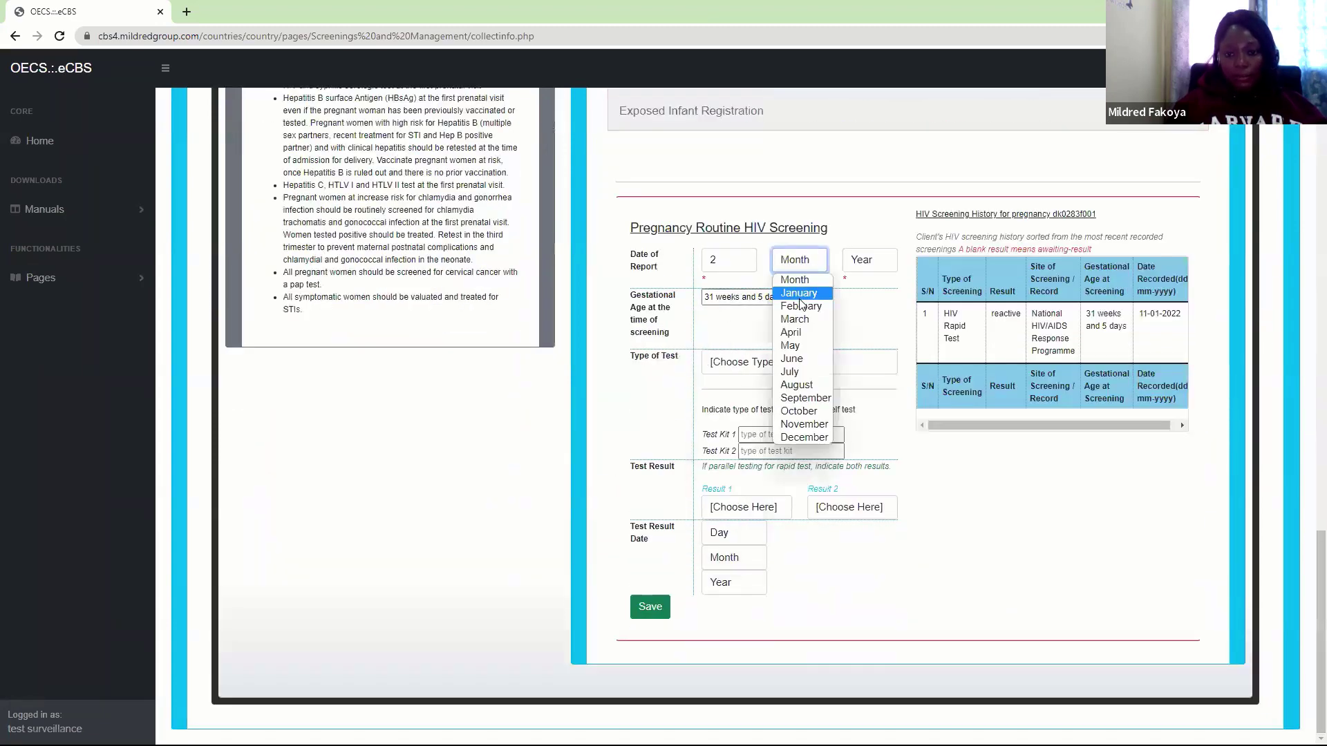
click(800, 306)
click(859, 264)
click(855, 294)
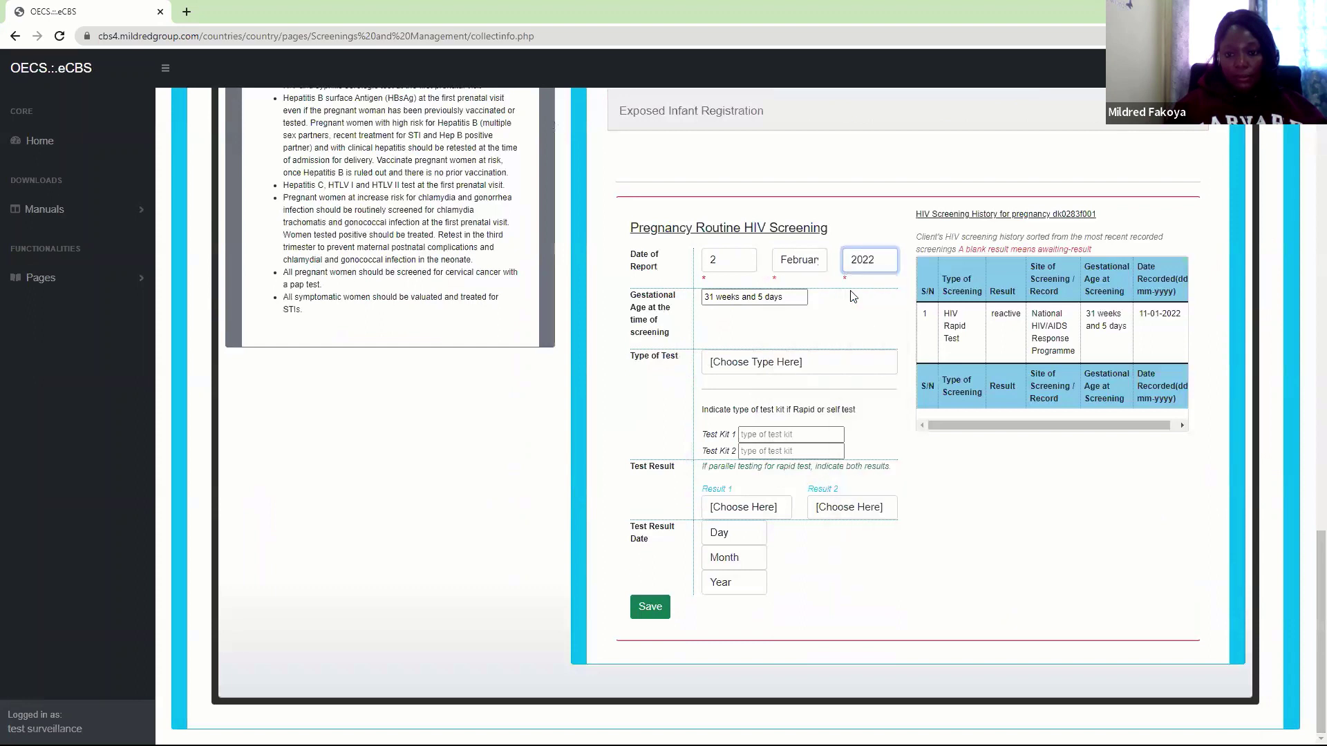
click(756, 363)
click(741, 432)
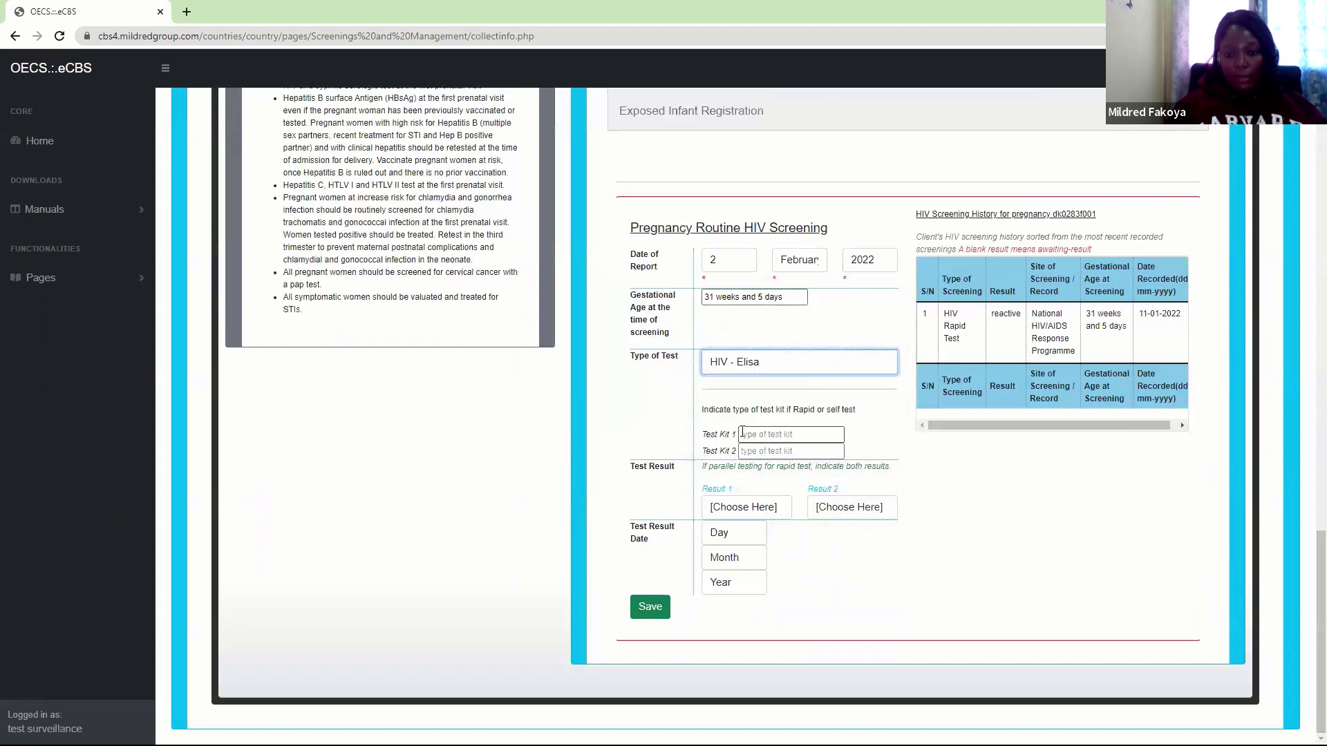
Record a Positive result dated 2 February 2022 and save the HIV screening
click(736, 512)
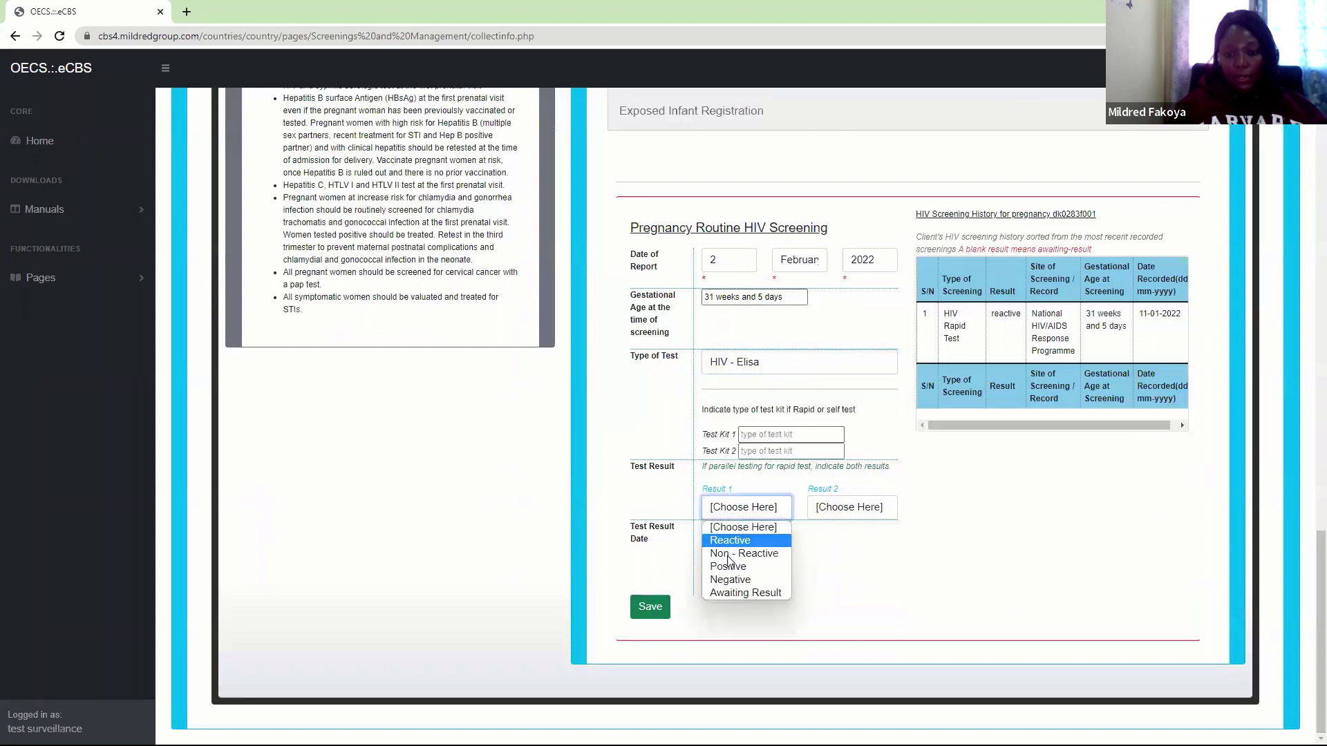
click(736, 568)
click(727, 541)
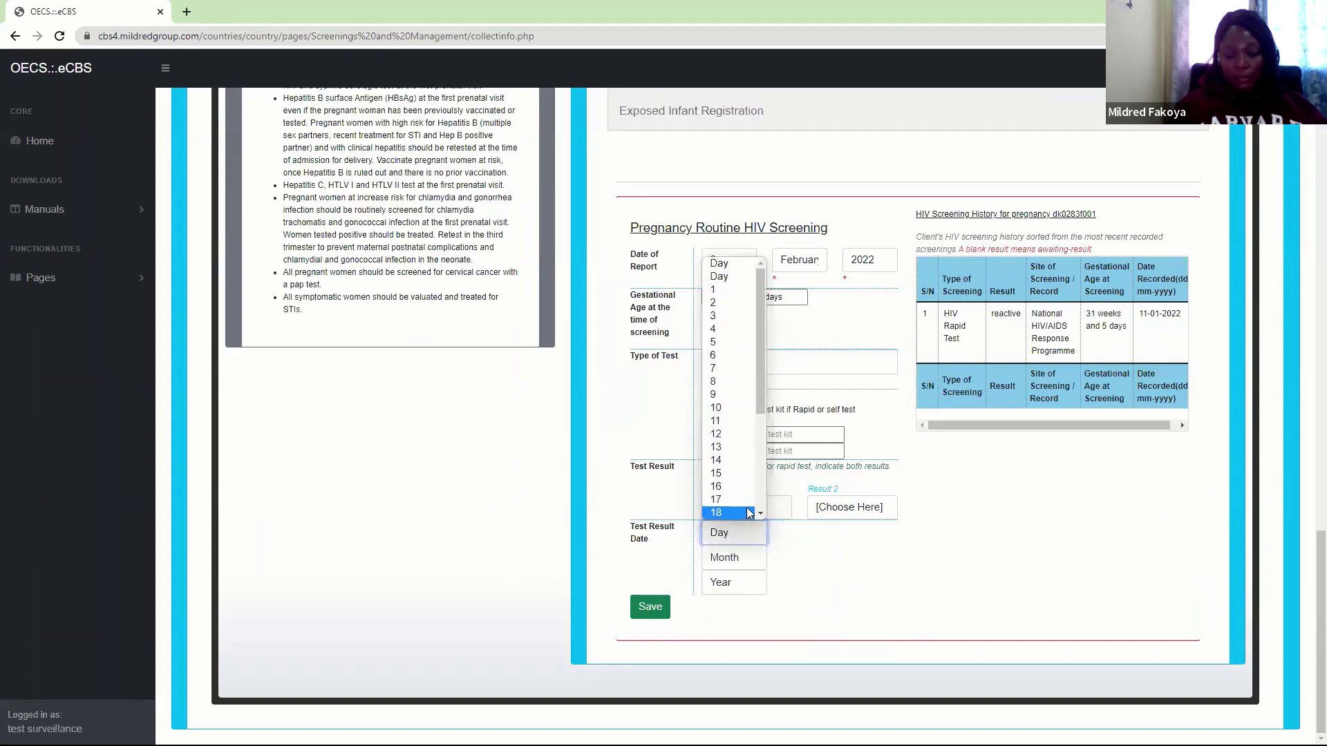
click(719, 311)
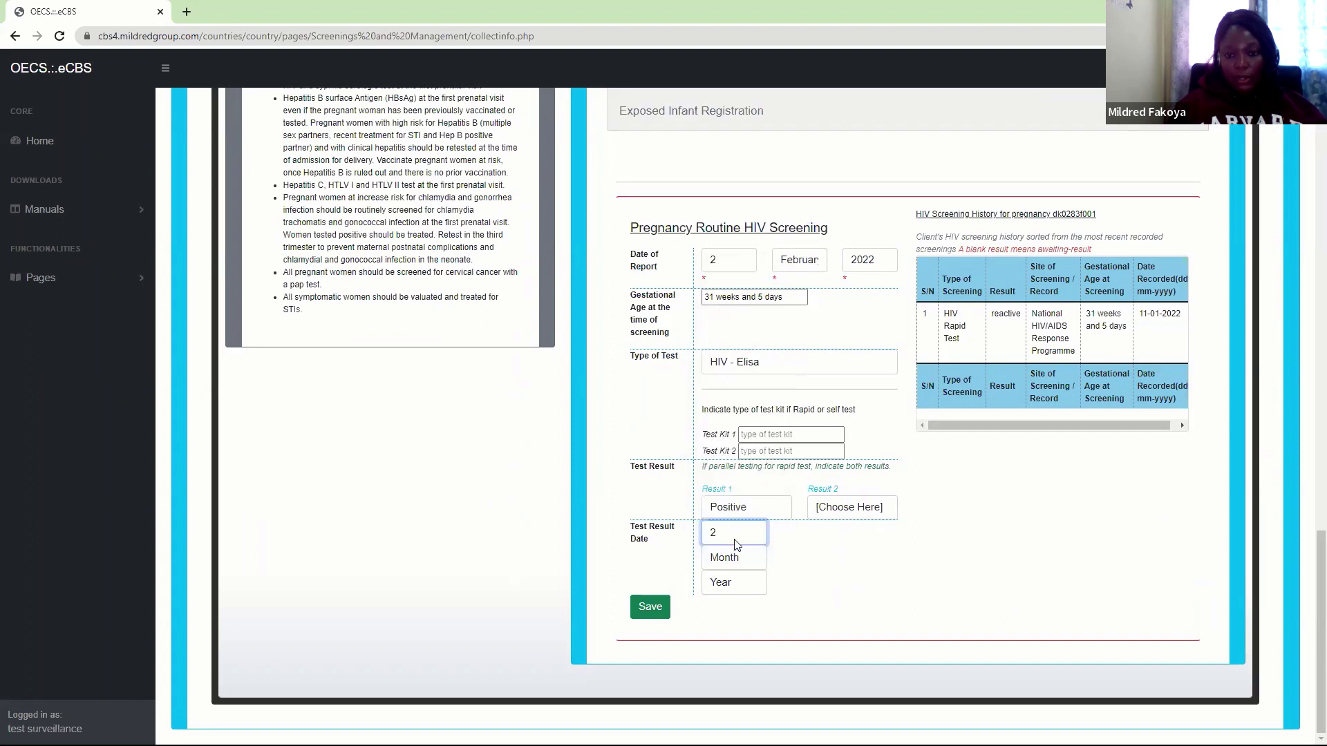
click(723, 558)
click(737, 414)
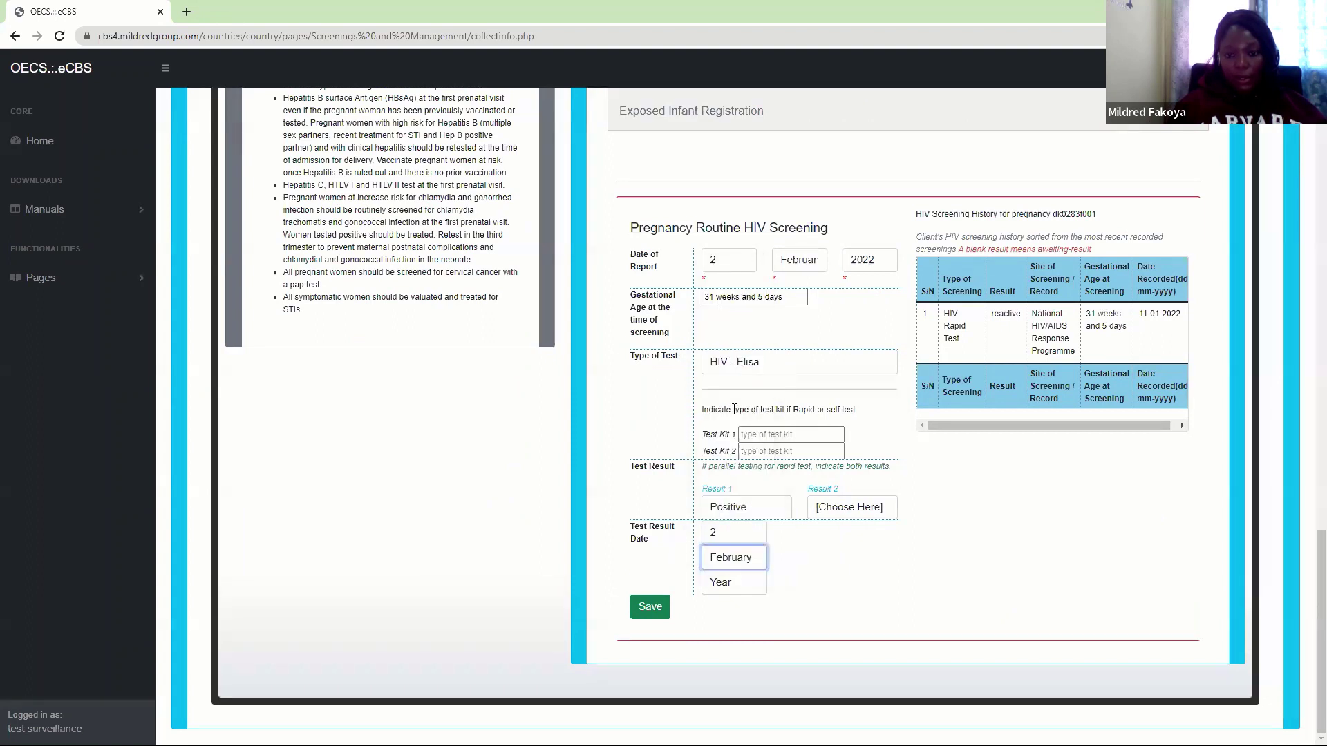
click(742, 585)
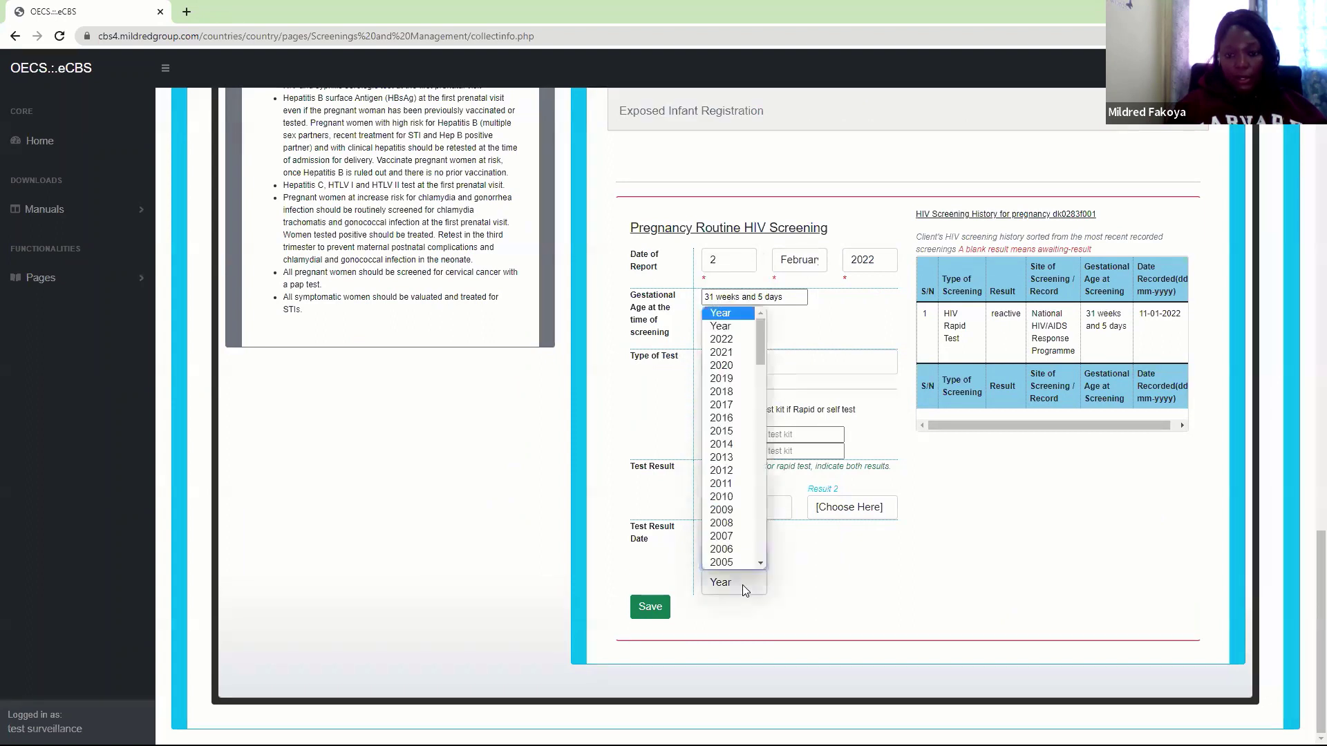
click(723, 341)
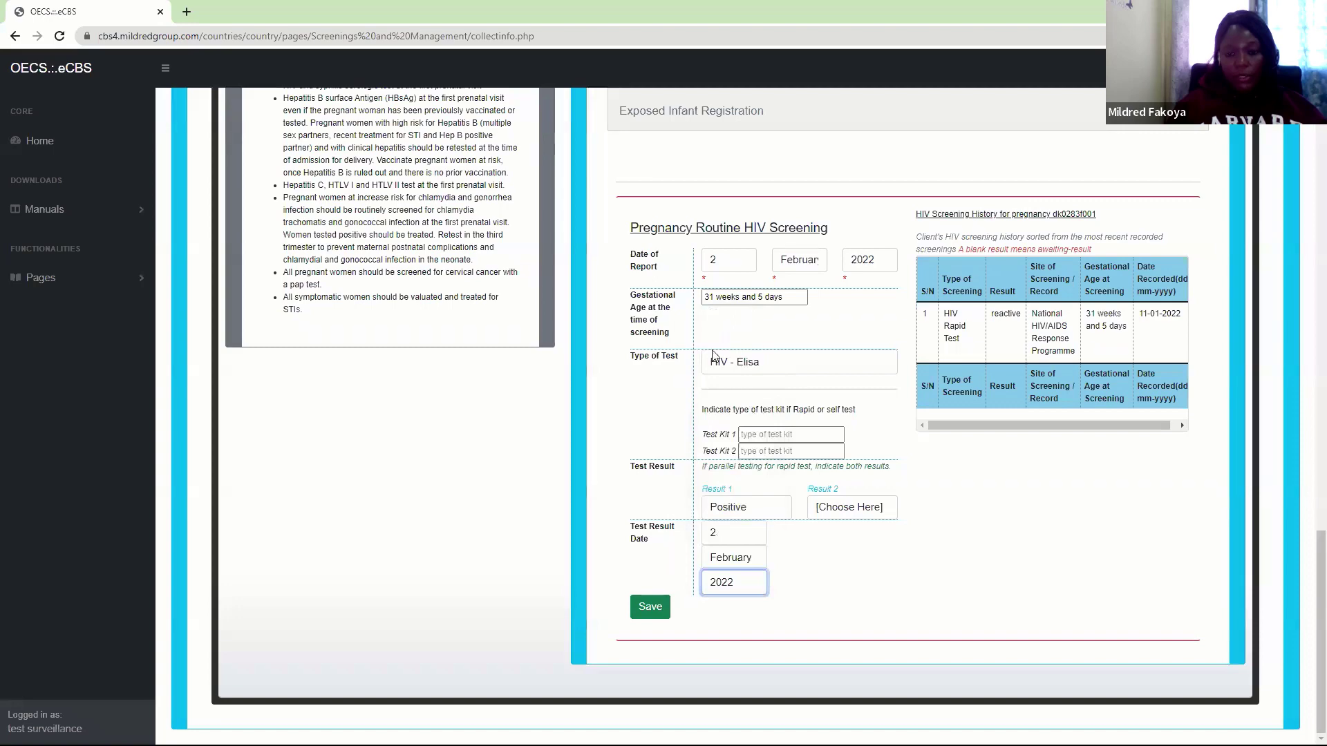
click(643, 616)
click(730, 109)
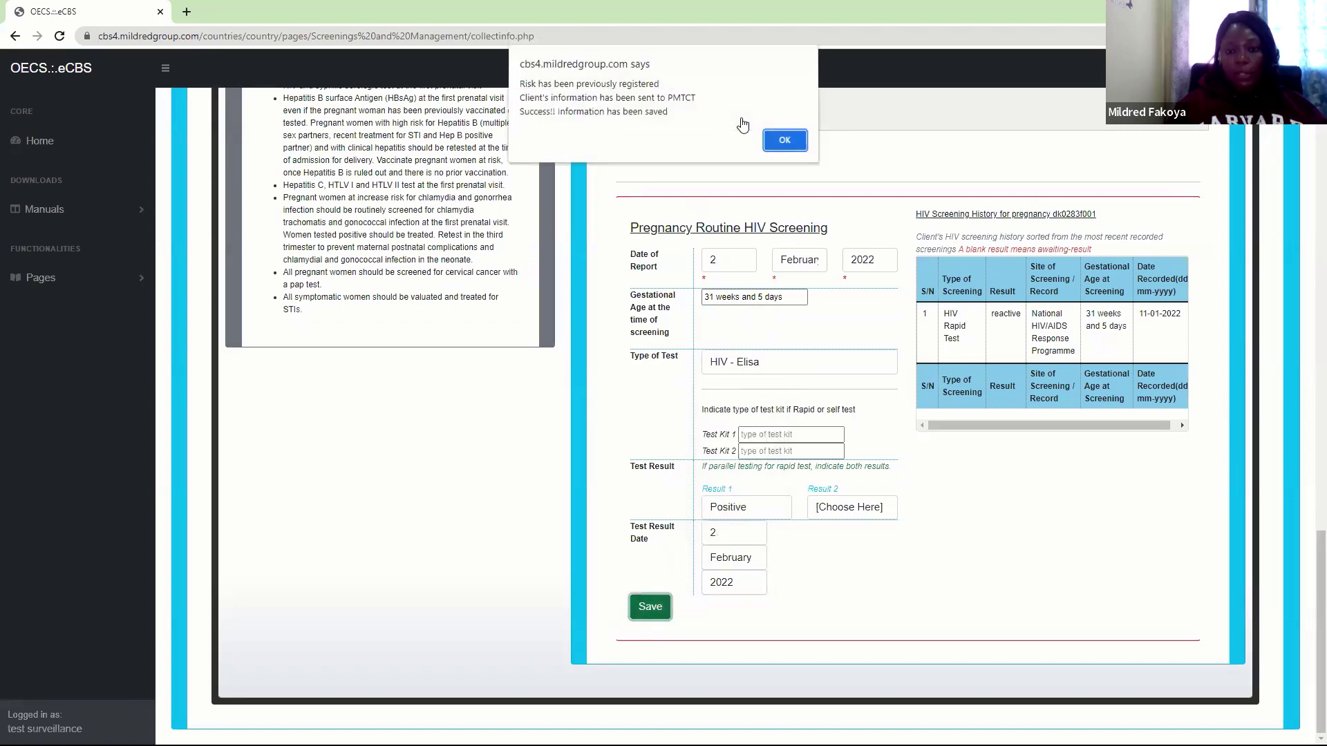
click(785, 143)
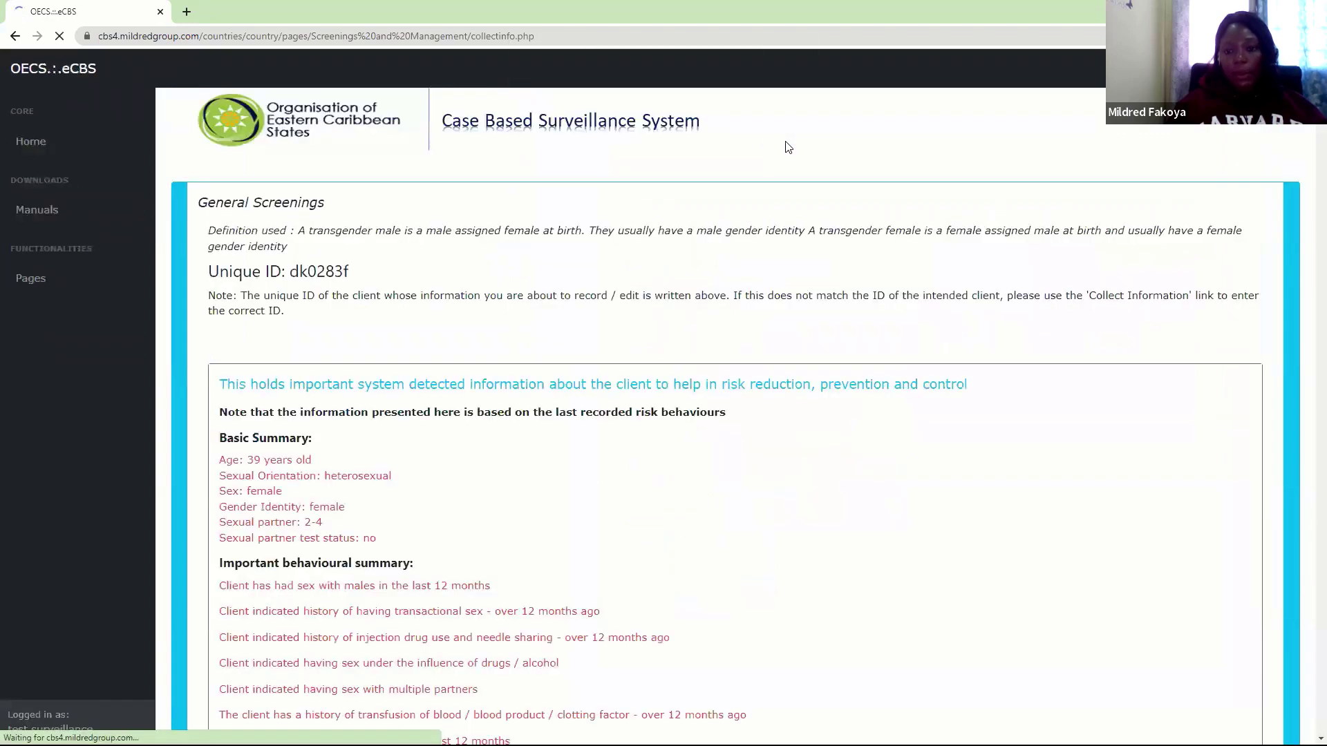
Reopen Pregnancy HIV Screening to review the history showing the new positive HIV - Elisa entry
scroll(1309, 269, down, 10)
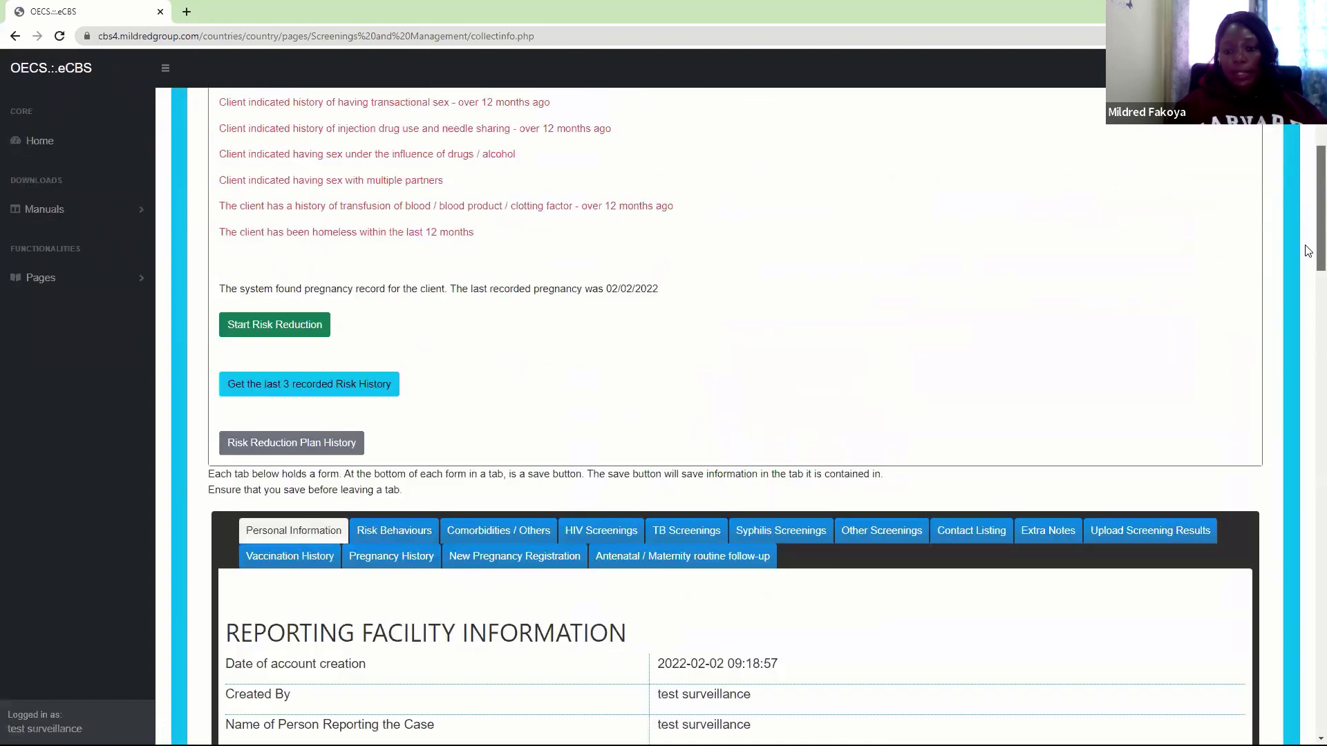
click(669, 208)
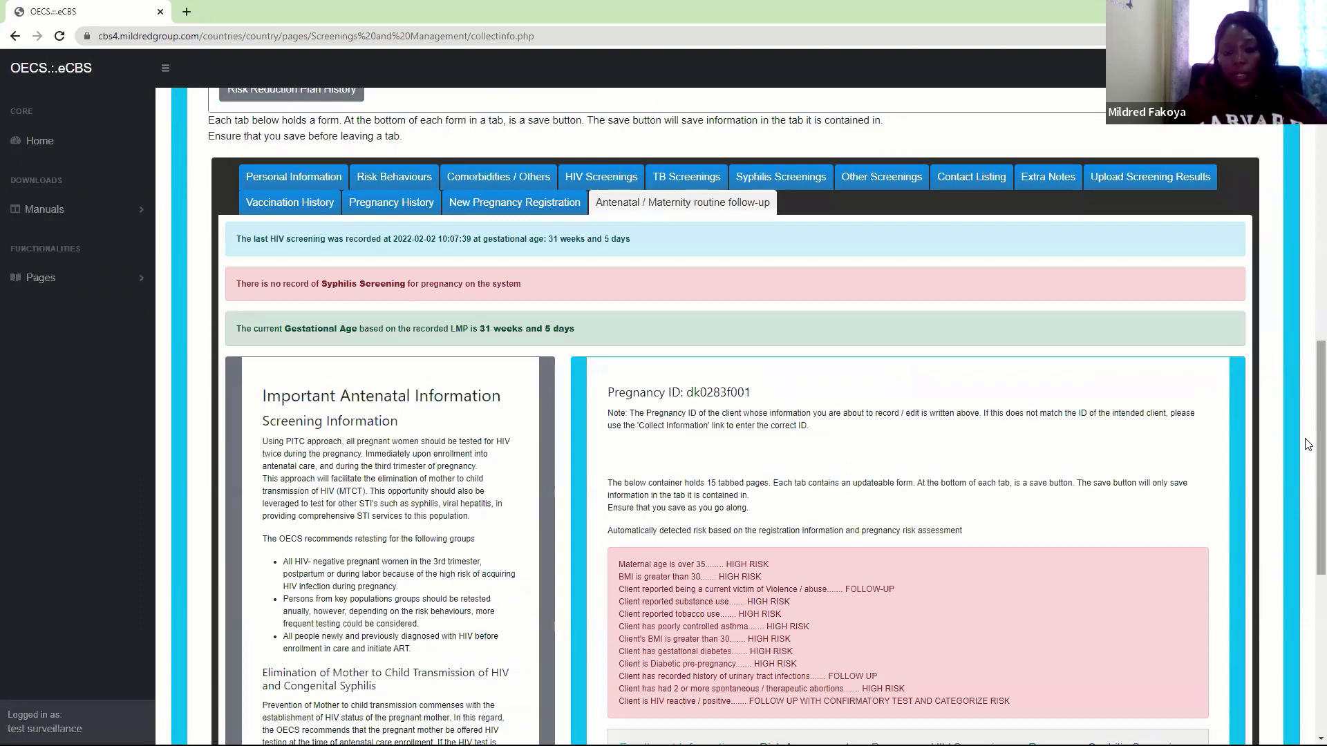
drag(1308, 444, 1308, 593)
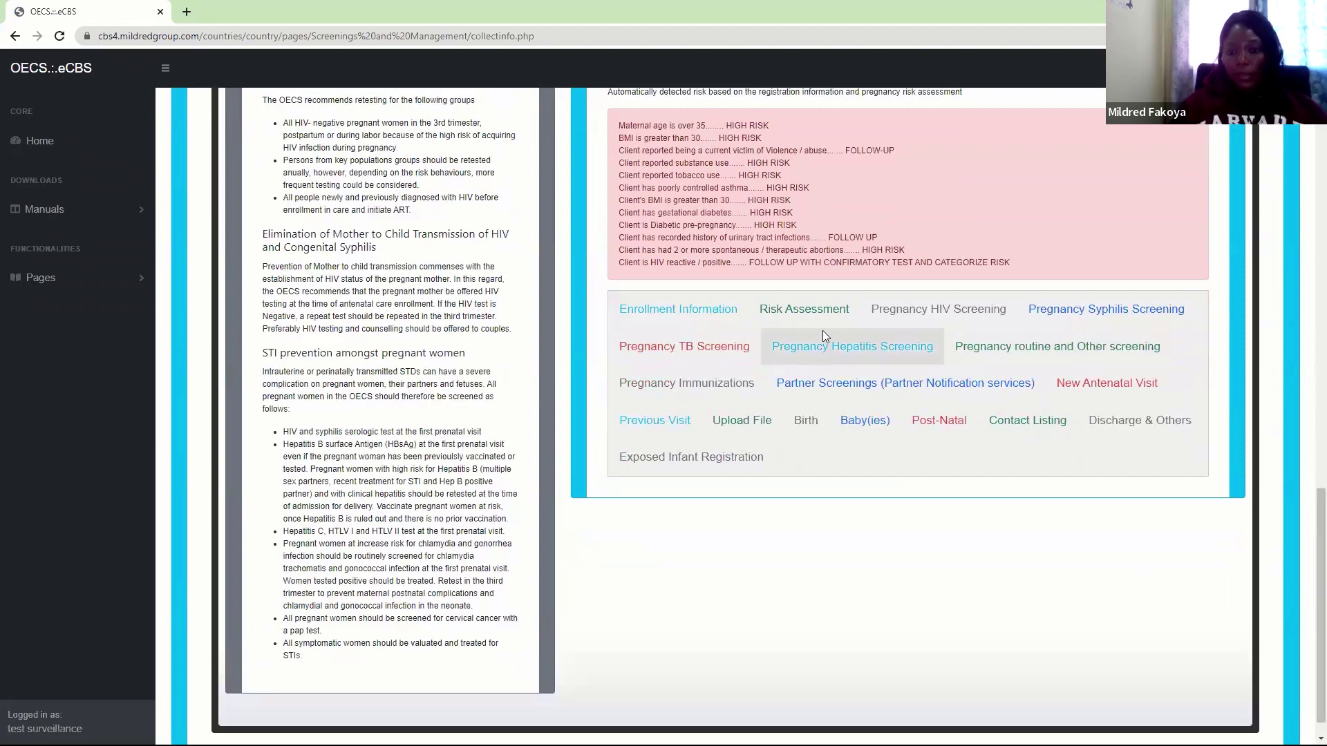
click(945, 309)
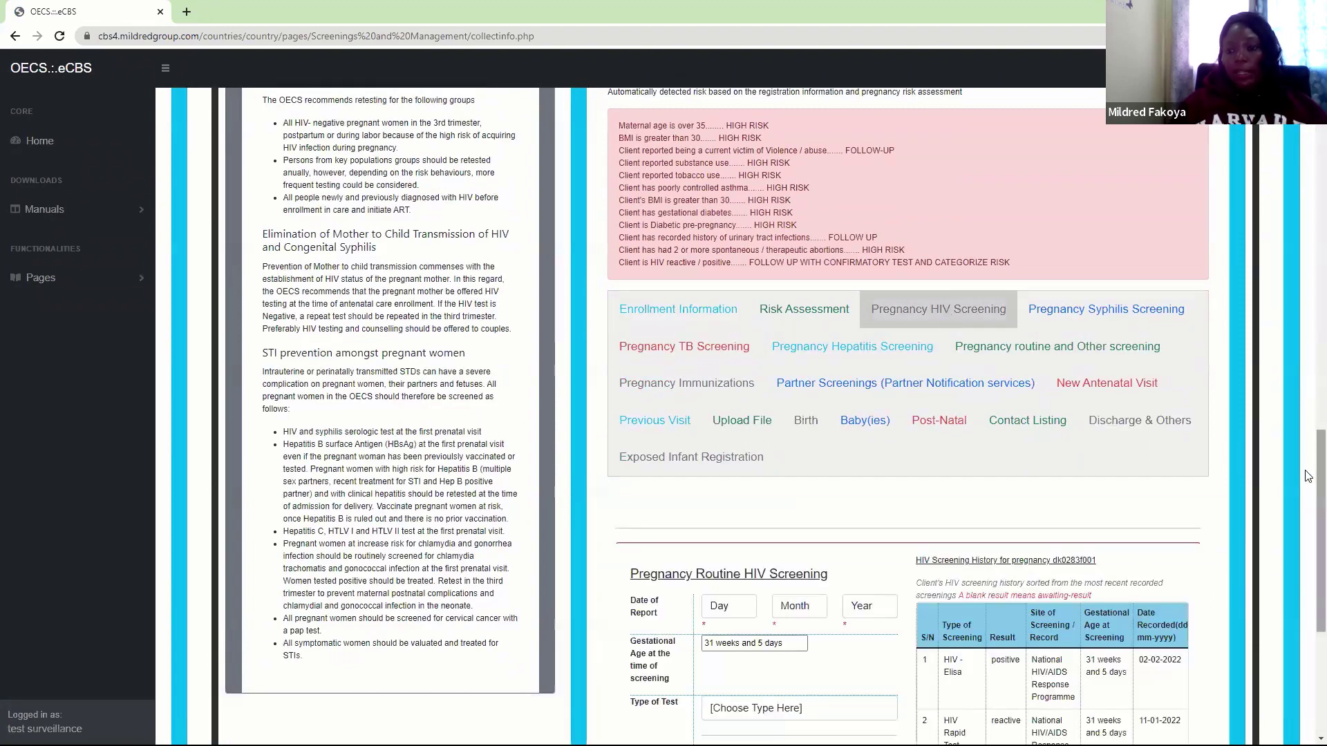
scroll(1309, 477, down, 3)
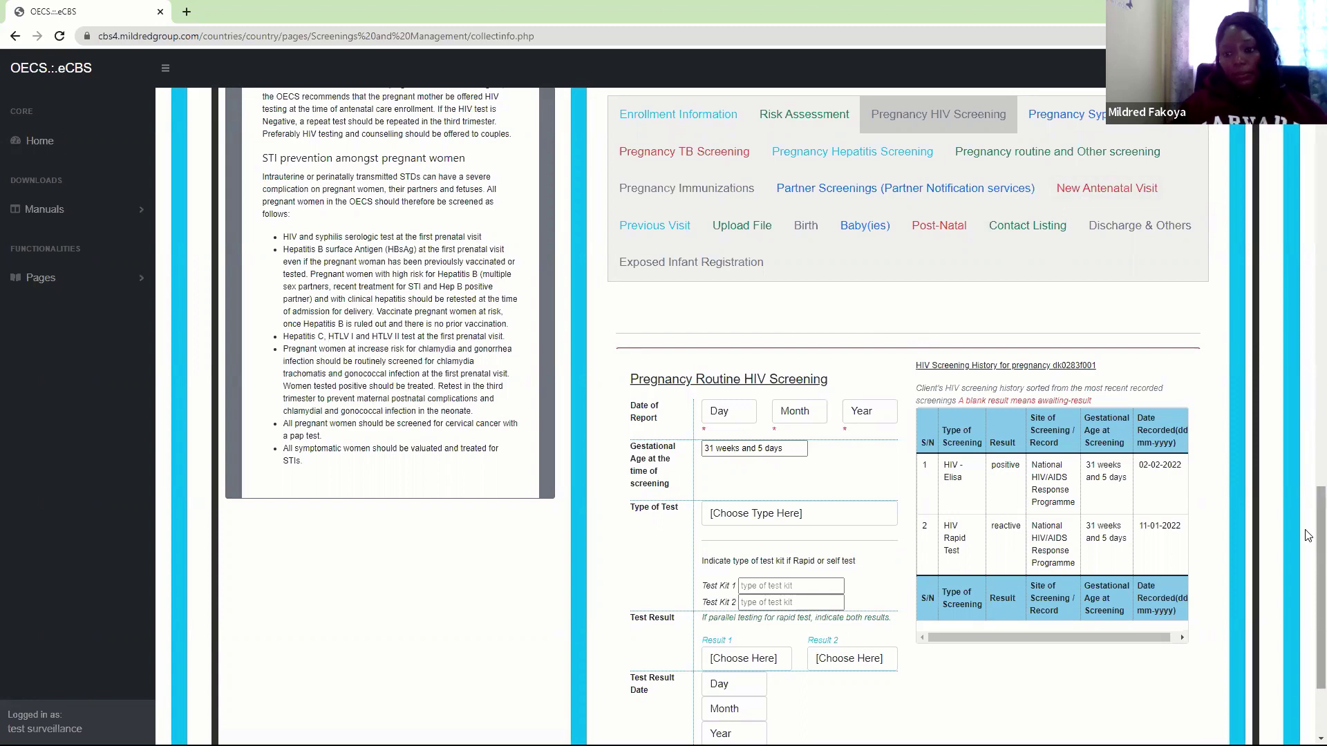
scroll(1309, 535, up, 2)
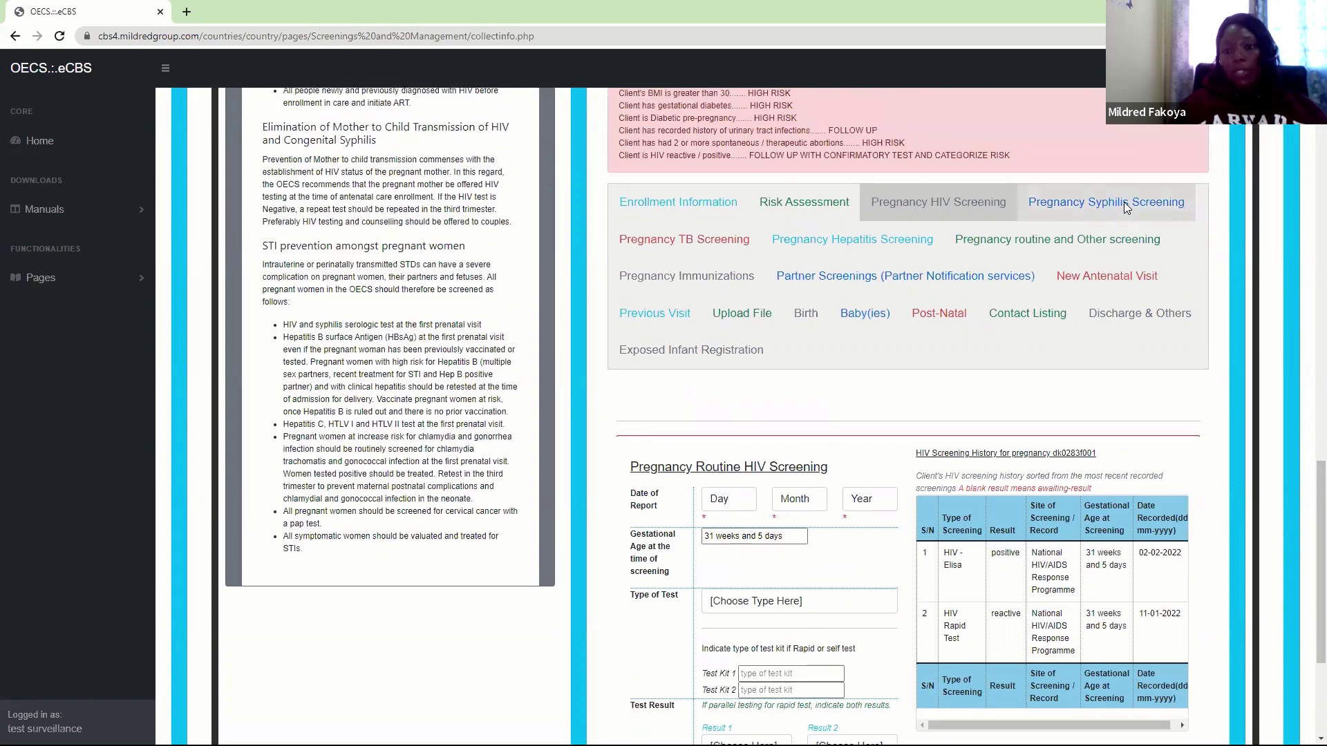
On the Pregnancy Syphilis Screening form, set the report date to 2 February 2022
click(1127, 208)
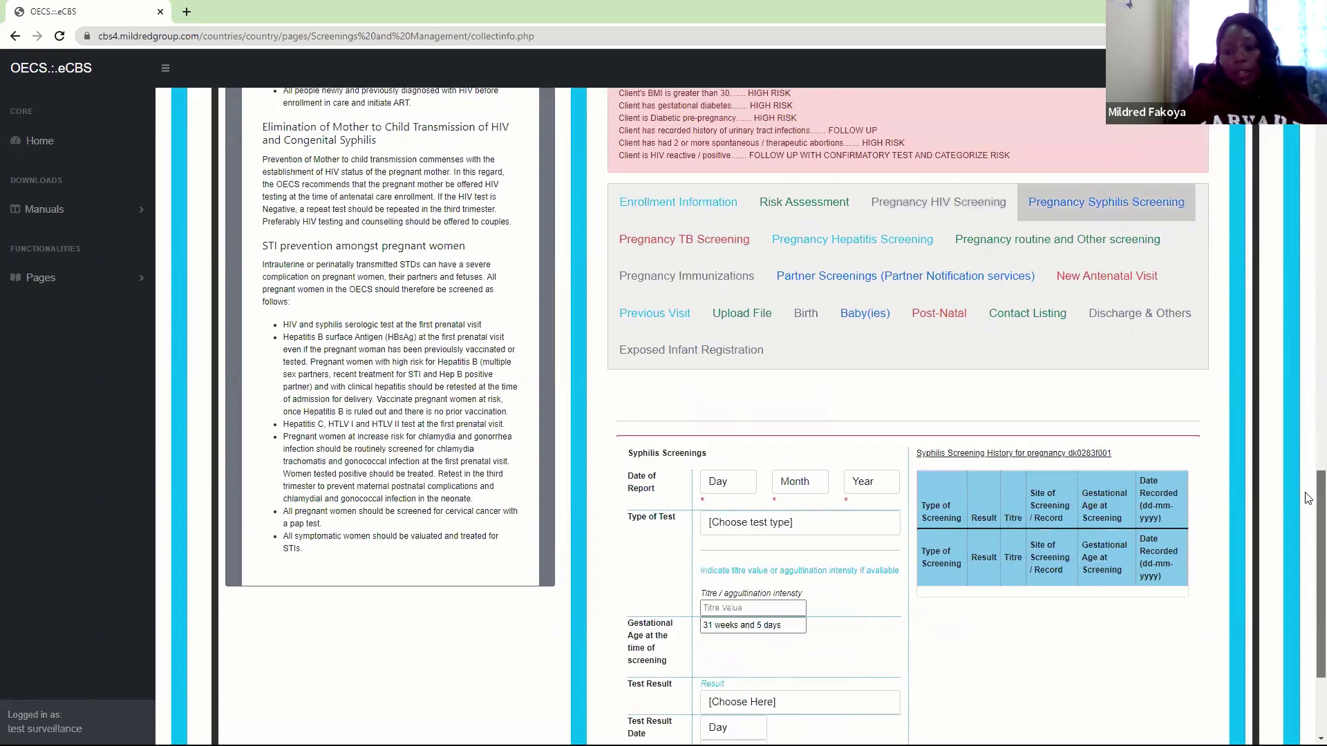
scroll(1307, 533, down, 3)
click(721, 332)
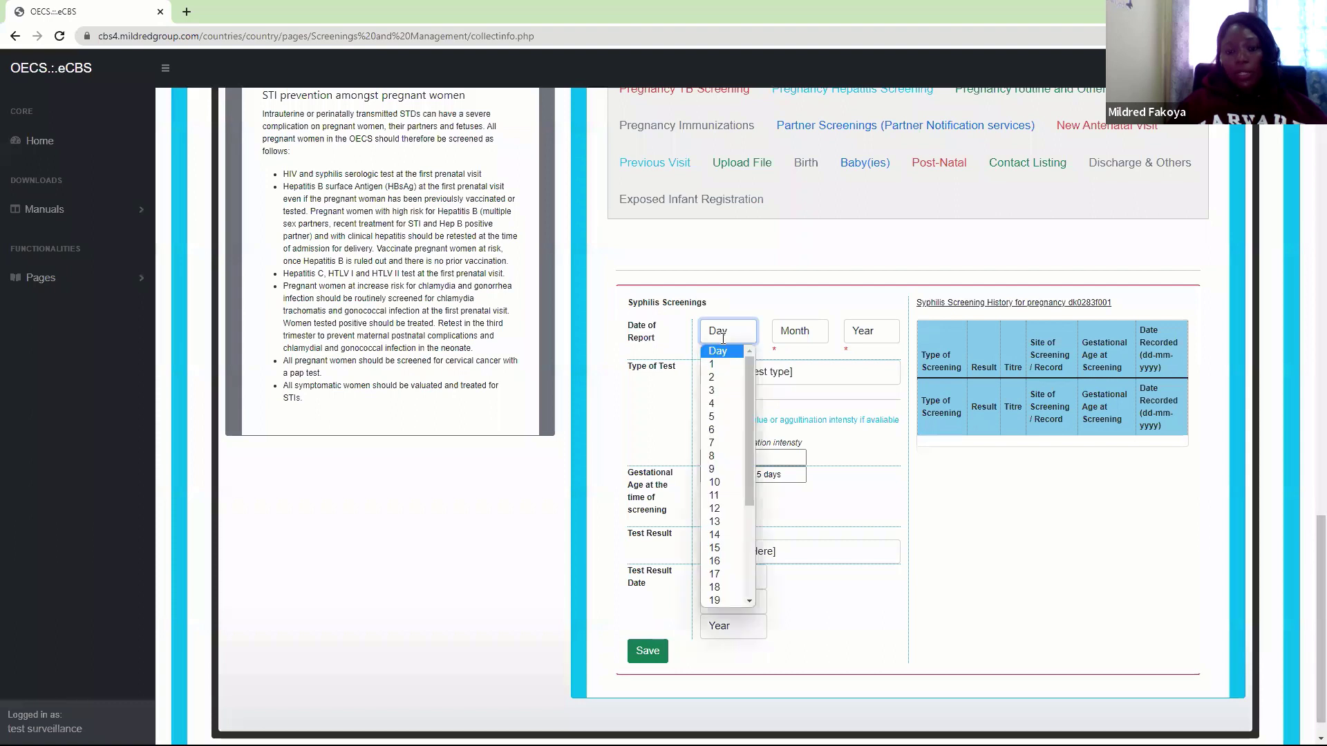
click(716, 376)
click(803, 332)
click(801, 377)
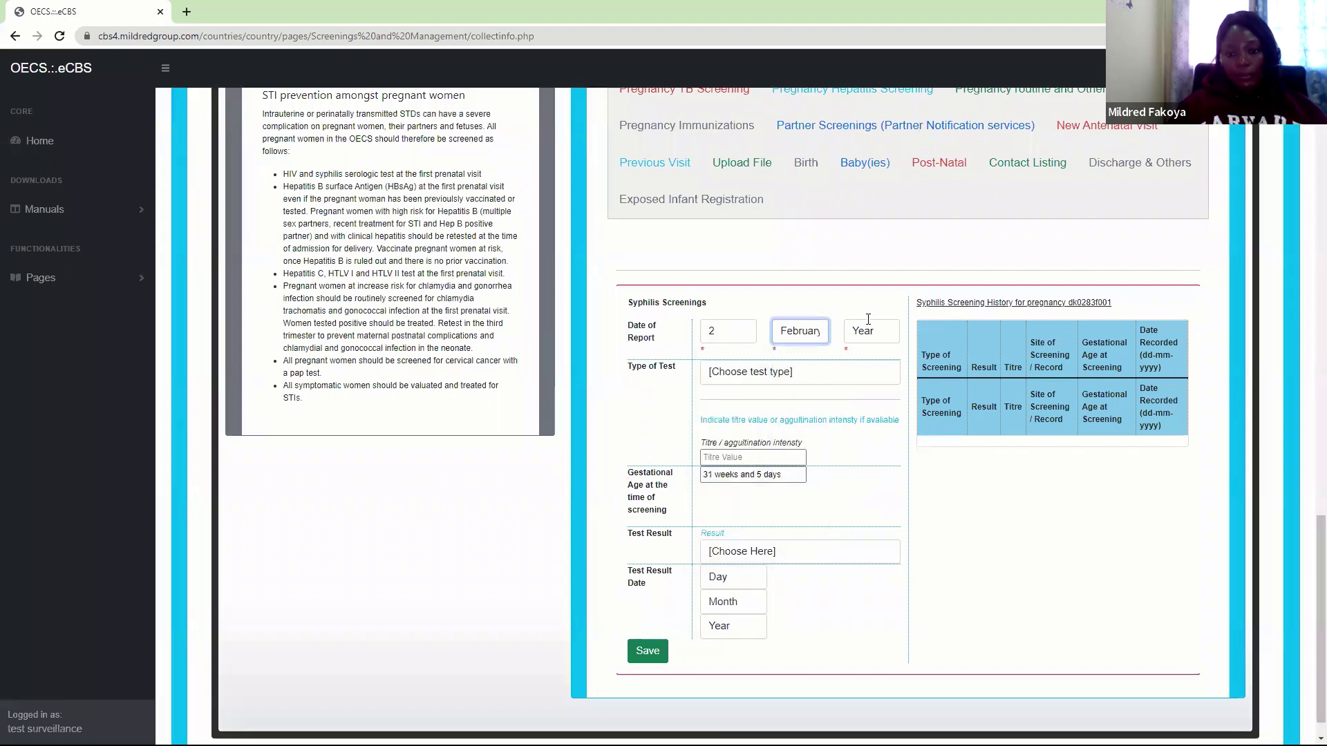
click(871, 331)
click(860, 363)
Choose RPR (VDRL) as the test, with titre 1:32 and a Reactive result
click(772, 372)
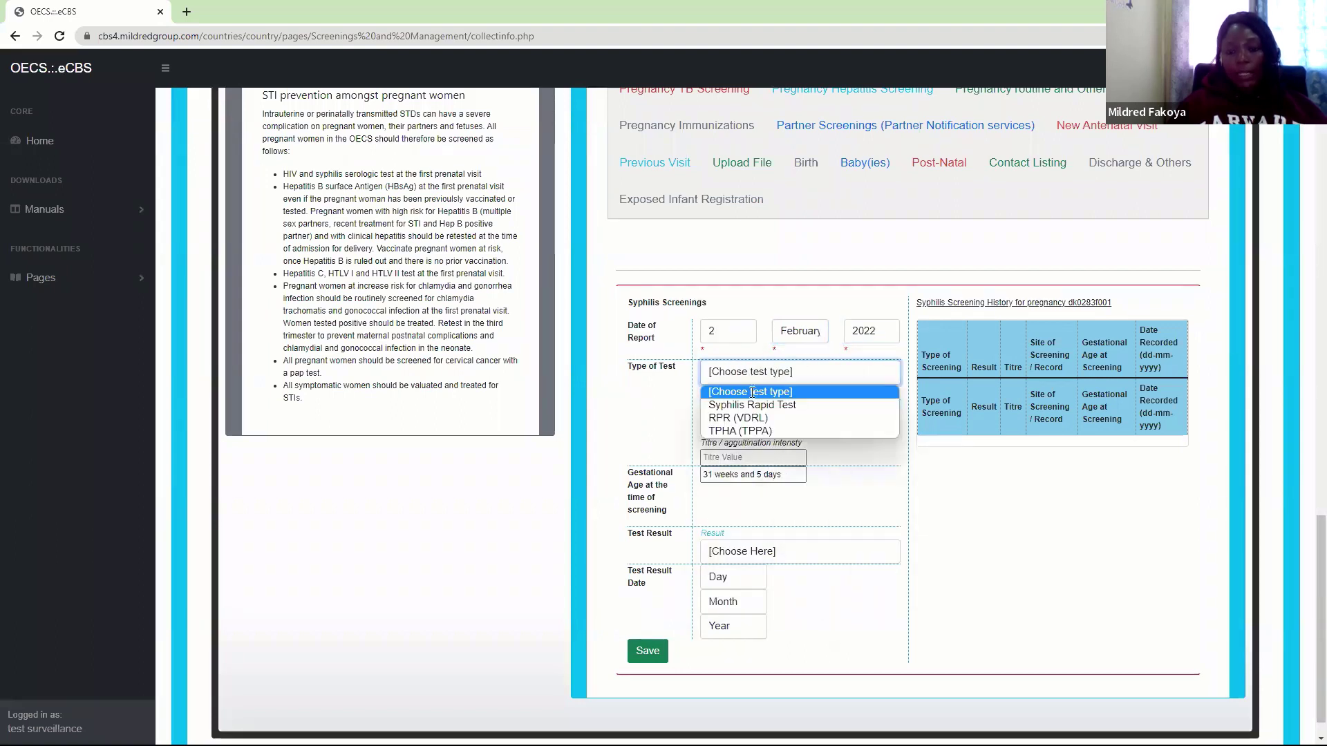
click(742, 419)
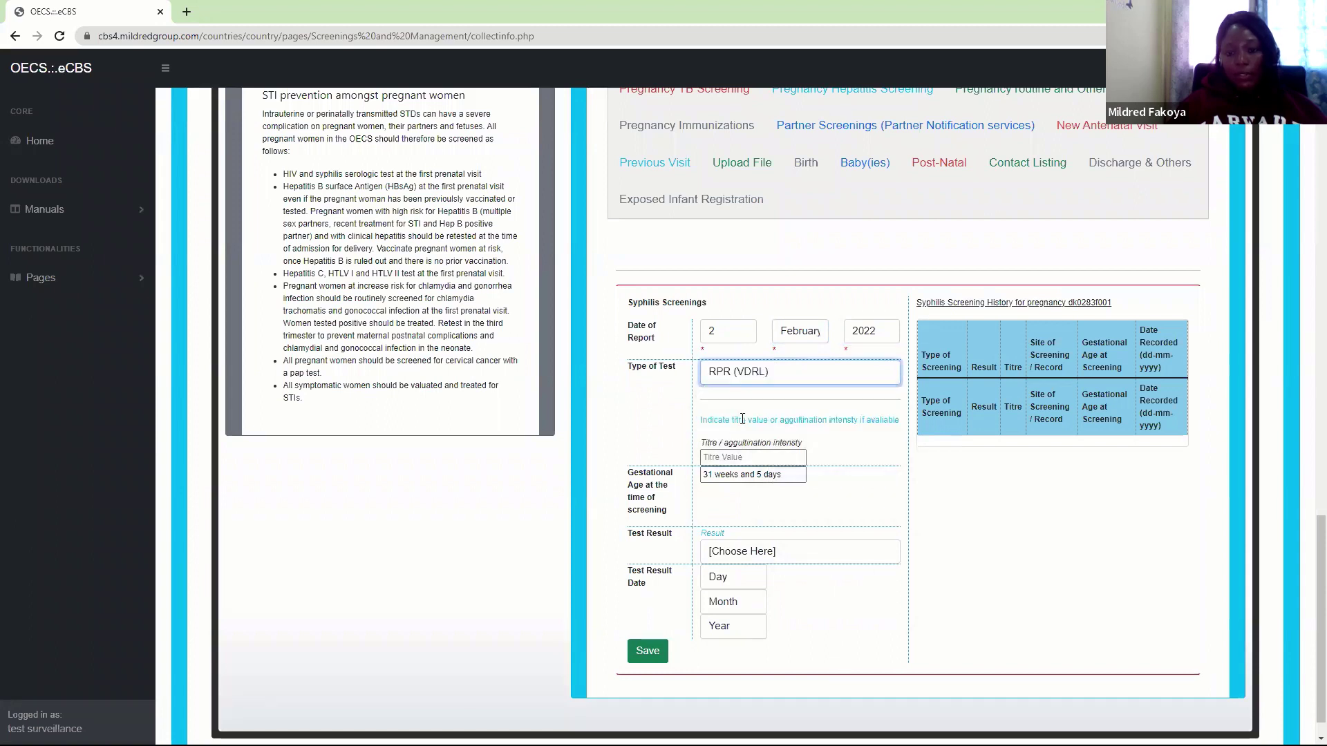
click(717, 457)
text(1)
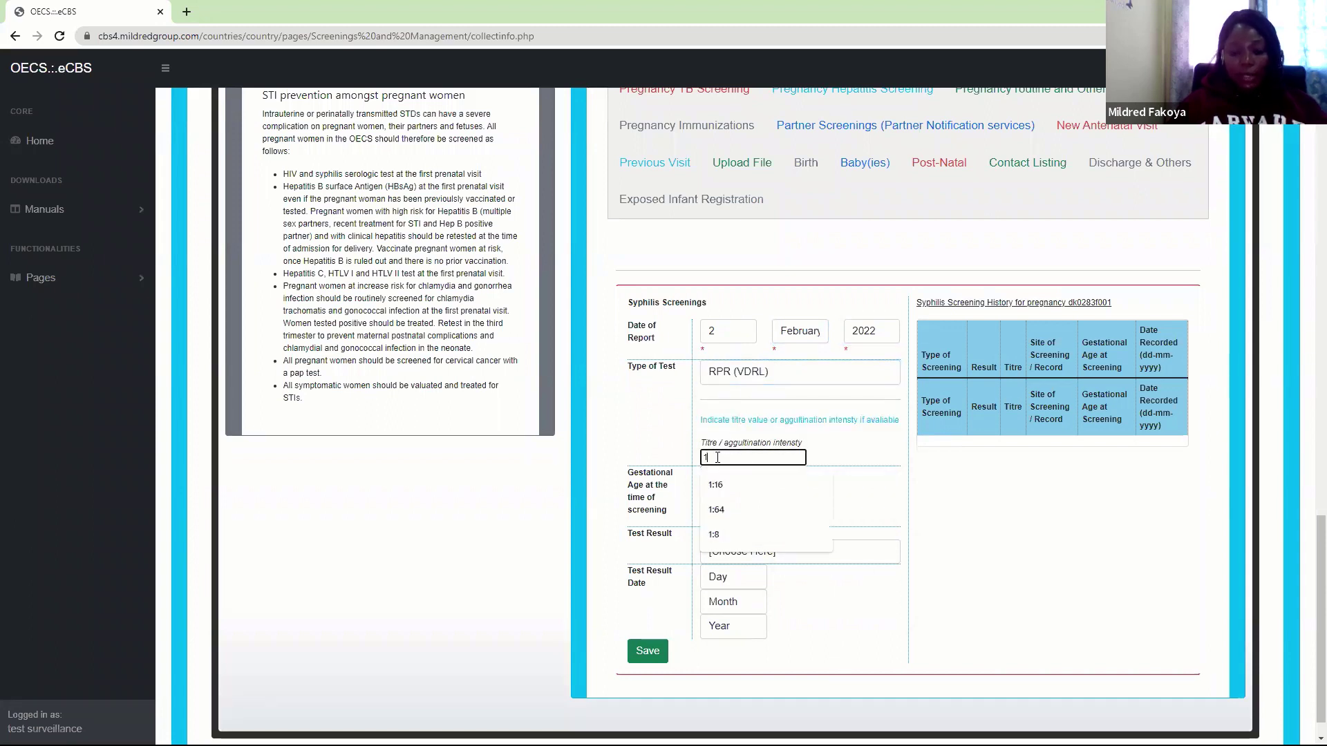
text(:32)
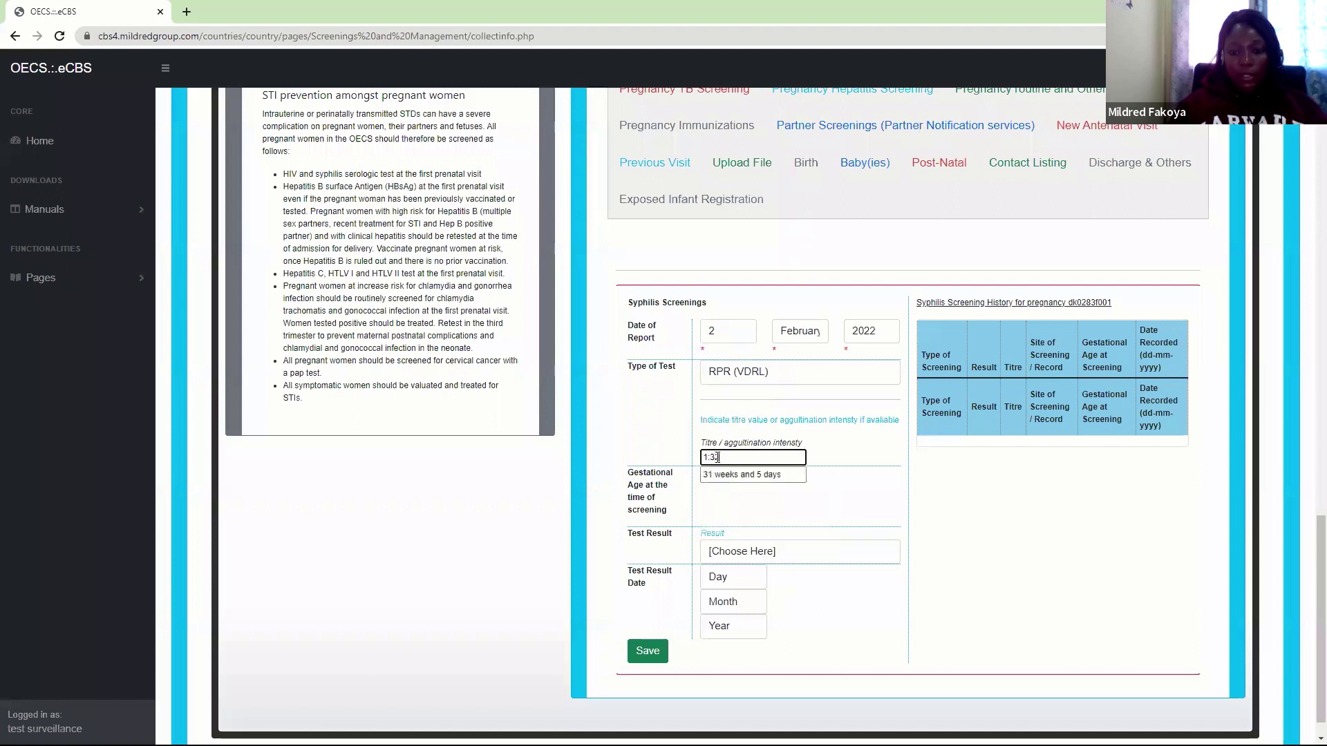
click(771, 510)
click(733, 551)
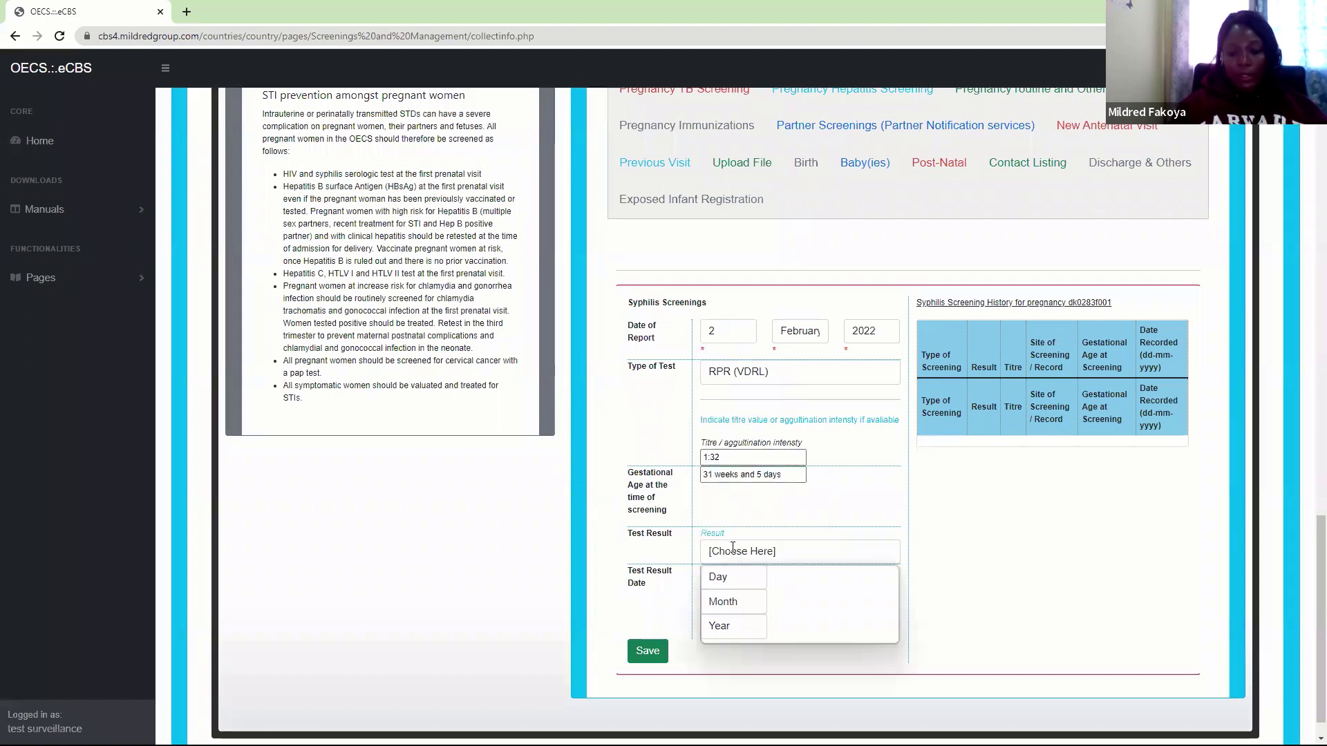
click(724, 581)
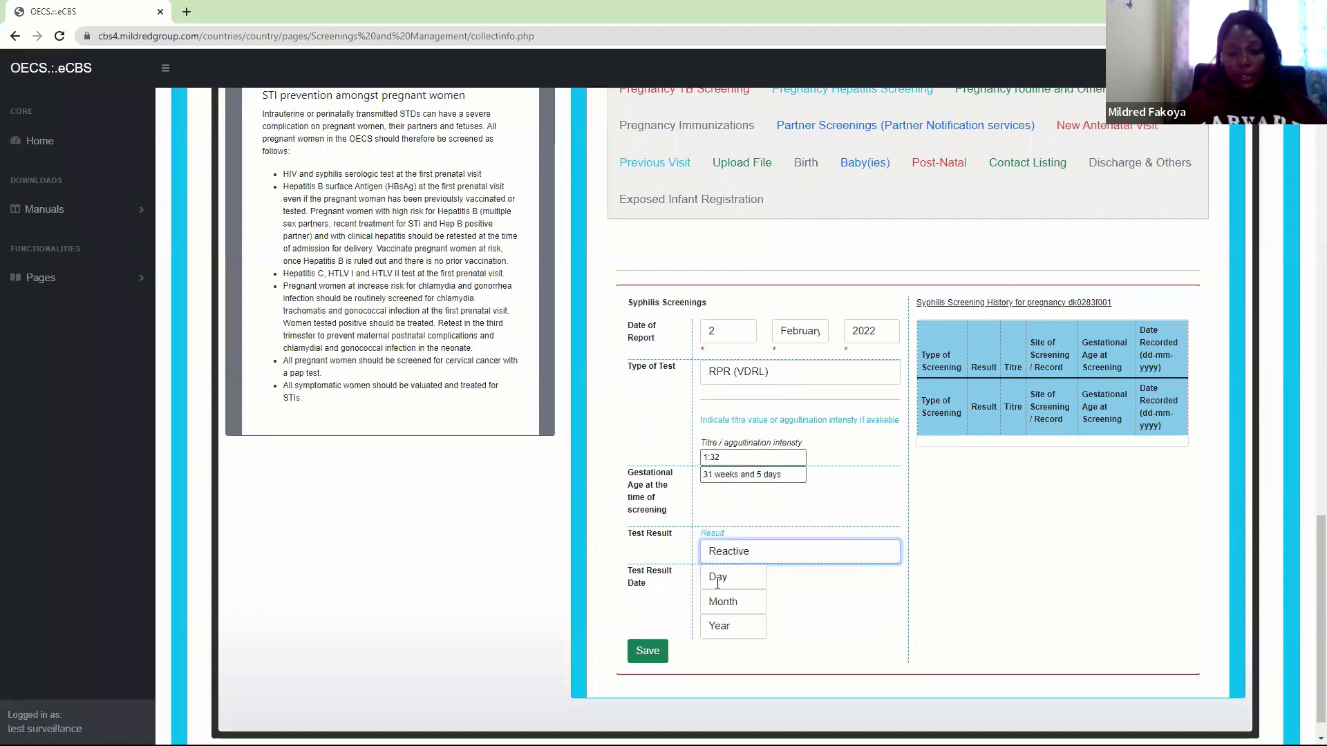
Set the result date to 2 February 2022 and save the syphilis screening
click(718, 583)
click(726, 346)
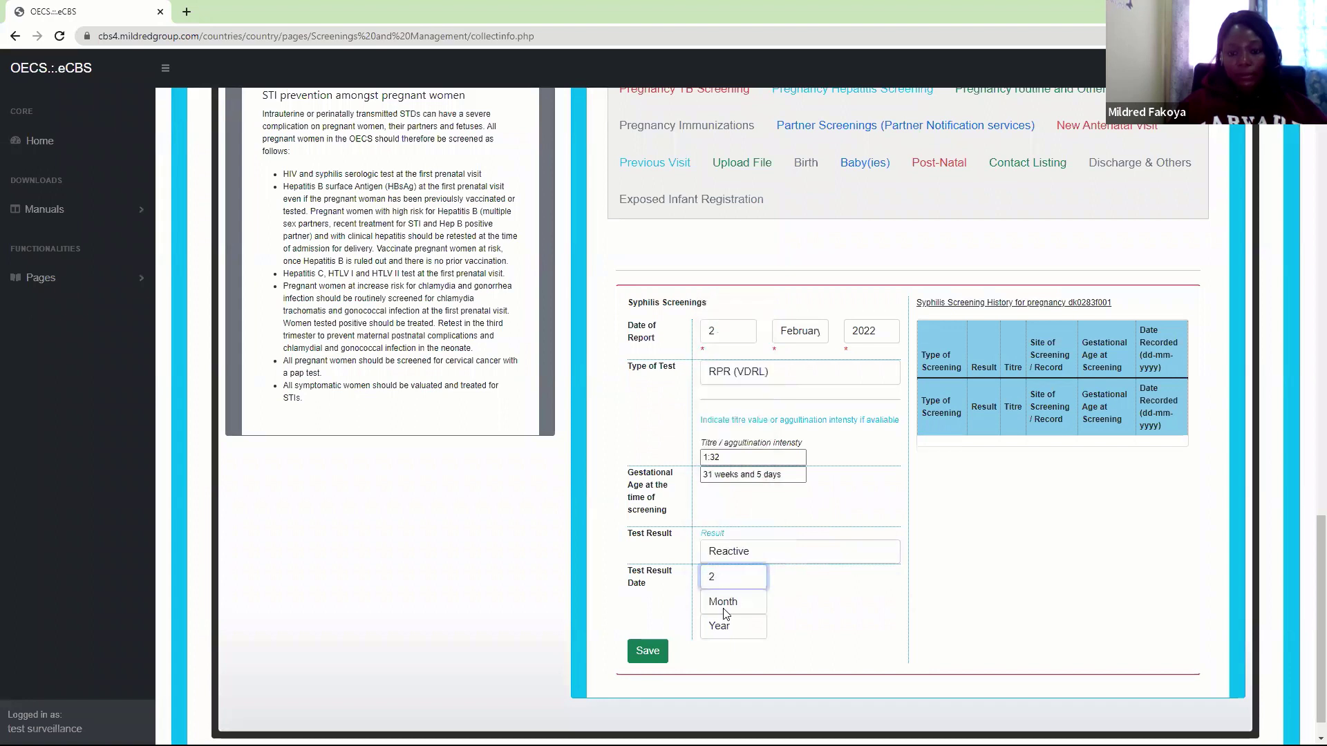
click(726, 614)
click(738, 457)
click(731, 630)
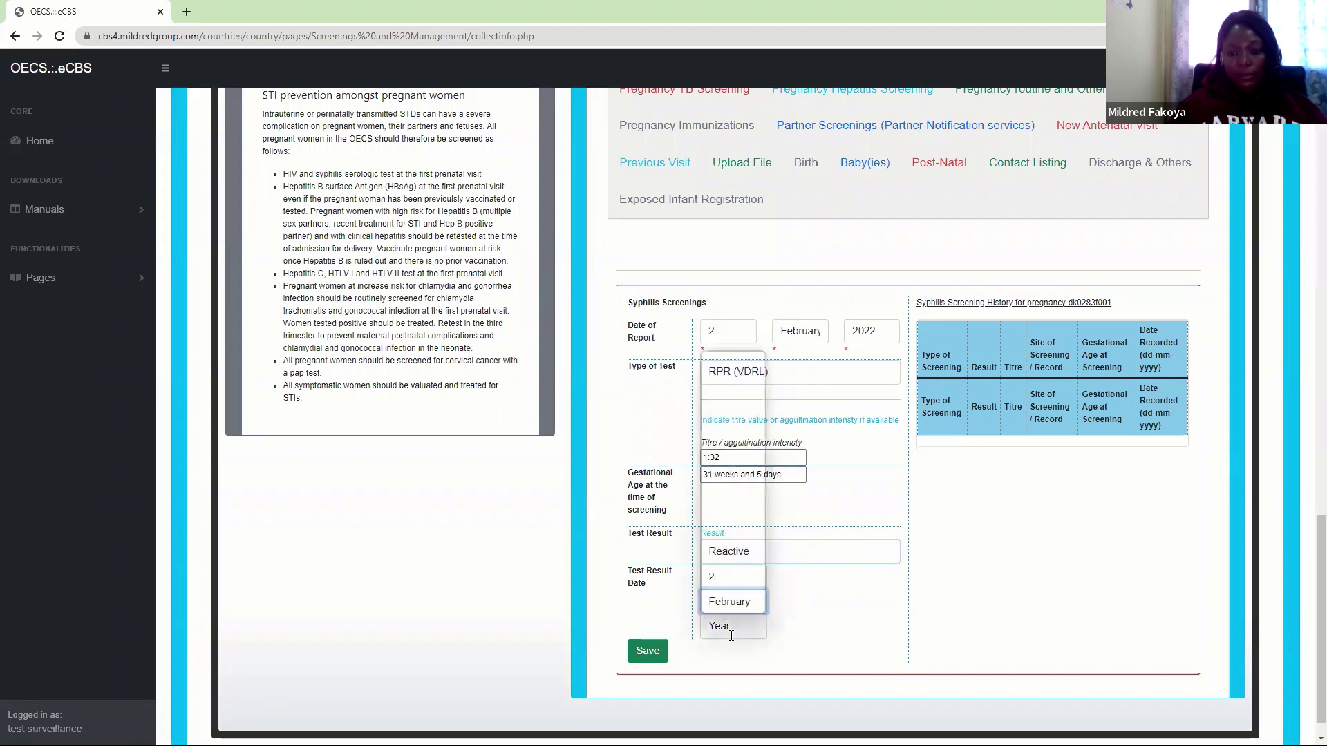
click(740, 373)
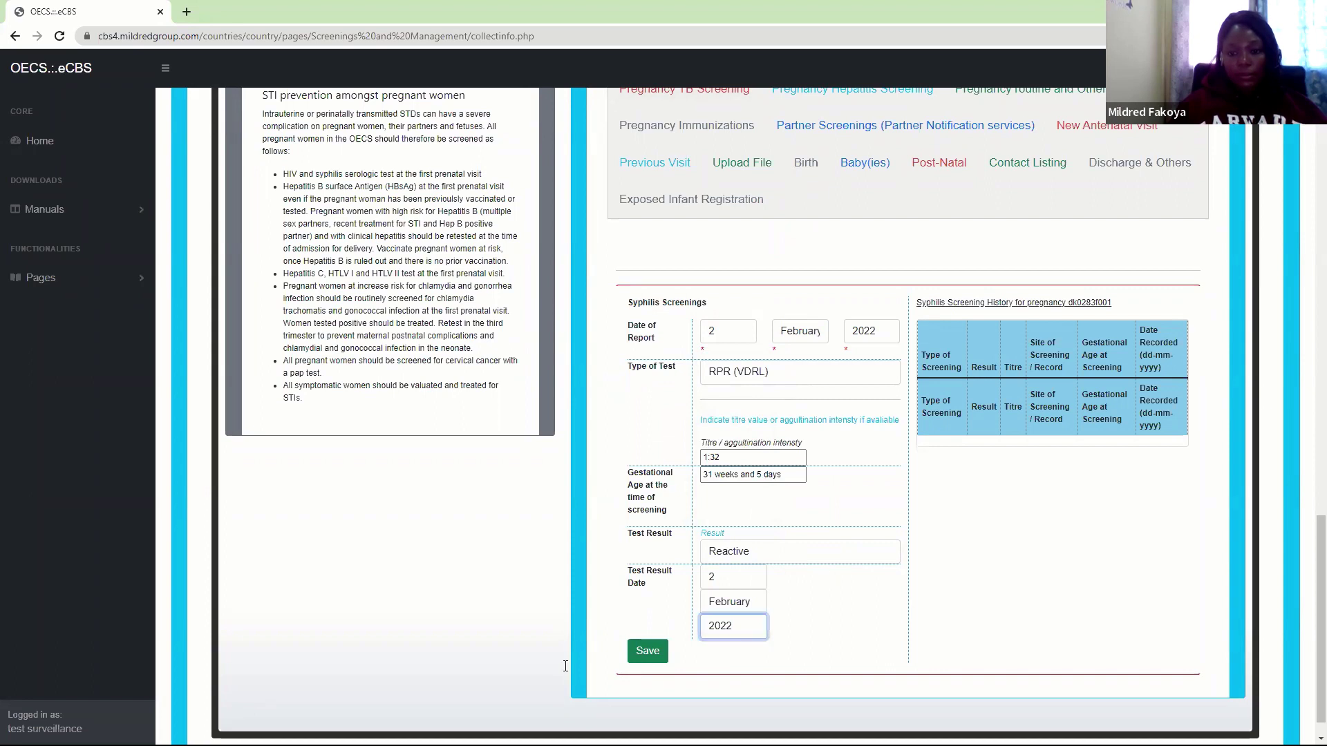
click(642, 656)
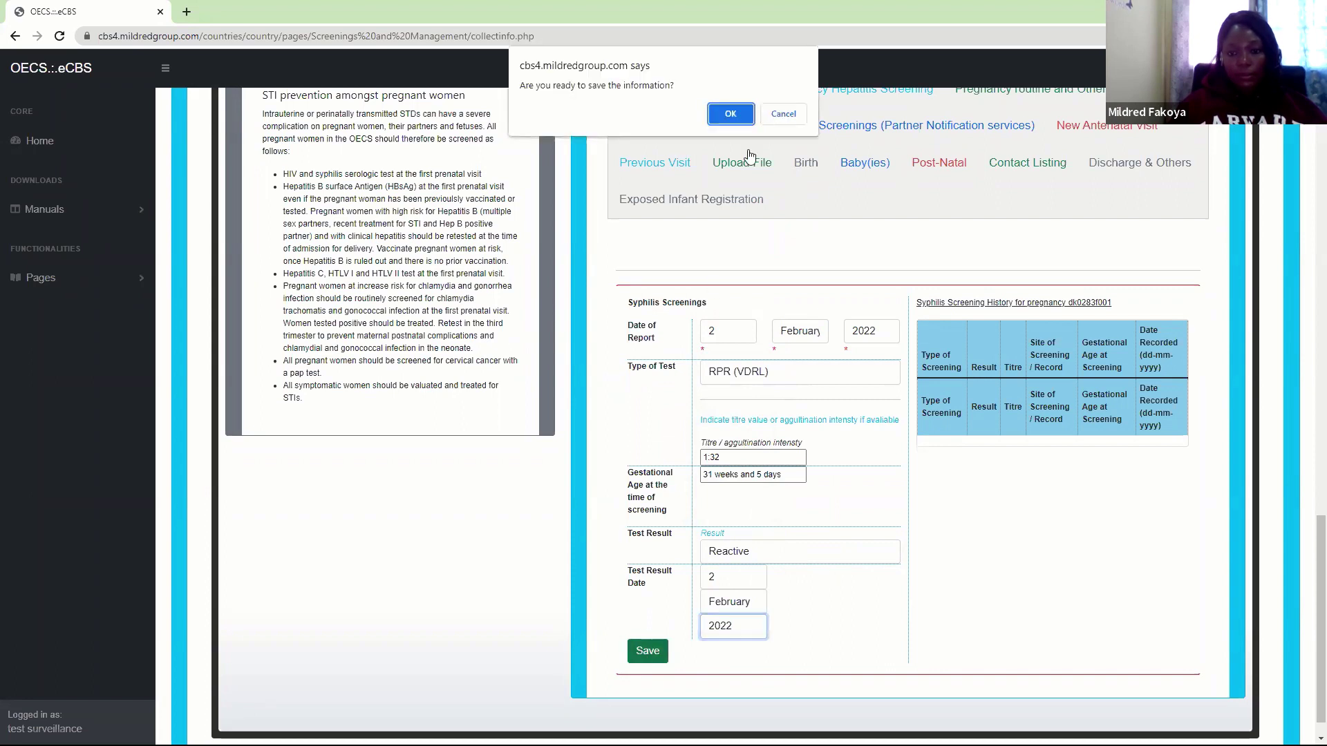
click(733, 109)
click(794, 143)
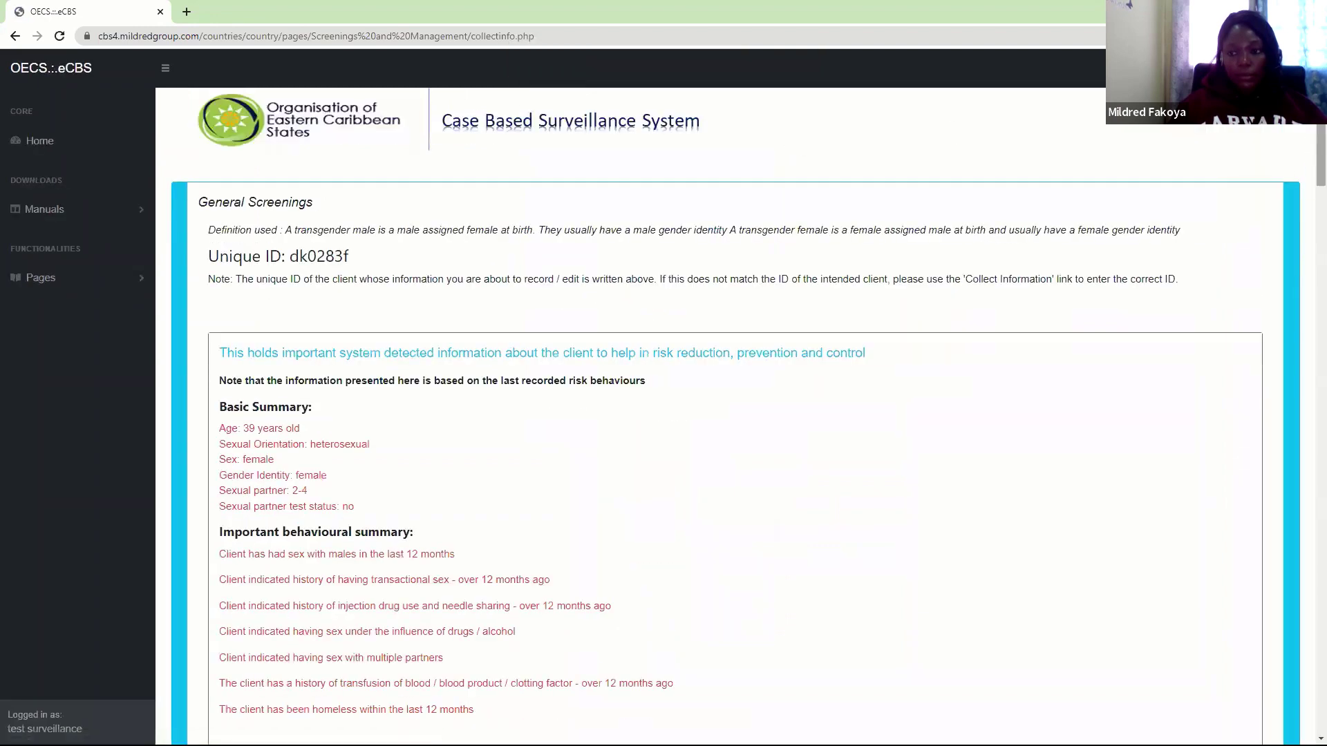
Reopen the antenatal follow-up section and bring up the Pregnancy TB Screening form
scroll(1009, 226, down, 10)
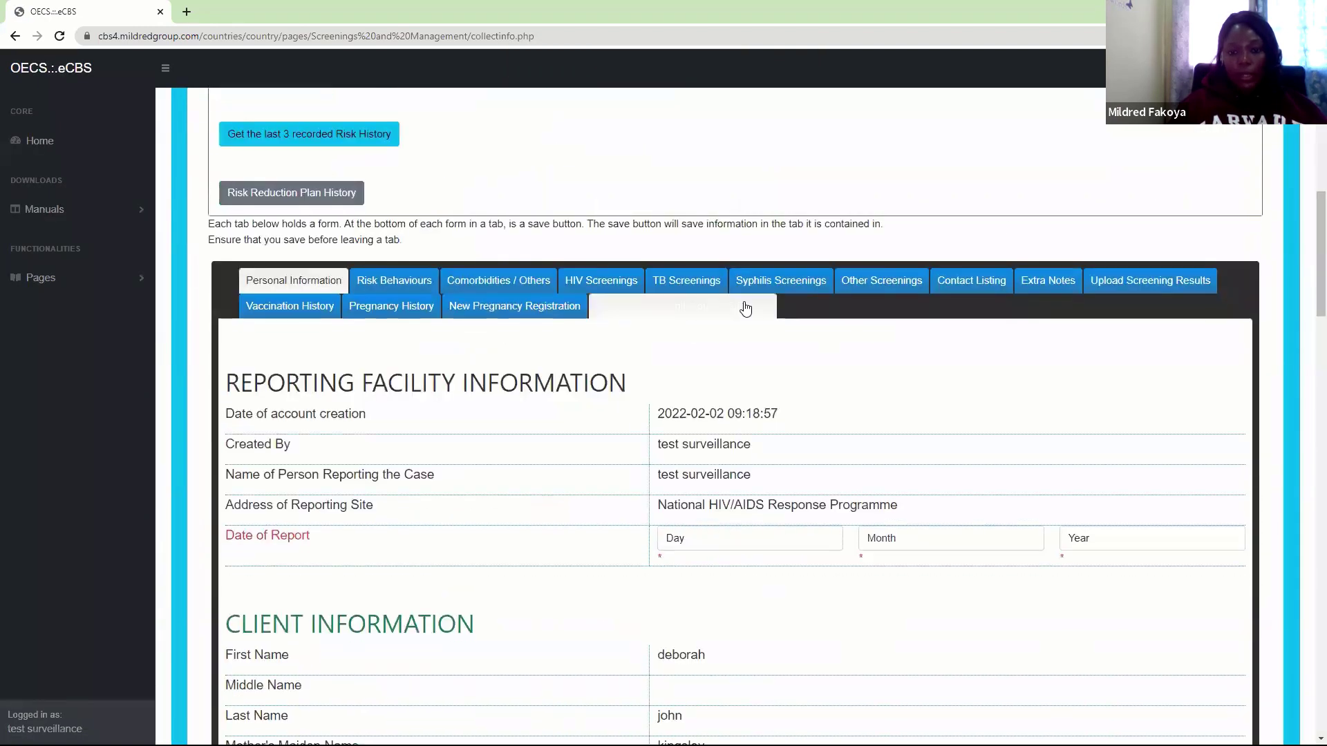
click(747, 307)
scroll(1311, 387, down, 2)
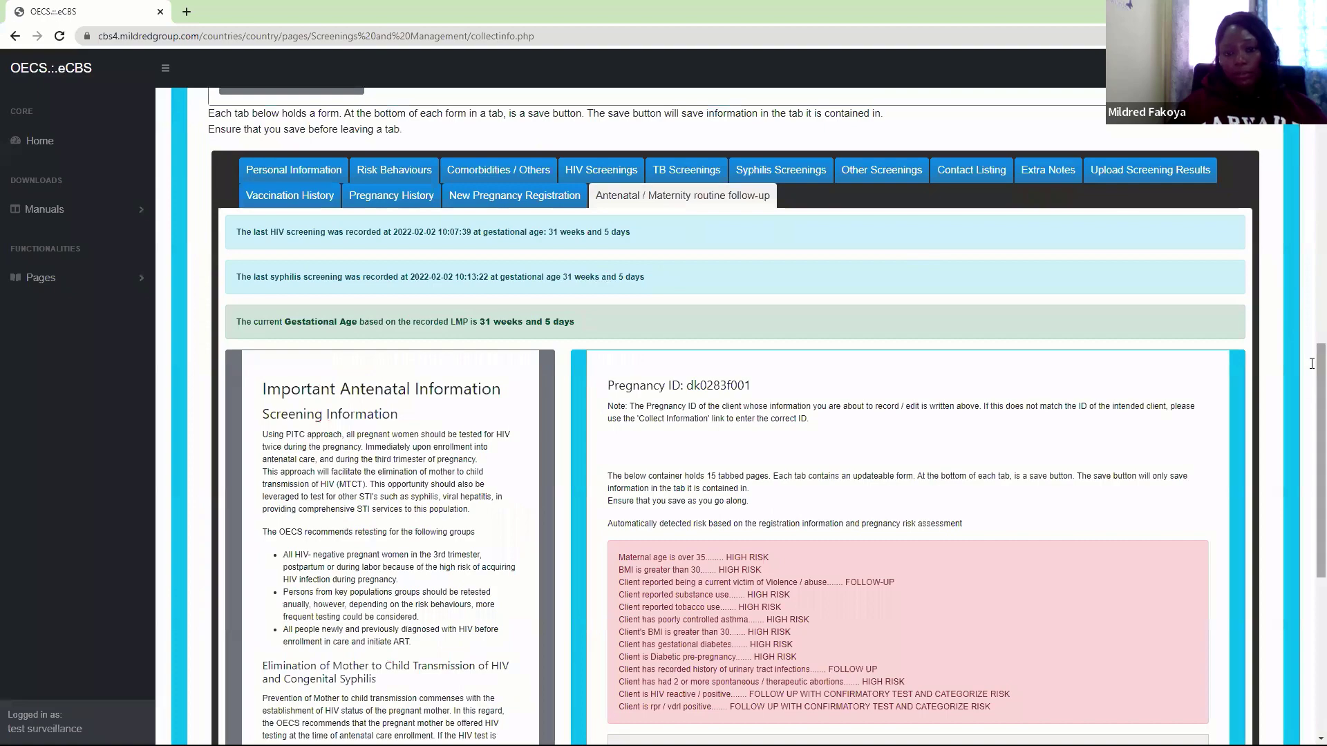
drag(1319, 359, 1312, 508)
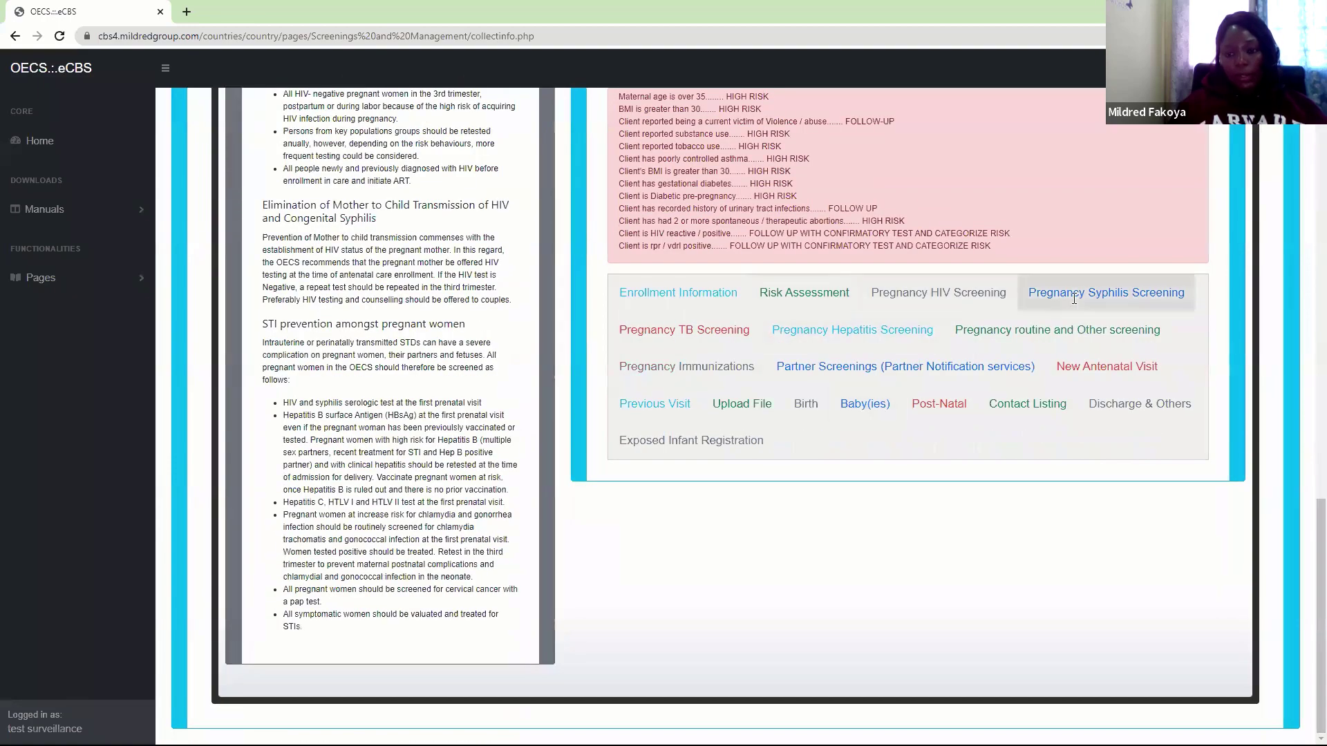
click(716, 327)
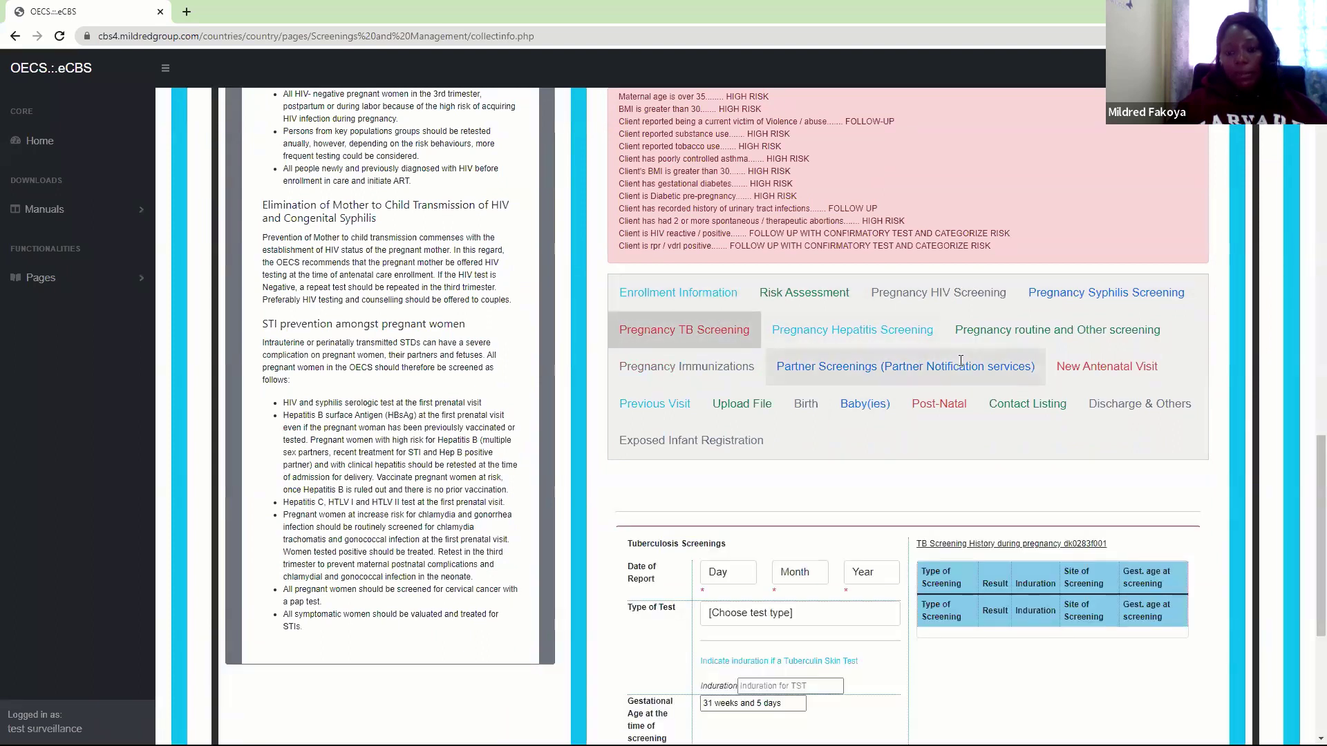
Start a new Pregnancy Syphilis Screening with report date 2 February 2022
click(899, 331)
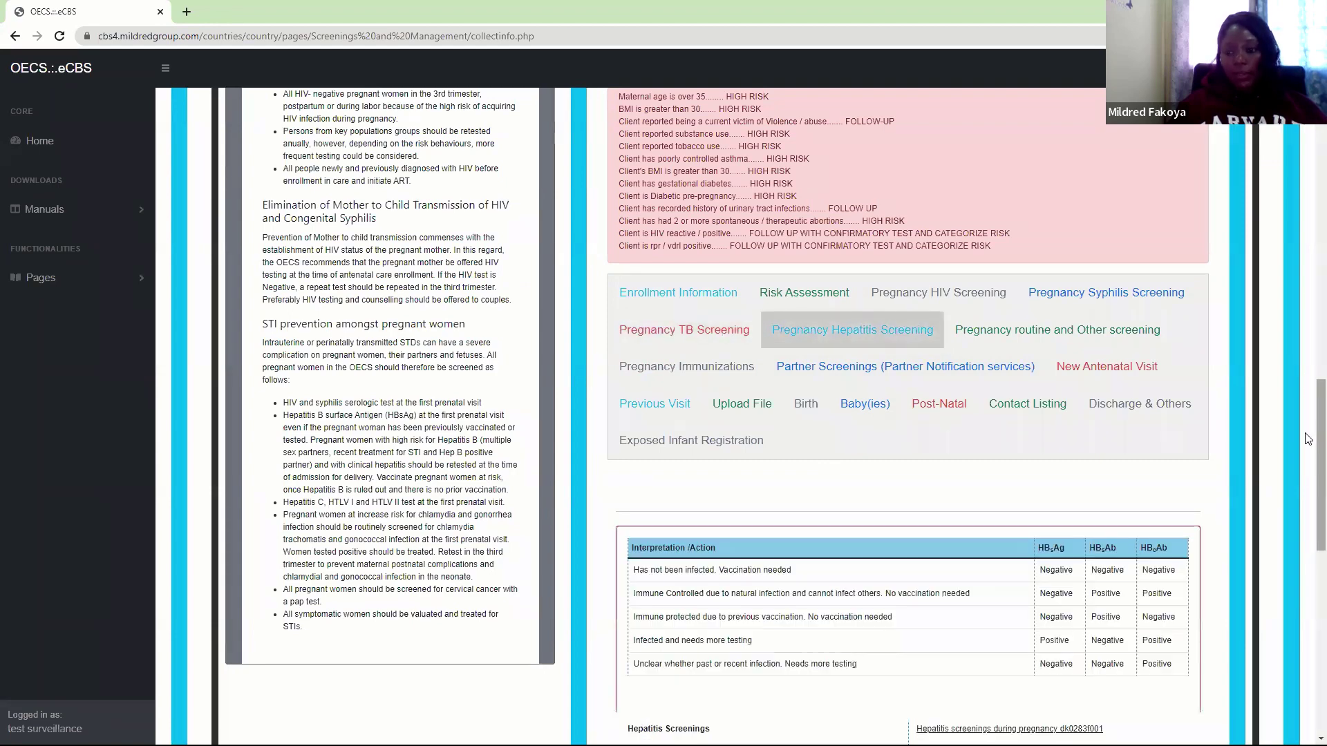
scroll(1309, 439, down, 3)
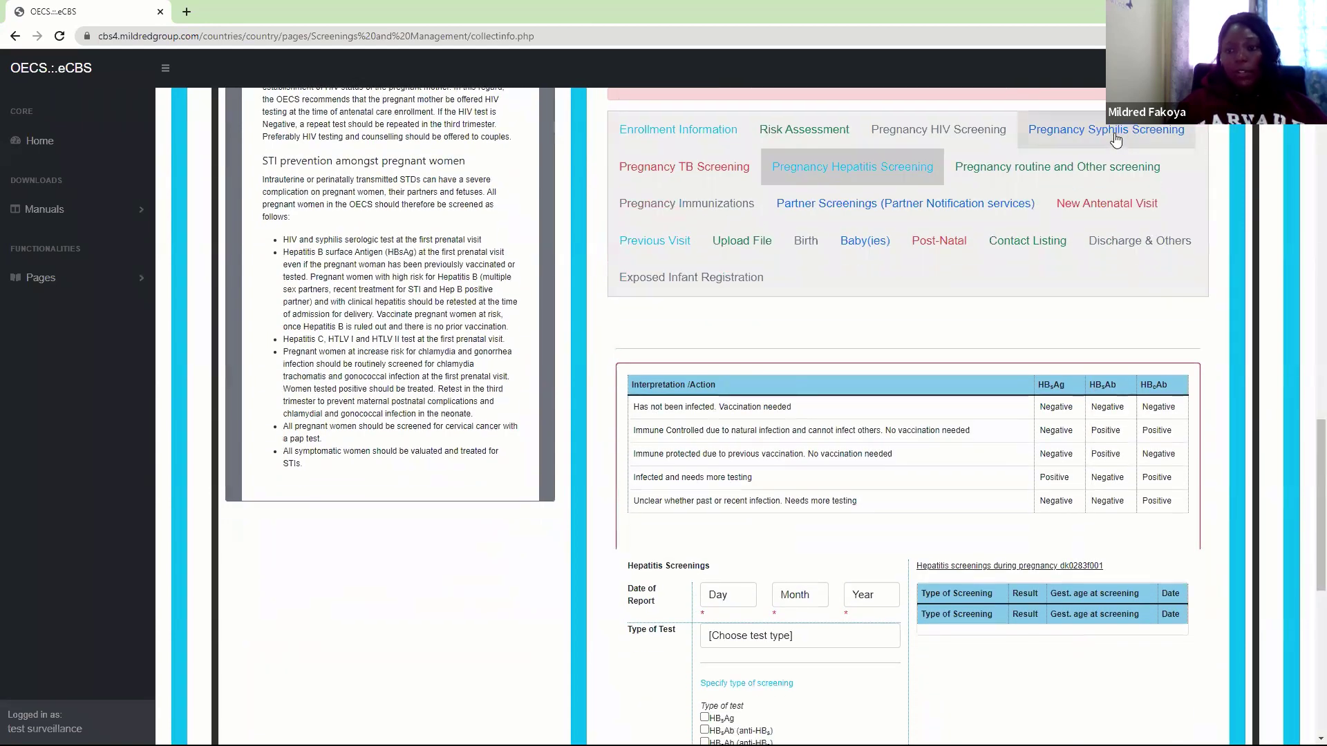
click(1116, 140)
click(734, 411)
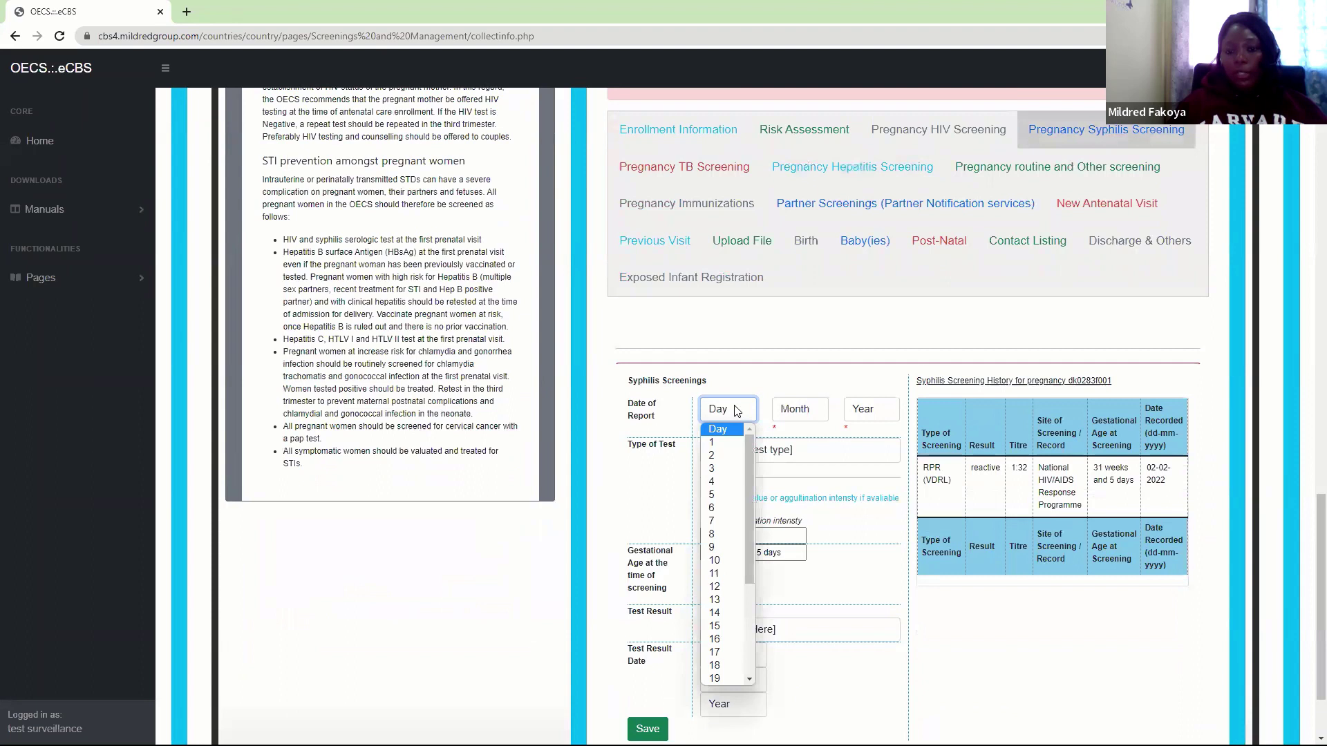
click(719, 455)
click(800, 409)
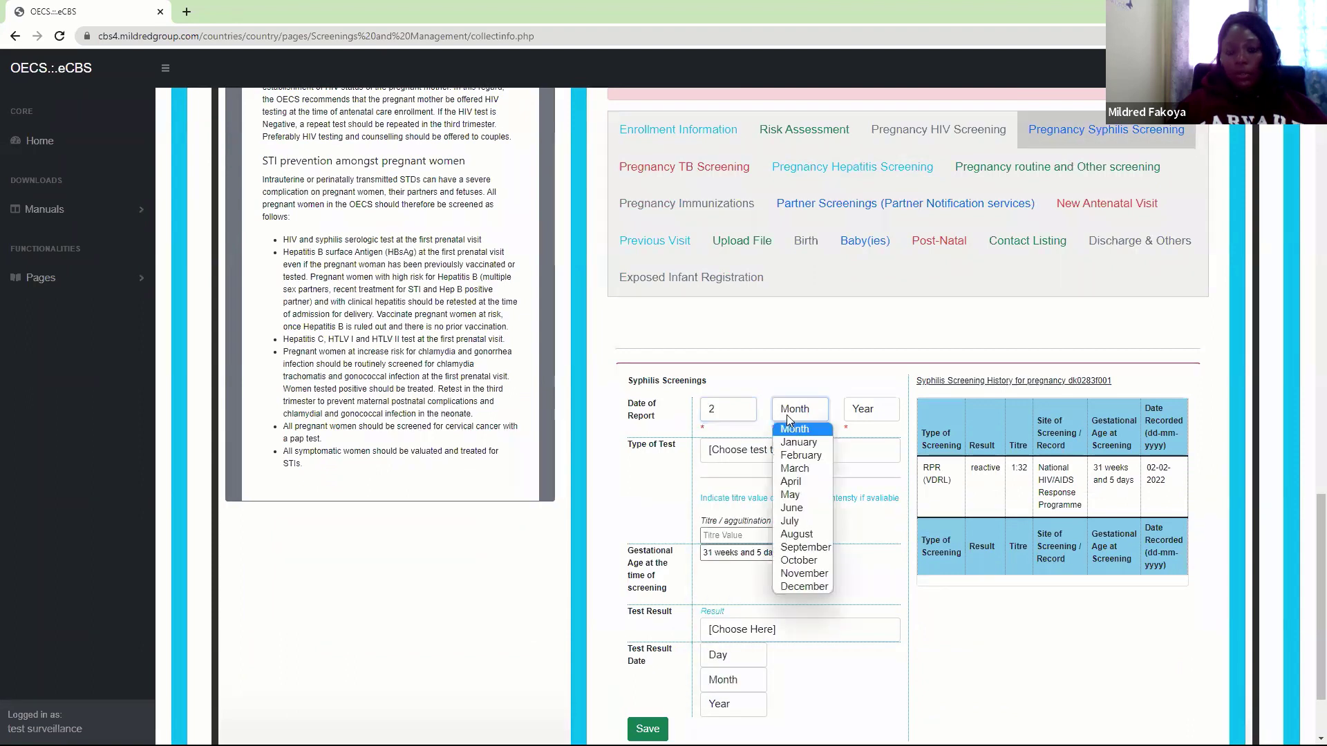
click(801, 455)
click(870, 409)
click(864, 442)
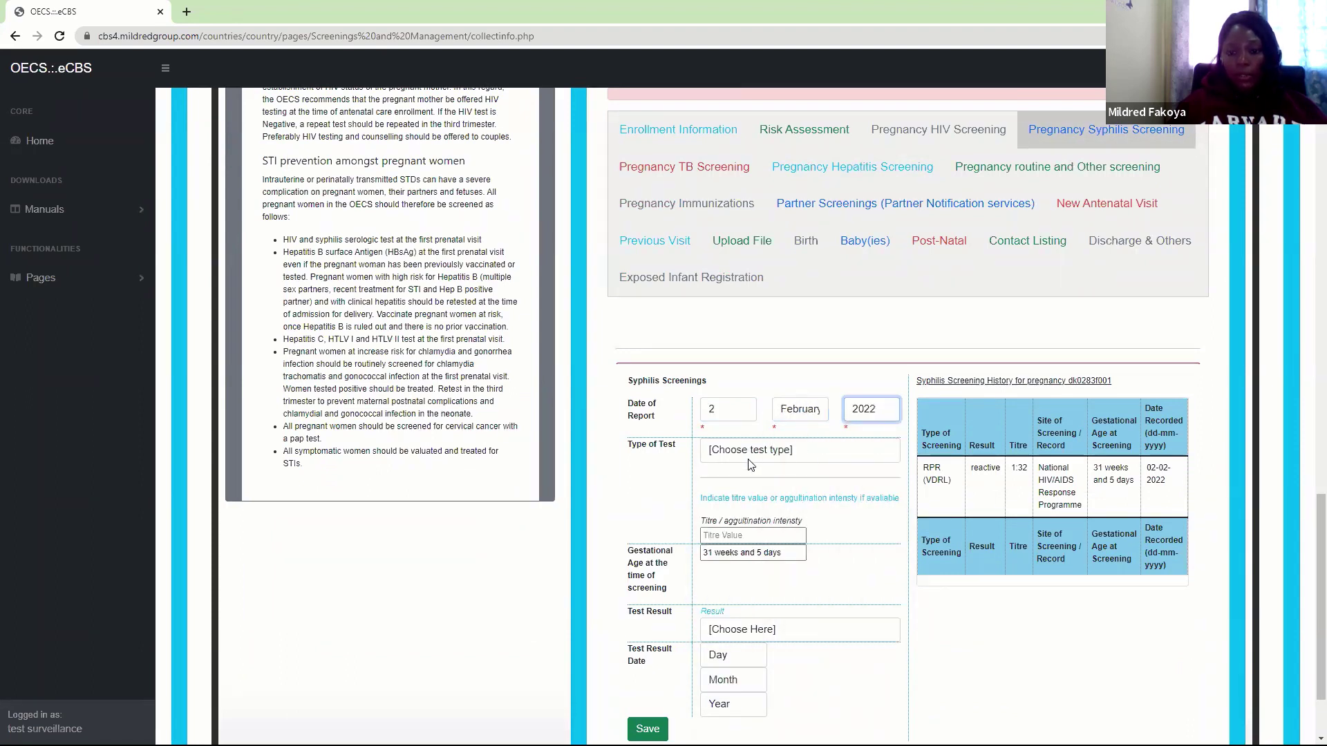
Choose TPHA (TPPA) as the test type with a Reactive result
click(750, 464)
click(743, 509)
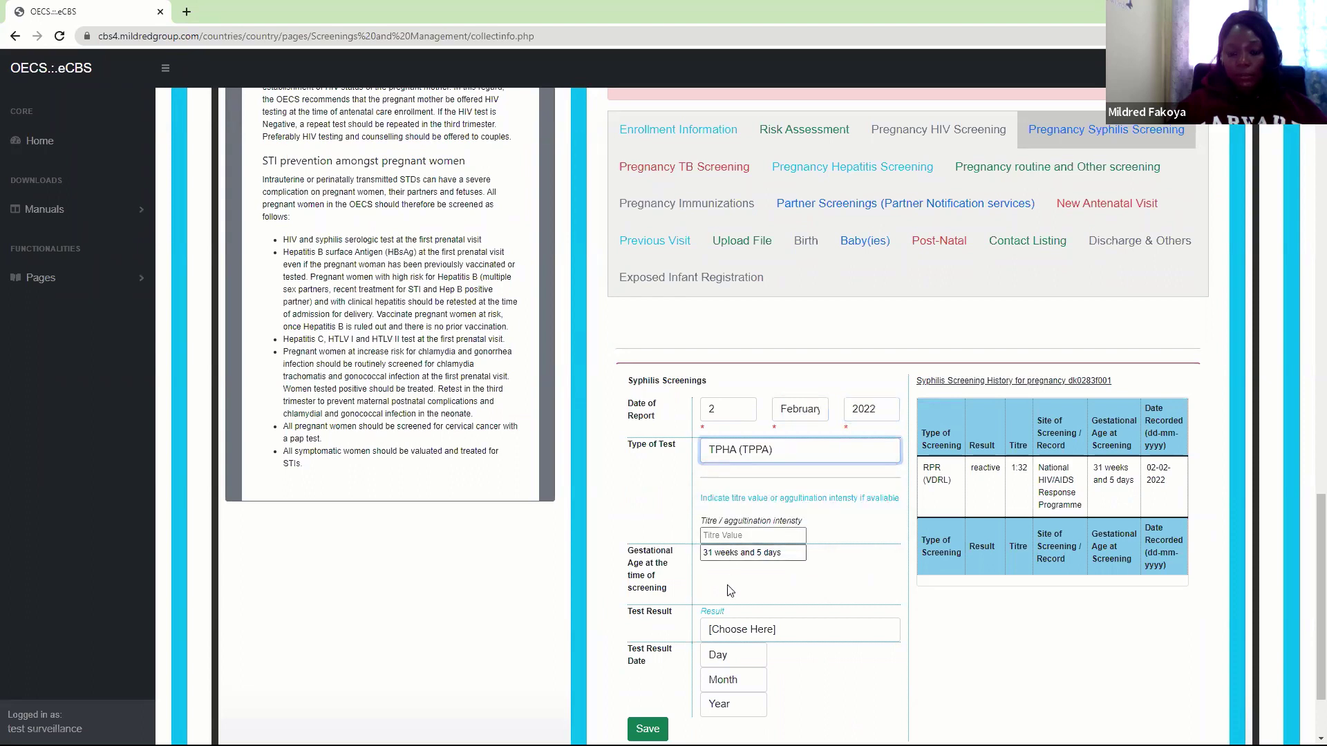
click(716, 632)
click(731, 659)
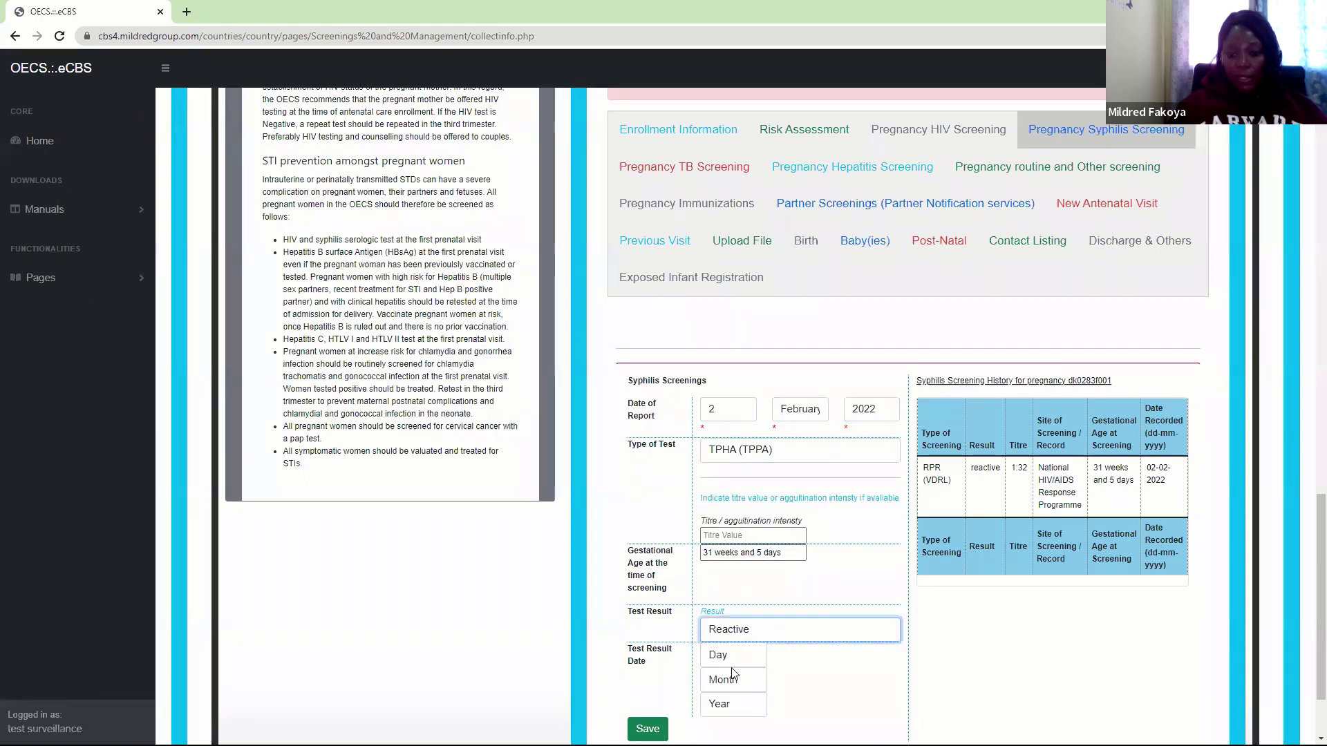
Set the result date to 2 February 2022 and save the TPHA screening
click(721, 655)
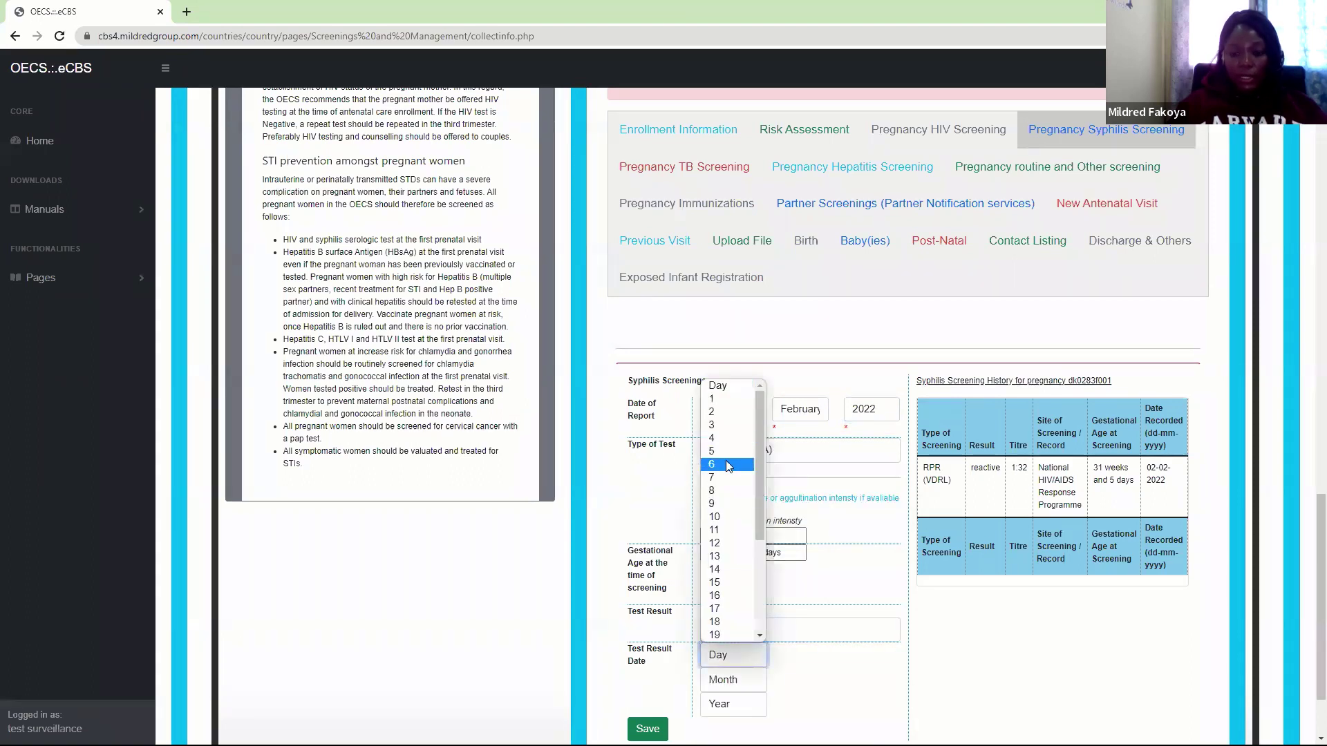
click(722, 412)
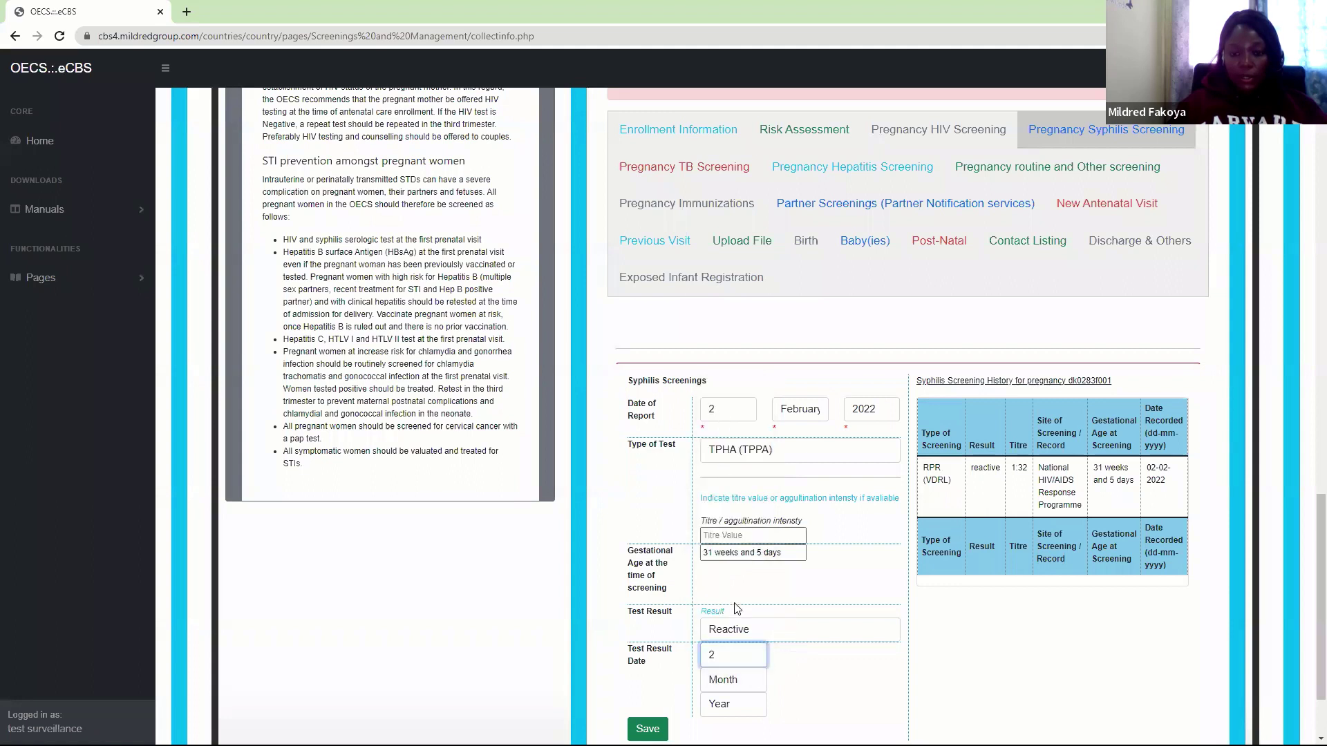
click(716, 683)
click(734, 524)
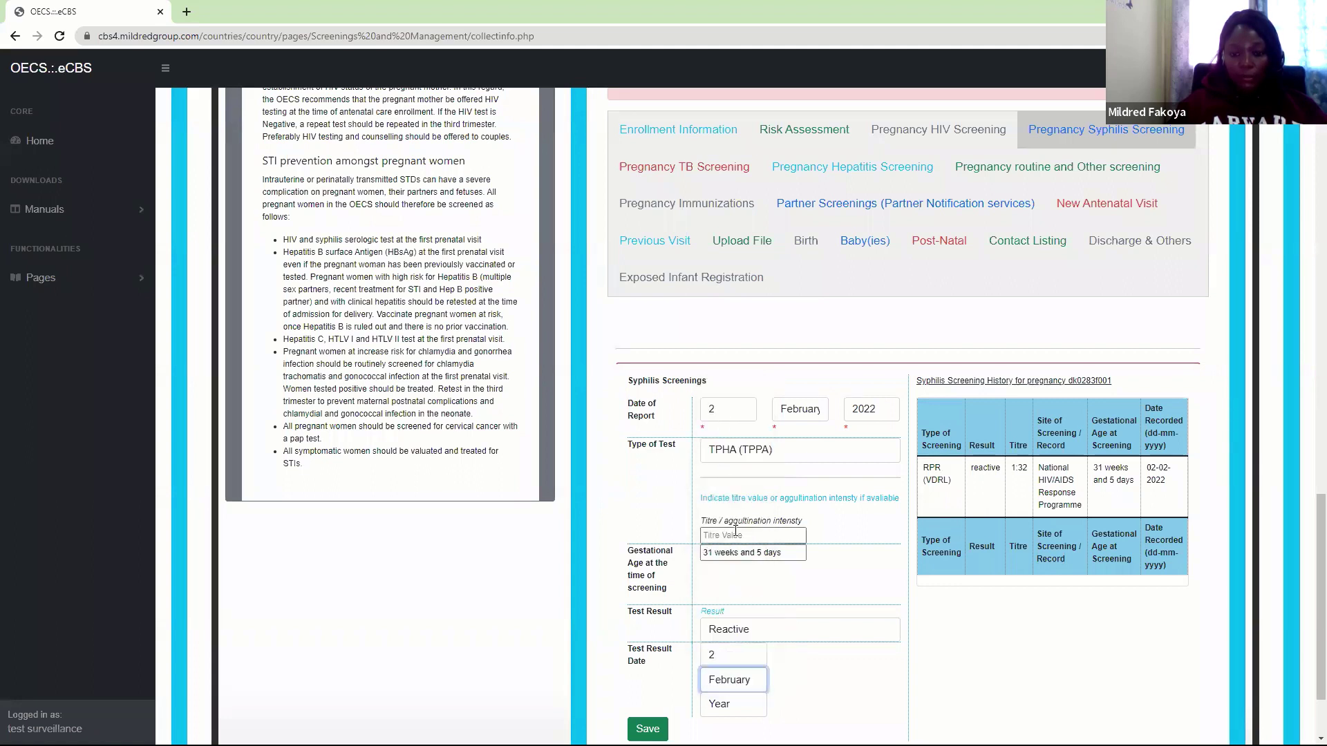
click(723, 698)
click(740, 451)
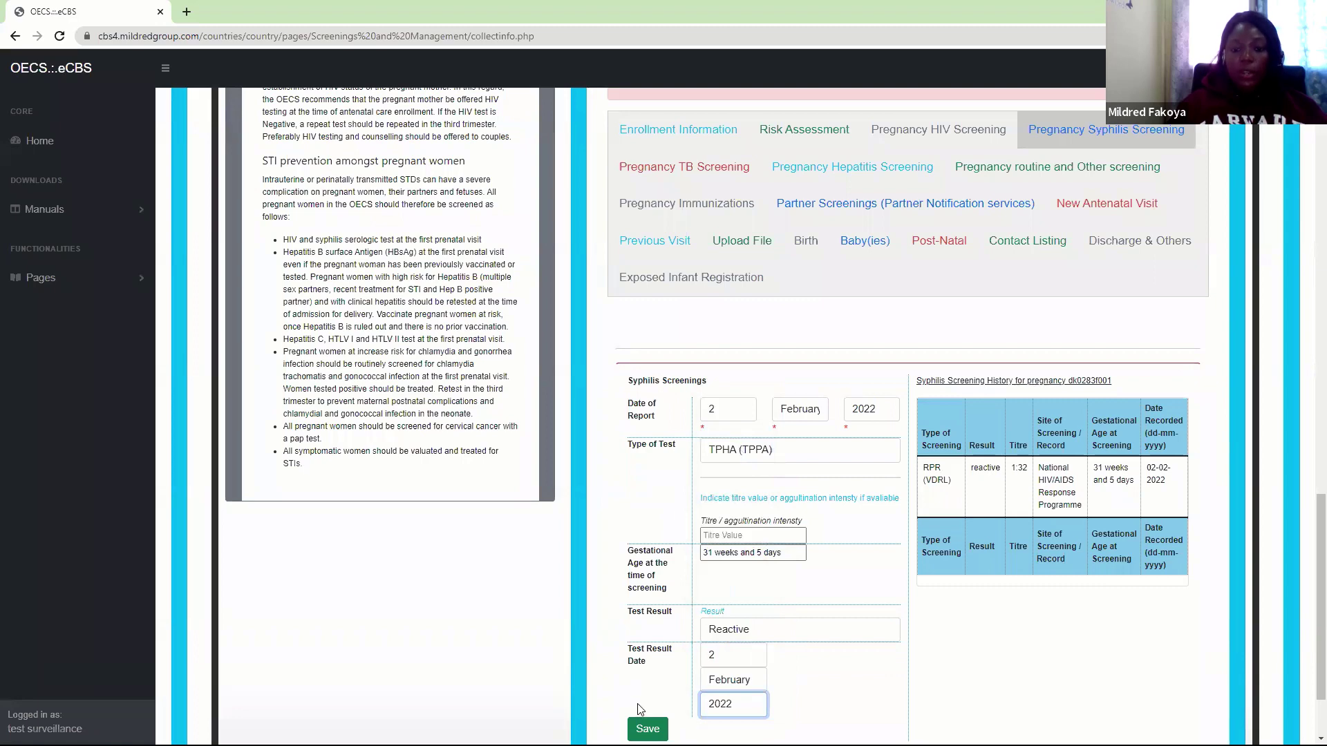
click(648, 729)
click(736, 114)
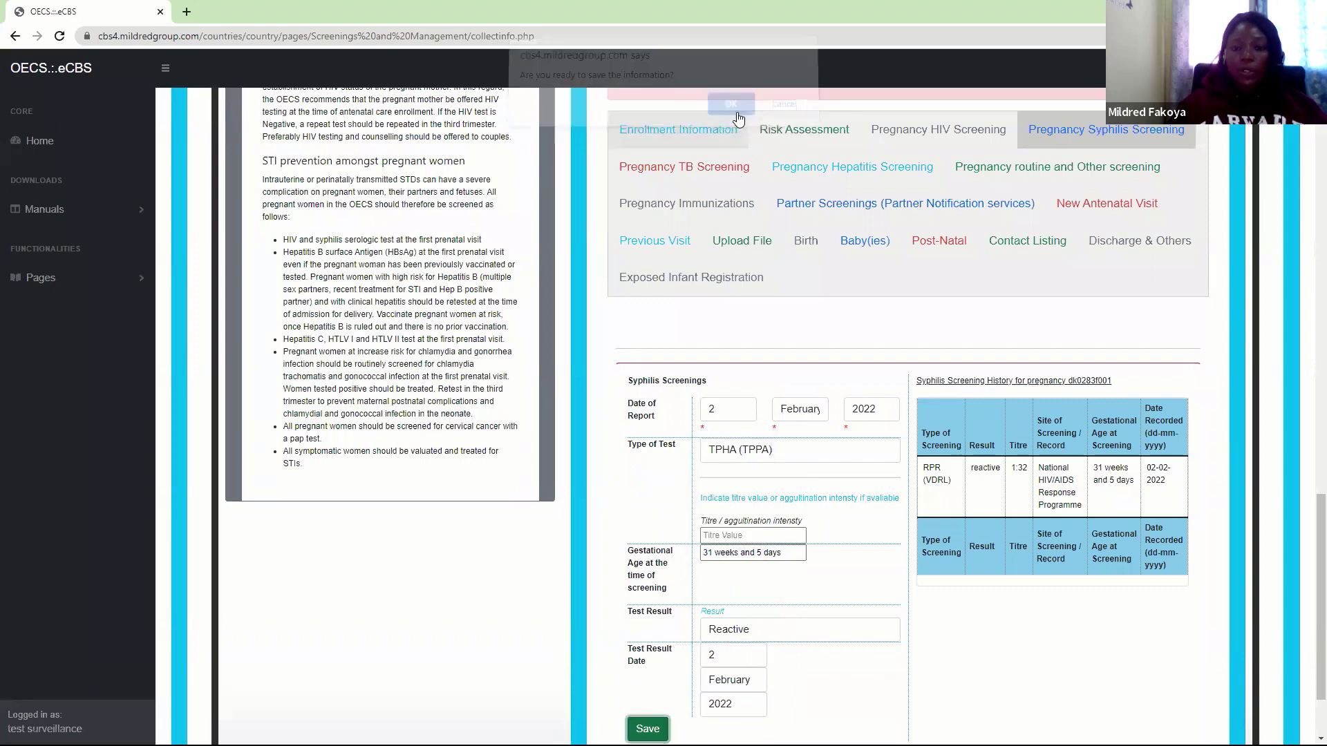
click(774, 143)
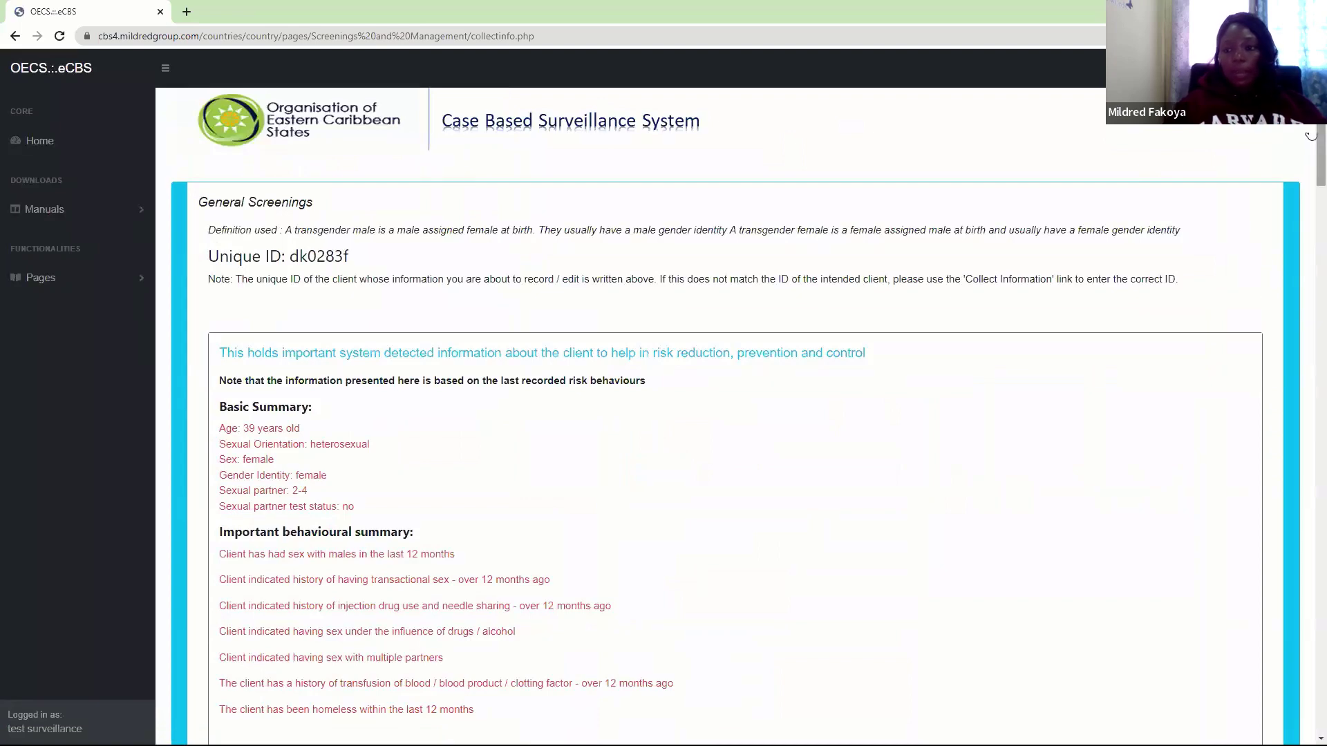
Bring up the client's general Syphilis Screenings tab and check its empty screening history
scroll(909, 180, down, 10)
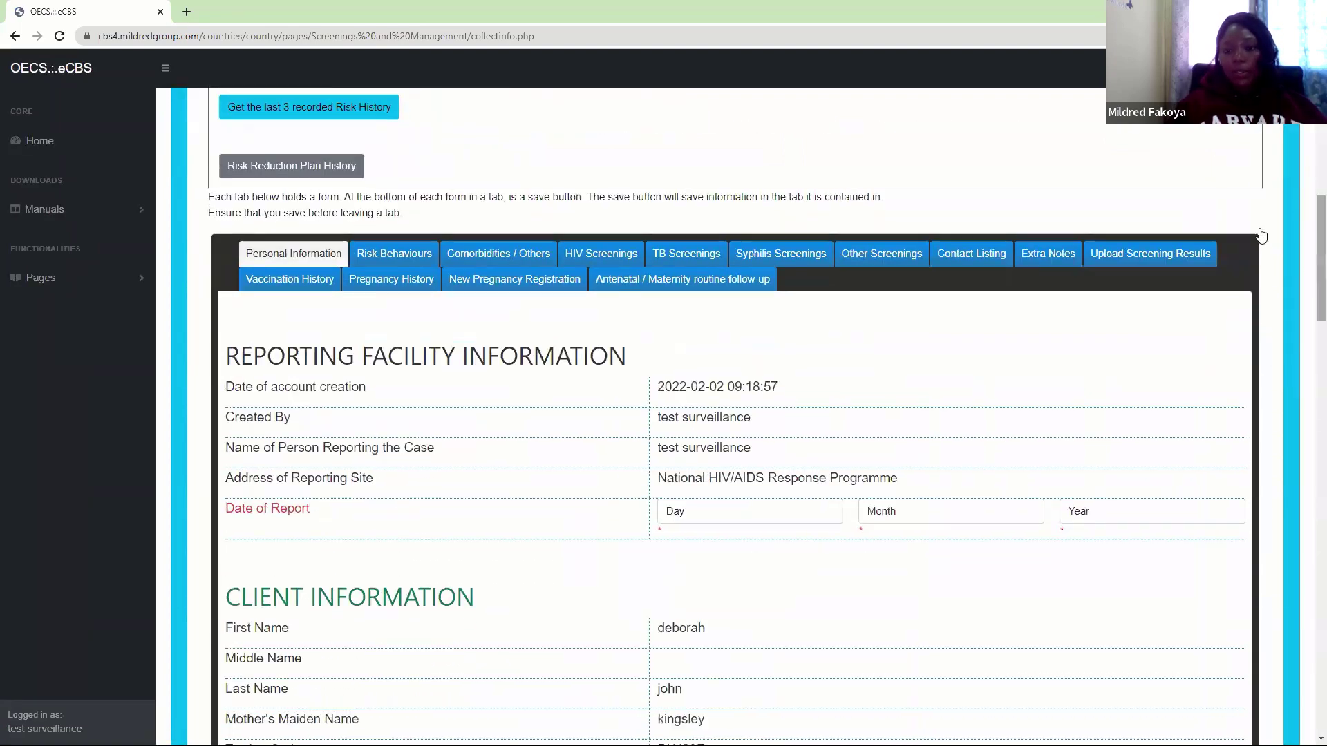
click(821, 253)
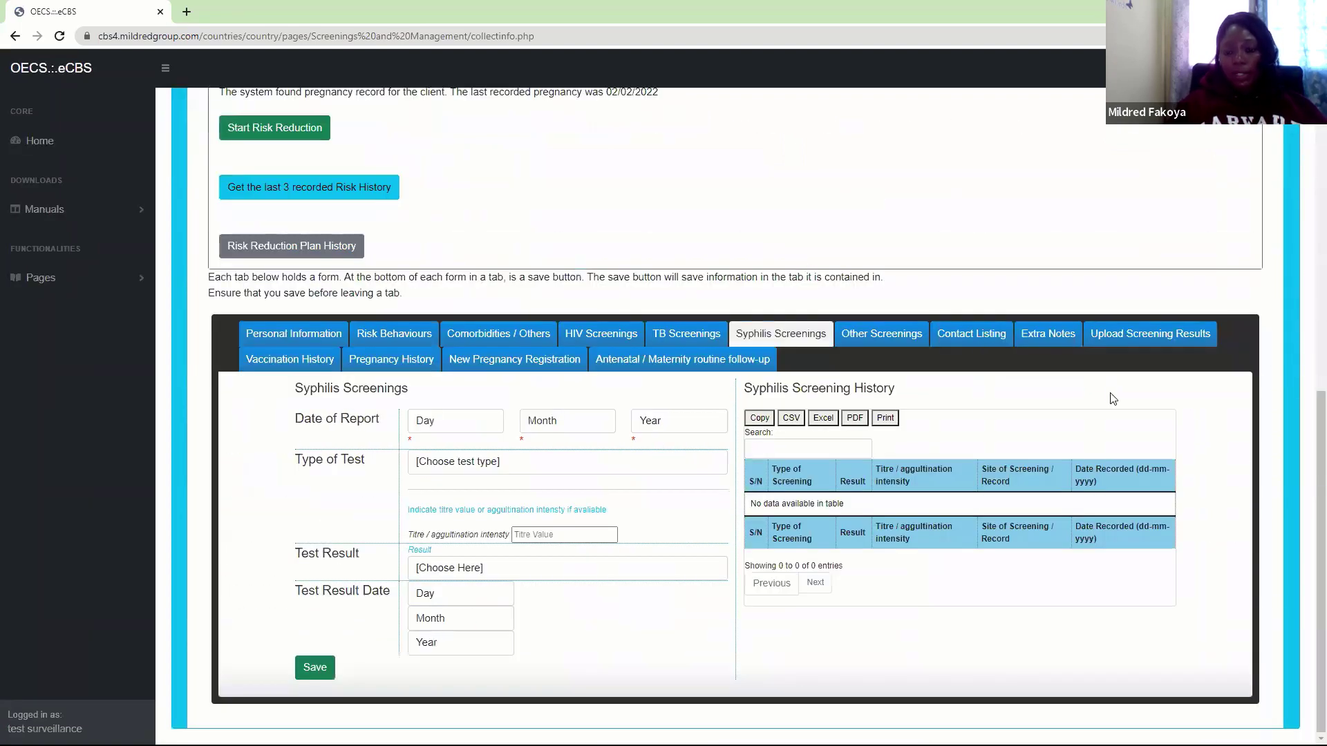
click(684, 359)
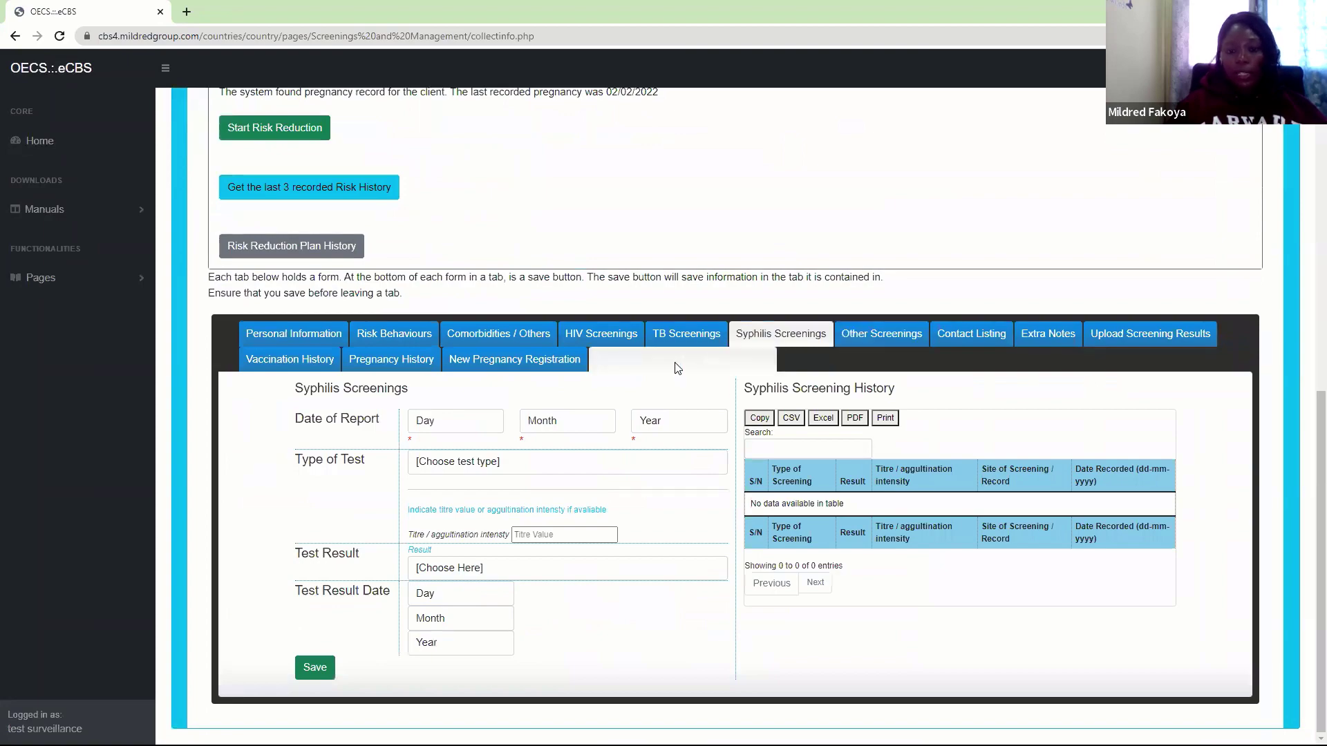
scroll(1308, 435, down, 7)
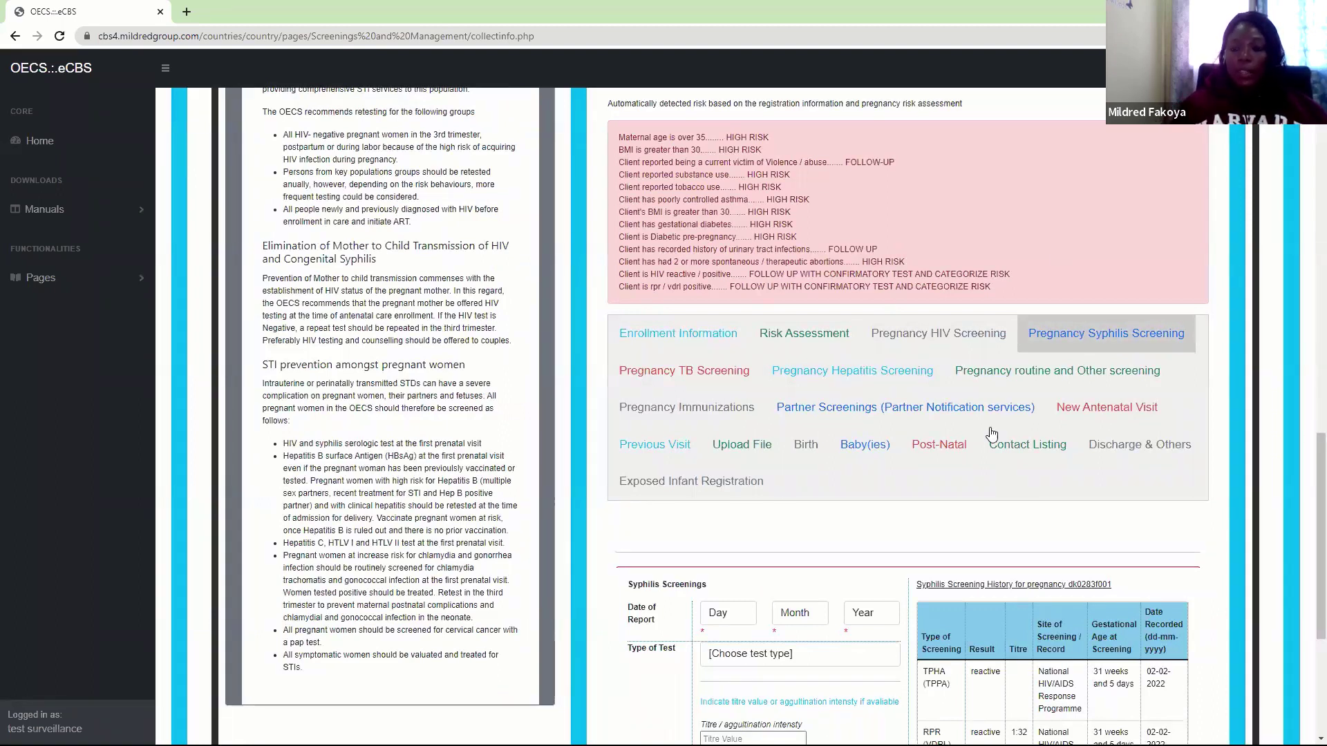
scroll(1306, 442, up, 1)
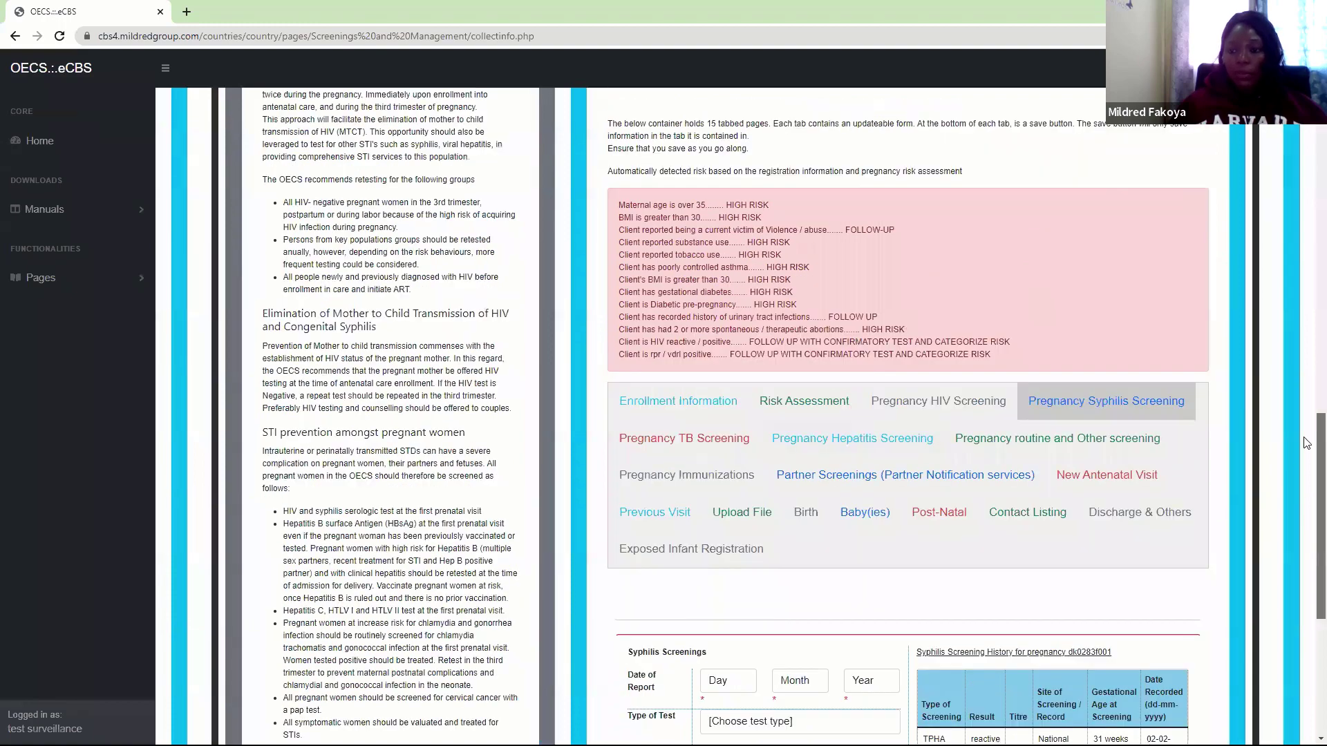
scroll(1306, 442, up, 12)
click(785, 429)
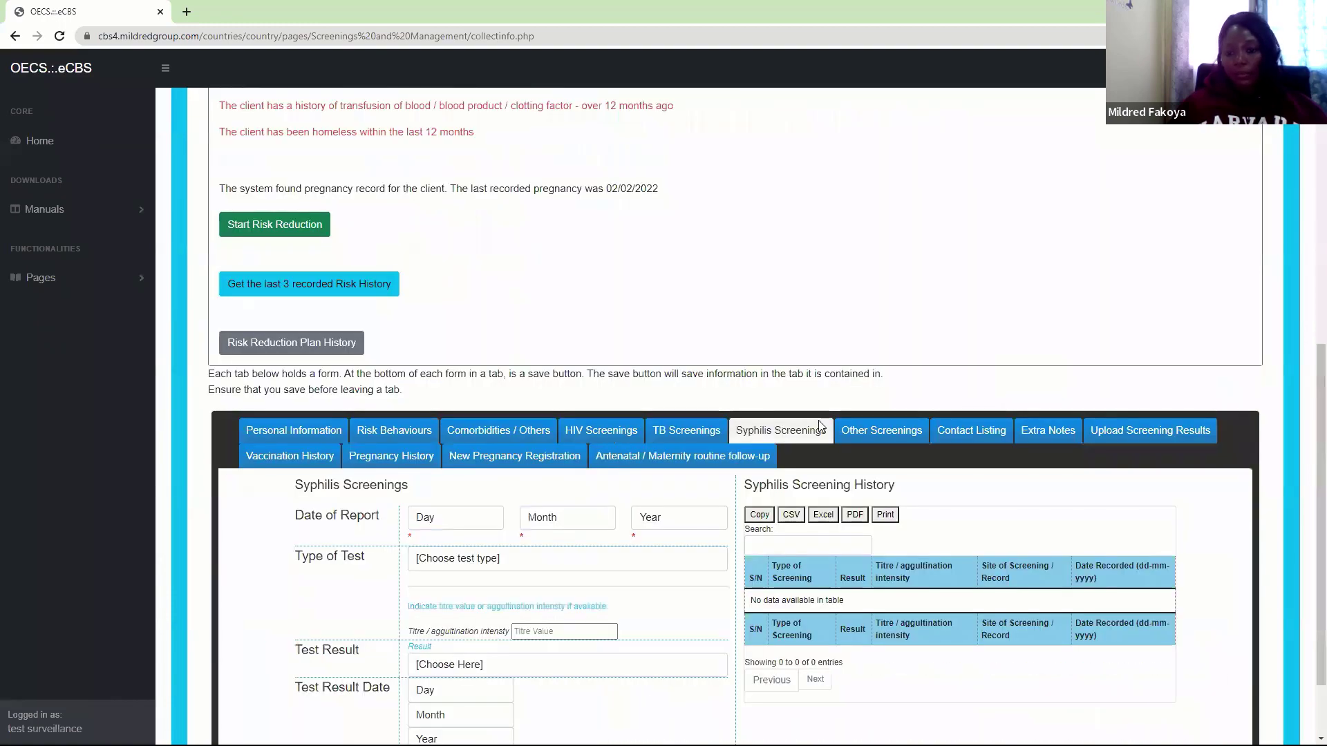
scroll(1307, 539, down, 2)
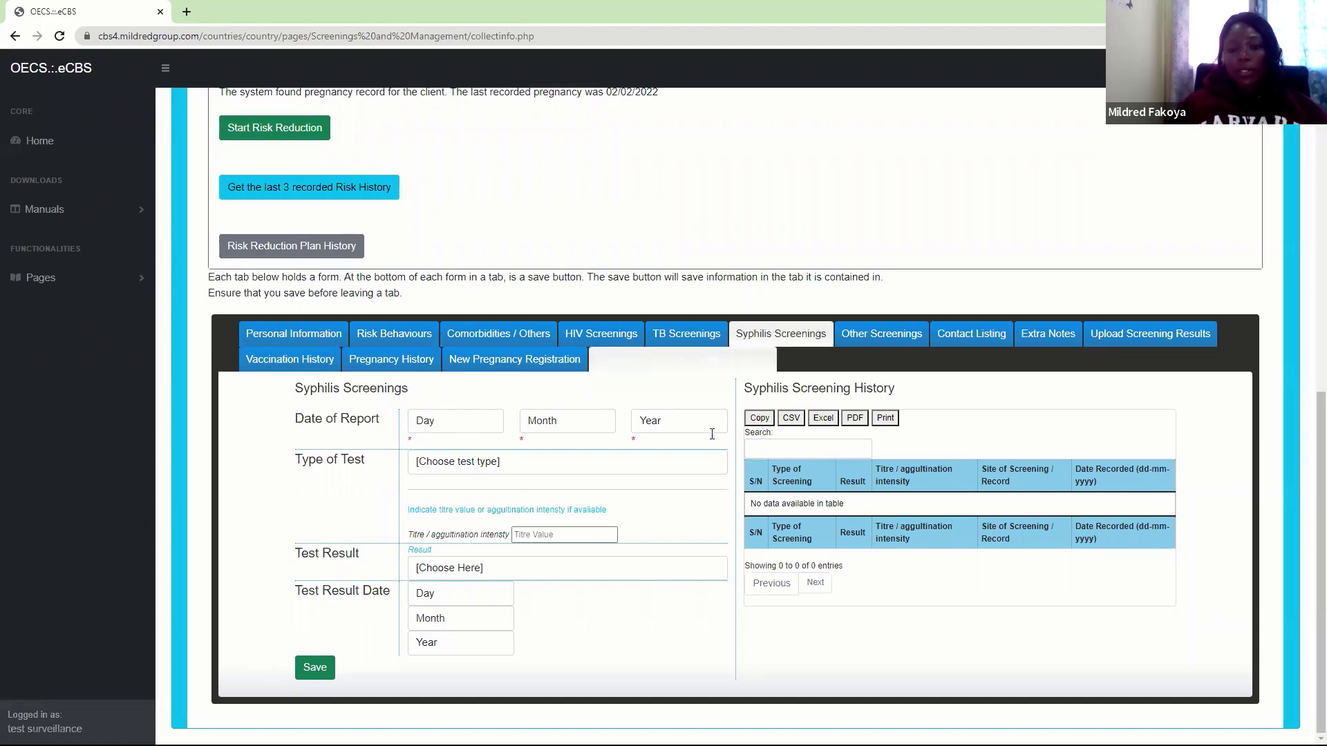
From antenatal follow-up, bring up Pregnancy Hepatitis Screening, showing 31 weeks 5 days gestation and no history
click(710, 371)
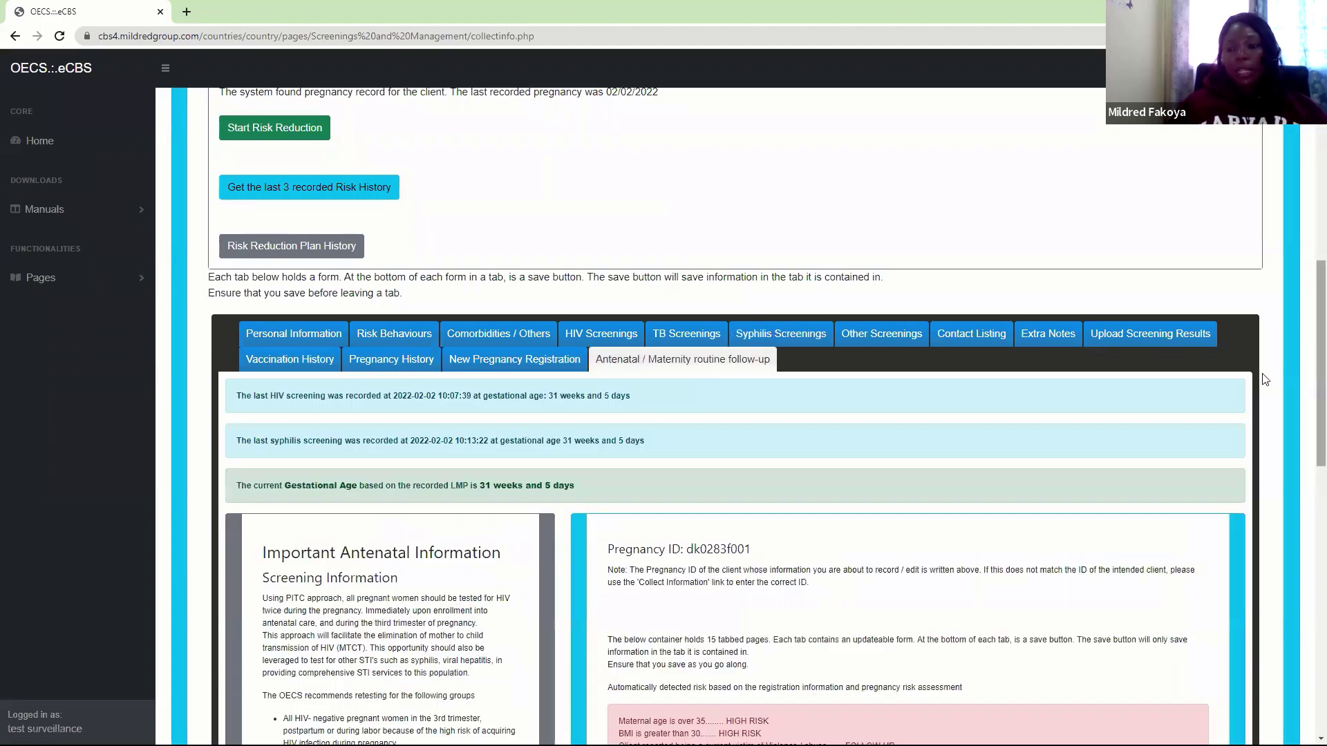
drag(1321, 373, 1308, 588)
scroll(1308, 455, up, 1)
scroll(1309, 450, down, 1)
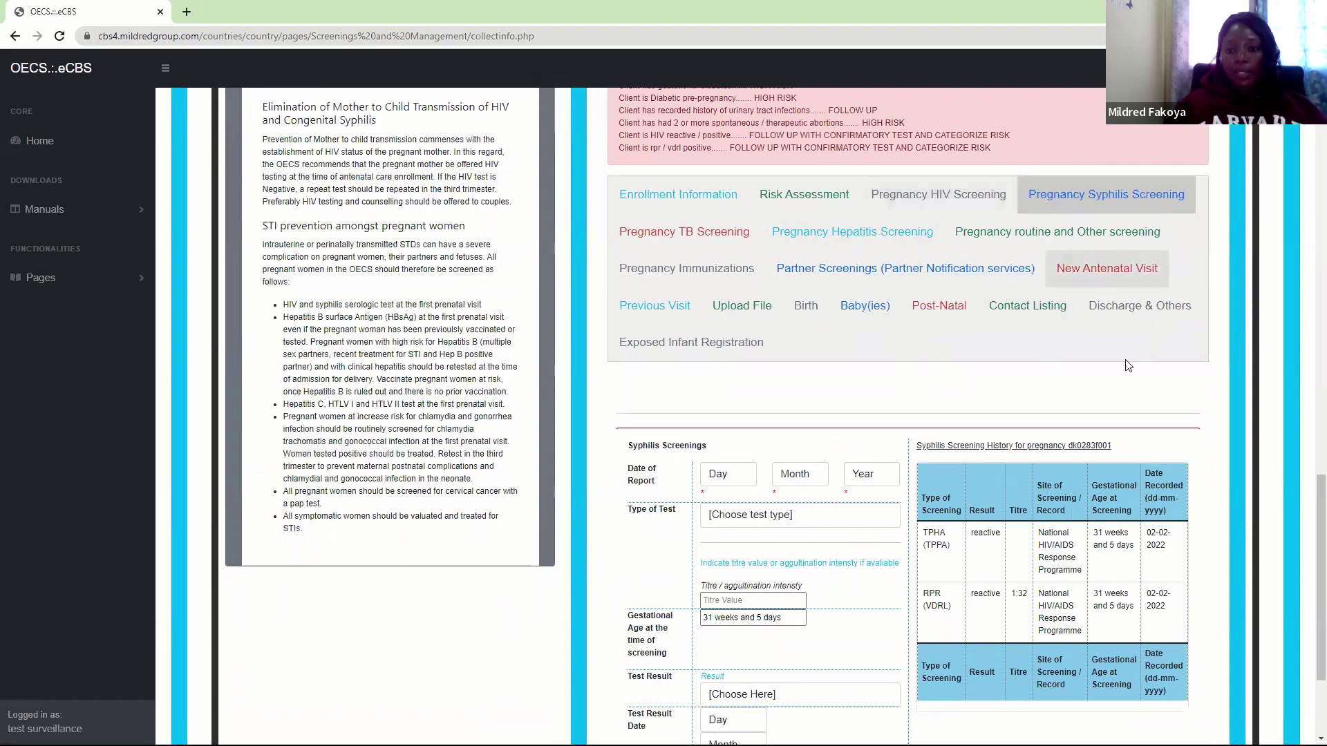
click(900, 224)
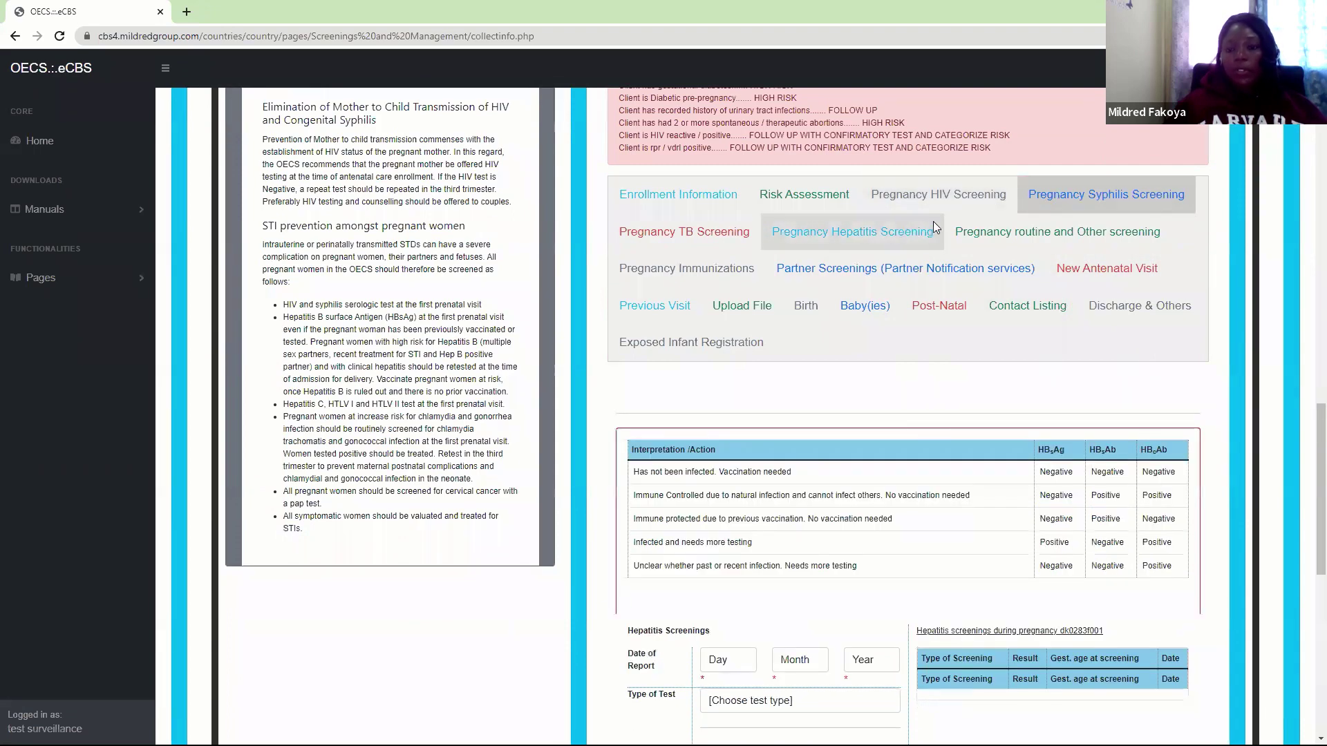
scroll(1307, 531, down, 2)
scroll(1307, 530, down, 3)
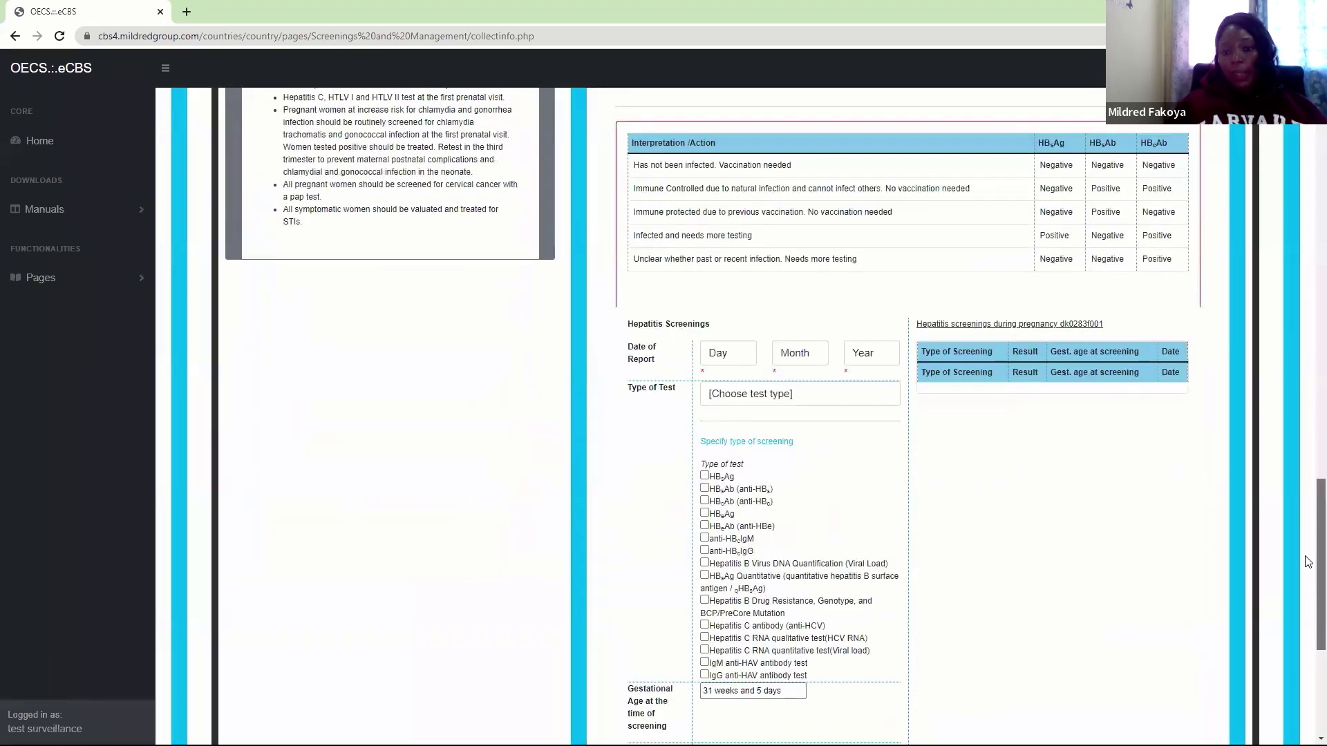
scroll(1307, 560, up, 1)
scroll(1307, 556, down, 1)
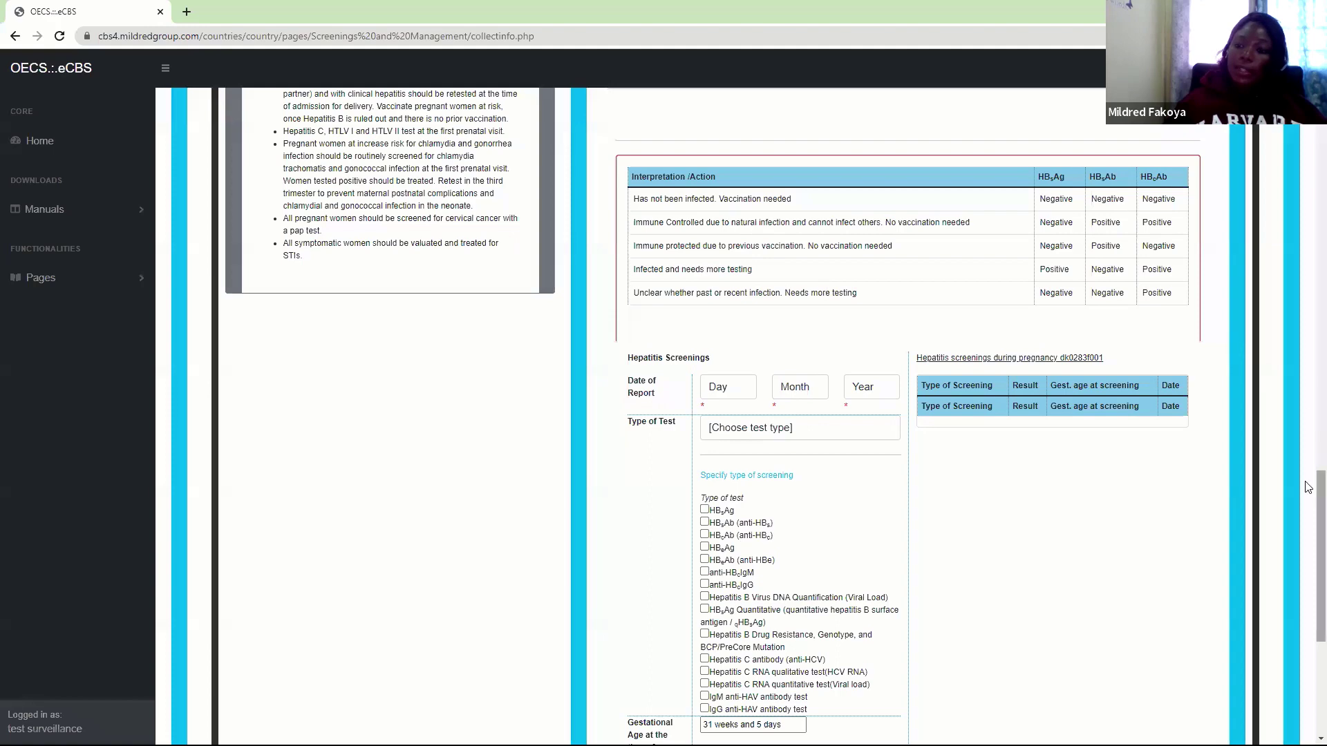
scroll(1309, 492, down, 1)
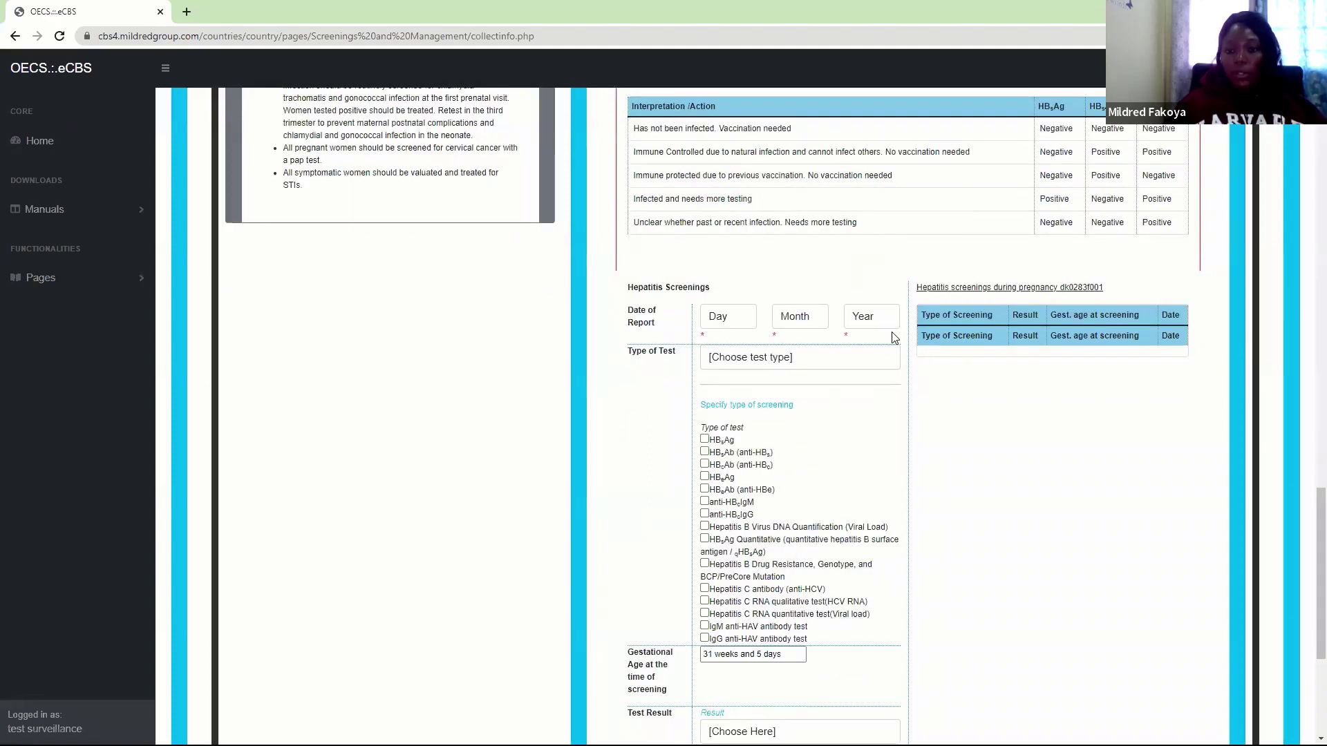
Set the hepatitis screening's report date to 2 February 2022
click(739, 325)
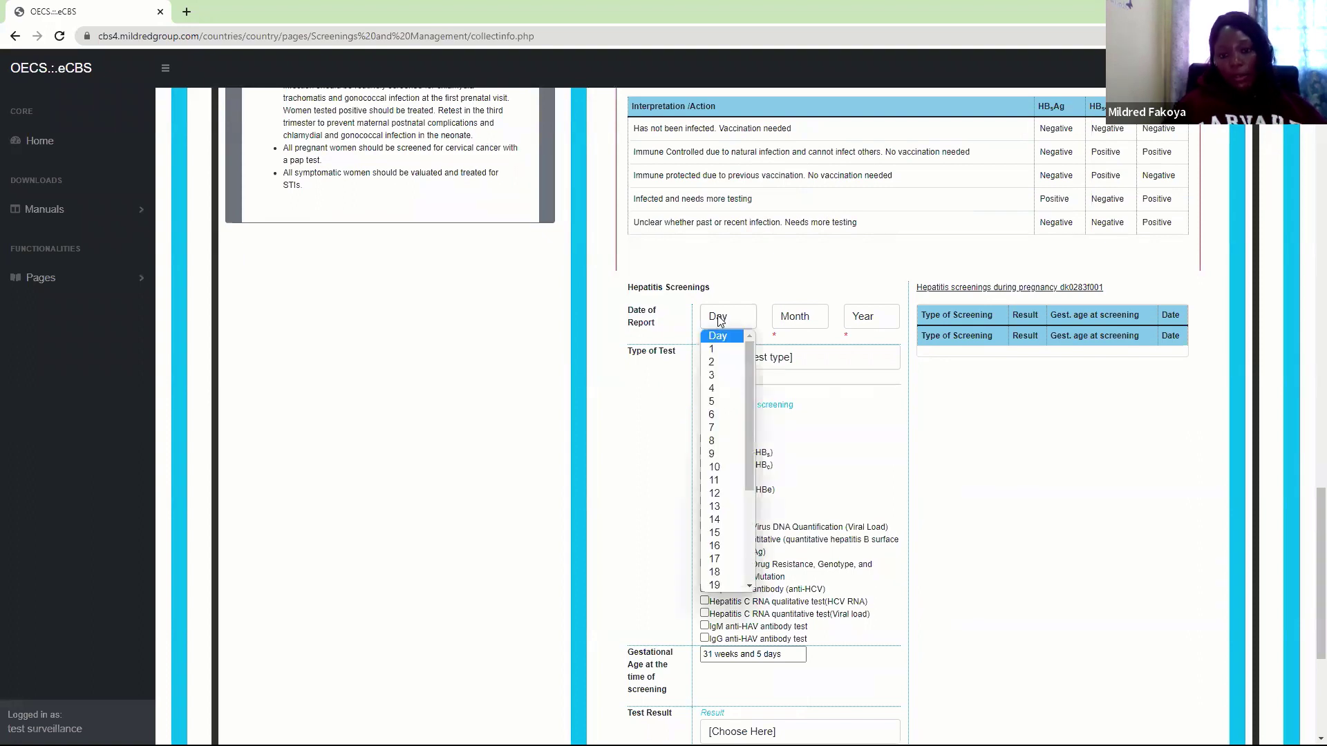
click(722, 361)
click(793, 323)
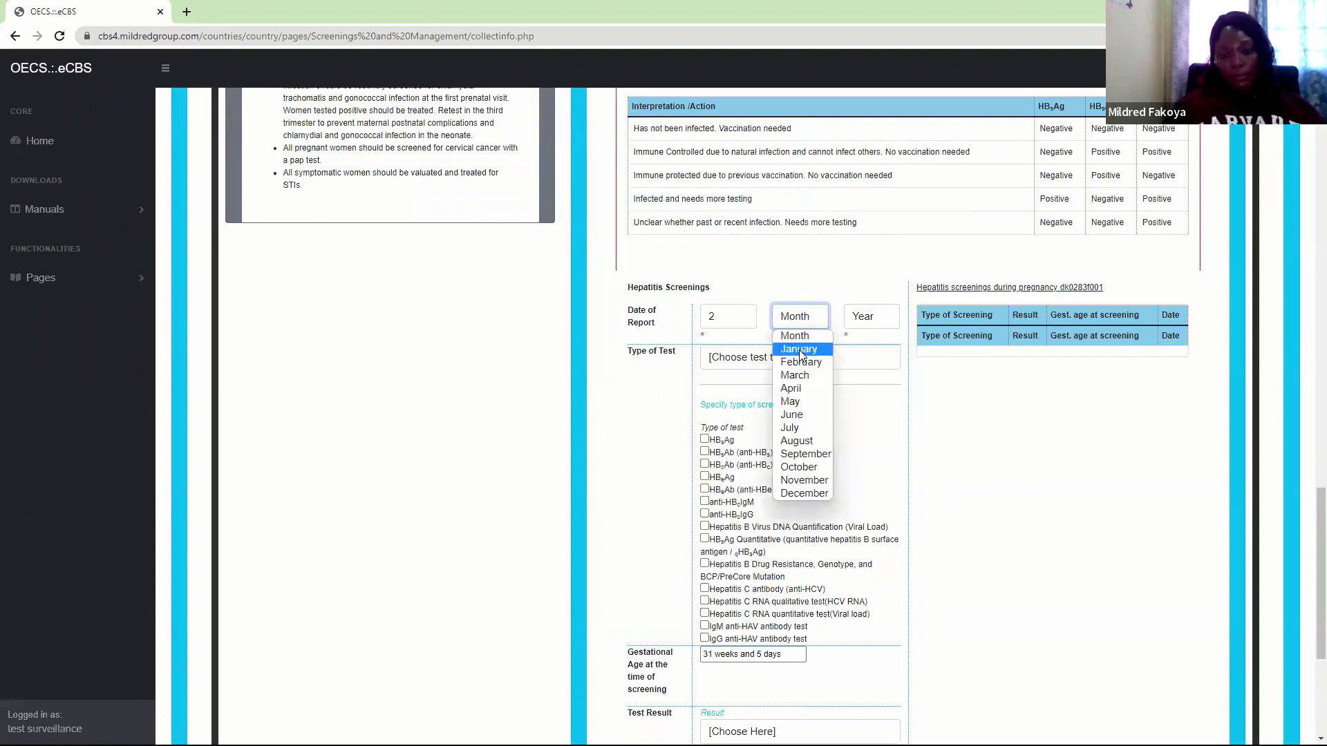
click(801, 365)
click(869, 318)
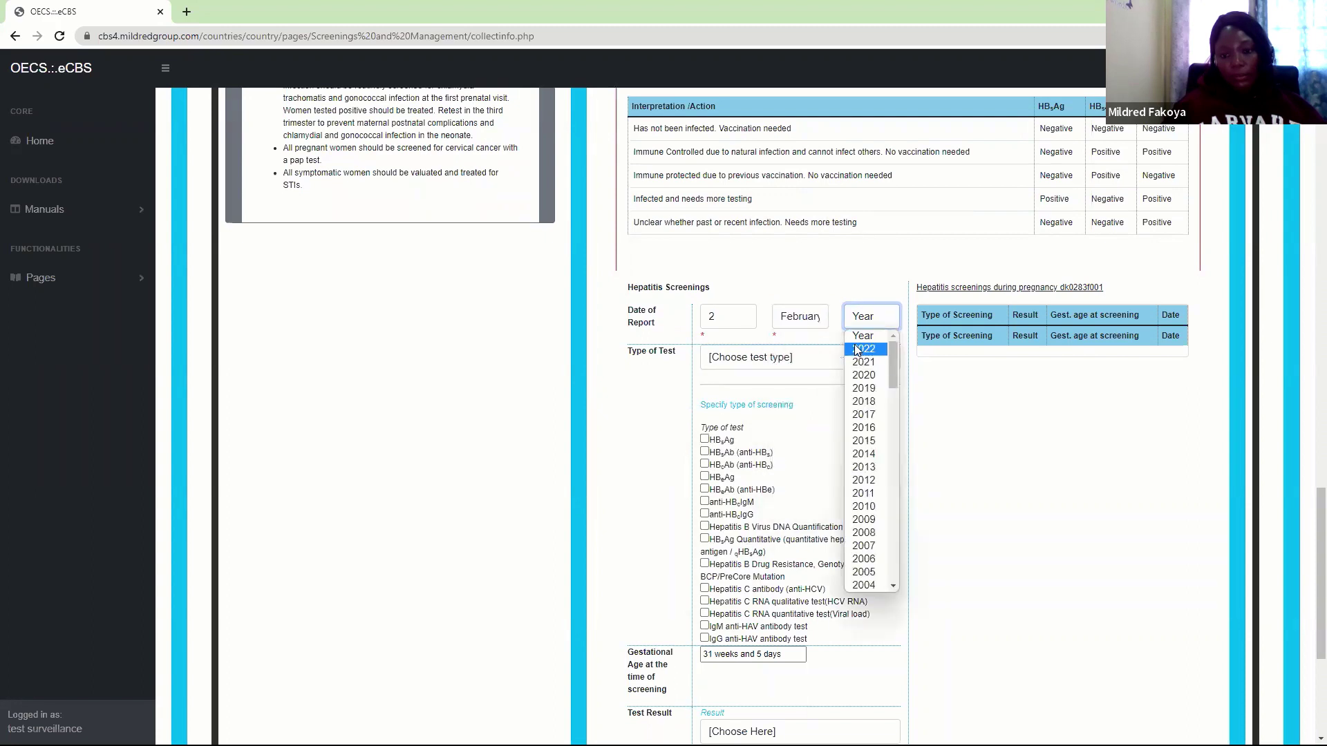
click(858, 348)
Choose Hepatitis B as the test, tick HBsAg, and record a Non - Reactive result
click(735, 355)
click(733, 403)
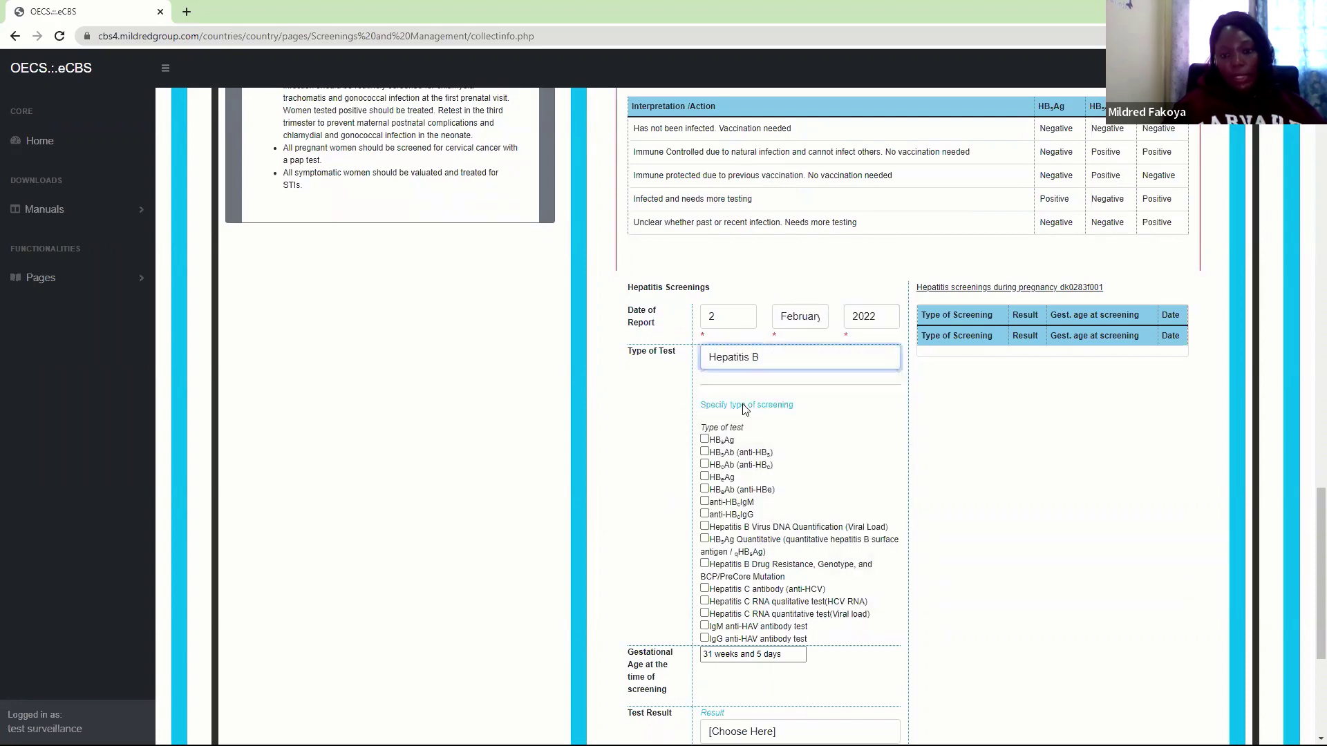
click(704, 441)
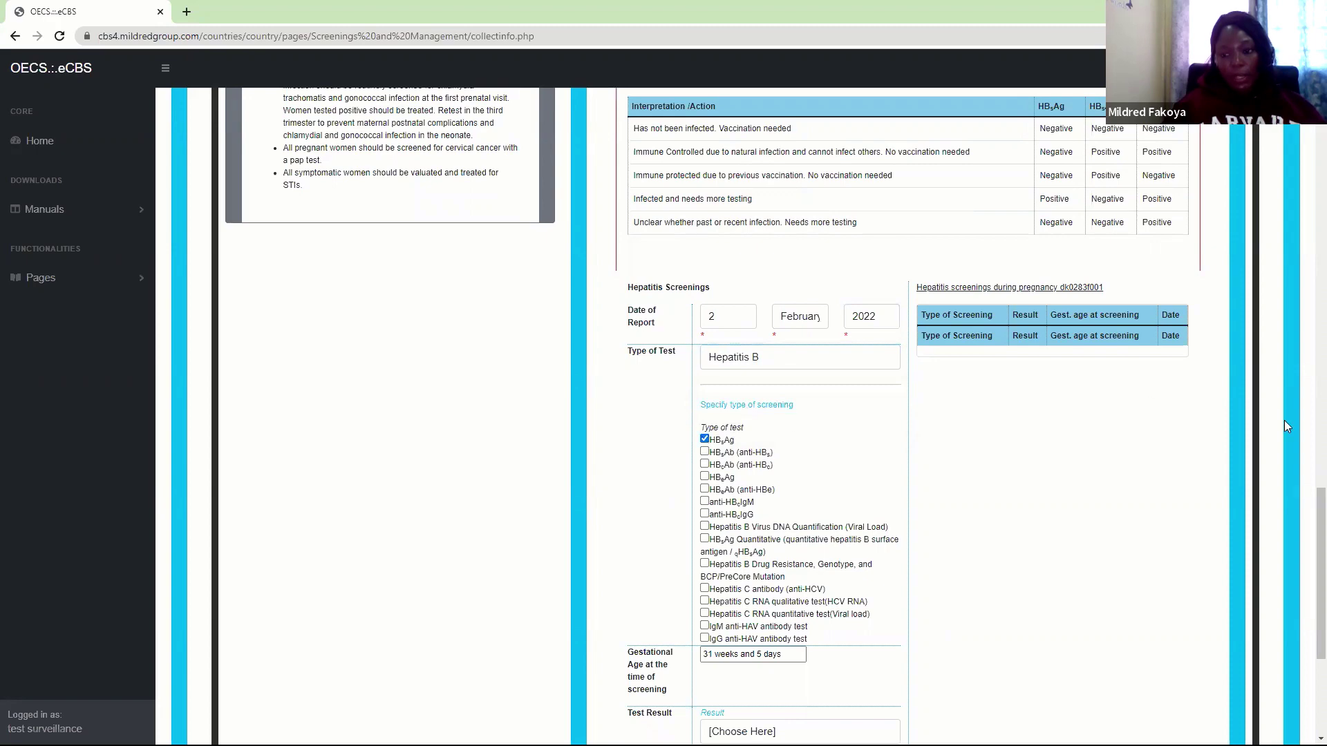
drag(1320, 564, 1308, 568)
scroll(1308, 569, down, 3)
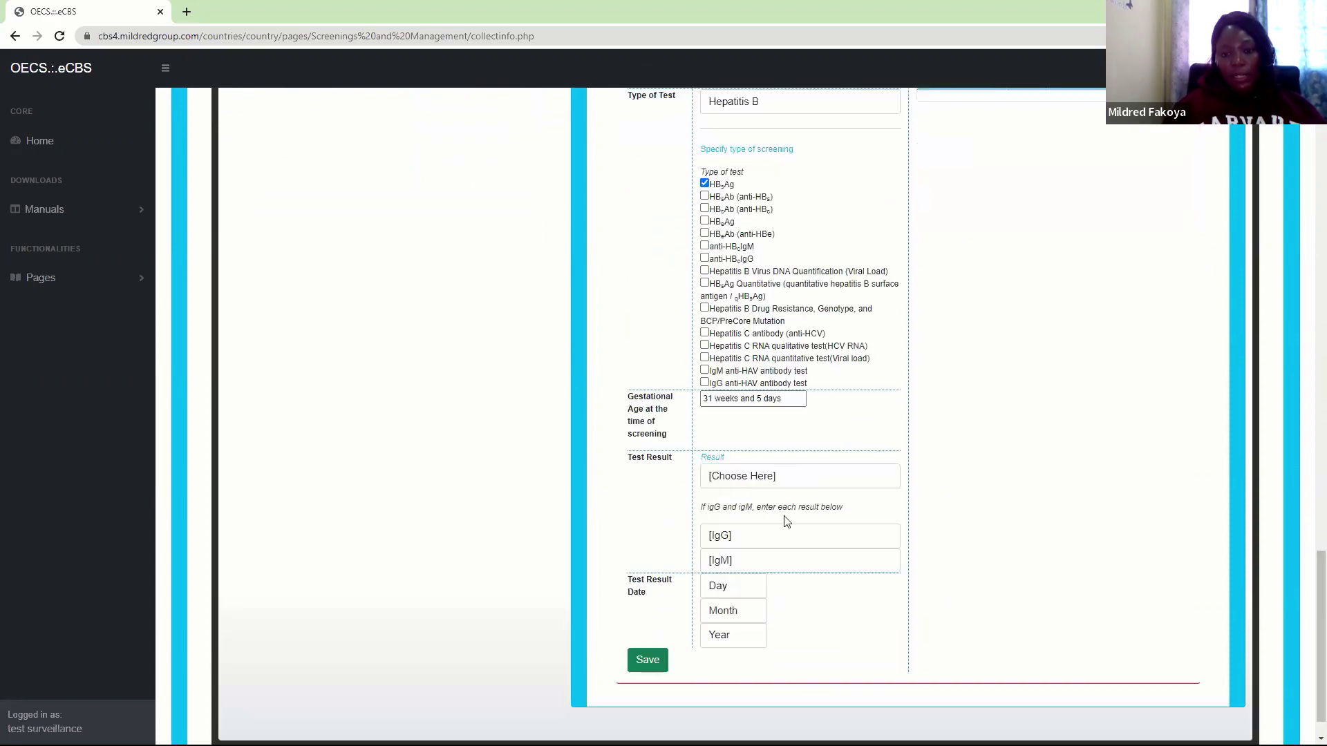
click(735, 477)
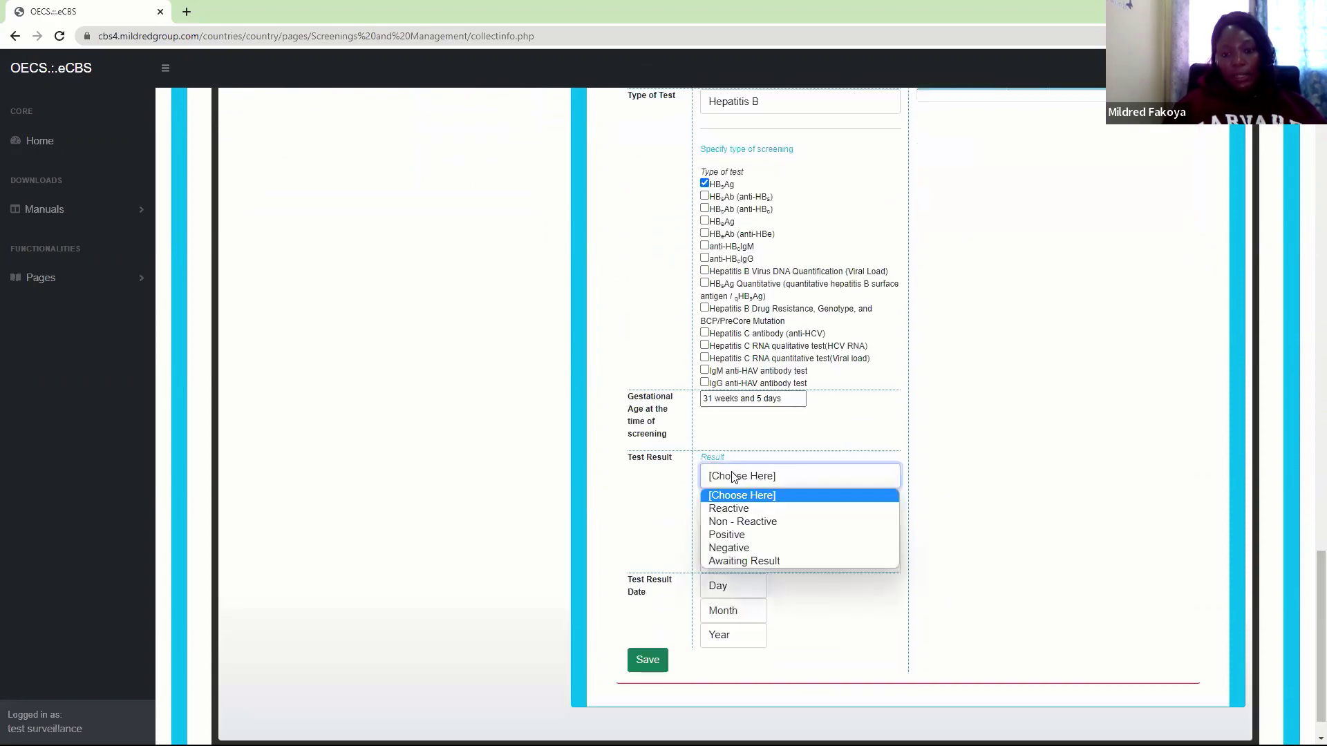
click(735, 523)
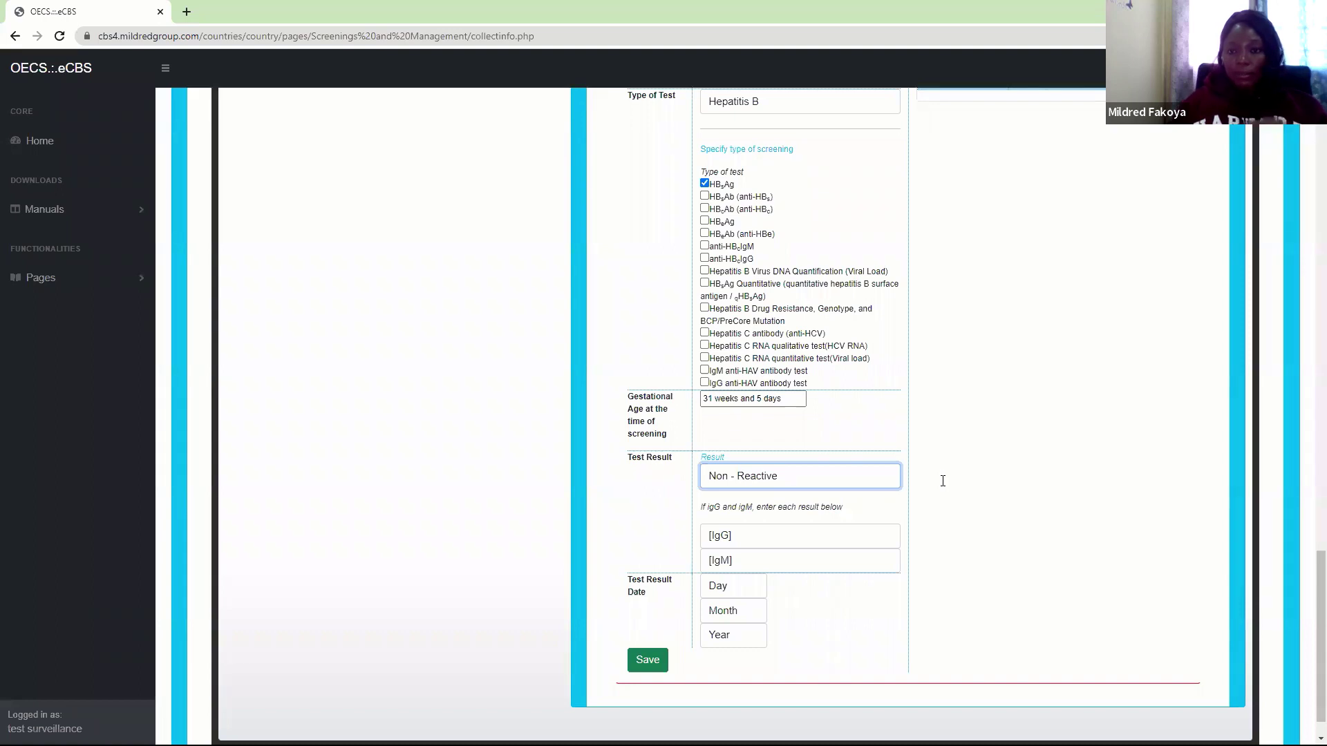
click(808, 7)
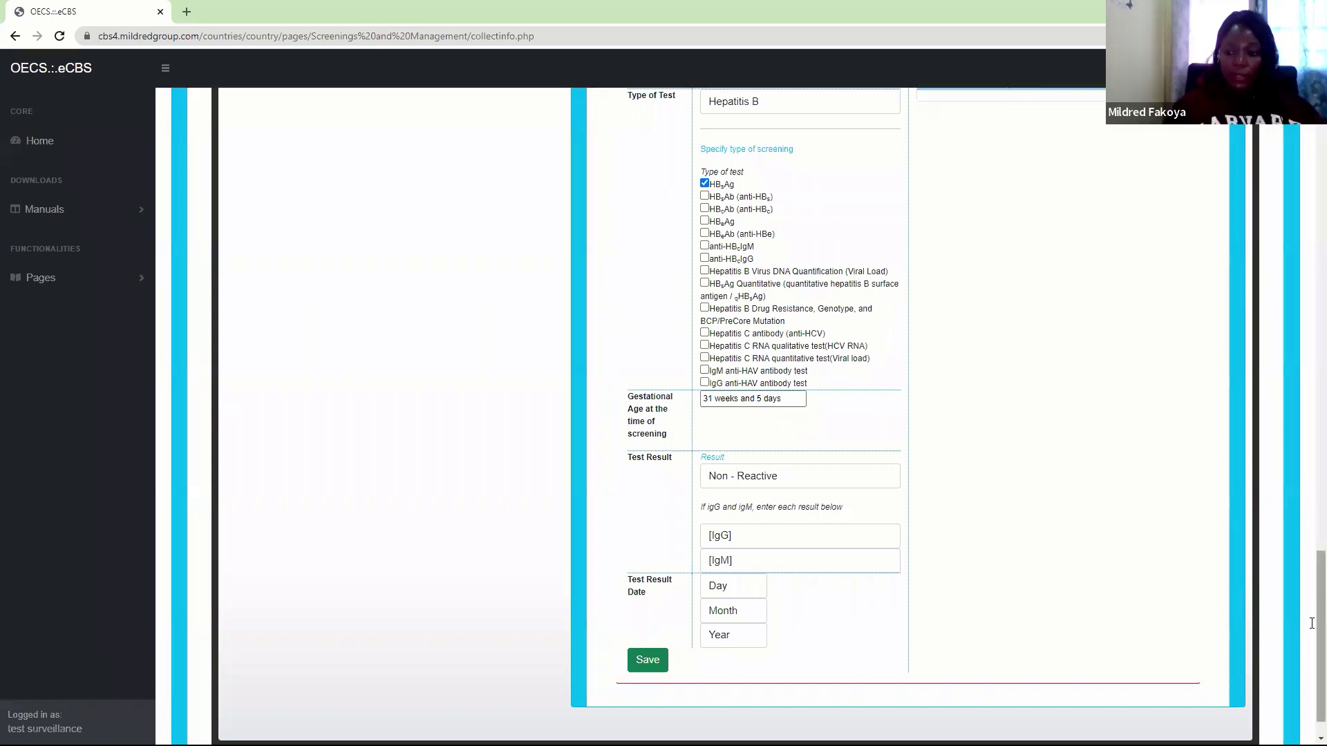
Set the hepatitis test result date to 2 February 2022
scroll(1312, 600, up, 2)
scroll(1312, 600, down, 3)
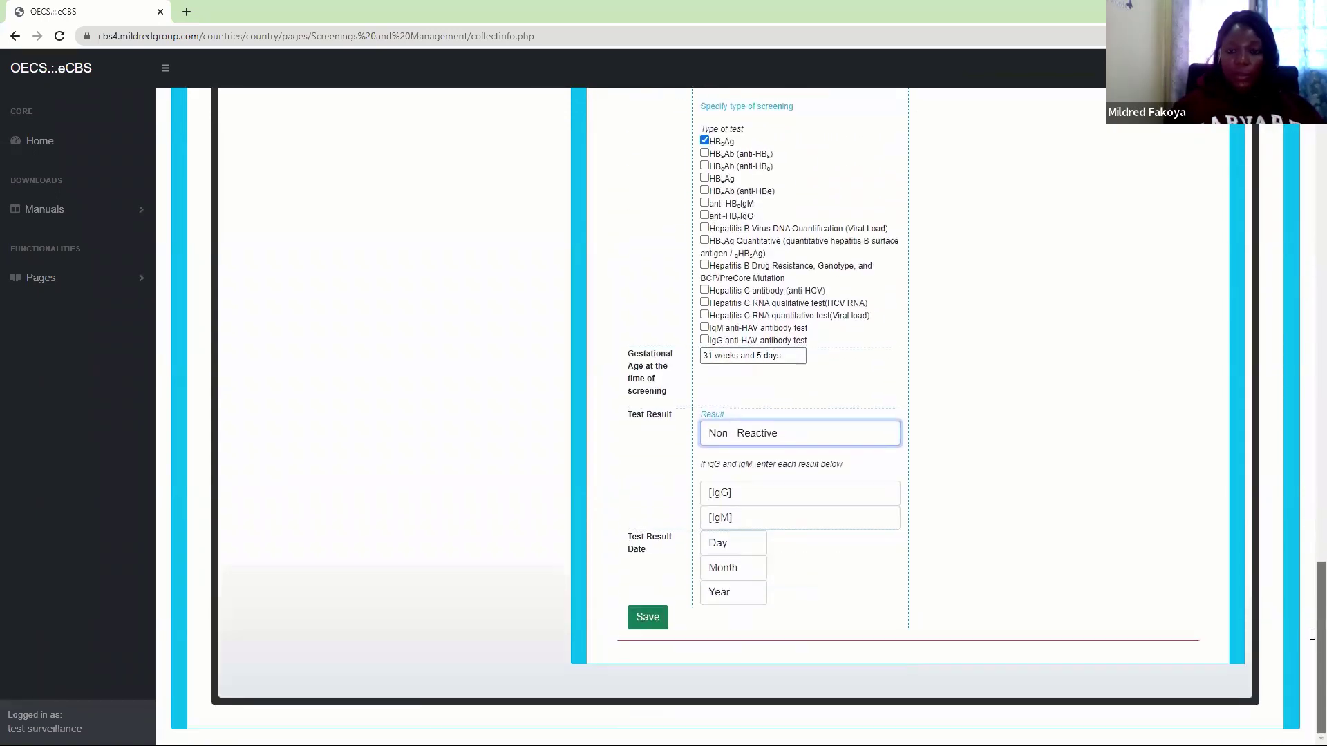
scroll(1312, 615, up, 5)
scroll(1312, 642, down, 5)
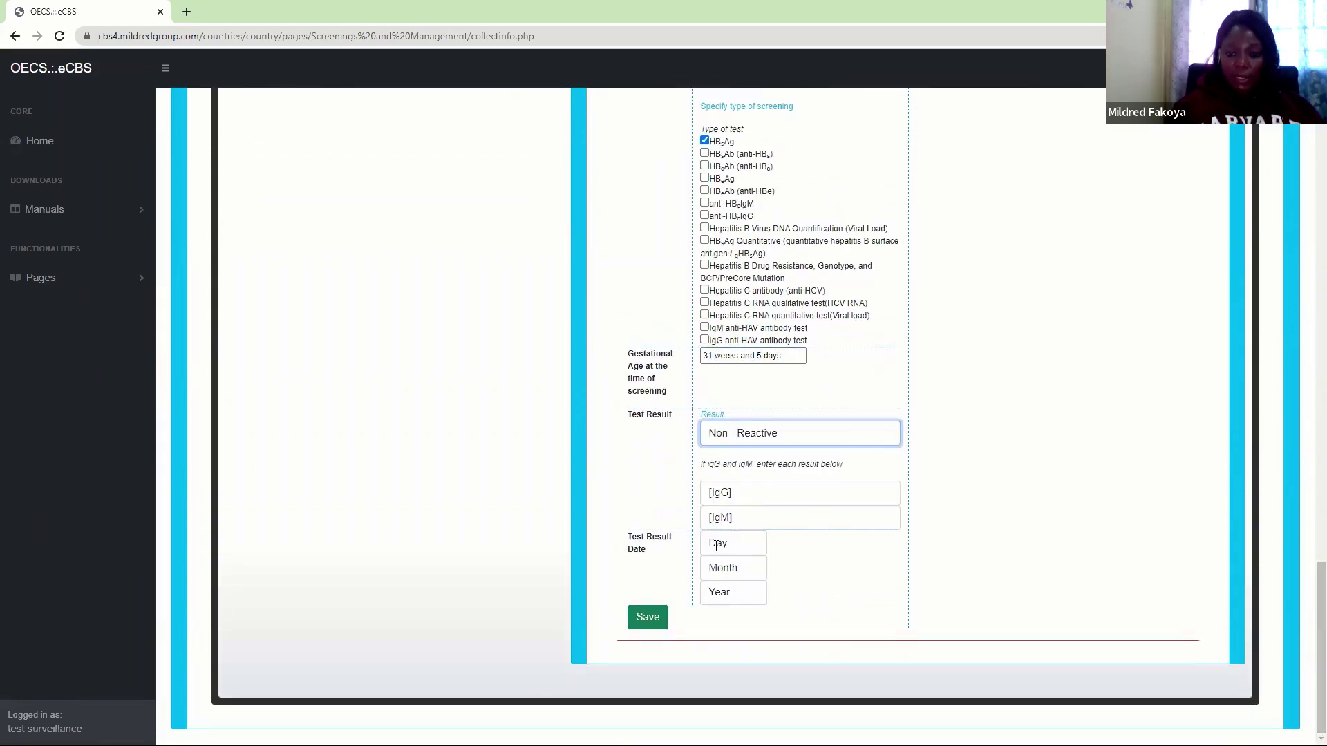
click(717, 546)
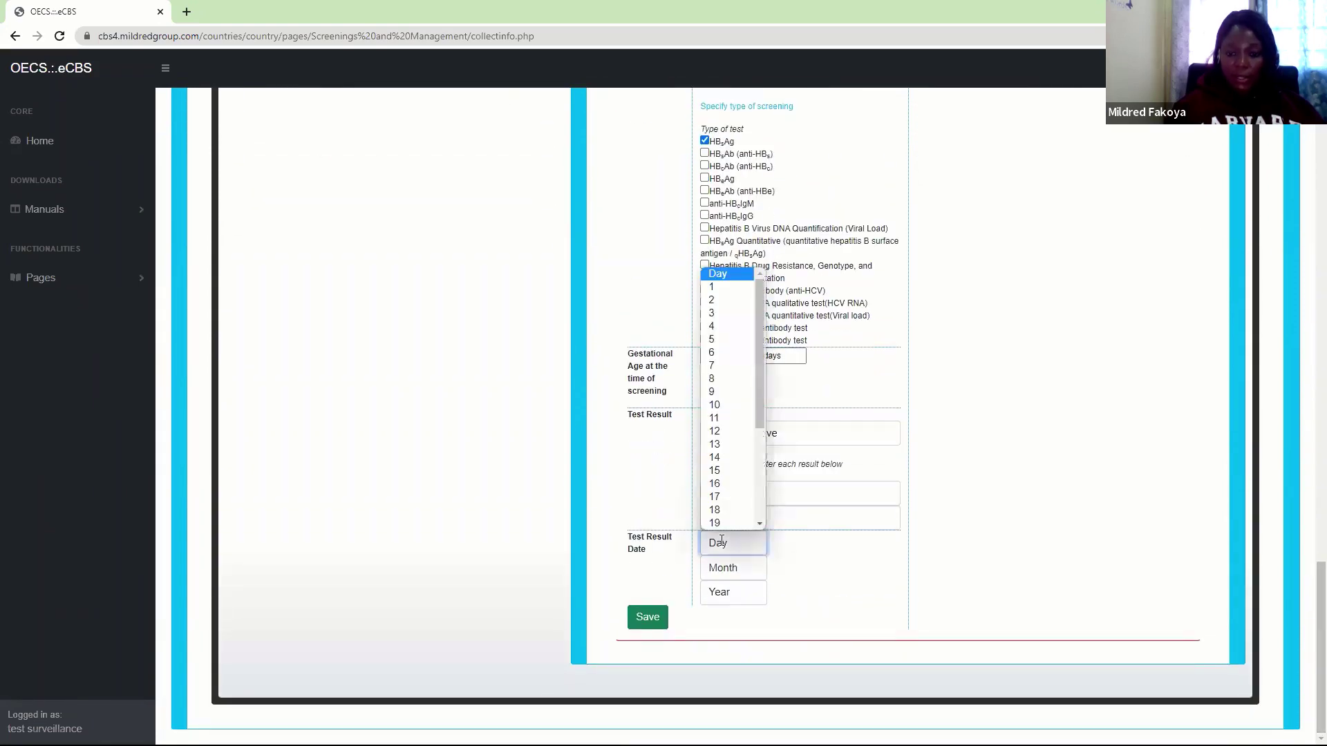
click(729, 303)
click(726, 568)
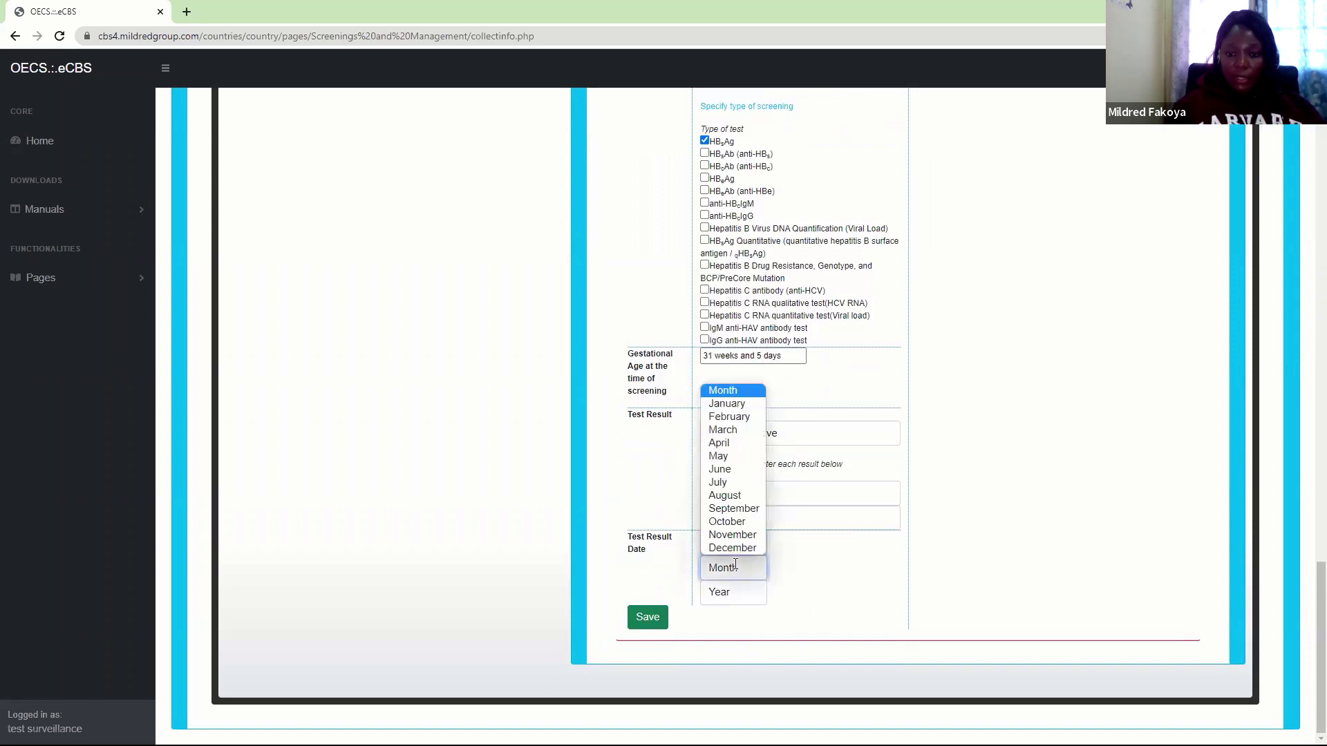
click(737, 417)
click(712, 595)
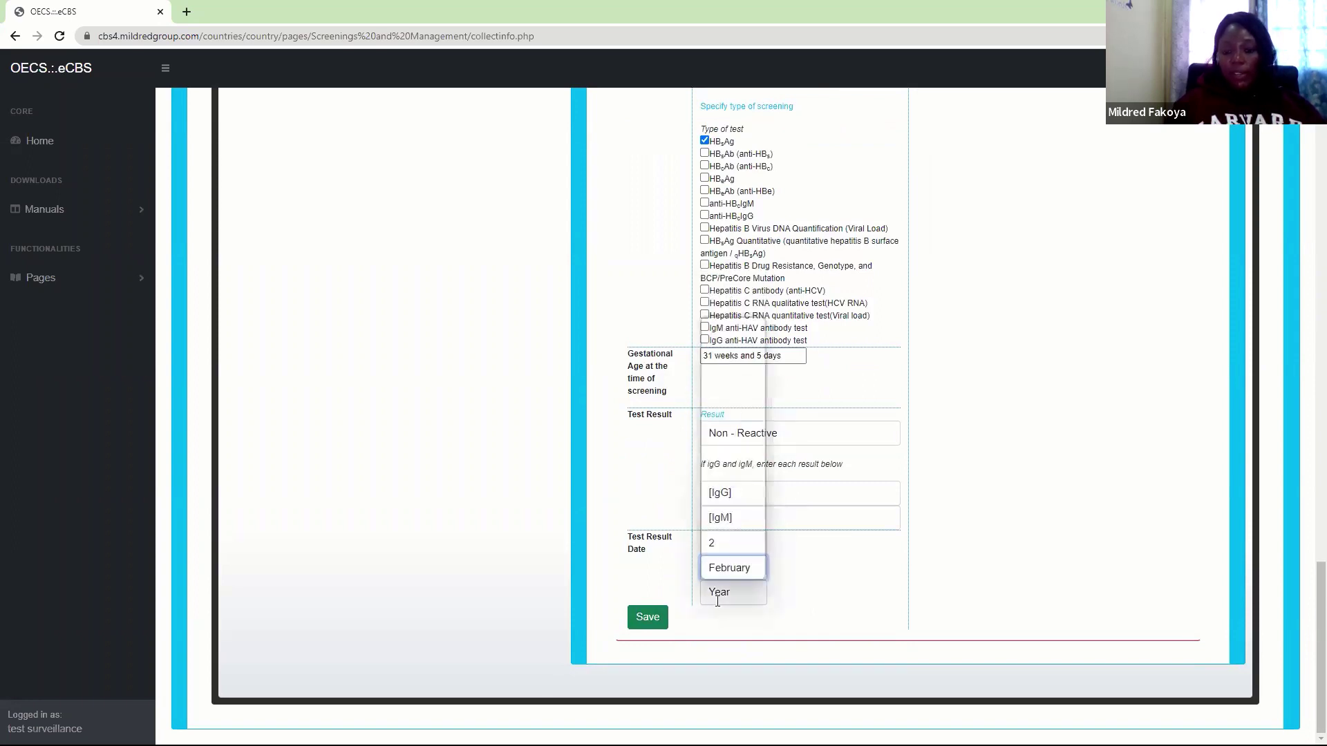
click(747, 344)
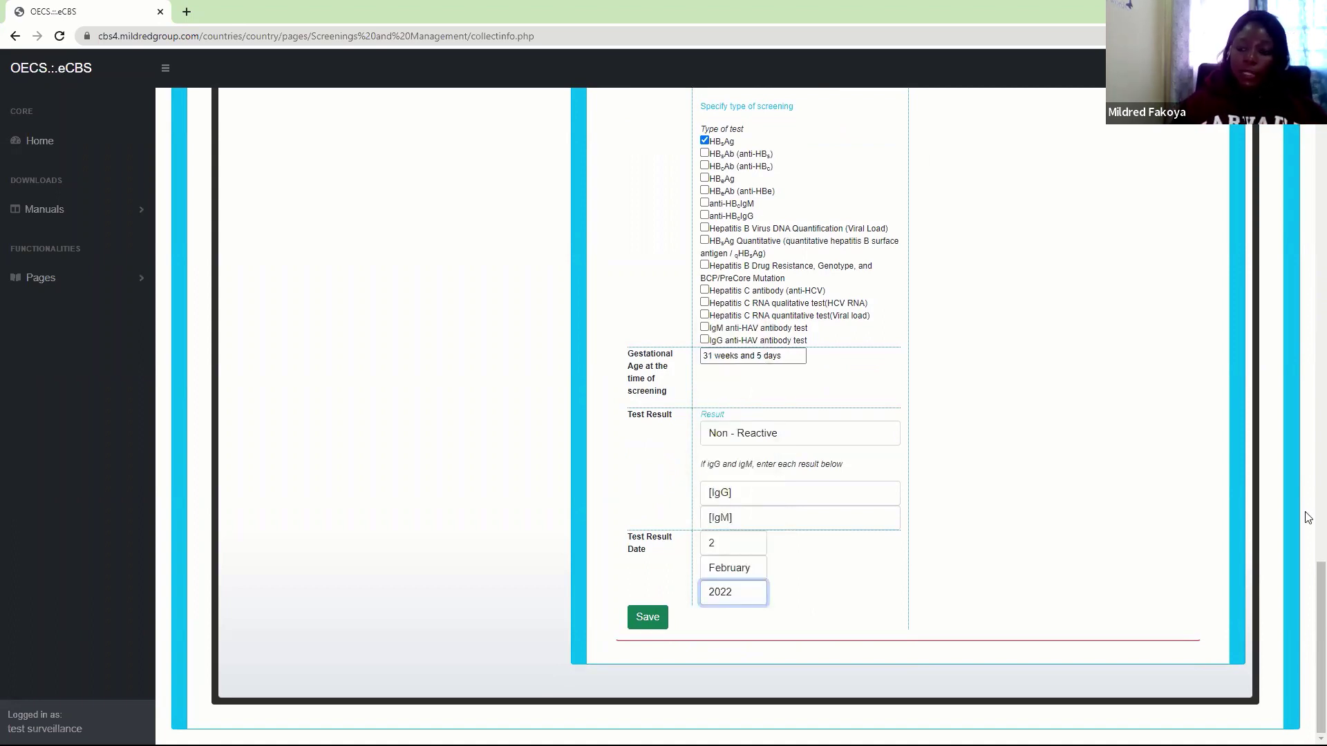
Save the Hepatitis B screening and confirm the save
mouse_move(1308, 612)
mouse_down()
mouse_move(1307, 534)
mouse_move(1307, 622)
mouse_up()
click(656, 623)
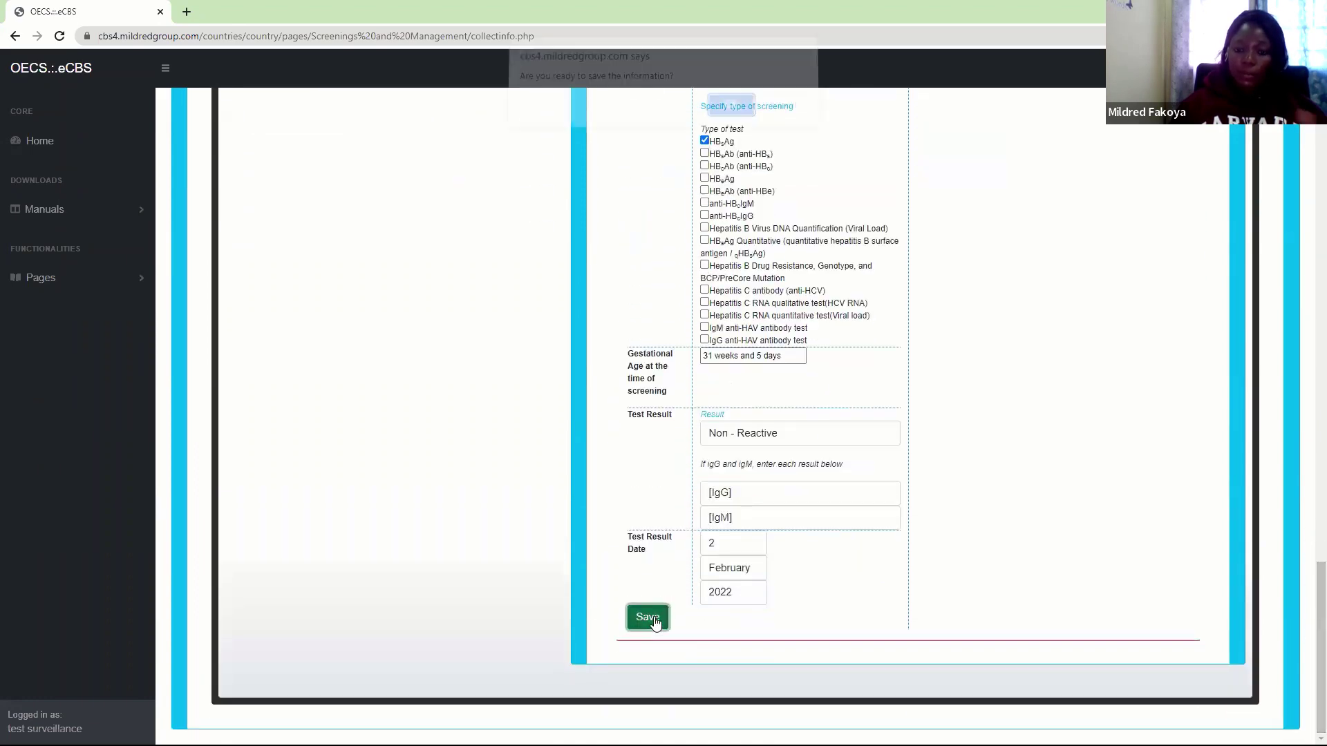
click(741, 114)
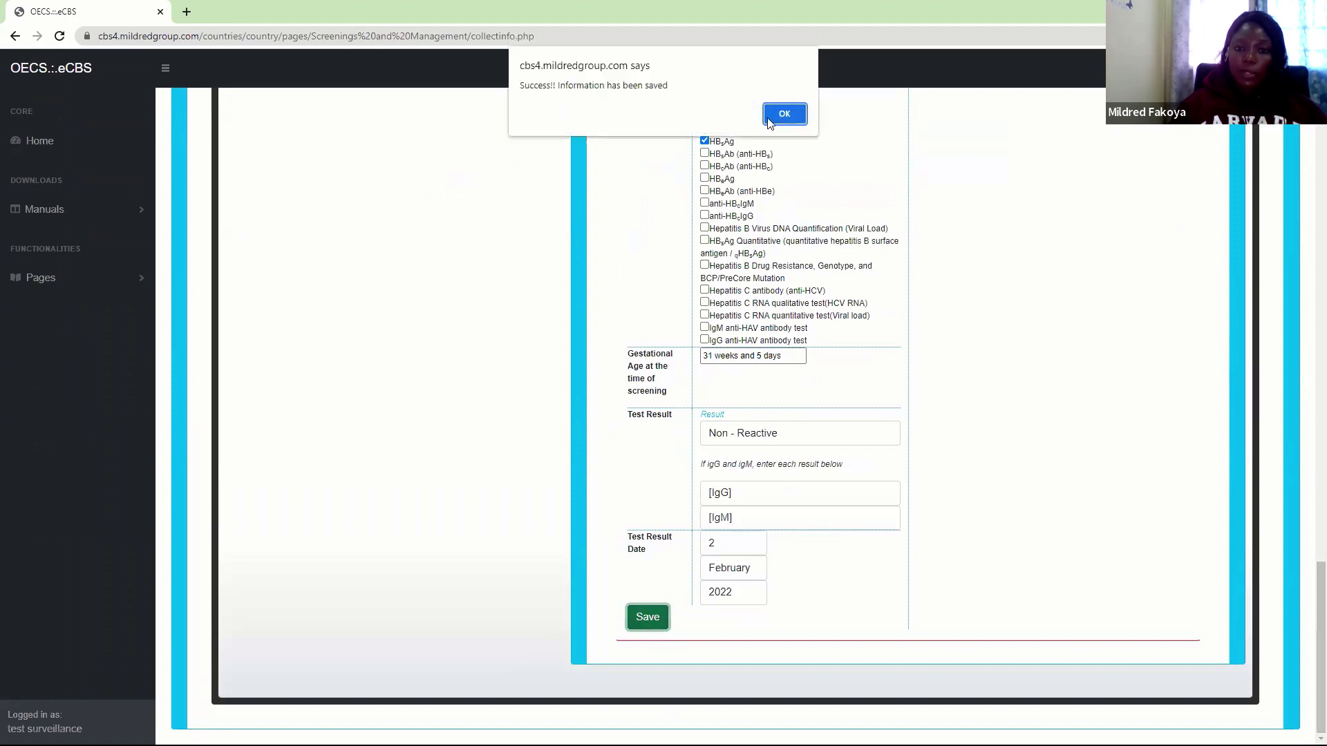
click(777, 112)
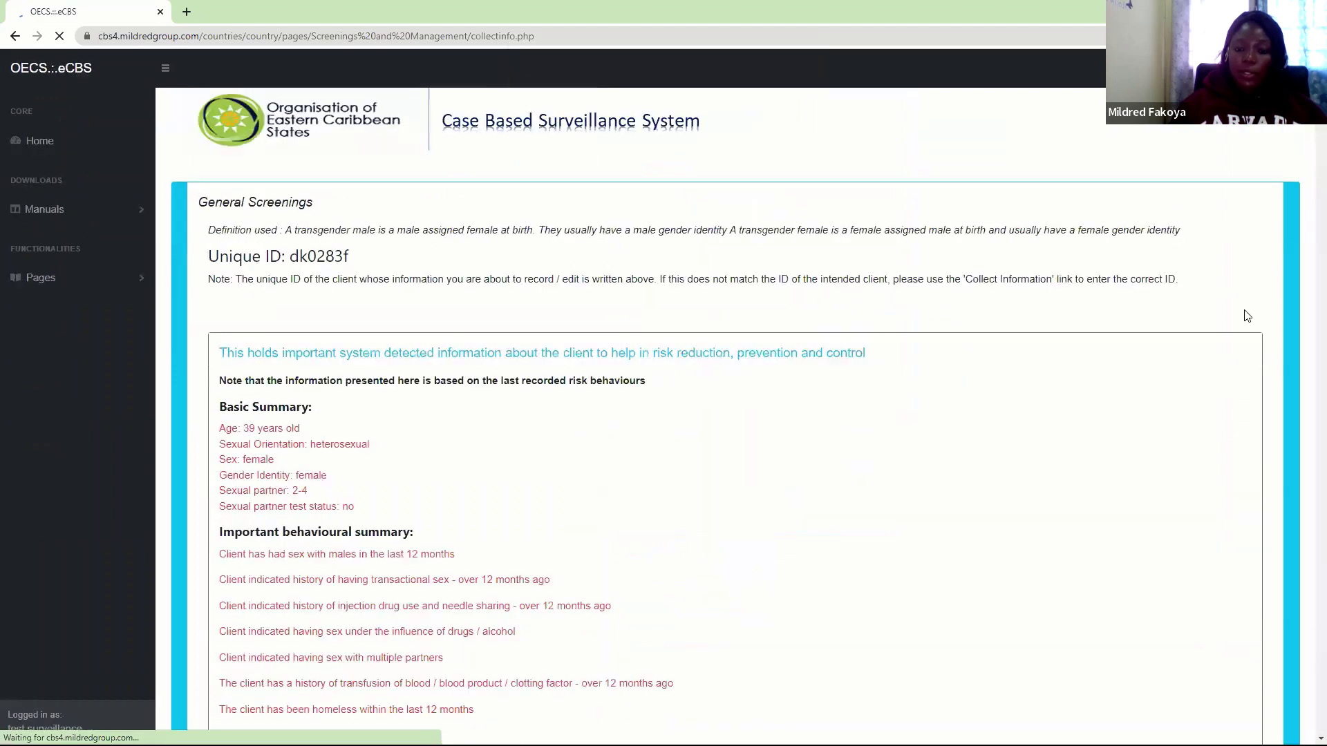
Return to the Antenatal / Maternity routine follow-up section
scroll(1308, 241, down, 3)
drag(1308, 242, 1309, 277)
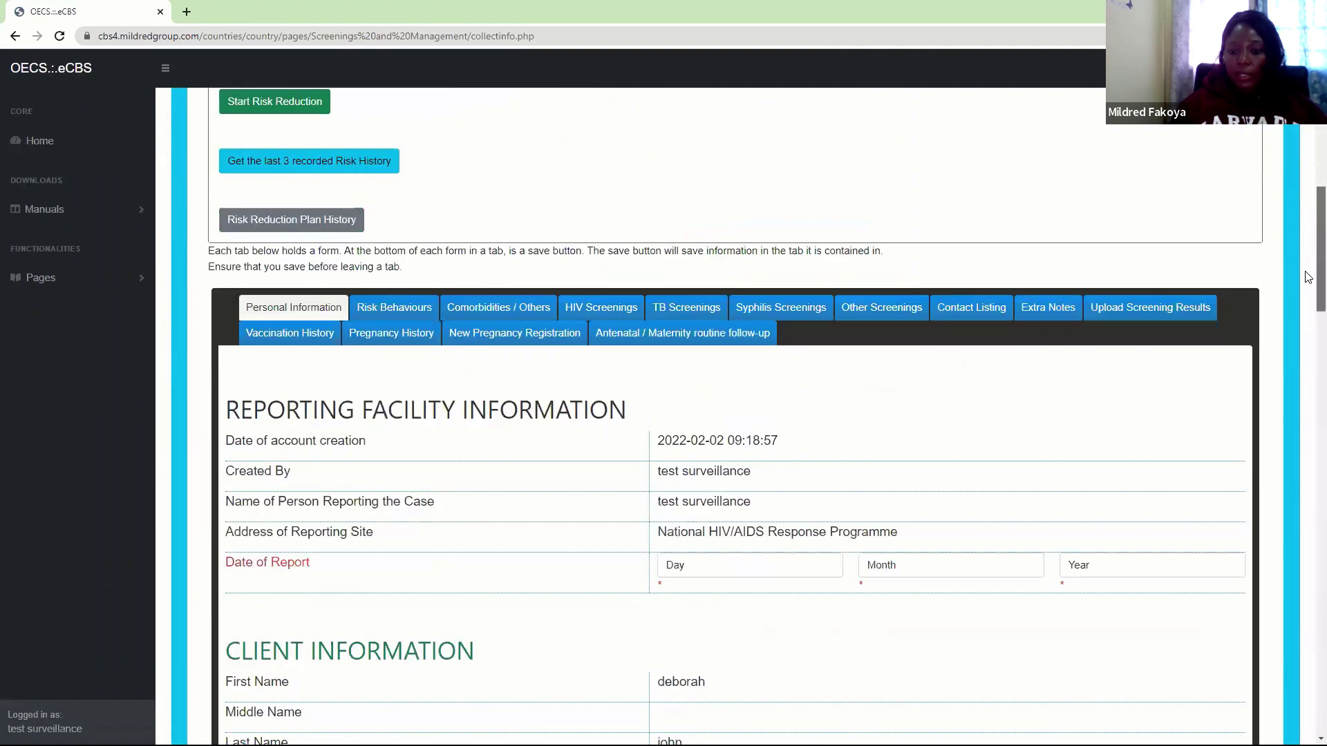
click(720, 216)
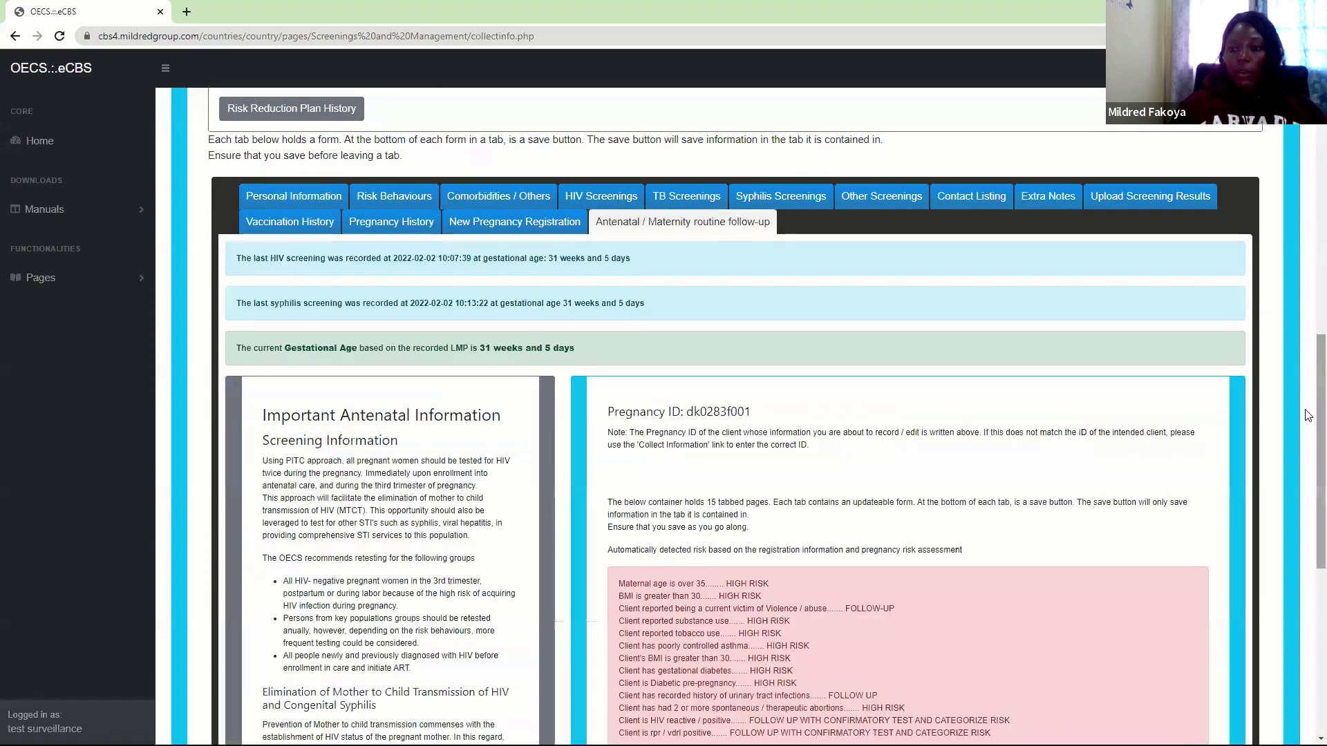
scroll(1307, 495, down, 7)
click(854, 333)
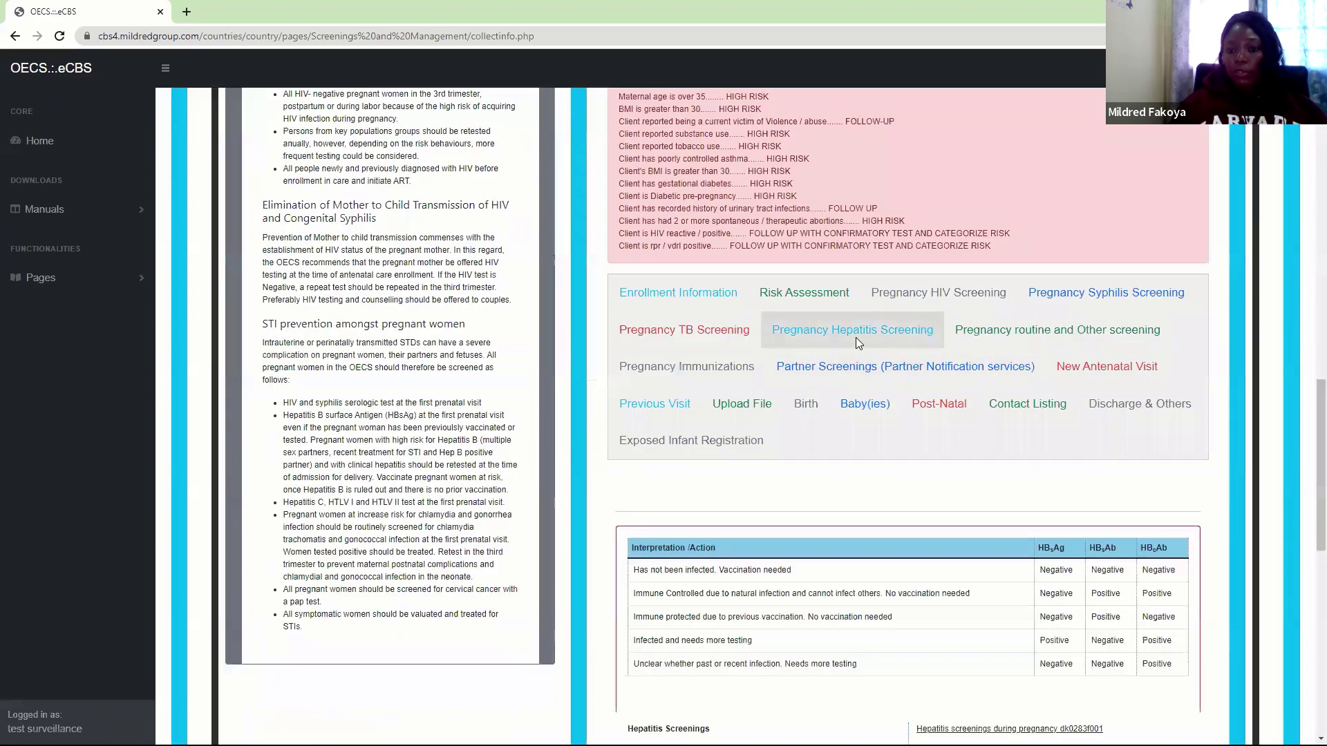
scroll(1308, 540, down, 1)
scroll(1308, 540, down, 5)
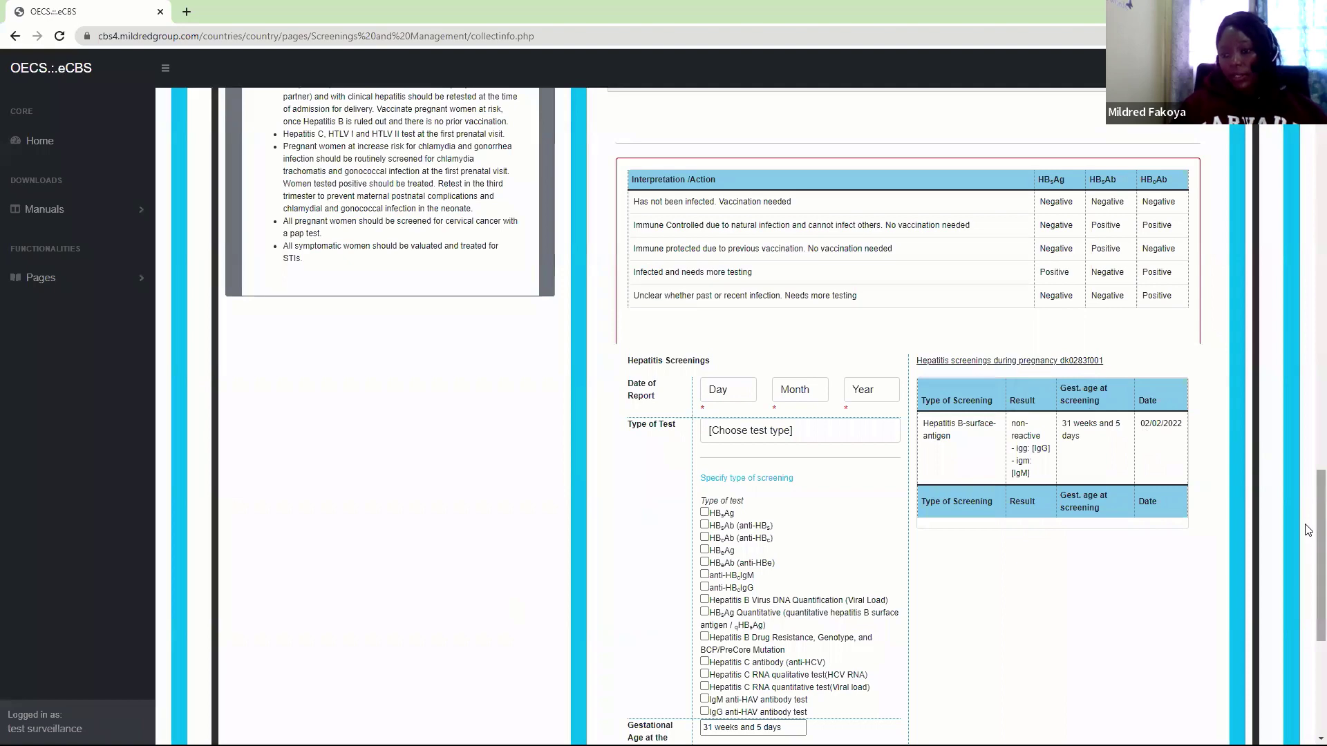
scroll(1309, 530, up, 3)
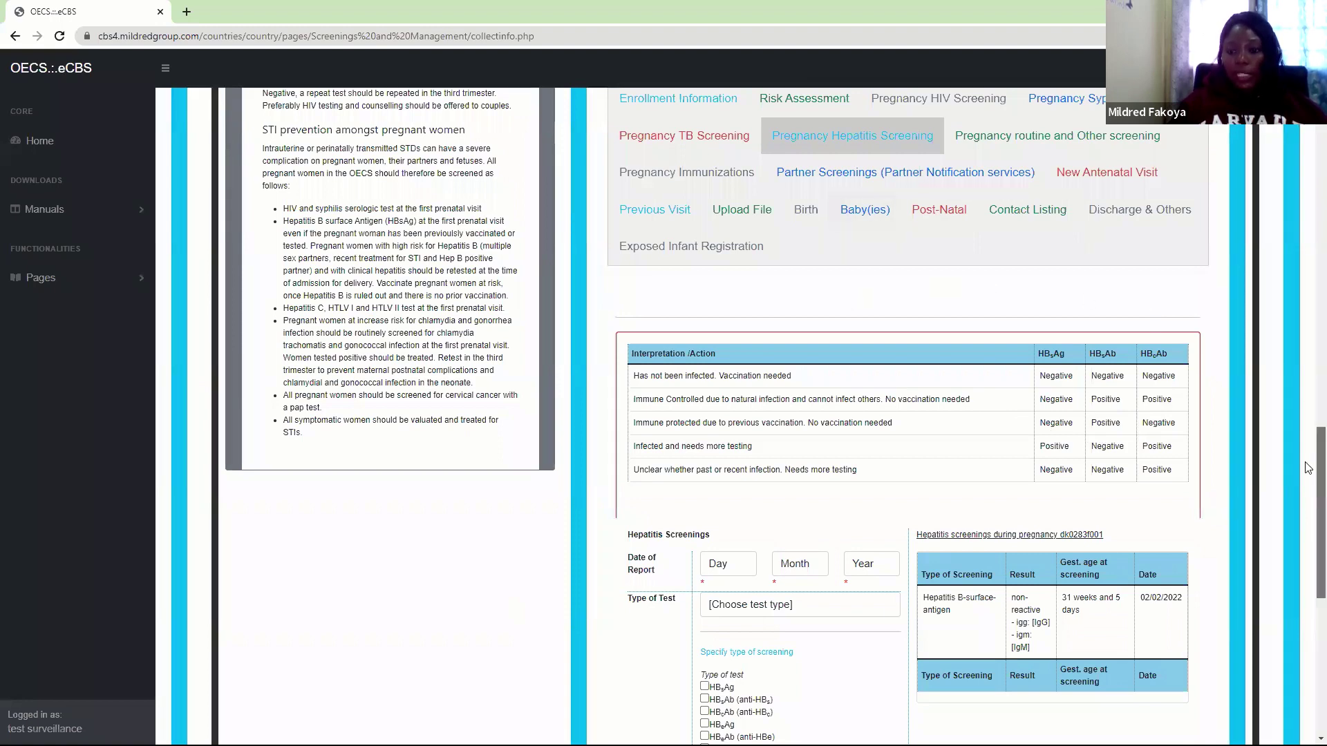
drag(1309, 467, 1309, 443)
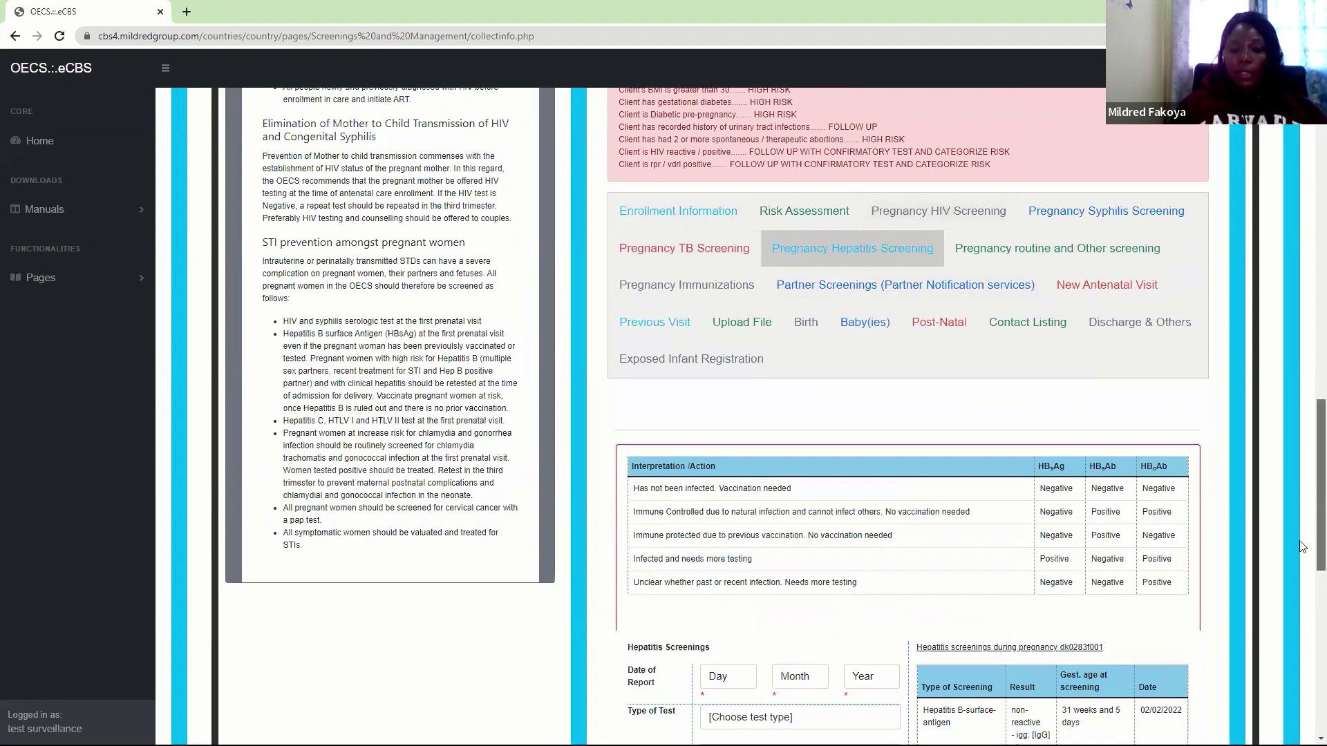
drag(1309, 430, 1308, 419)
scroll(669, 355, up, 8)
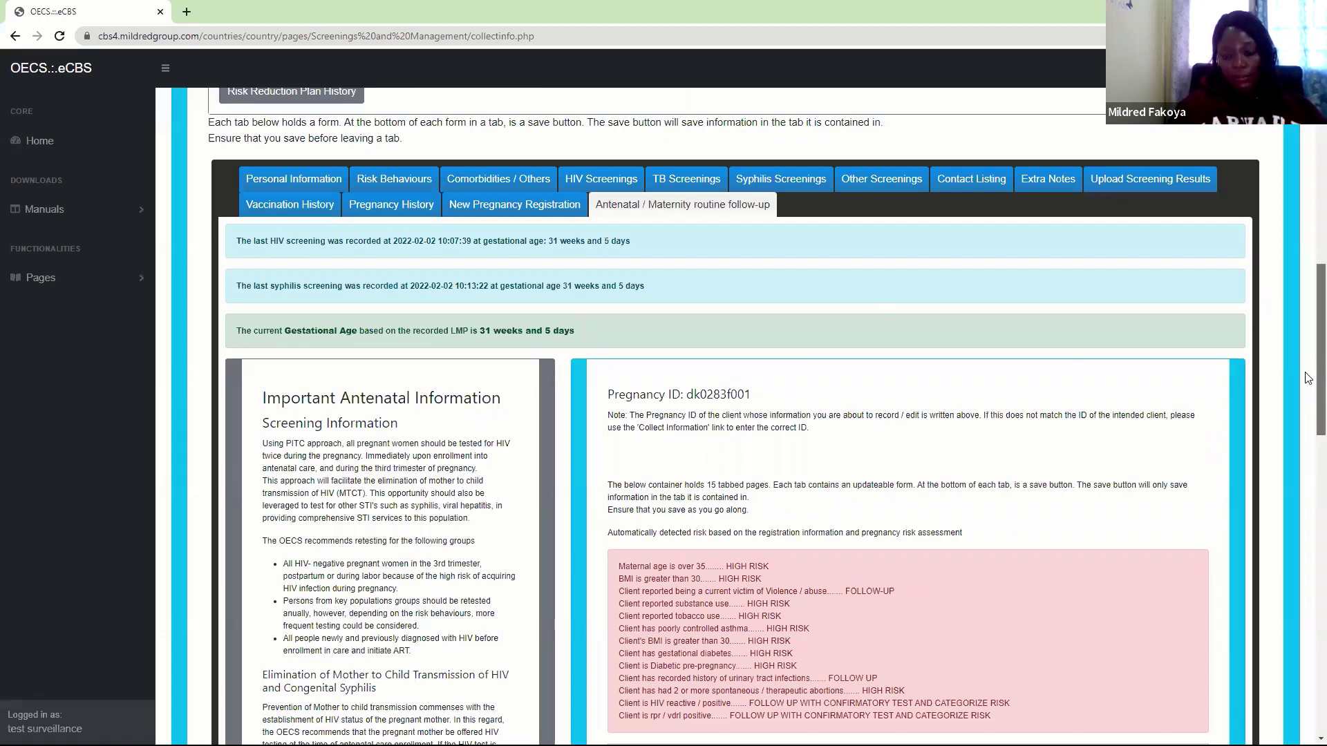
drag(1309, 372, 1308, 499)
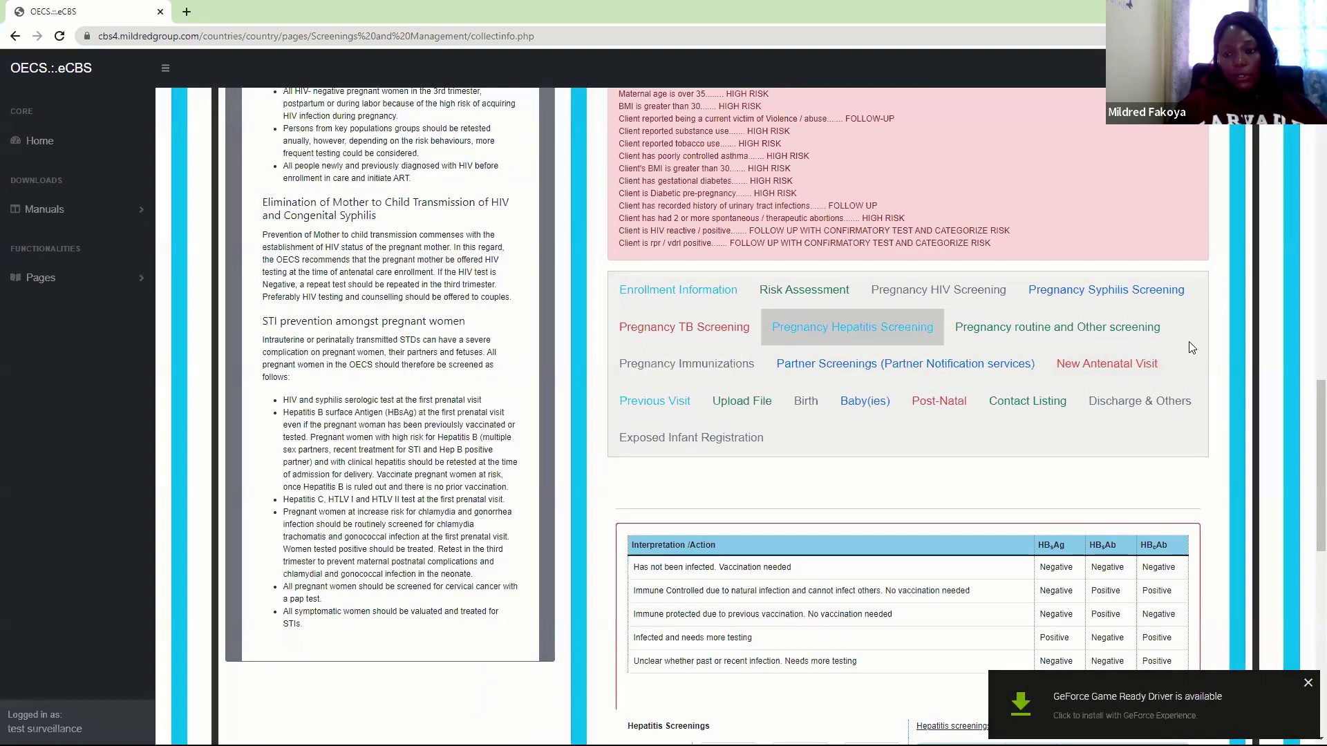
Open the Routine and Other screening form and set the Date of Report to 2 February 2022
click(1306, 683)
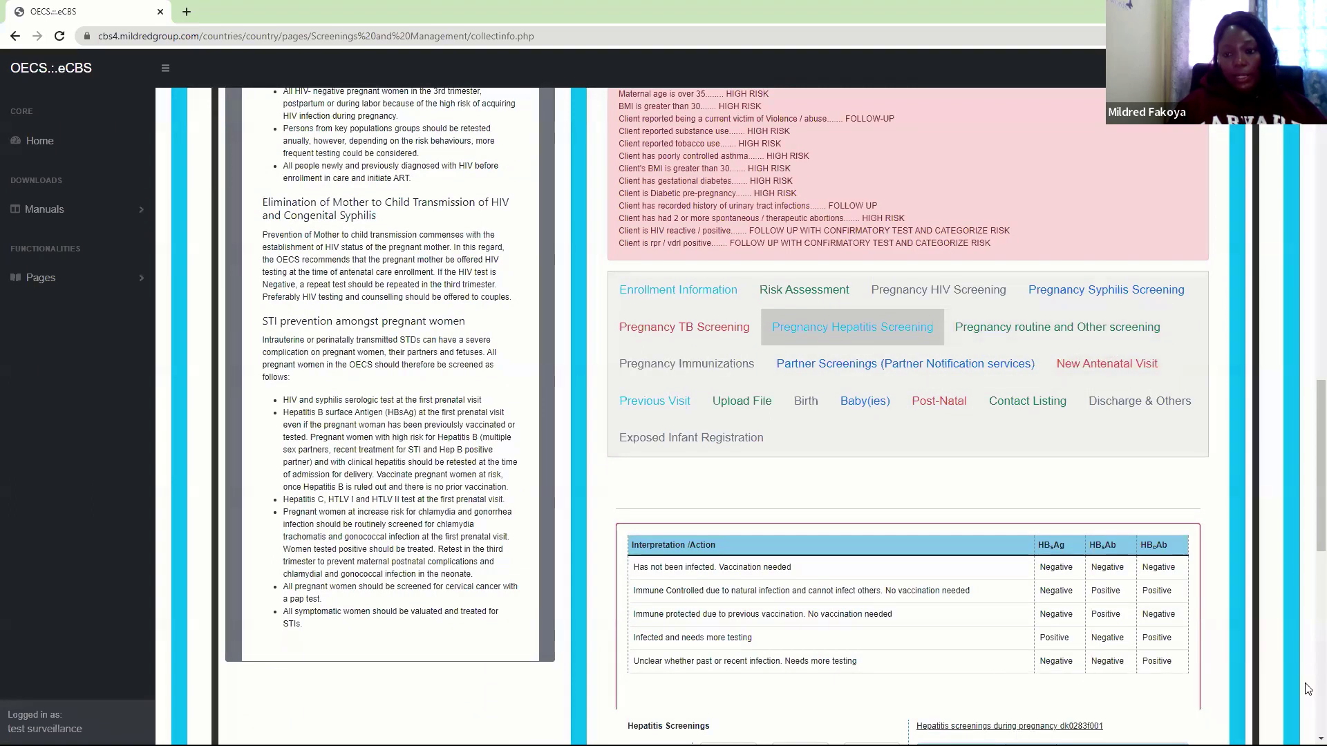
click(1064, 331)
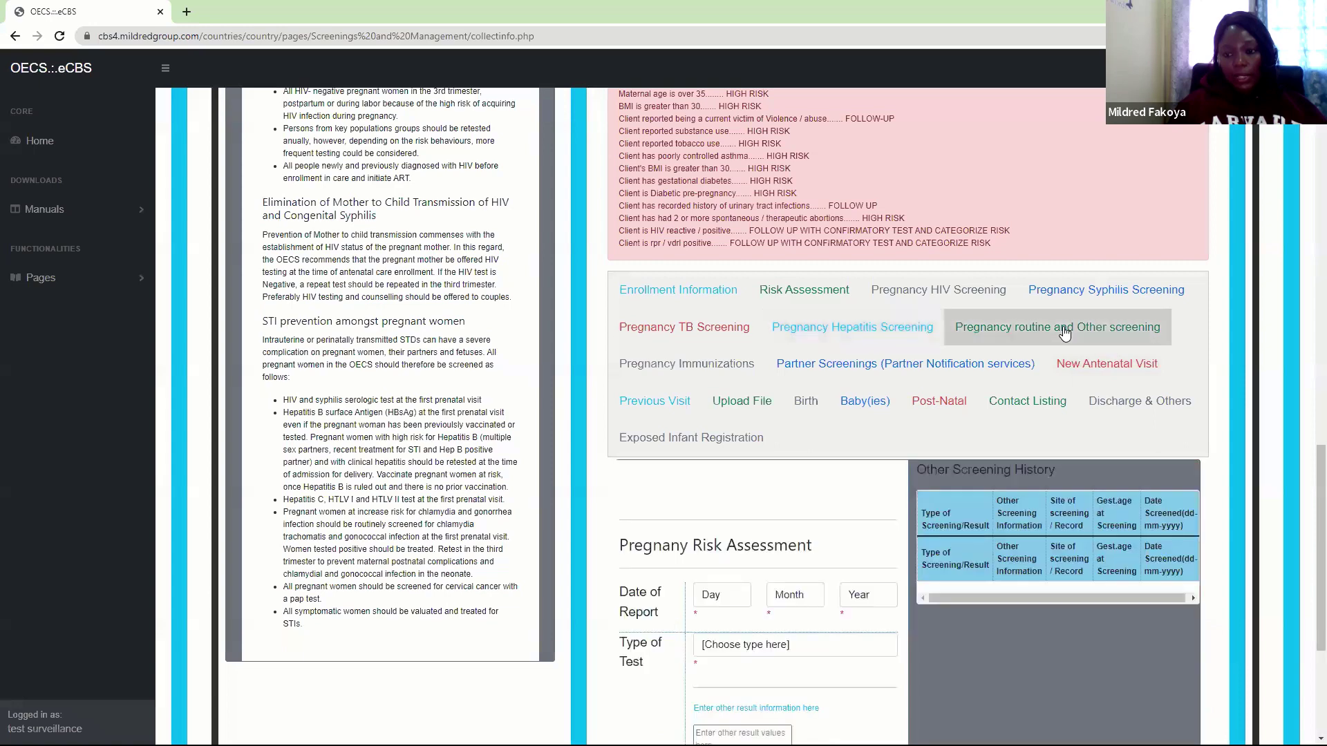
scroll(1309, 559, down, 3)
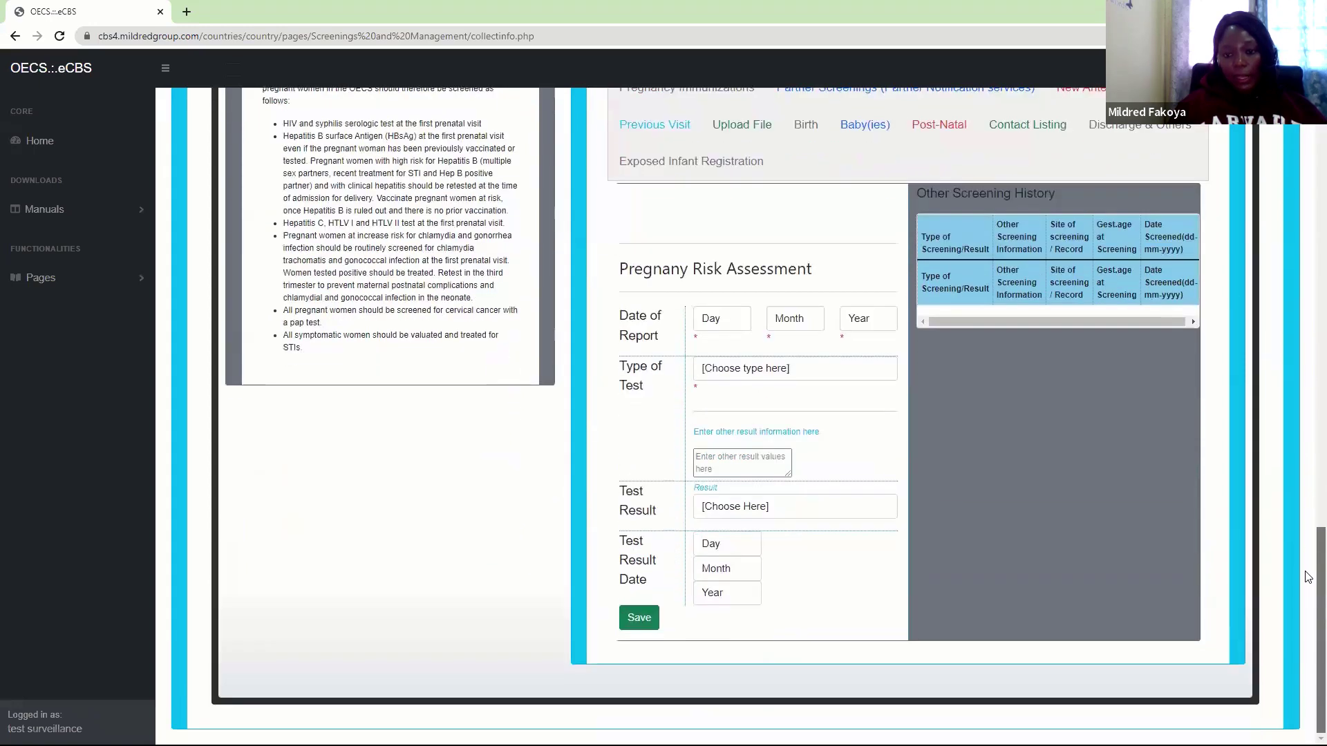
scroll(1308, 559, up, 2)
scroll(1309, 550, down, 2)
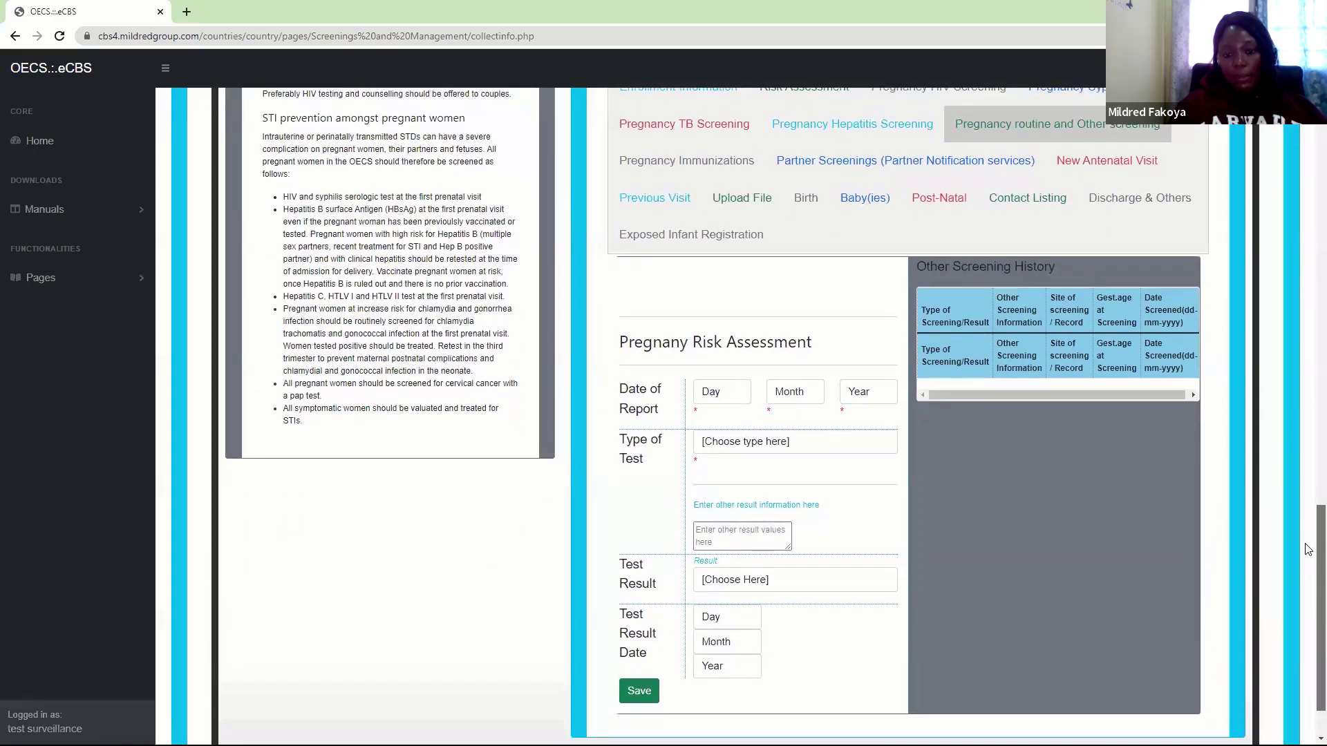
scroll(1309, 546, up, 1)
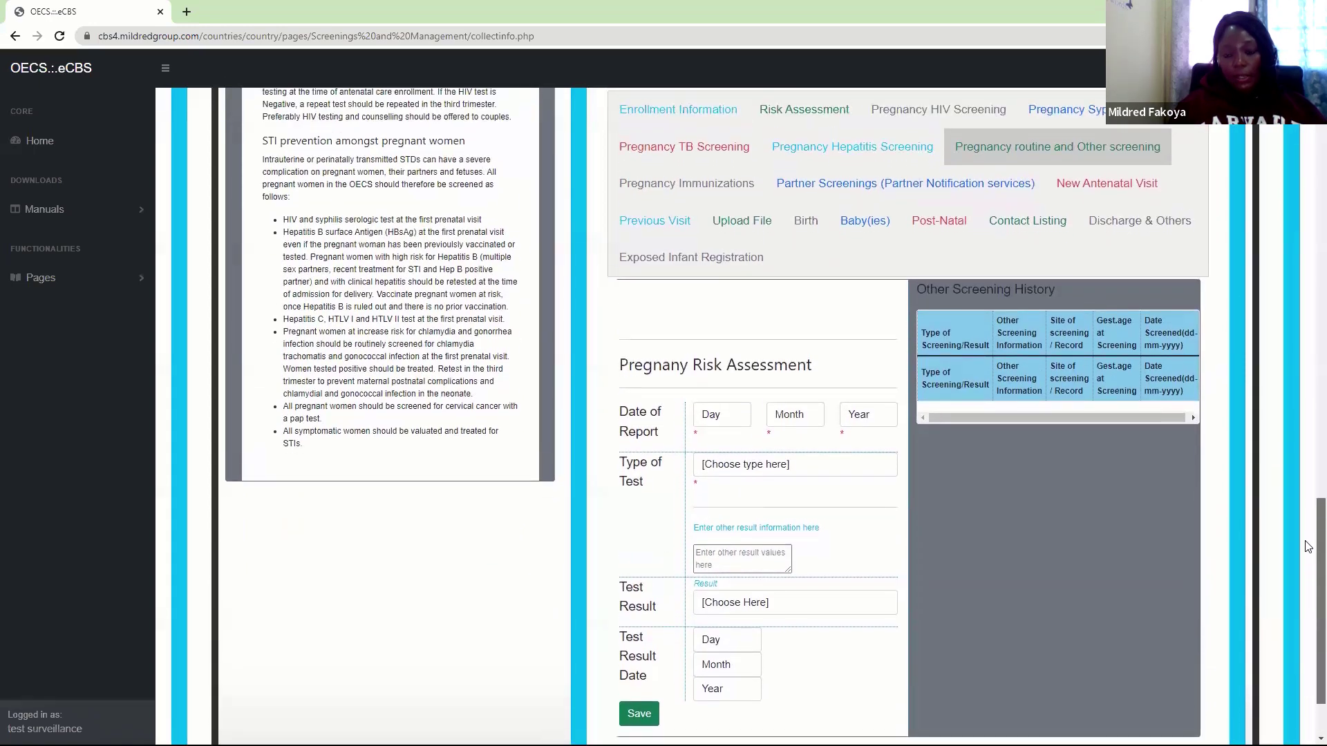
click(708, 415)
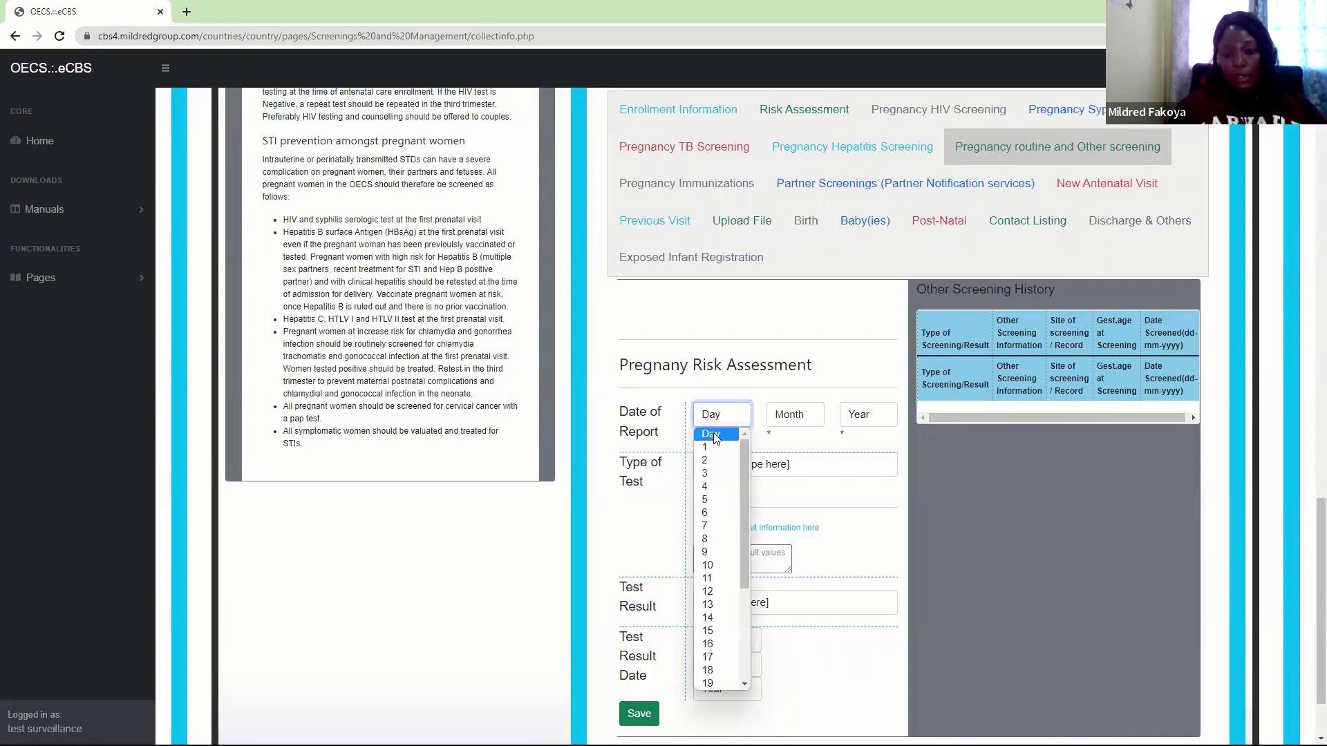
click(706, 460)
click(791, 427)
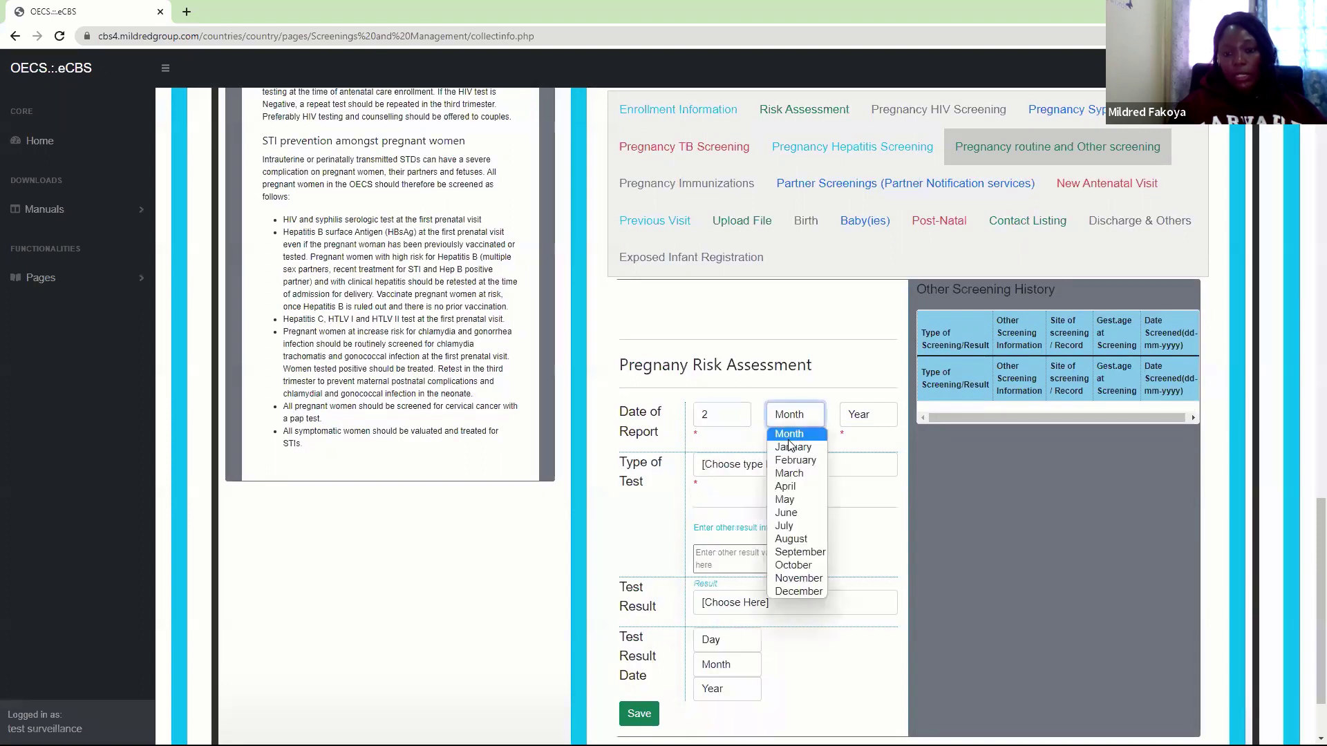
click(796, 459)
click(865, 423)
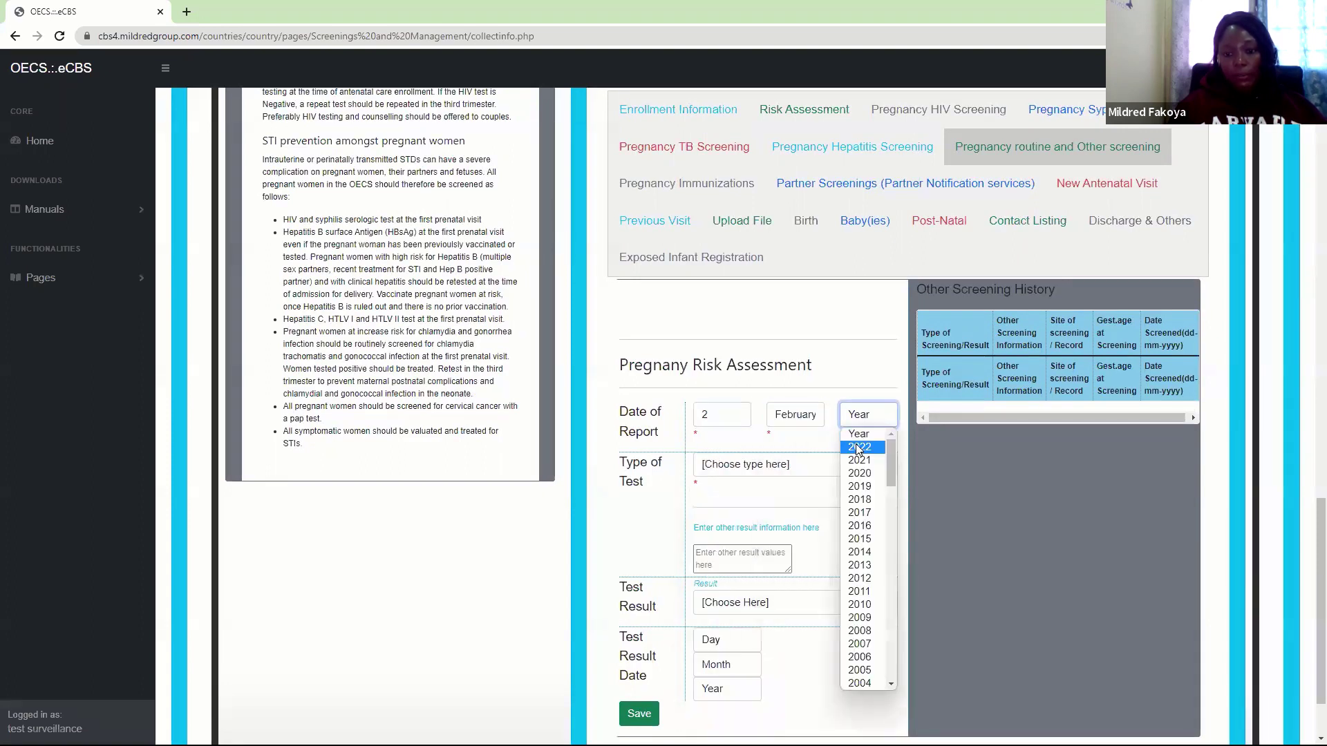
click(860, 448)
Choose HB Electrophoresis as the test type, enter other result AA, and mark the result Not Applicable
click(770, 465)
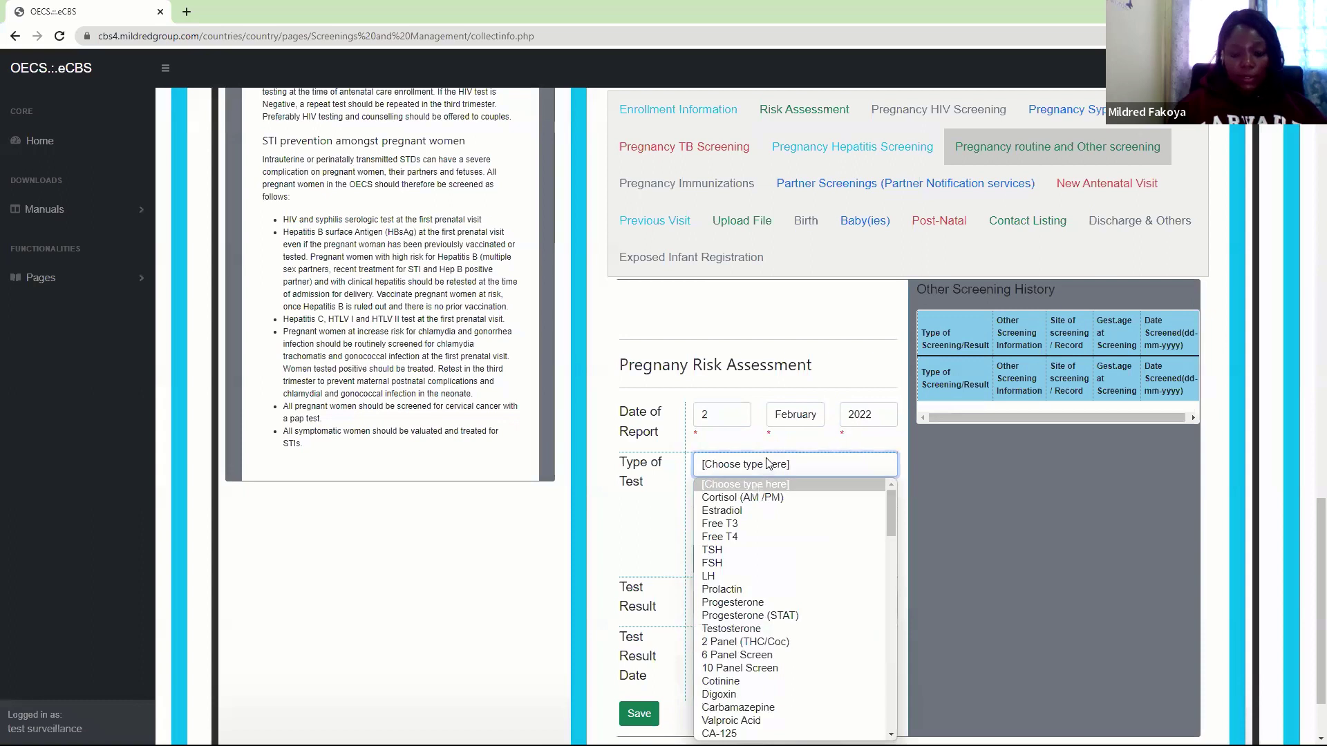
key(h)
key(h)
key(h)
key(h)
key(h)
key(h)
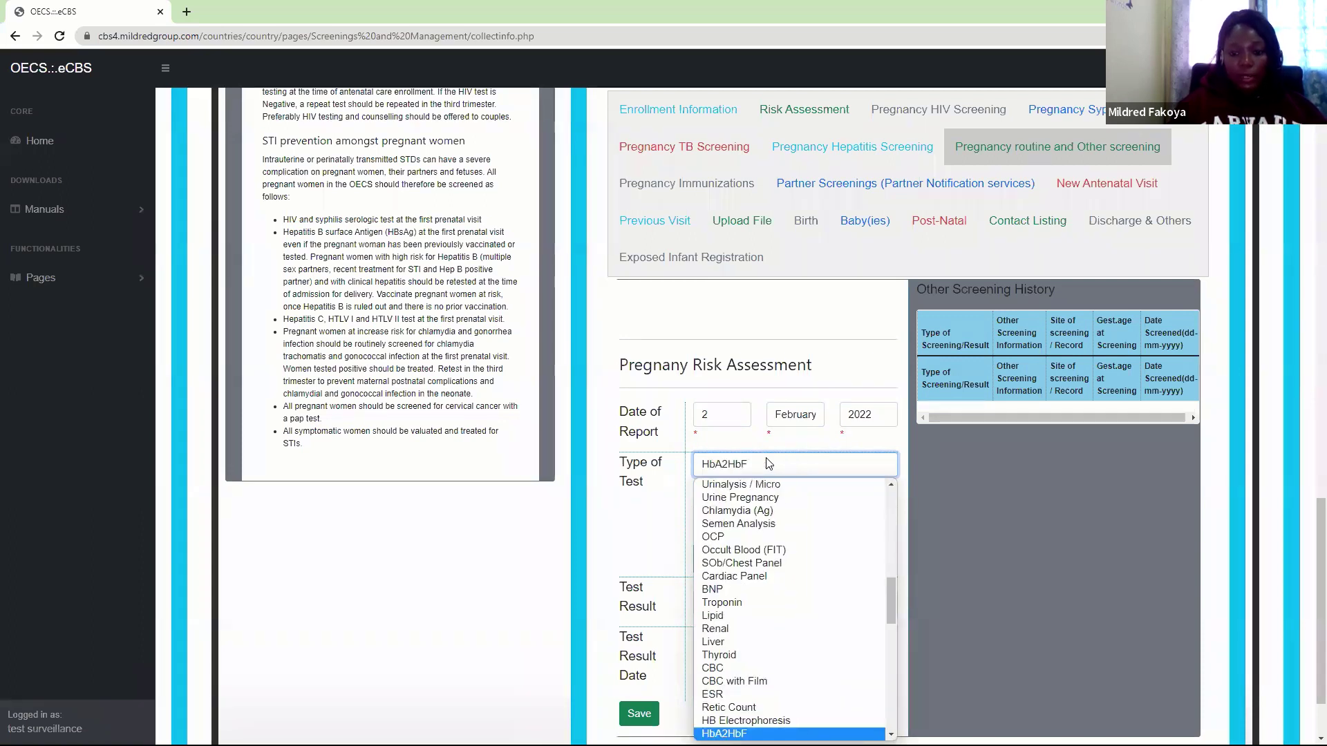
key(Up)
key(Return)
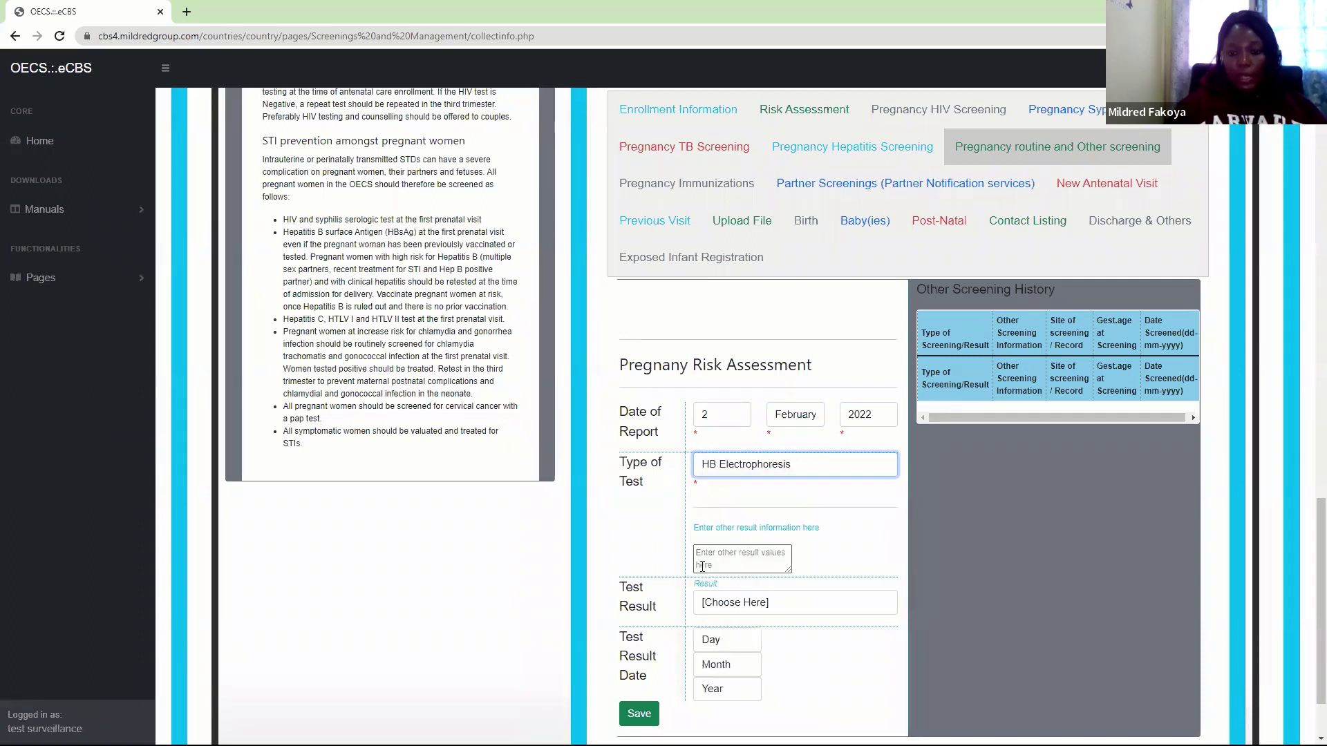
click(716, 566)
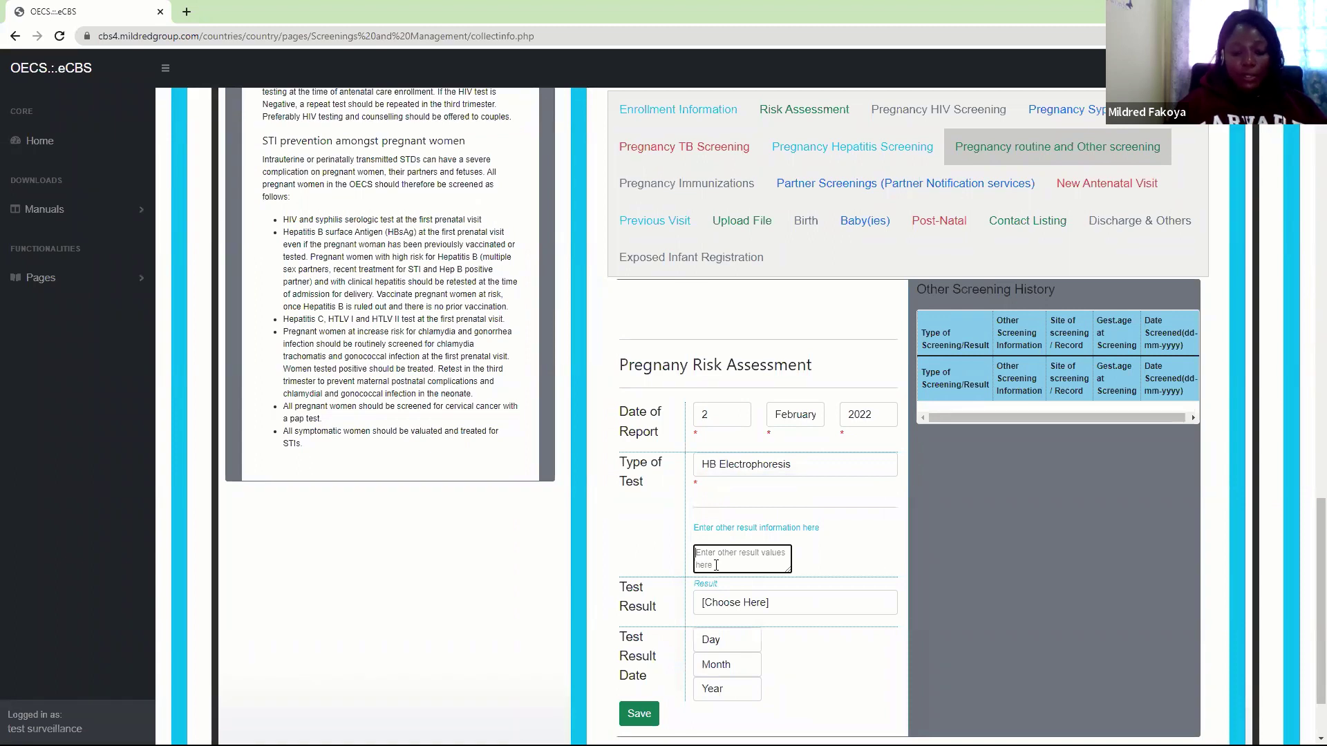
text(AA)
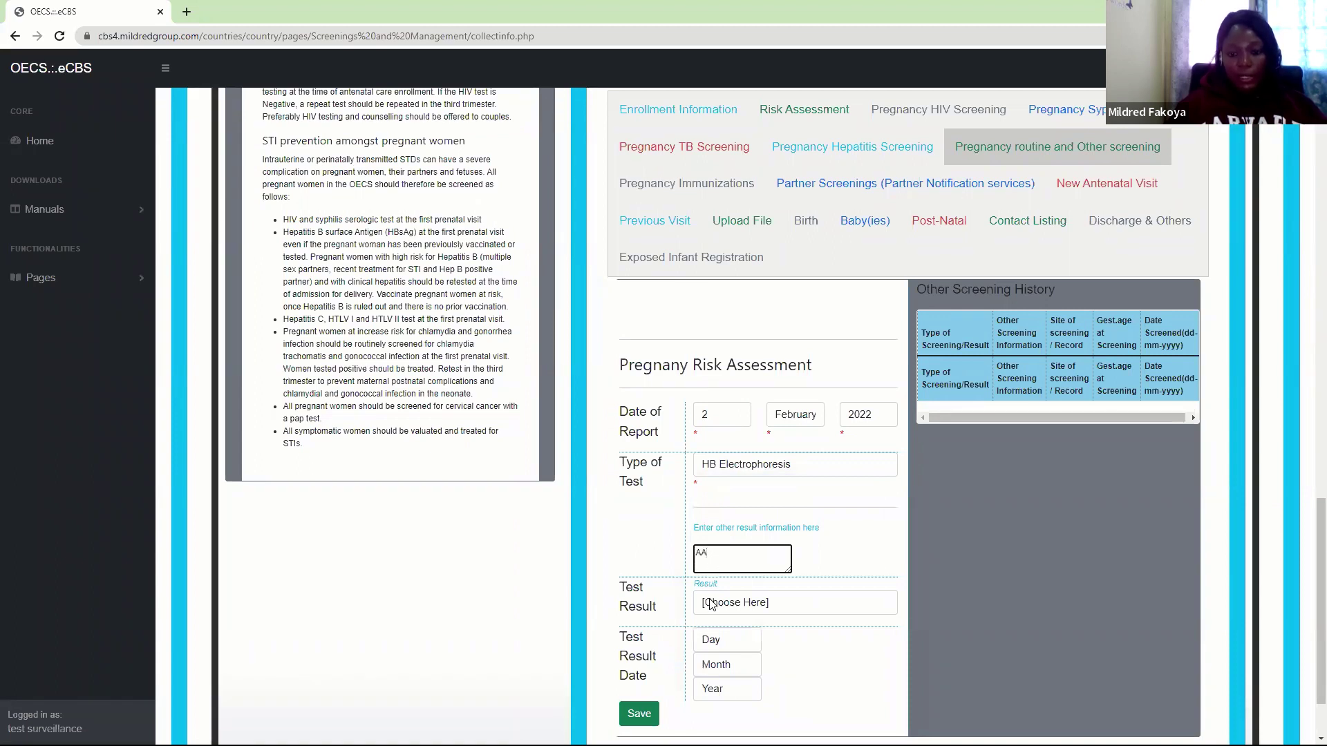
click(711, 603)
click(717, 635)
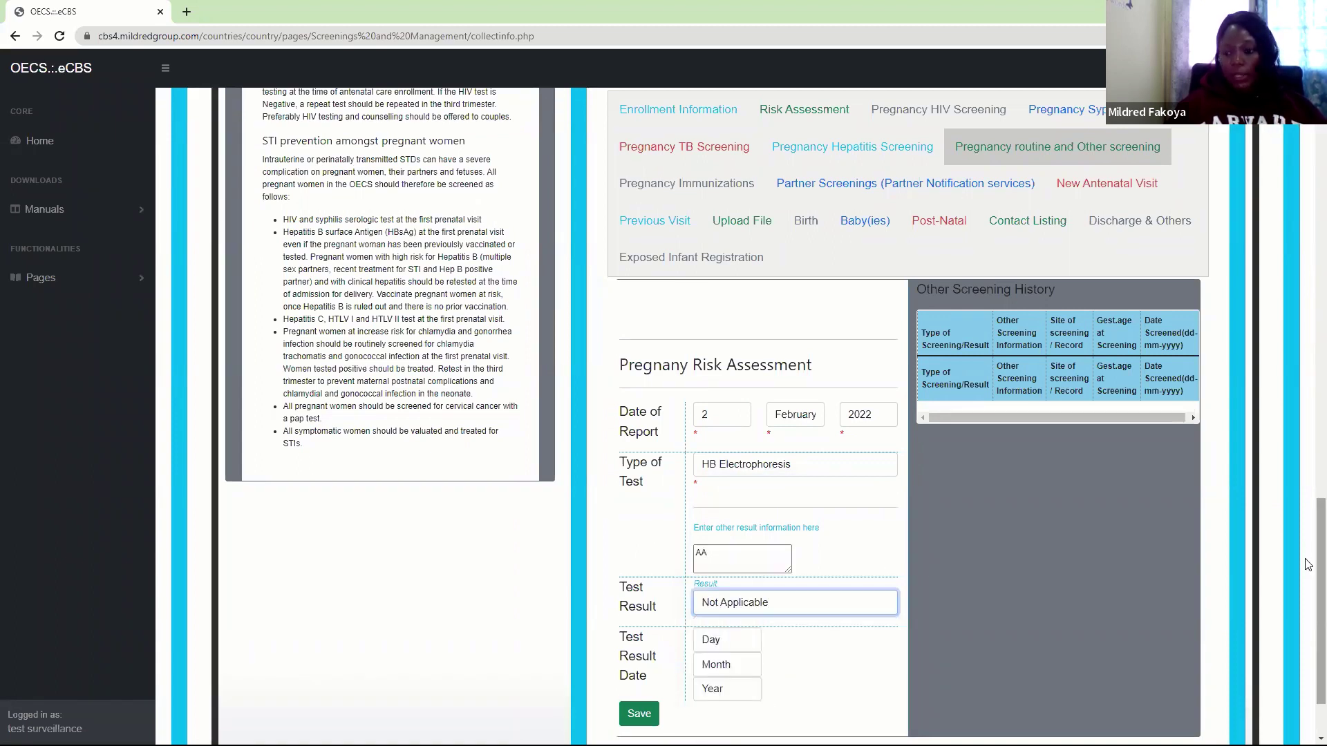
Date the test result 2 January 2022 and save the screening, confirming the prompt
scroll(1308, 564, down, 2)
click(718, 545)
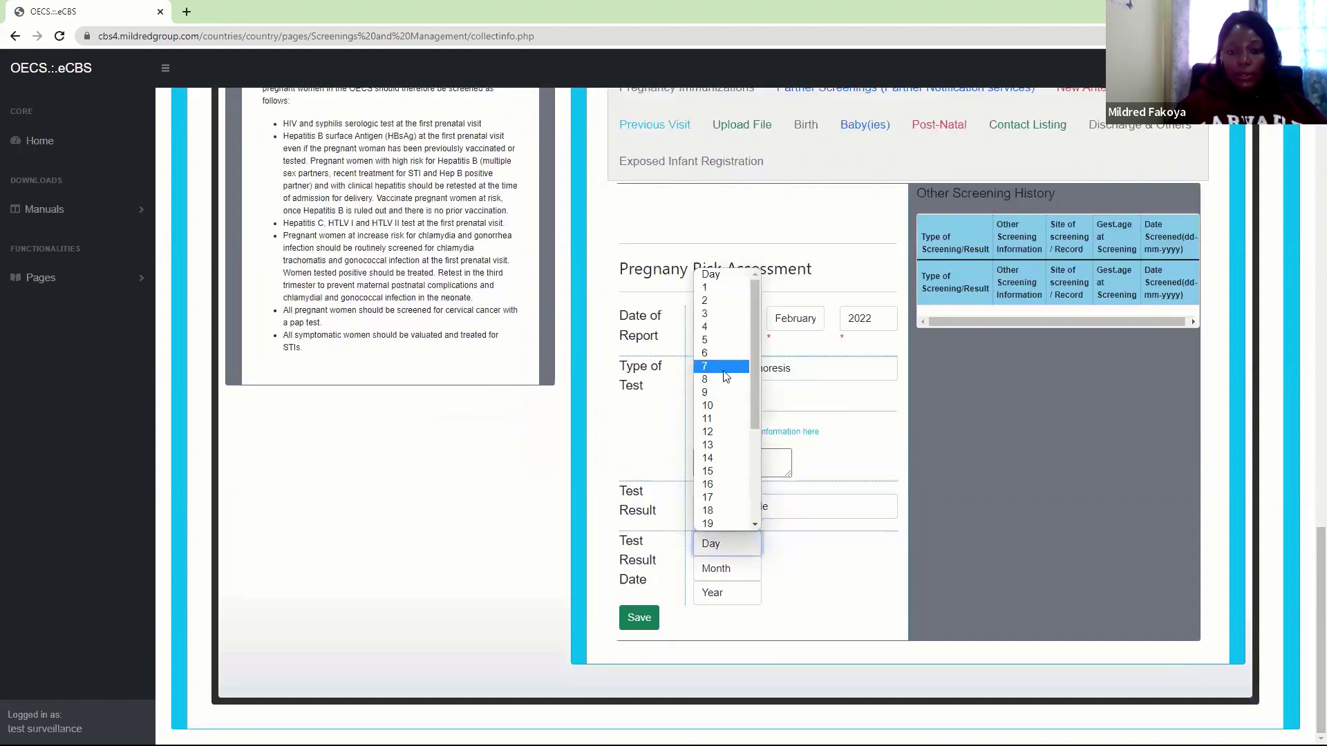
click(716, 300)
click(723, 569)
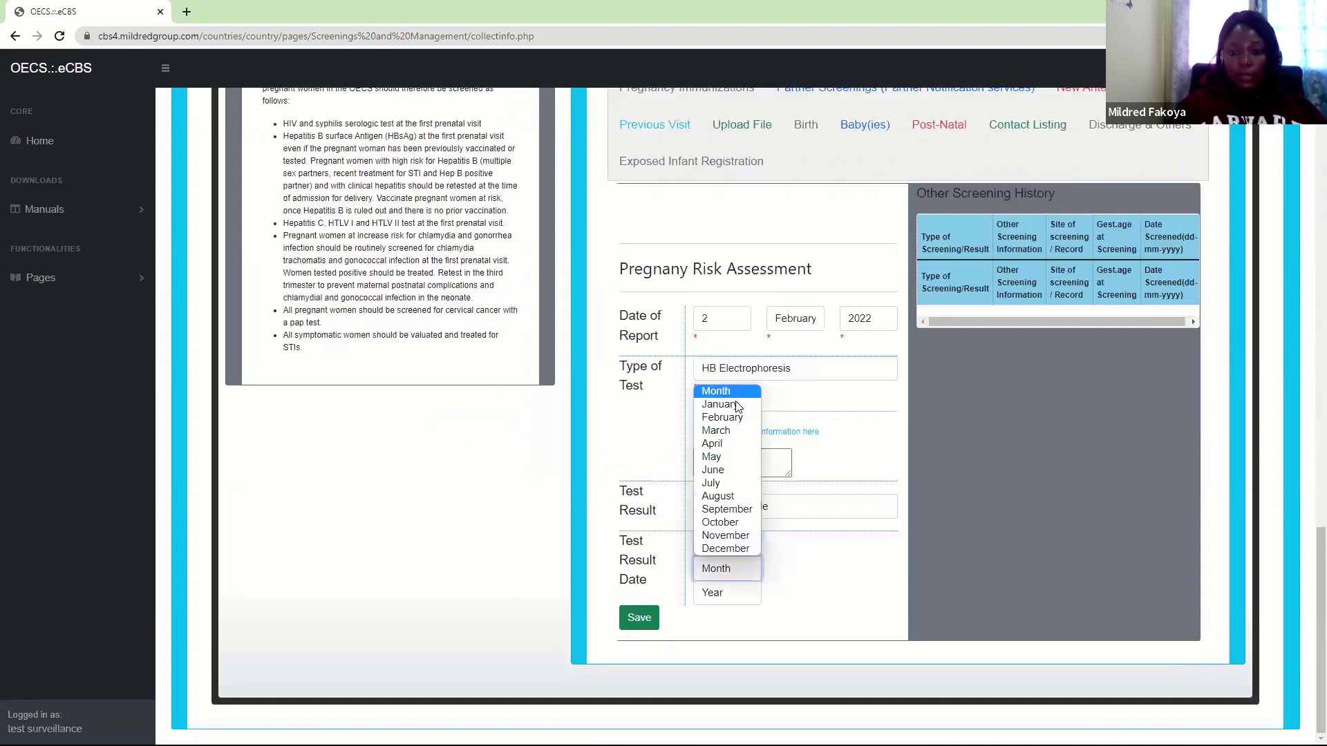
click(729, 406)
click(728, 590)
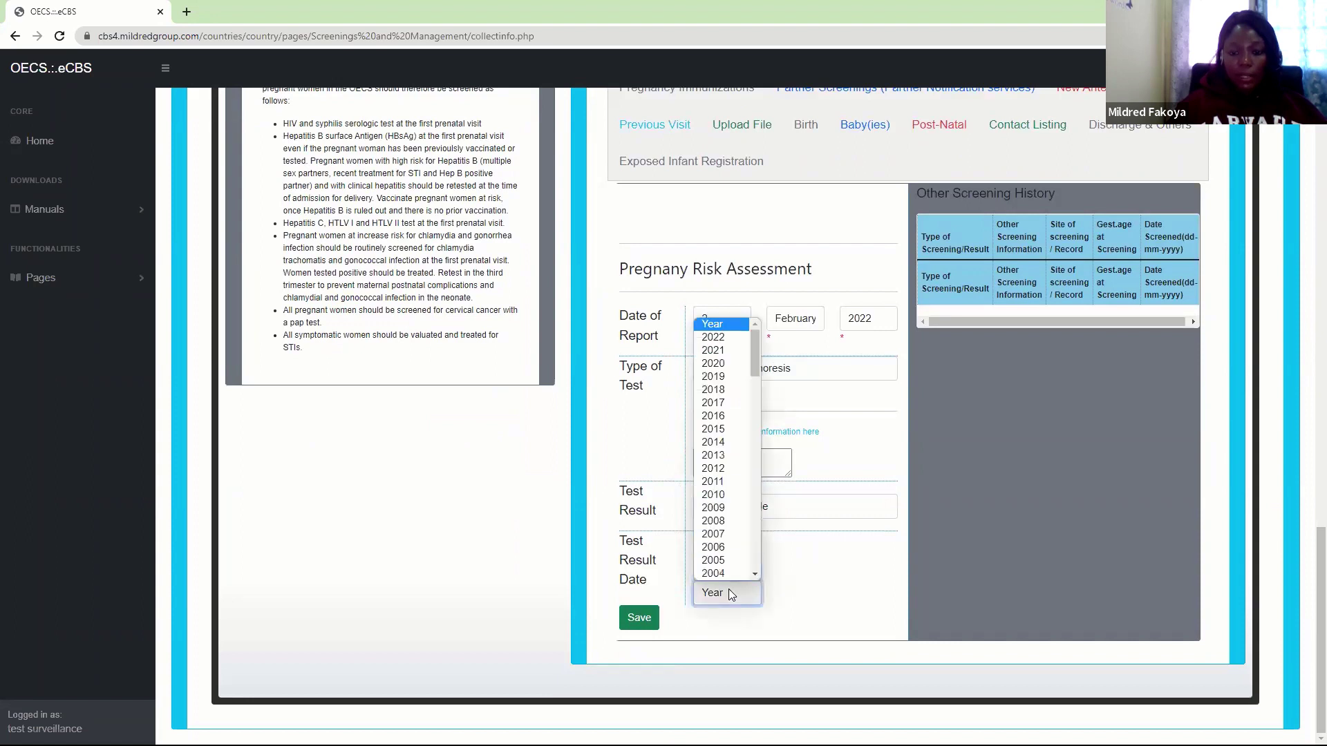
click(719, 339)
click(638, 618)
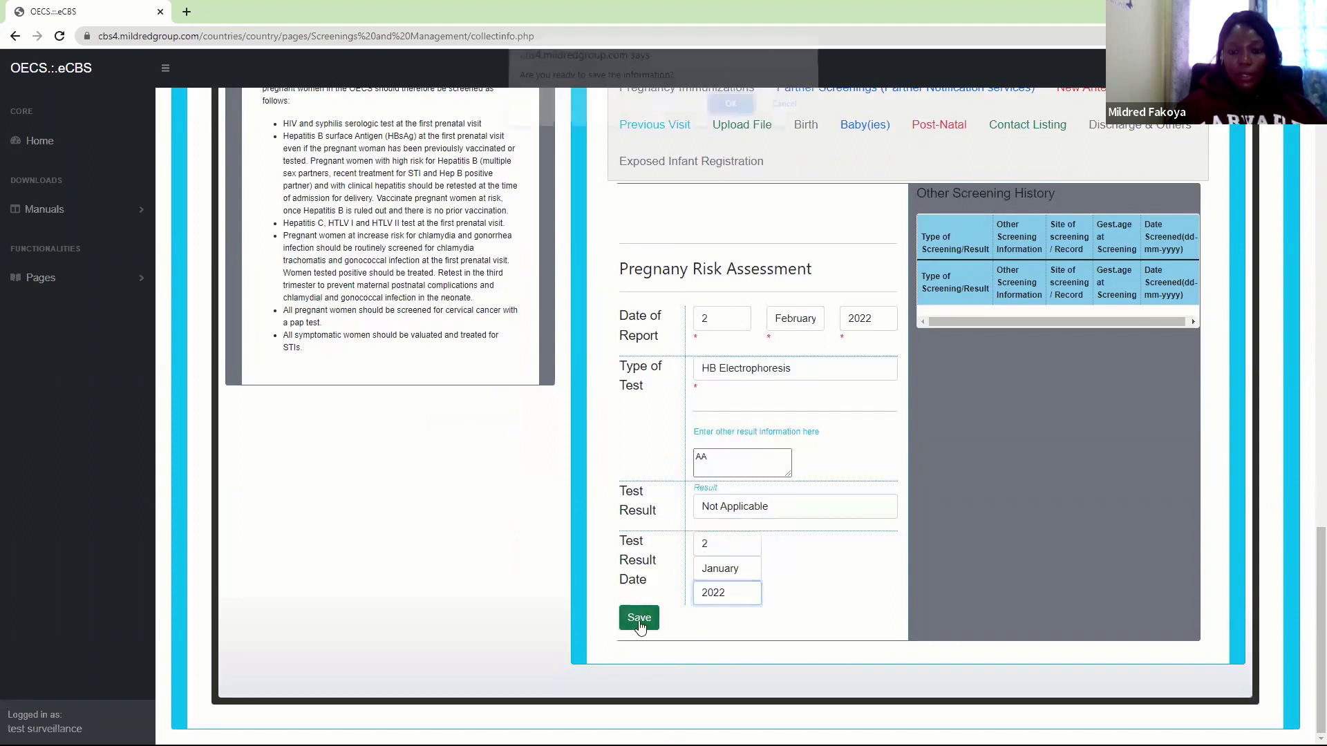
click(735, 113)
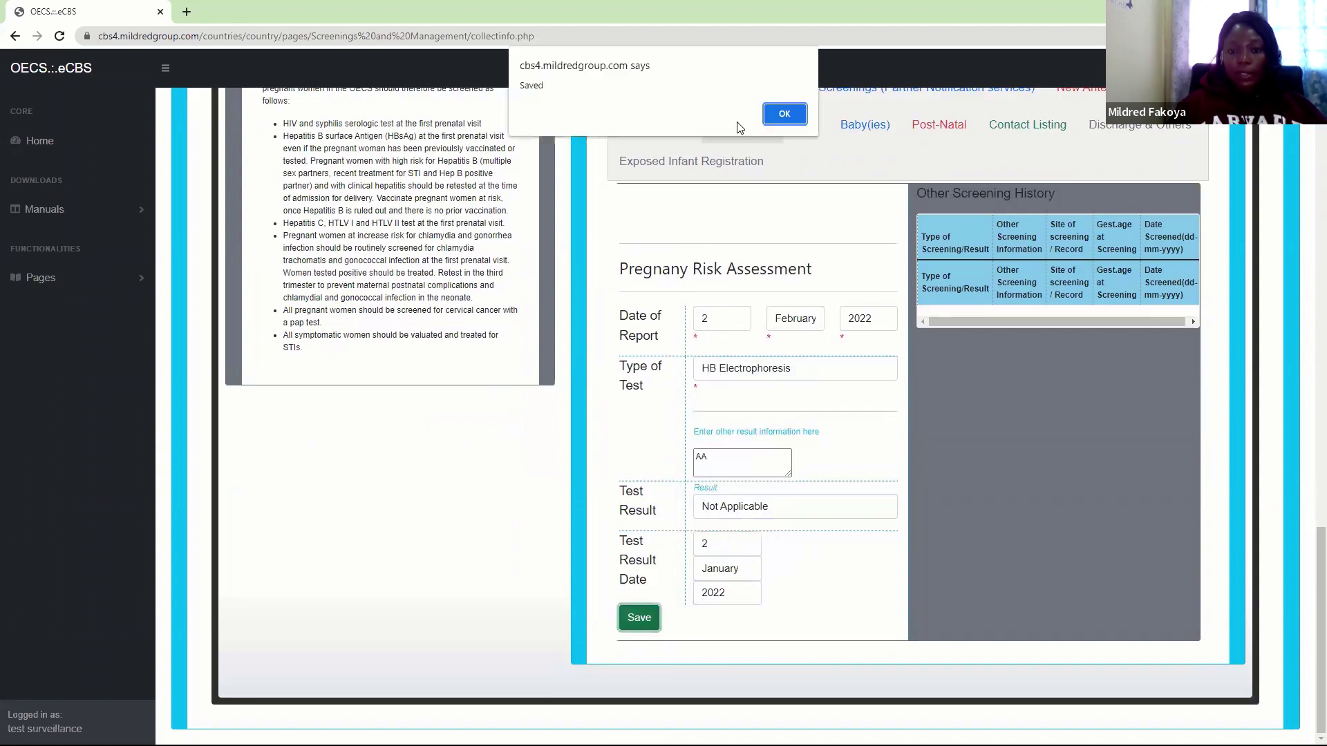
click(786, 115)
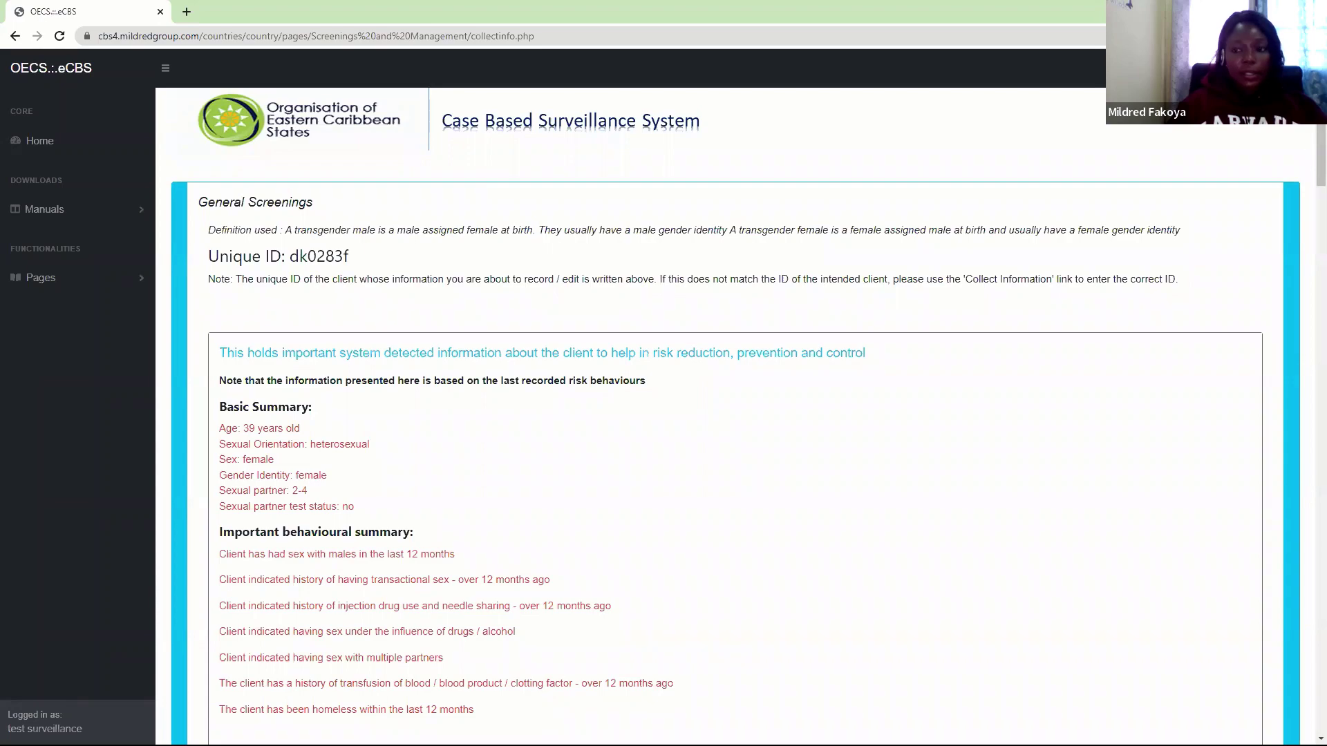
scroll(703, 253, down, 10)
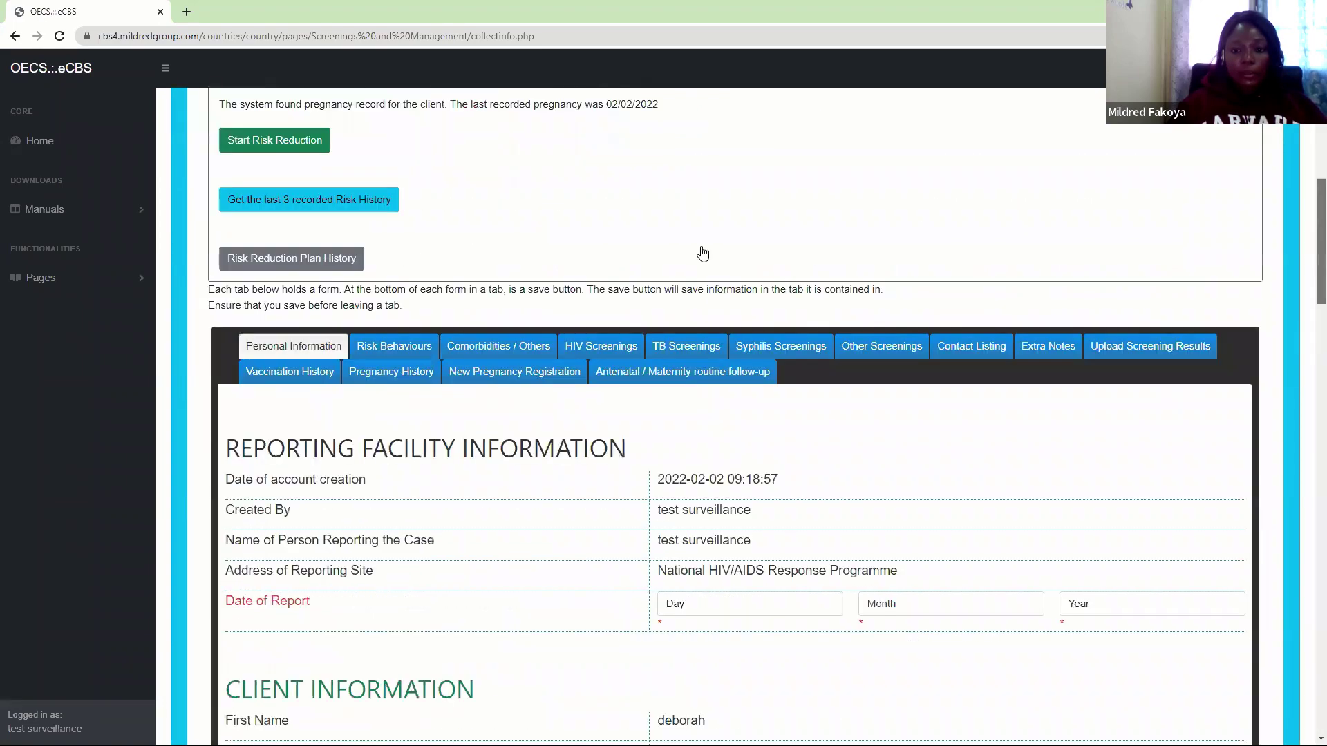
scroll(703, 254, down, 2)
click(668, 266)
scroll(1308, 443, down, 1)
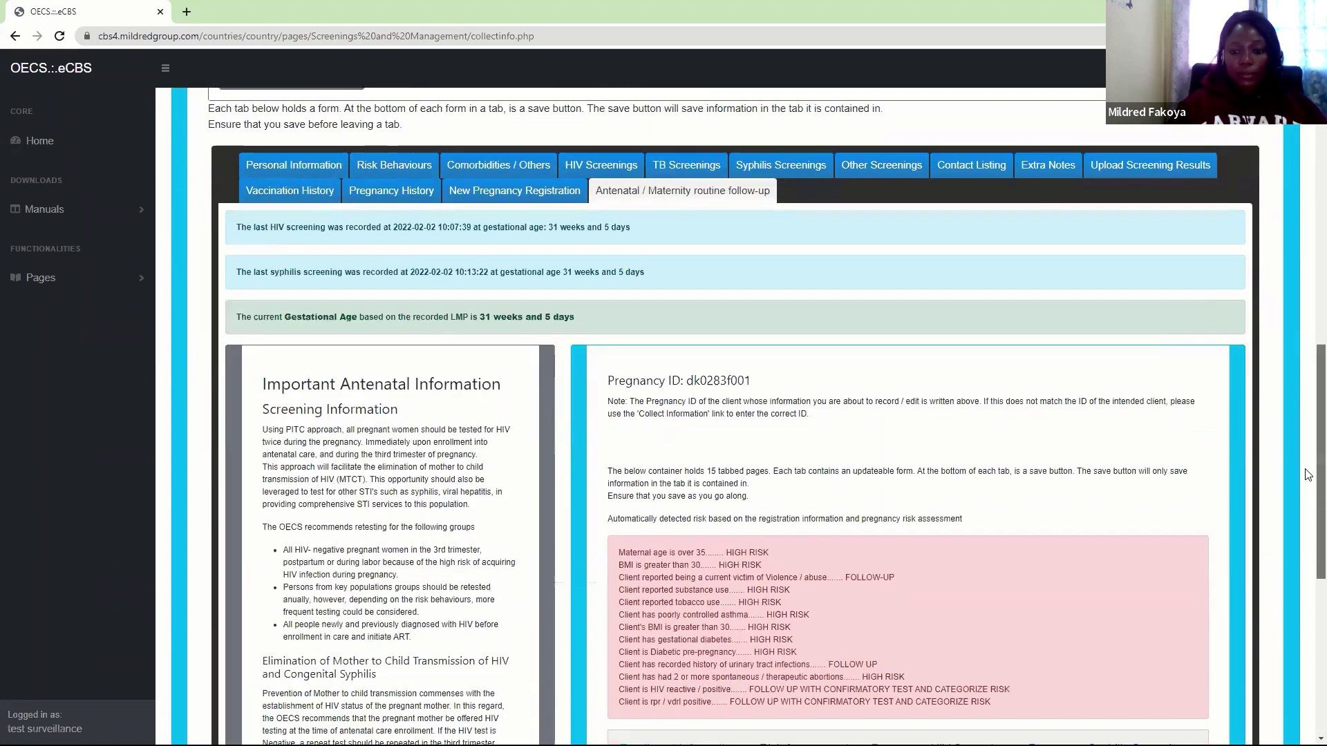
scroll(1308, 475, down, 7)
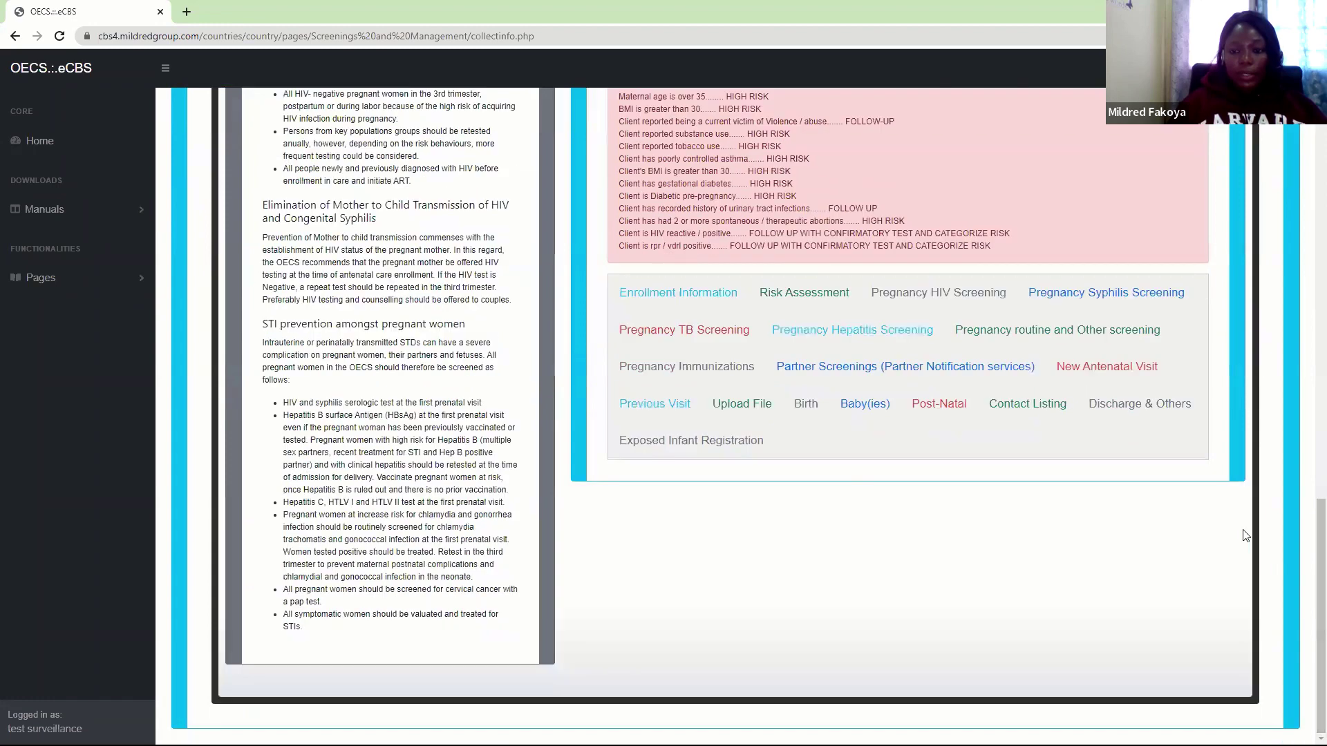
click(1018, 334)
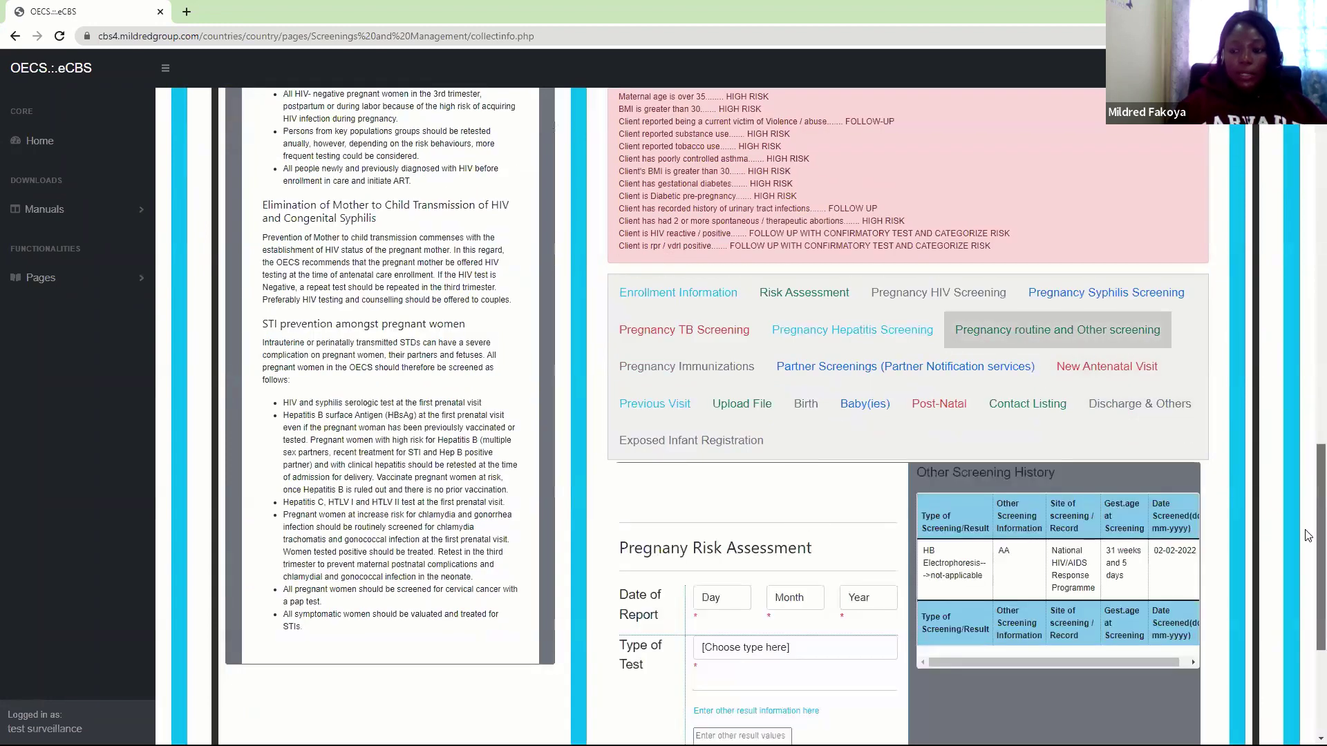
scroll(1308, 536, down, 3)
scroll(1069, 384, up, 2)
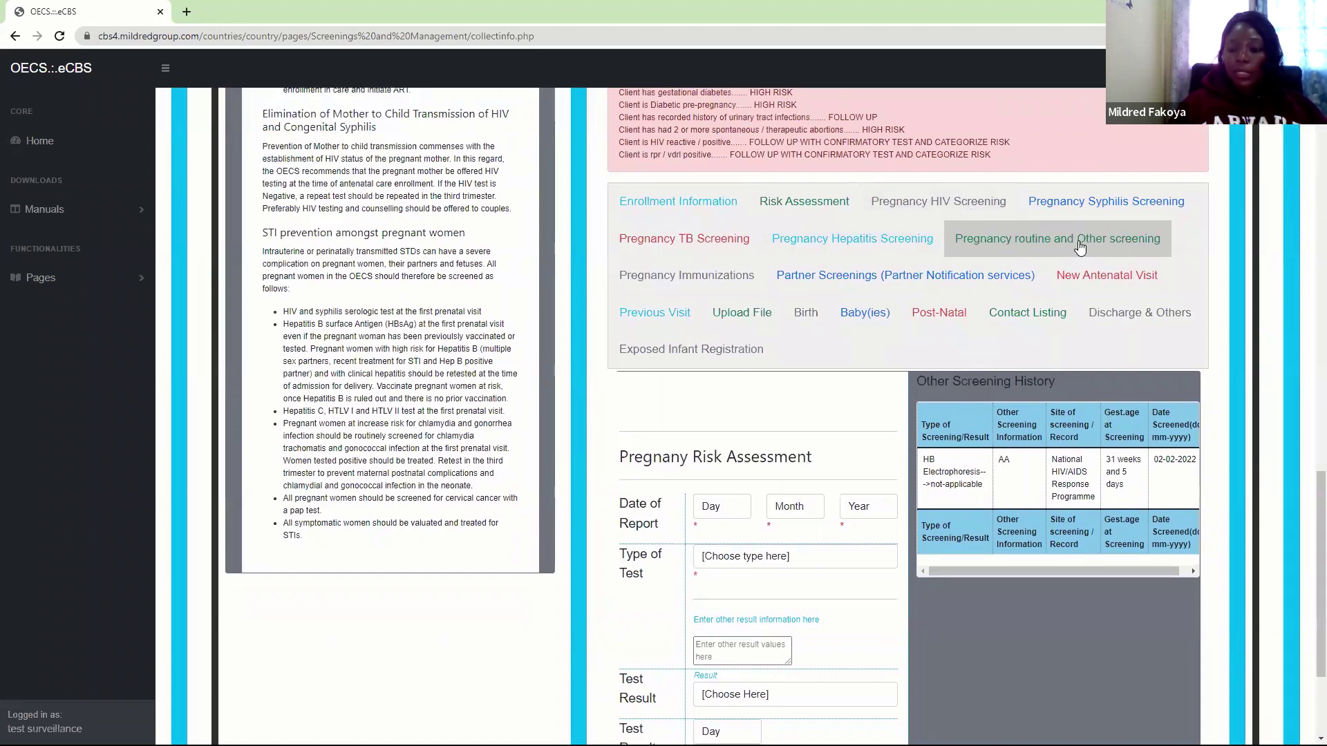
scroll(1305, 518, down, 3)
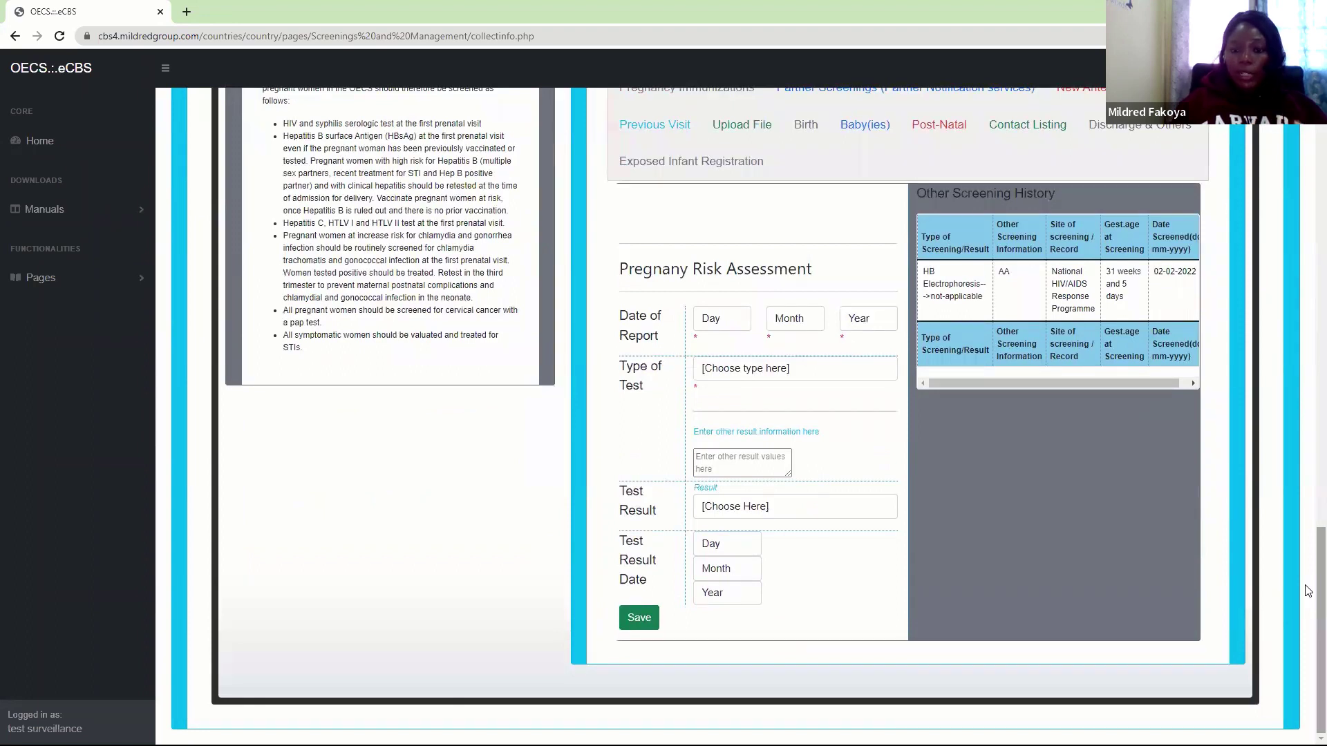
click(799, 373)
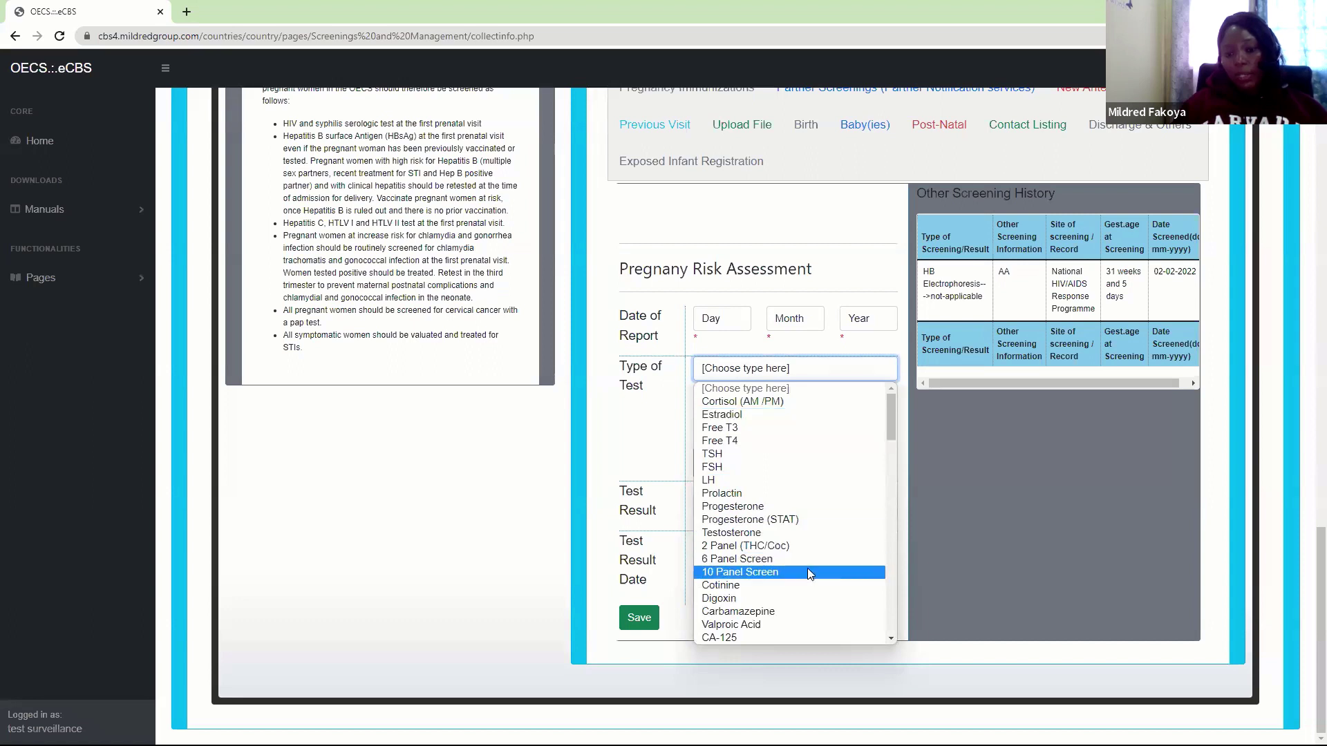
click(832, 368)
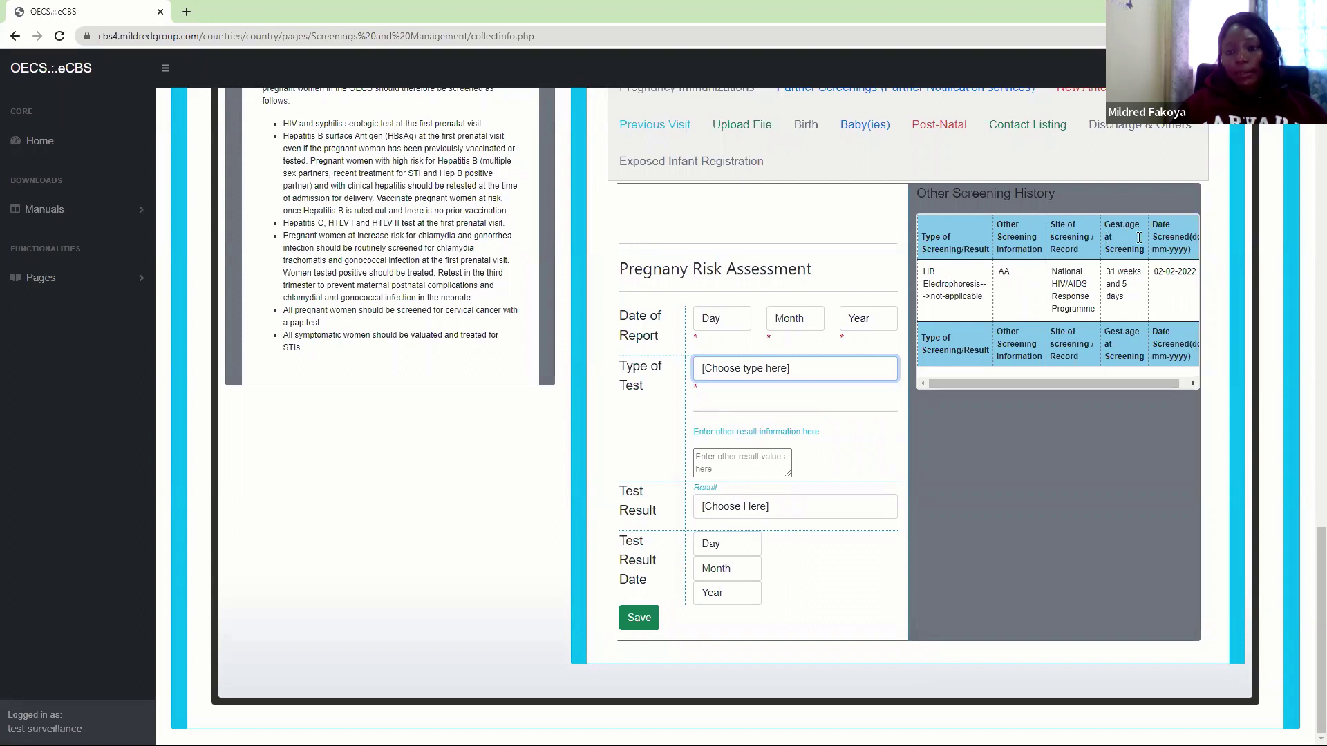
scroll(1030, 399, up, 2)
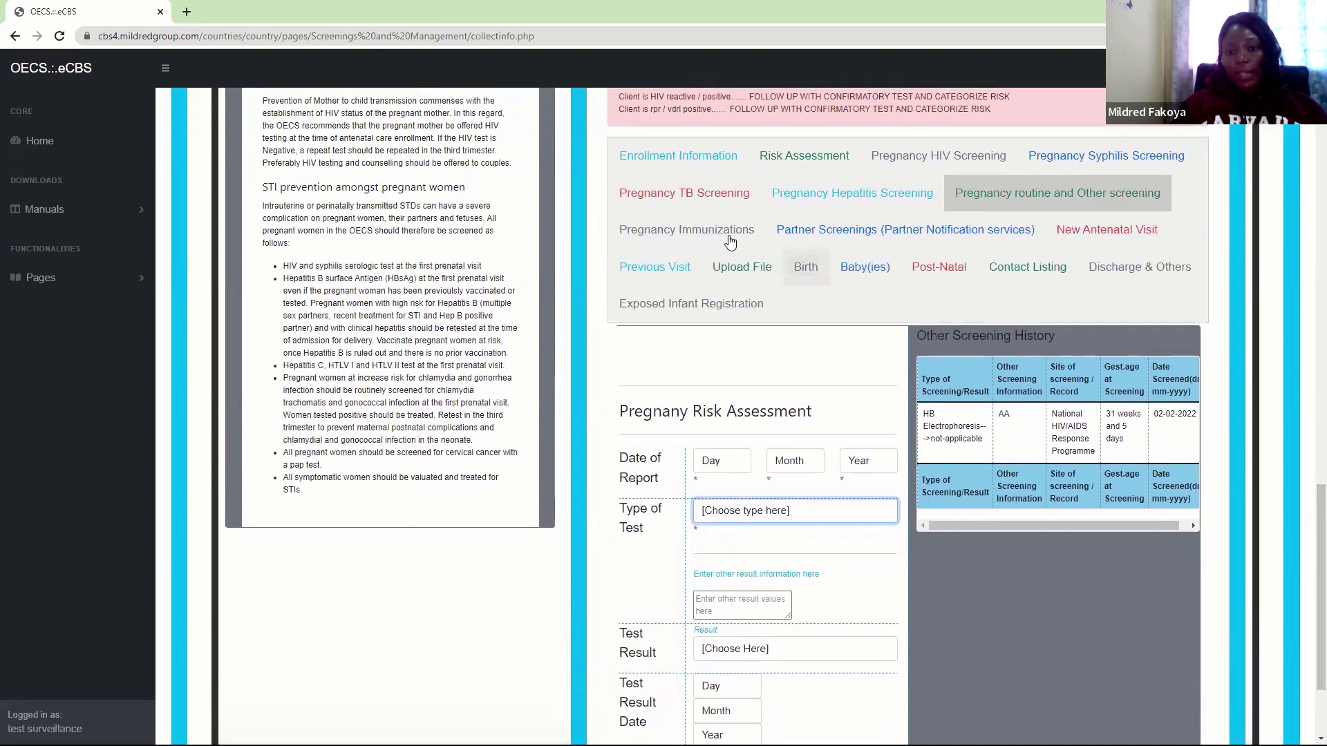
Show the Pregnancy Immunizations form and check the Type of Vaccination list without selecting any vaccine
click(721, 239)
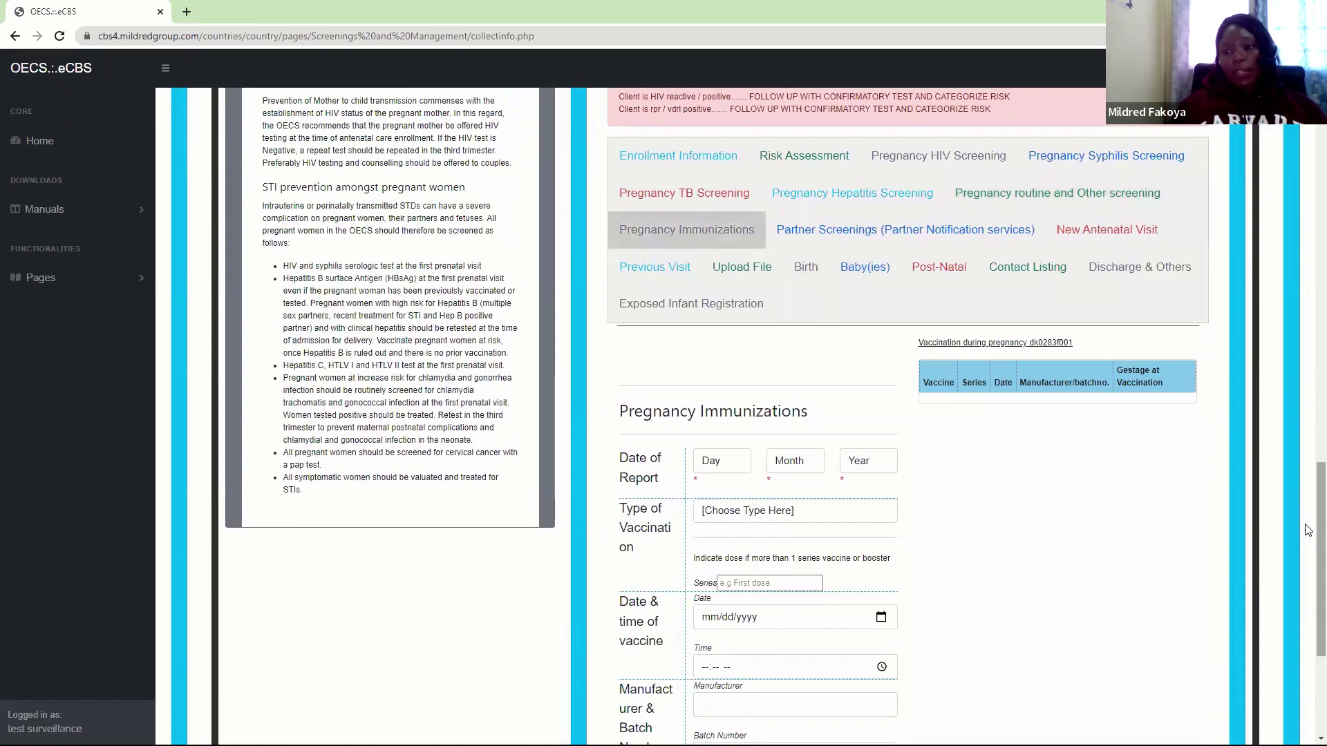
scroll(1309, 532, down, 3)
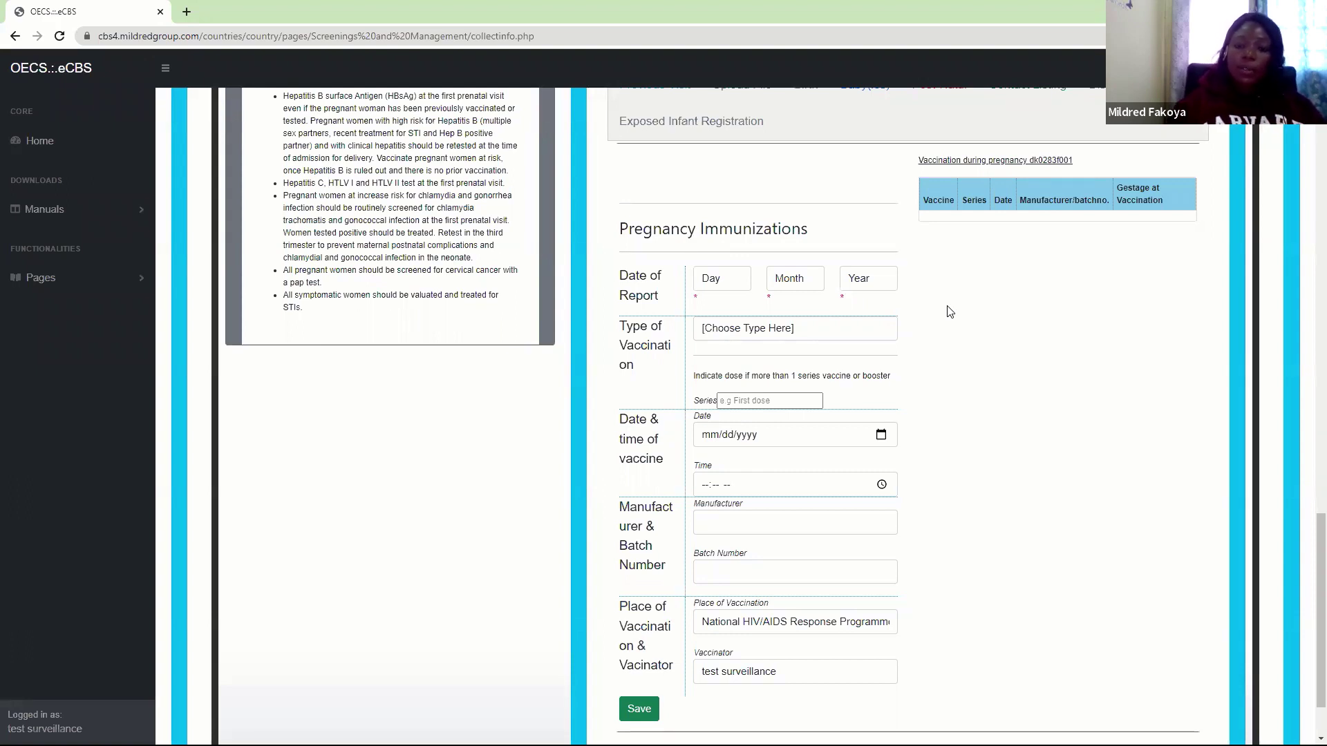
click(759, 331)
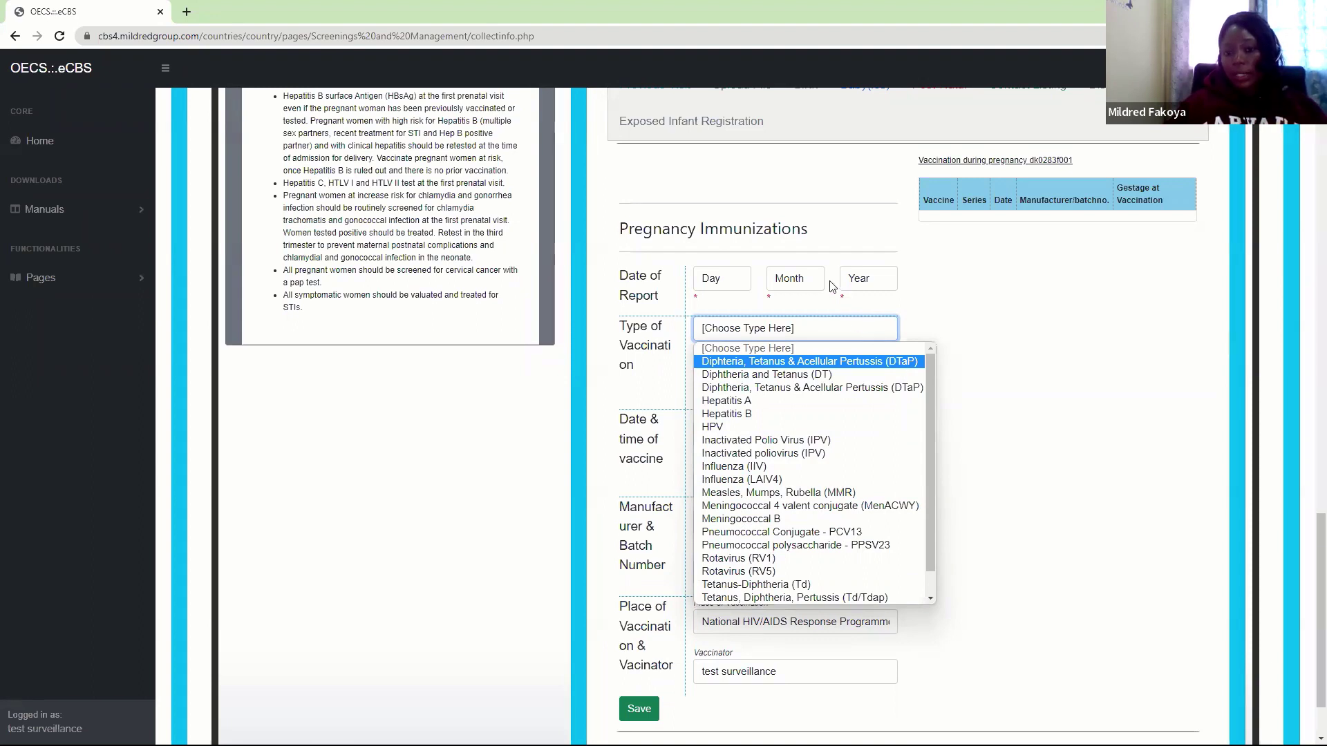
click(893, 308)
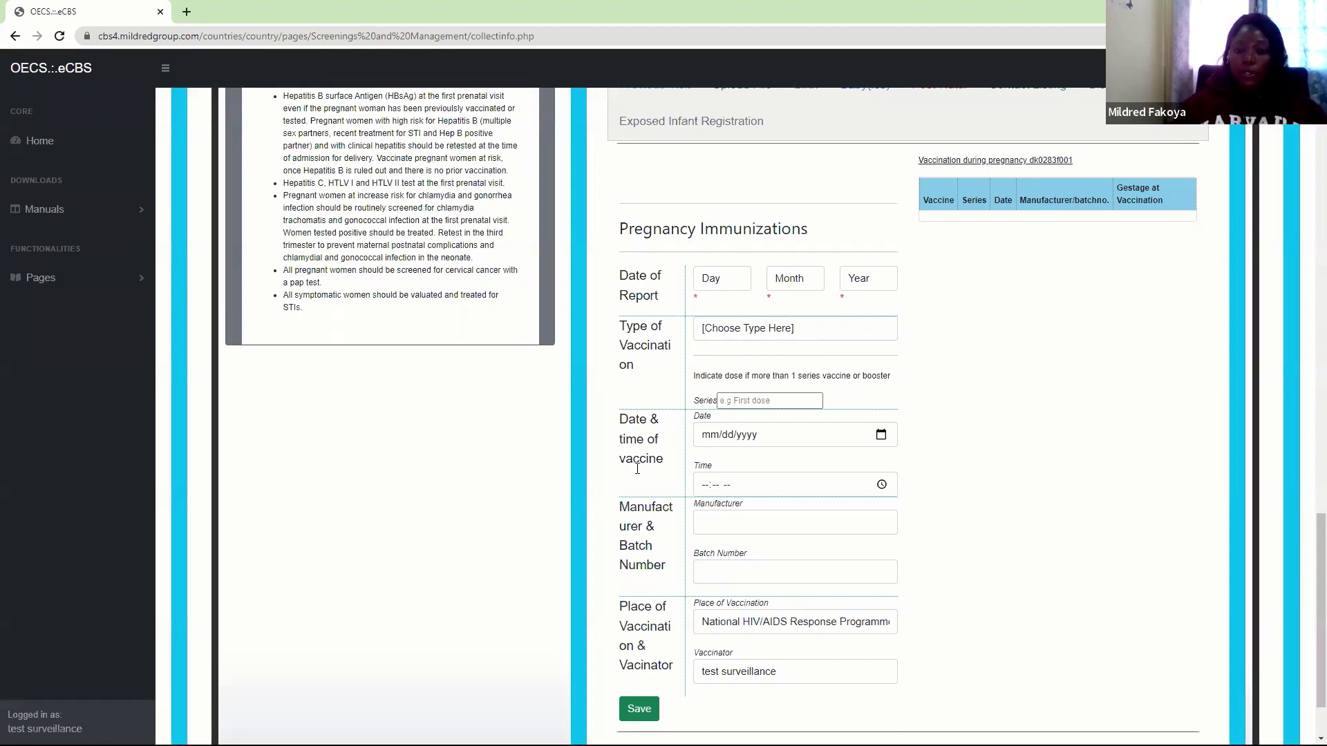
scroll(1308, 593, up, 4)
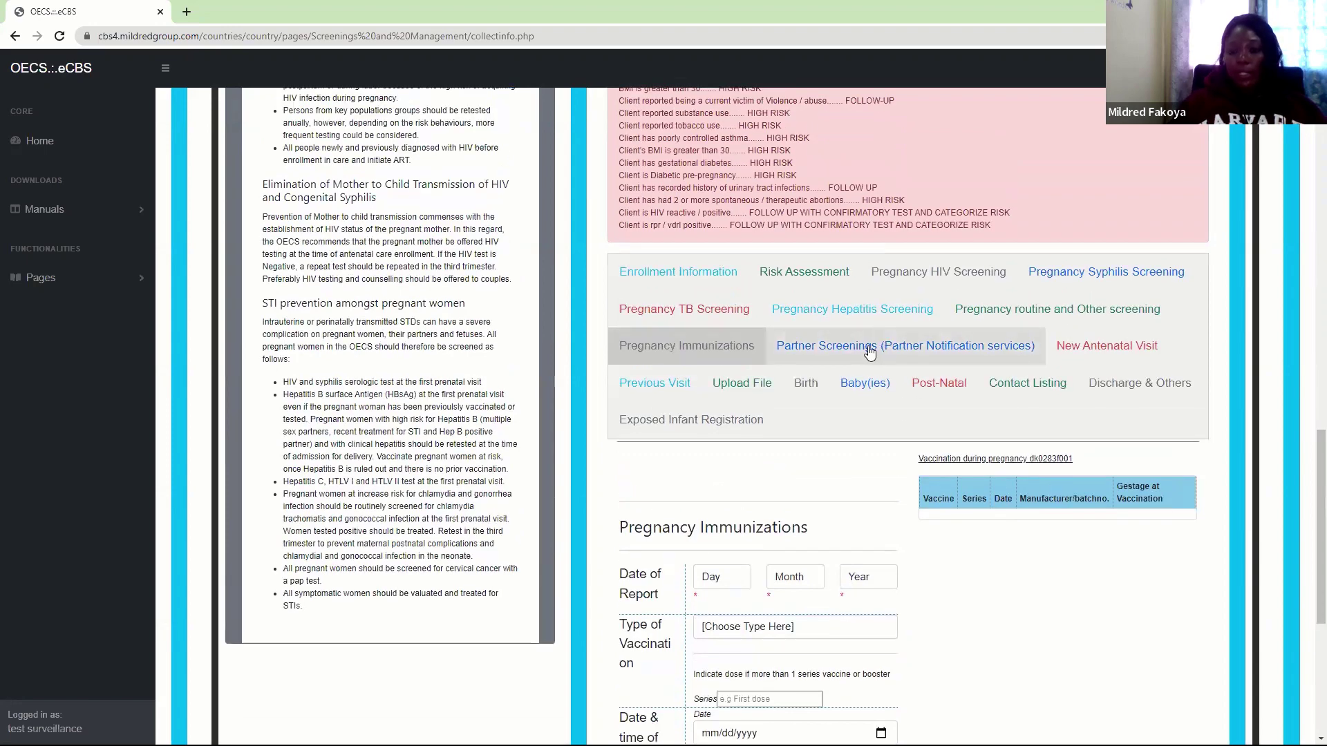
Switch to Partner Screenings and set the date of first account creation to 2 February 2022
click(870, 353)
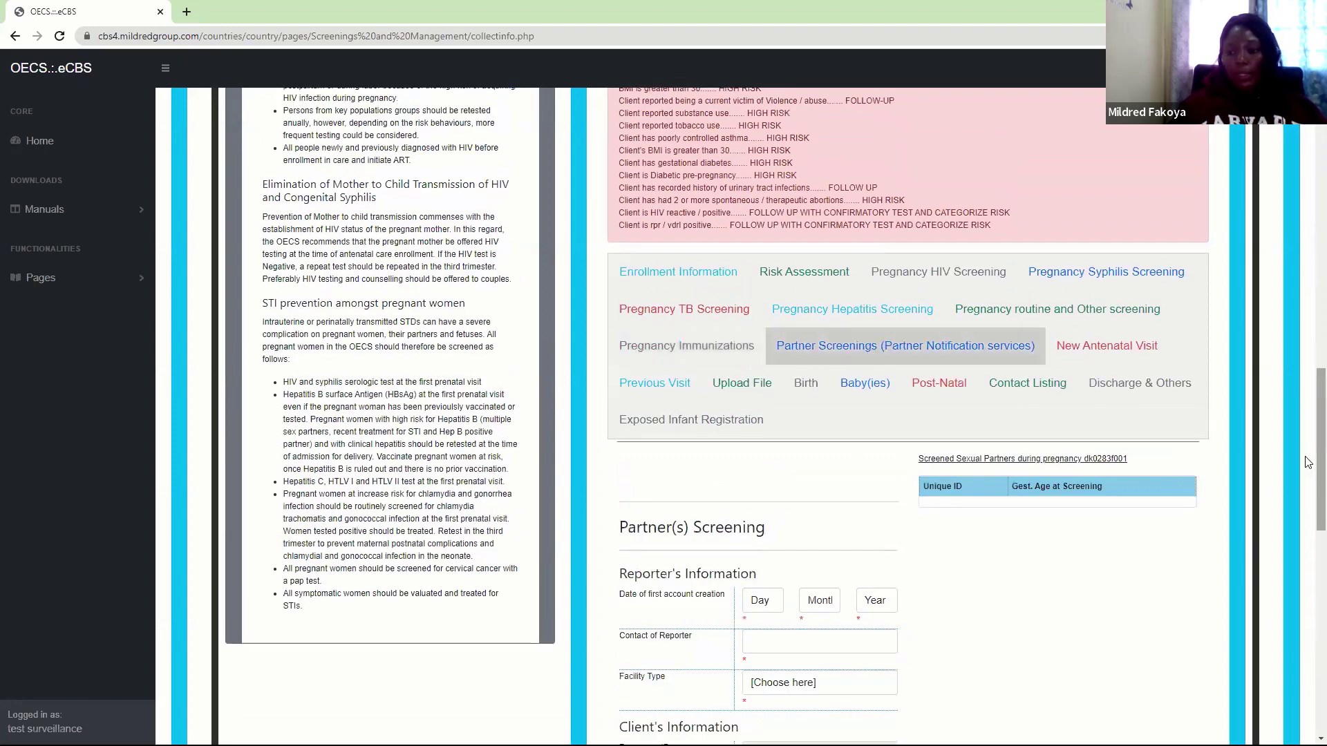
drag(1308, 462, 1308, 518)
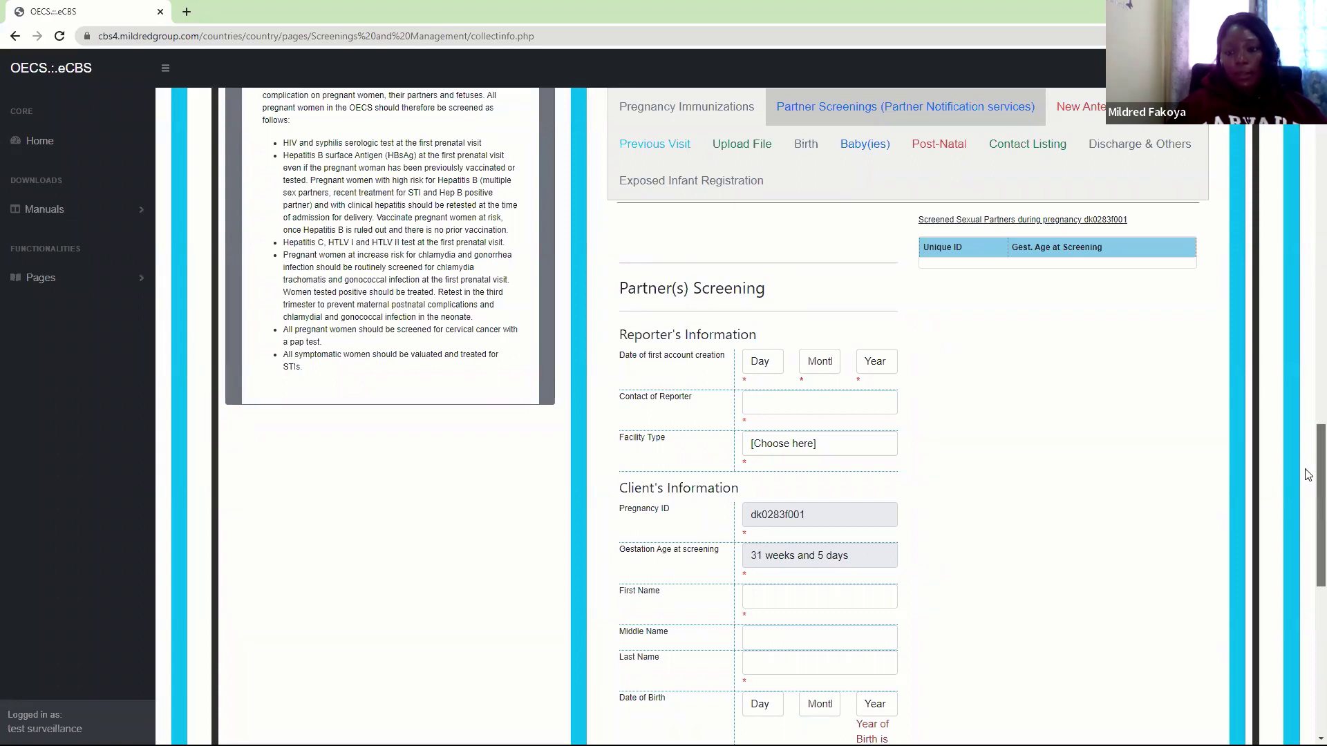
scroll(1308, 477, down, 1)
scroll(1308, 450, up, 3)
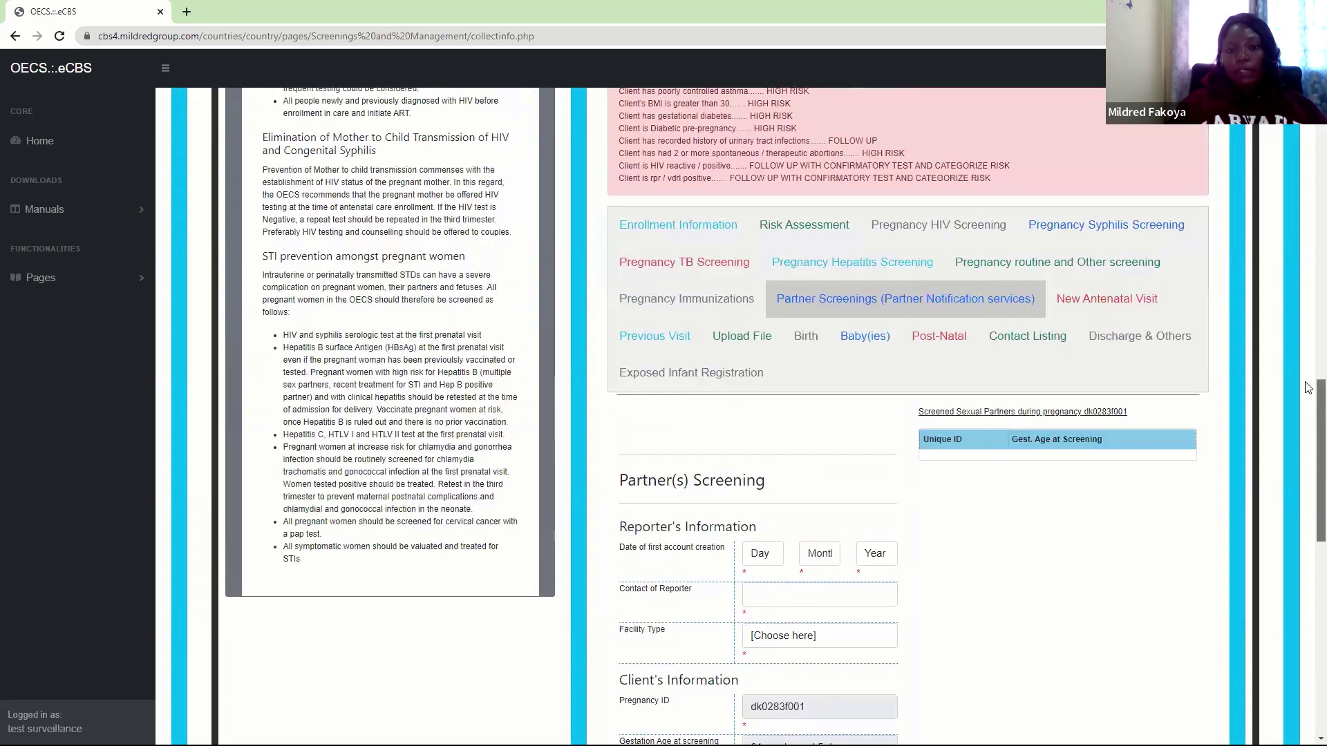
scroll(1308, 426, down, 3)
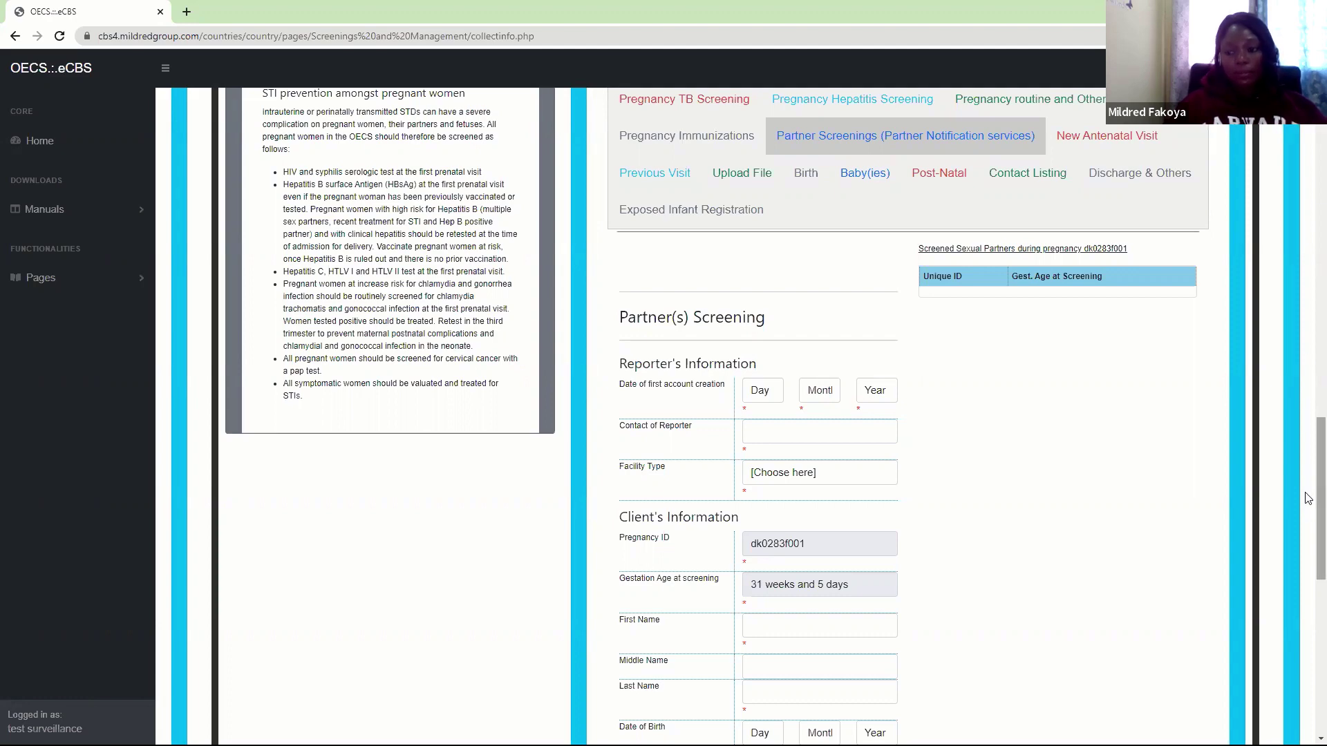
drag(1308, 499, 1307, 537)
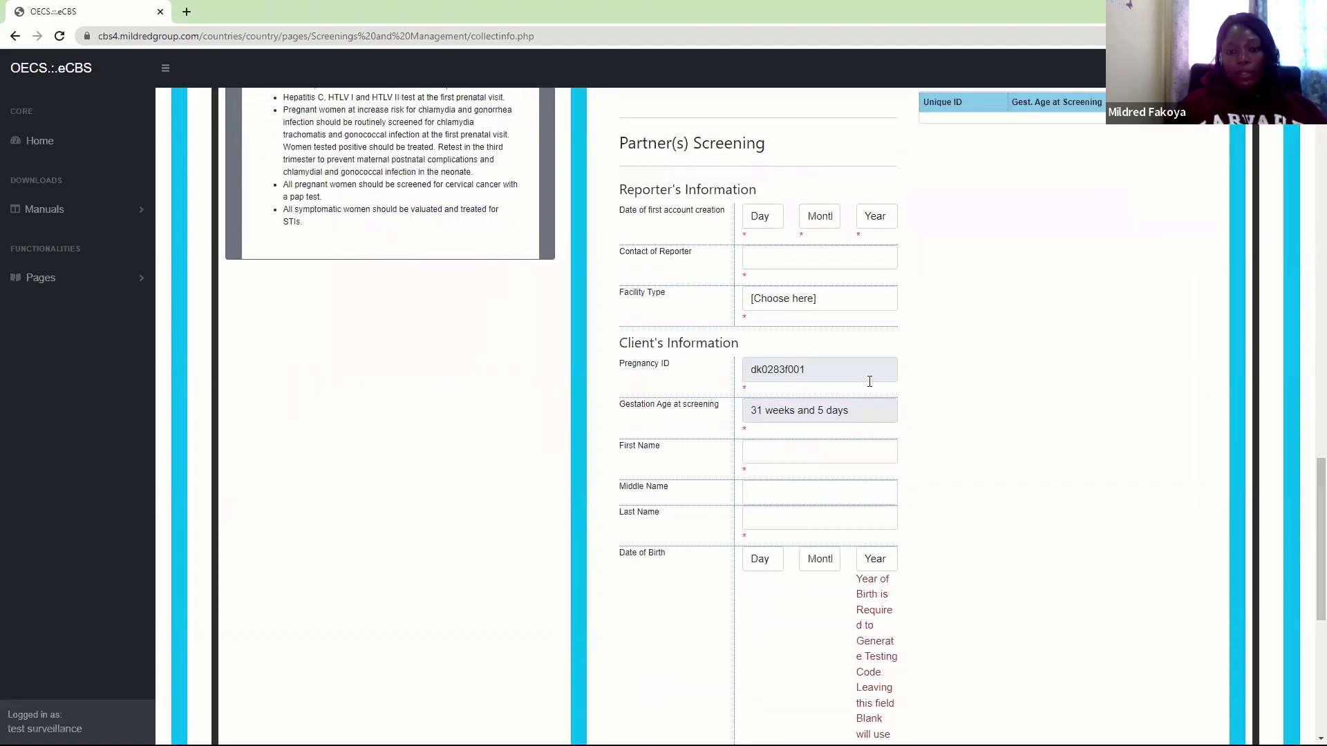
click(769, 216)
click(755, 264)
click(820, 216)
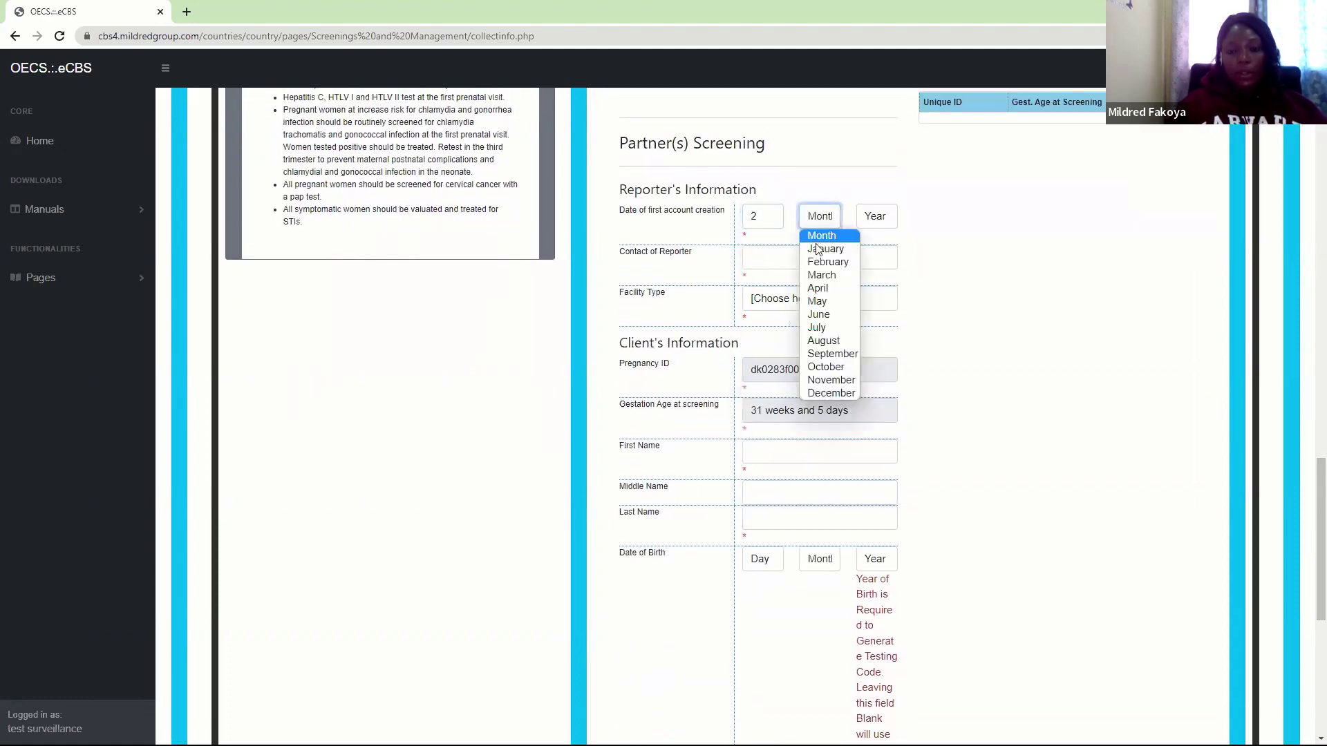
click(823, 264)
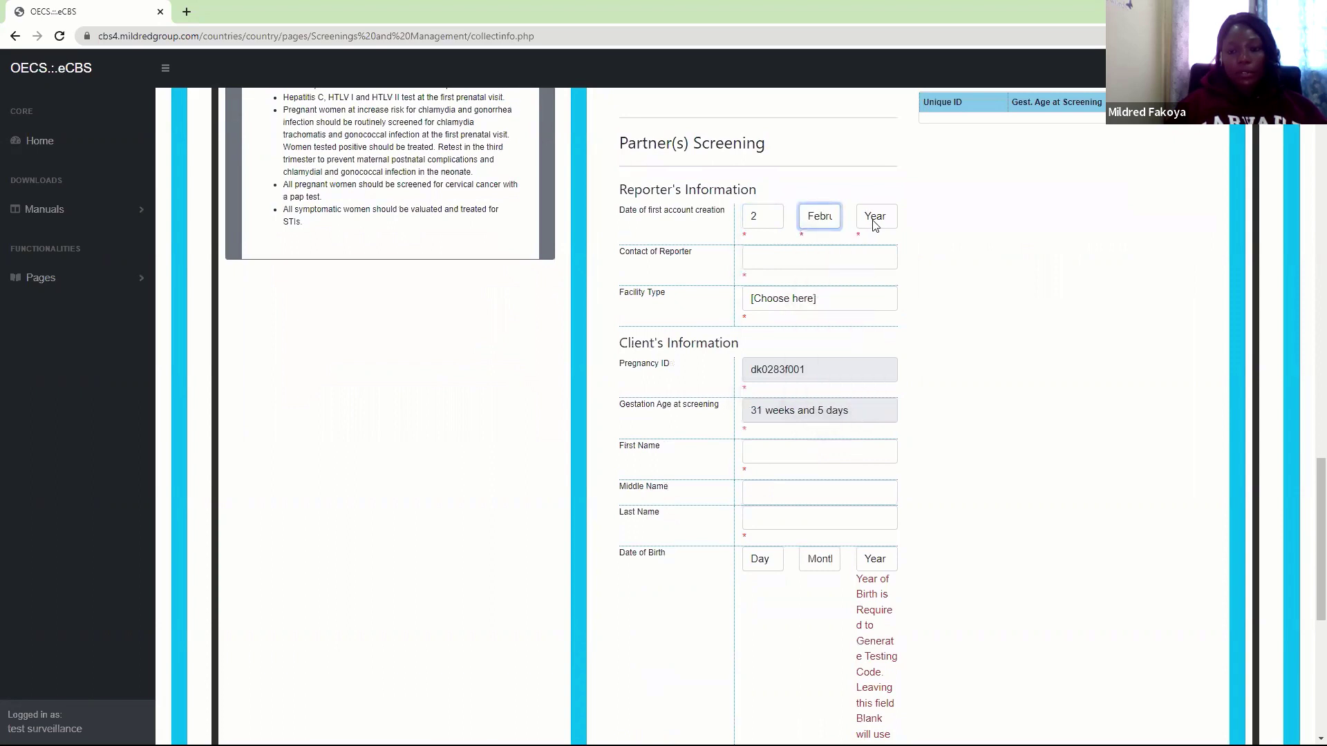
click(875, 216)
click(868, 248)
Enter the reporter's contact number and set Facility Type to ANC/PMTCT Clinic
click(801, 262)
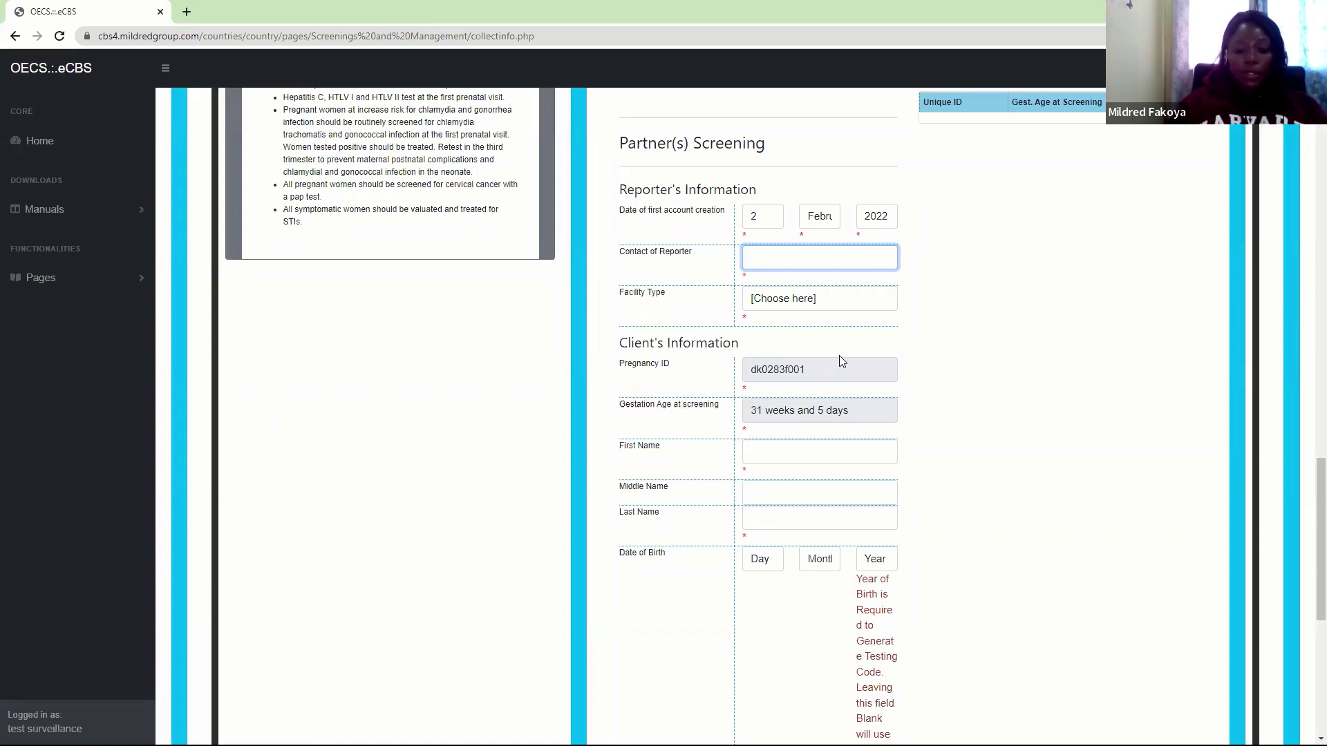
text(768-)
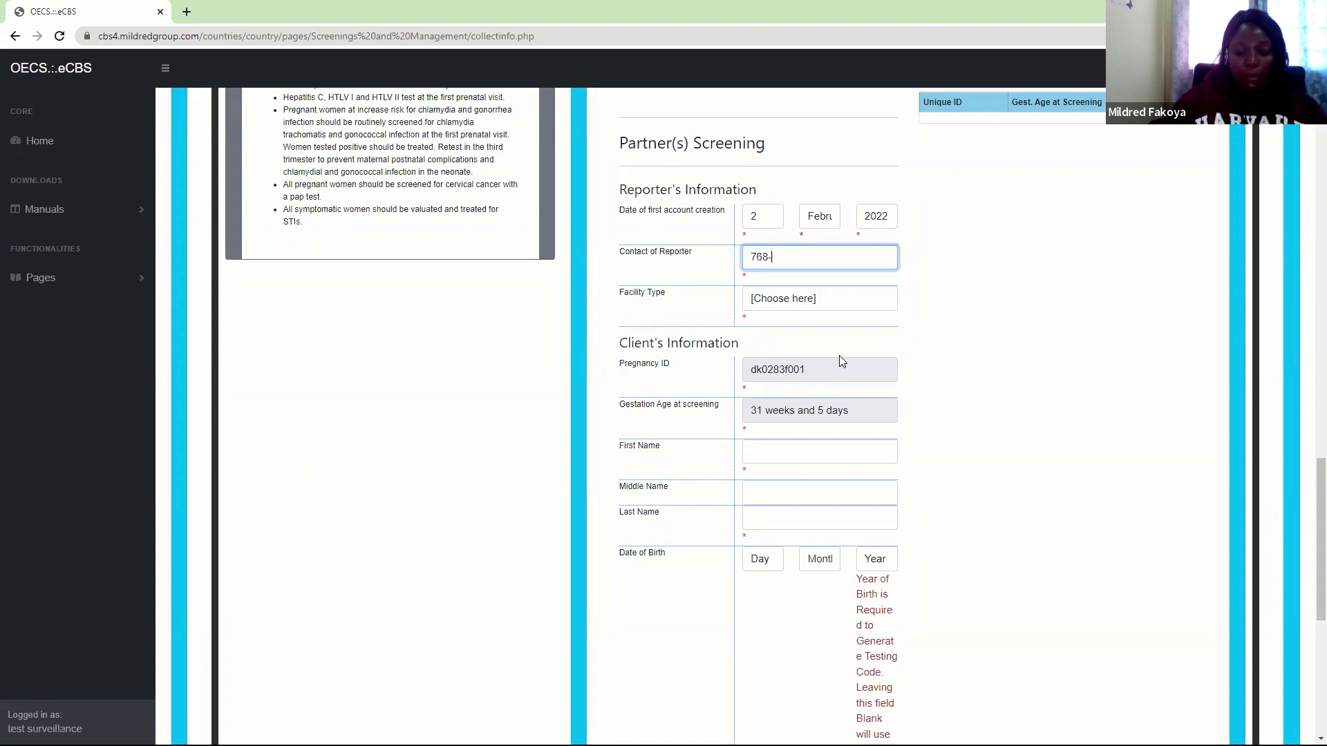
text(9876)
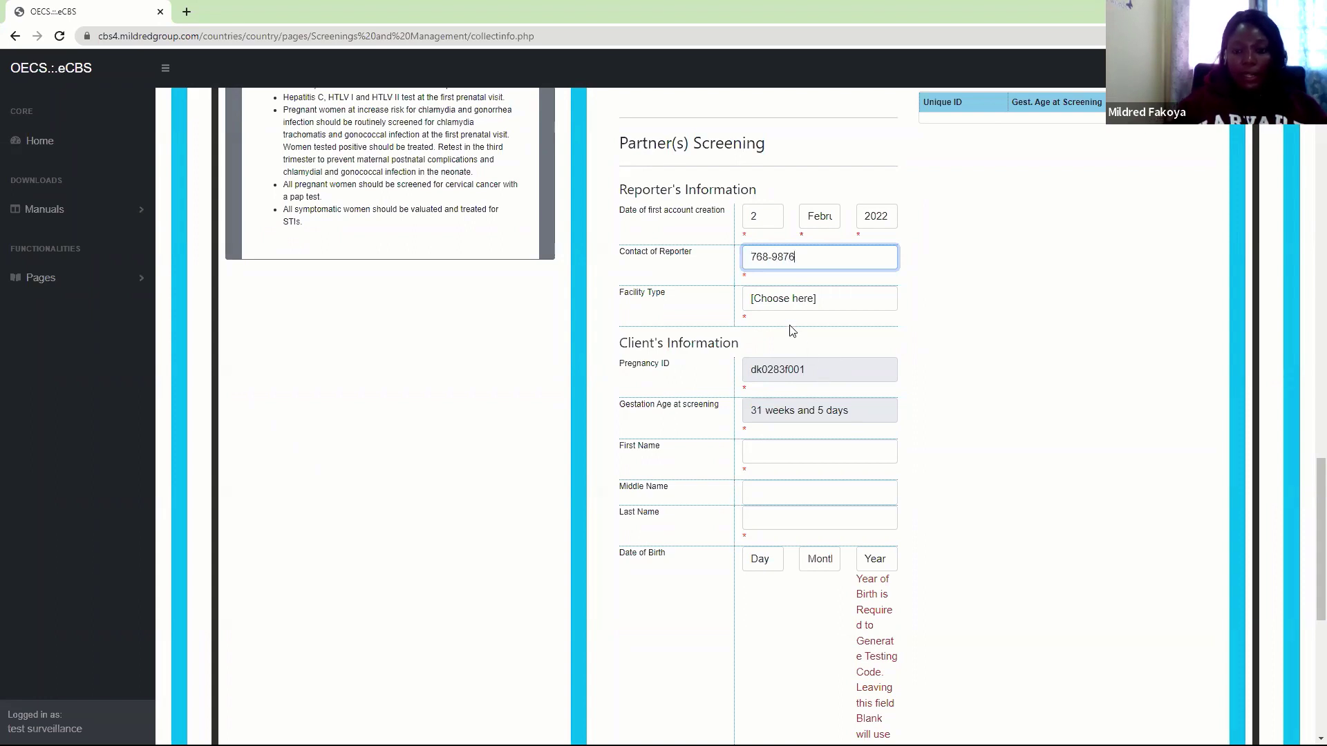
click(767, 303)
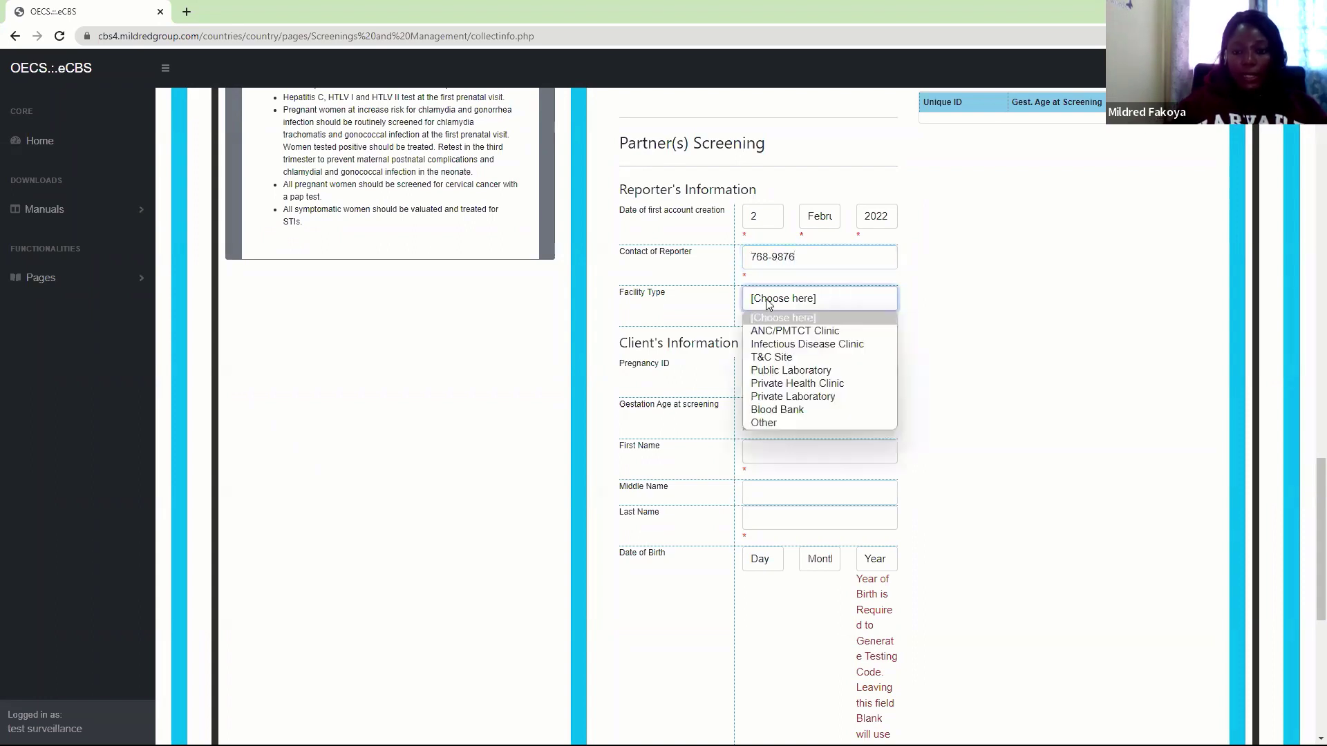
click(785, 331)
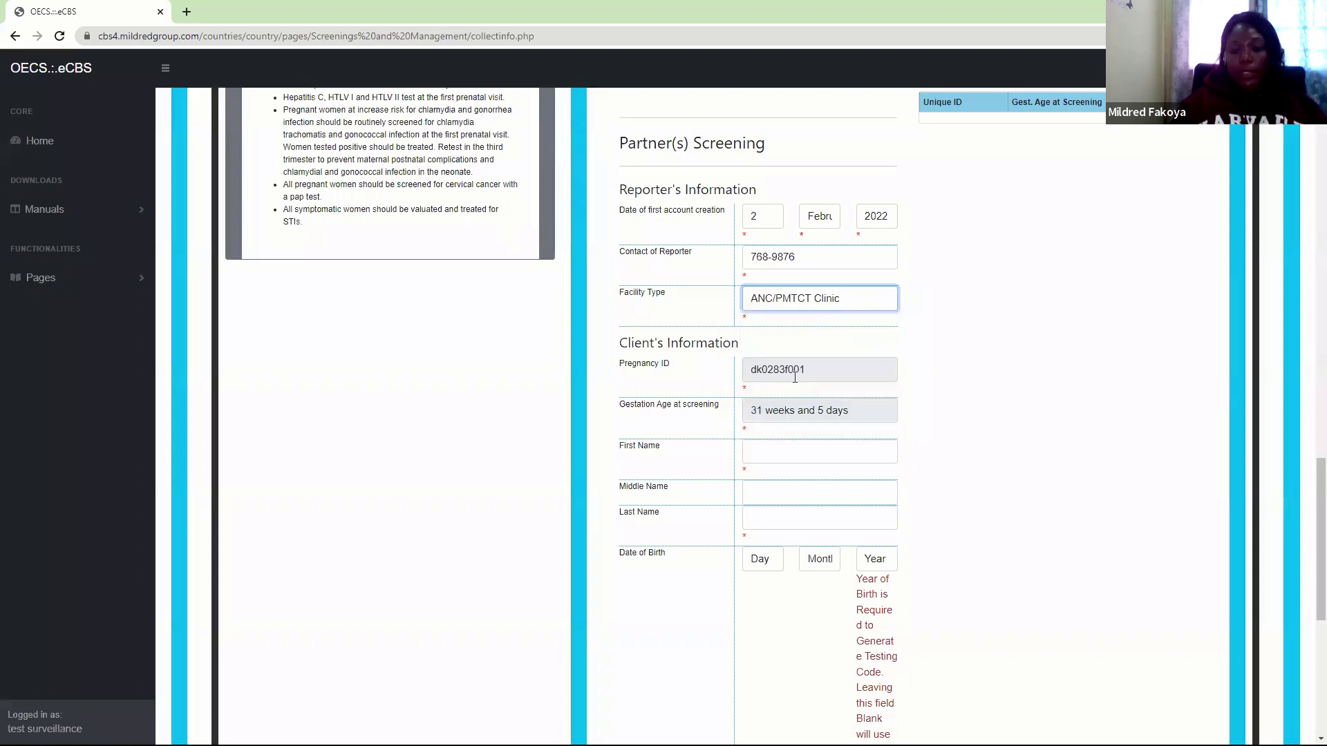
drag(1310, 521, 1309, 546)
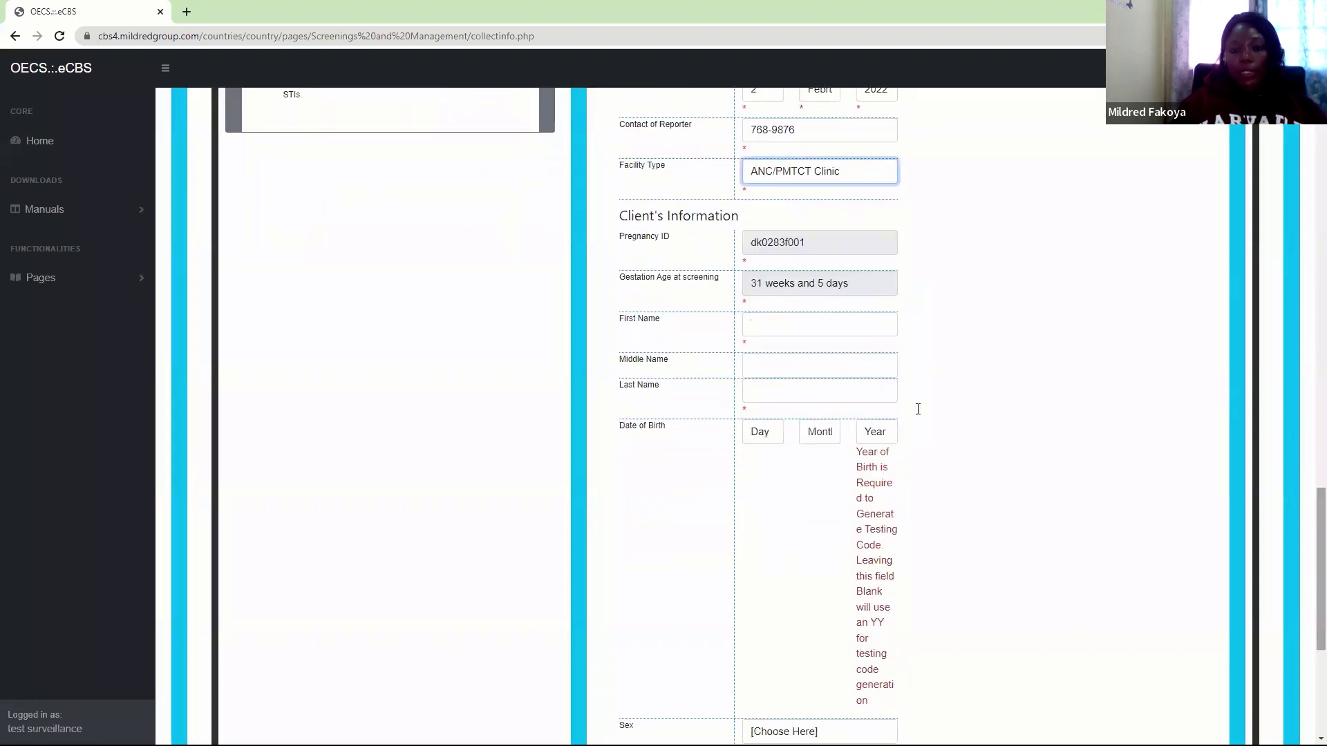
Fill in the partner's name fields and set the date of birth to 3 March 1978
click(785, 329)
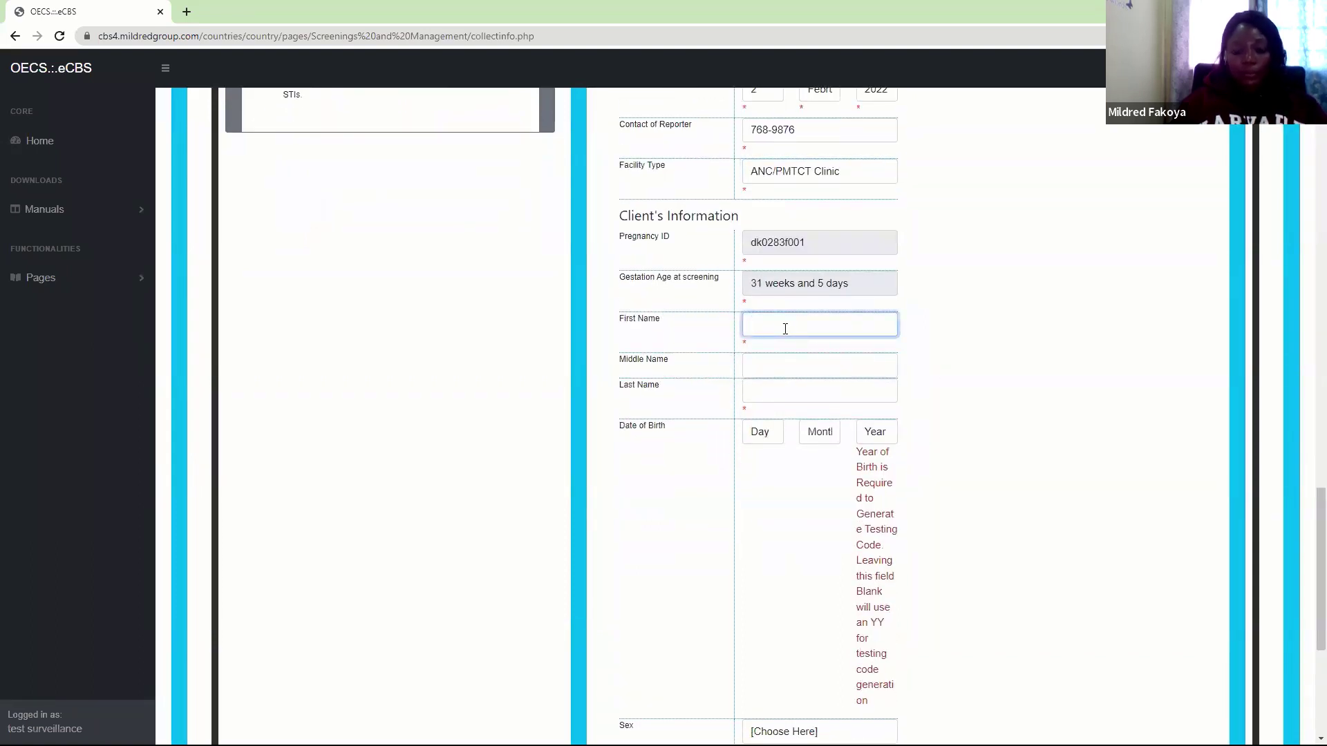
text(John)
key(Tab)
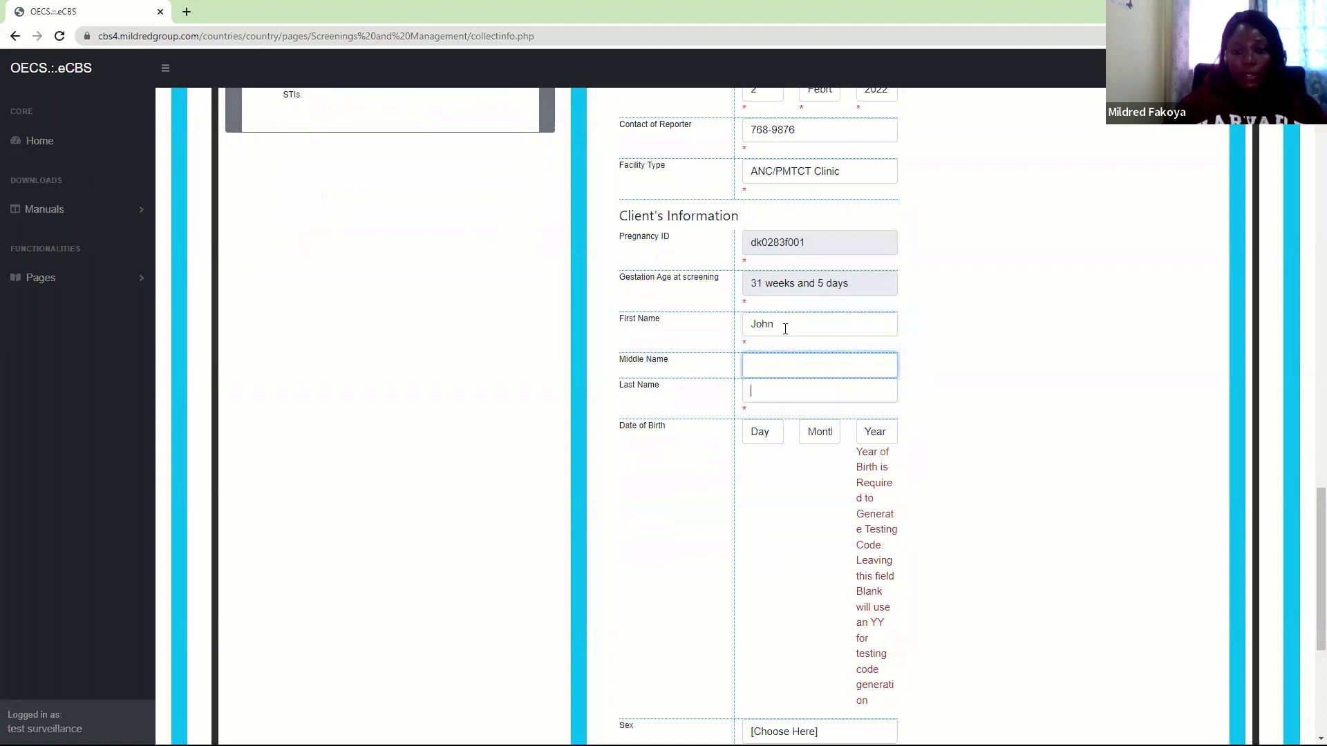
text(John)
key(Tab)
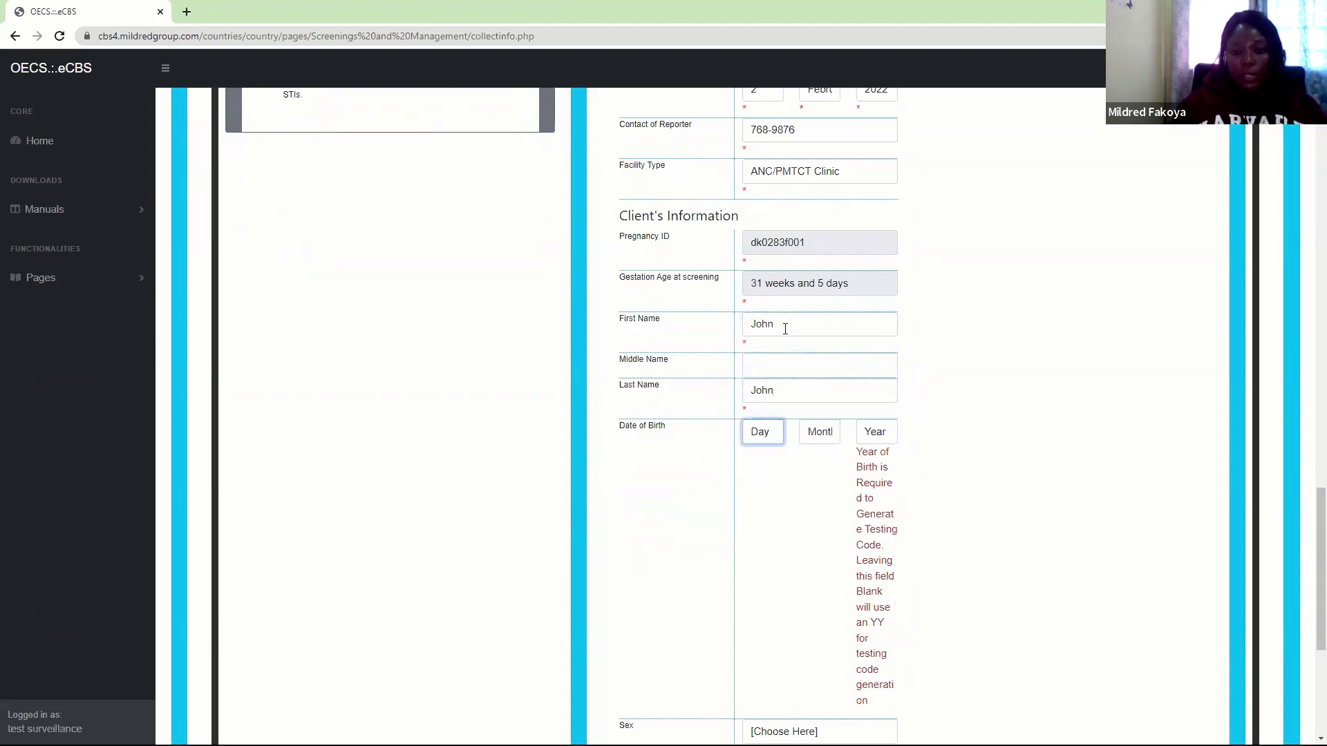
click(771, 433)
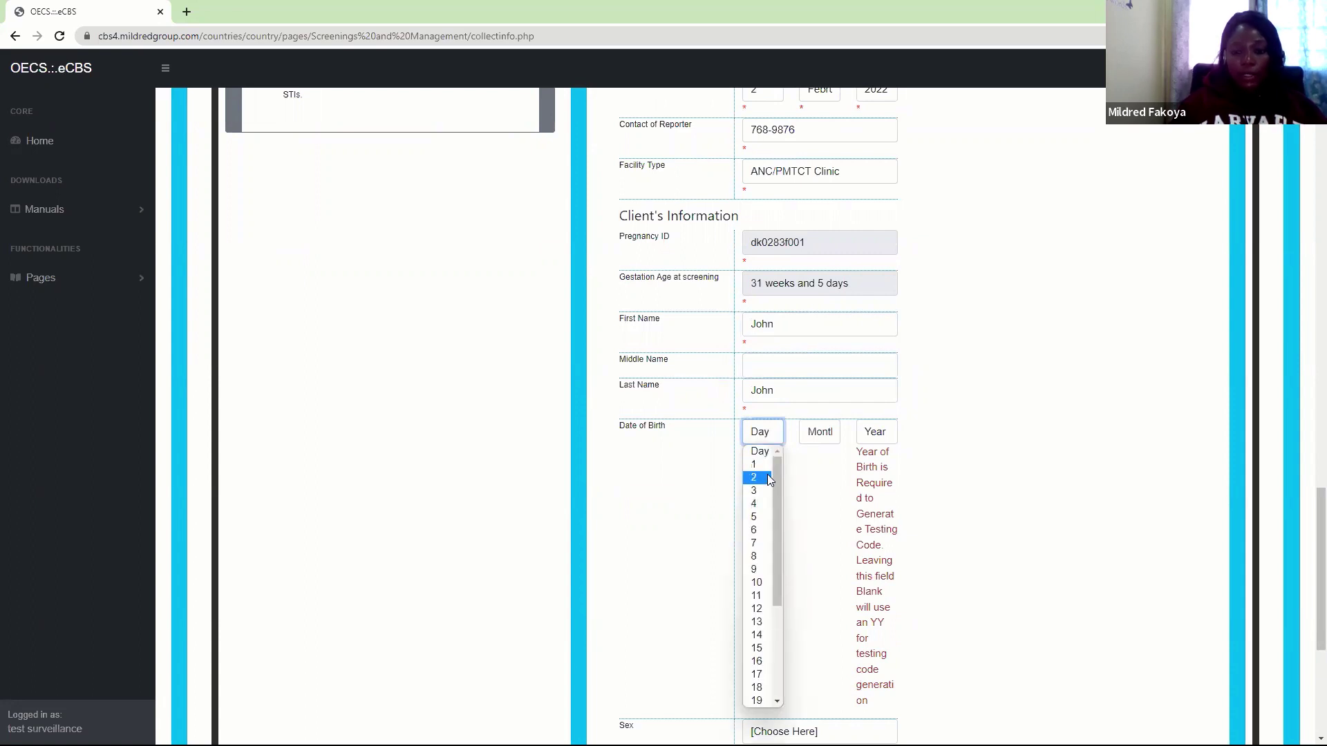
click(757, 491)
click(812, 436)
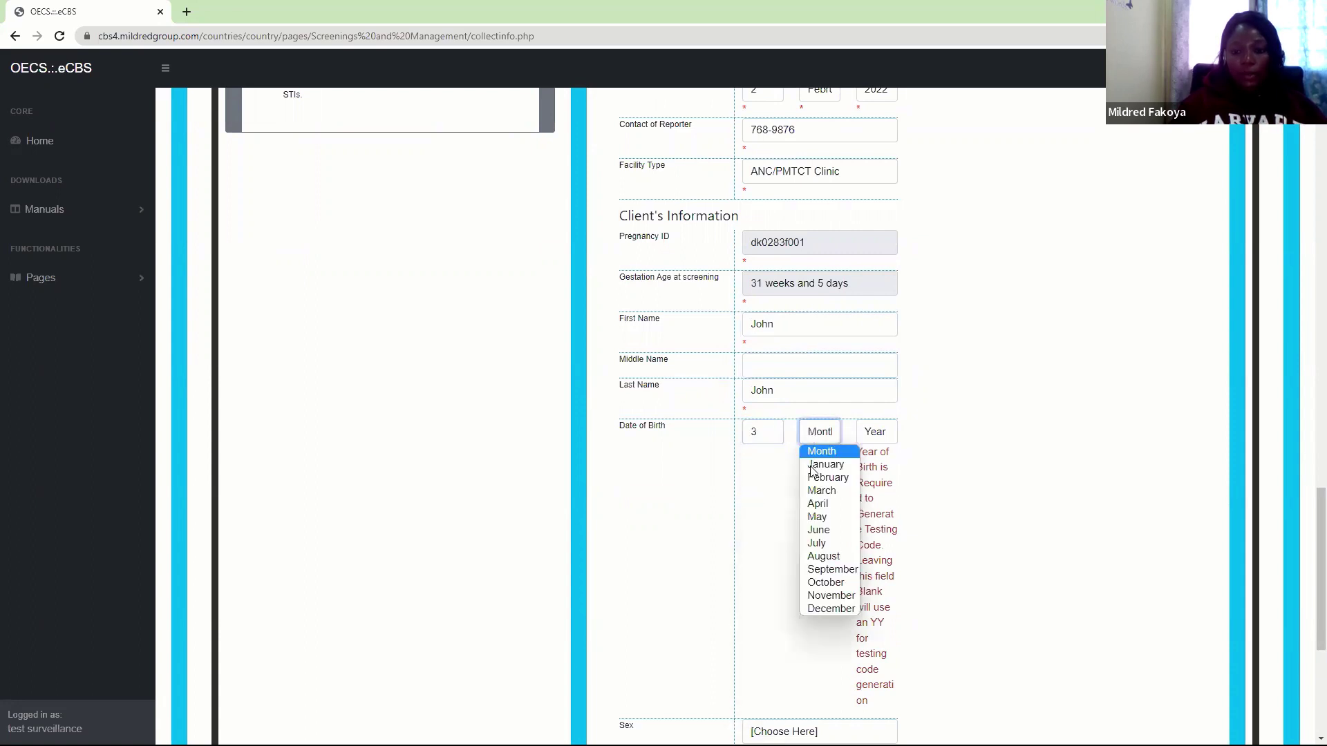
click(819, 488)
click(886, 434)
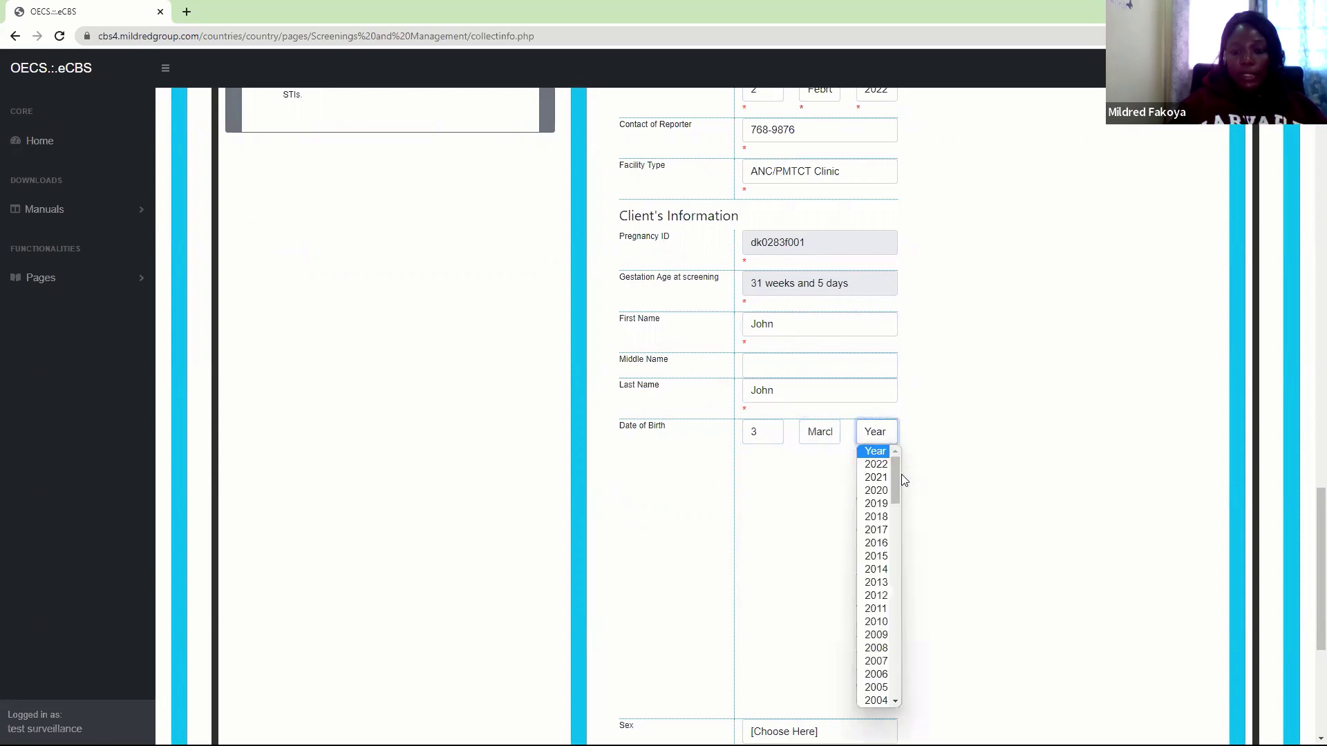
drag(898, 479, 892, 554)
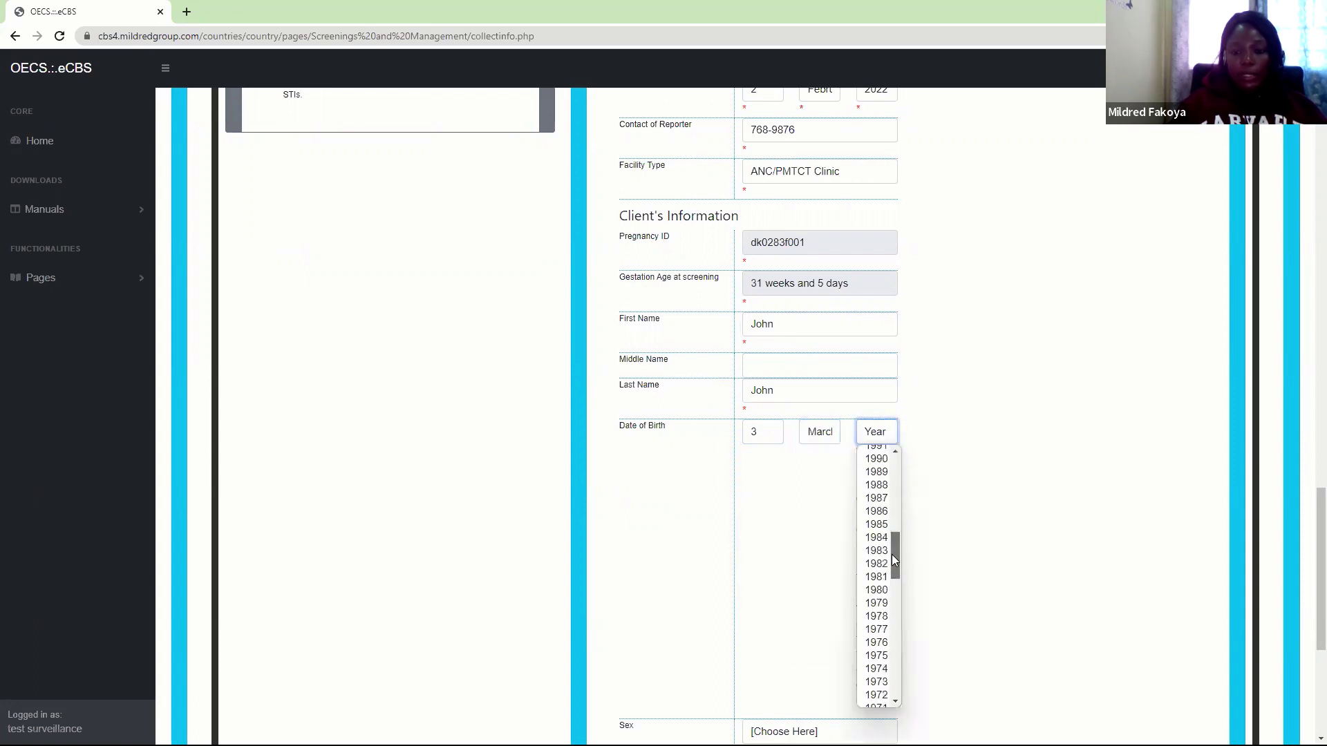
click(882, 618)
Set sex to Male and mother's maiden name 'unknown', then enter the partner's unique ID
scroll(1309, 548, down, 5)
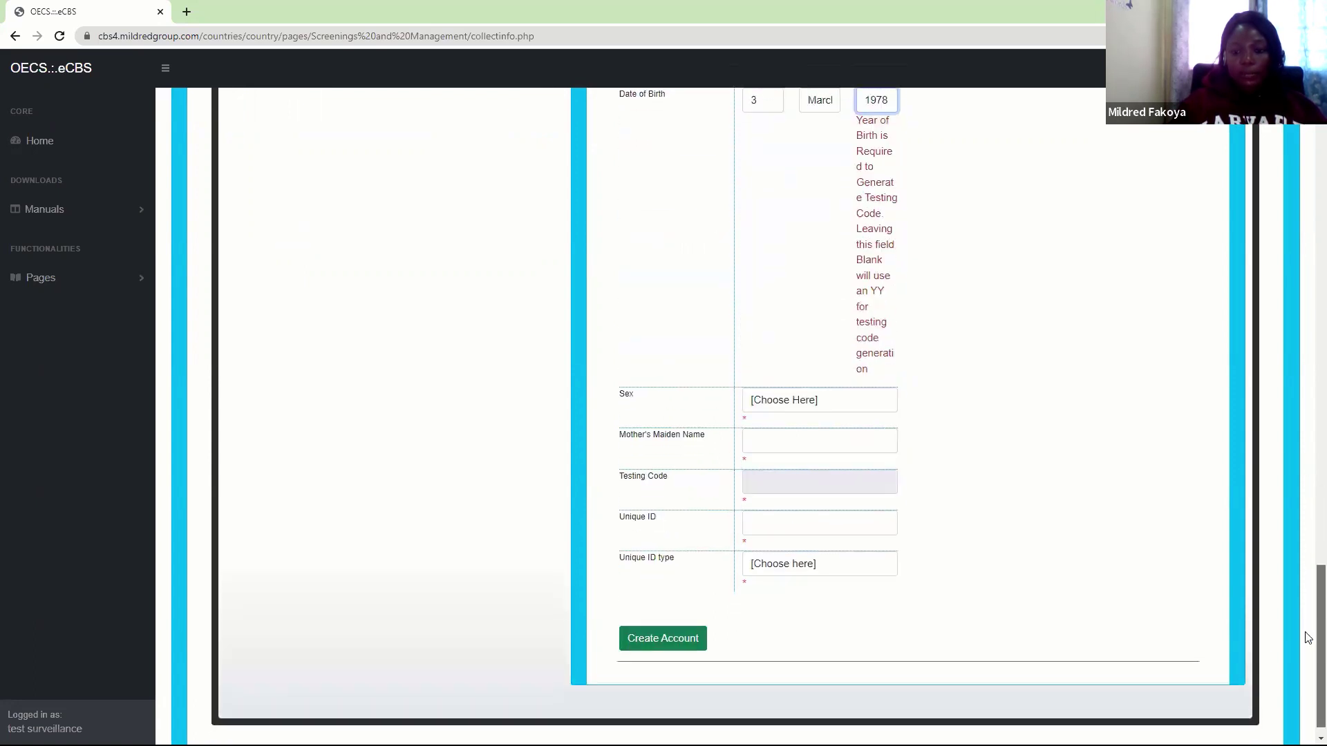
click(812, 406)
click(796, 446)
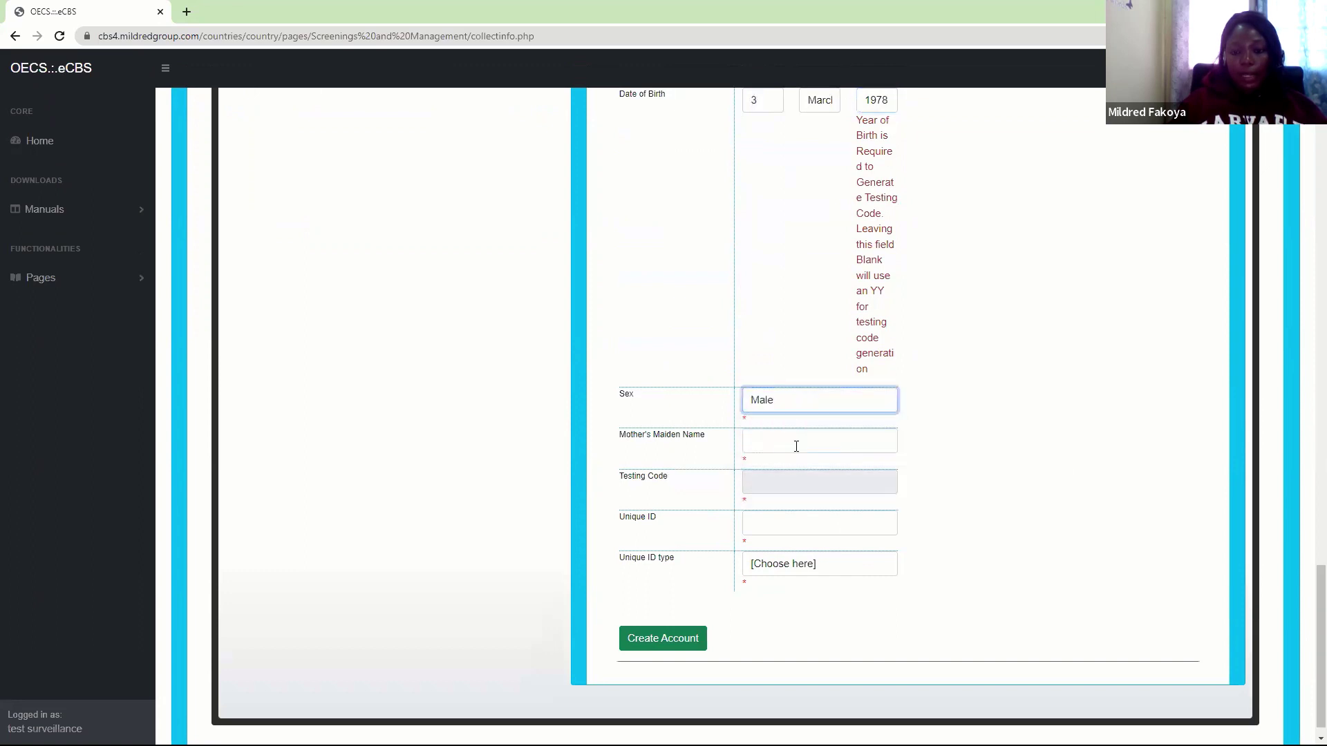
click(781, 441)
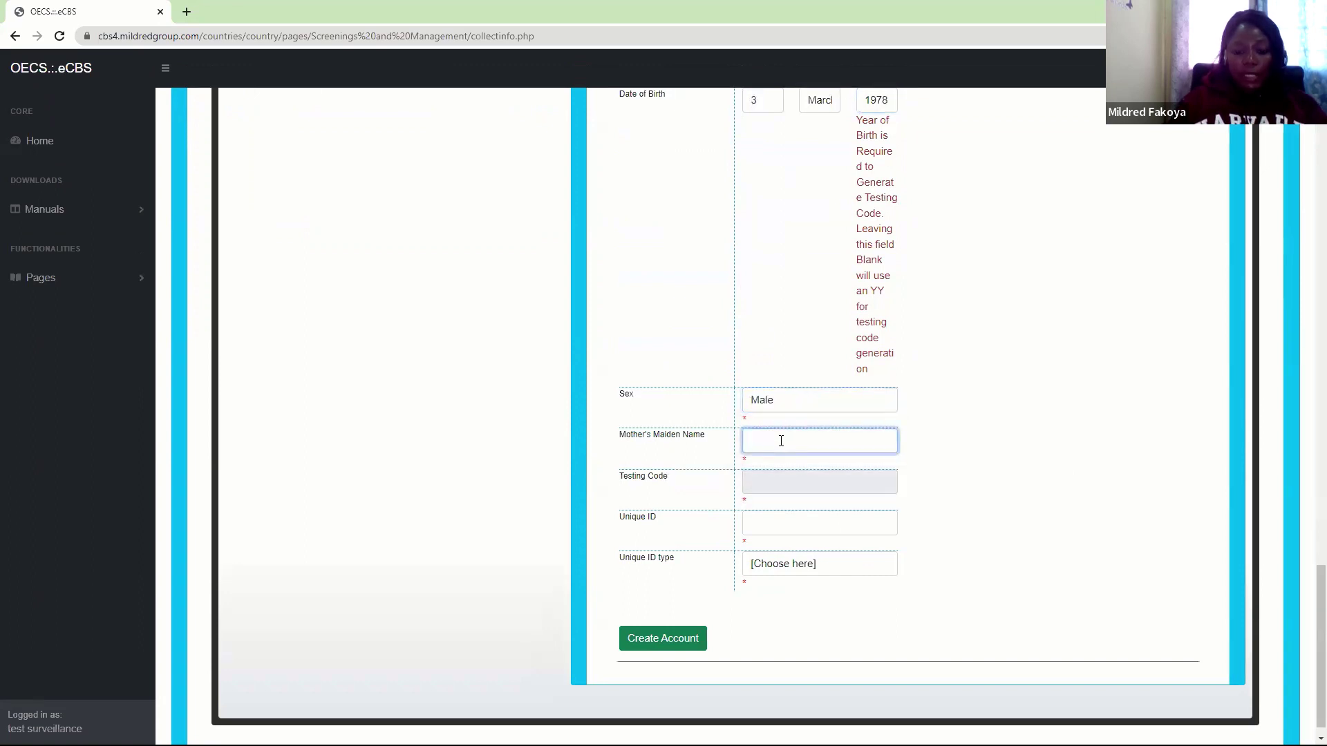
text(unknown)
key(Tab)
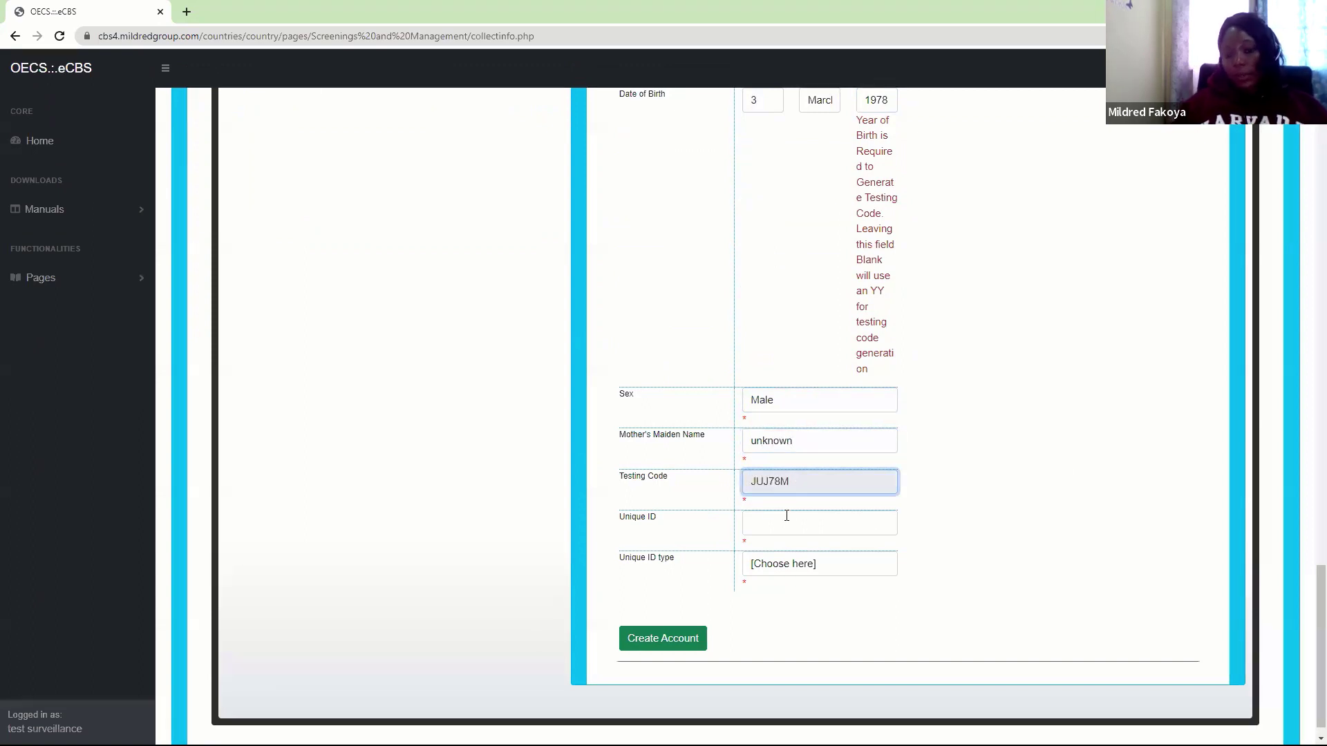
click(783, 522)
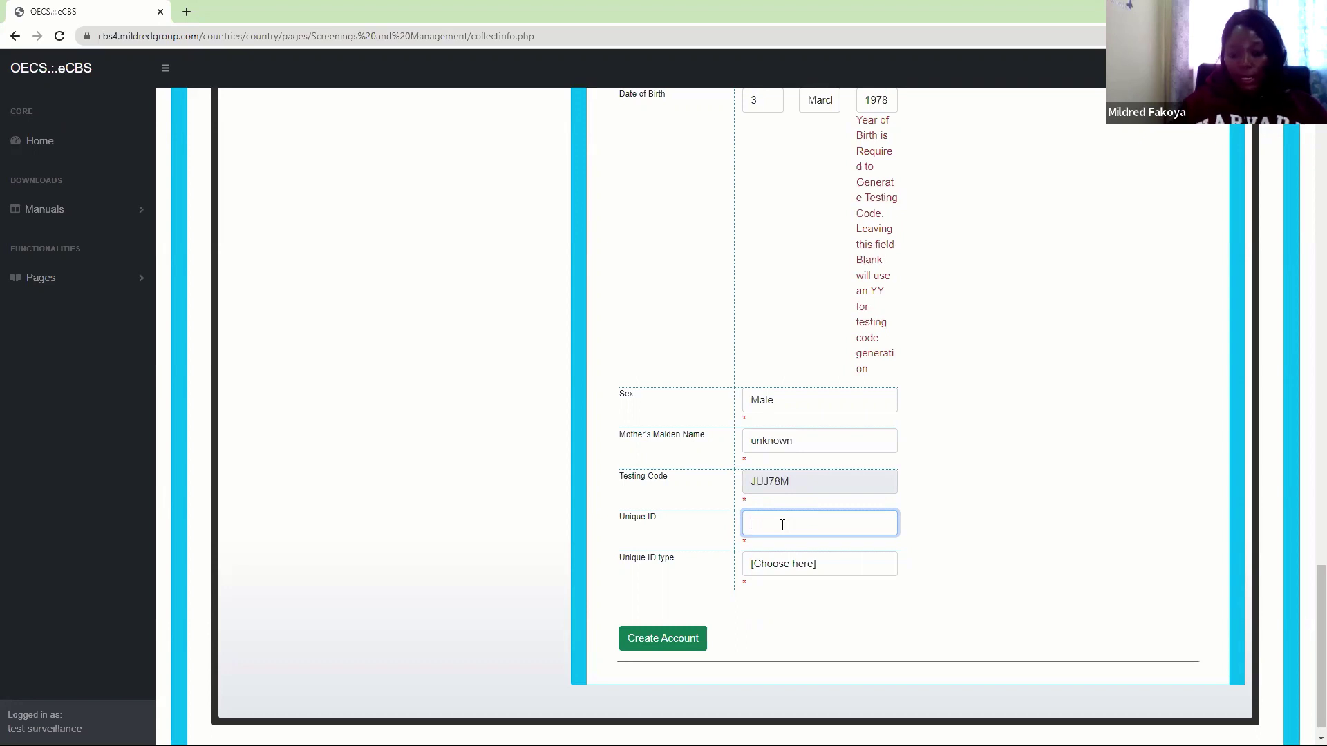
text(00123)
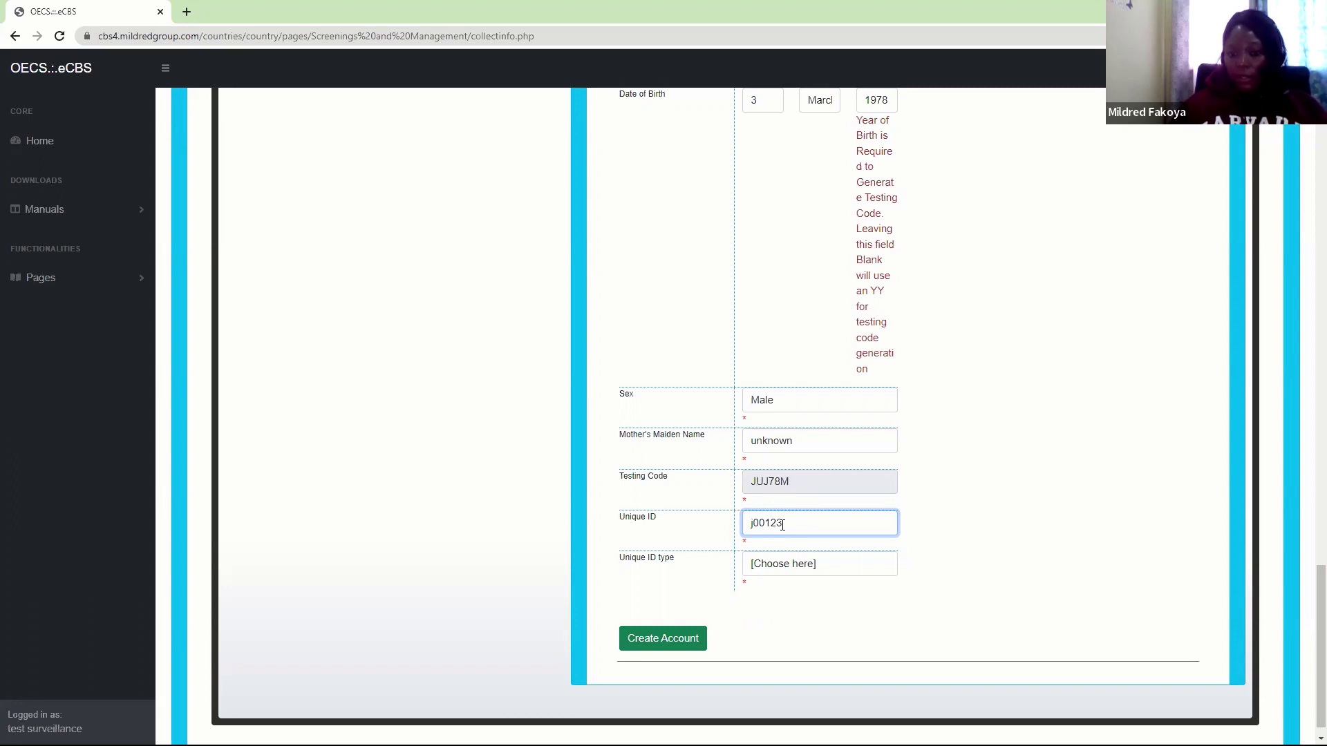
text(m)
click(757, 572)
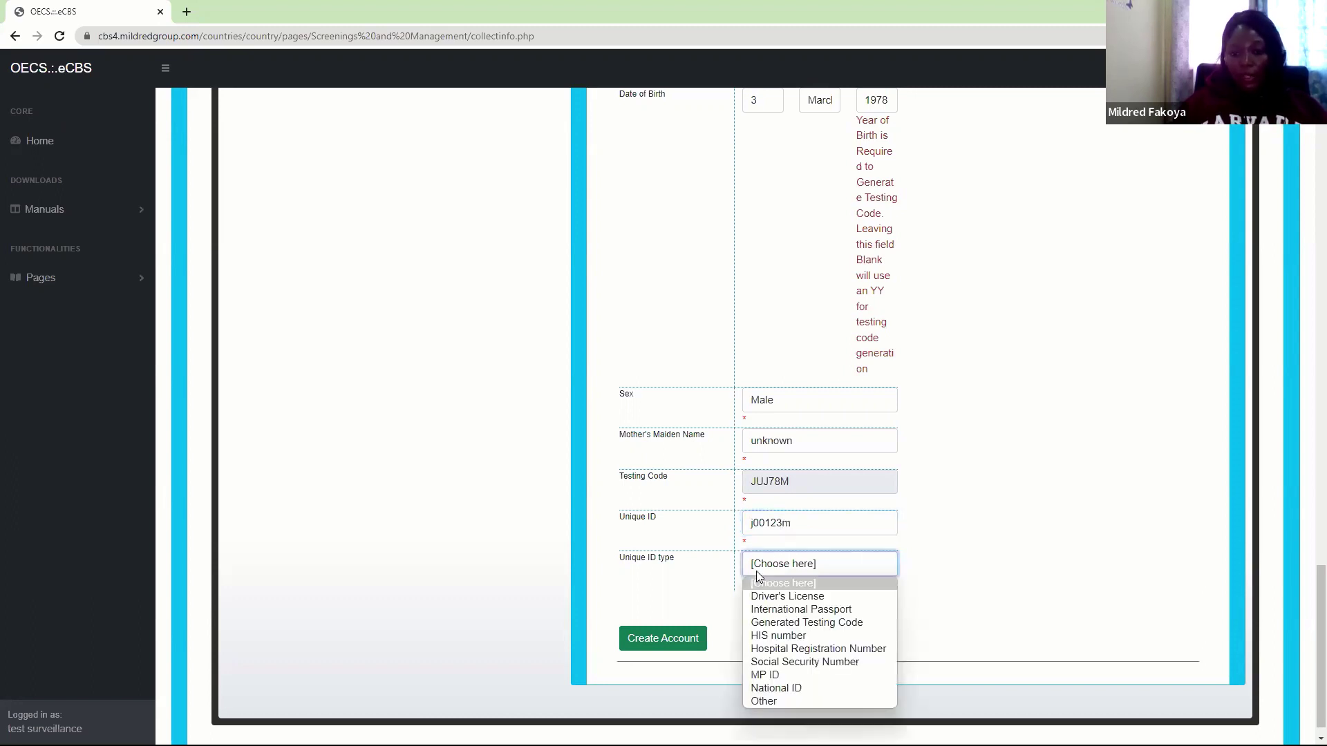
Set the unique ID type to National ID and create the partner account, acknowledging both alerts
click(780, 684)
click(657, 640)
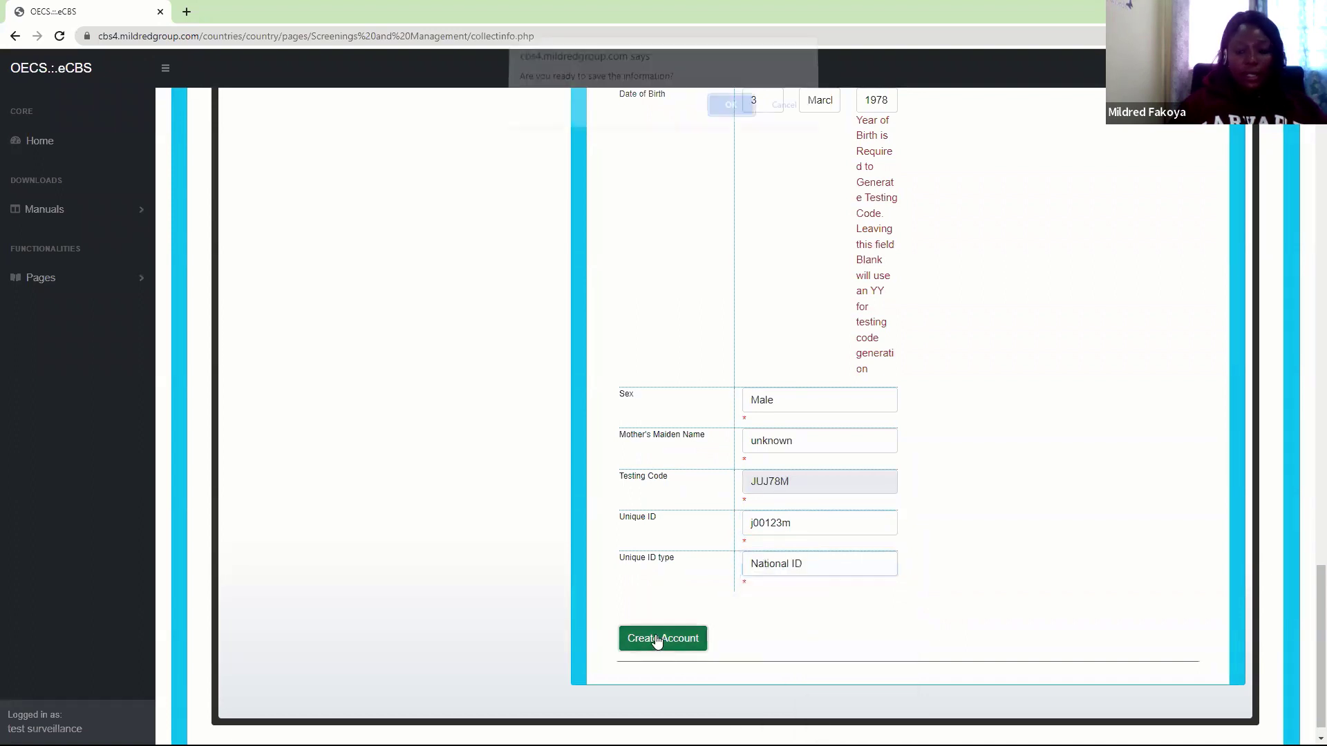
click(732, 113)
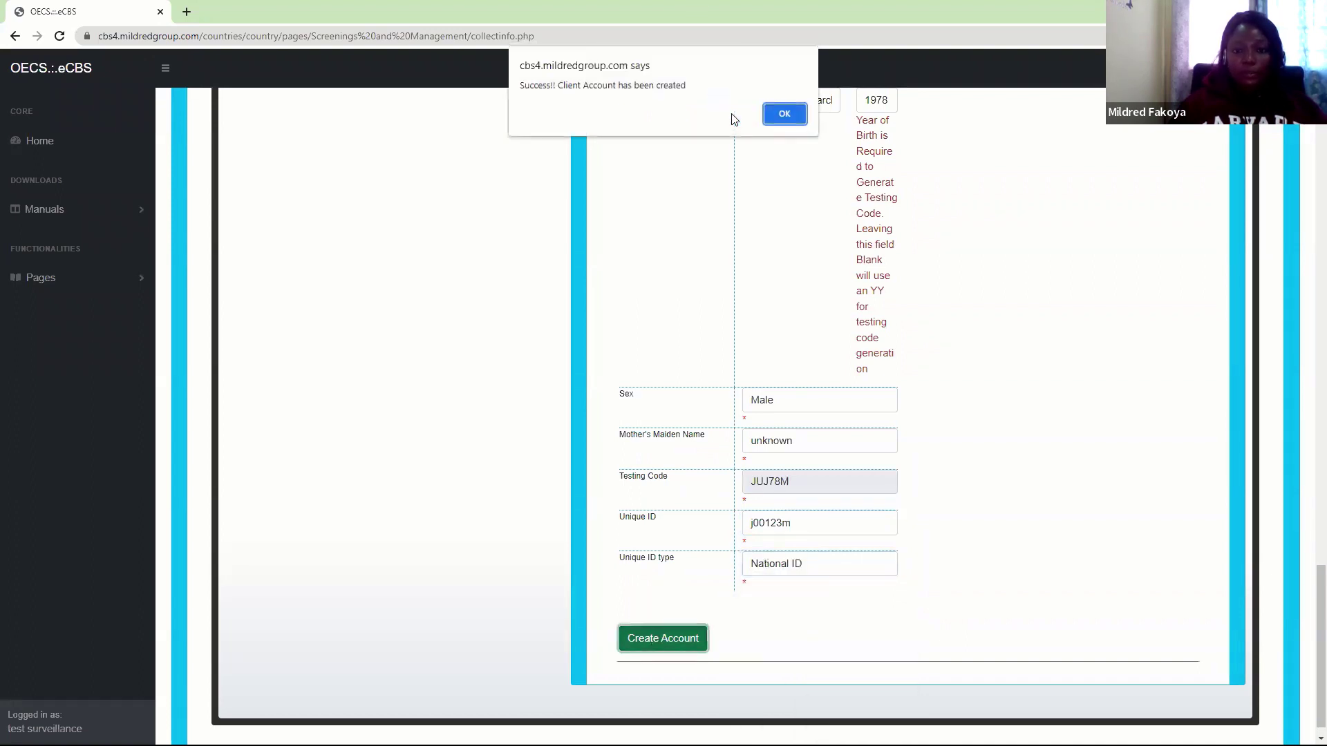
click(784, 114)
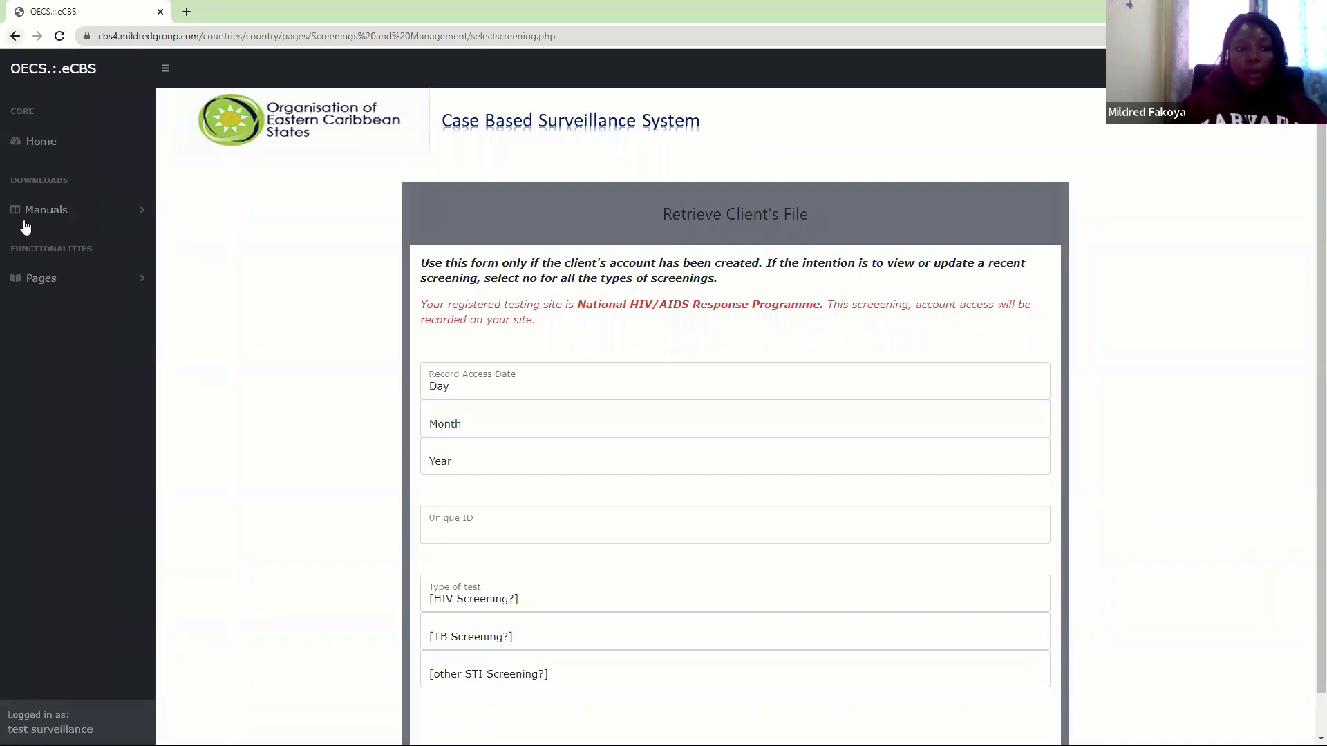
Go to Collect Client's Information and retrieve the client's file using their unique ID
click(42, 277)
click(62, 311)
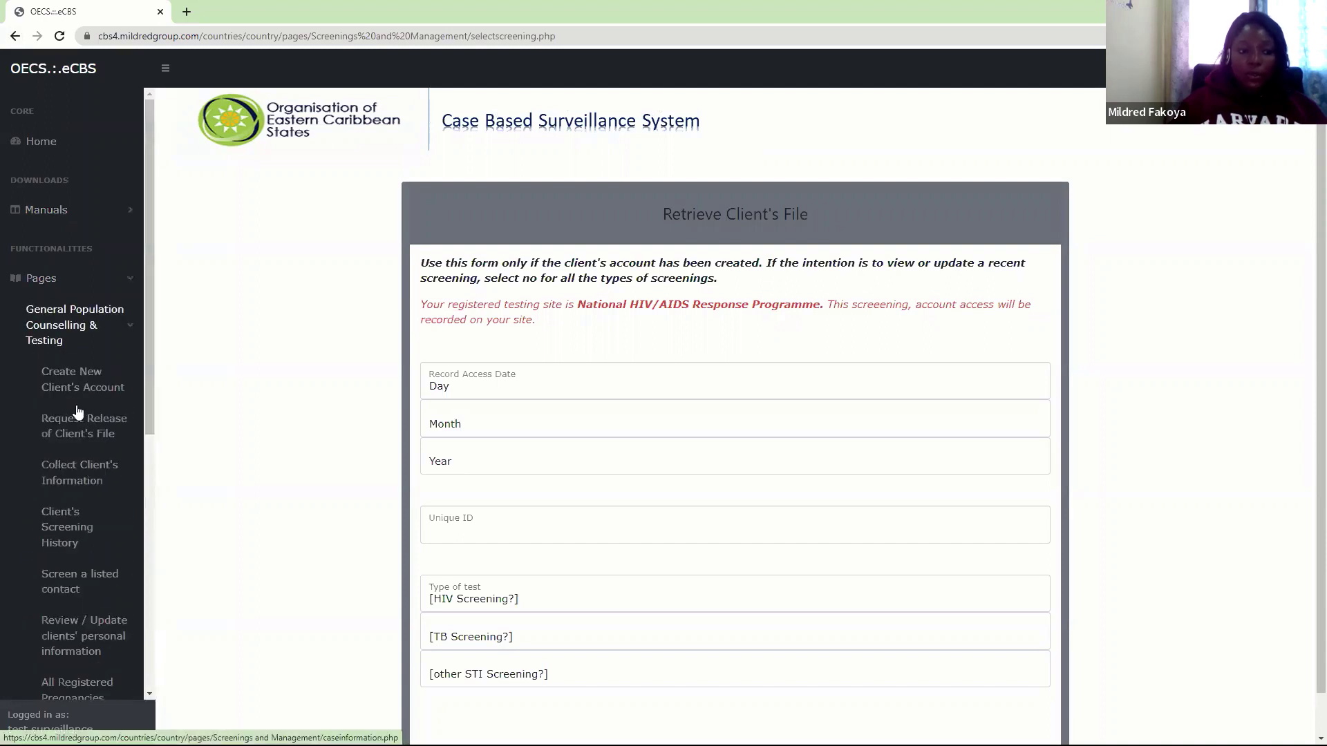
click(79, 472)
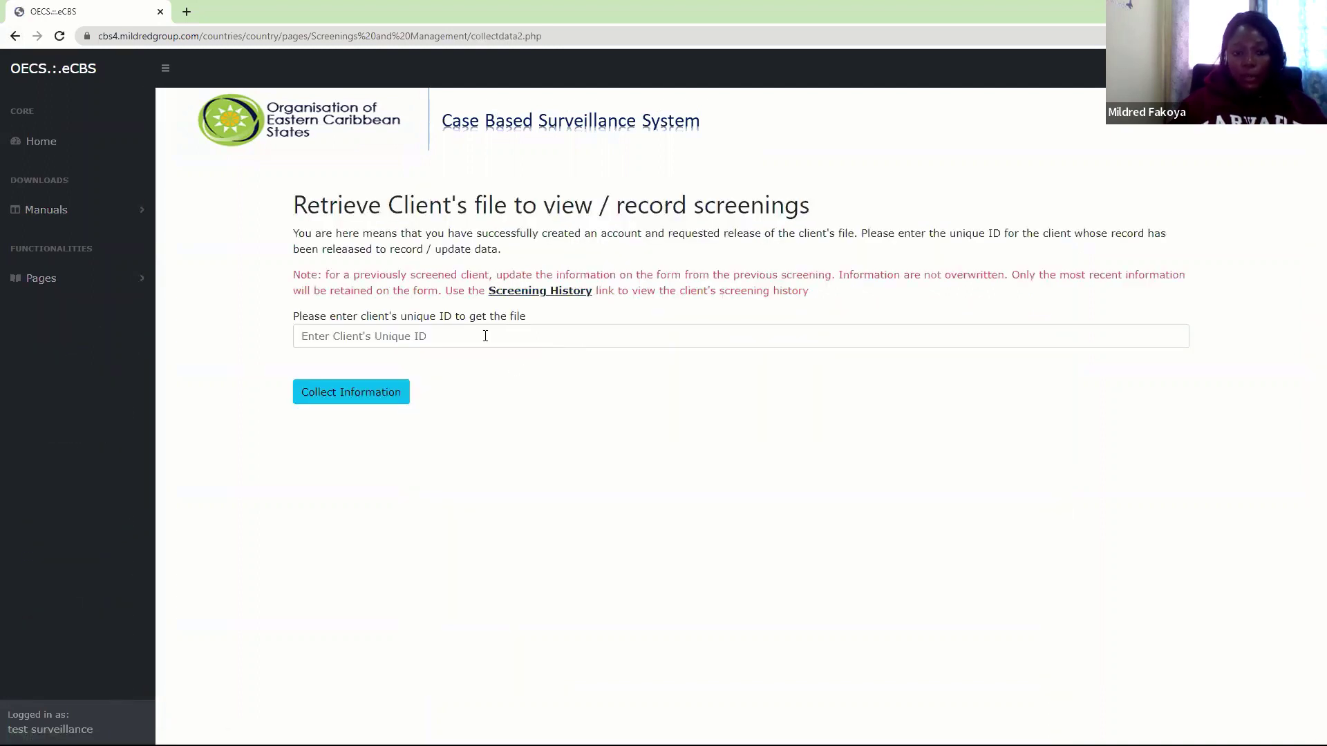
click(486, 336)
text(1)
key(BackSpace)
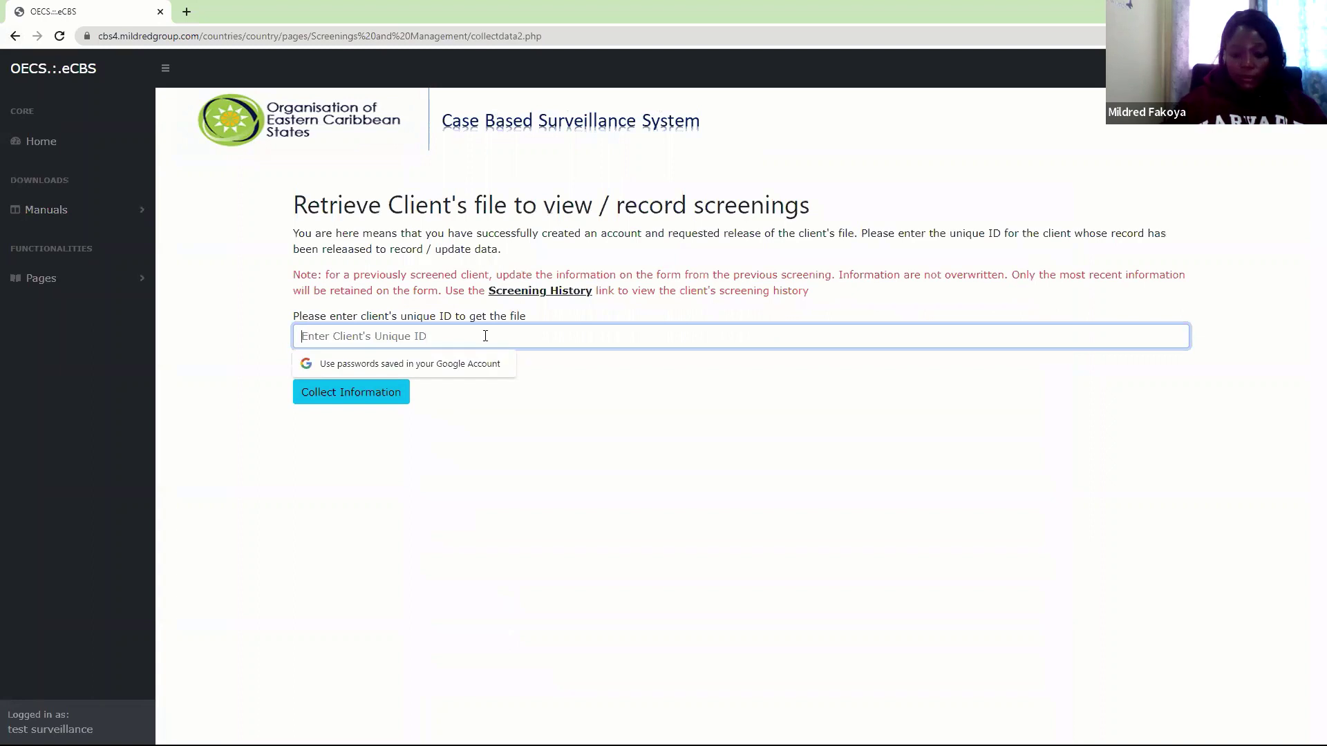
text(12)
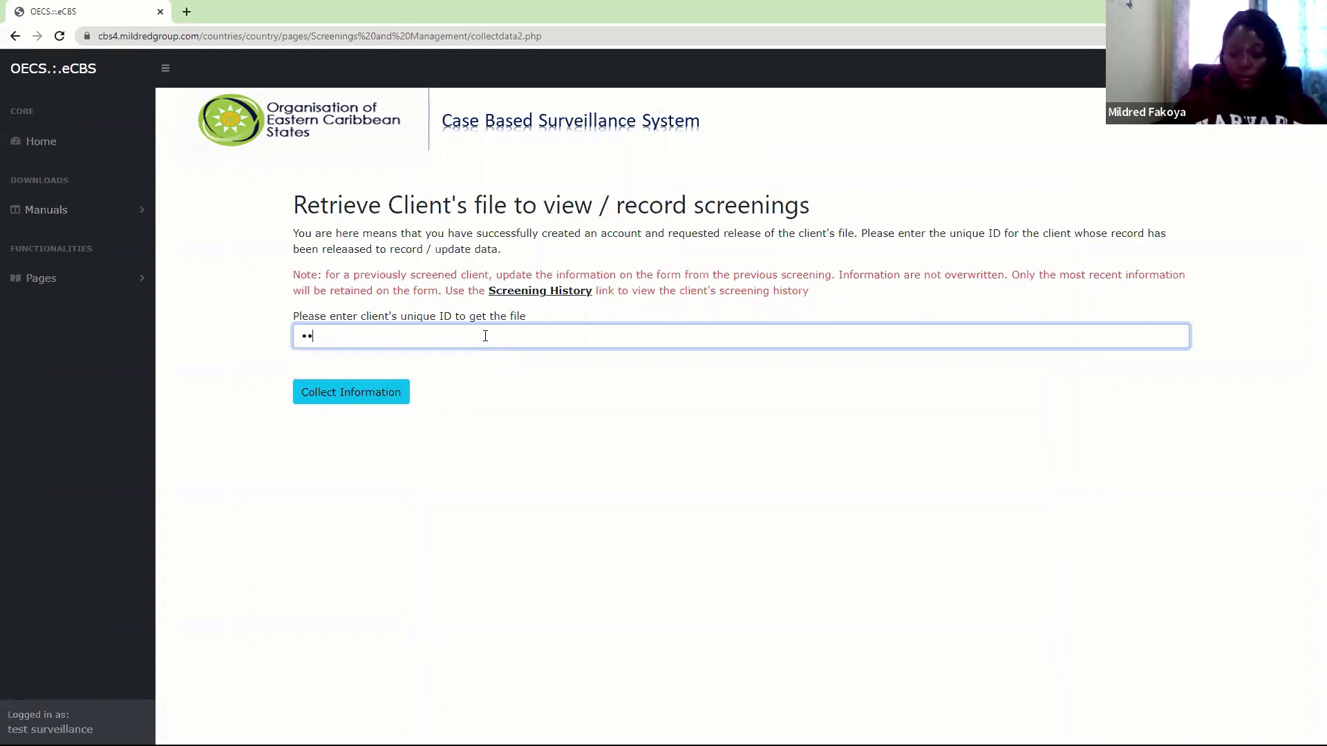
text(34)
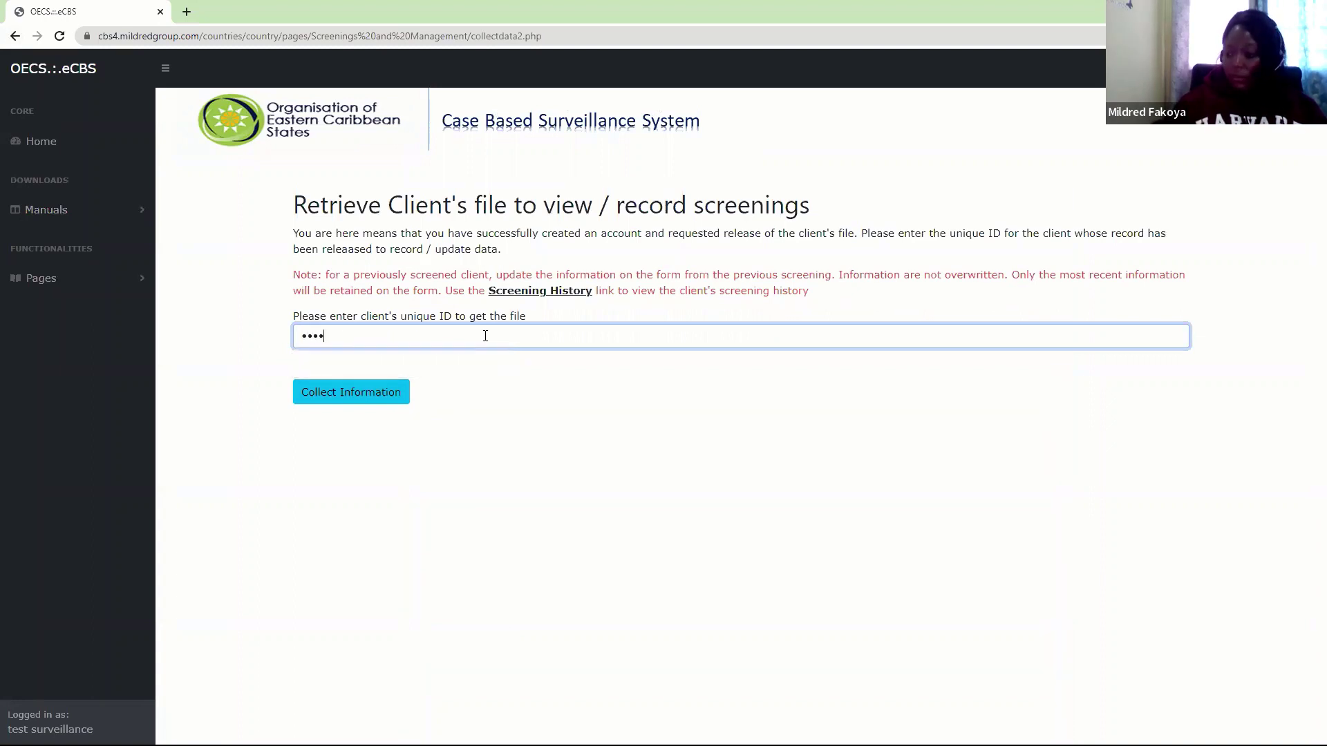
text(5)
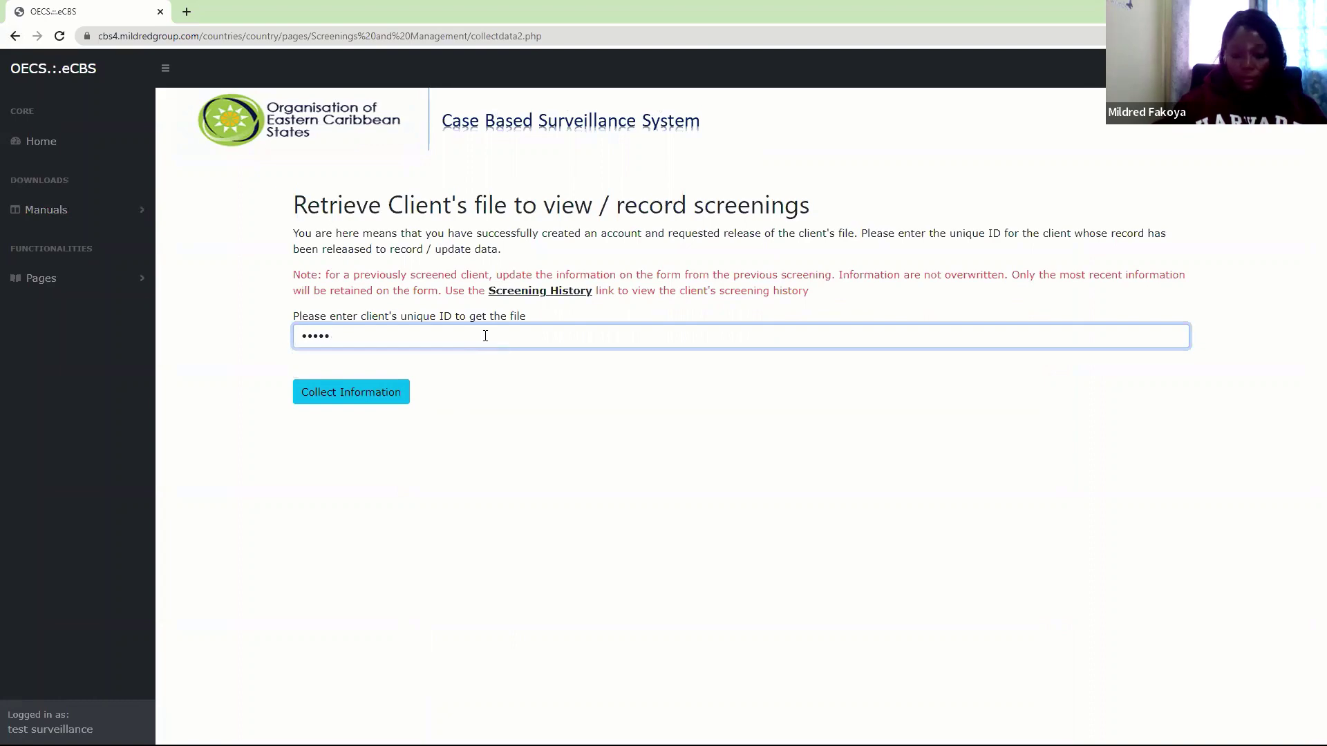
text(67)
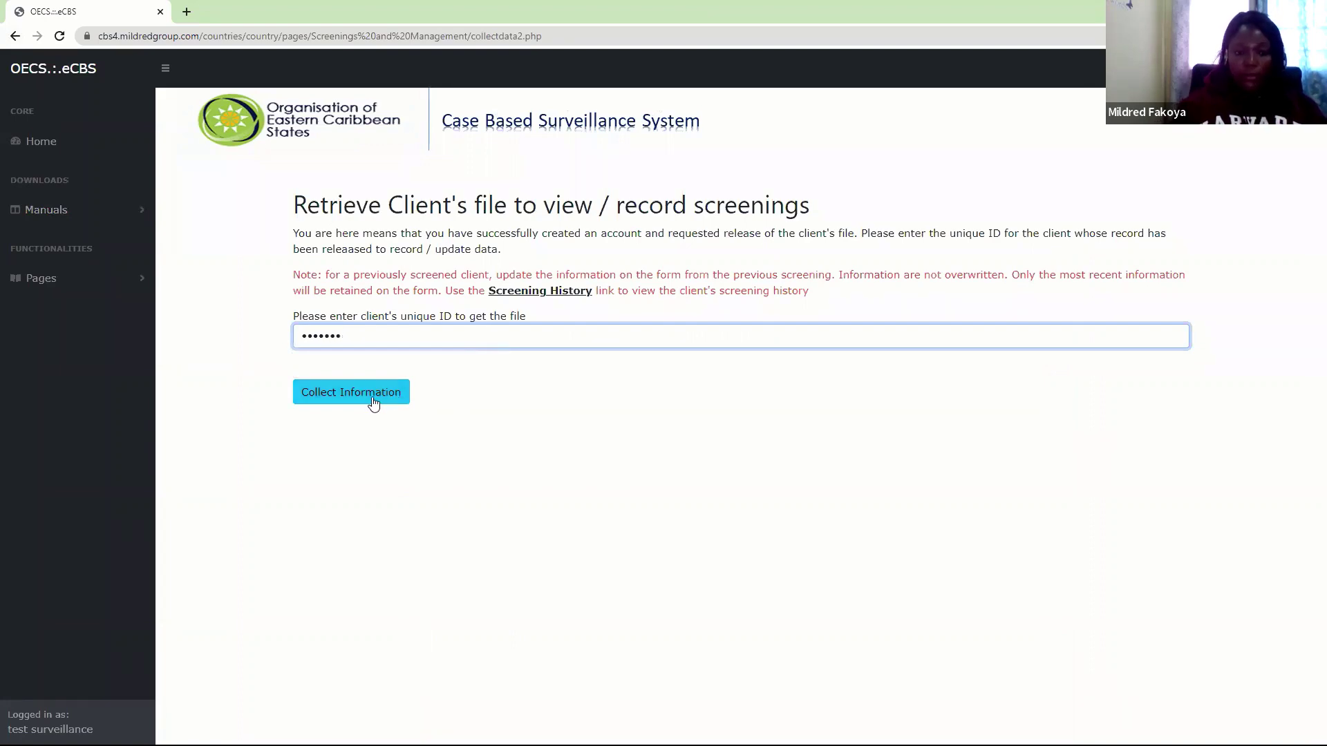
click(373, 401)
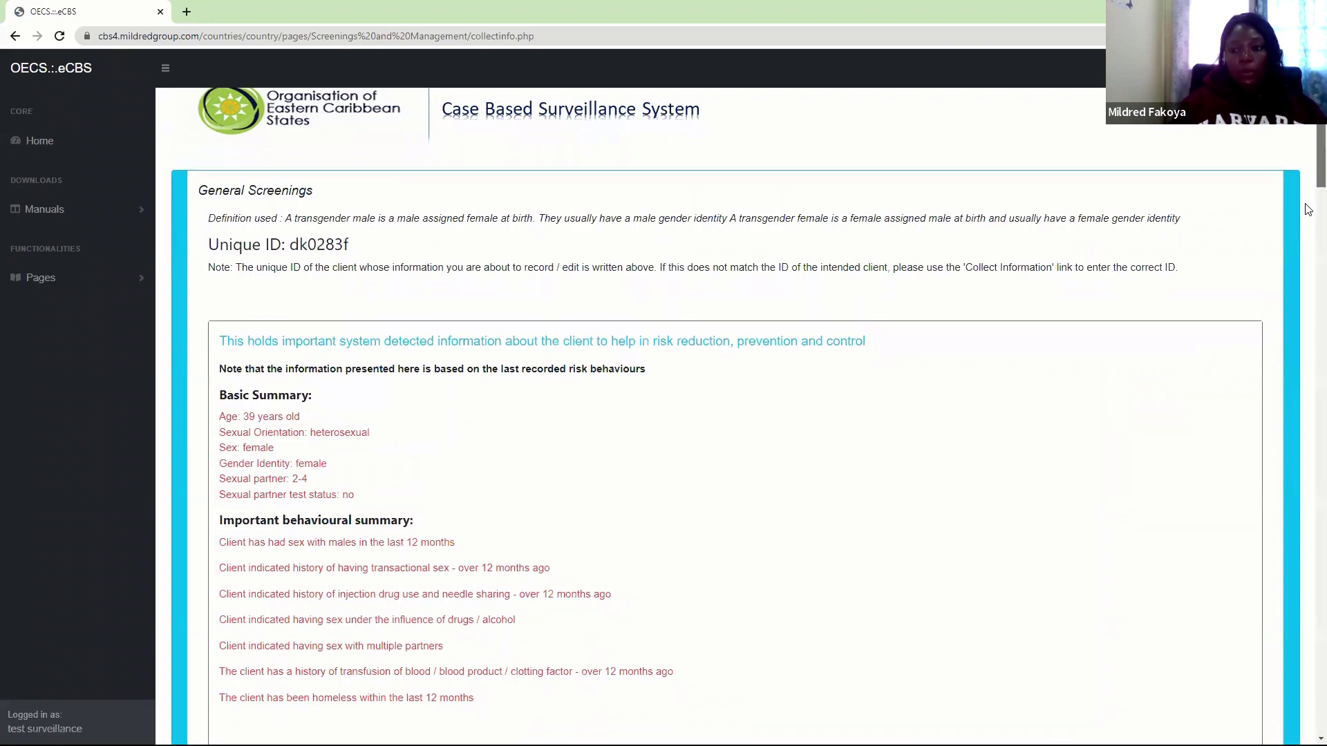
Open Antenatal / Maternity routine follow-up and view Partner Screenings showing the partner at 31 weeks 5 days
scroll(826, 349, down, 10)
click(731, 315)
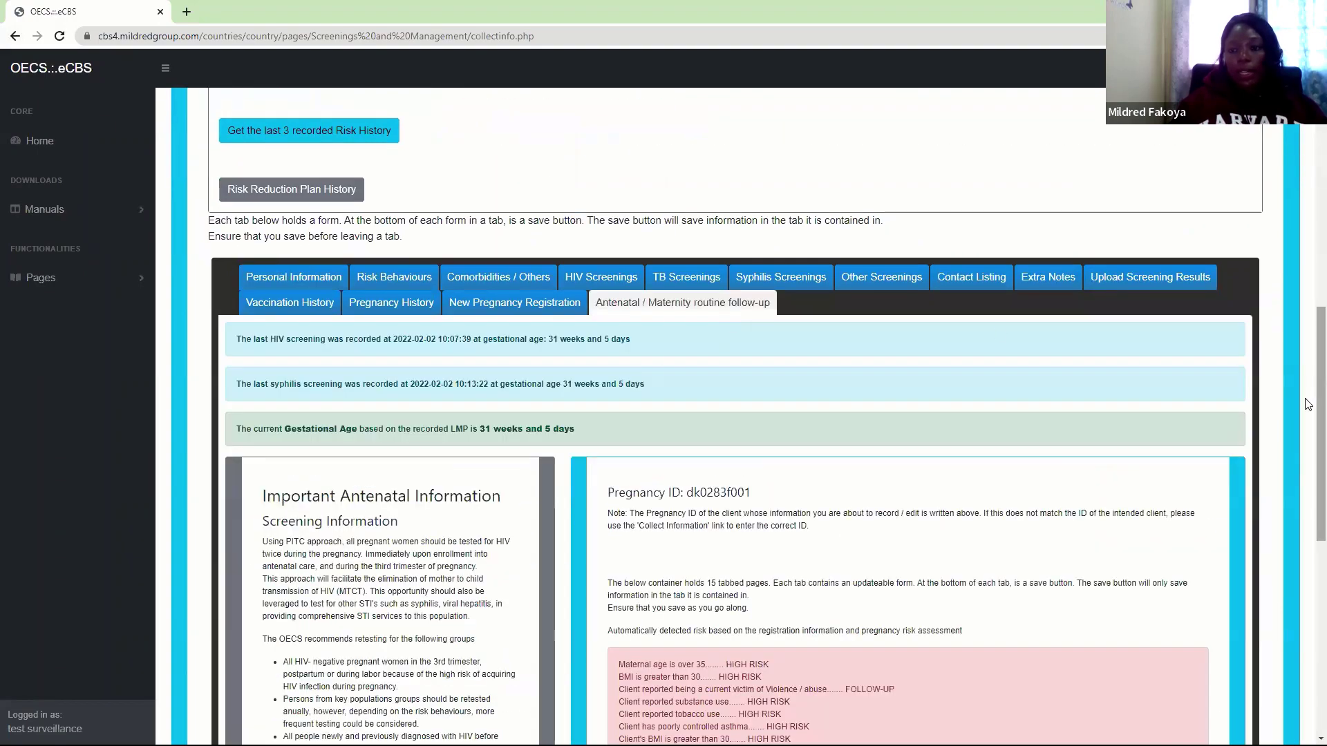
scroll(941, 409, down, 3)
scroll(940, 409, down, 6)
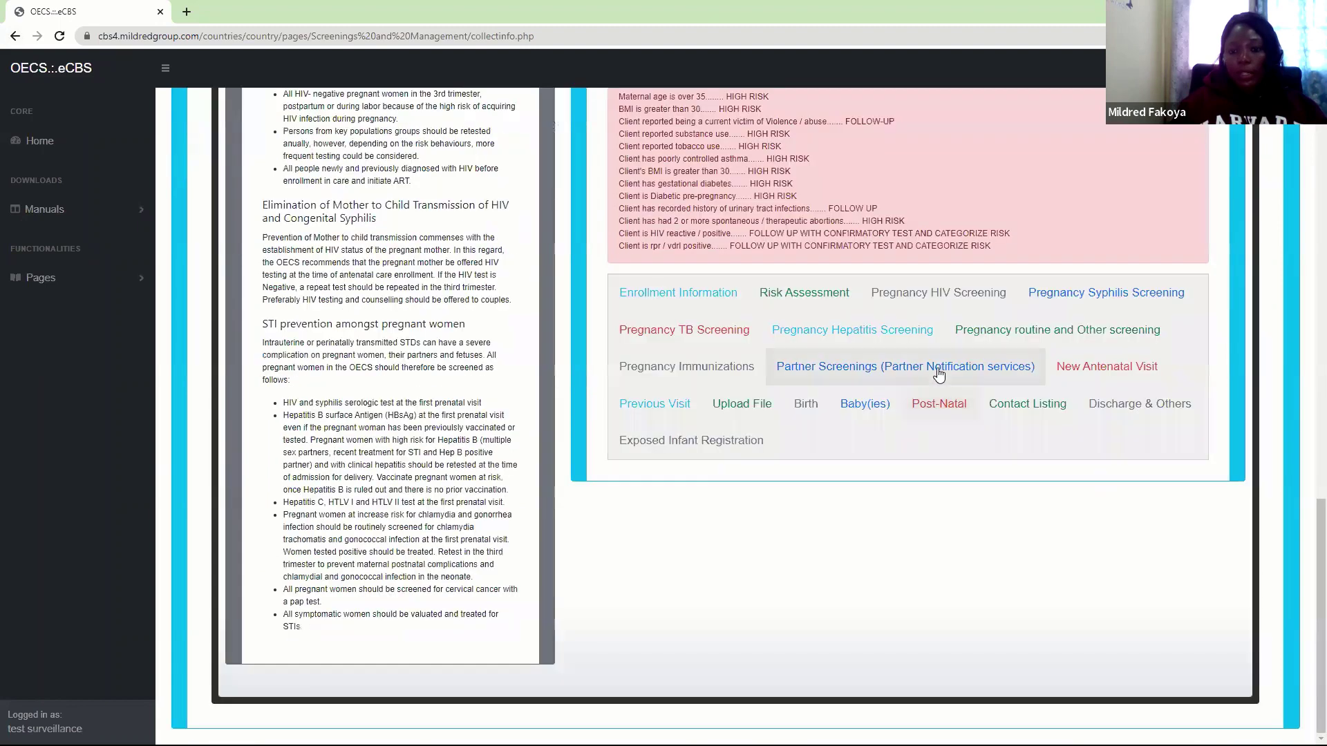
click(935, 372)
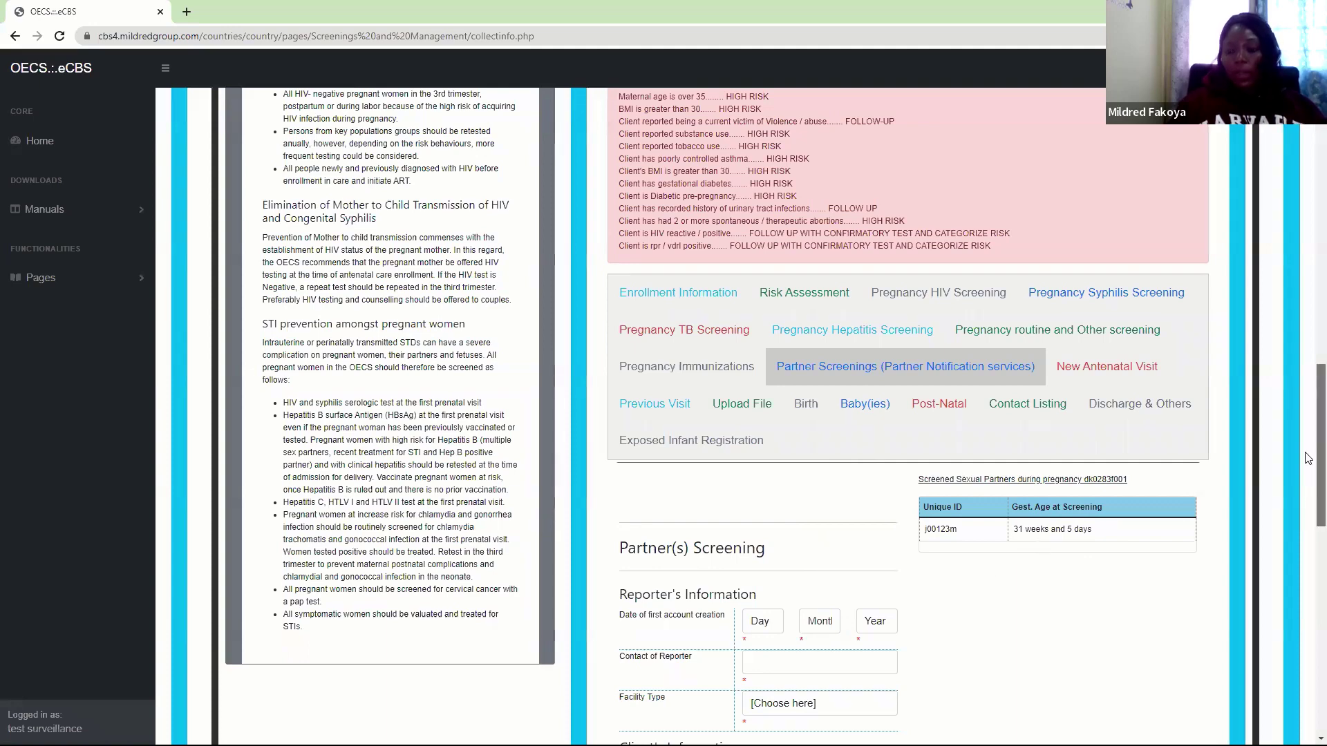
drag(1309, 458, 1309, 518)
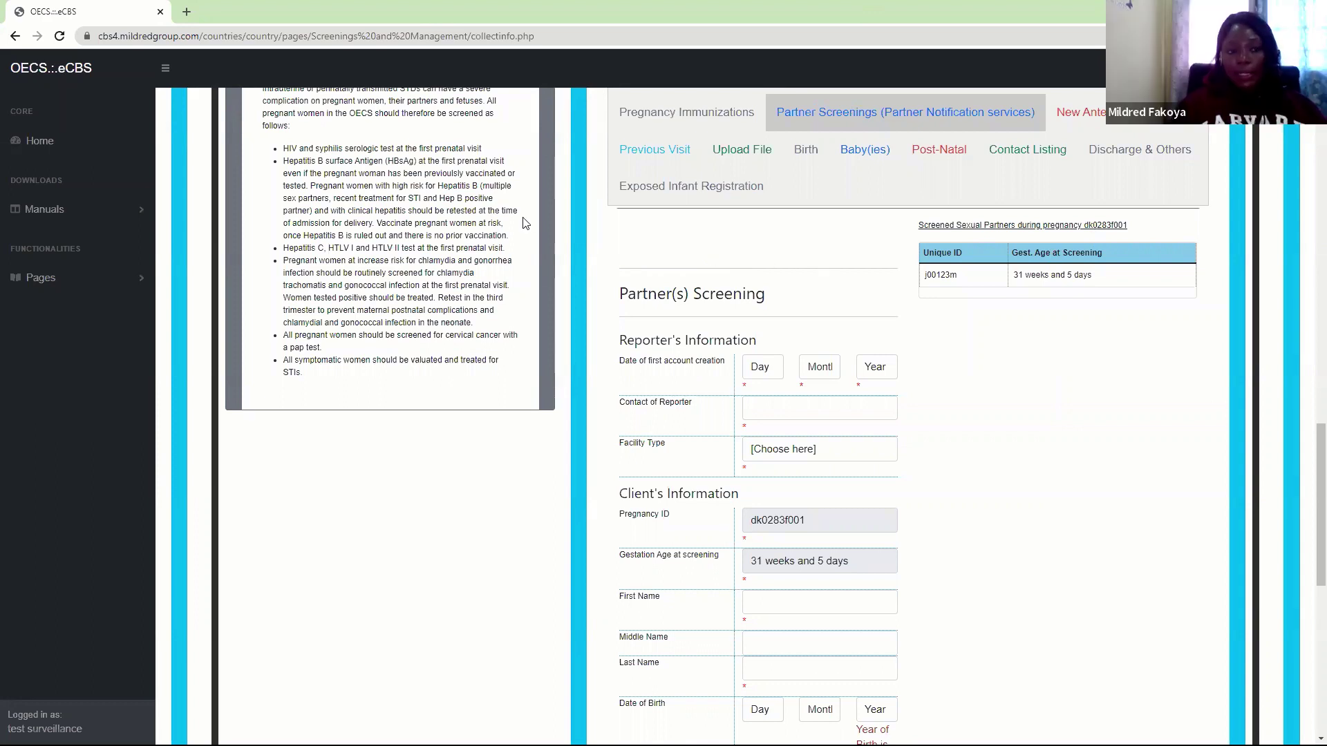
Navigate via Pages > Updates to the Update General population & Antenatal screening results page
click(59, 277)
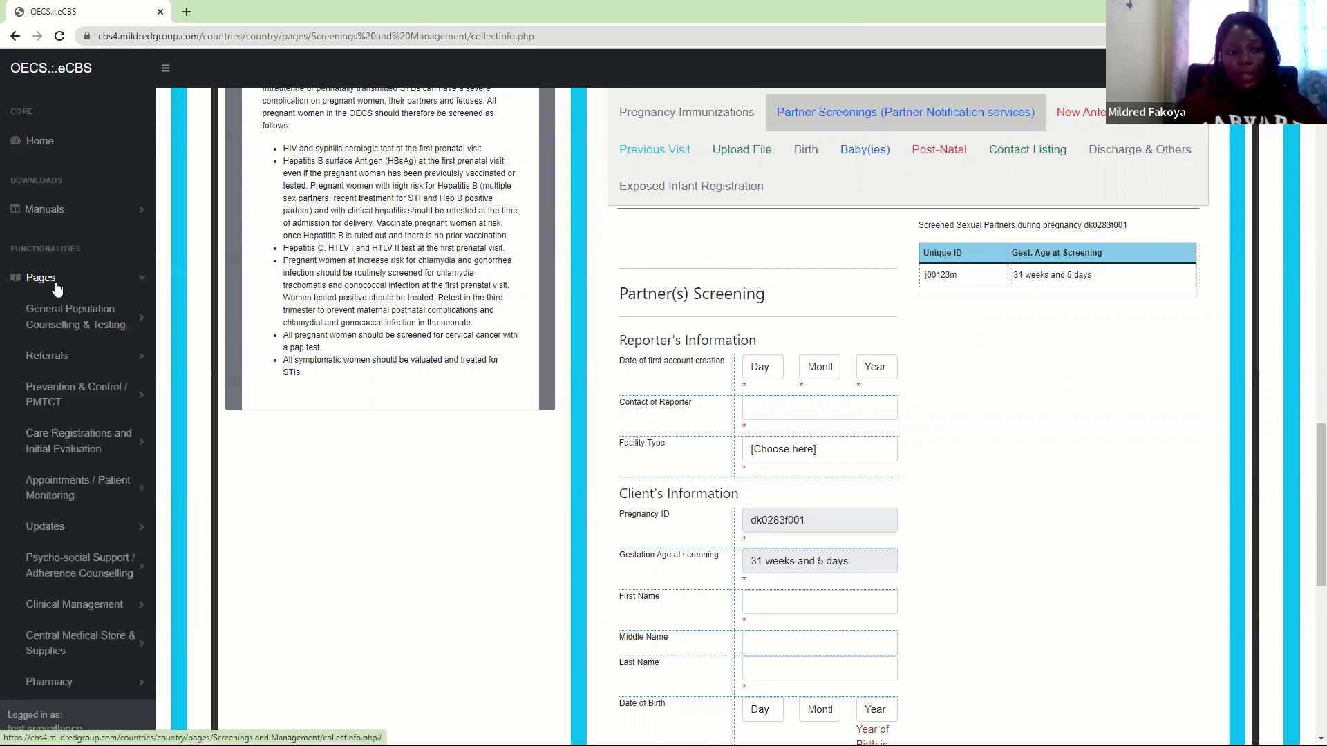
click(85, 318)
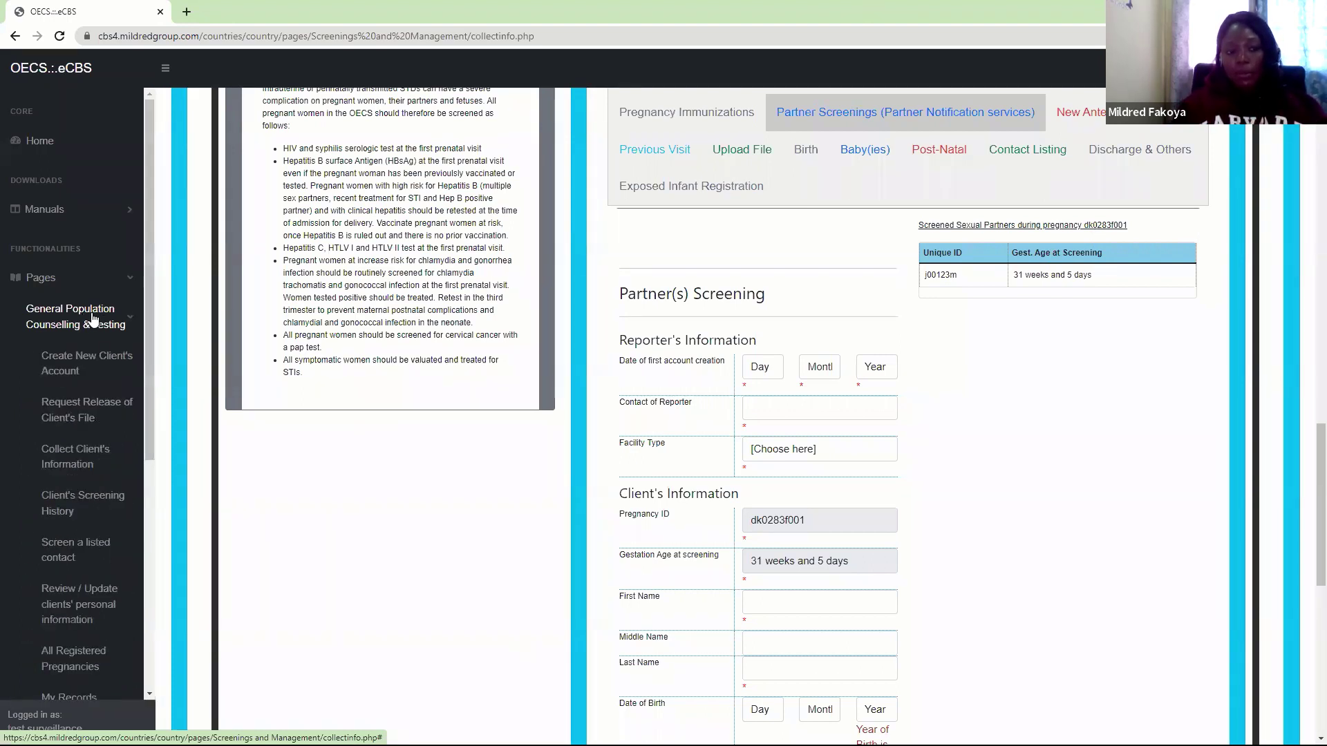
click(88, 319)
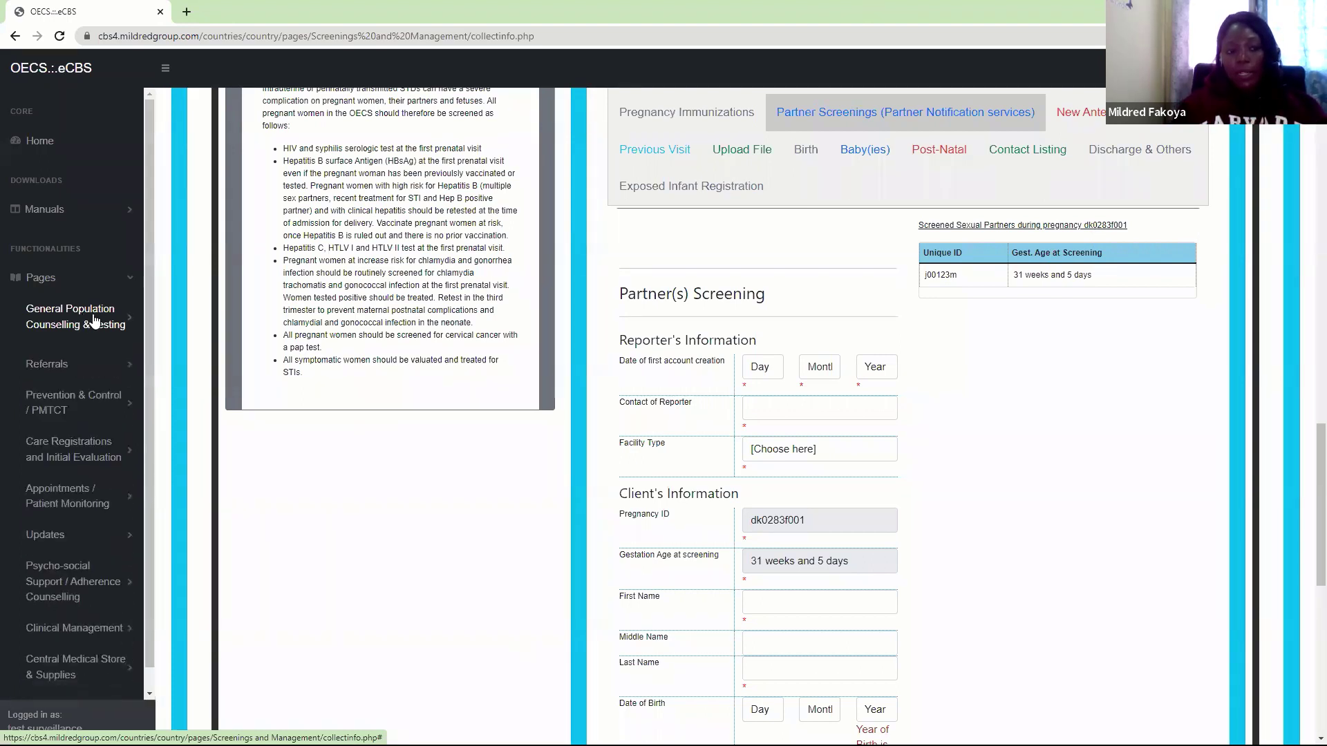
click(47, 527)
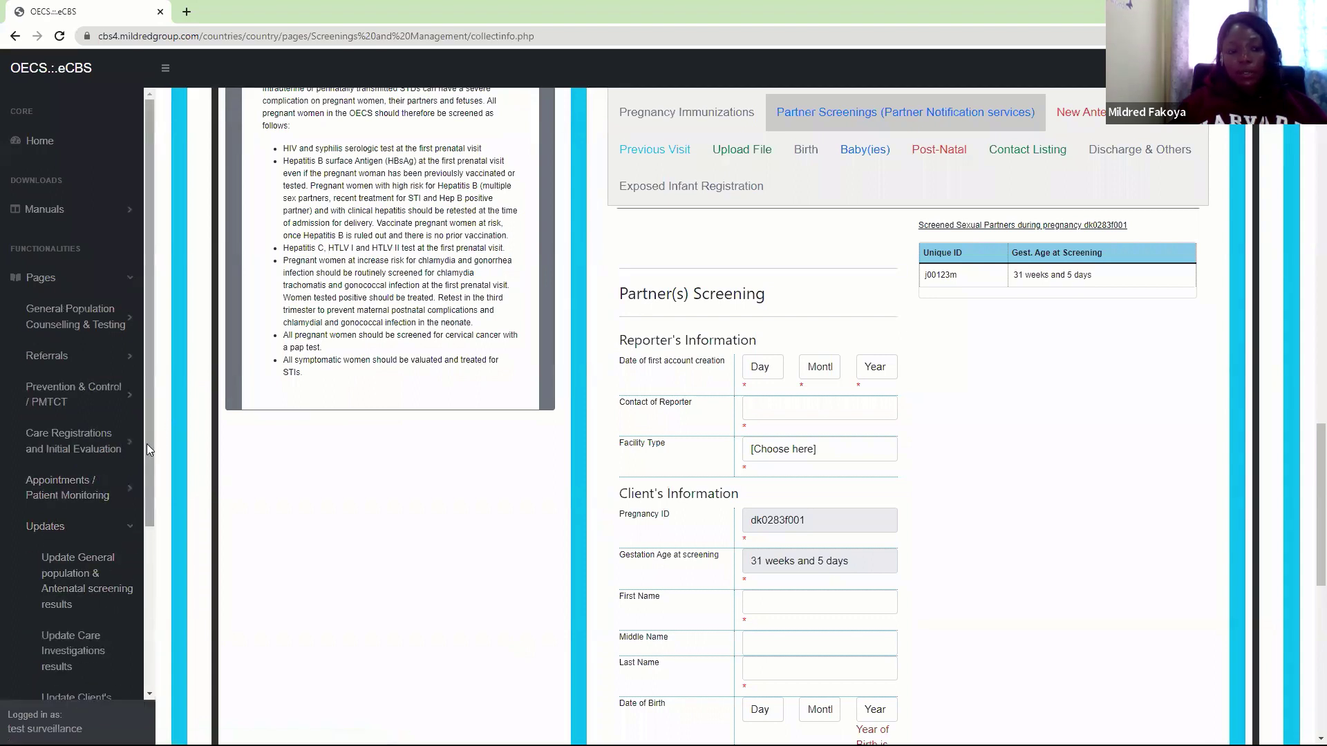
drag(145, 451, 148, 546)
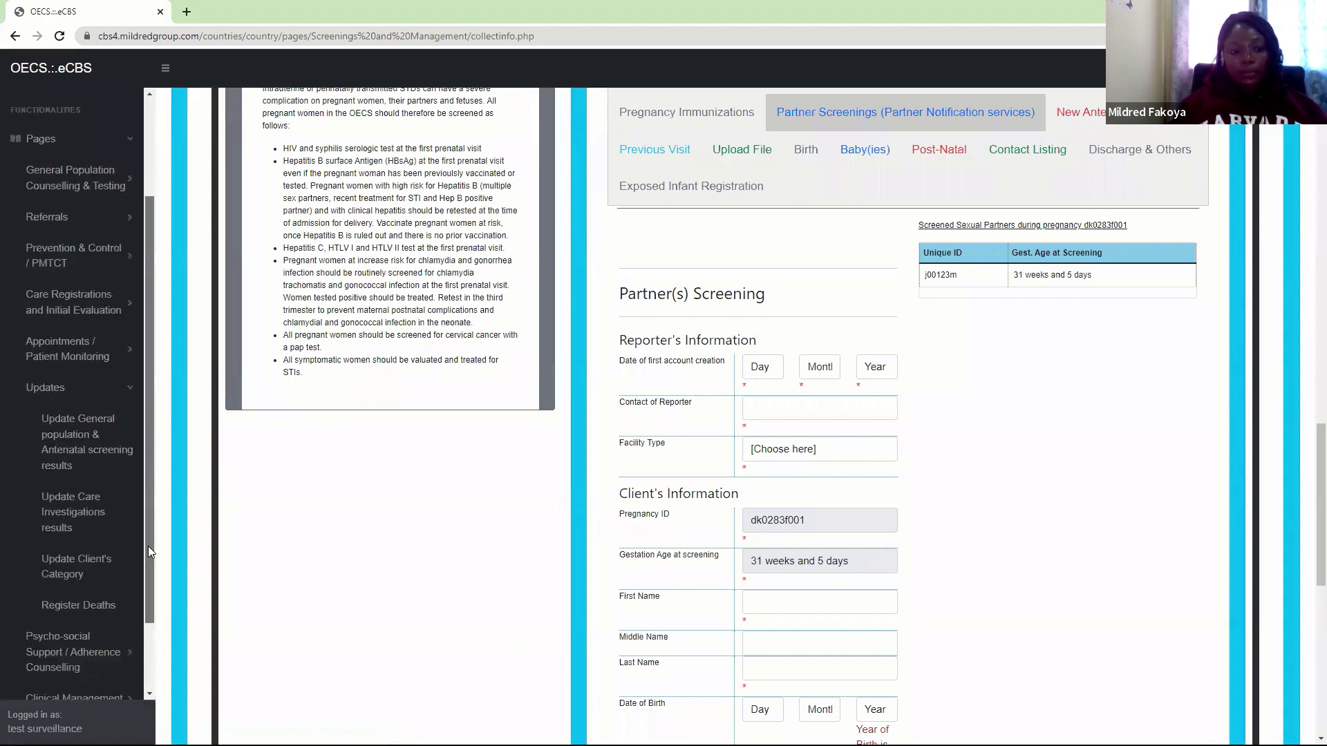
click(60, 441)
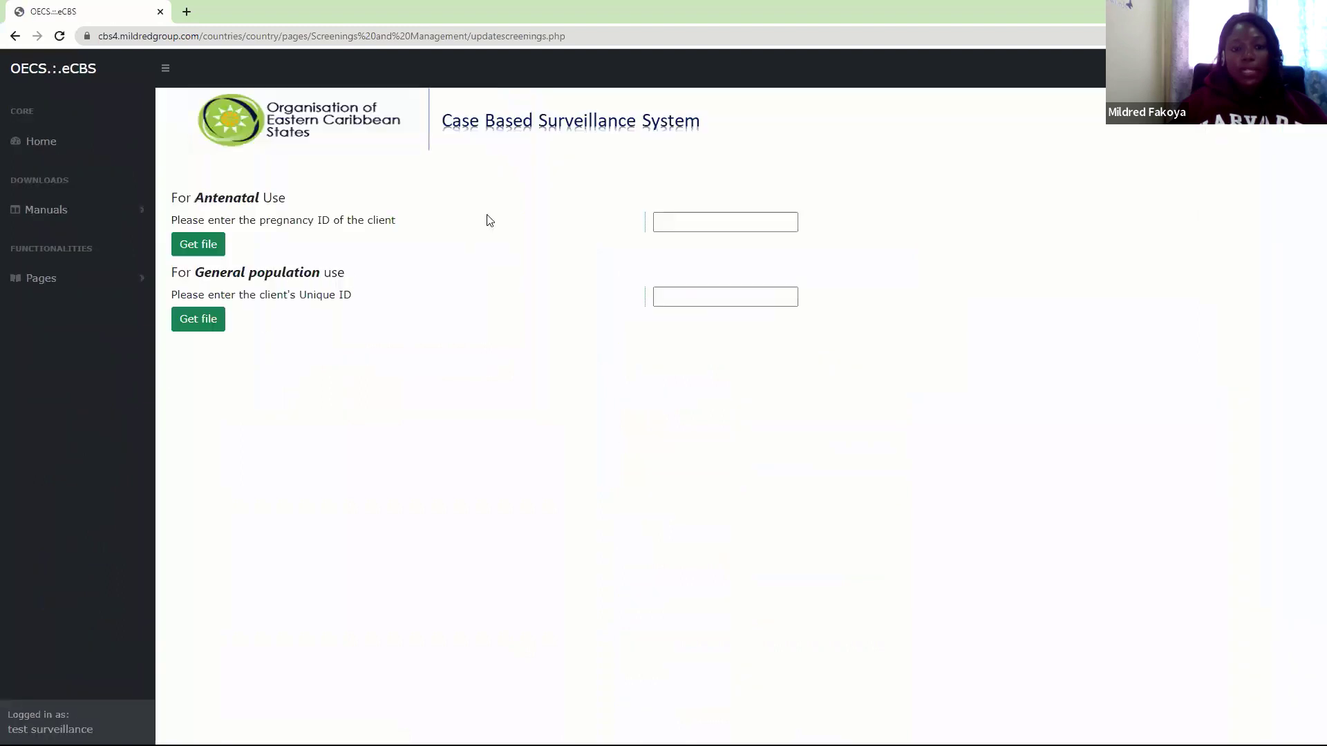
click(684, 229)
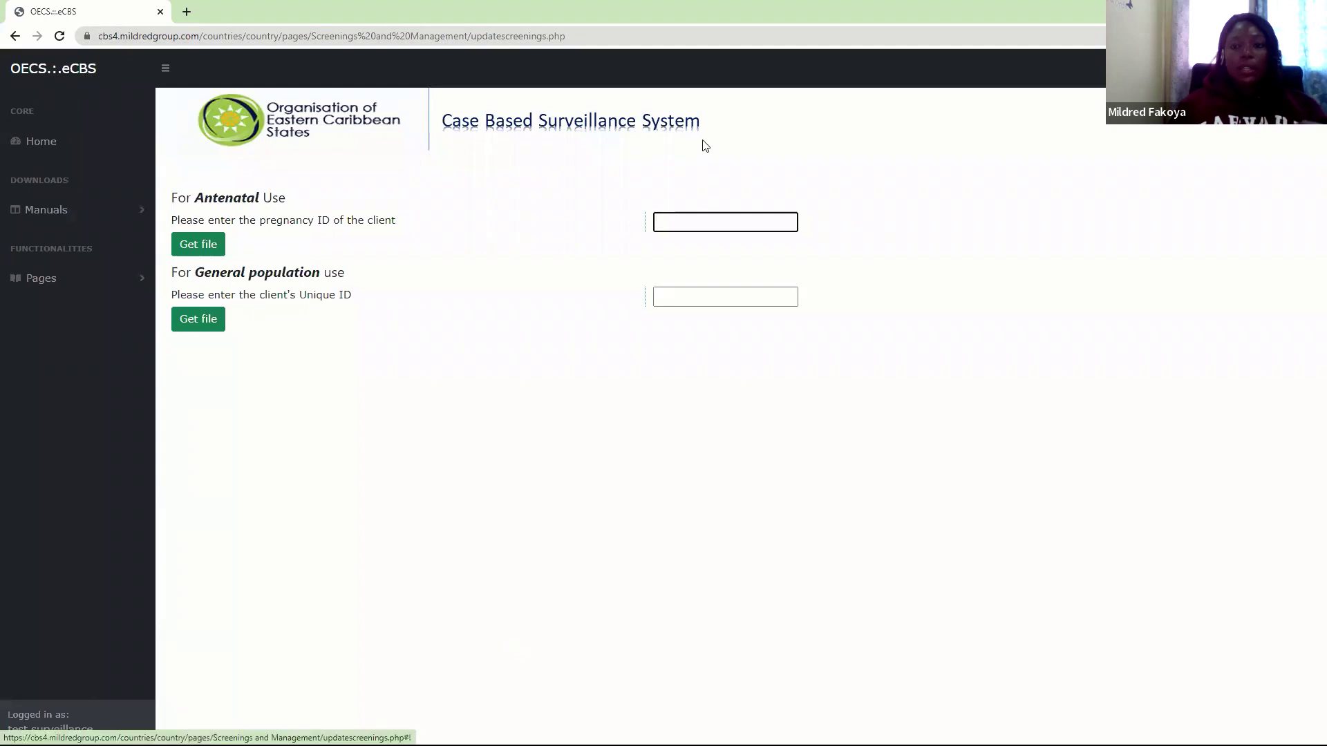
click(770, 10)
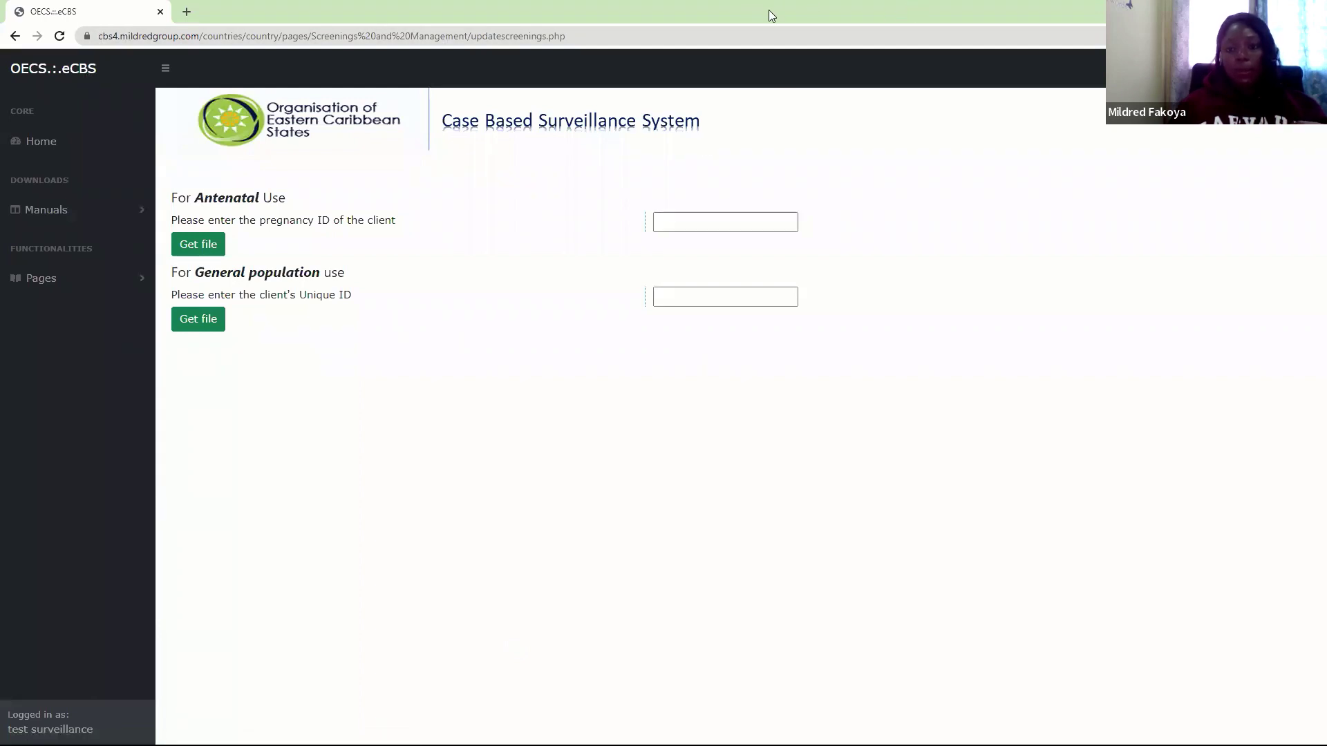
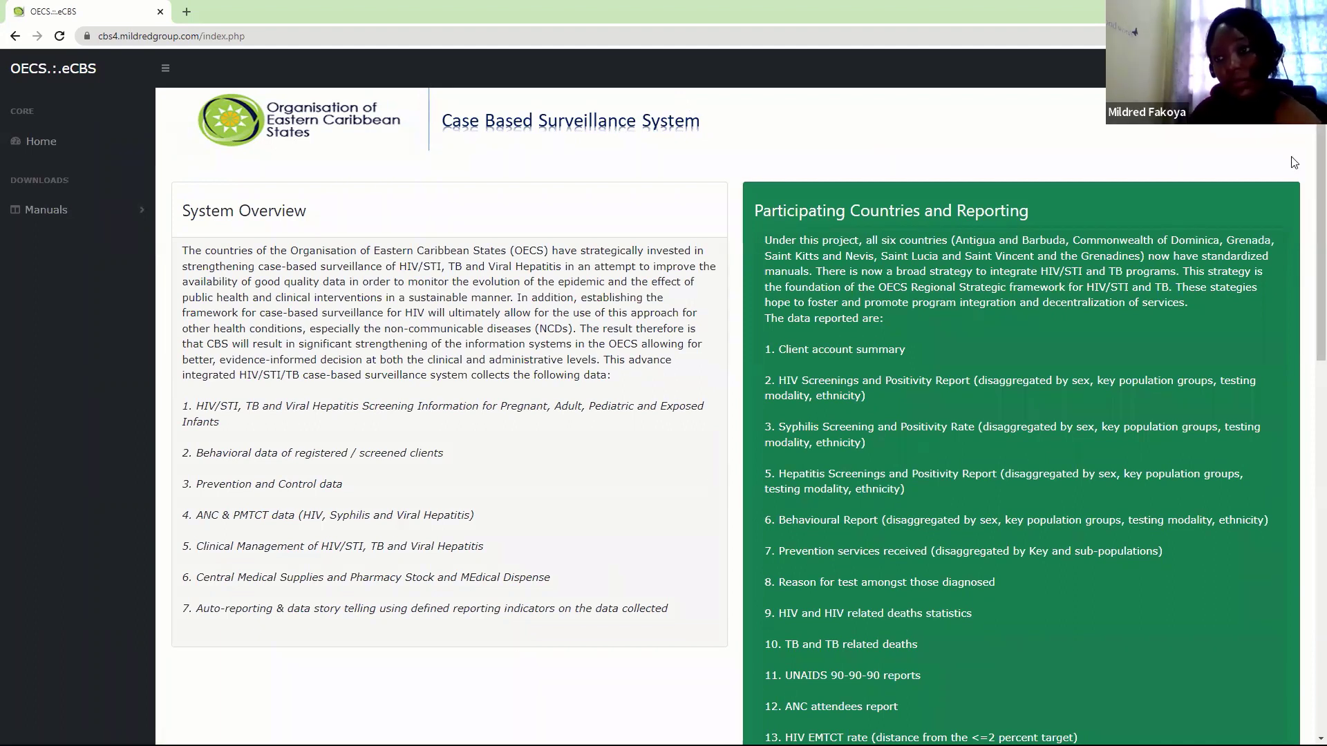
Attempt a training portal login with a first account's email and password
click(1095, 128)
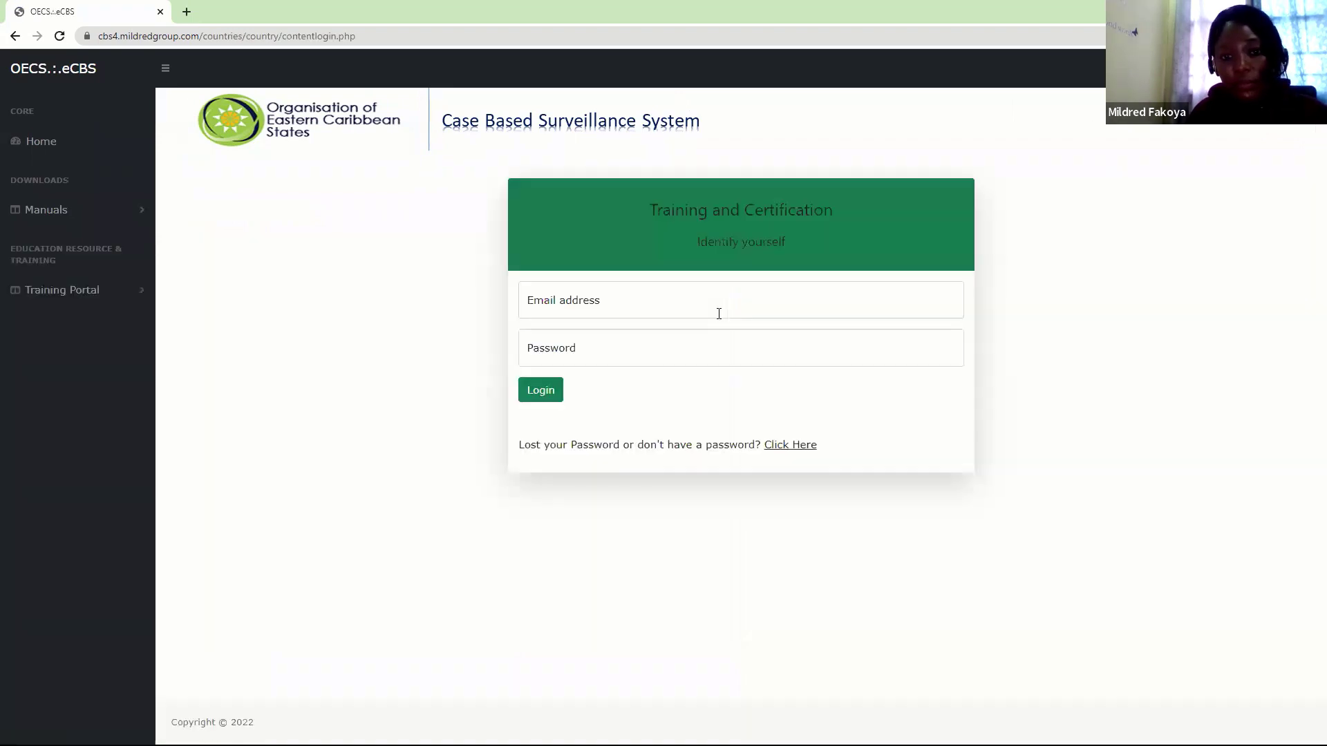
click(626, 306)
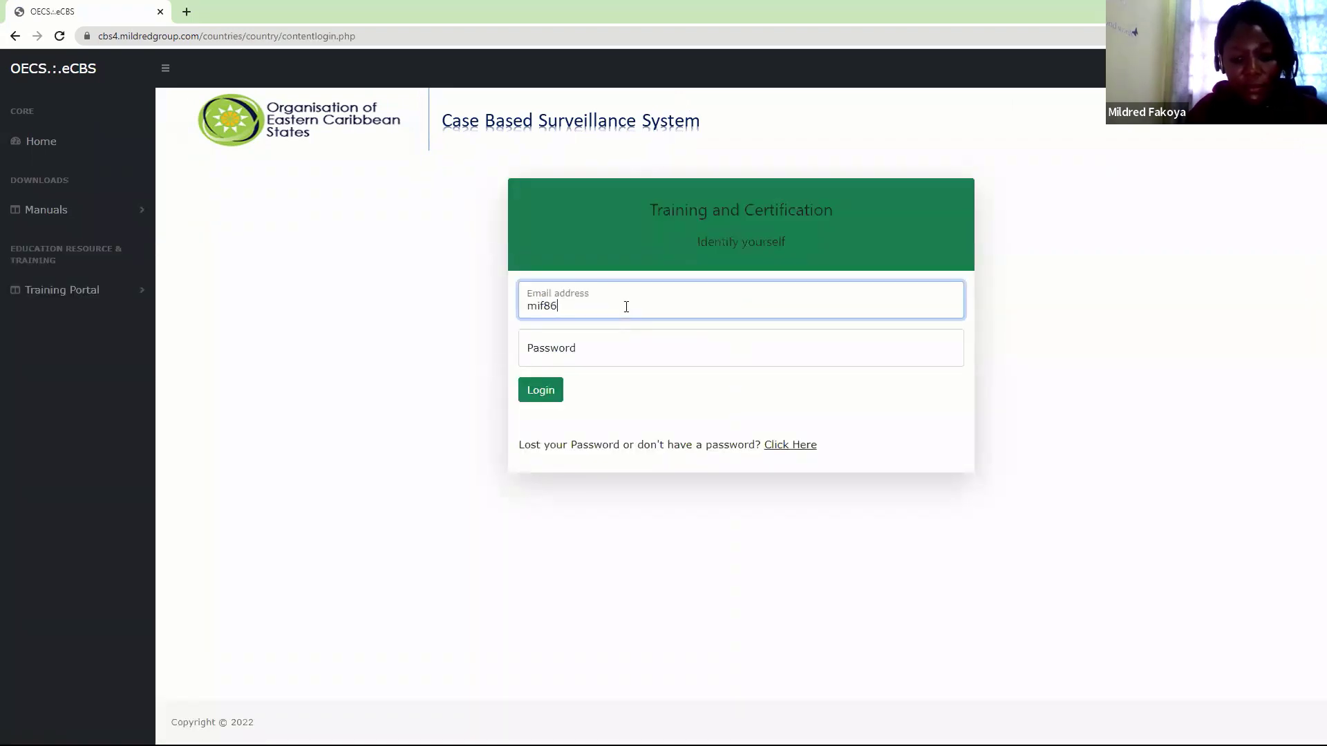
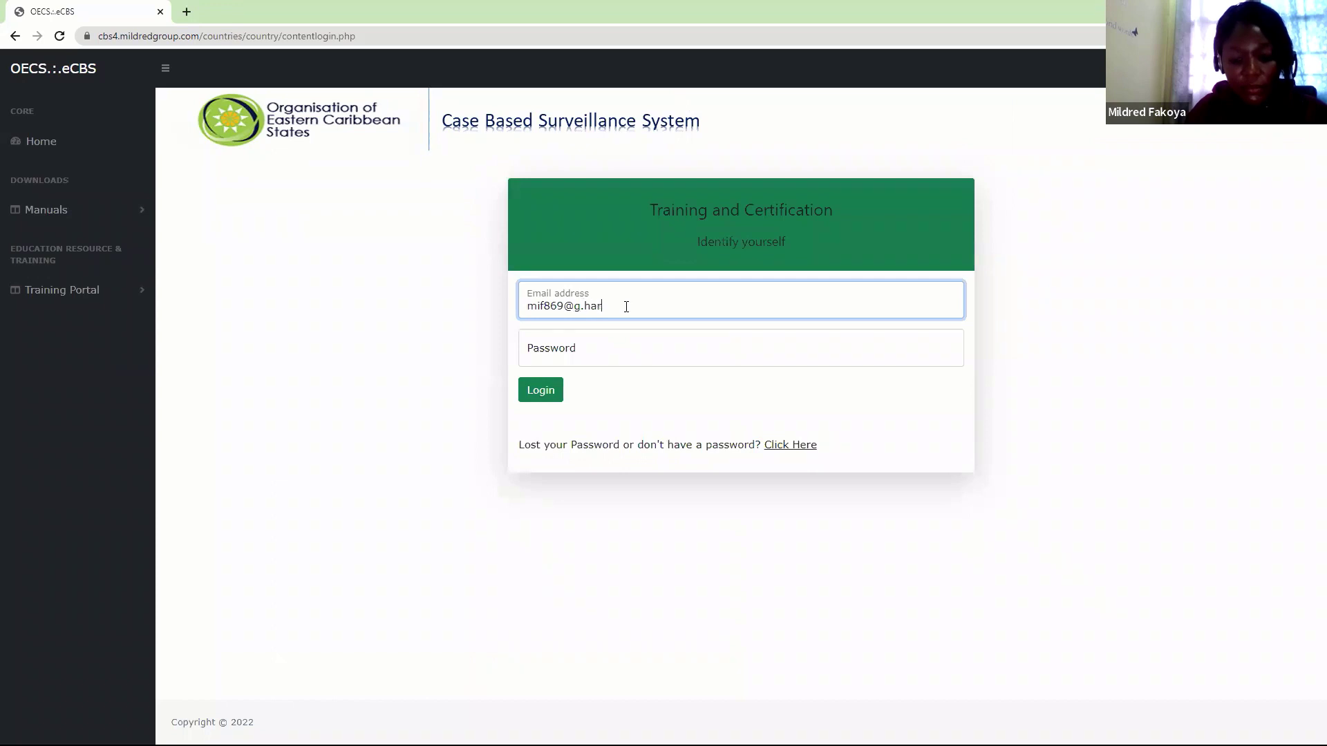
key(Tab)
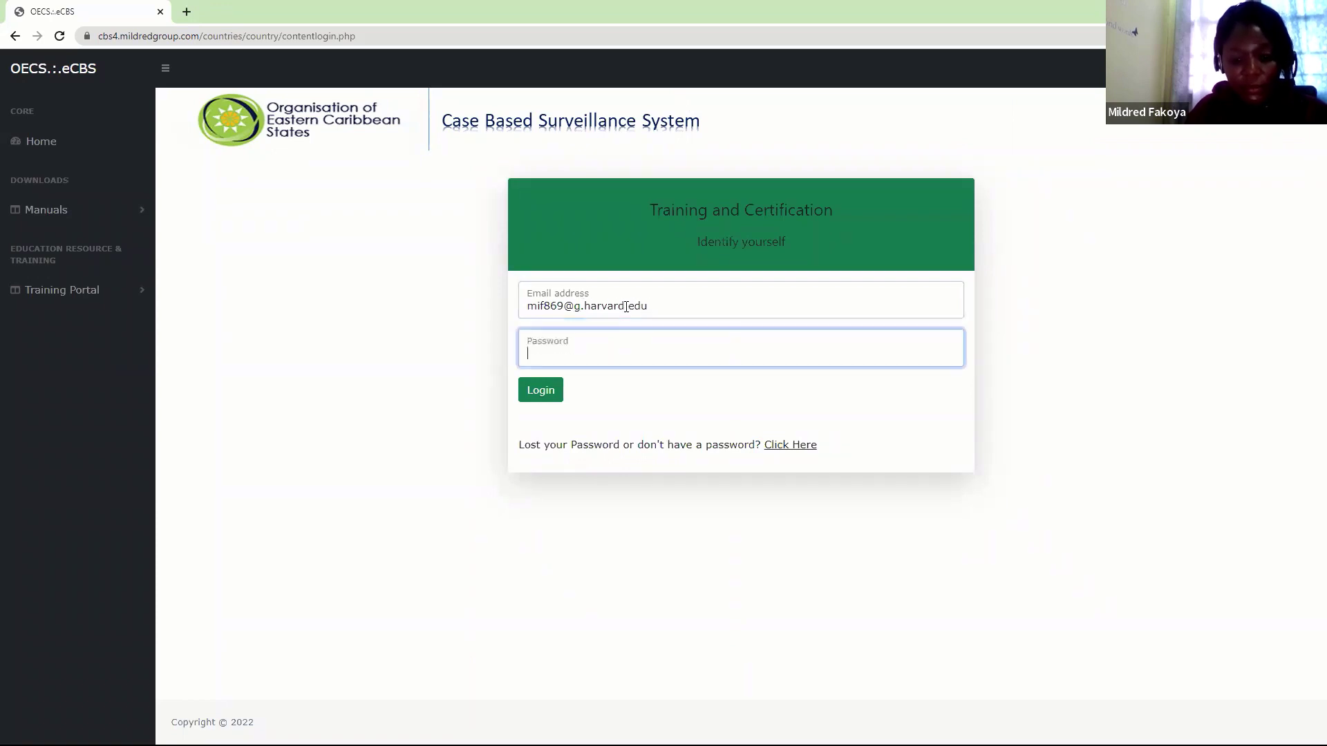
text(•••••••••)
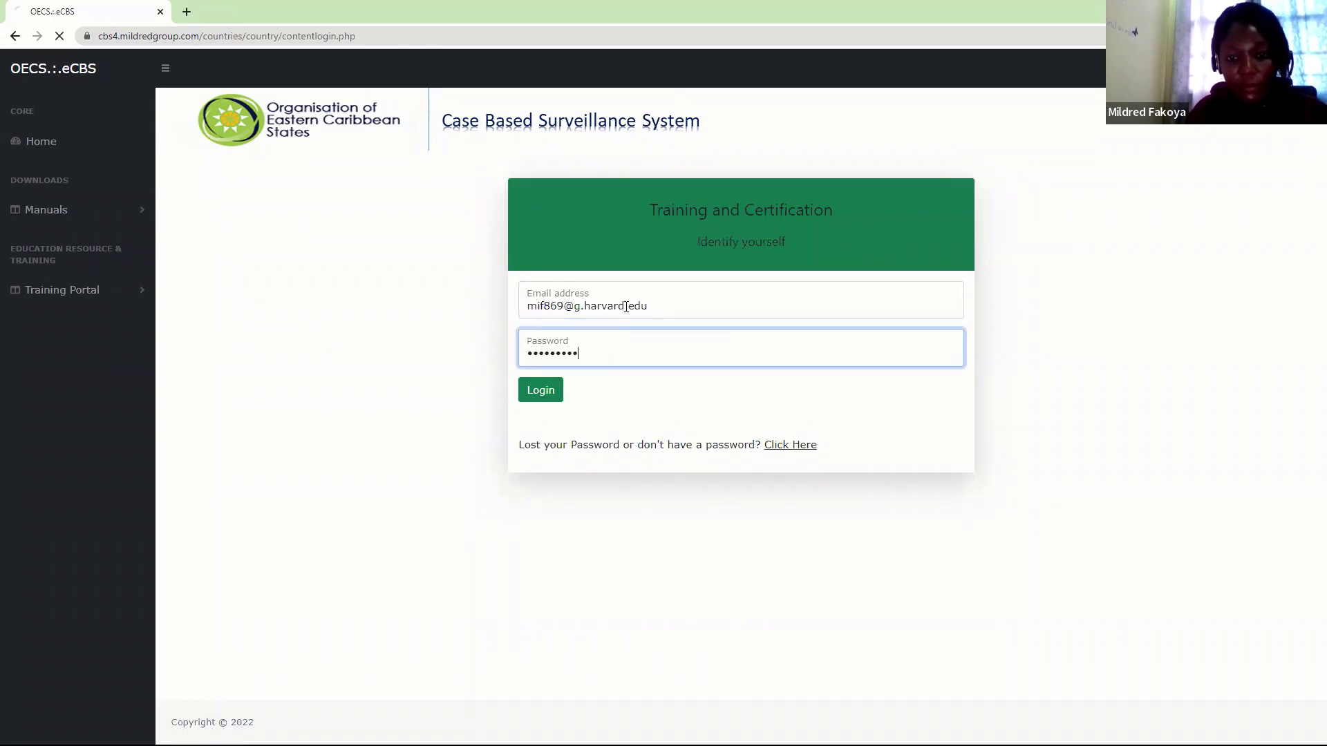
key(Return)
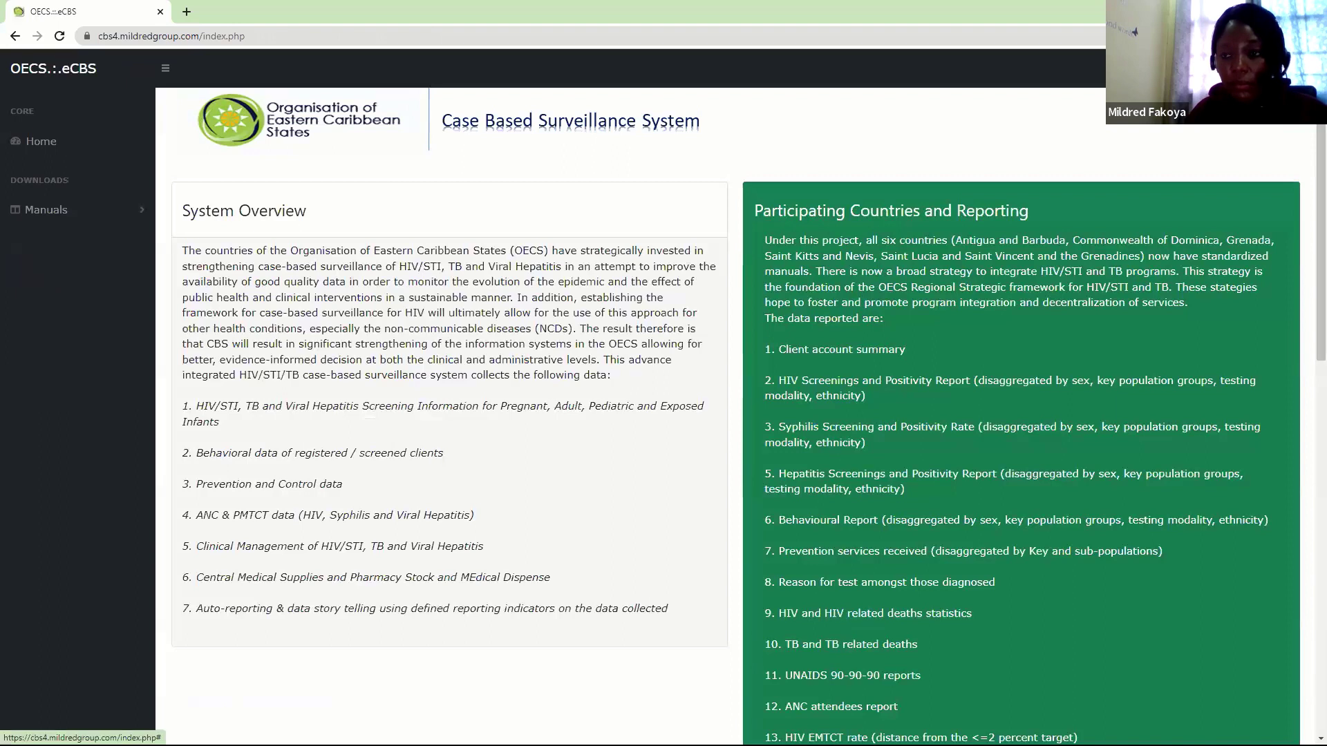
Sign in to the training portal with the participant's email and password
click(1068, 120)
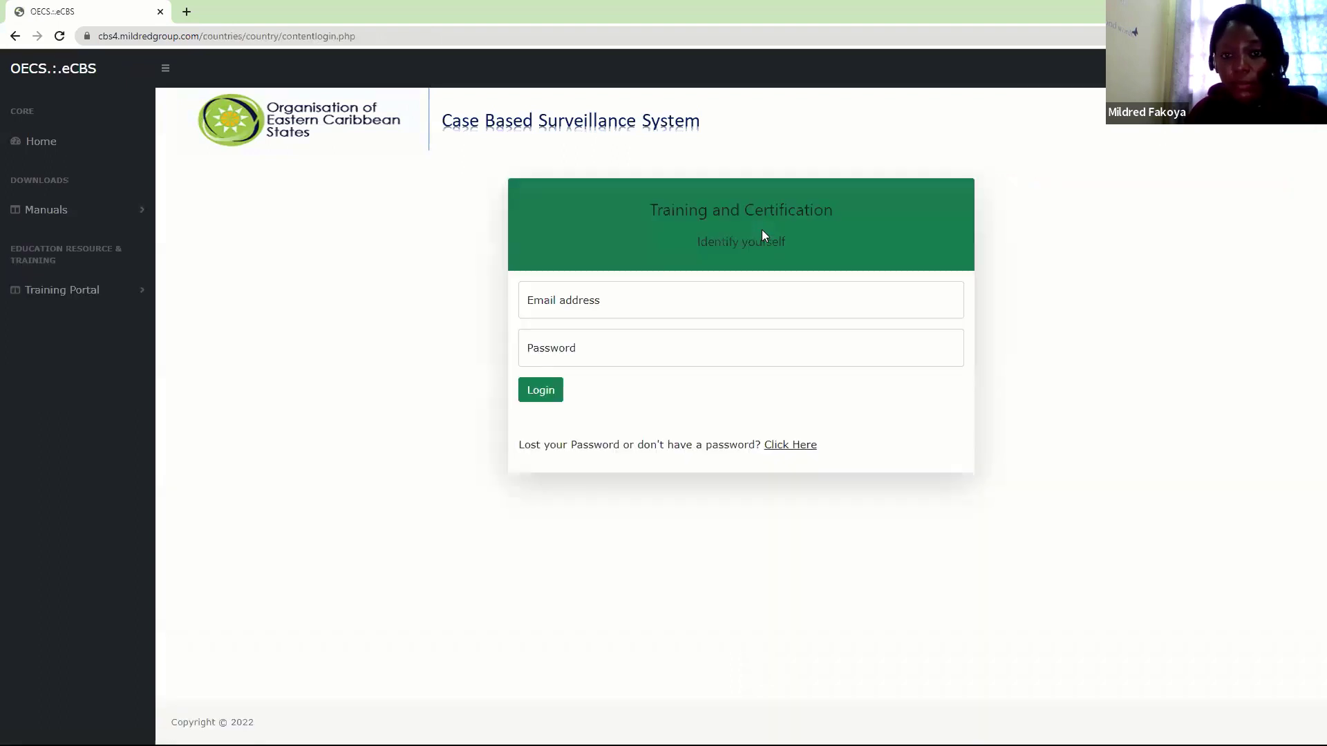
click(685, 299)
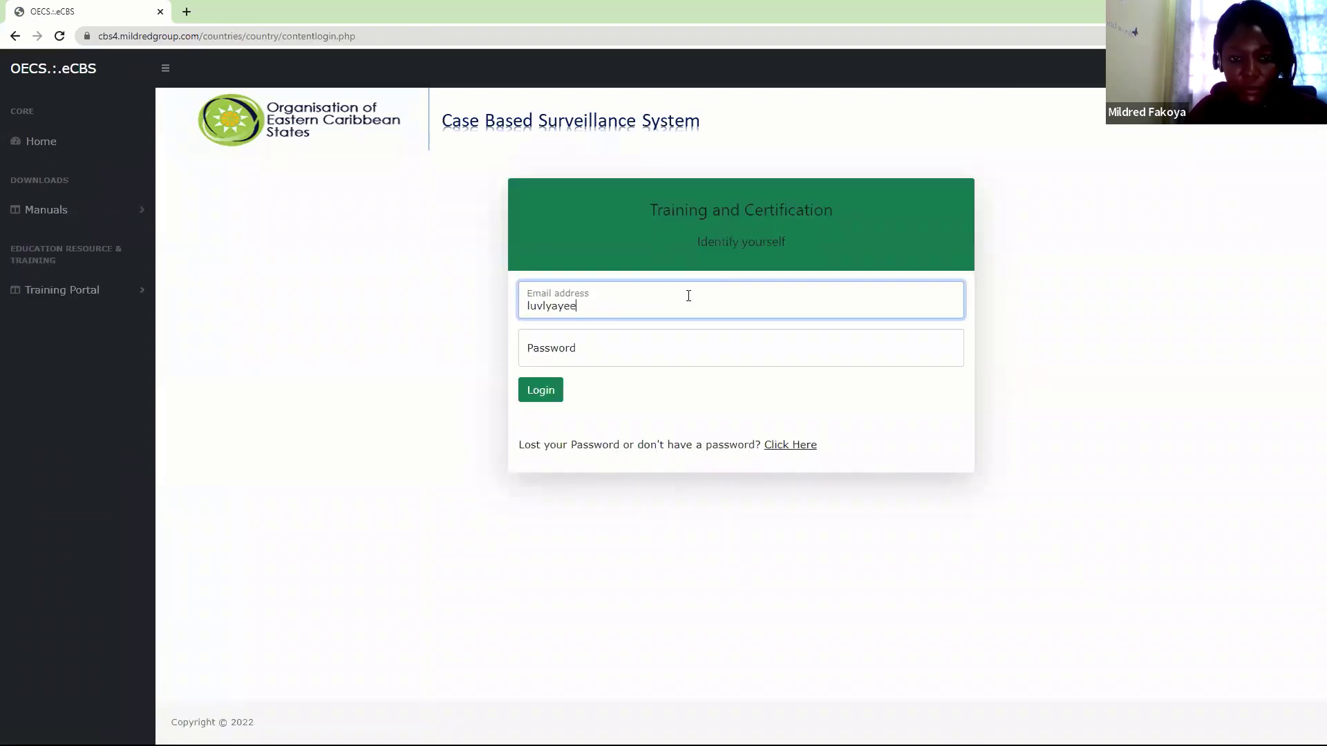
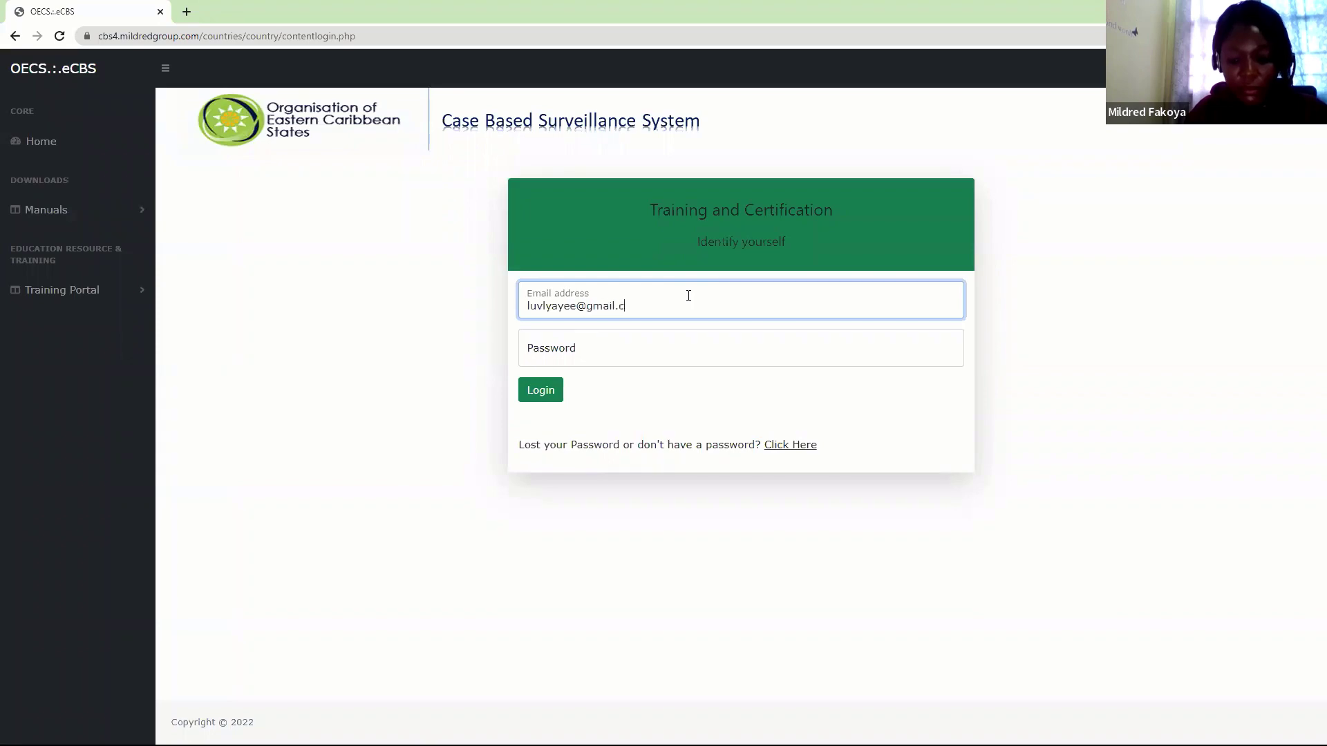
key(Tab)
text(•••••••)
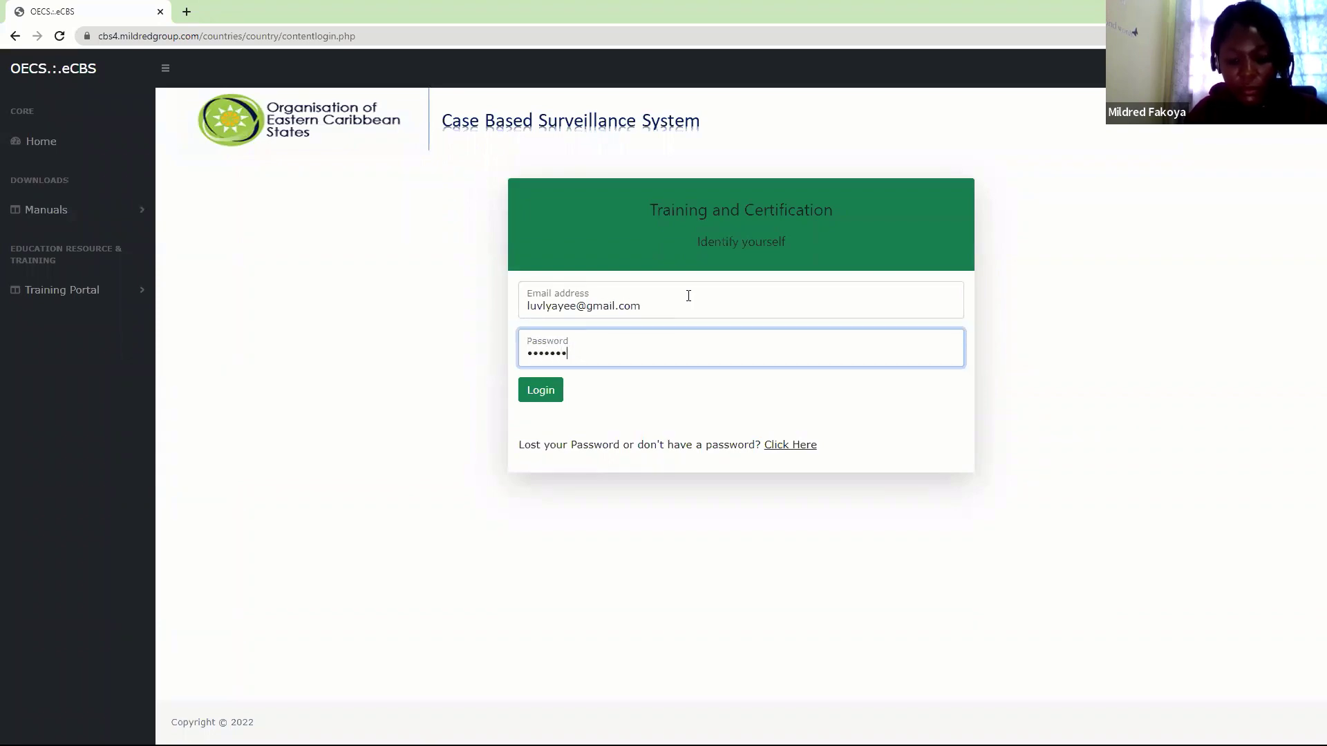
text(•)
key(Return)
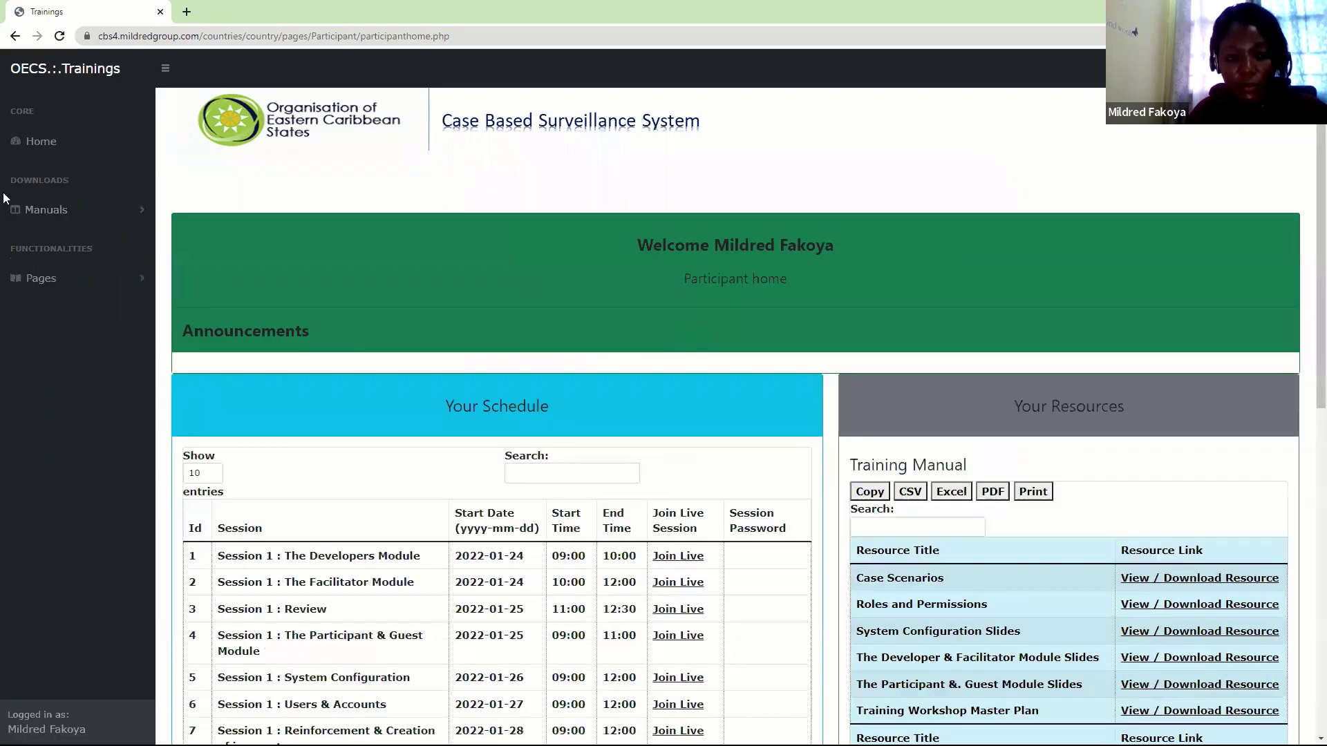
Open the Case Scenarios resource PDF, then return to the training portal tab
click(34, 278)
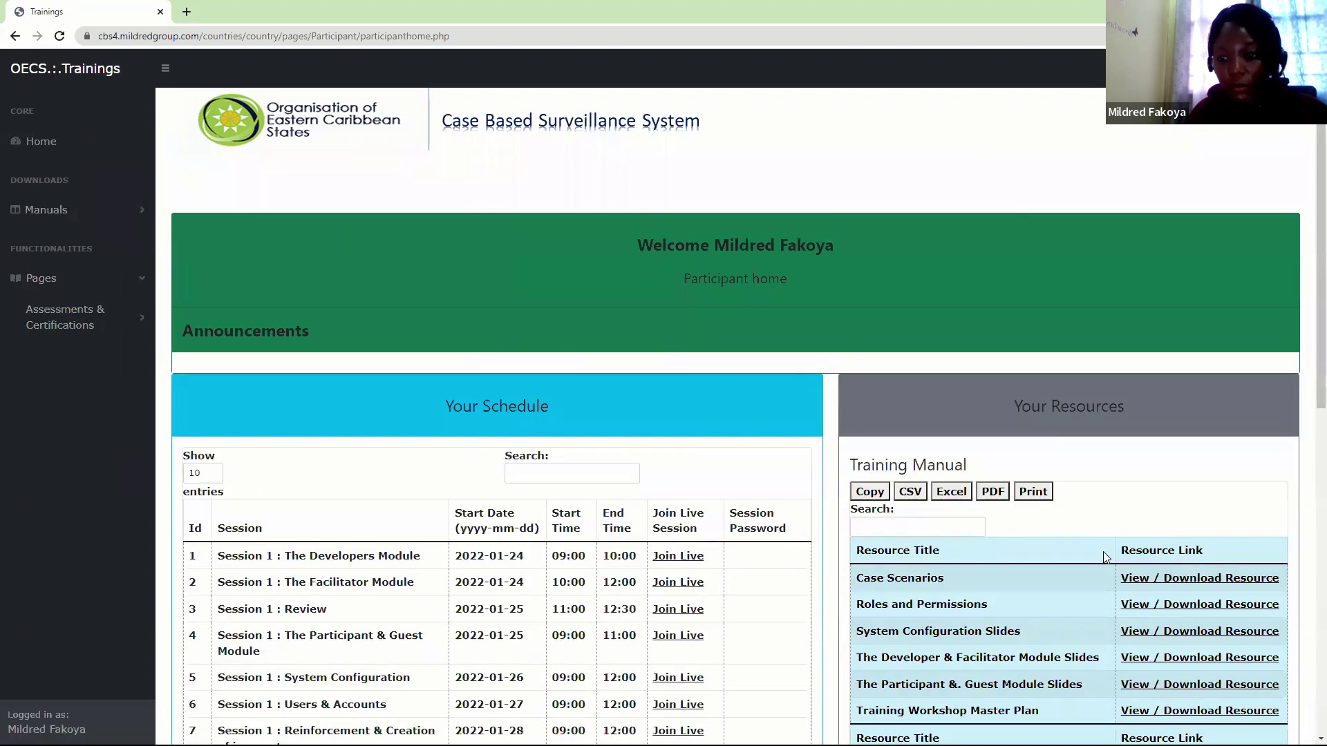
click(1130, 580)
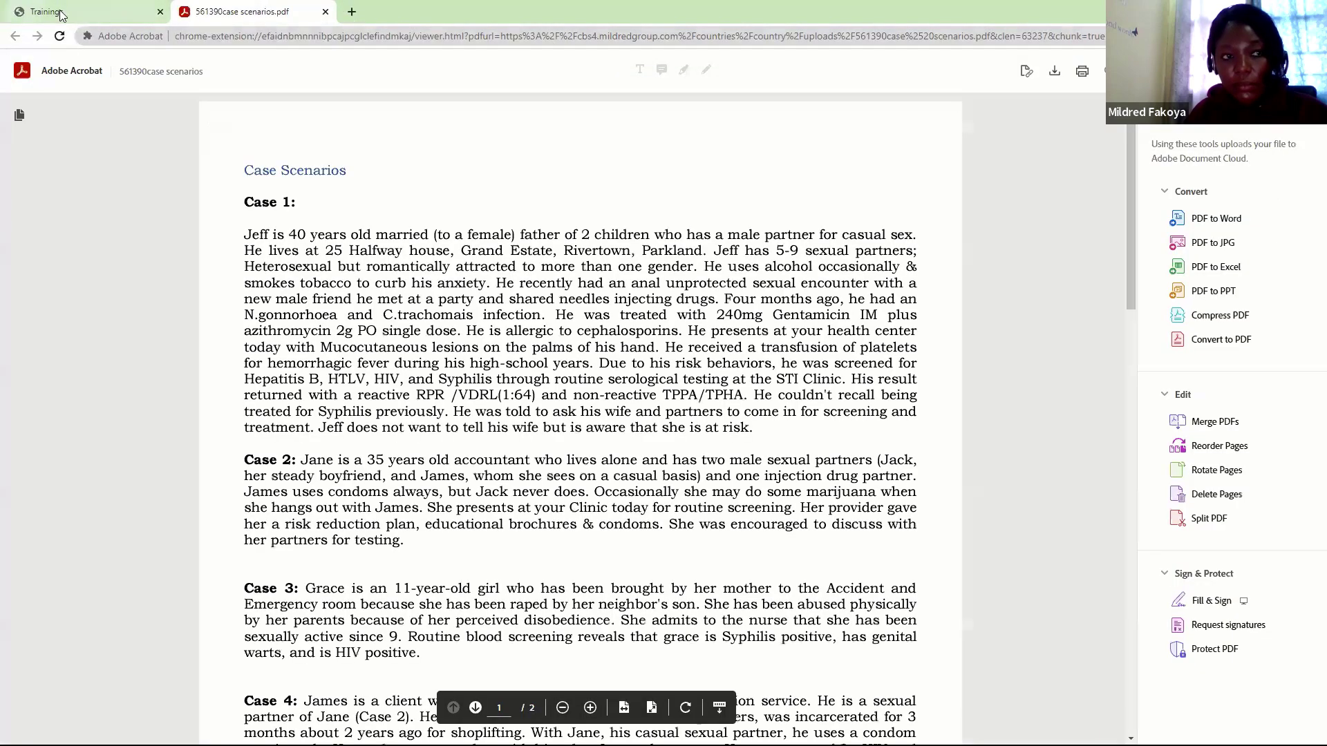
click(60, 12)
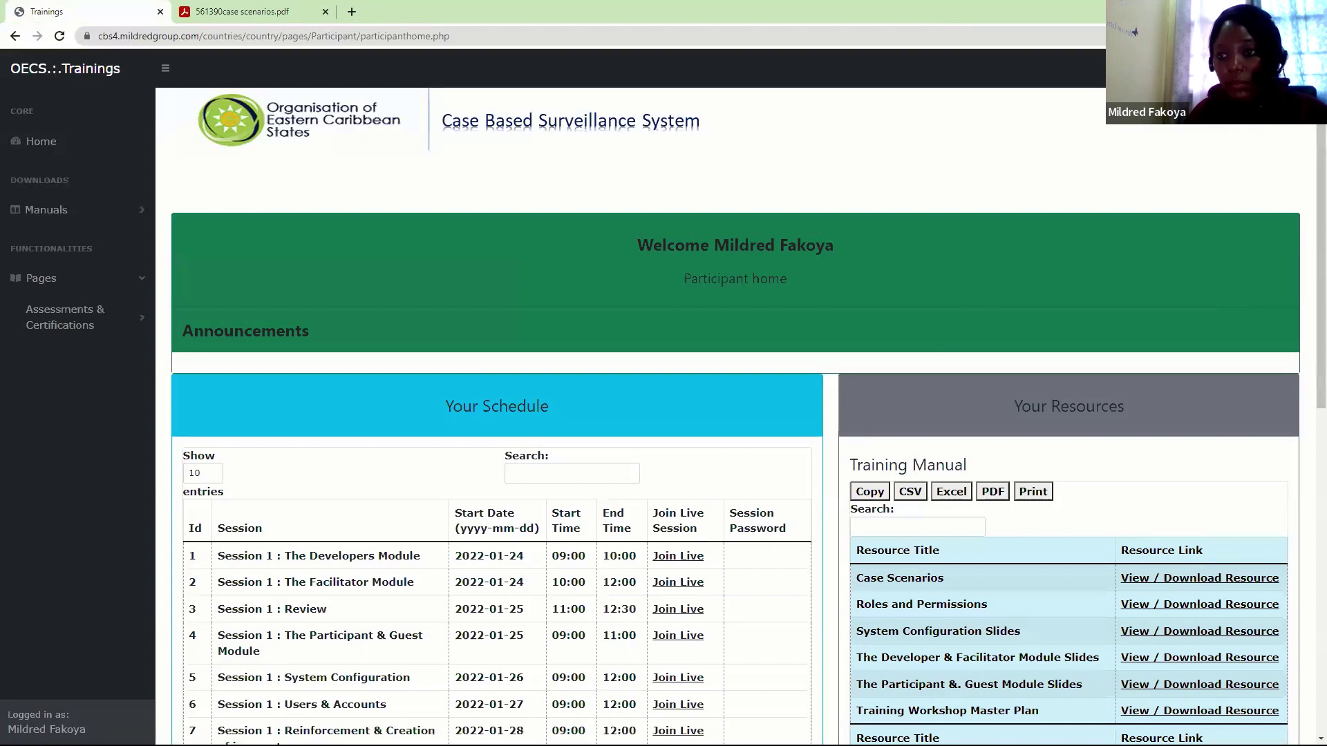
Log out of training and sign in to the patient system with the test account credentials
click(1285, 67)
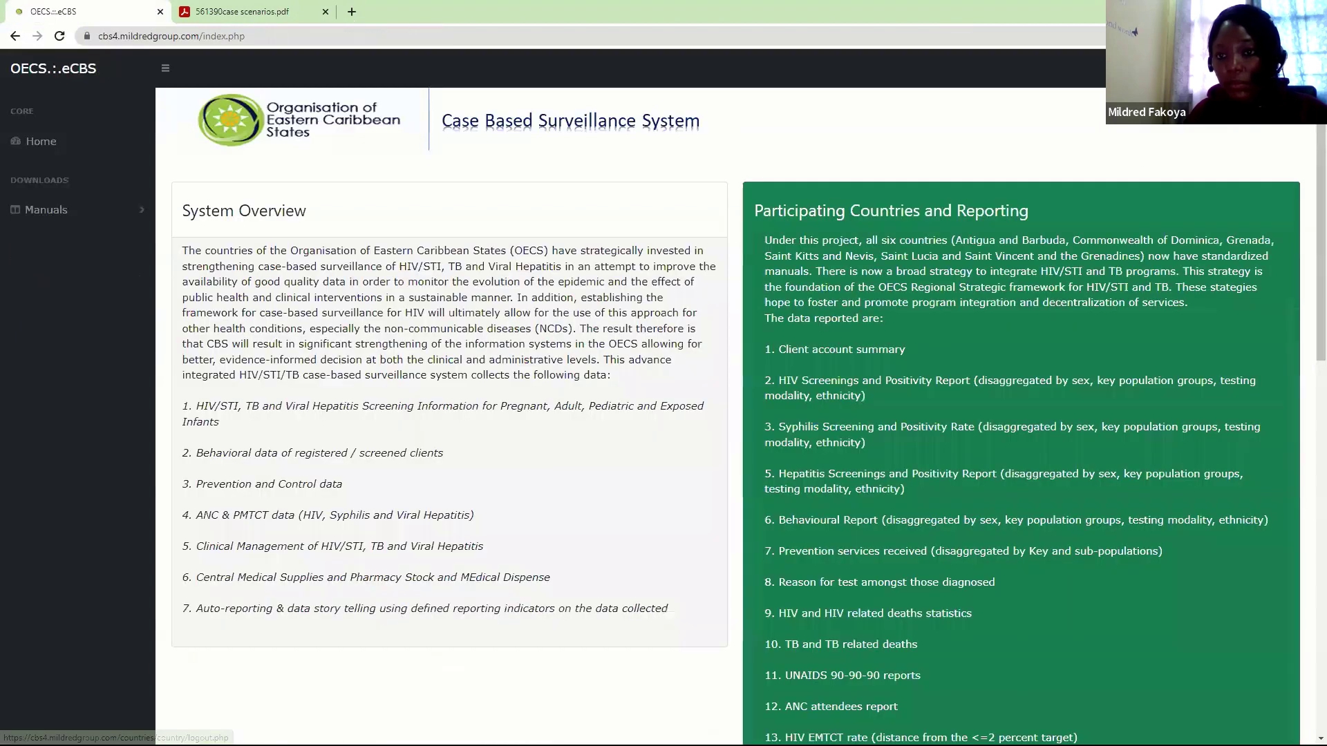
click(1286, 67)
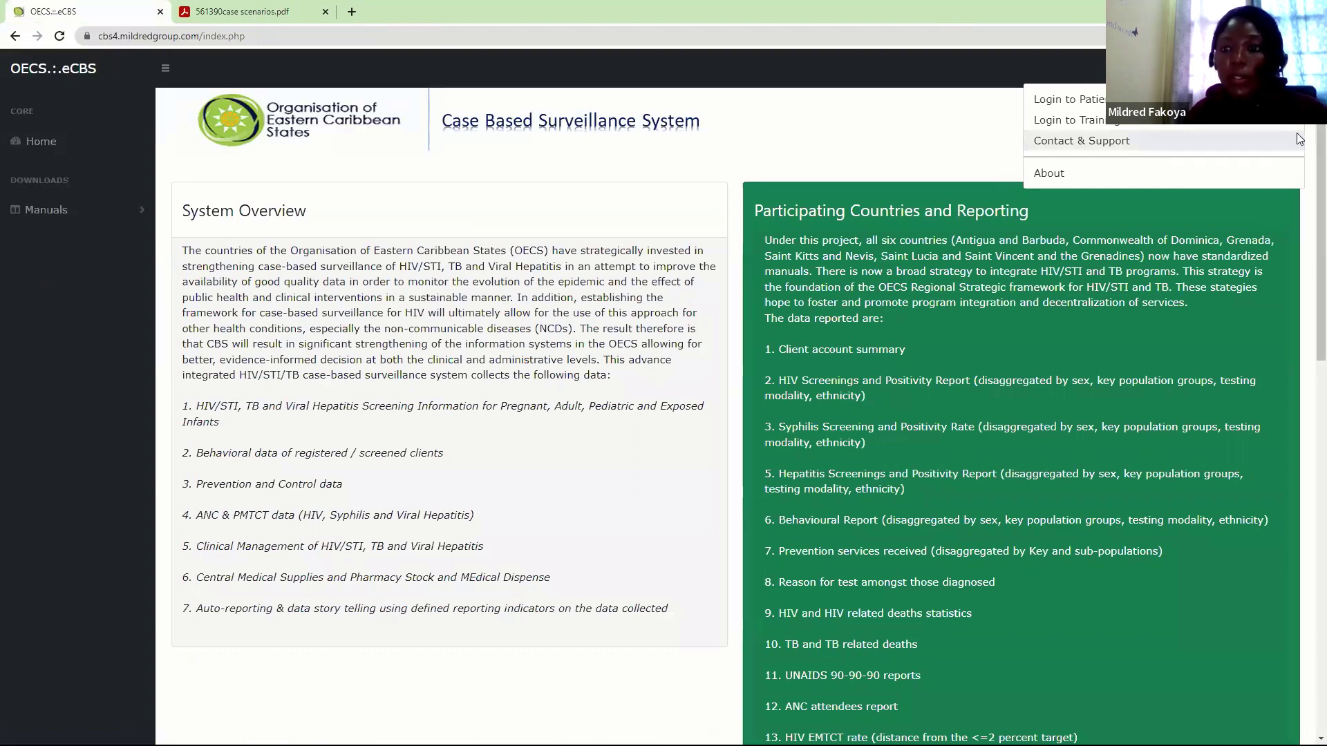
click(1085, 100)
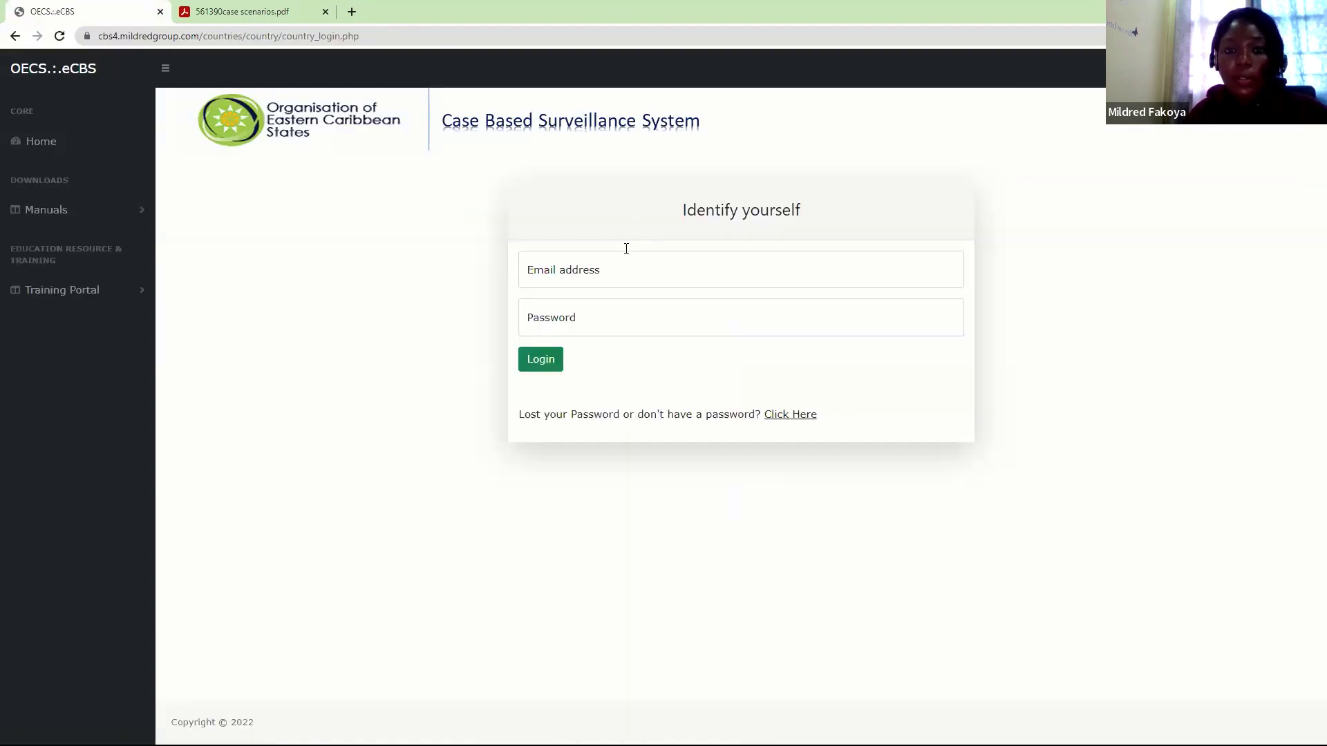
click(623, 252)
text(test@)
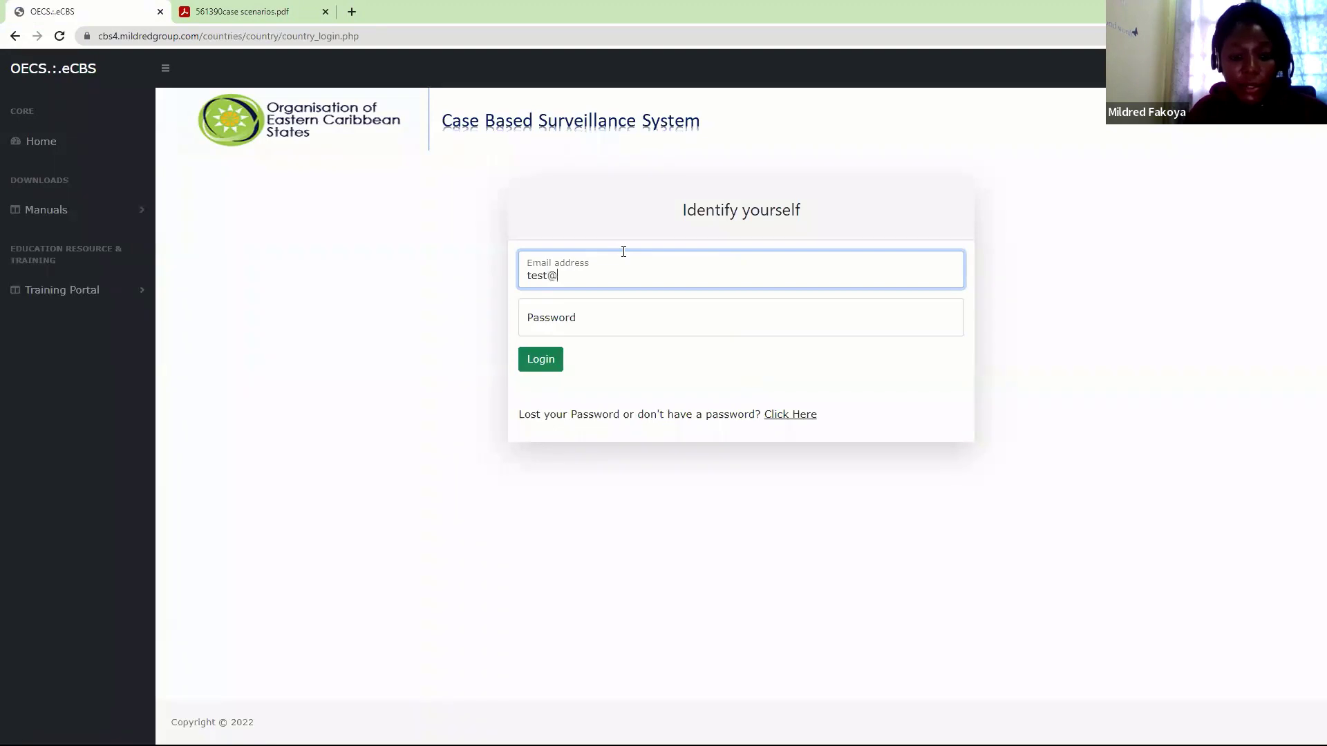
text(test.com)
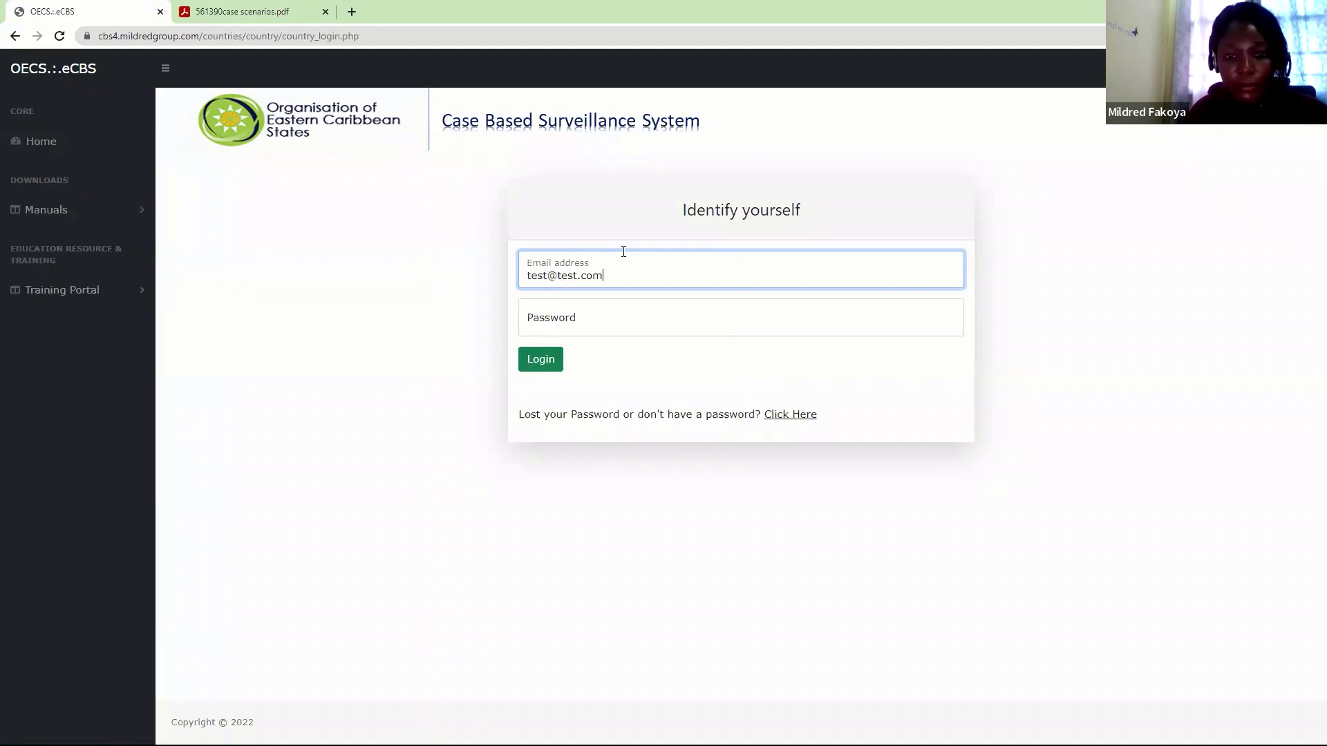
key(Tab)
text(test123)
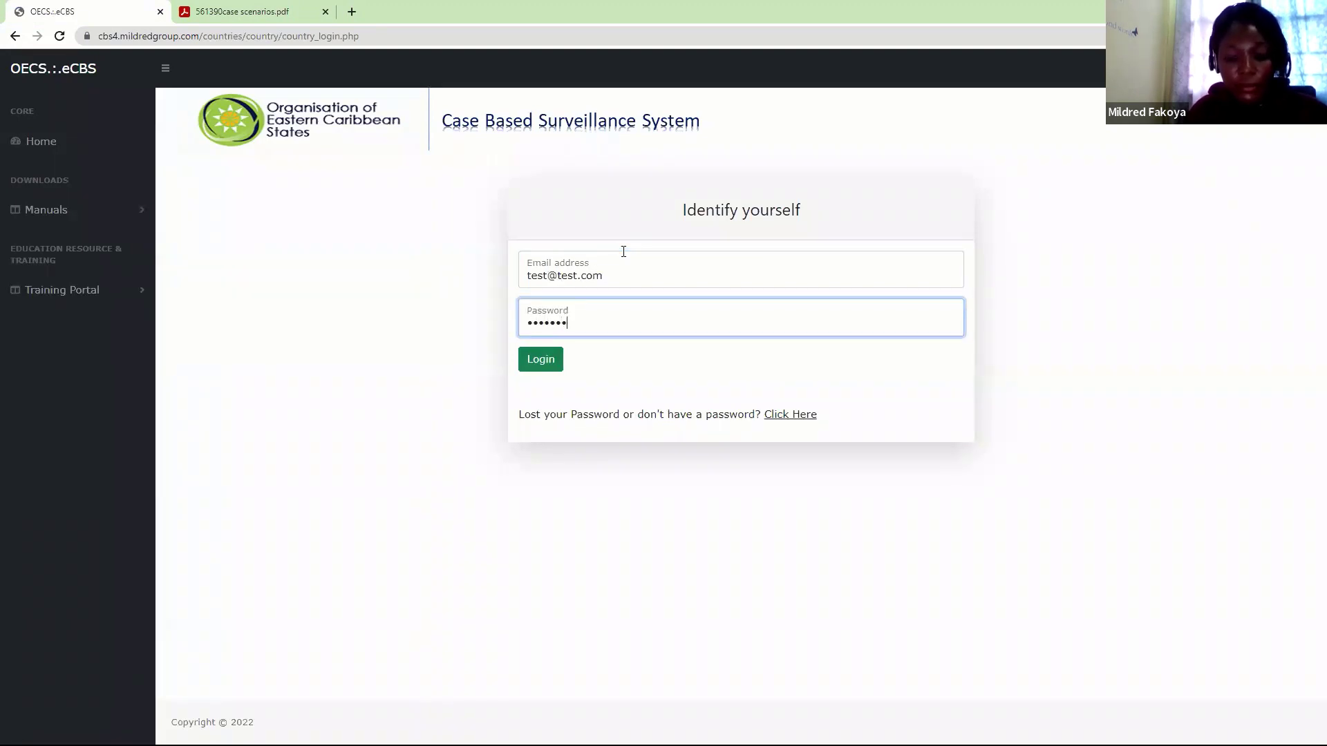
text(45)
key(Return)
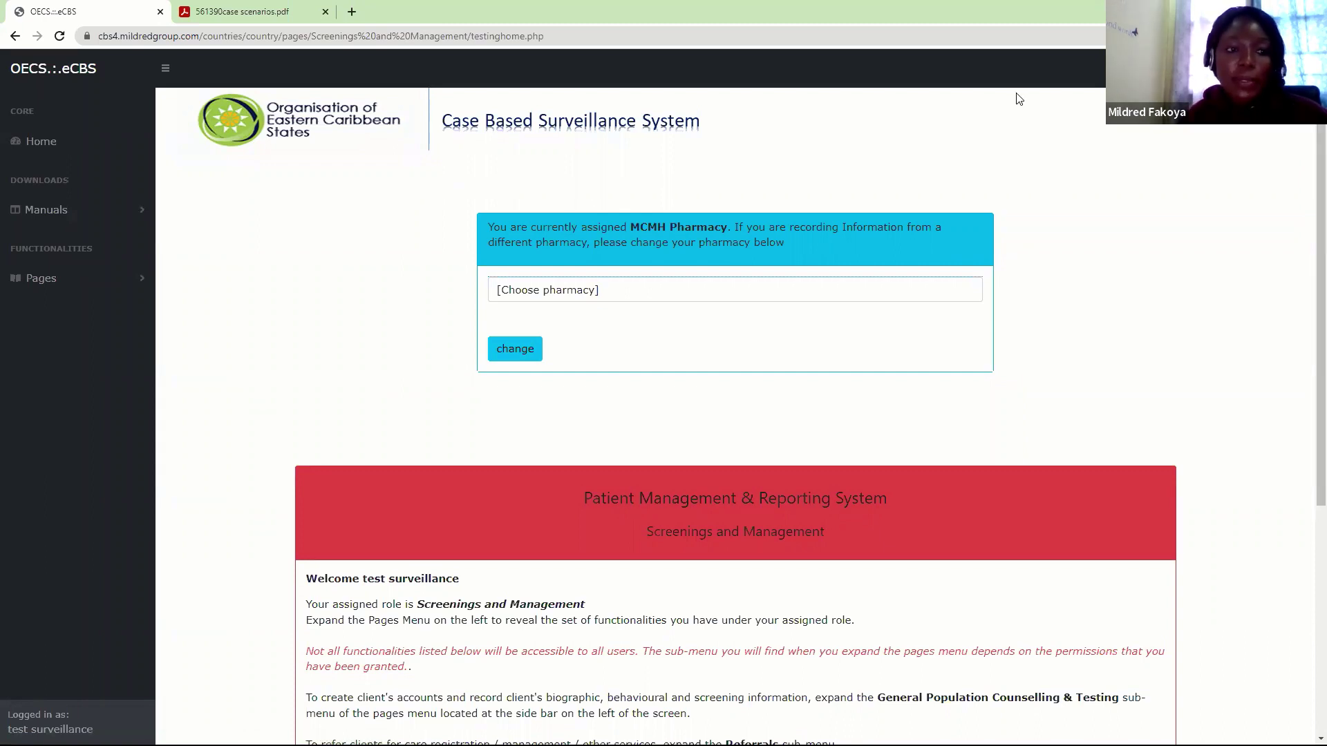
Open Pages > Updates > Update General population & Antenatal screening results from the sidebar
click(134, 278)
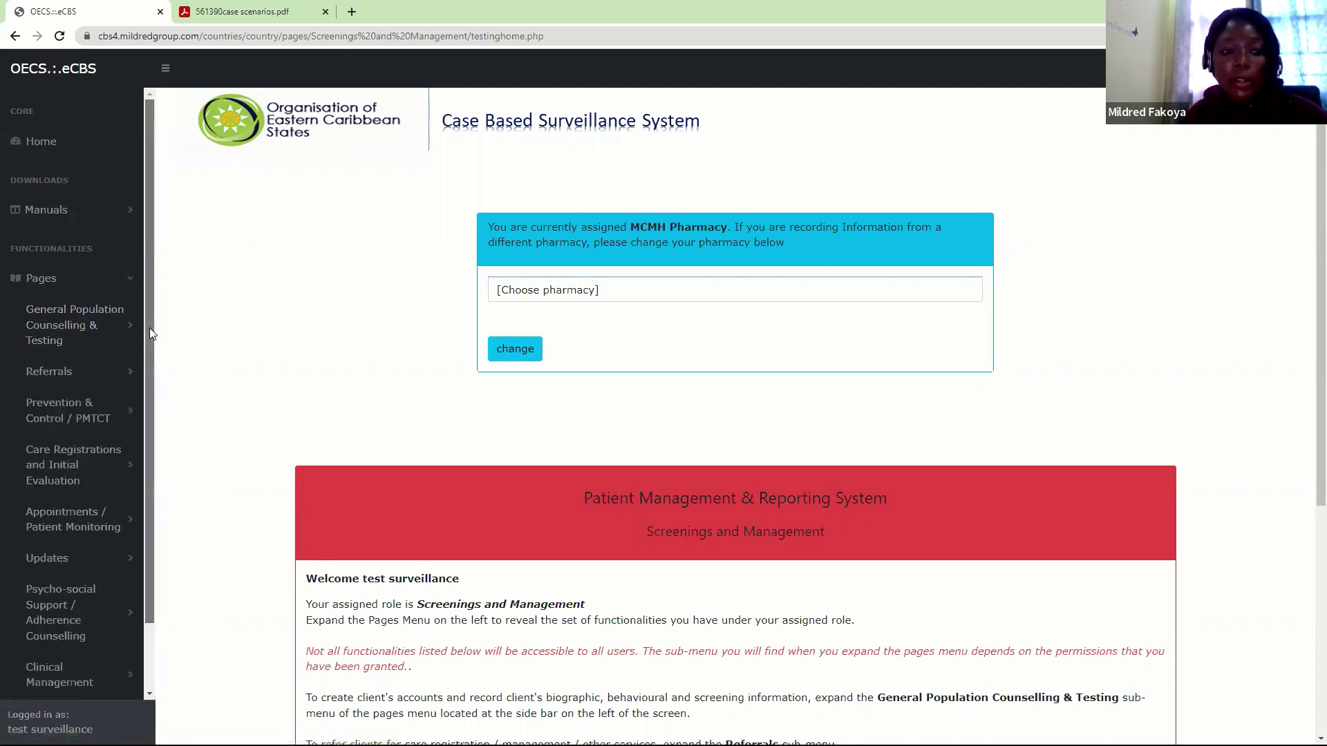
scroll(50, 572, down, 2)
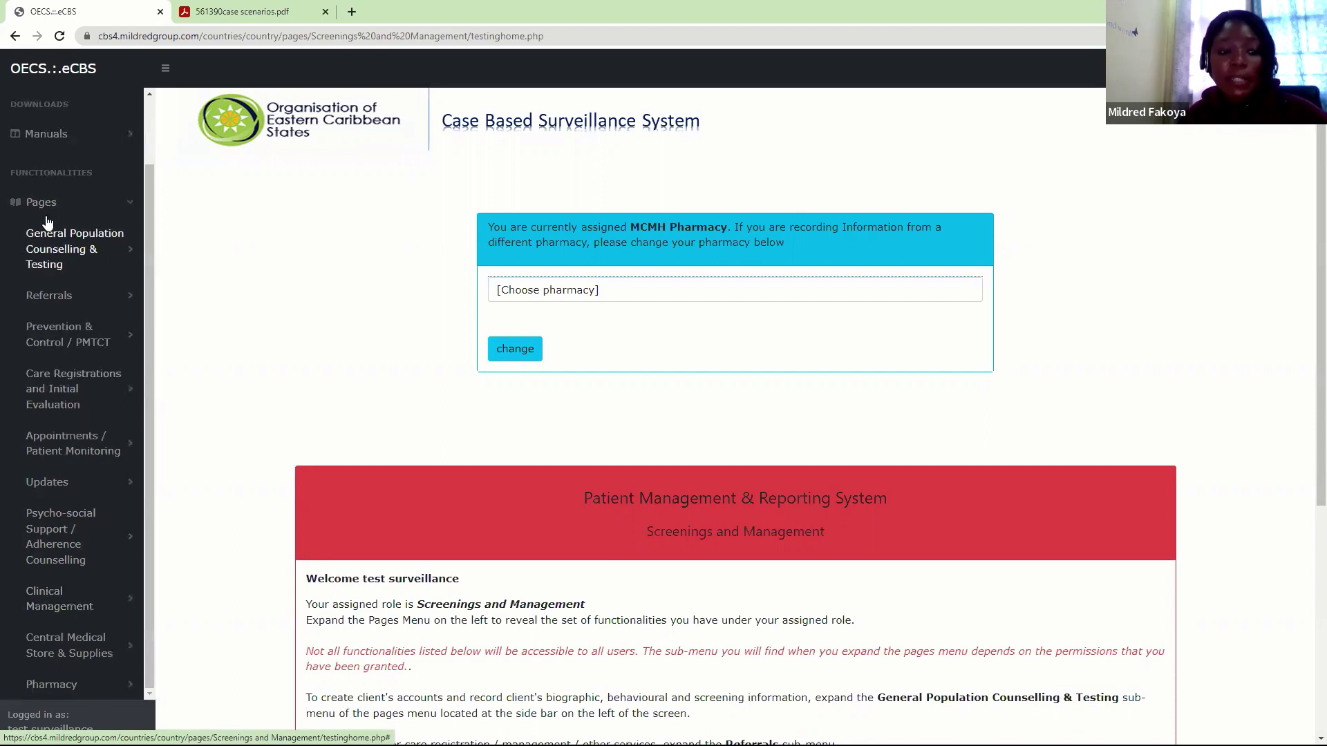
click(48, 483)
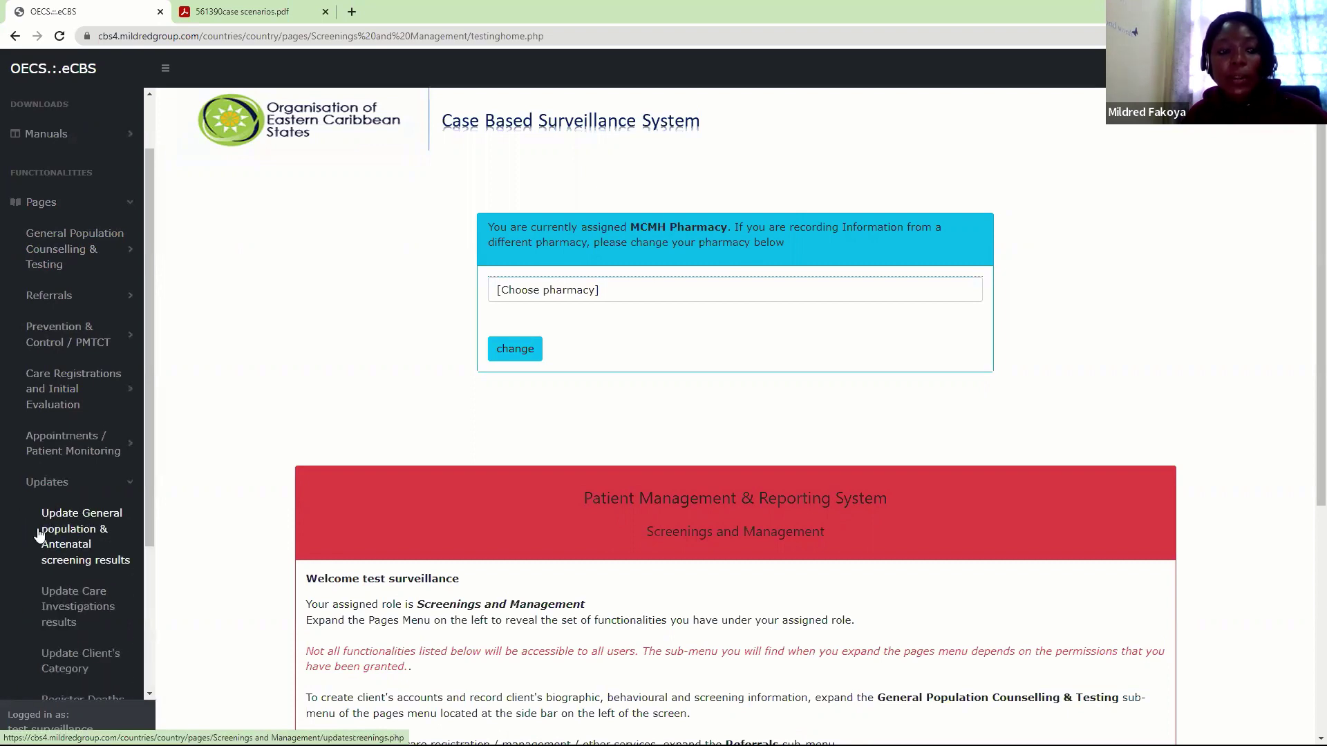
click(72, 544)
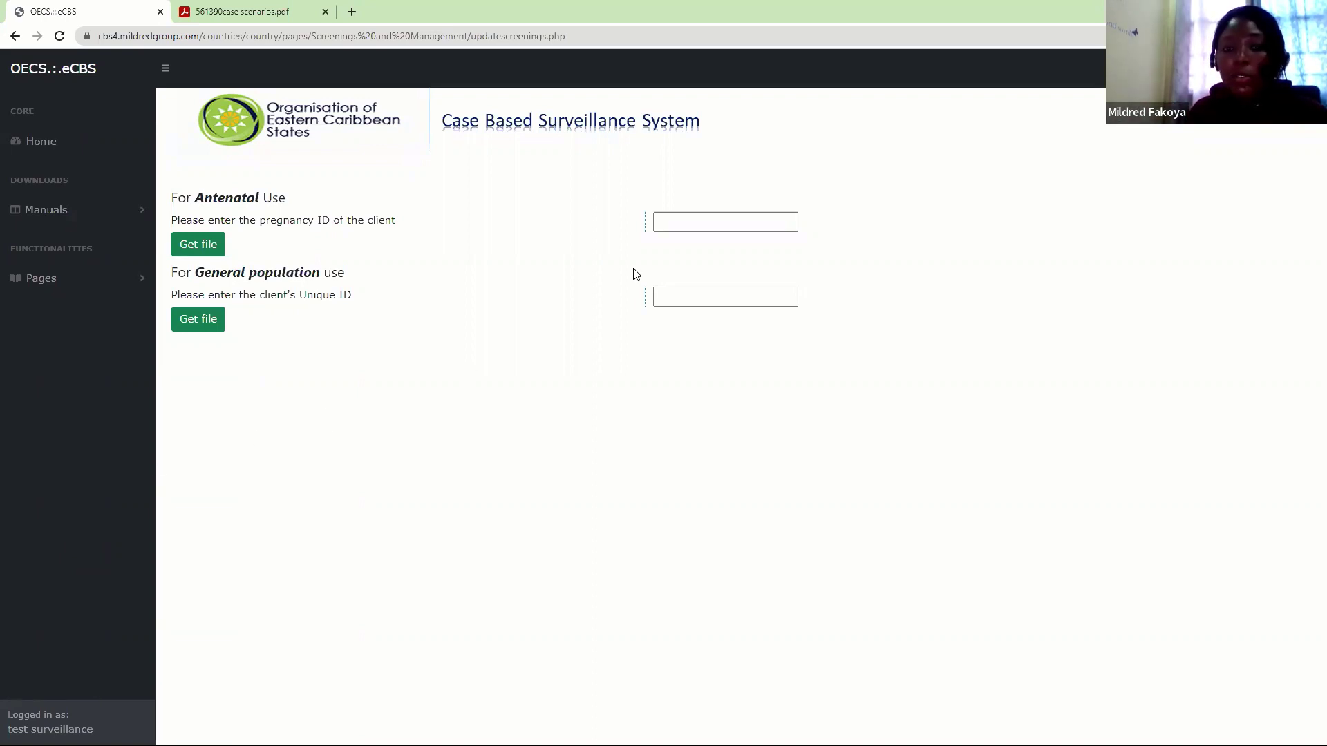
Enter the client's pregnancy ID in the Antenatal field and get its file
click(677, 228)
click(677, 228)
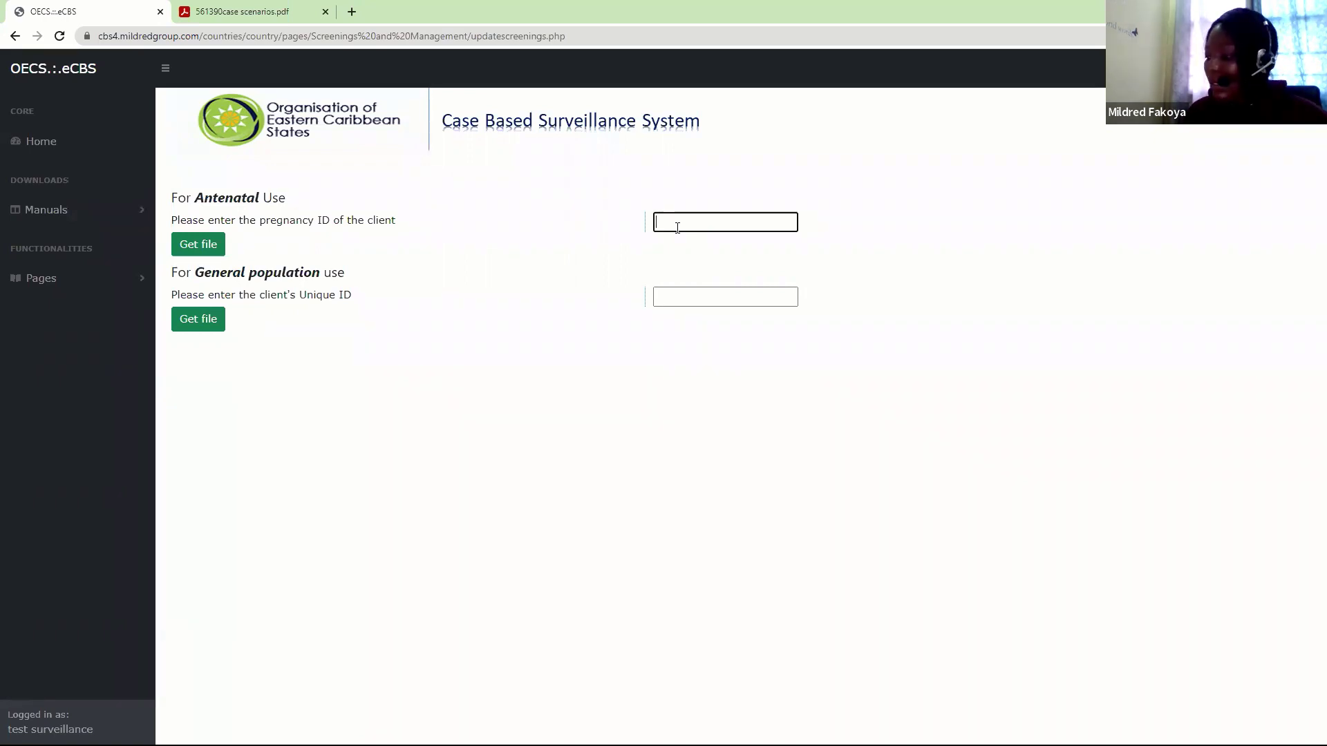
text(jb)
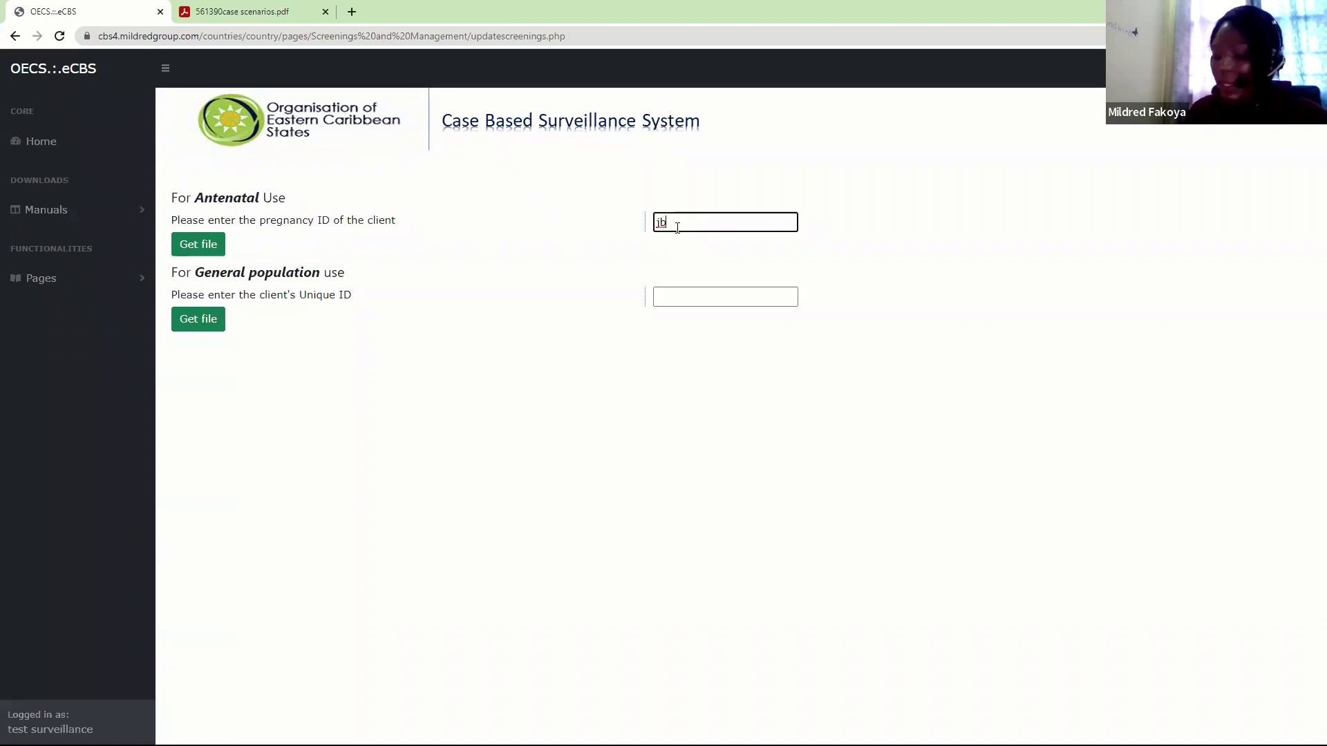
key(BackSpace)
key(BackSpace)
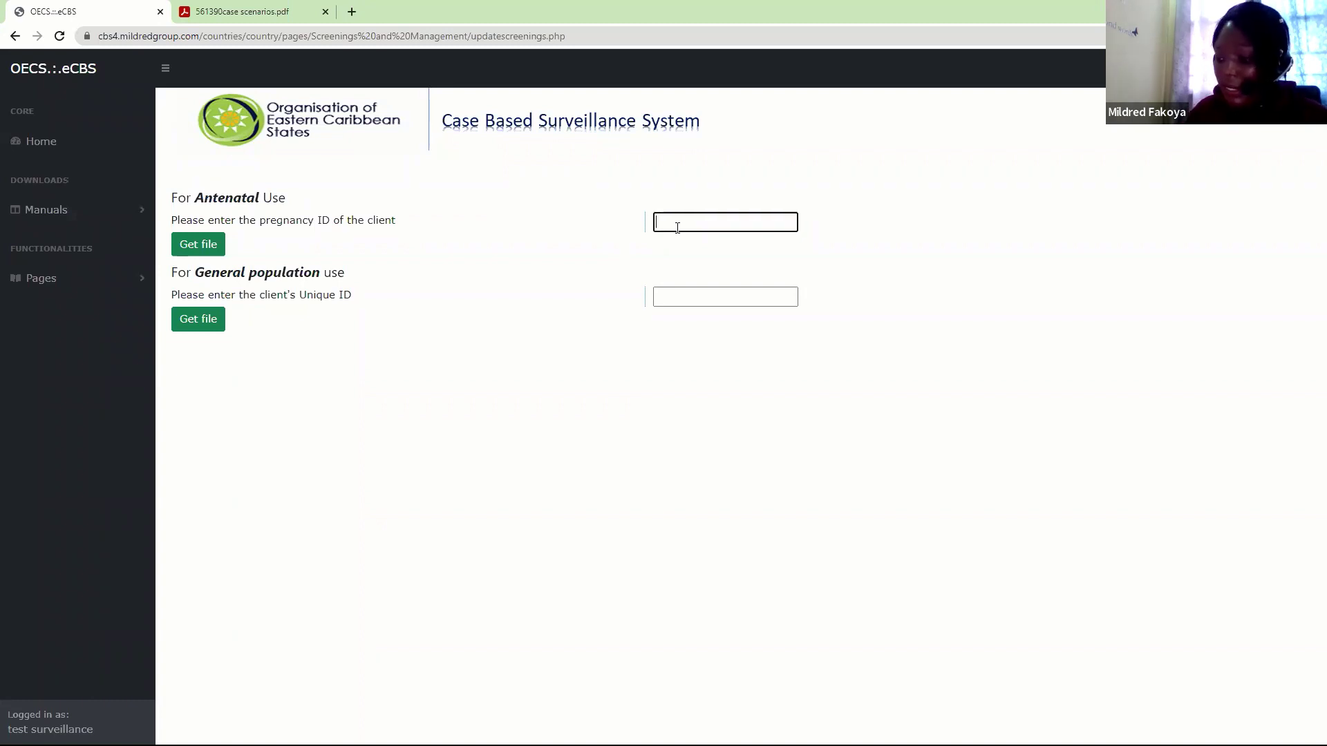
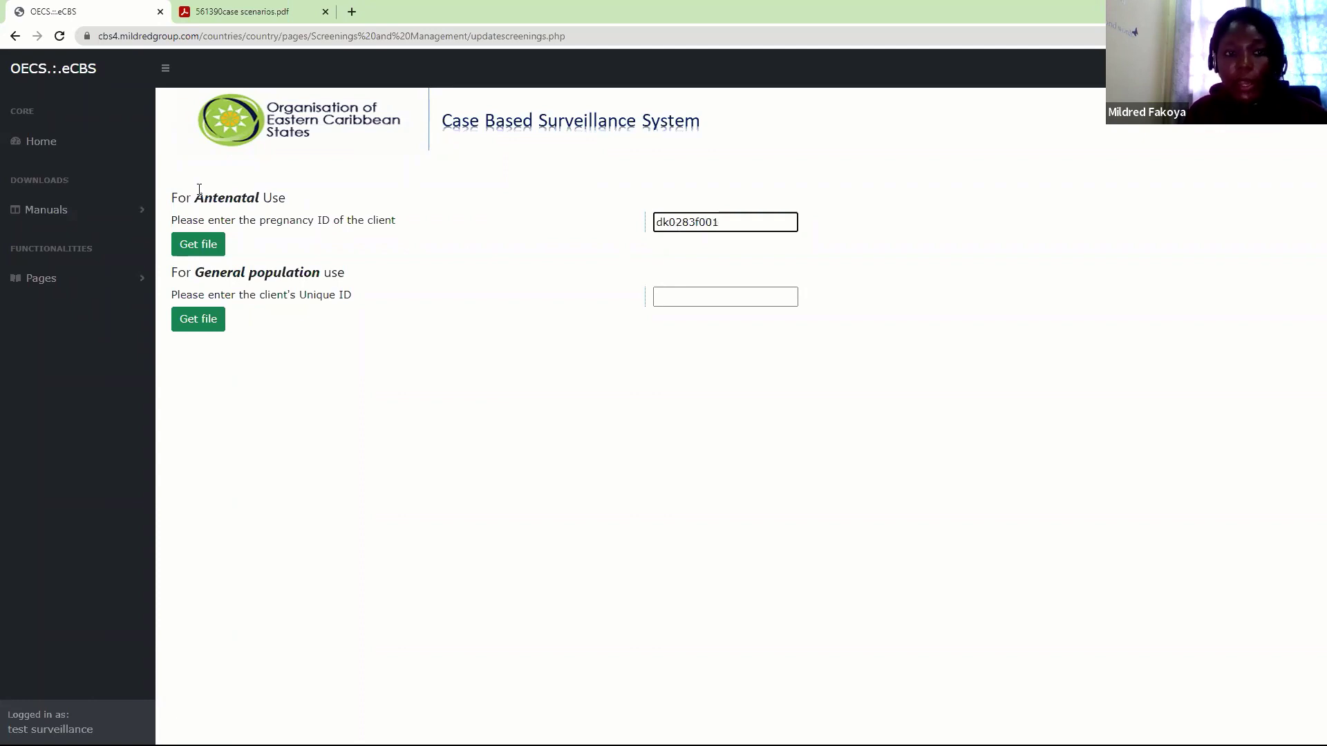
click(200, 246)
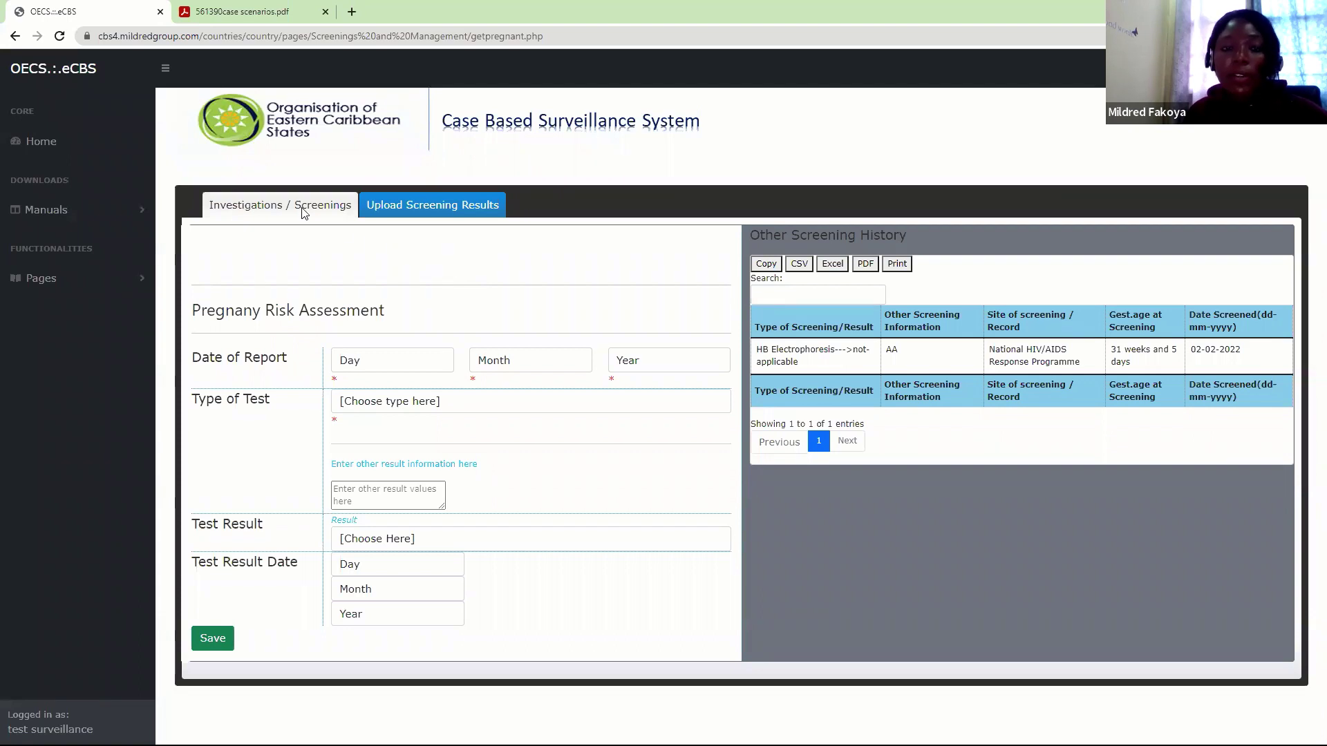
Switch the pregnancy file to the Upload Screening Results tab
click(390, 216)
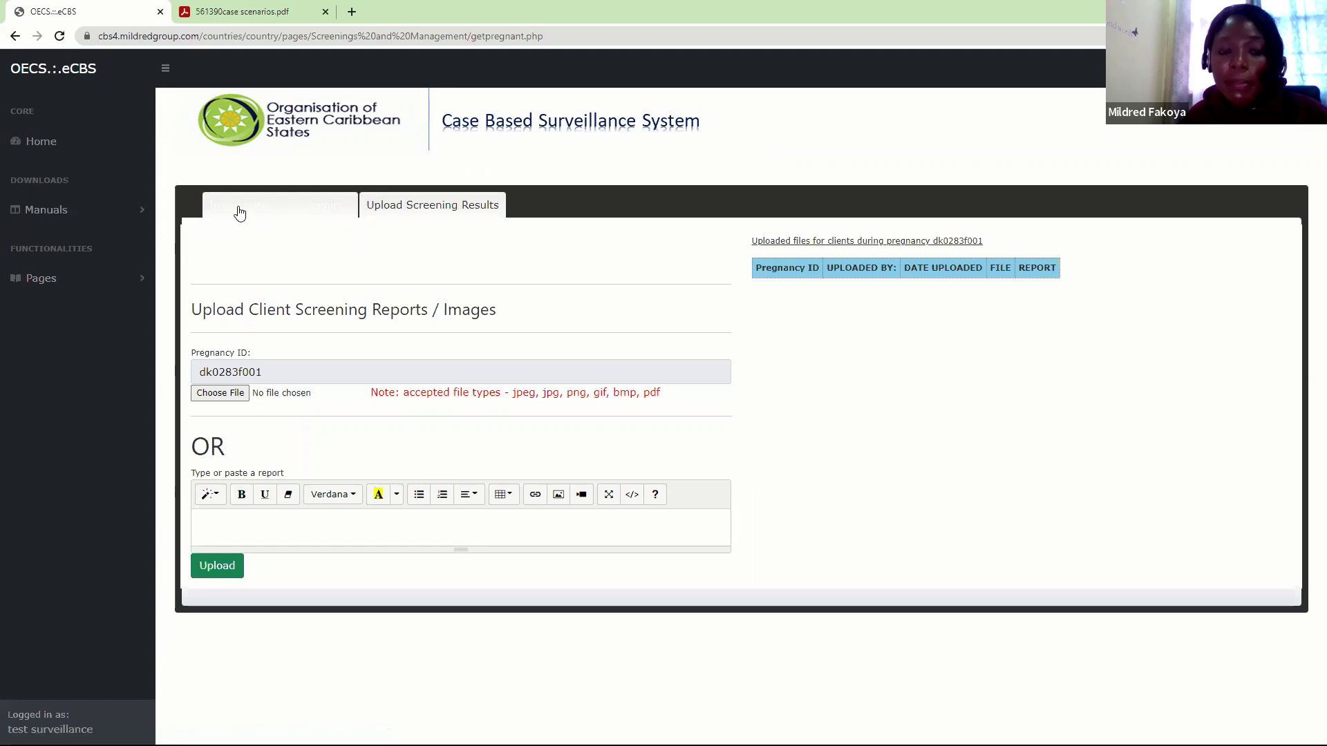
Toggle to Investigations / Screenings and back to Upload Screening Results, then expand Pages
click(260, 213)
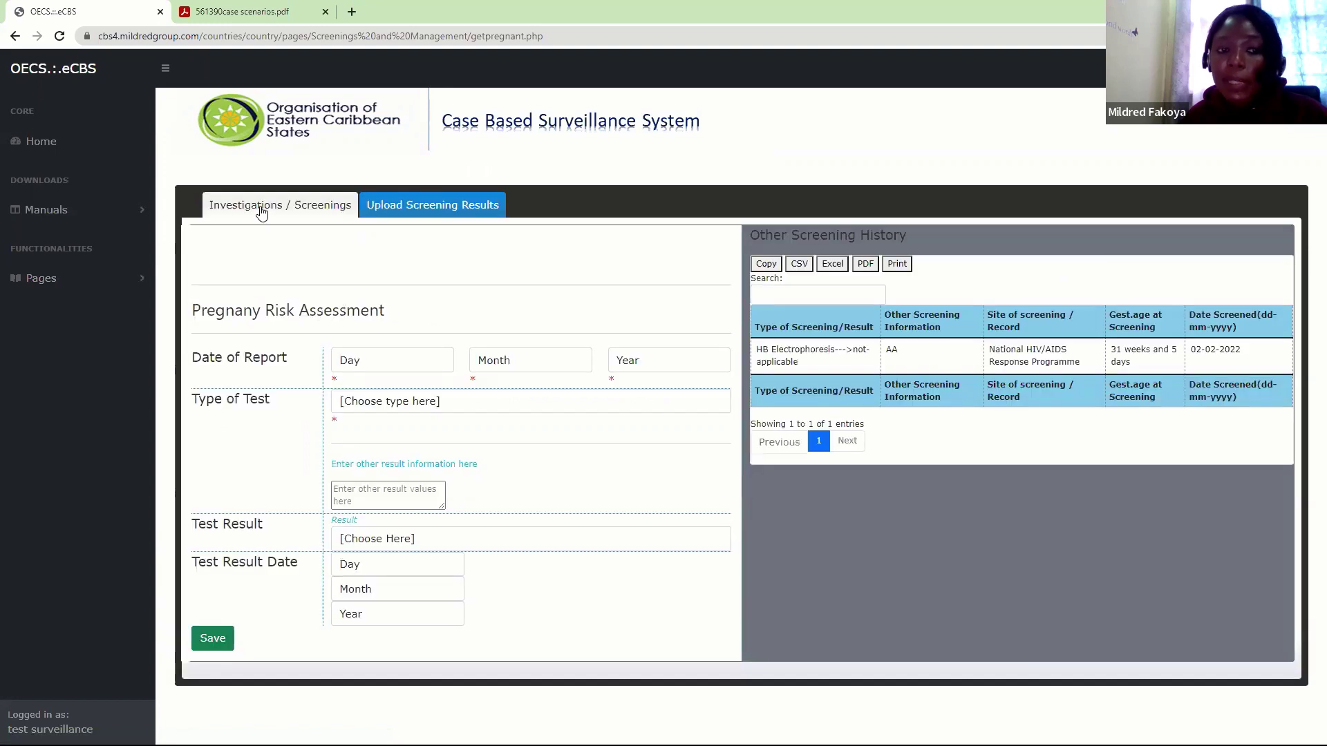
click(394, 209)
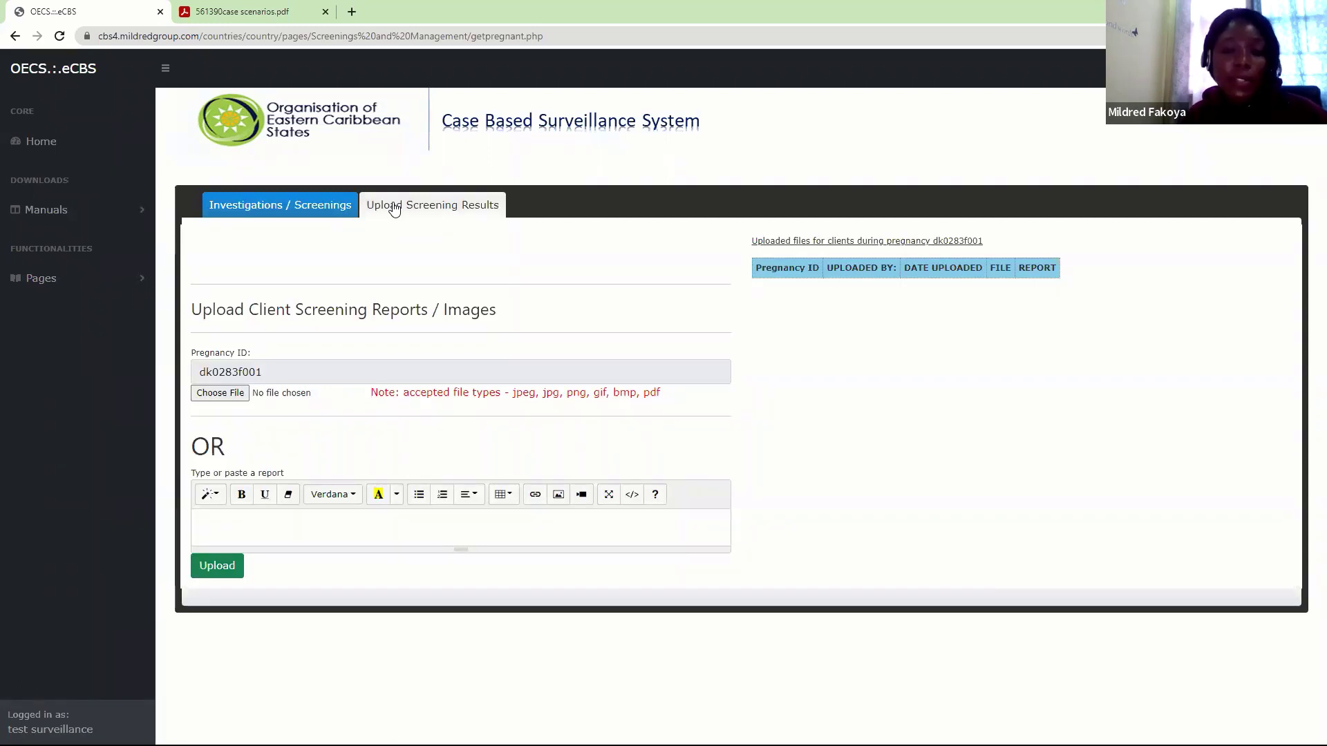
click(393, 207)
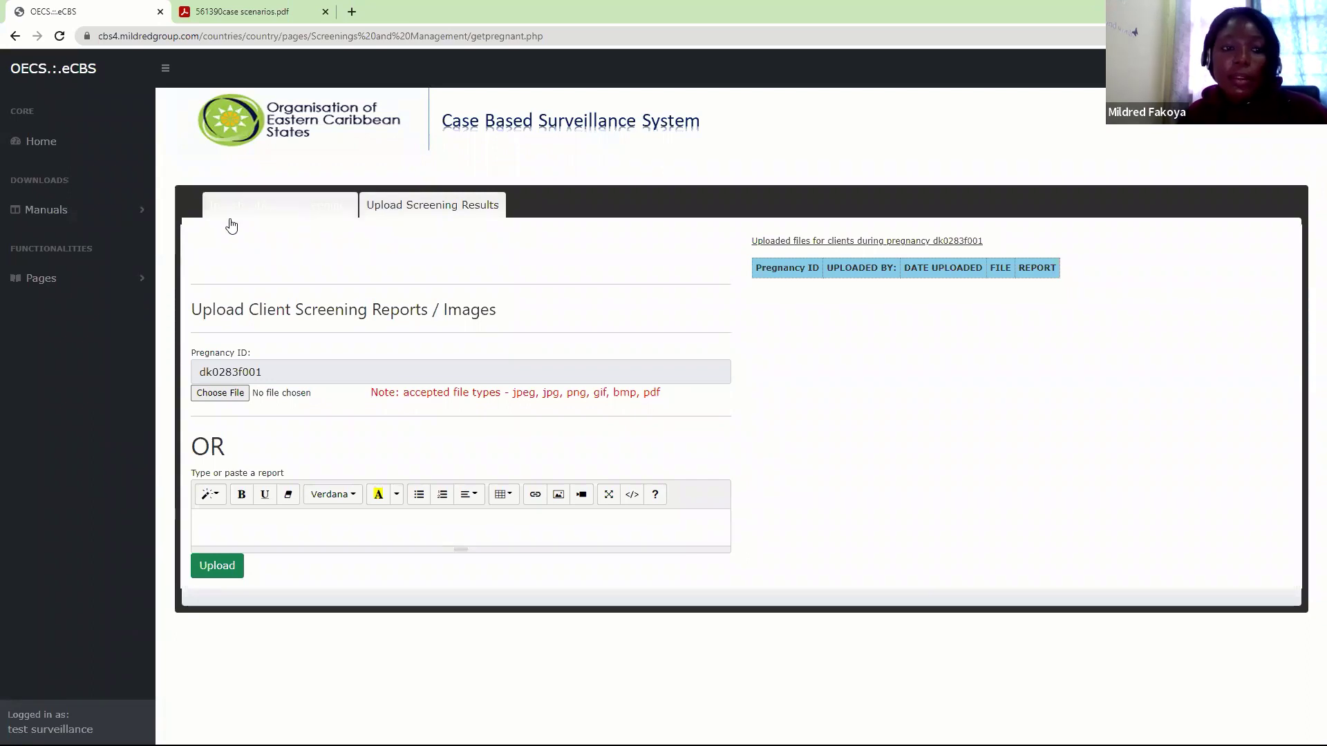
click(133, 278)
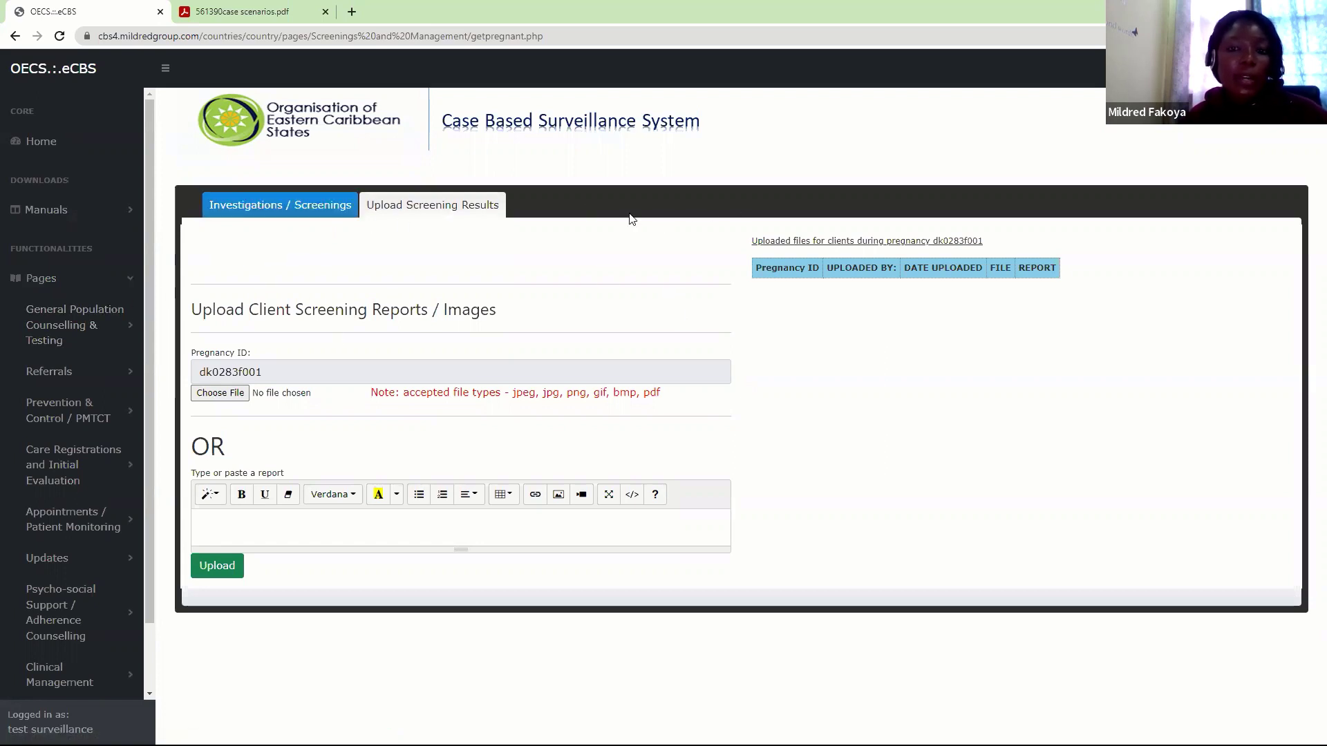
Re-expand Pages and show the General Population Counselling & Testing options in the sidebar
click(134, 286)
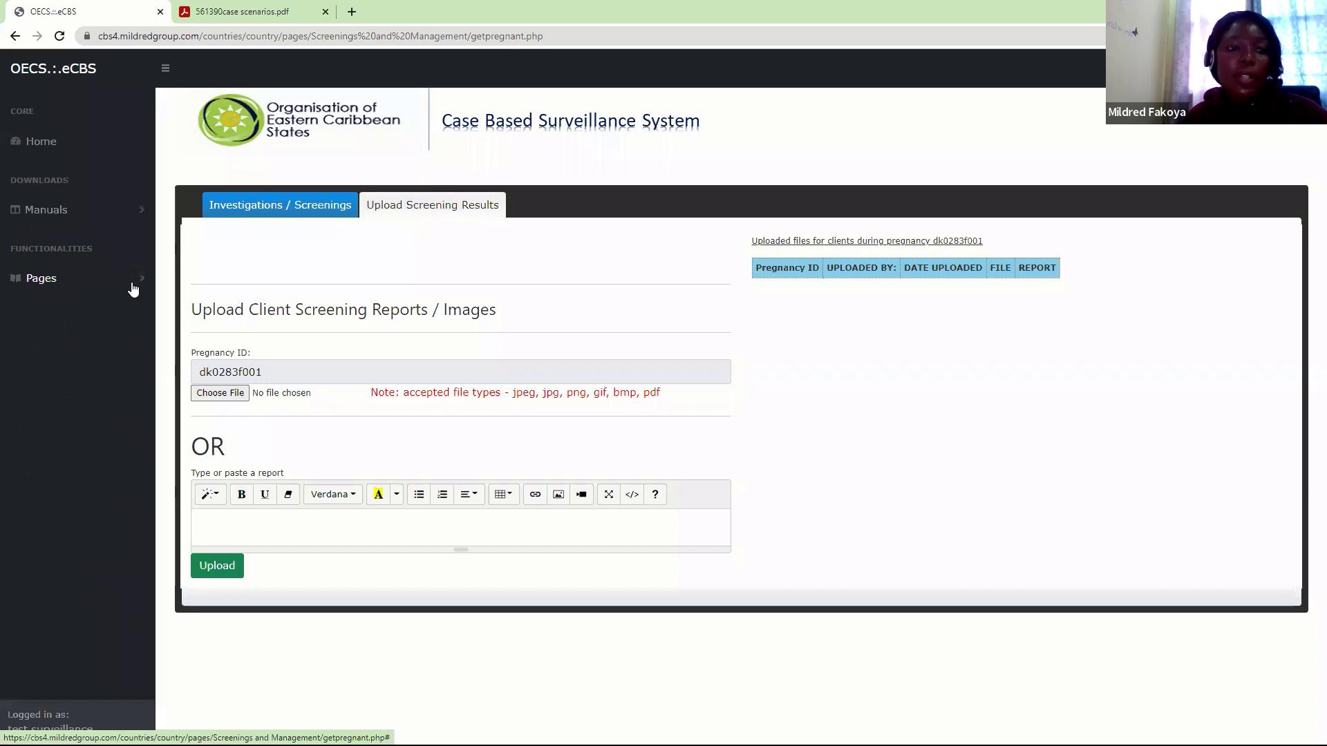
click(133, 288)
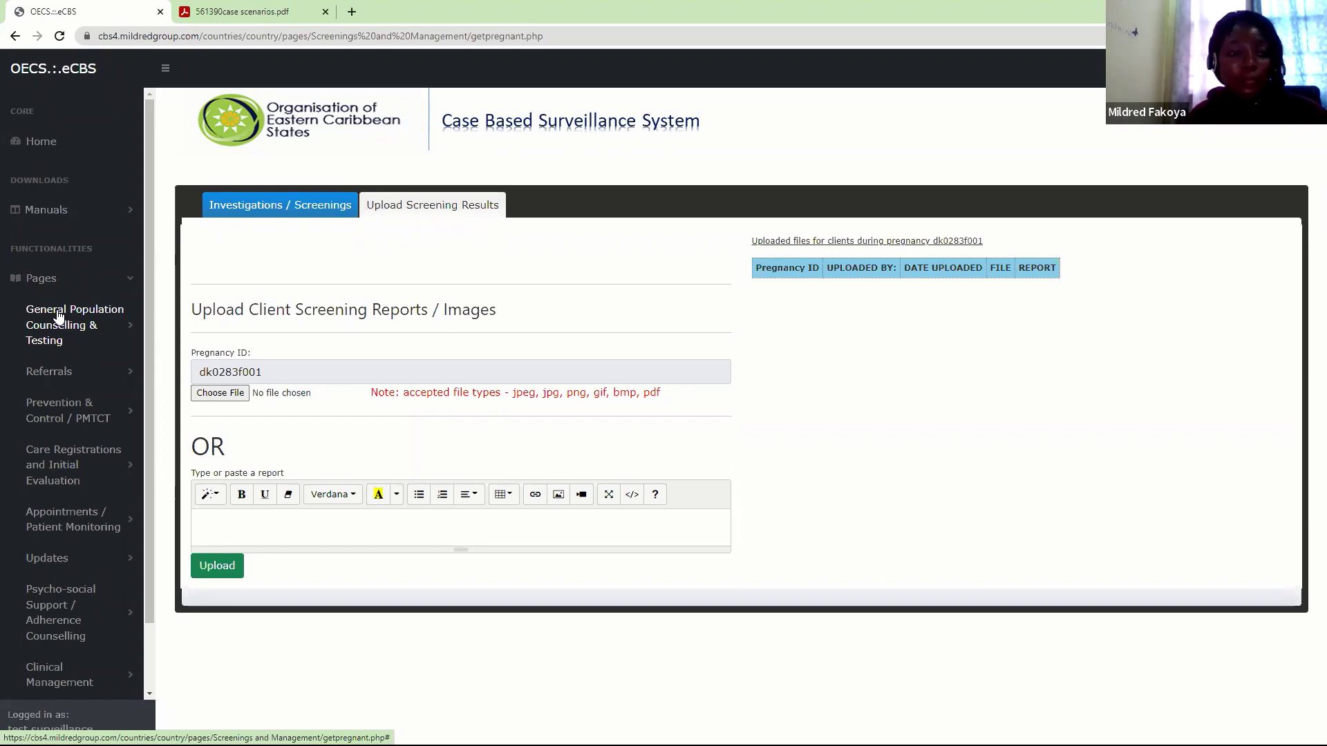
click(116, 324)
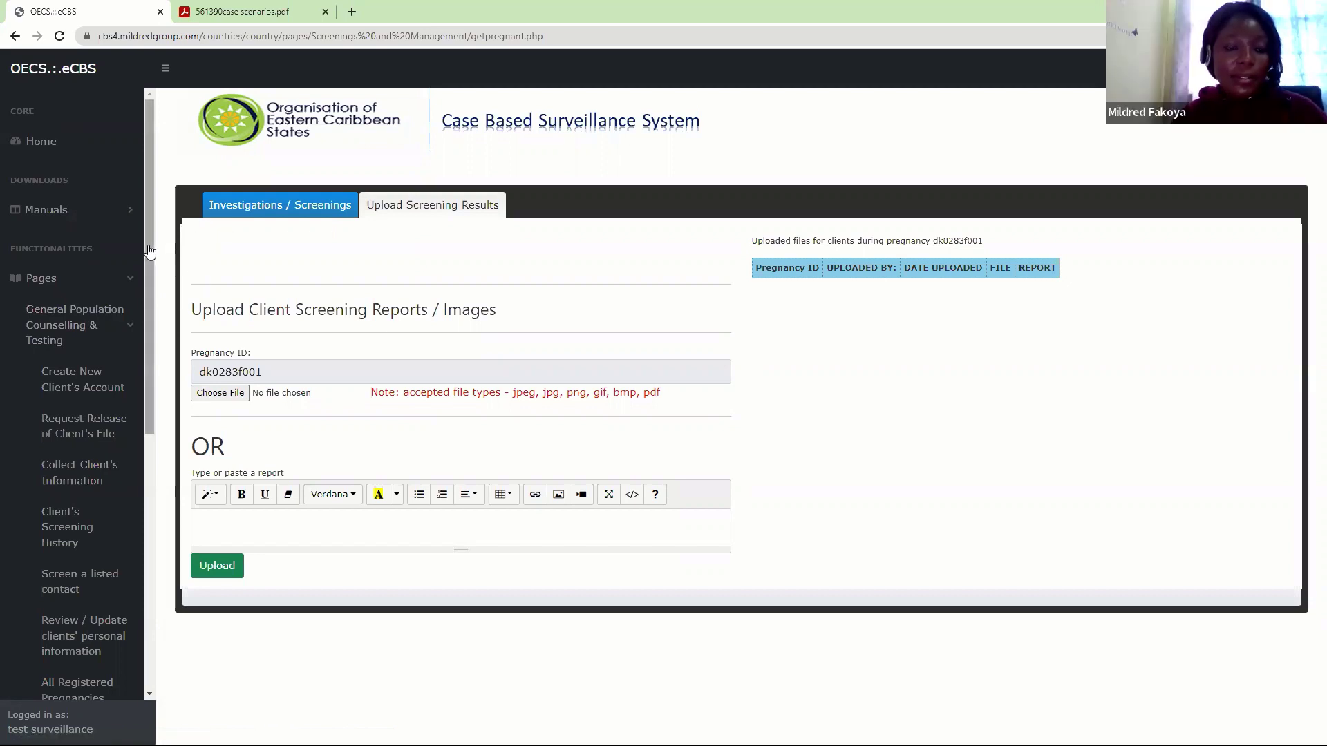
scroll(68, 187, down, 3)
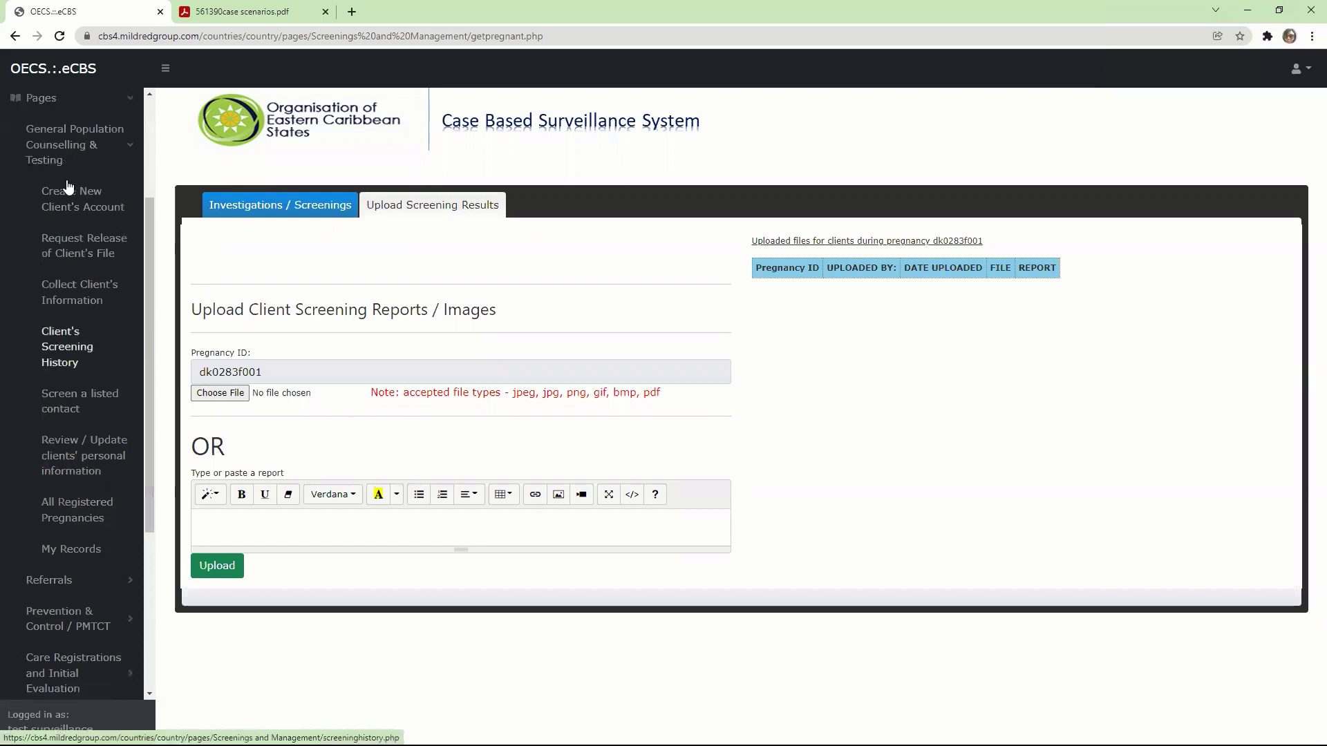
Open Collect Client's Information and retrieve the client's file by their unique ID
click(77, 290)
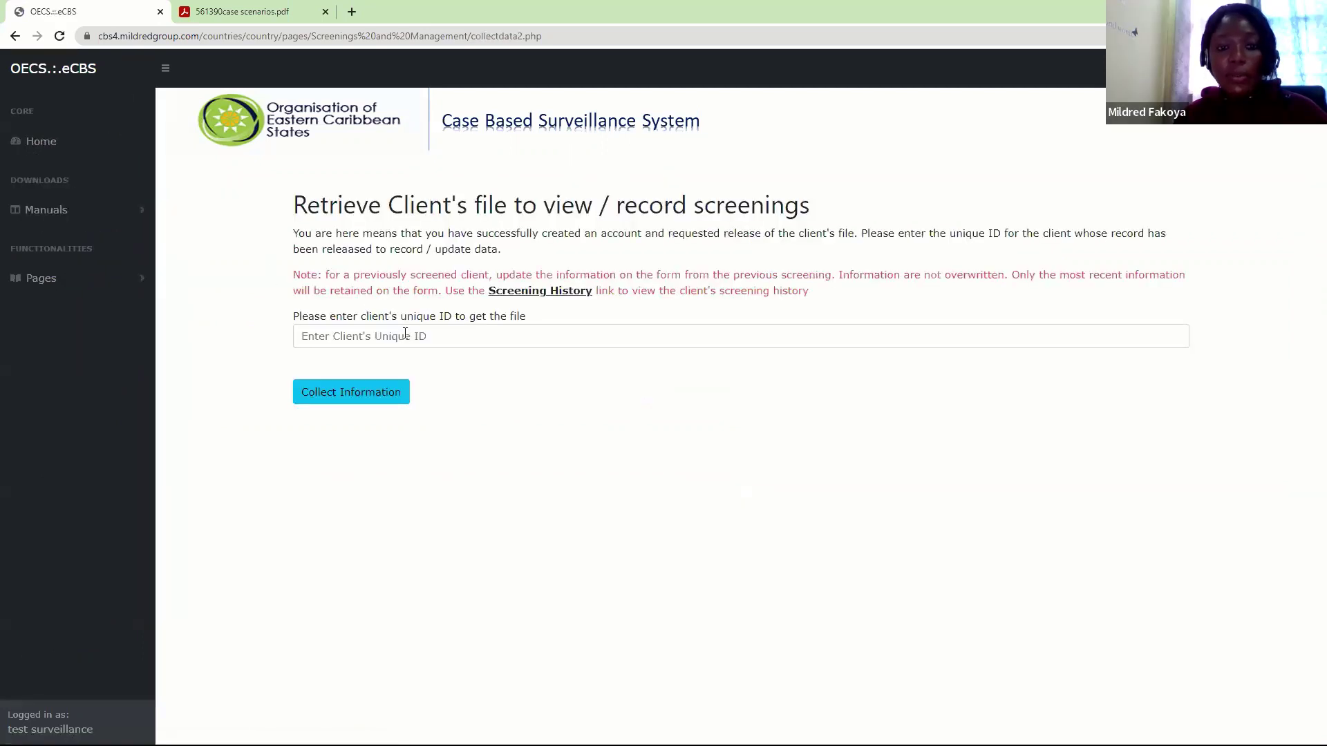
click(405, 335)
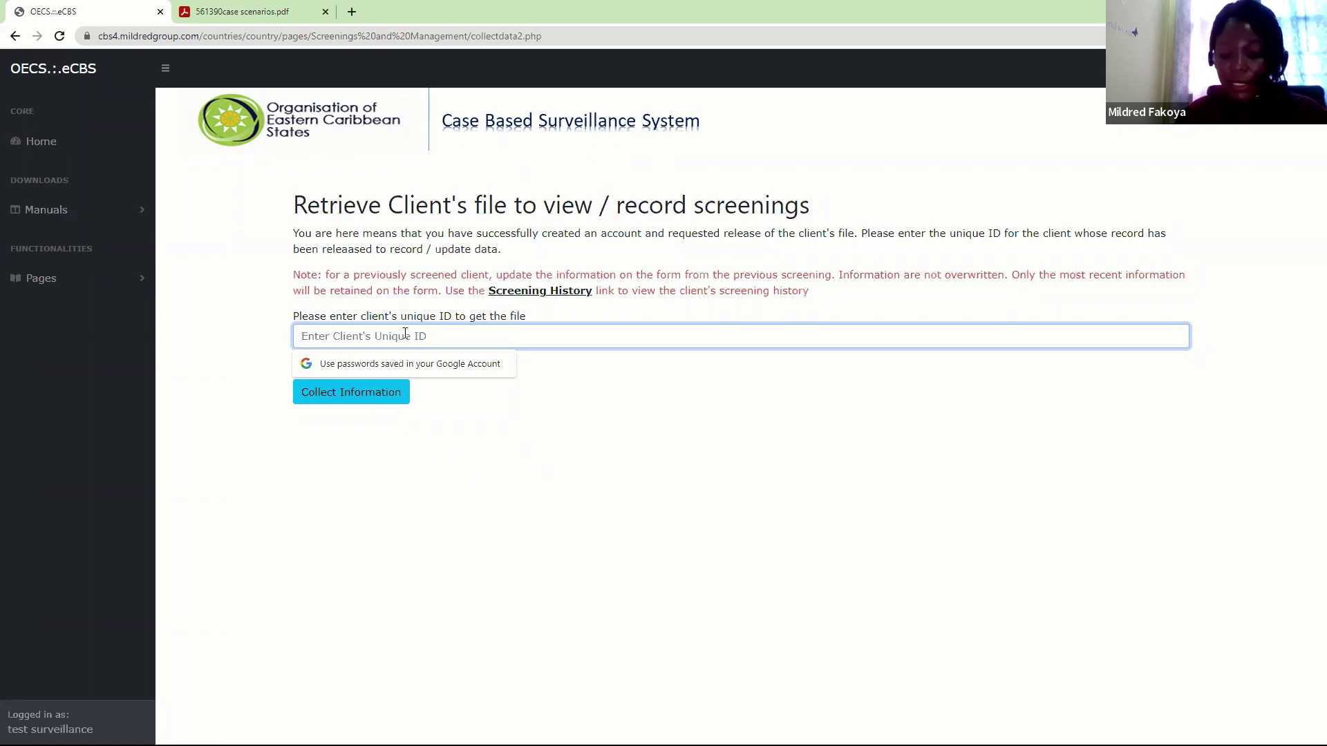
text(••)
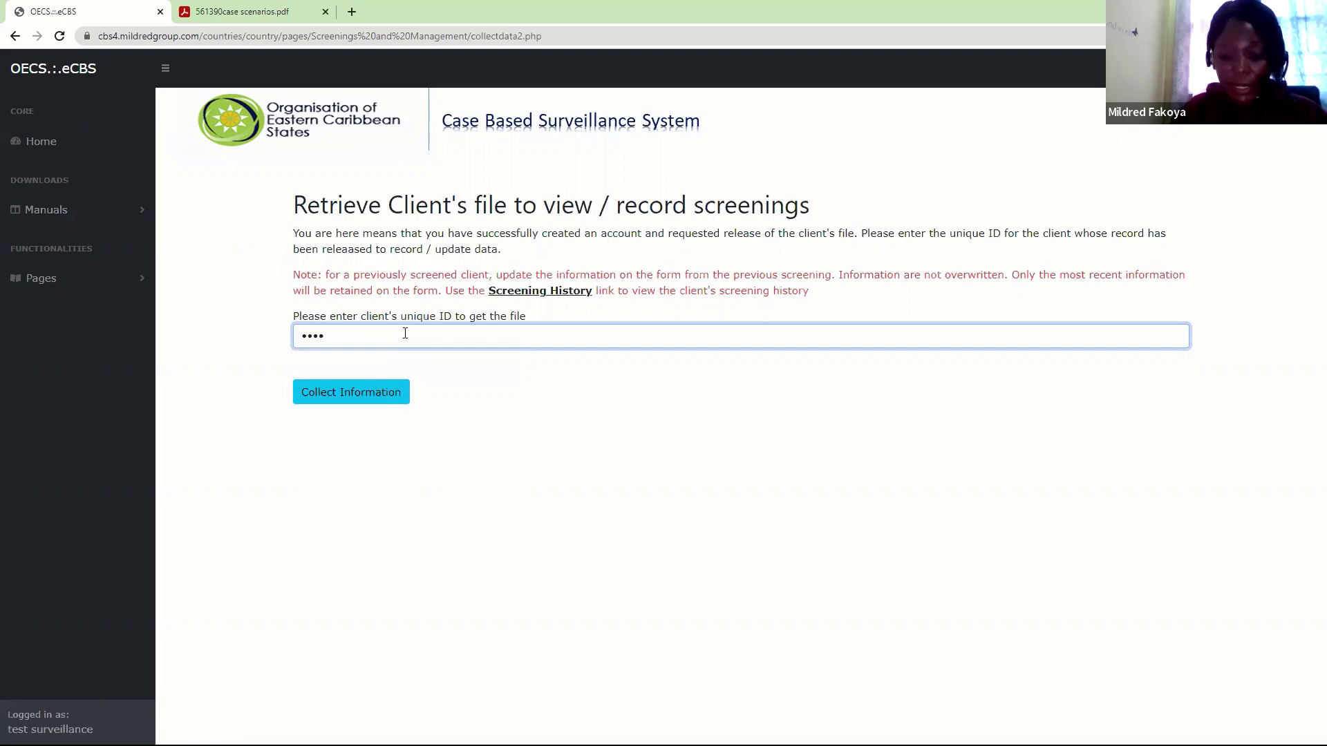
text(••)
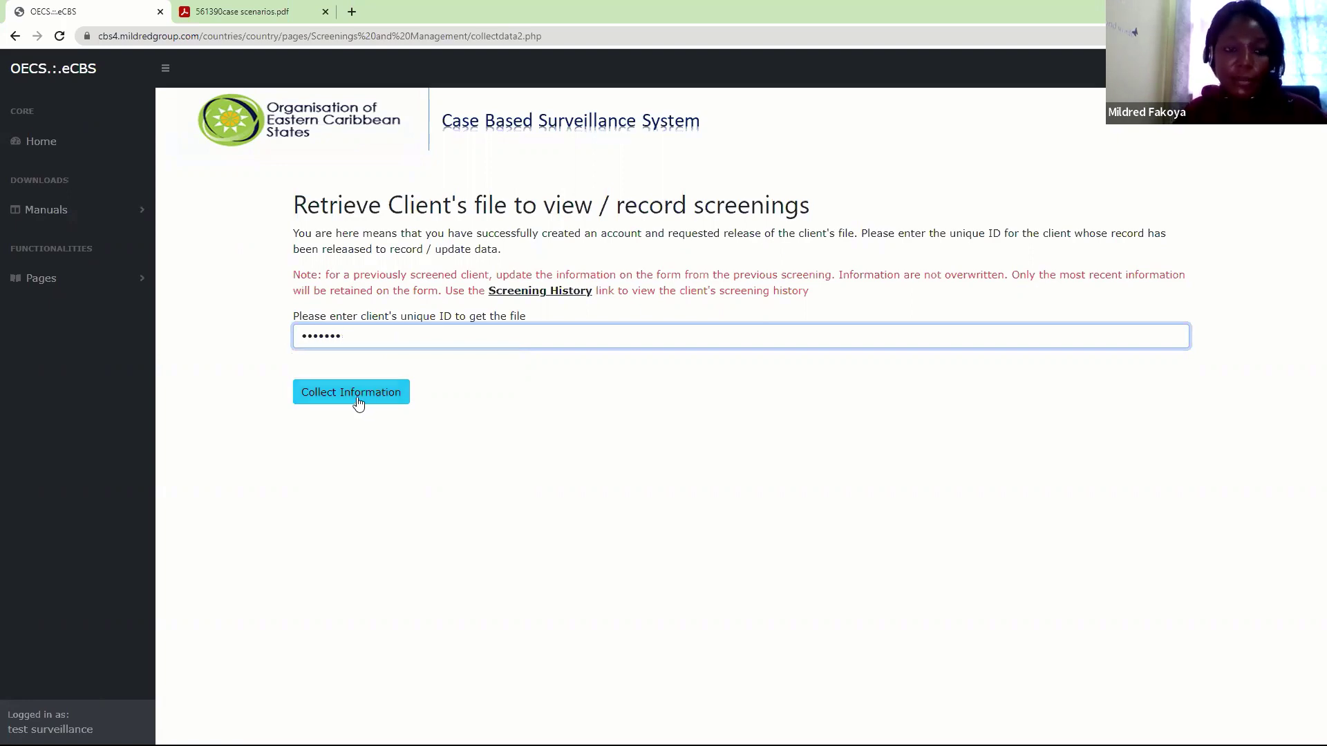
click(358, 402)
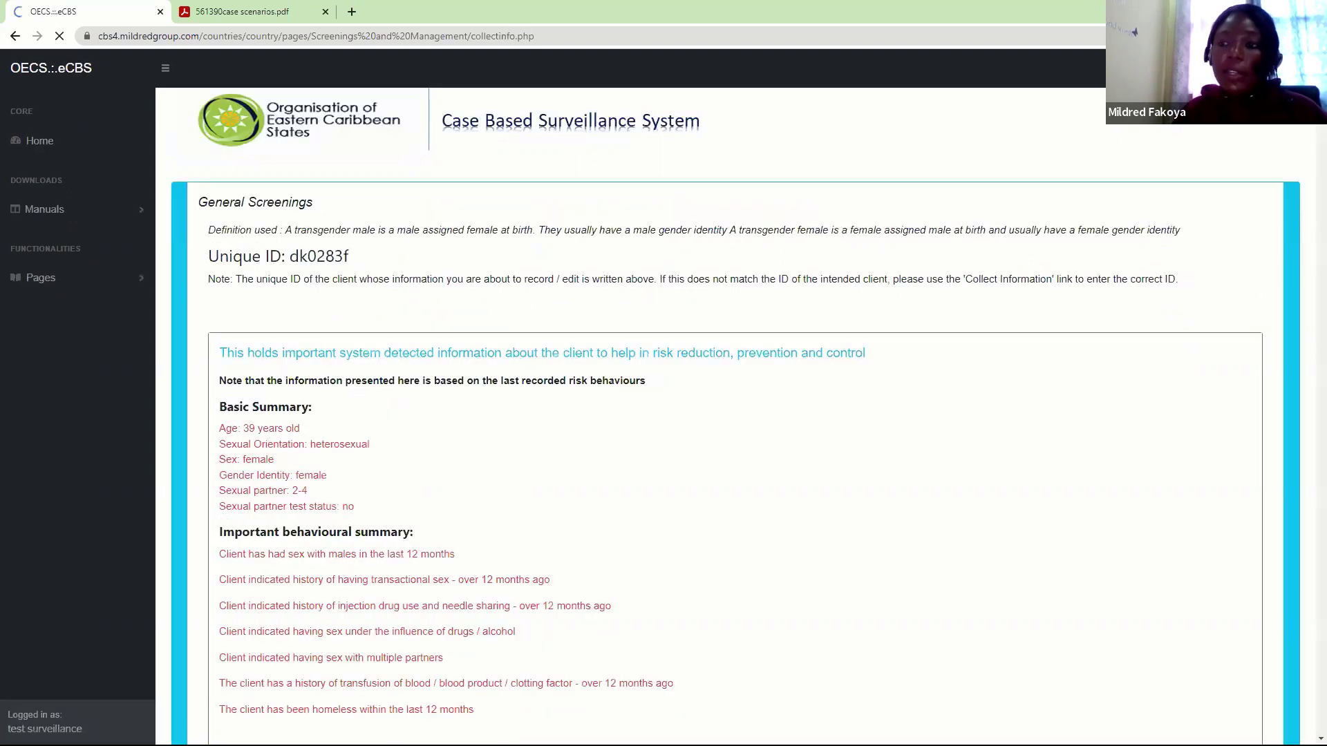
Open the Antenatal / Maternity routine follow-up section of the client's file
scroll(699, 314, down, 10)
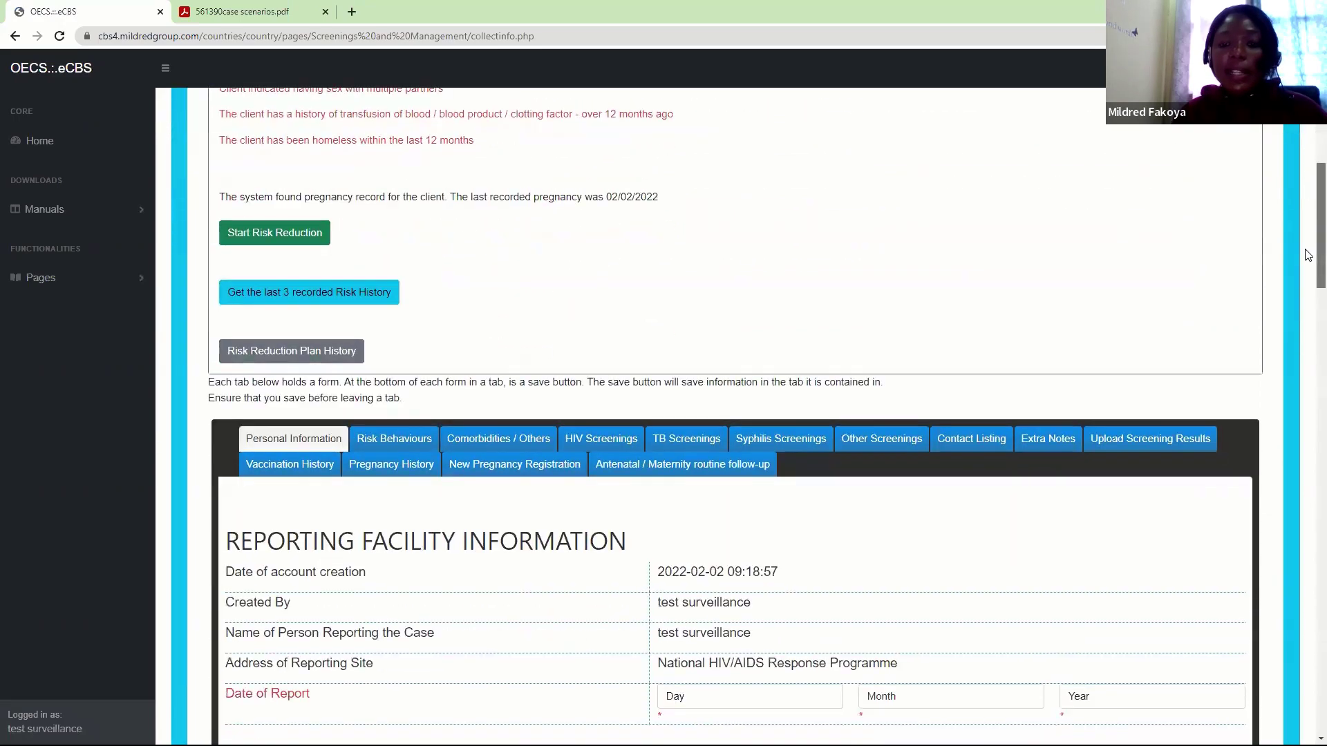
click(690, 297)
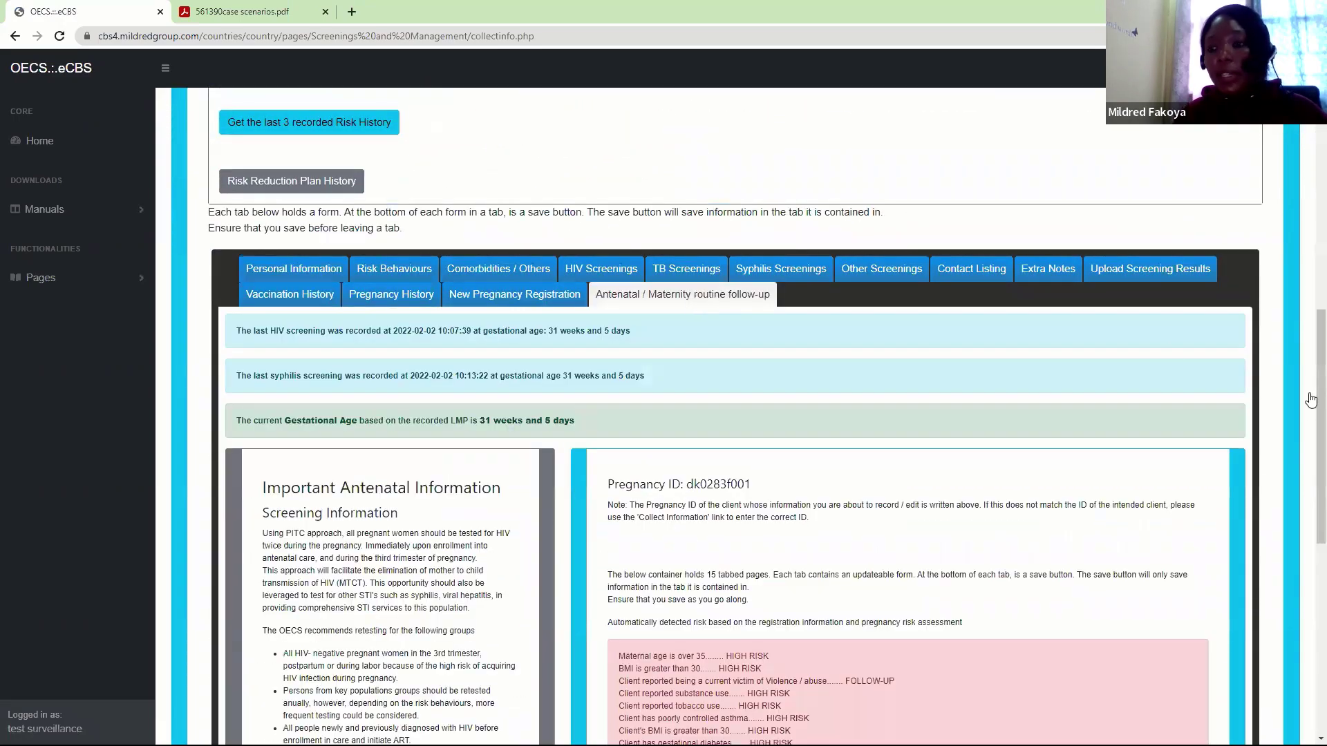
drag(1312, 443, 1312, 608)
scroll(1311, 609, down, 2)
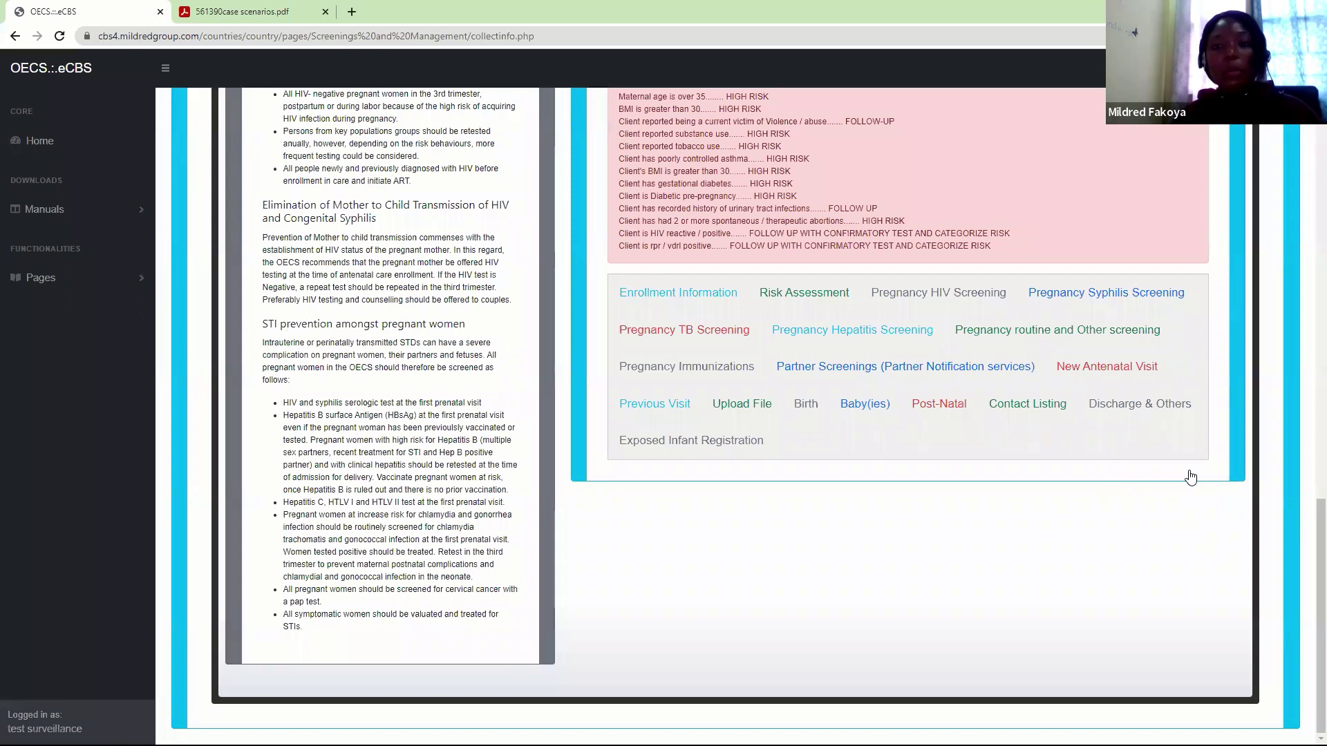
Review the Enrollment, Risk Assessment, HIV, Syphilis, Immunizations and Contact Listing tabs
click(742, 295)
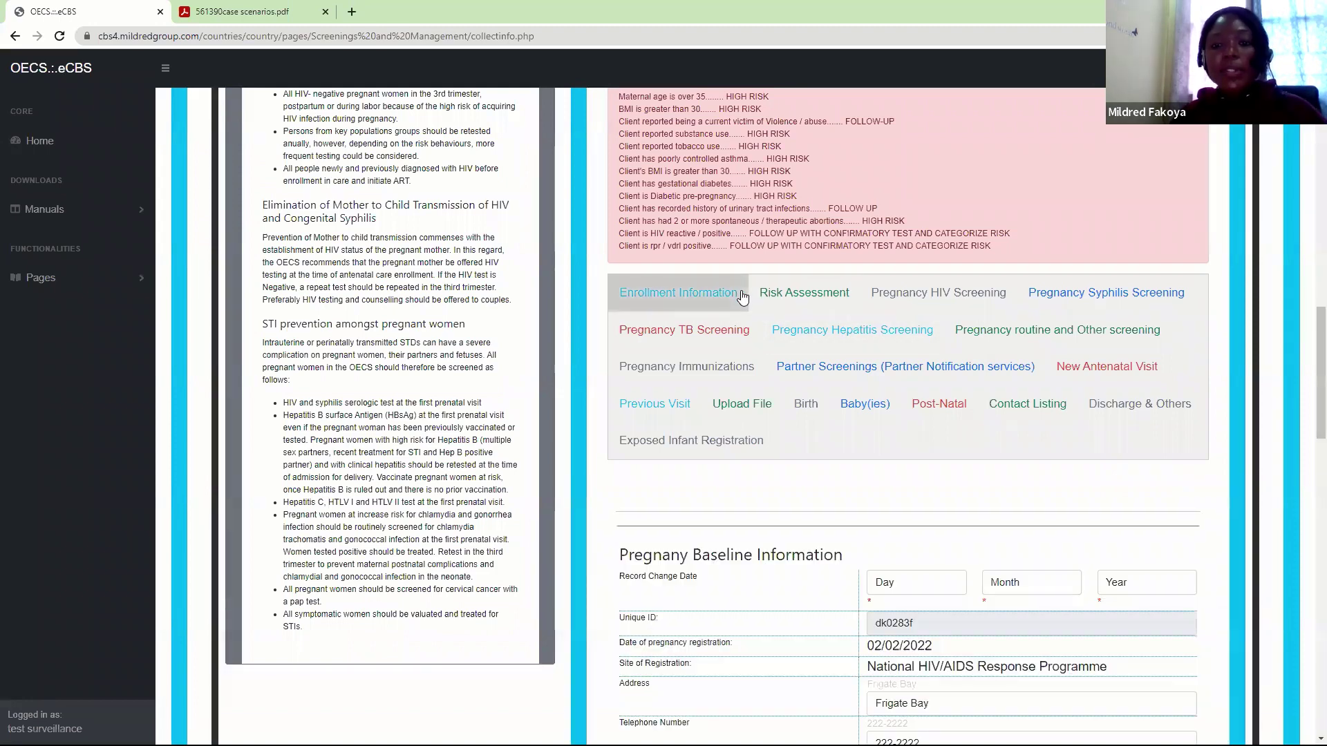
click(792, 304)
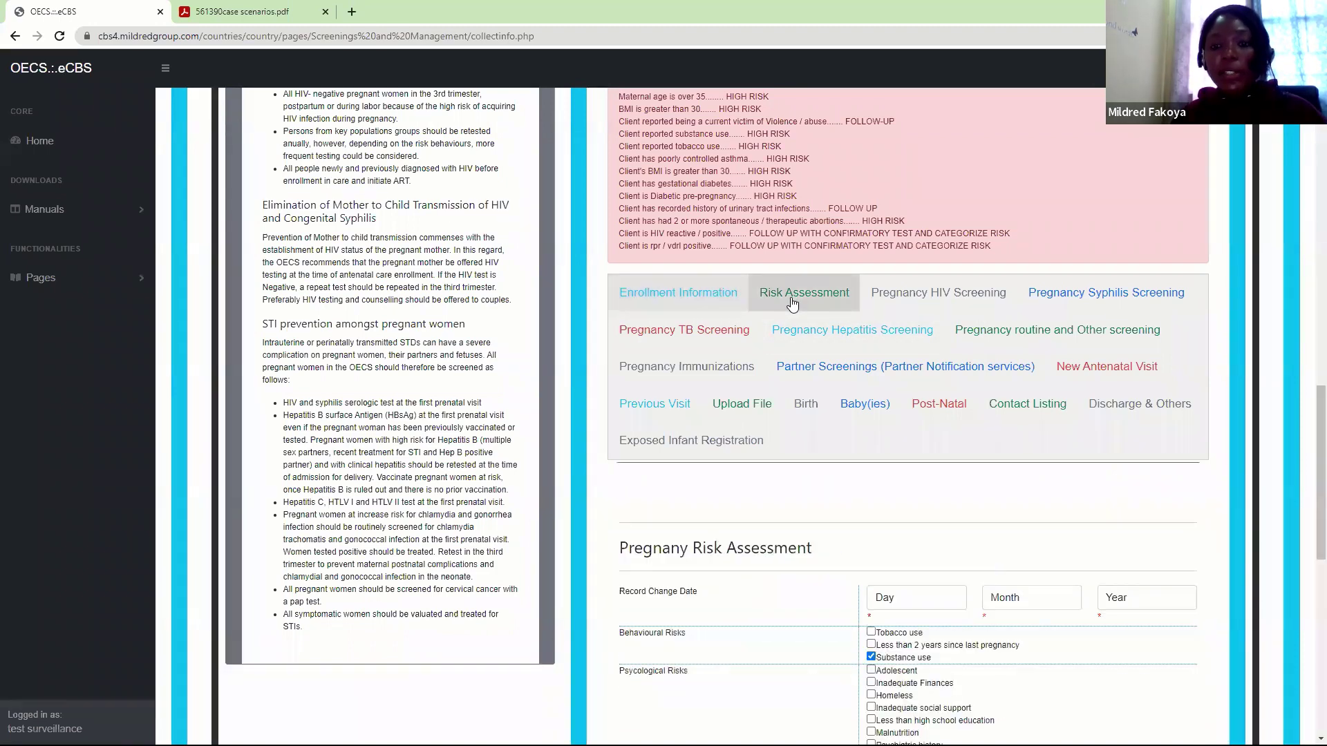
click(939, 305)
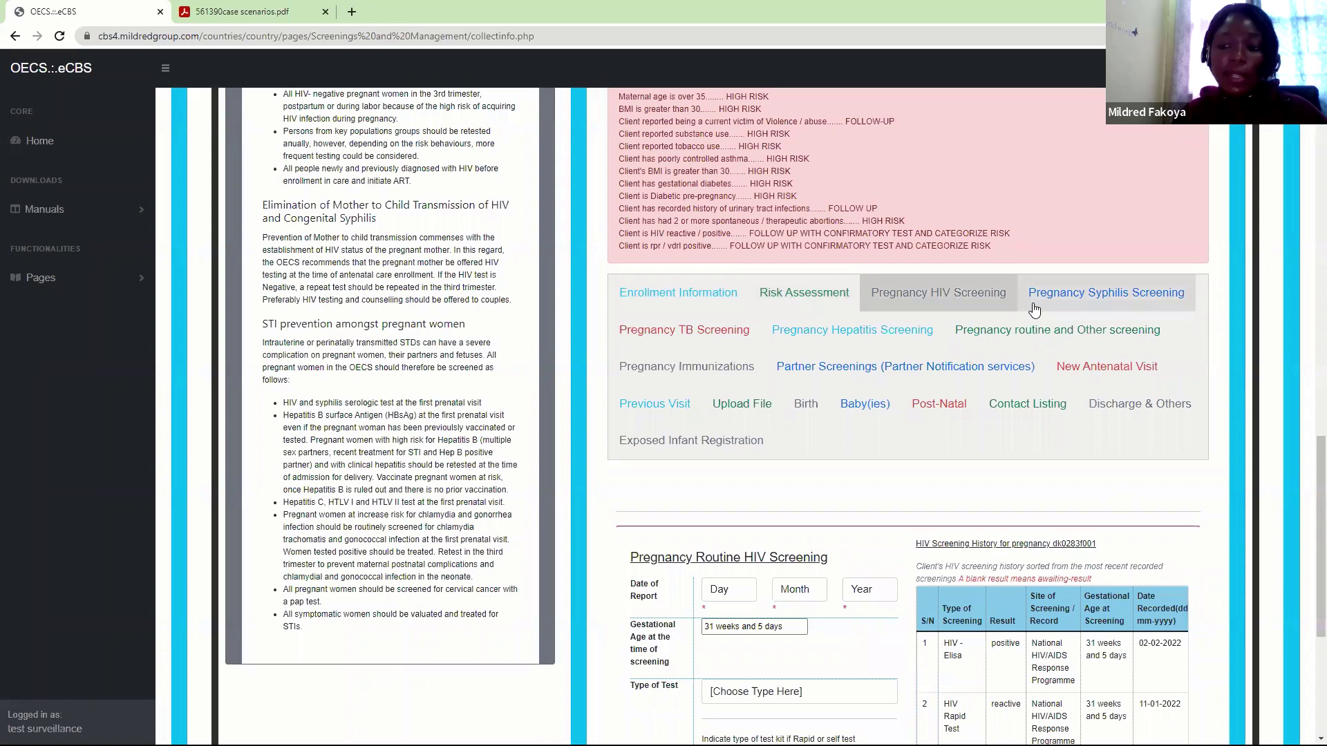
click(1055, 300)
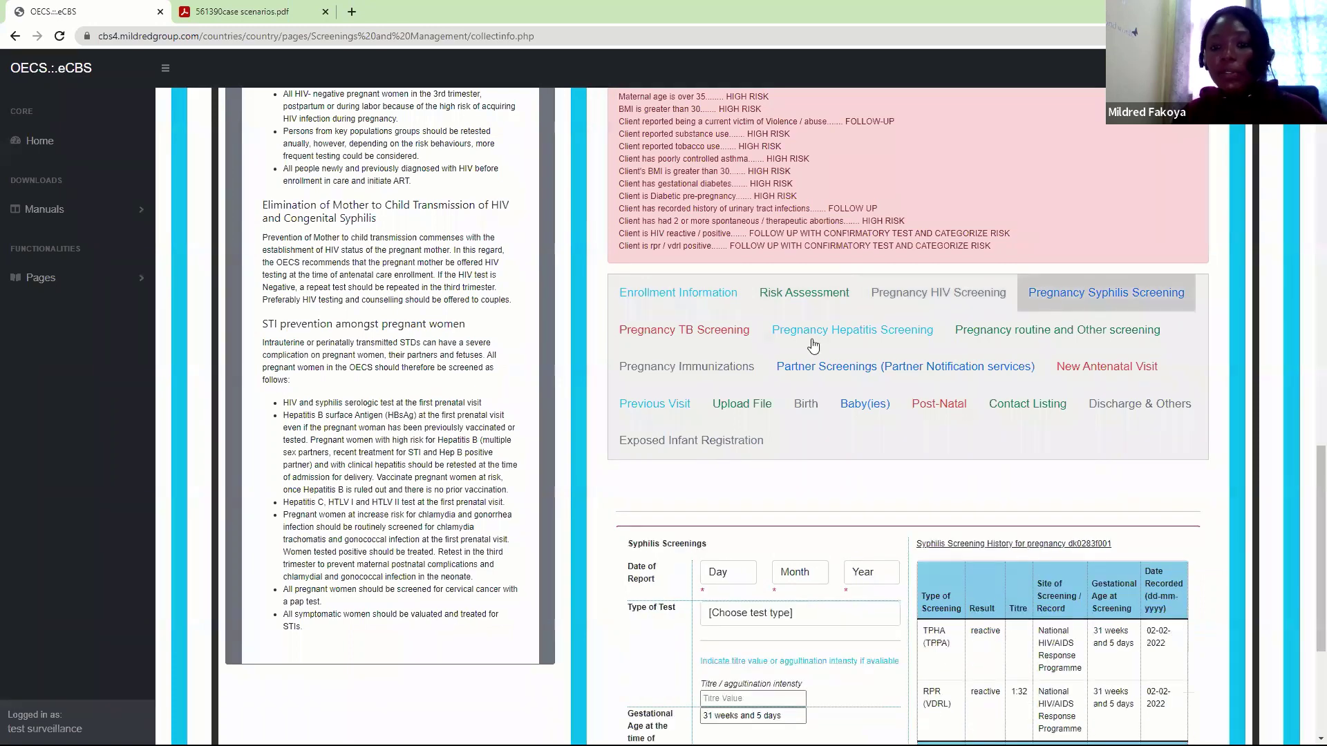
click(1044, 339)
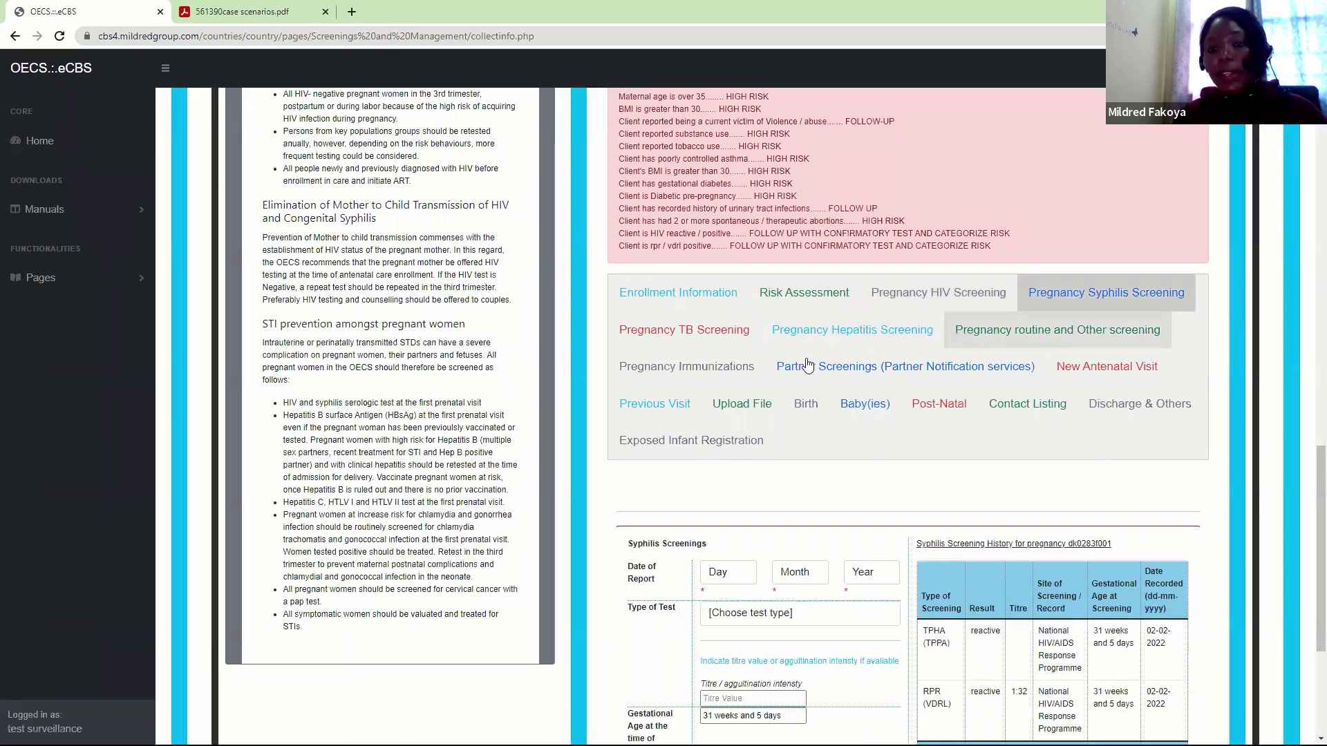
click(720, 370)
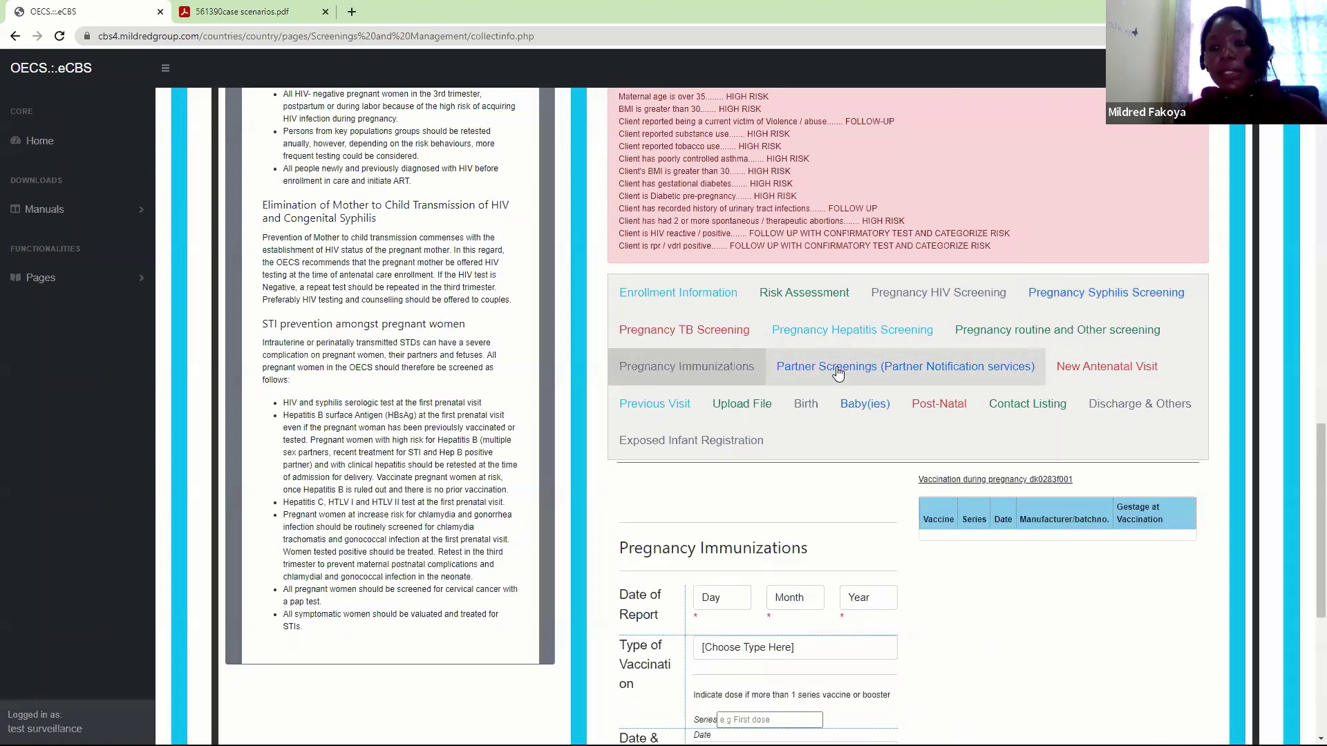
click(1025, 411)
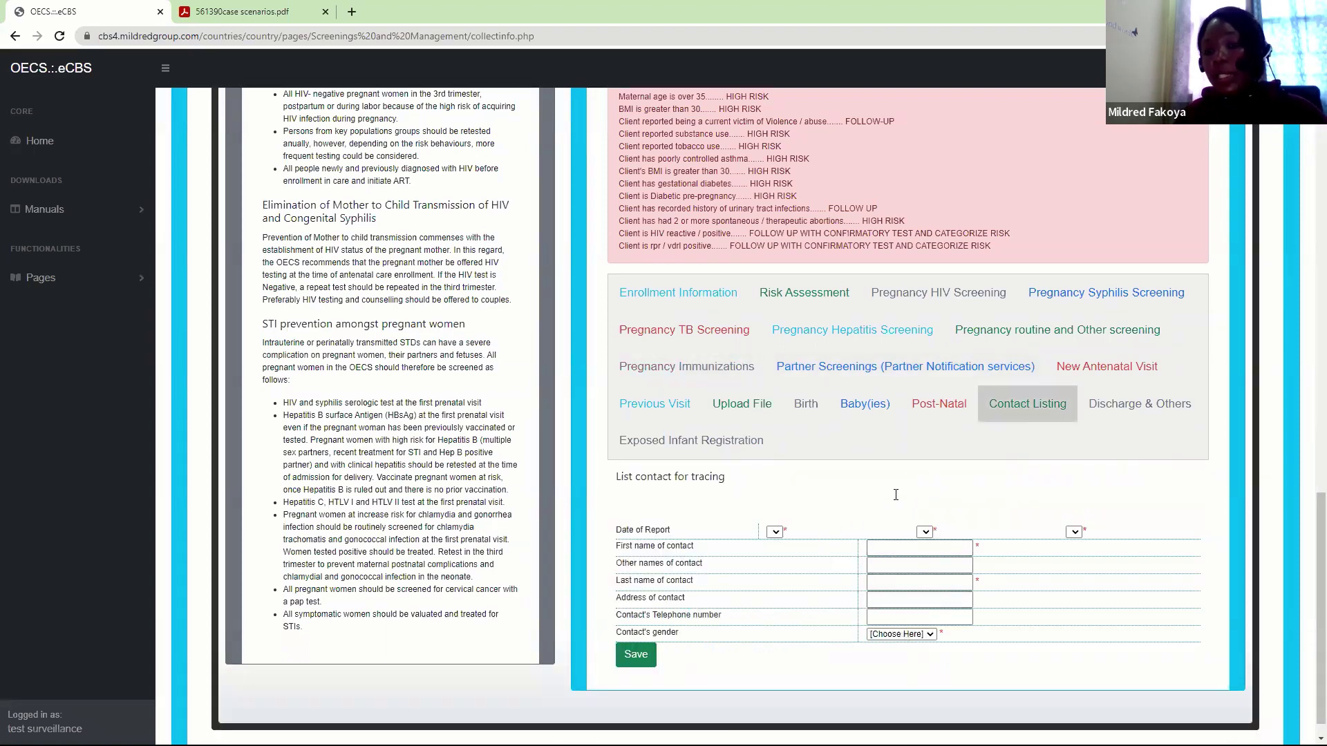
Check Partner Screenings, then bring up the New Antenatal Visit form at 31 weeks 5 days
click(885, 369)
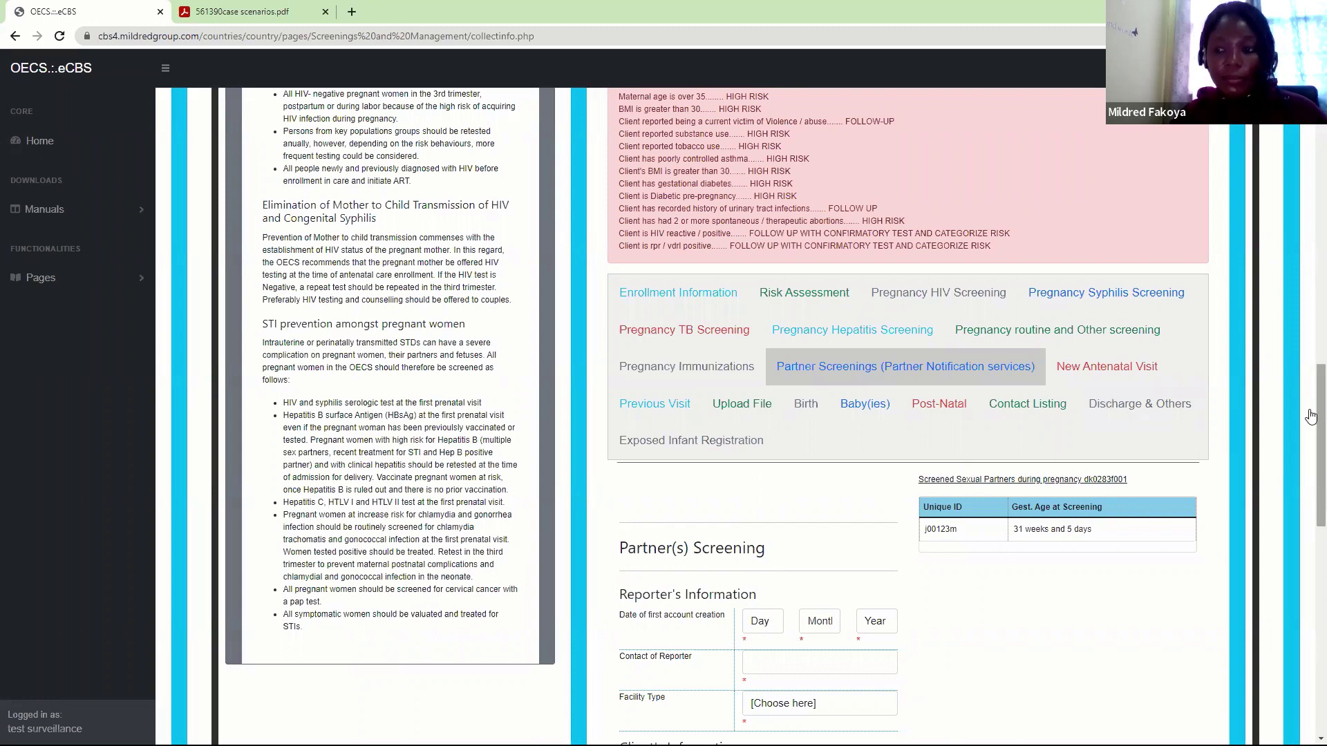
drag(1312, 414, 1311, 442)
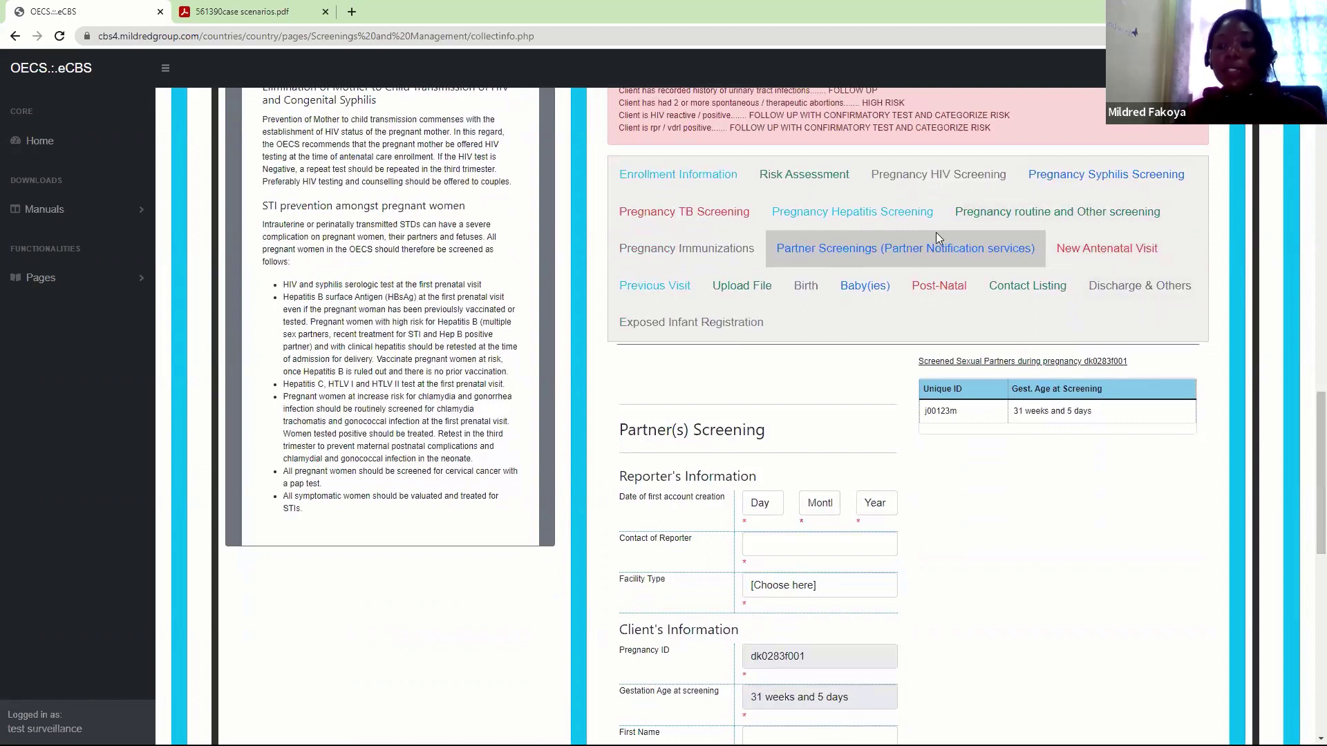
click(1122, 249)
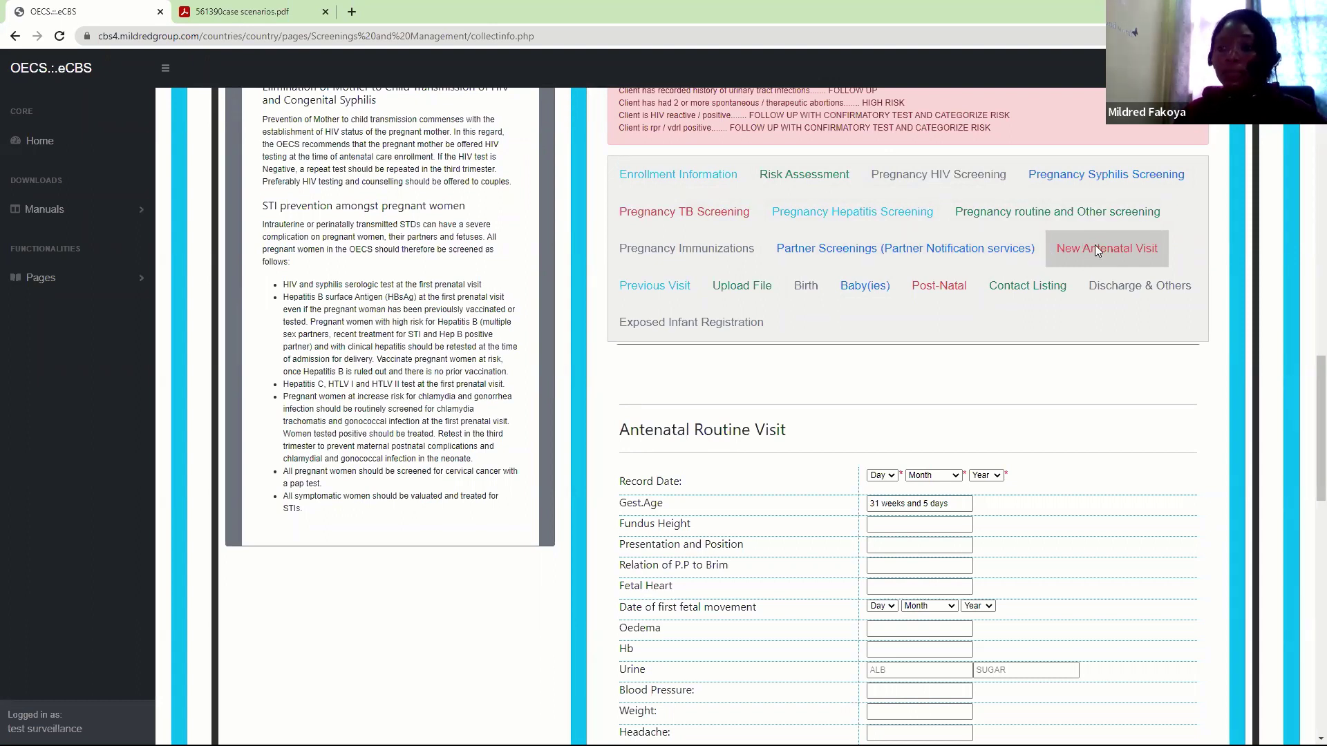
Pick day 2, February and 2022 in the visit's Record Date dropdowns
drag(1309, 447, 1308, 504)
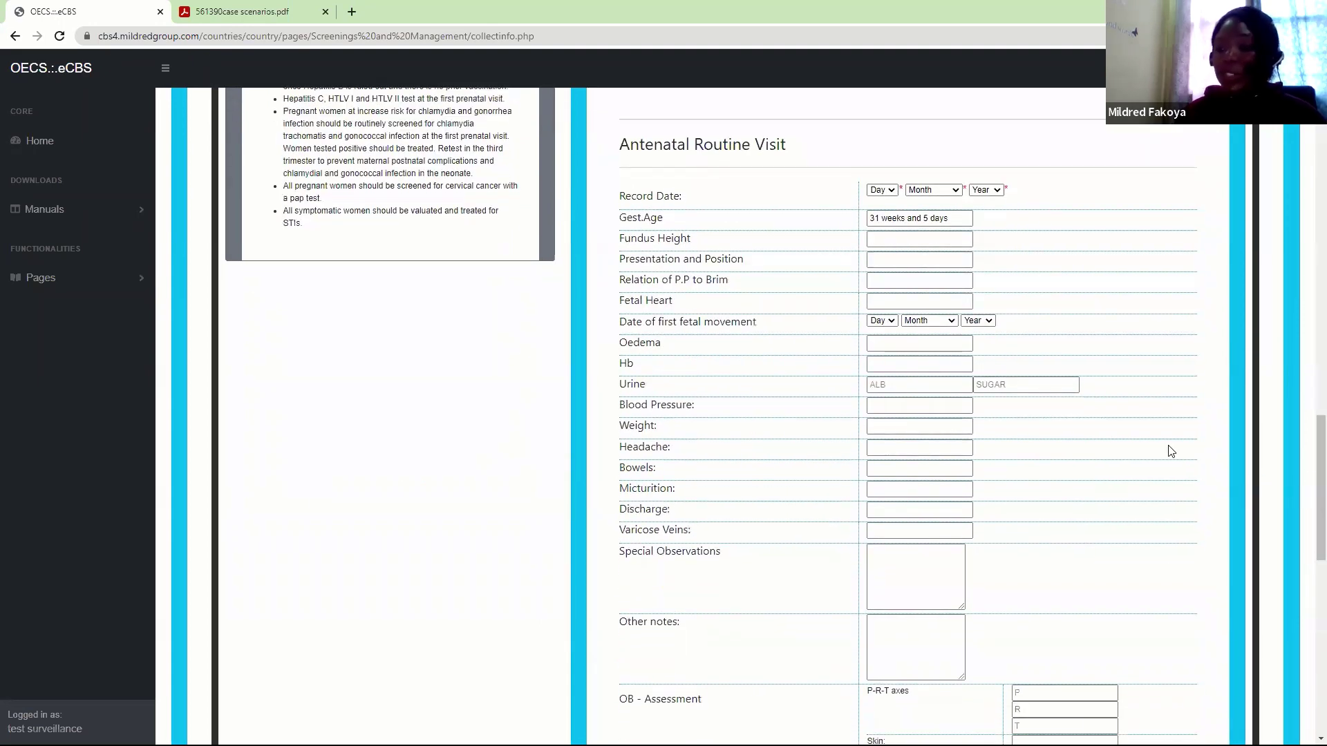
click(876, 192)
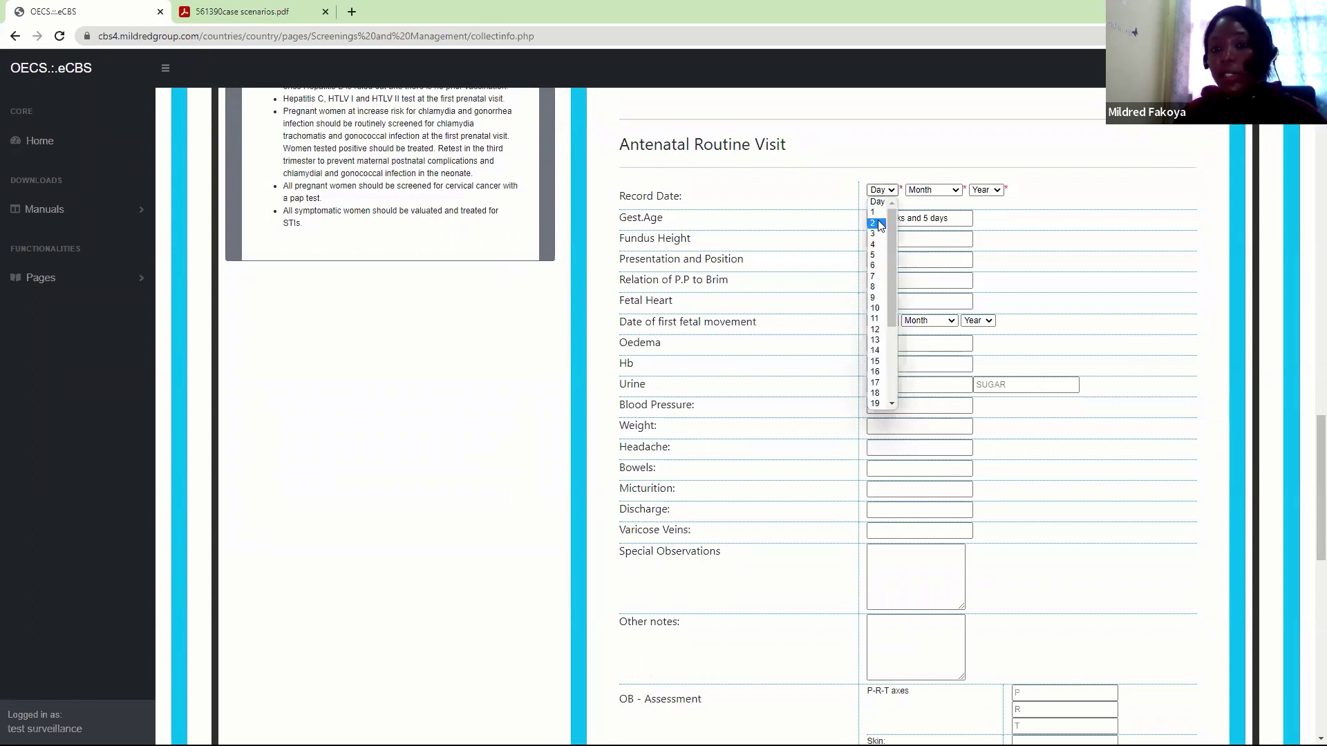
click(880, 224)
click(930, 190)
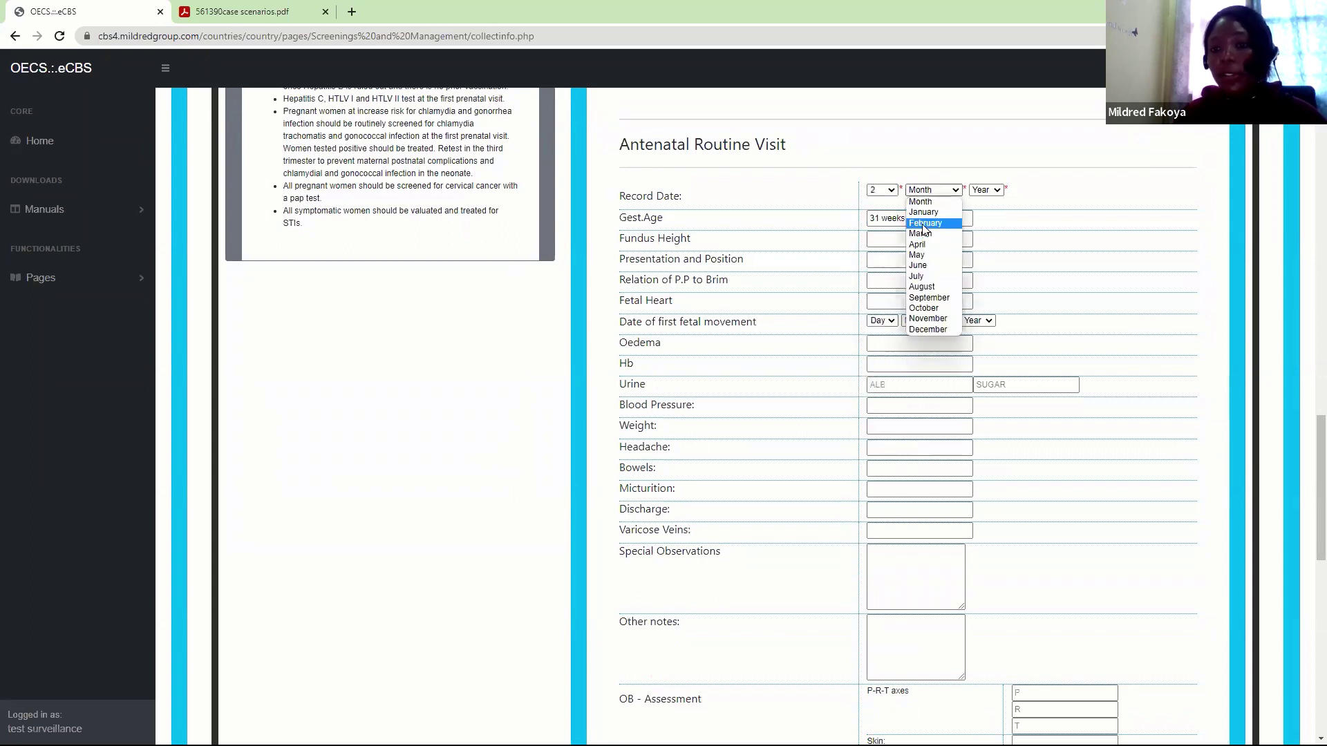
click(923, 225)
click(980, 194)
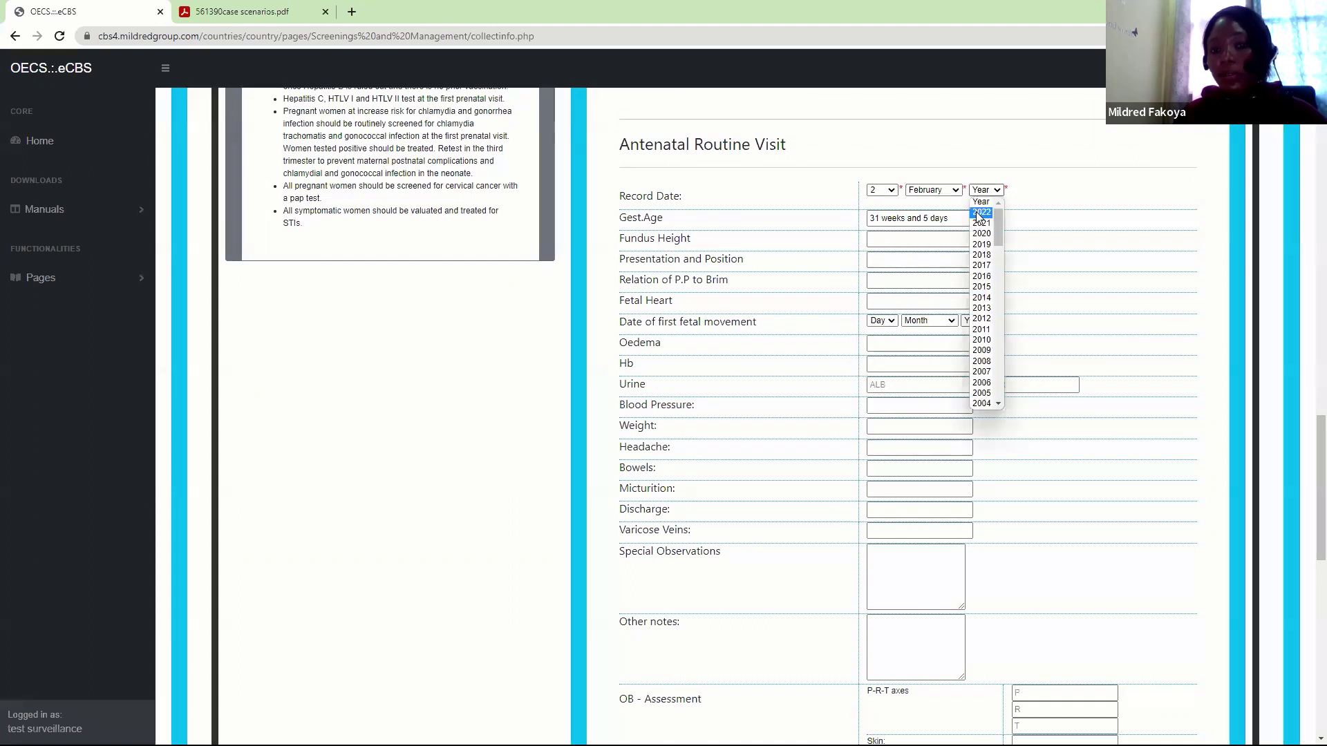
click(979, 216)
click(953, 220)
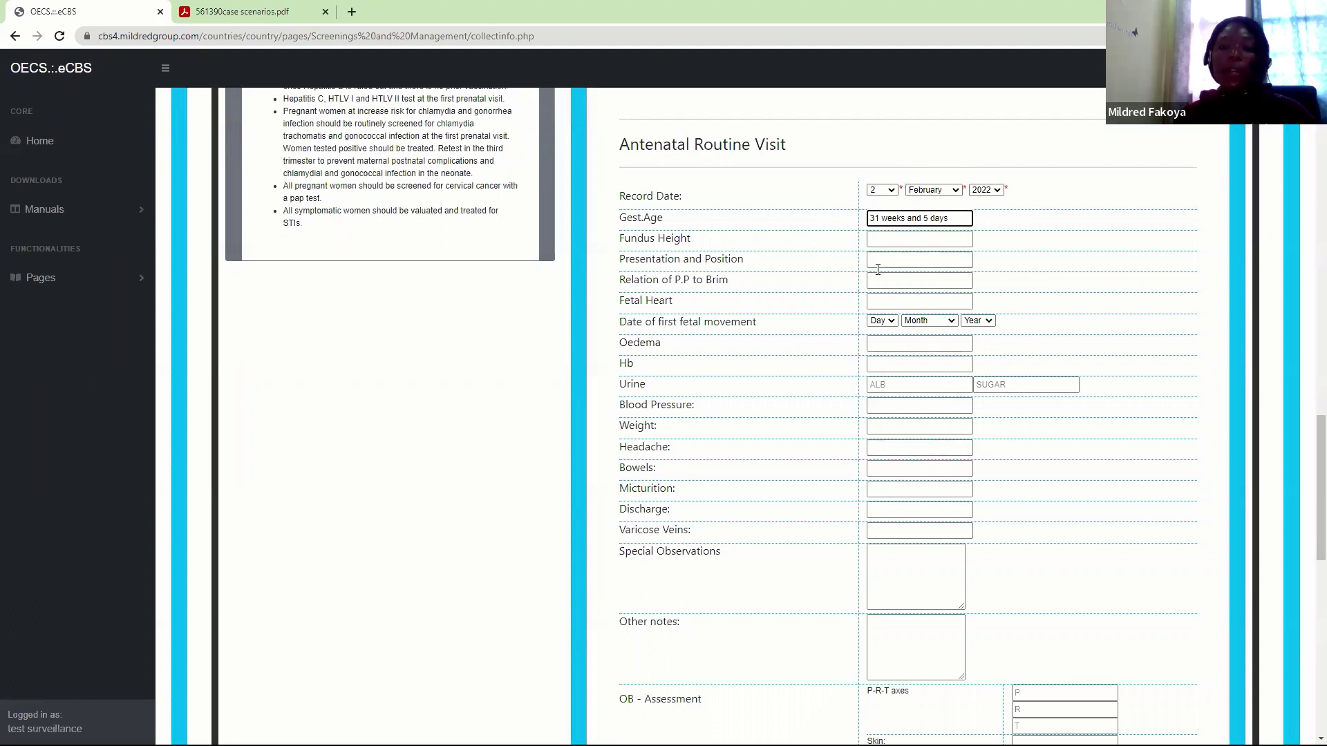
Enter 31 cm as the fundus height and begin the Presentation and Position entry
click(904, 241)
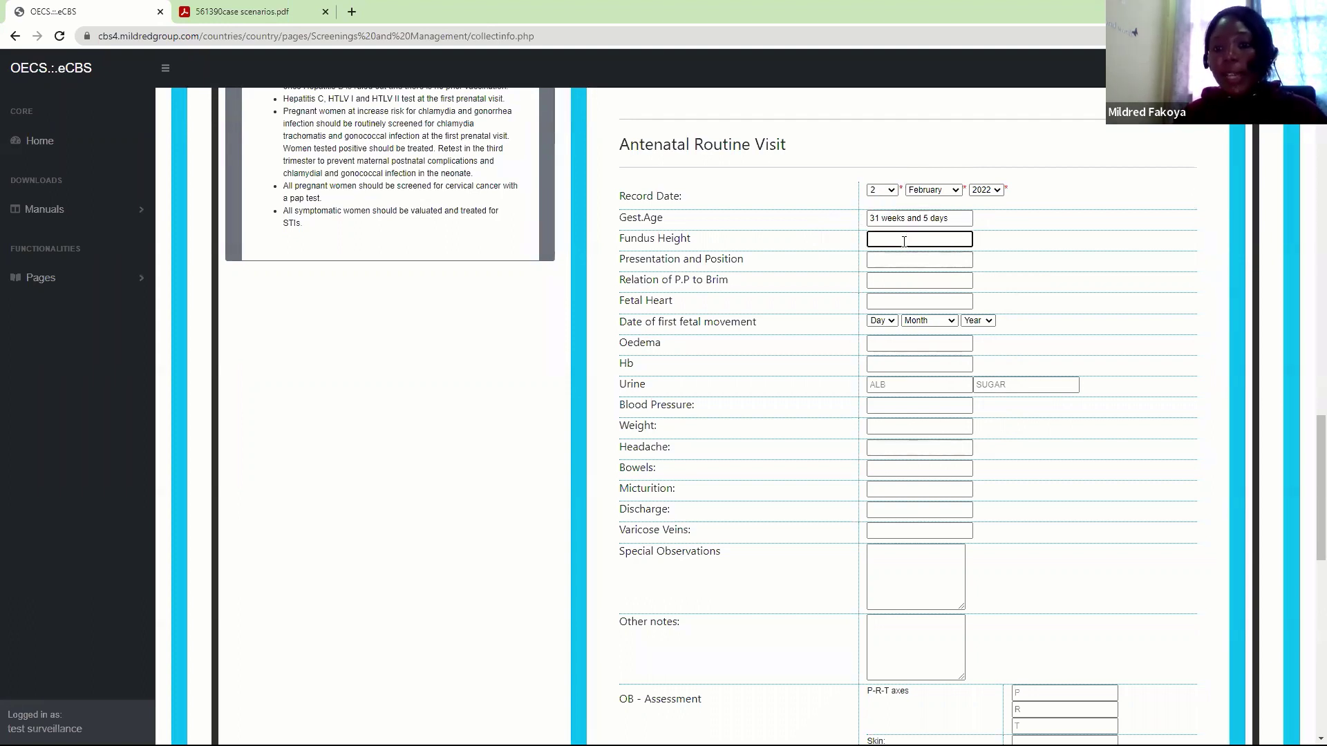
text(31)
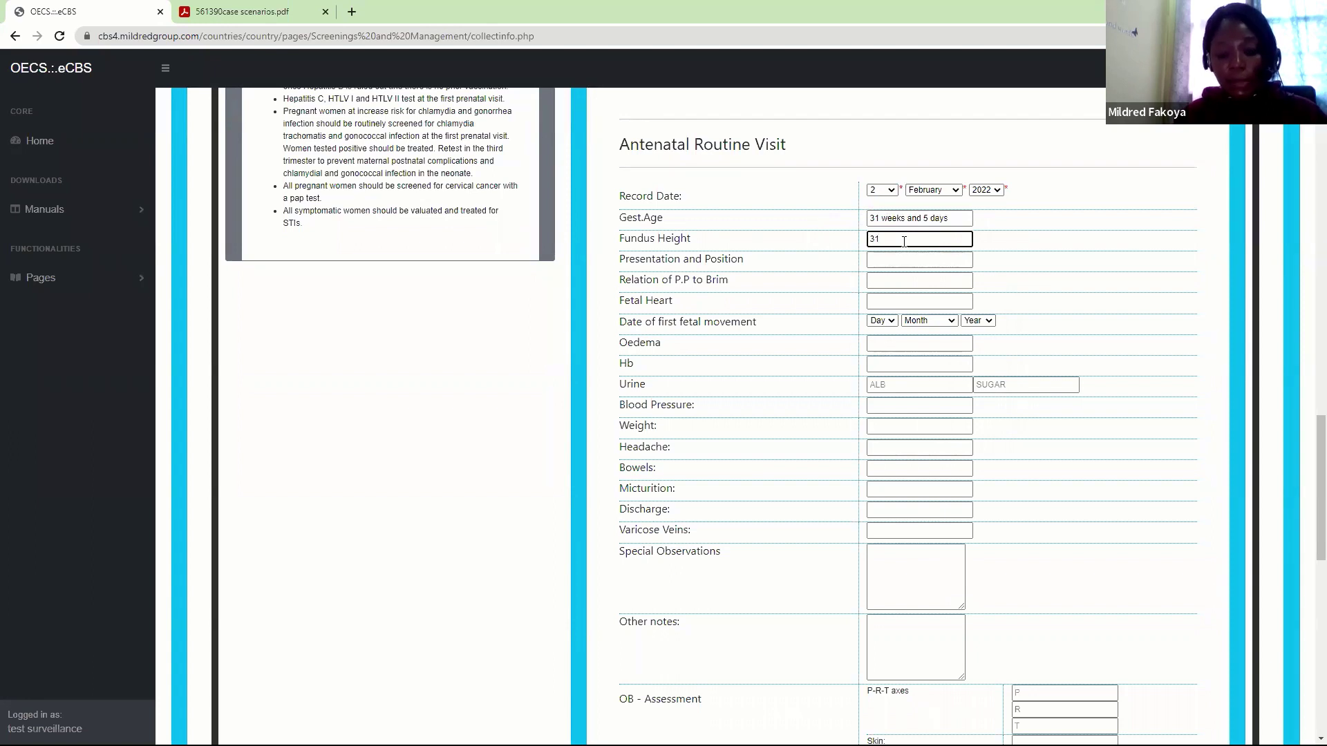
text( cm)
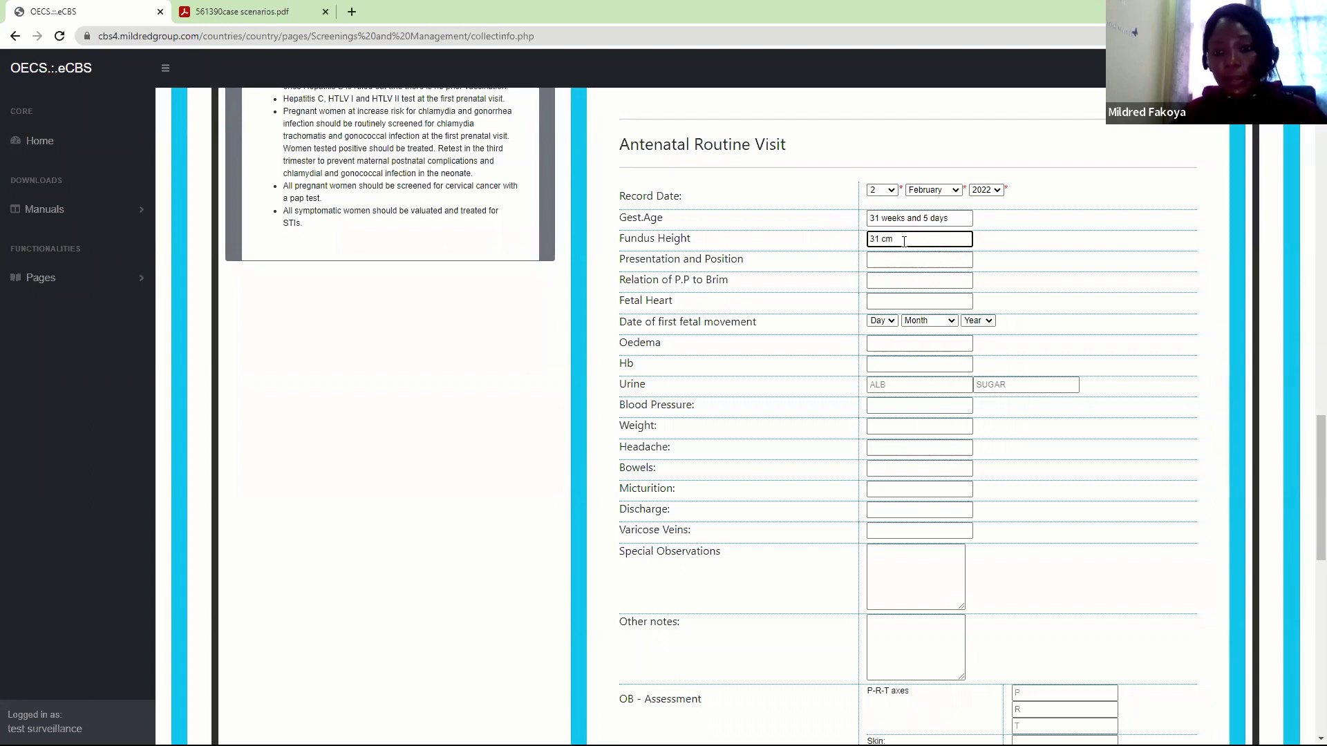
click(884, 258)
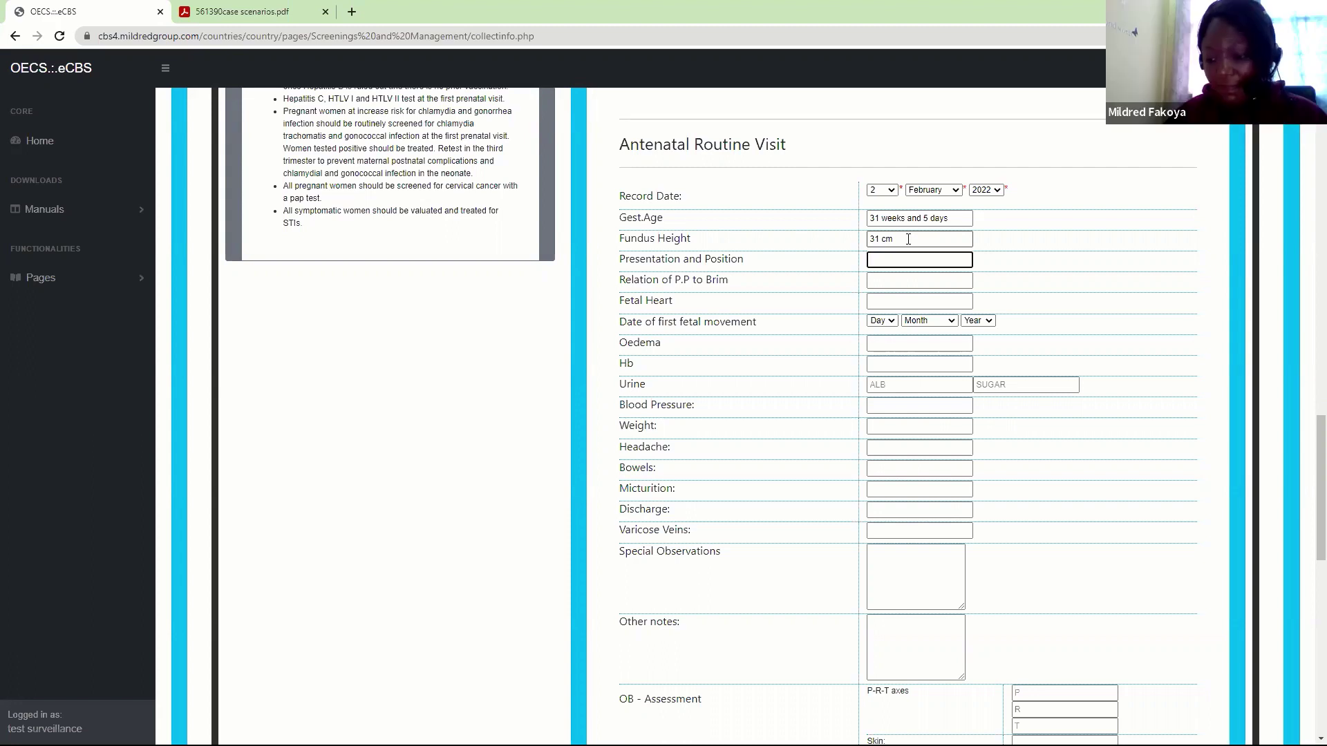
text(H)
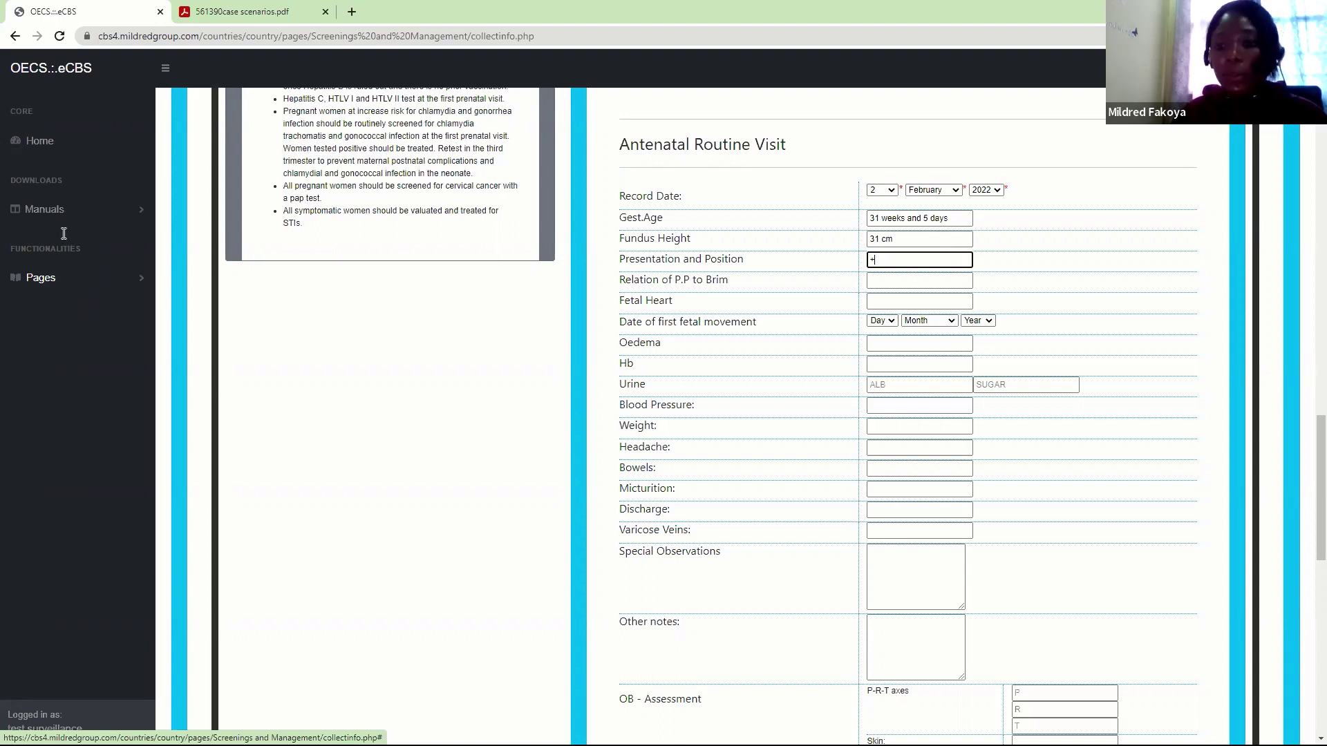
drag(1311, 461, 1308, 545)
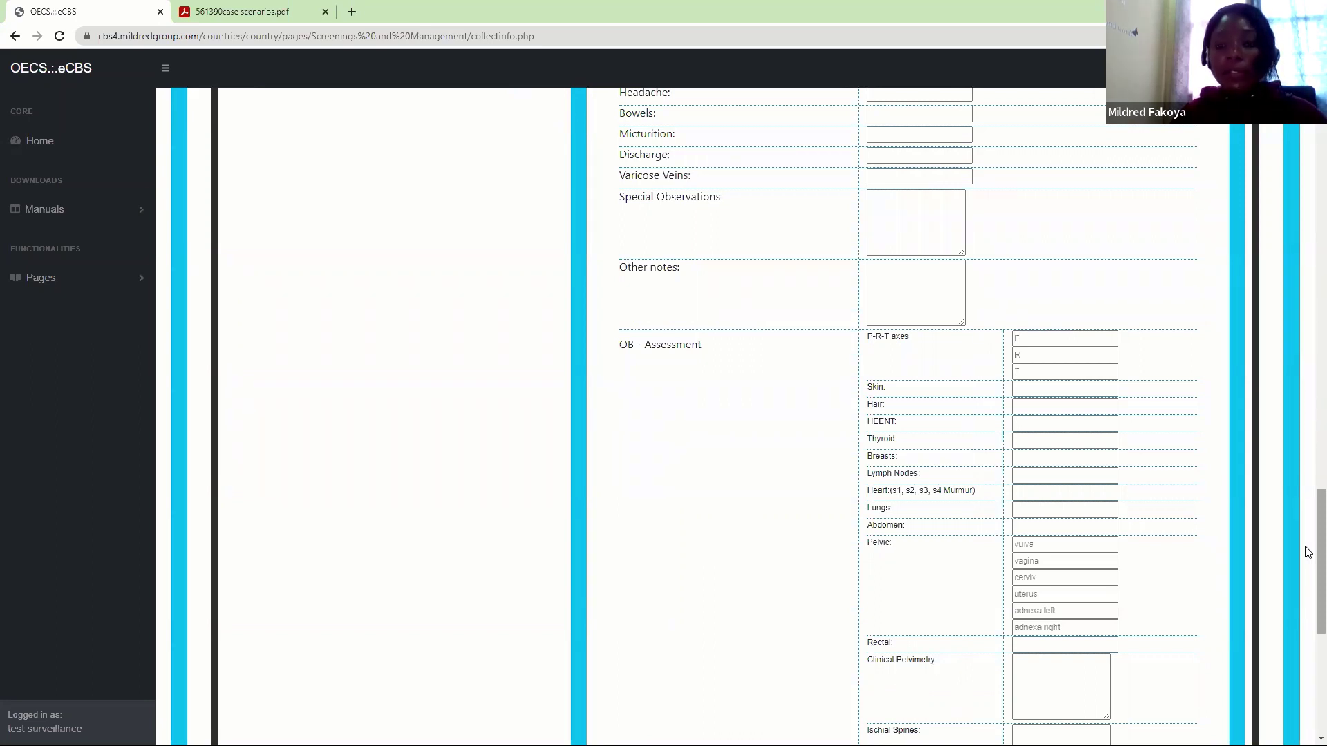
Enter breech as the presentation and position
drag(1308, 553, 1309, 496)
scroll(1308, 495, down, 2)
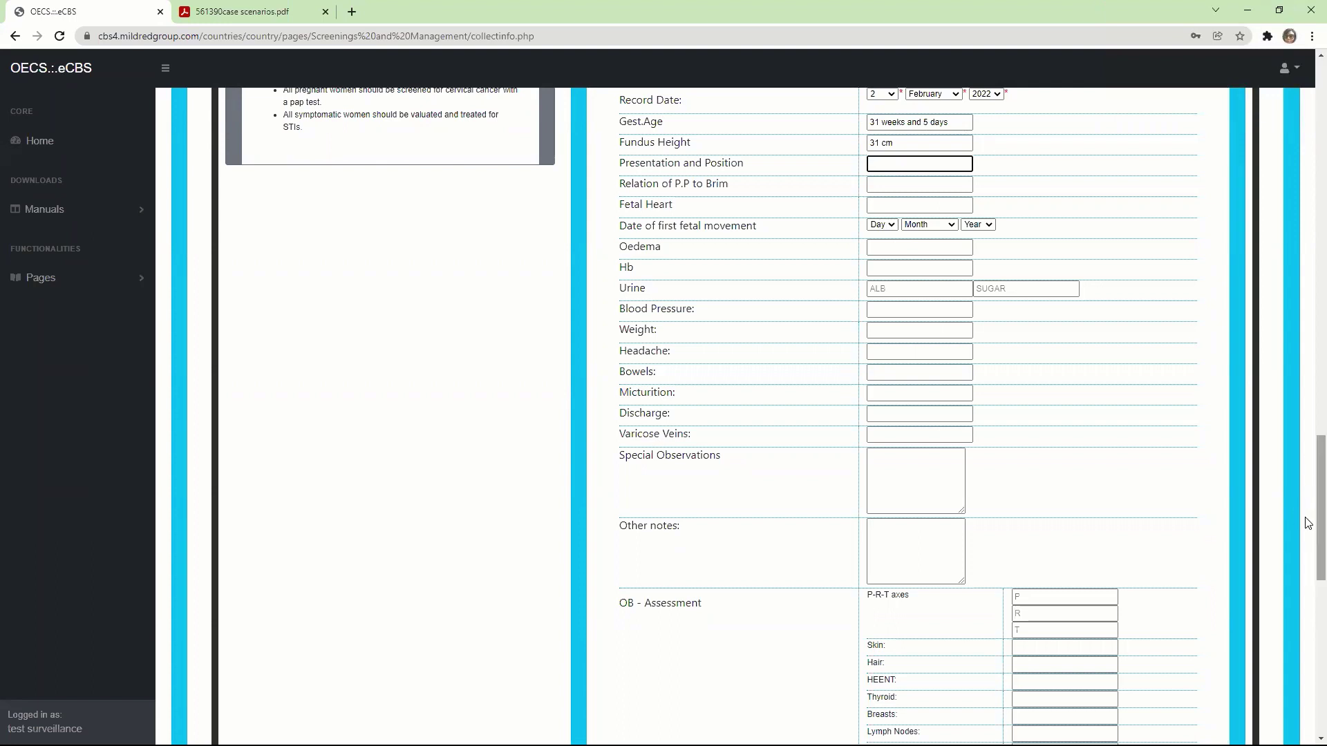
scroll(1310, 523, up, 2)
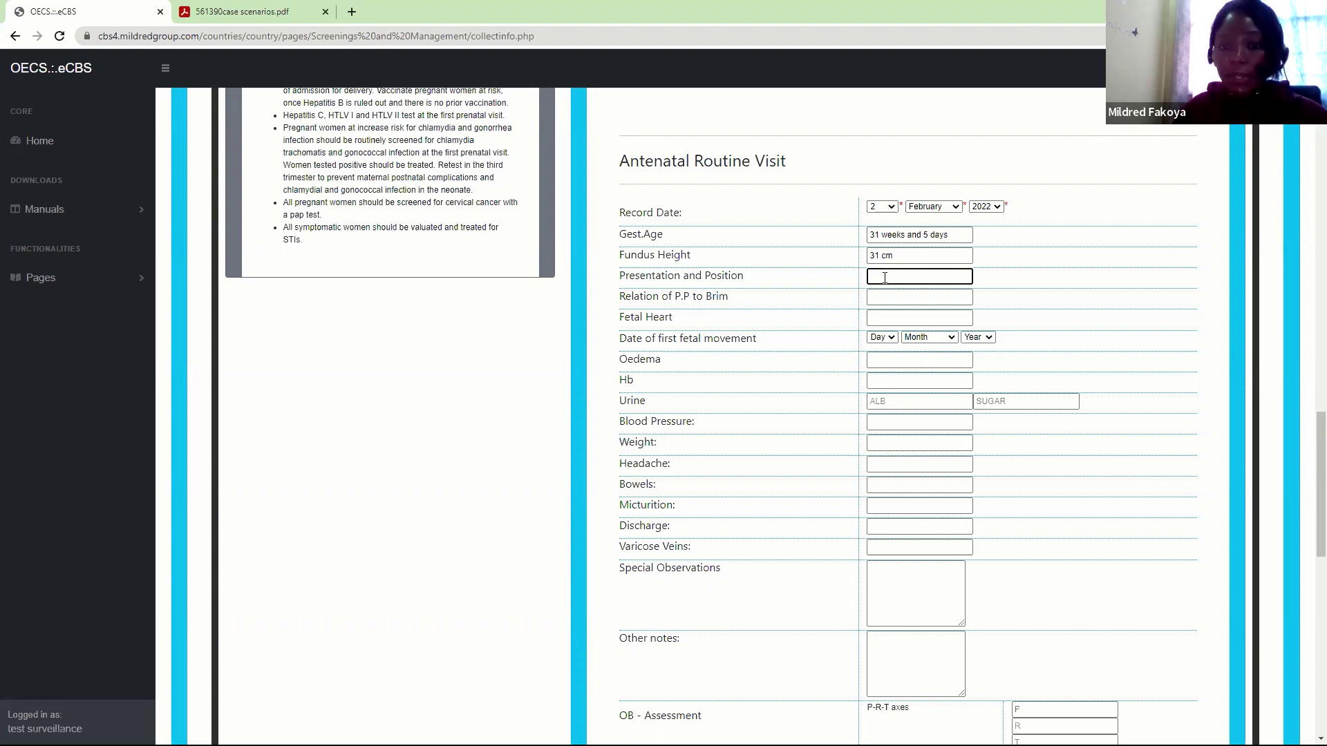
text(breech)
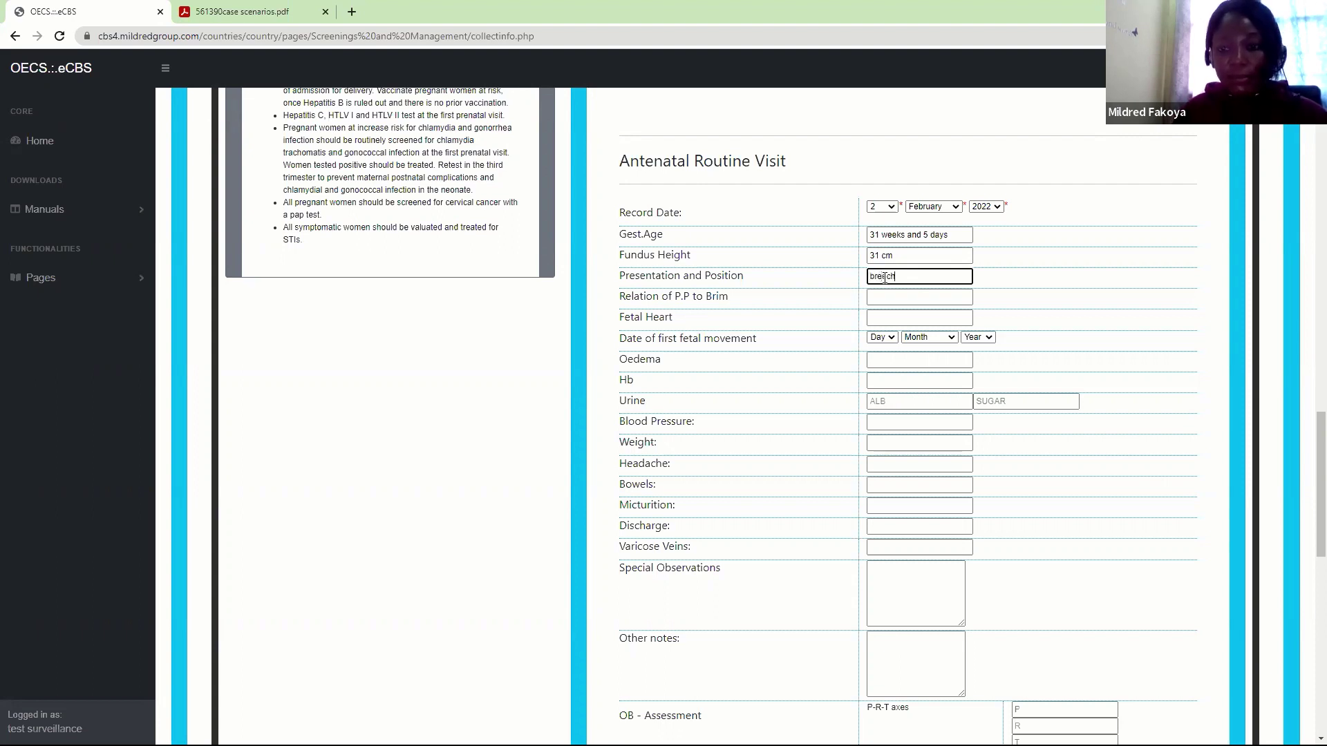
key(Tab)
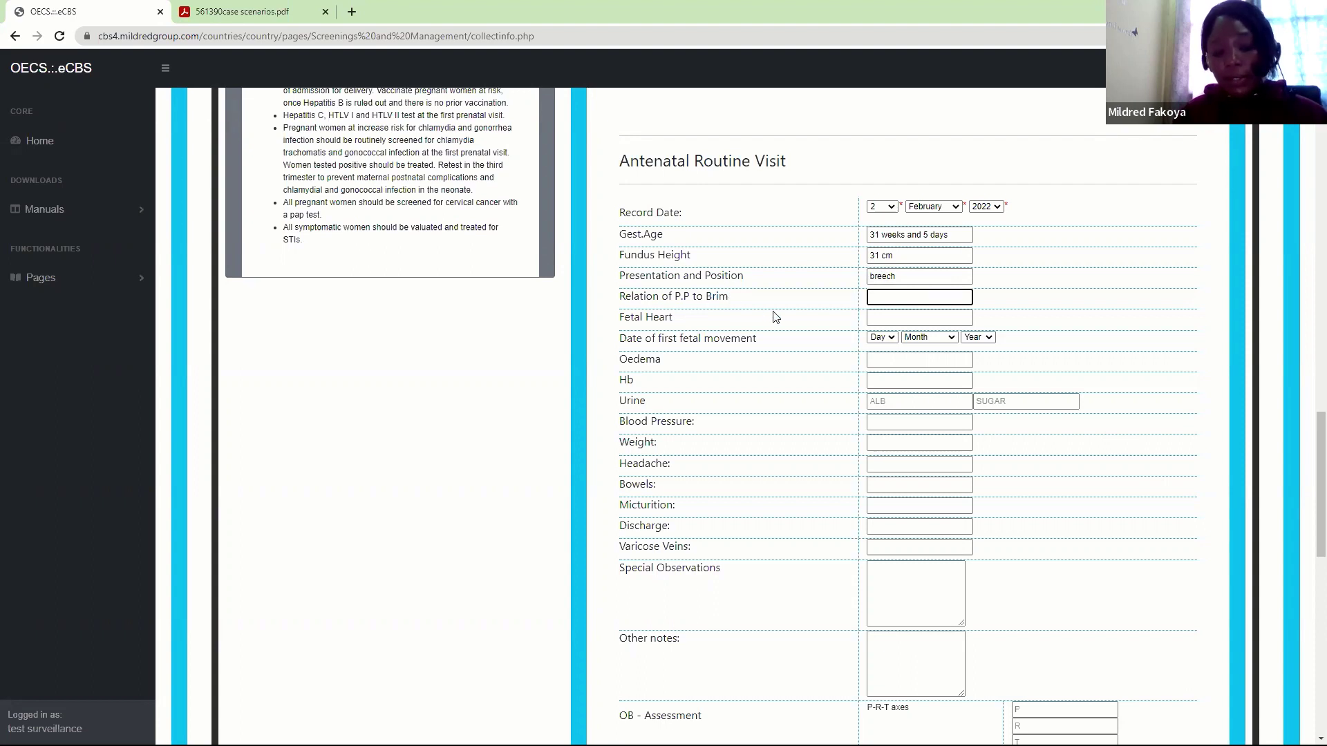
Record 5/5 relation of P.P to brim and a fetal heart of 90 bpm
text(5/5)
click(891, 318)
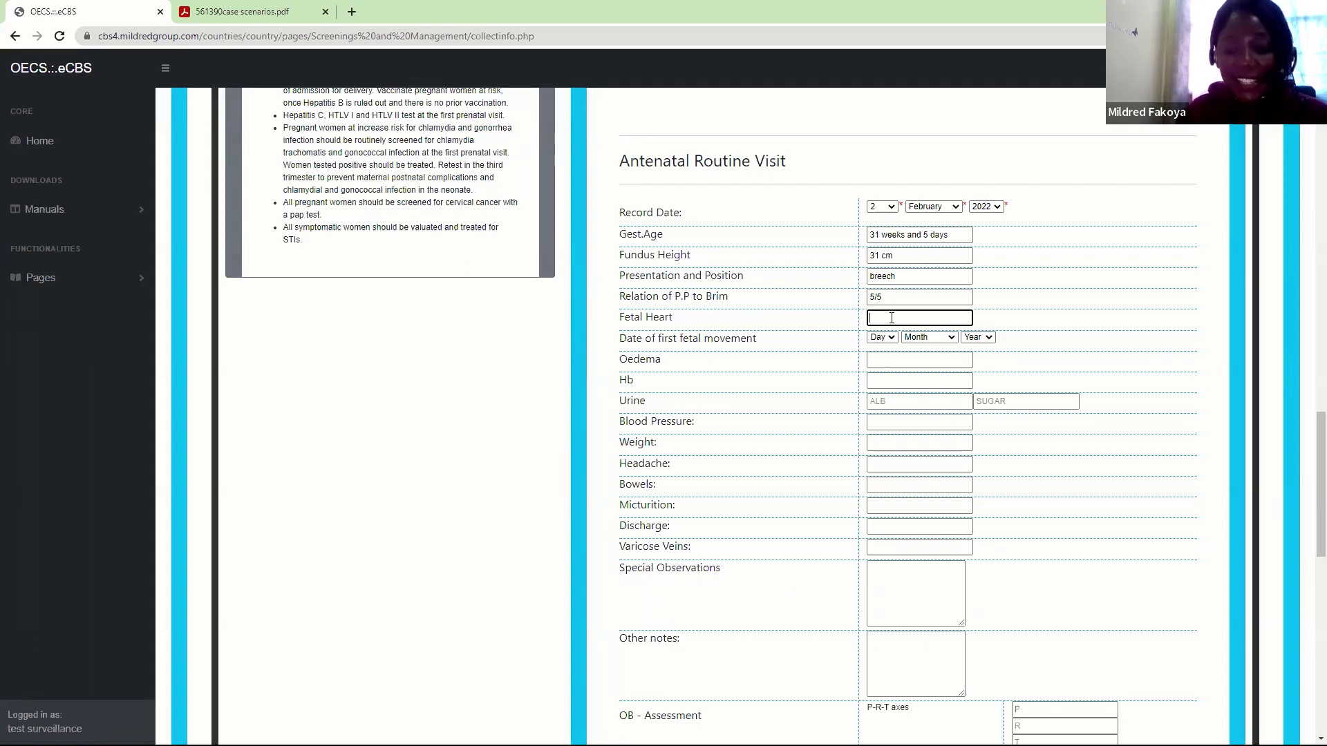
text(90 m)
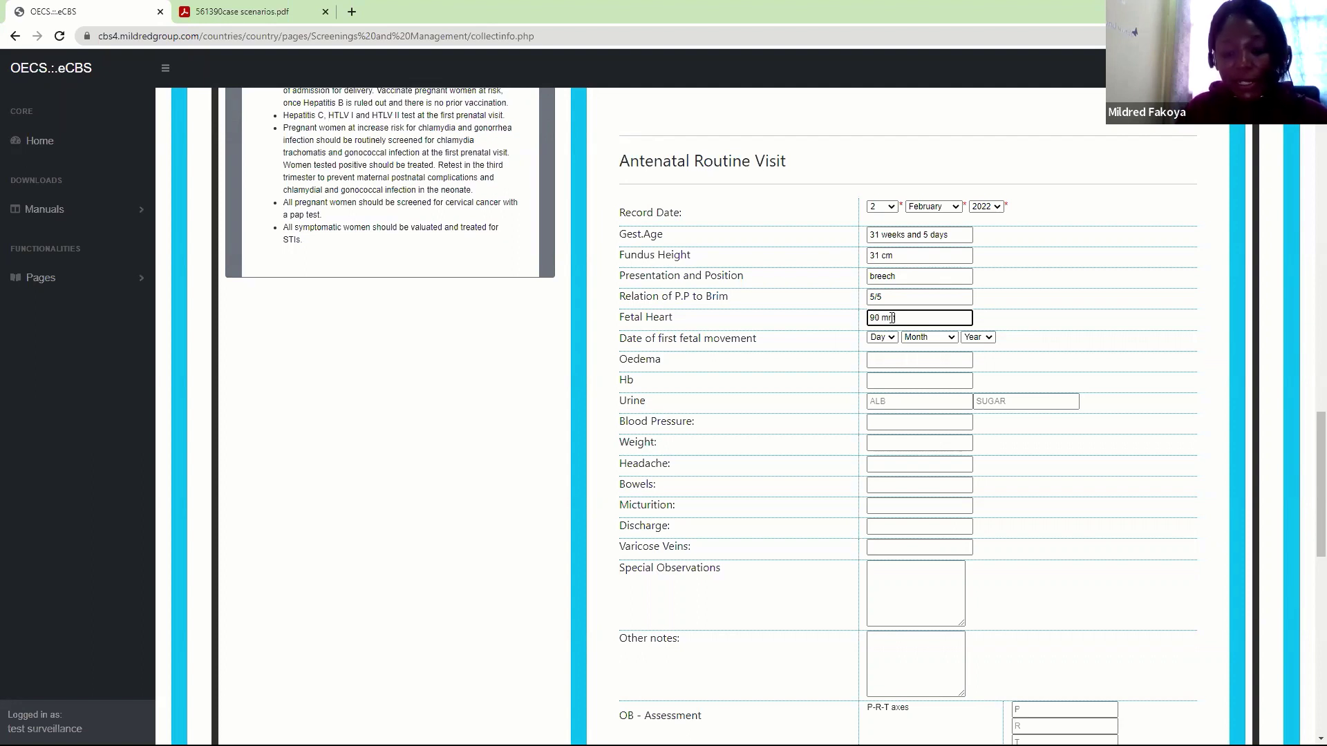
key(BackSpace)
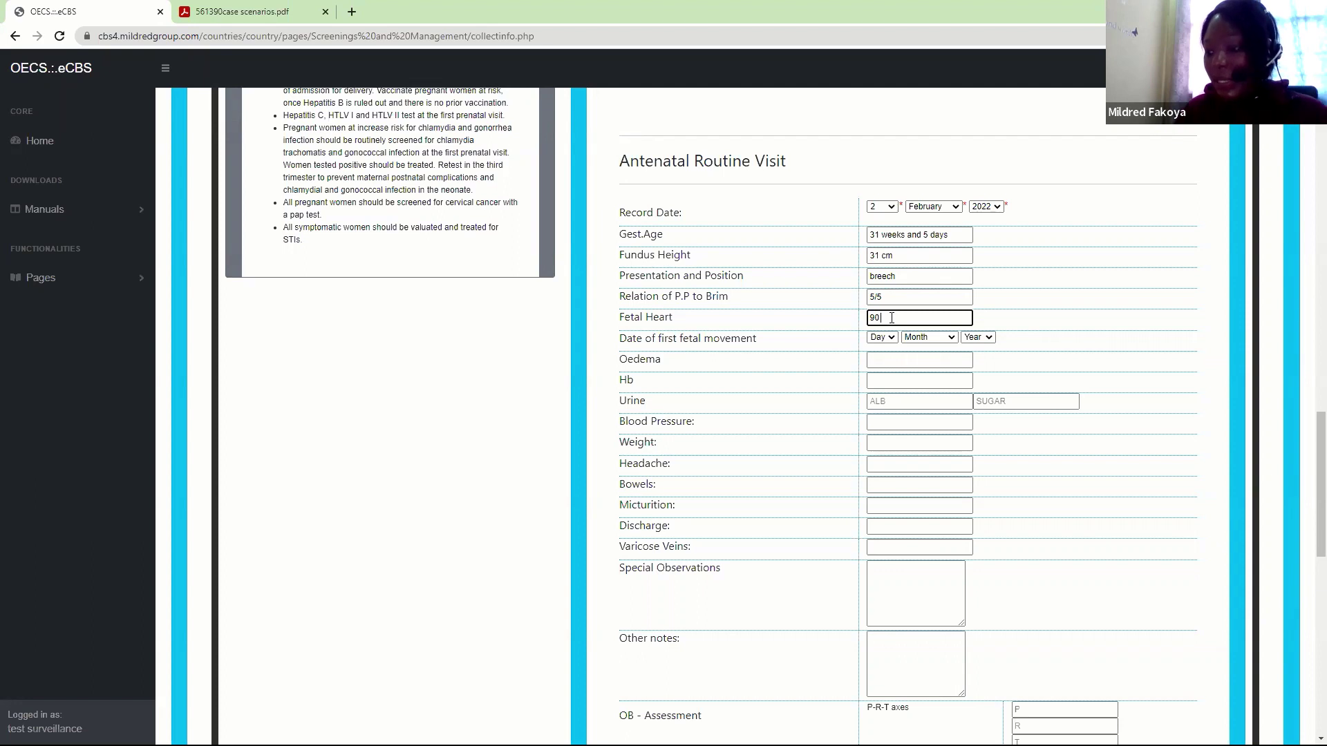
text(bpm)
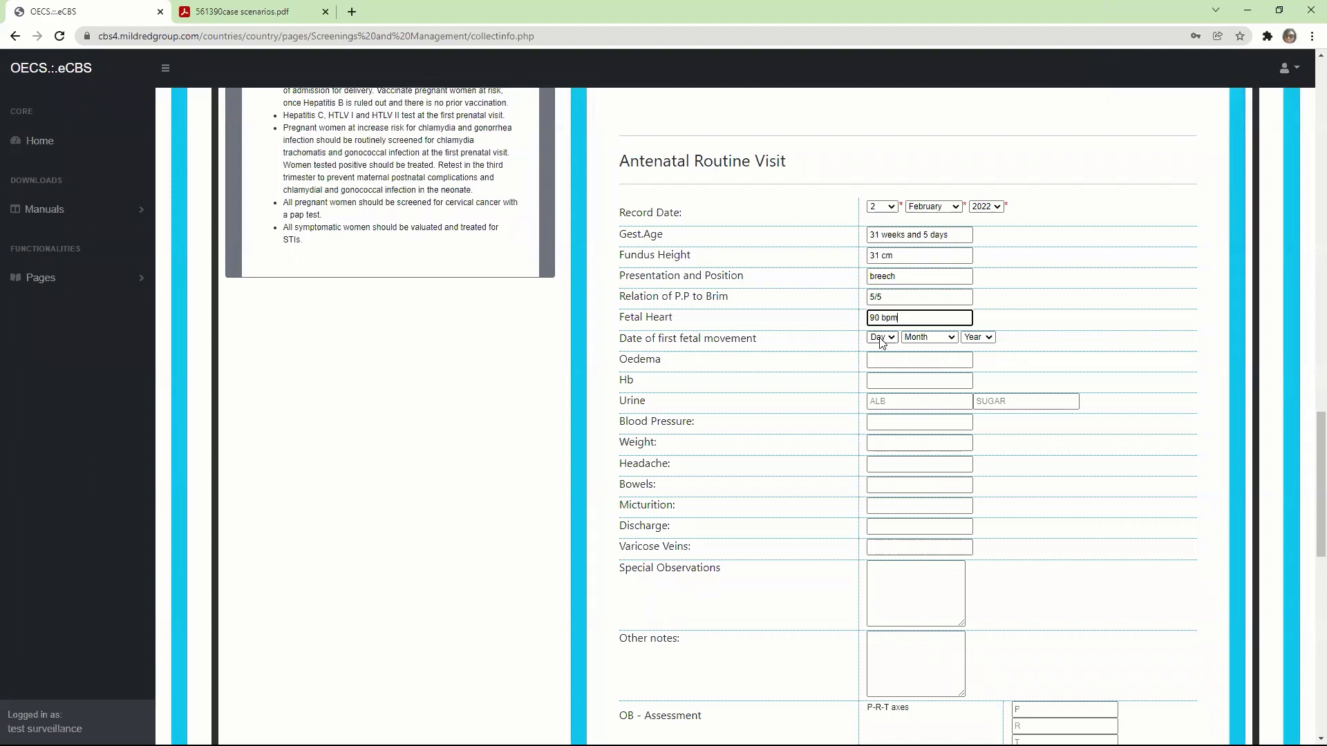
Date the first fetal movement as day 3, December, 2021 in its dropdowns
click(881, 337)
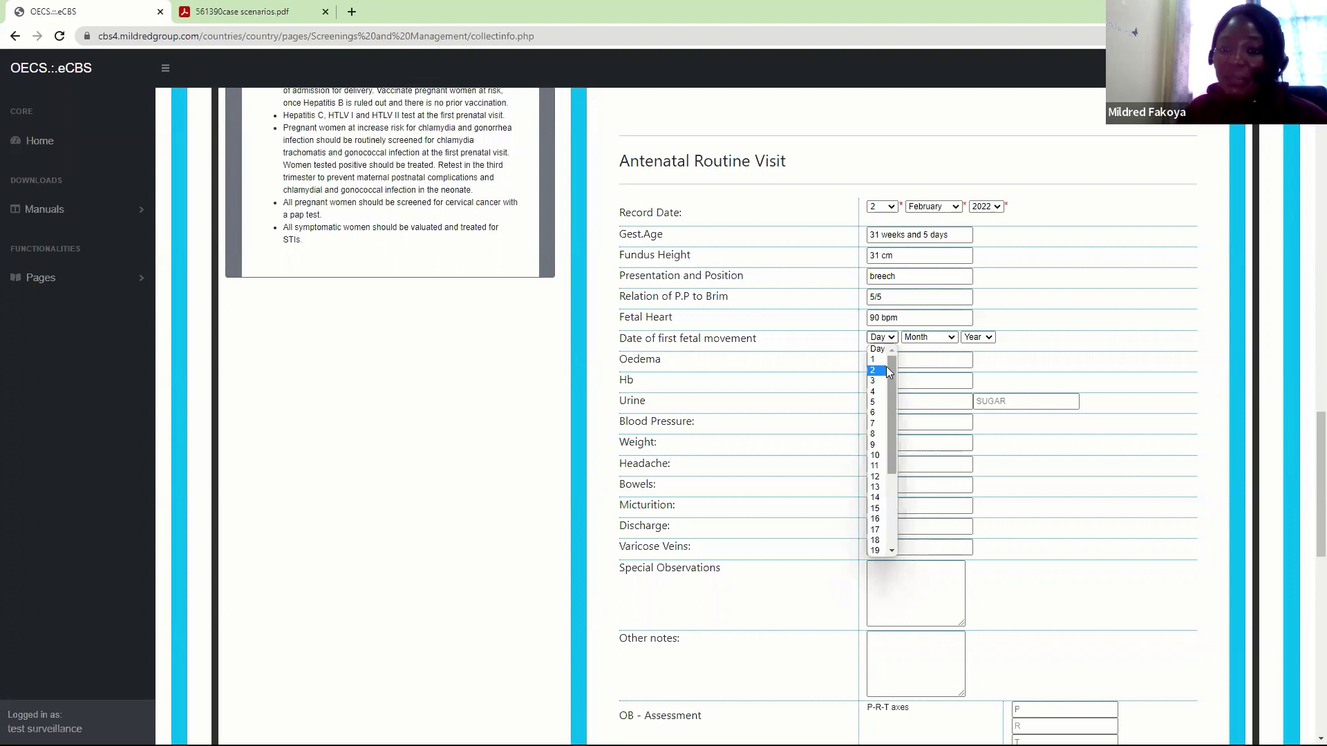
click(891, 322)
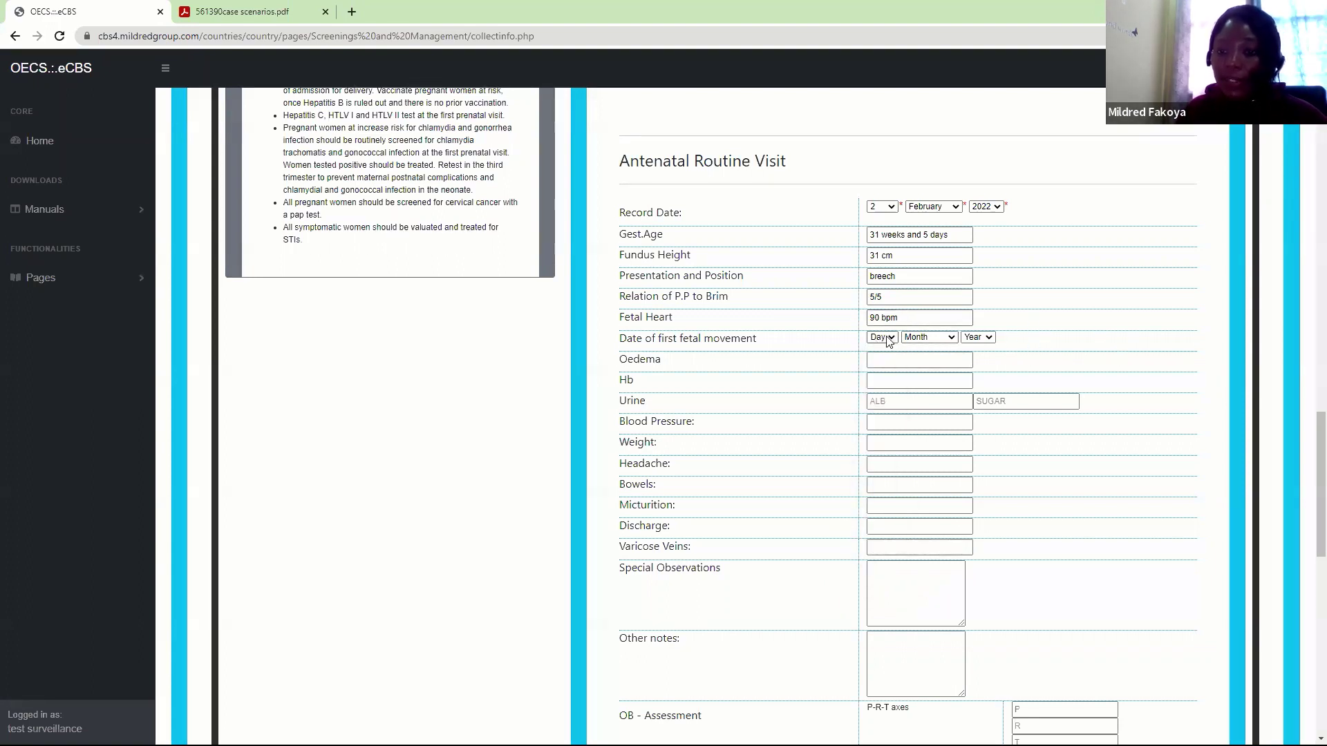
click(882, 338)
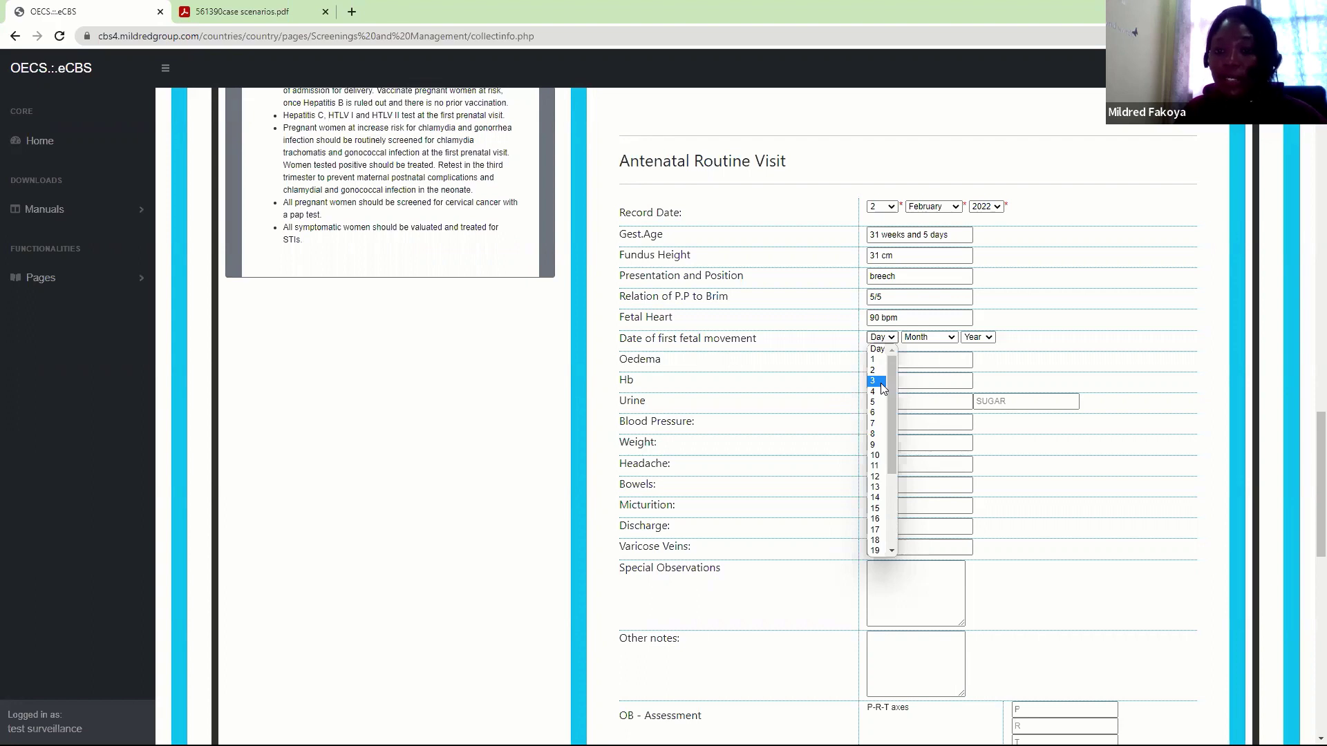
click(873, 380)
click(926, 337)
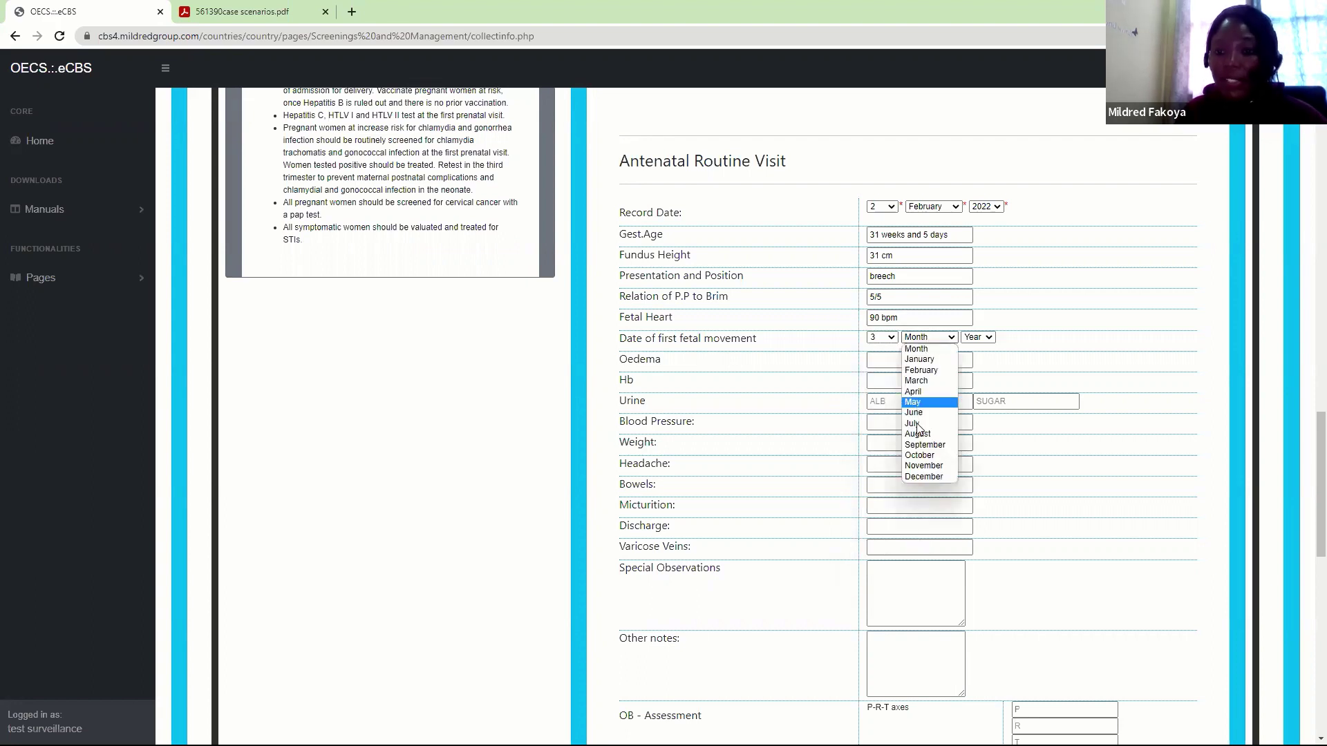
click(920, 477)
click(978, 337)
click(979, 370)
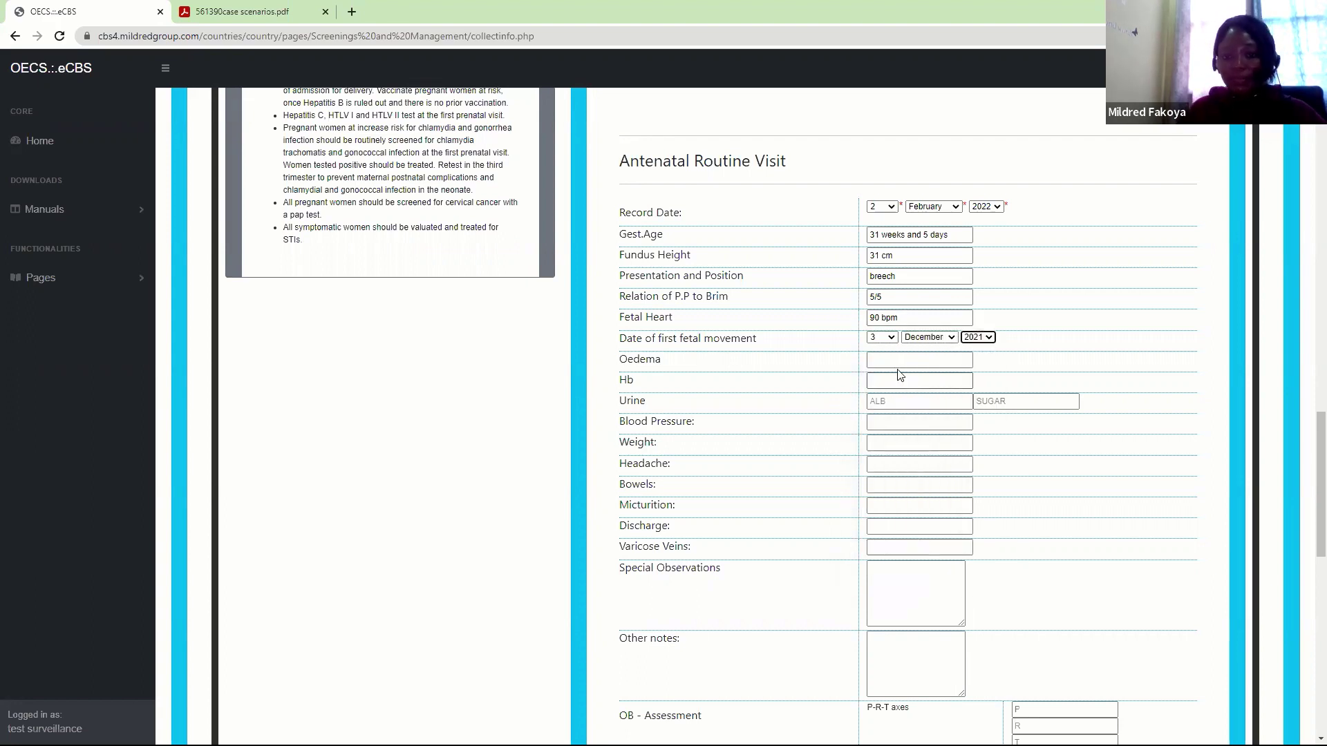
click(899, 361)
Record oedema as Present and Hb as 8.3
text(Present)
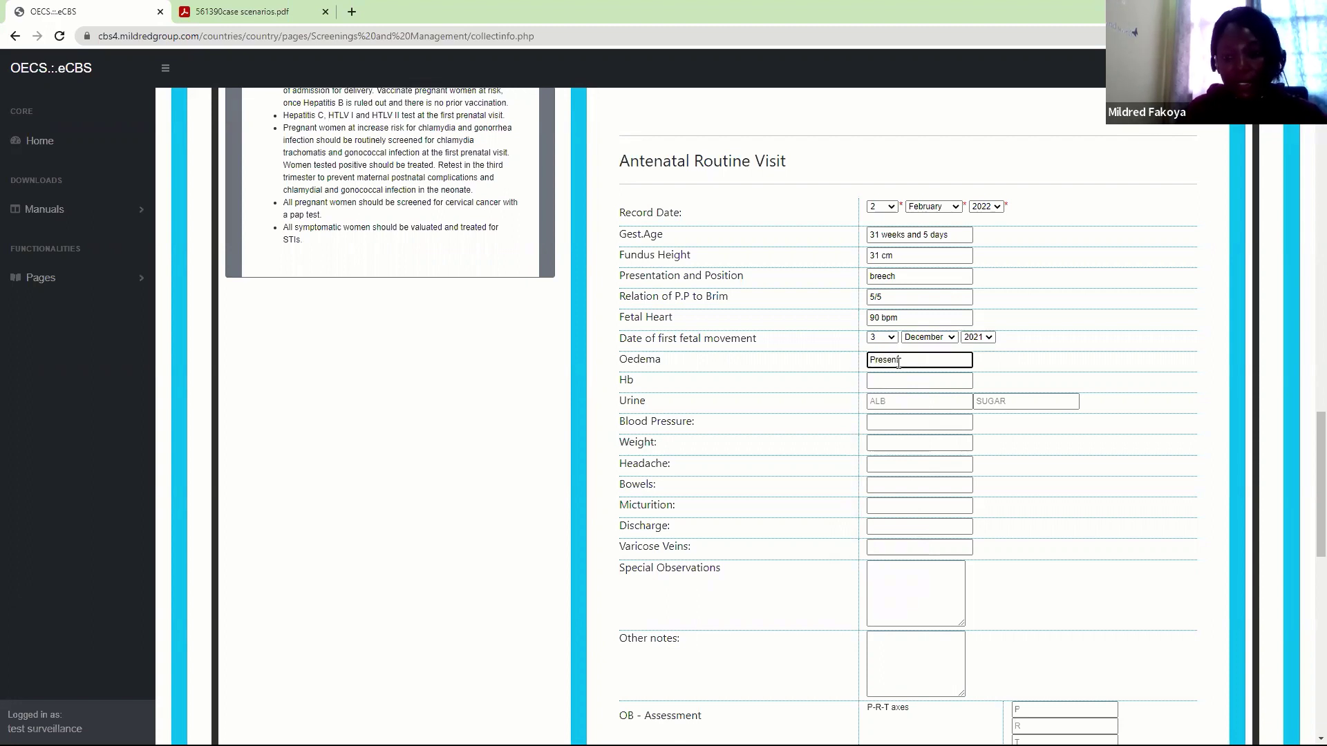
key(Tab)
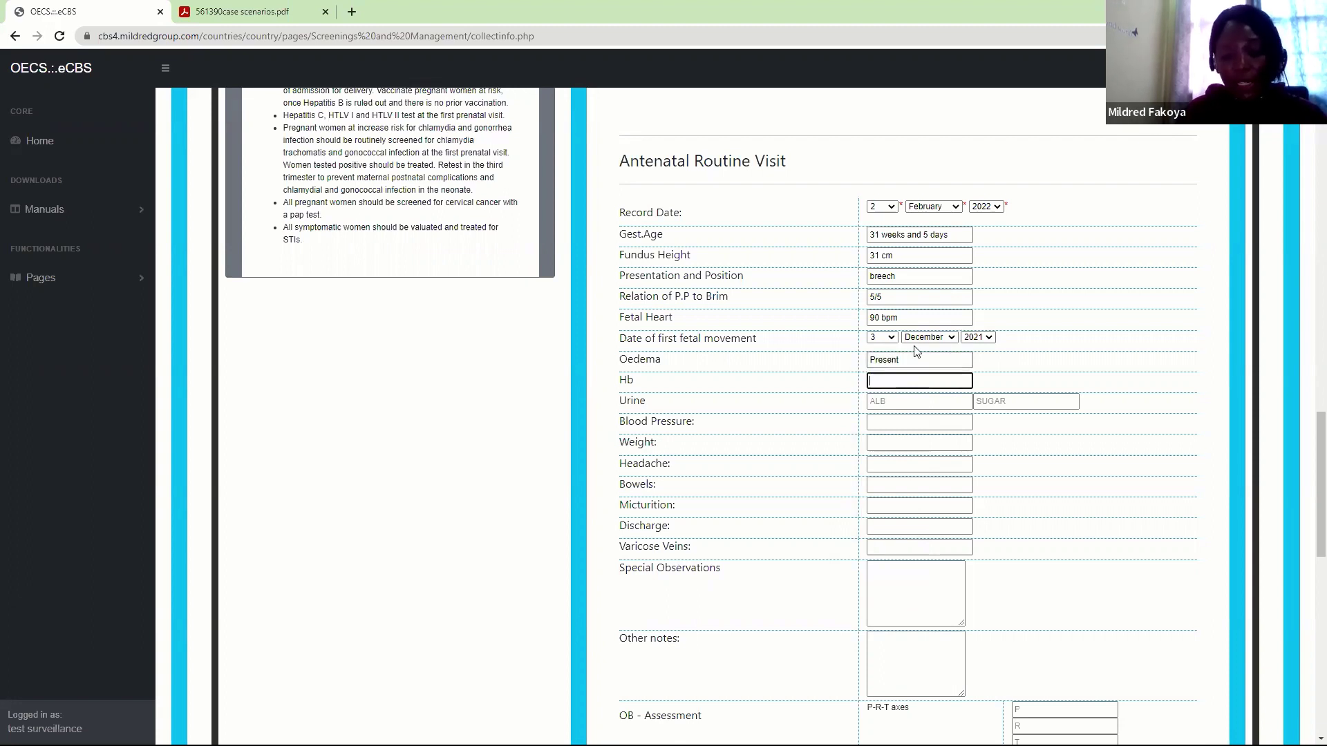
text(8.3)
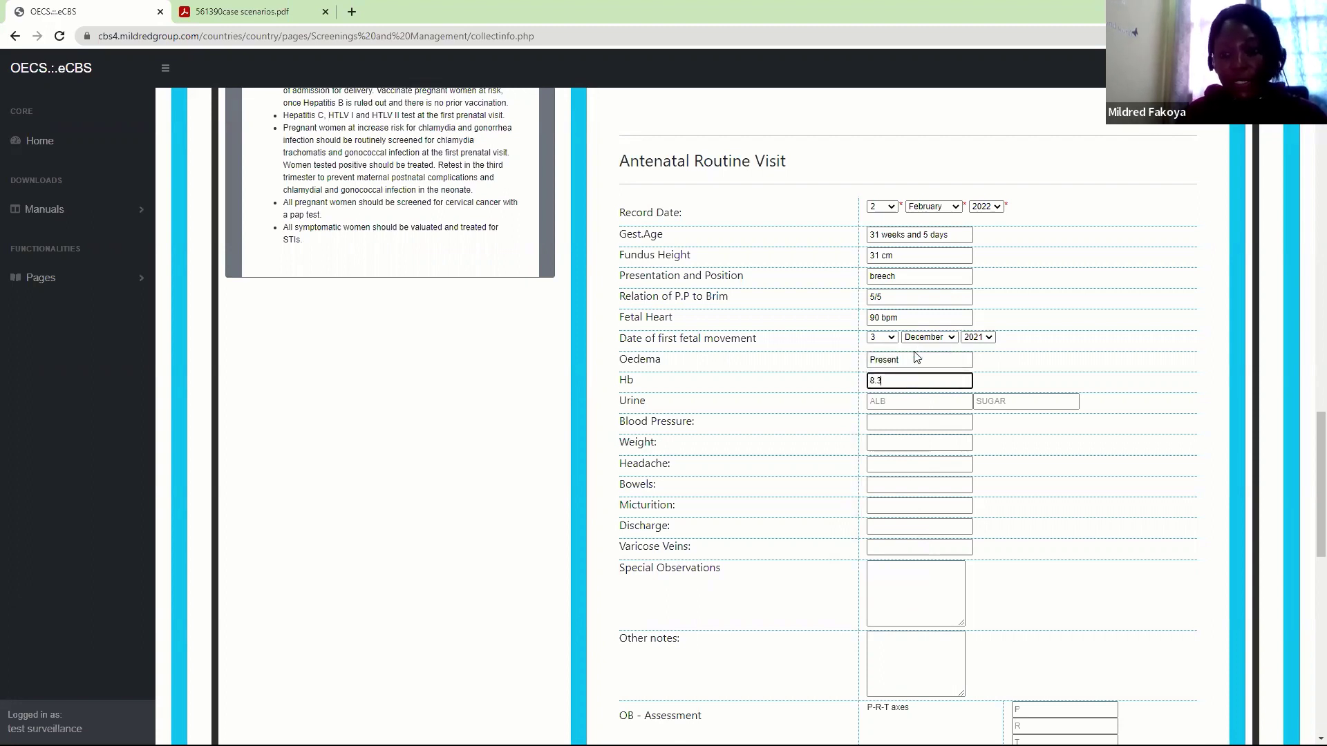
Enter urine albumin 4.5g/dl and urine sugar 9%
click(903, 402)
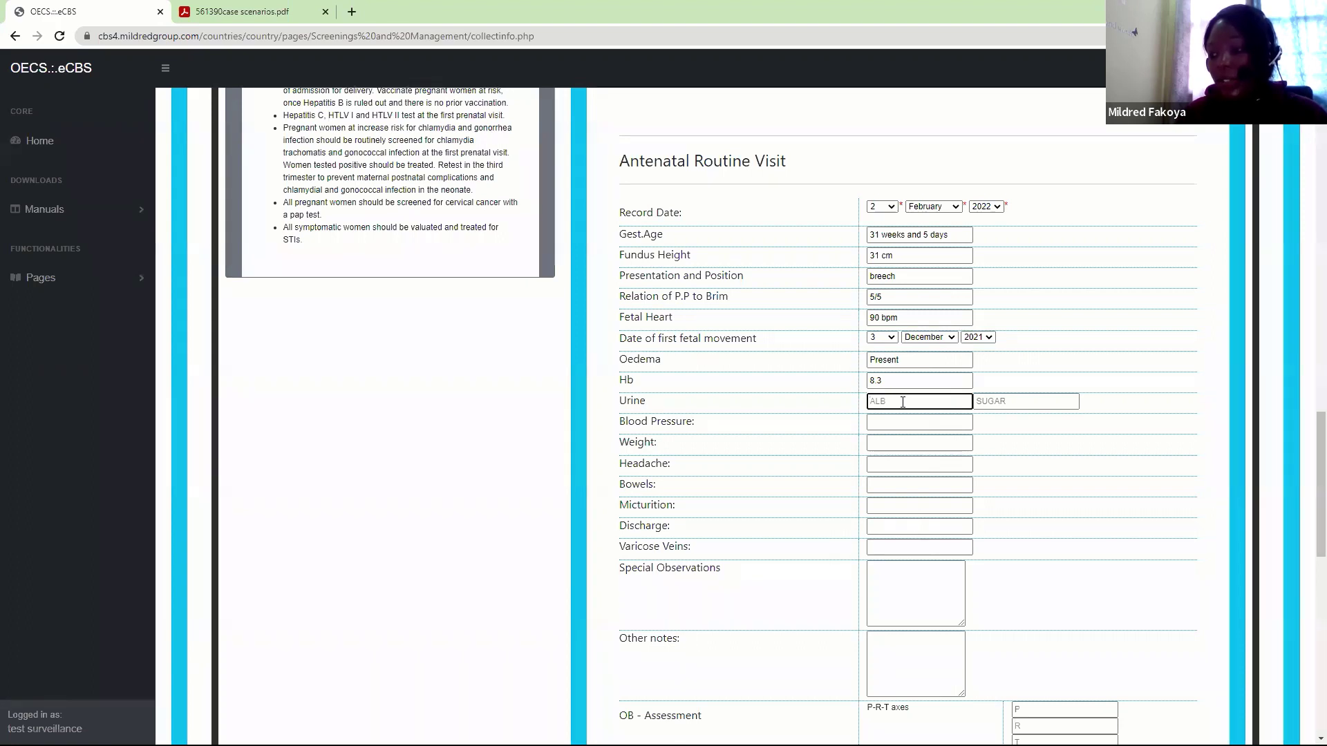
text(4)
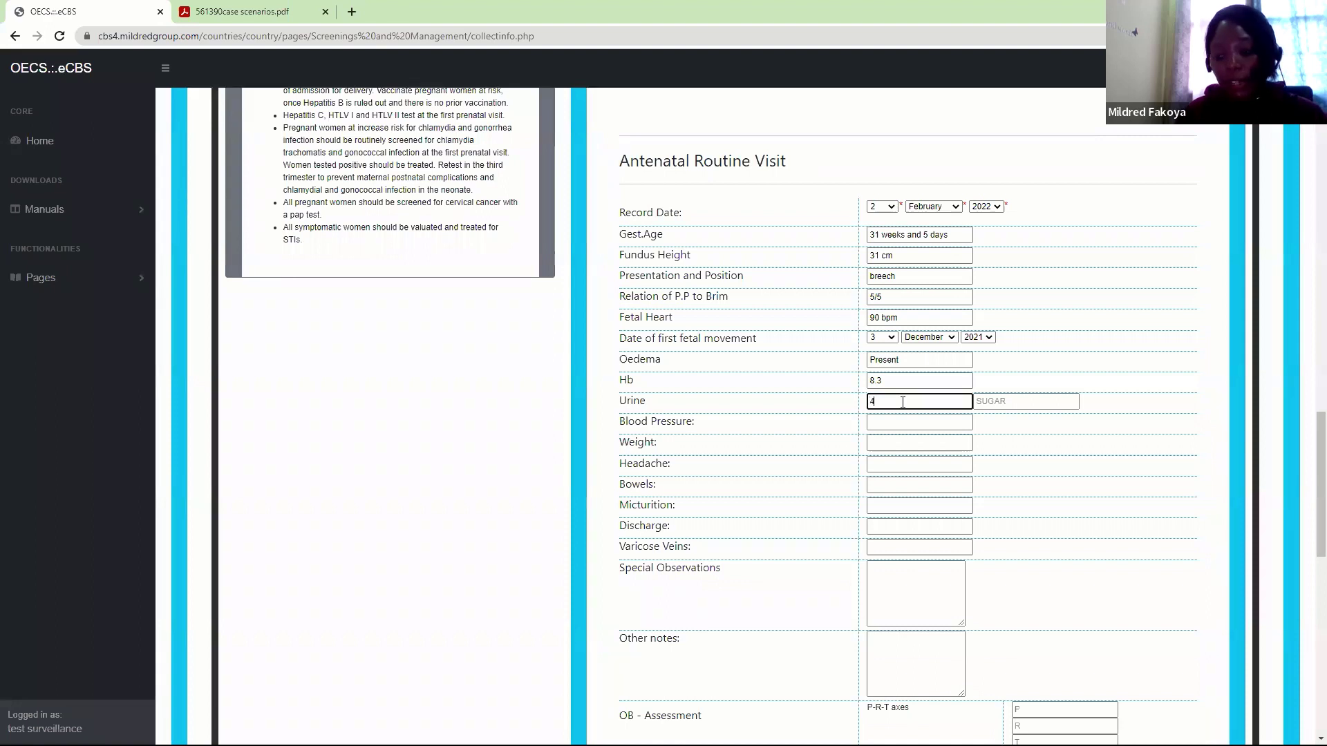
text(.)
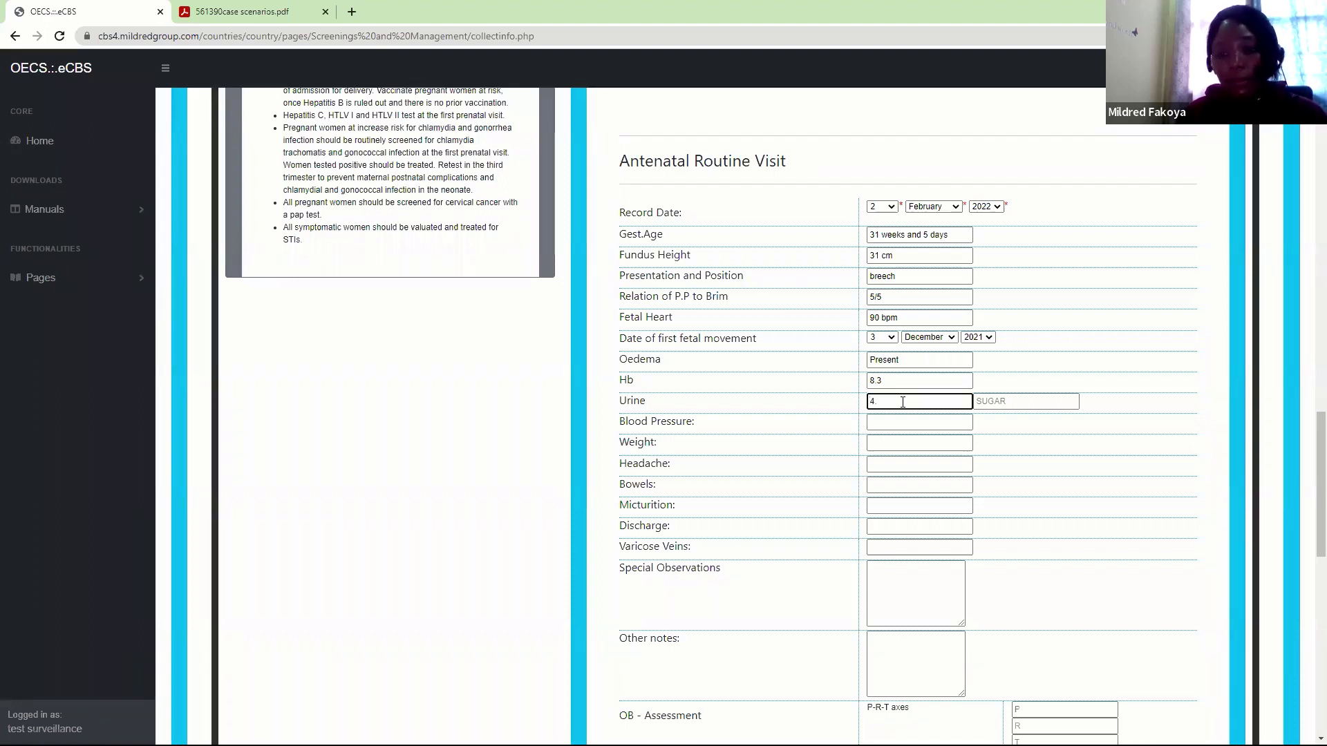
text(5)
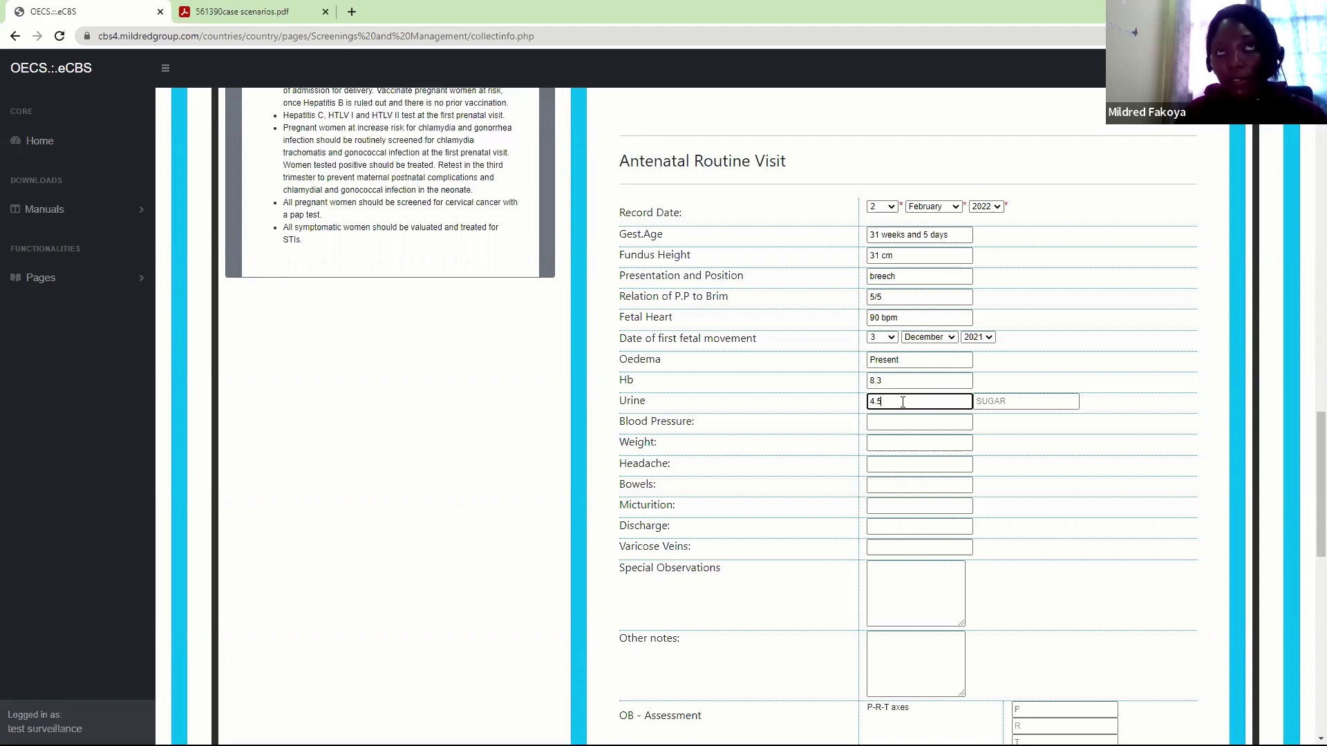
text(g)
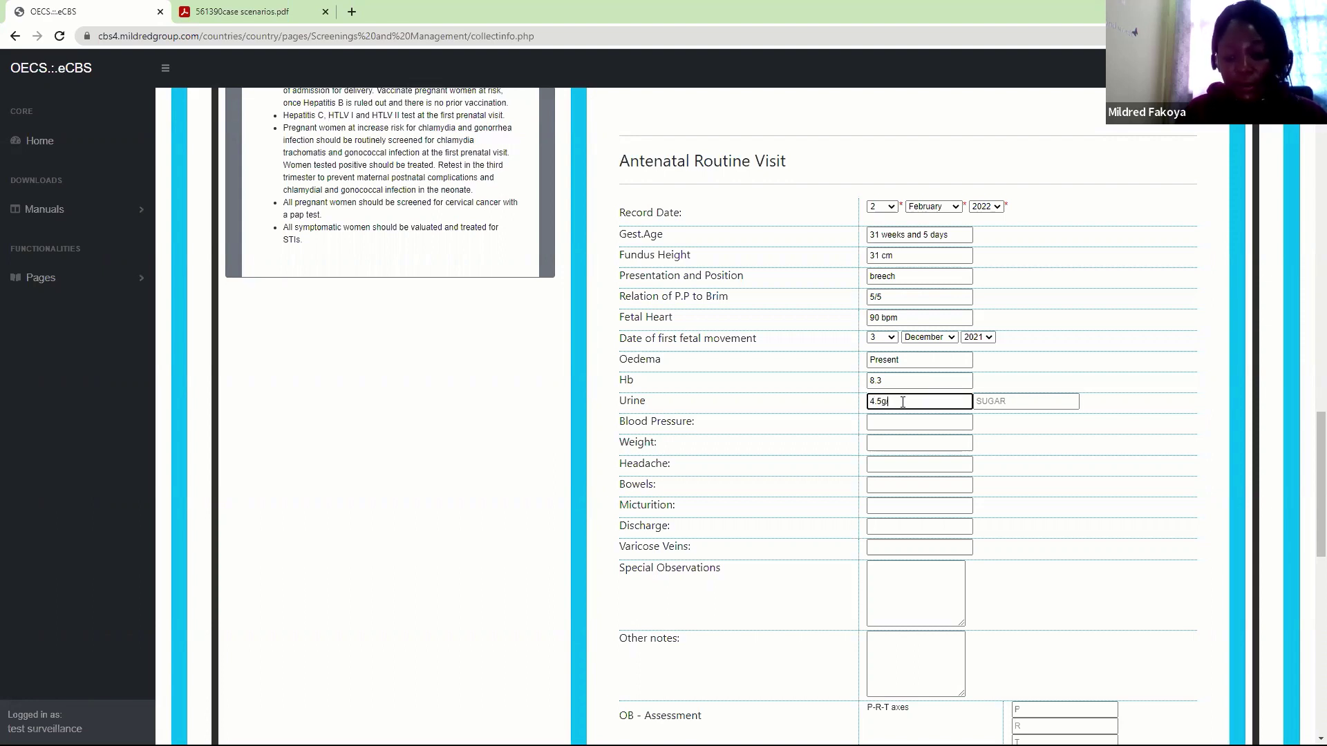
text(/dl)
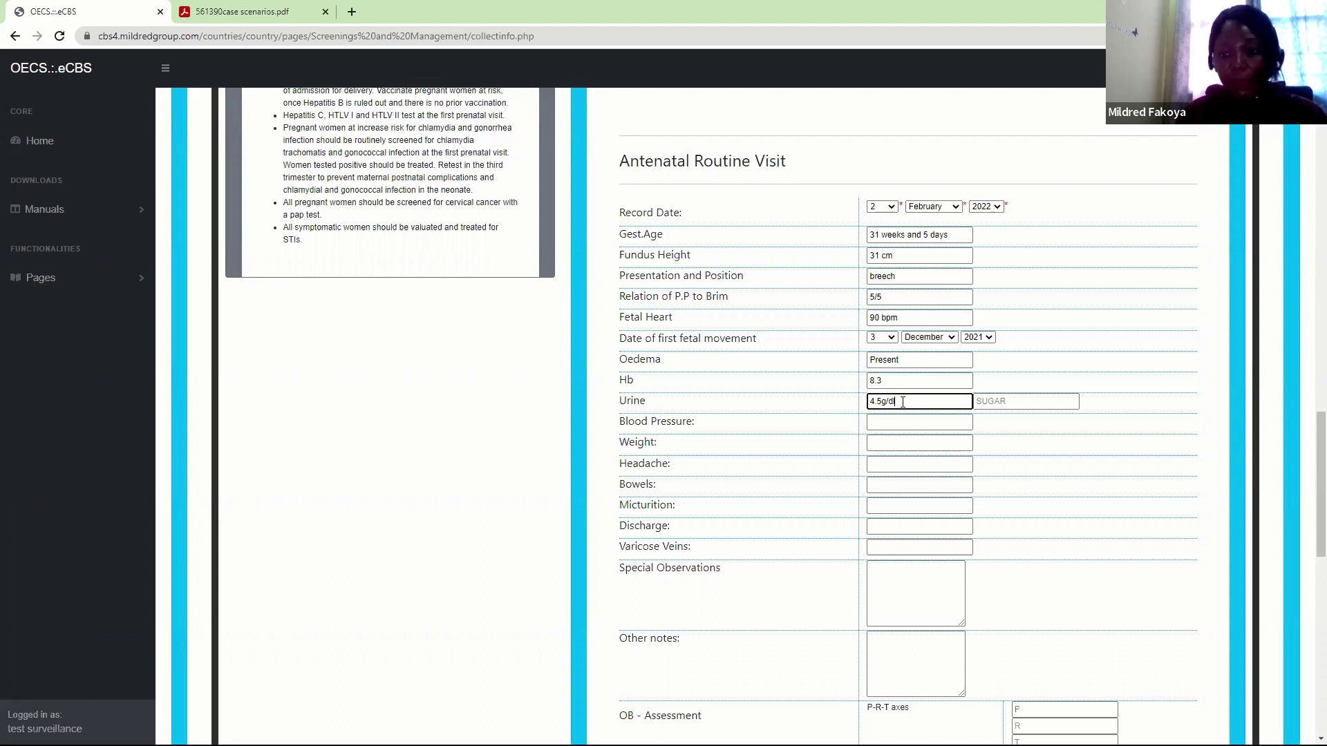
click(1003, 399)
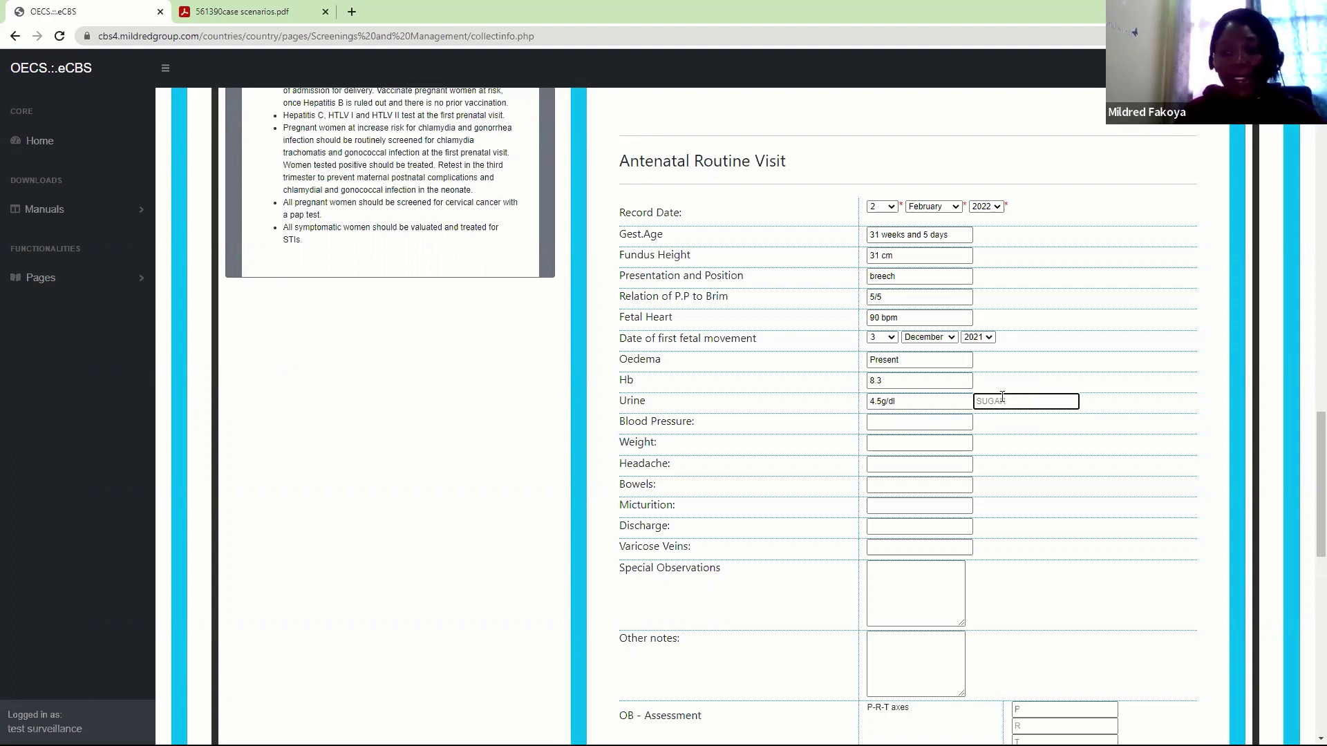
text(9)
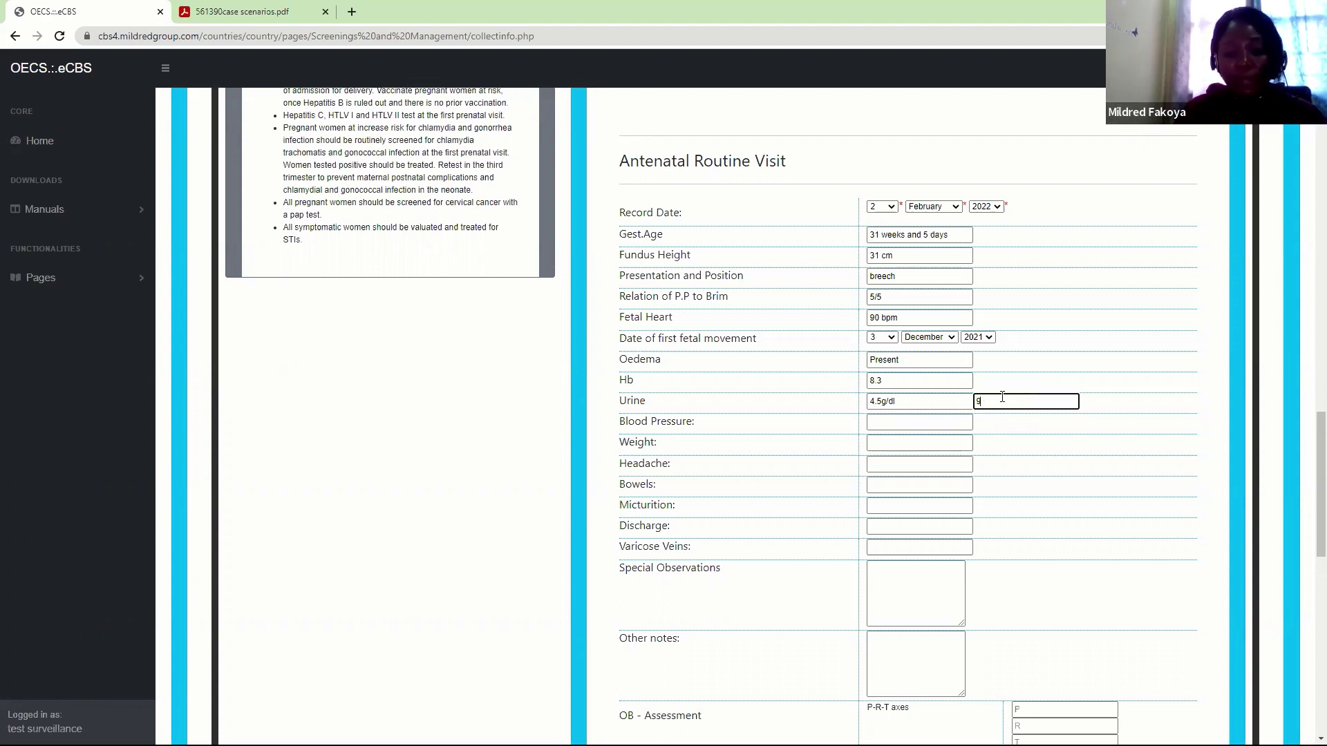
text(%)
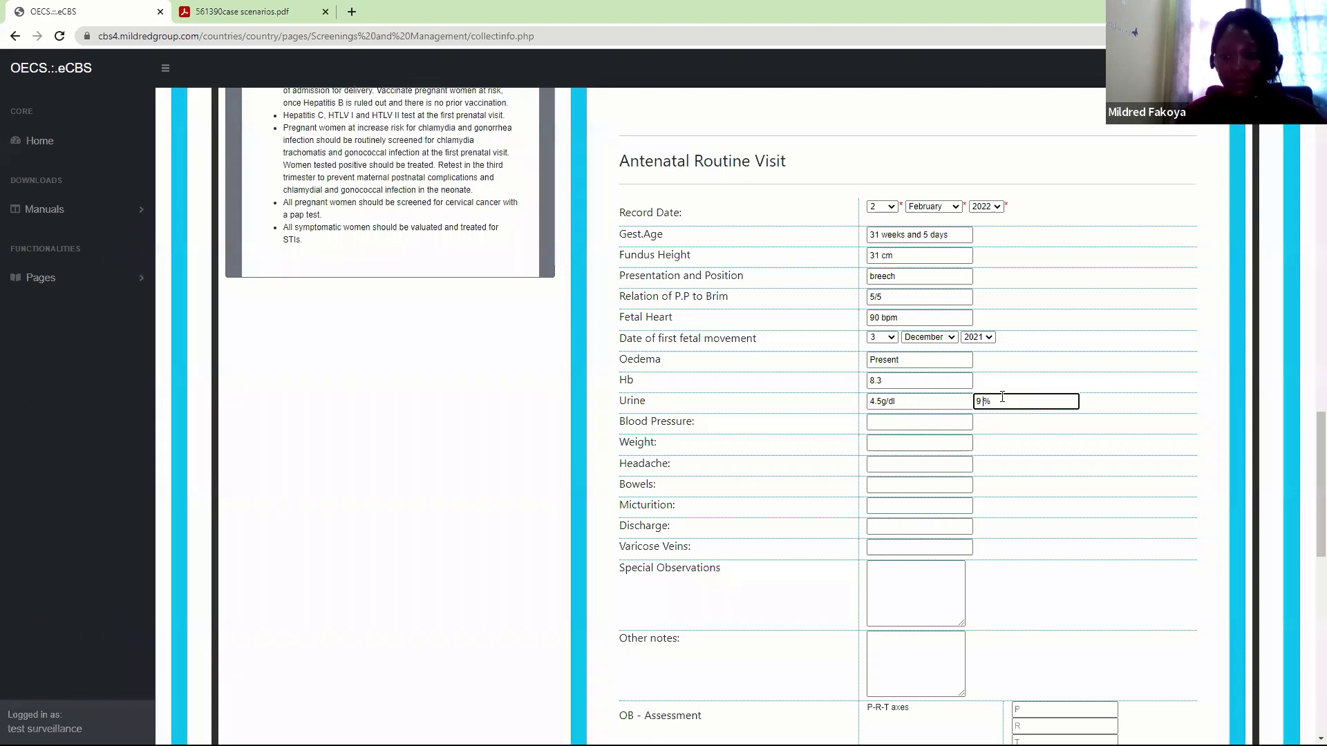
click(926, 424)
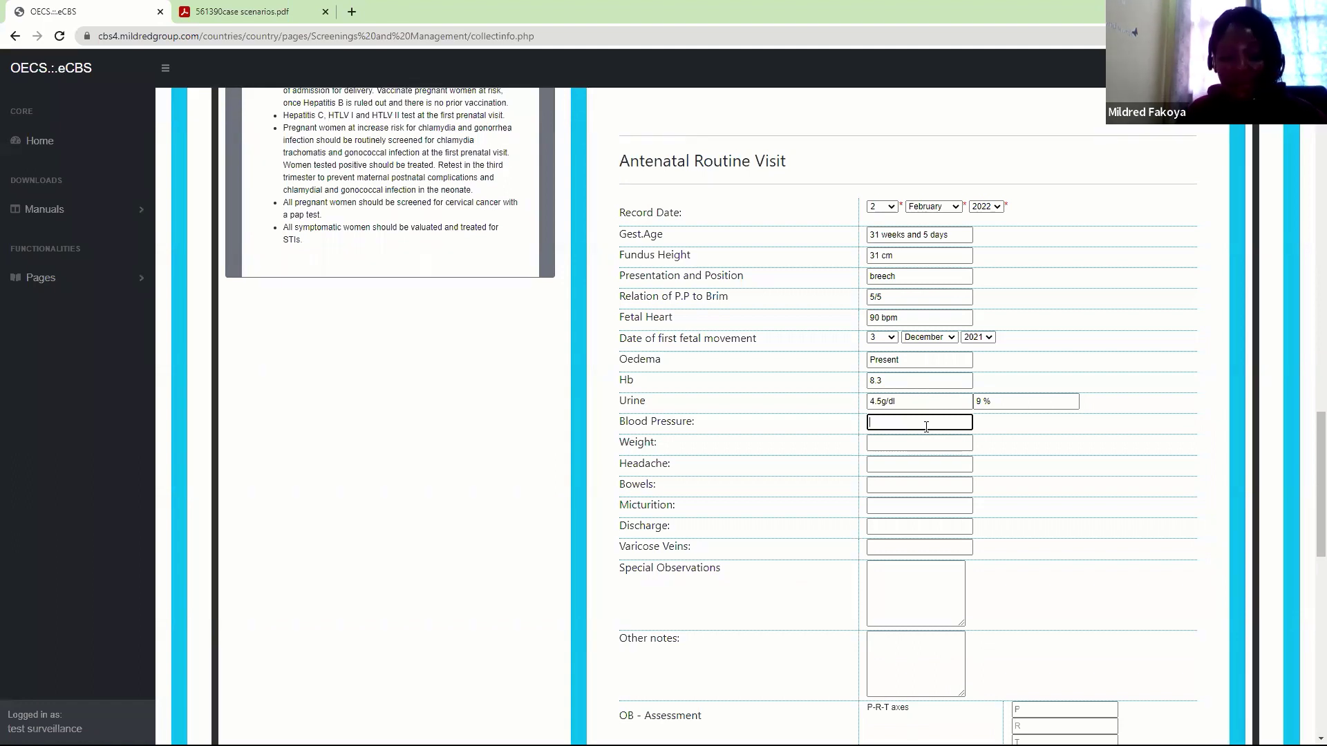
Enter blood pressure 140/90 mmHg, weight 225 lbs and headache as Present
text(140mm)
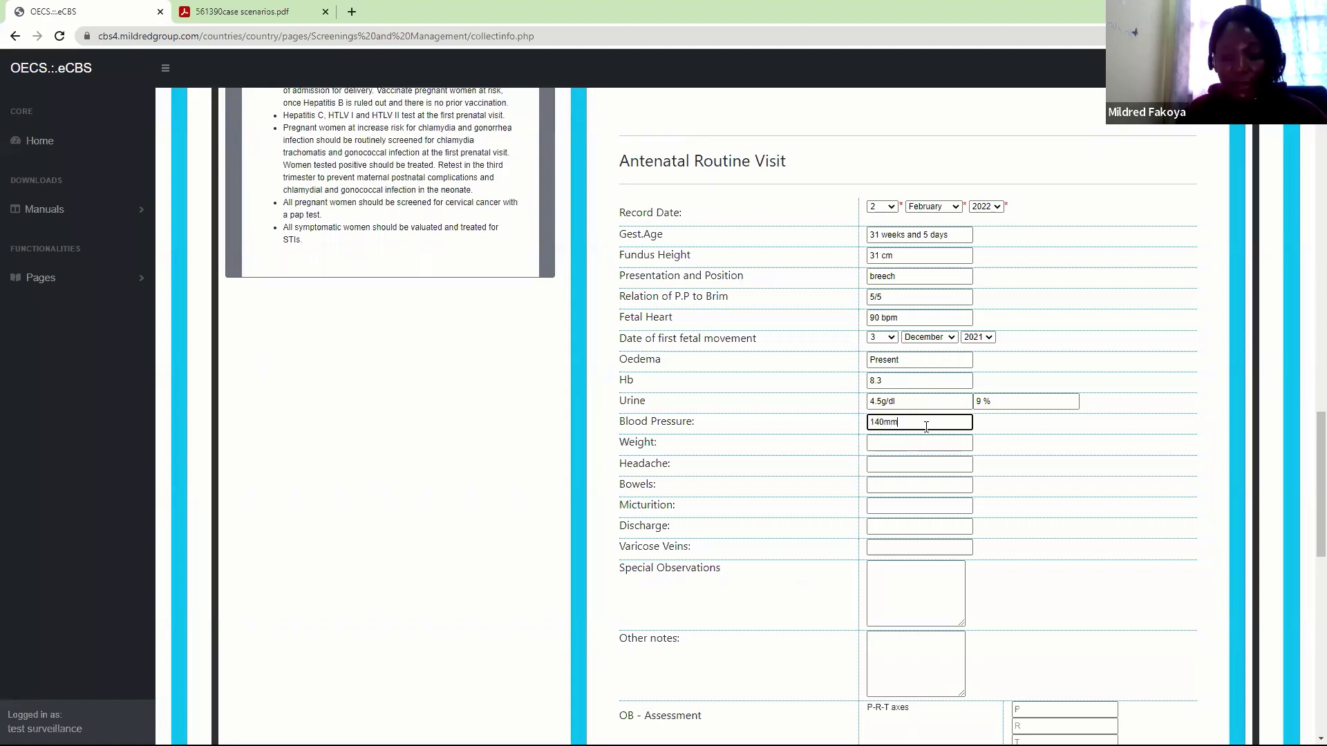
key(BackSpace)
key(BackSpace)
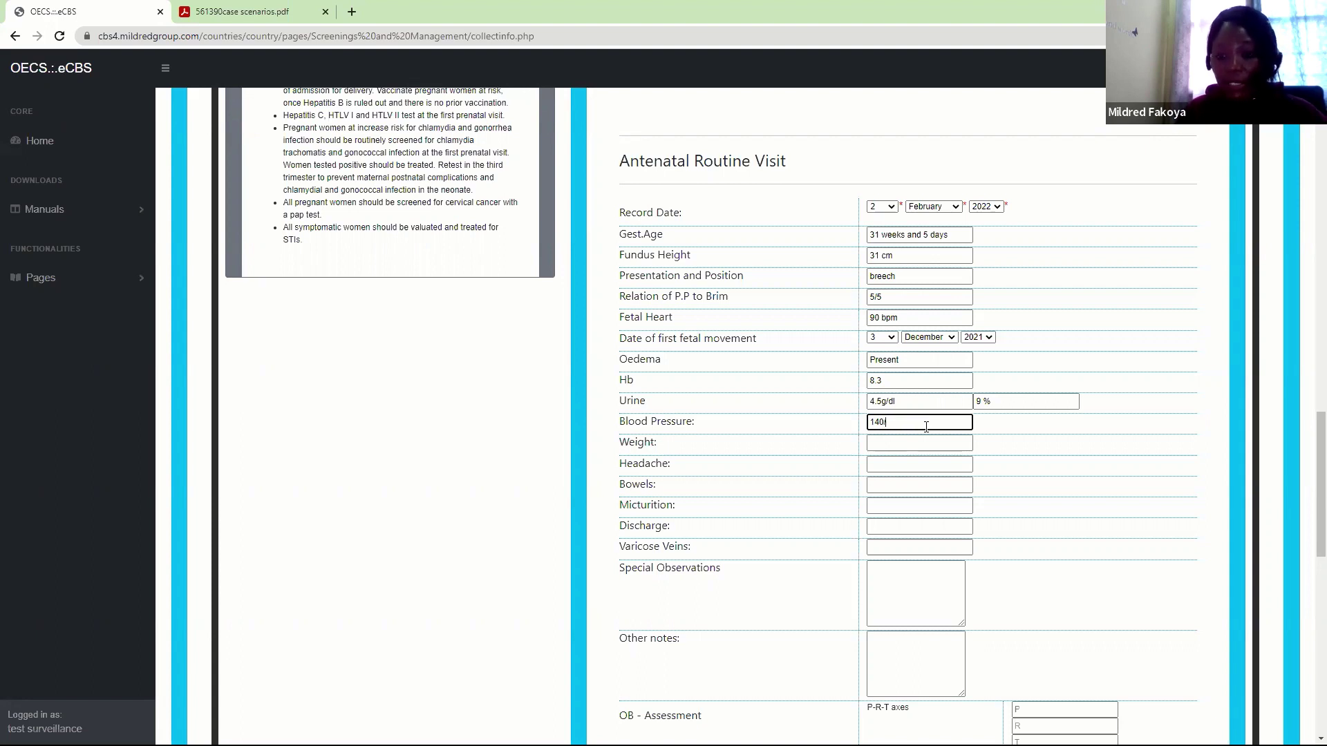
text(/90)
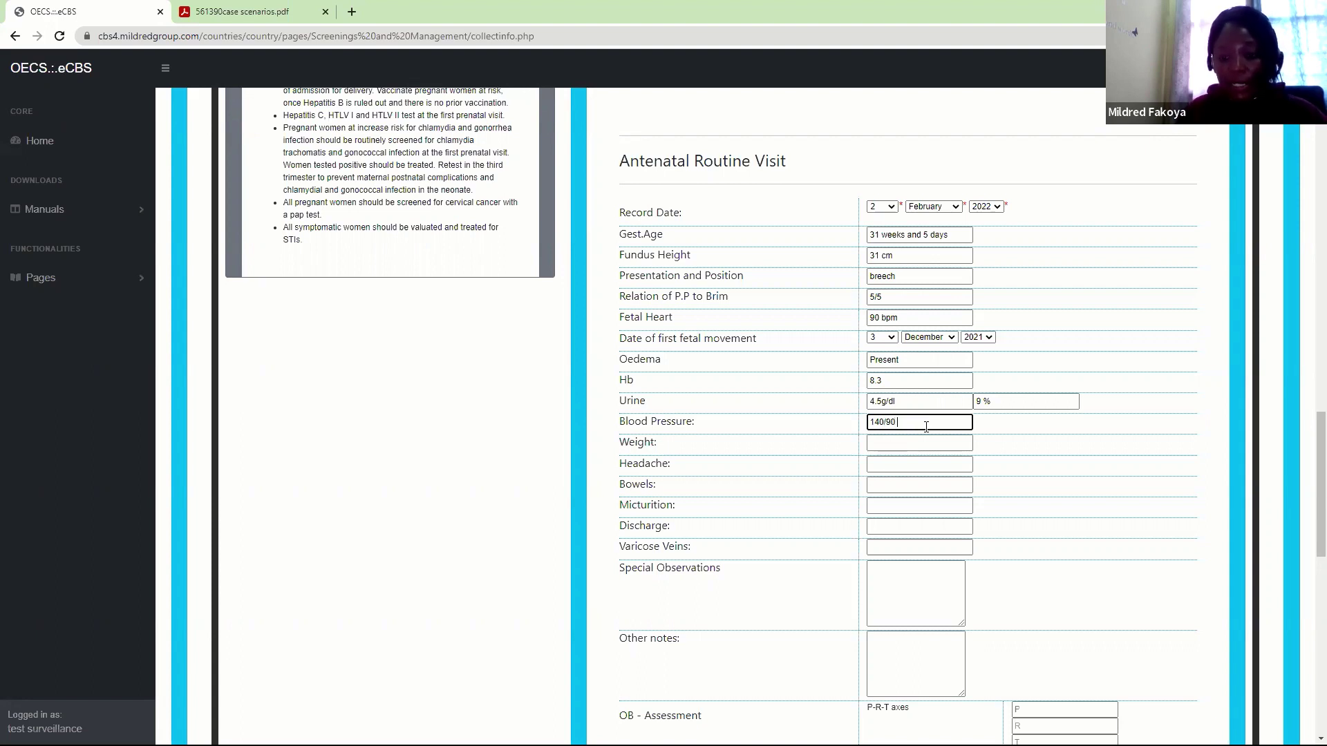
text( mmHg)
click(907, 442)
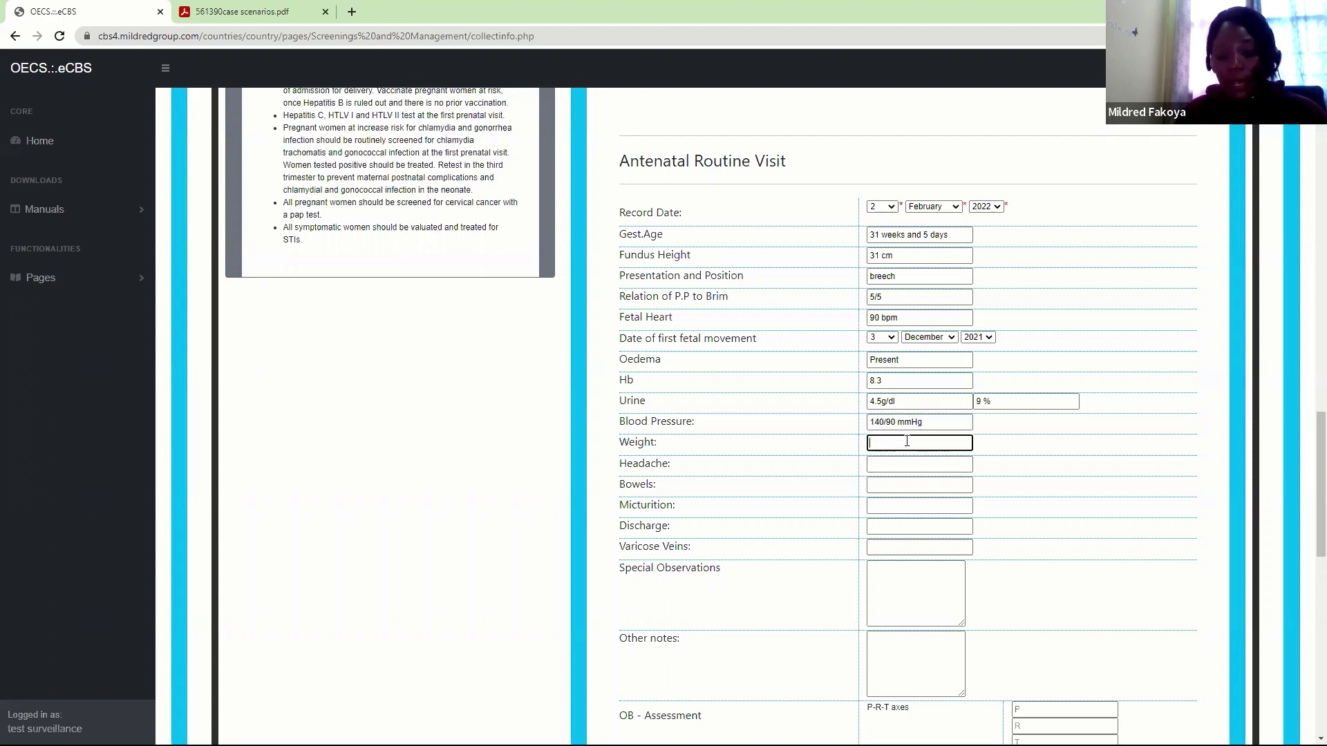
text(225 lbs)
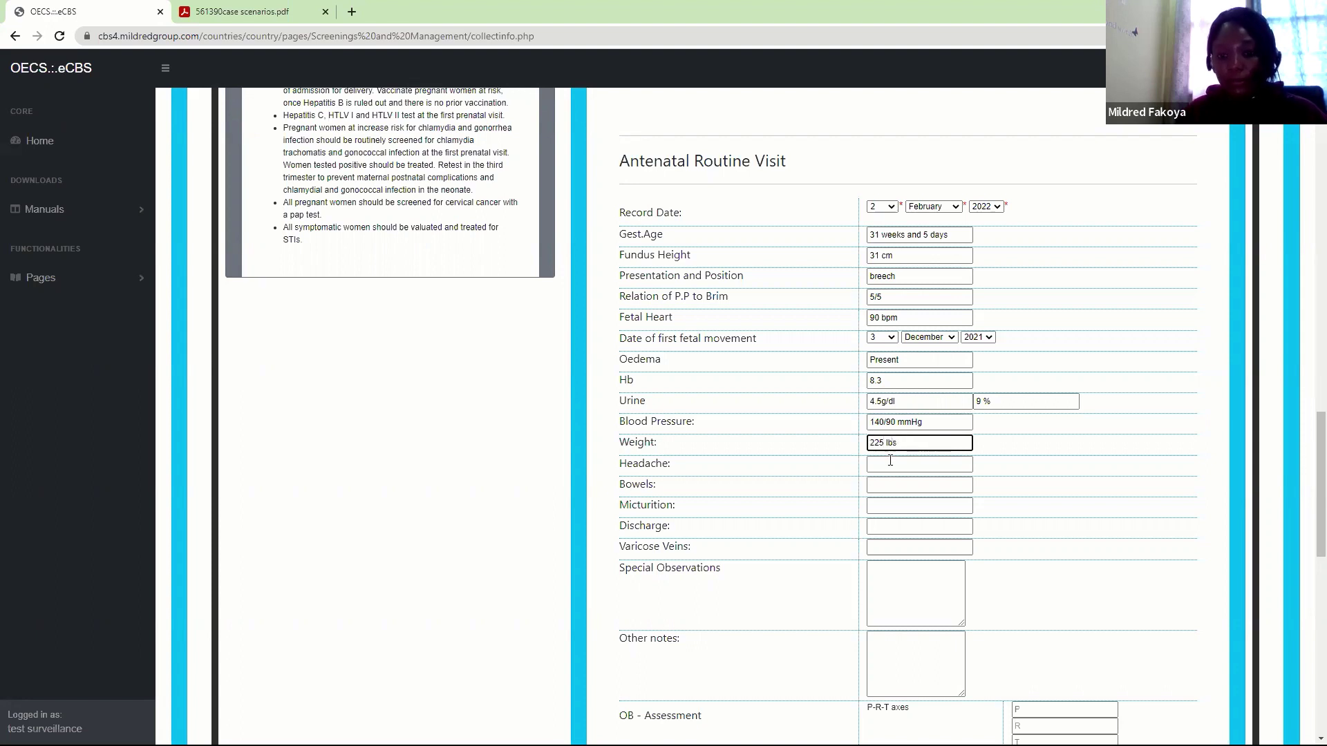
click(886, 466)
text(Pre)
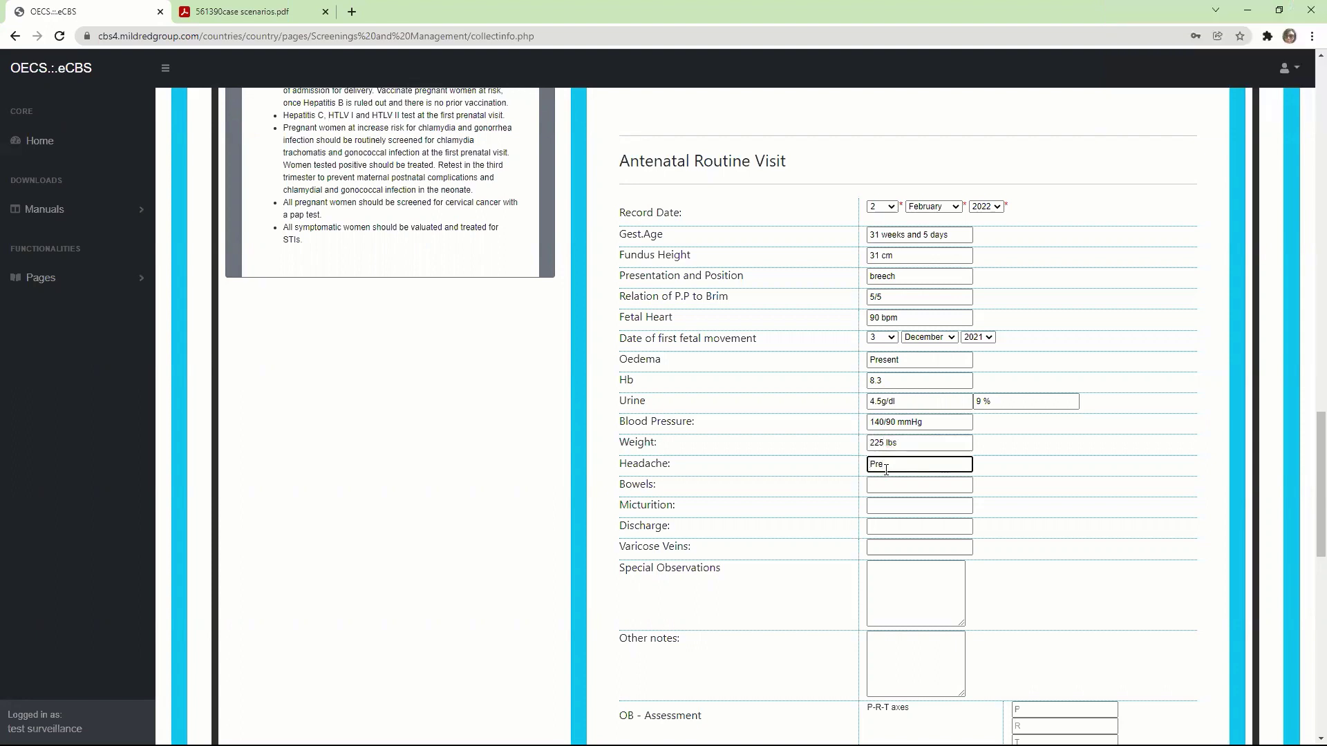
text(sent)
click(1040, 461)
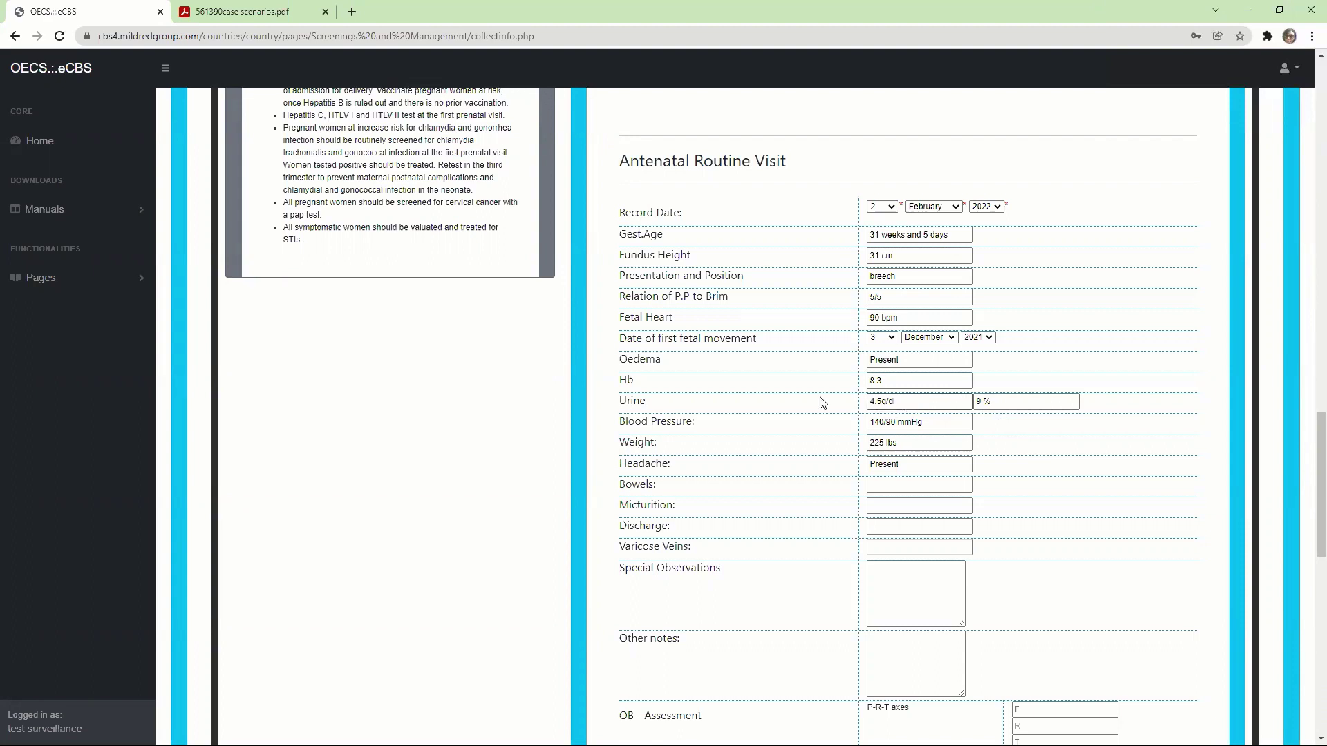
Retype the urine albumin as 4.5 g/dl and re-enter urine sugar as 9 %
click(1037, 404)
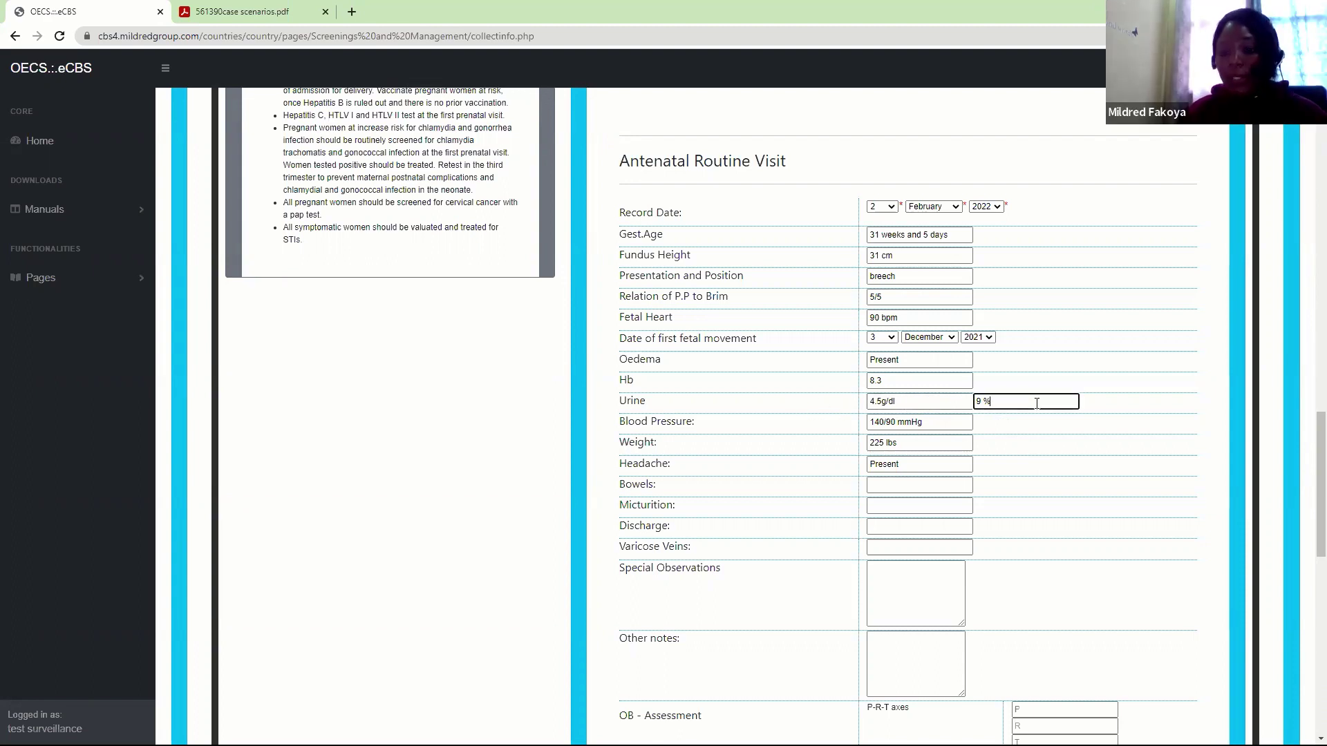
key(BackSpace)
key(BackSpace)
key(BackSpace)
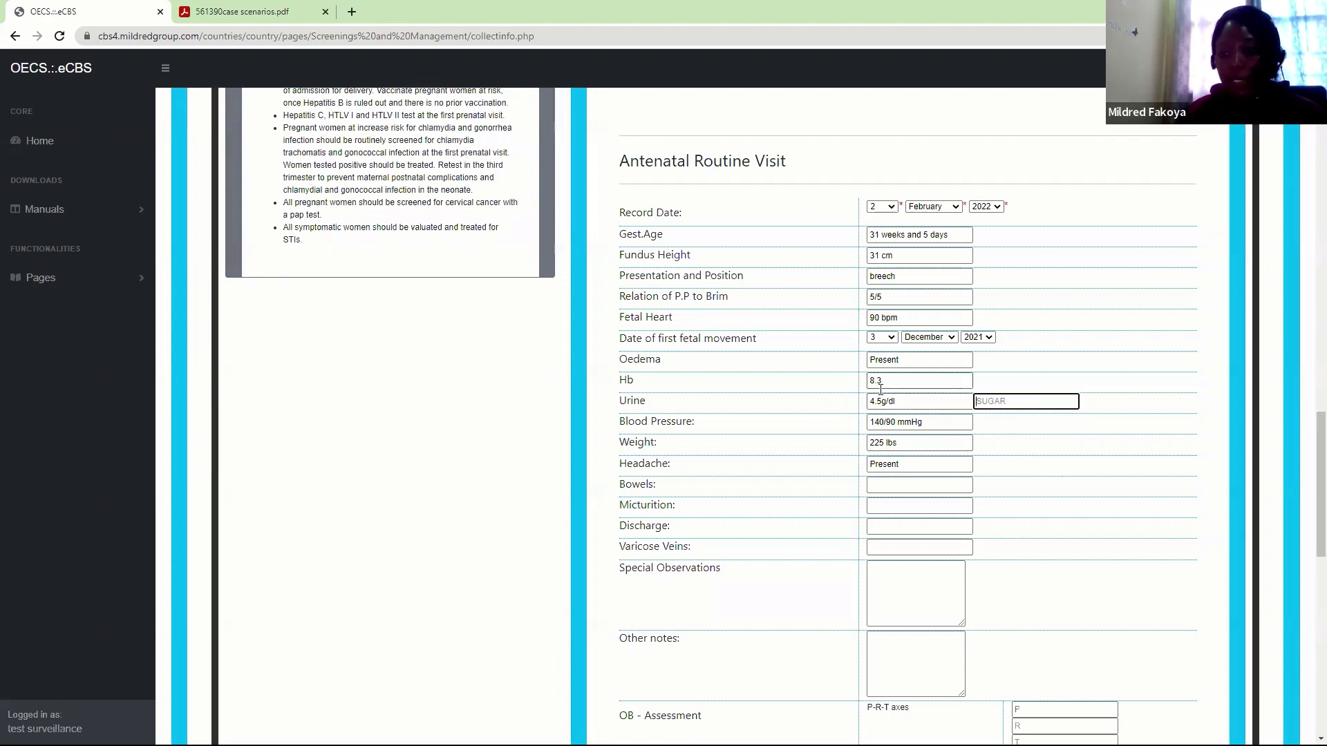
click(904, 404)
key(BackSpace)
key(BackSpace)
key(BackSpace)
key(BackSpace)
key(BackSpace)
key(BackSpace)
key(BackSpace)
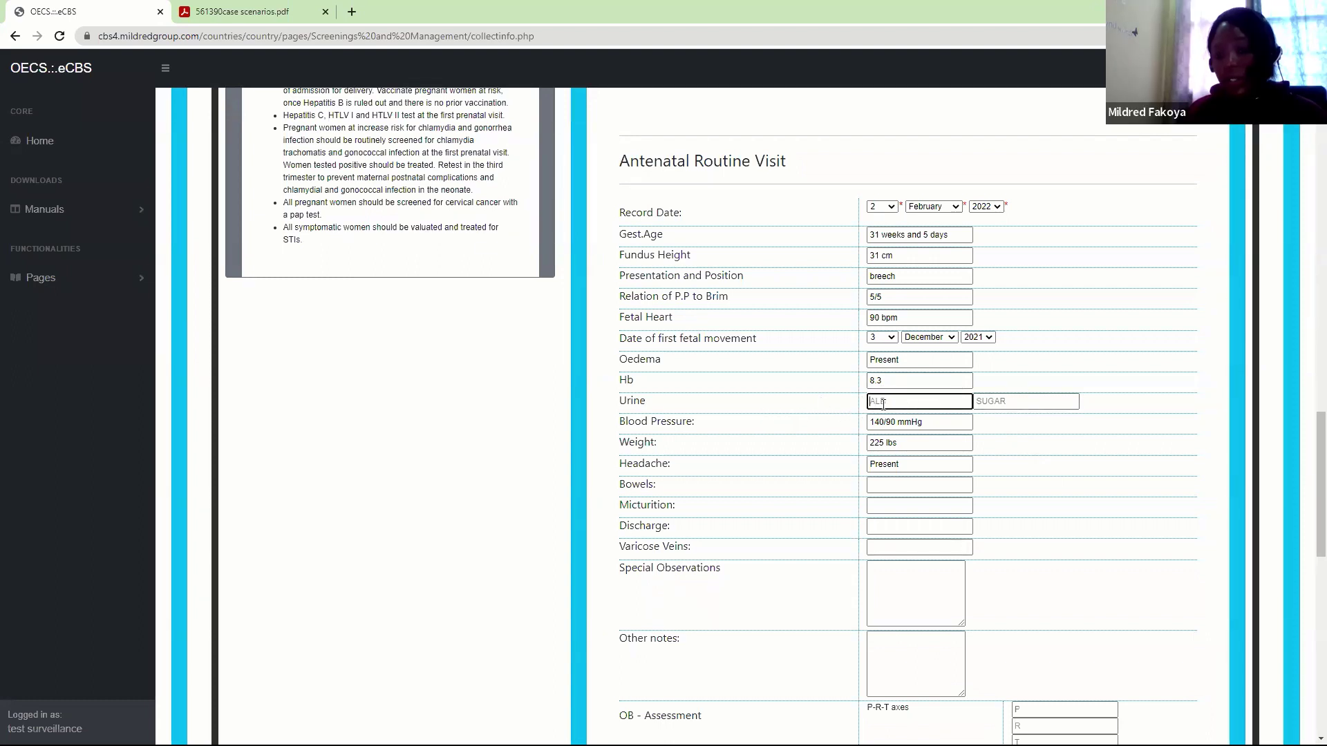
text(4.5 g/)
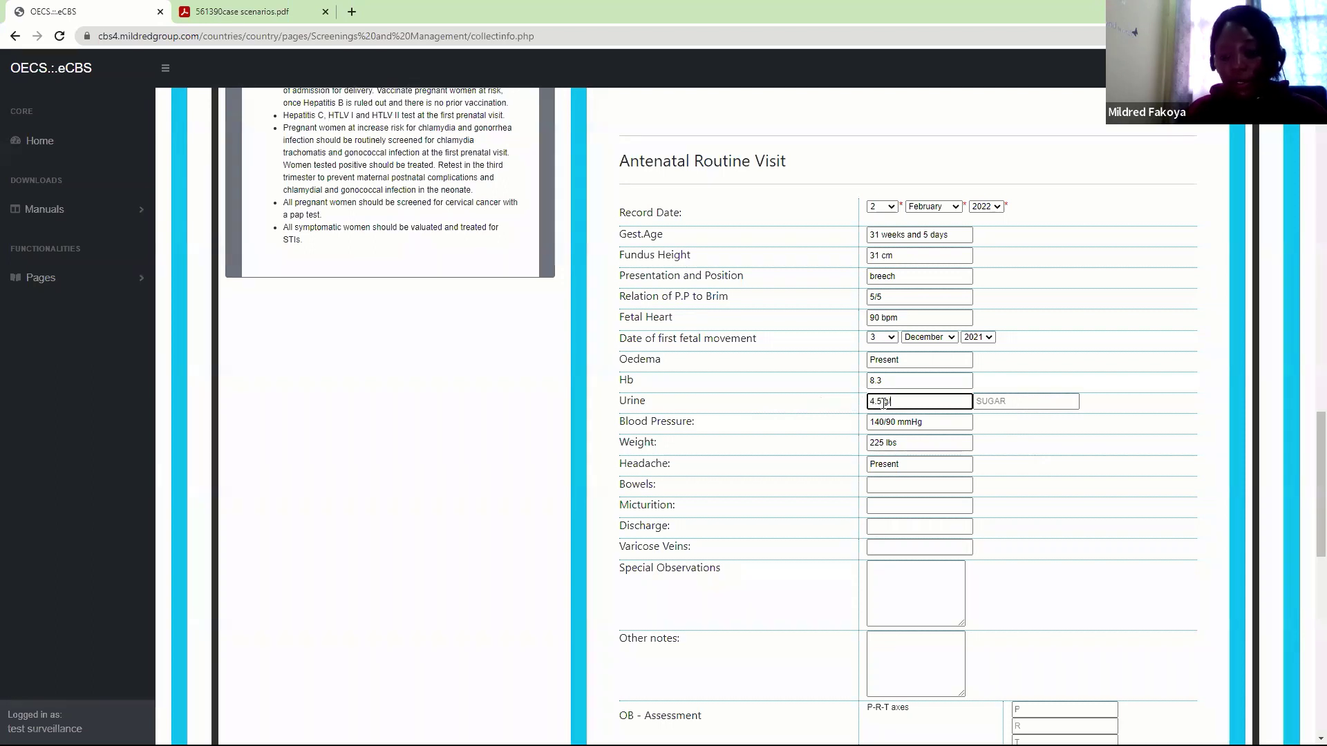
text(dl)
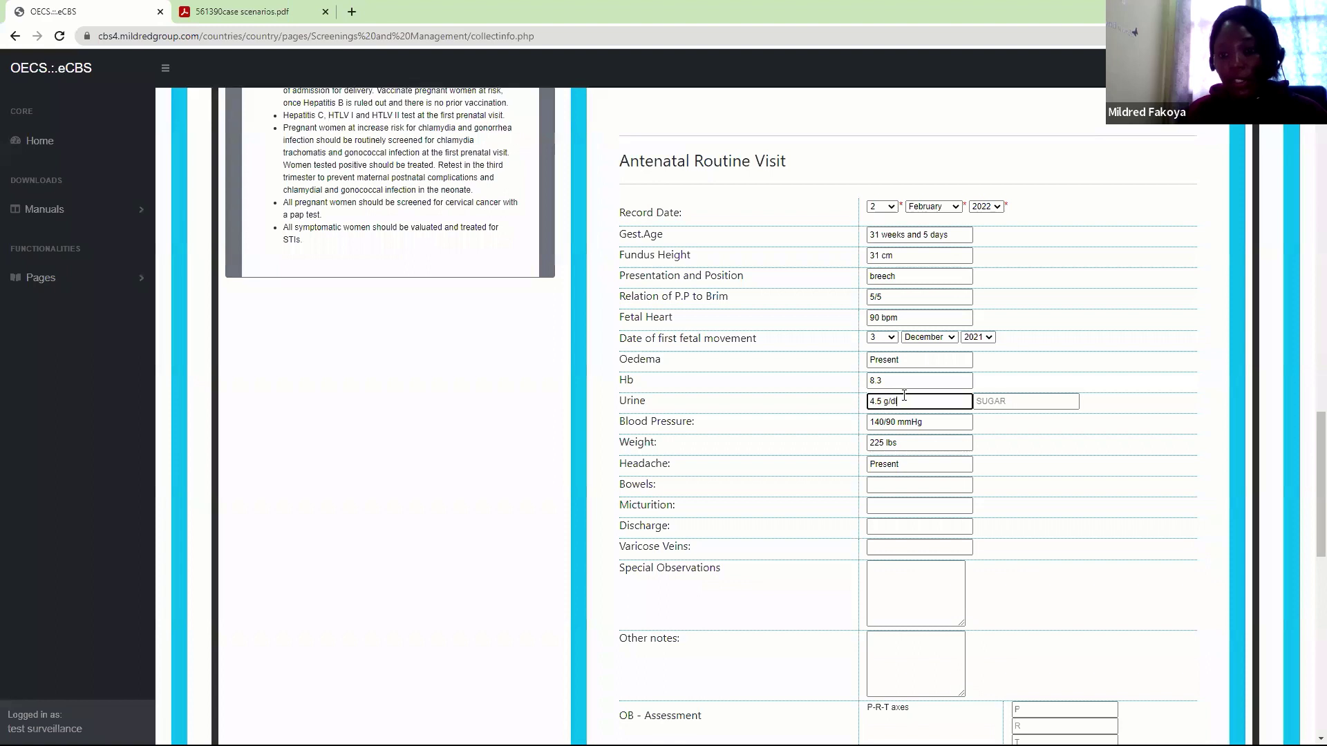
click(1000, 401)
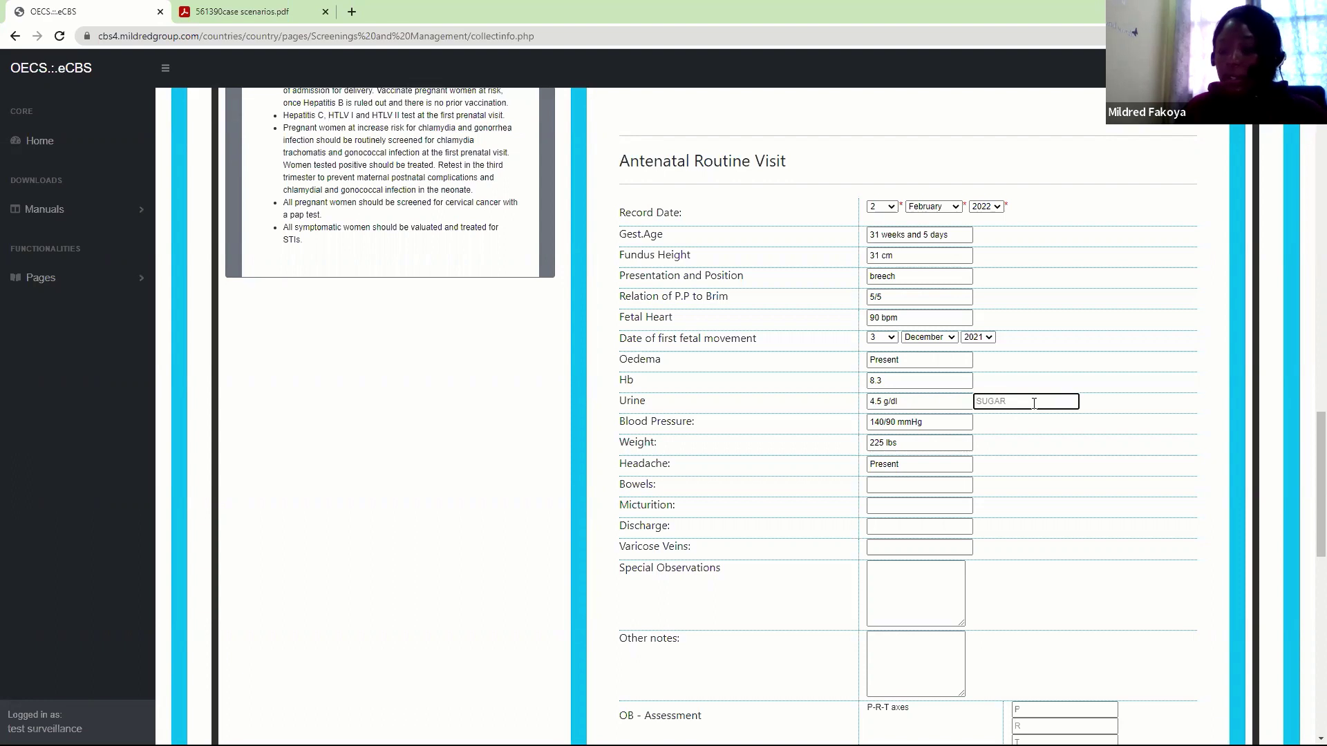
text(present)
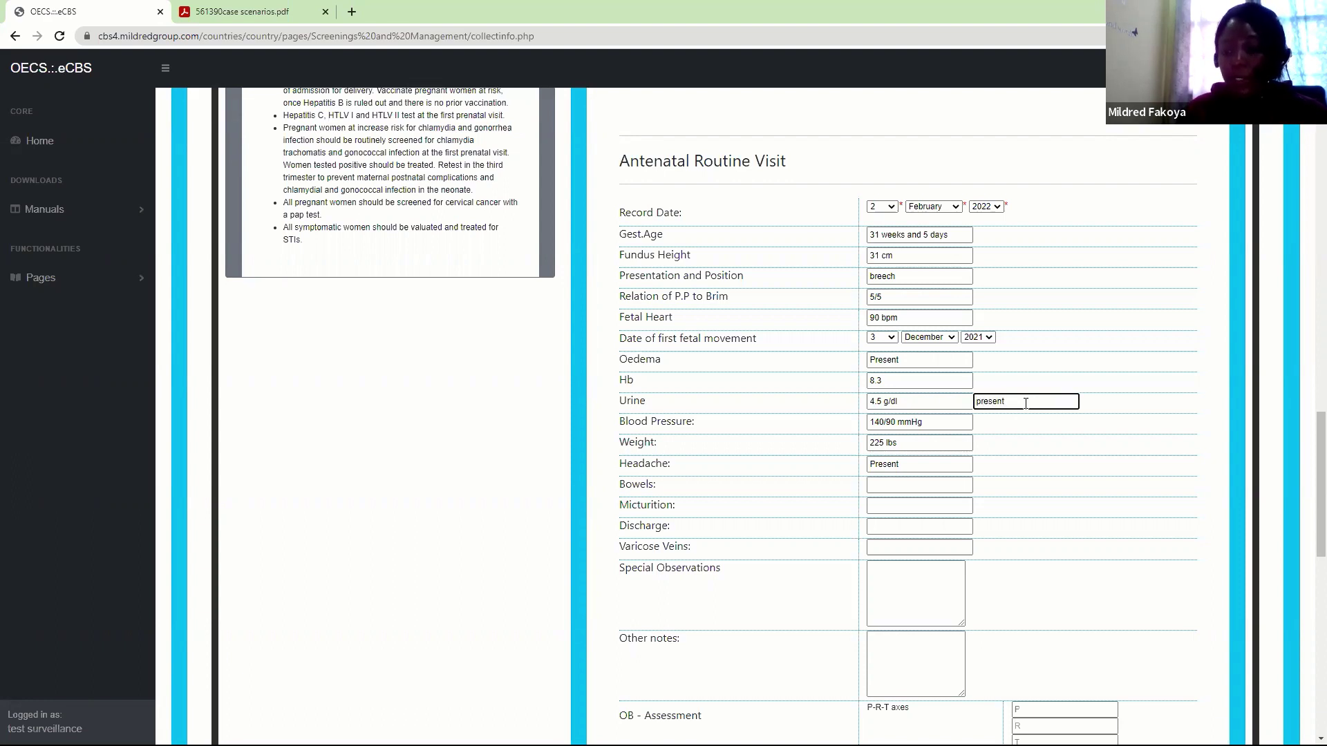
key(BackSpace)
key(BackSpace)
key(BackSpace)
key(BackSpace)
key(BackSpace)
key(BackSpace)
key(BackSpace)
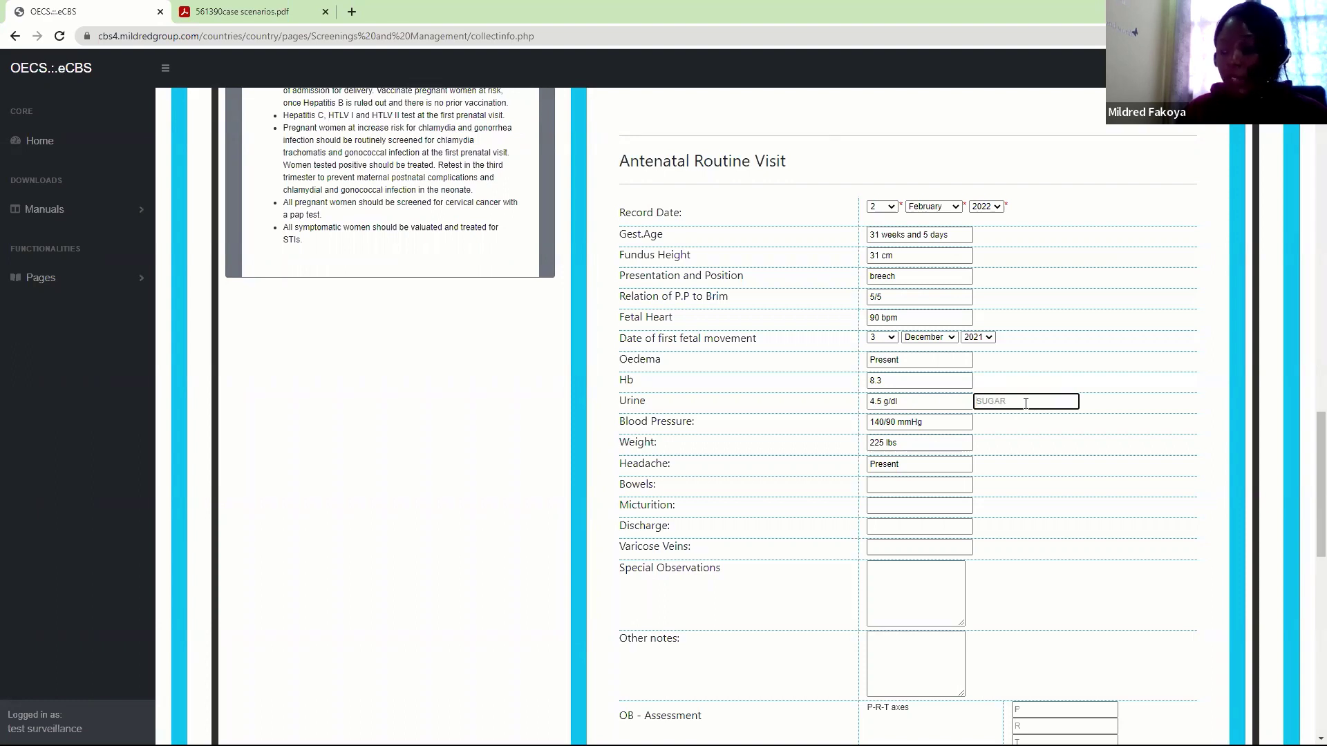
text(9)
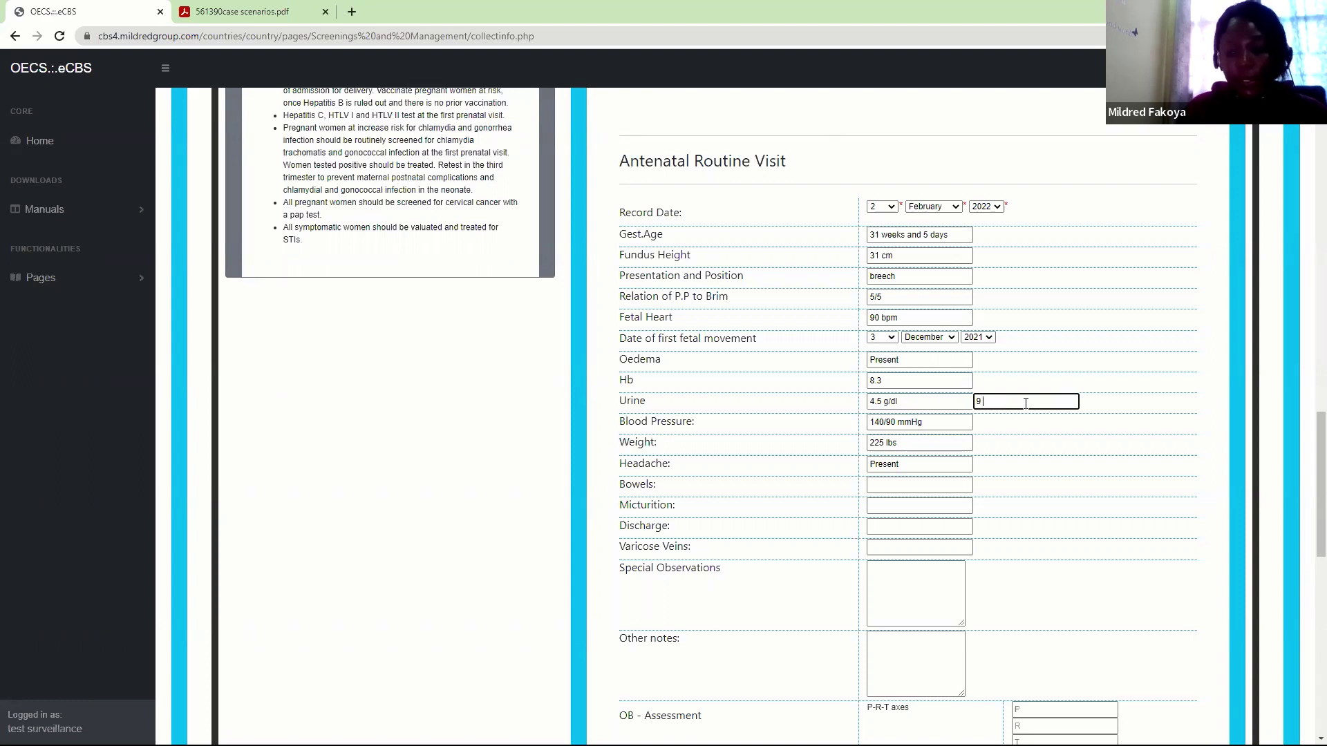
text( %)
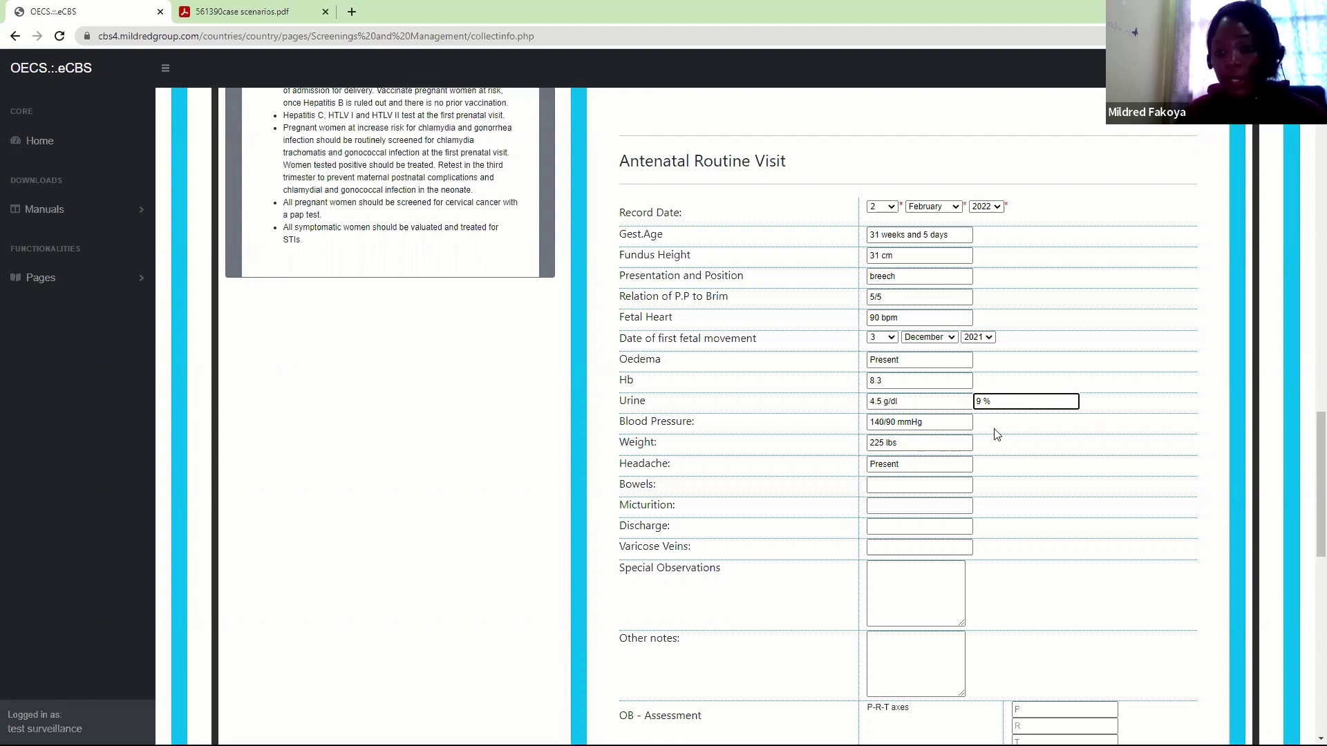
click(926, 422)
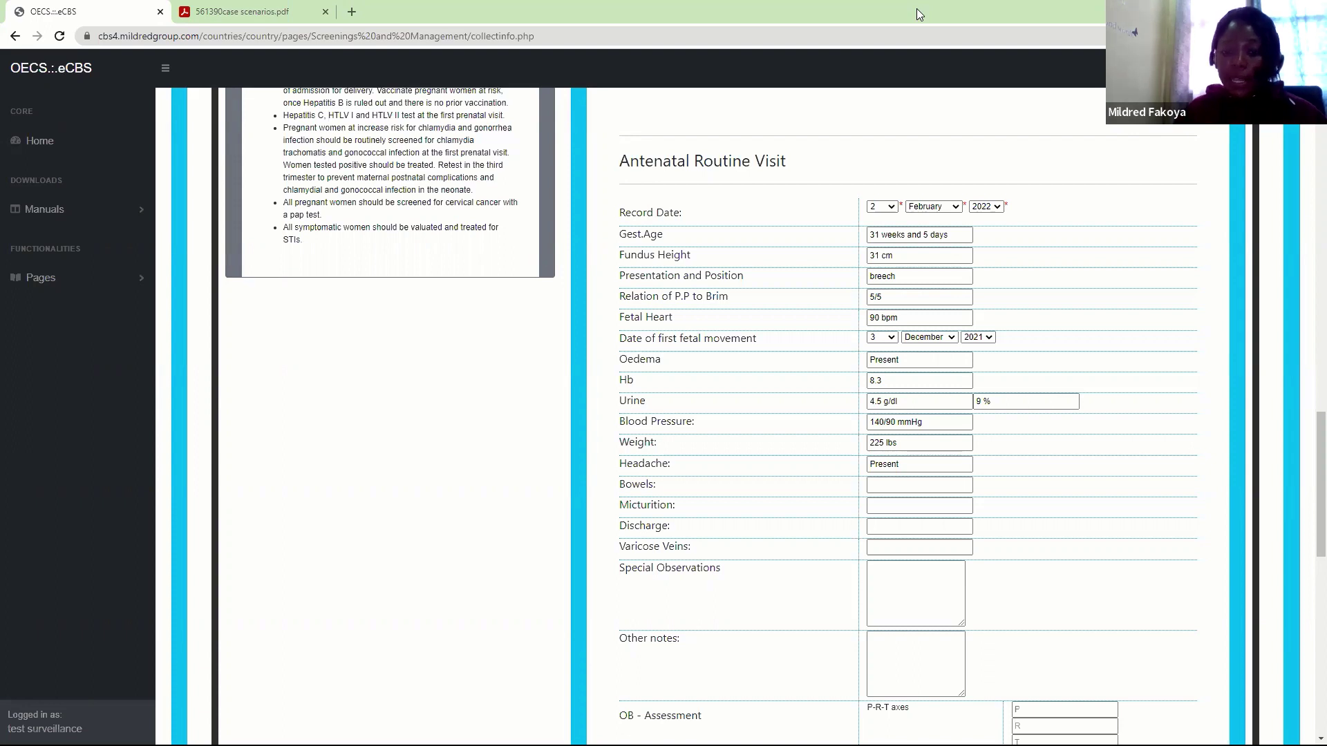
Record bowels as frequent bowel movement, micturition as urinary incontinence, discharge as slightly bloody
click(887, 480)
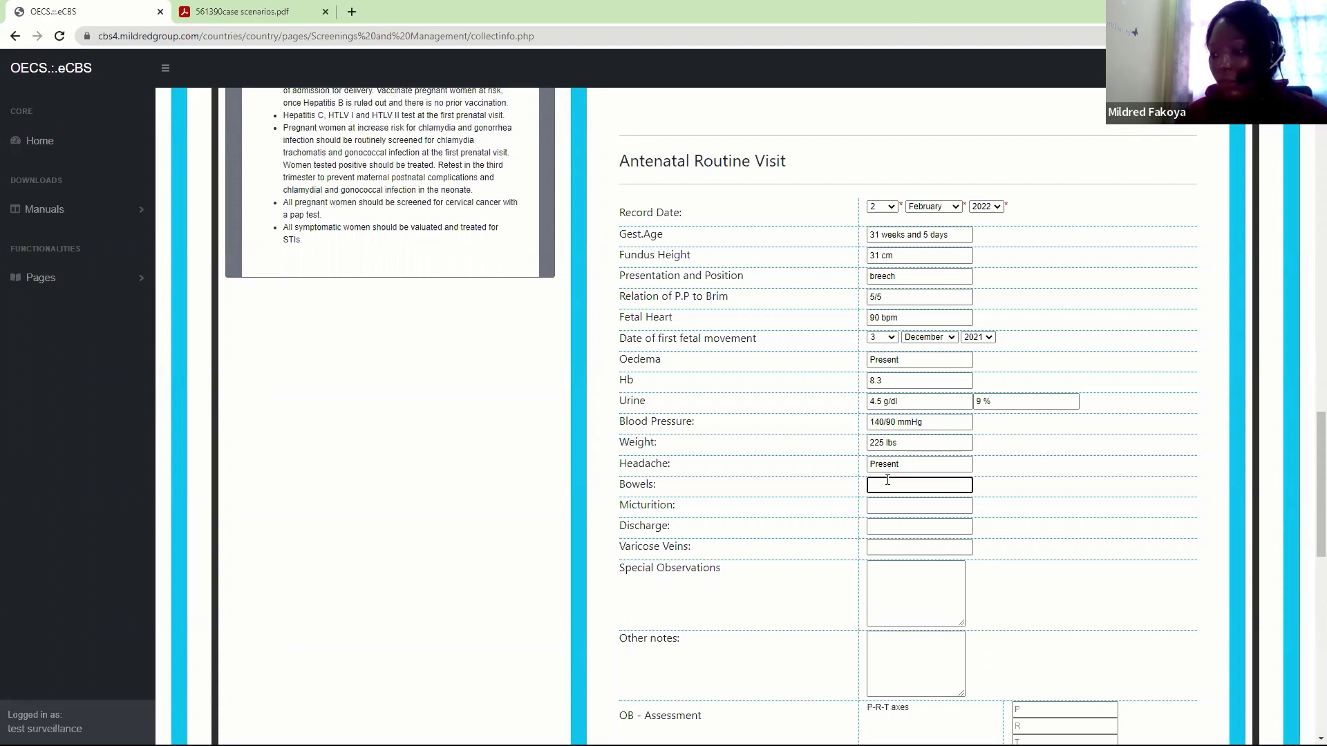
text(frequent)
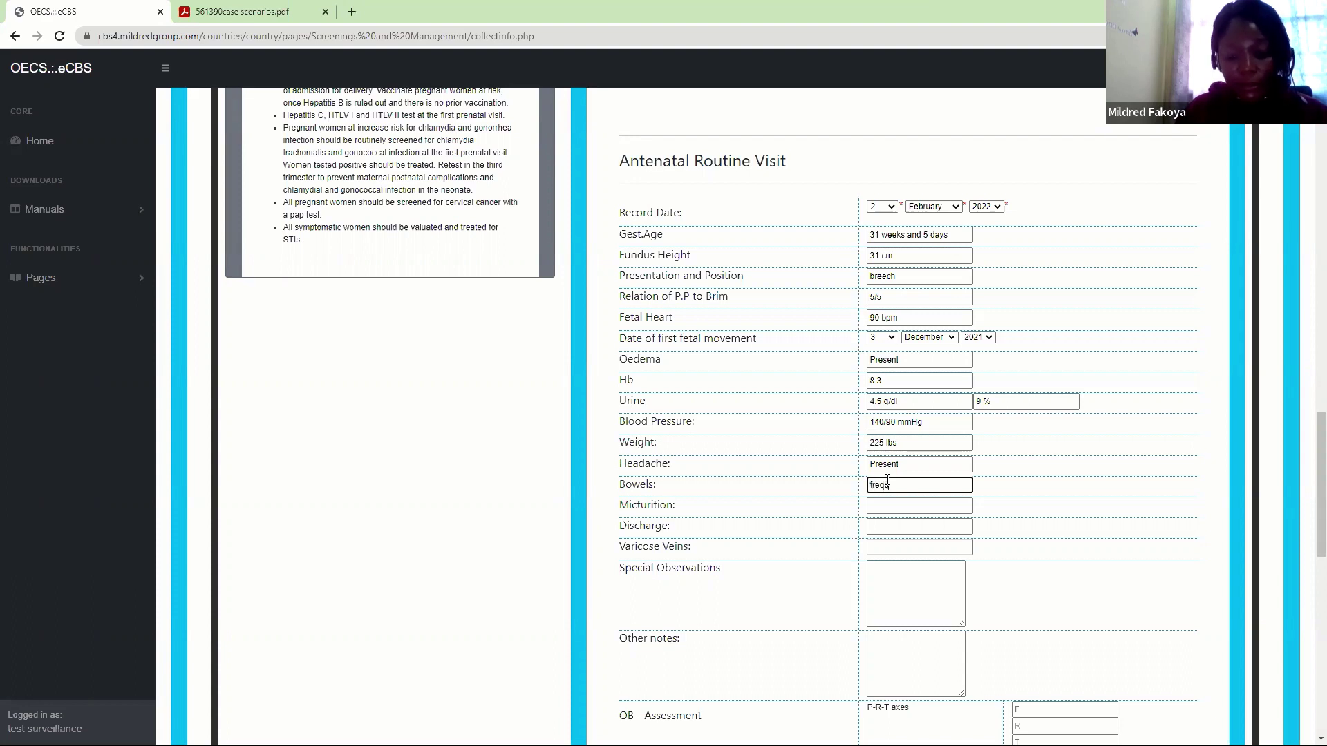
text( bowel )
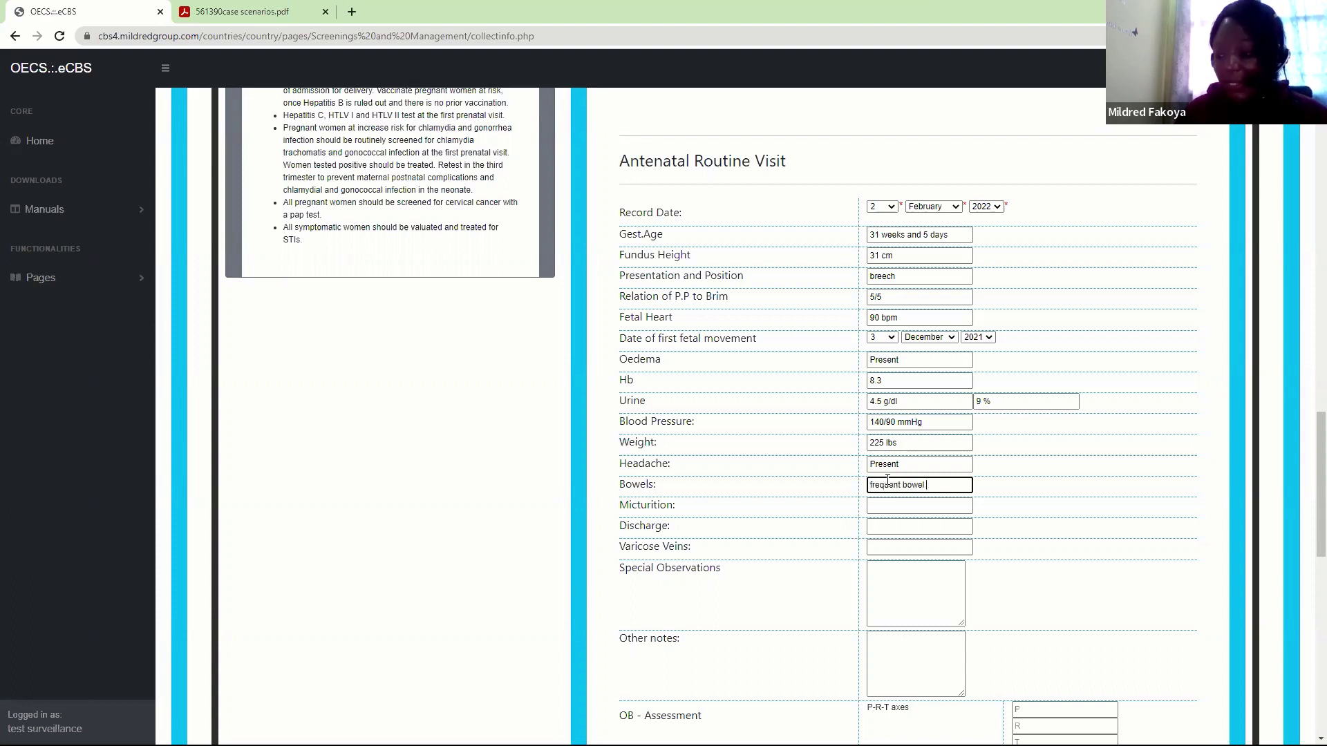
text(movement)
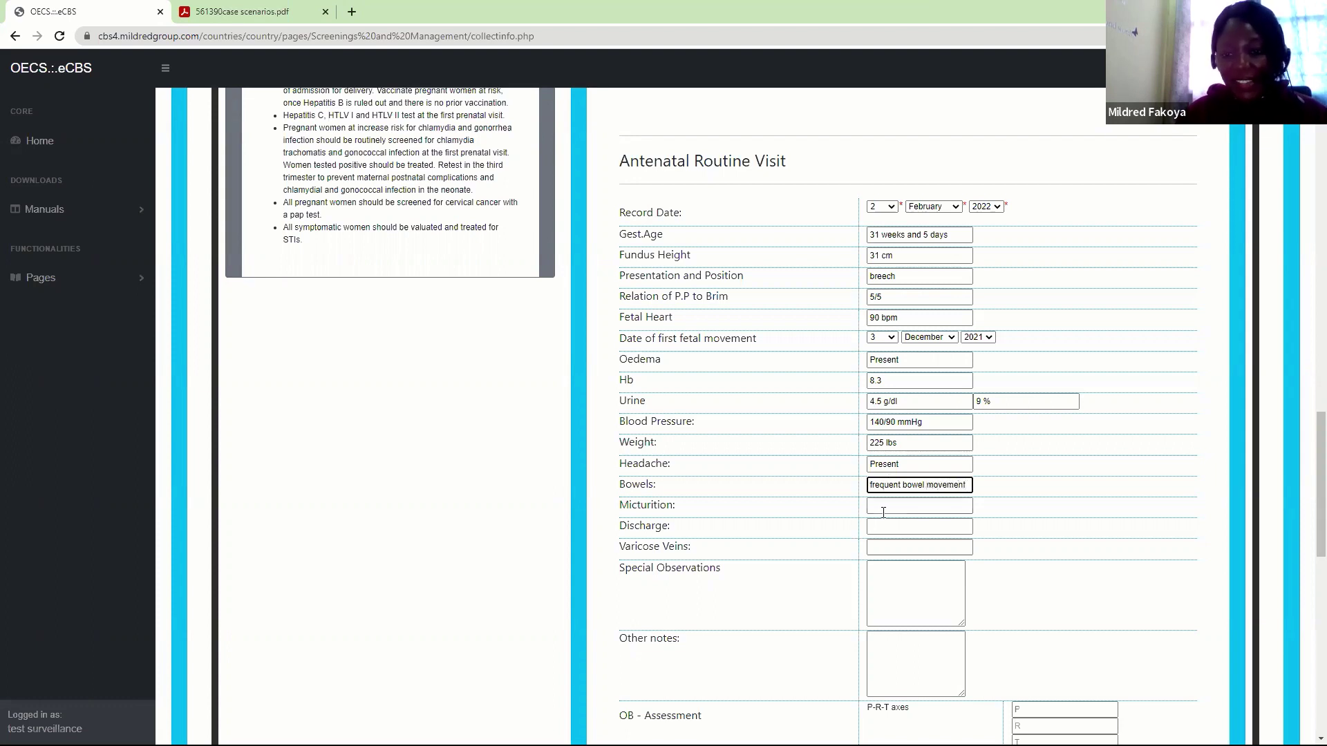
click(884, 510)
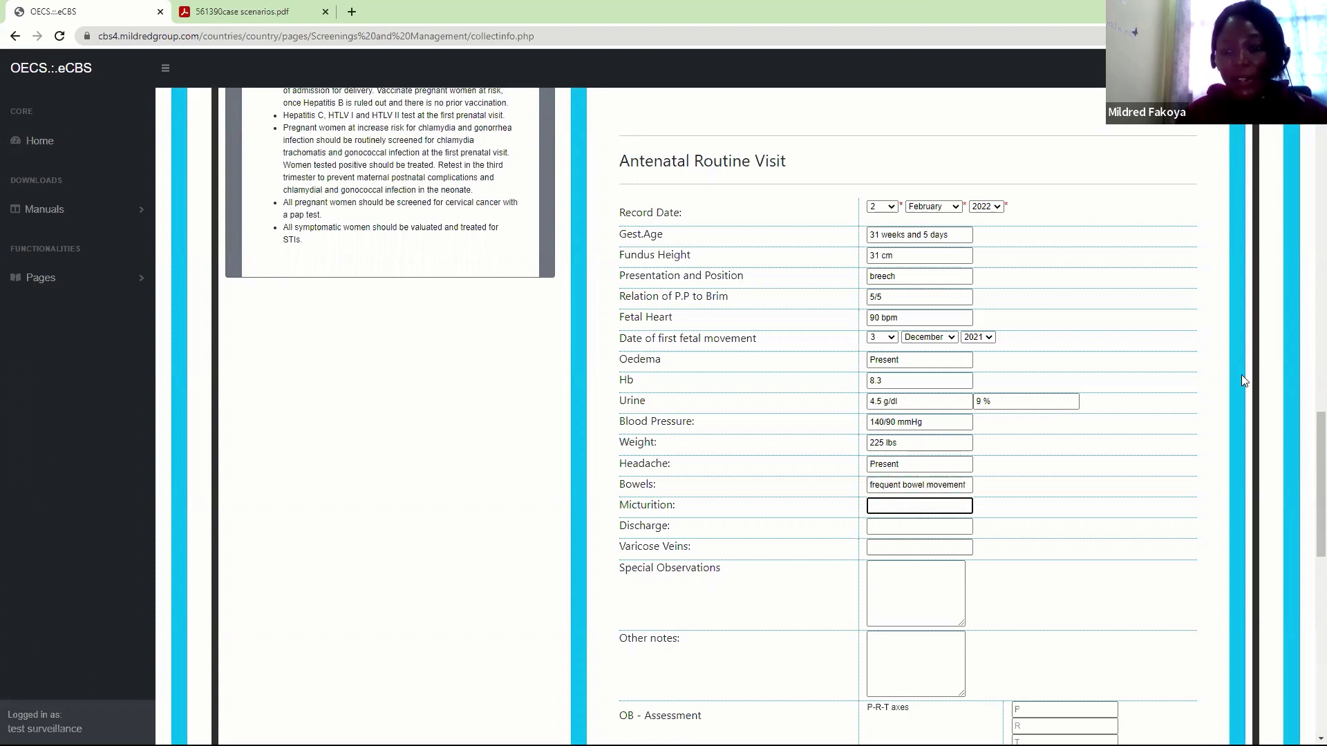
scroll(1307, 501, down, 2)
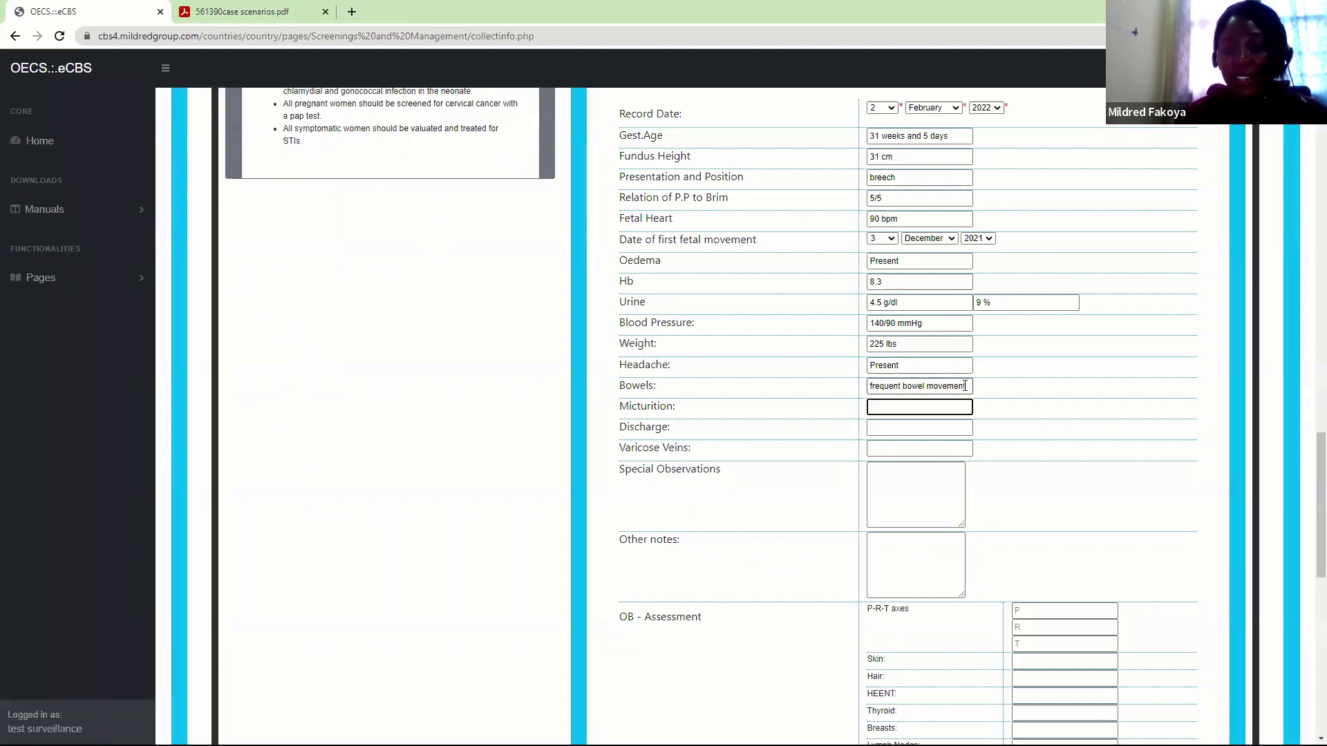
text(urinar)
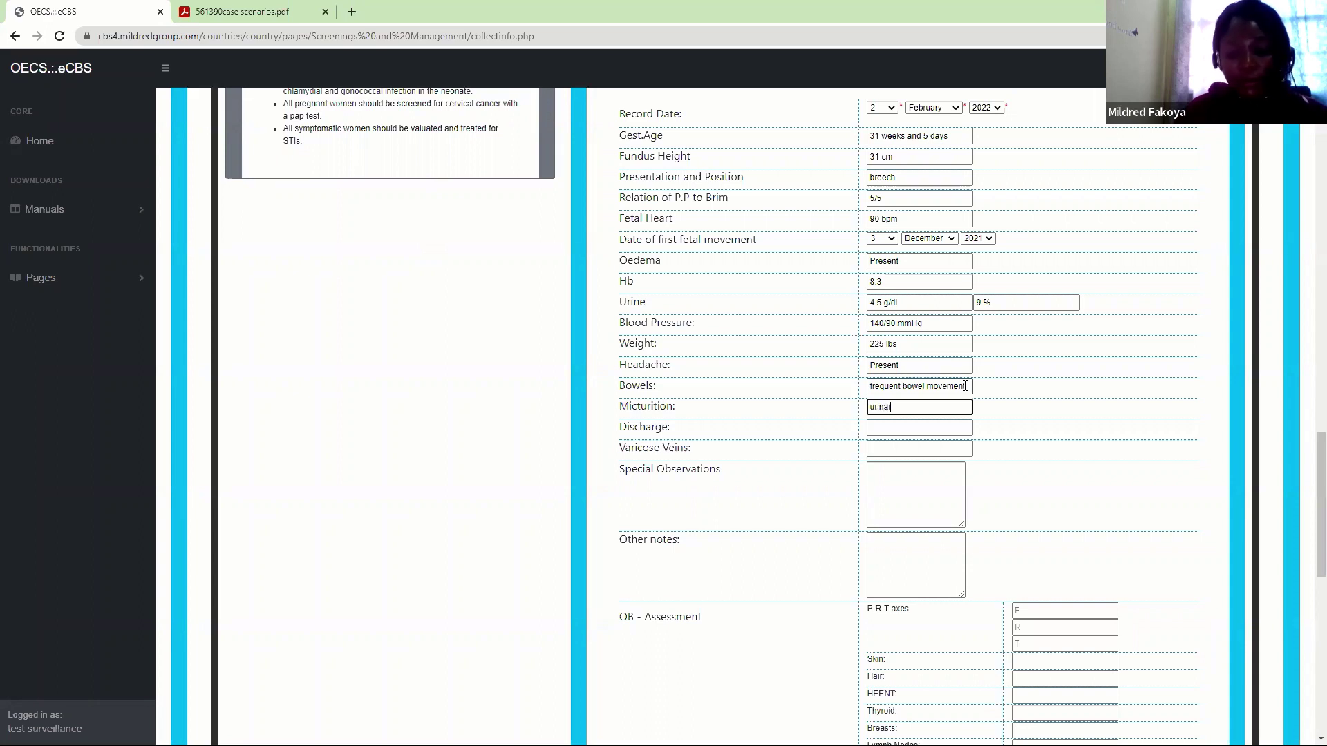
text(y incont)
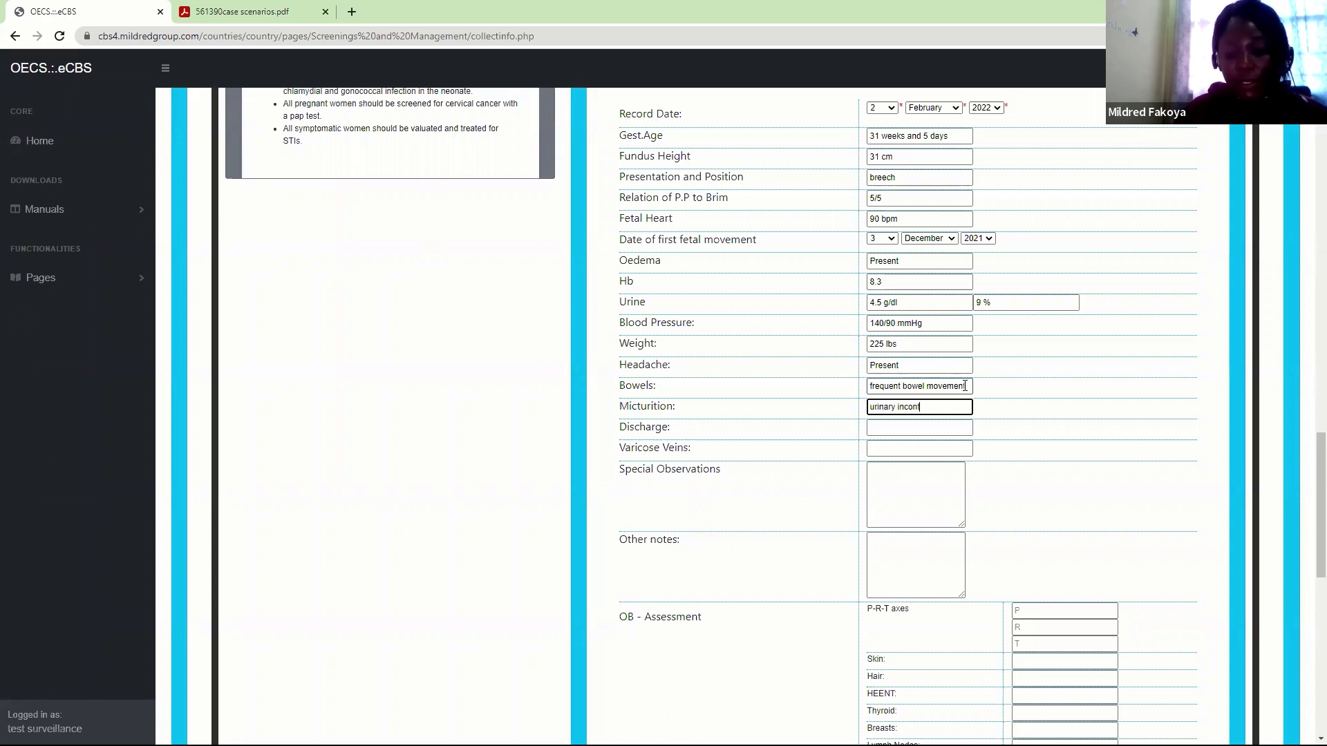
text(inence)
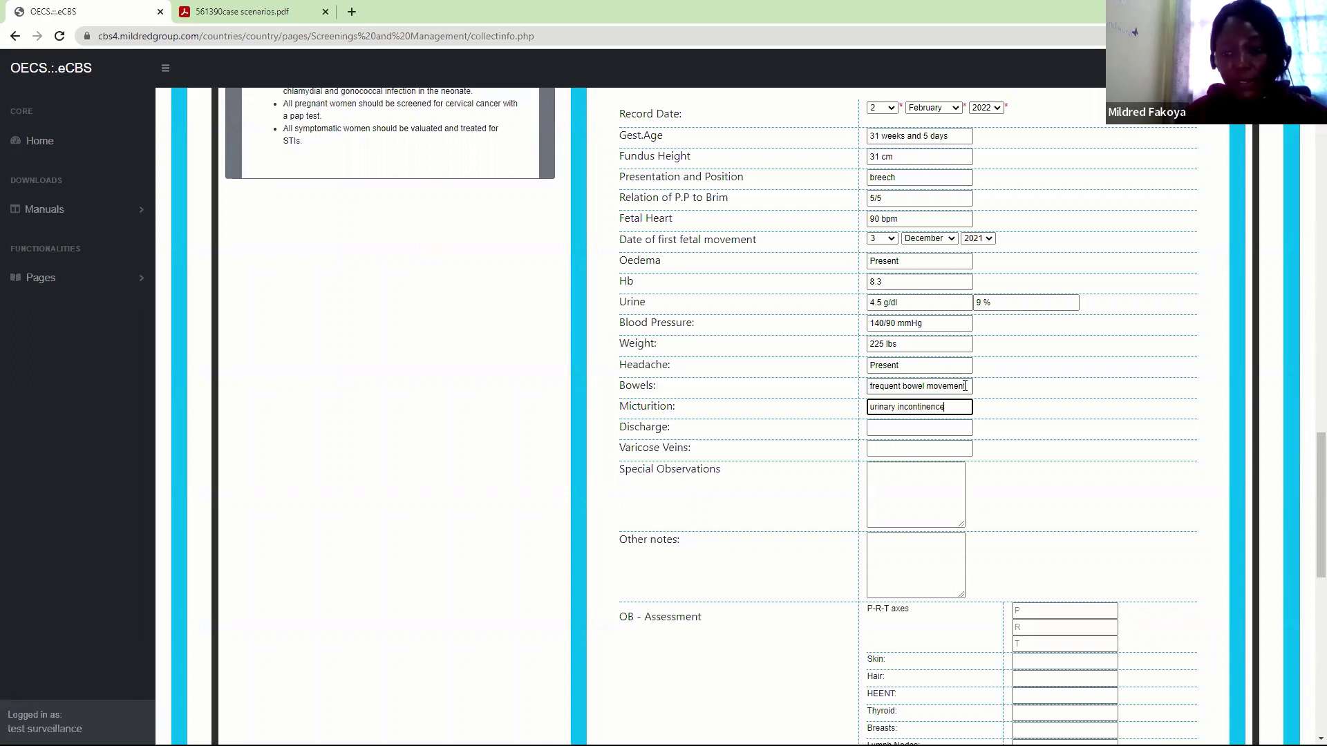
click(924, 430)
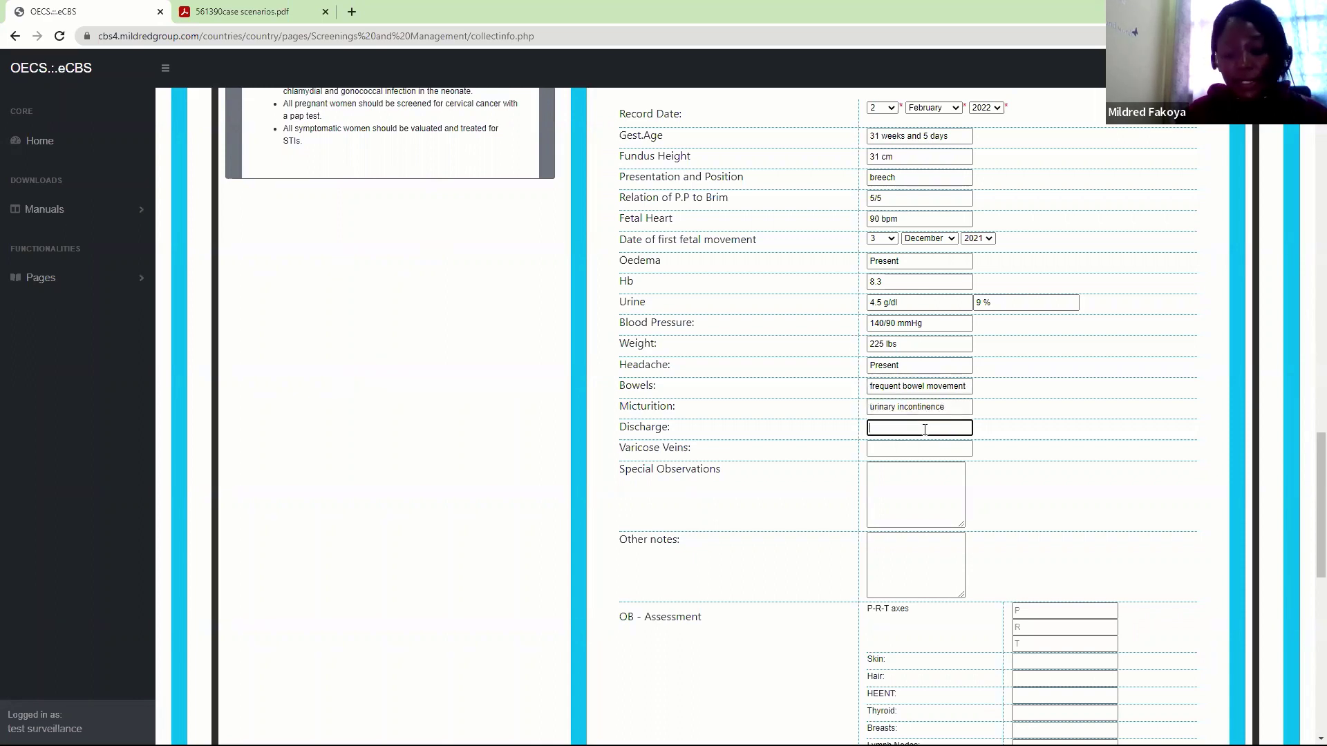
text(slightly bloody)
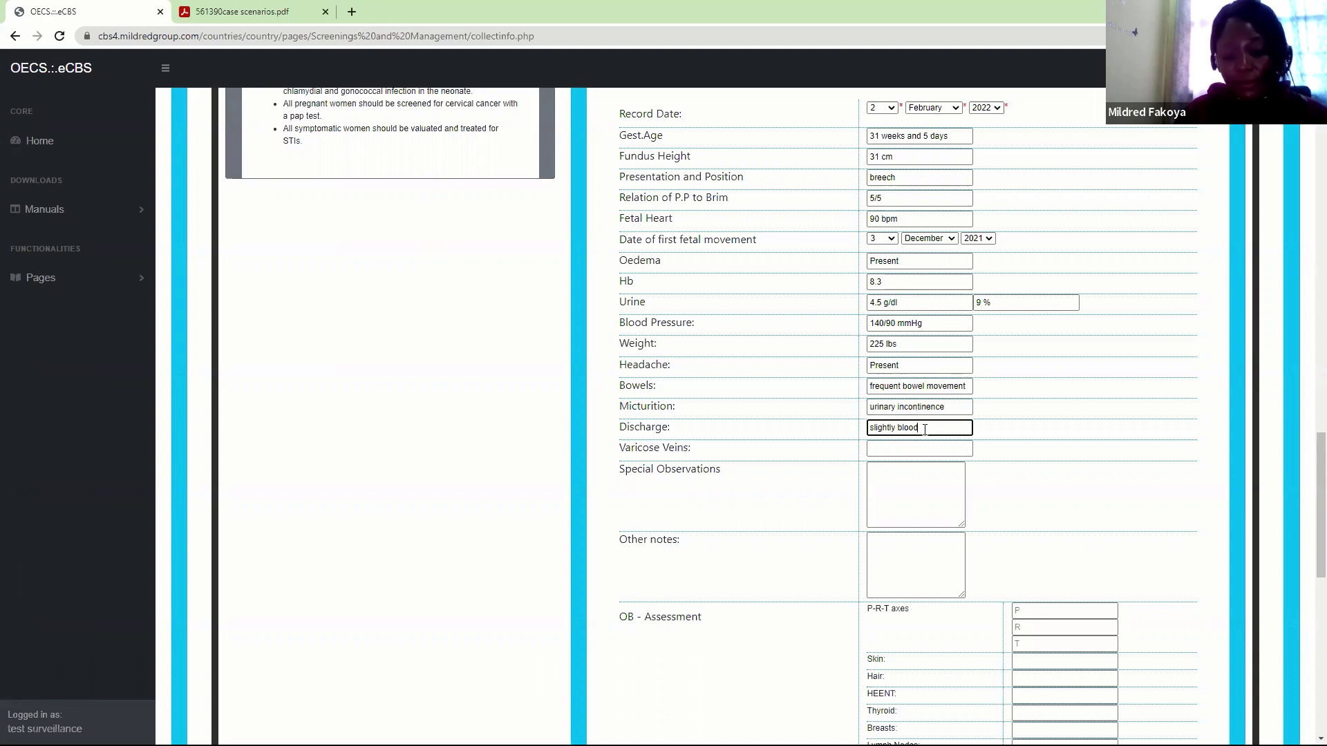
click(897, 446)
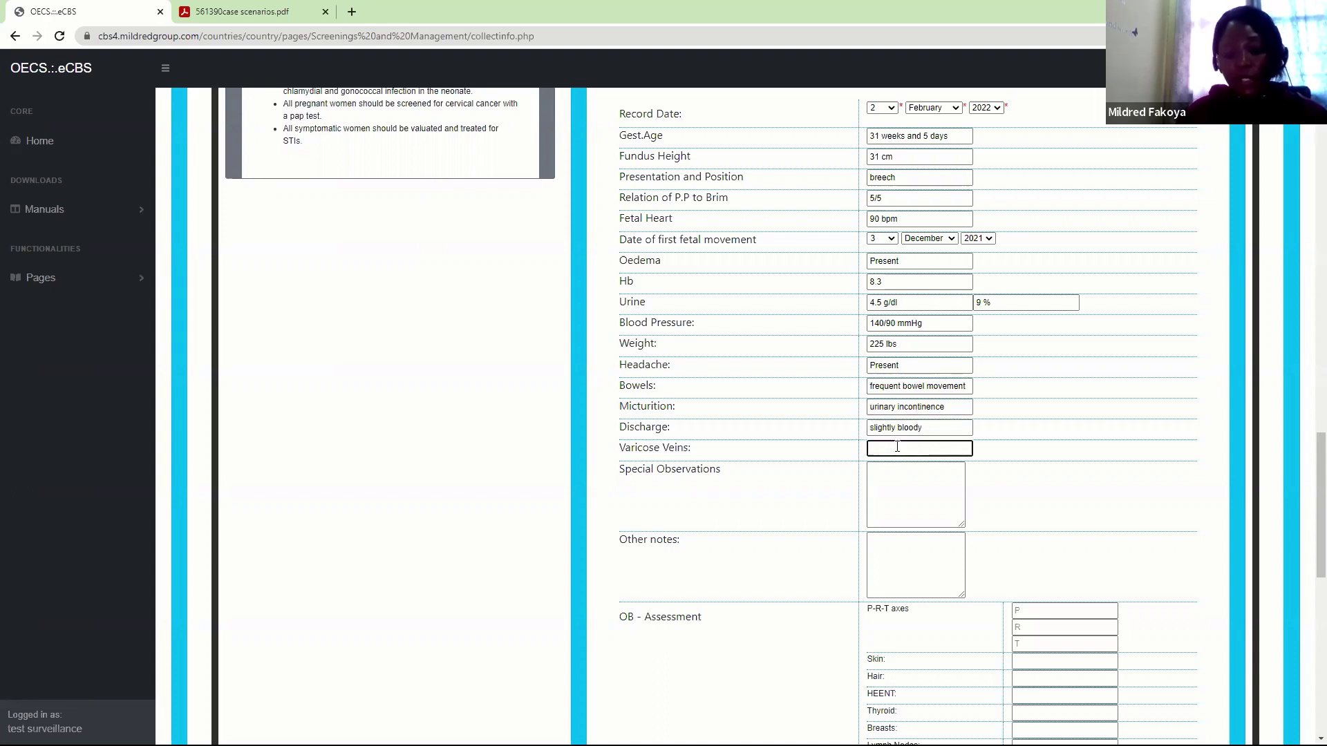
Enter Itchy for Varicose Veins, leaving Special Observations and Other notes blank
text(Itchy)
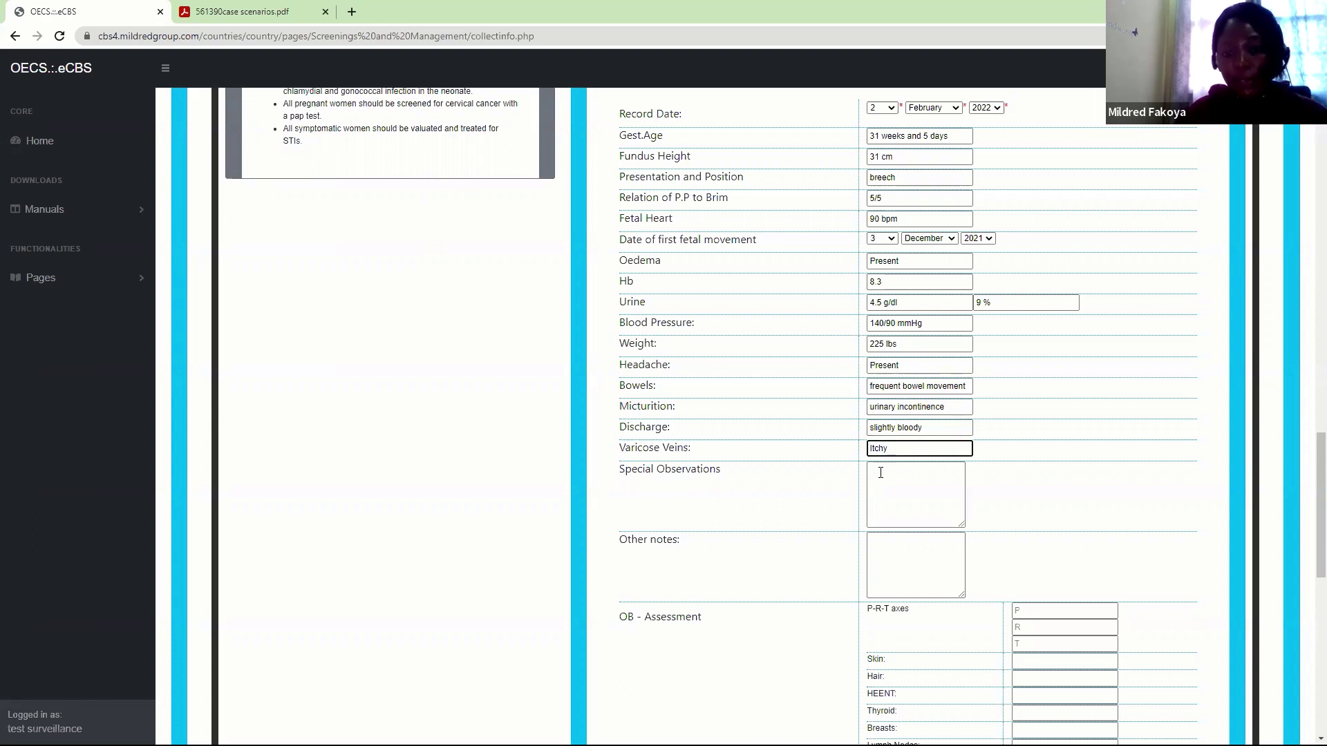
click(889, 492)
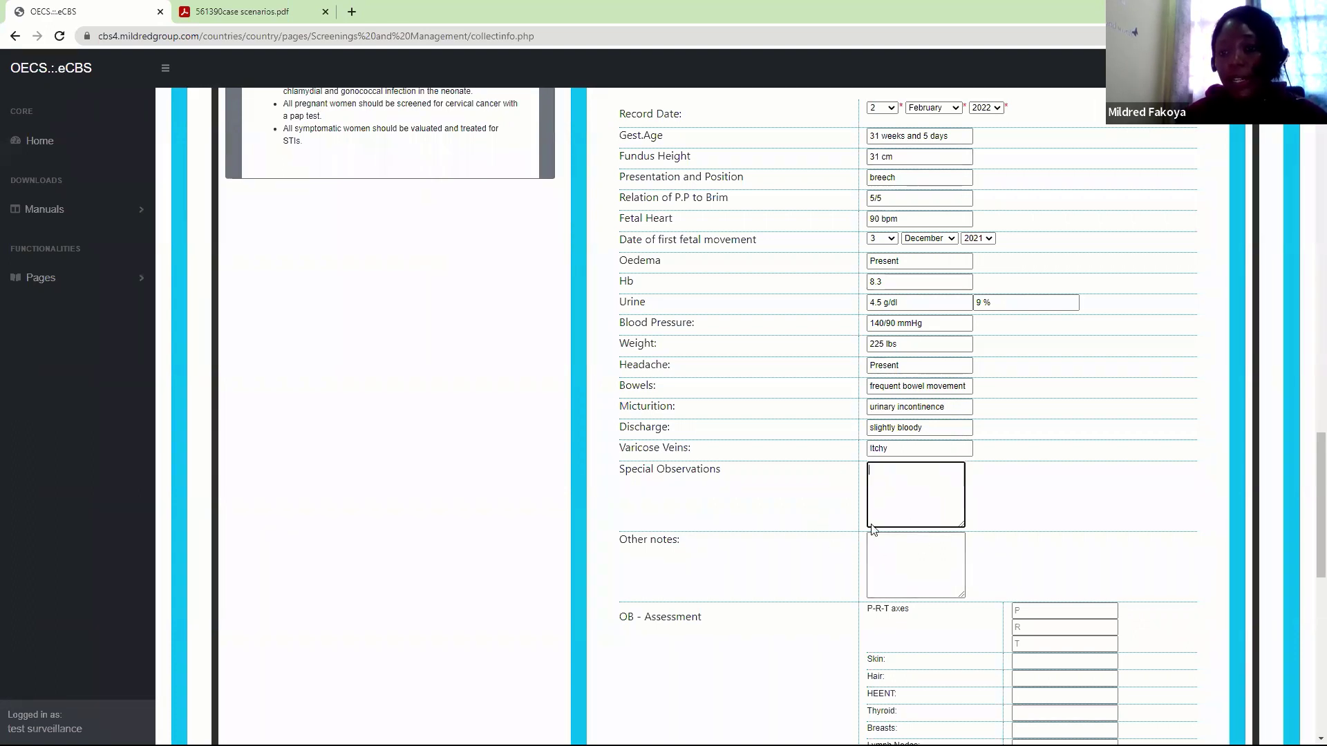
click(872, 553)
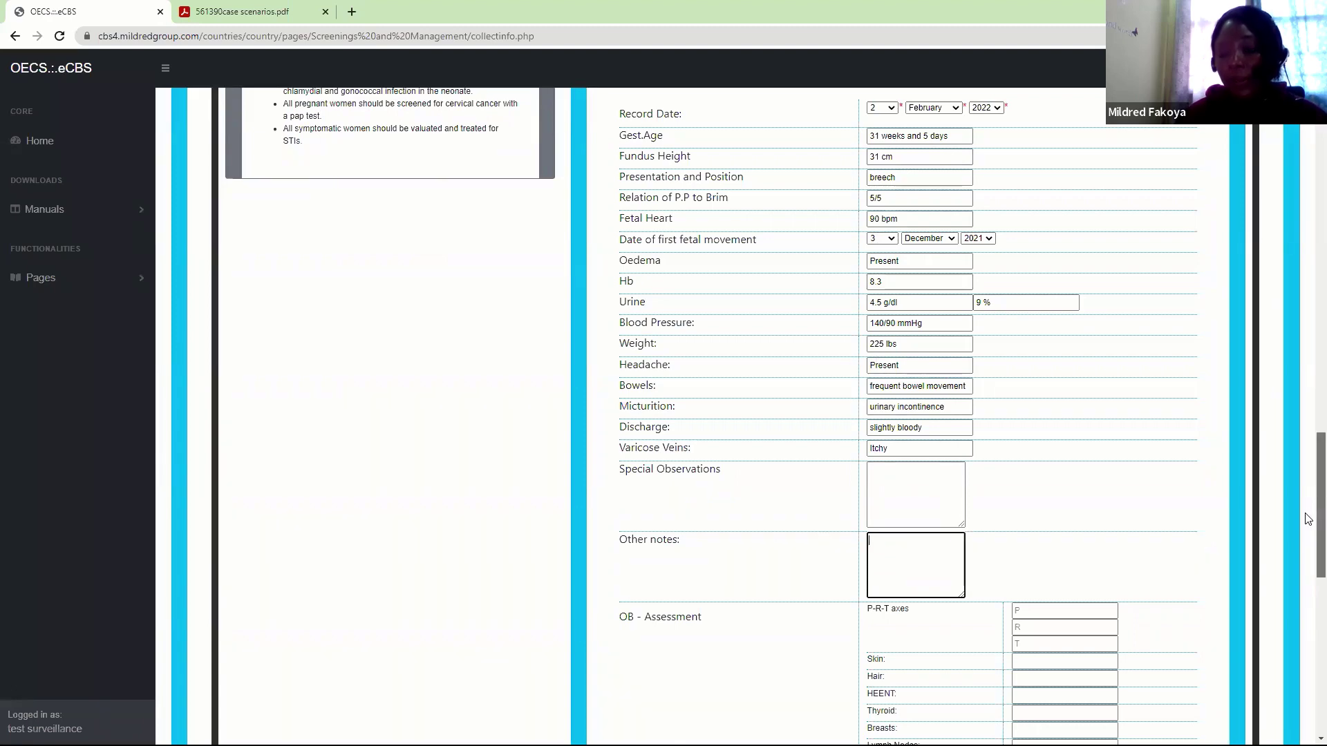
drag(1307, 518, 1307, 597)
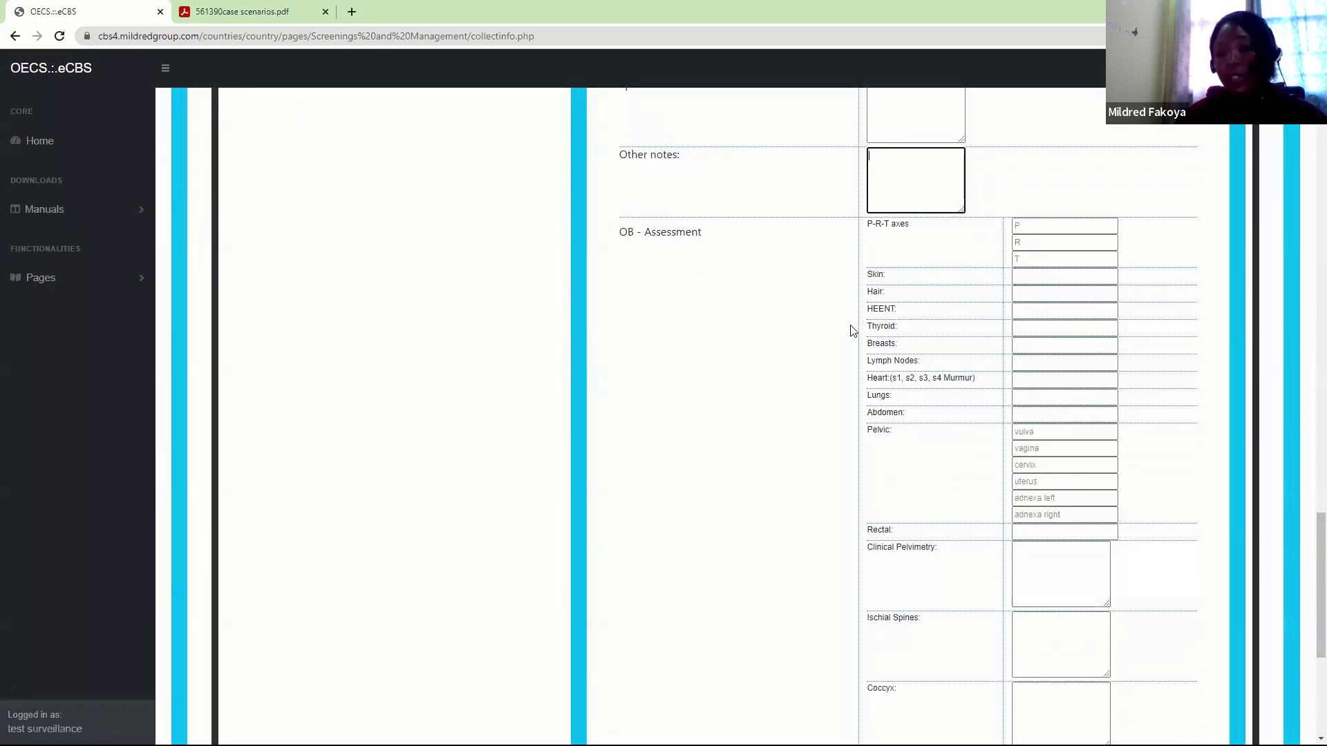
Enter 73, 76 and 42 as the P, R and T axis values
click(1031, 225)
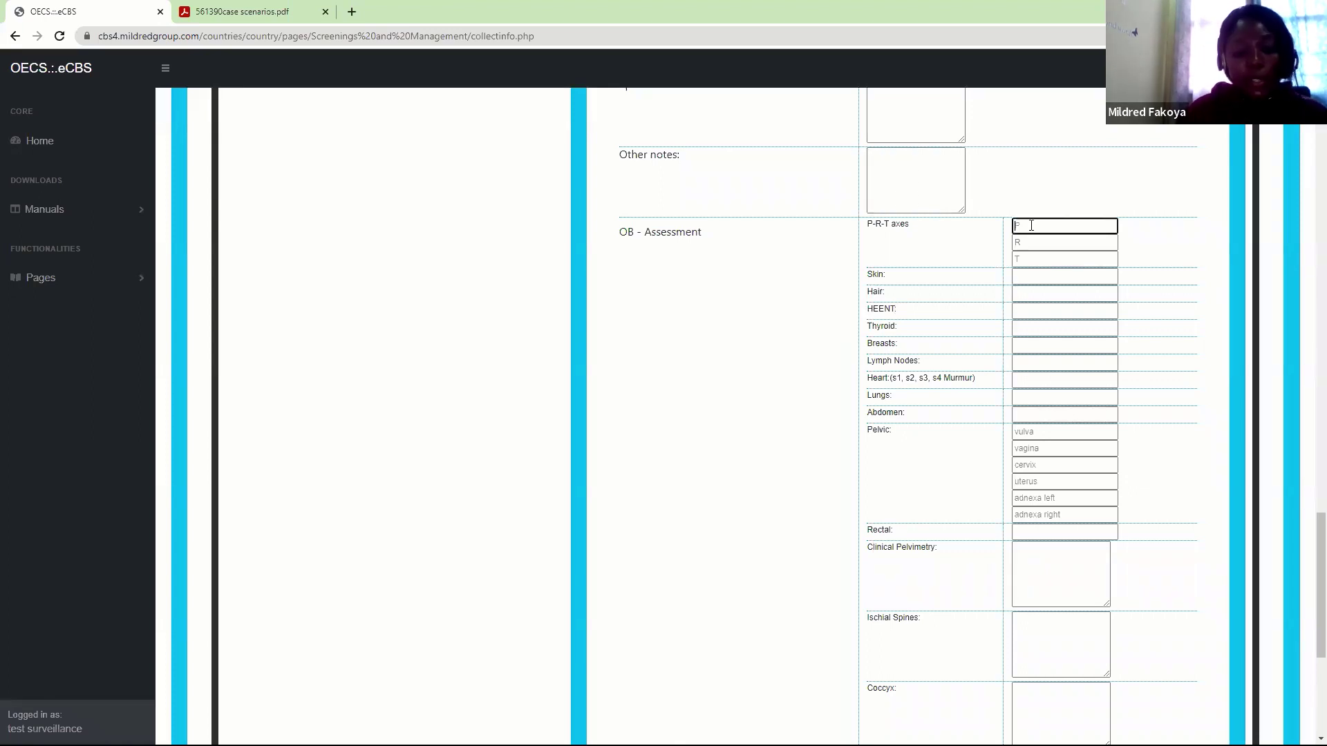
text(73)
key(Tab)
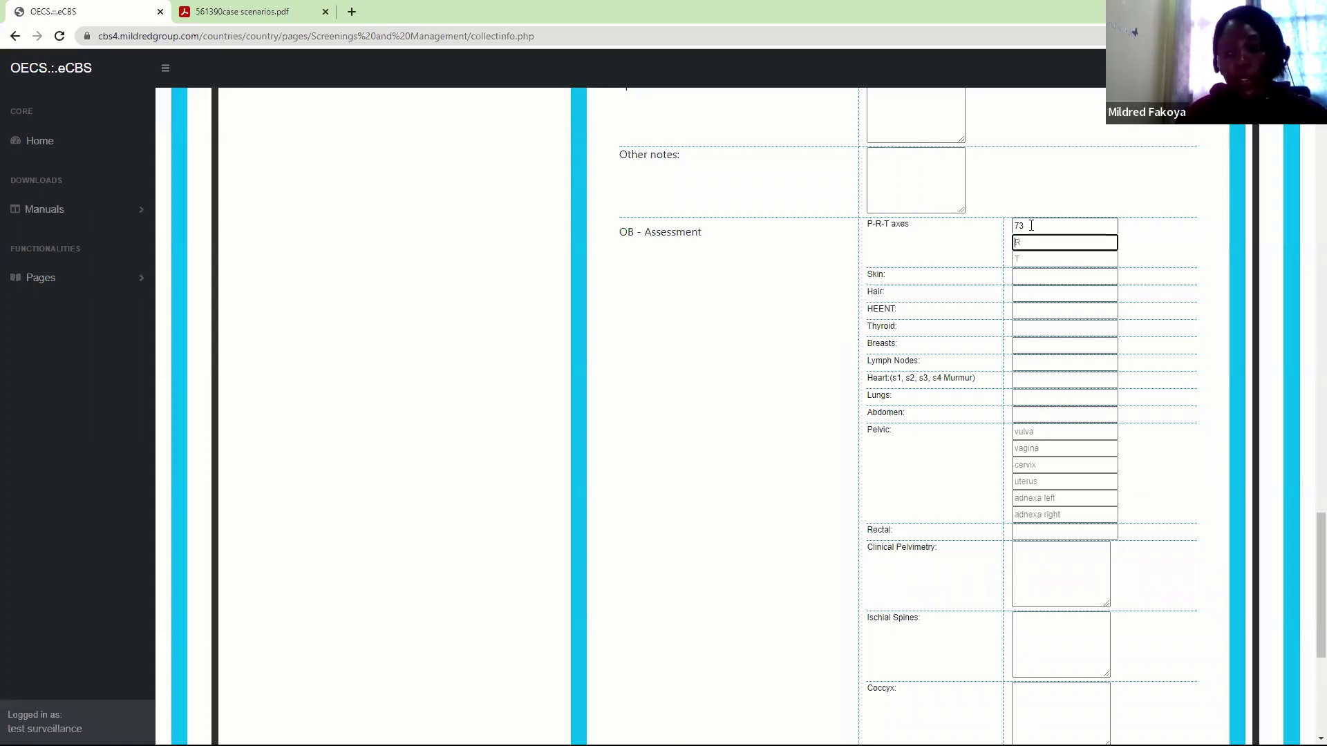
text(76)
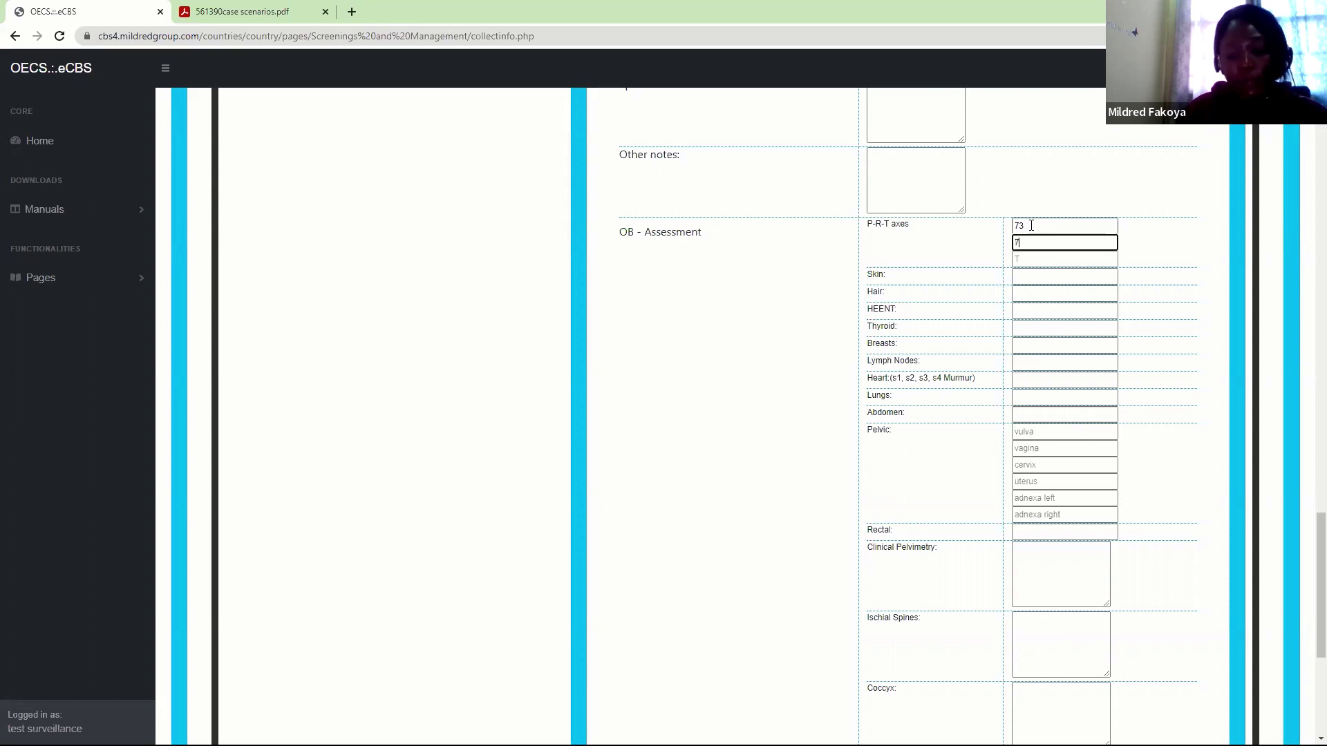
click(1023, 254)
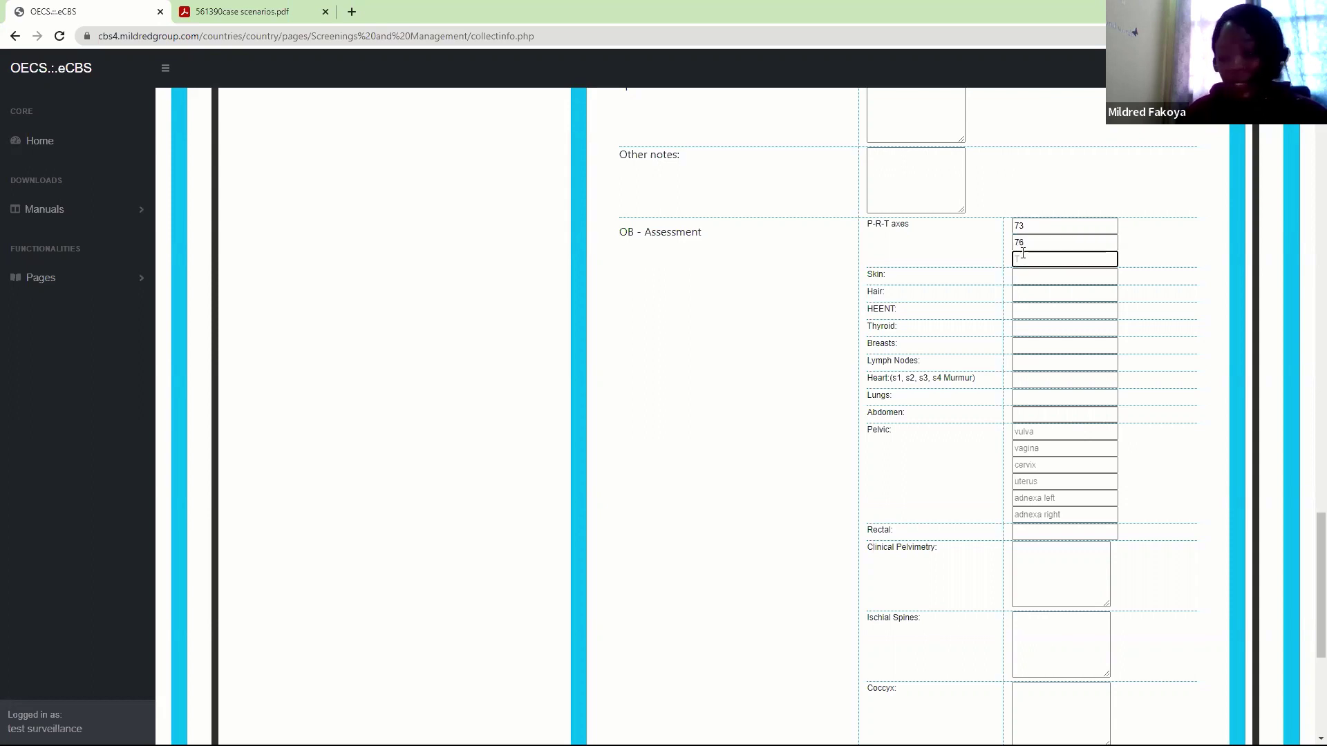
text(42)
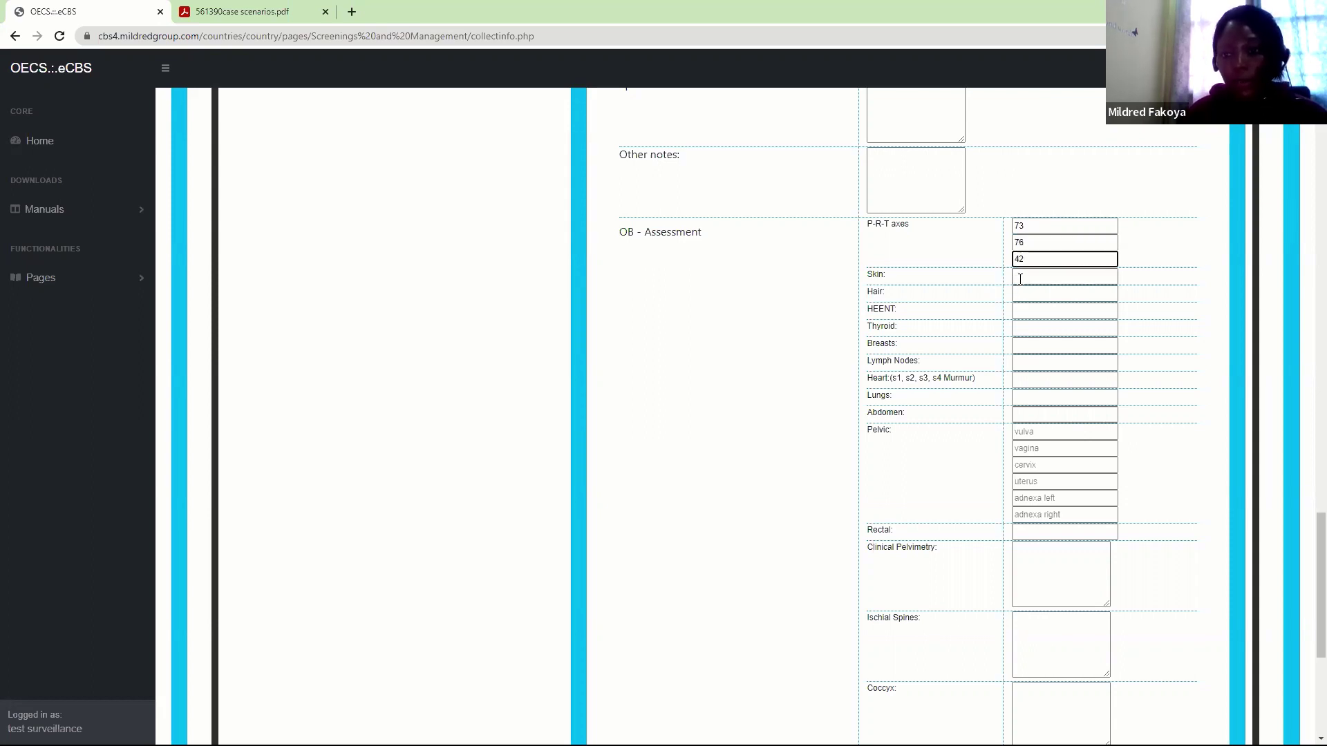
click(1022, 277)
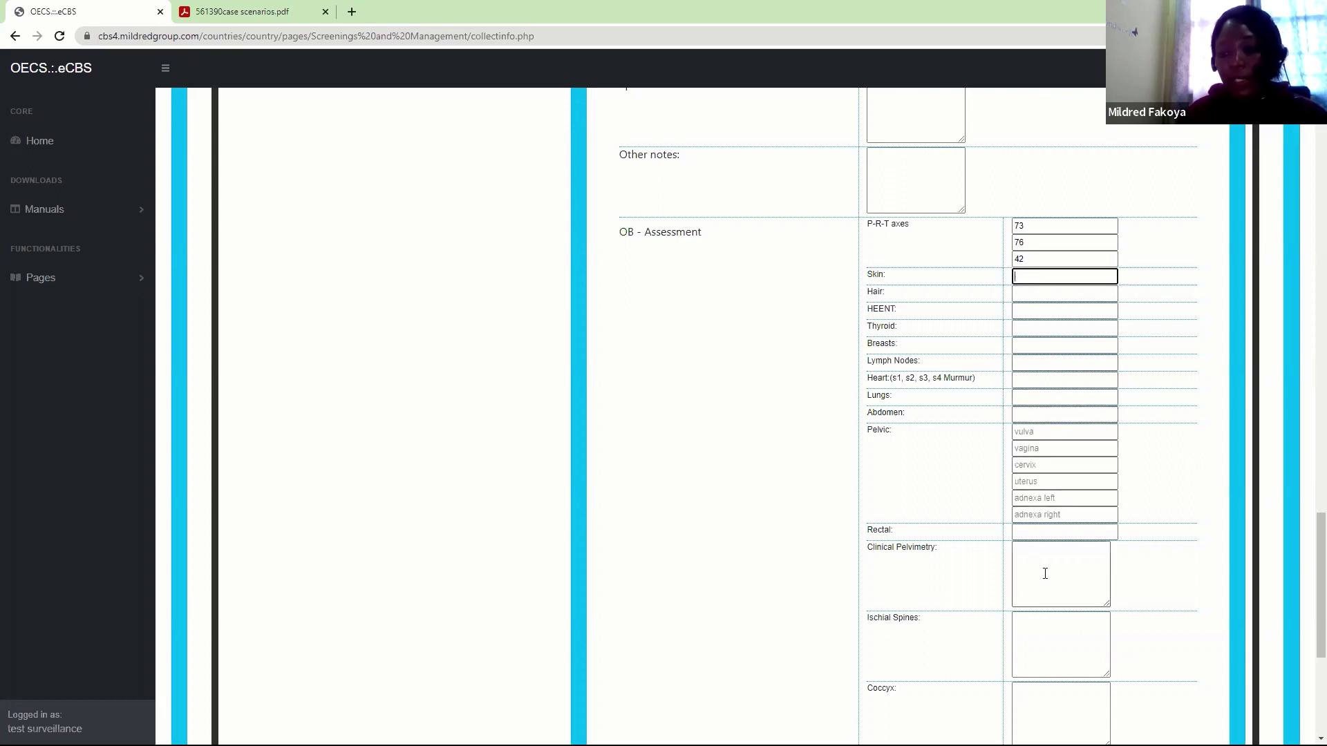
Scroll through the remaining OB-Assessment fields, leaving Assessment and Plan empty
drag(1310, 562, 1308, 591)
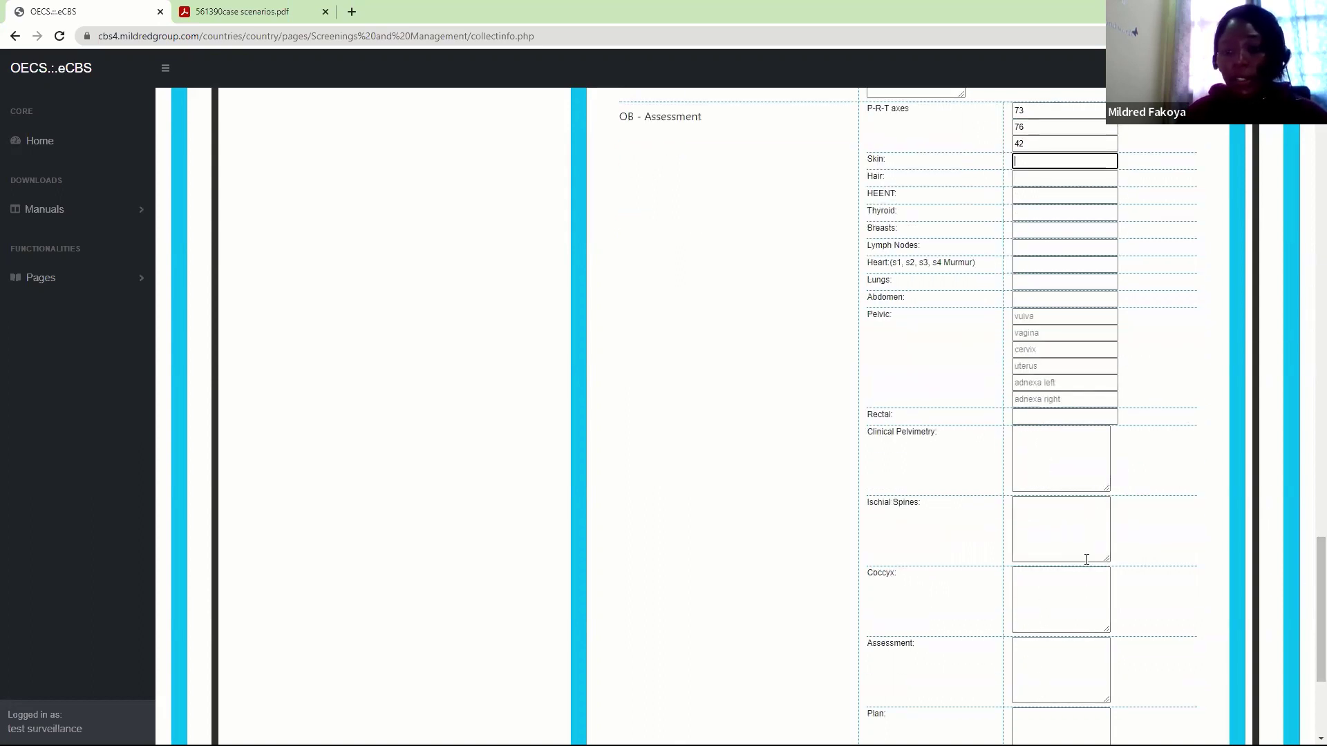
click(1058, 657)
click(1047, 715)
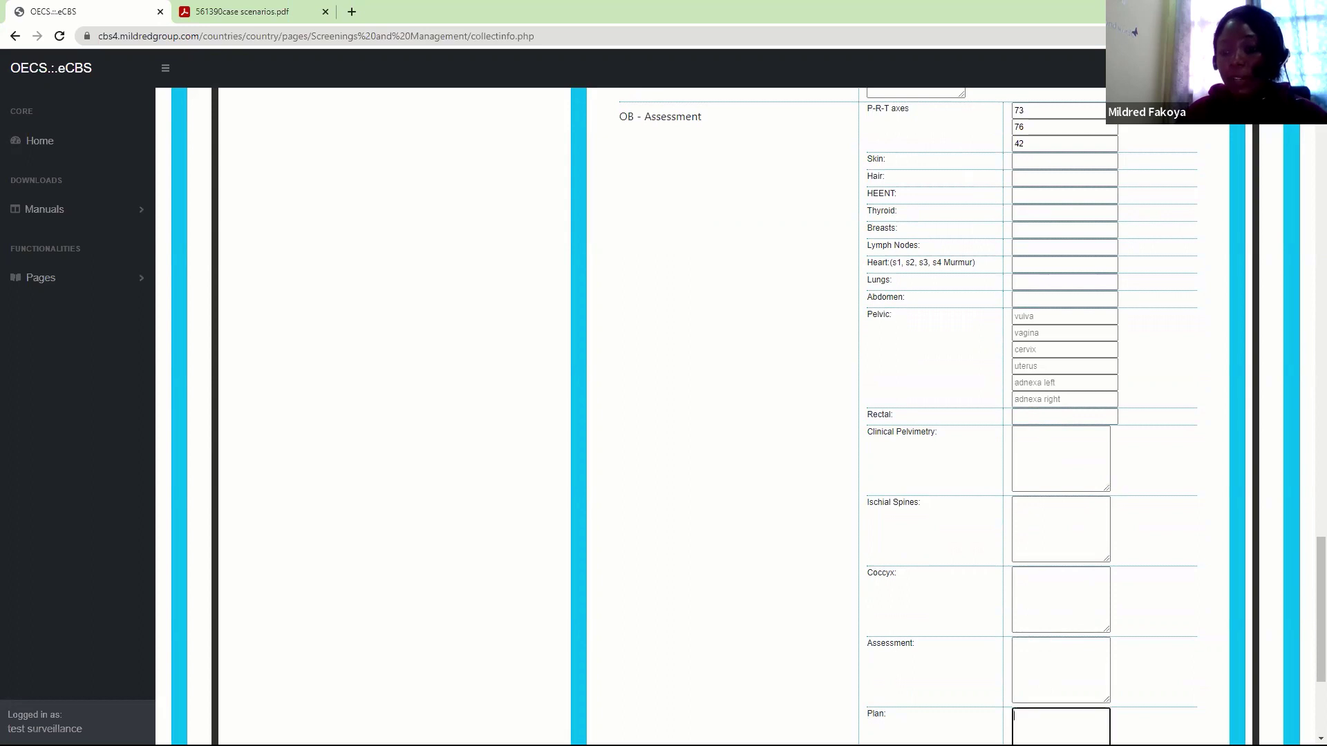
click(1043, 672)
drag(1309, 650, 1308, 598)
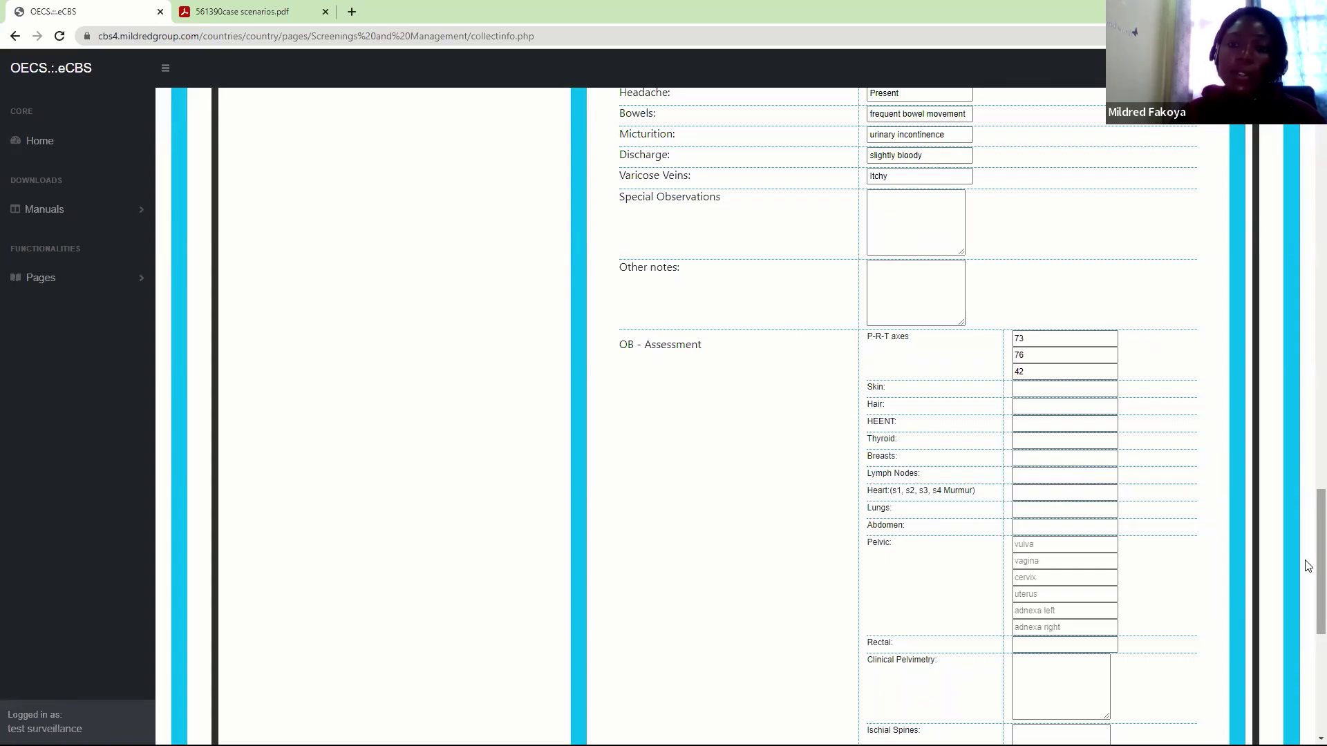
drag(1309, 567, 1309, 484)
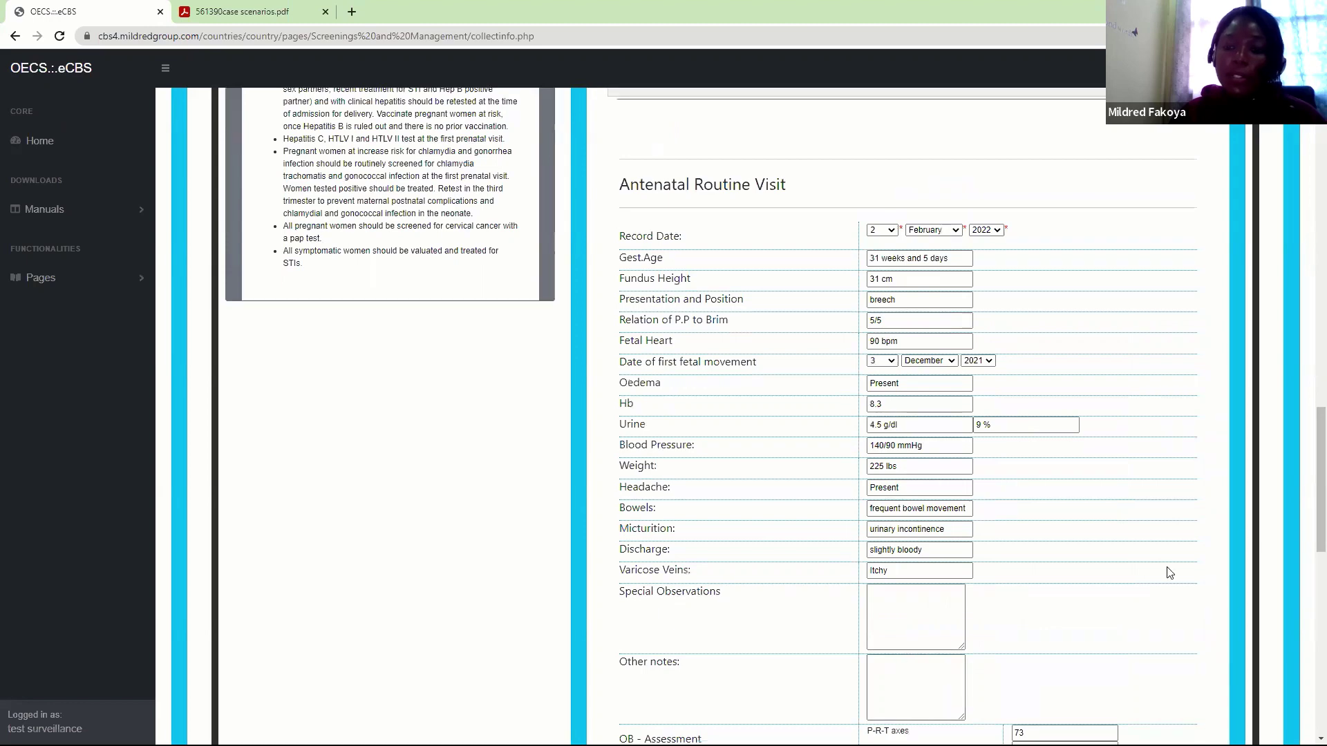
Save the antenatal routine visit, accept both confirmations, and reopen the routine follow-up section
drag(1306, 543, 1307, 691)
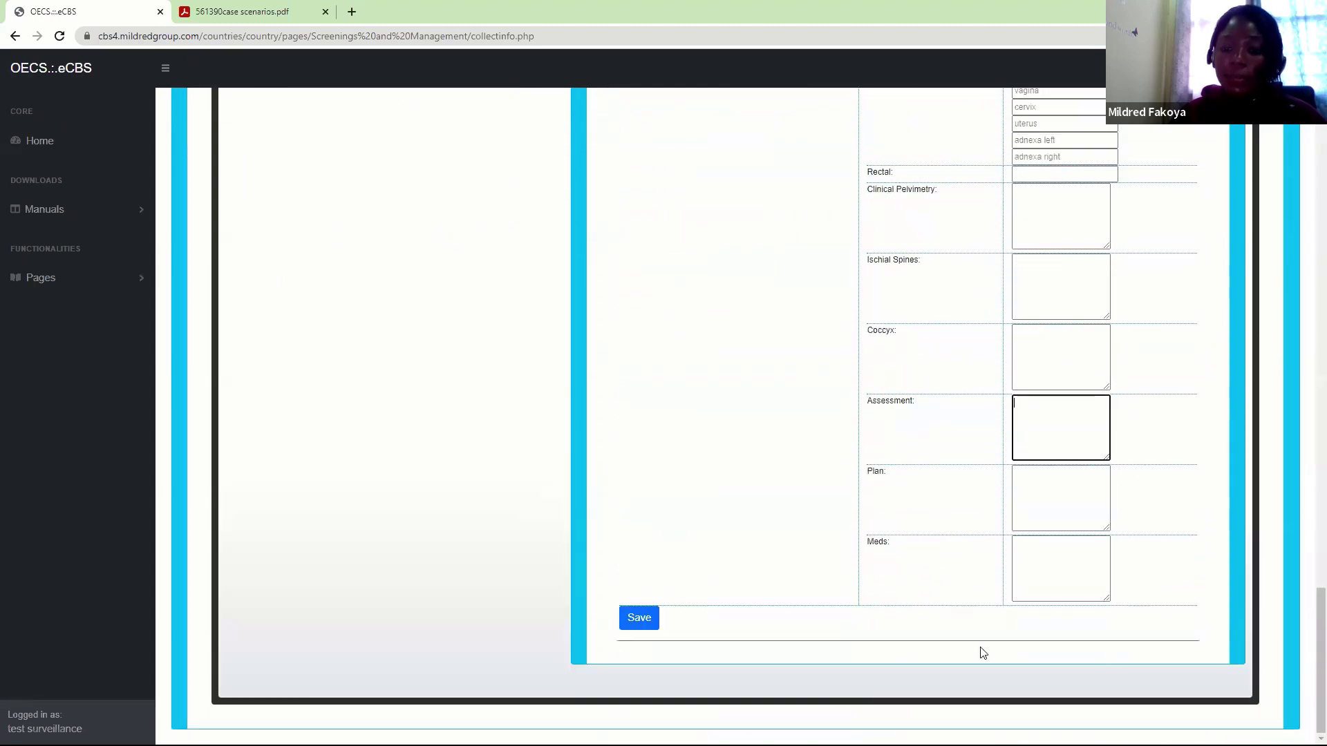
click(639, 618)
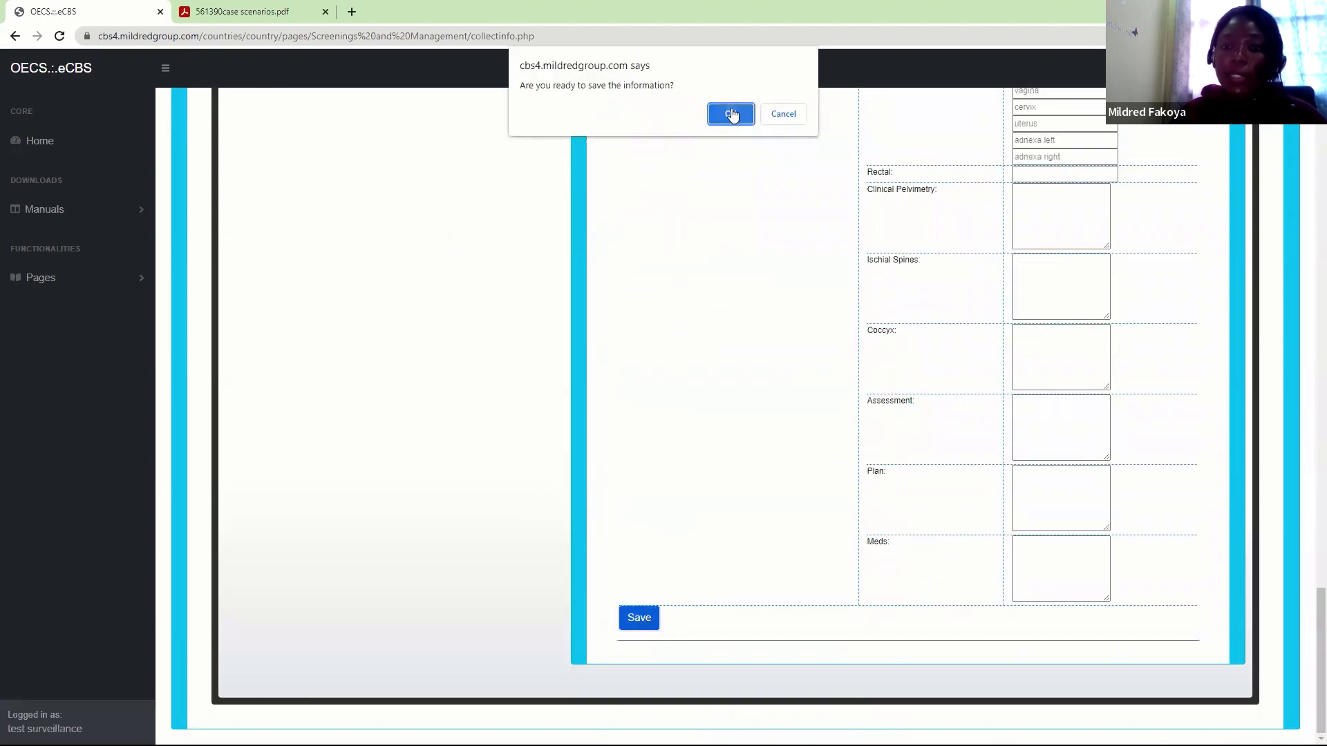
click(732, 115)
click(782, 113)
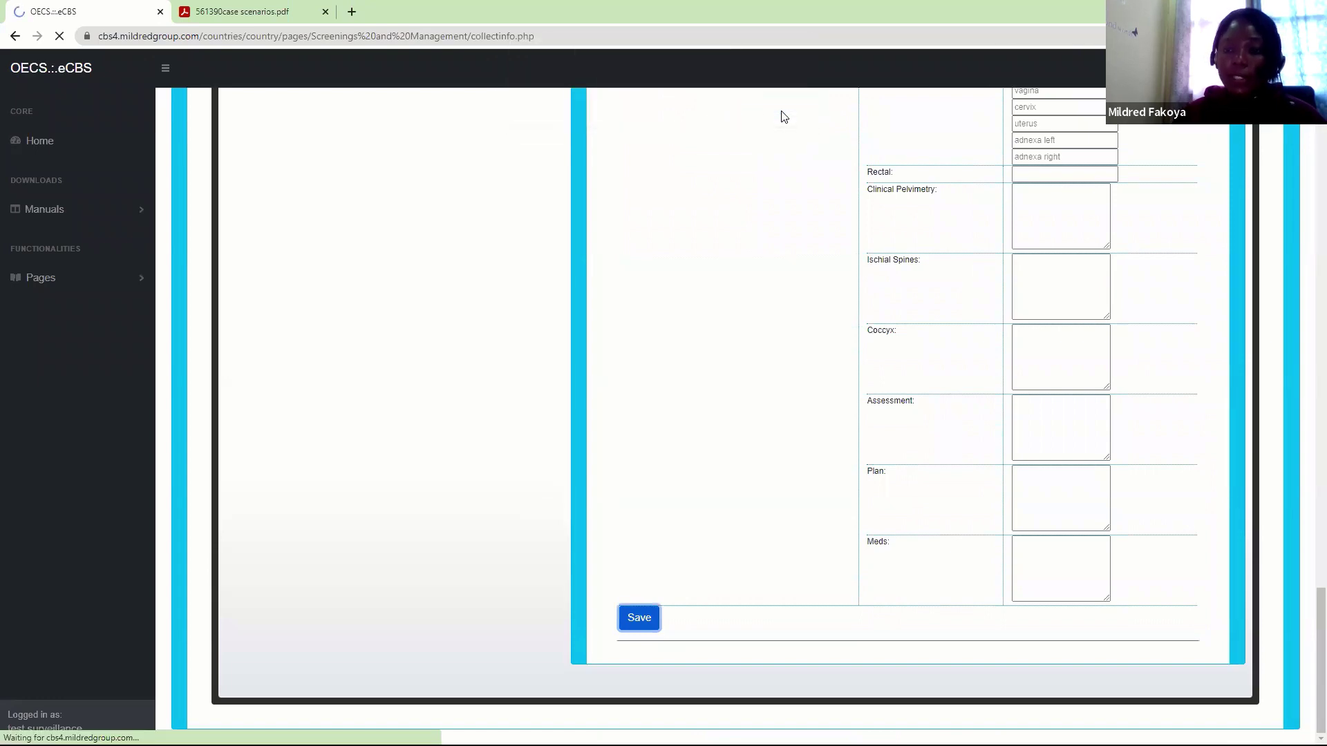
drag(1308, 136, 1308, 513)
click(731, 339)
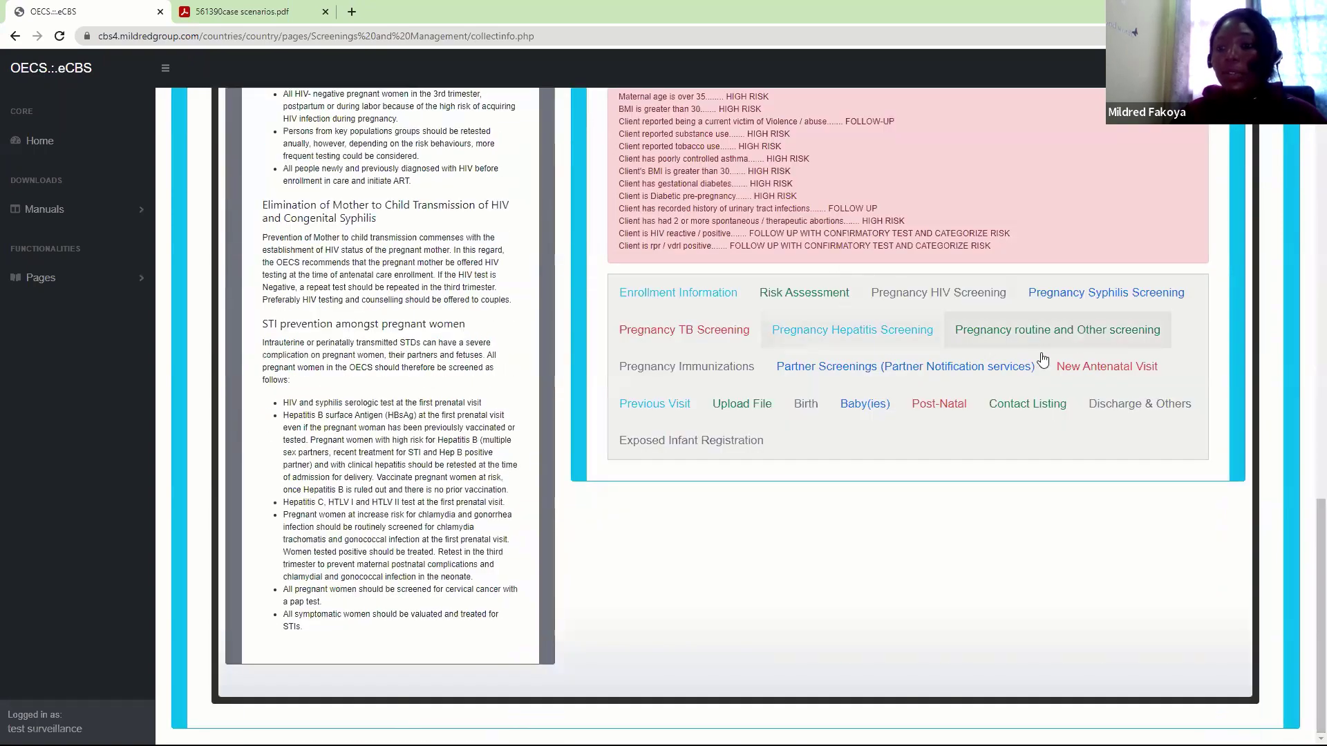
Review the previous 2 February 2022 visit showing 31 cm fundus height and P.R.T 73 76 42
click(1068, 366)
drag(1309, 373, 1308, 409)
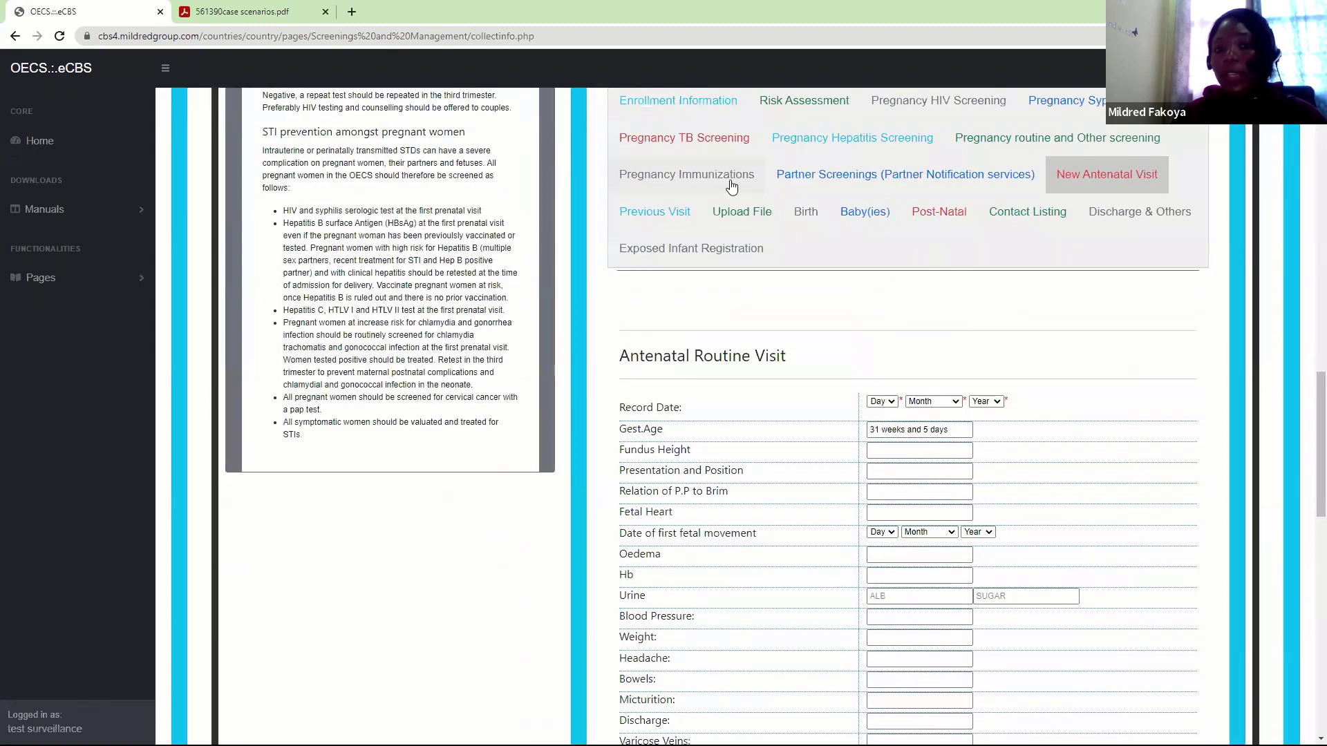
click(674, 220)
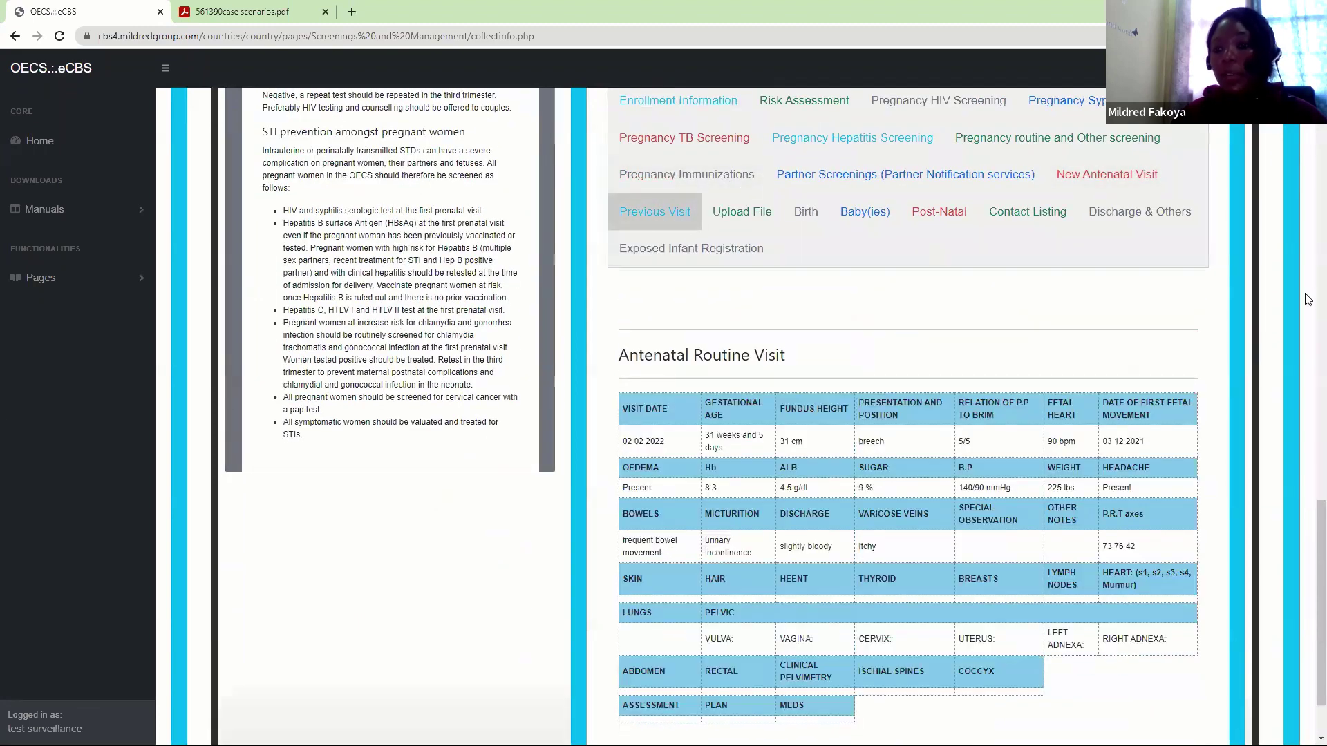
drag(1310, 534, 1308, 567)
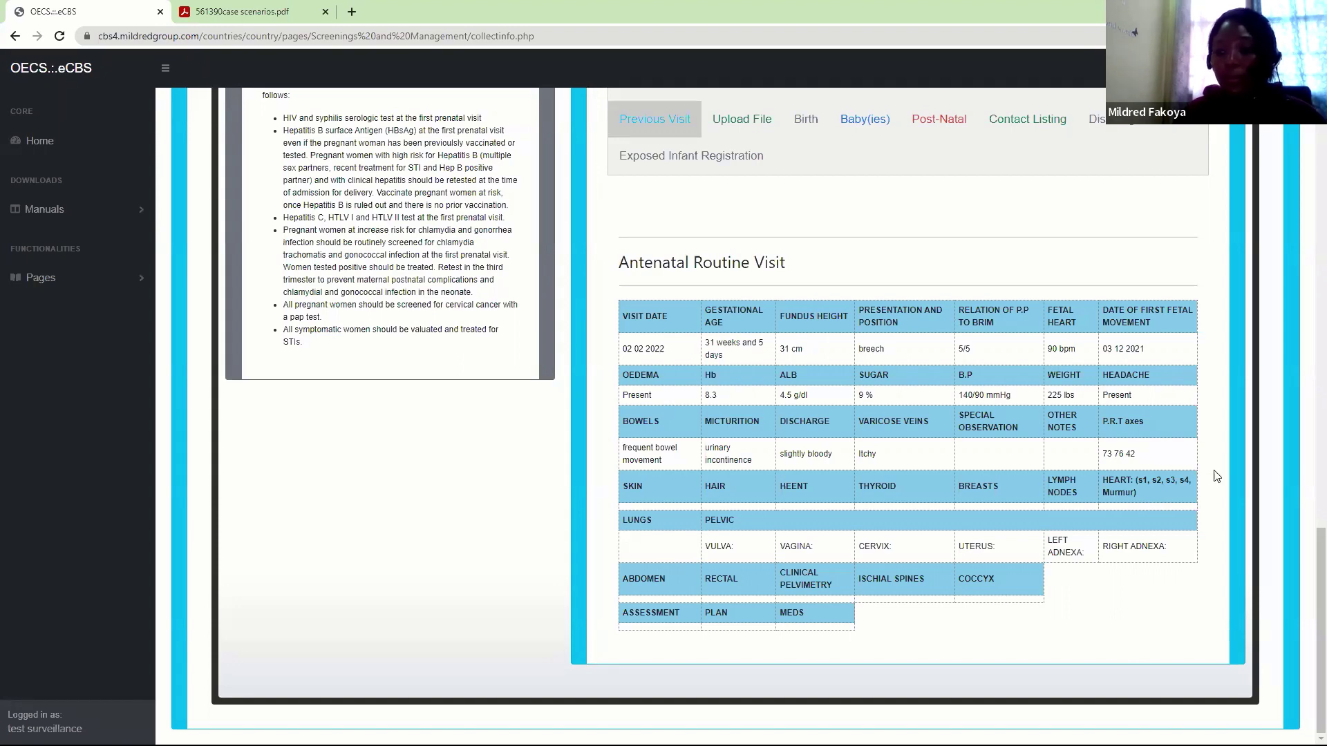
drag(1308, 573, 1308, 507)
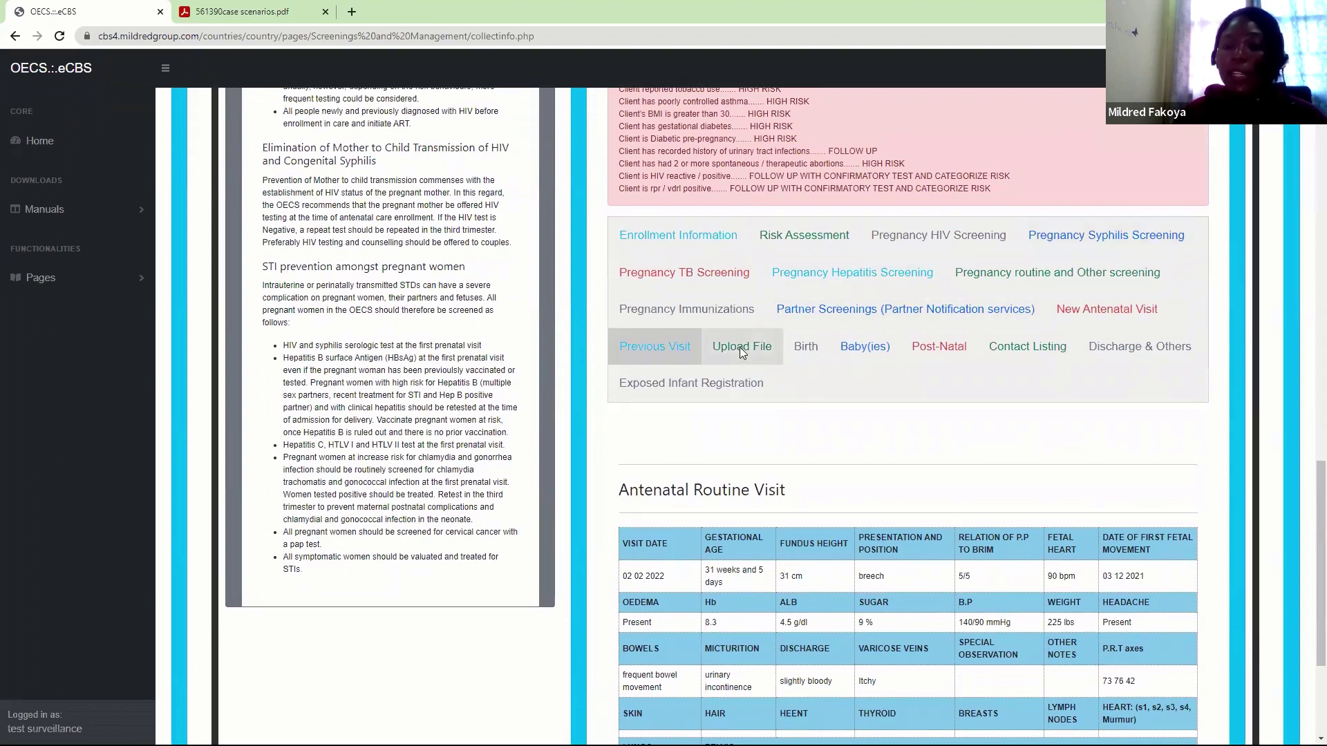
click(740, 349)
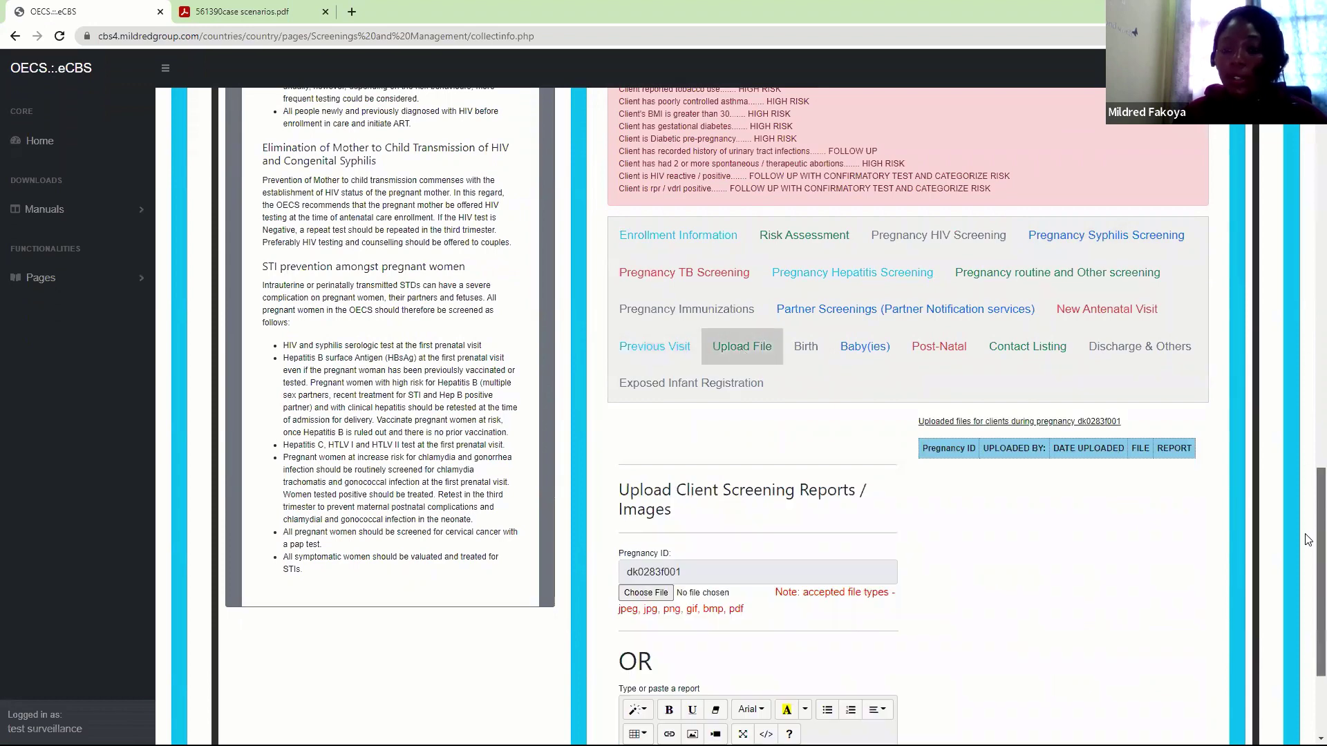
scroll(1308, 539, down, 3)
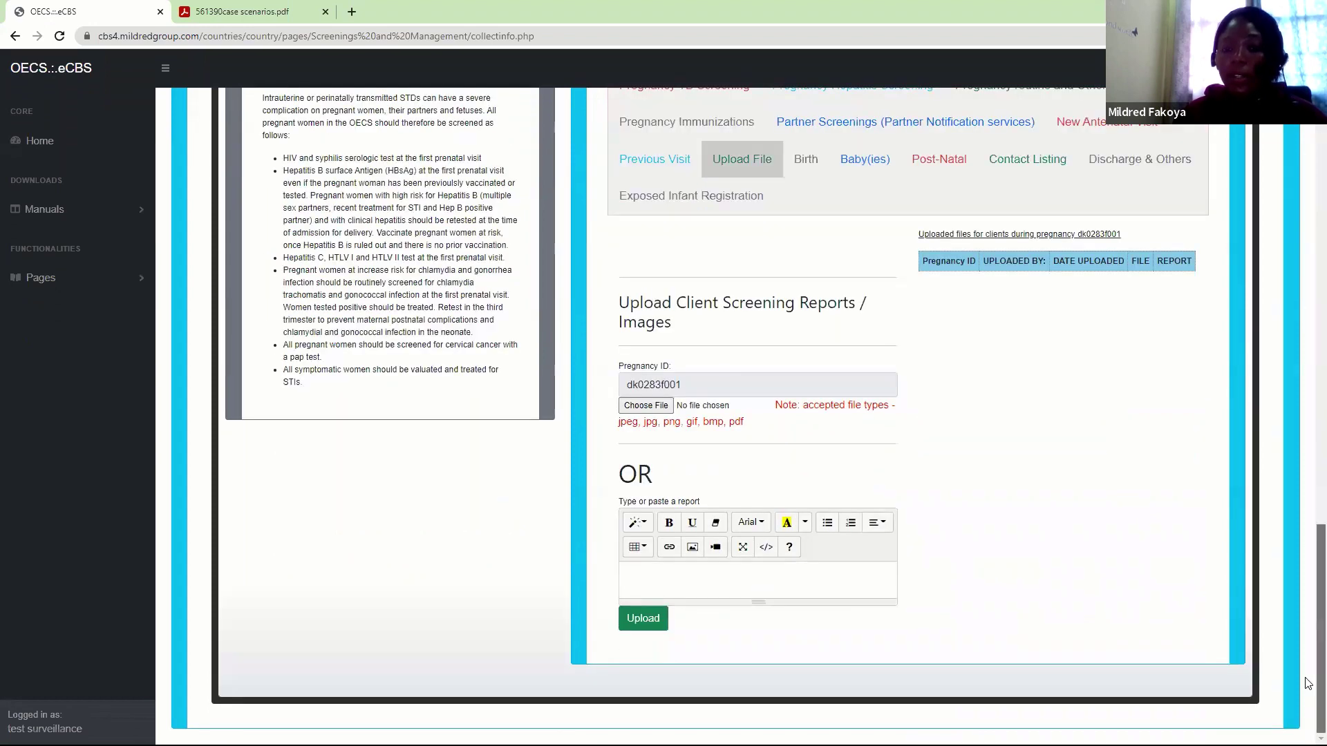
click(647, 406)
click(647, 407)
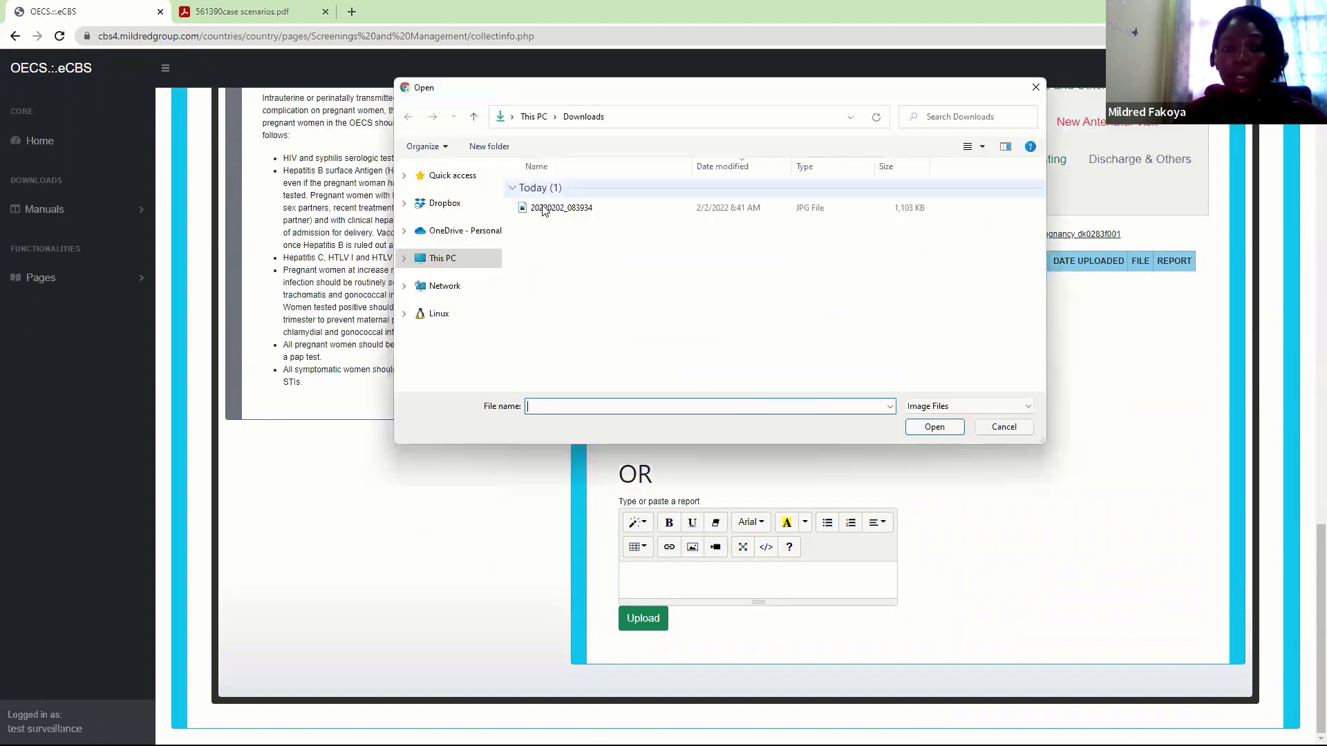
click(553, 208)
click(935, 427)
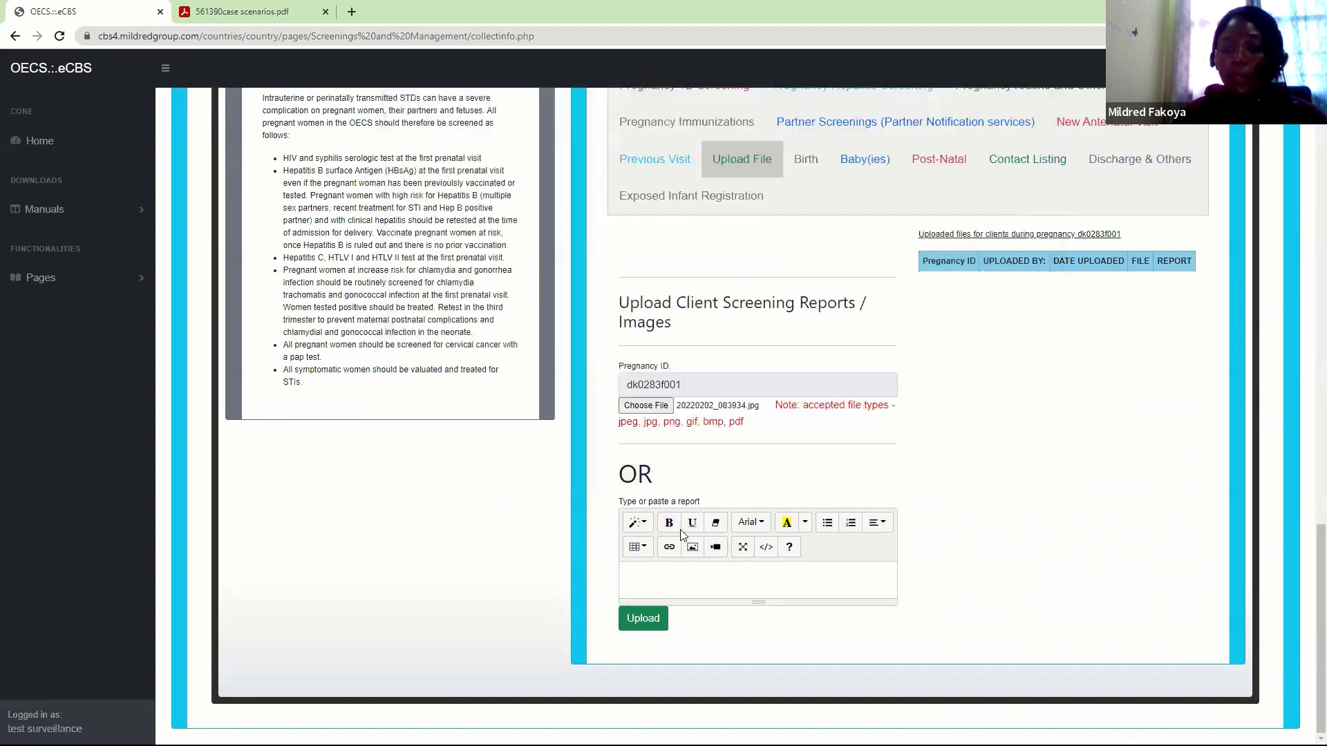
click(643, 619)
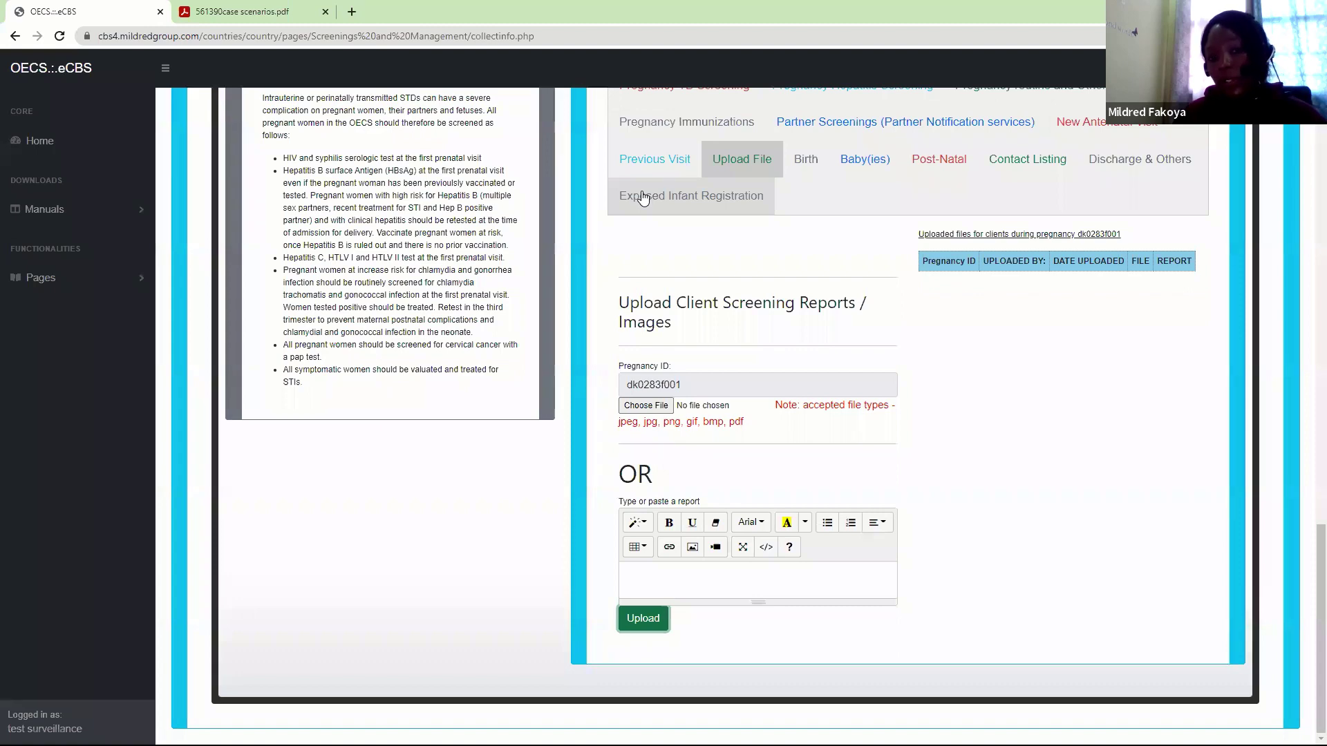
click(60, 36)
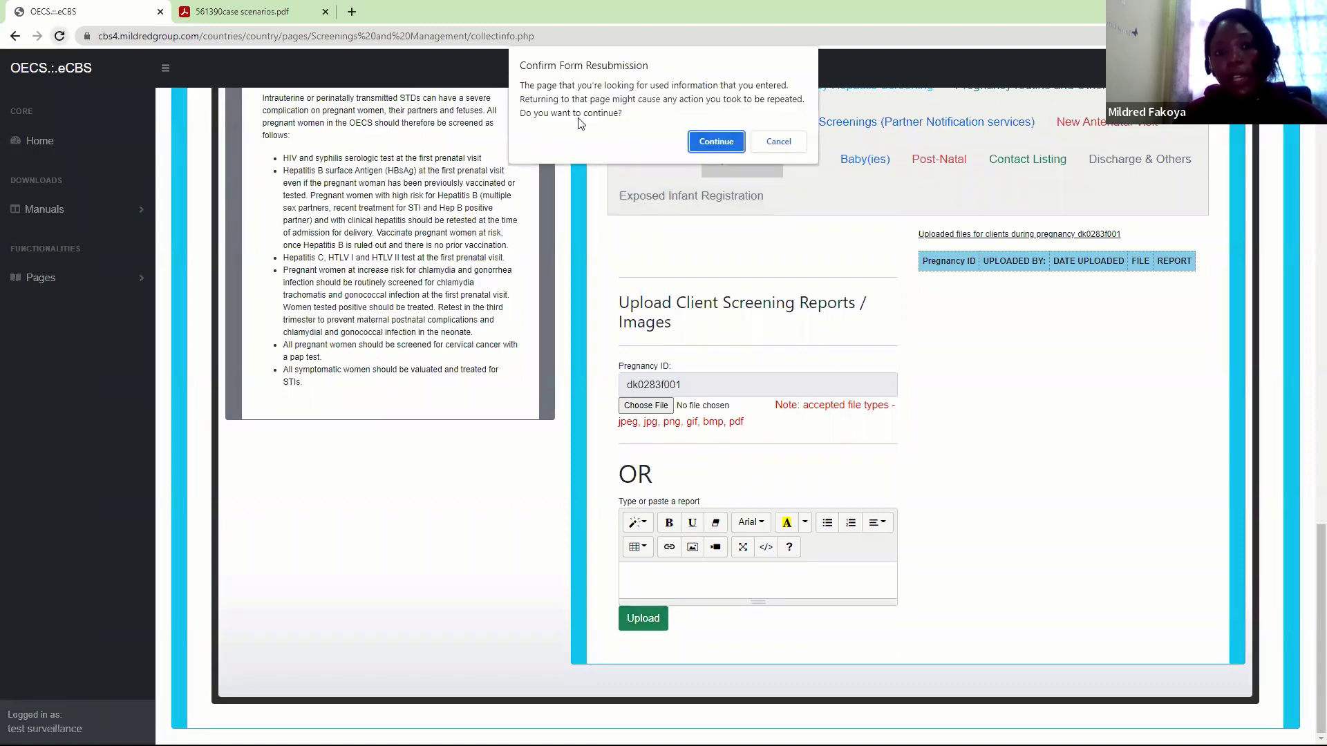
click(712, 136)
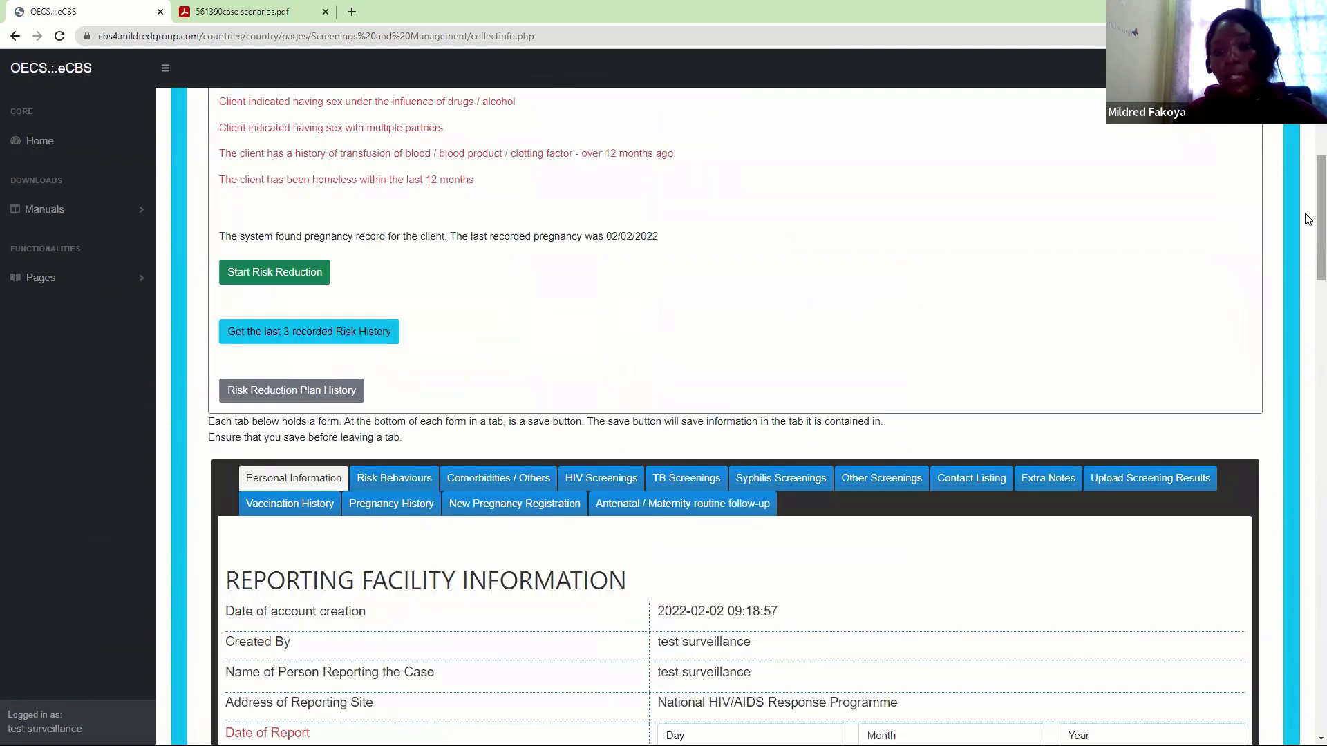
scroll(1308, 220, down, 5)
click(663, 174)
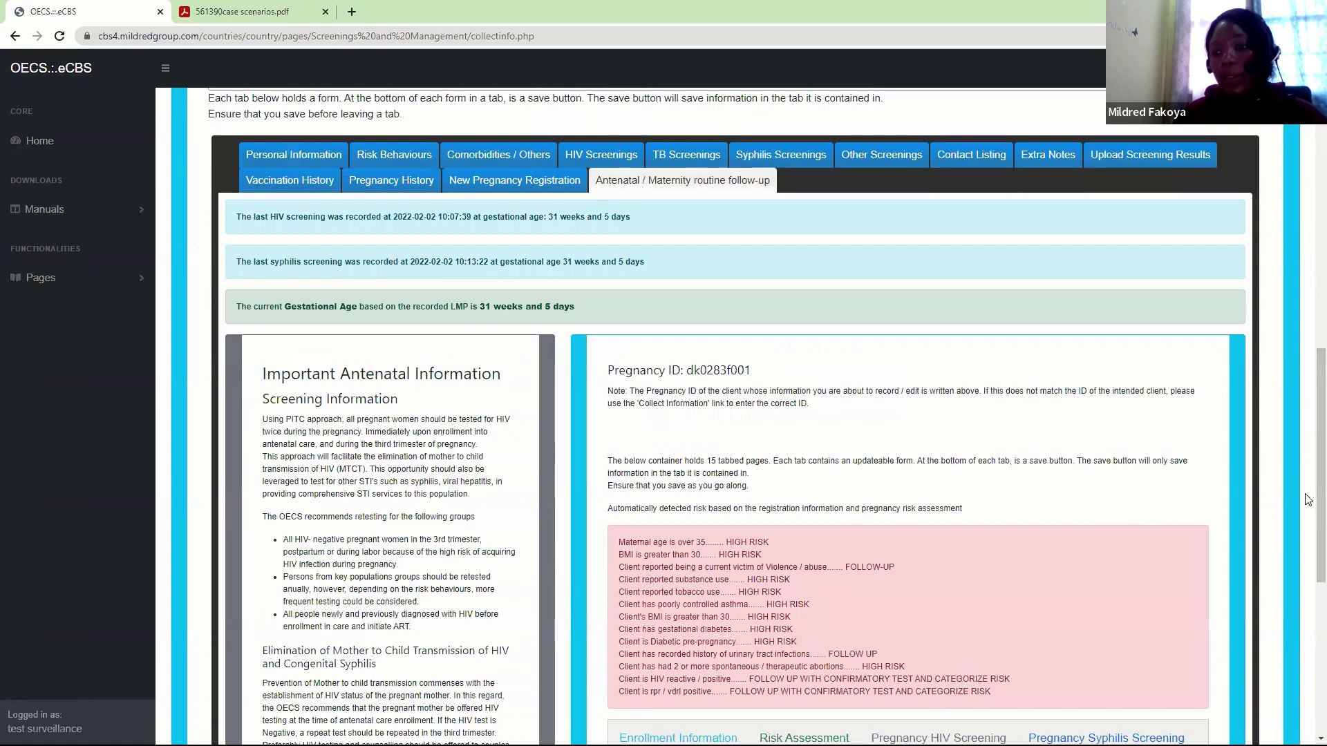
drag(1309, 500, 608, 460)
scroll(783, 515, down, 6)
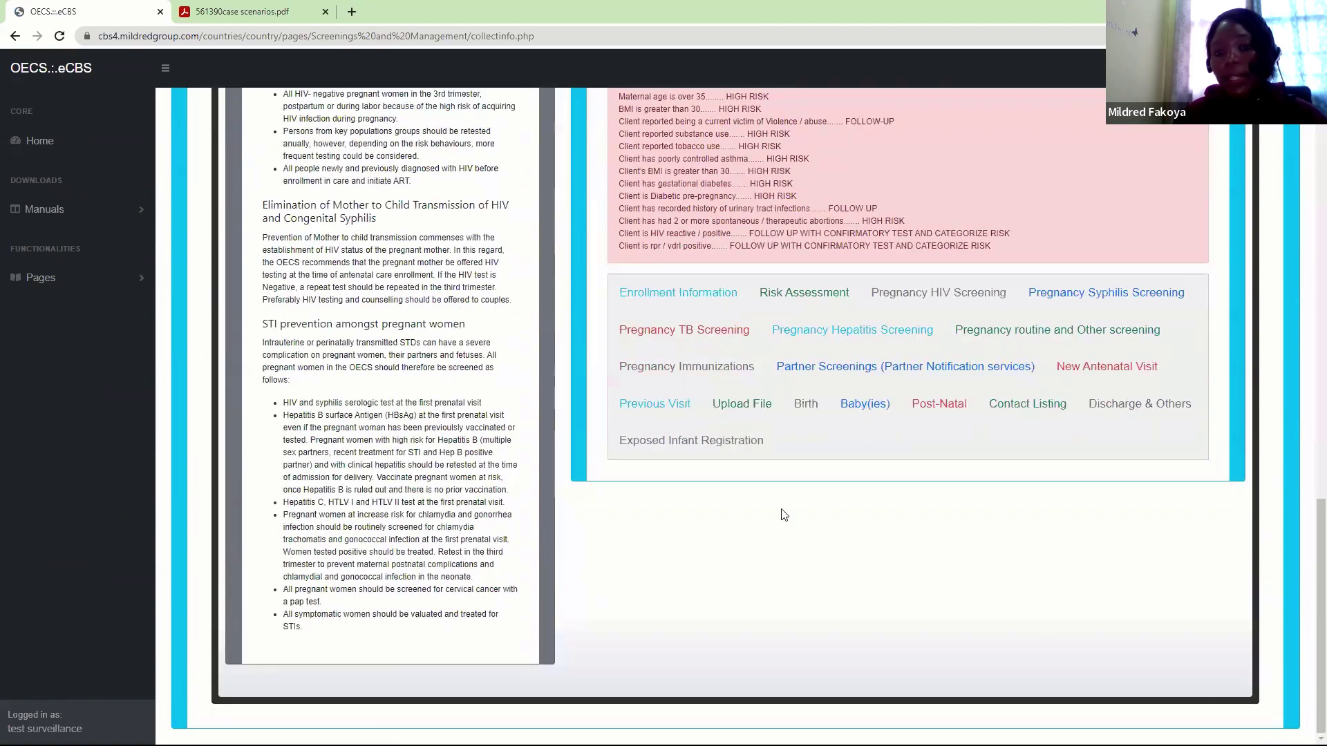
click(742, 404)
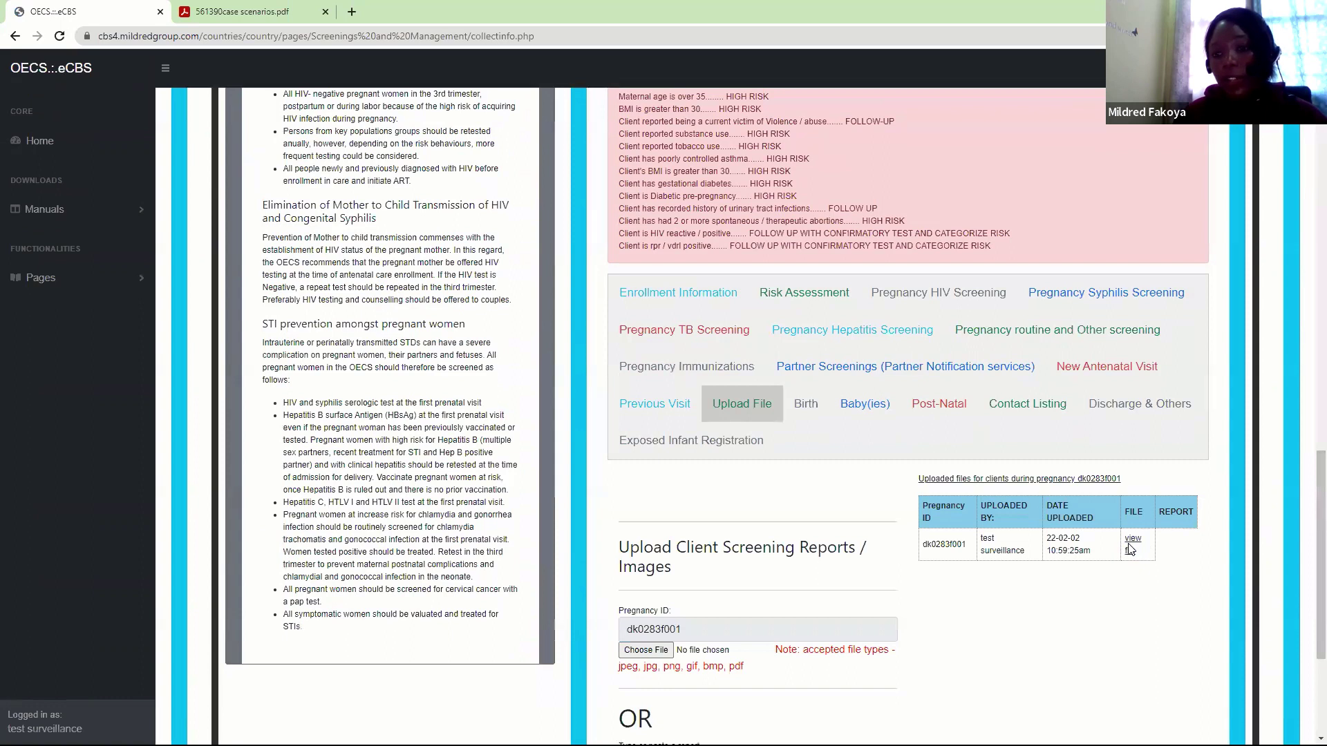
click(1132, 546)
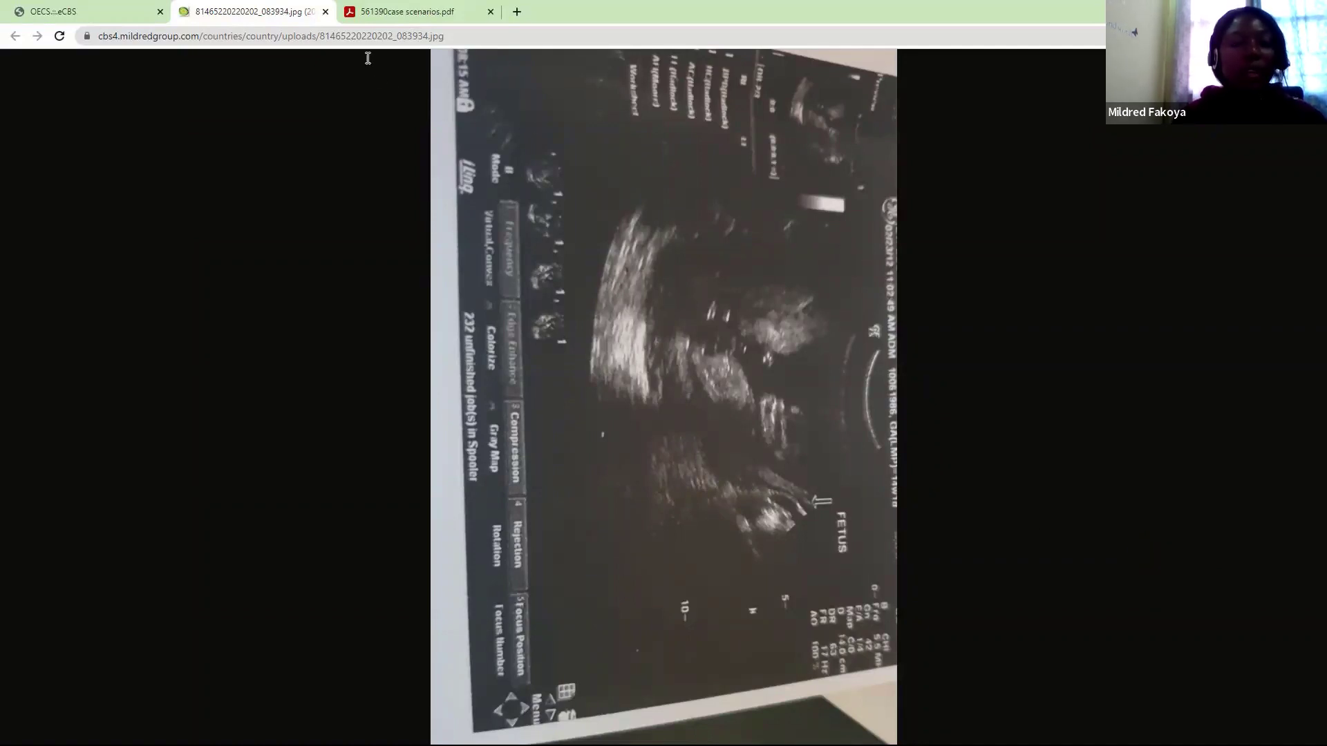
Close the image and browse the Birth, Baby(ies), Post-Natal, Contact Listing, Antenatal Visit and Discharge forms
click(326, 11)
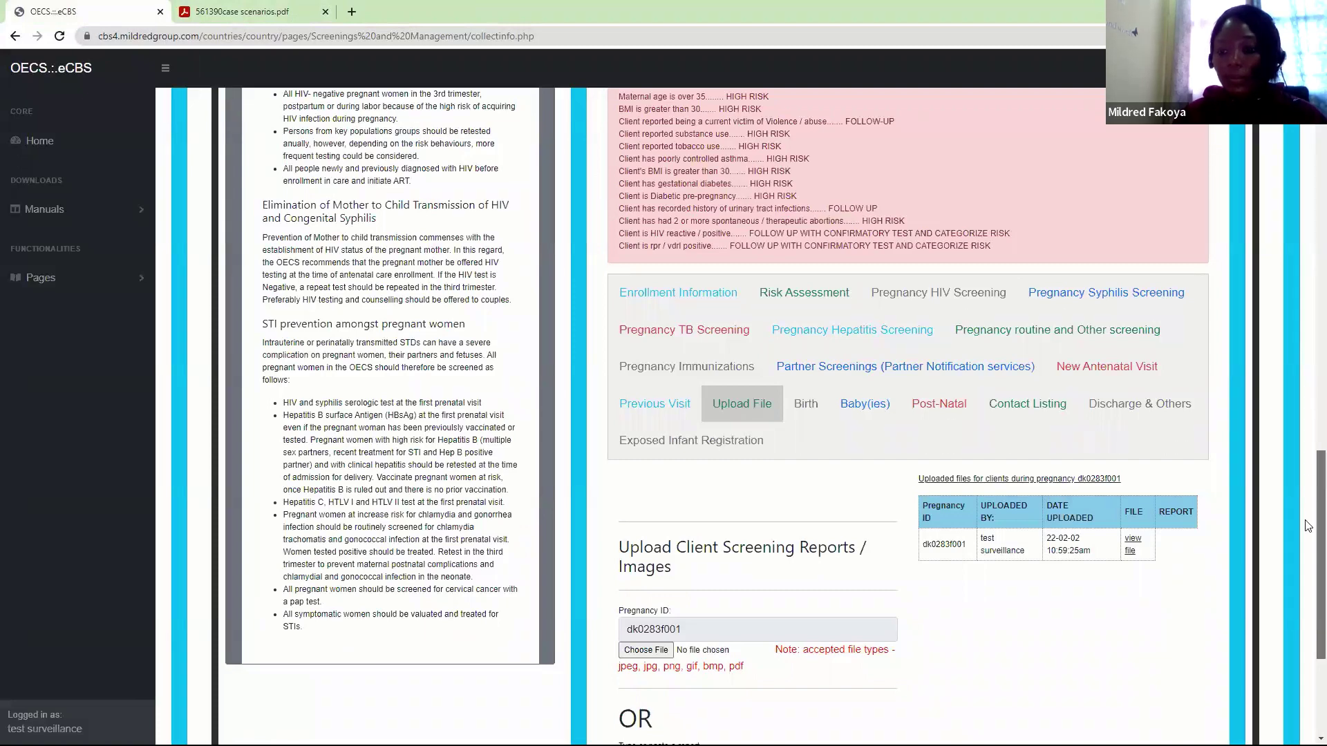
scroll(1309, 512, down, 2)
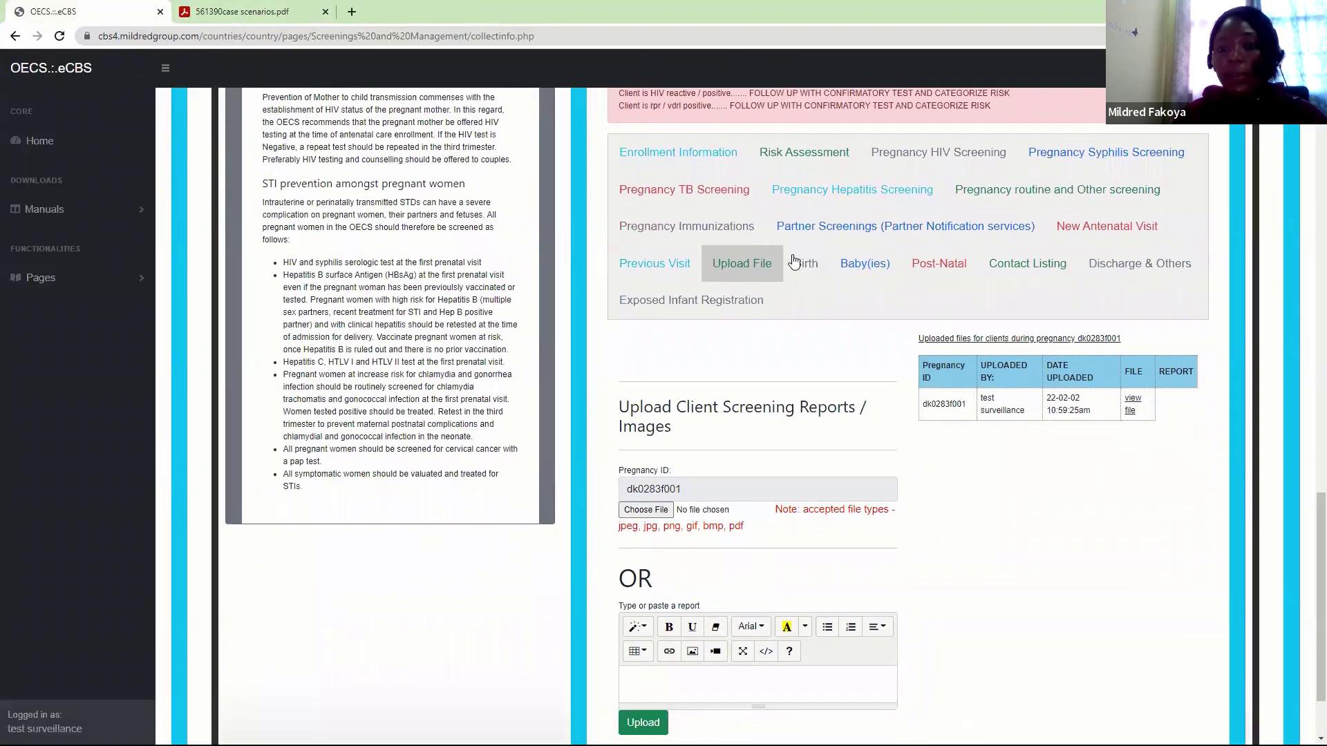
click(810, 273)
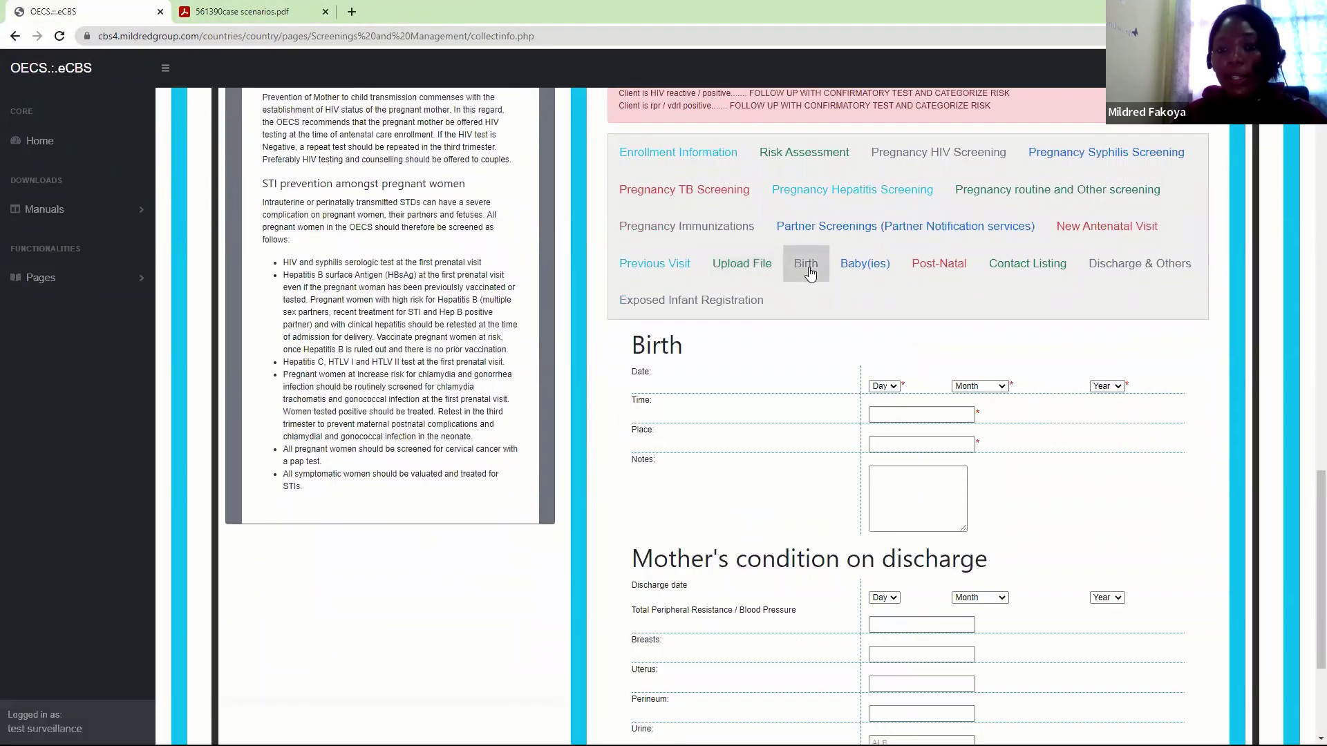
click(865, 263)
click(948, 333)
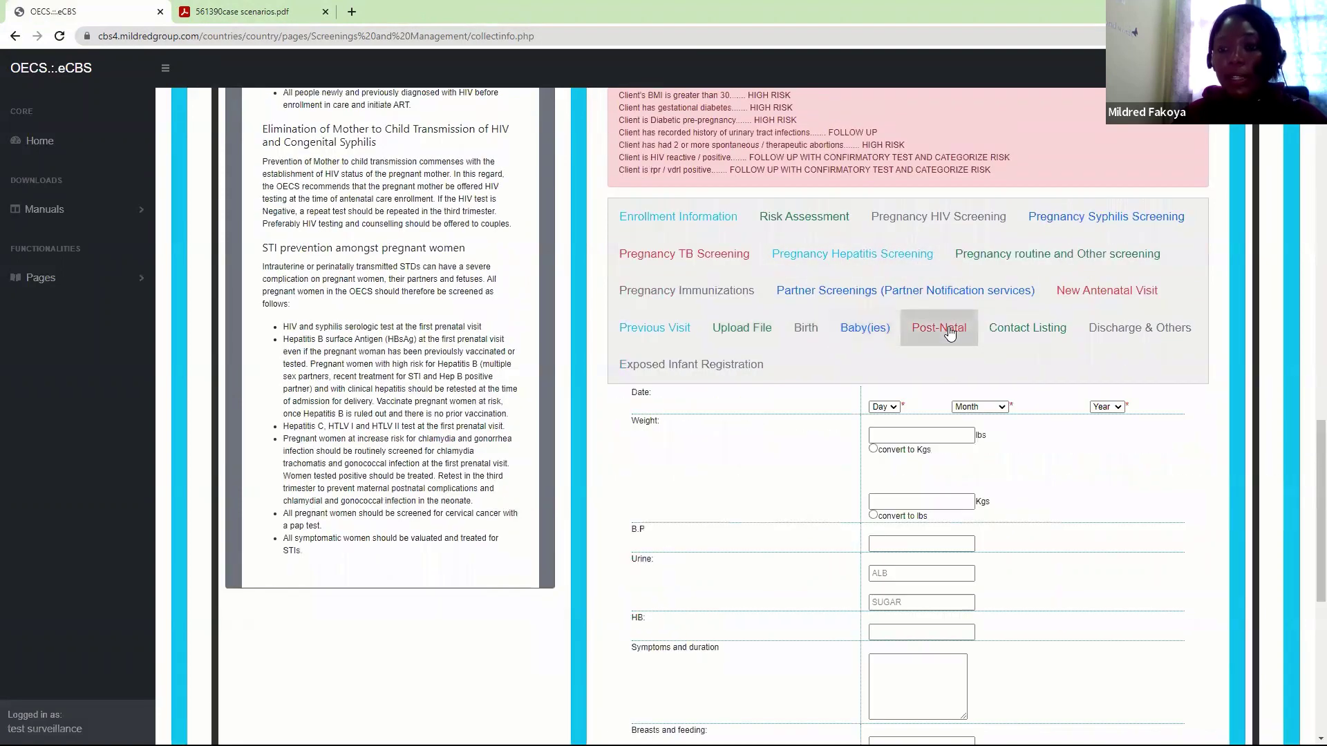
click(1023, 336)
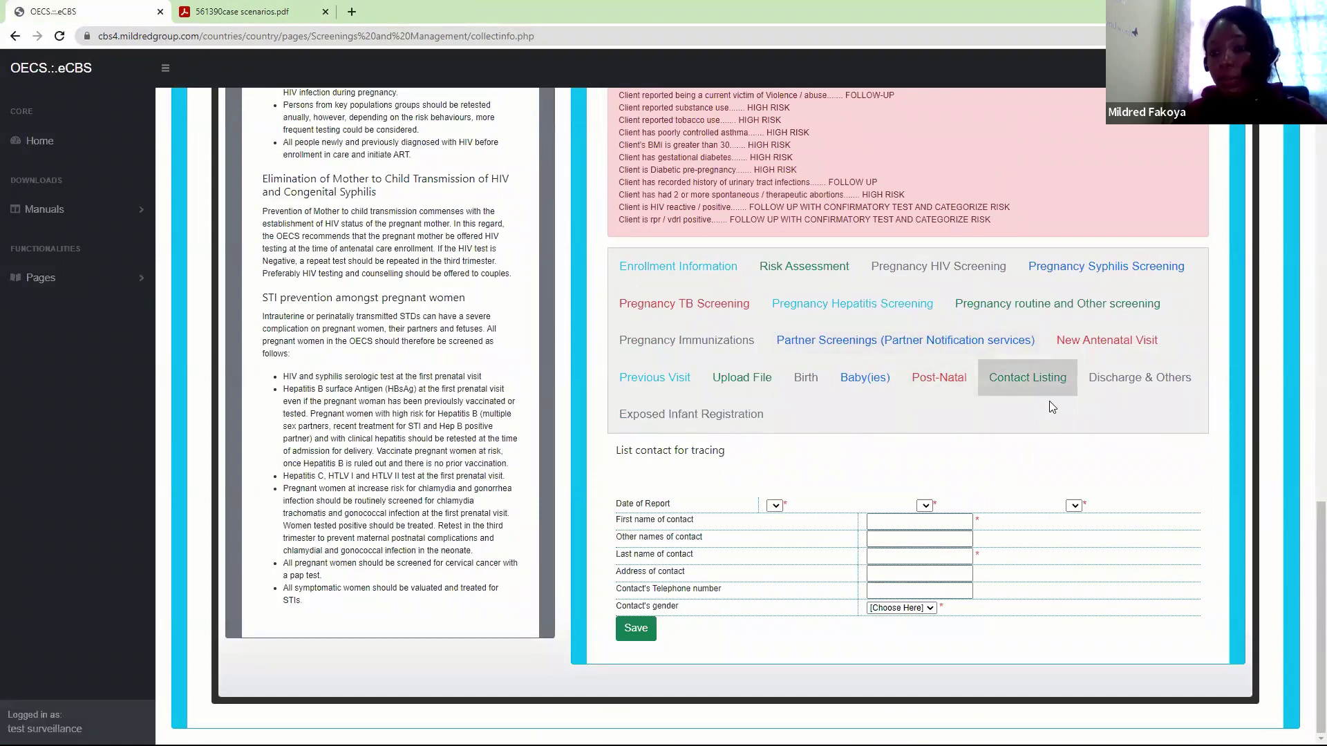
click(1137, 382)
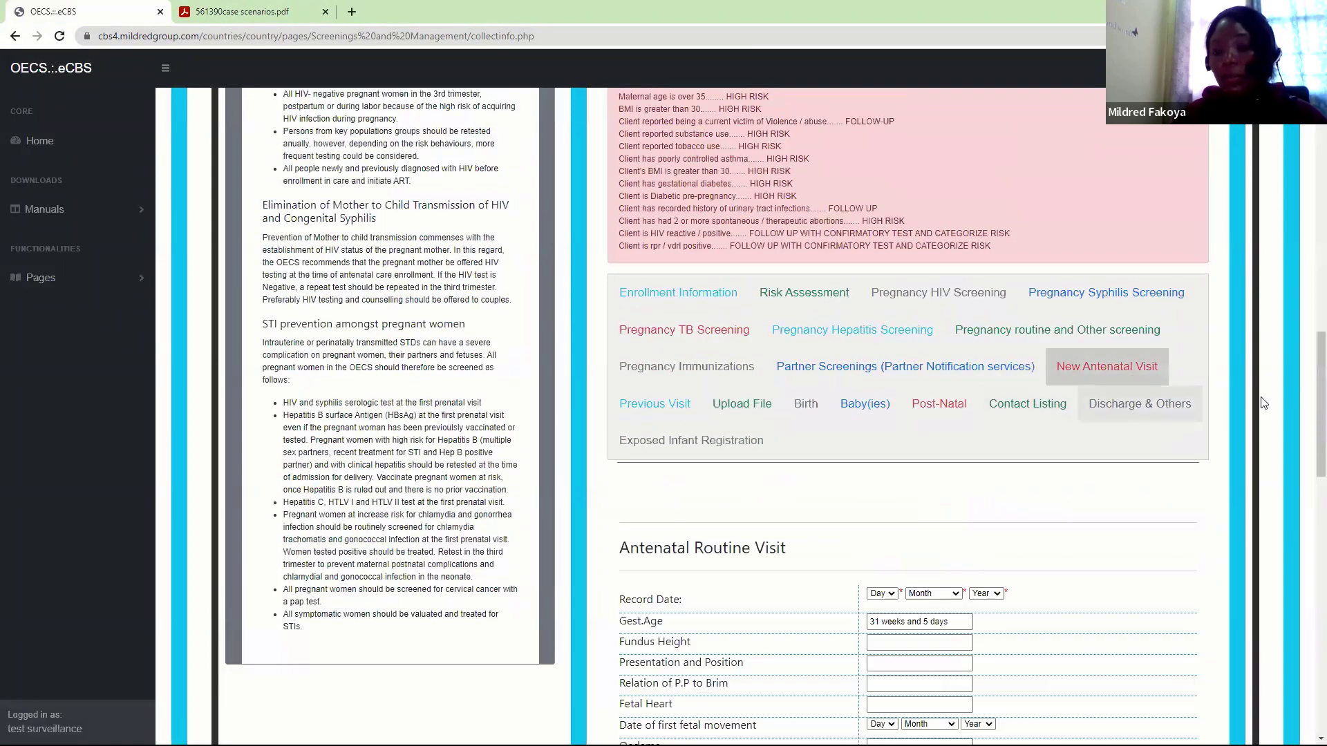
scroll(1308, 467, down, 4)
scroll(1308, 467, up, 2)
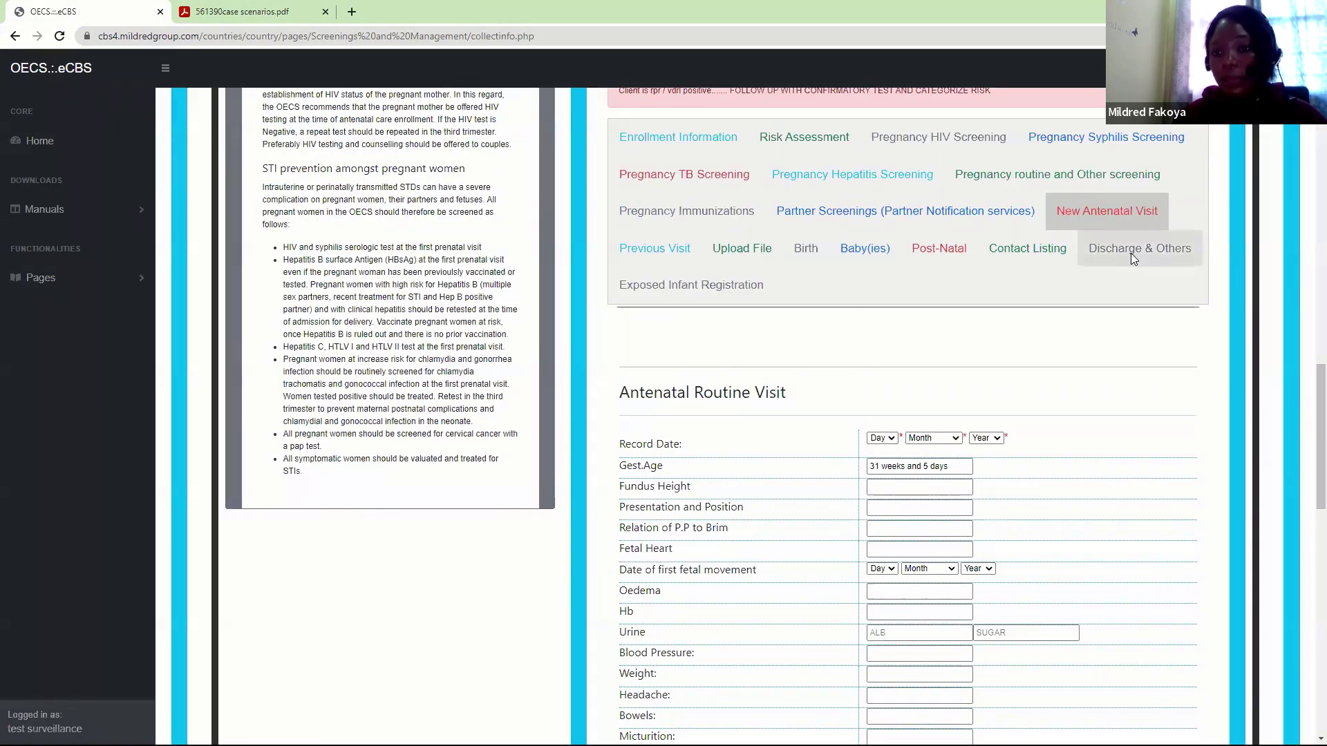
click(1131, 253)
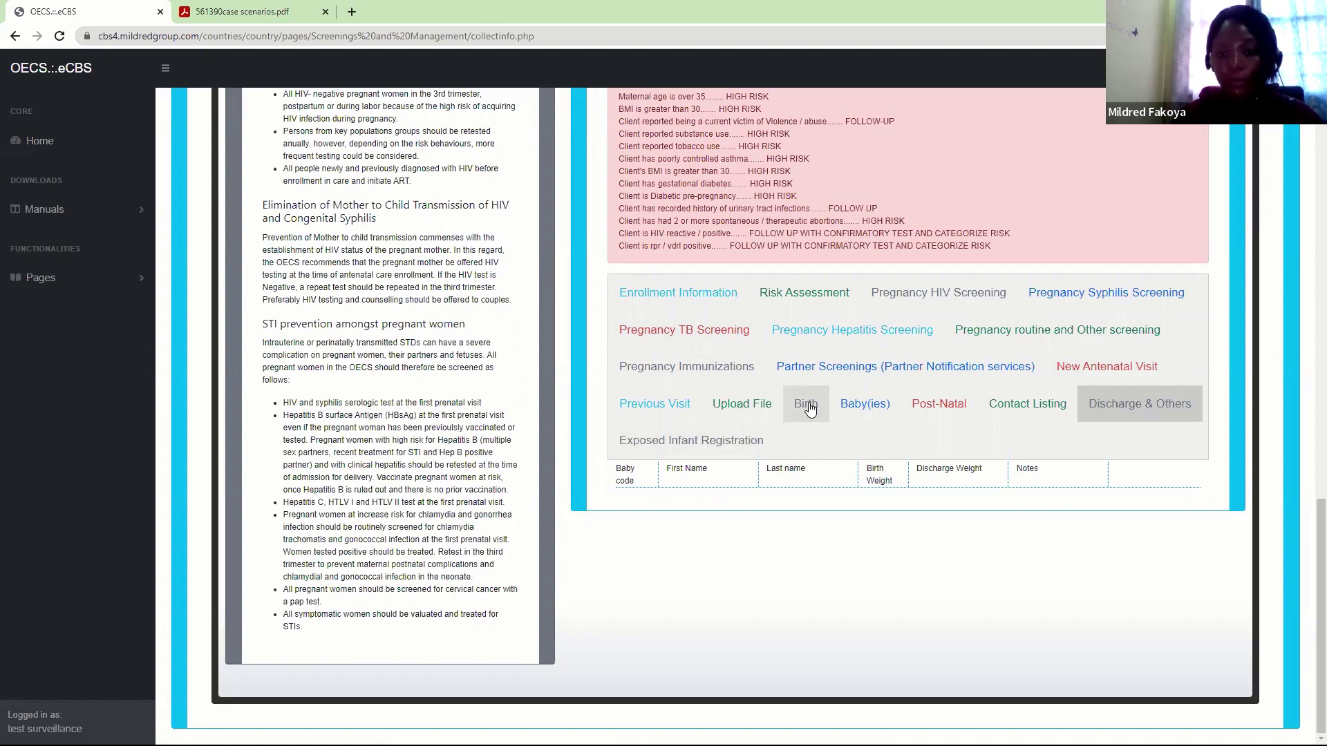
Return to the Birth form and scroll through it, including Mother's condition on discharge
click(810, 409)
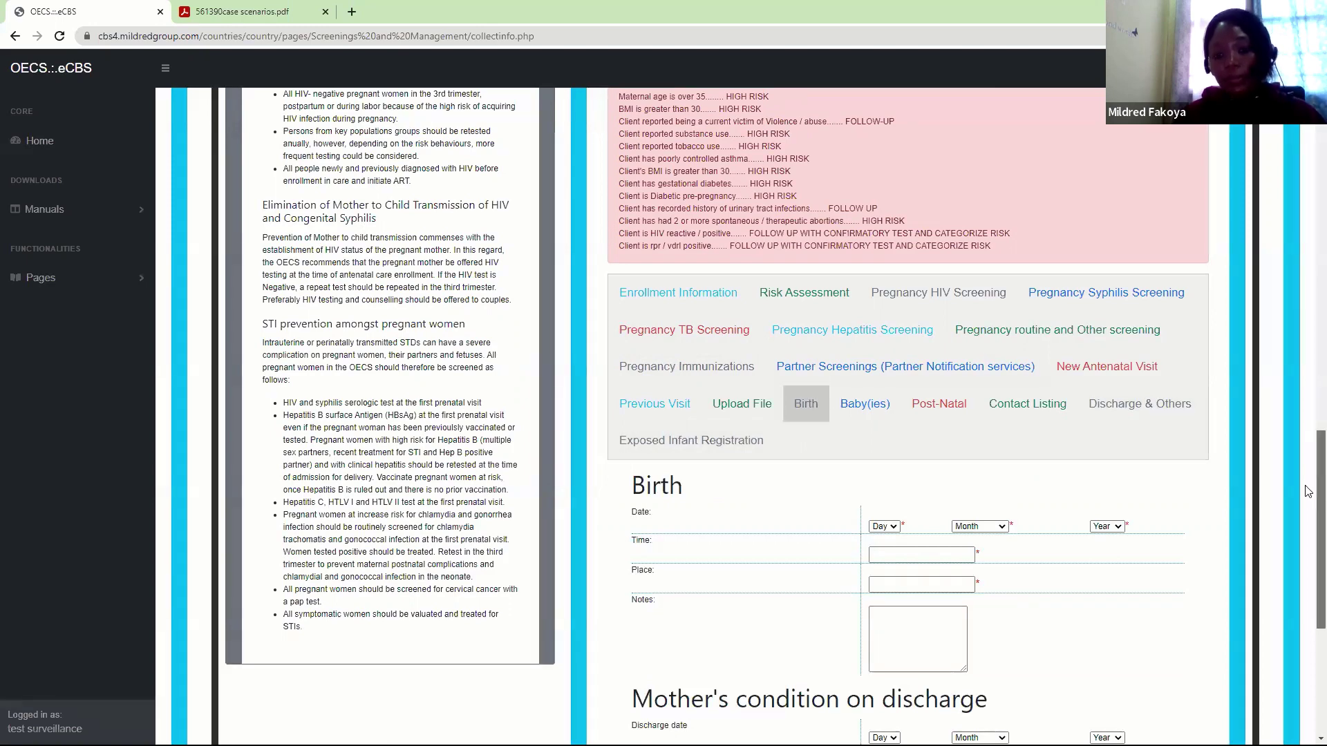
scroll(1309, 537, down, 2)
scroll(1308, 537, down, 3)
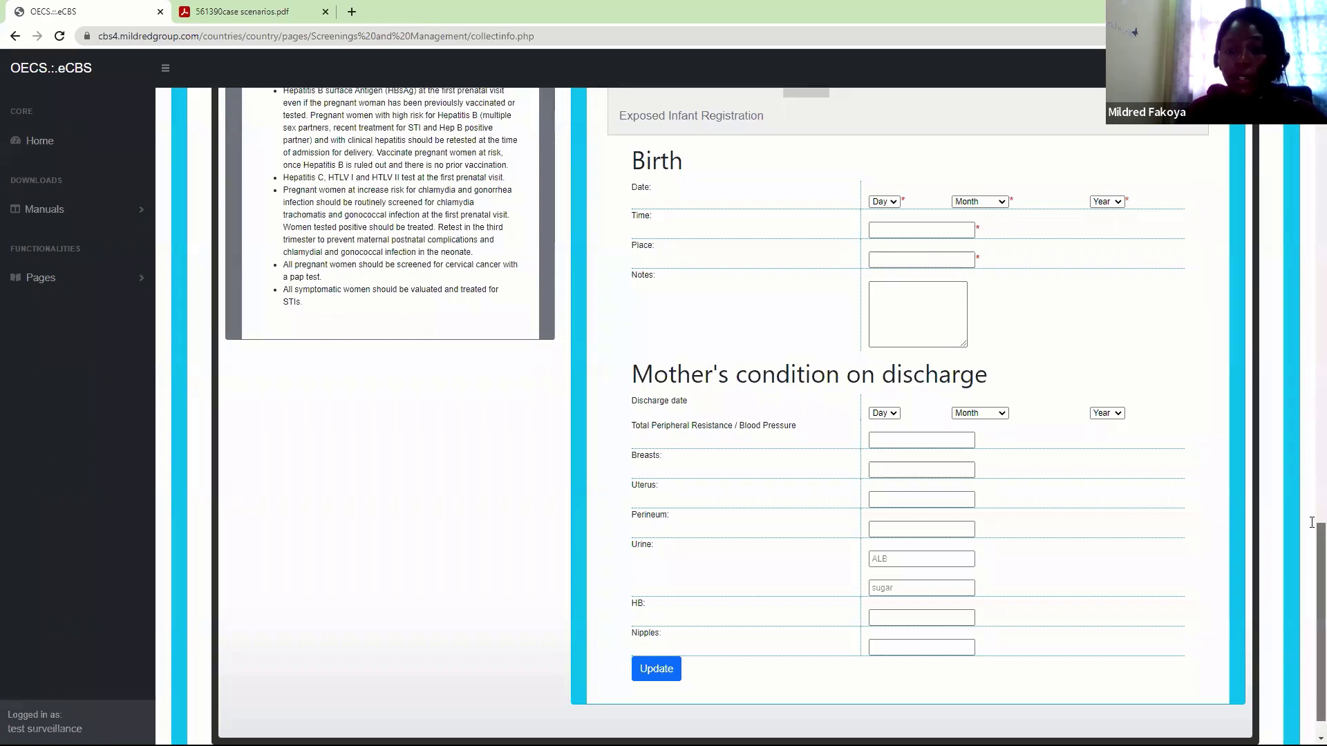
scroll(1312, 508, up, 1)
scroll(1312, 530, down, 1)
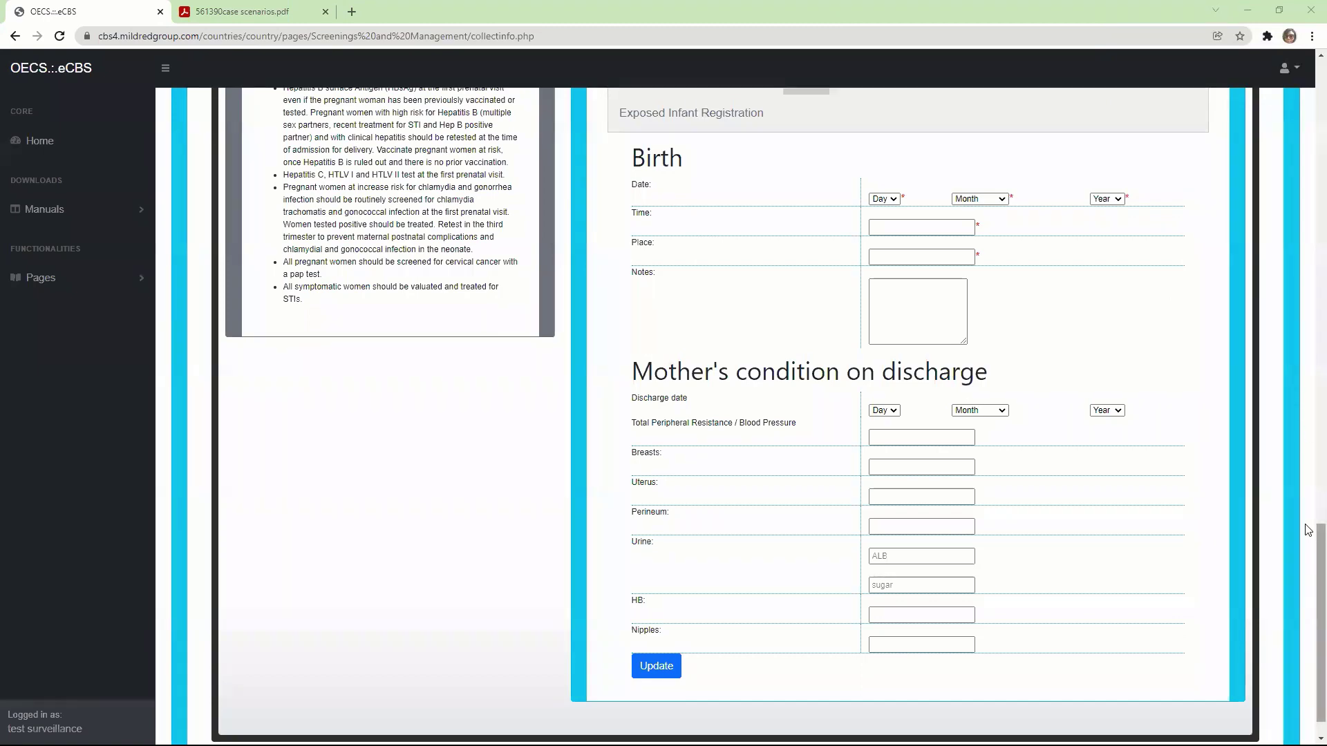
scroll(1308, 521, up, 3)
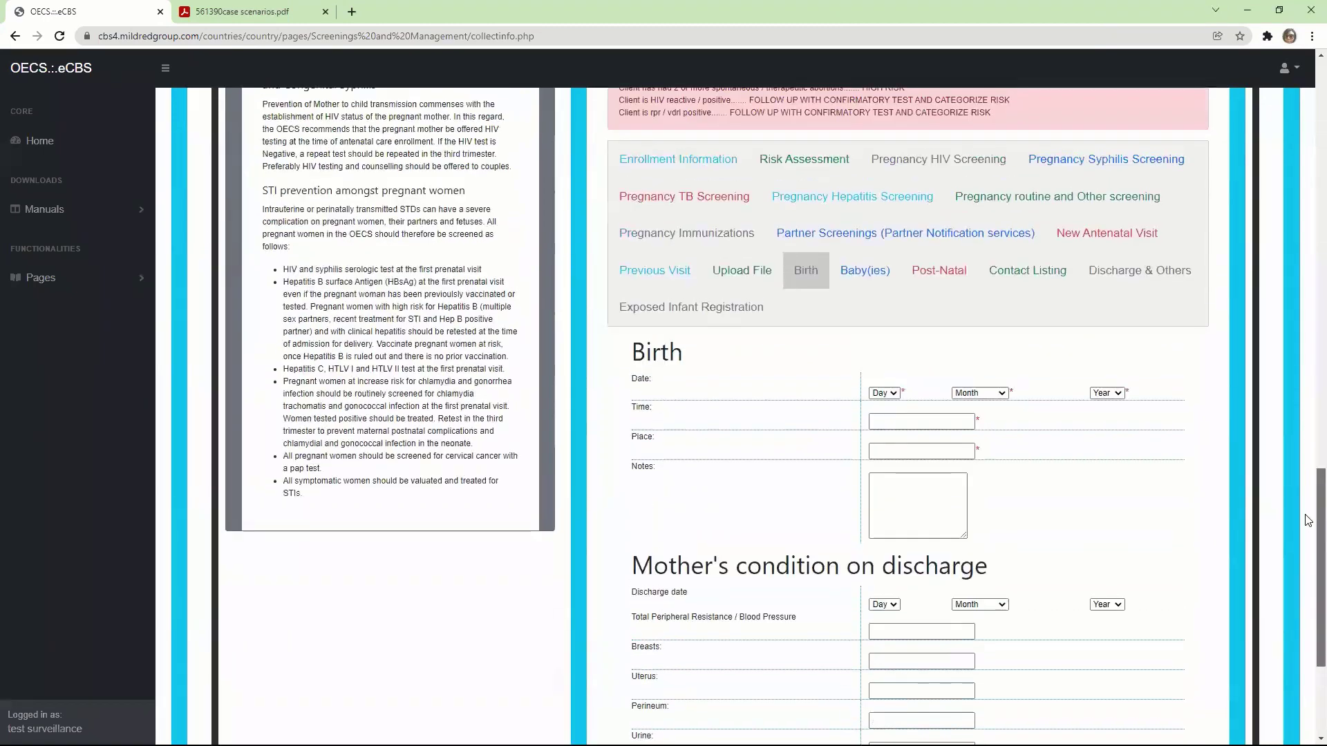
click(763, 279)
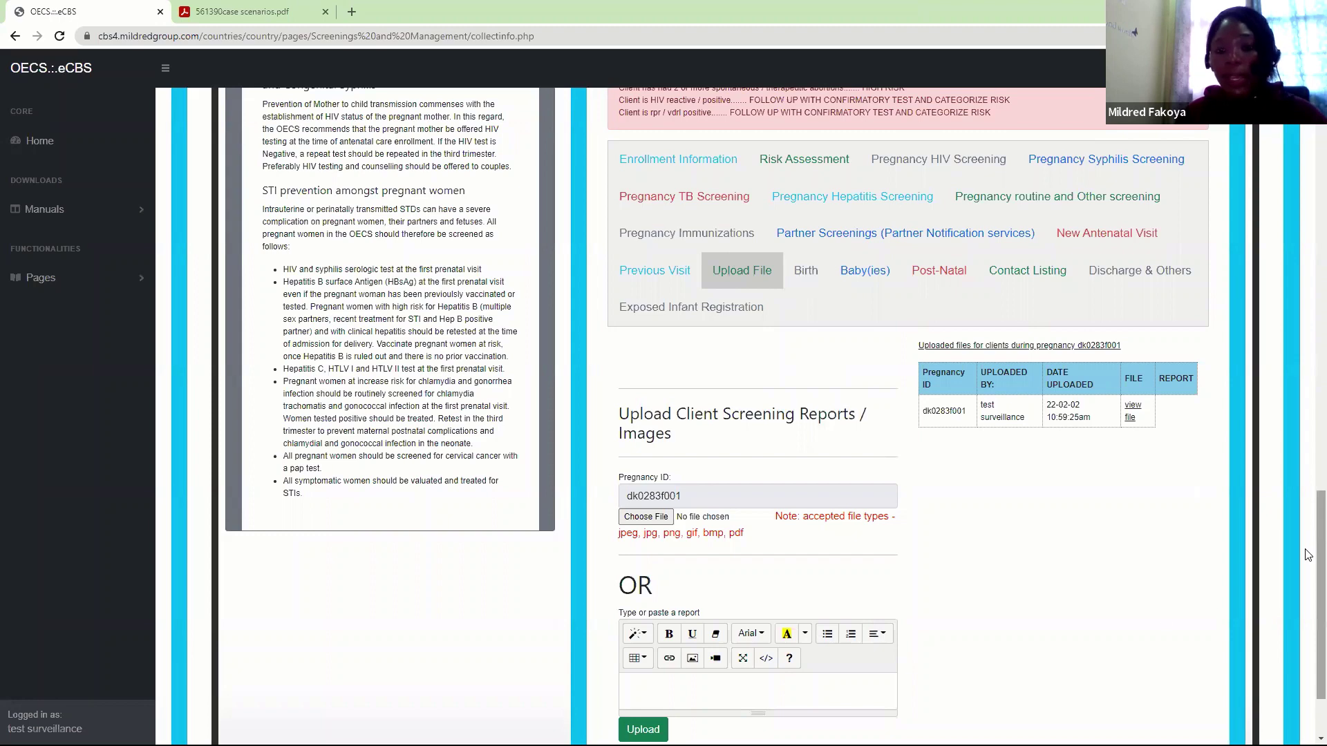
scroll(1308, 555, down, 2)
click(646, 408)
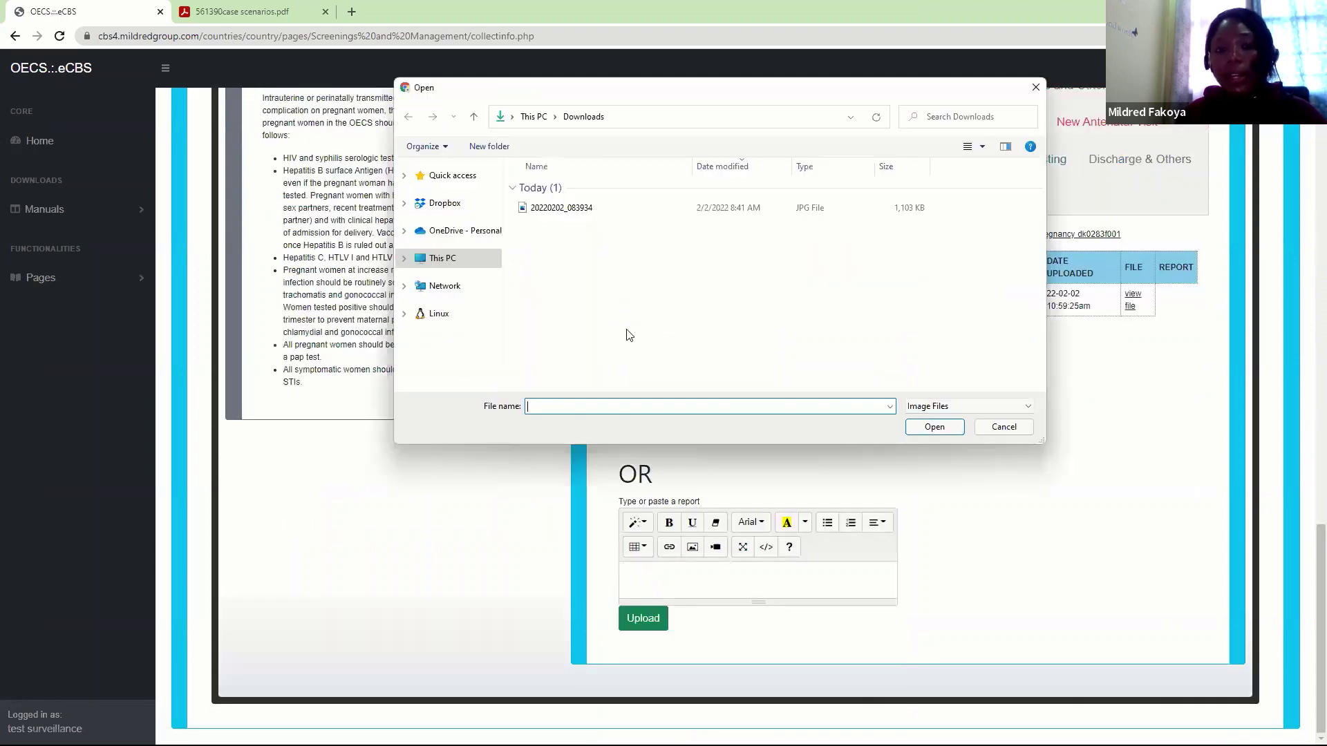
click(546, 208)
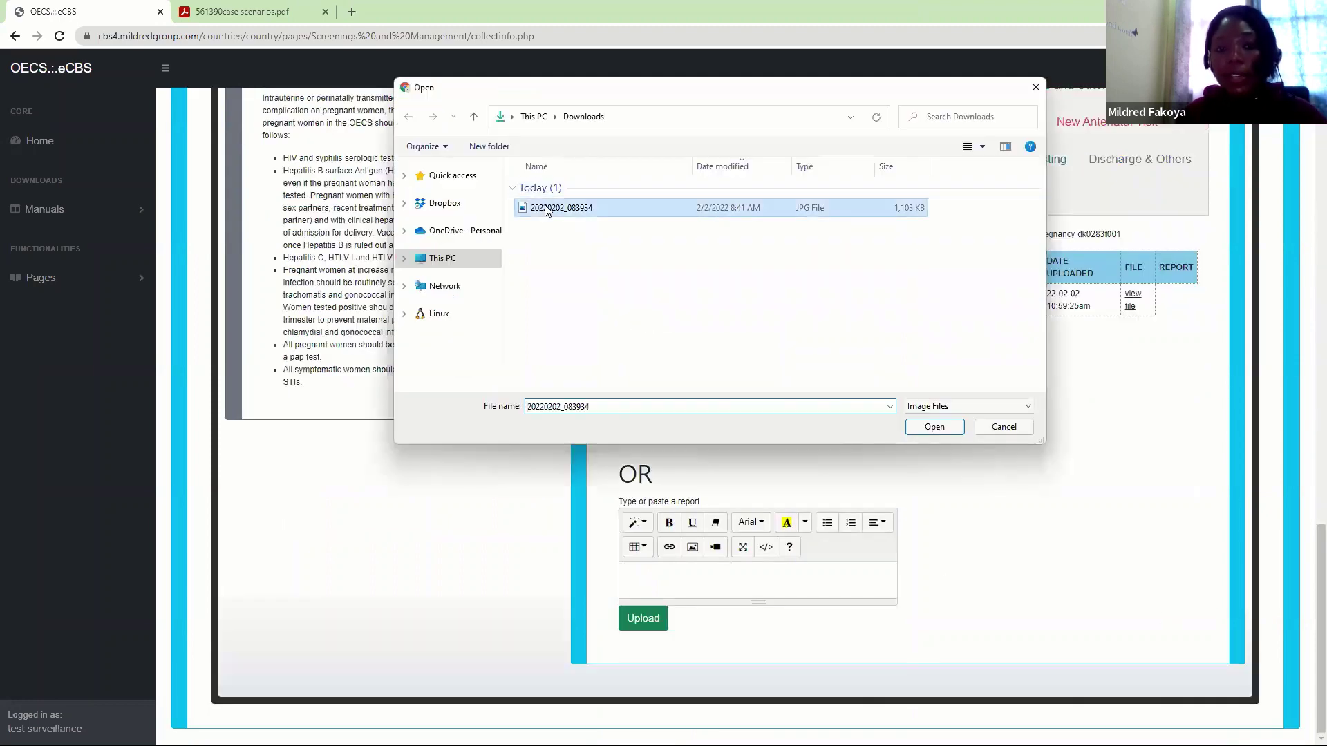
click(933, 427)
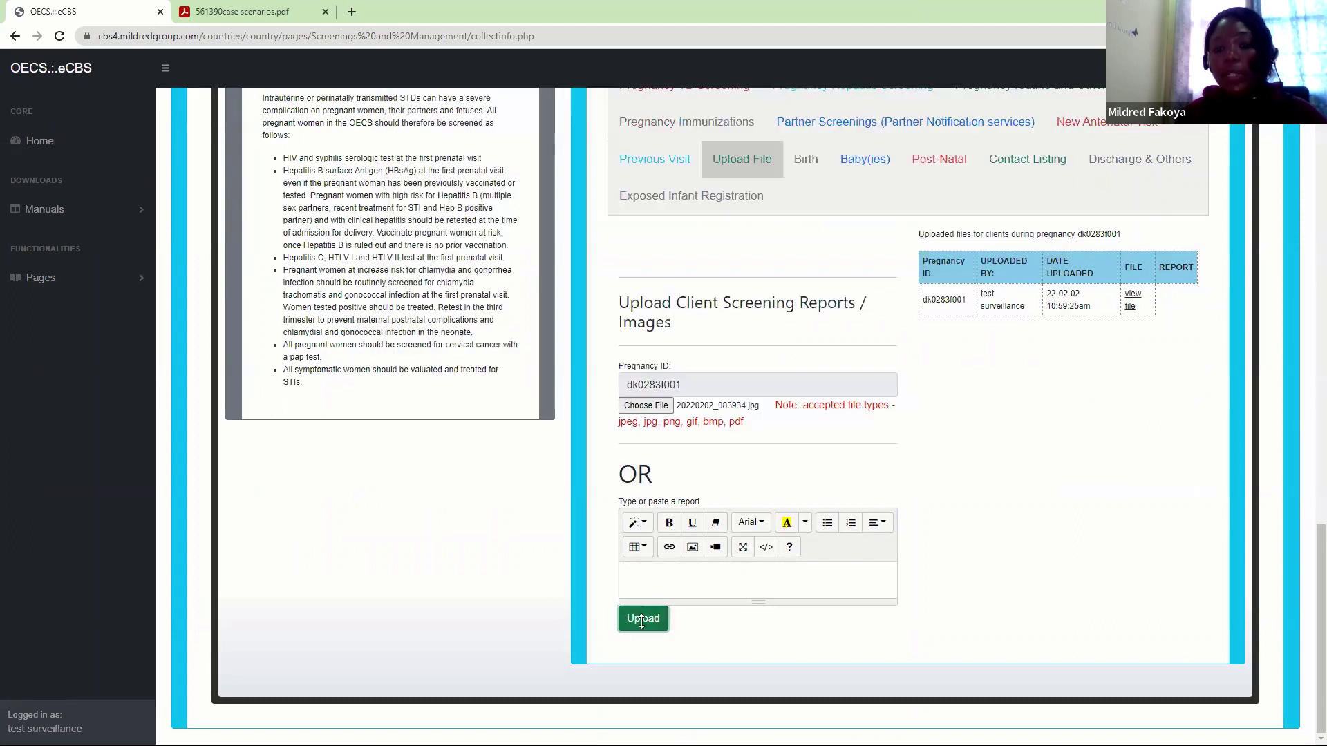
click(643, 619)
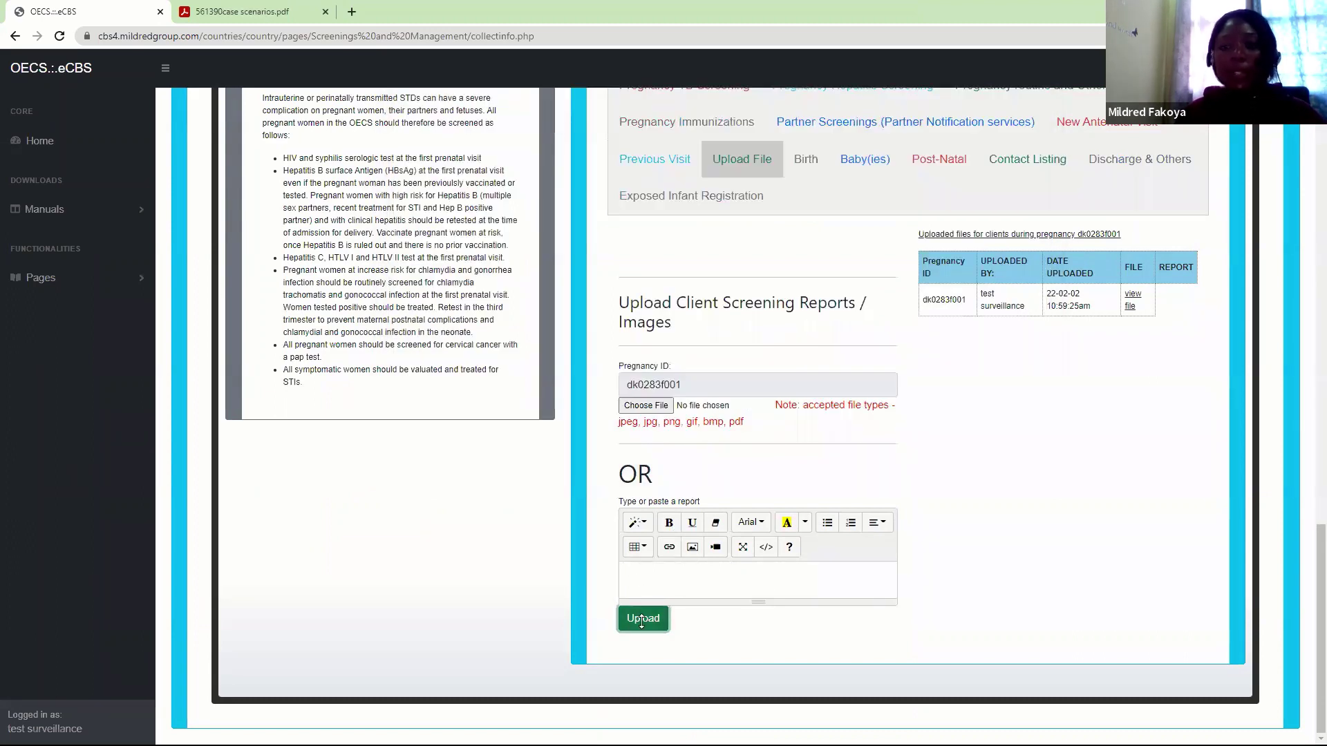
click(59, 36)
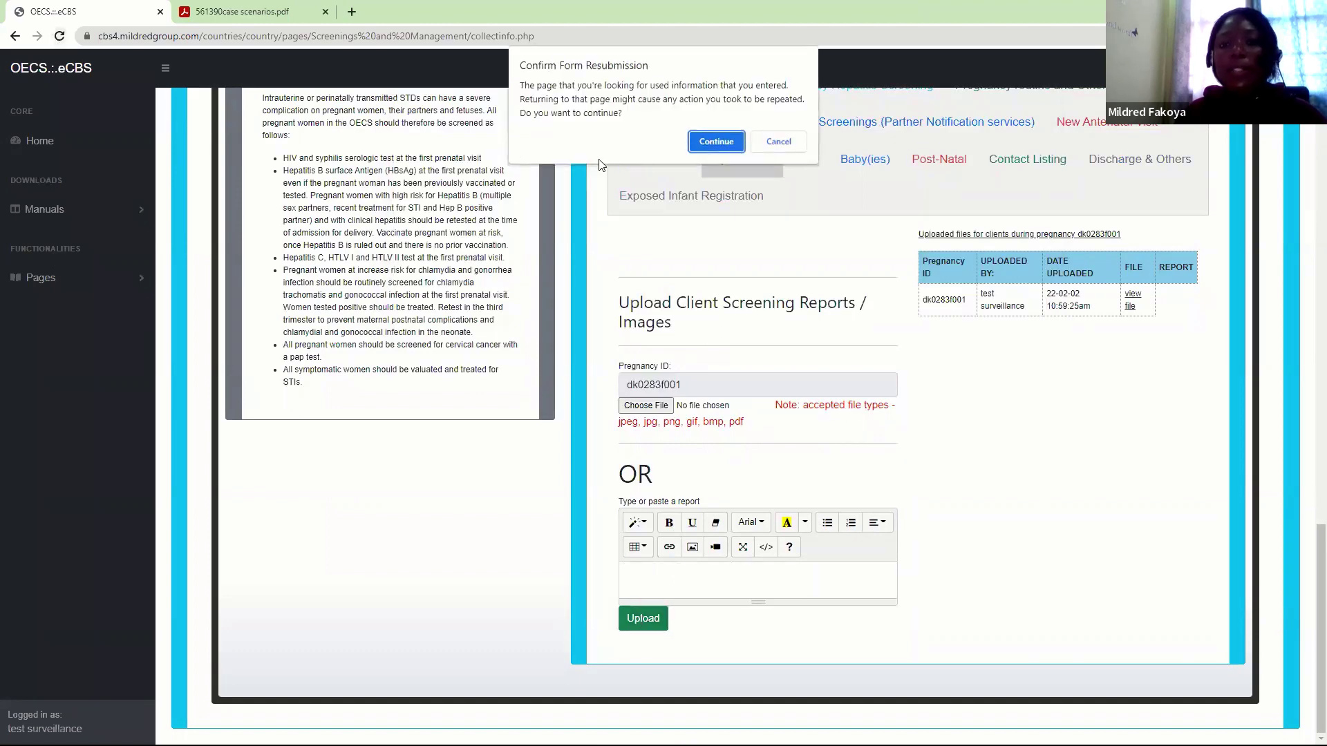
Confirm the reload and show the uploaded files list, now holding two files
click(716, 144)
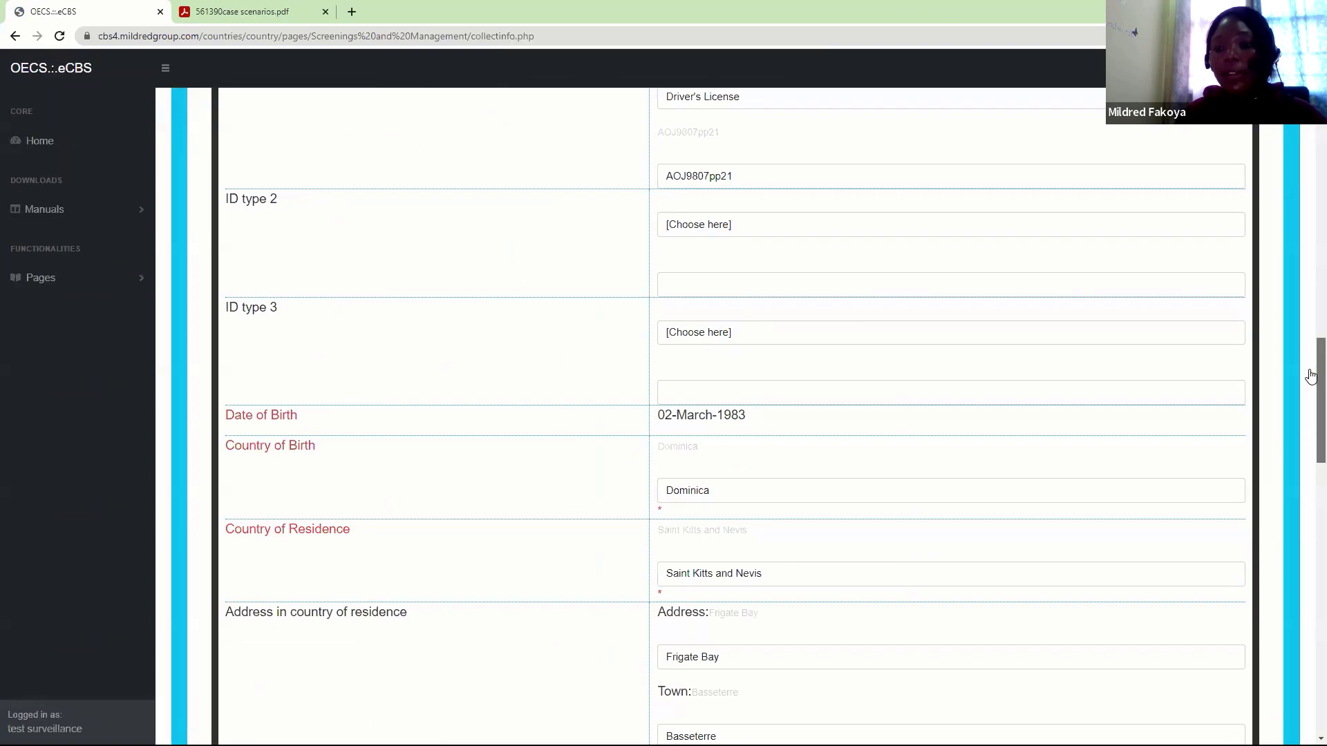
drag(1311, 377, 1312, 246)
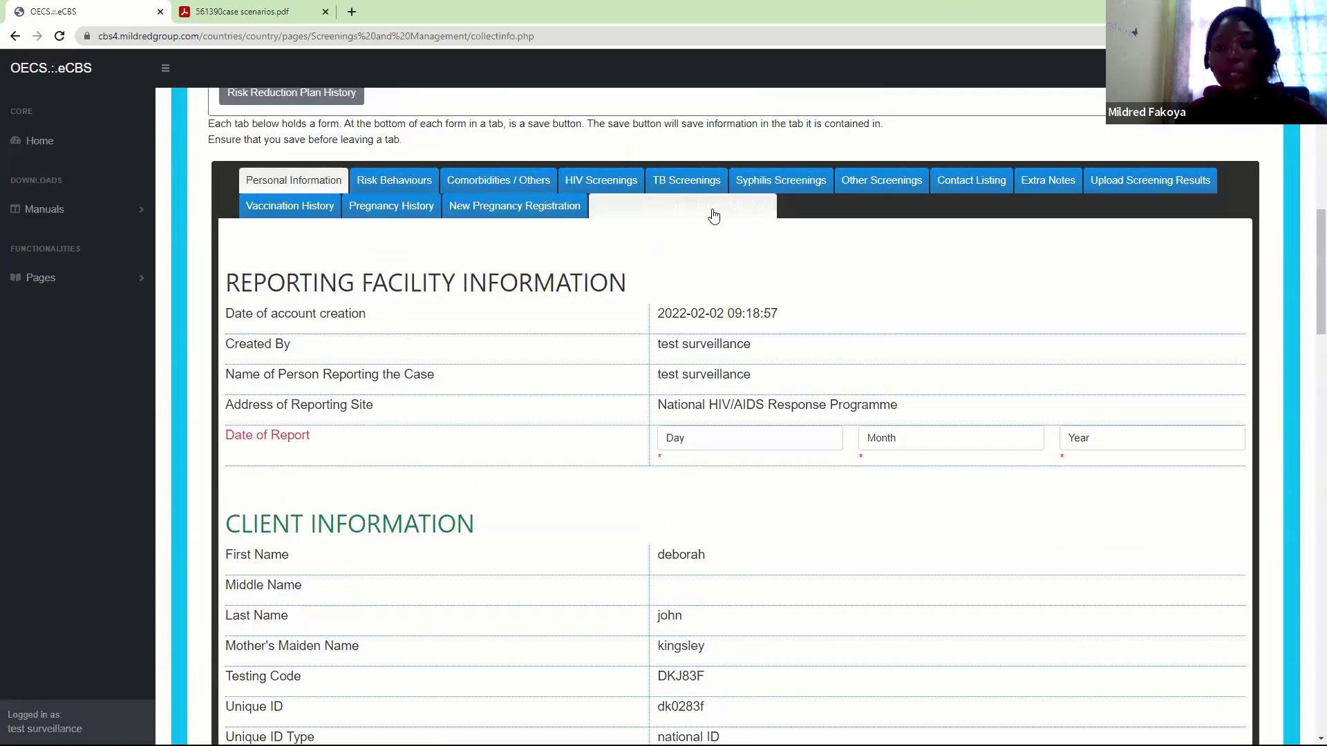
click(714, 217)
scroll(622, 344, down, 4)
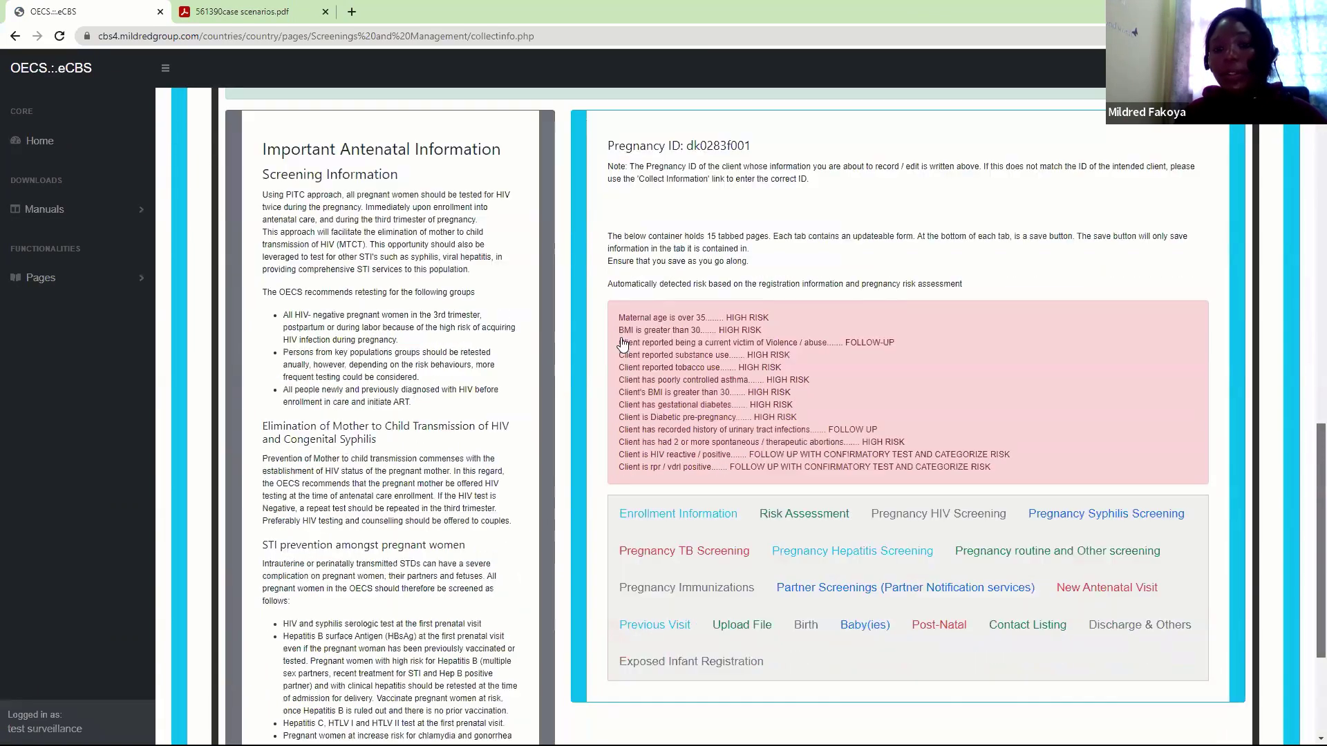
scroll(622, 343, down, 4)
click(742, 405)
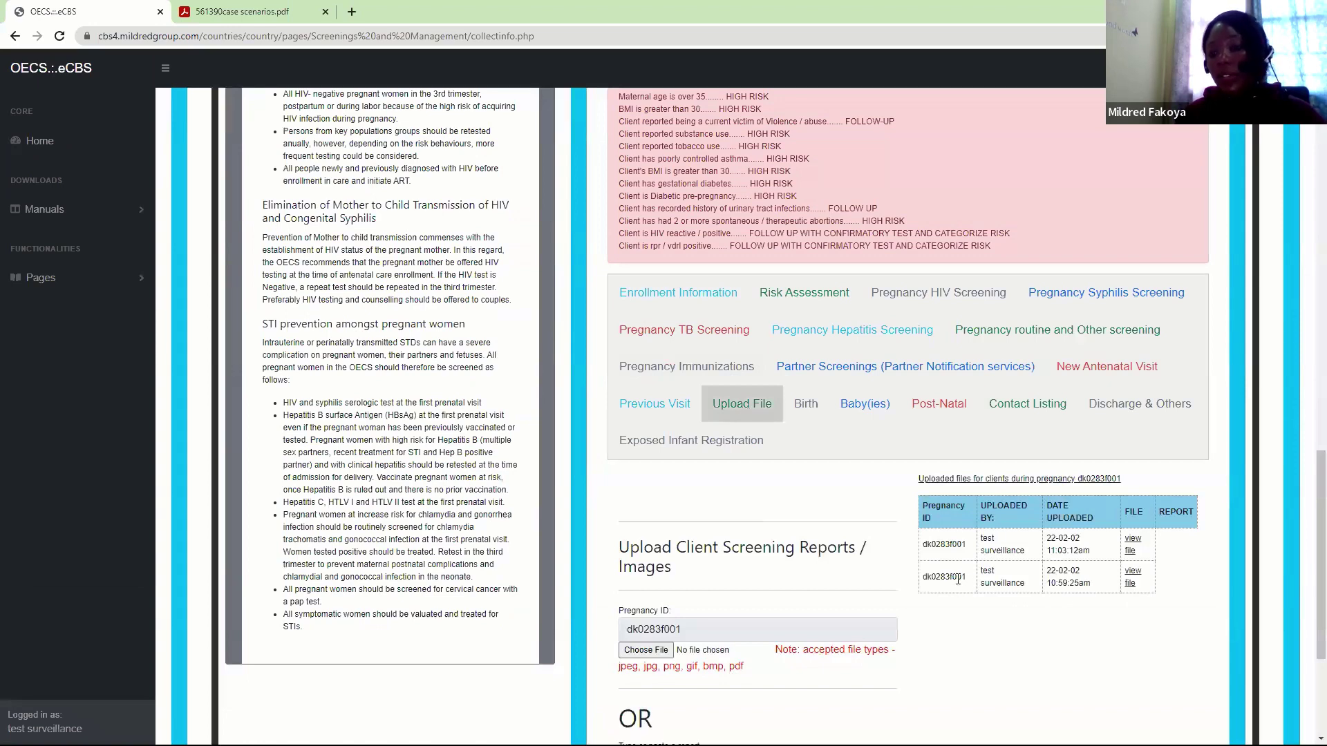
View the ultrasound image, close it, and return to the blank Birth form
click(1132, 573)
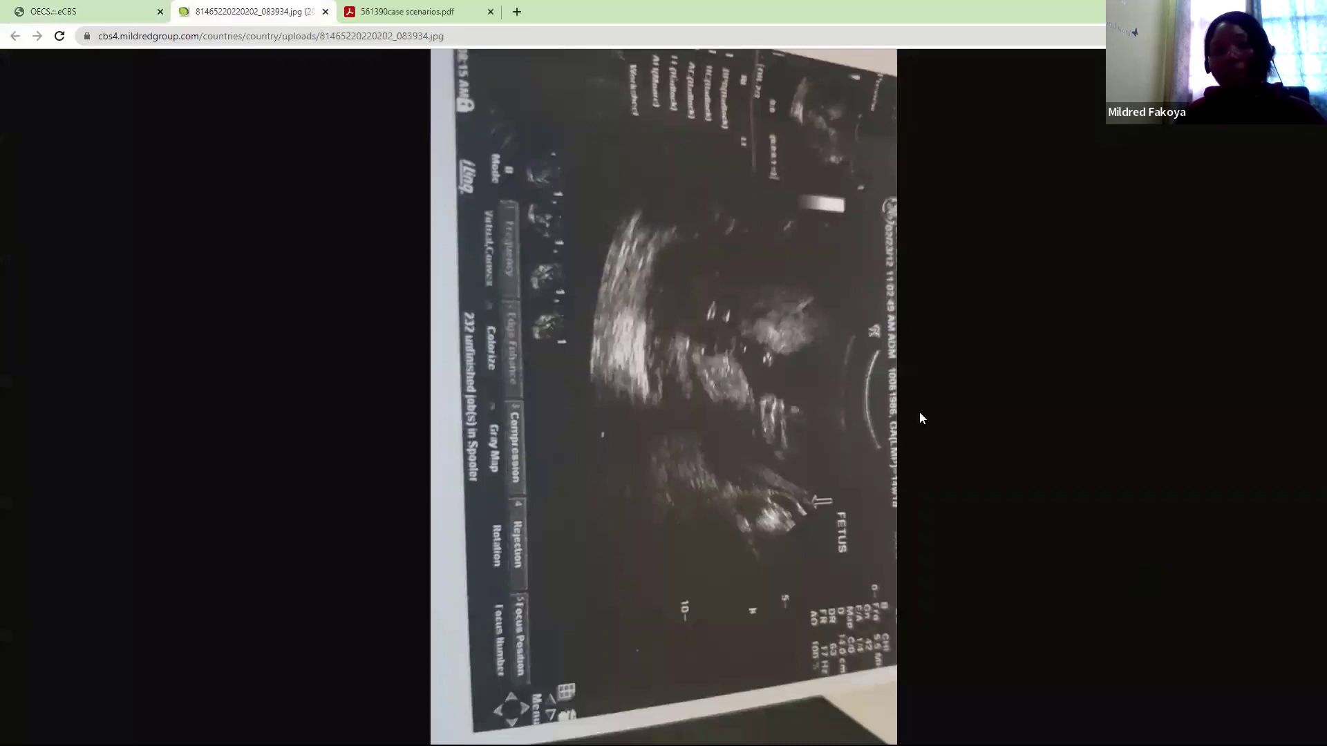
click(325, 12)
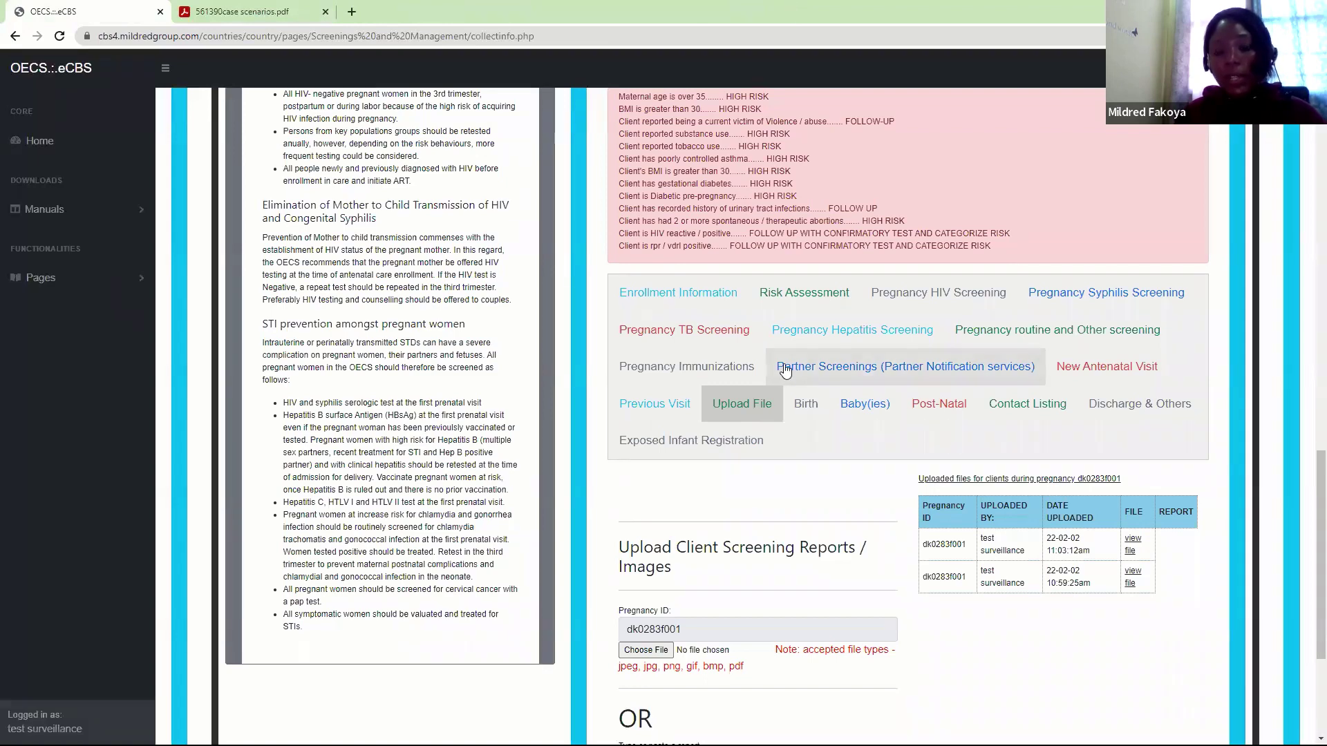
click(806, 404)
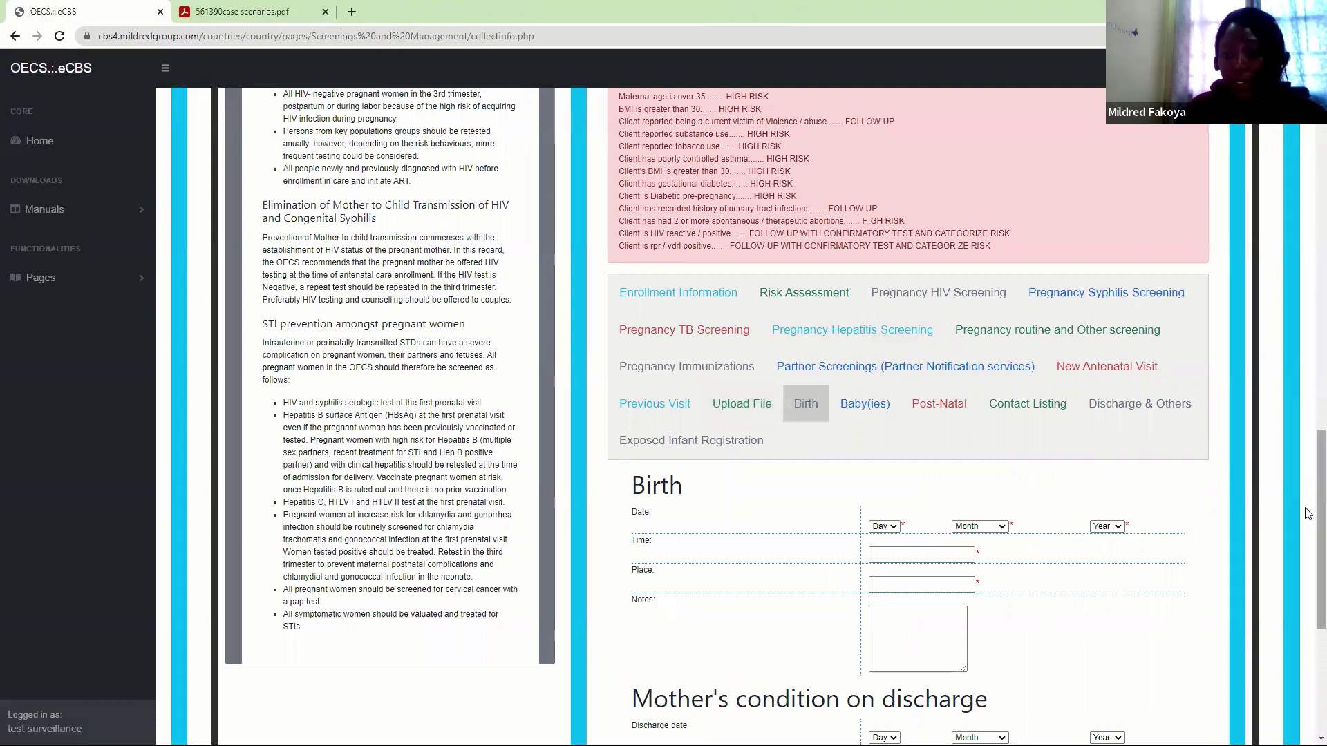
Check the Register Baby Birth Weight field and Birth Notes box, ending on Register Baby
scroll(1308, 568, down, 2)
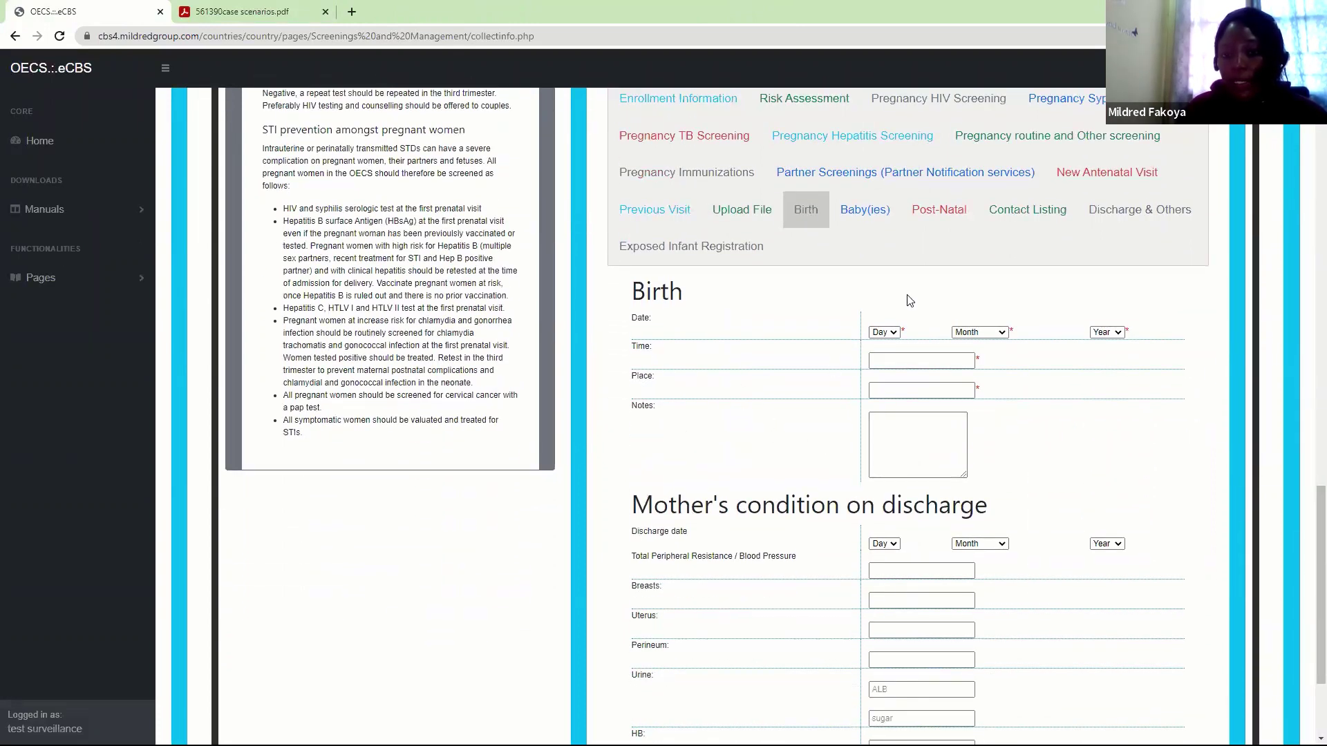
click(872, 213)
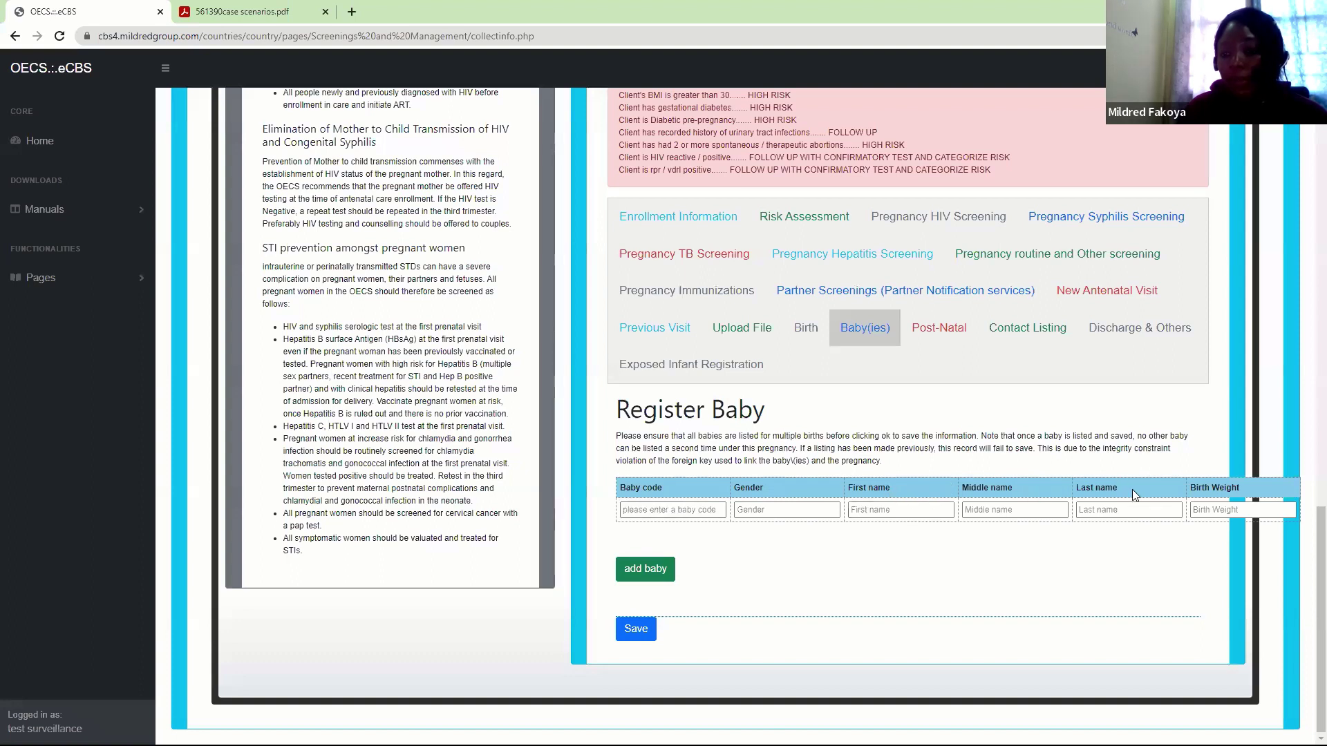
click(1224, 509)
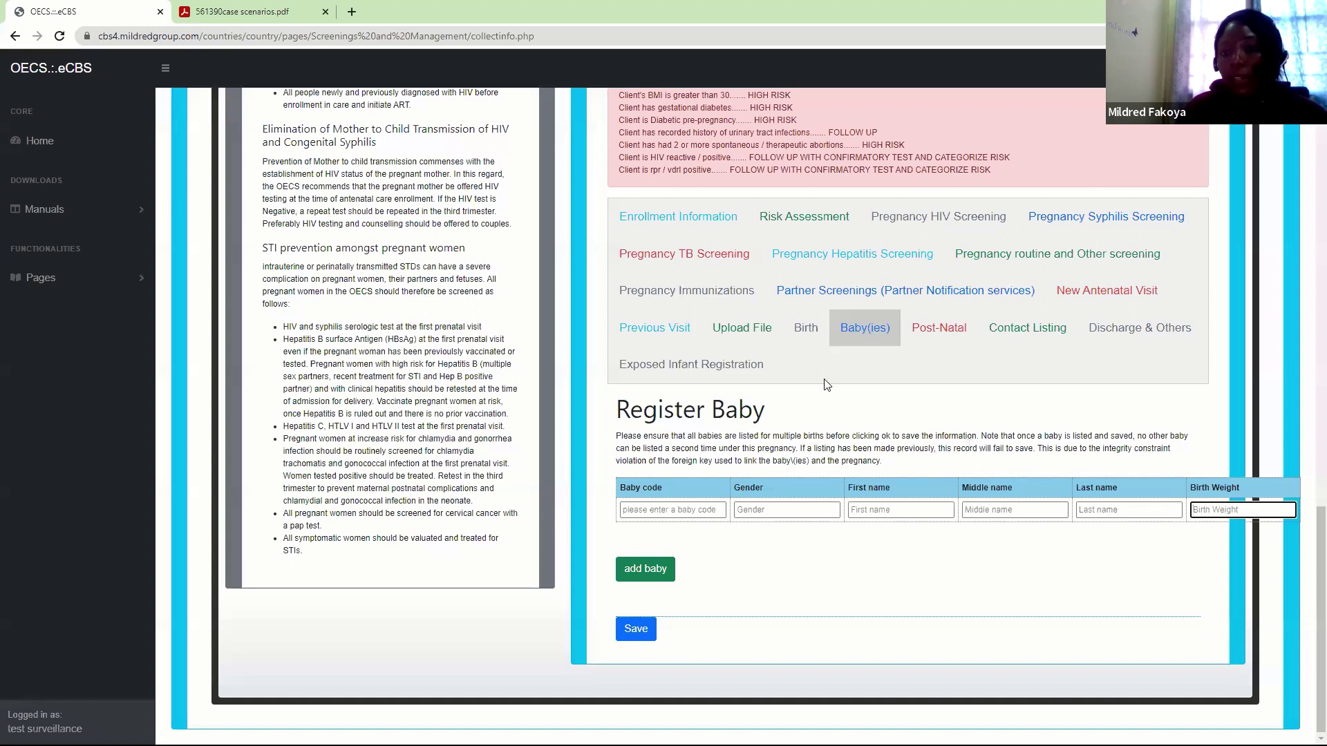
click(857, 85)
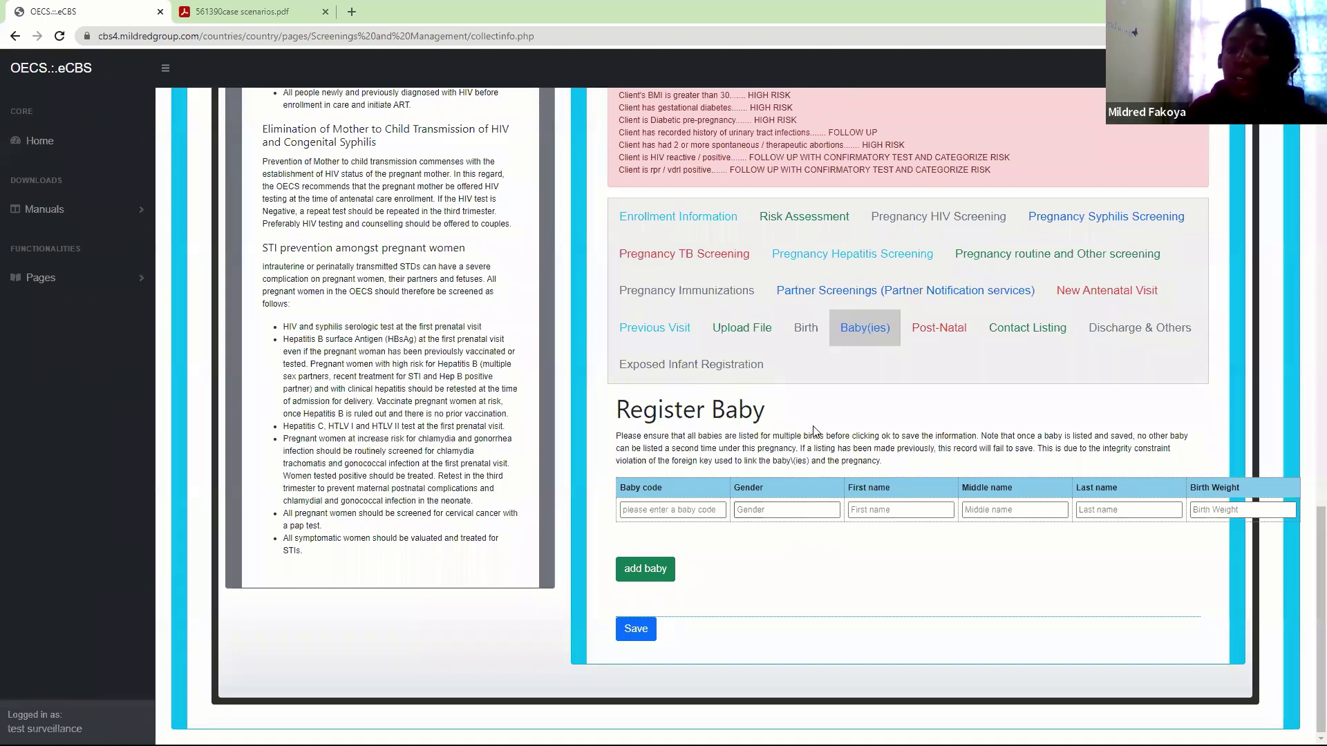
click(817, 331)
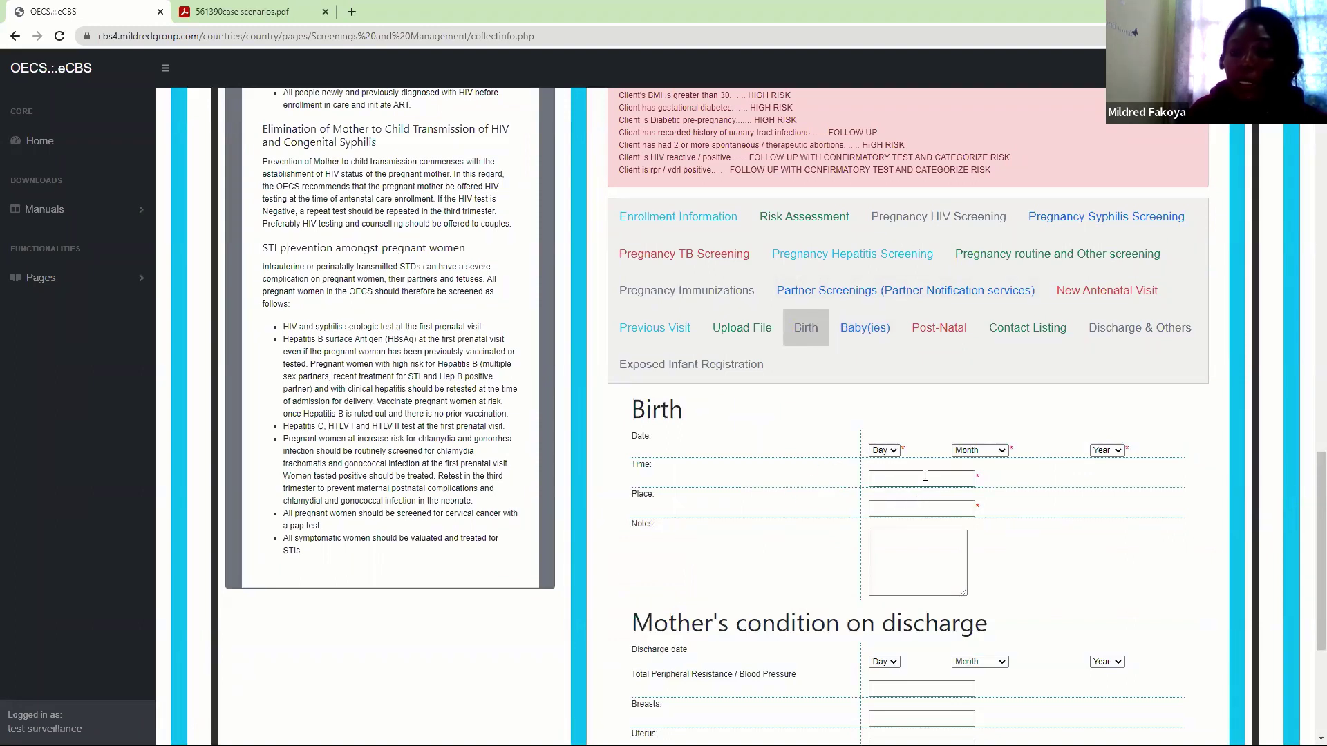
click(884, 550)
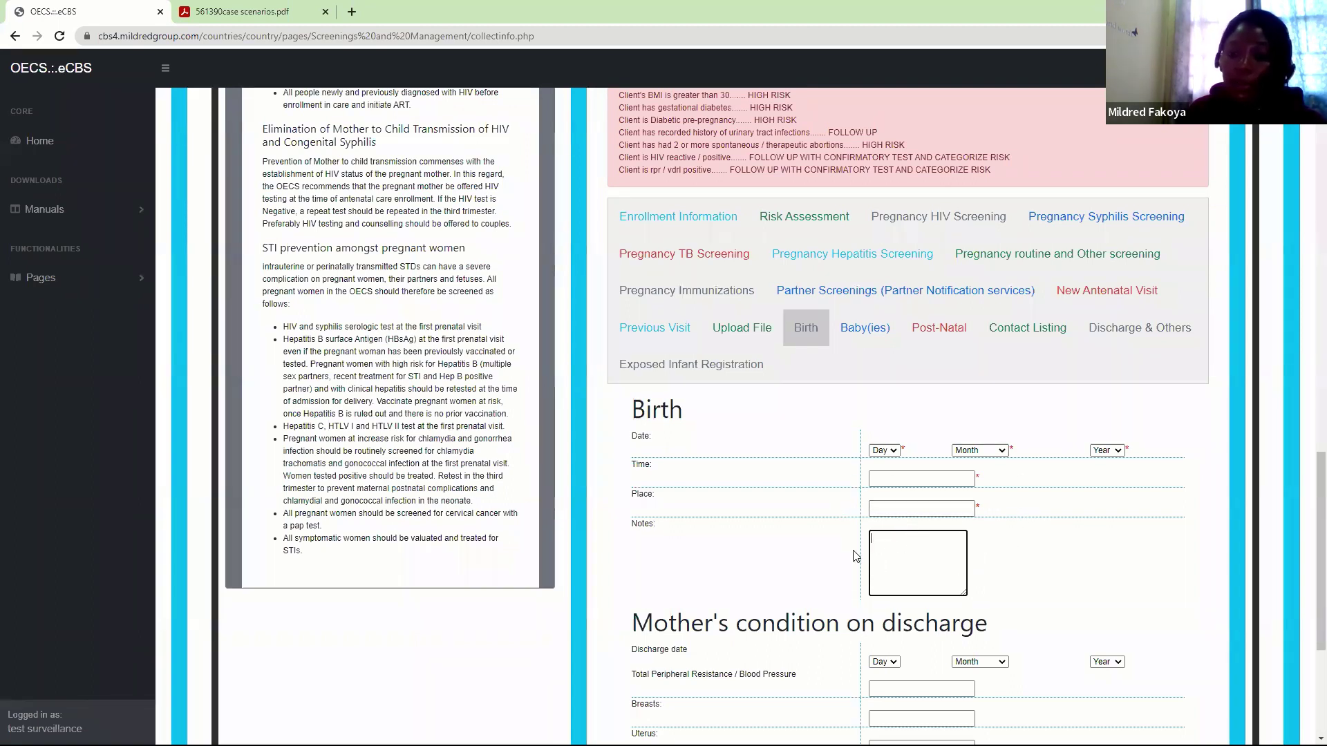
click(855, 336)
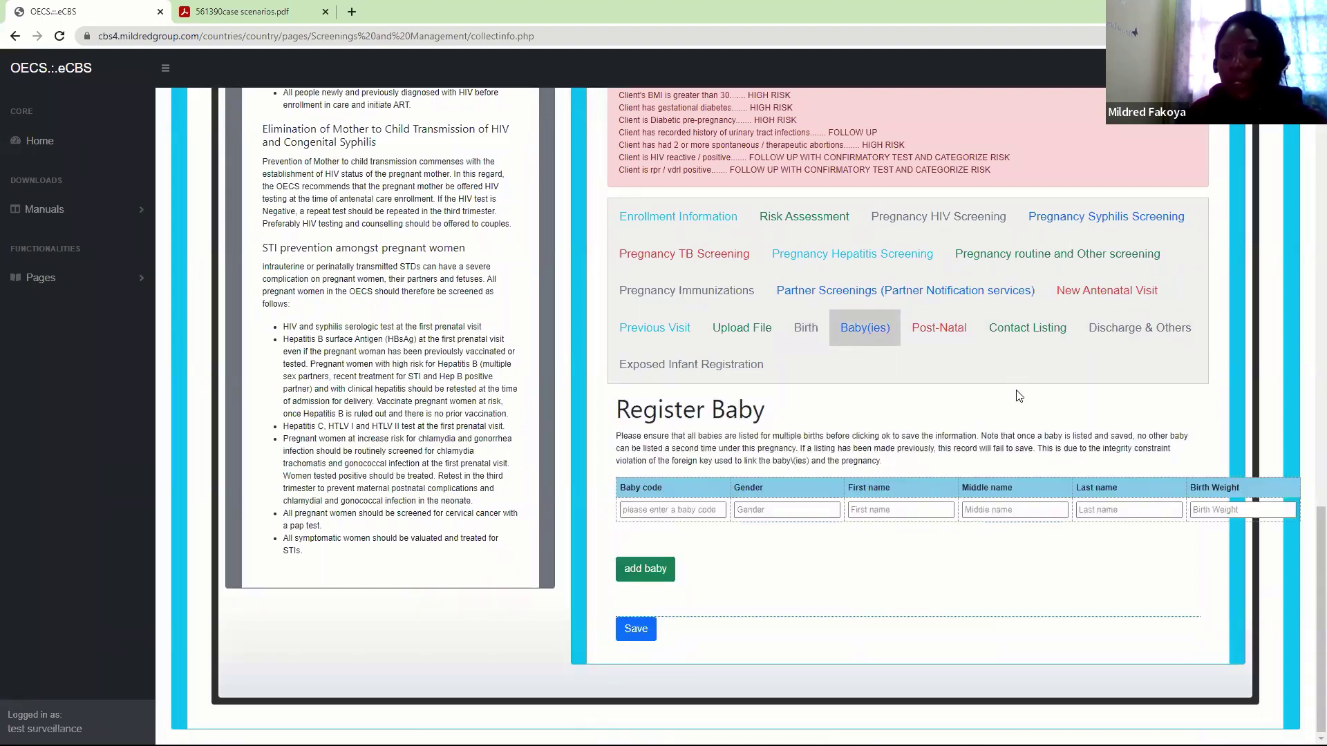
click(654, 570)
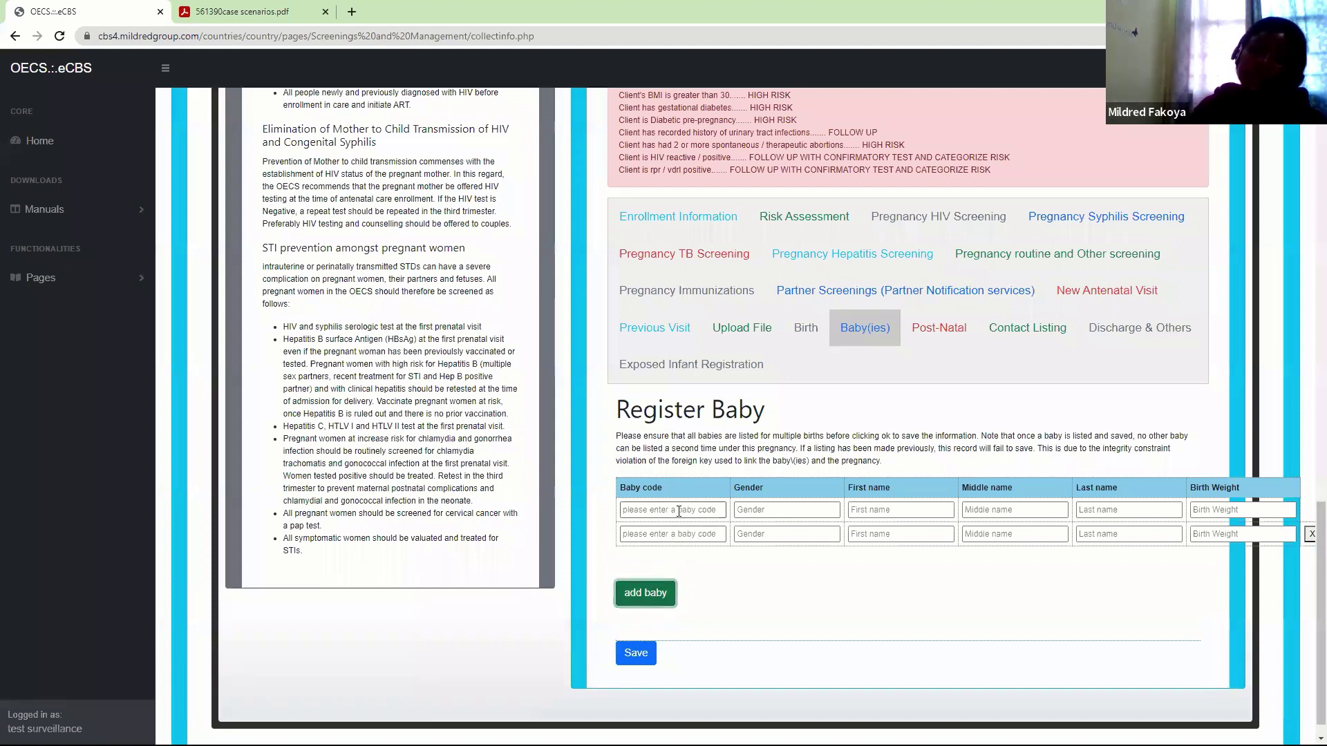
click(679, 512)
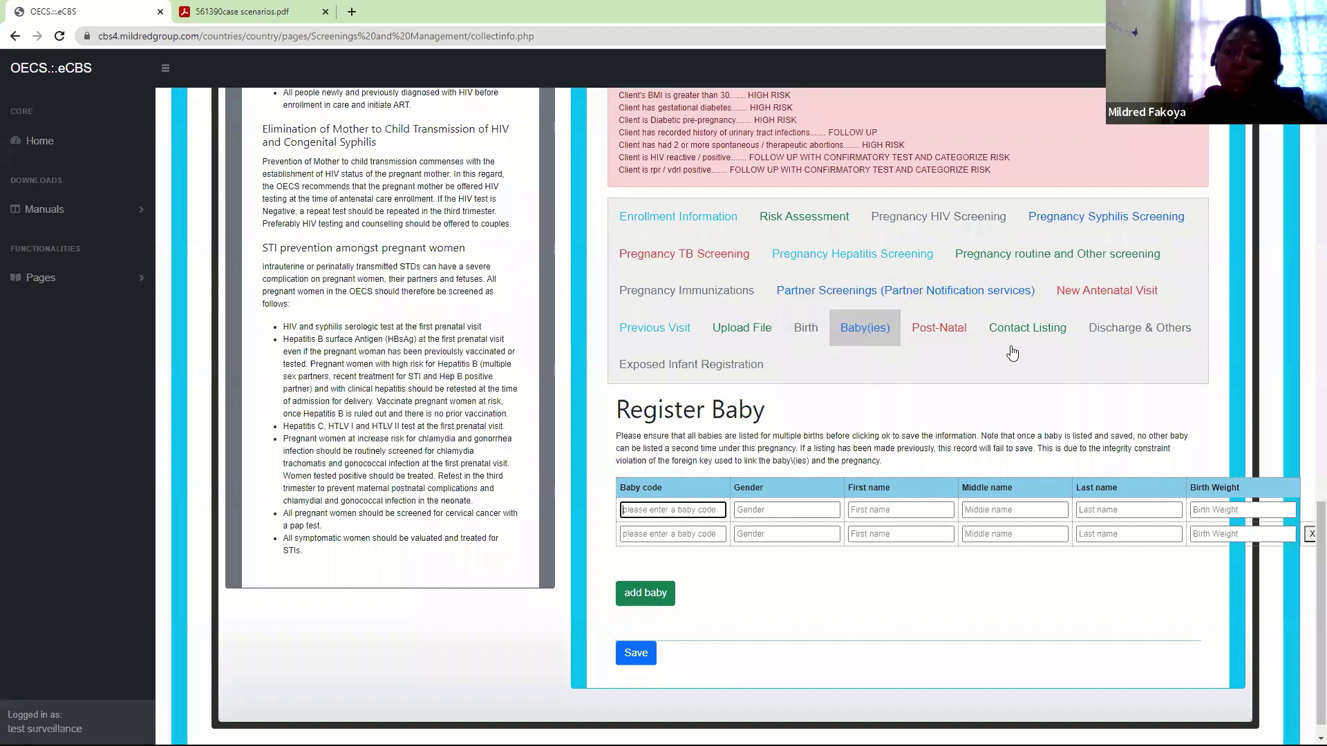
click(1311, 537)
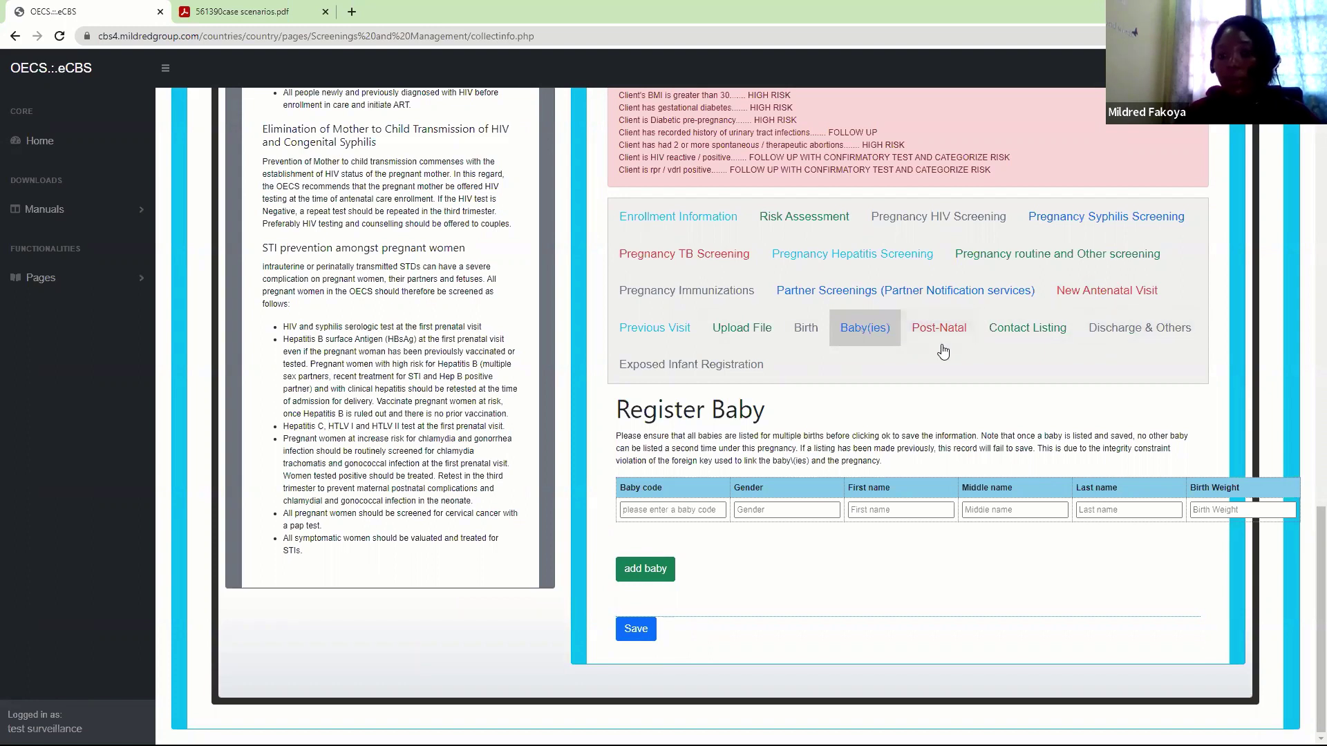
Scroll through the Post-Natal form's date, weight, blood pressure, urine and examination fields
click(922, 335)
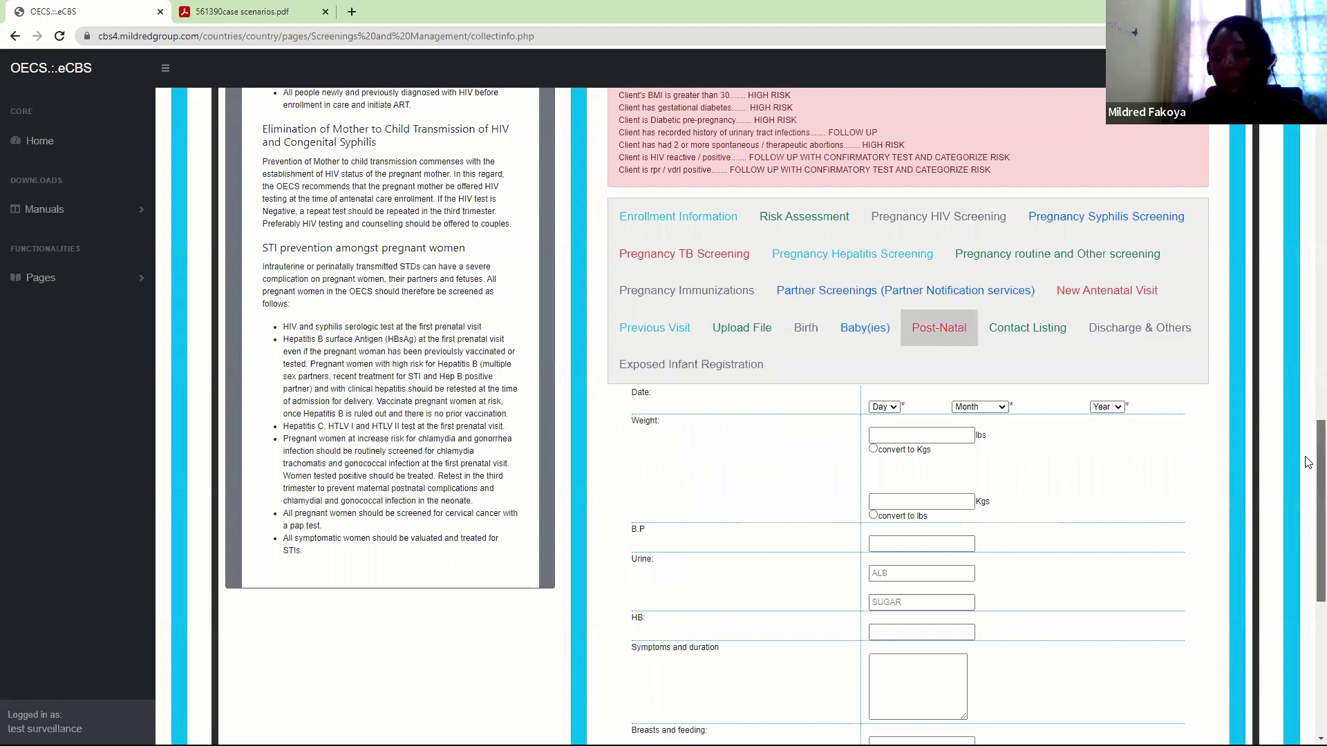
scroll(1308, 510, down, 2)
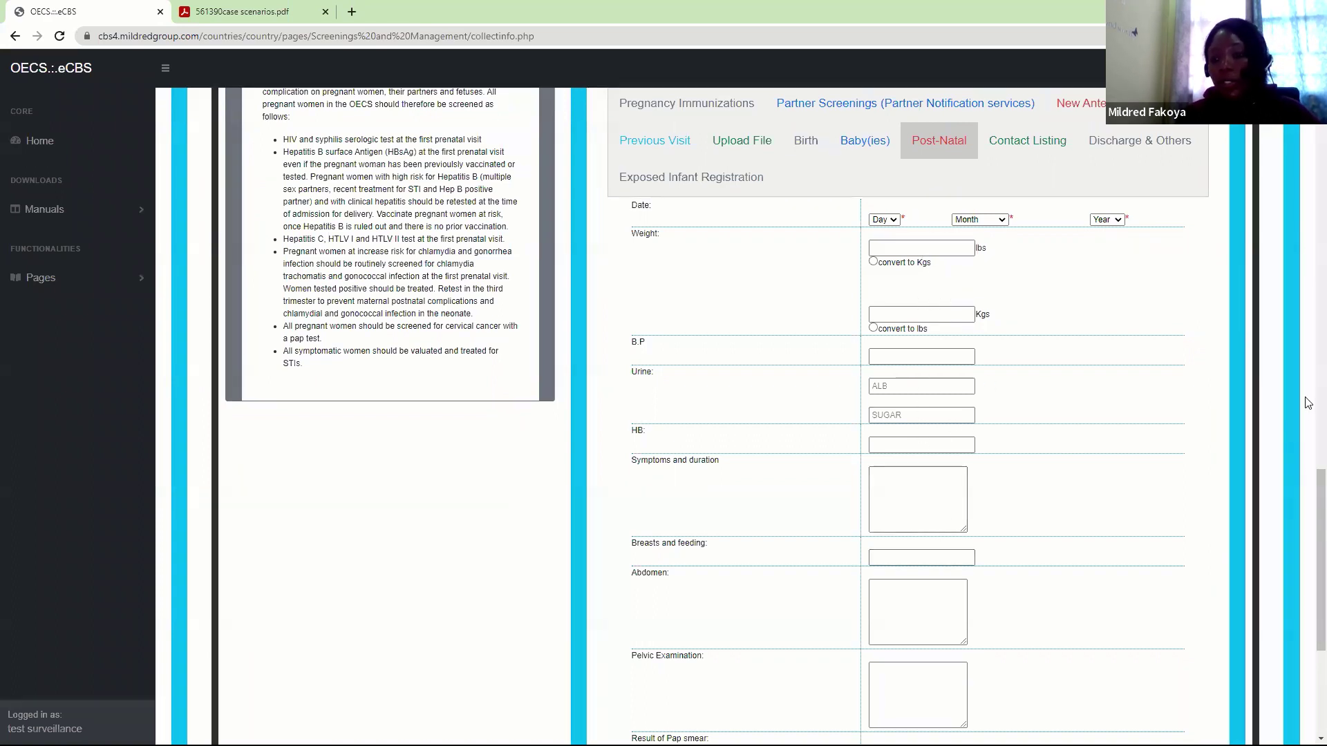
scroll(1309, 559, down, 1)
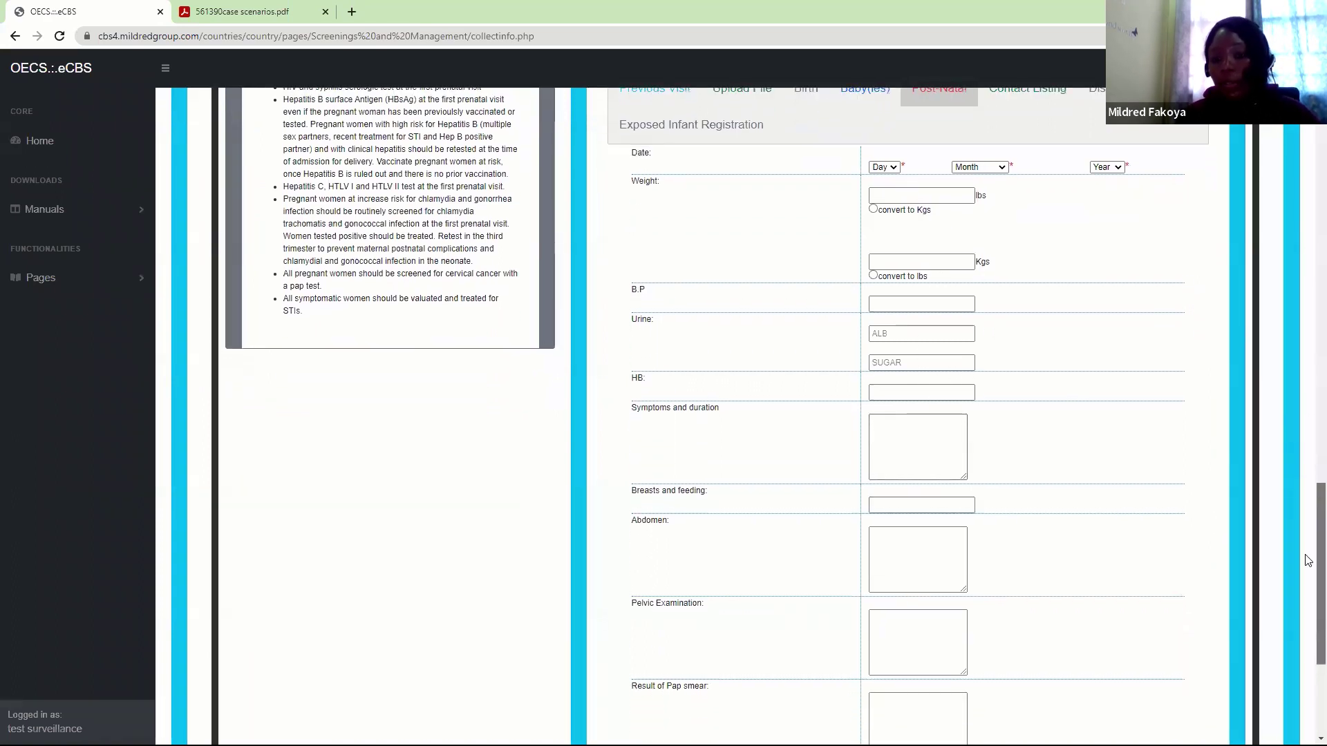
scroll(1308, 560, up, 1)
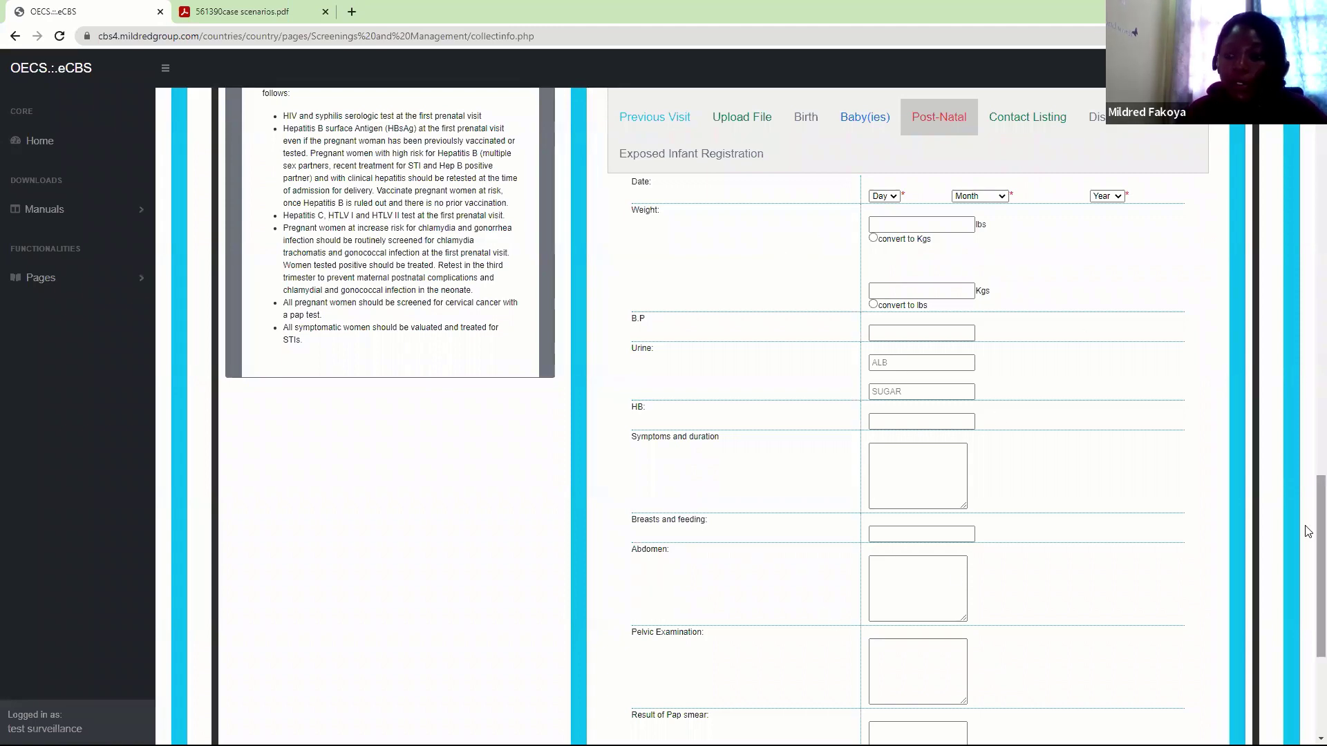
scroll(1306, 598, down, 3)
scroll(1306, 557, up, 3)
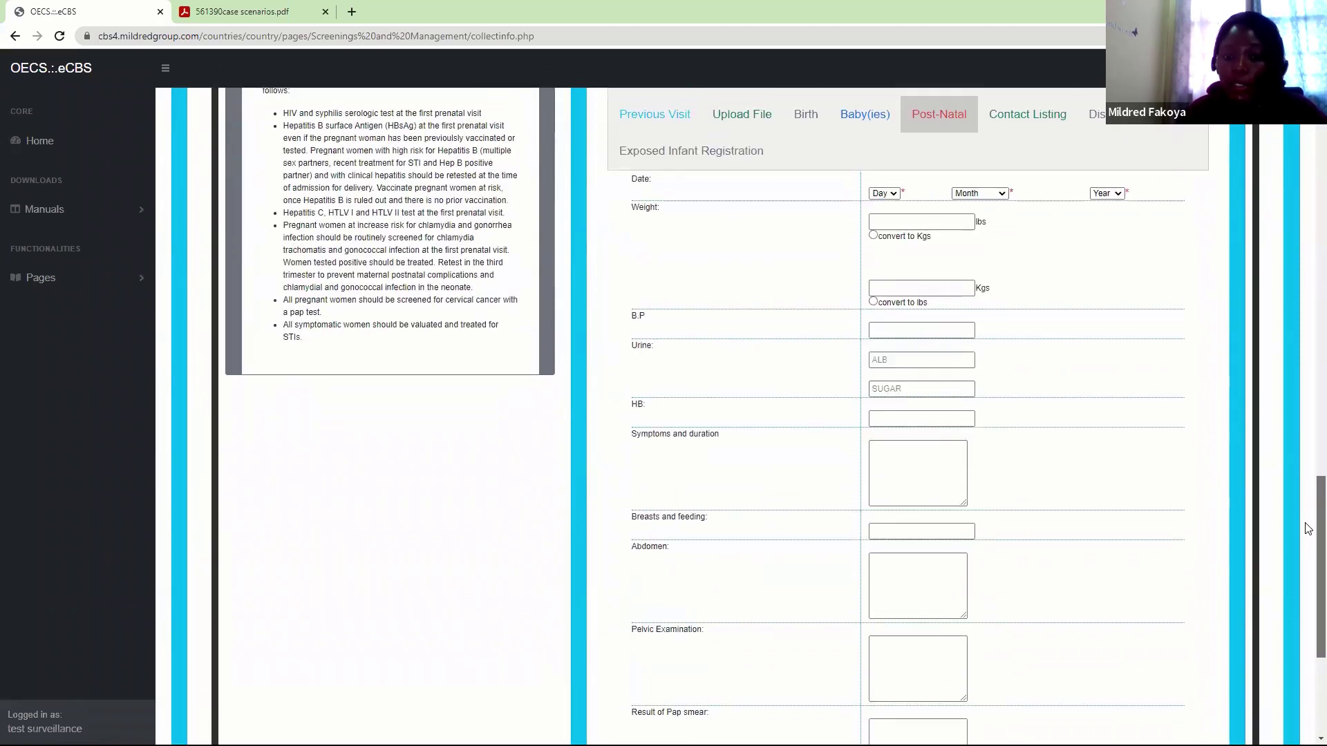
scroll(1309, 528, up, 2)
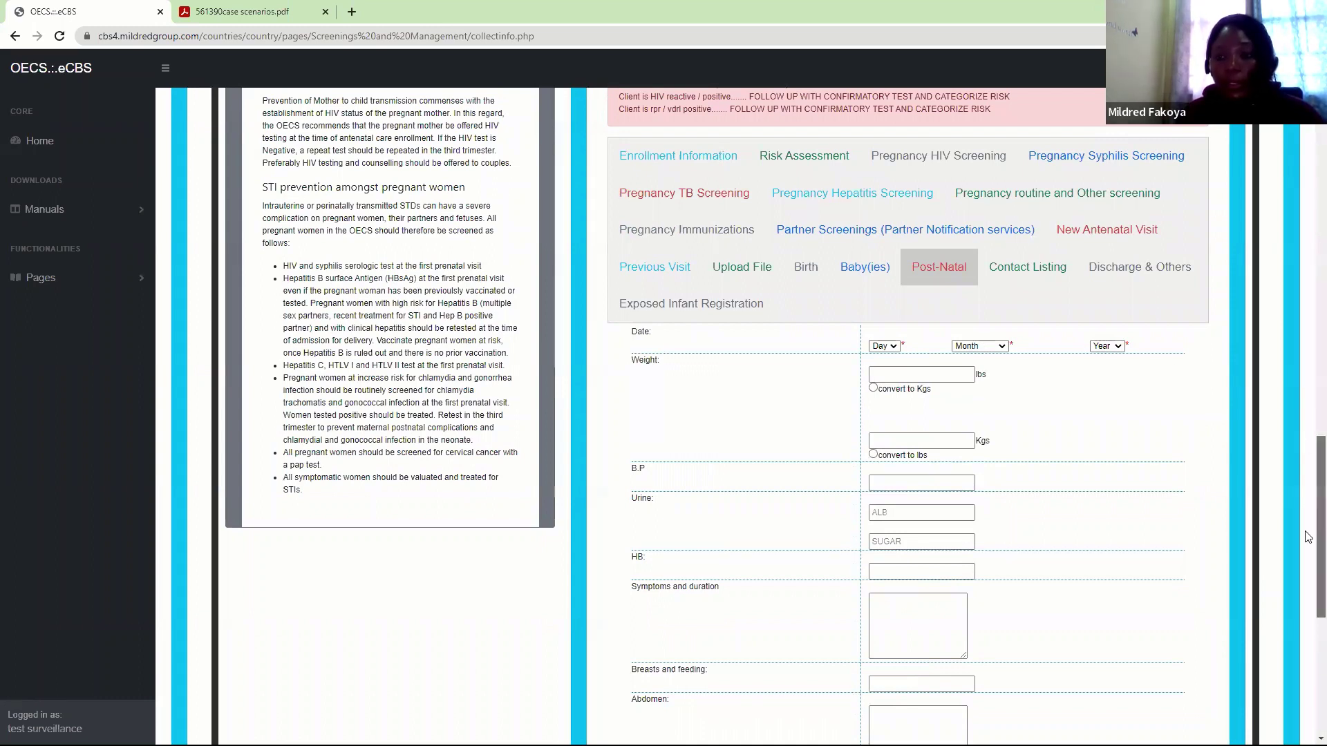
scroll(1309, 543, down, 1)
scroll(1308, 547, up, 1)
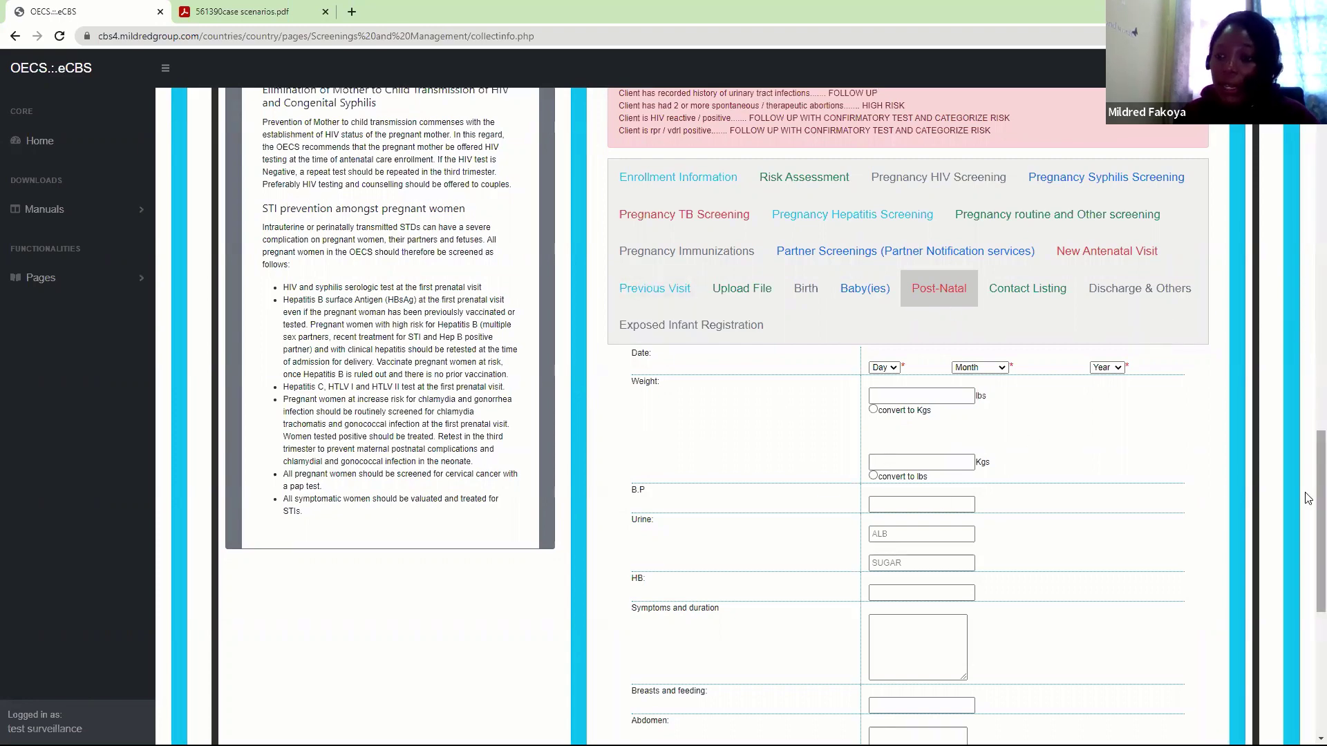
drag(1309, 498, 1309, 441)
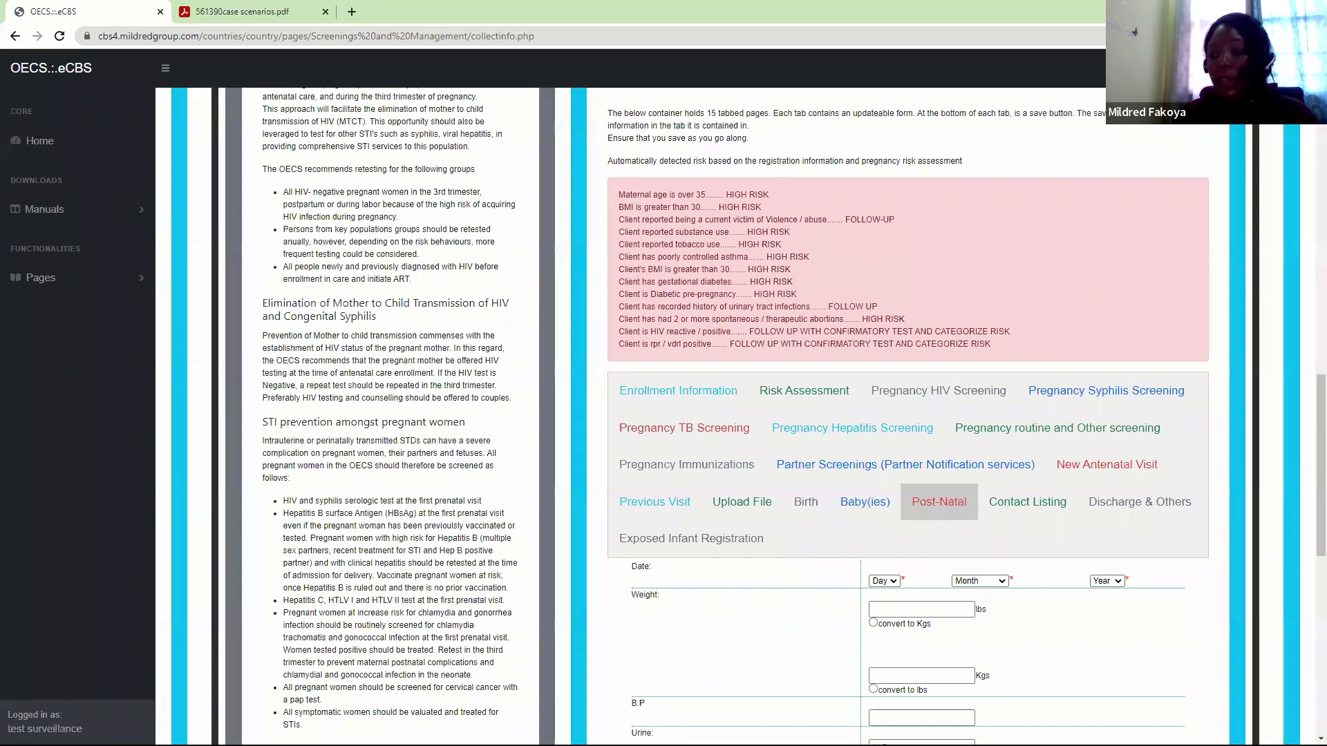
drag(1309, 531, 1308, 398)
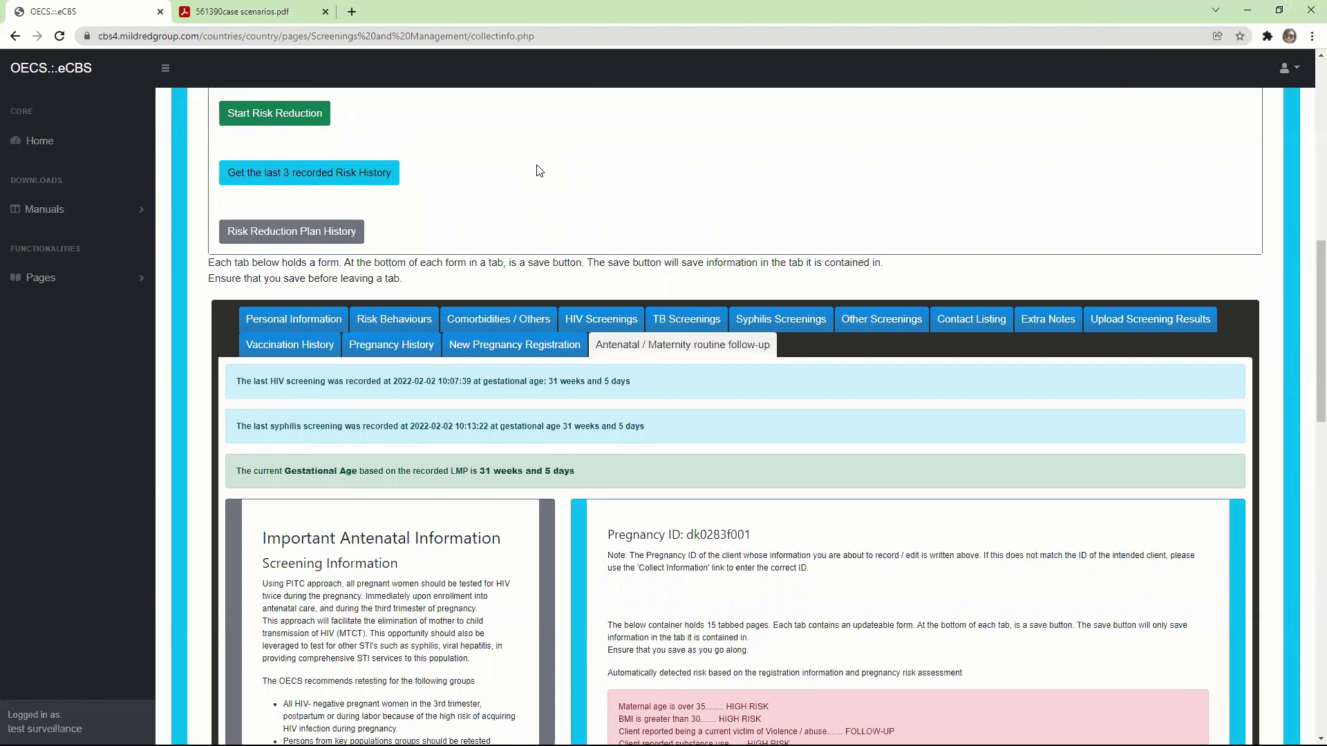
Switch to the case scenarios PDF and scroll down to Cases 6 and 7
click(225, 10)
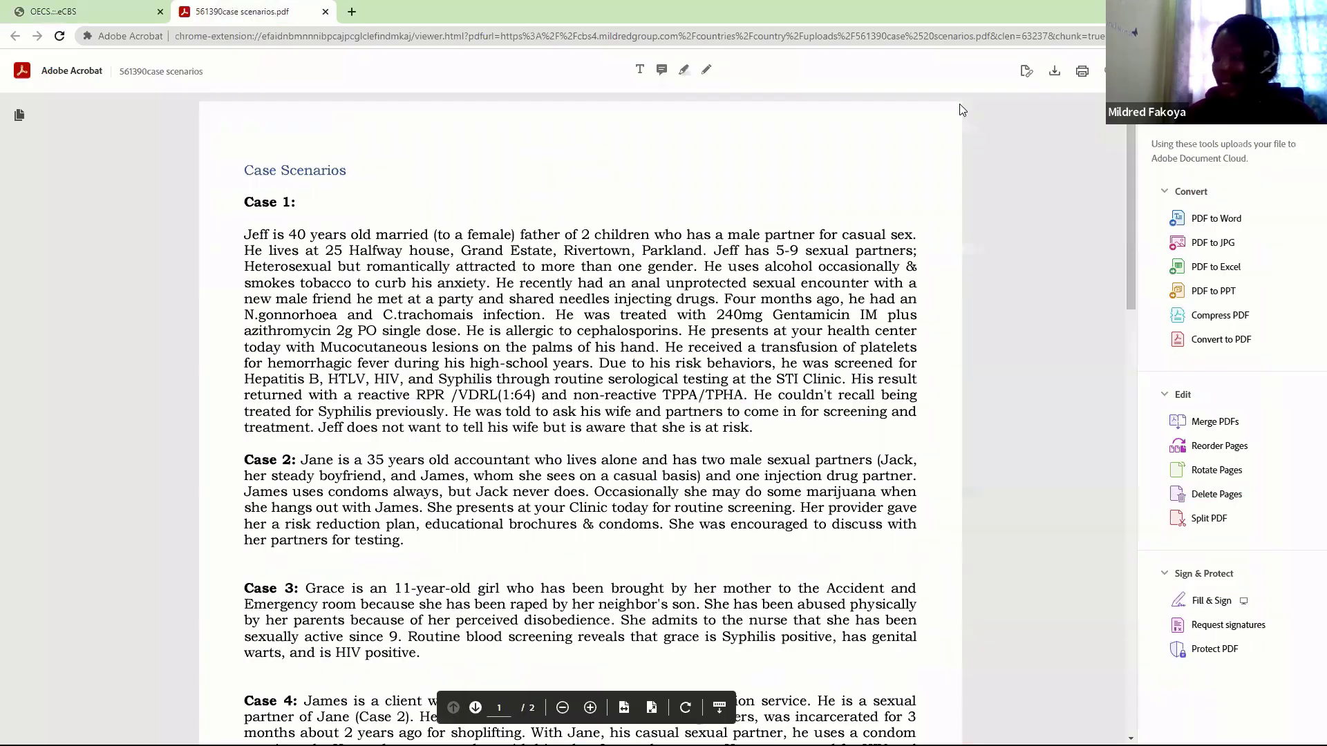
drag(1132, 205, 1138, 624)
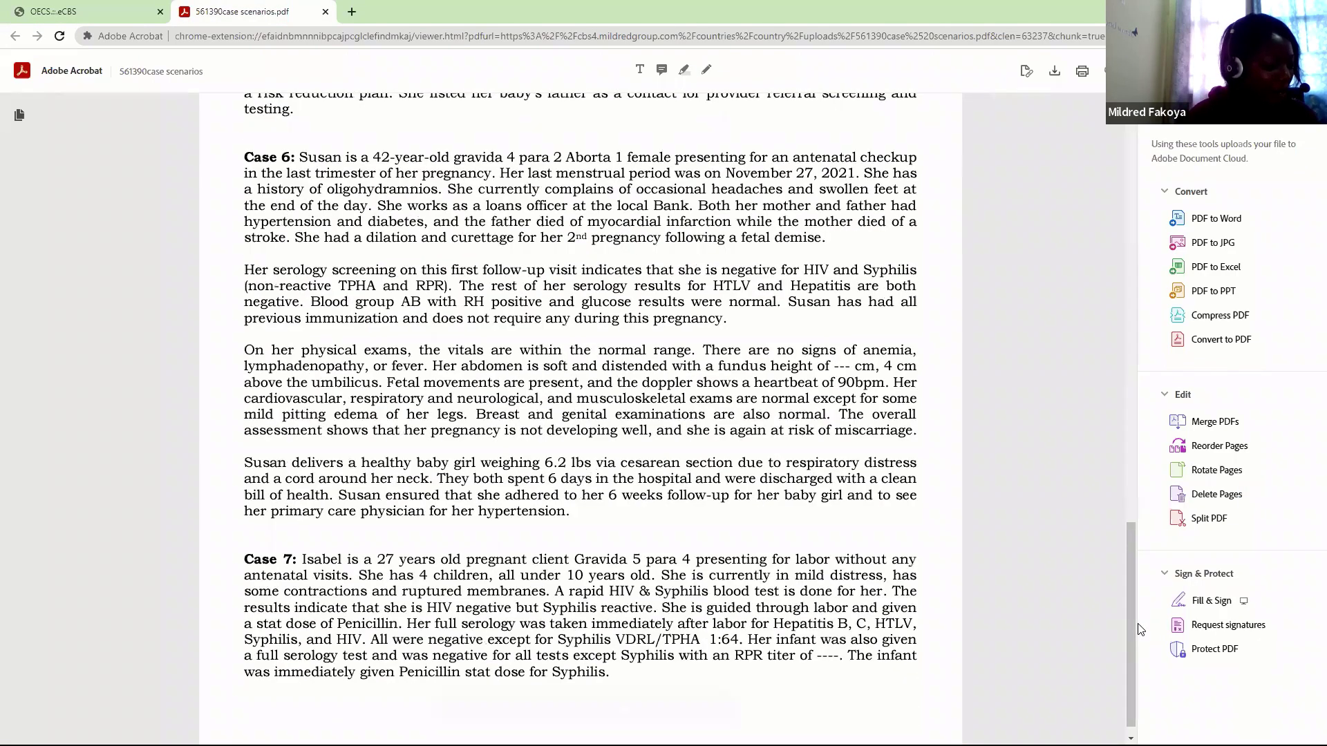
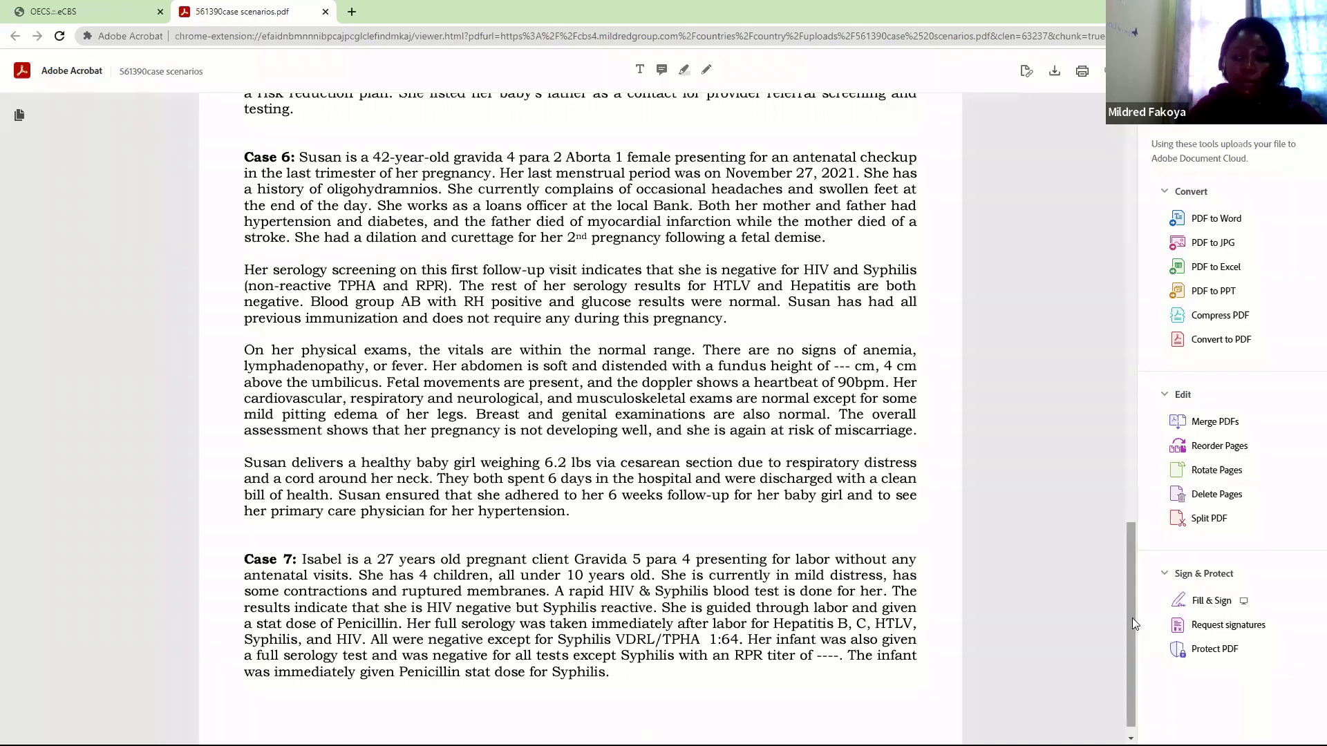
Switch to OECS eCBS and open Create New Client's Account under General Population Counselling & Testing
drag(1132, 618, 1134, 662)
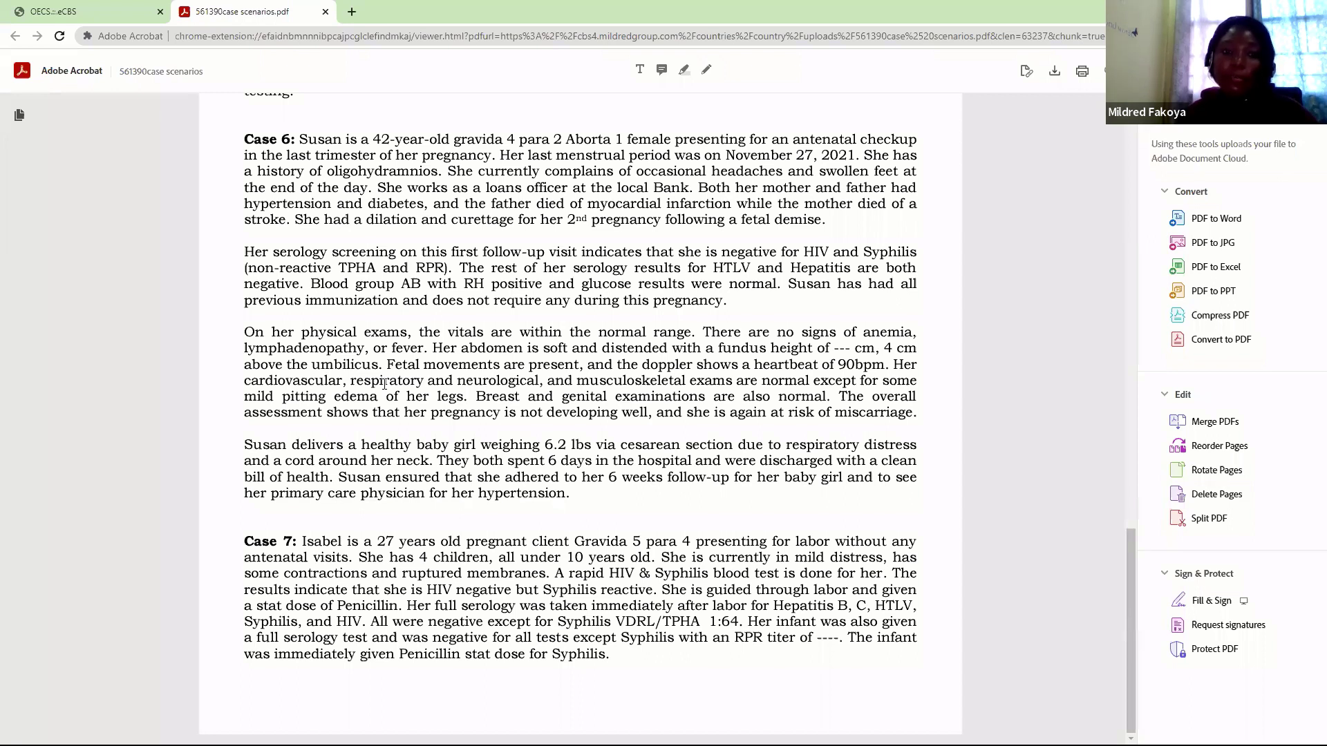
click(118, 12)
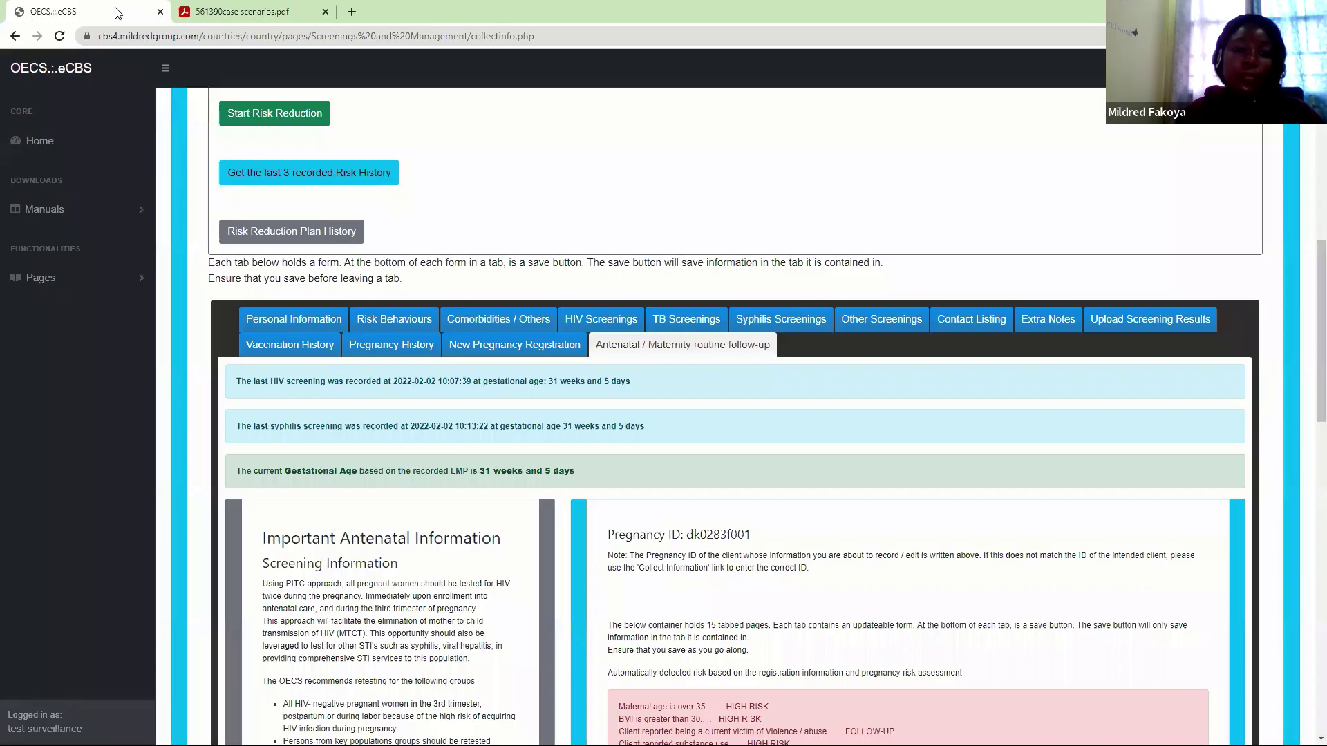
click(47, 279)
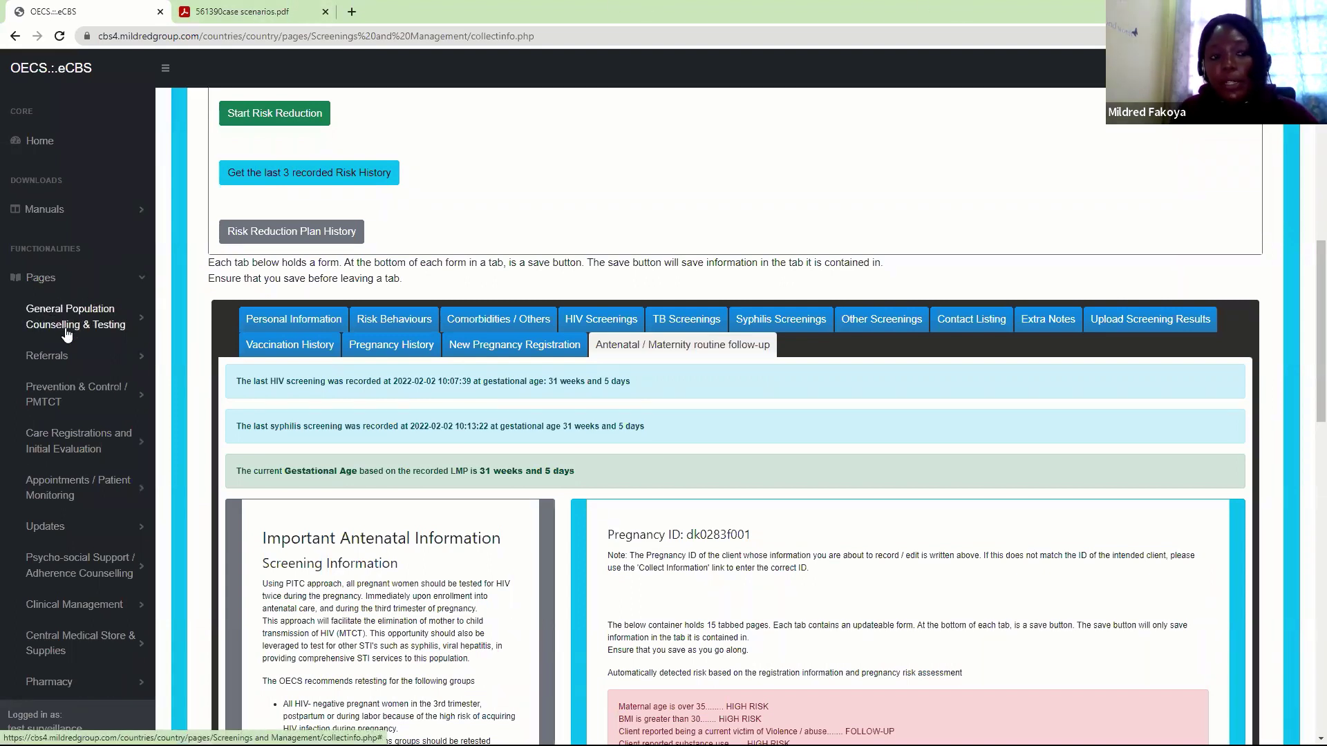
click(133, 321)
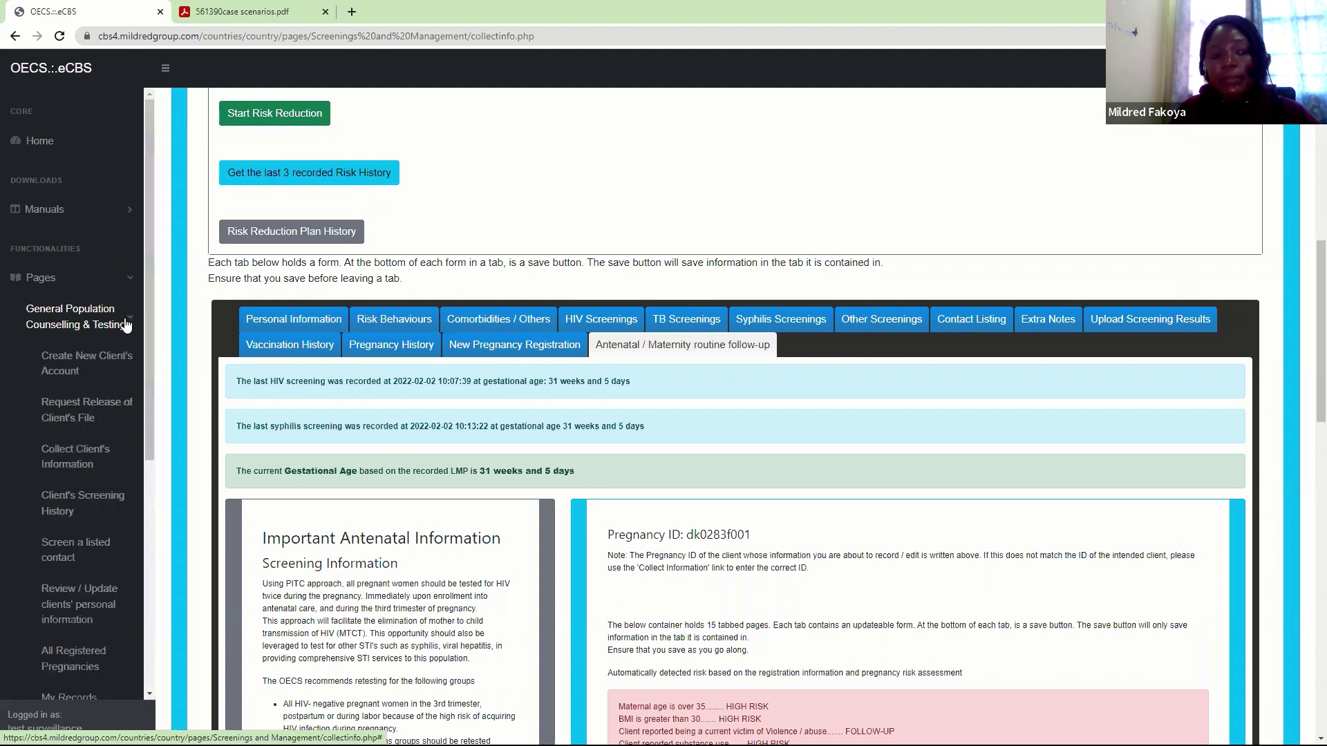
click(99, 358)
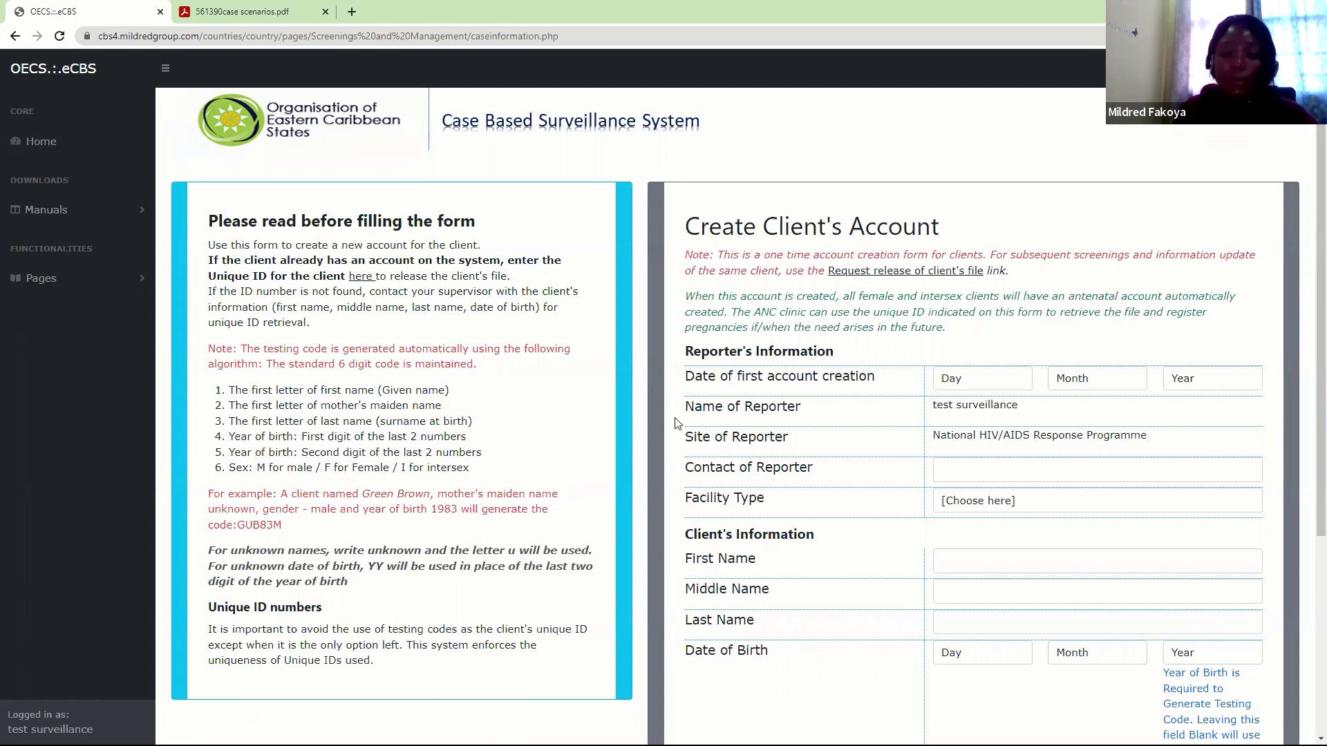
Visit the Request Release of Client's File page, then return to the Create Client's Account form
click(130, 289)
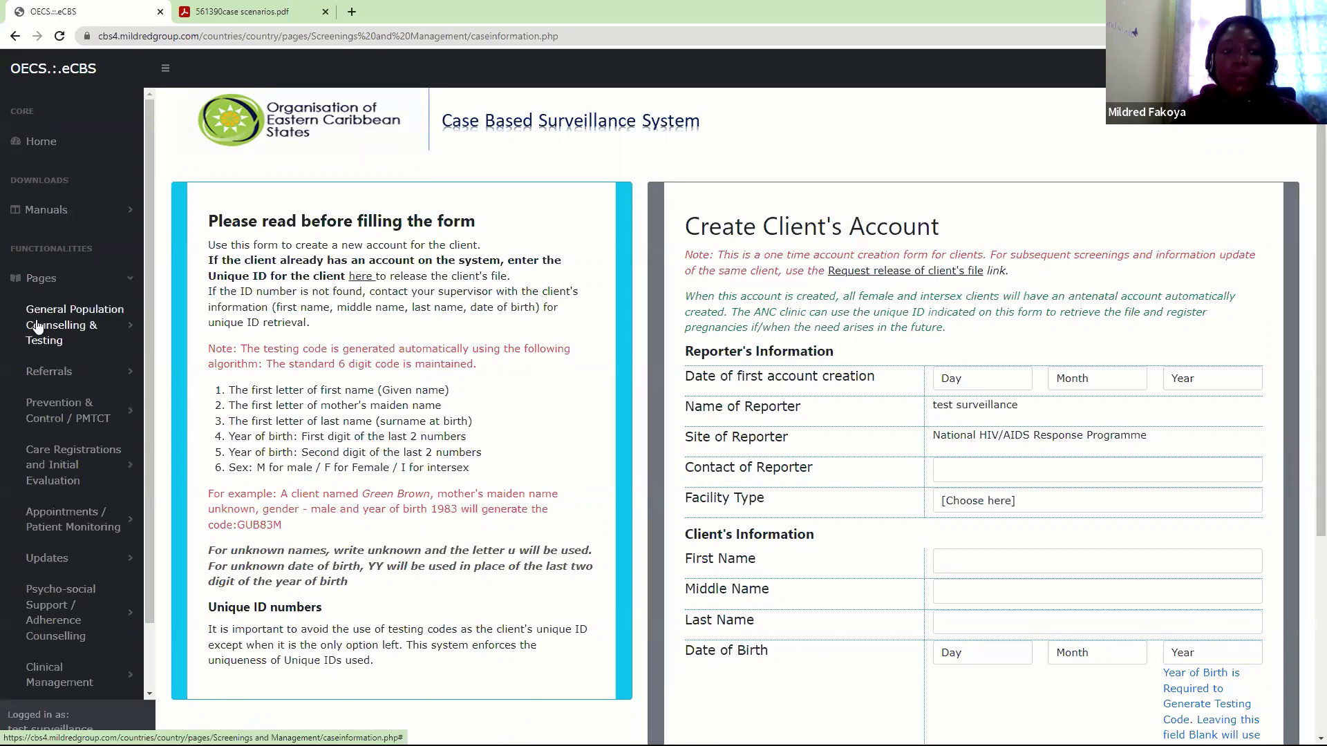
click(88, 331)
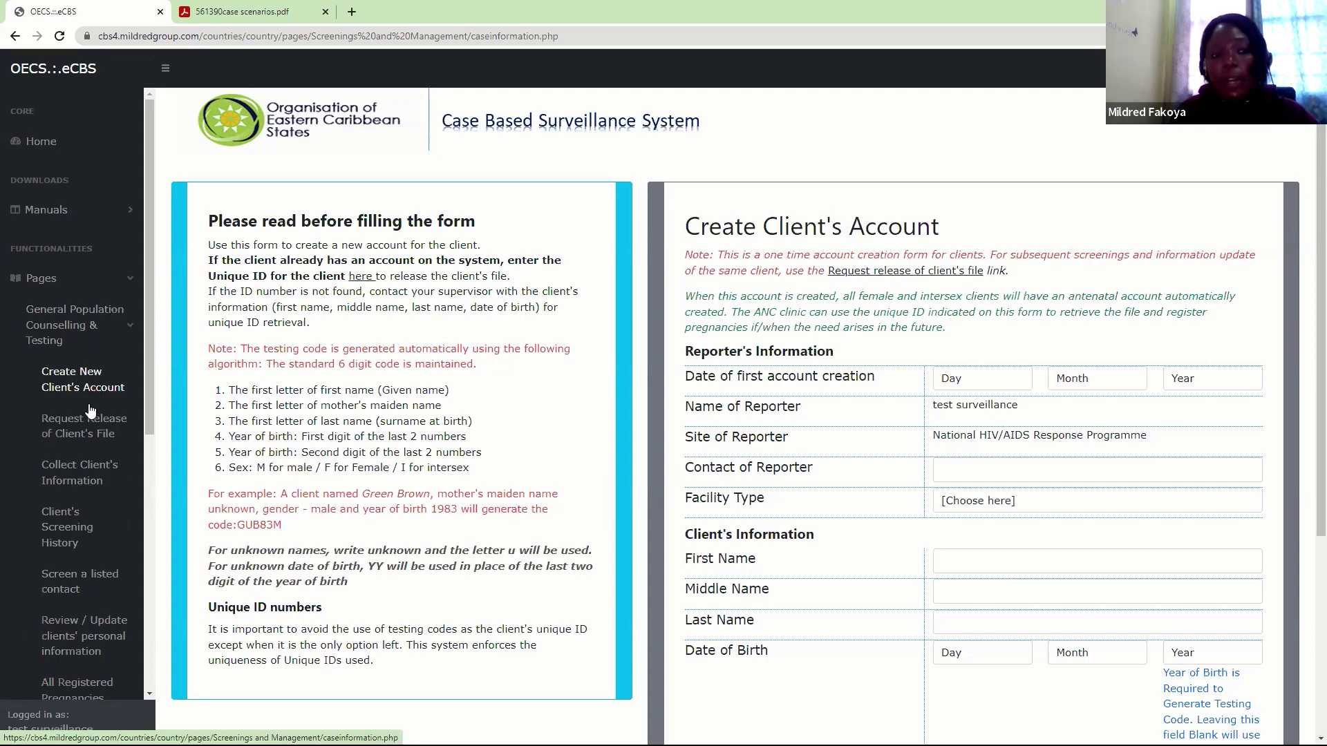
click(78, 434)
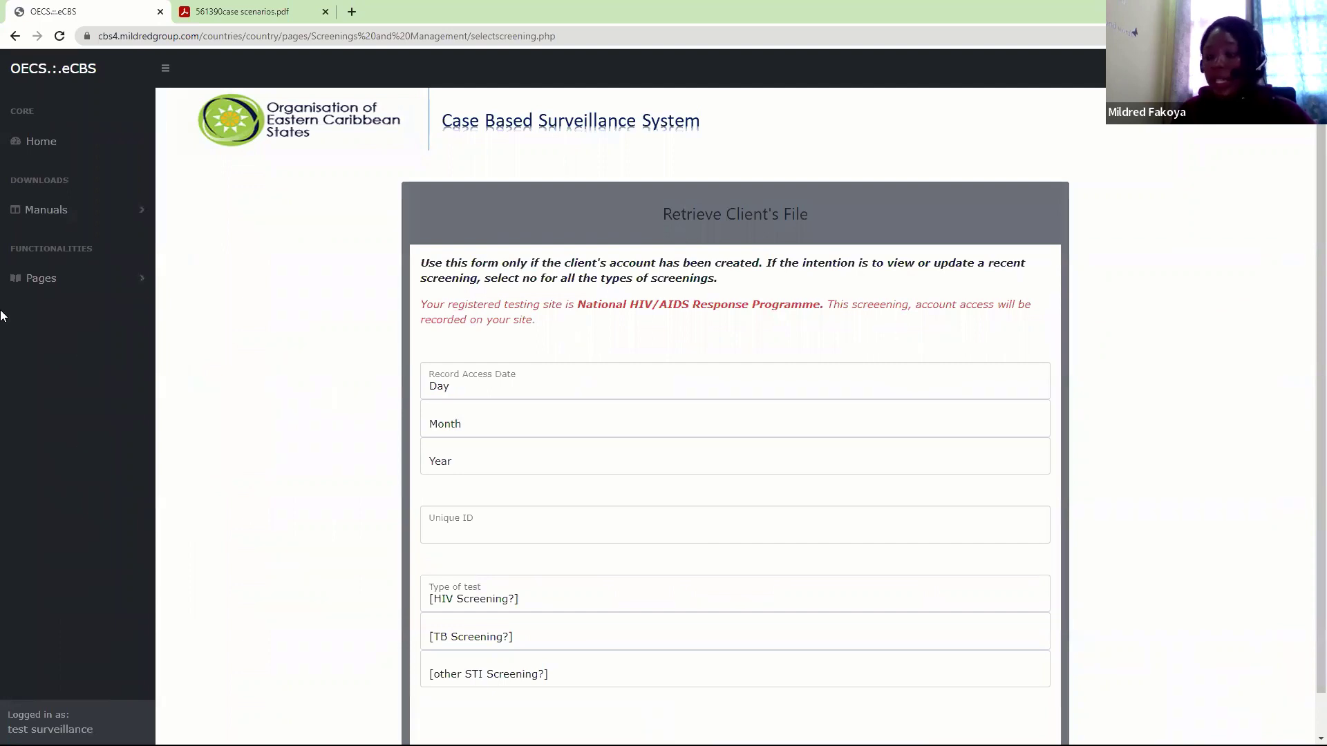
click(53, 279)
click(54, 326)
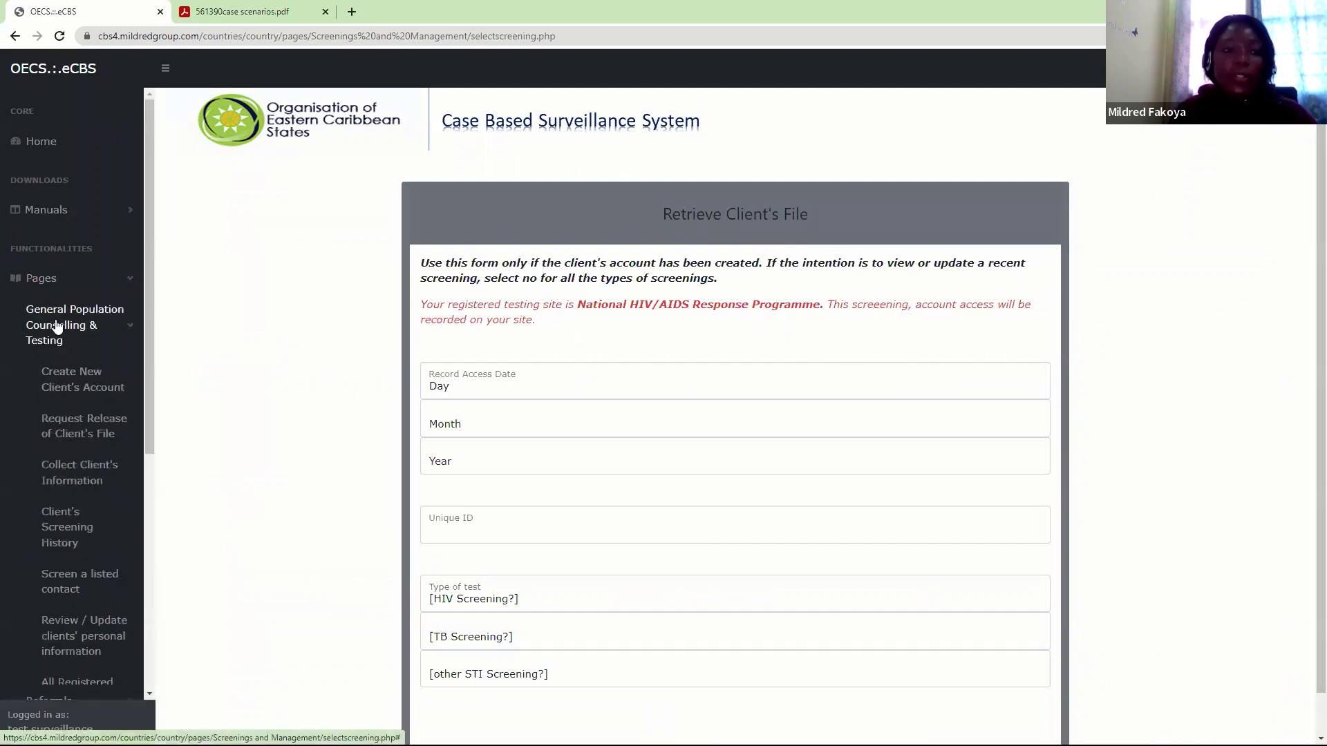
click(77, 384)
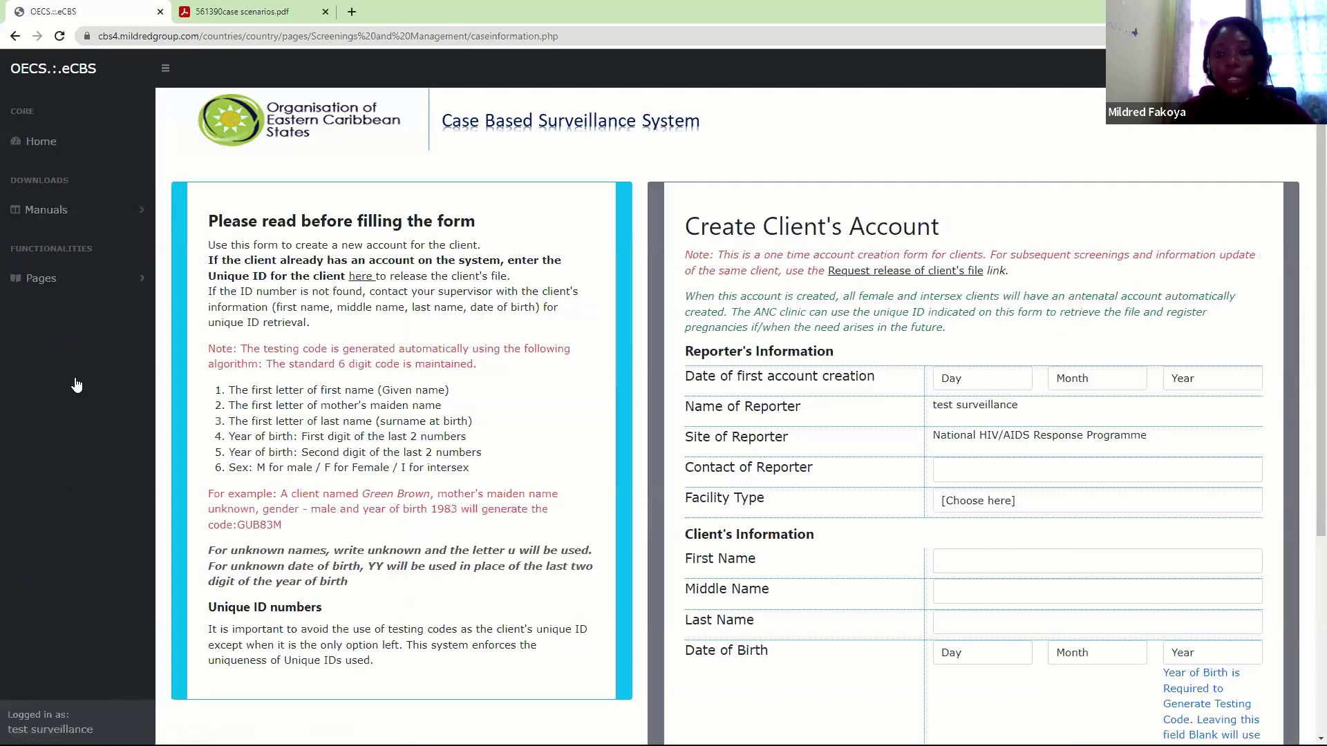
scroll(1309, 190, down, 2)
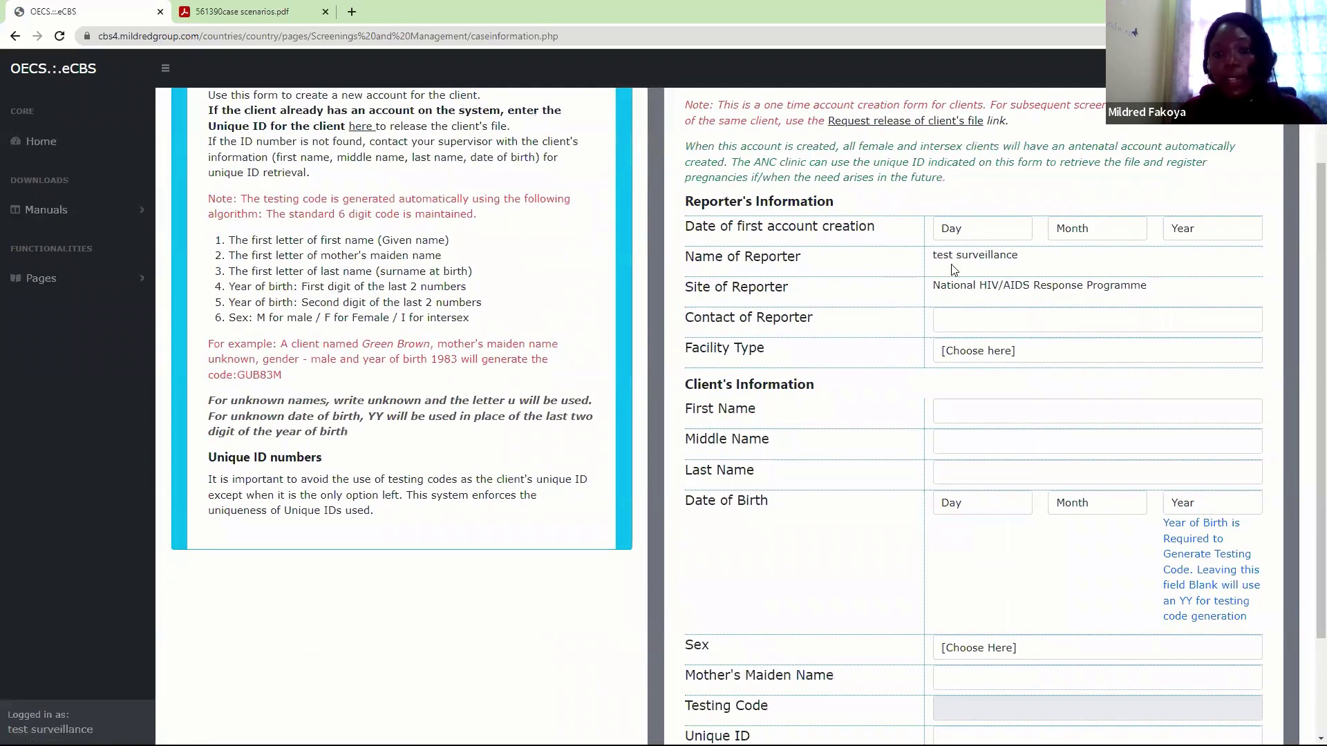
Set the account creation date to 2 February 2022, the reporter's contact number, and facility type ANC/PMTCT Clinic
click(954, 233)
click(954, 274)
click(1095, 235)
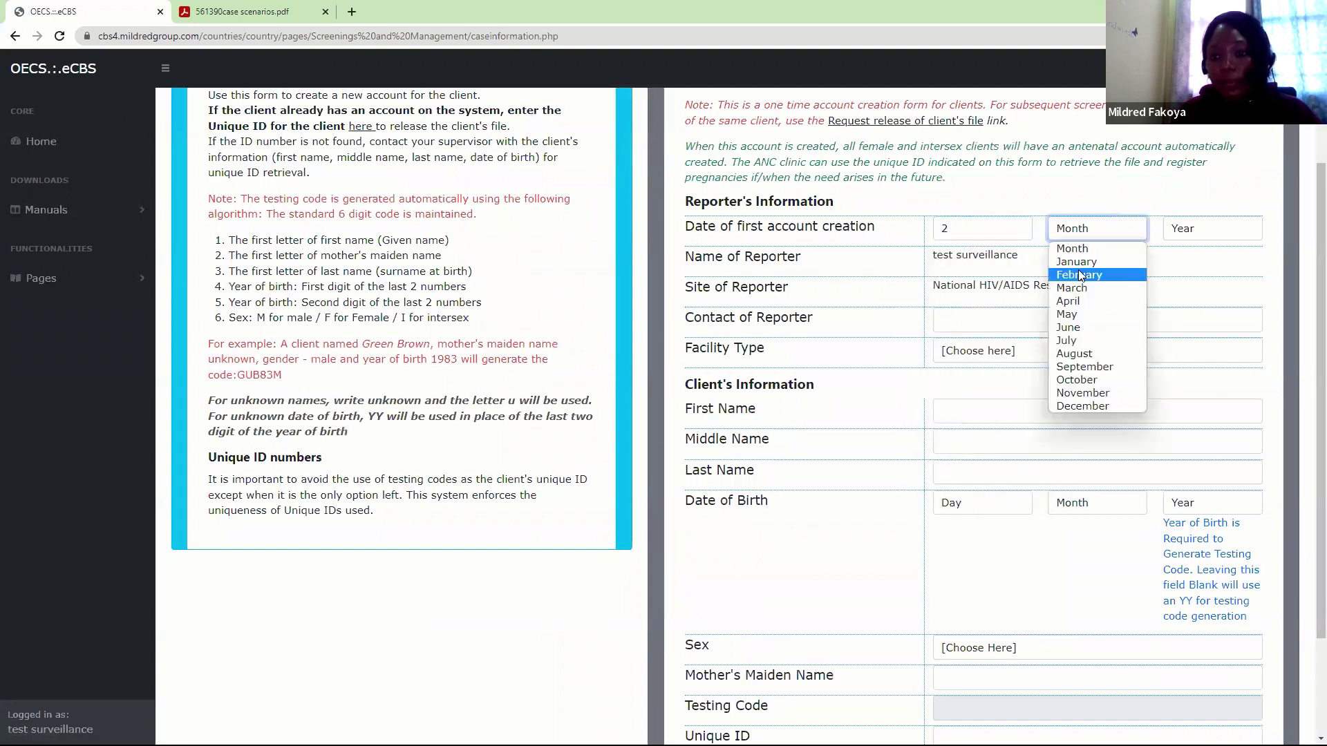
click(1078, 273)
click(1189, 235)
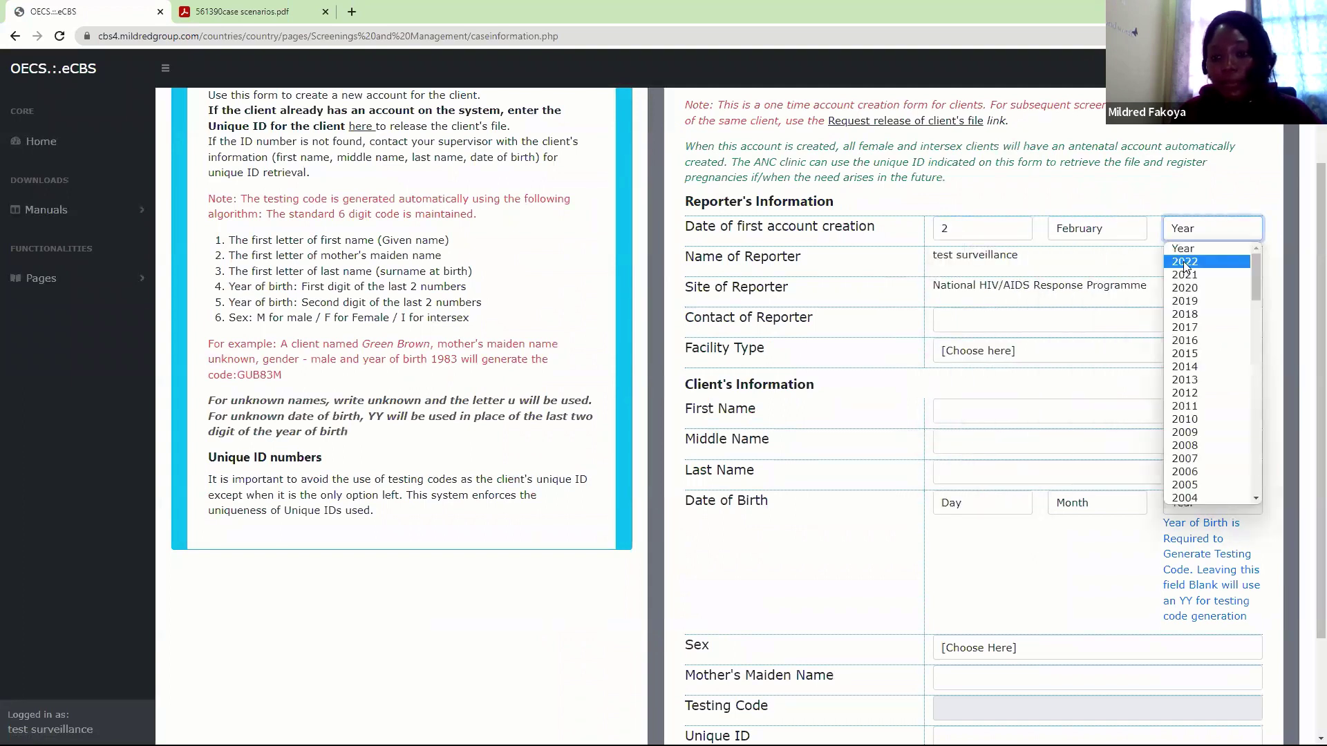
click(1184, 262)
click(971, 323)
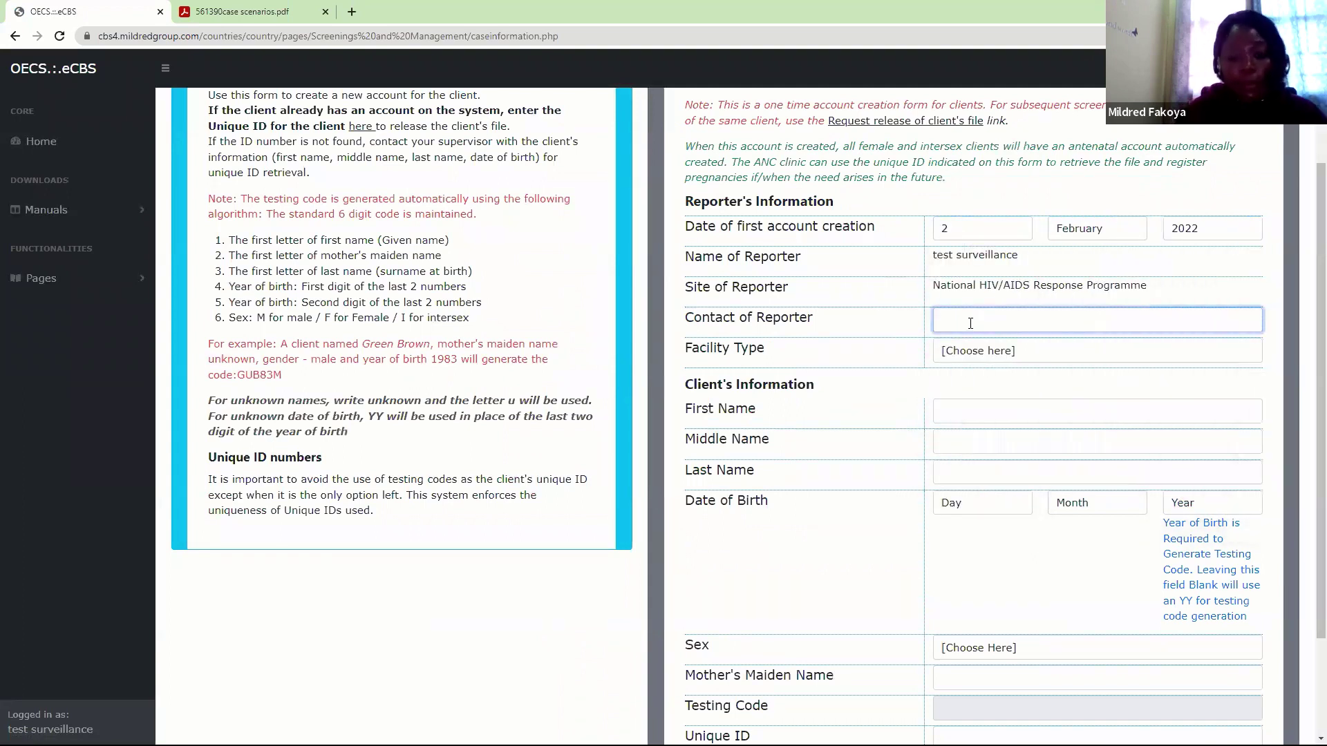
text(899-9)
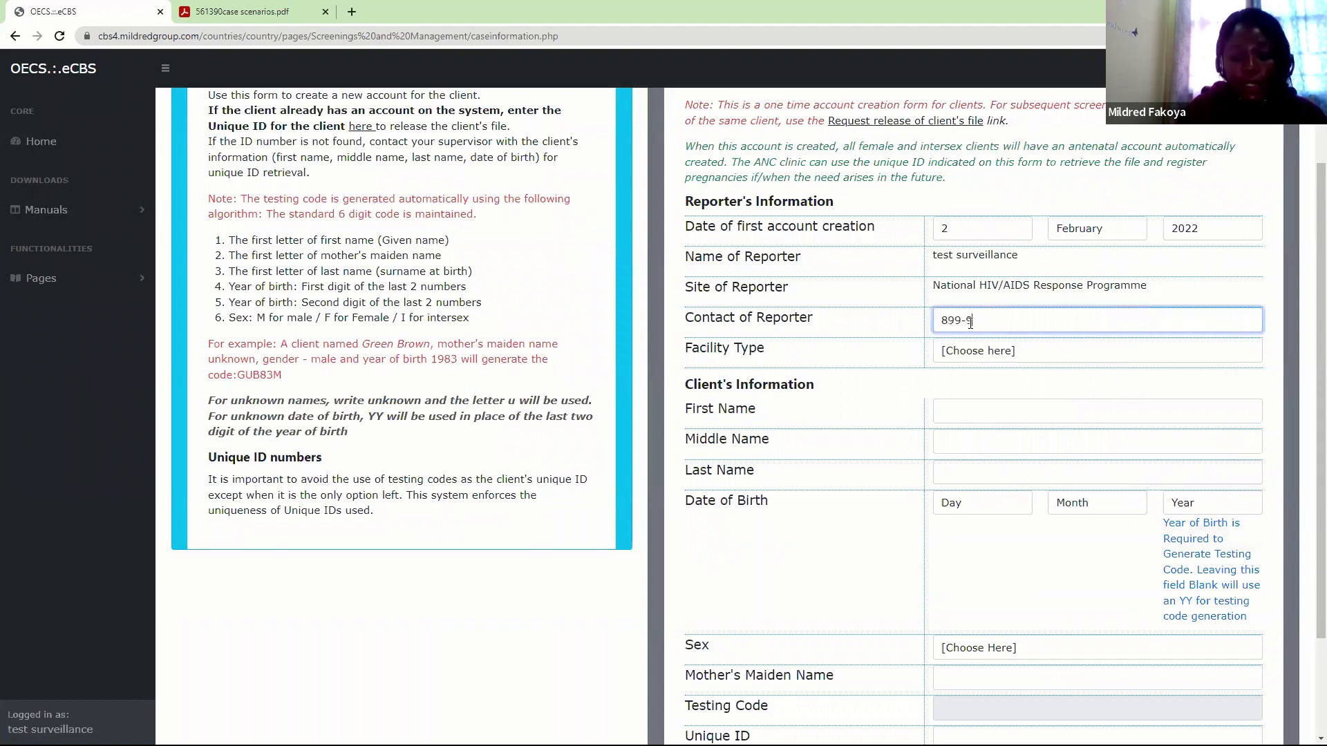
text(876)
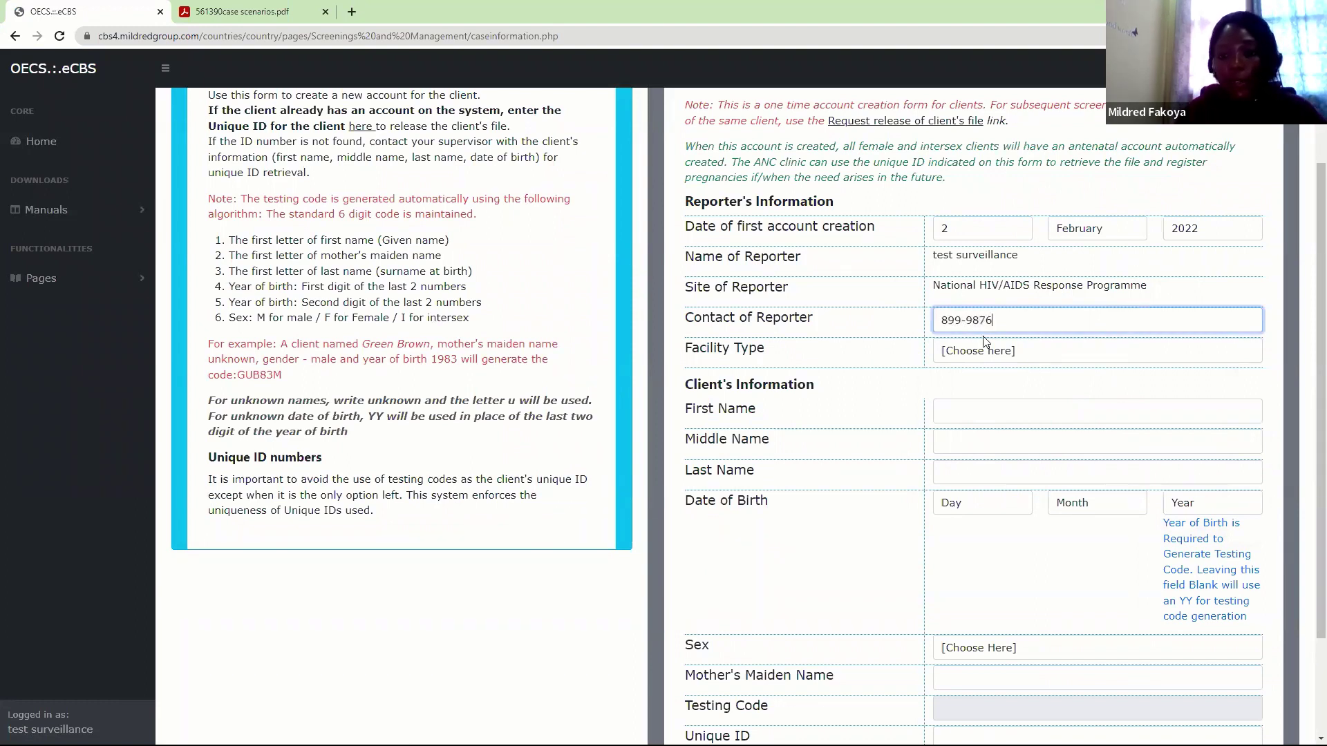
click(989, 351)
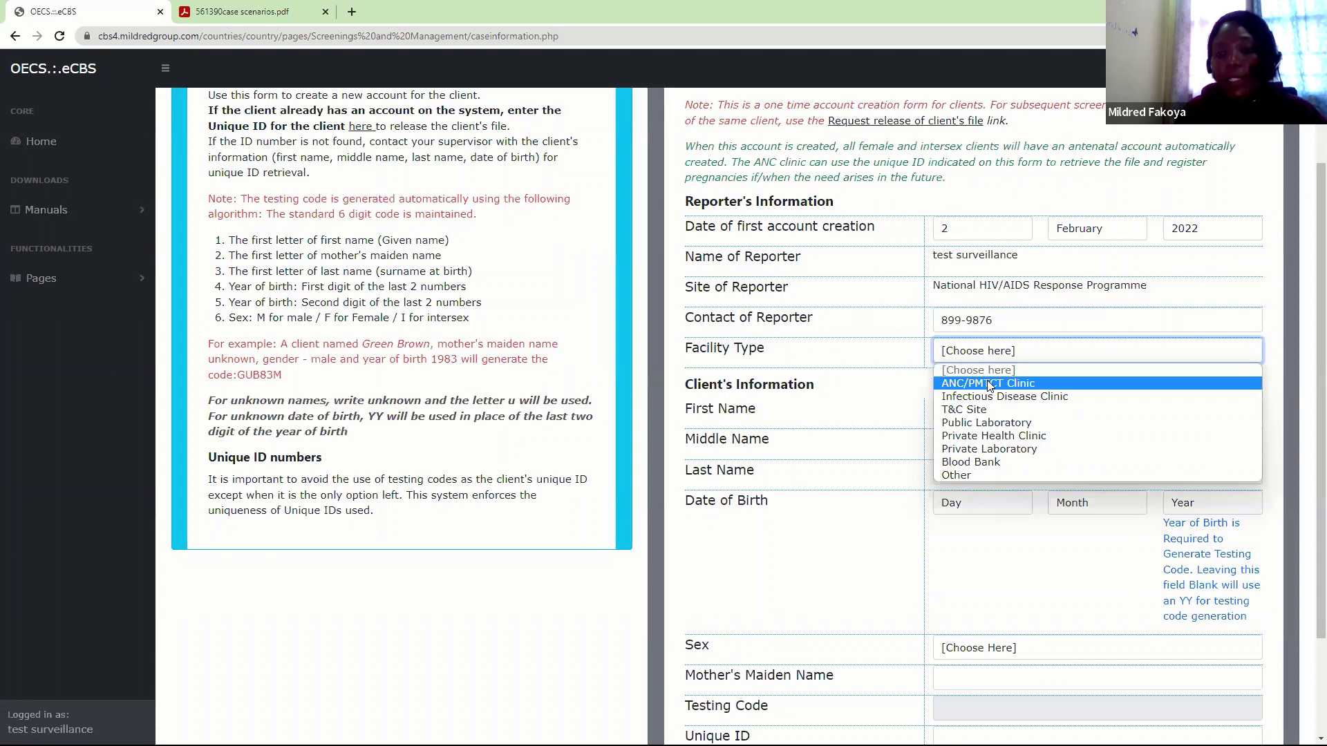
click(989, 383)
Enter the client's first and last name
scroll(1308, 506, down, 2)
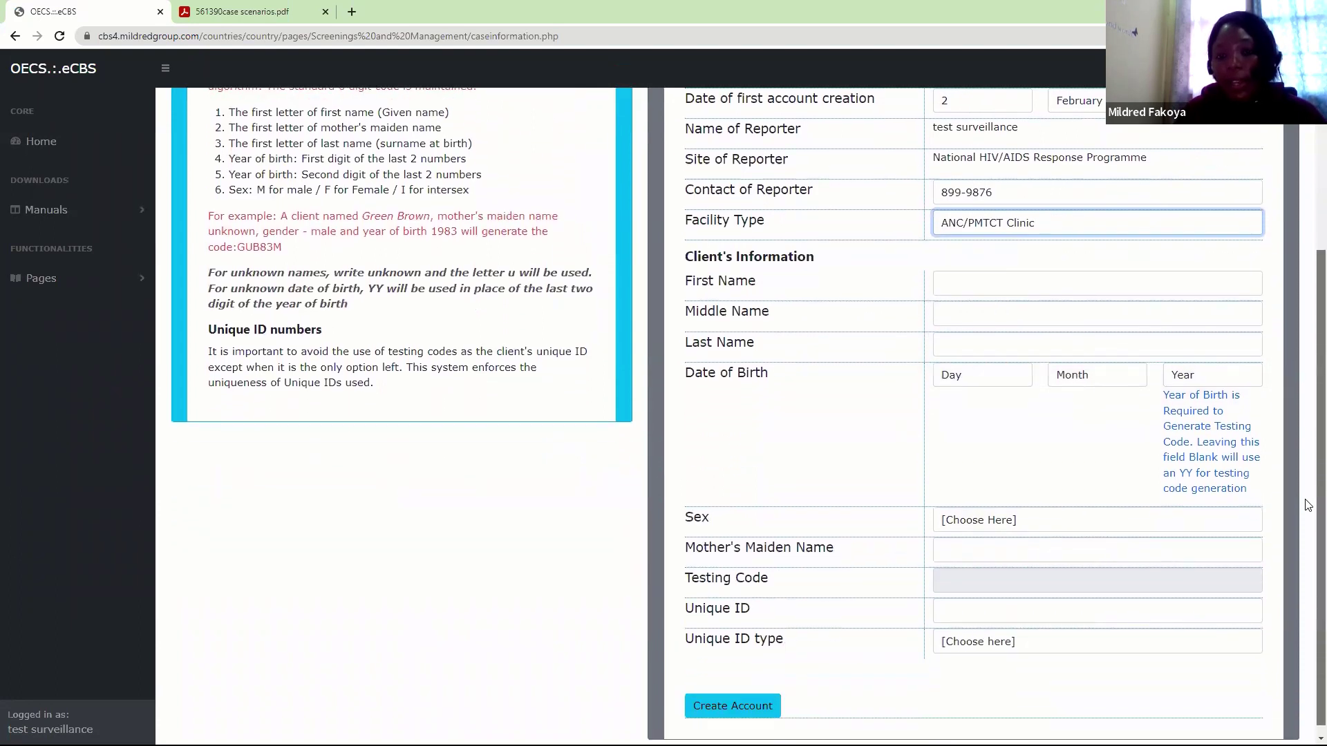
click(946, 276)
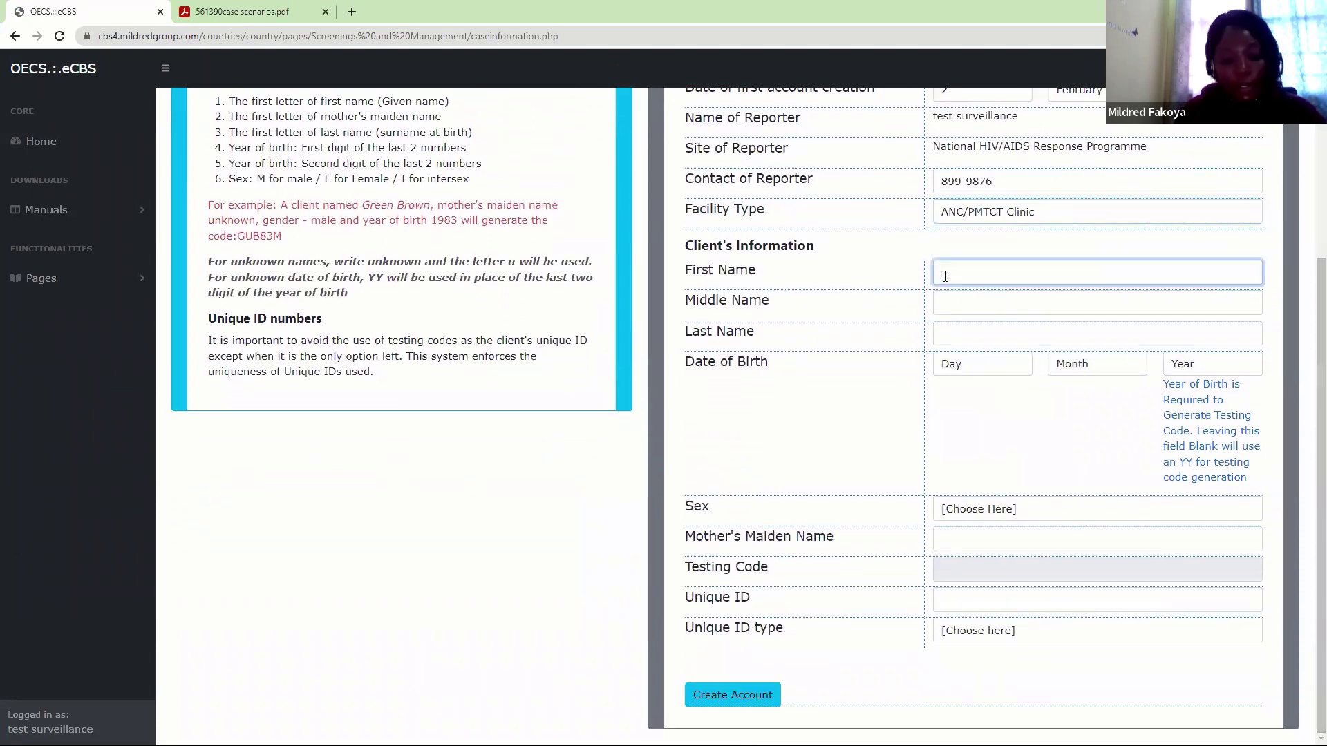
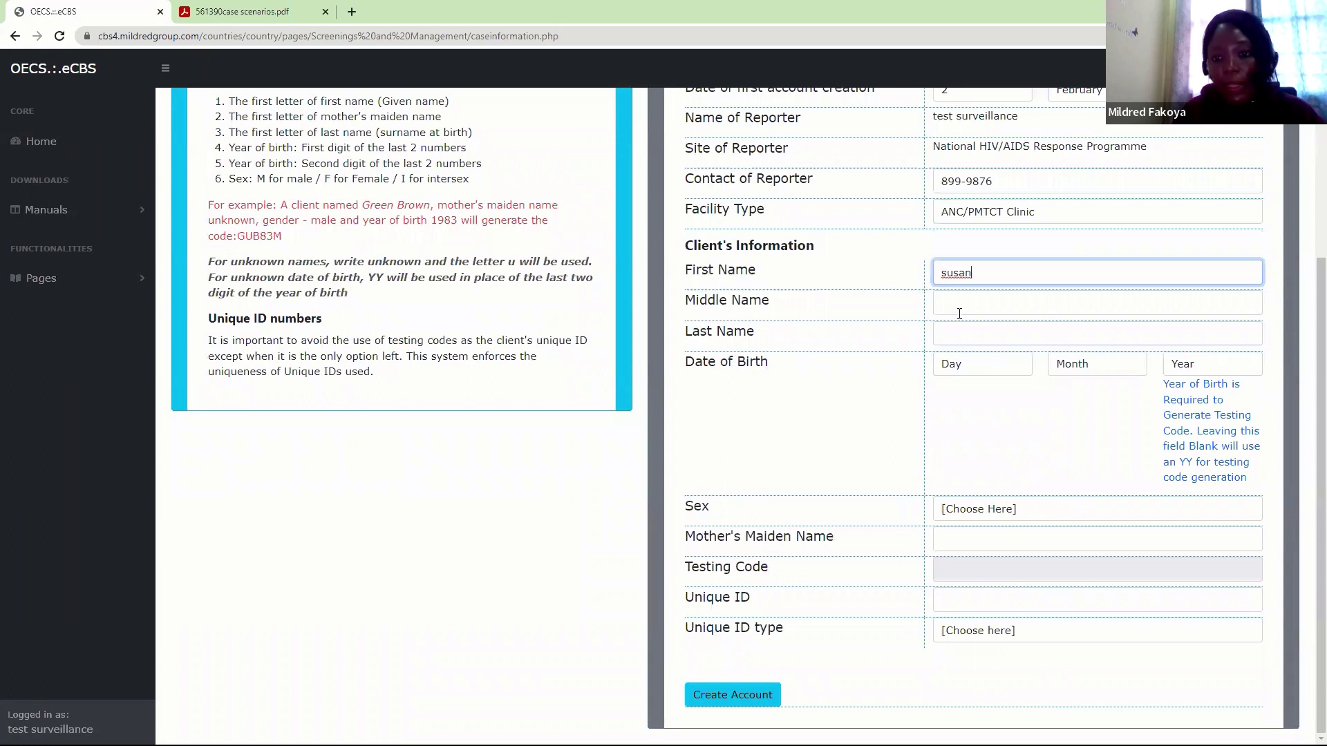
click(954, 343)
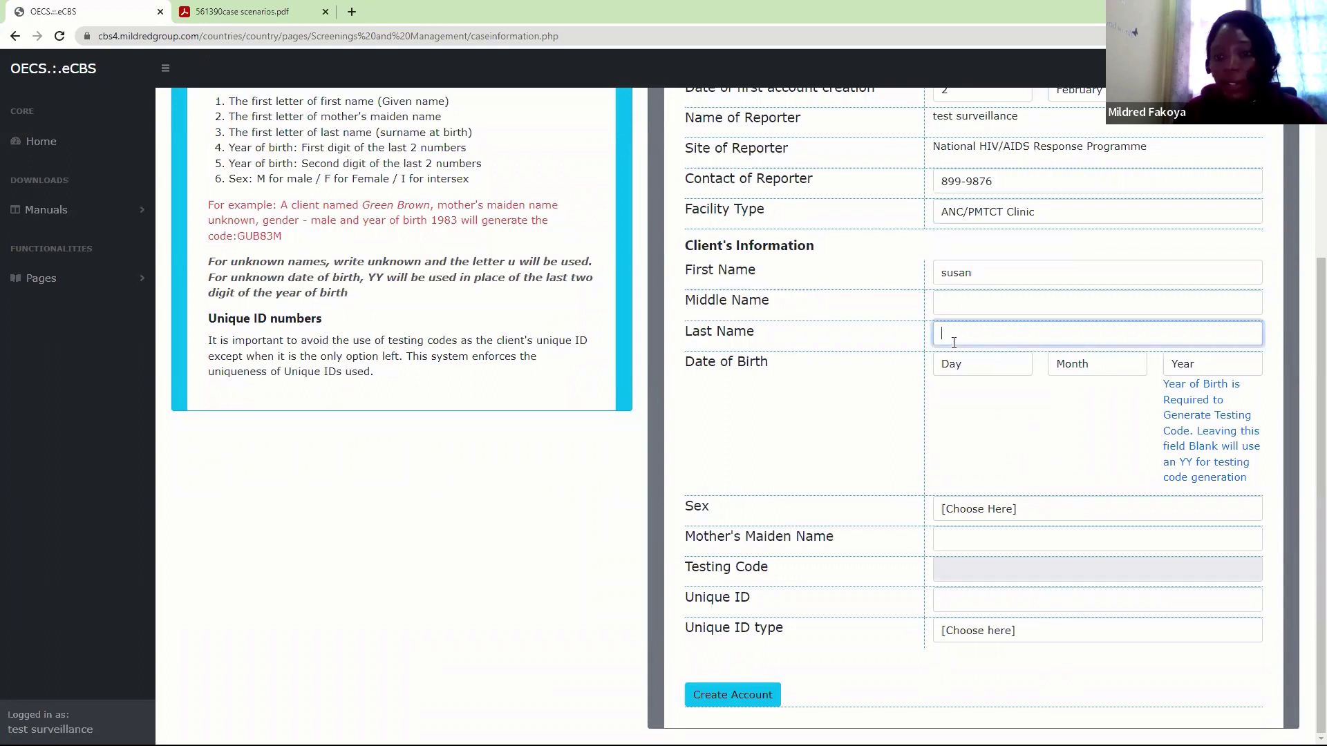
text(wi)
key(BackSpace)
key(BackSpace)
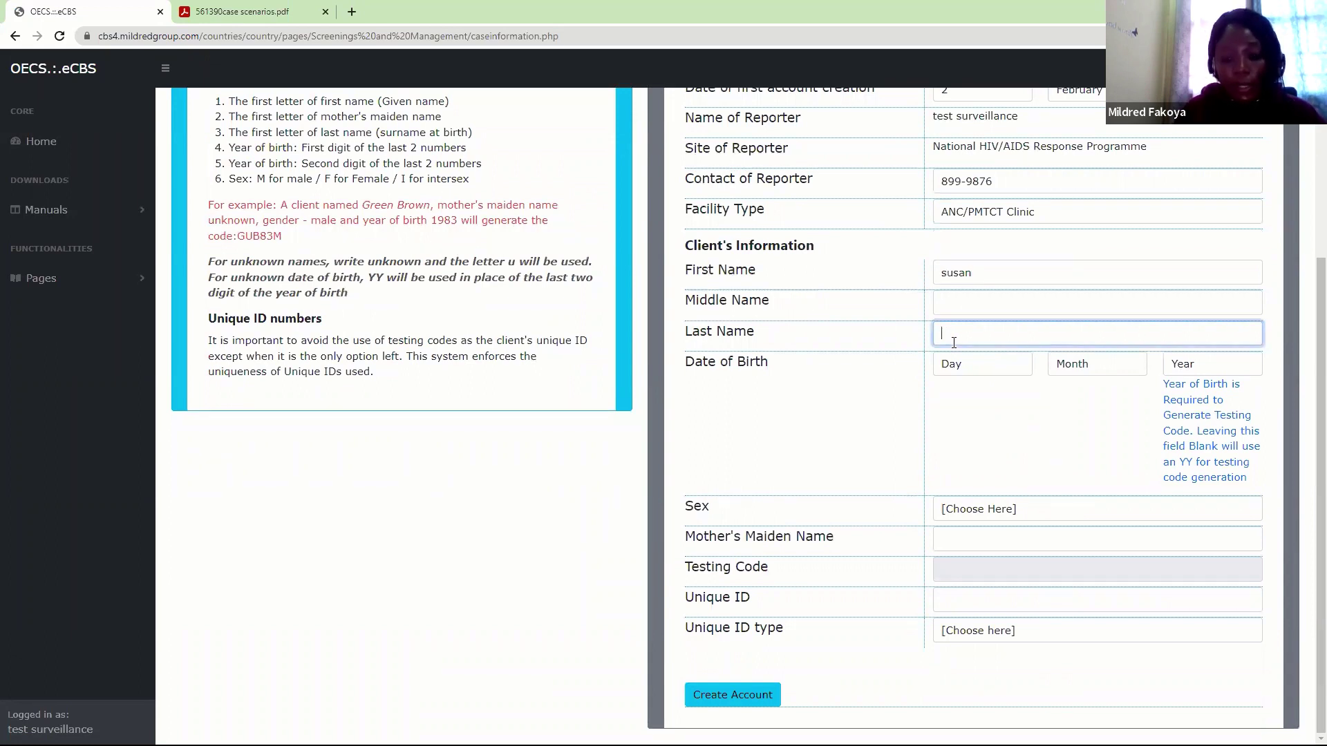
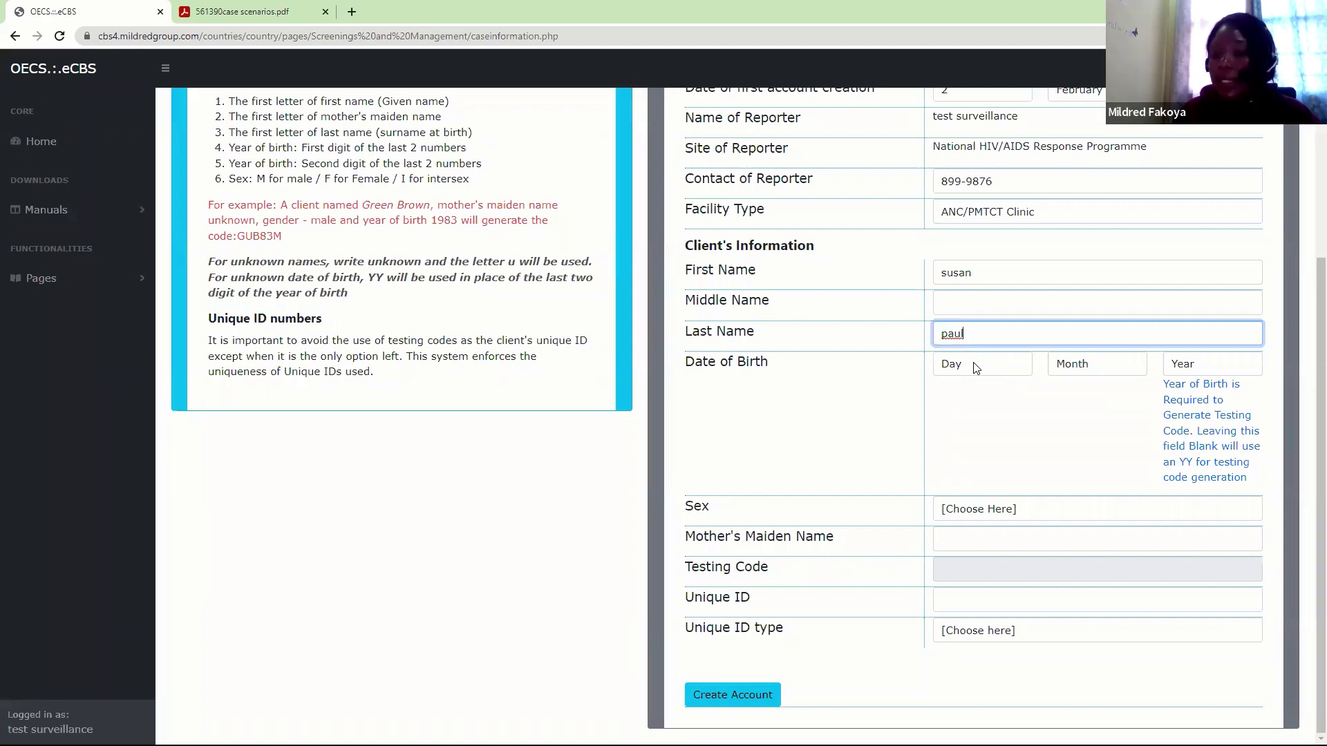
Set the client's date of birth to 2 January 1980 and sex to Female
click(975, 367)
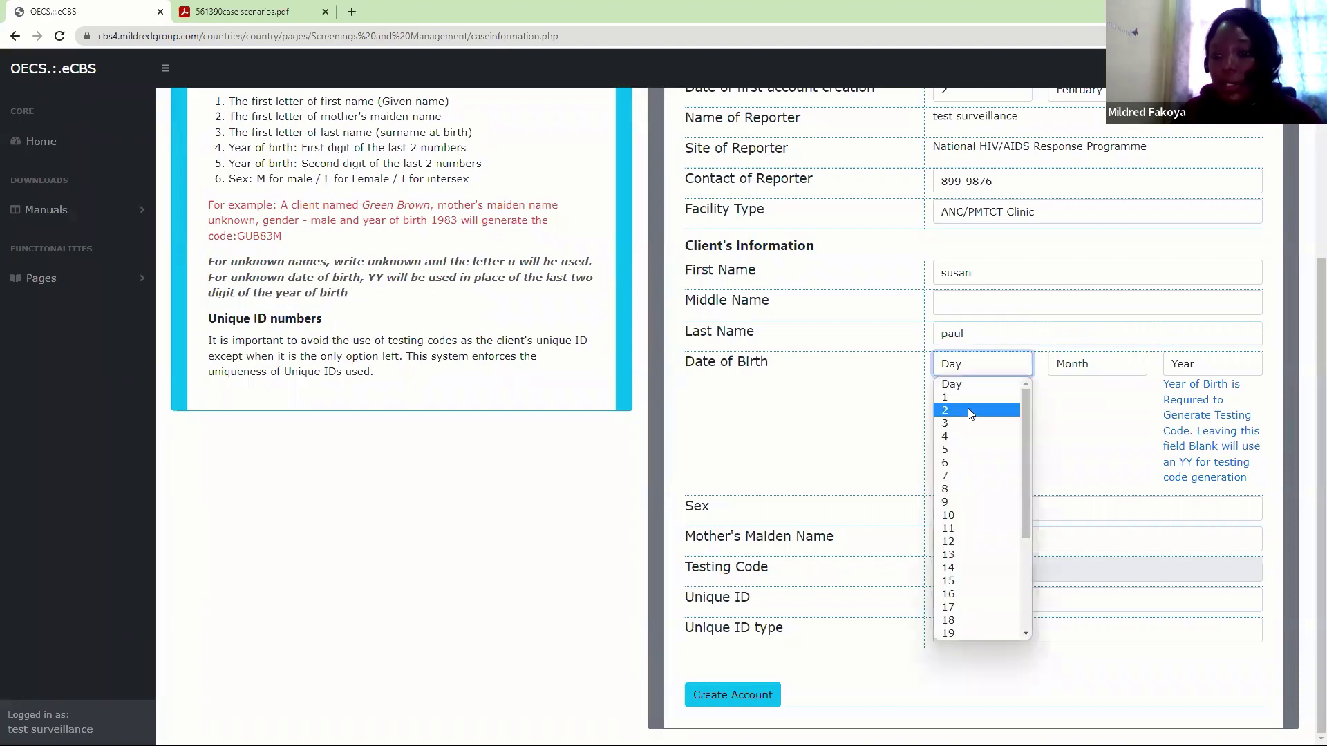
click(971, 411)
click(1070, 364)
click(1073, 397)
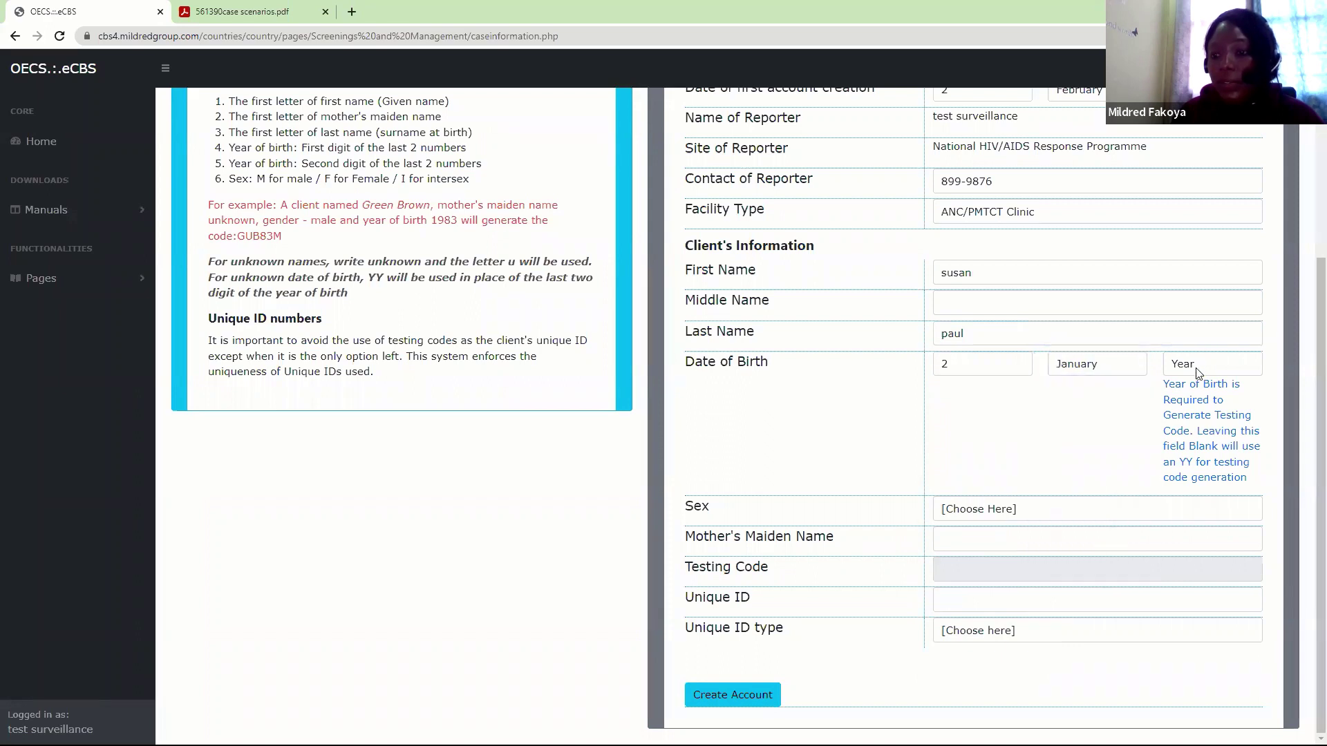
click(1198, 373)
drag(1257, 409, 1259, 498)
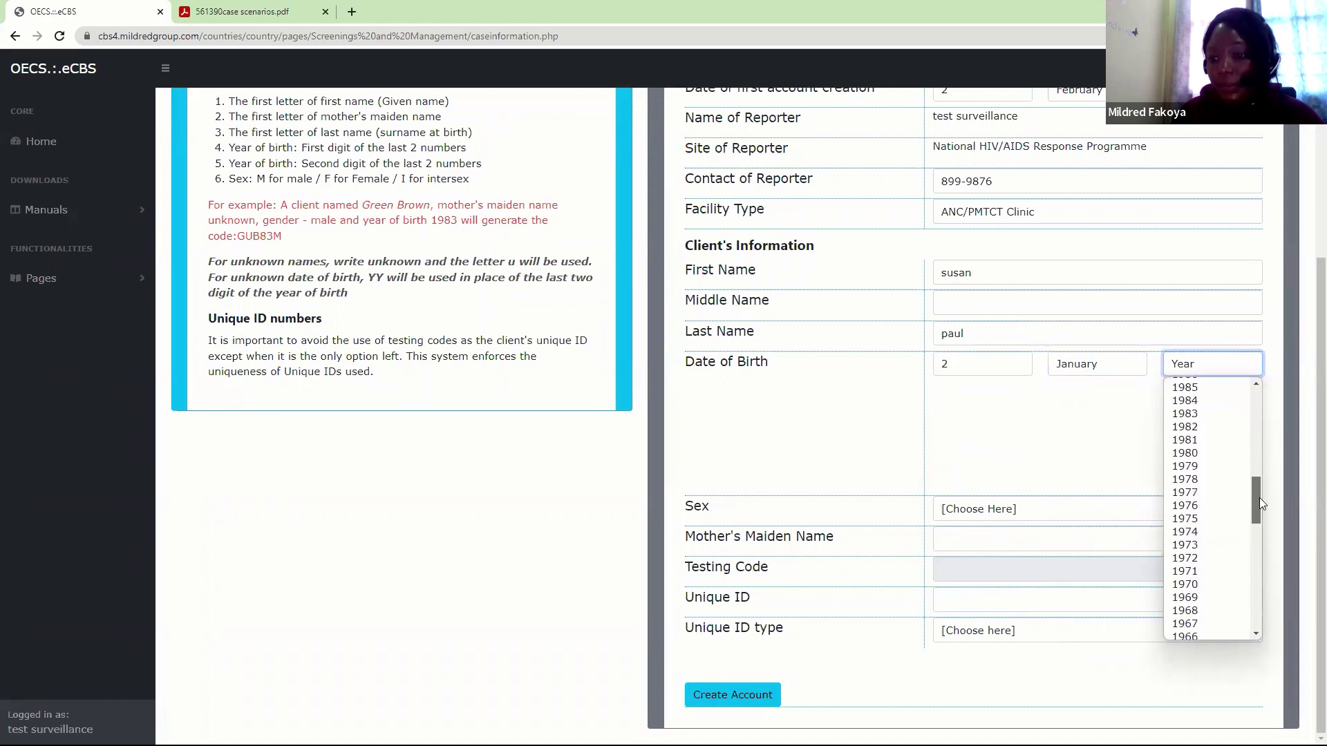
click(1204, 453)
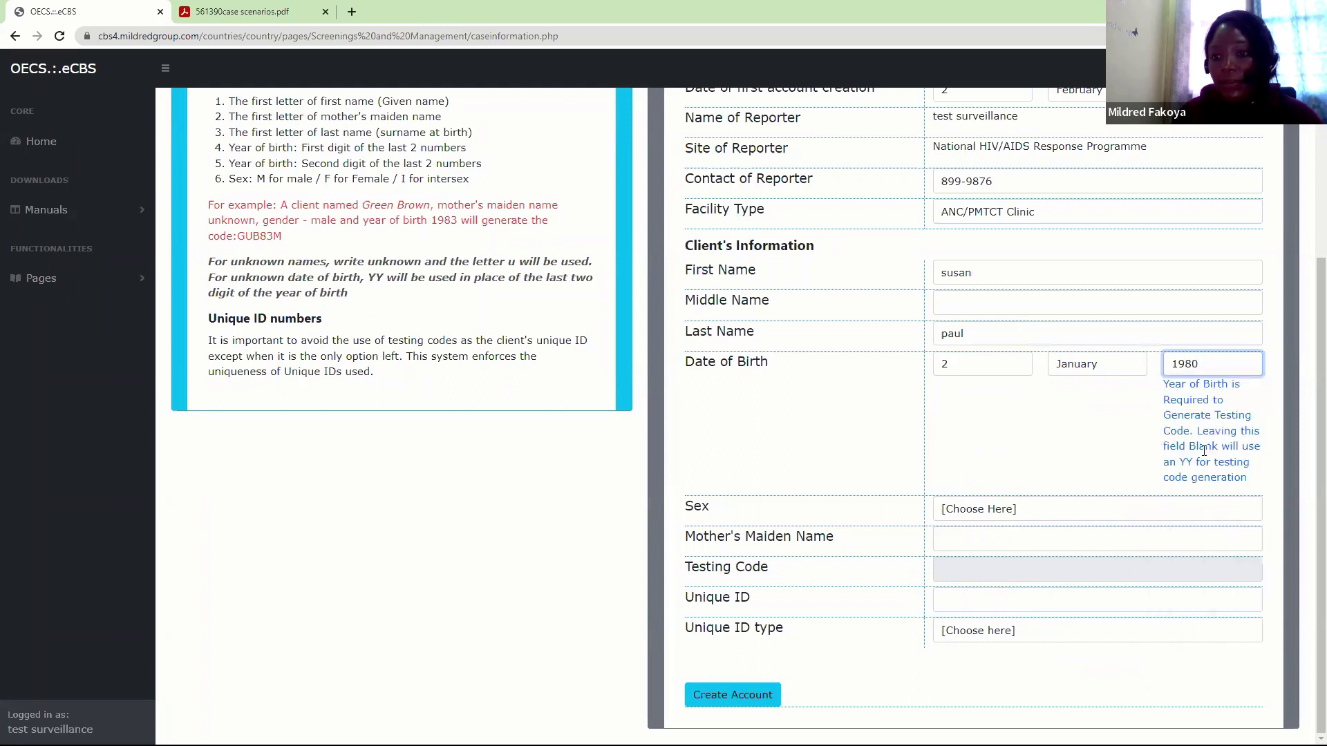
click(962, 517)
click(958, 541)
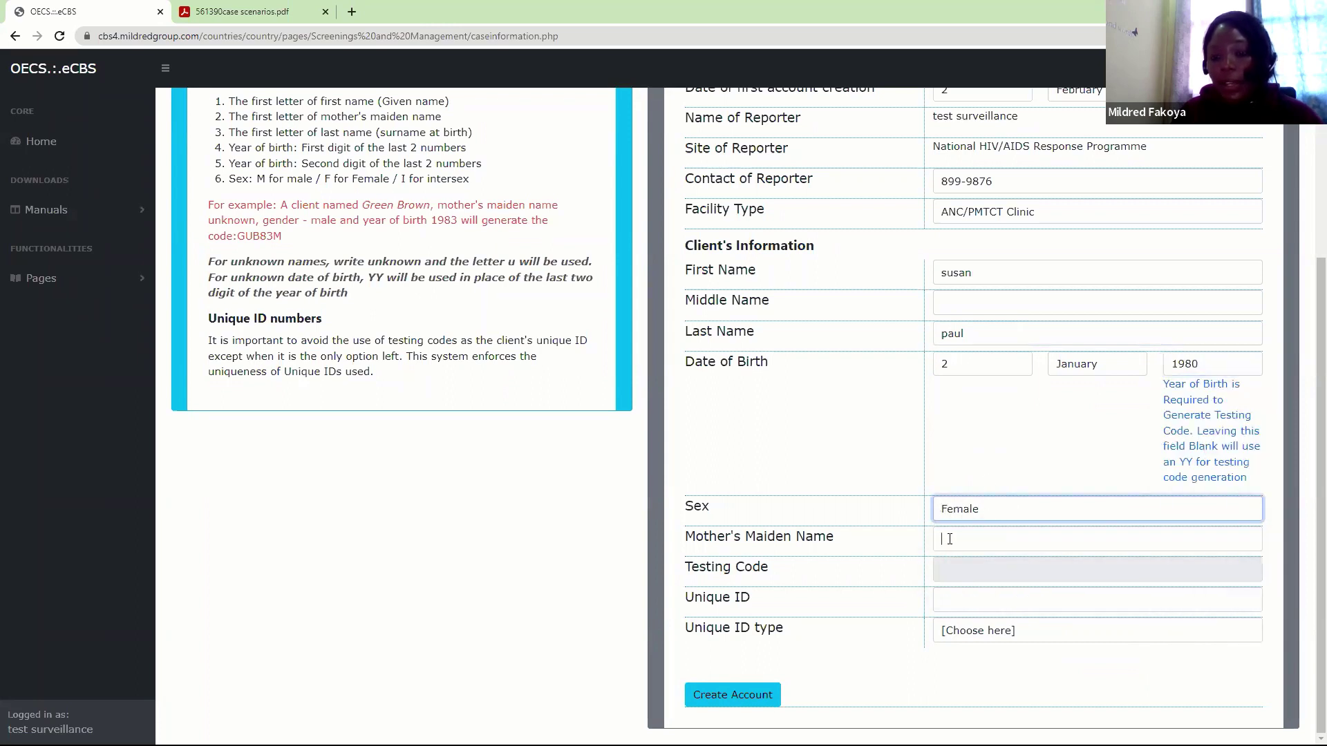
Enter 'unknown' as mother's maiden name and the unique ID as Social Security Number, then create the account
click(949, 539)
text(un)
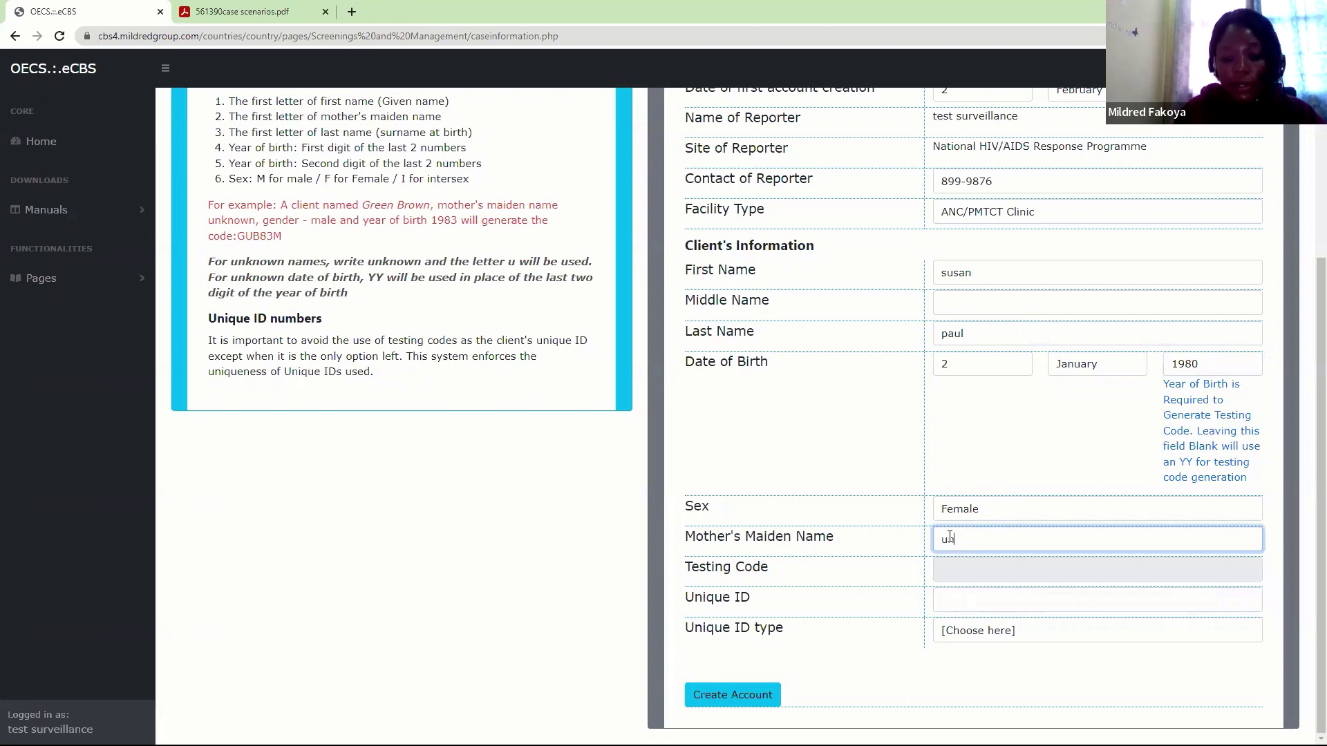
text(known)
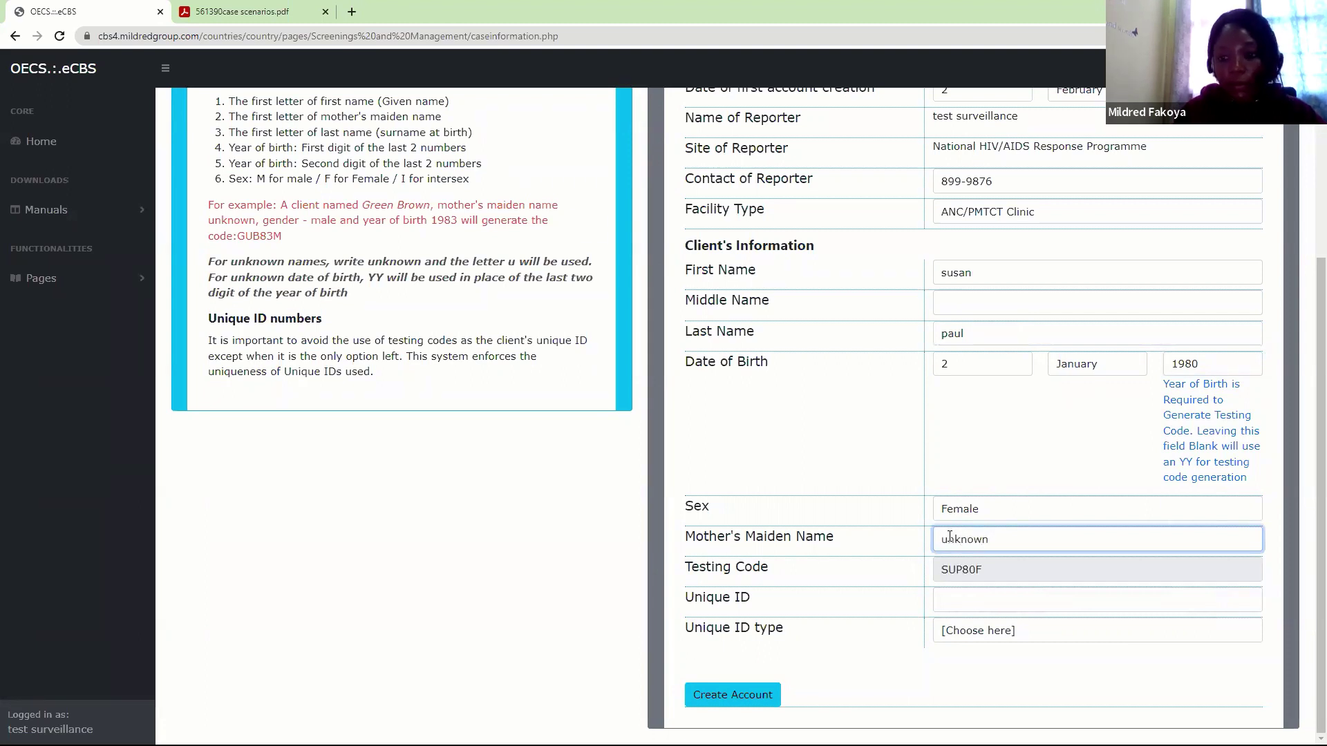
key(Tab)
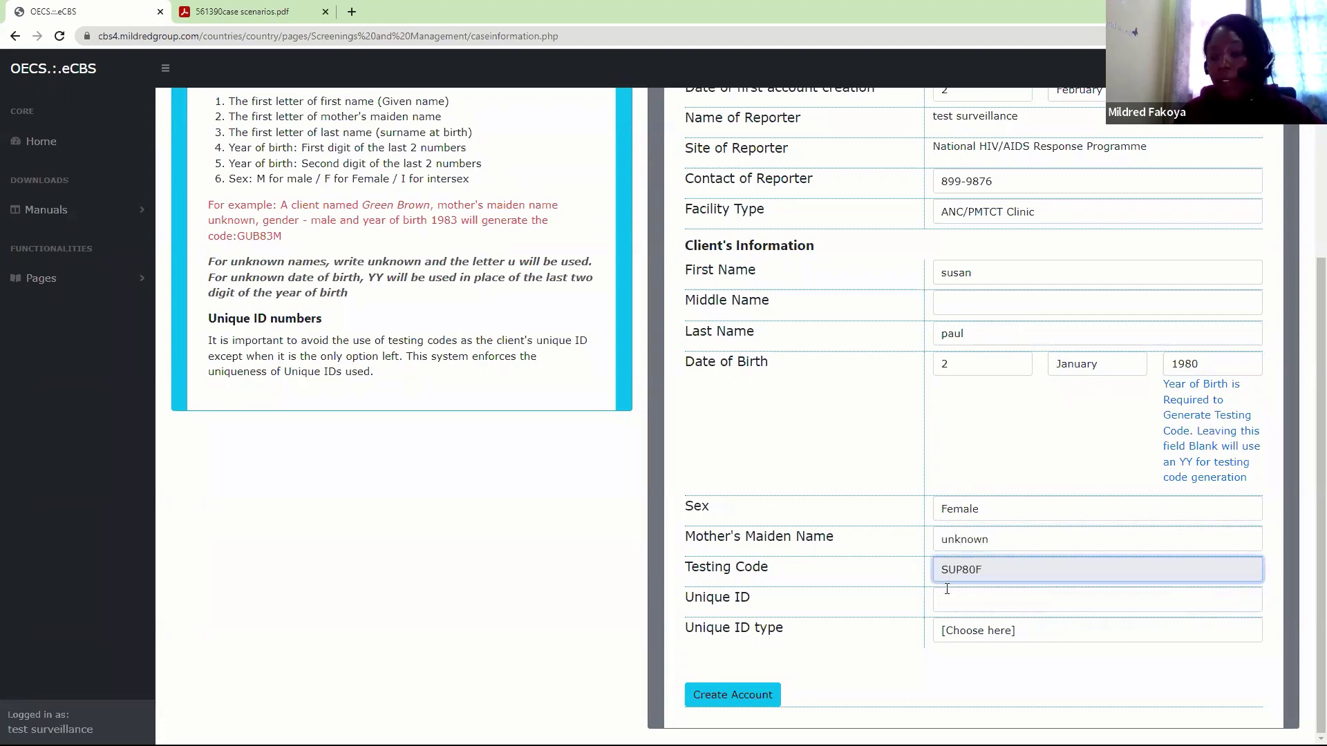
click(943, 602)
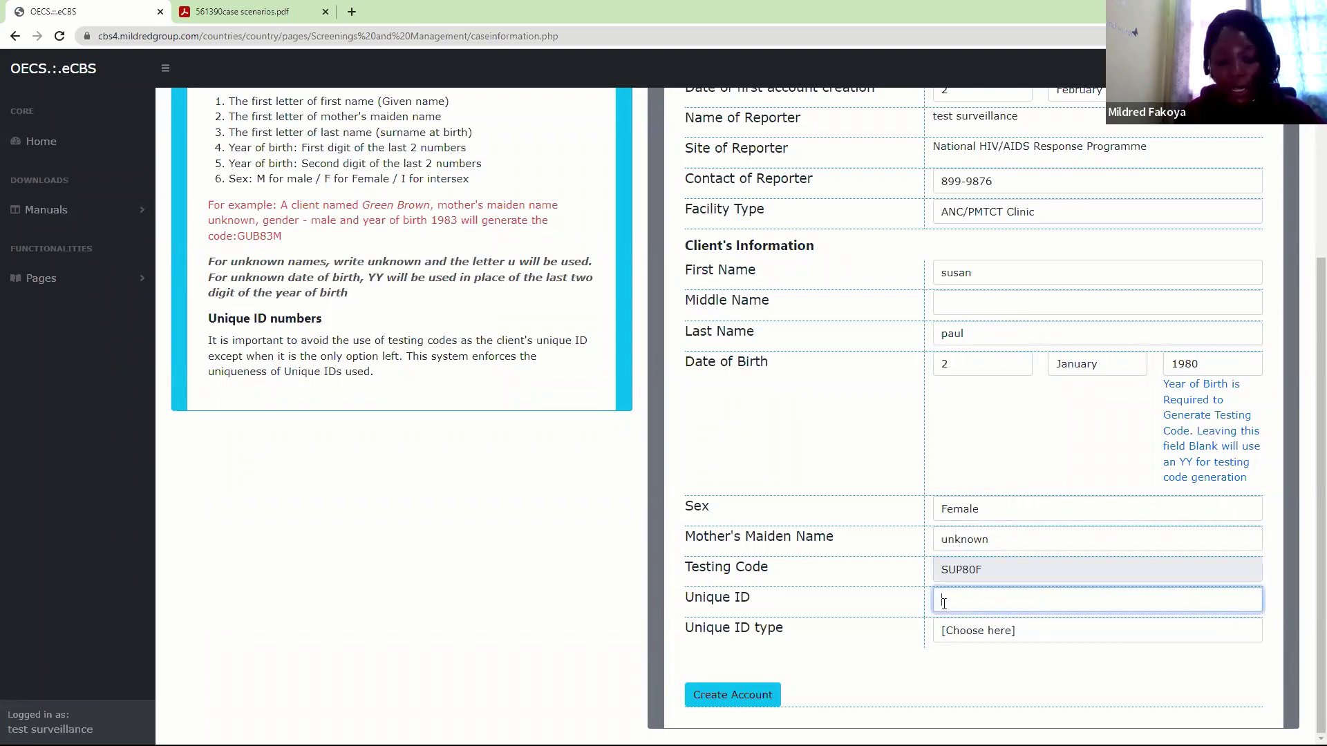
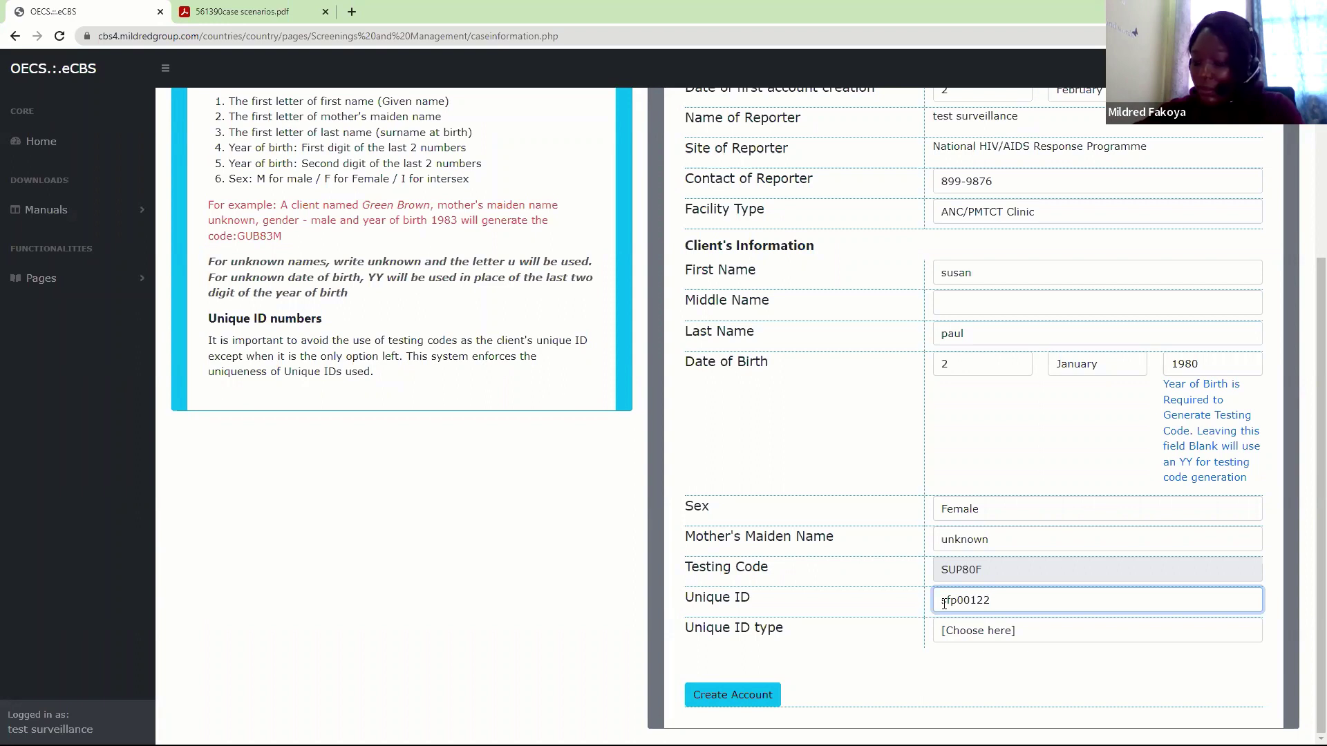
click(990, 633)
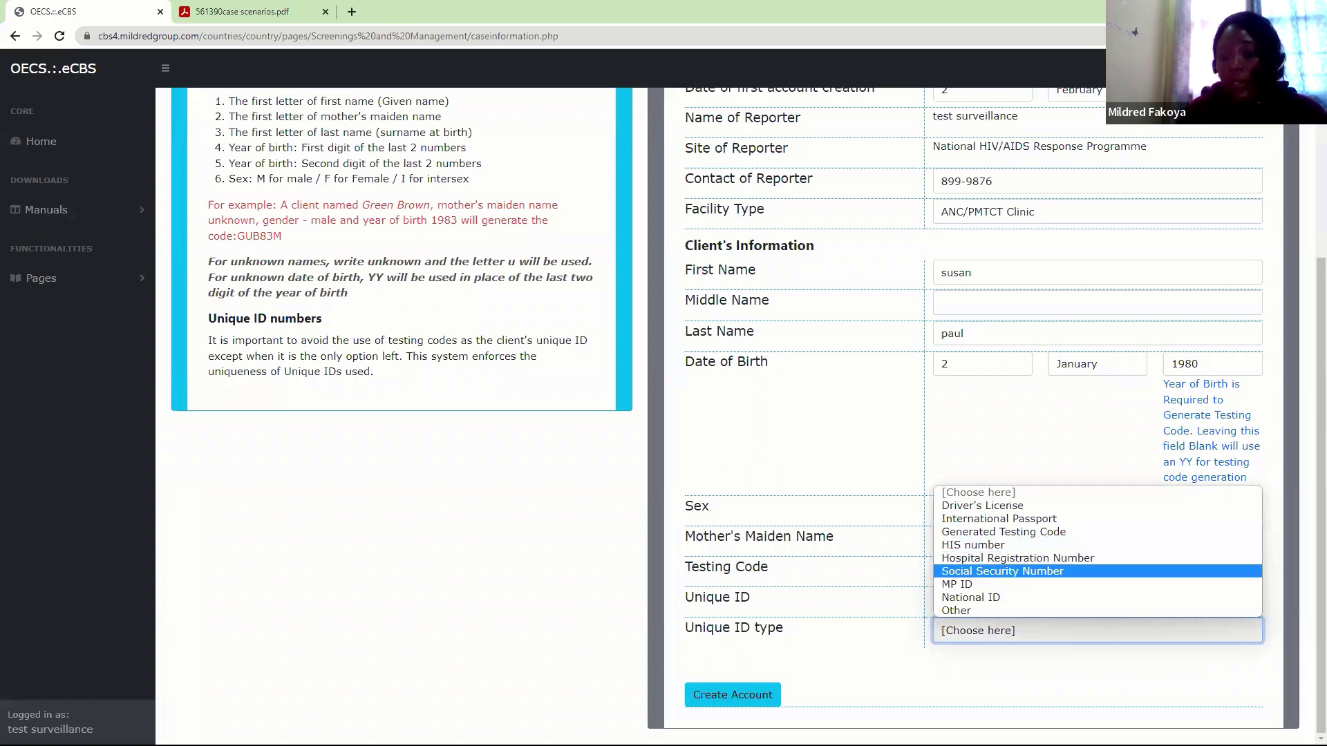
click(999, 571)
click(726, 702)
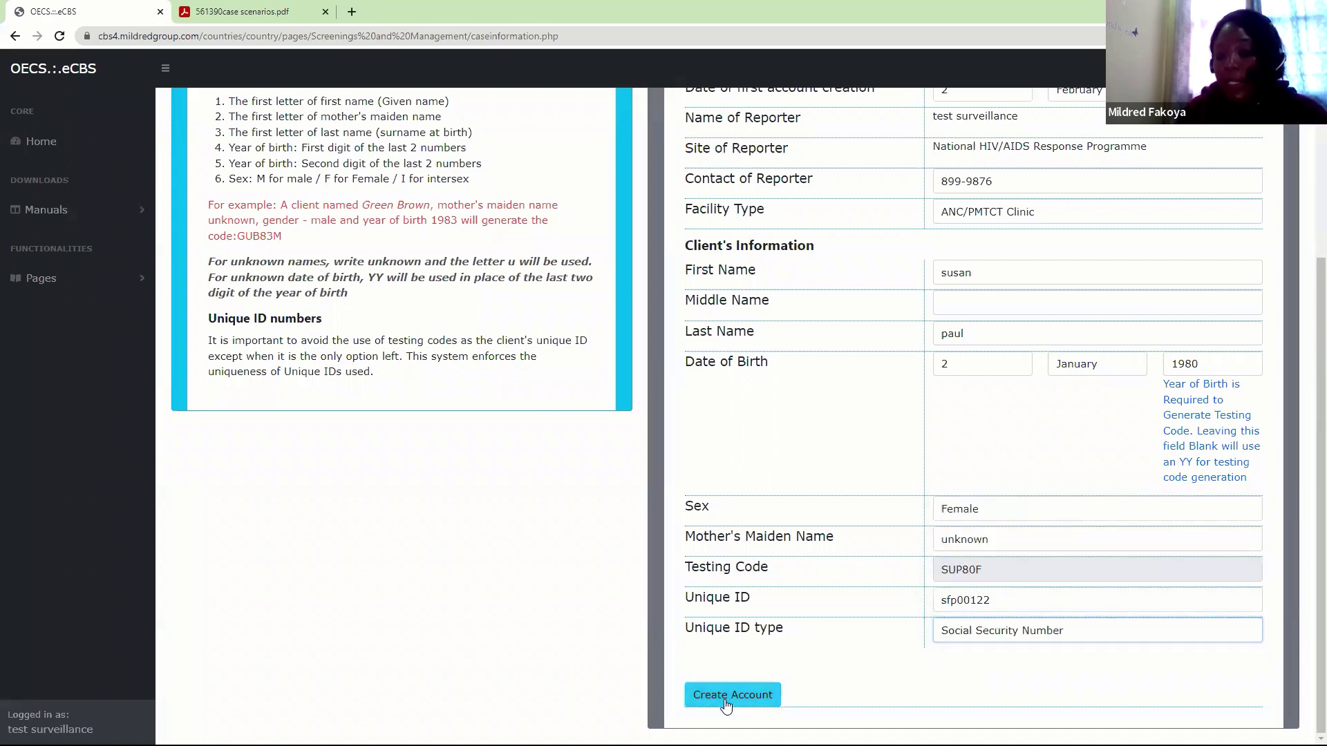
click(731, 113)
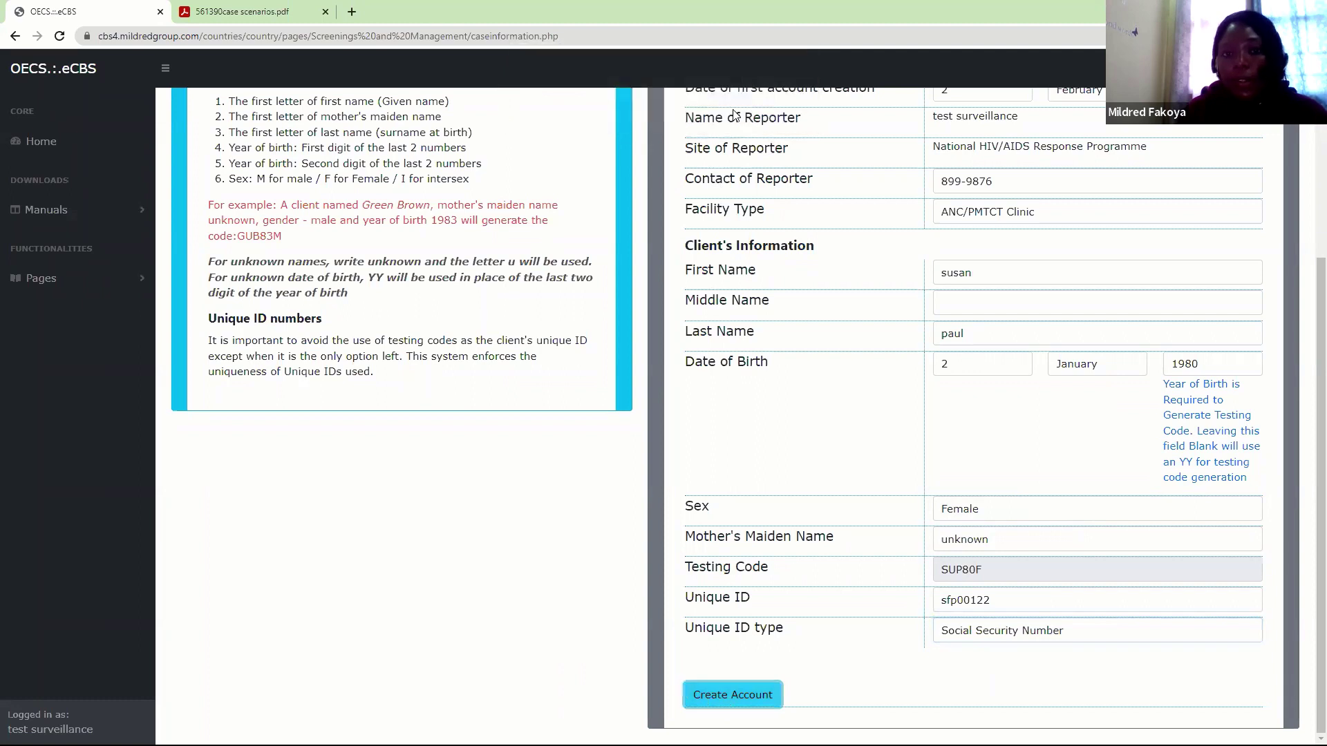
click(783, 115)
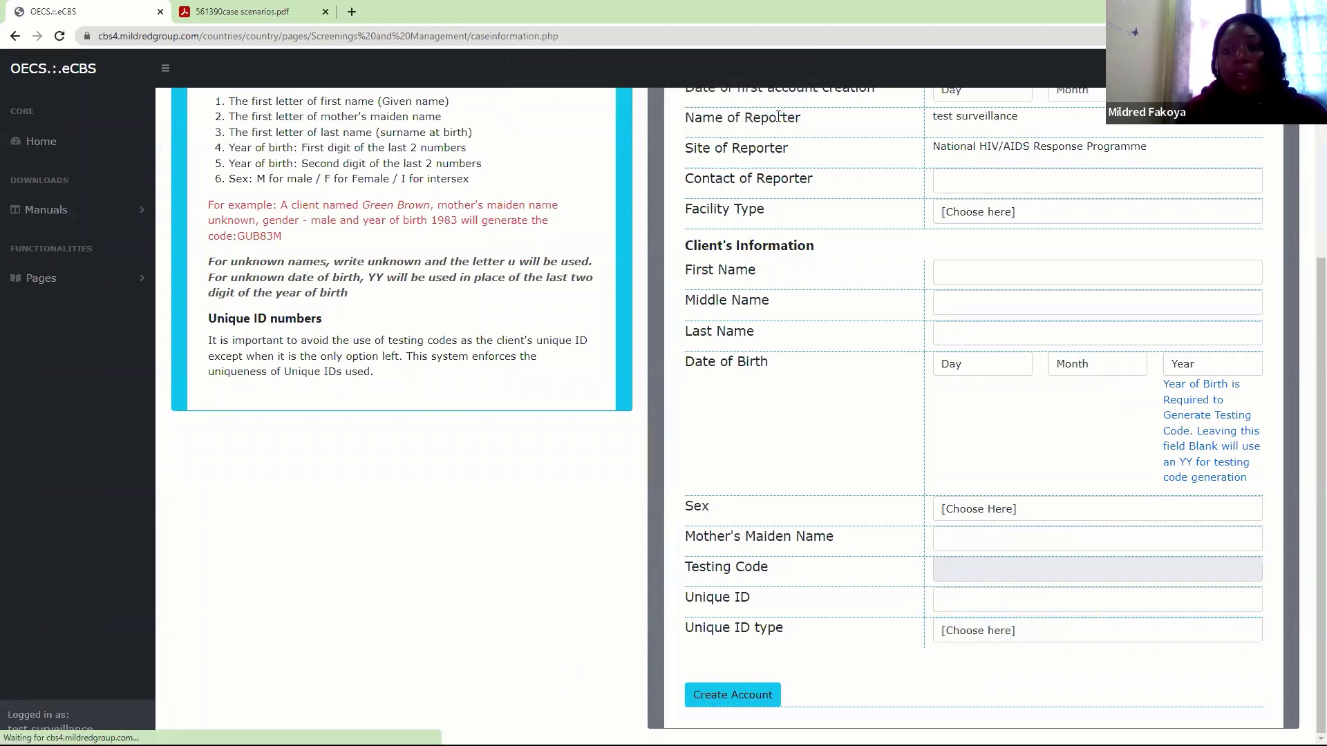
Open Request Release of Client's File, set the access date to 2 February 2022, and enter the client's unique ID
click(41, 278)
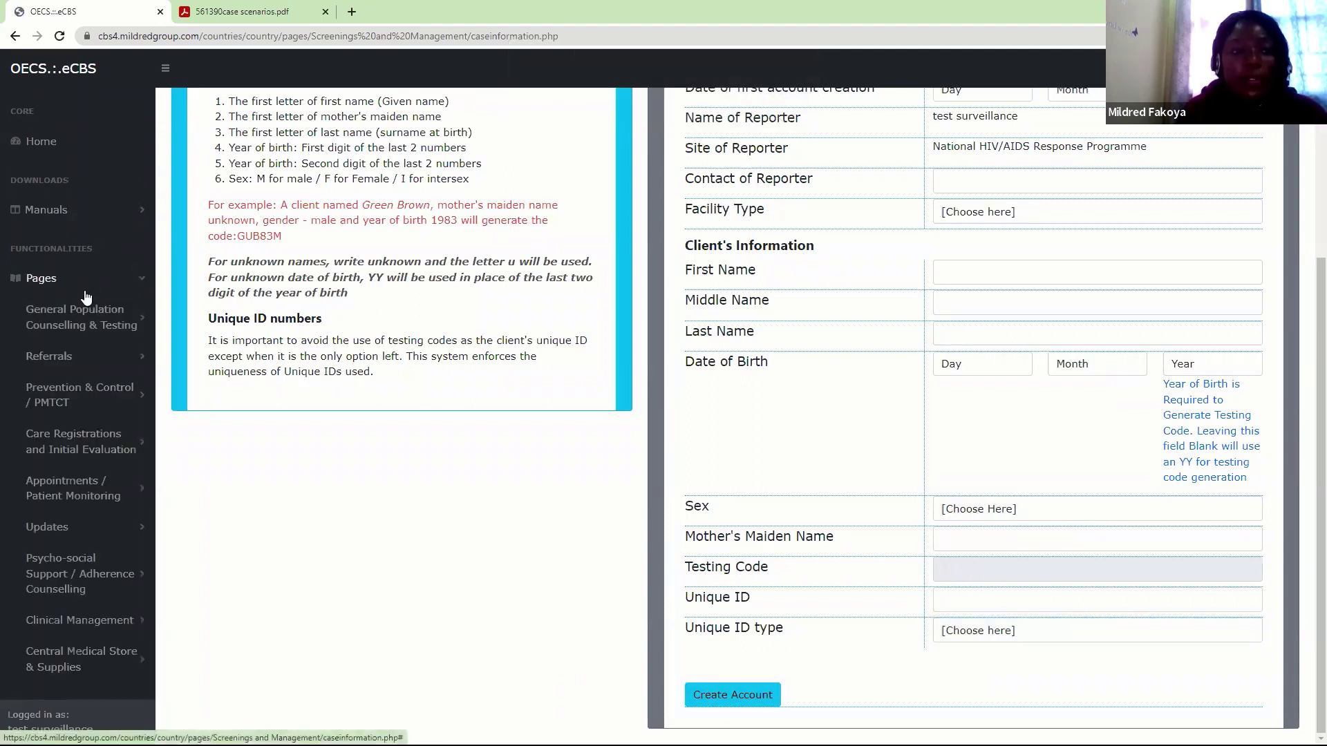
click(62, 337)
click(69, 432)
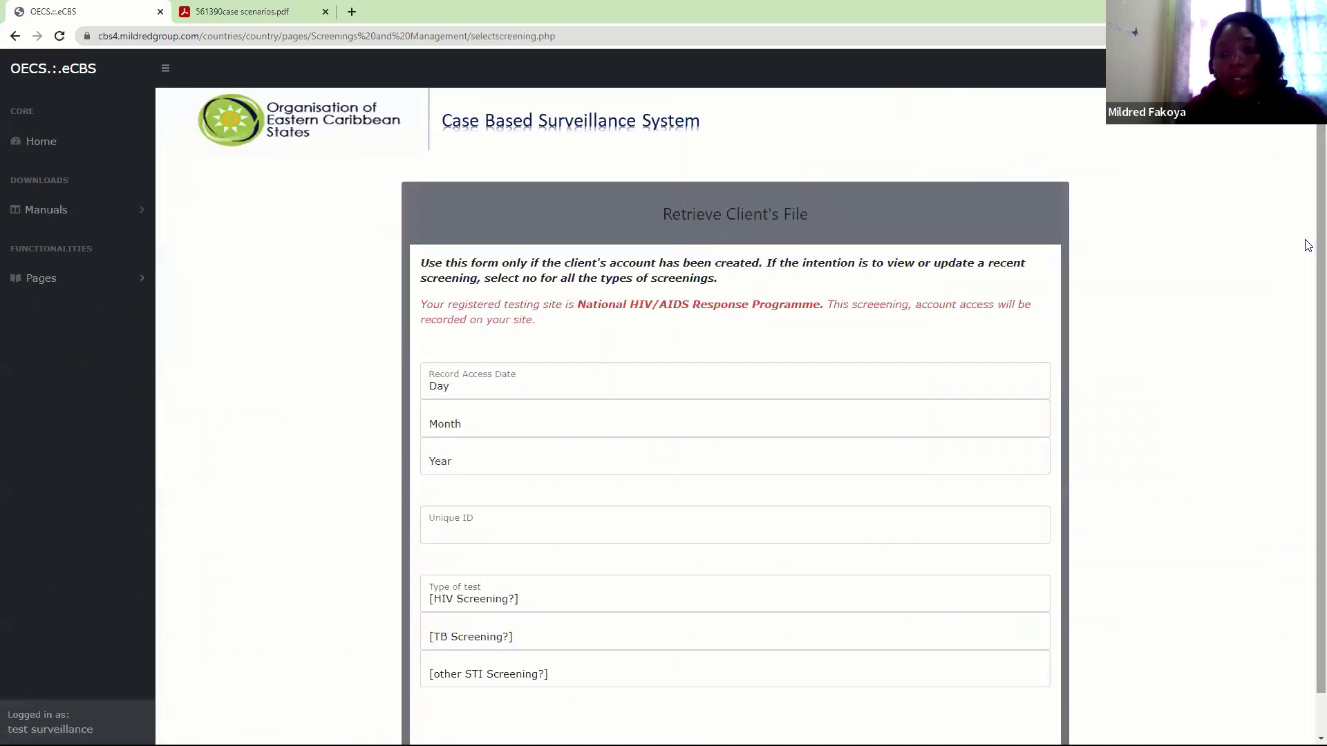
scroll(1308, 245, down, 1)
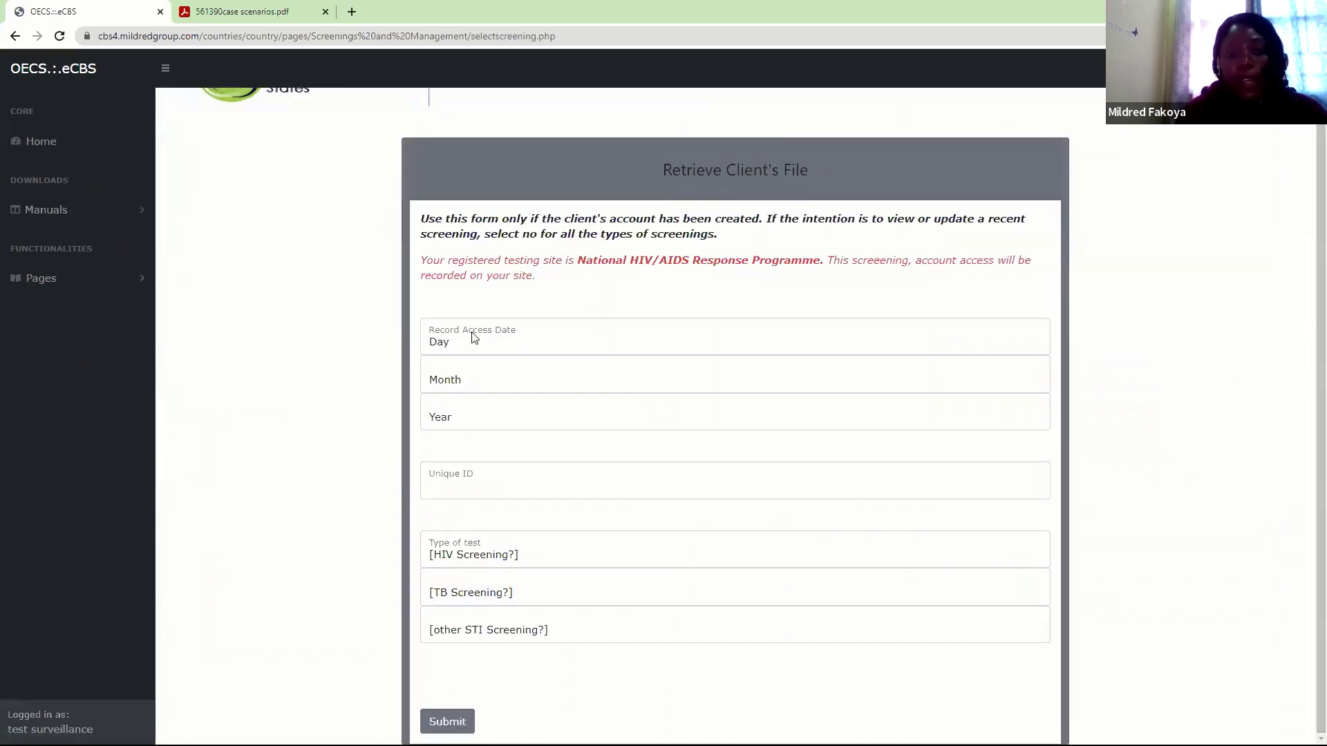
click(474, 337)
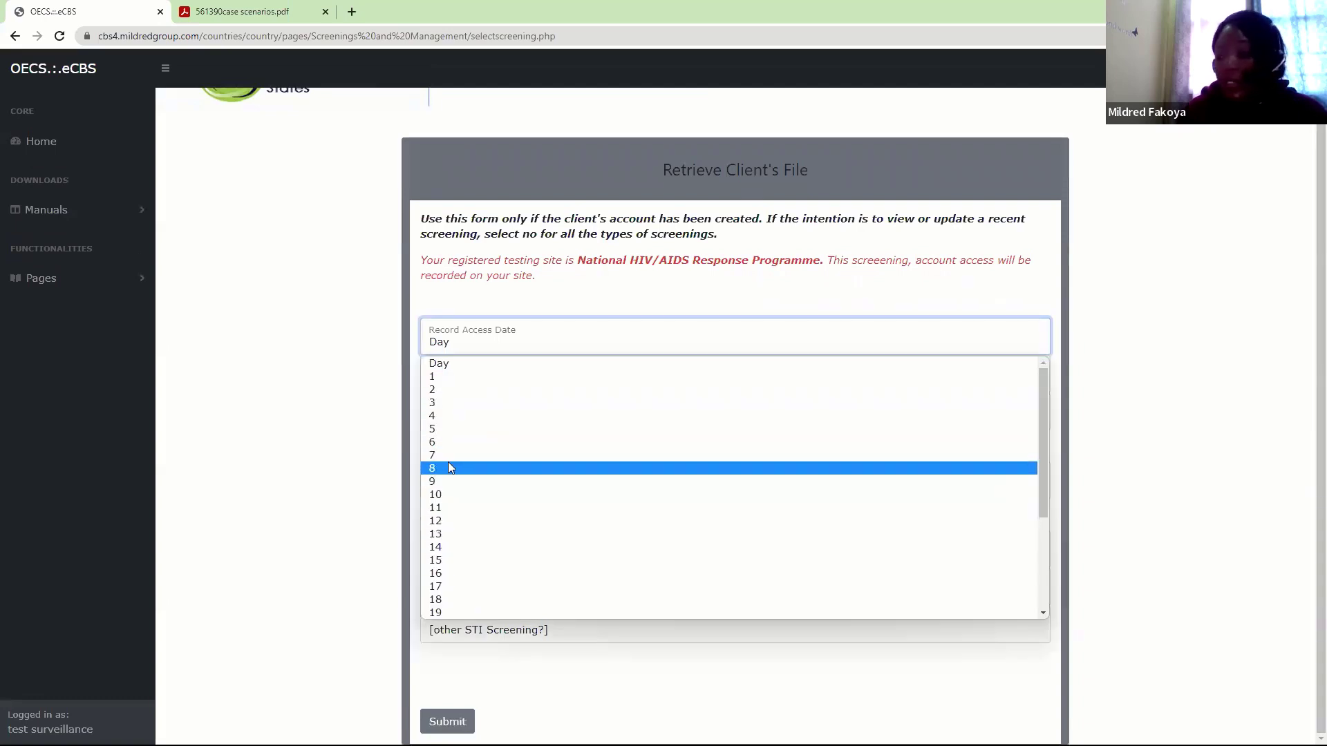
click(433, 390)
click(444, 387)
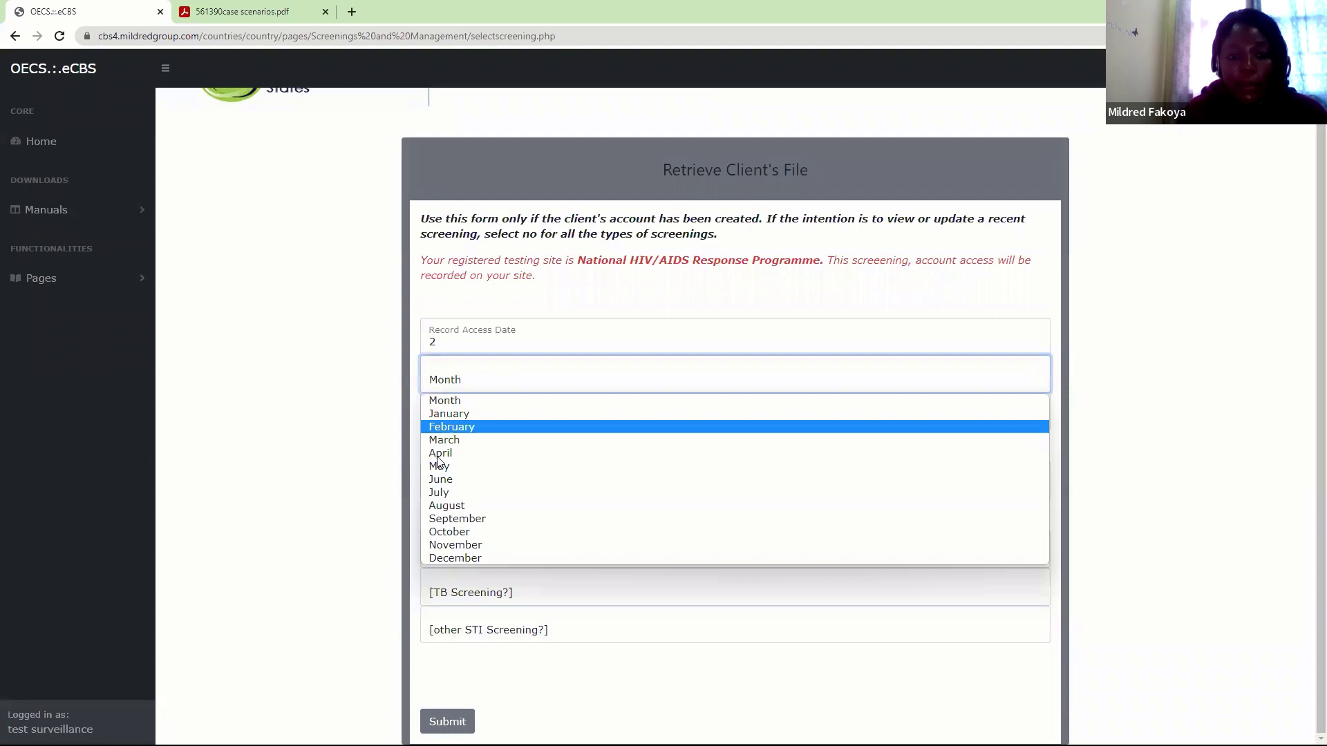
click(451, 426)
click(443, 417)
click(437, 449)
click(437, 477)
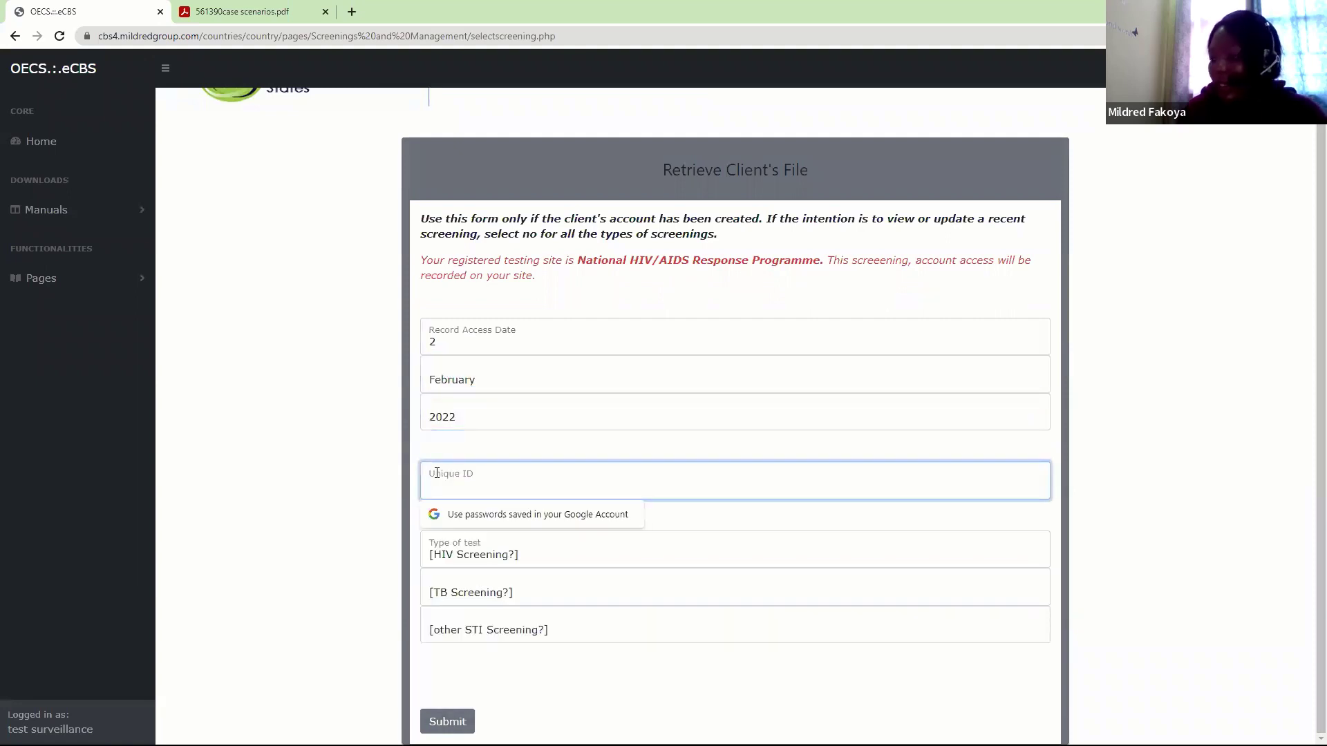
text(•••)
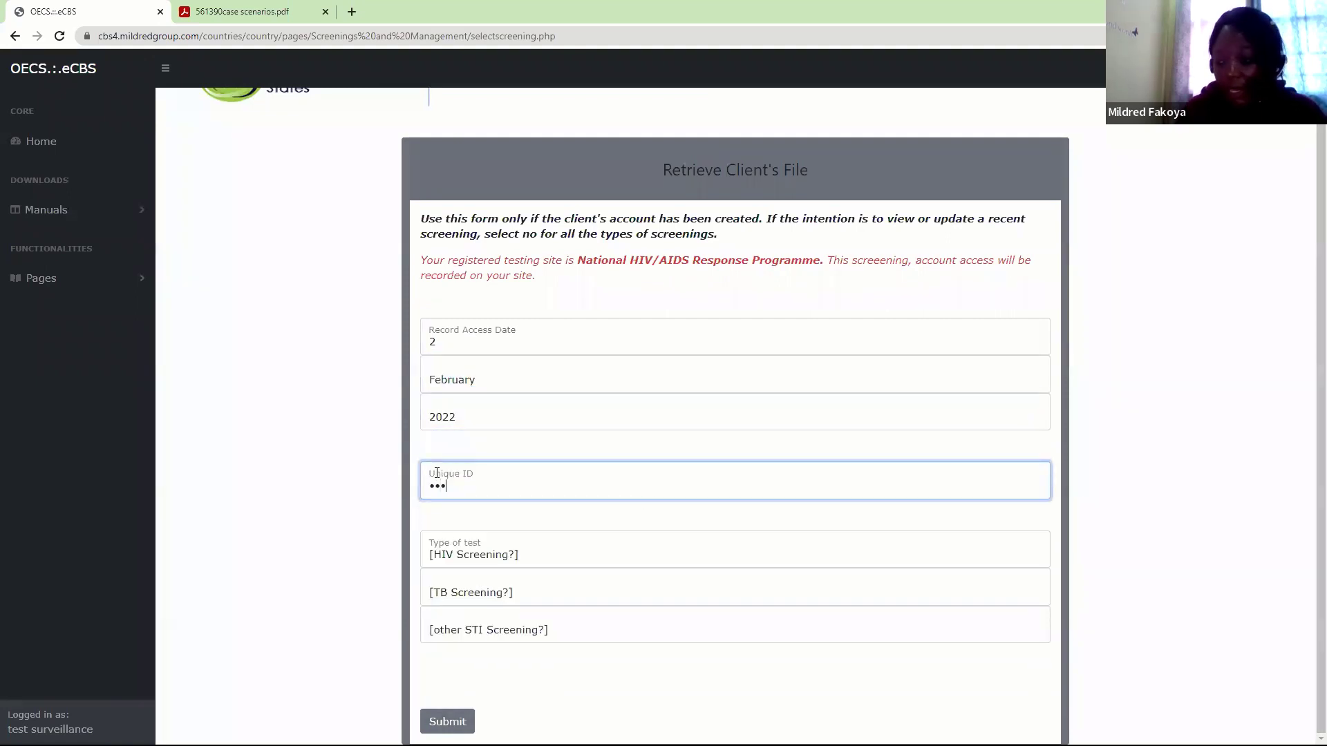
text(•••)
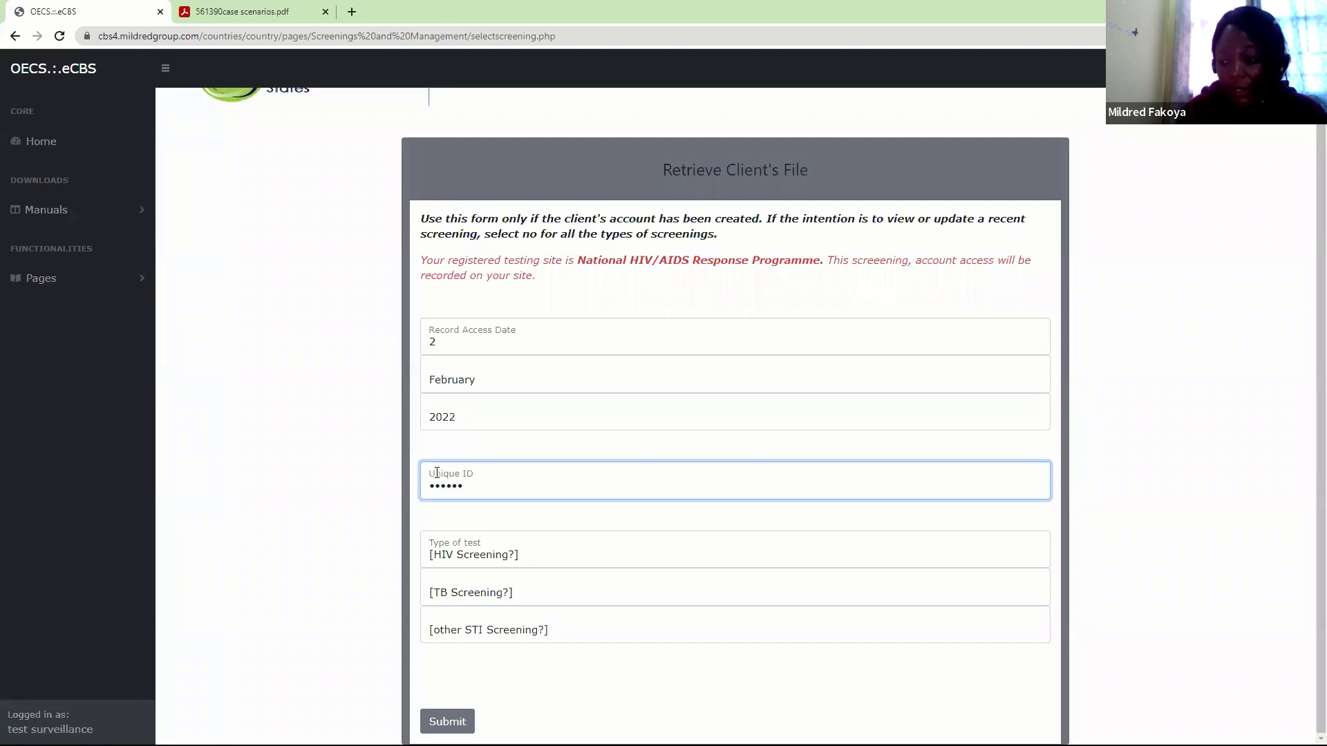
text(••)
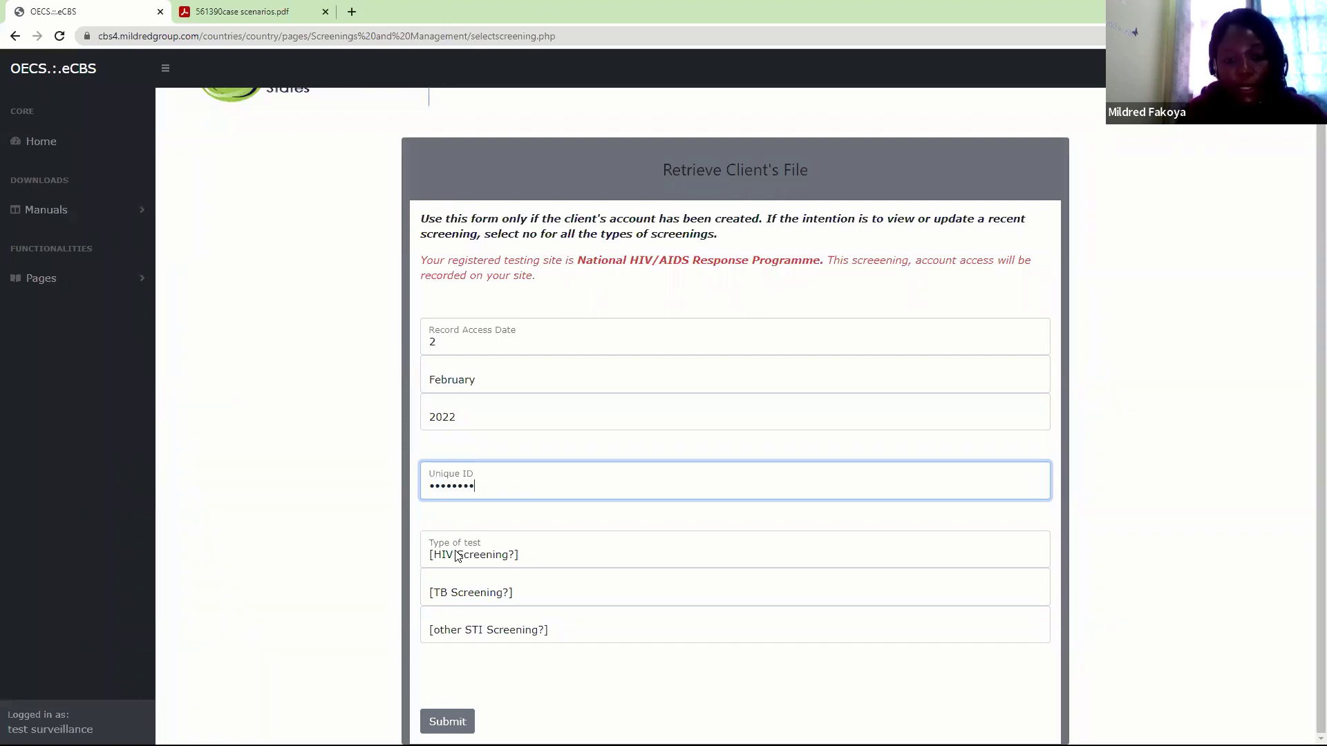
Answer HIV screening Yes, TB No, other STI Yes, and submit the release request
click(456, 557)
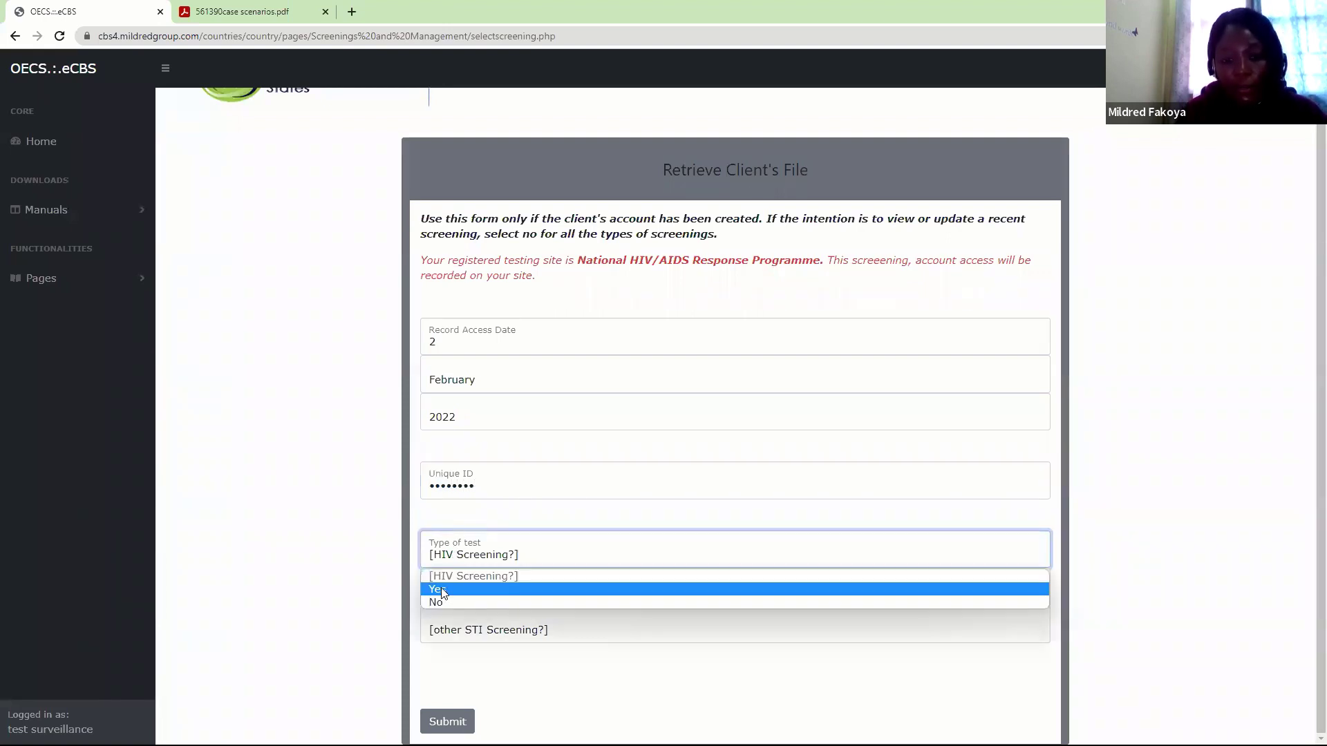
click(449, 590)
click(448, 593)
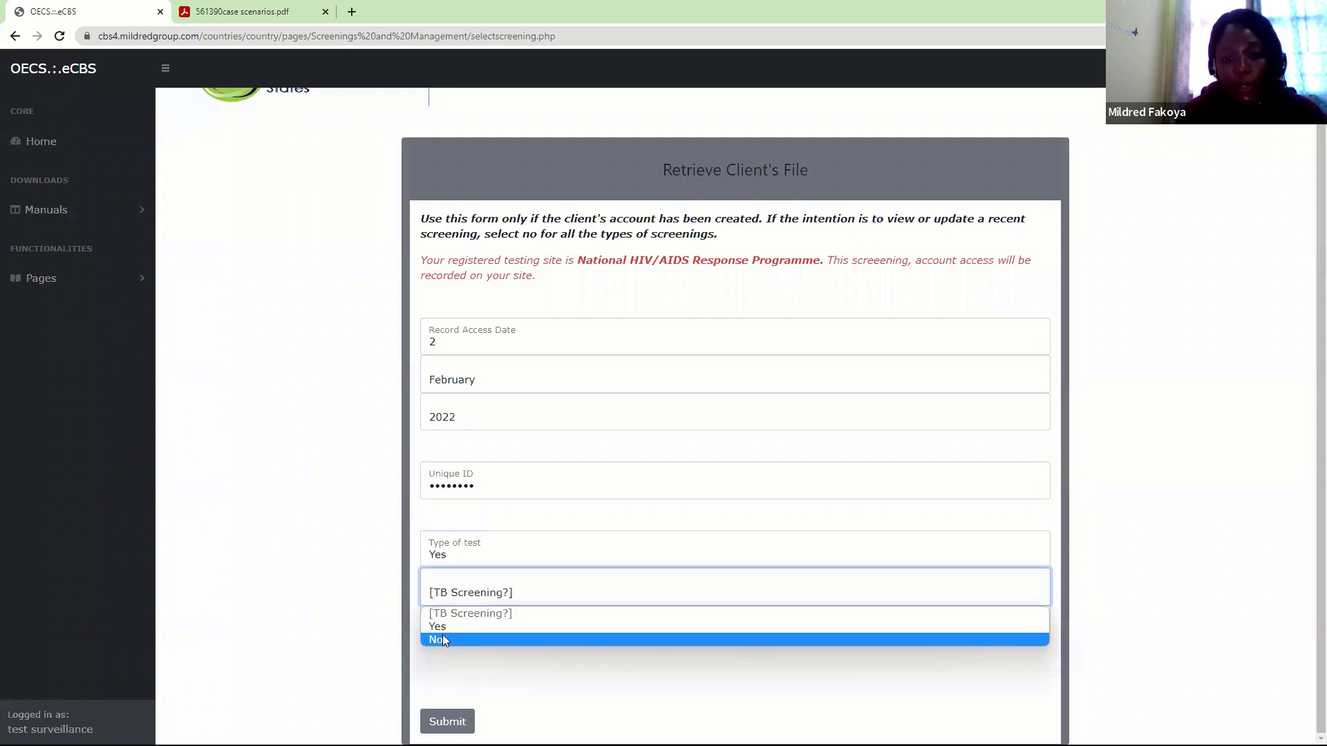
click(463, 638)
click(461, 631)
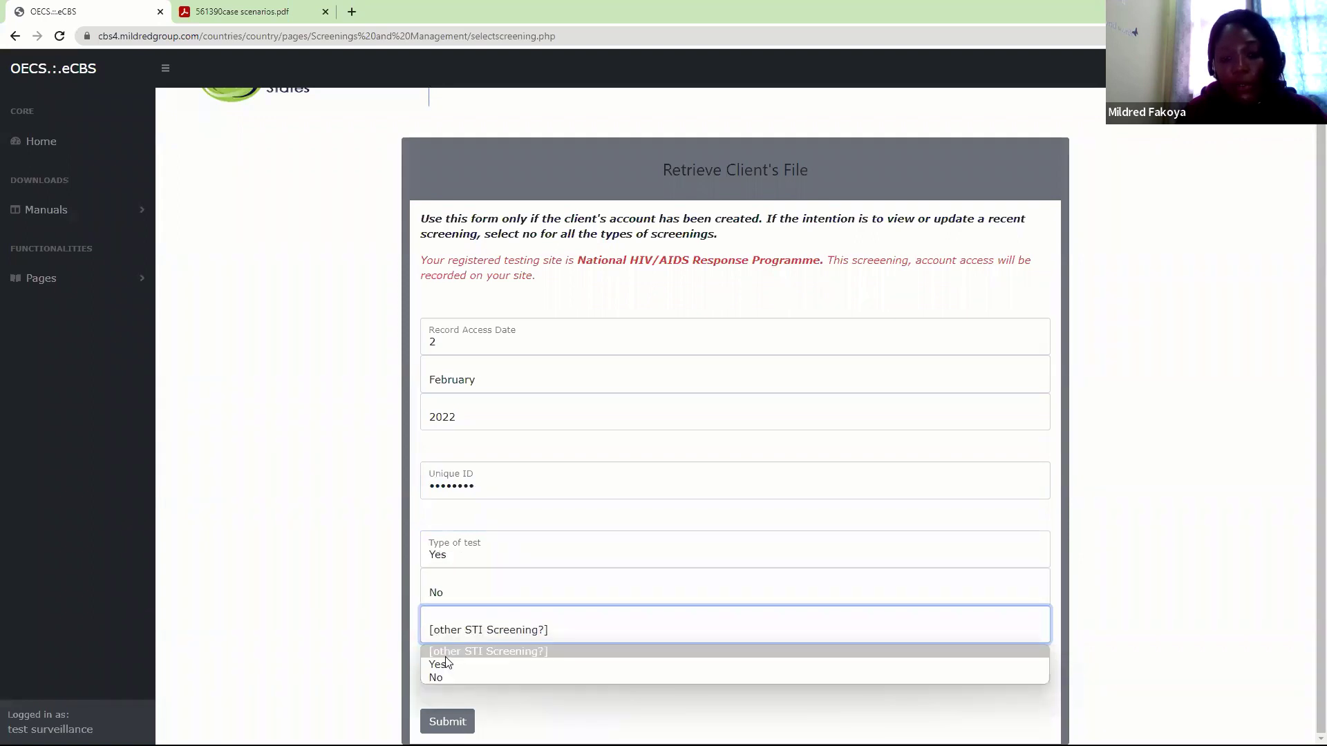
click(437, 691)
click(448, 722)
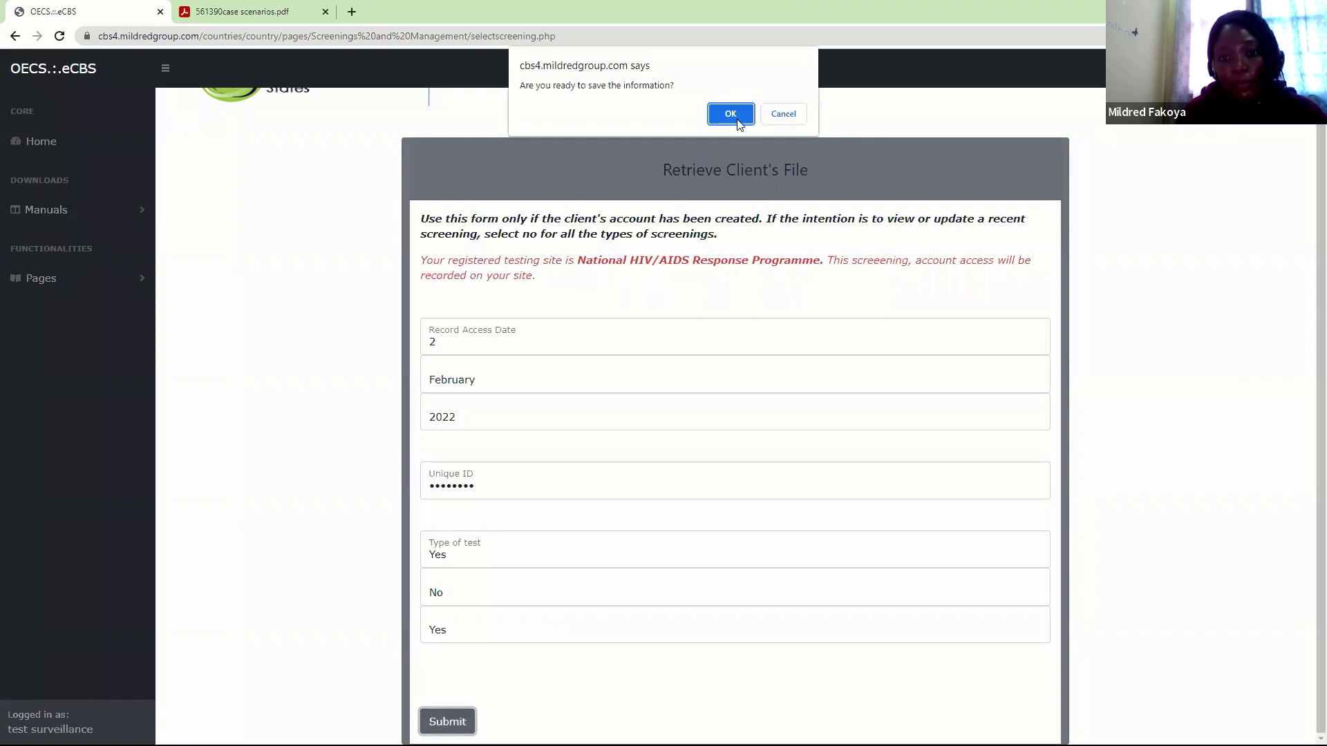
click(732, 105)
click(782, 127)
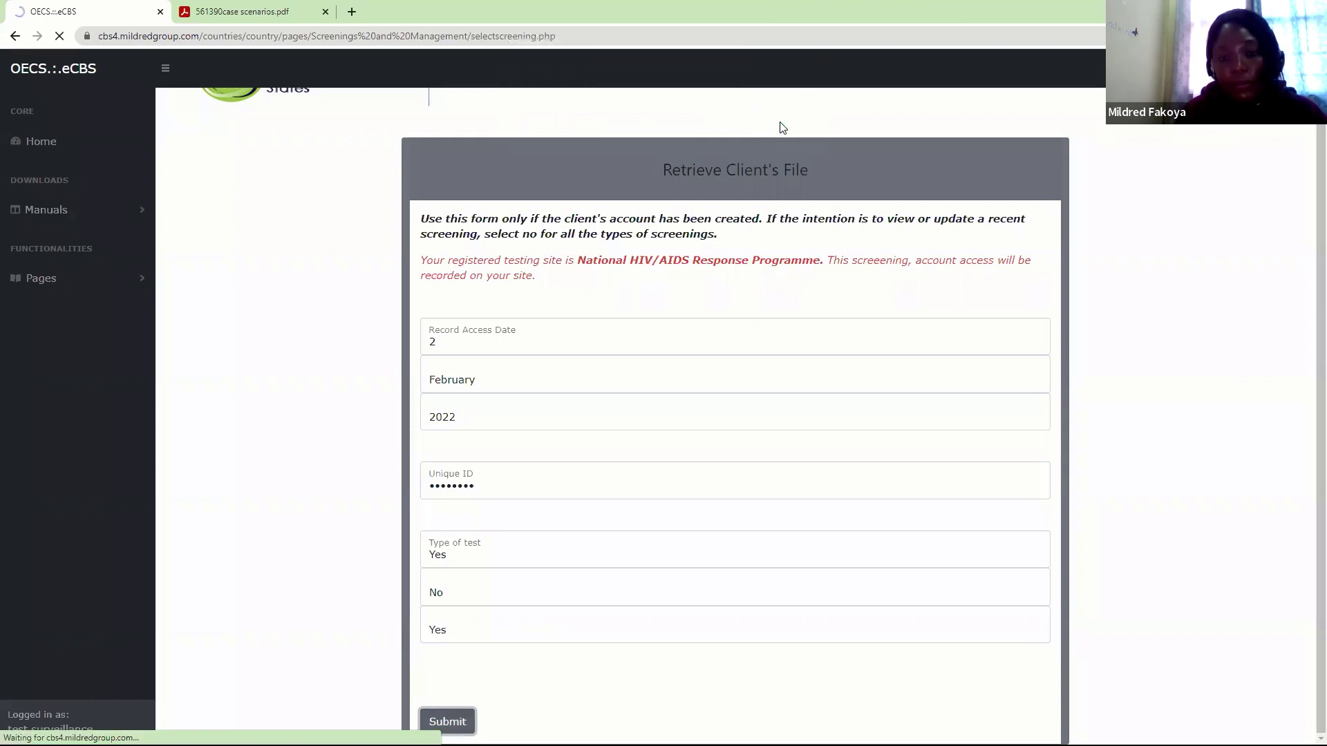
Open Collect Client's Information and load the client's file using her unique ID
click(62, 280)
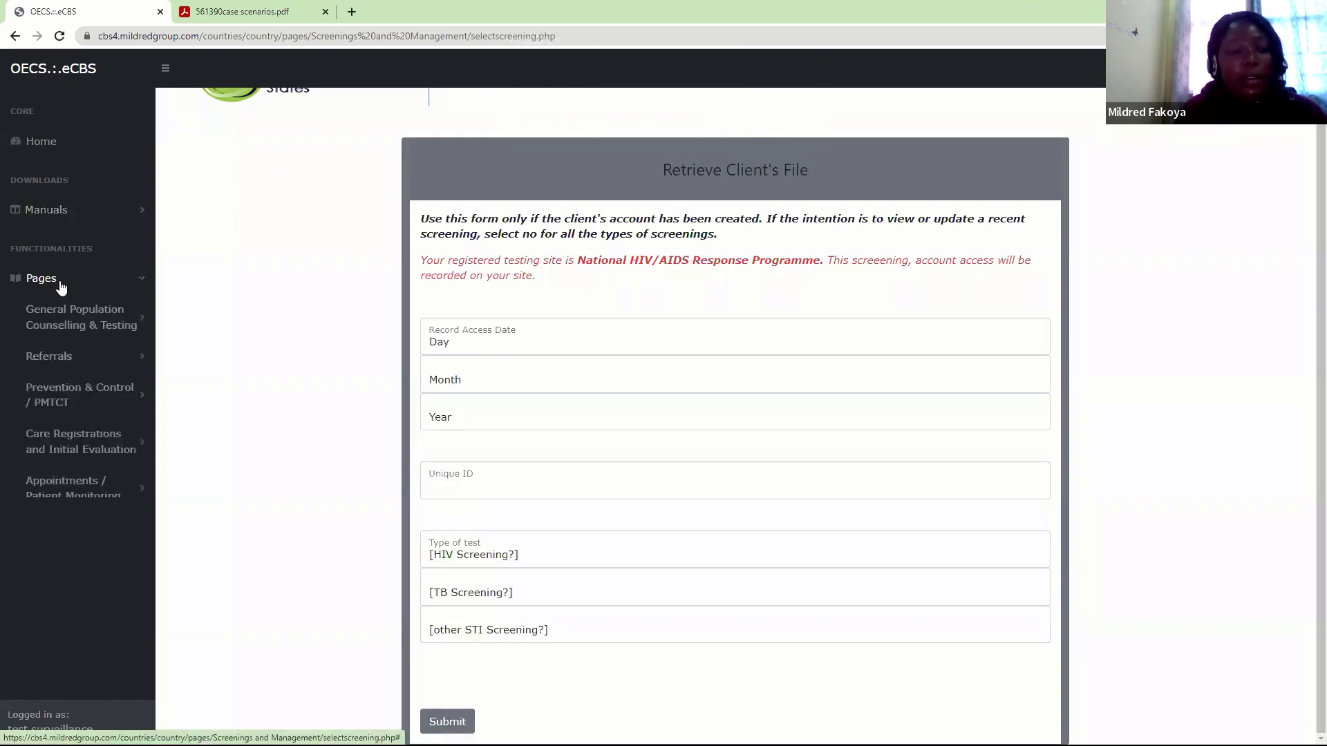
click(83, 308)
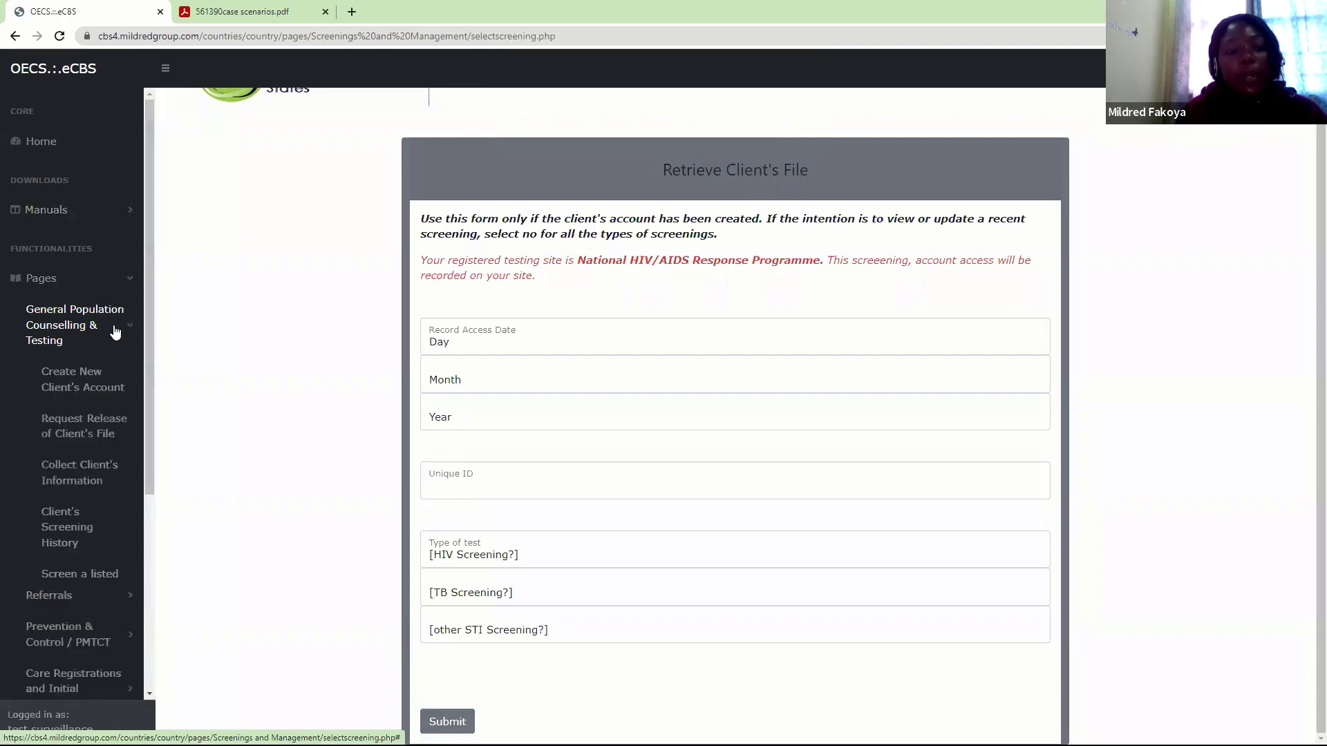
click(77, 477)
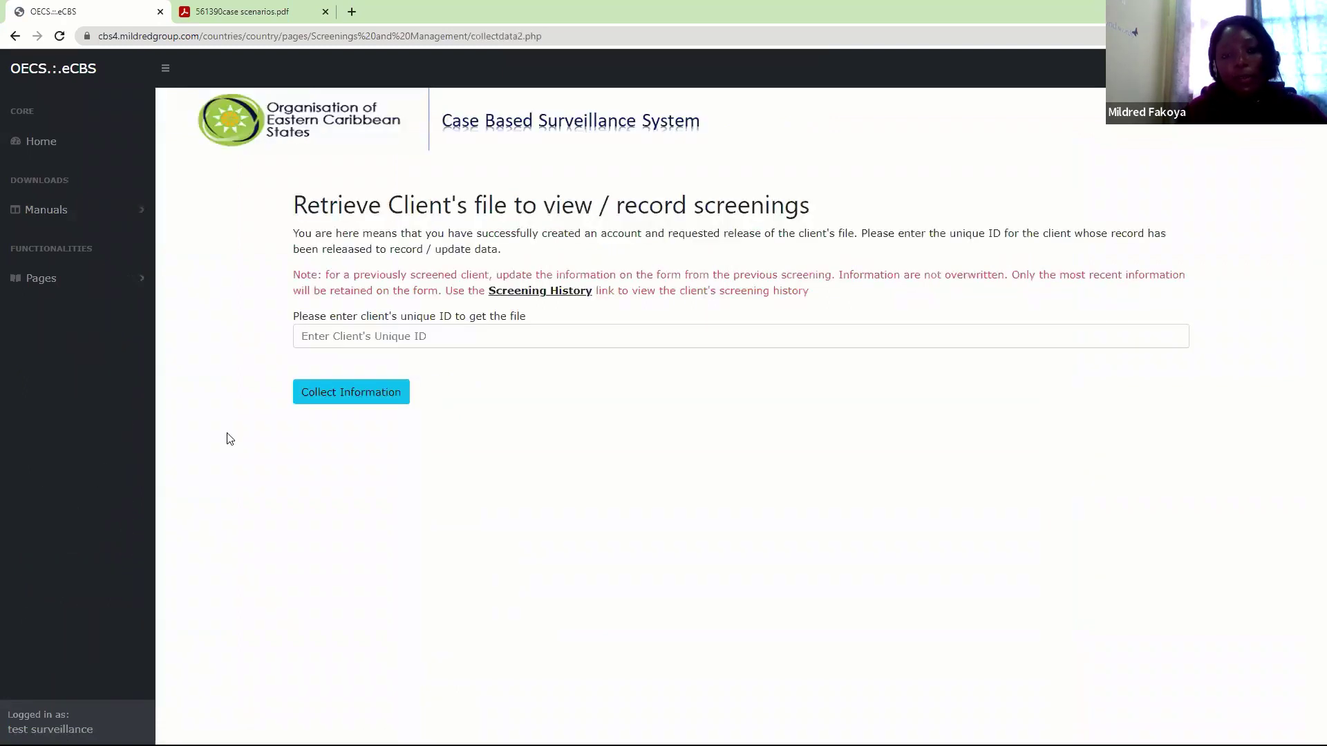
click(408, 337)
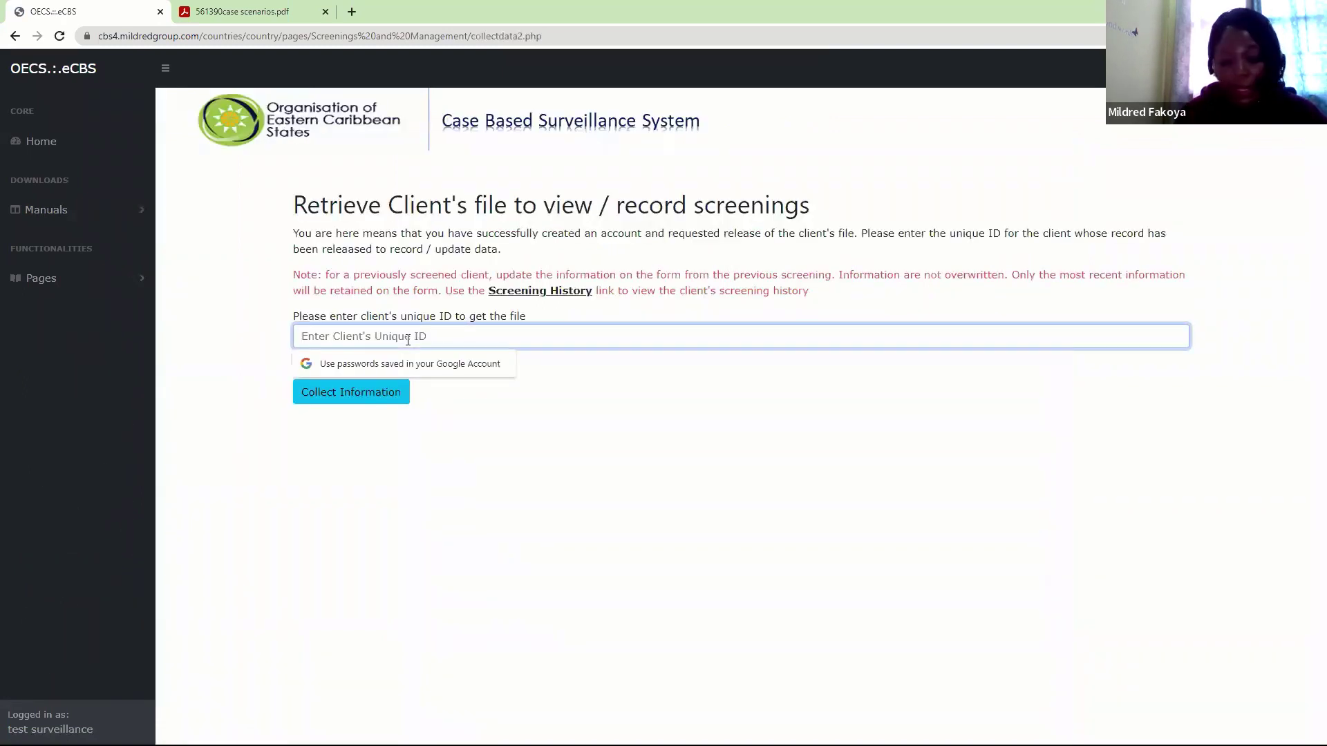
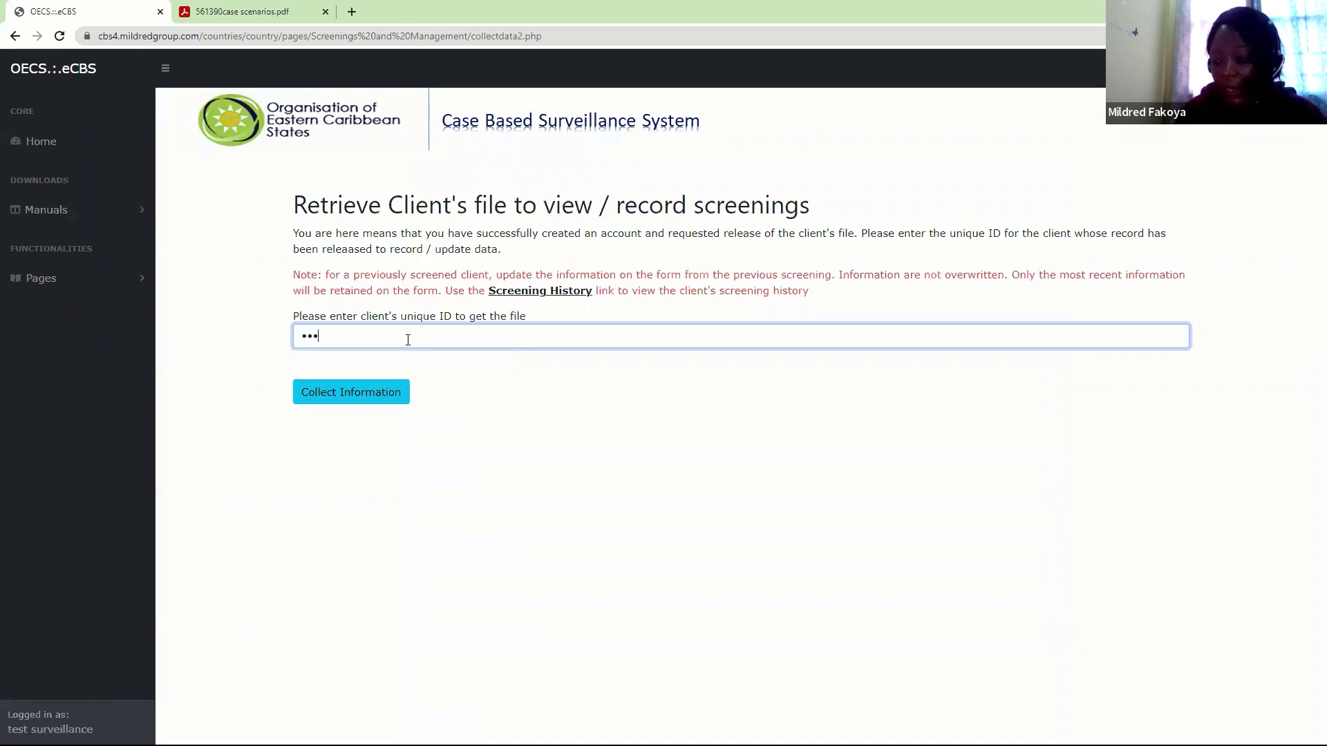
click(356, 393)
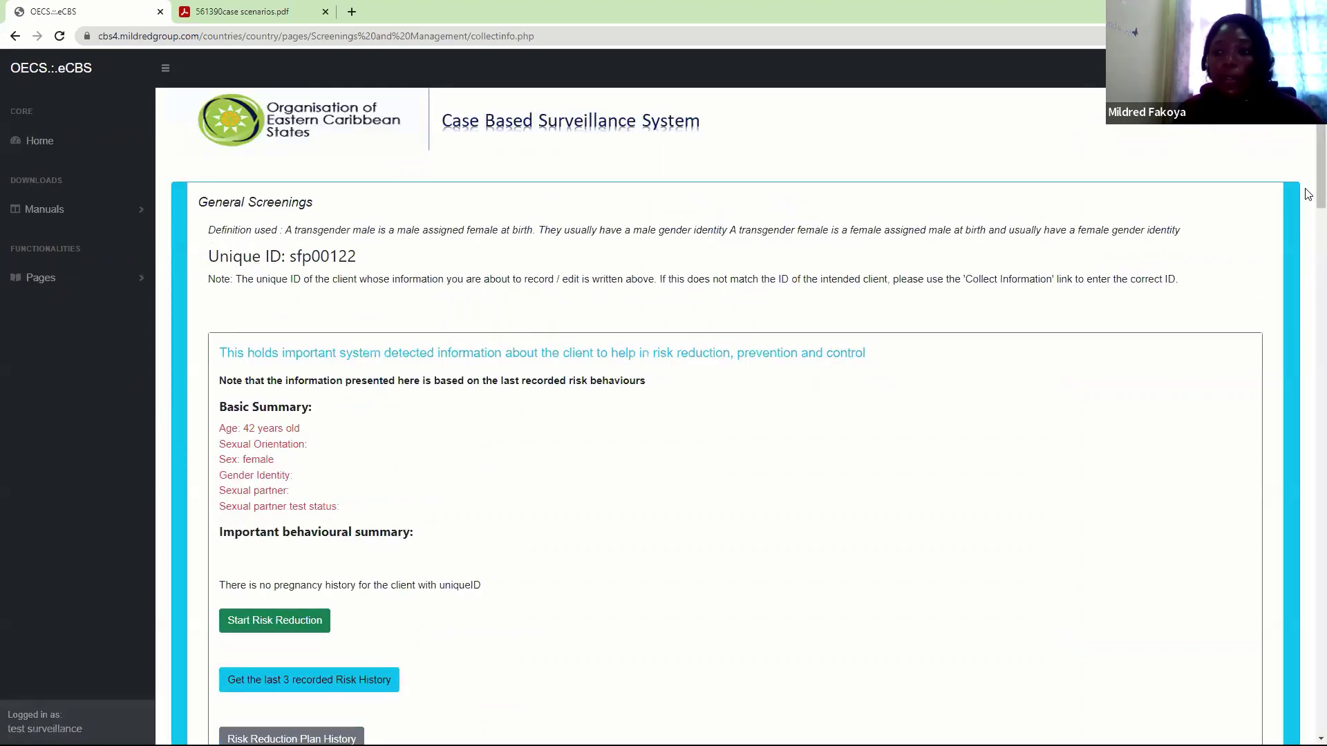
scroll(1309, 180, down, 3)
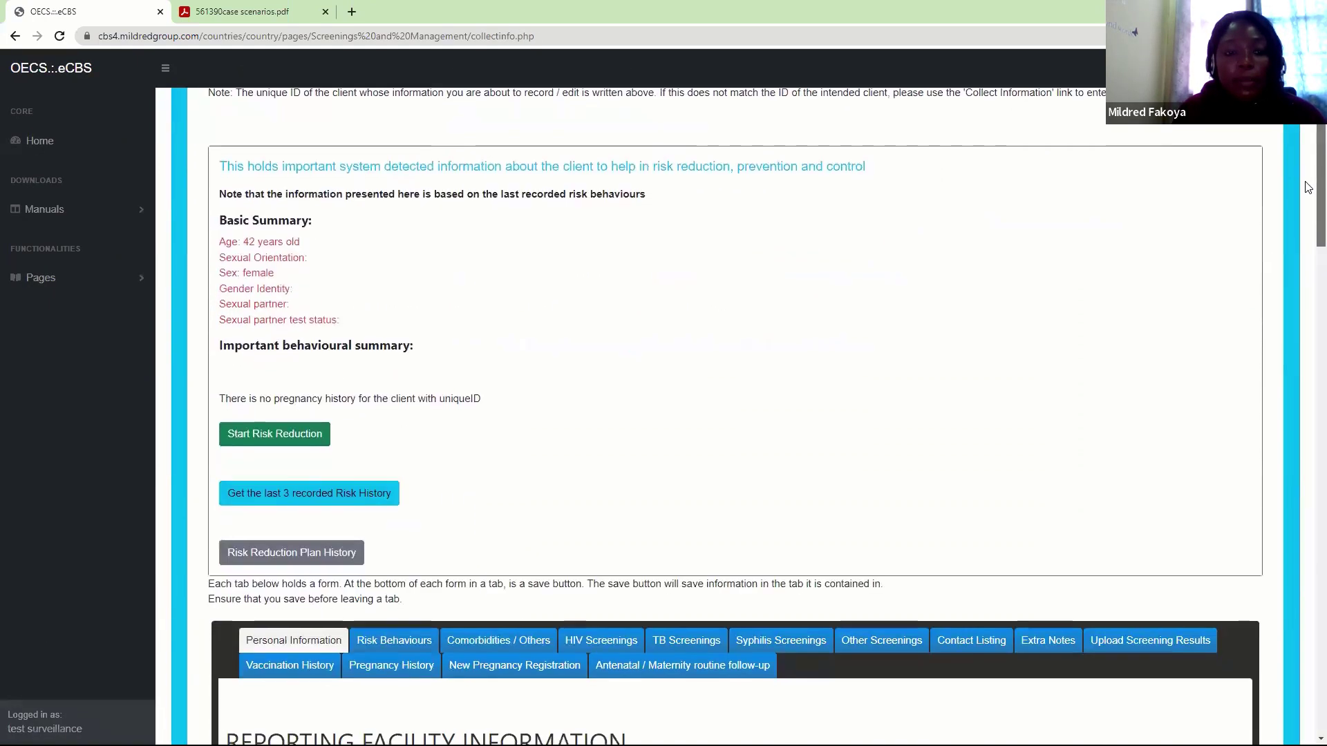
scroll(1308, 166, up, 3)
scroll(1308, 204, down, 5)
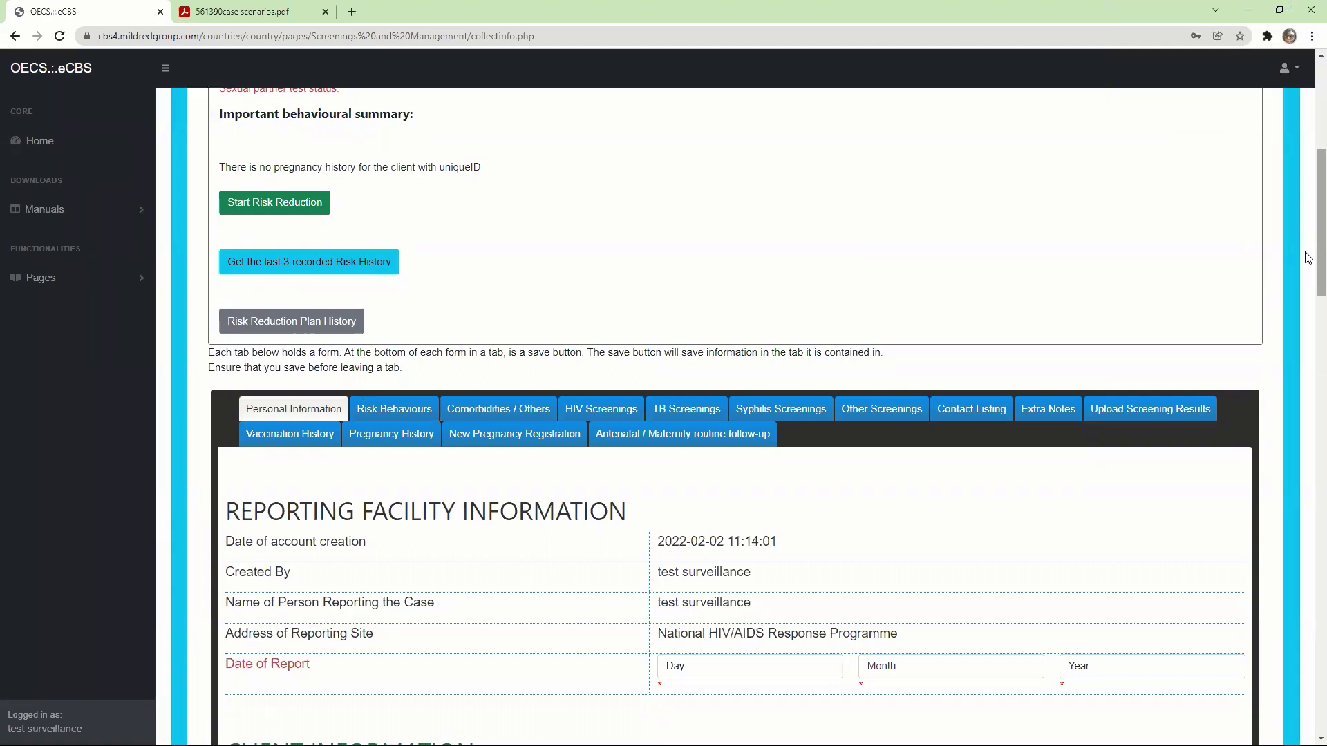
scroll(1308, 269, down, 2)
scroll(1308, 270, down, 2)
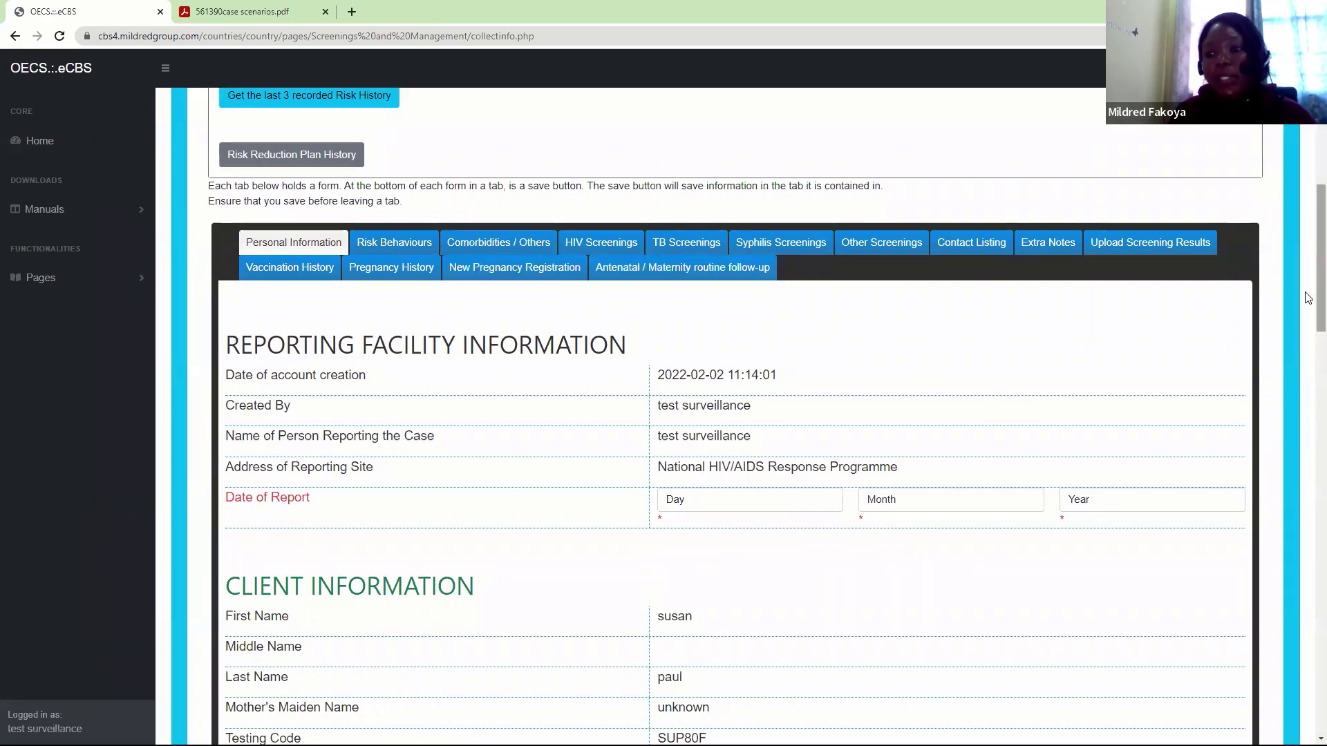
scroll(1309, 295, up, 1)
scroll(1309, 295, up, 5)
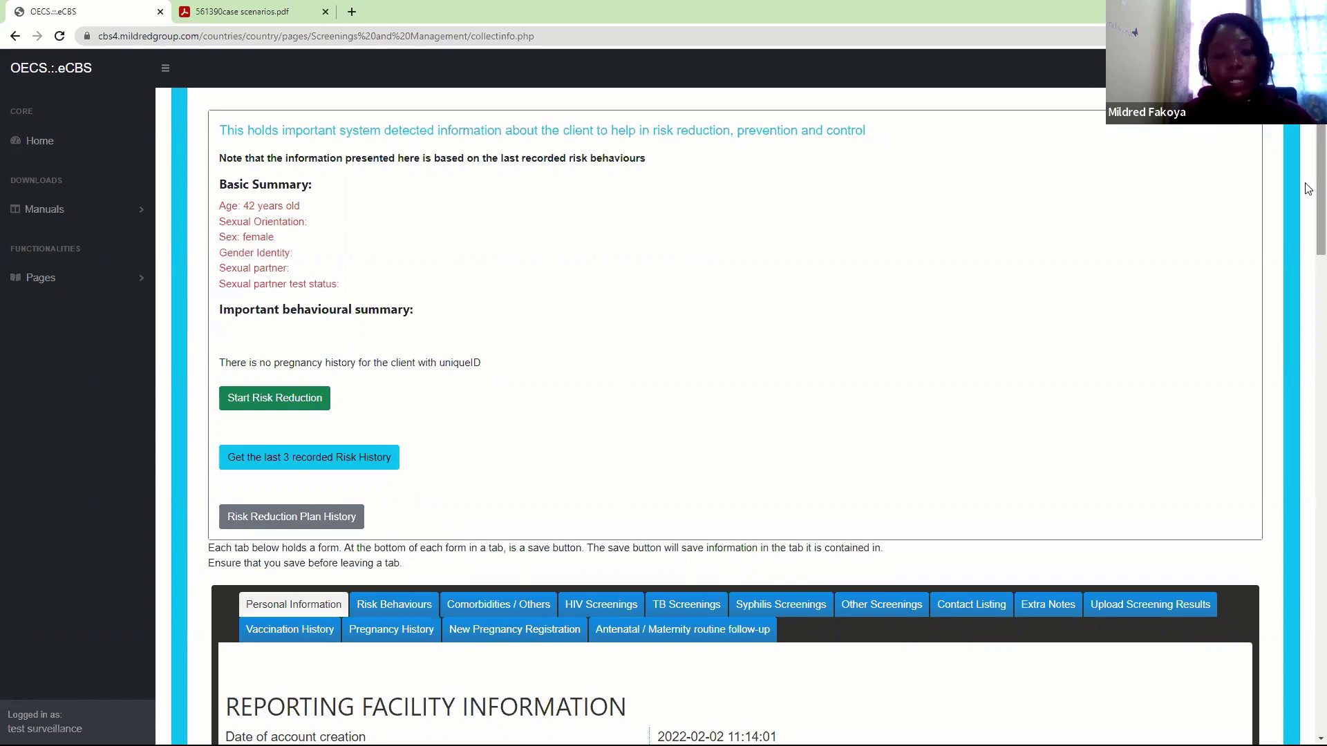
Open the New Pregnancy Registration tab and scroll through the blank Register Pregnancy form
click(544, 633)
scroll(1307, 308, down, 5)
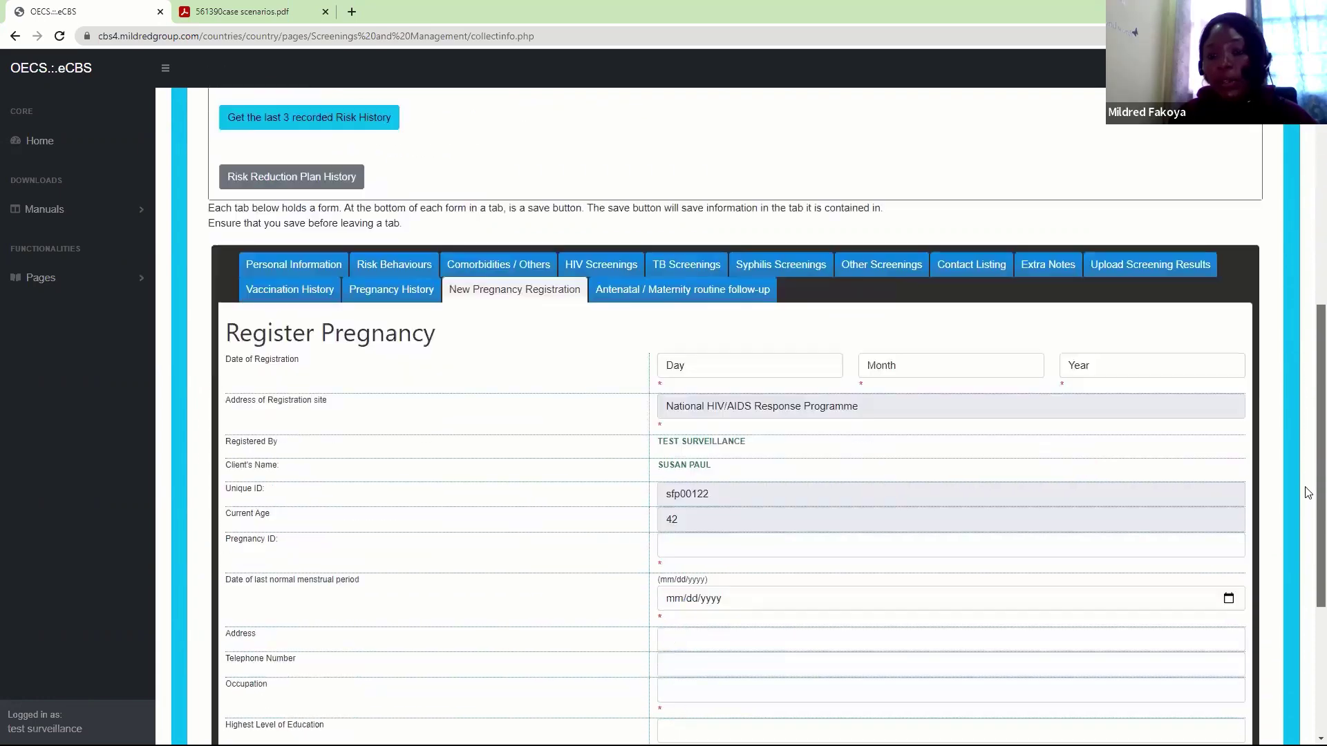
scroll(1308, 493, down, 2)
scroll(1308, 521, down, 2)
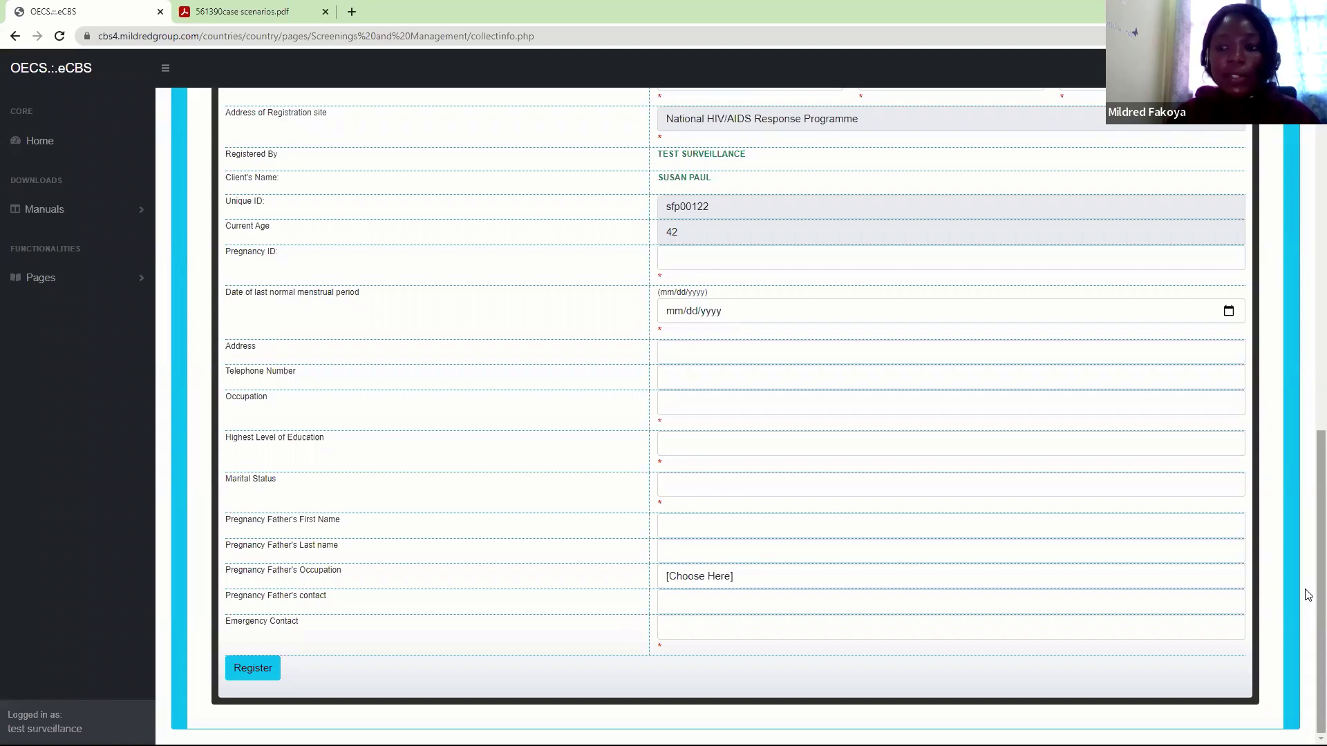
scroll(1309, 594, up, 5)
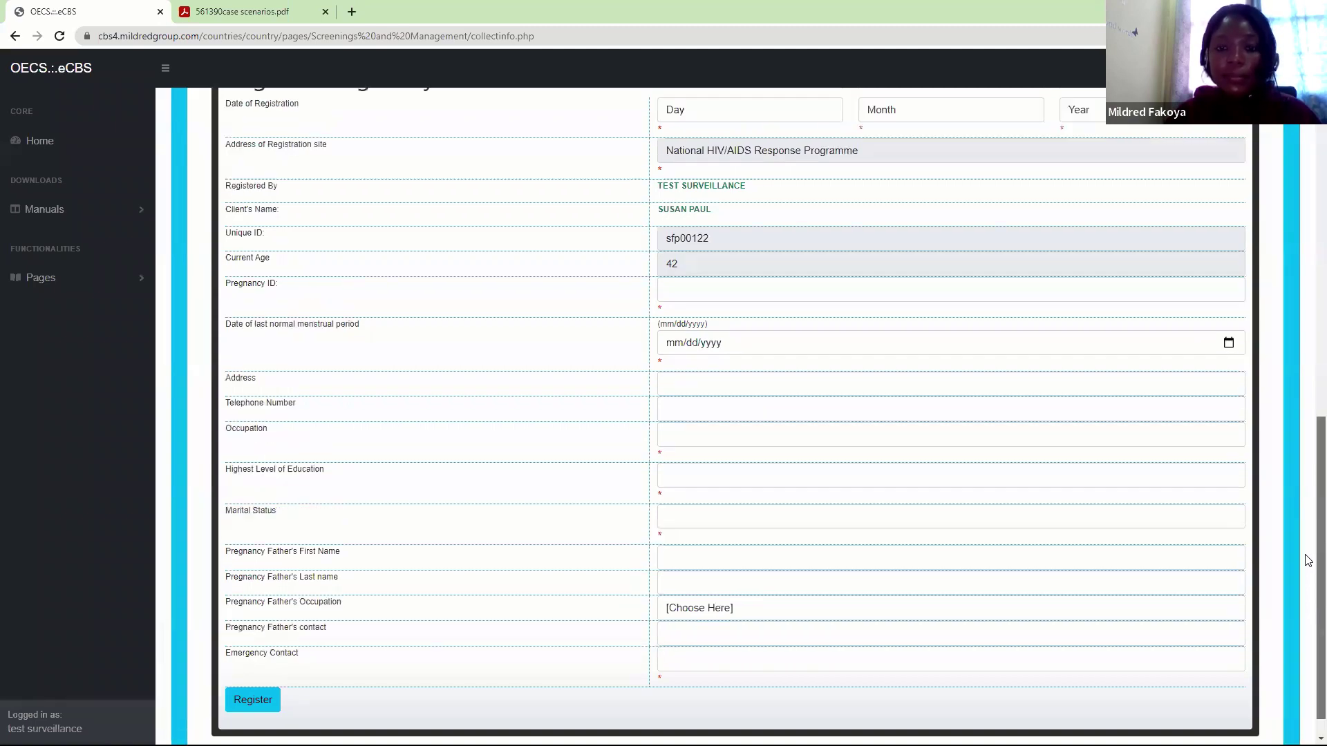
scroll(1308, 517, down, 1)
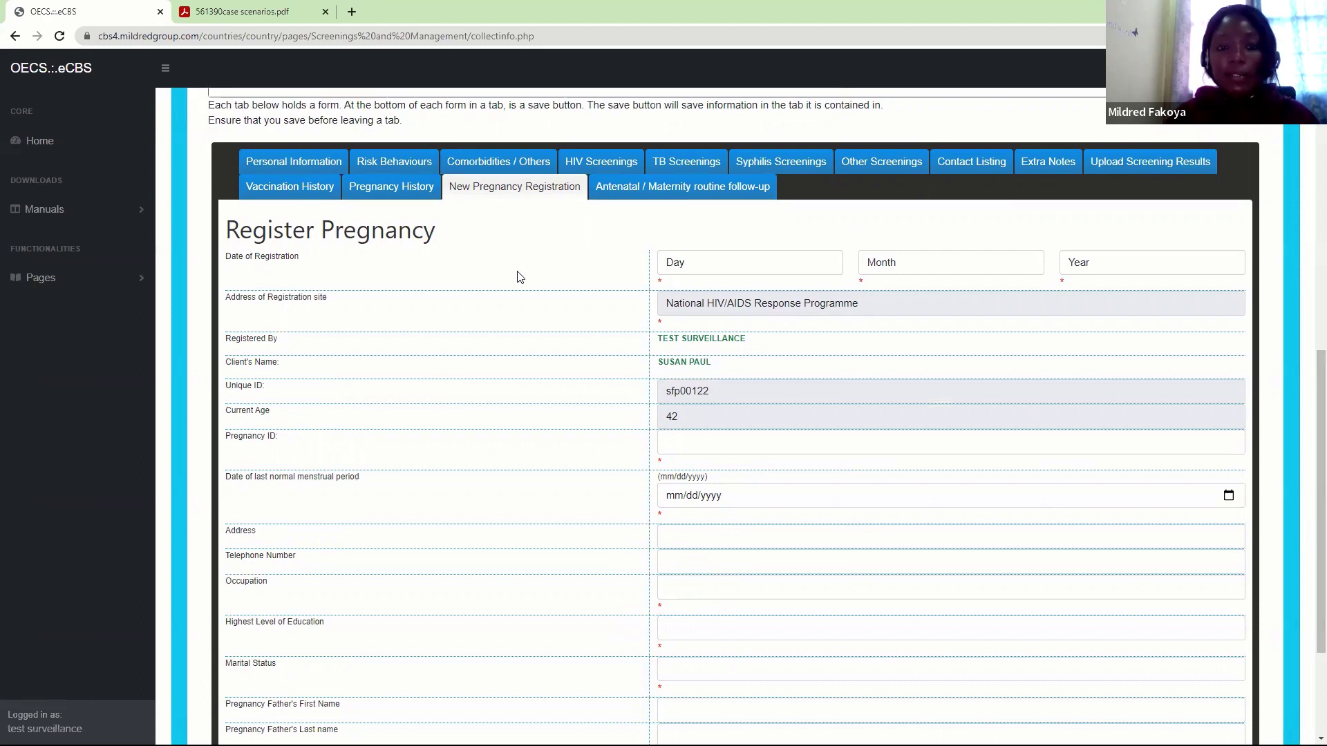
drag(1308, 395, 1309, 423)
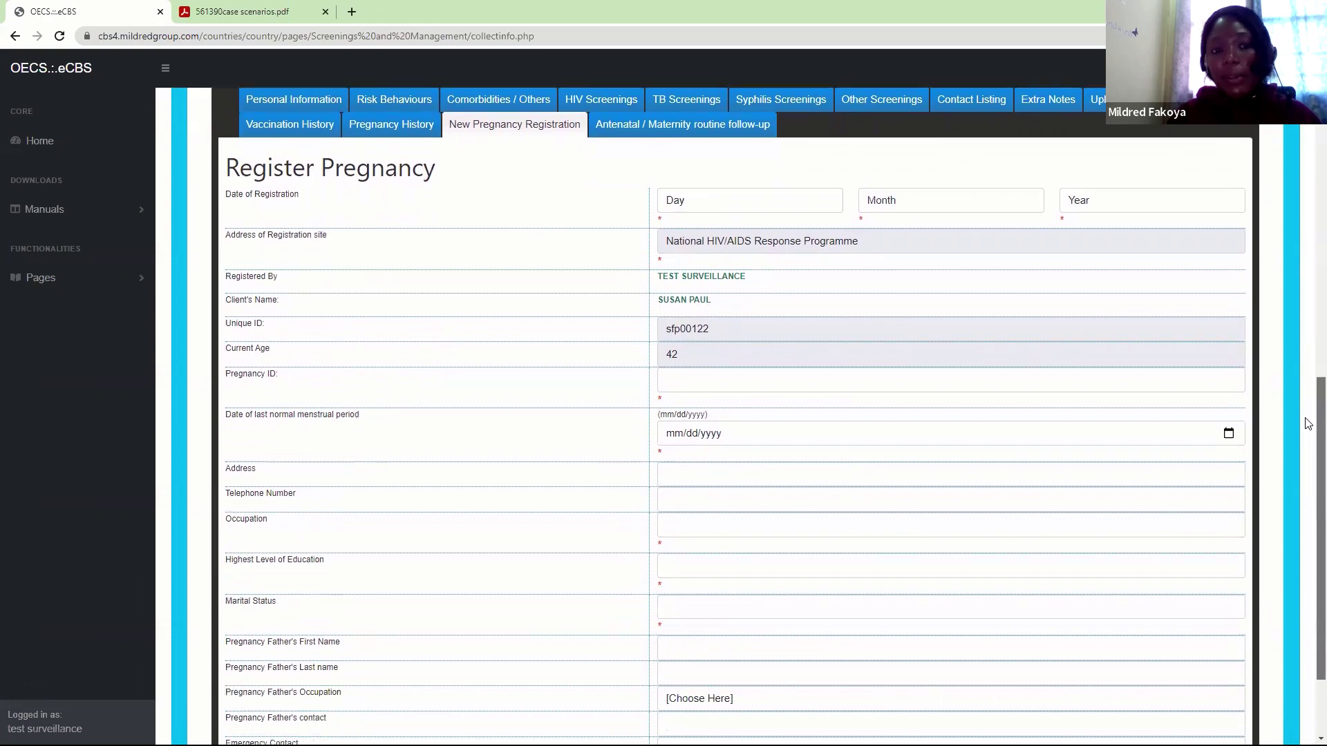
Set the Date of Registration to 2 January 2022
click(702, 206)
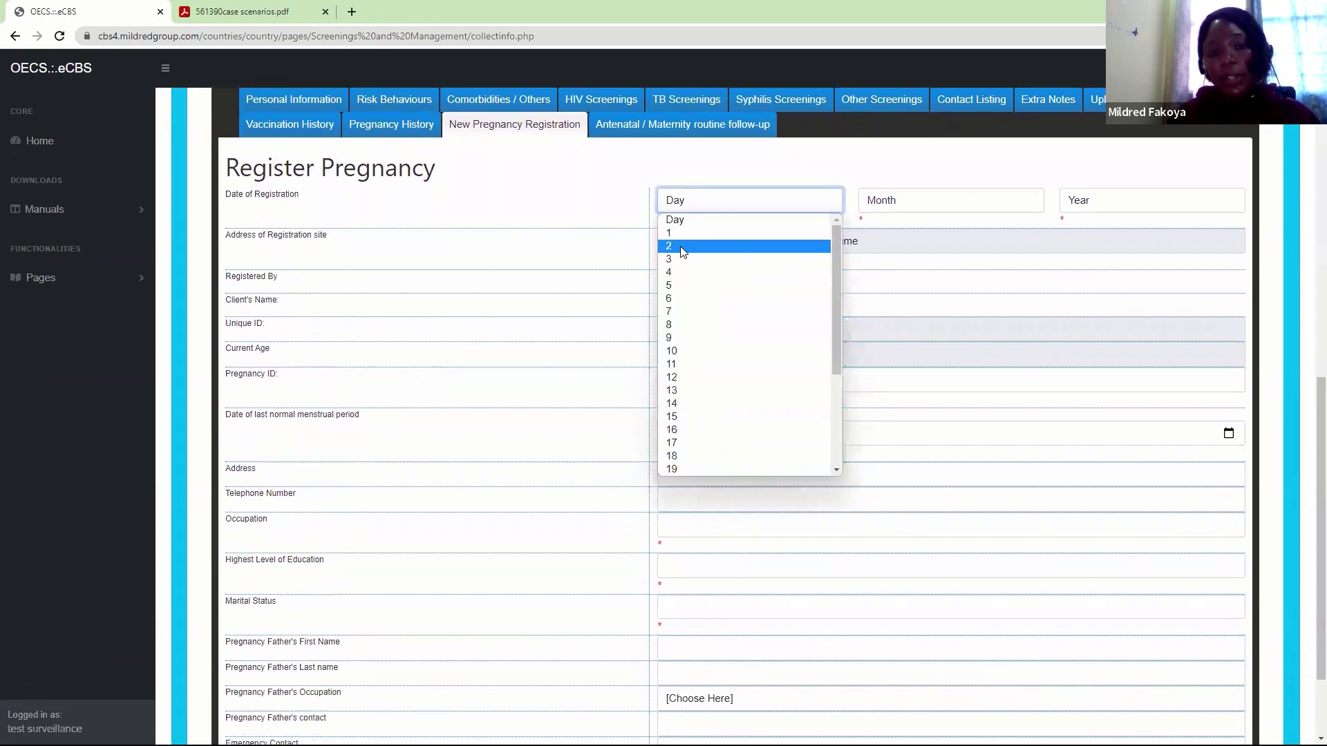
click(682, 247)
click(891, 208)
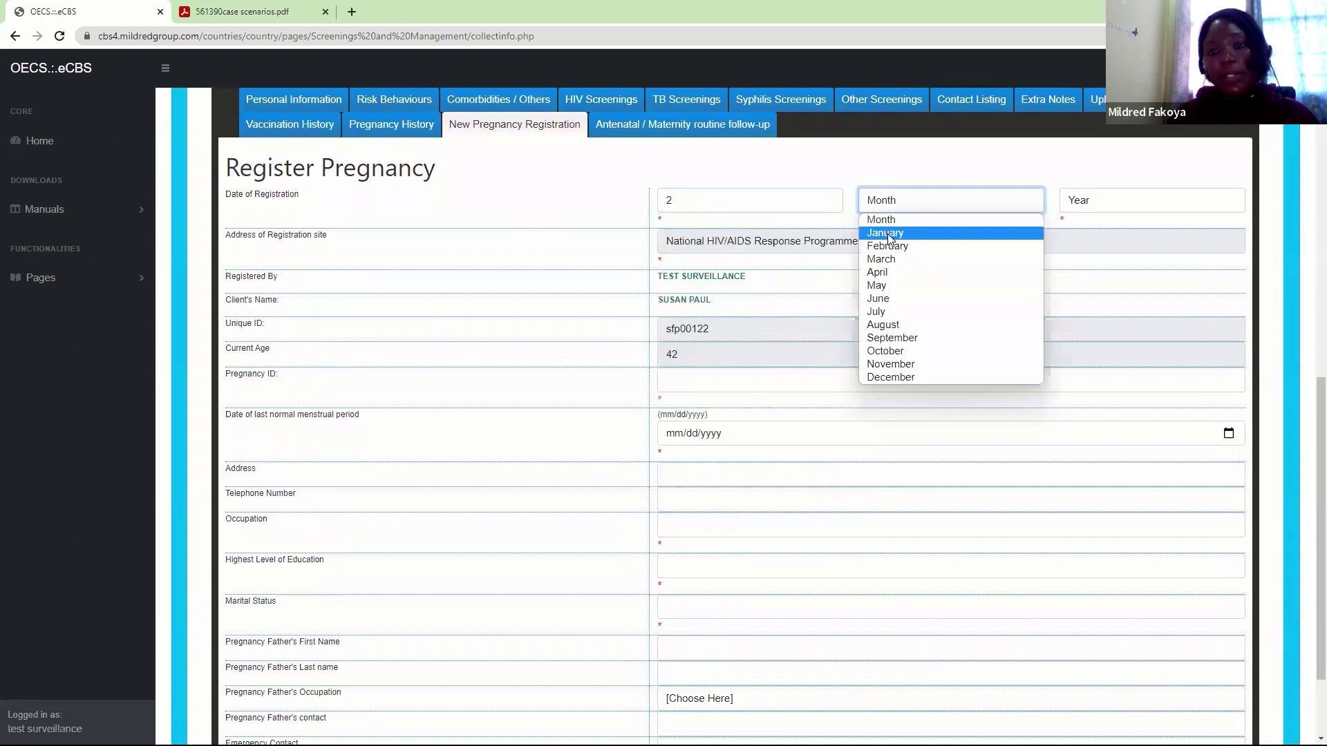
click(889, 235)
click(1082, 204)
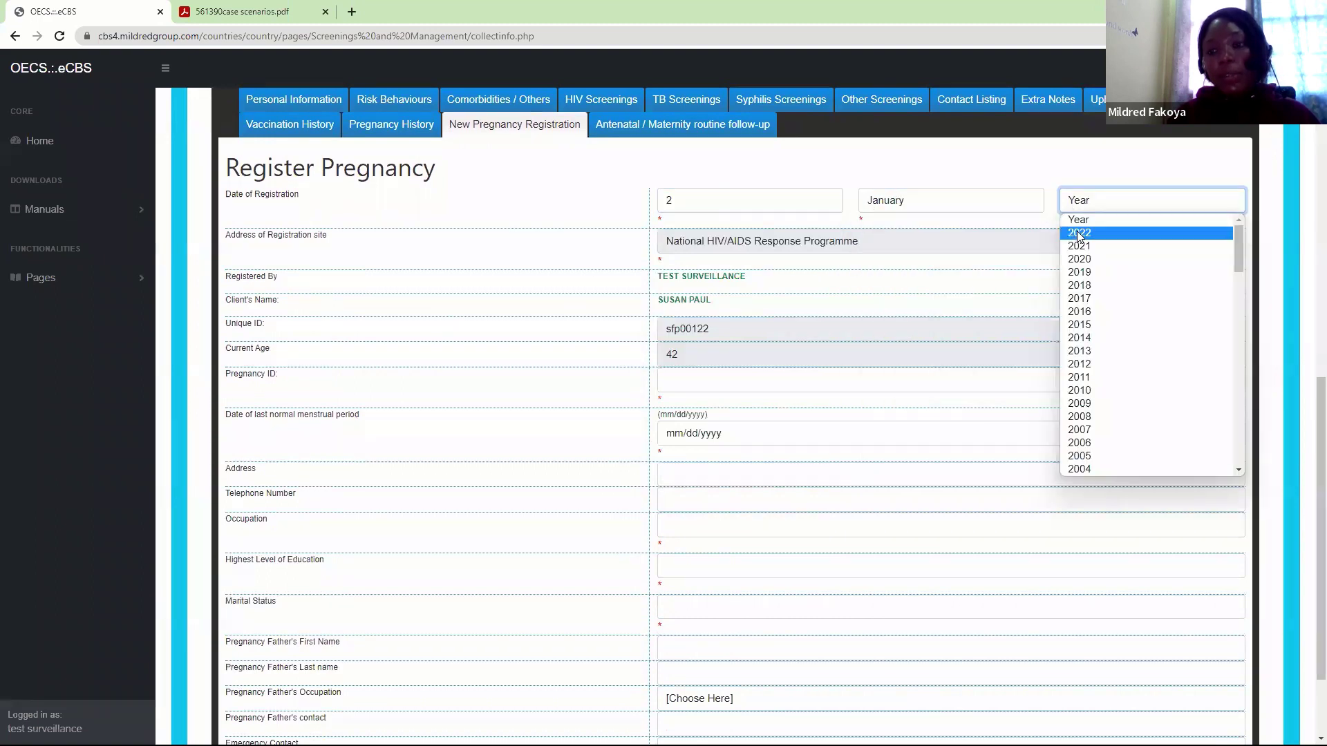
click(1080, 235)
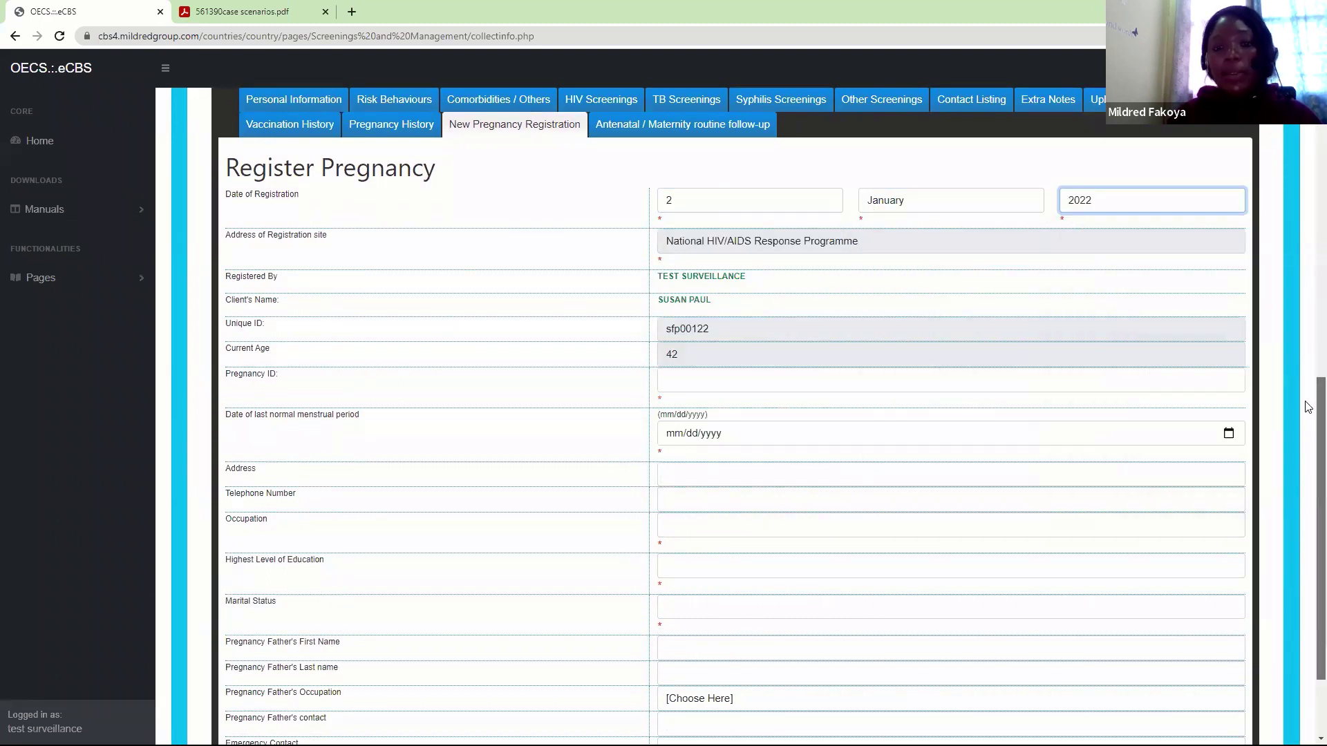
scroll(1308, 456, down, 2)
scroll(1309, 455, down, 1)
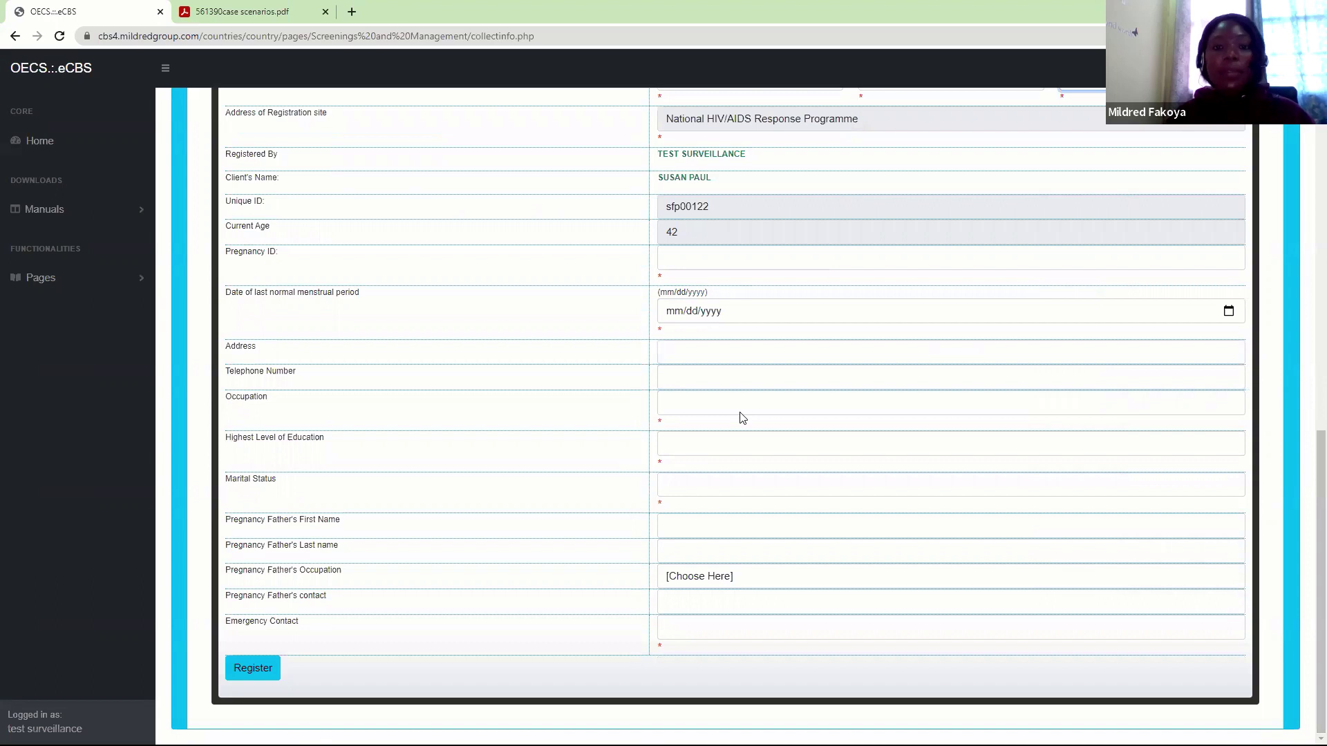
Fill in the Pregnancy ID built from the client's unique ID
click(670, 351)
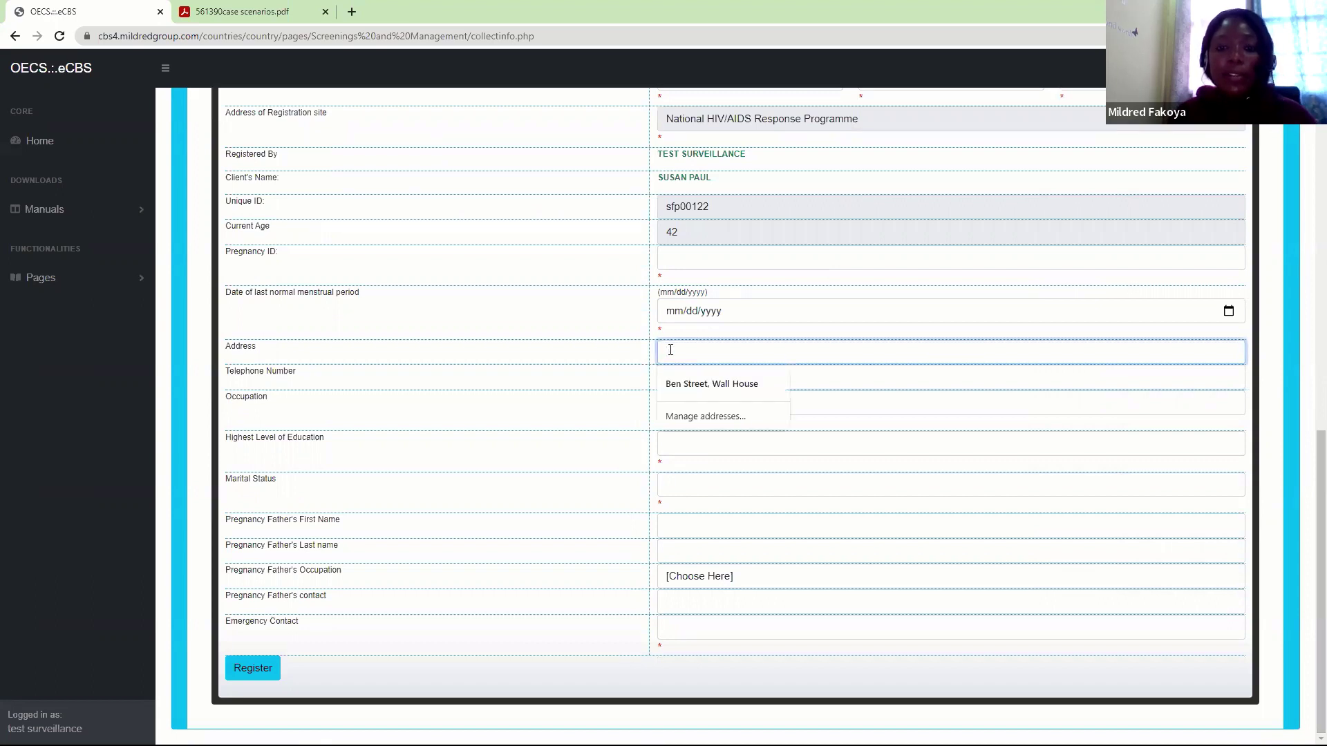
click(709, 260)
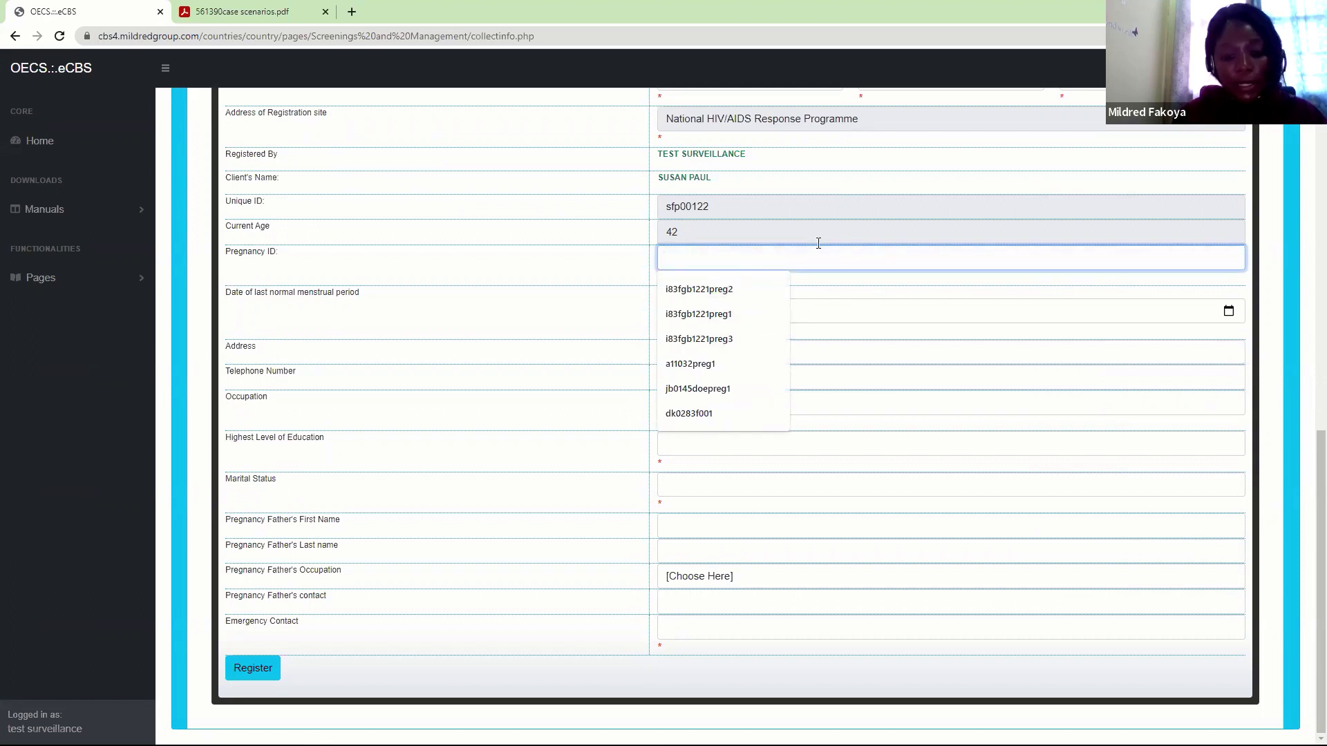
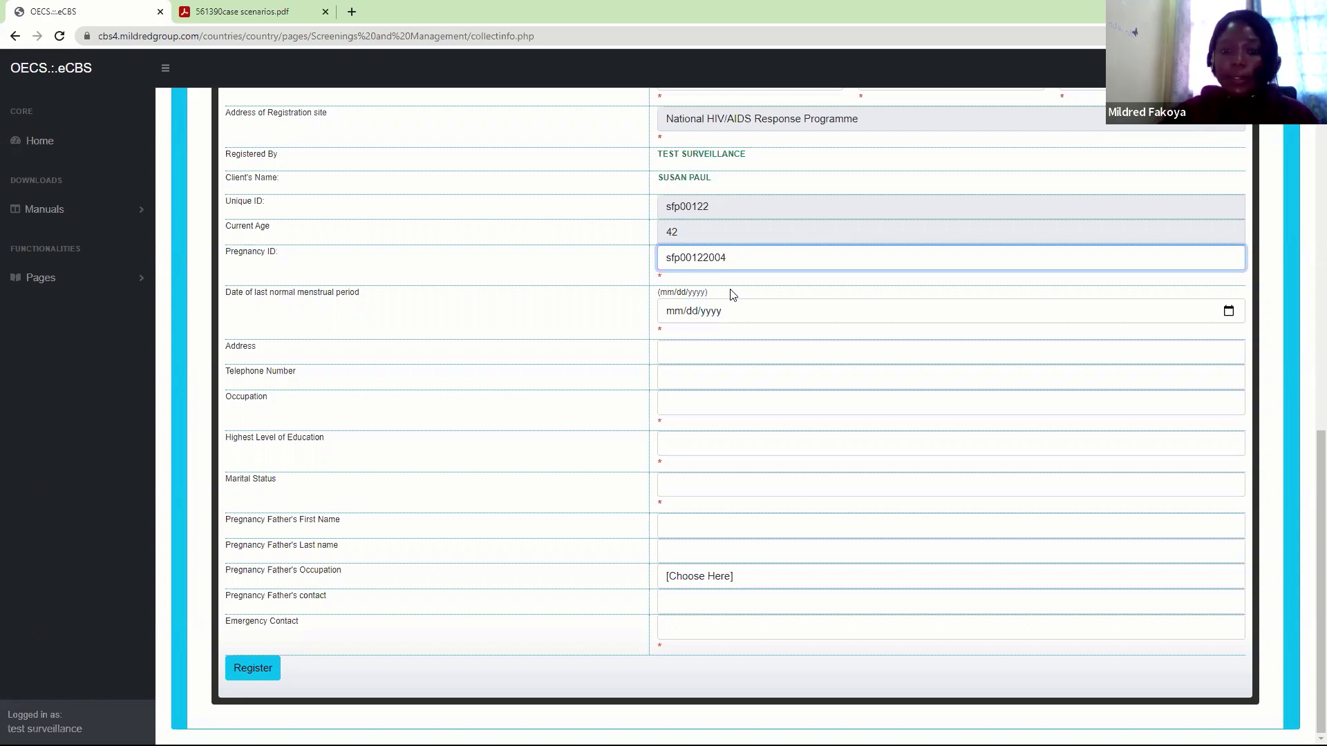
Set the last menstrual period date to 2 July 2021
click(1233, 315)
click(1234, 315)
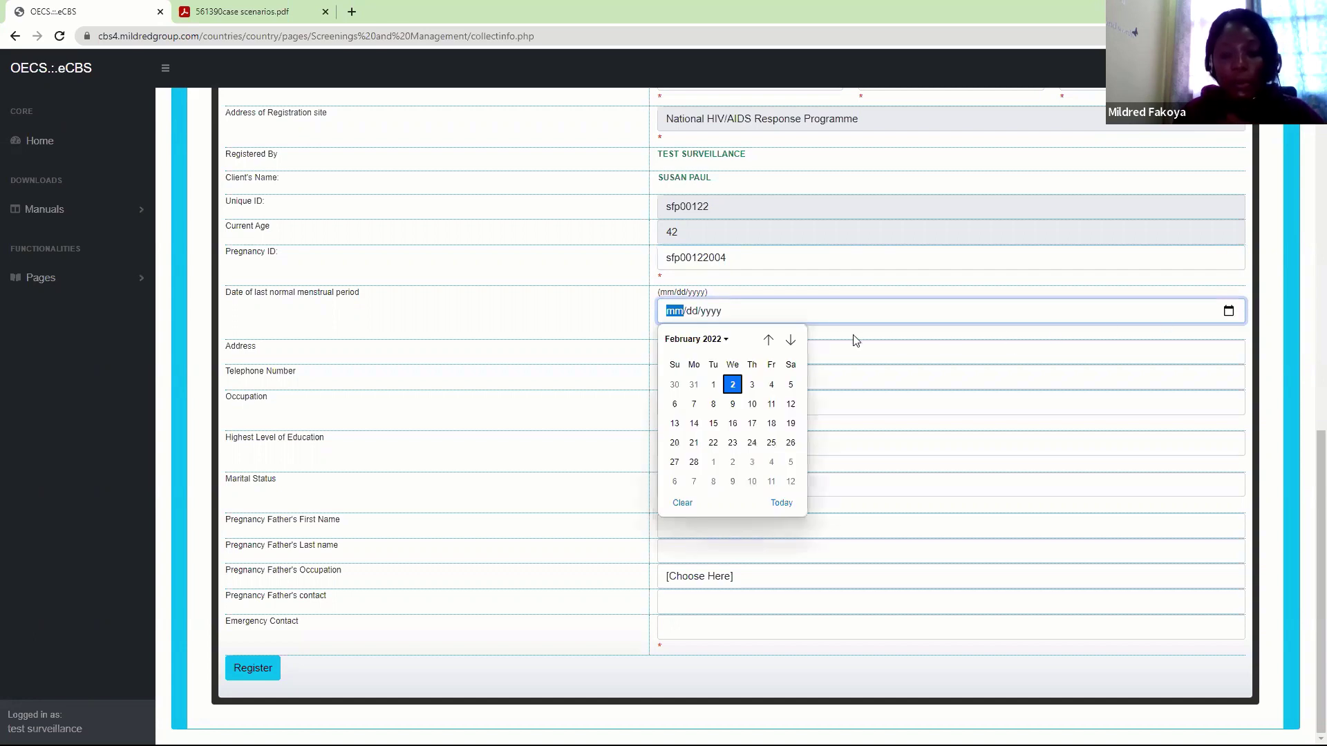
click(767, 342)
click(767, 342)
click(767, 342)
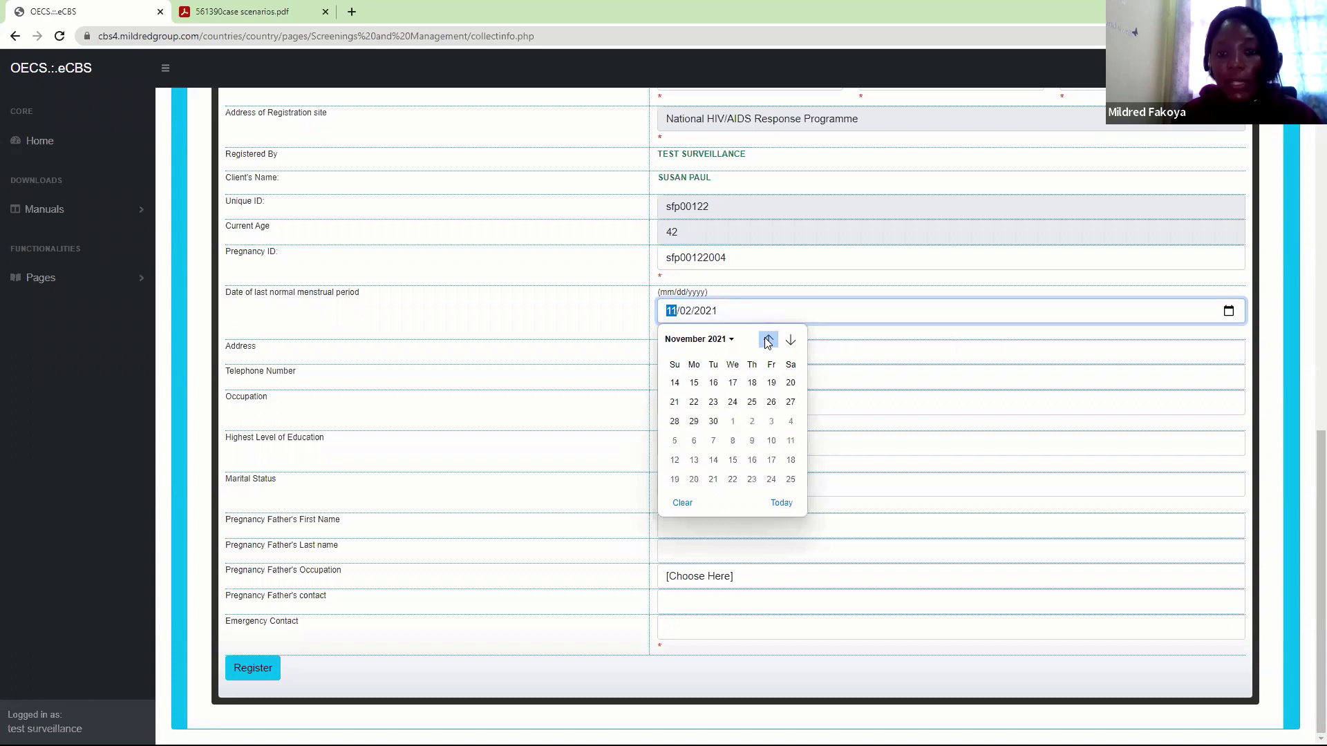
click(768, 342)
click(767, 340)
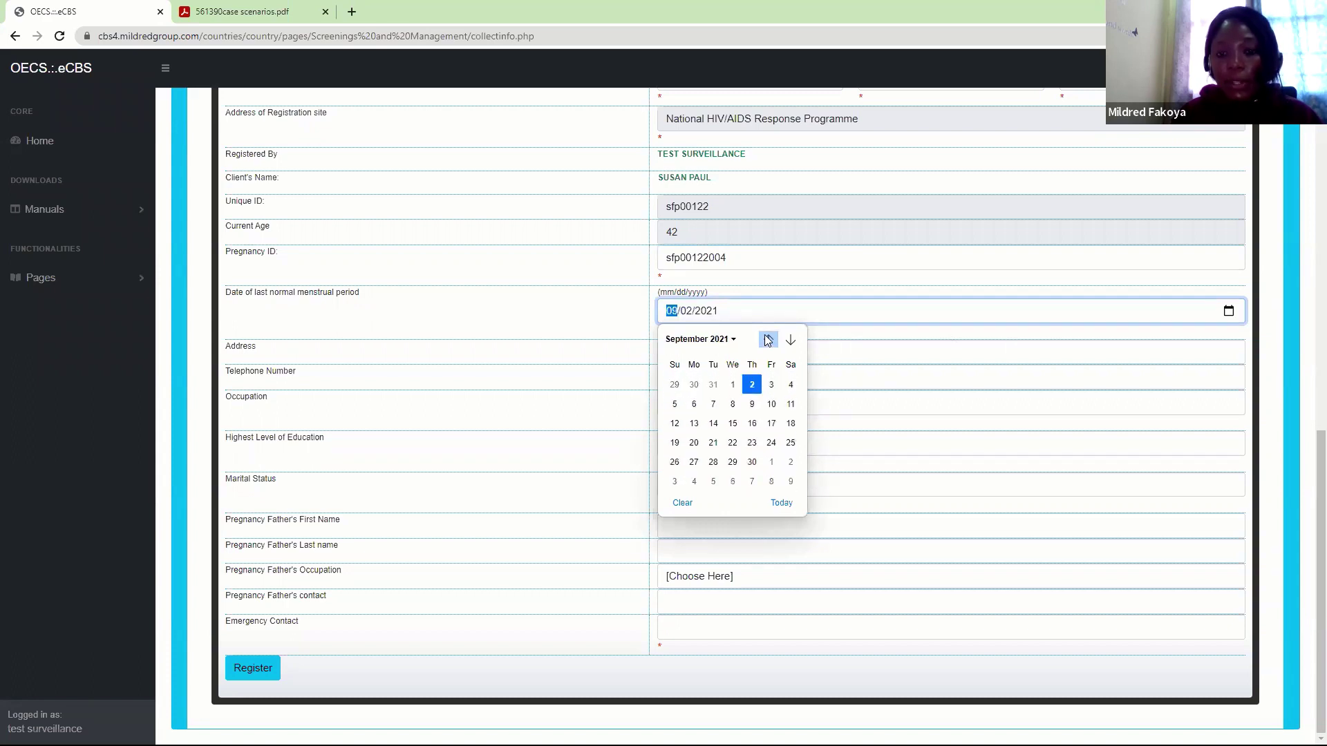
click(768, 340)
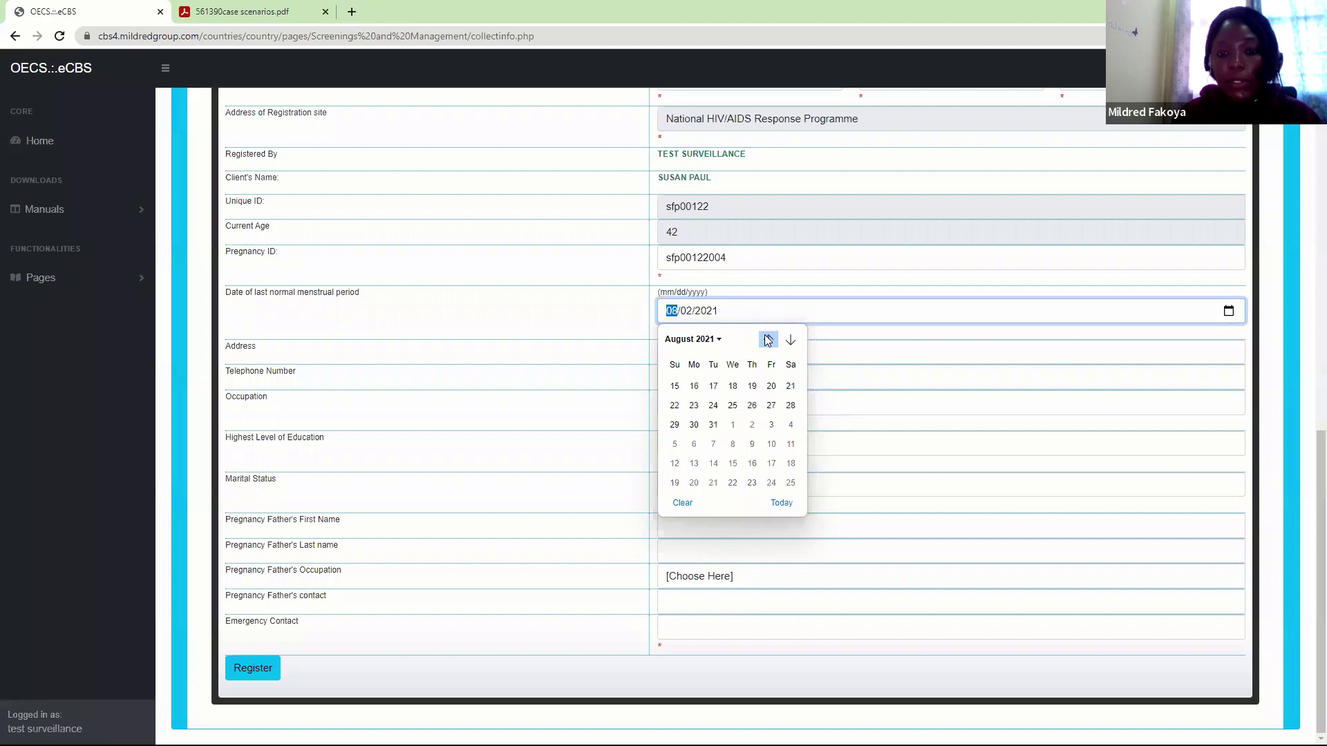
click(767, 340)
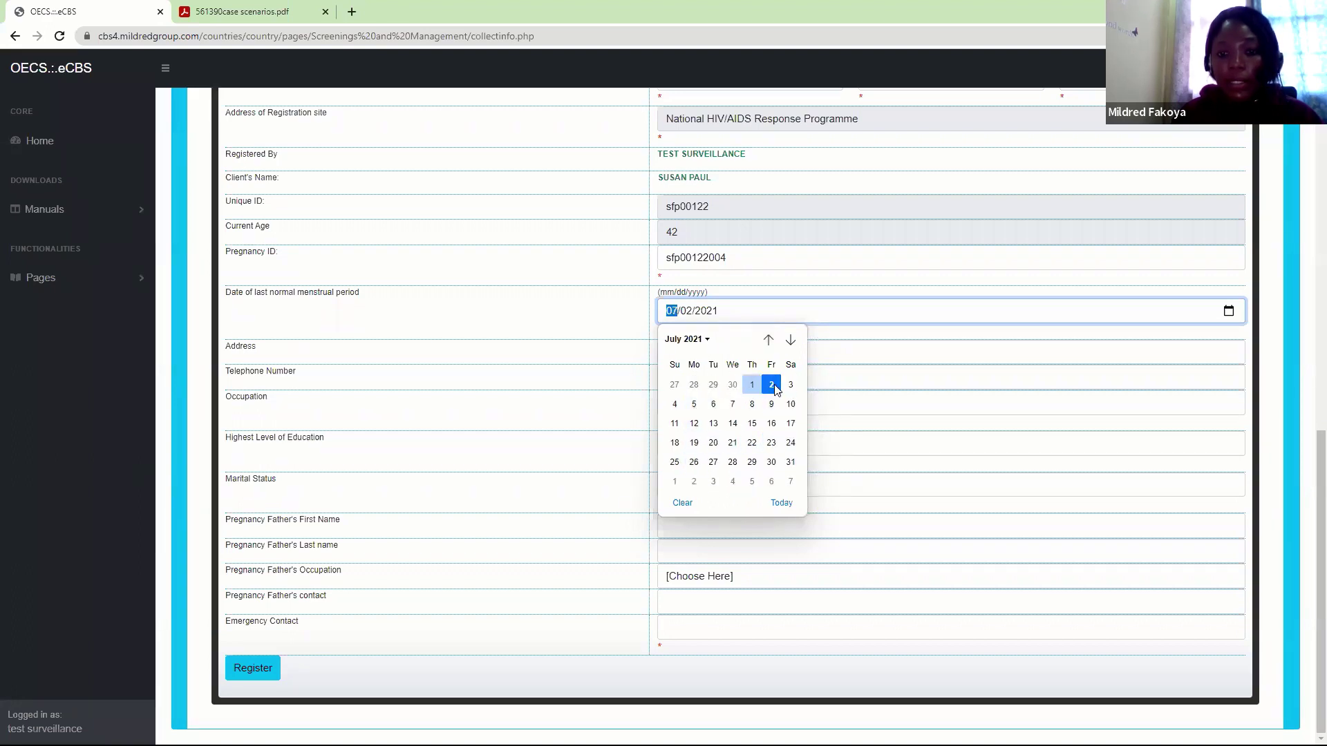
click(692, 316)
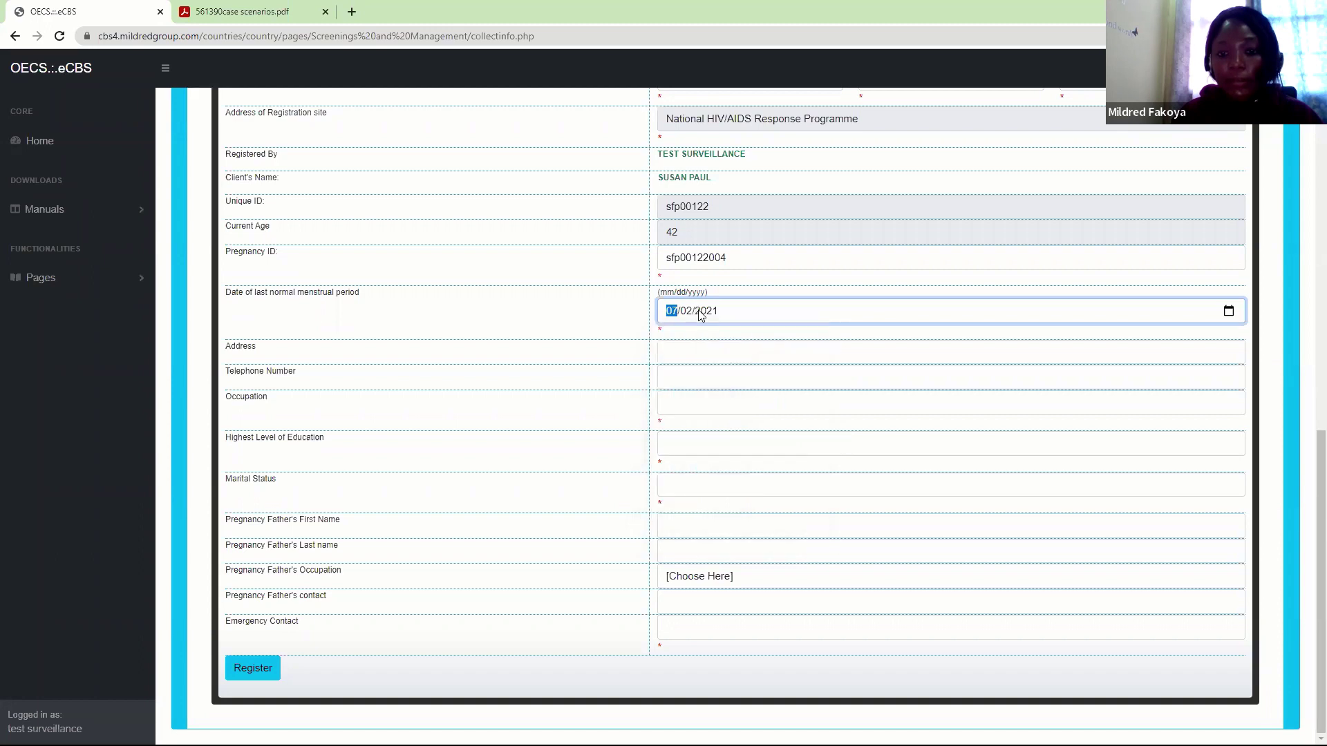
Enter the client's address and saved telephone number; choose UnEmployed, Secondary education and Single
click(686, 351)
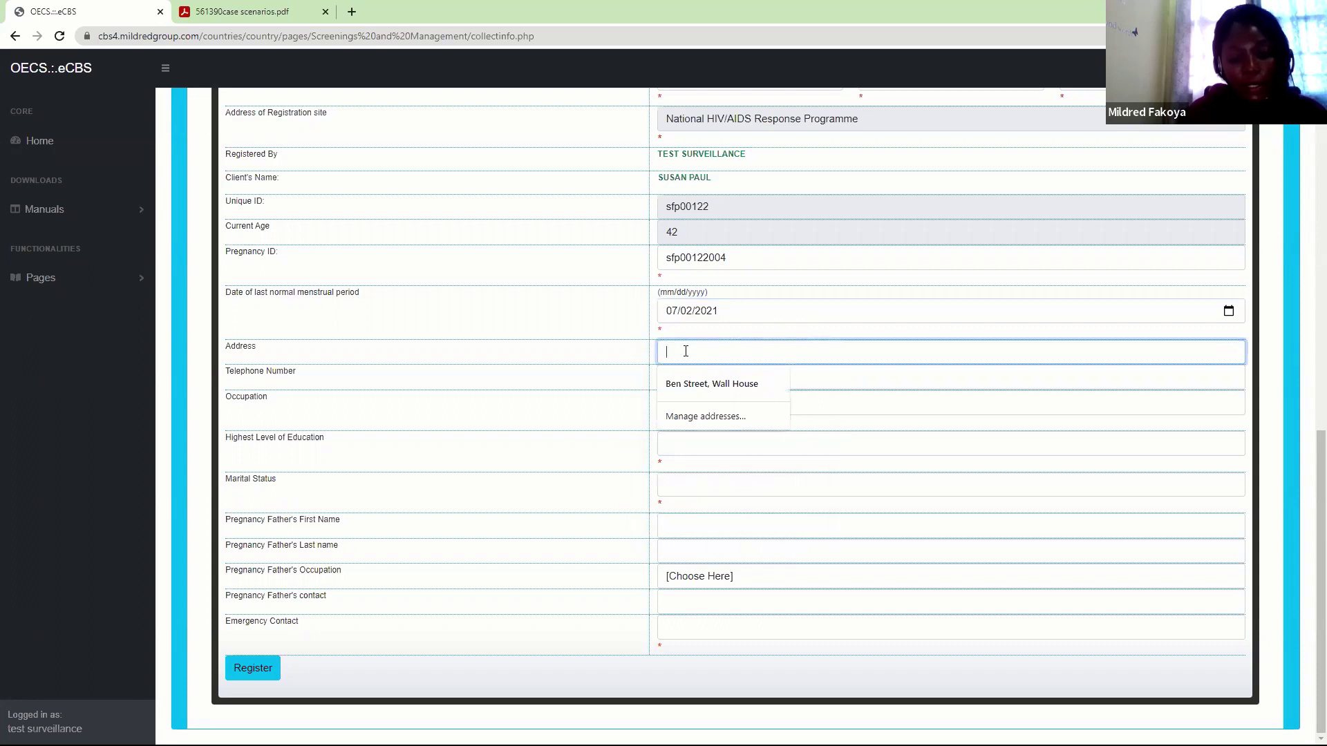
text(Wall House)
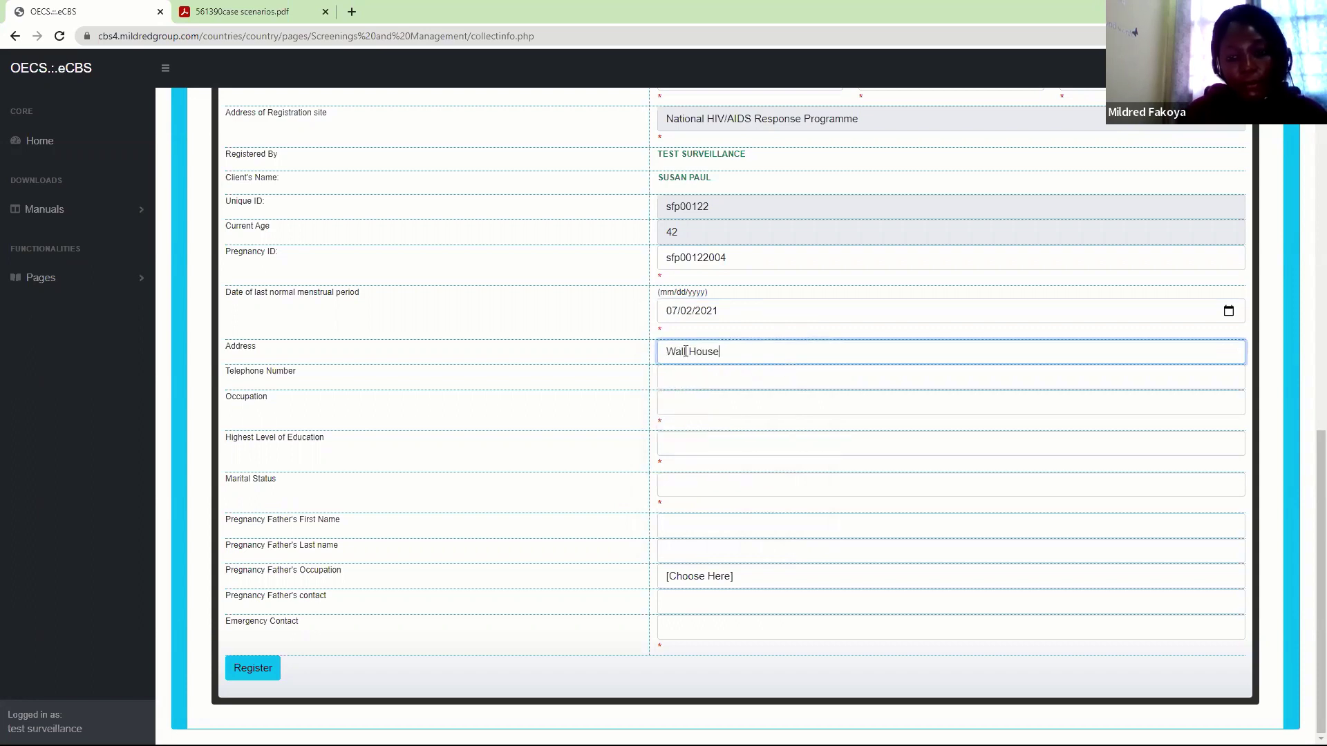
click(688, 384)
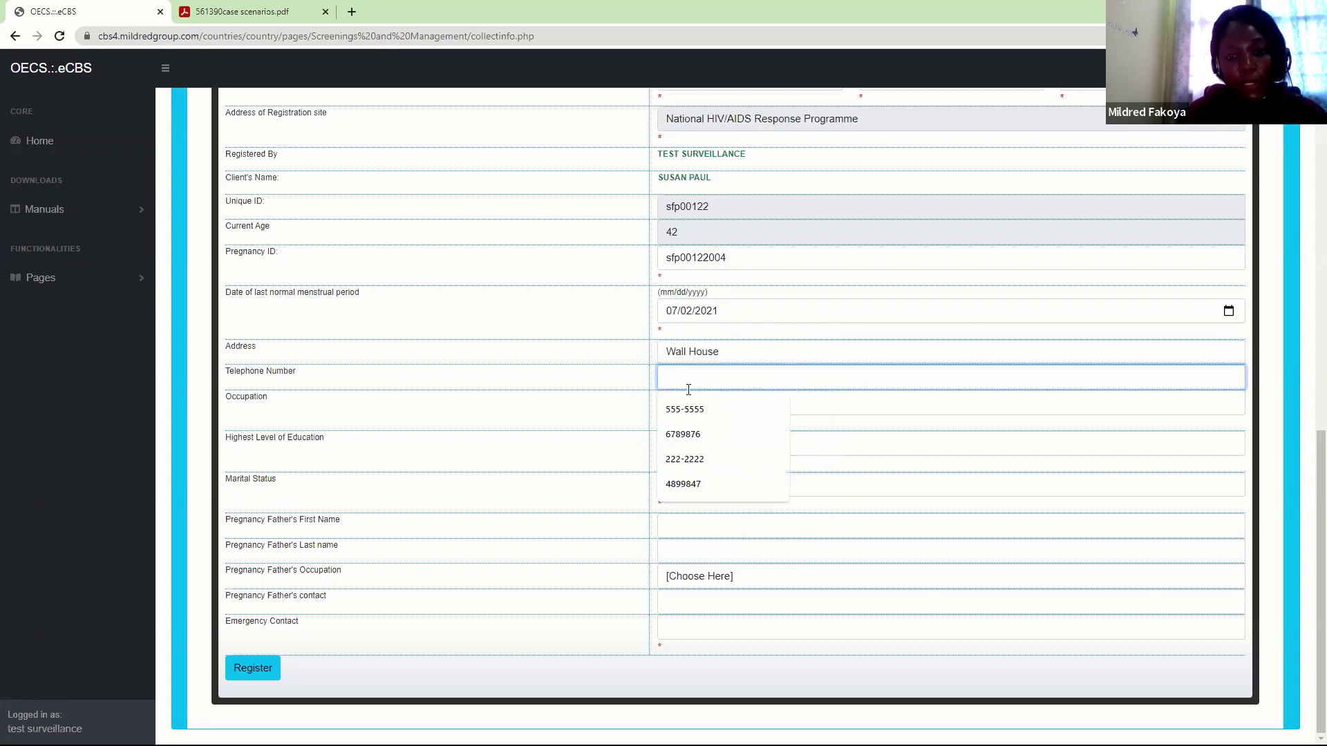
click(681, 407)
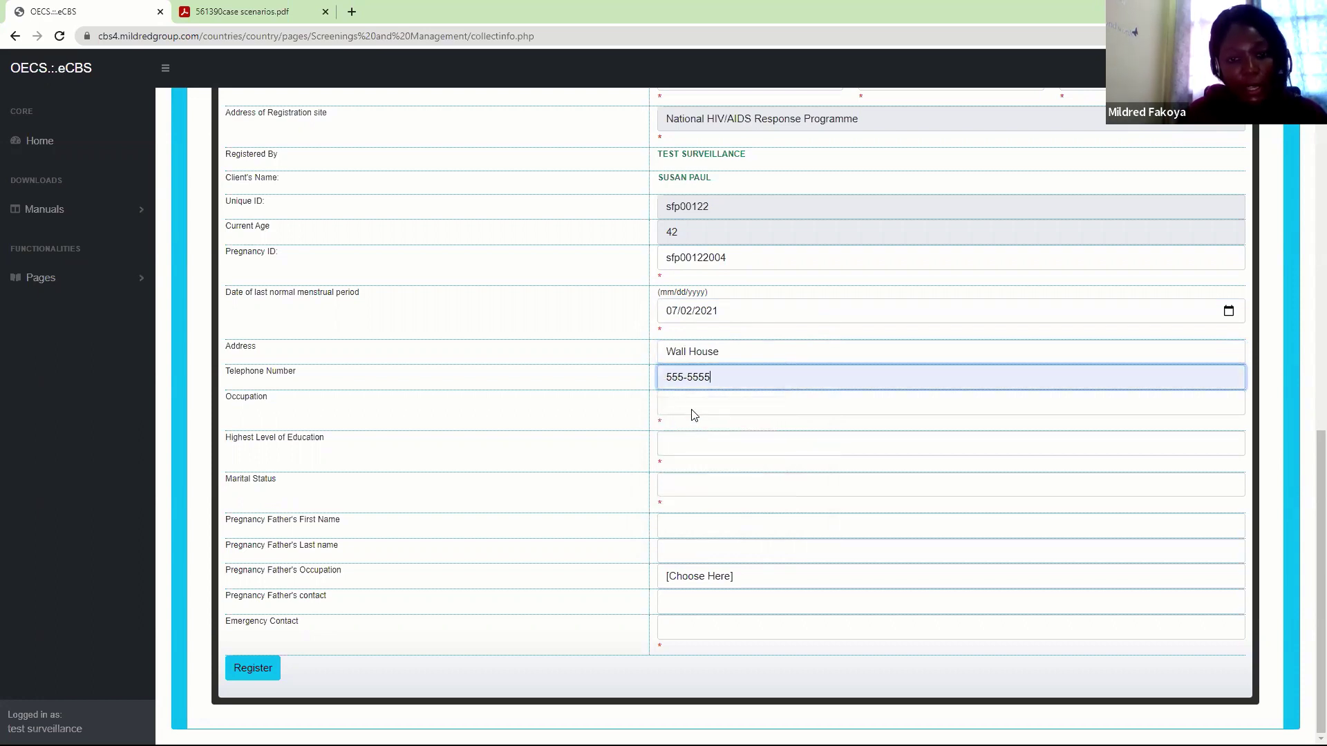
click(691, 412)
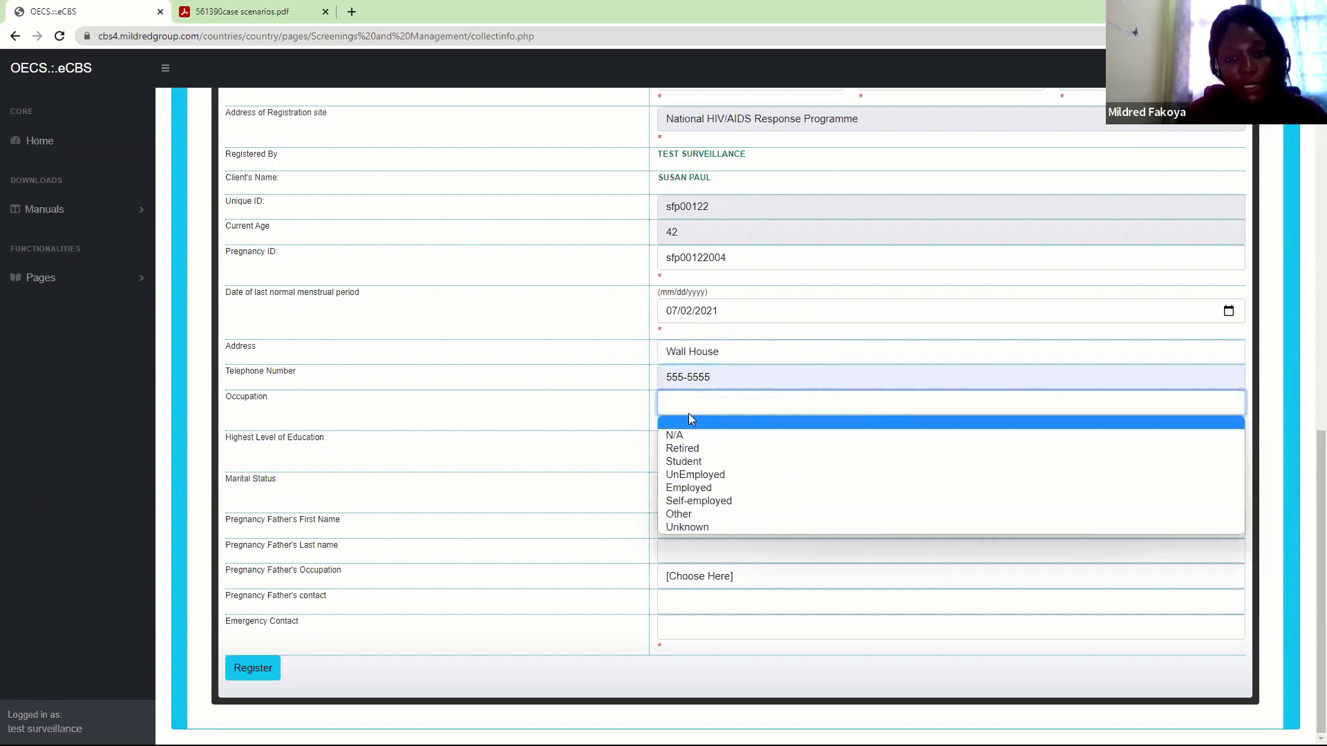
click(690, 476)
click(693, 448)
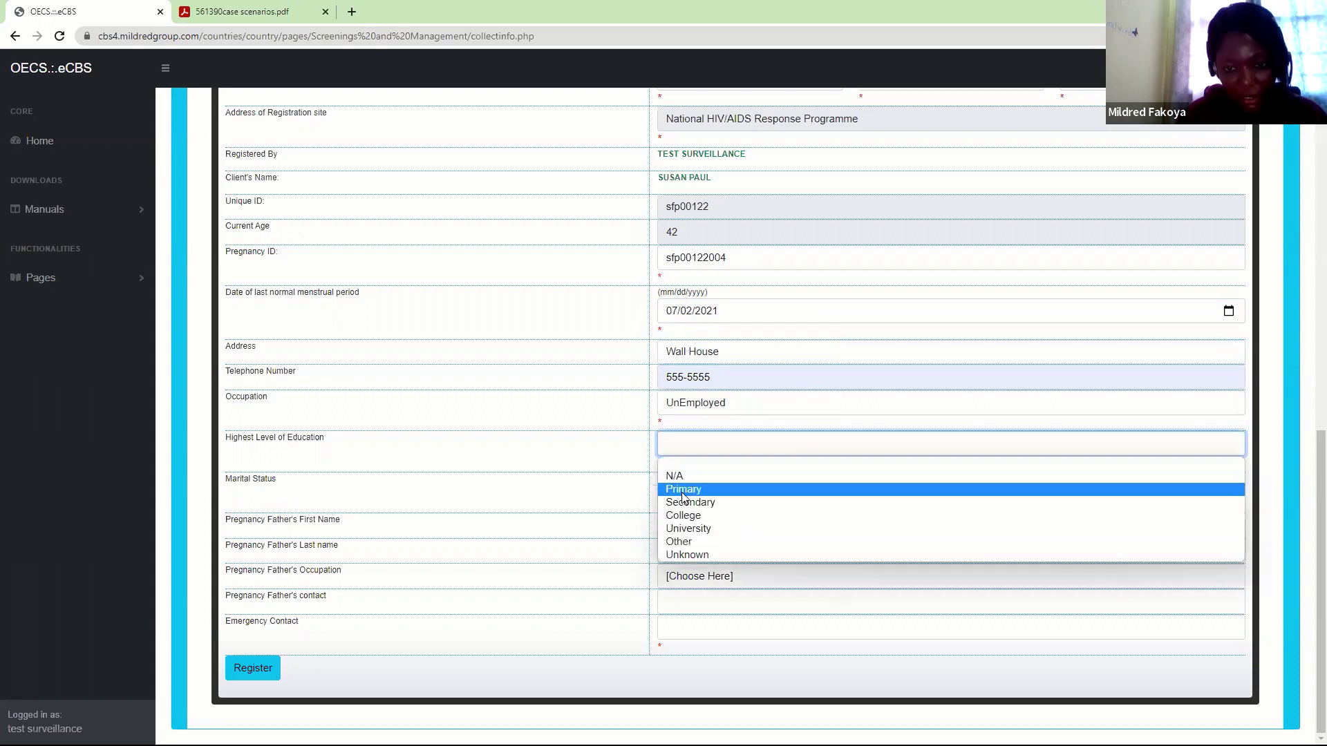
click(683, 510)
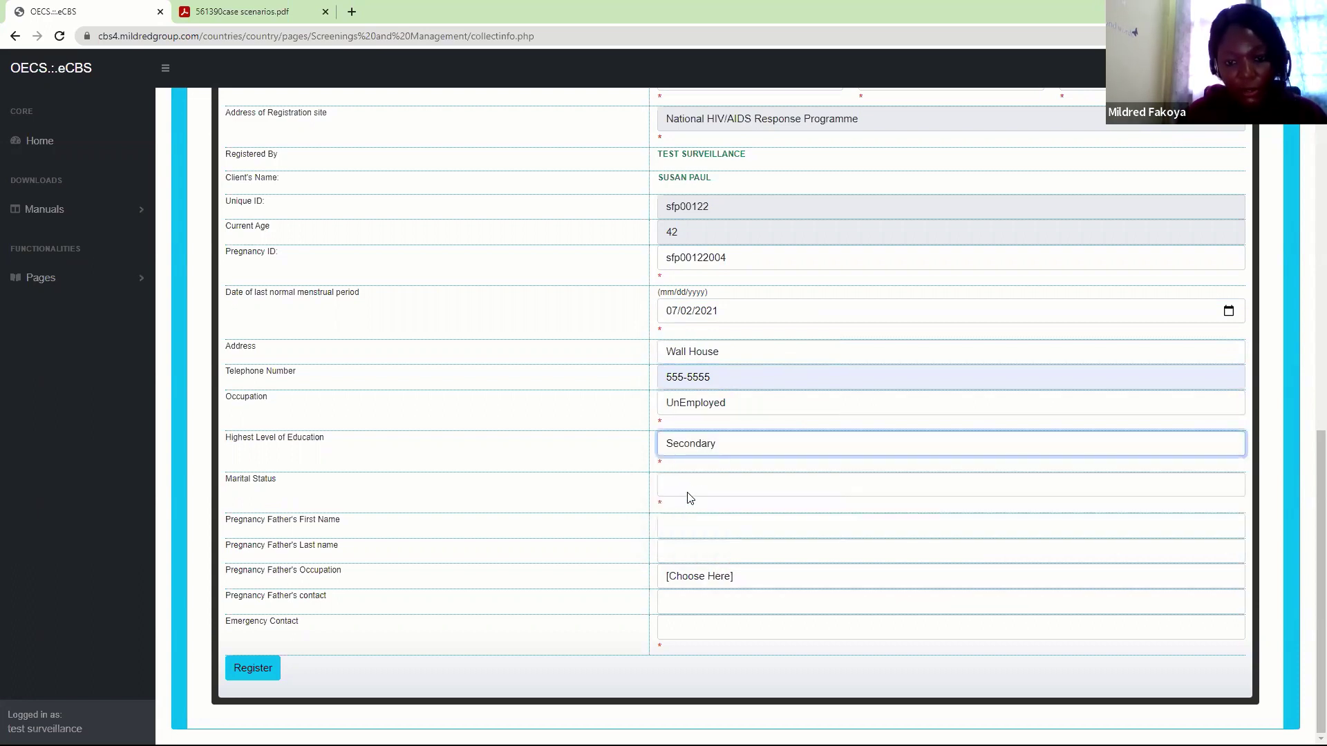
click(680, 485)
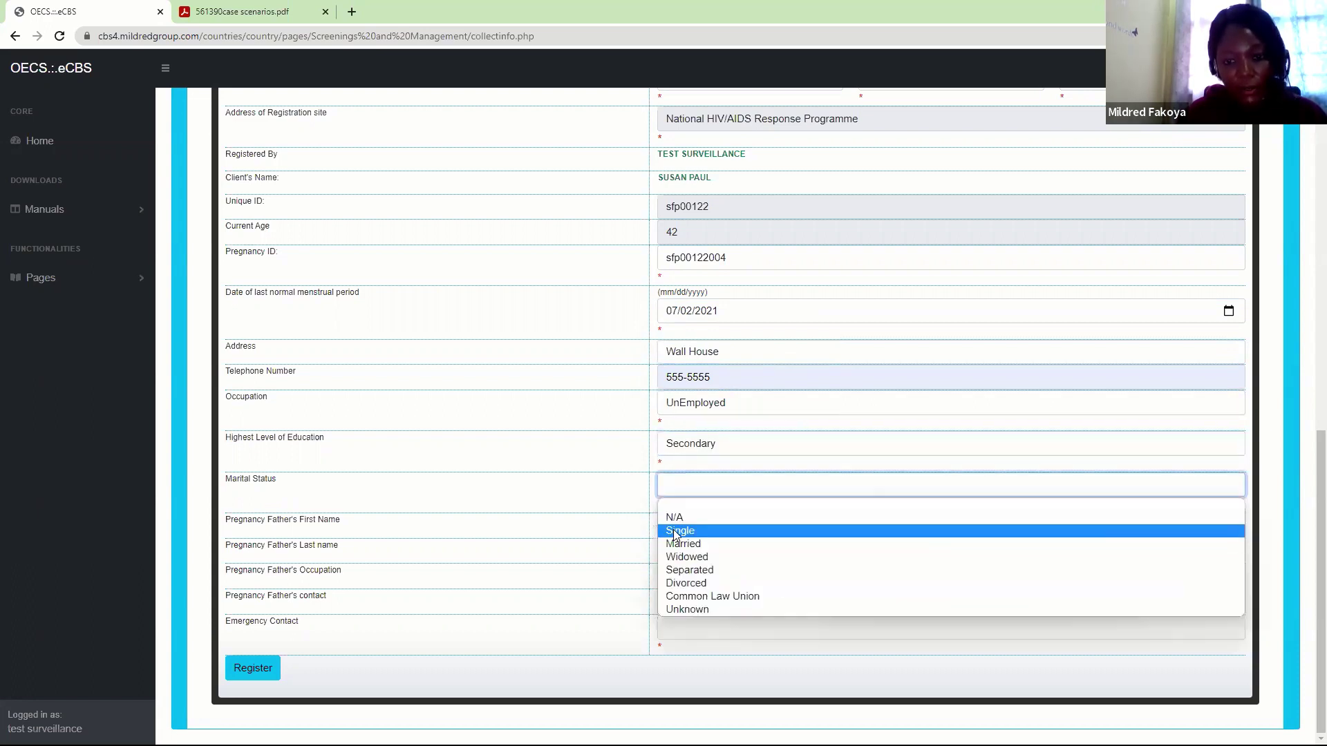
click(683, 530)
Leave the father's first name blank, pick the suggested emergency contact, and submit the registration
click(687, 530)
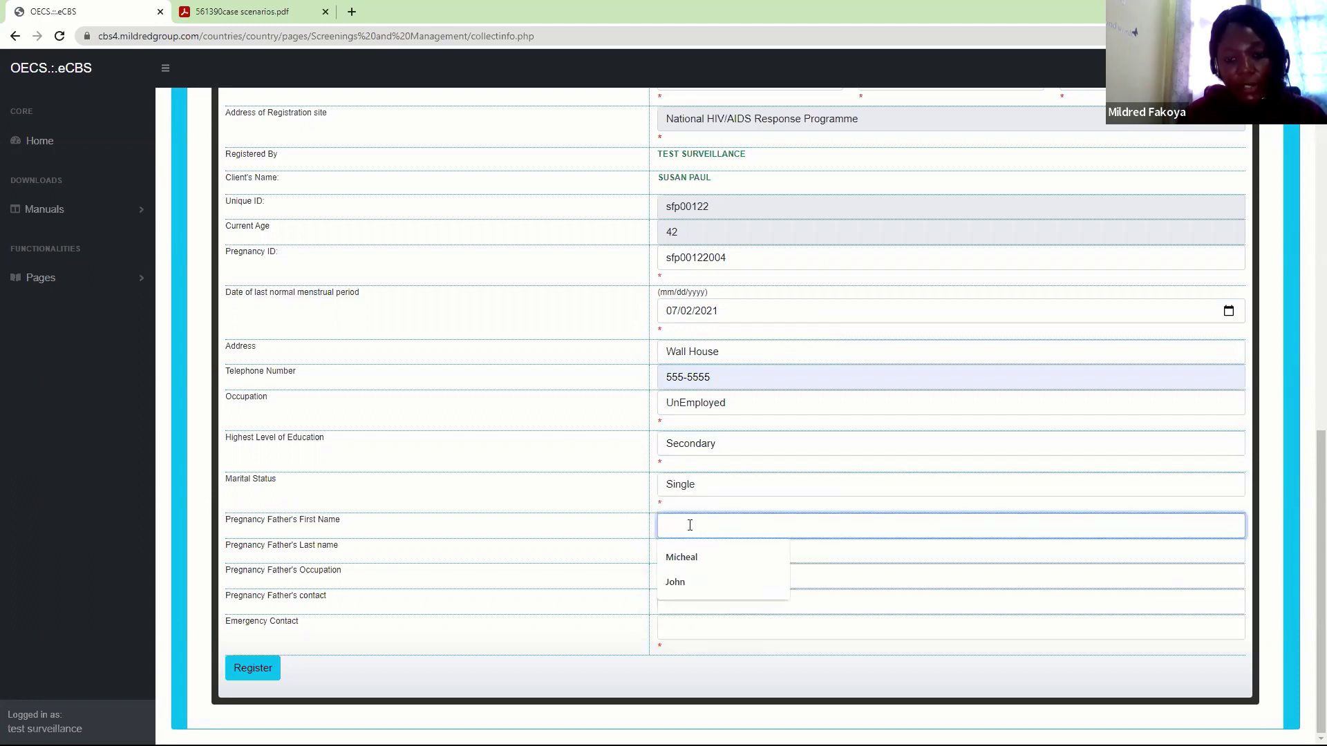
click(790, 673)
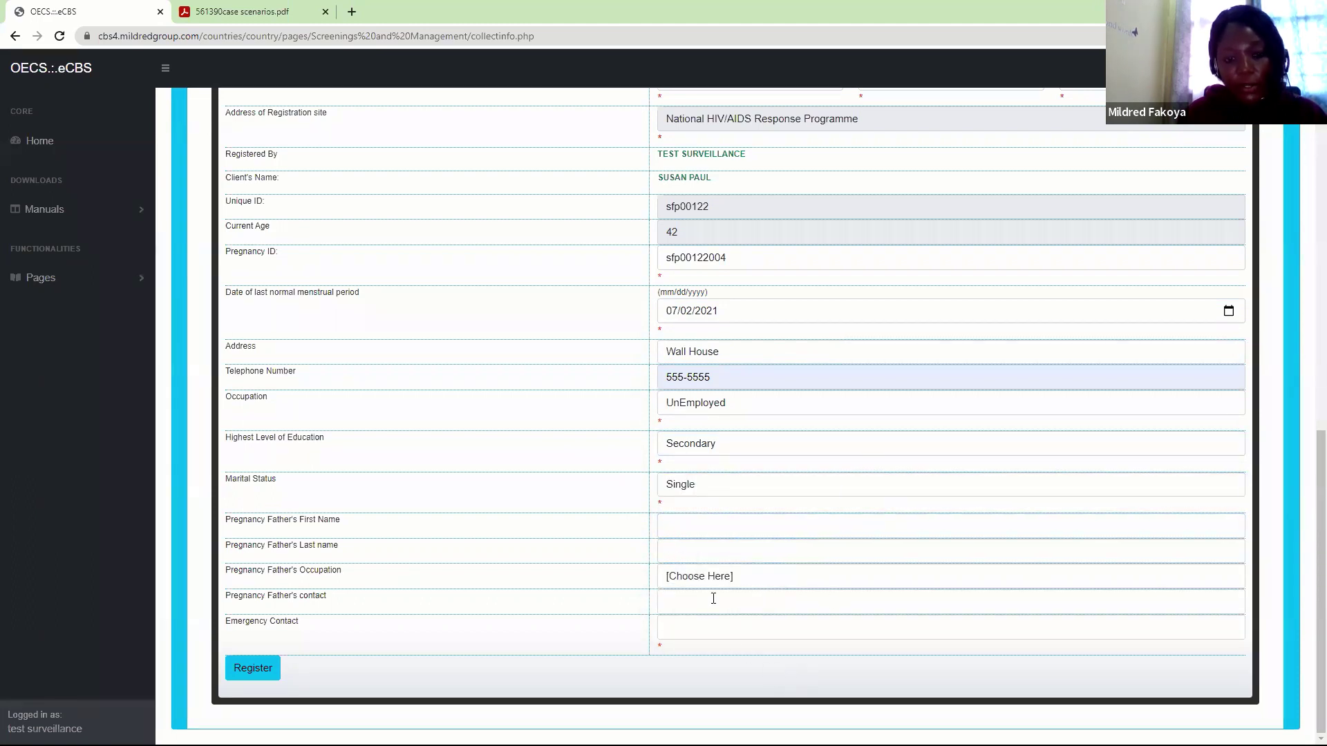
click(678, 633)
click(719, 659)
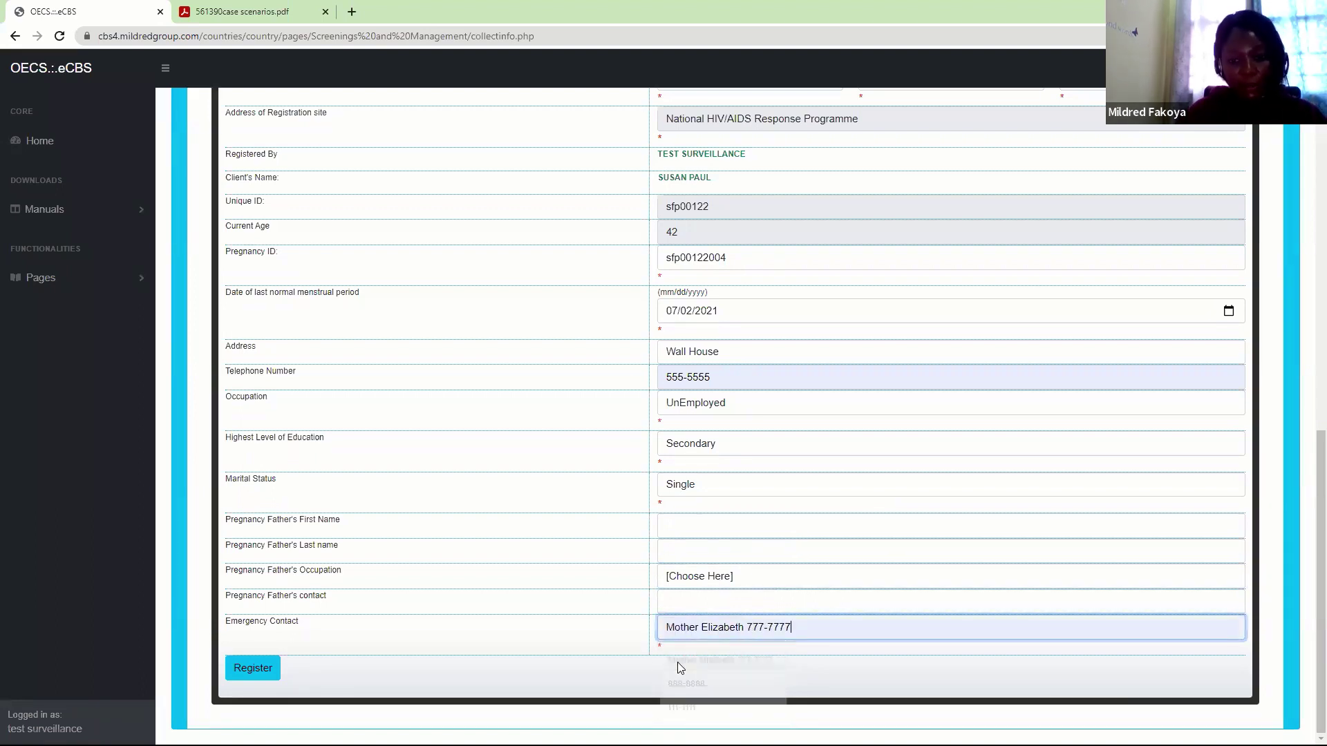
click(267, 671)
Confirm the pregnancy registration and open the Antenatal / Maternity routine follow-up section
click(730, 117)
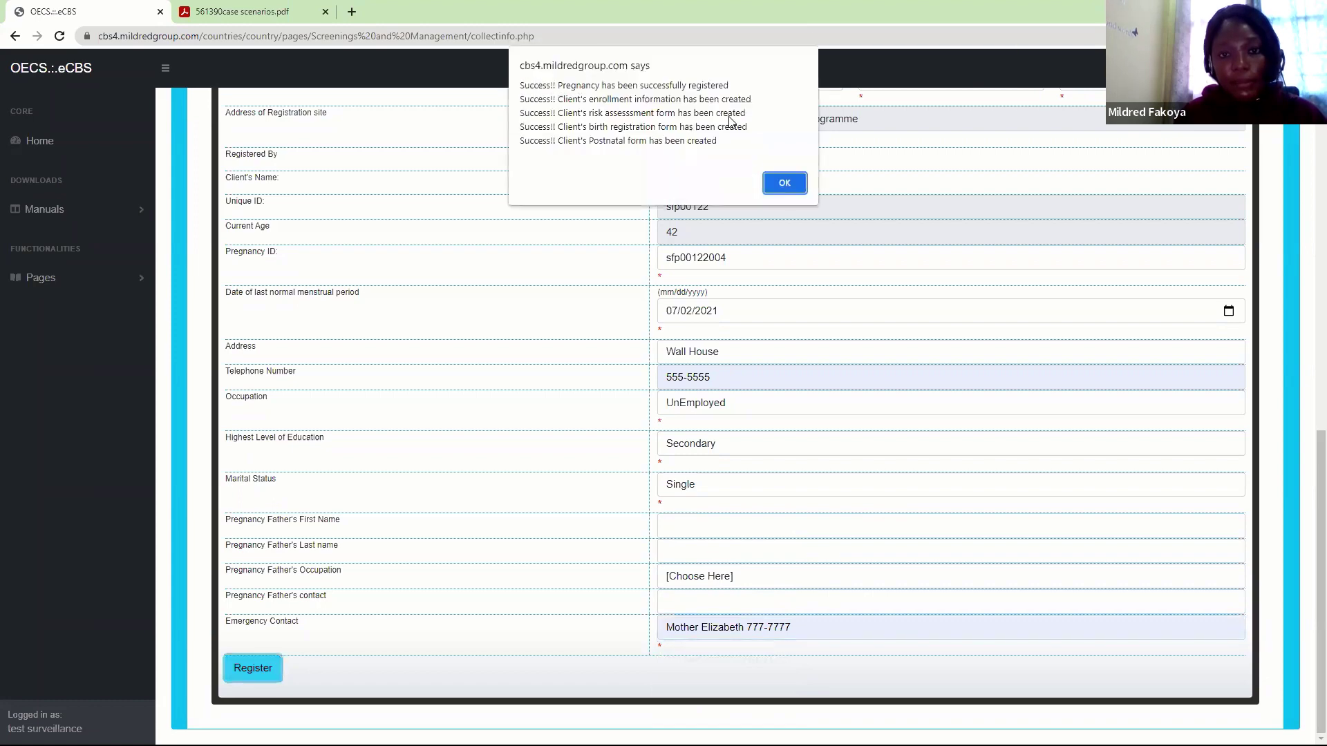
click(779, 180)
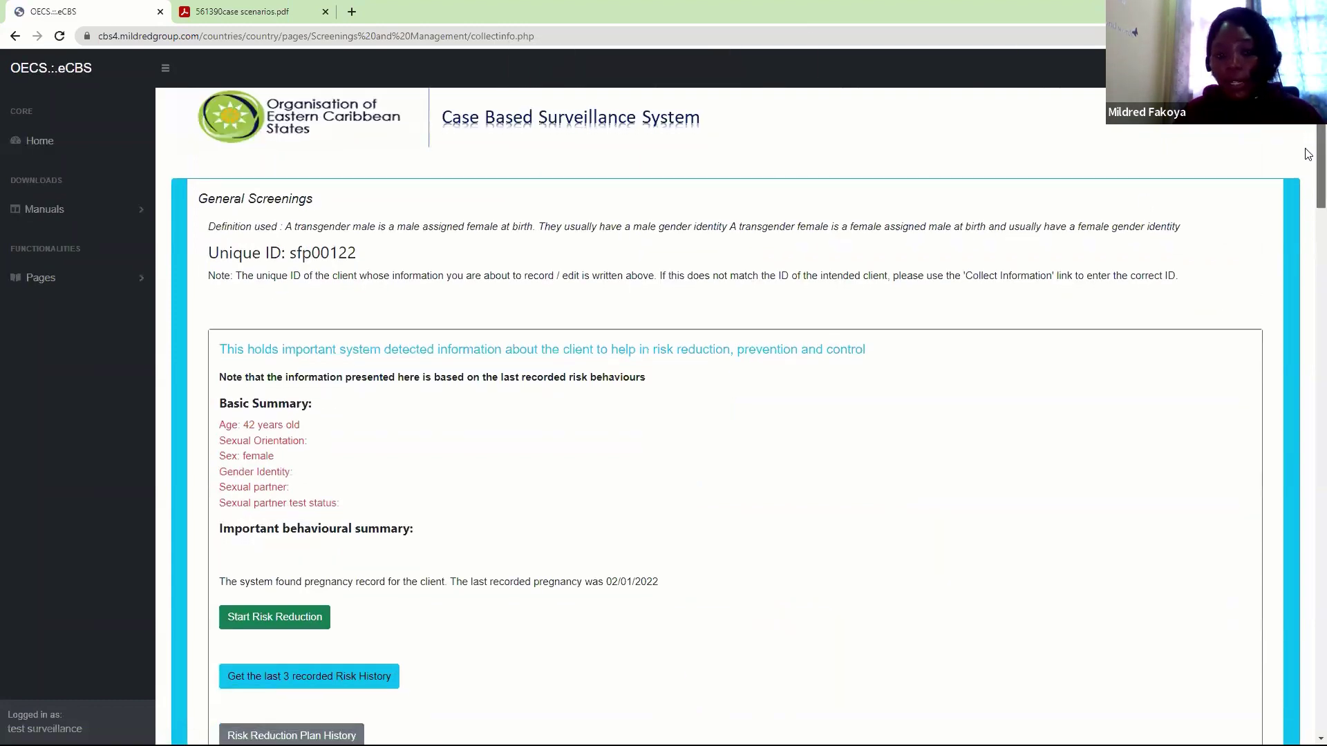
scroll(1305, 148, down, 7)
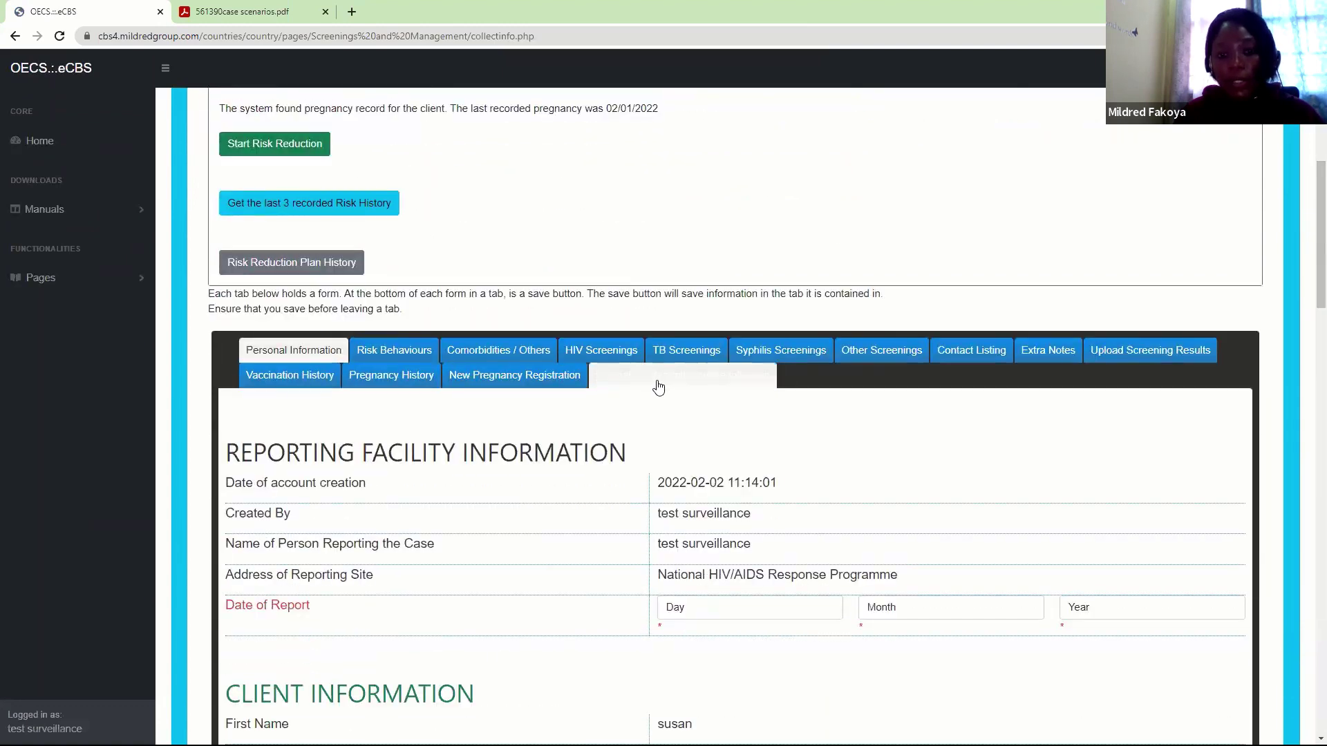
click(688, 380)
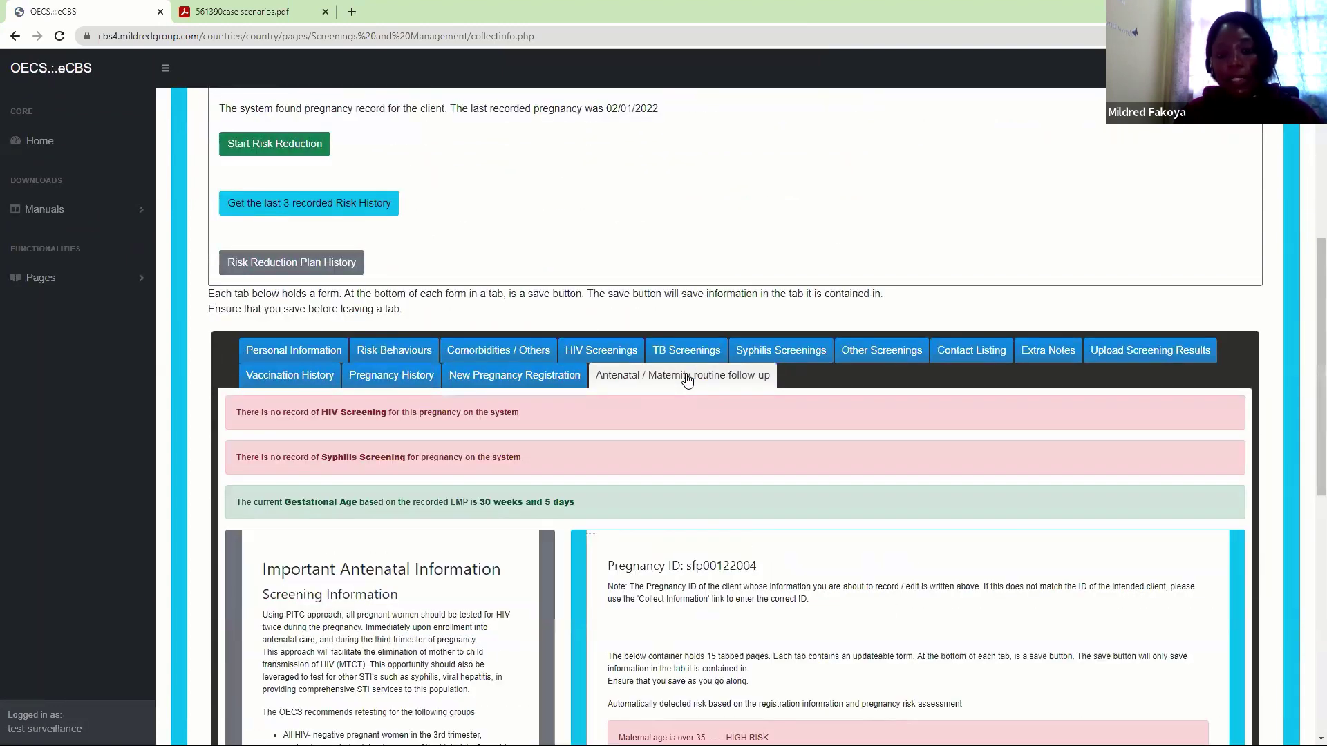
Glance at the Personal Information and Risk Behaviours tabs, then return to the antenatal follow-up section
scroll(1309, 467, down, 3)
scroll(1308, 467, down, 4)
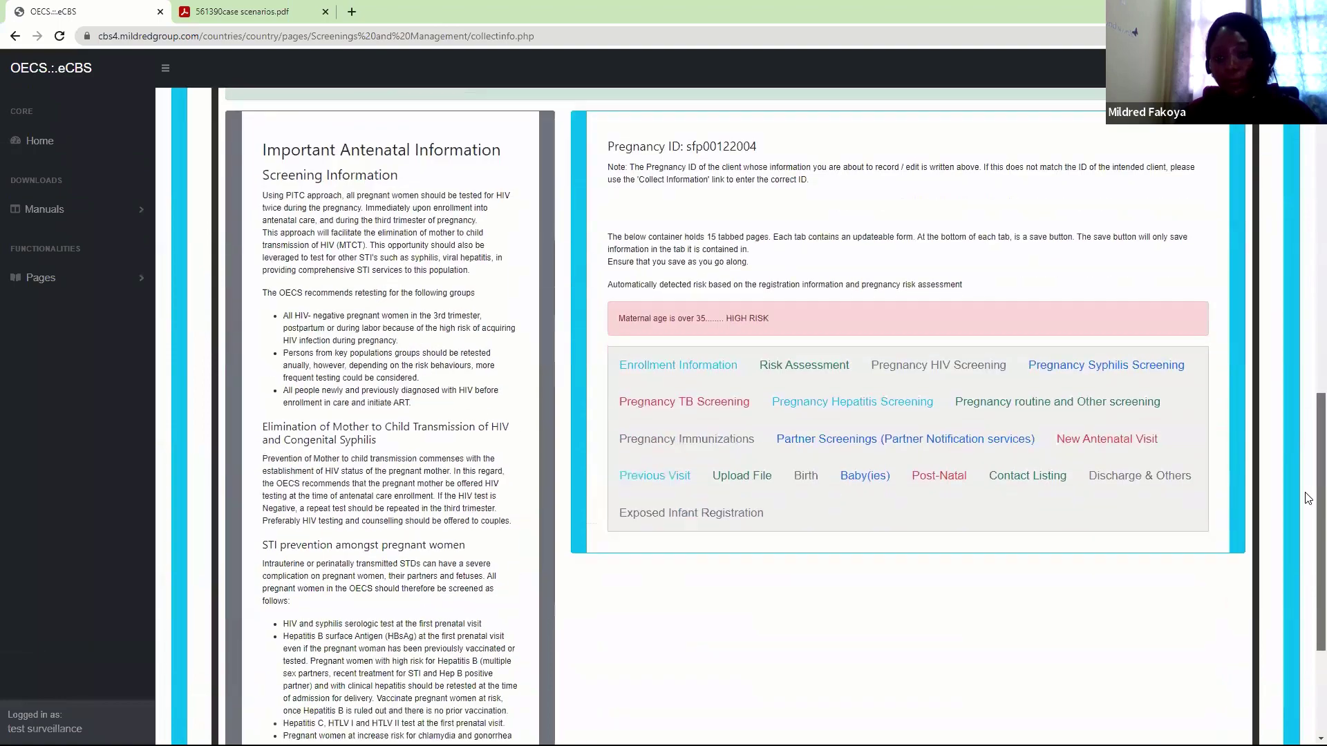
scroll(1307, 415, up, 4)
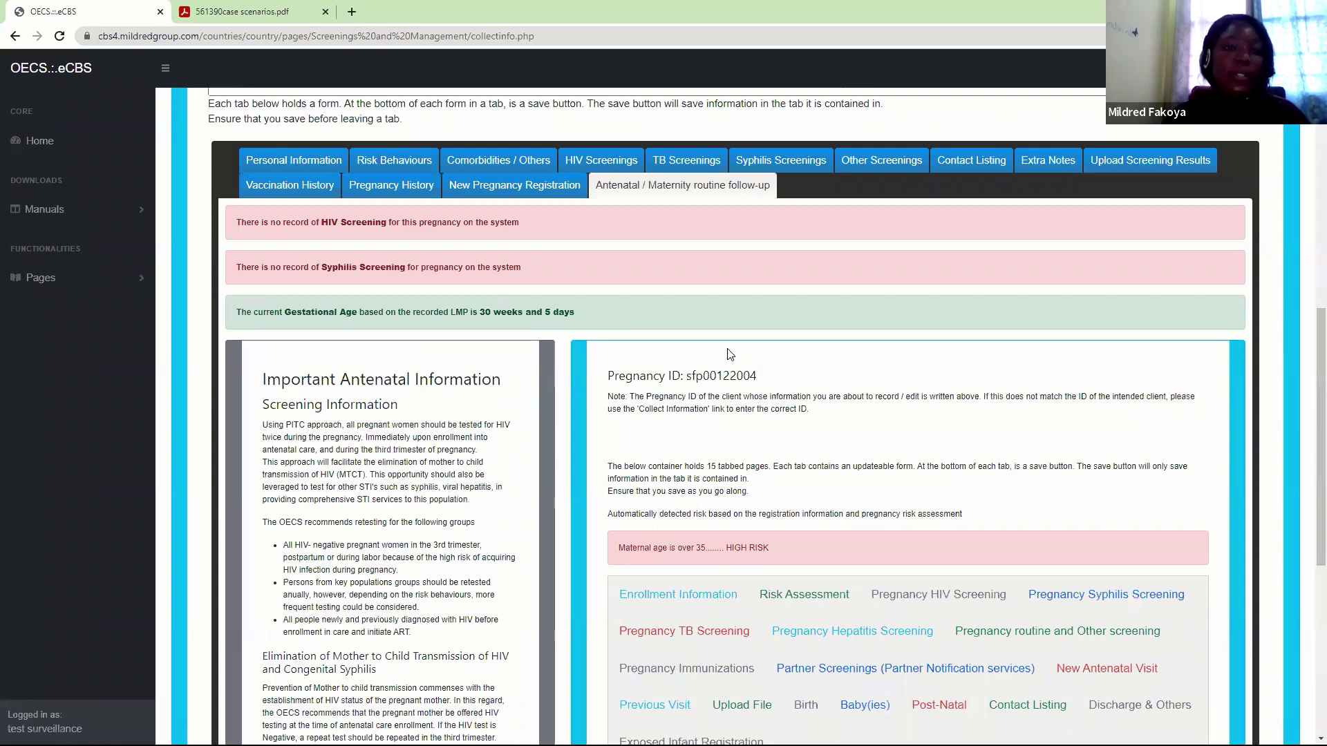
click(304, 163)
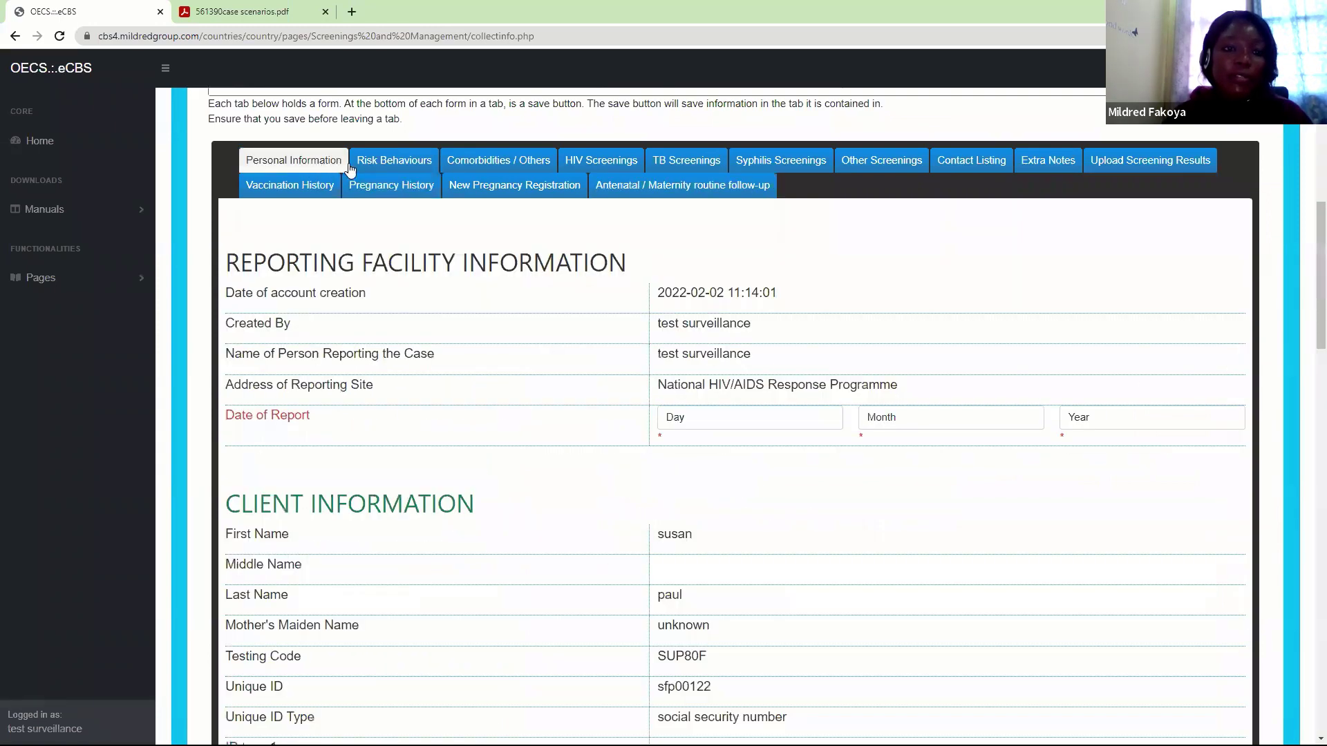
click(384, 165)
click(667, 185)
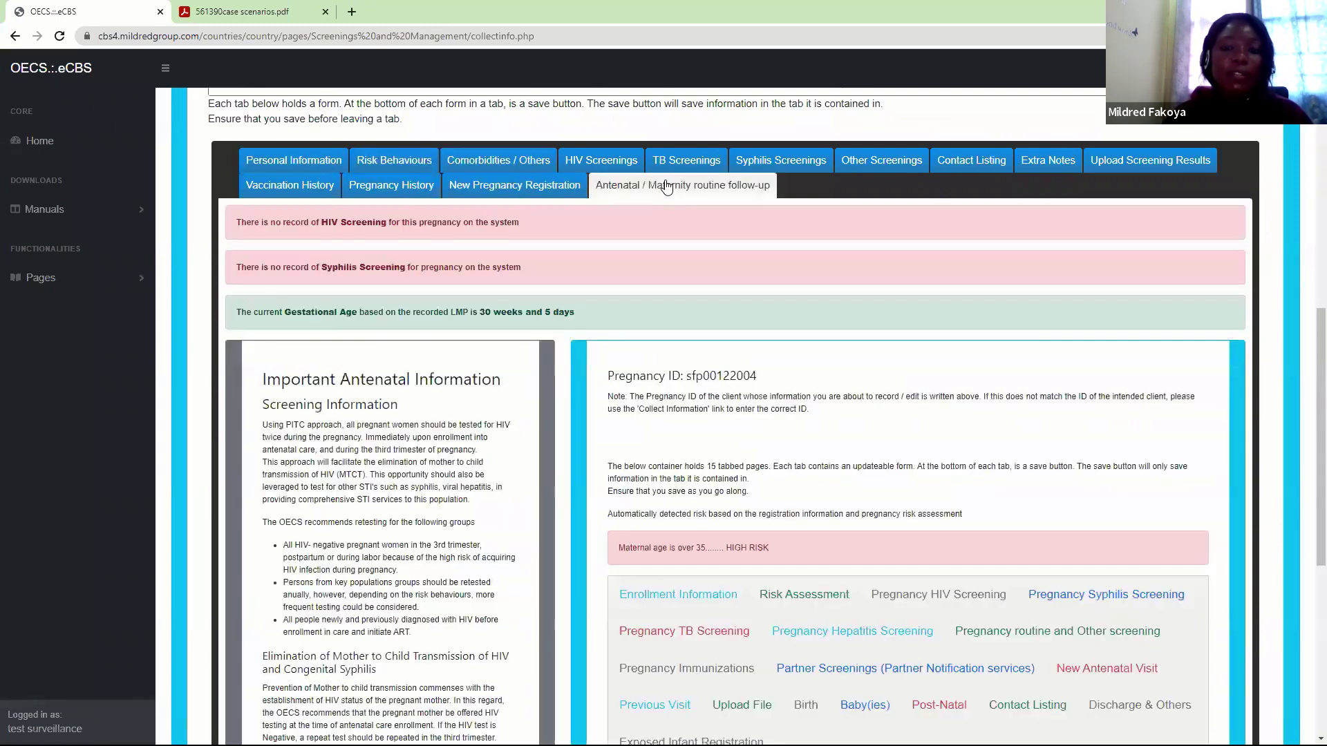
Open Risk Behaviours and scroll through Risk Factors questions a. to w. and back
click(388, 156)
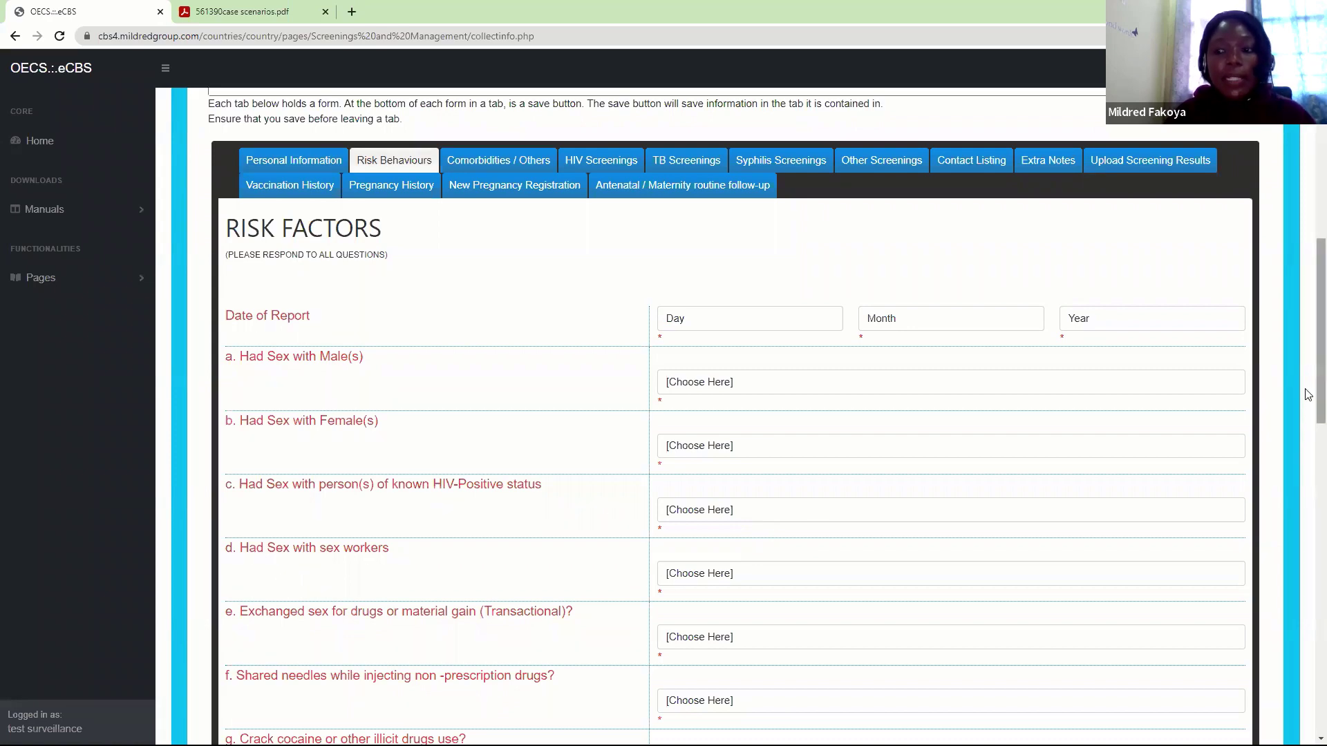
drag(1307, 394, 1308, 622)
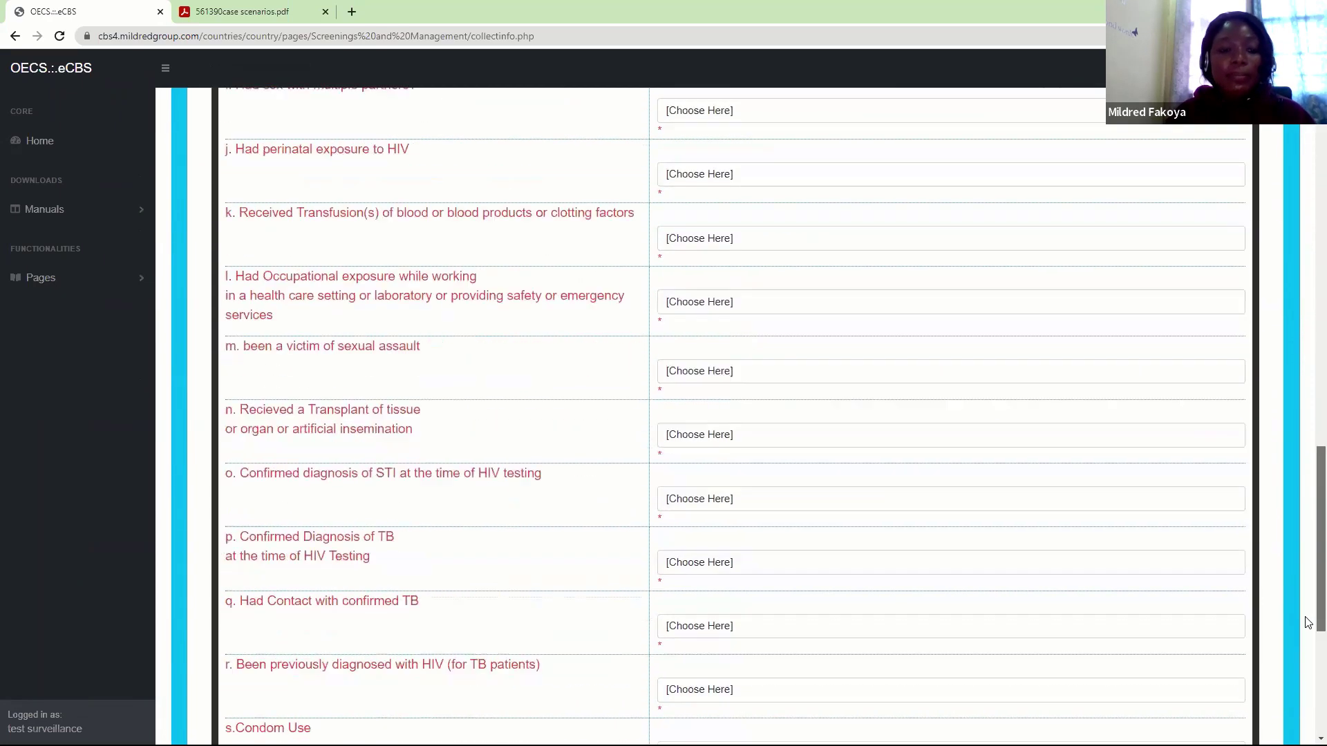
scroll(1309, 622, down, 1)
scroll(1307, 631, down, 5)
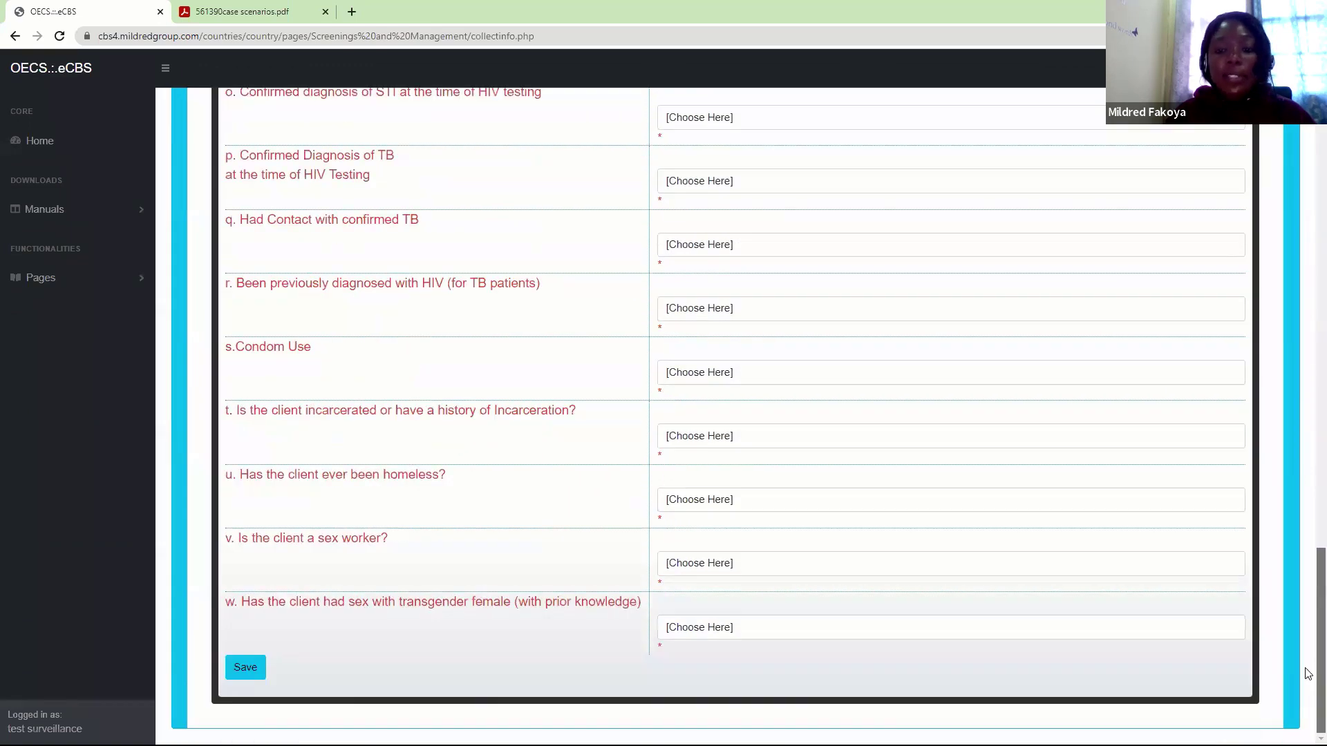
drag(1309, 673, 1309, 403)
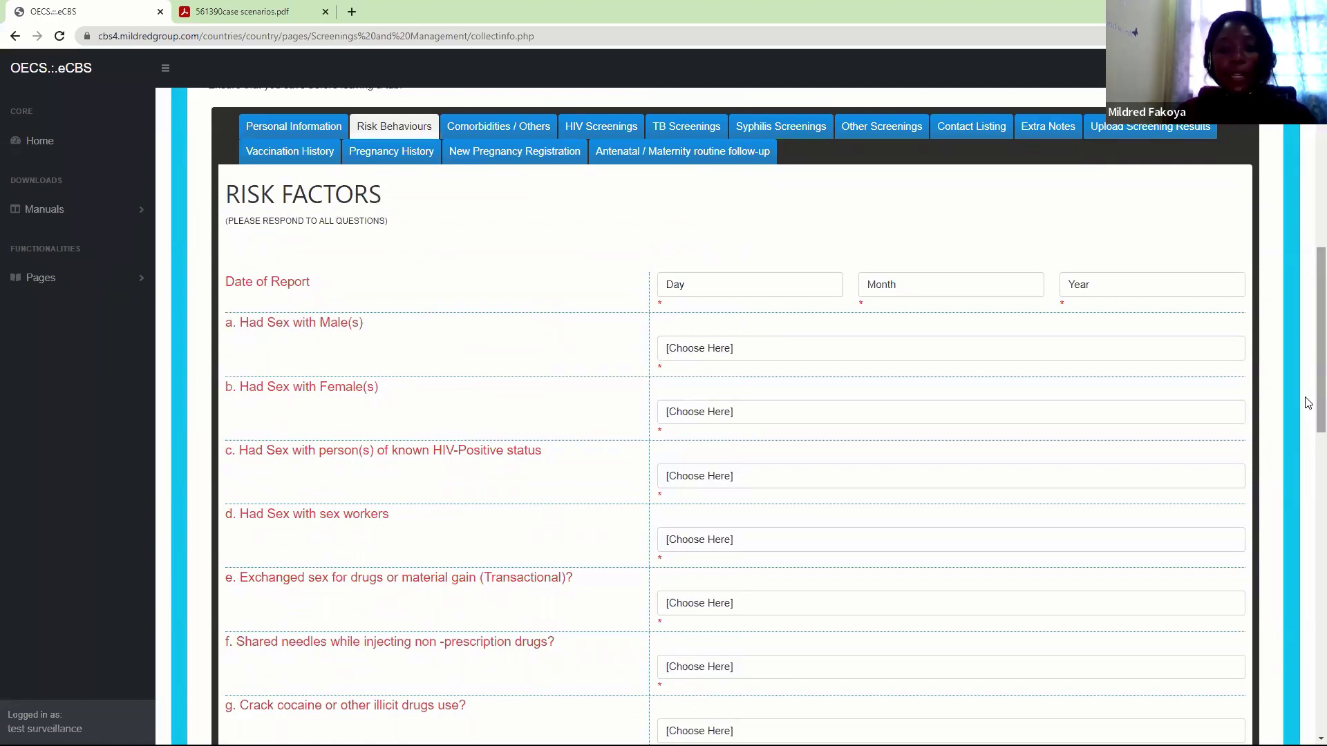
Open the Antenatal / Maternity follow-up and its pregnancy Enrollment Information form
click(660, 161)
scroll(1309, 525, down, 2)
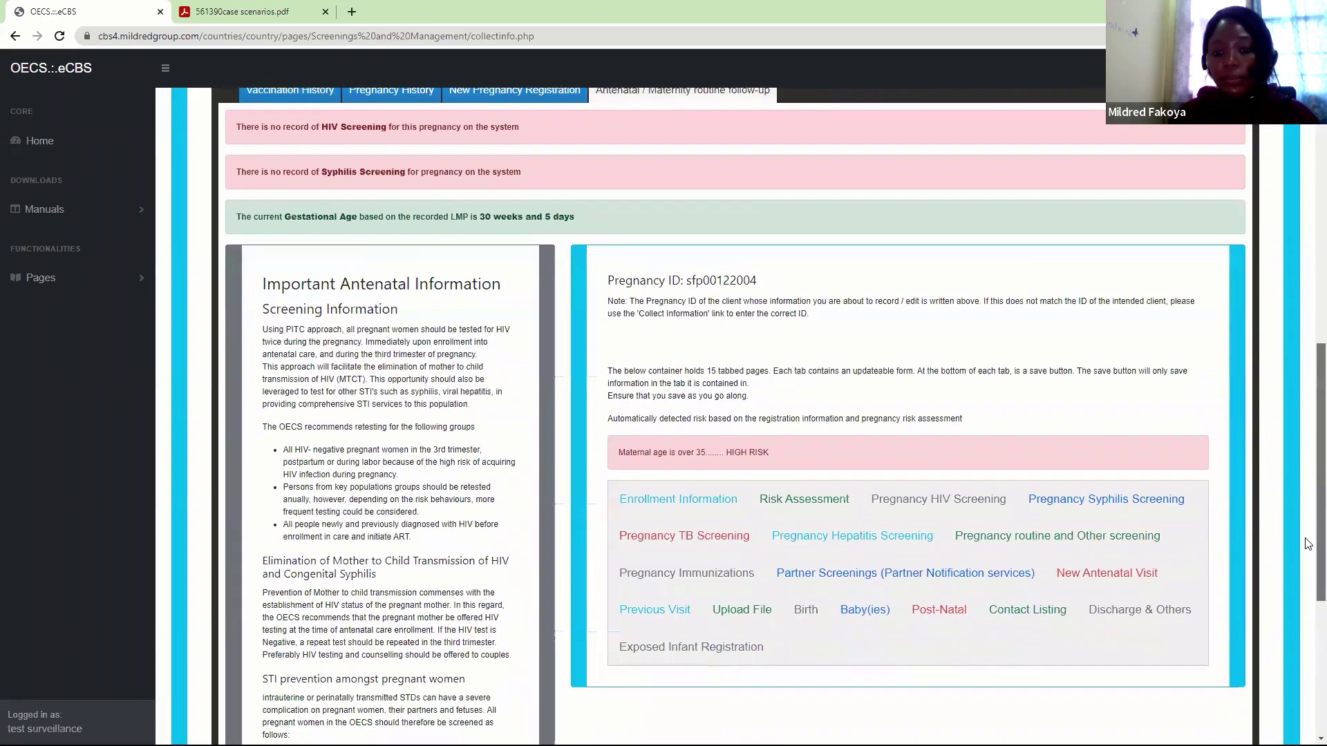
scroll(1308, 544, down, 1)
scroll(1308, 536, up, 1)
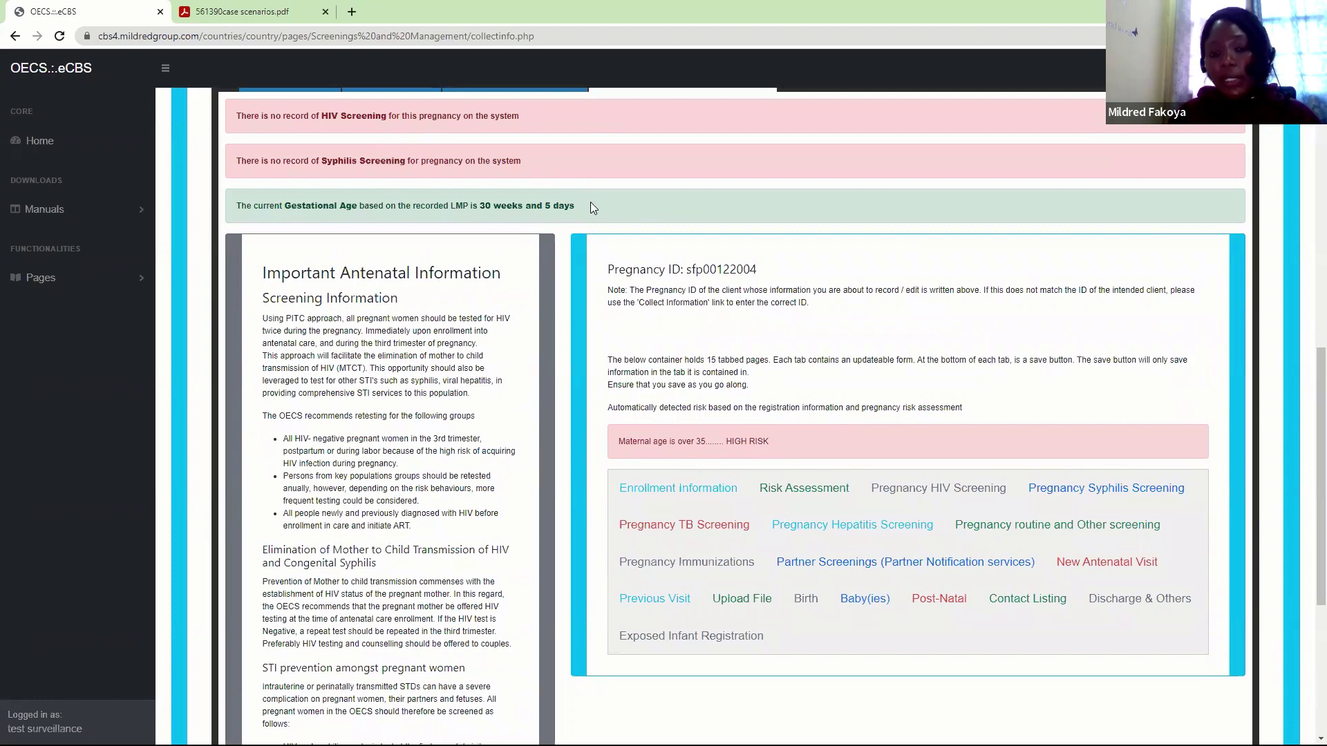
scroll(1184, 459, down, 5)
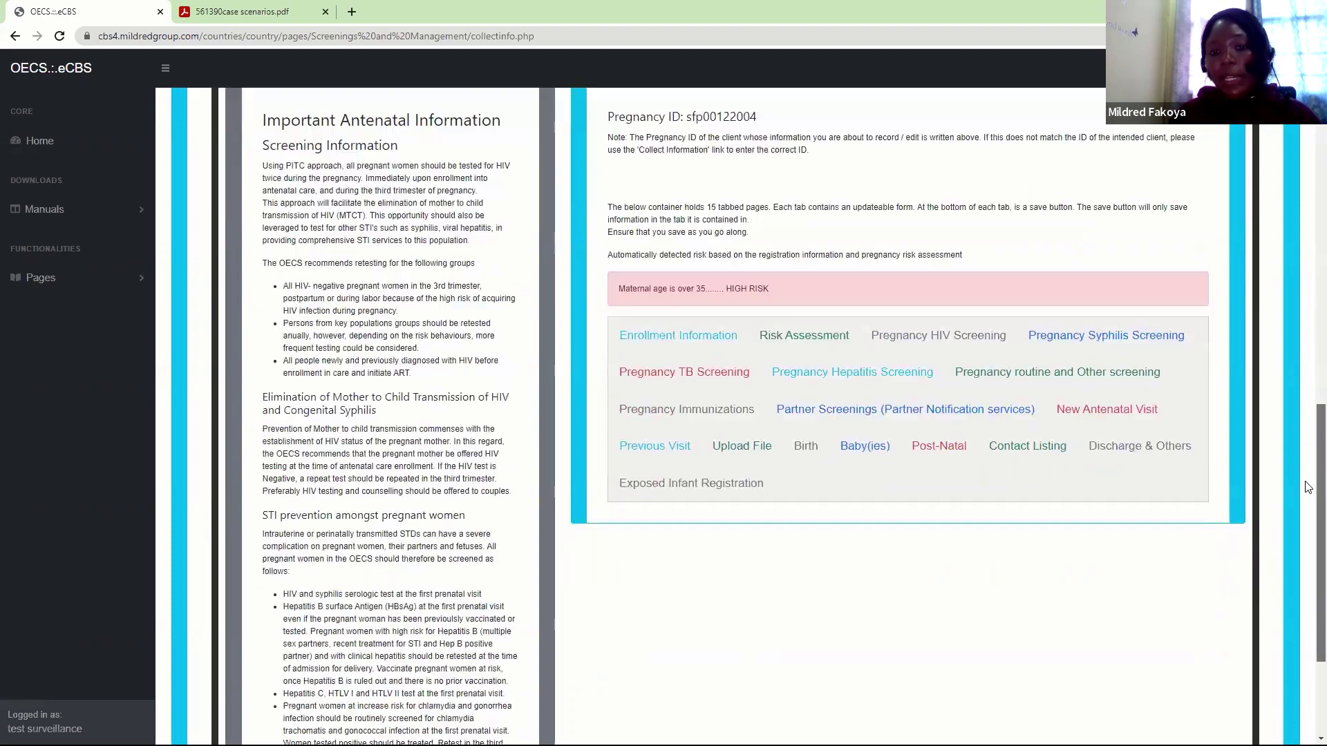
click(720, 182)
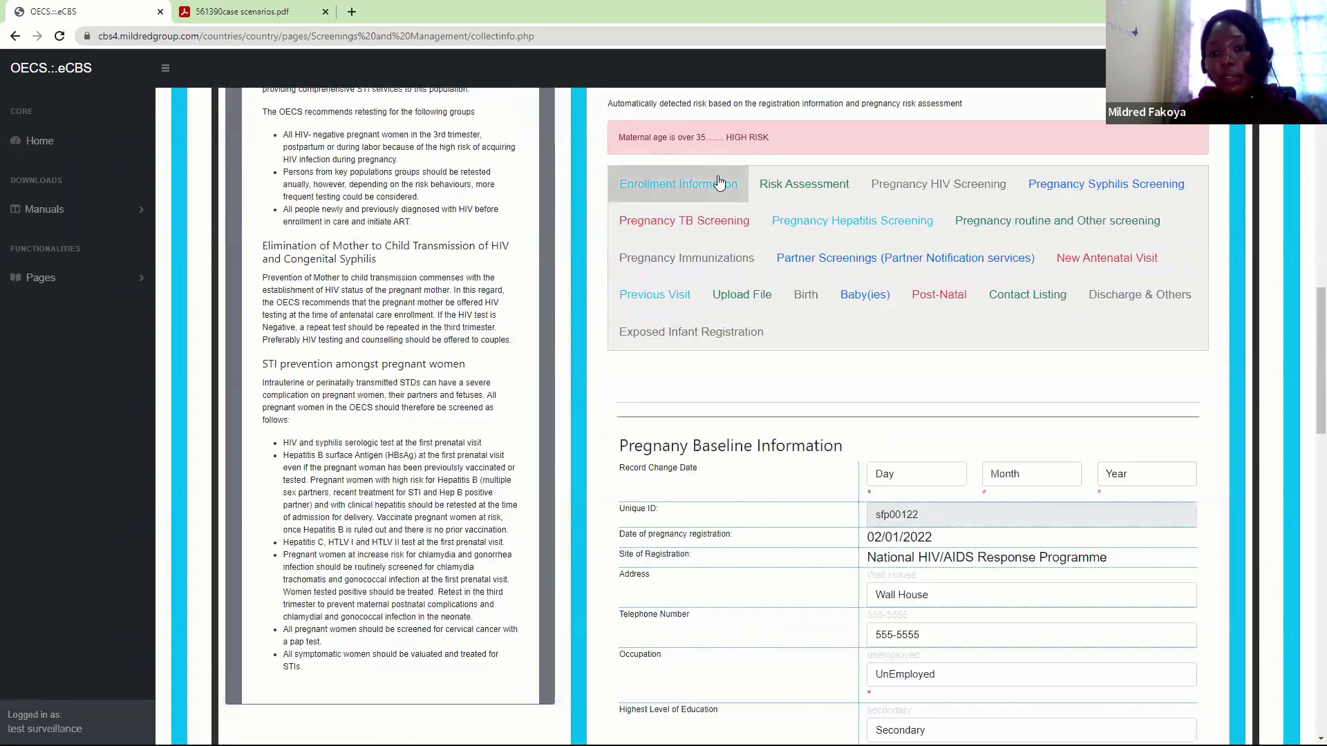
scroll(1309, 414, down, 4)
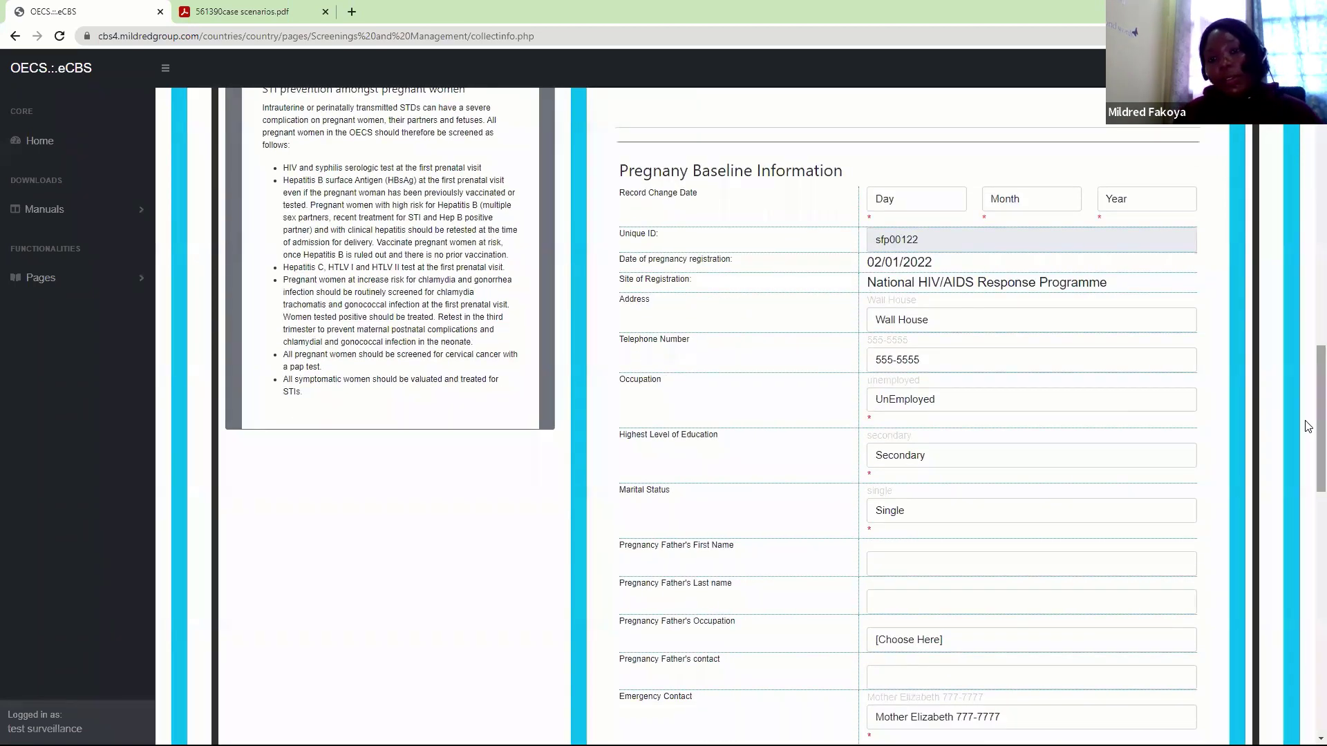
Try the Record Change Date dropdowns, setting day 2 then clearing it, and scroll the form
click(900, 201)
click(885, 245)
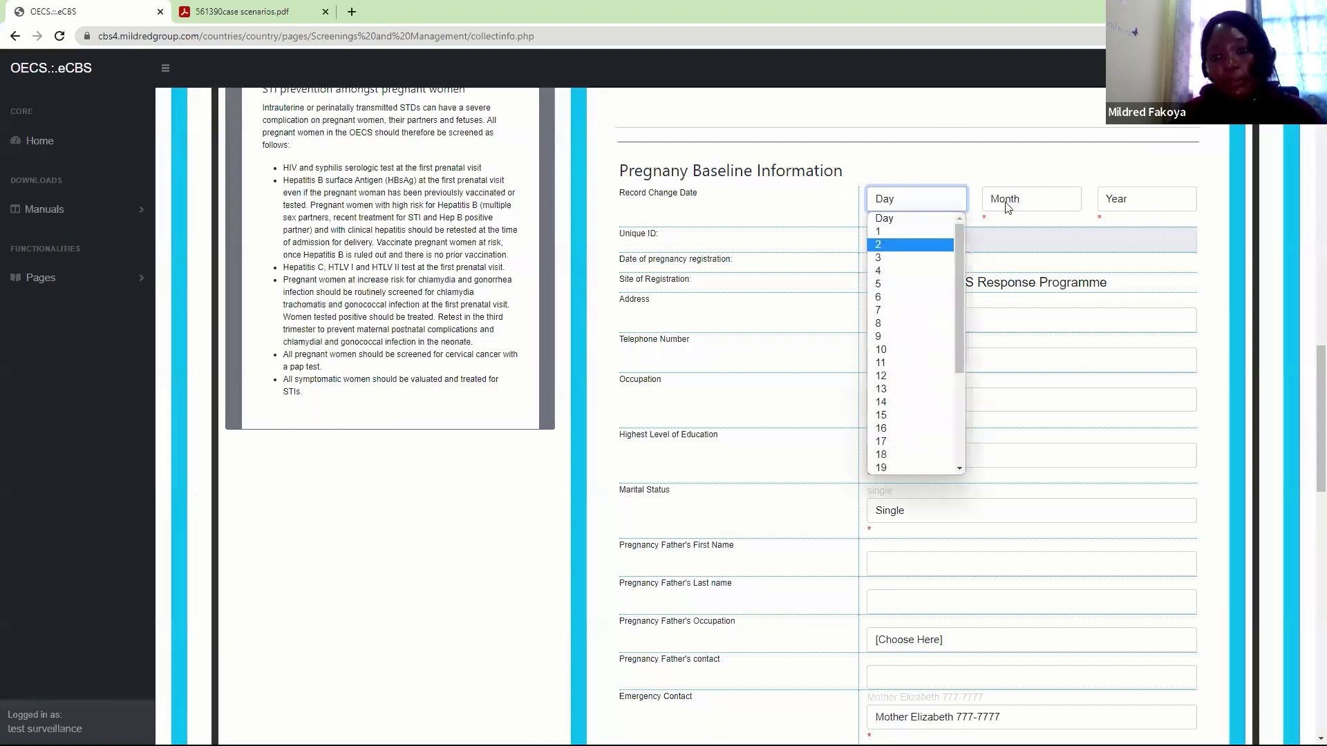
click(1007, 202)
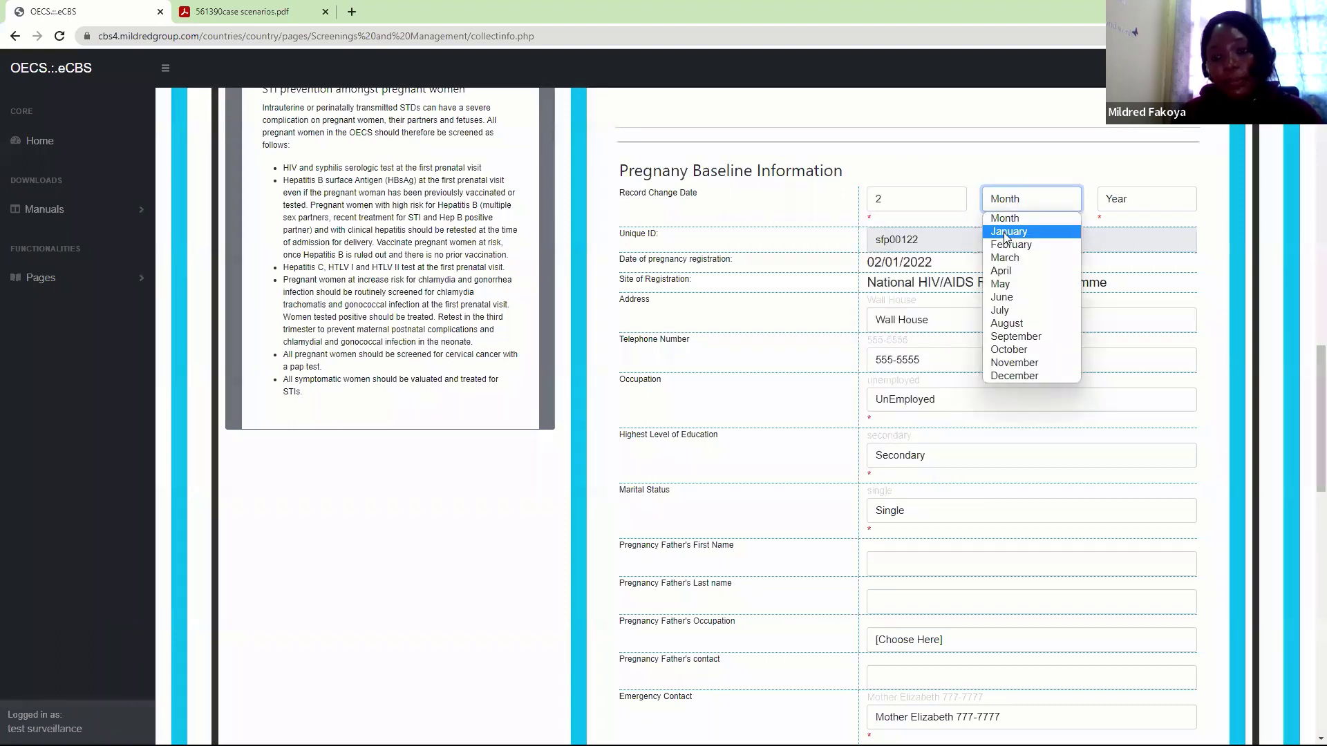
click(884, 202)
click(885, 219)
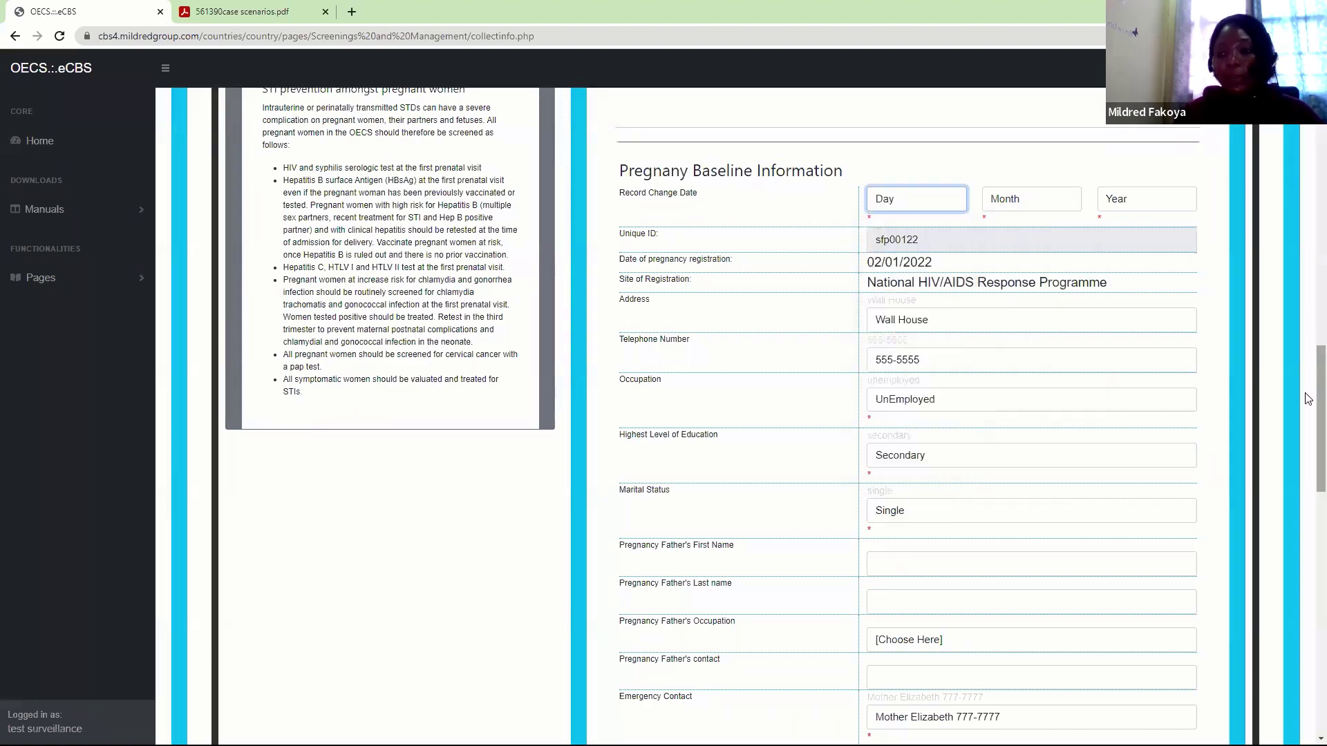
scroll(1309, 515, down, 4)
scroll(1308, 514, down, 10)
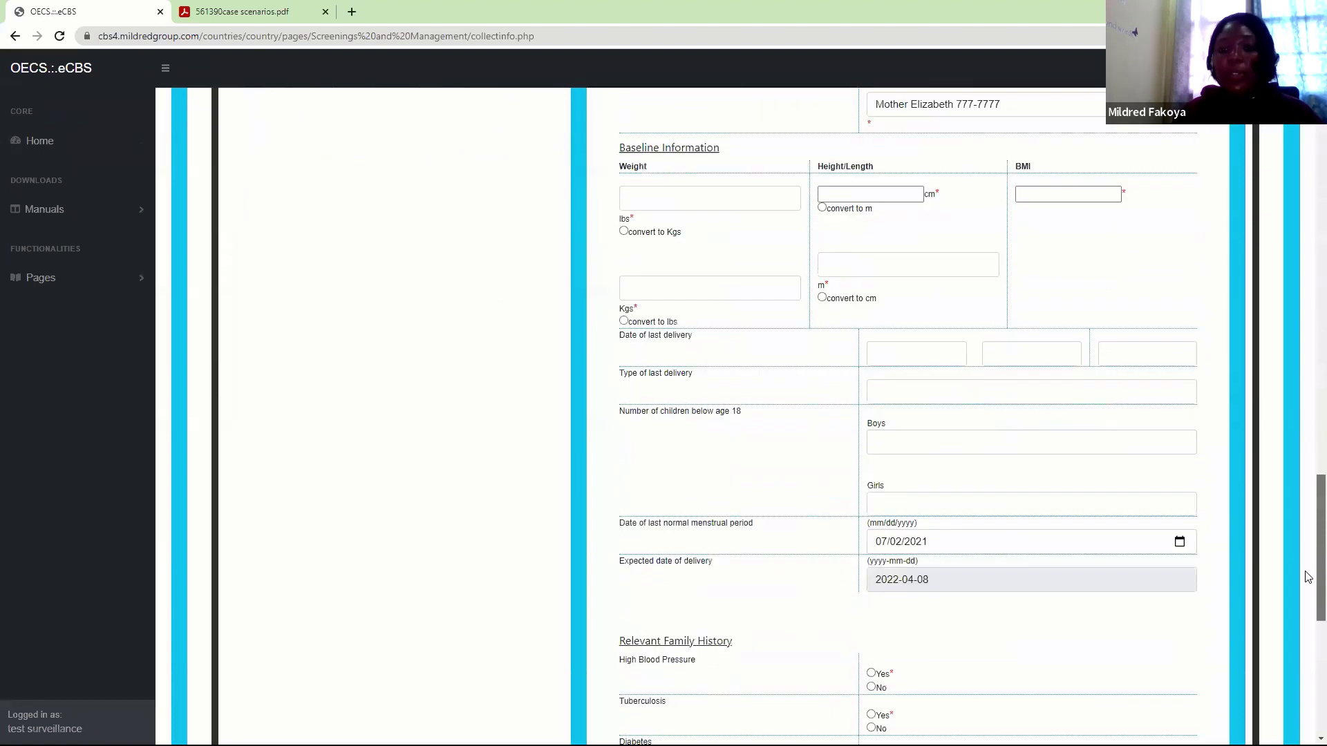
scroll(1309, 553, up, 3)
scroll(1309, 387, up, 12)
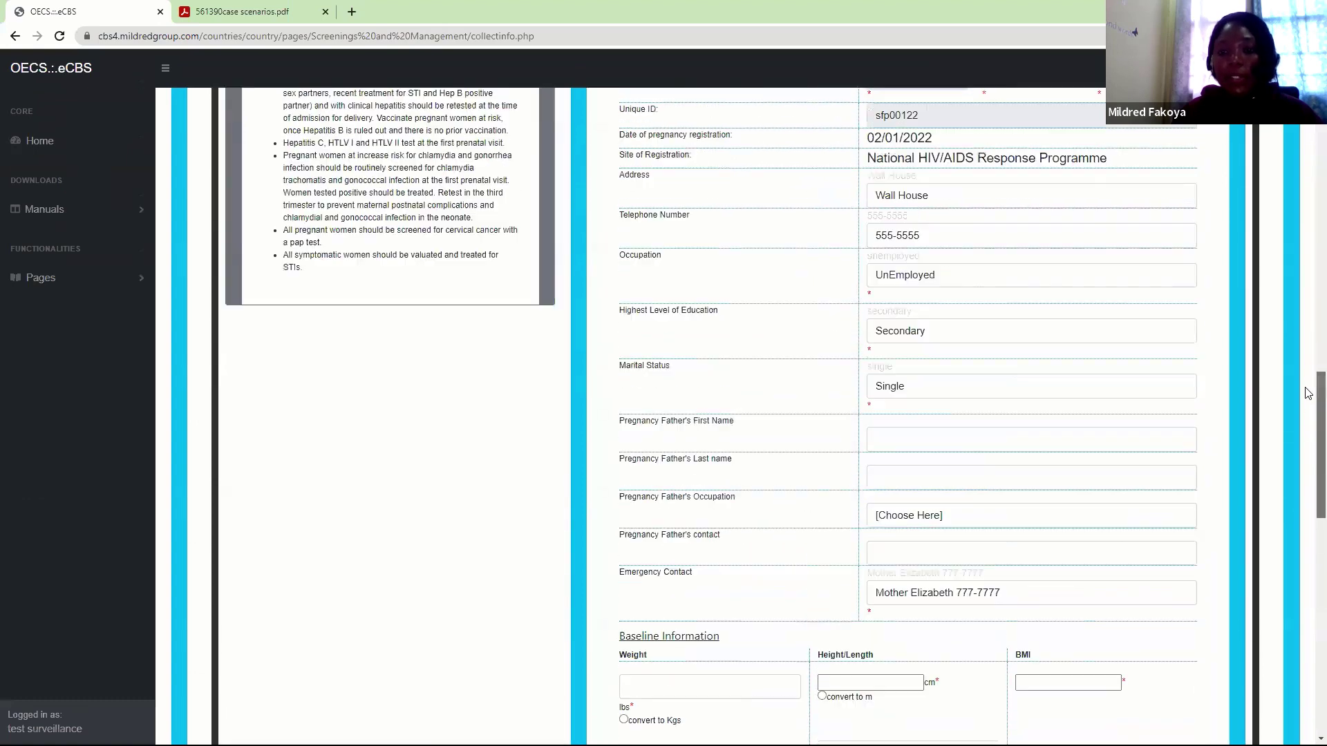
scroll(1308, 369, up, 1)
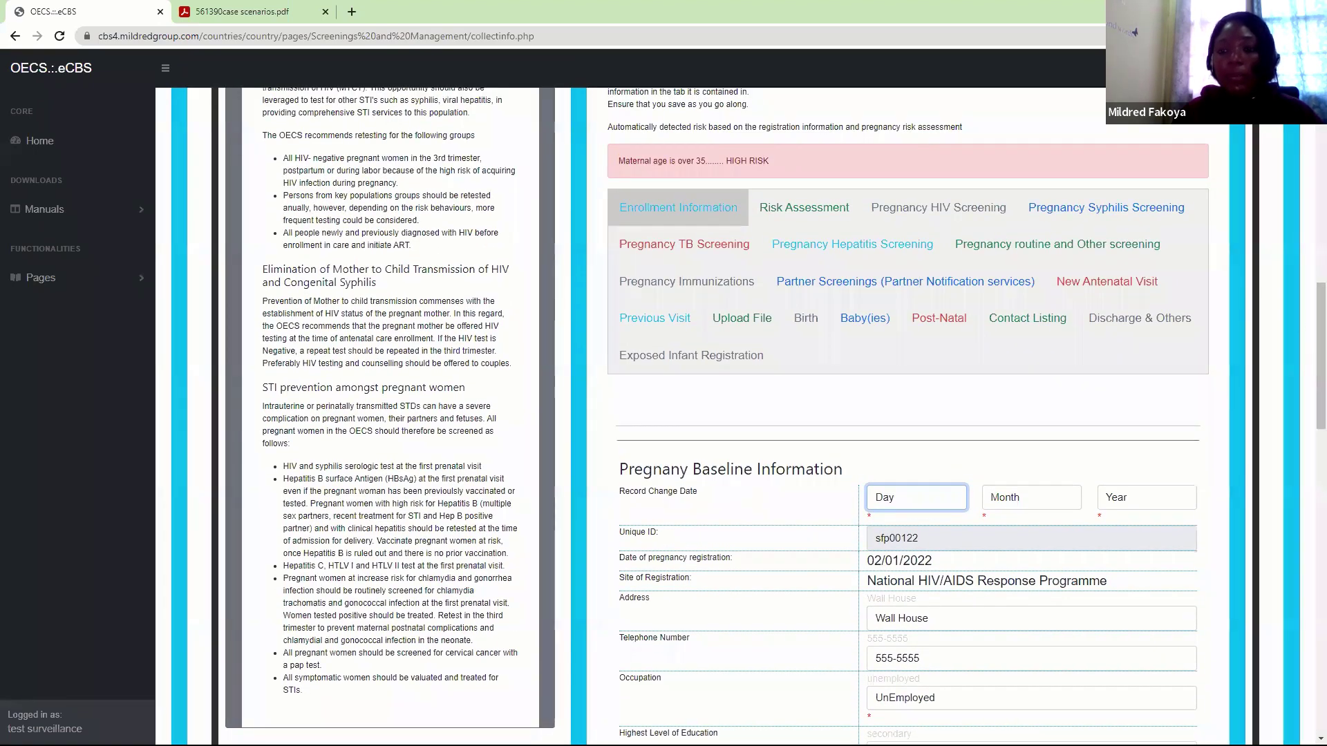
Switch to Enrollment Information and scroll to the Pregnancy Baseline Information form
click(1093, 278)
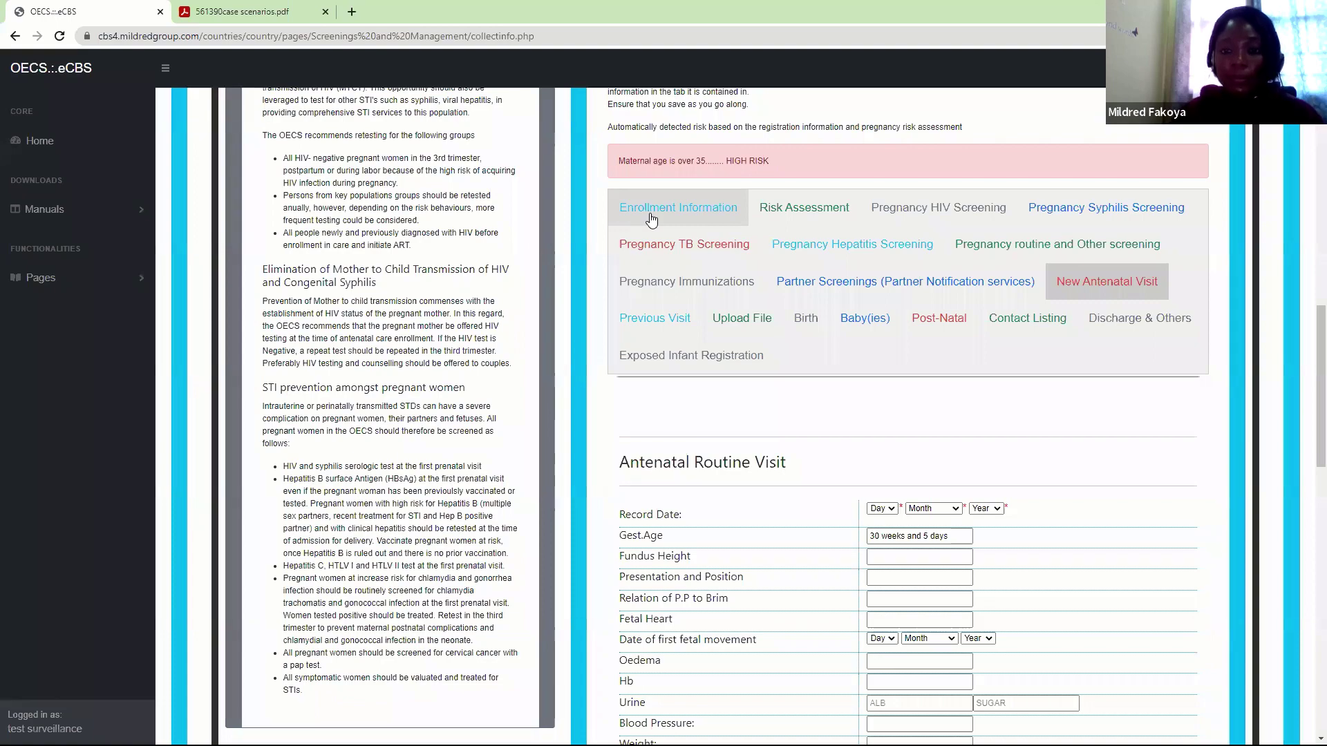
click(650, 220)
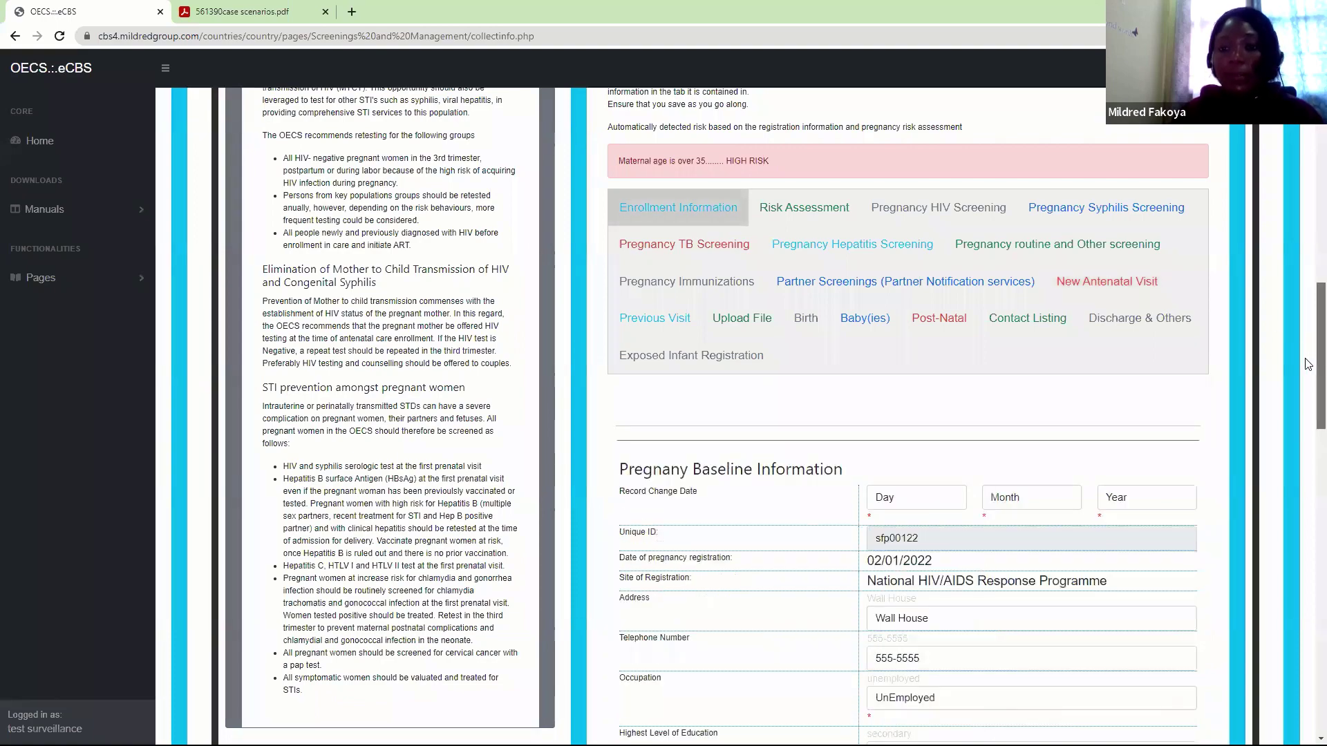
scroll(1308, 353, down, 2)
scroll(1308, 338, up, 4)
scroll(1308, 325, up, 4)
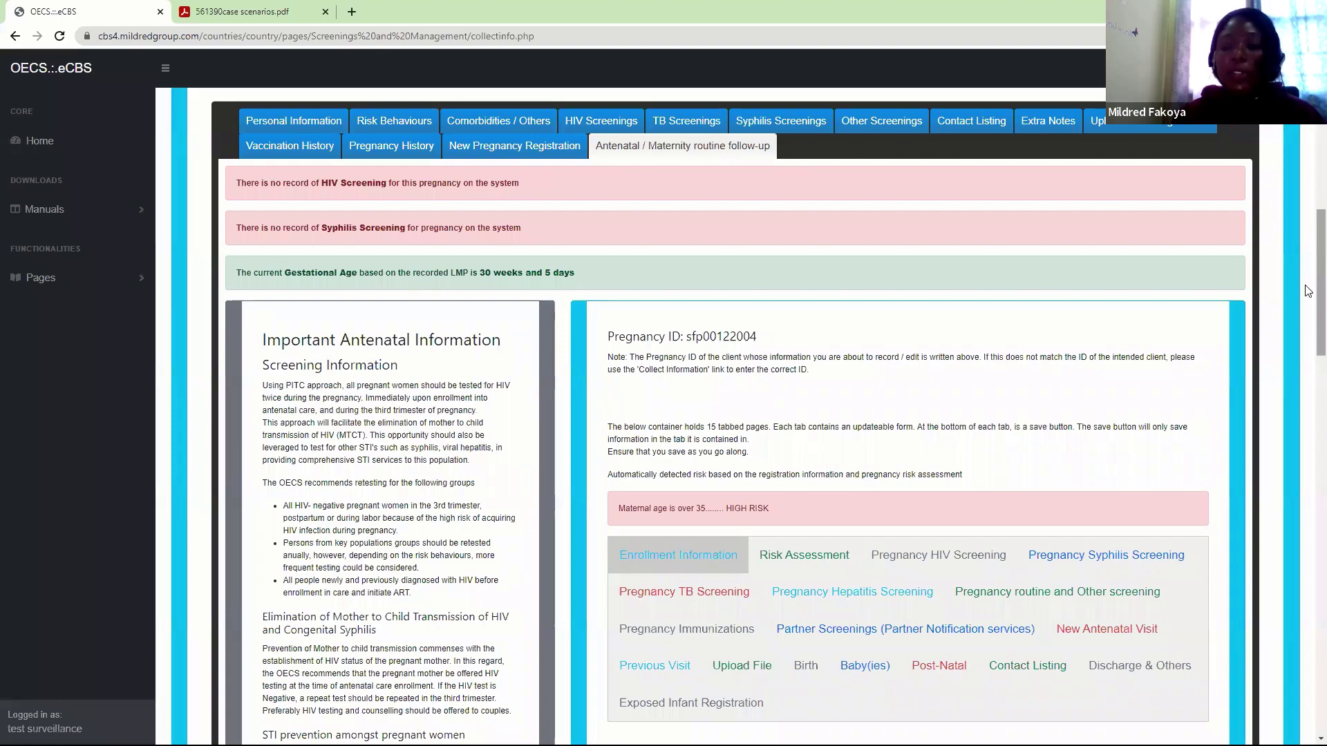
drag(1308, 291, 1305, 441)
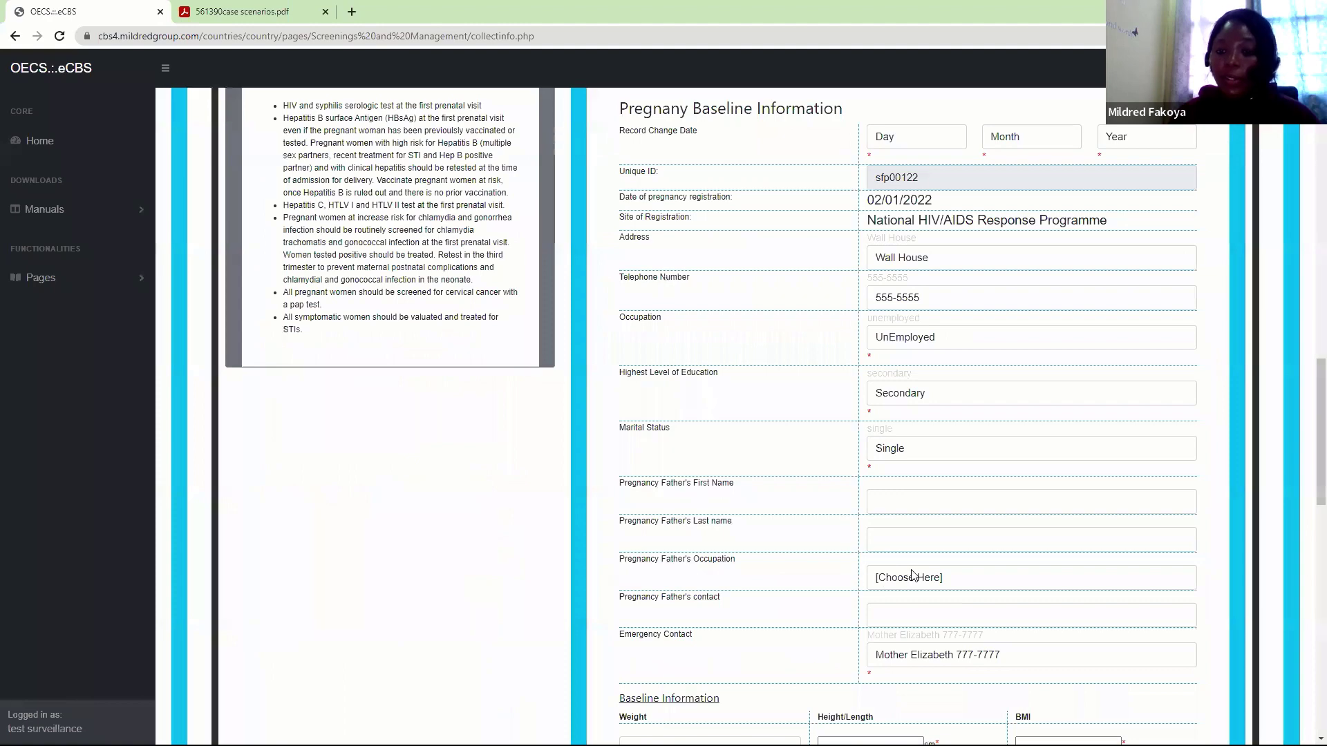
Set the date of last delivery to 16 February 2019
scroll(1309, 500, down, 2)
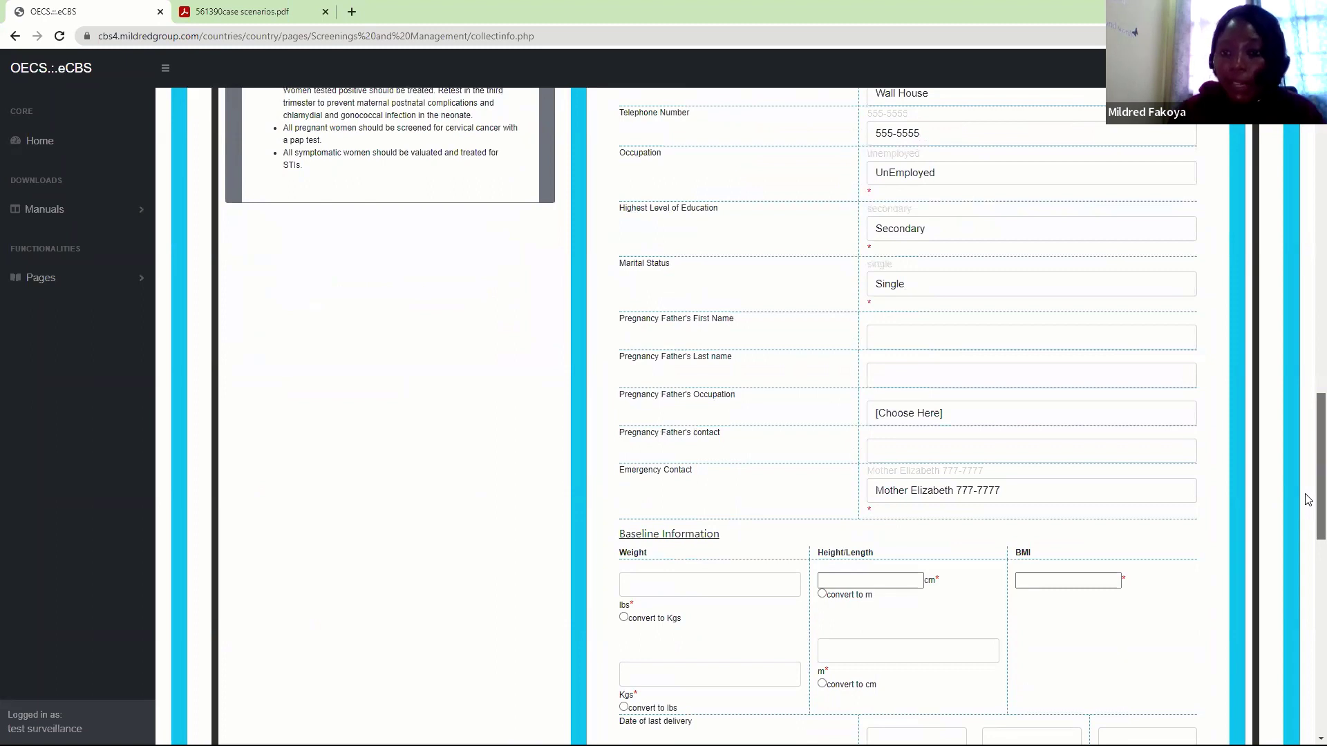
scroll(1308, 500, down, 3)
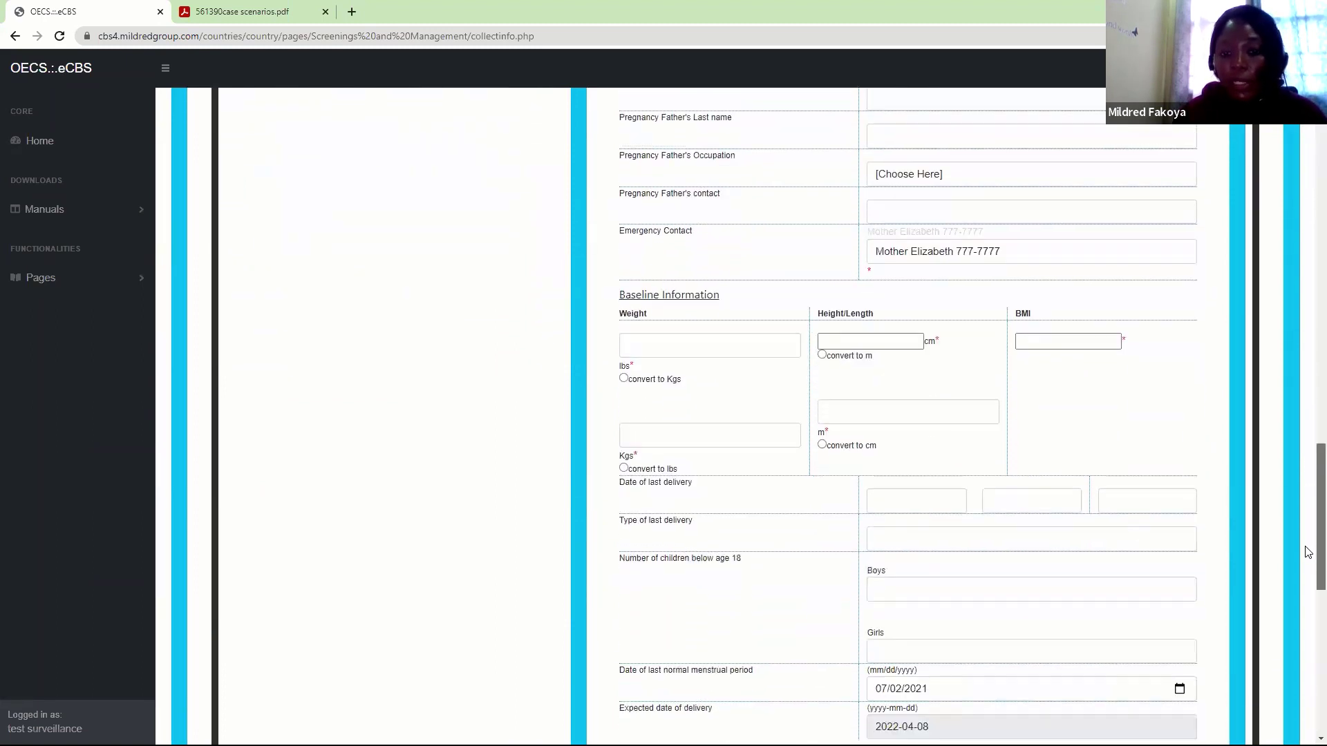
click(662, 329)
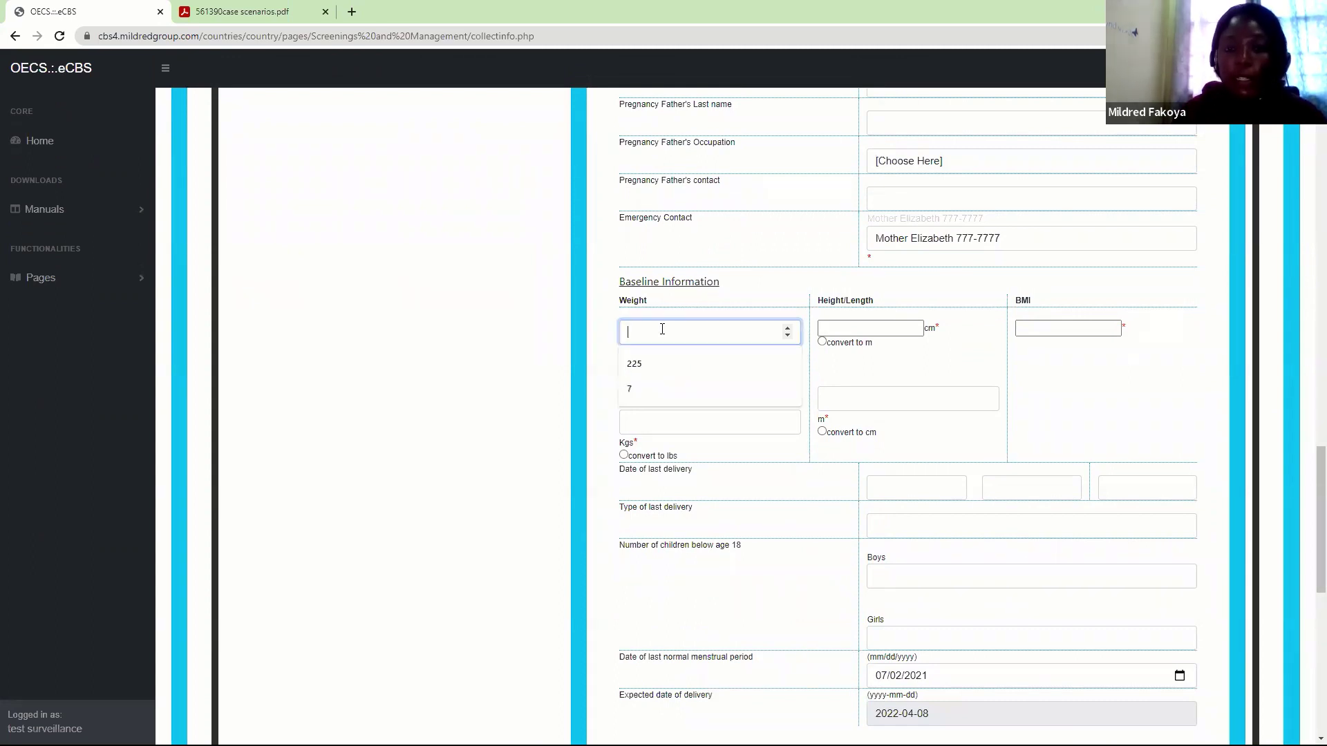
click(745, 313)
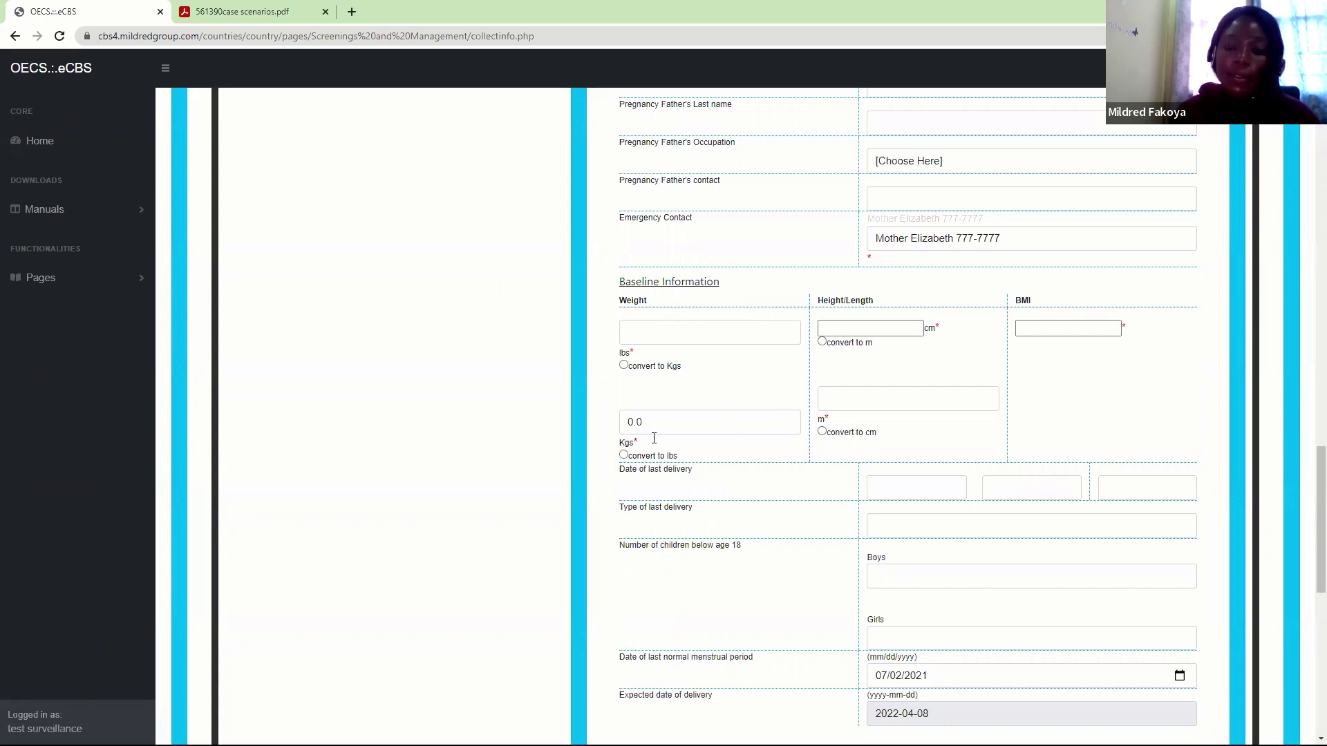
click(901, 491)
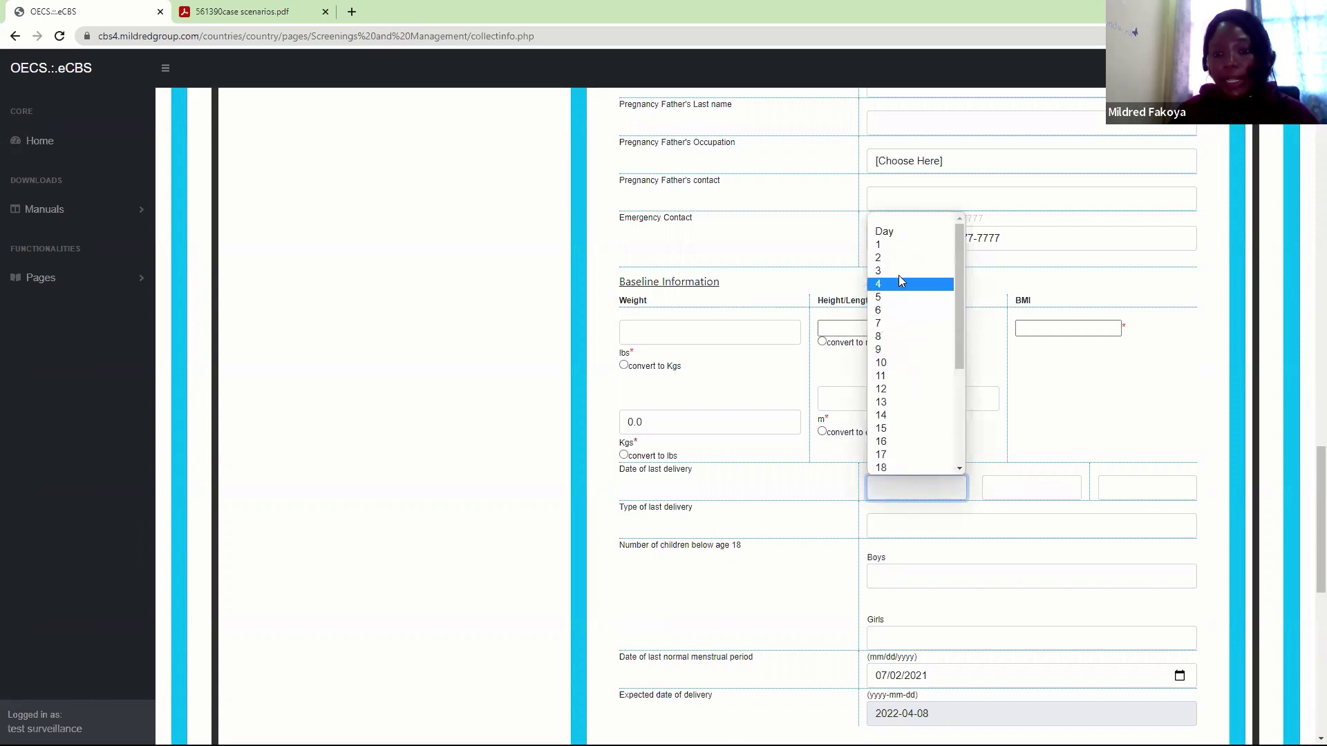
click(891, 443)
click(1036, 498)
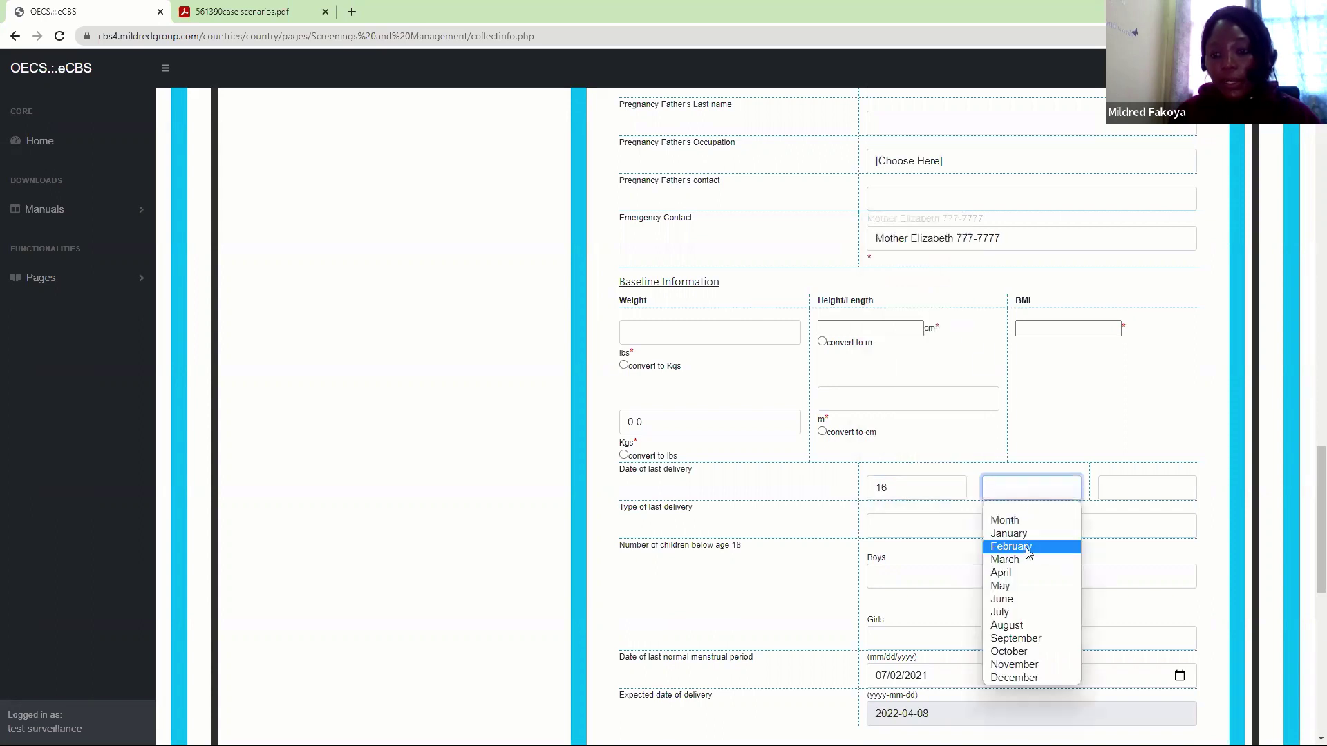
click(1028, 549)
click(1116, 488)
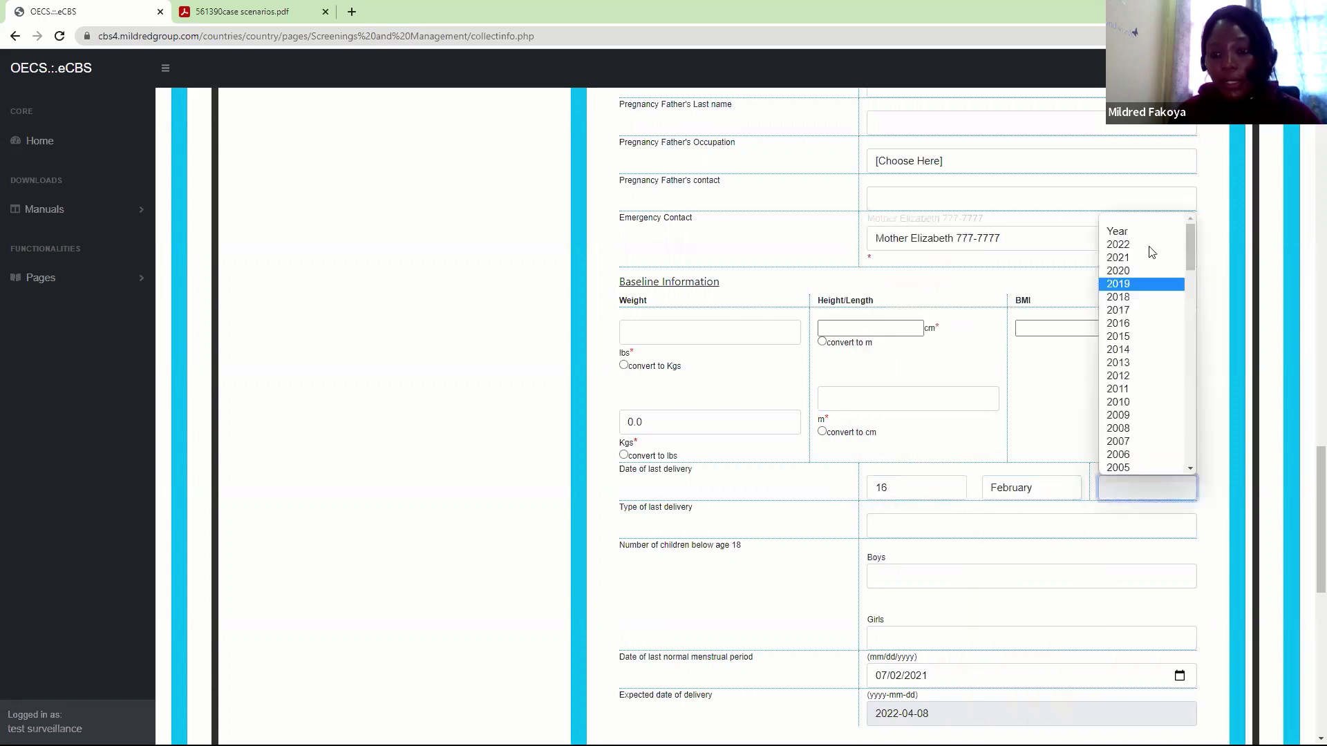
click(1128, 284)
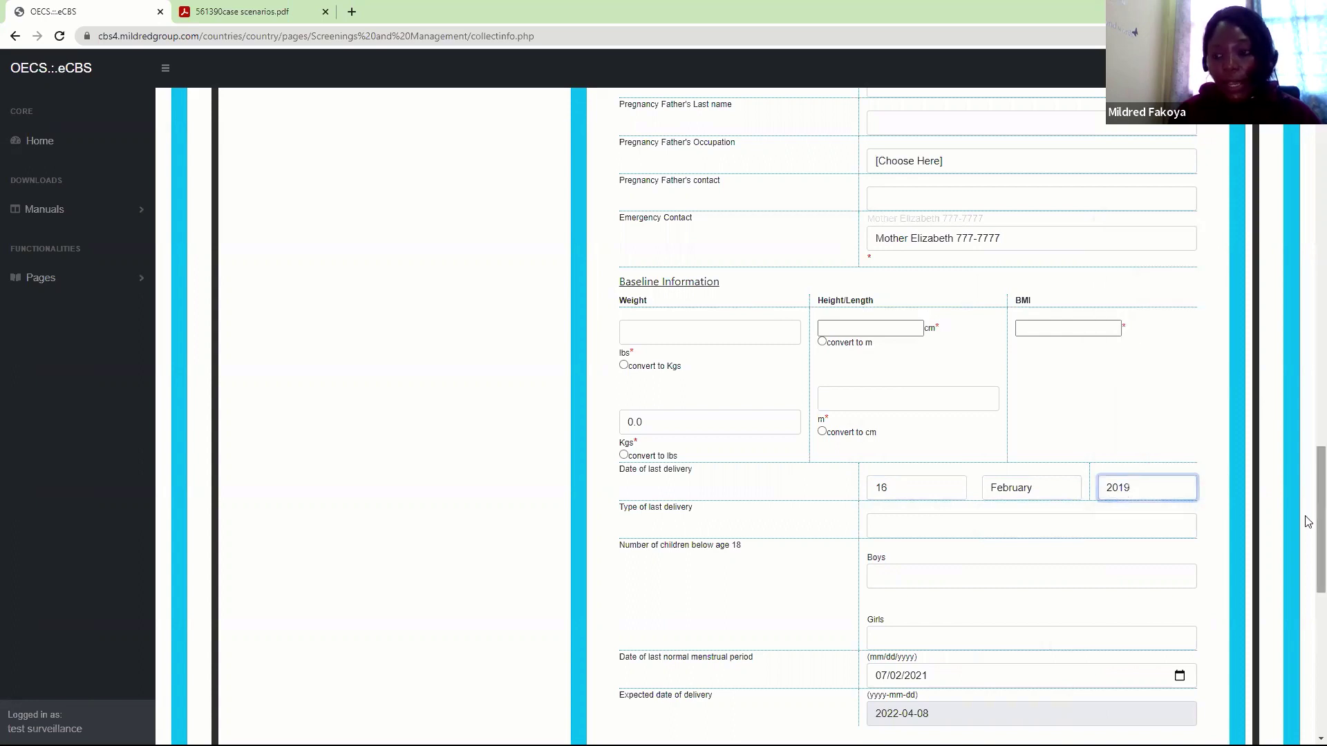
drag(1310, 518, 1311, 555)
Choose Vaginal as the last delivery type and enter 1 boy and 1 girl under 18
click(899, 352)
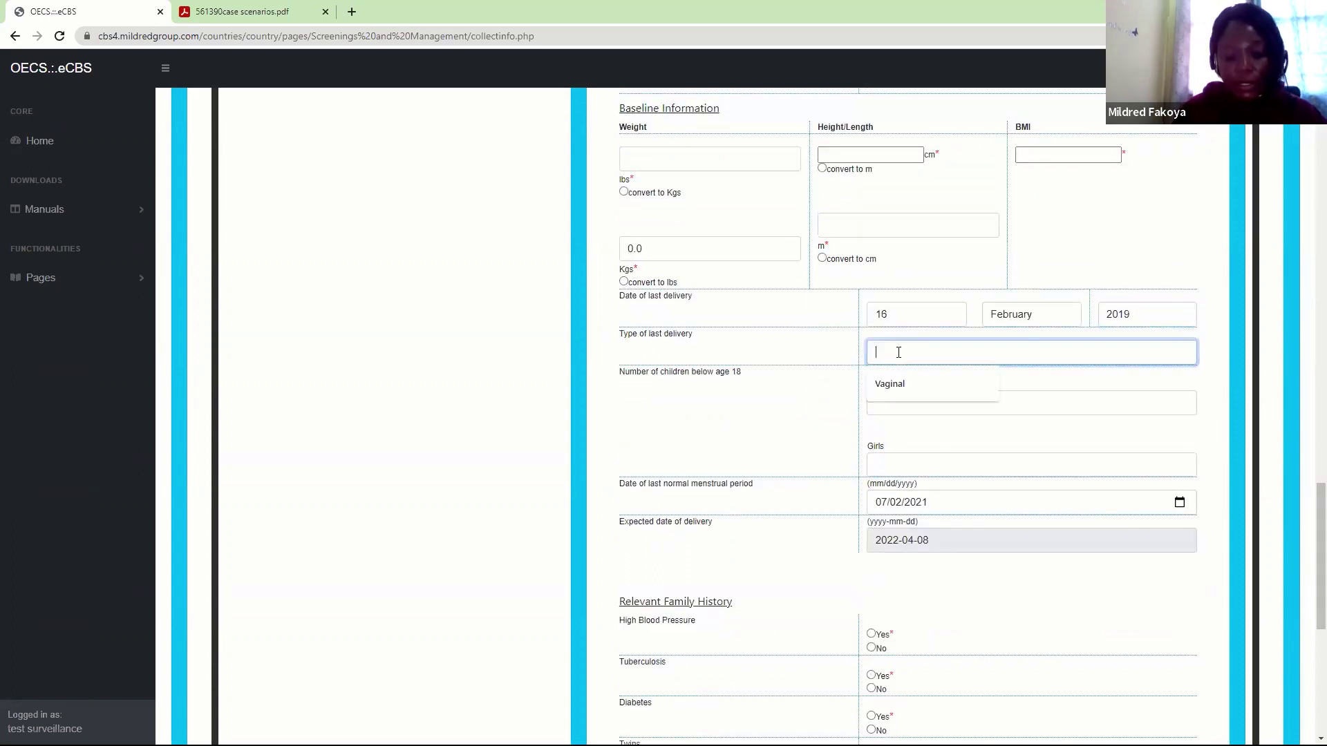
text(Vaginal)
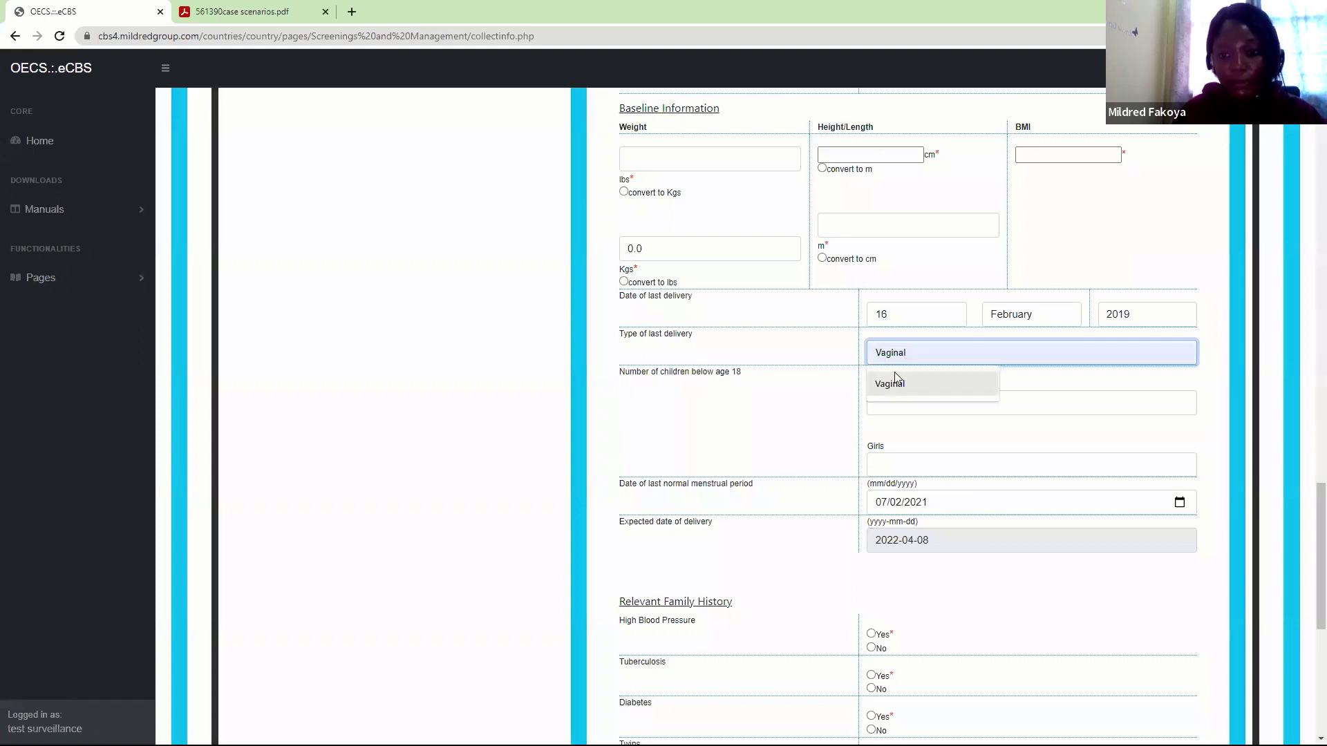
click(897, 384)
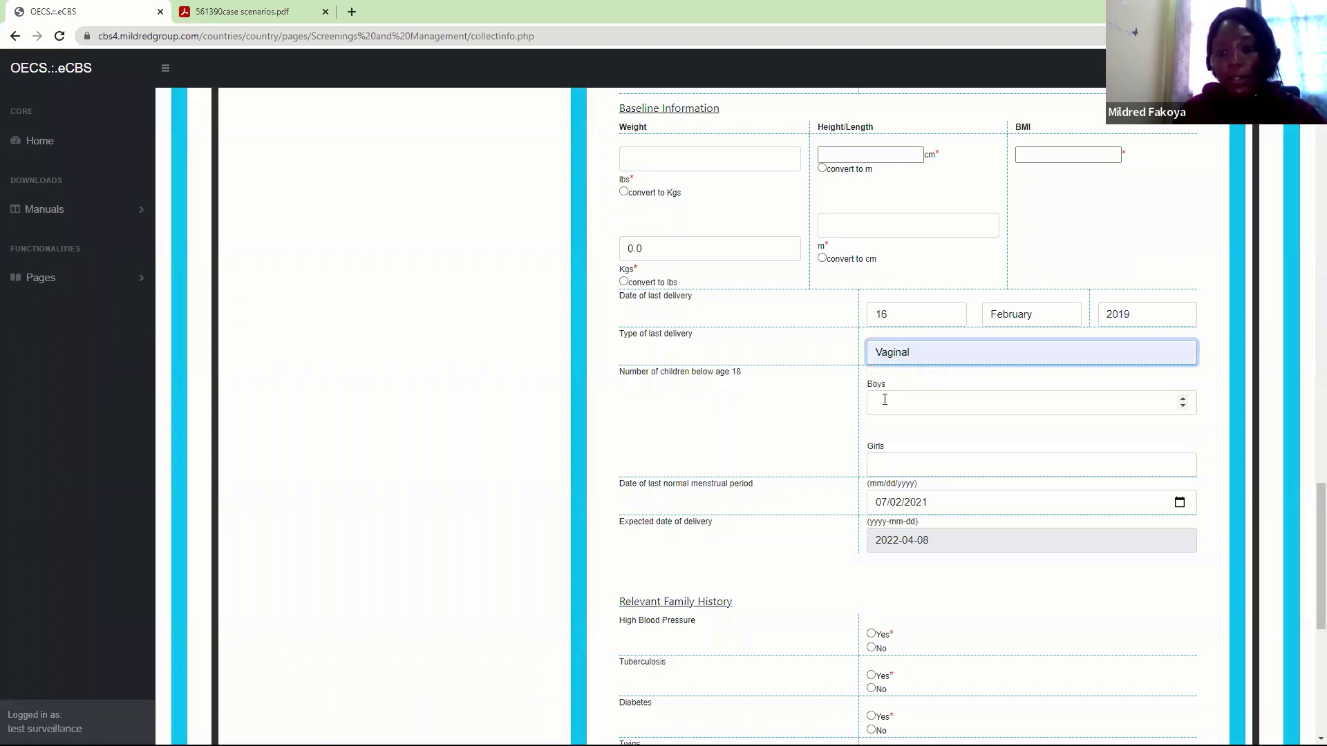
click(885, 400)
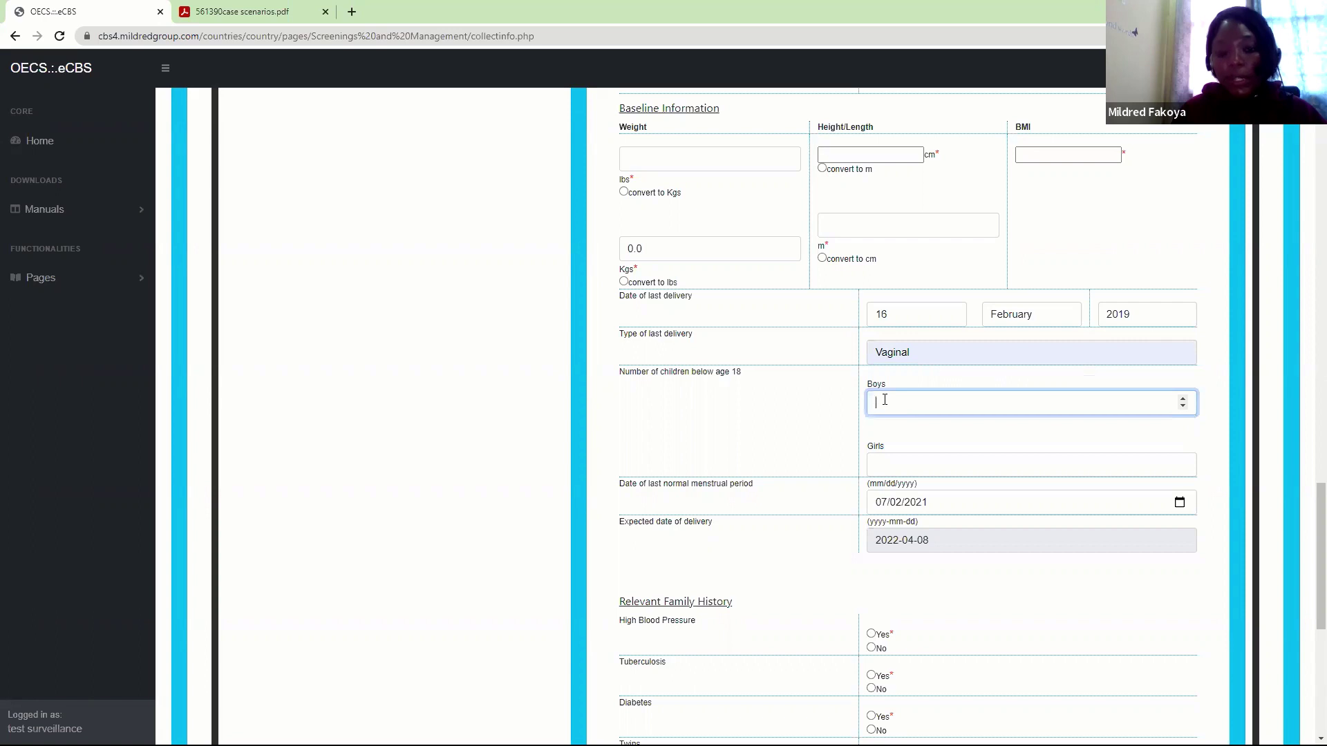
text(1)
click(880, 465)
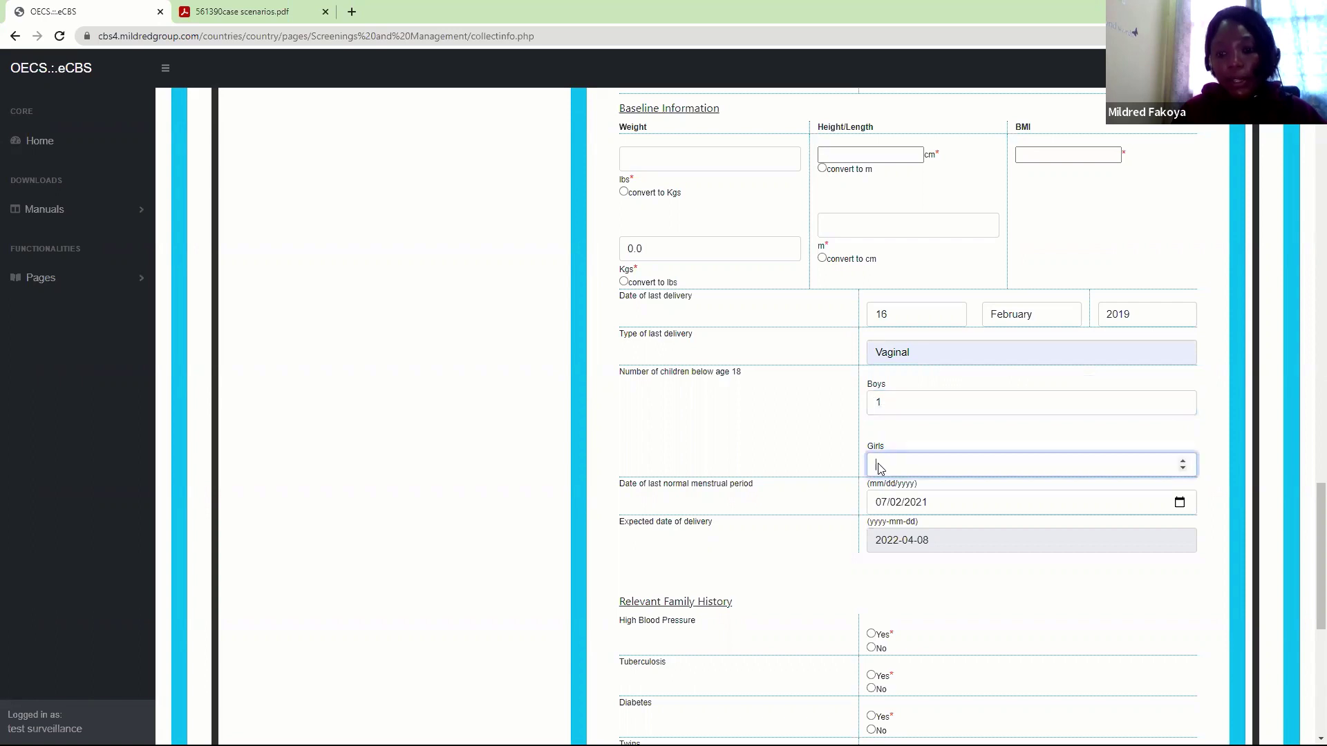
text(1)
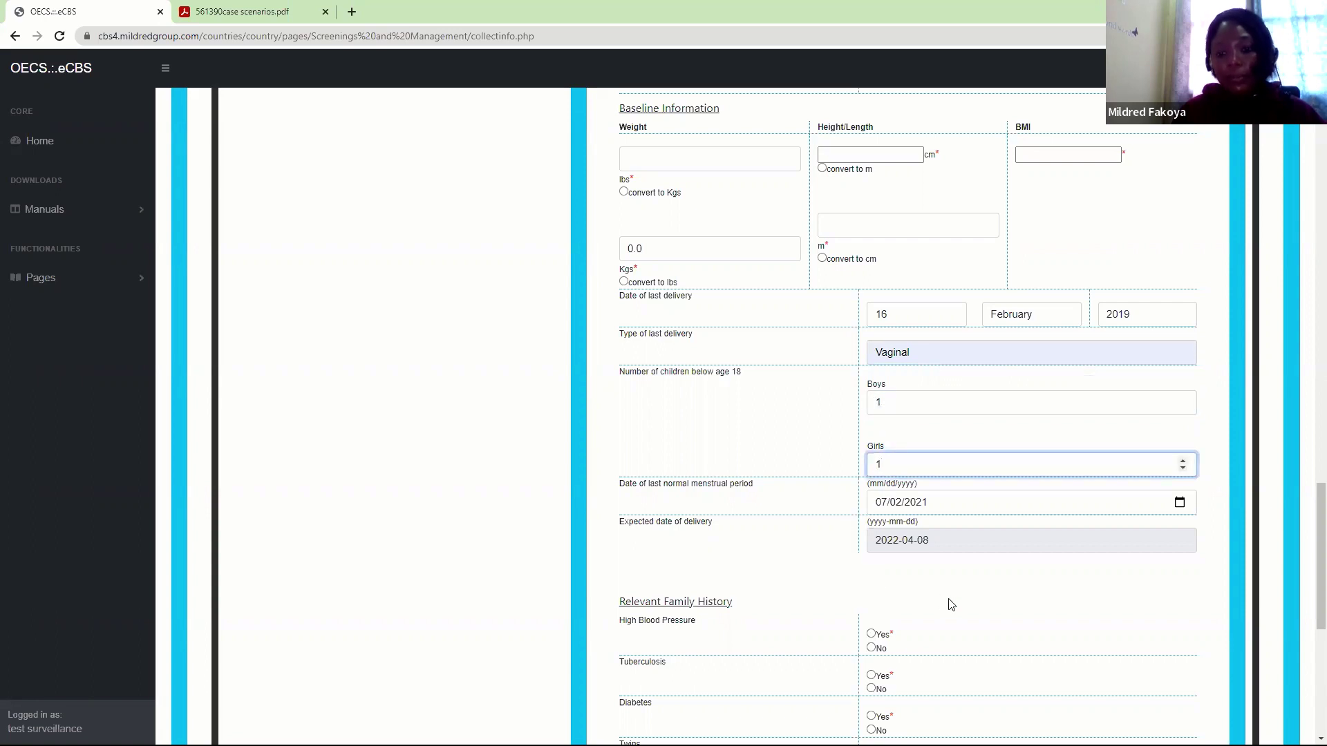
click(951, 601)
Answer No to family history of high blood pressure, tuberculosis and twins
drag(1319, 547, 1319, 630)
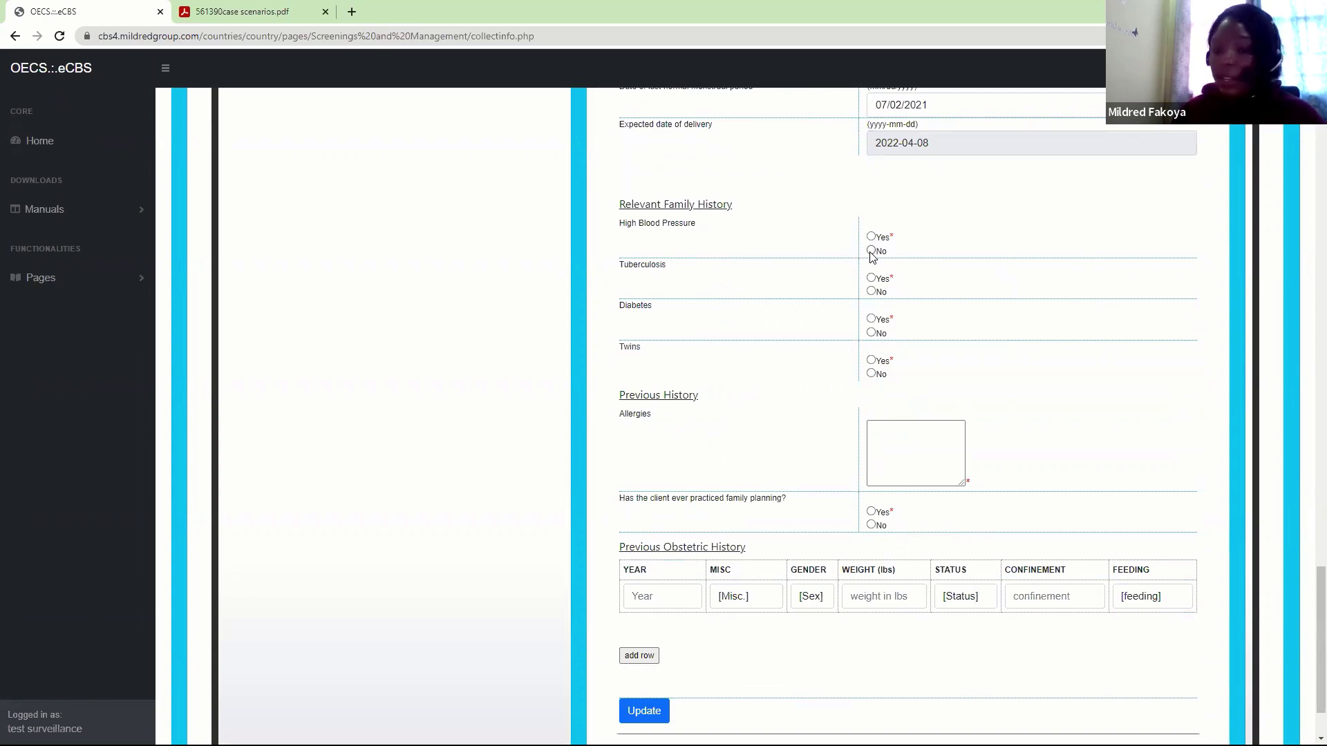
click(872, 252)
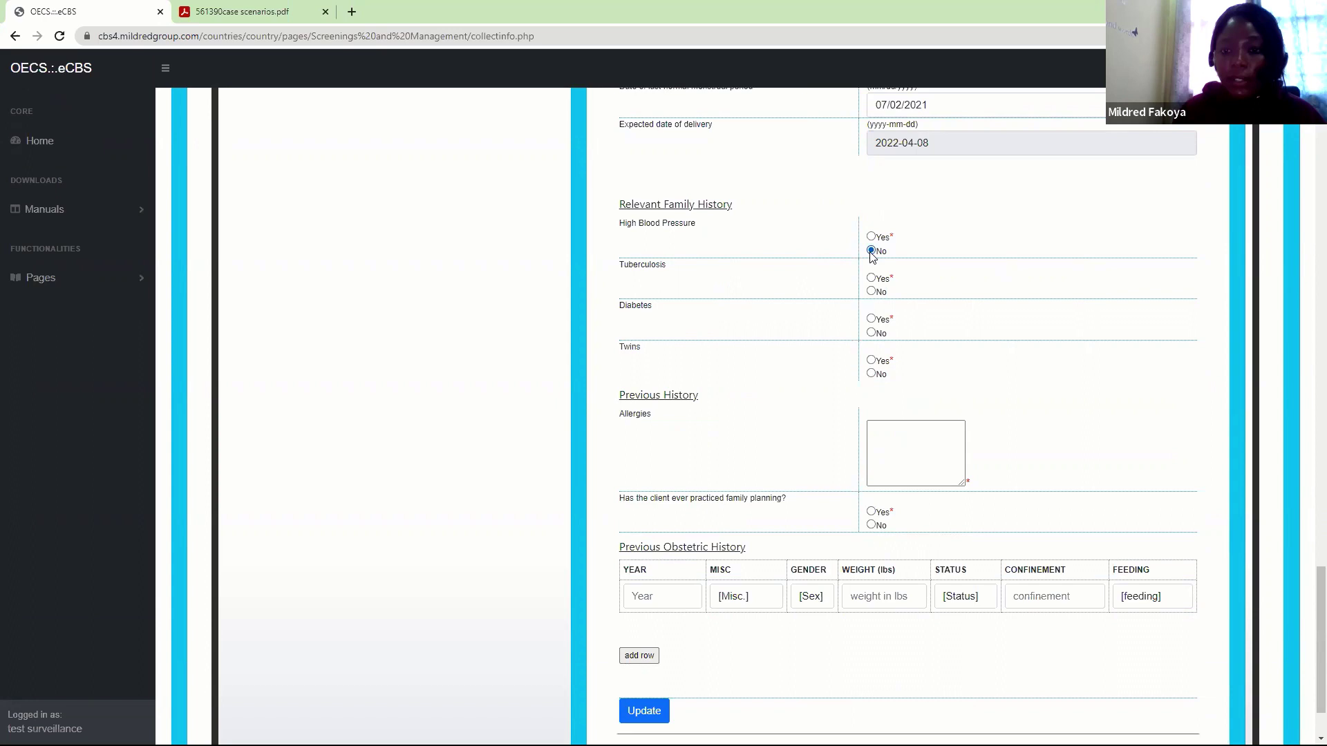
click(871, 292)
click(873, 375)
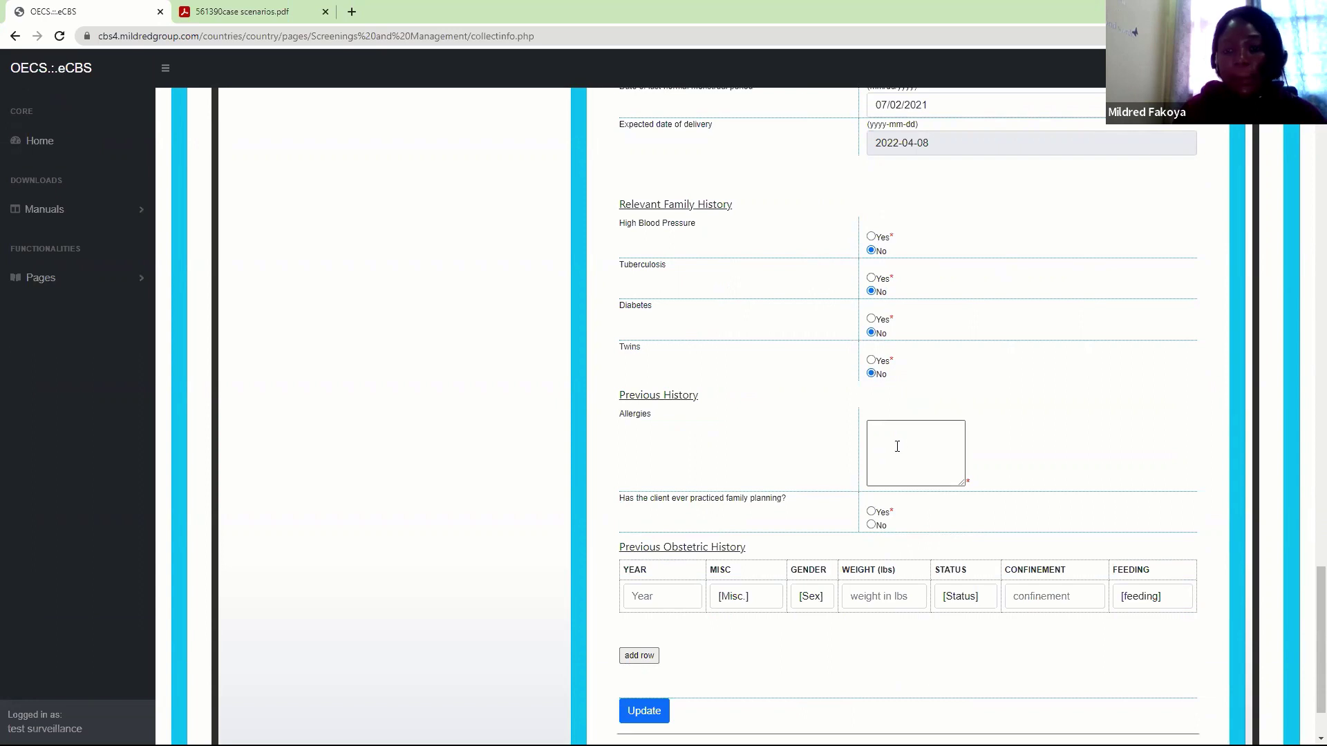
Note 'No known allergies to food and drugs.' and answer No to past family planning
click(897, 447)
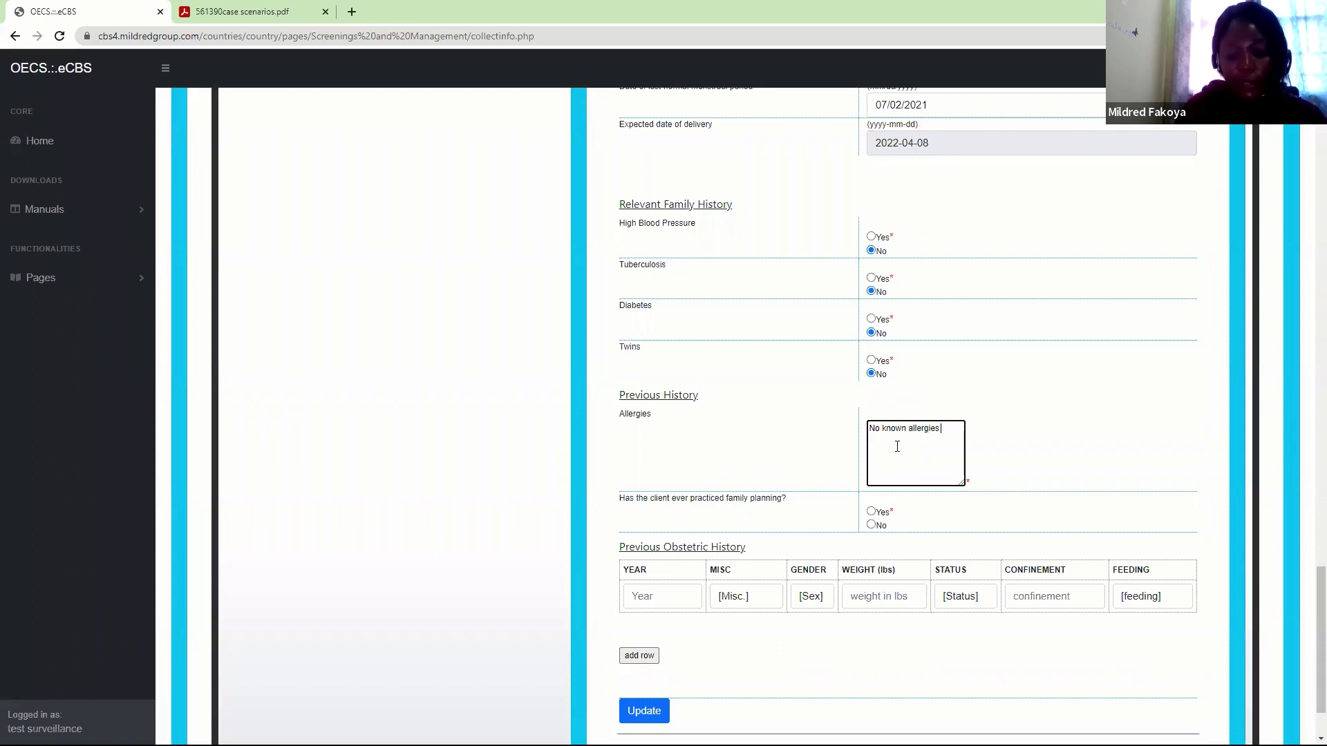
text(d and drugs.)
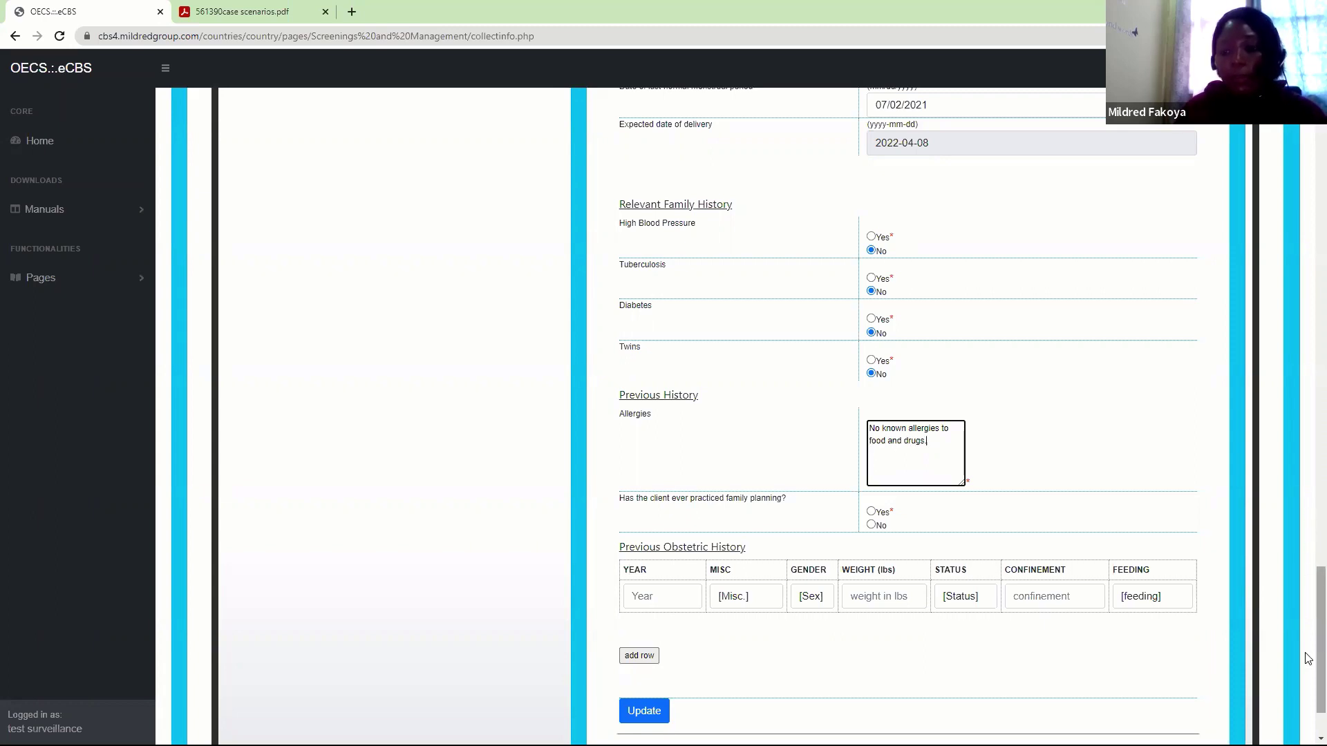
drag(1308, 659, 1309, 681)
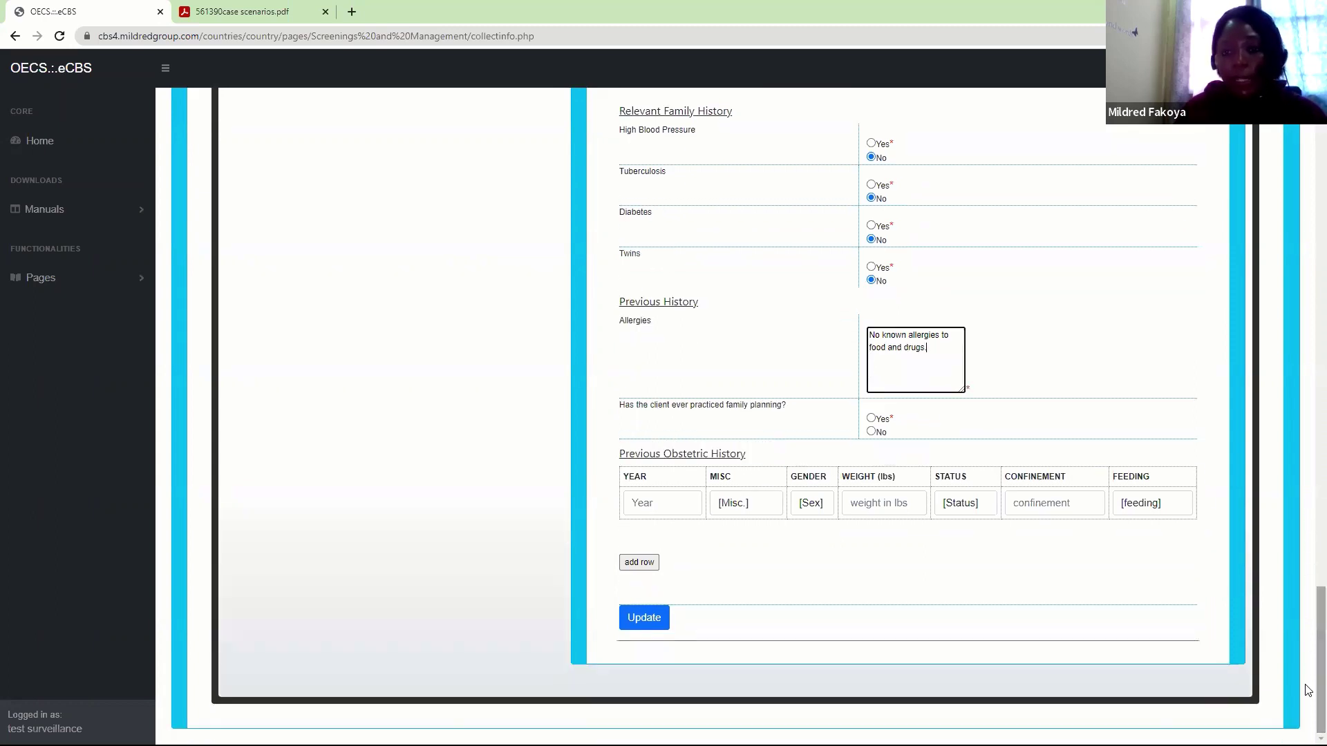
click(872, 433)
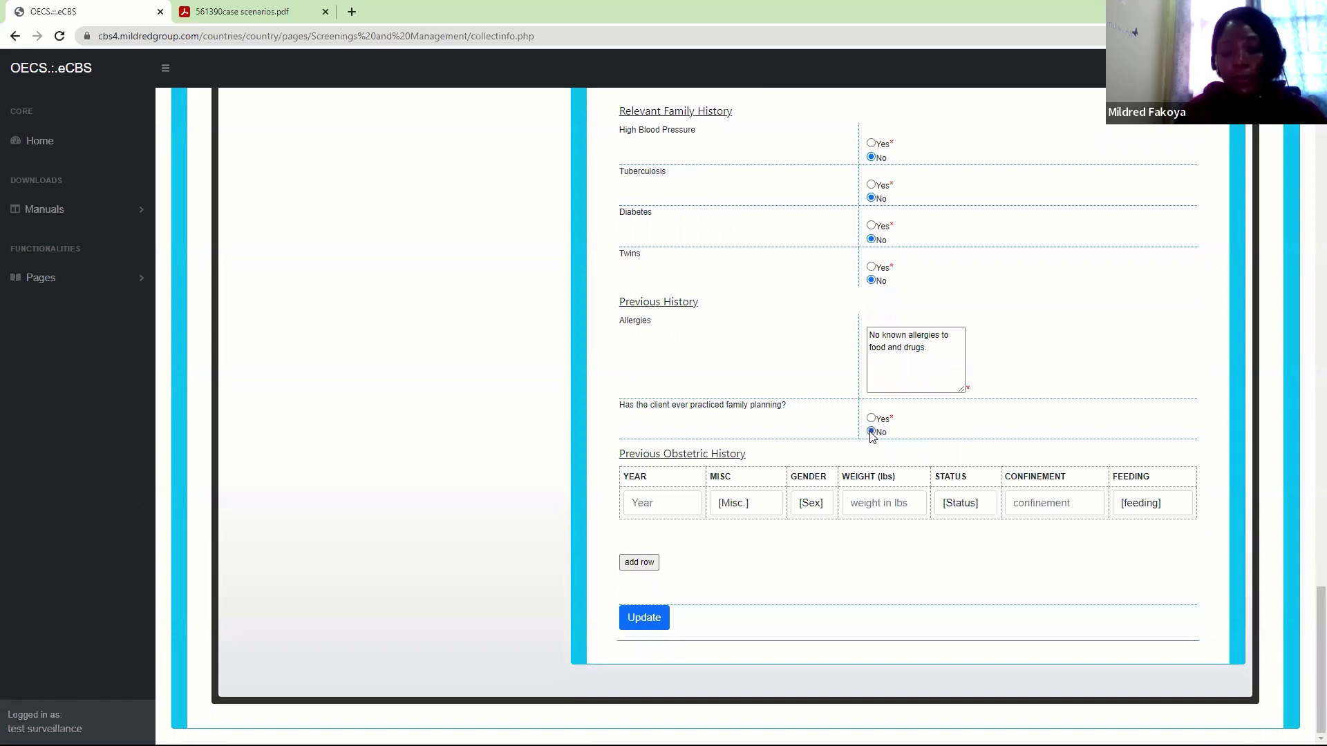
click(649, 496)
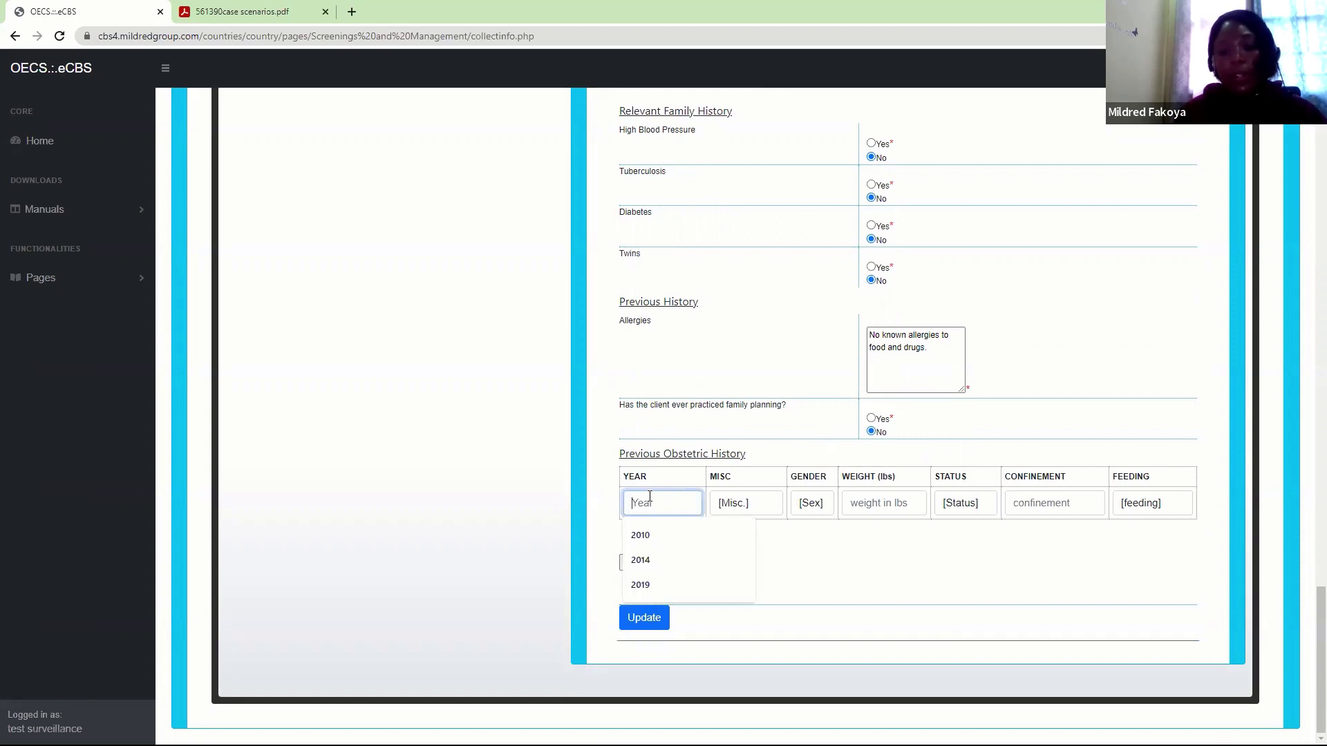
Record the 2019 pregnancy as a Live Birth, Male, weighing 7.1 lbs
click(641, 587)
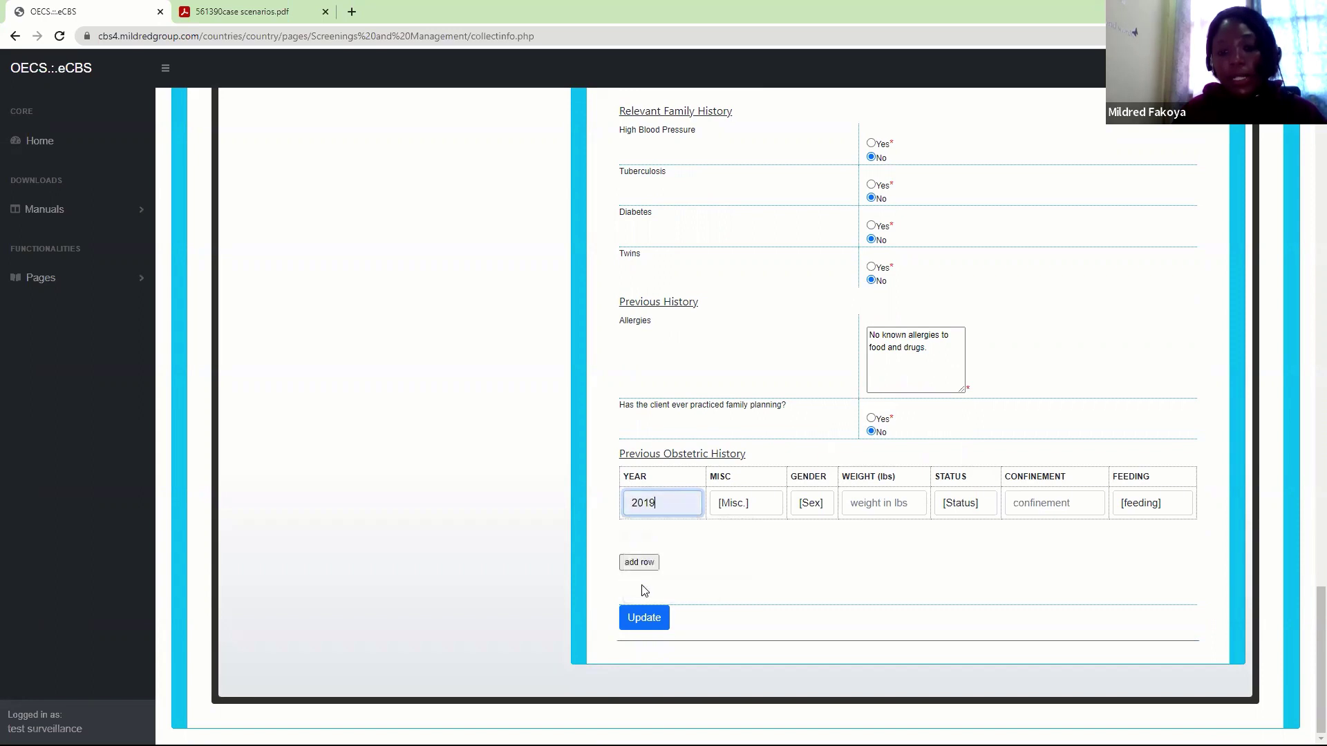
click(743, 515)
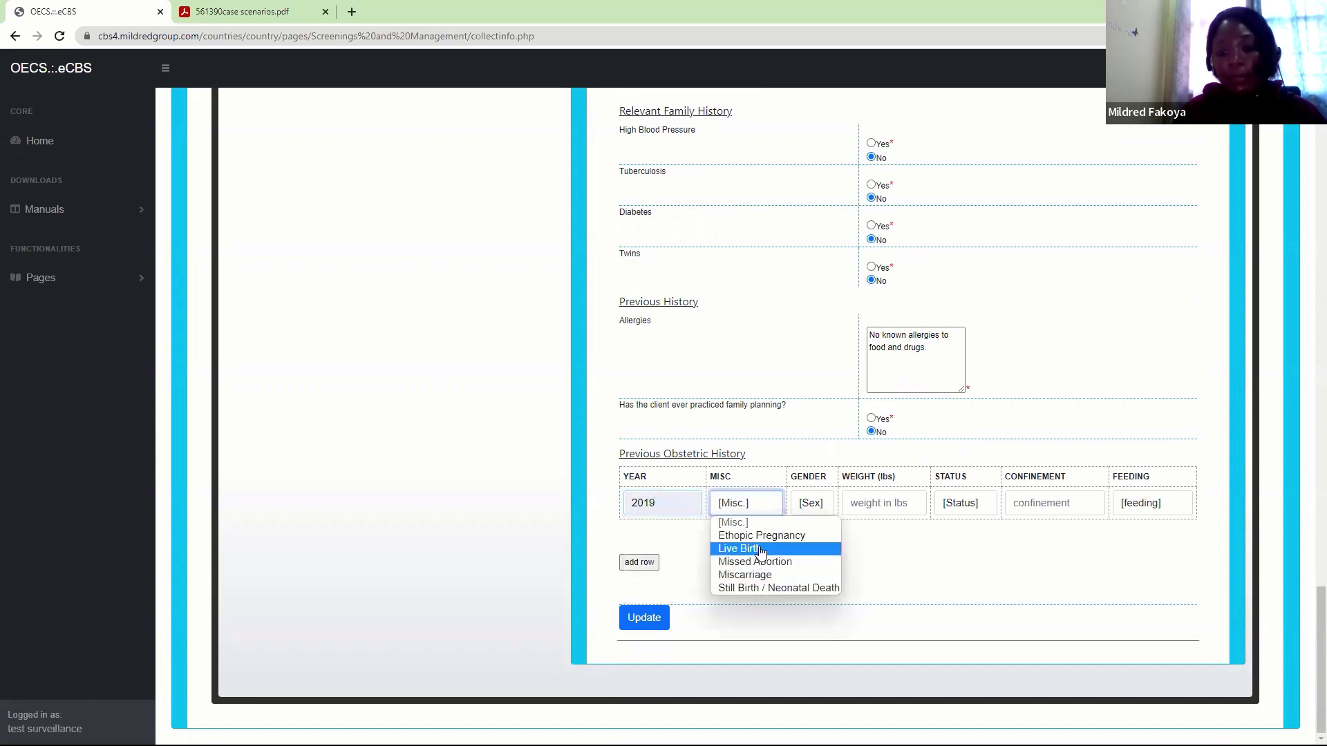
click(759, 550)
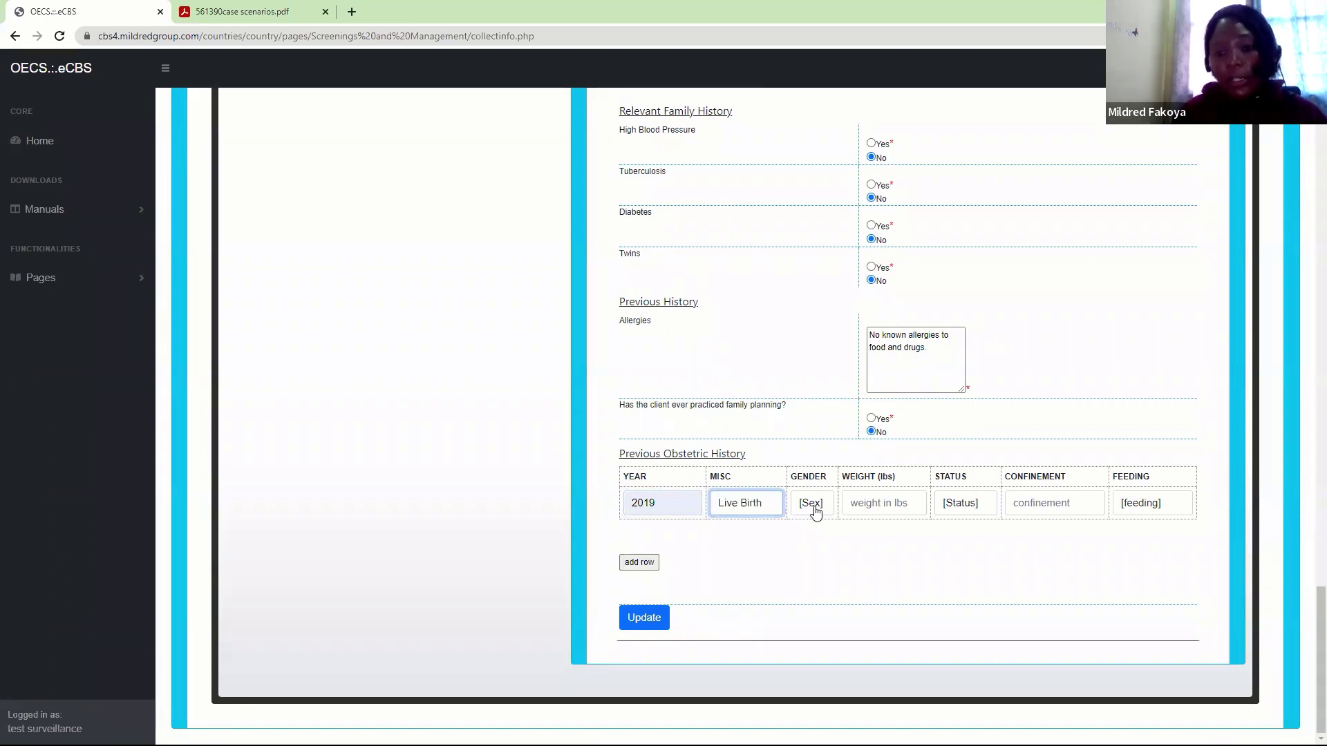
click(813, 512)
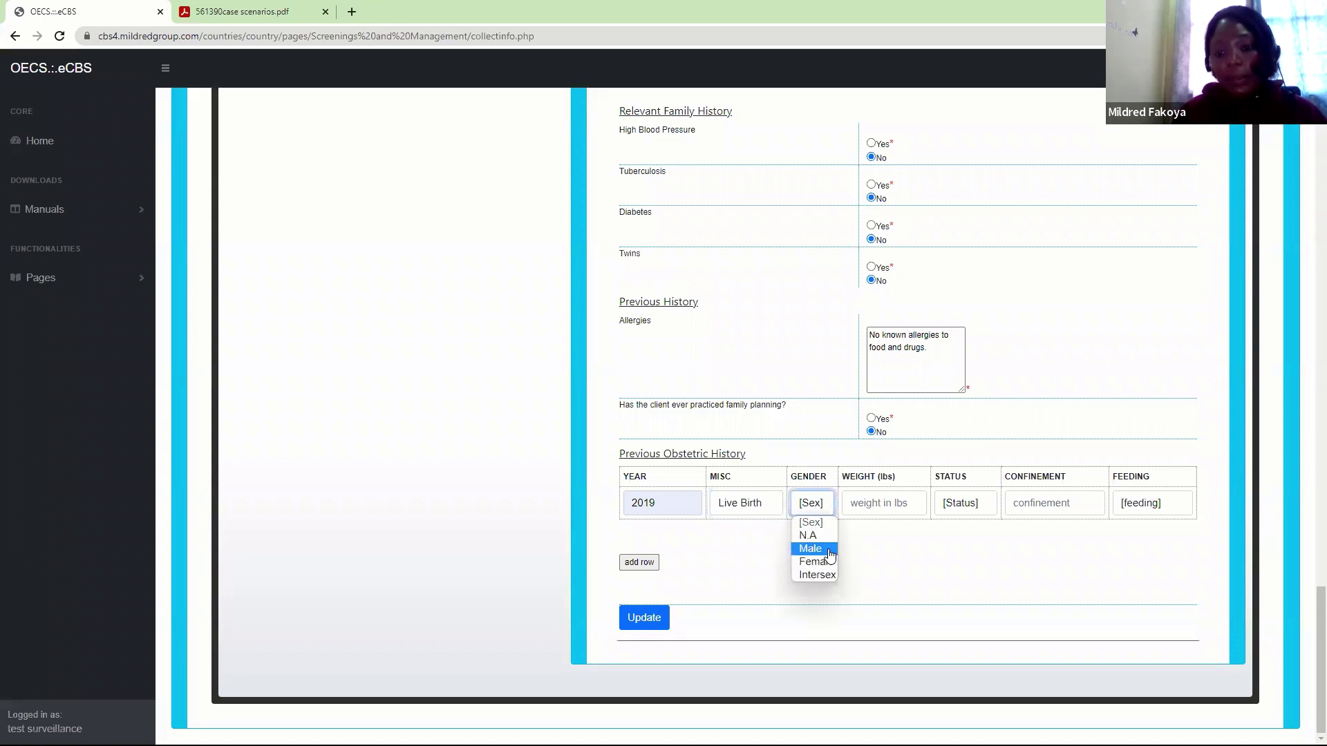
click(829, 552)
click(889, 511)
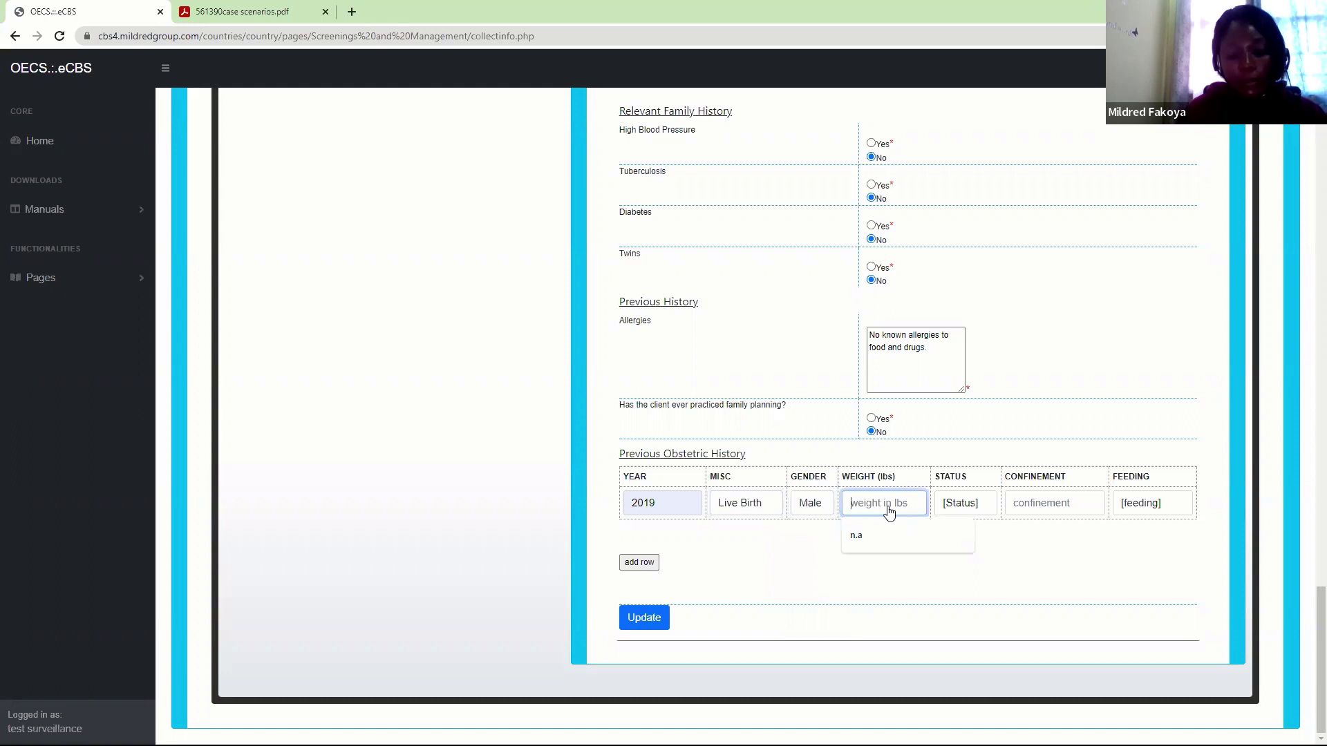
text(7.1)
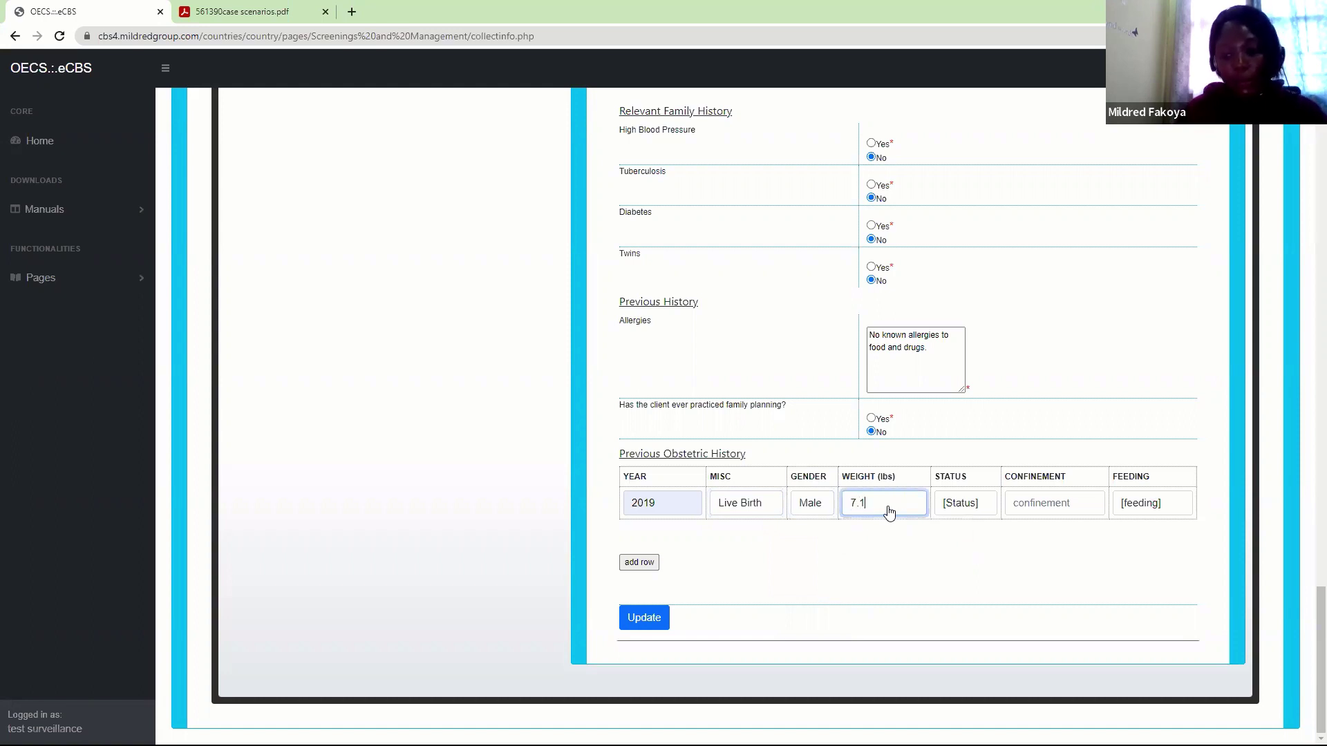
text( lbs)
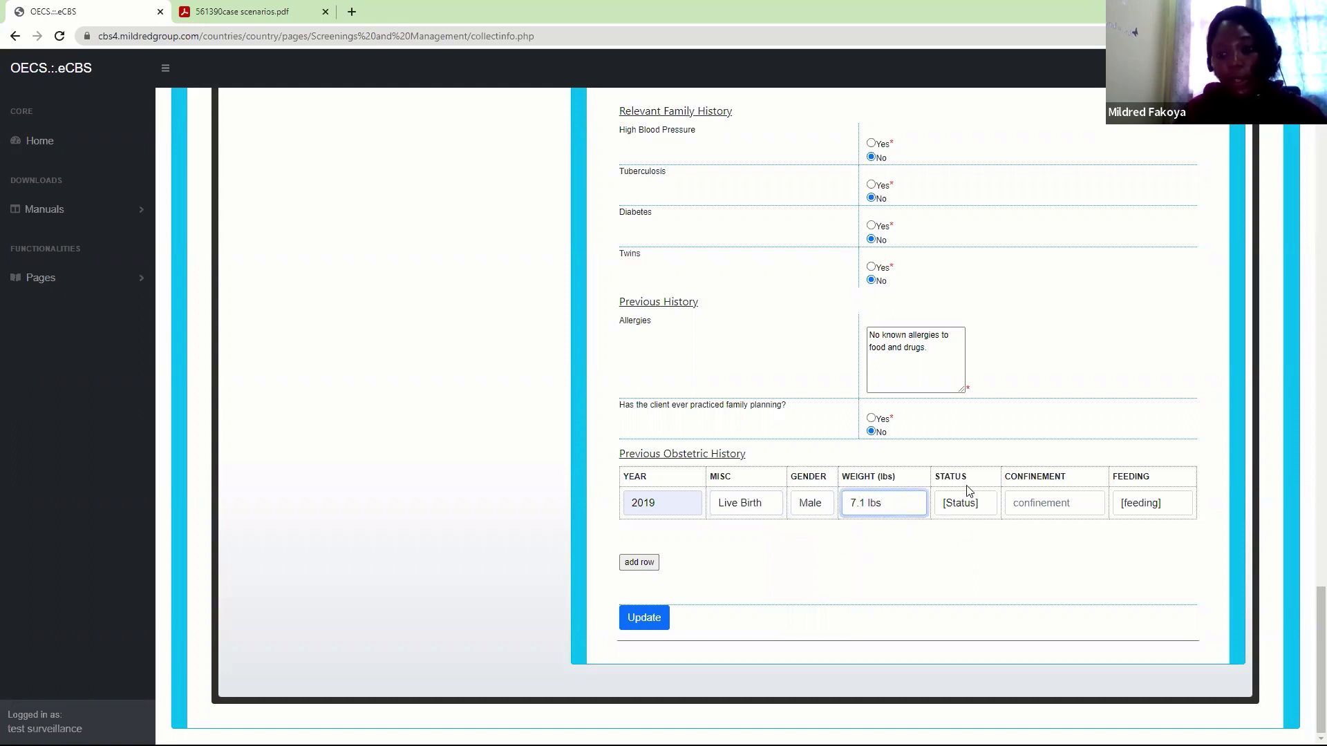
Mark the 2019 baby Alive, 1 day confinement, Exclusive Breast Feeding, and add a new row
click(964, 504)
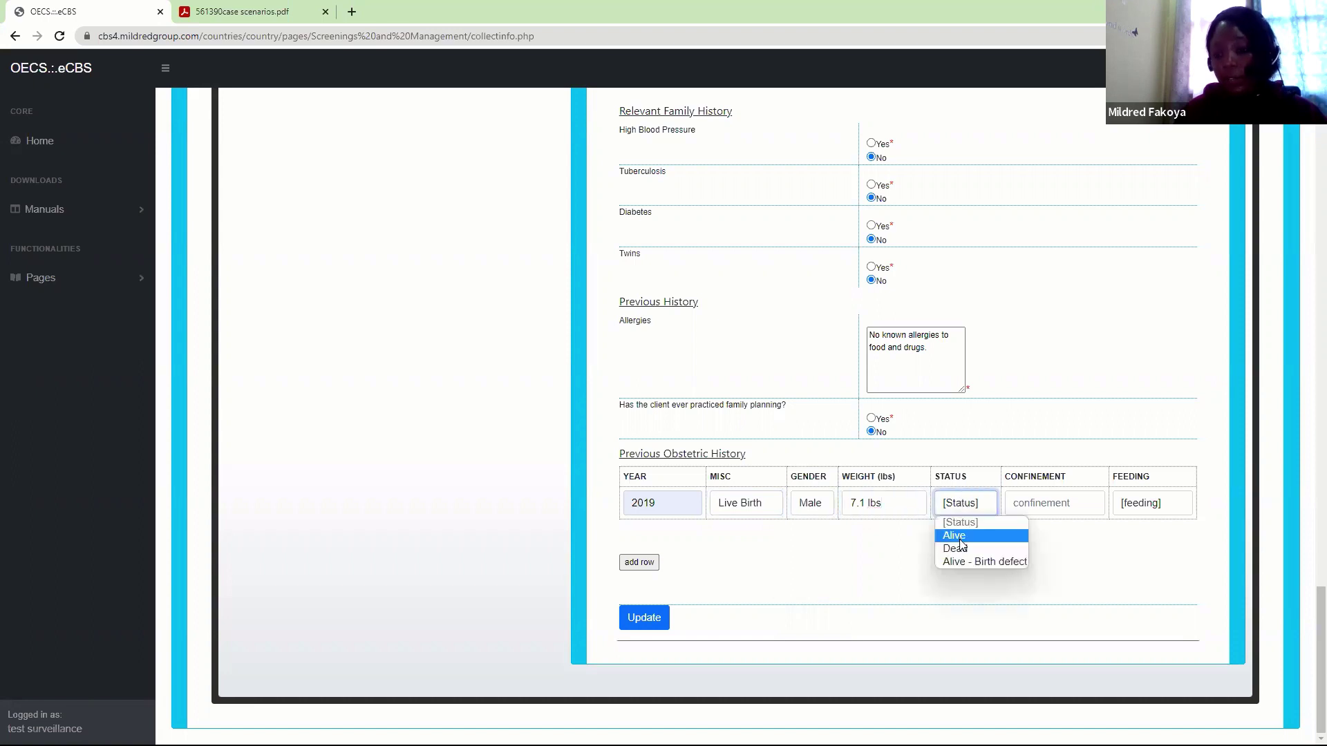
click(959, 540)
click(1048, 503)
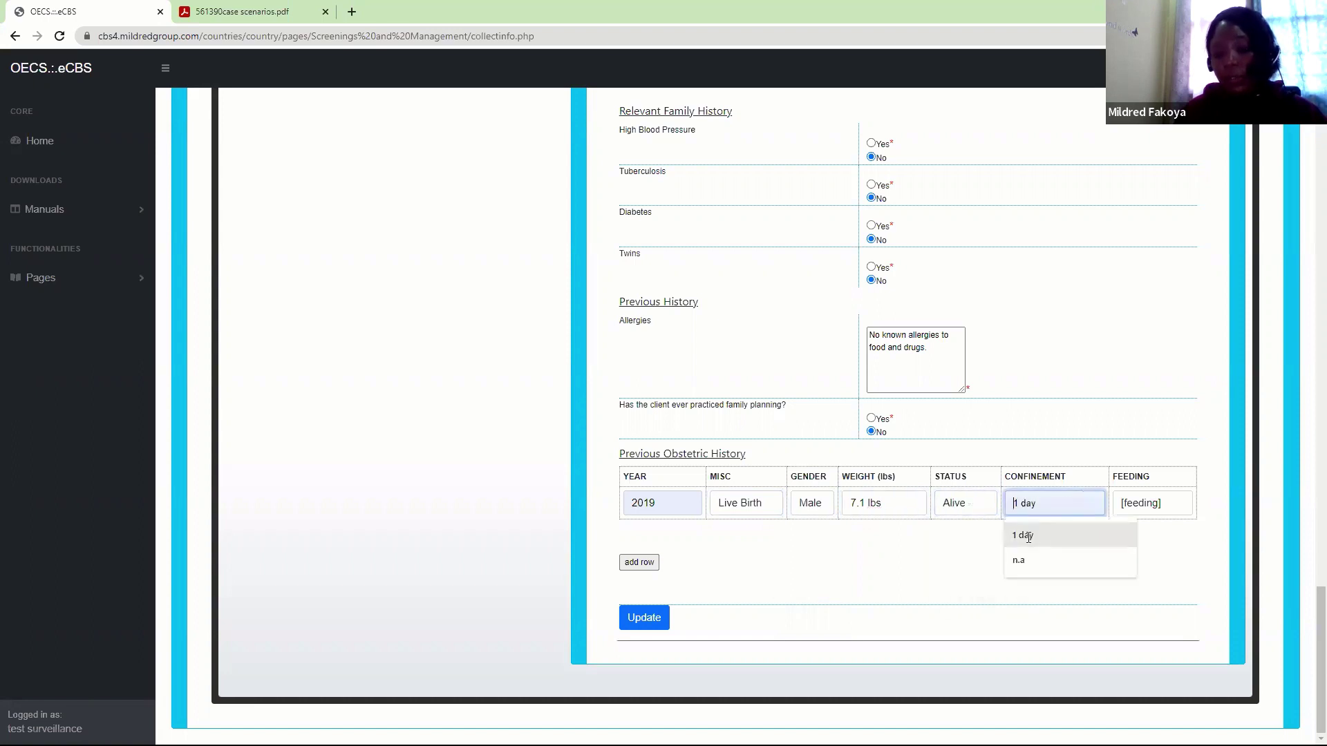
click(1029, 535)
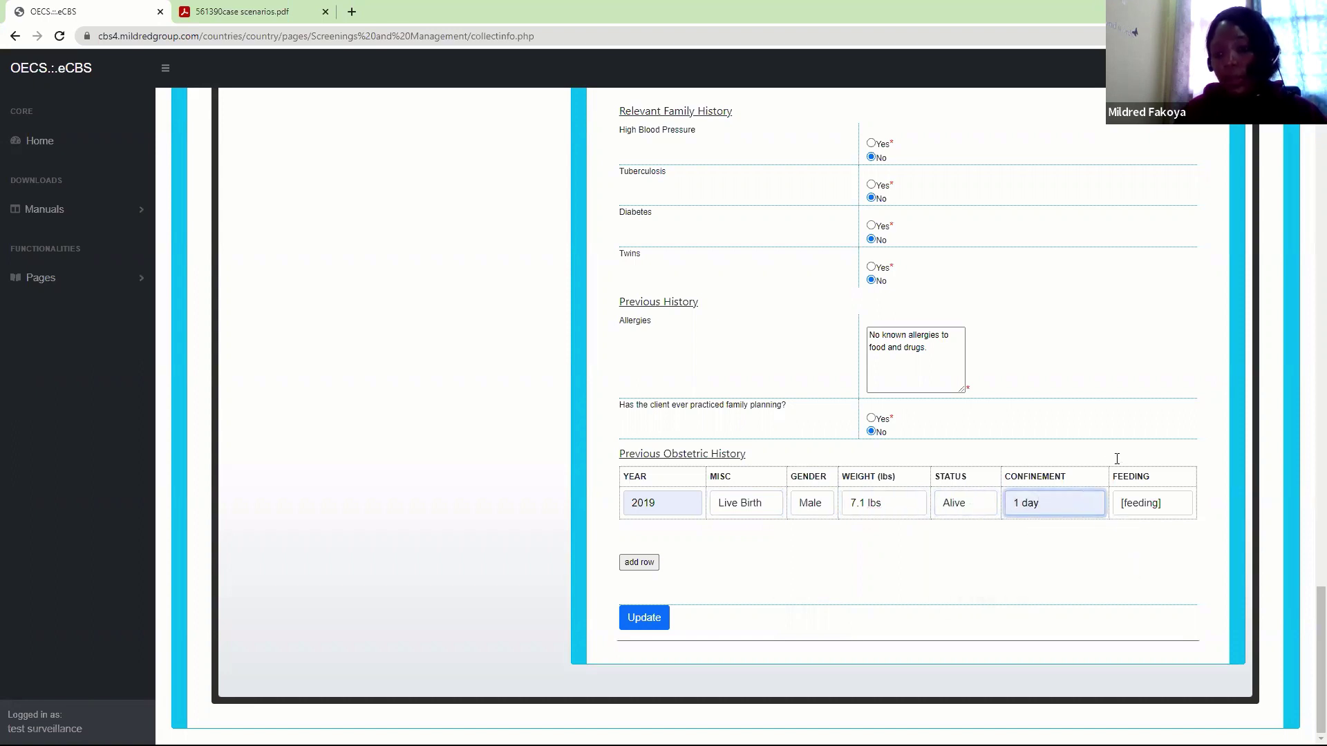
click(1145, 504)
click(1149, 577)
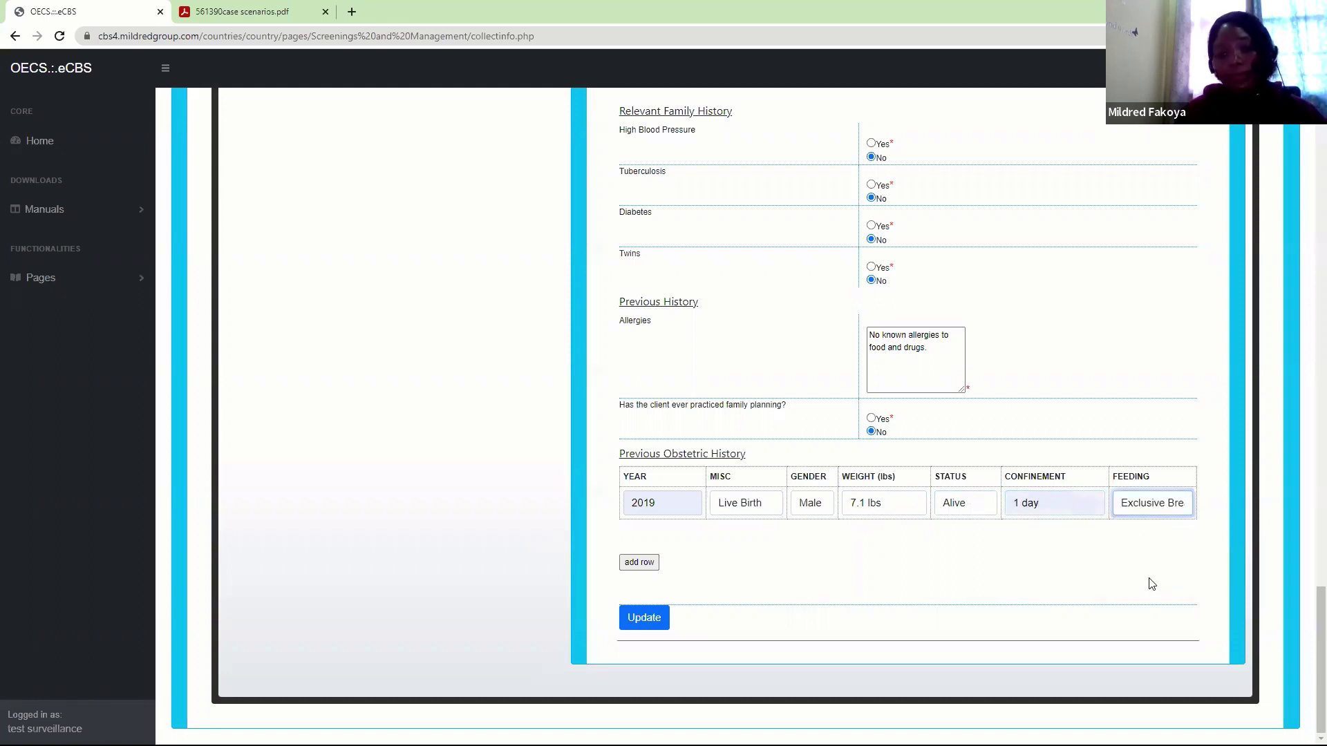
click(639, 562)
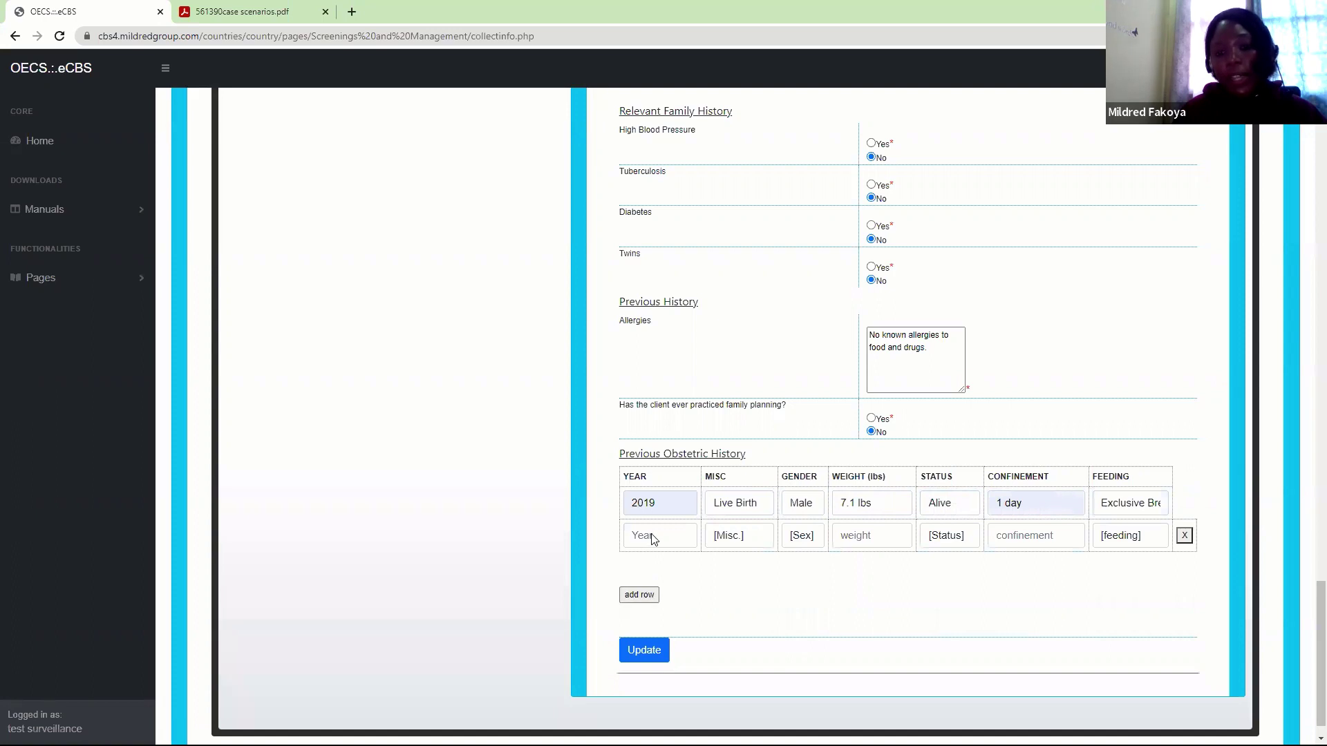
Fill the 2017 row: Live Birth, Female, 6.5 lbs, Alive, 1 day confinement, Mixed Feeding
click(653, 539)
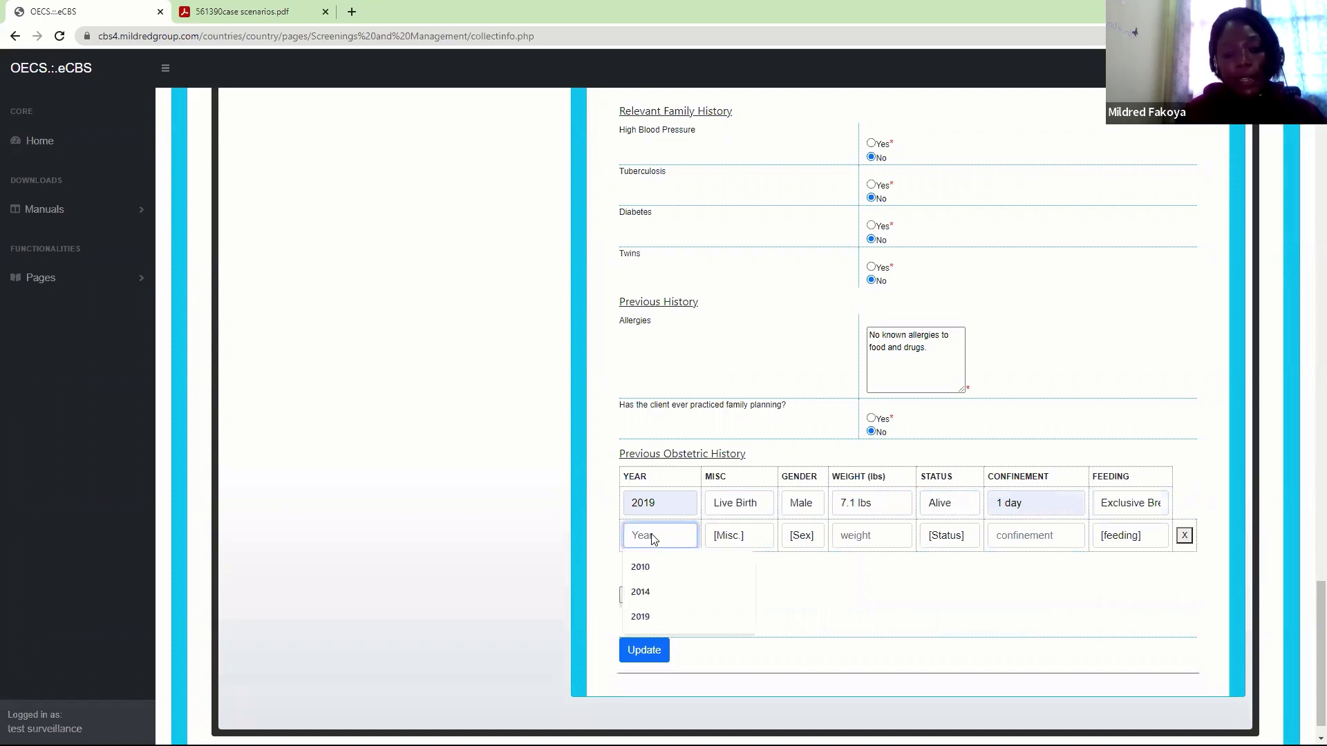
text(201)
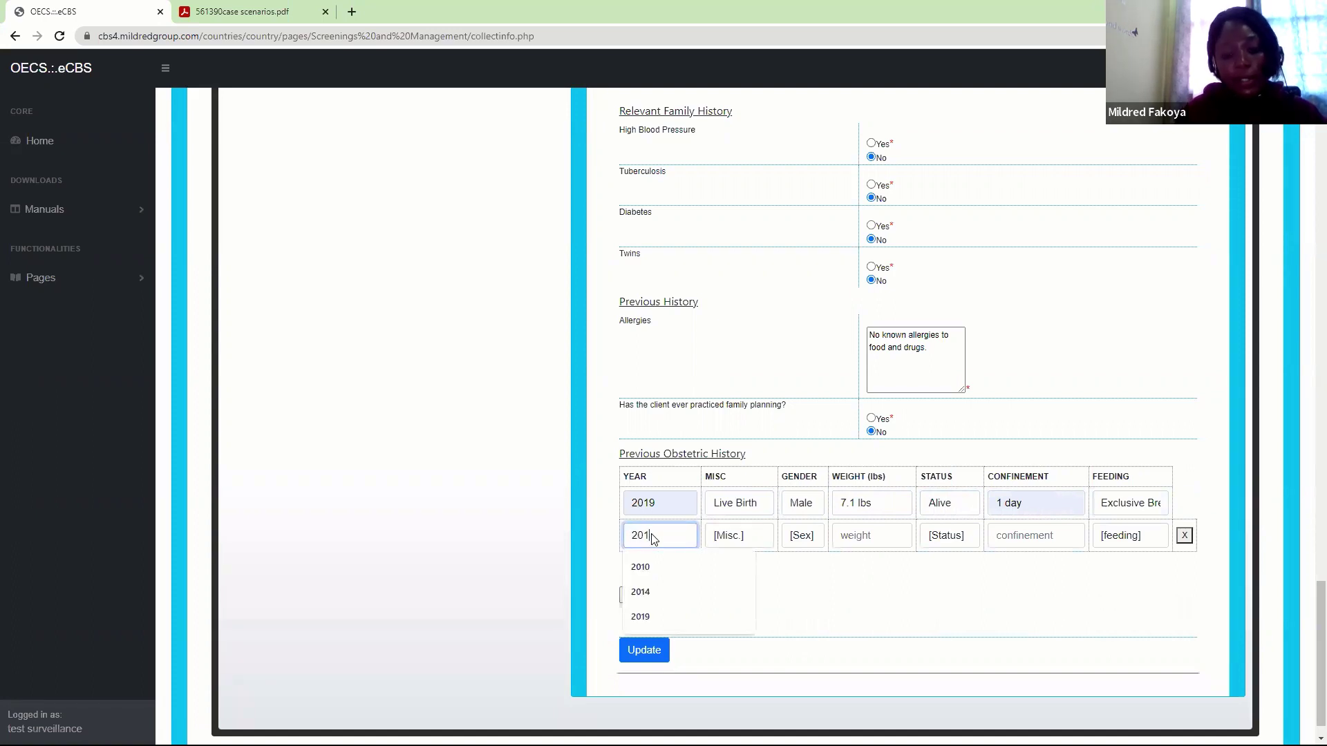
text(7)
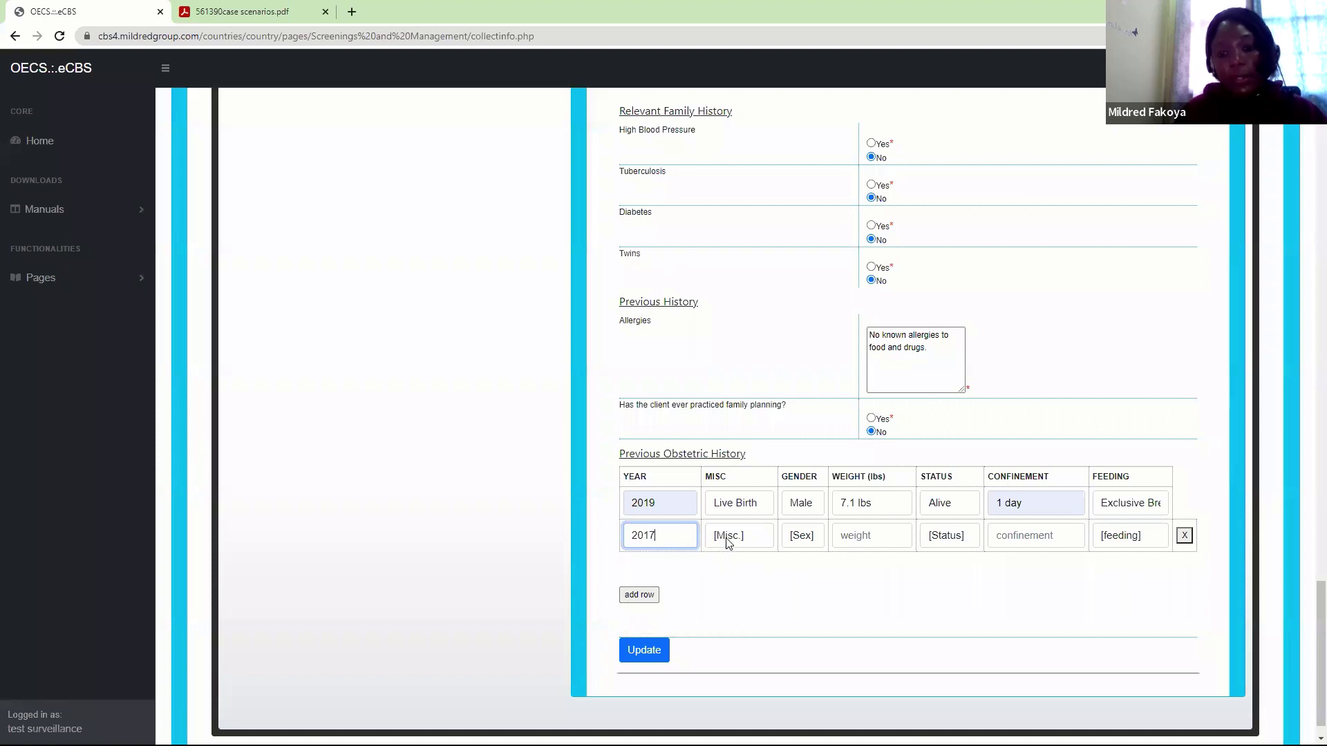
click(728, 544)
click(730, 585)
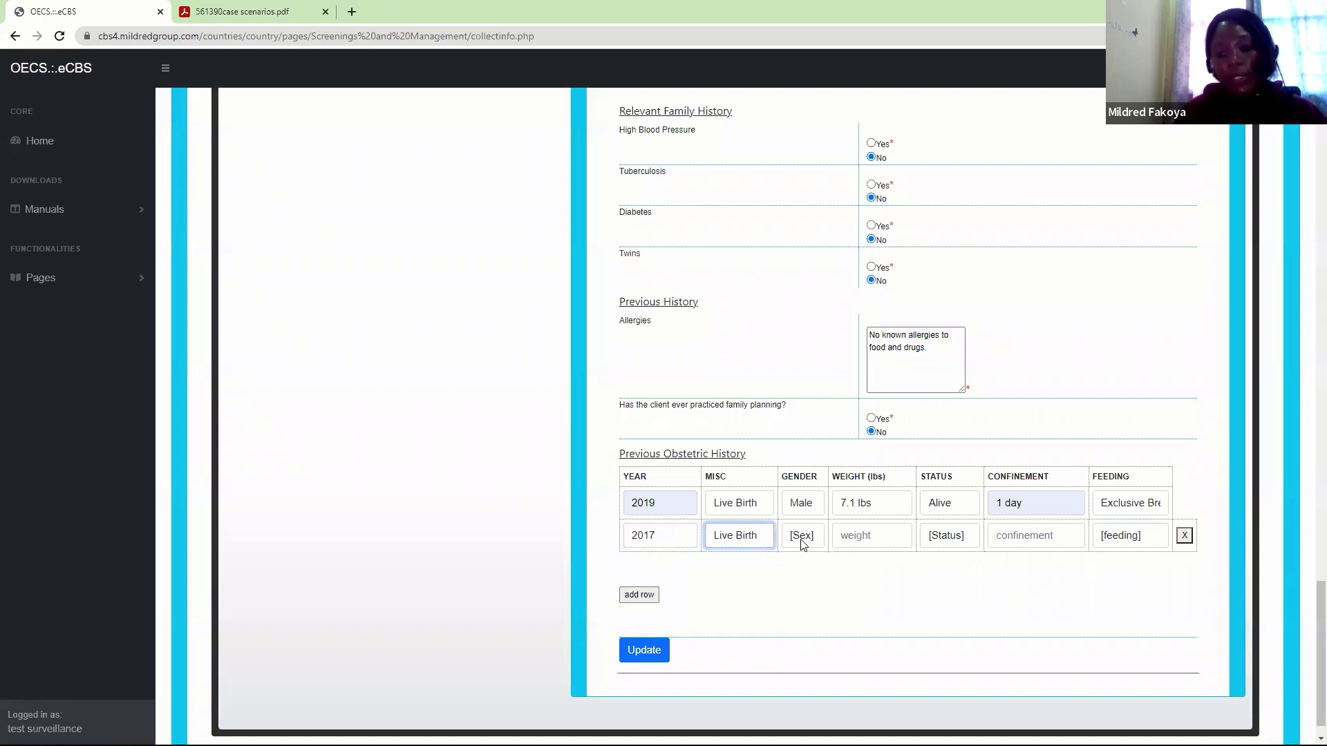
click(804, 544)
click(806, 596)
click(871, 529)
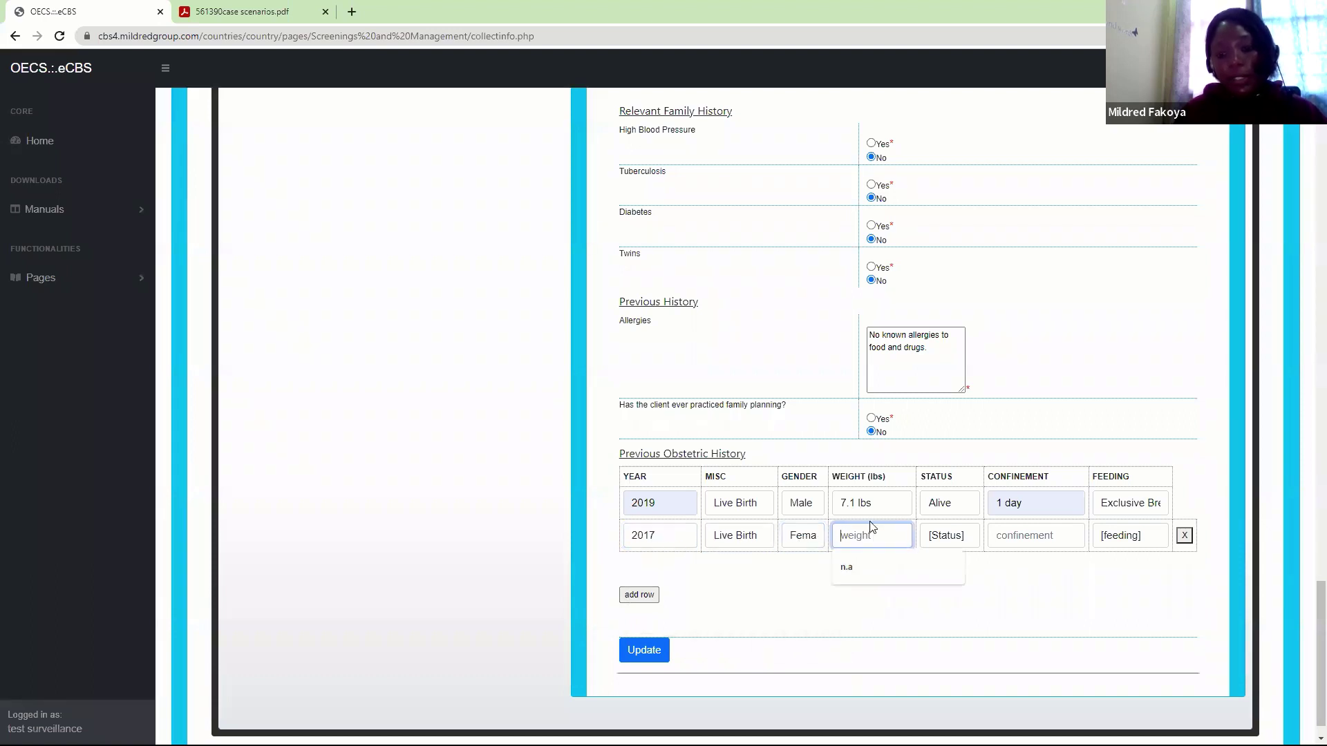
text(6.5)
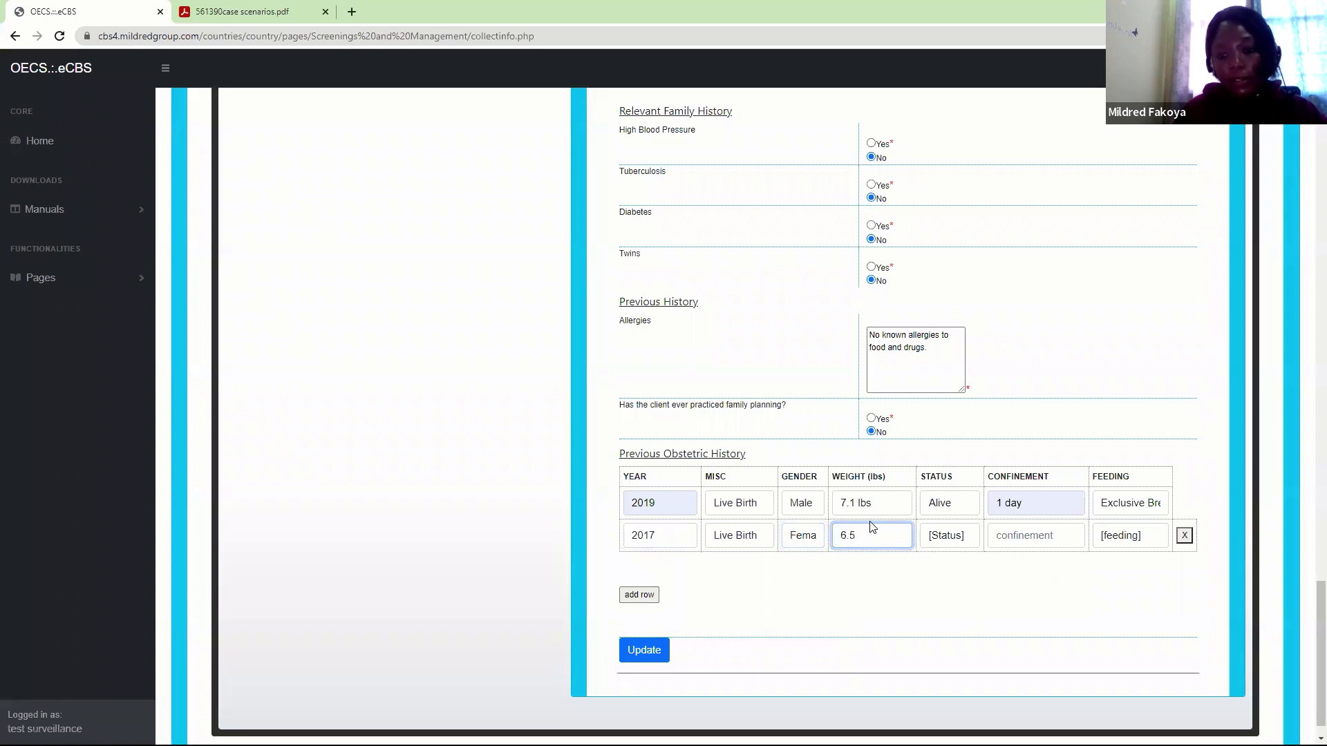
text( lbs)
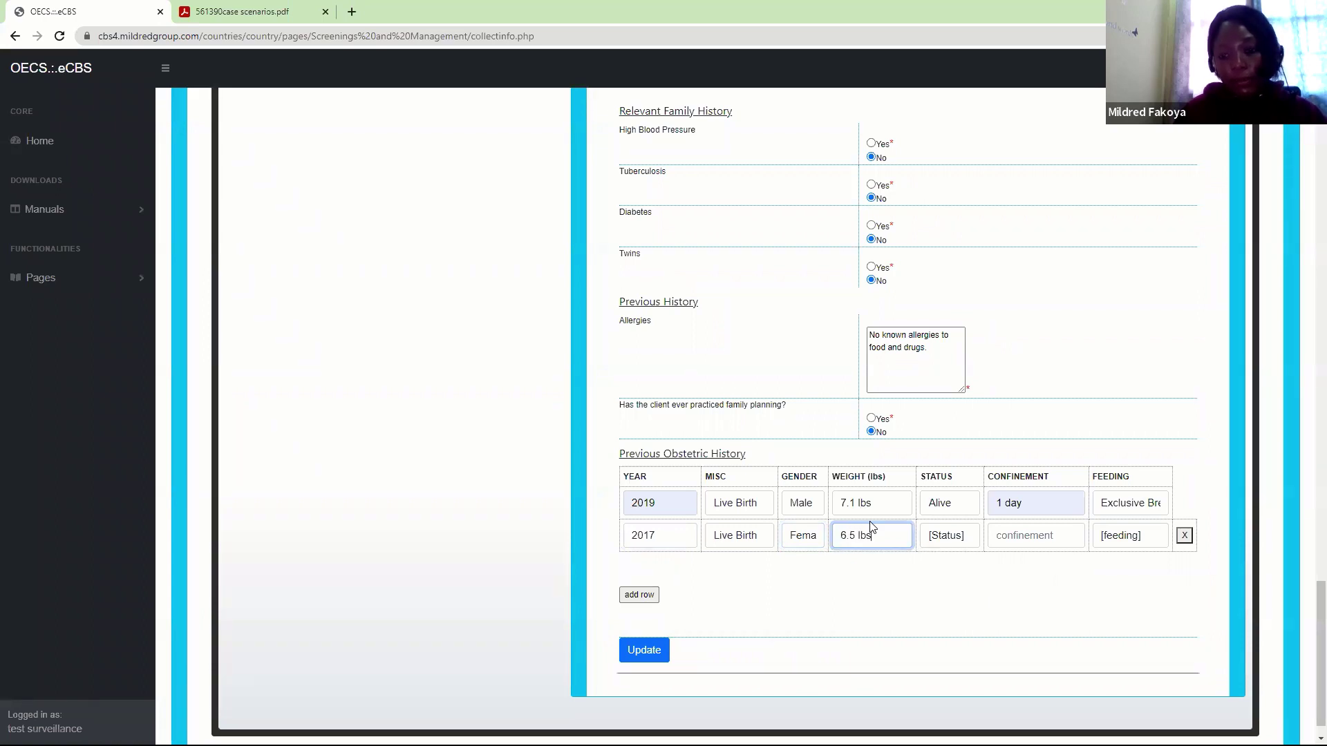
click(957, 546)
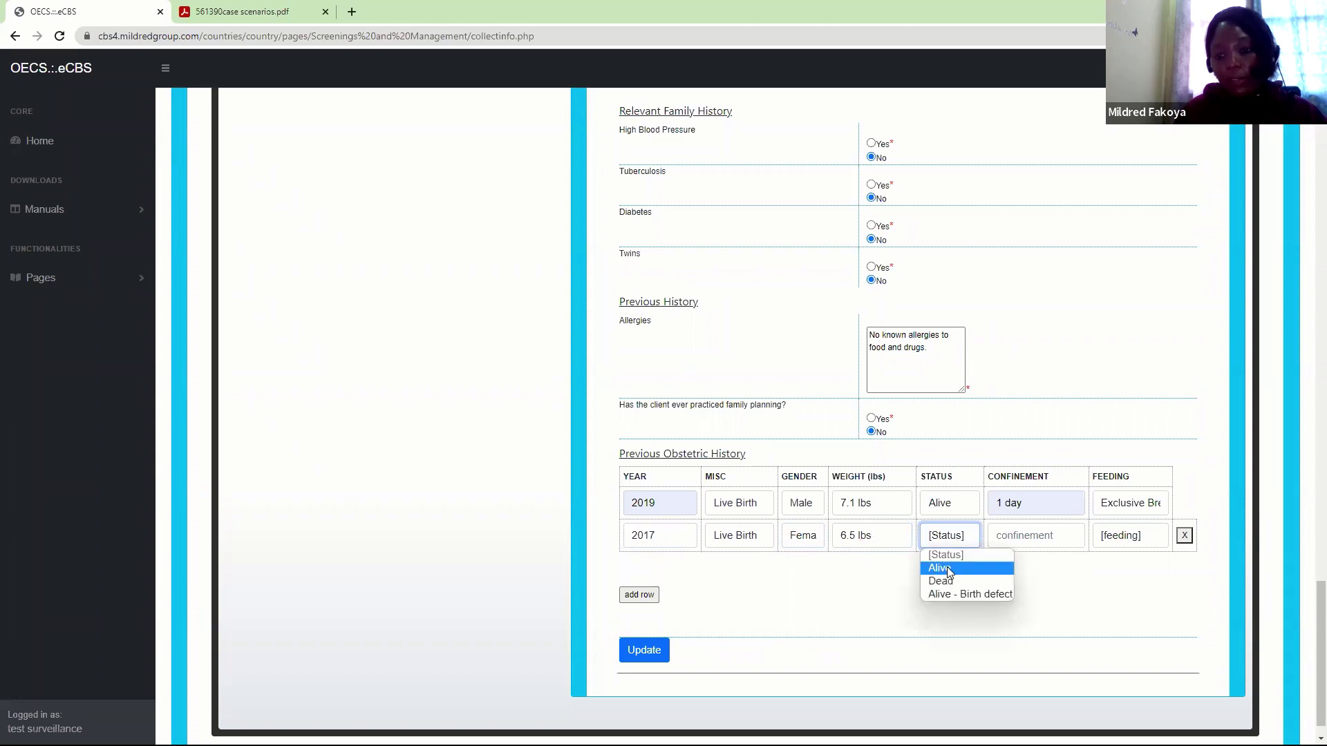
click(948, 565)
click(1035, 534)
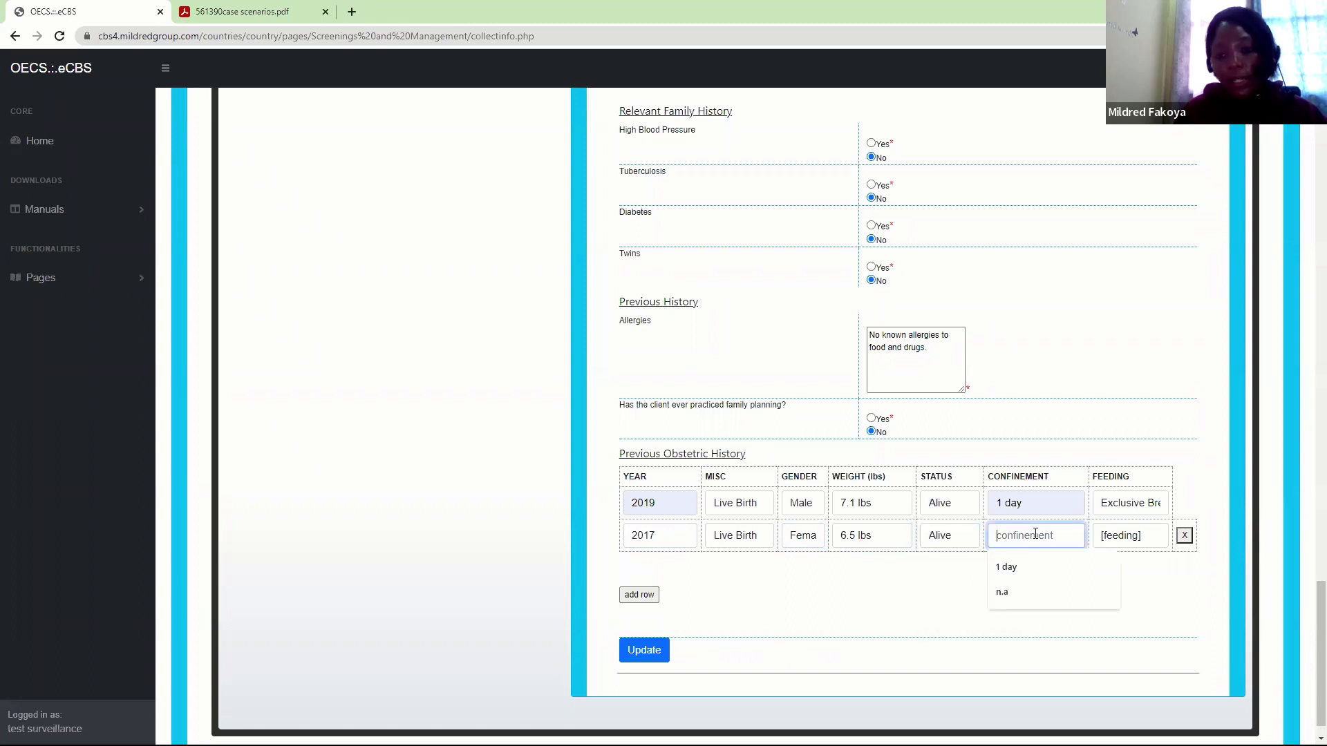
click(1012, 564)
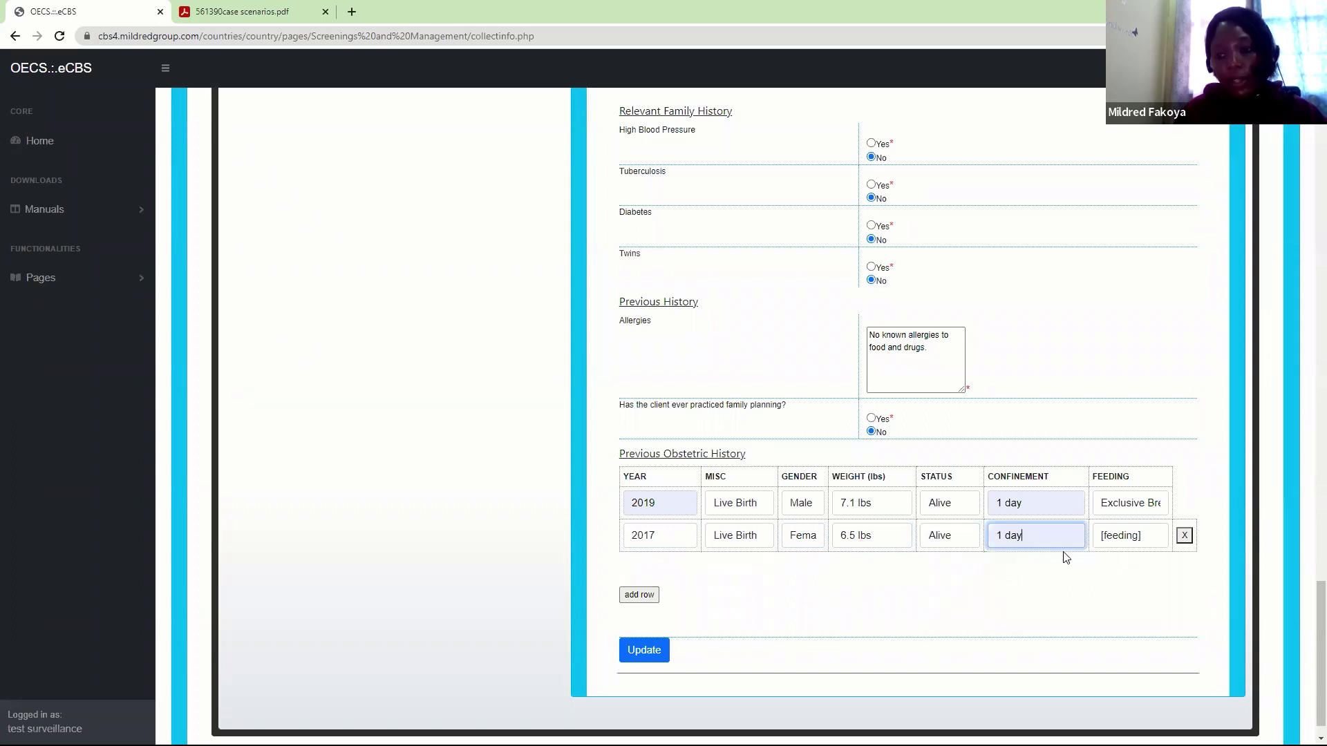
click(1127, 536)
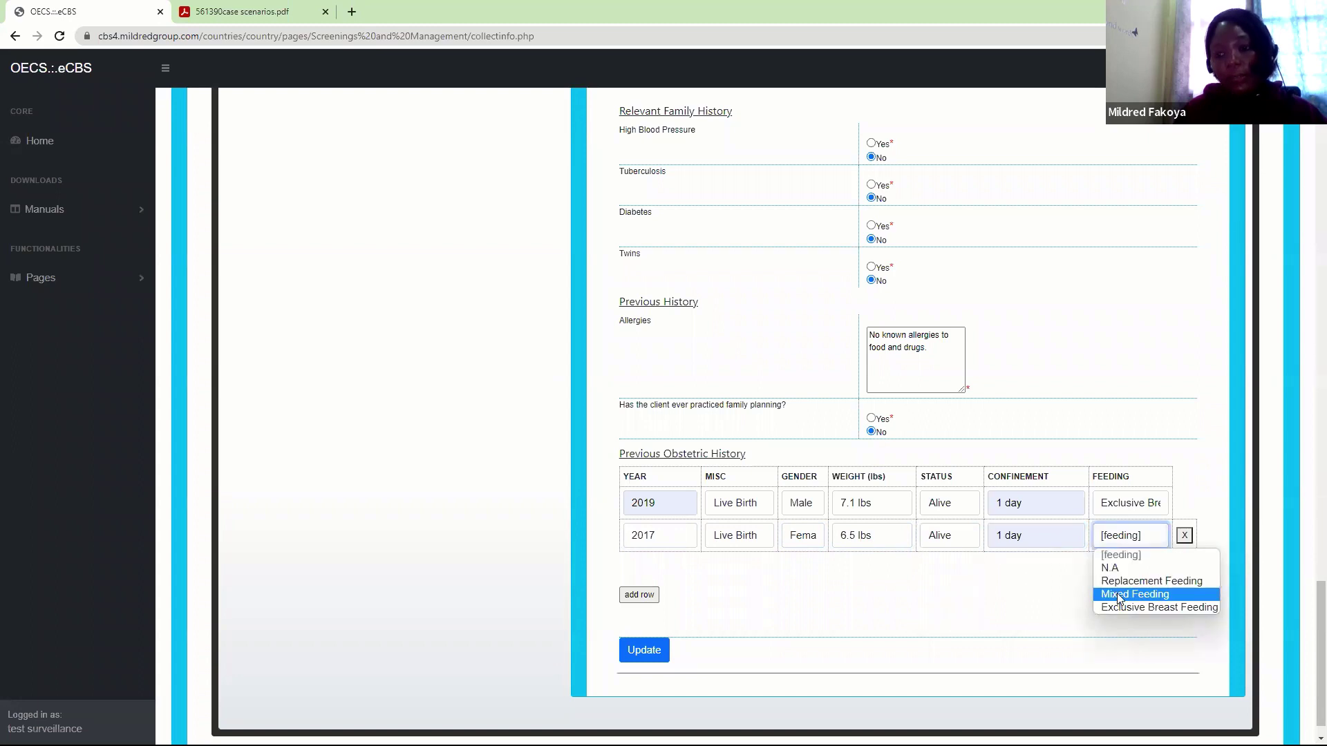
click(1120, 593)
Add a 2016 row: Missed Abortion, gender N.A, weight n.a, Dead, confinement and feeding N.A
click(638, 595)
click(642, 571)
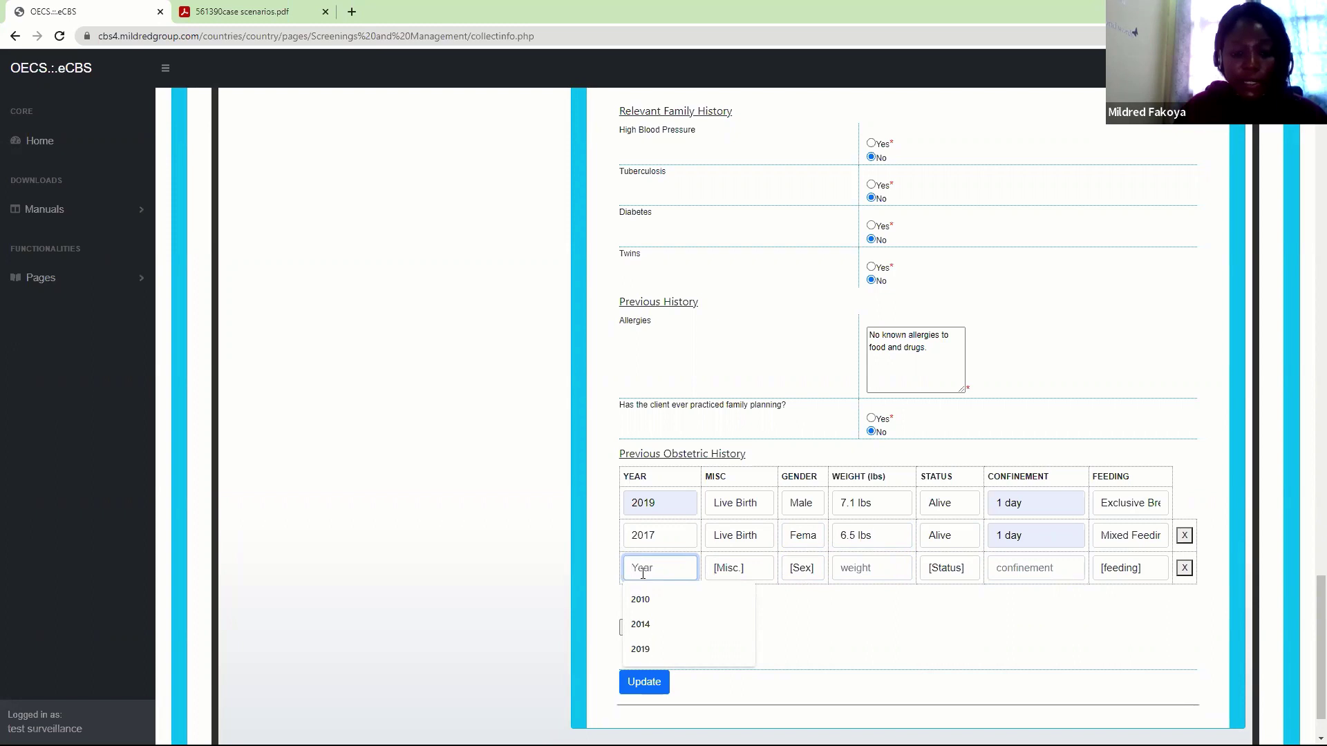
text(2016)
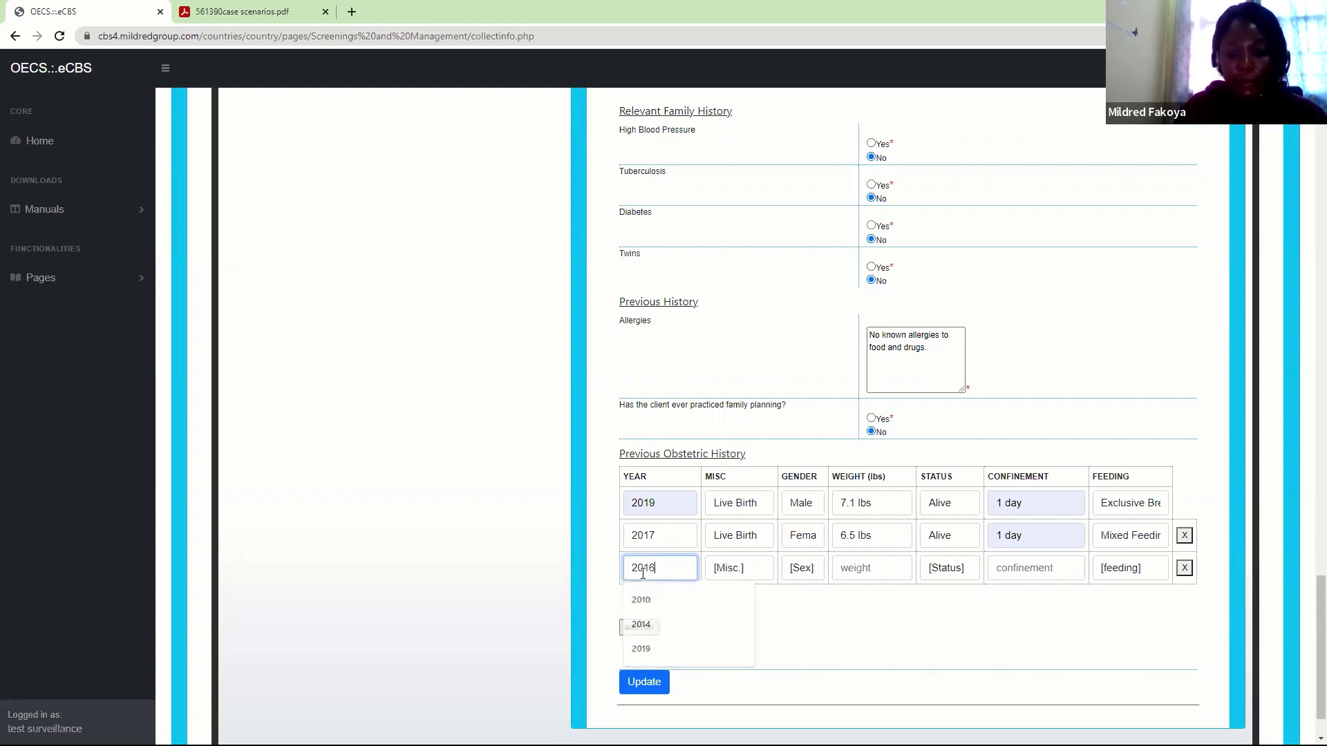
click(744, 569)
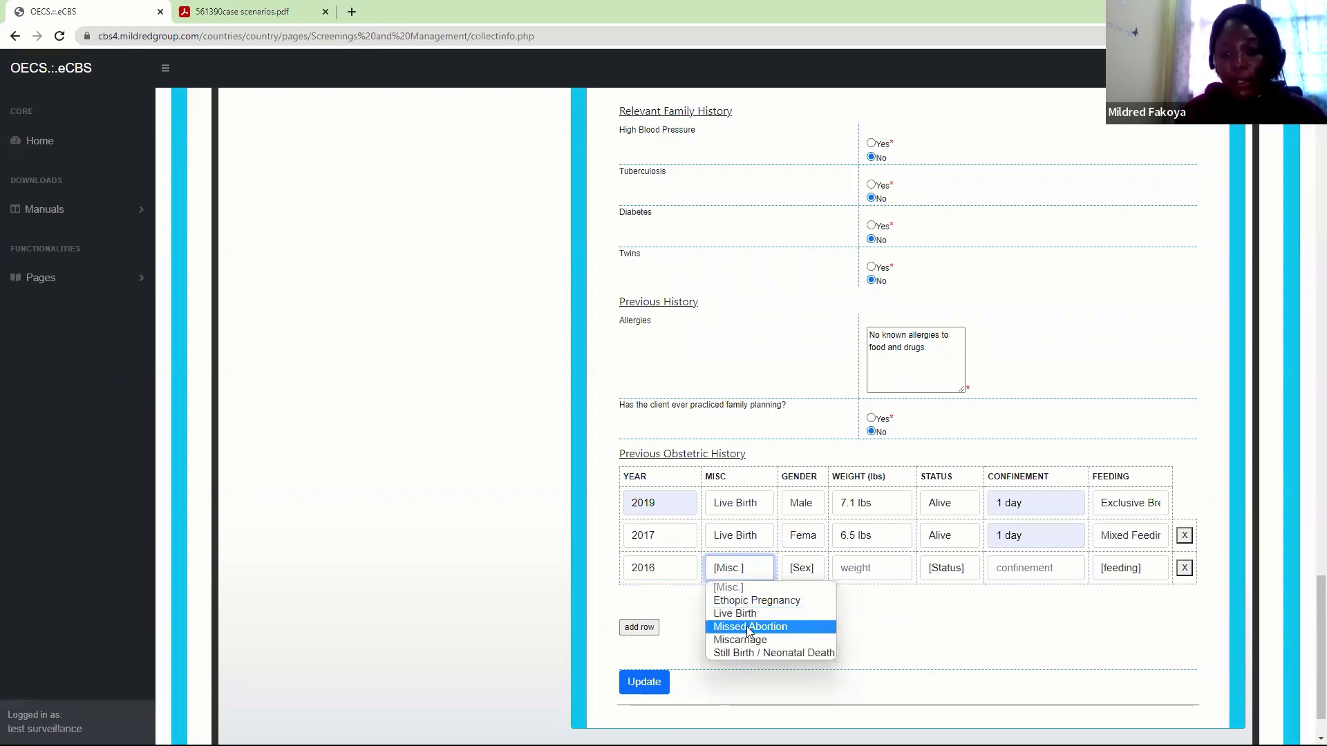
click(749, 627)
click(799, 569)
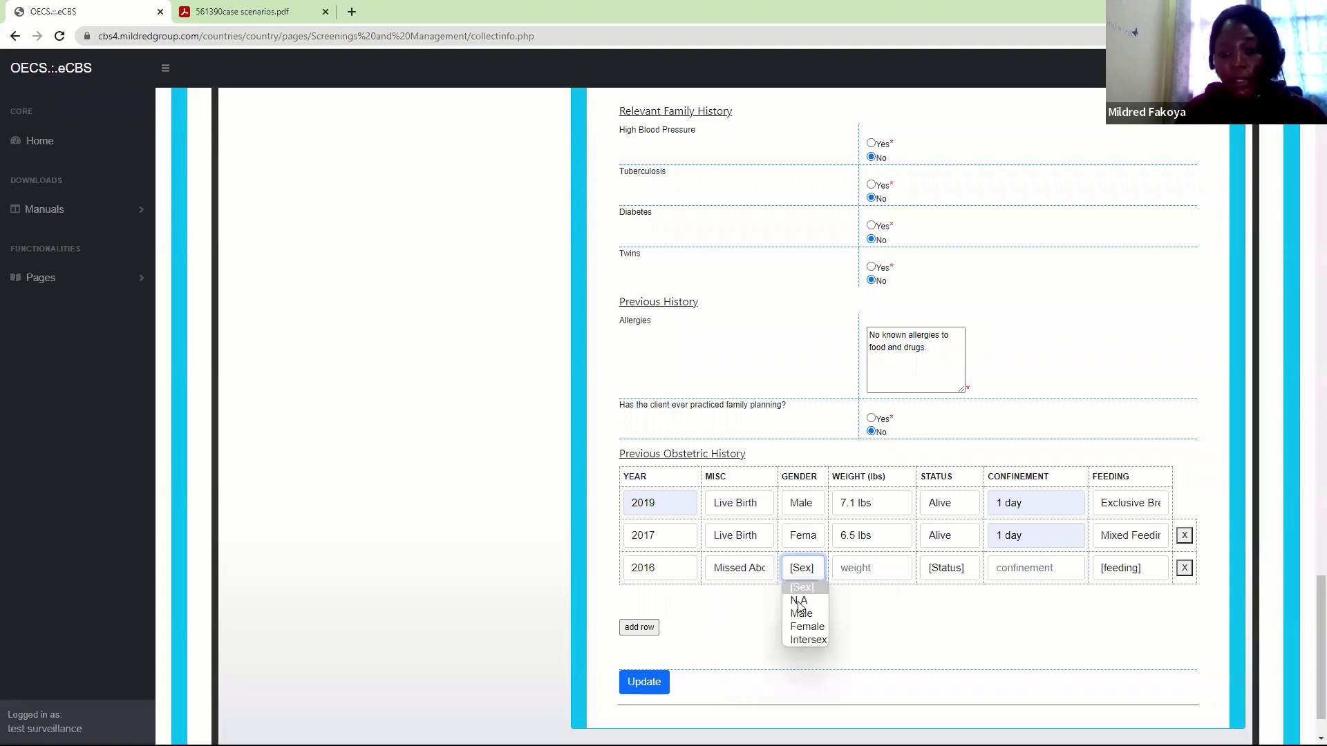
click(799, 602)
click(860, 573)
text(n.a)
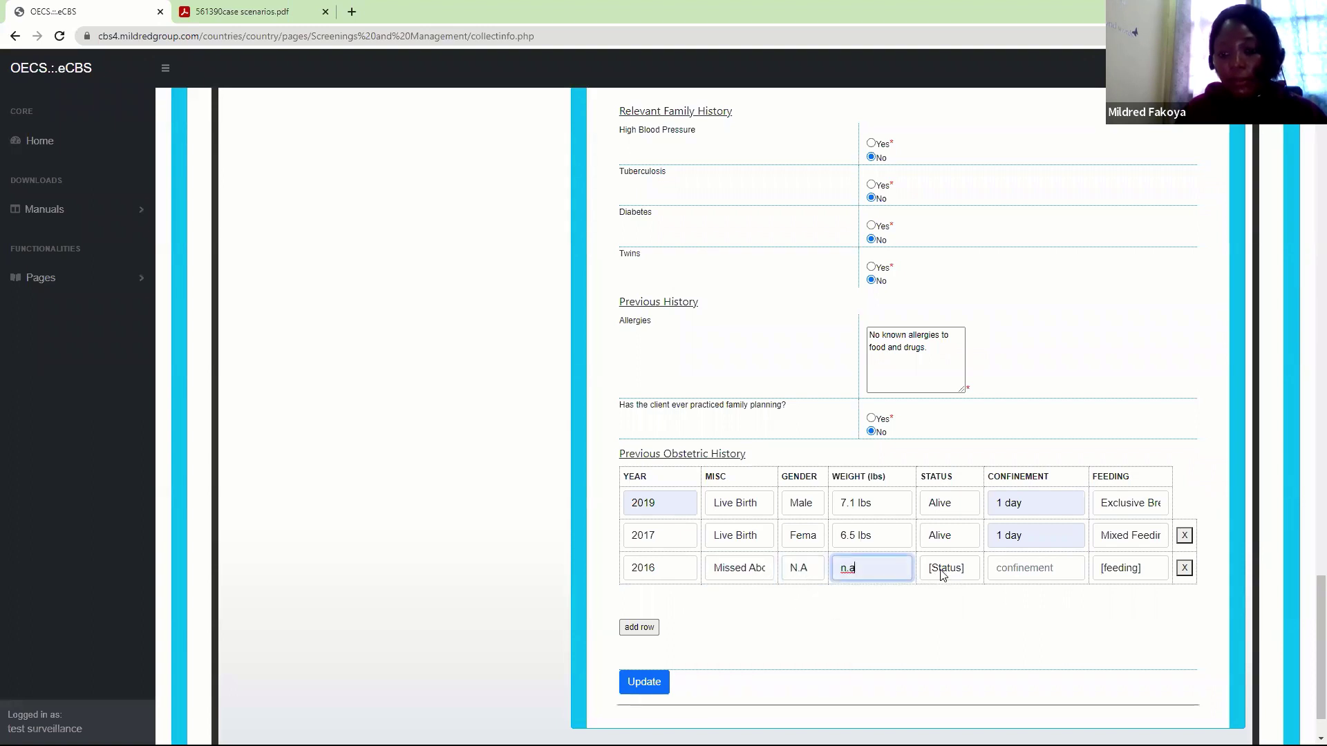
click(943, 571)
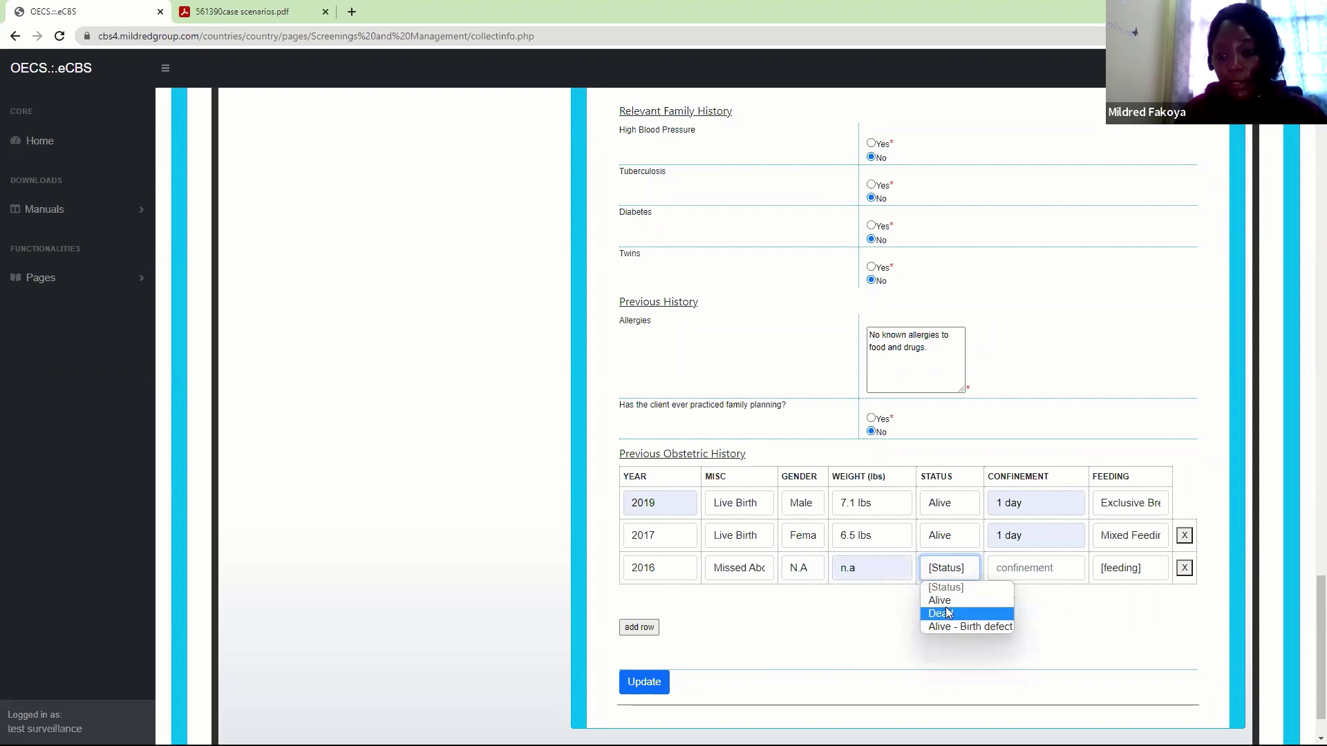
click(947, 613)
click(996, 574)
click(1007, 629)
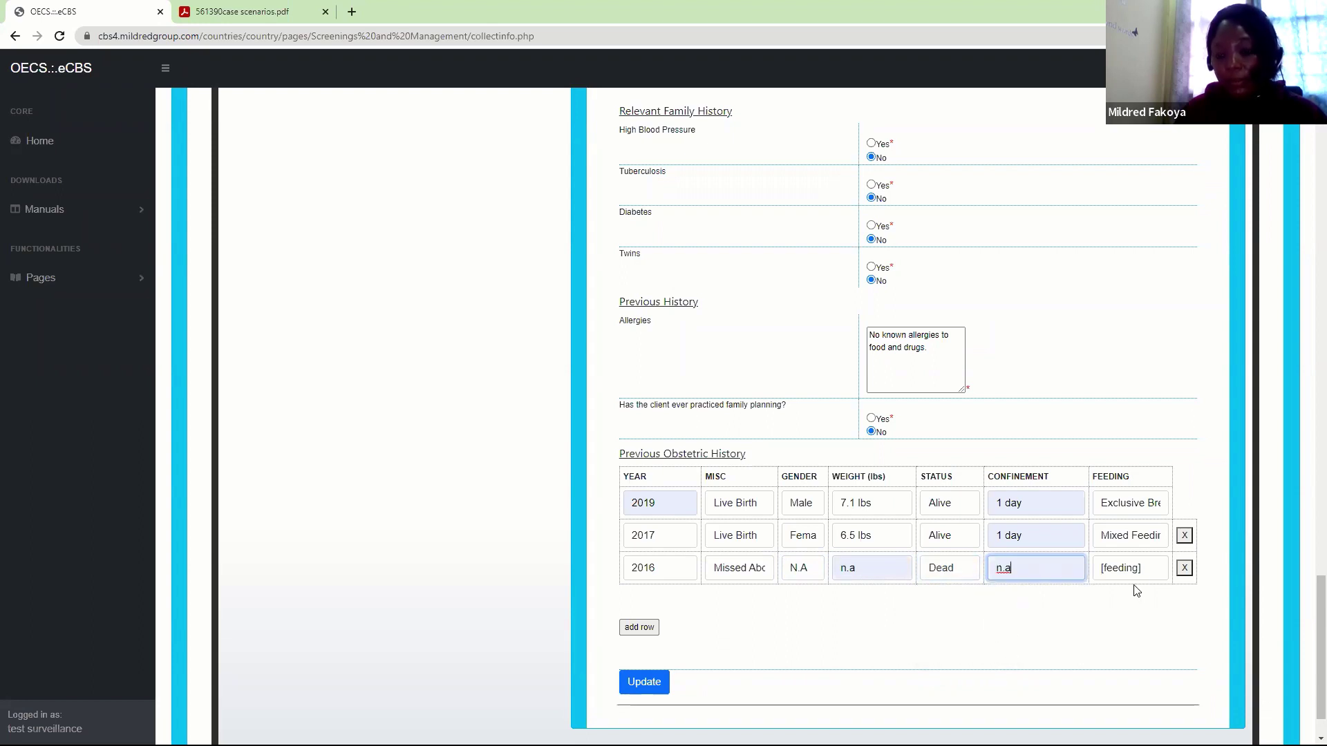
click(1134, 568)
click(1120, 602)
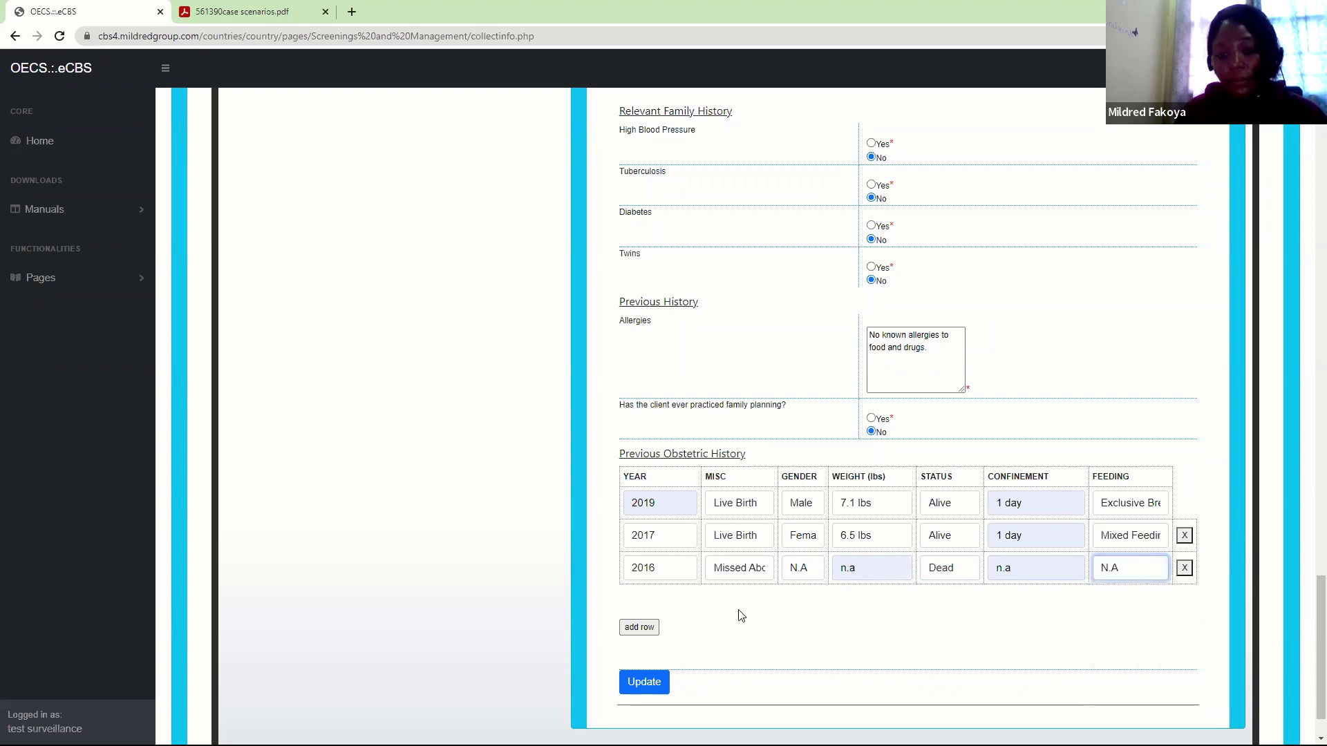
Start an extra 2015 row, then delete it
click(640, 628)
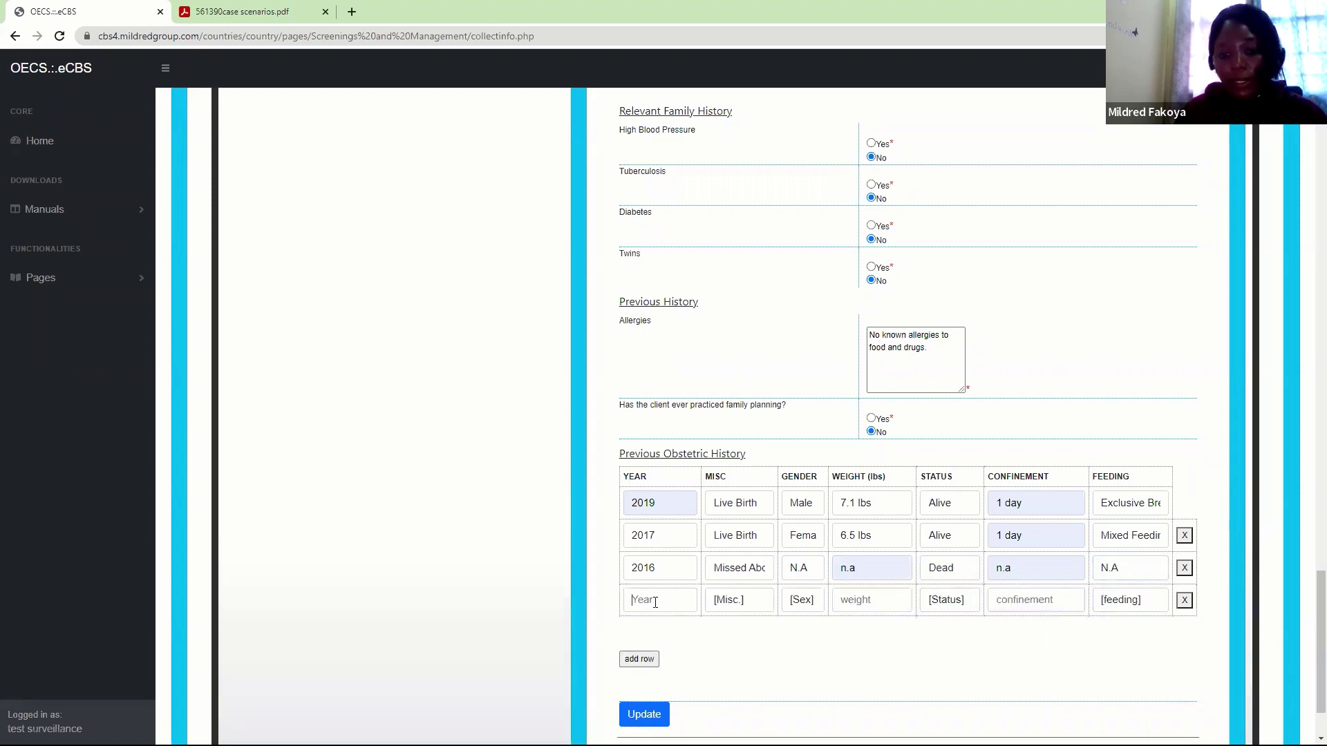
click(655, 600)
text(2015)
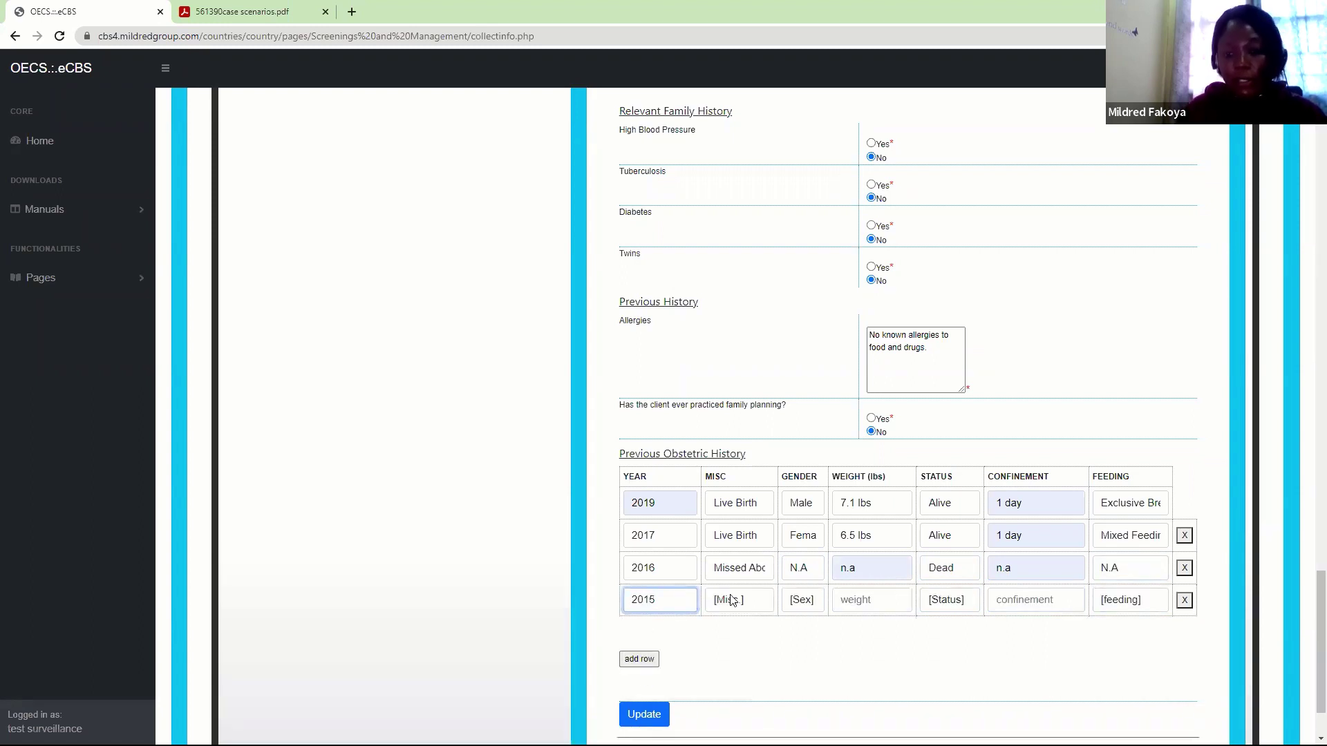
click(738, 603)
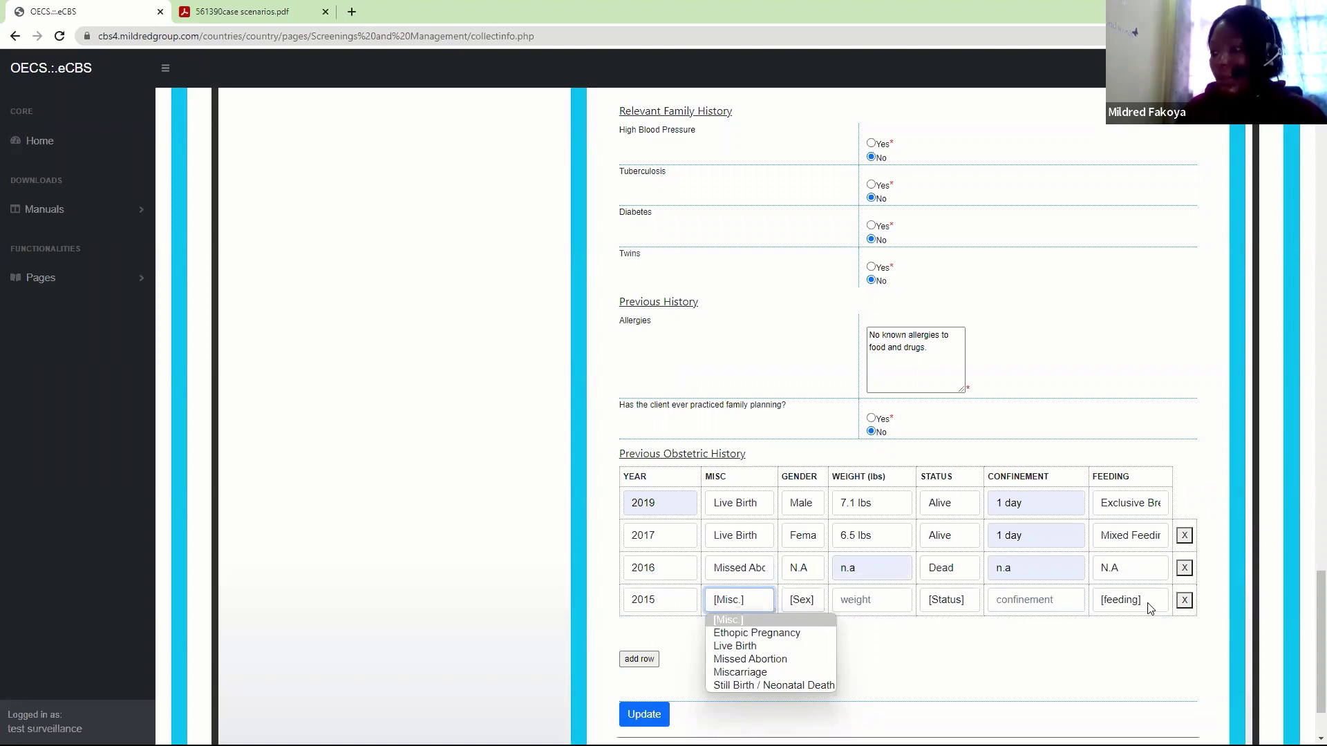
click(1184, 601)
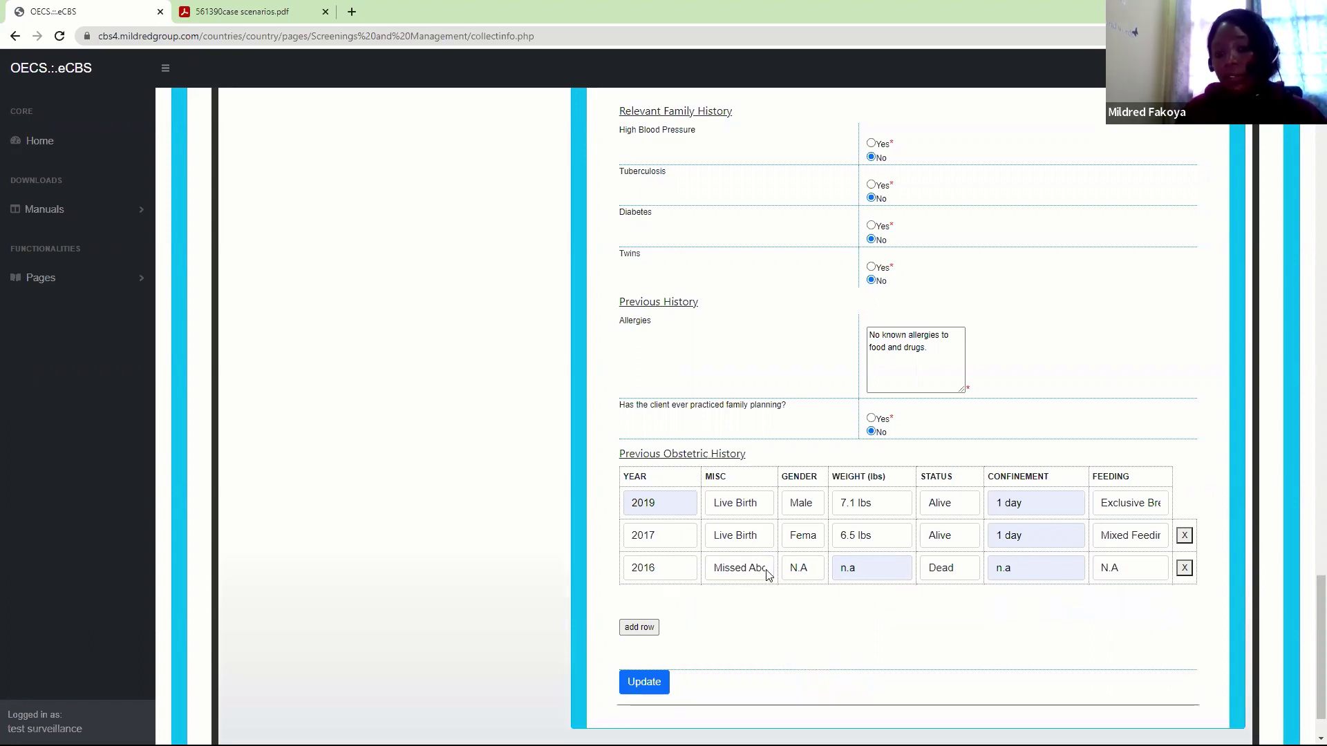
click(288, 10)
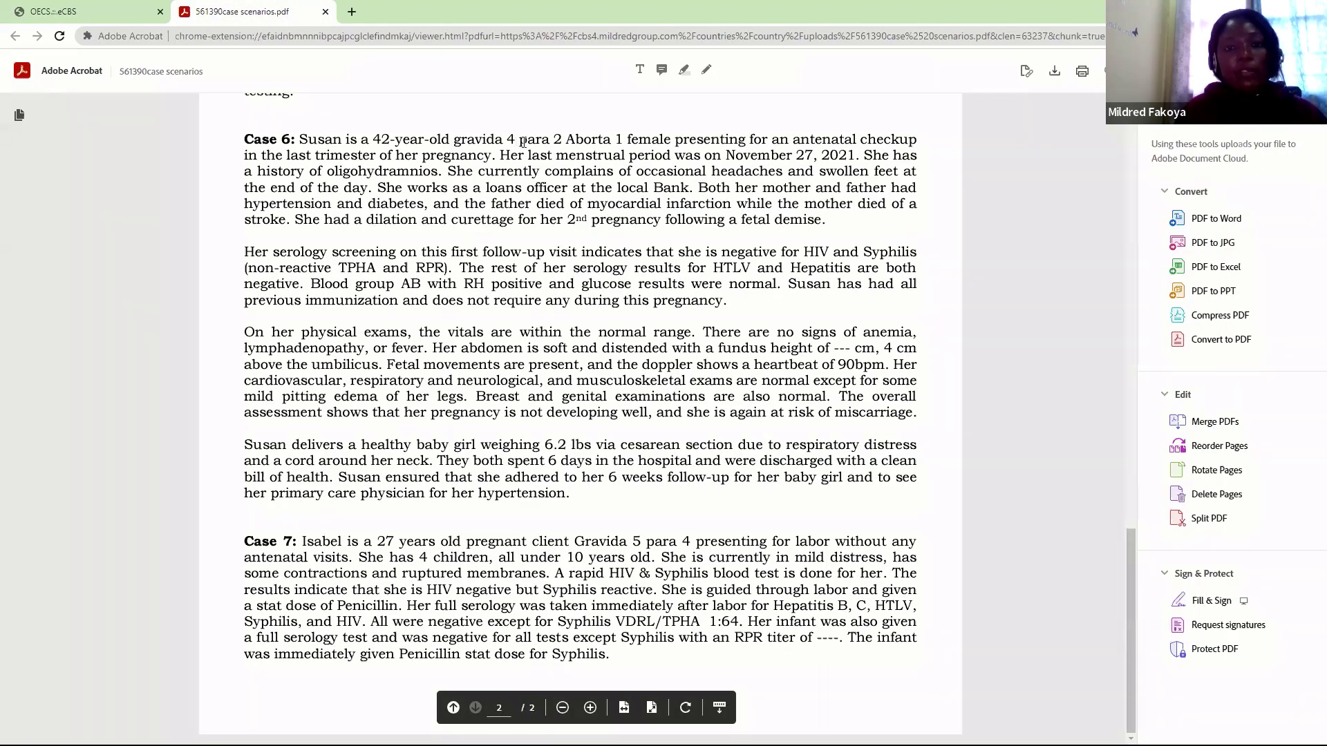
click(98, 8)
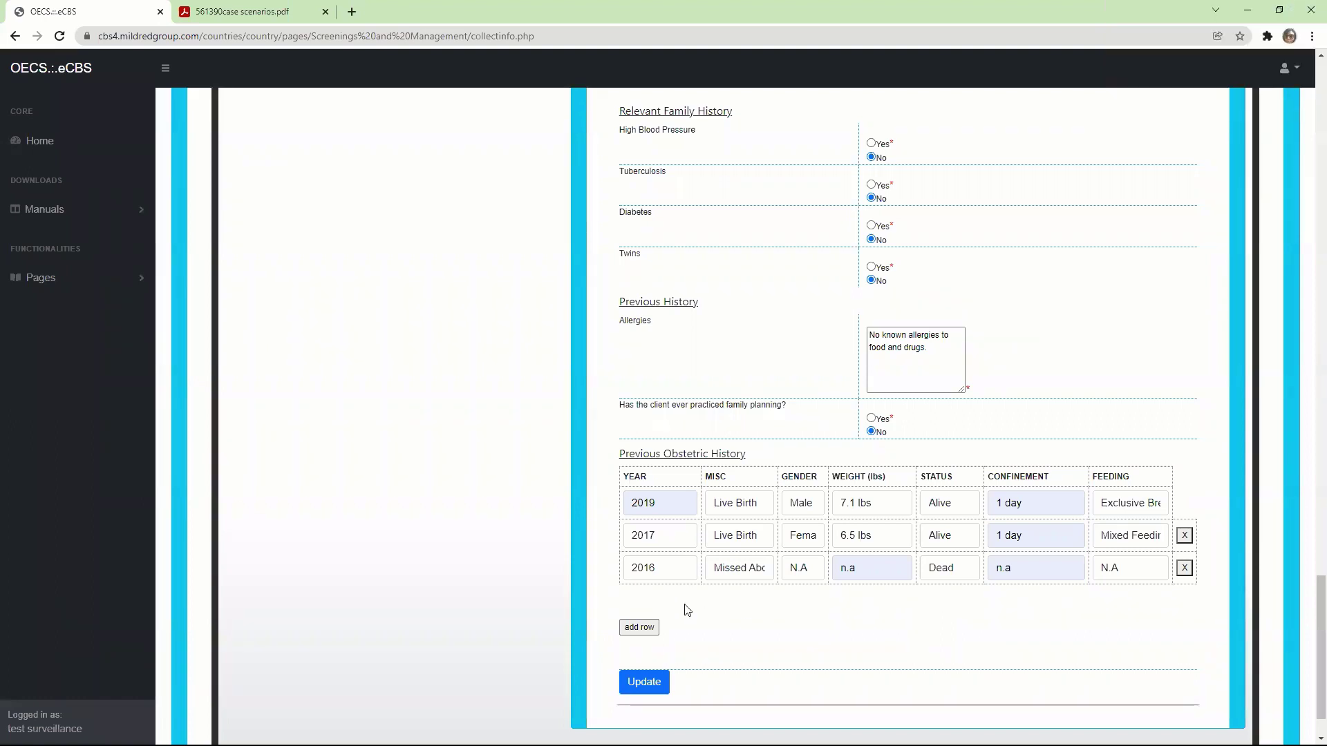
scroll(1307, 657, down, 2)
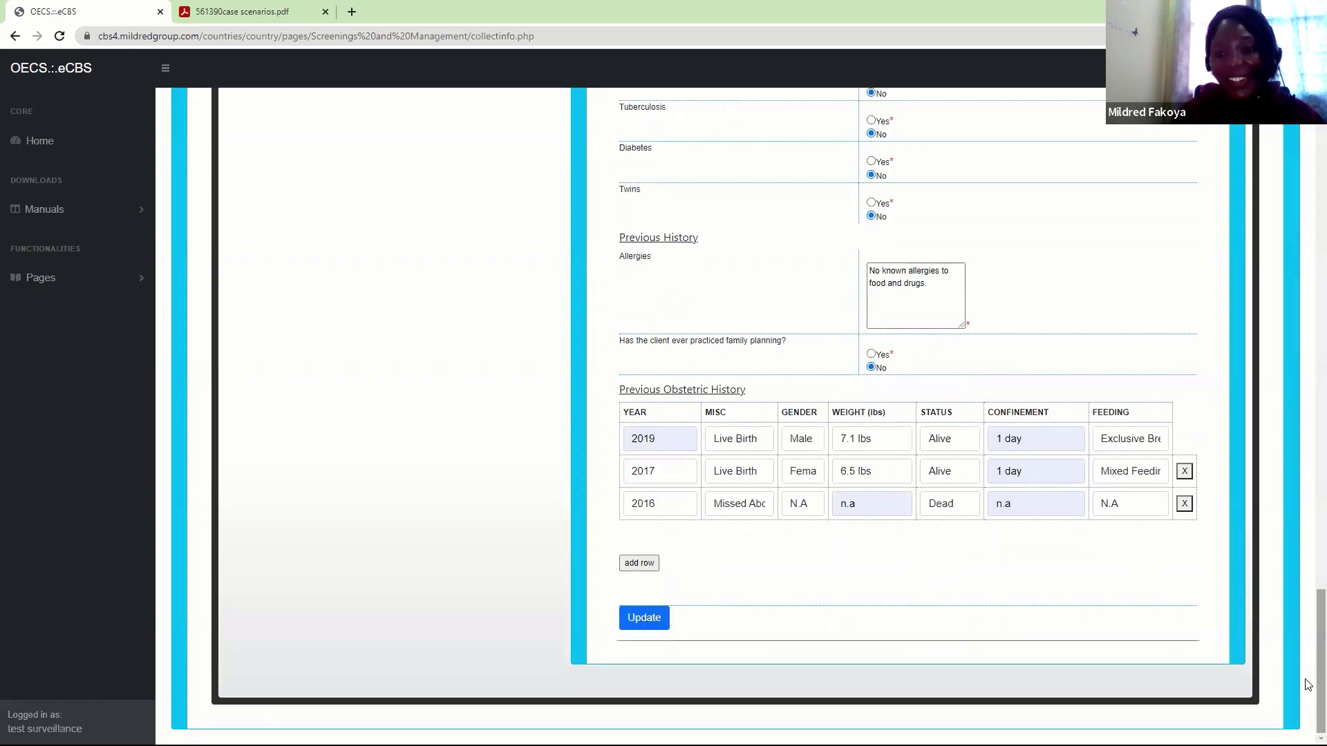
click(636, 613)
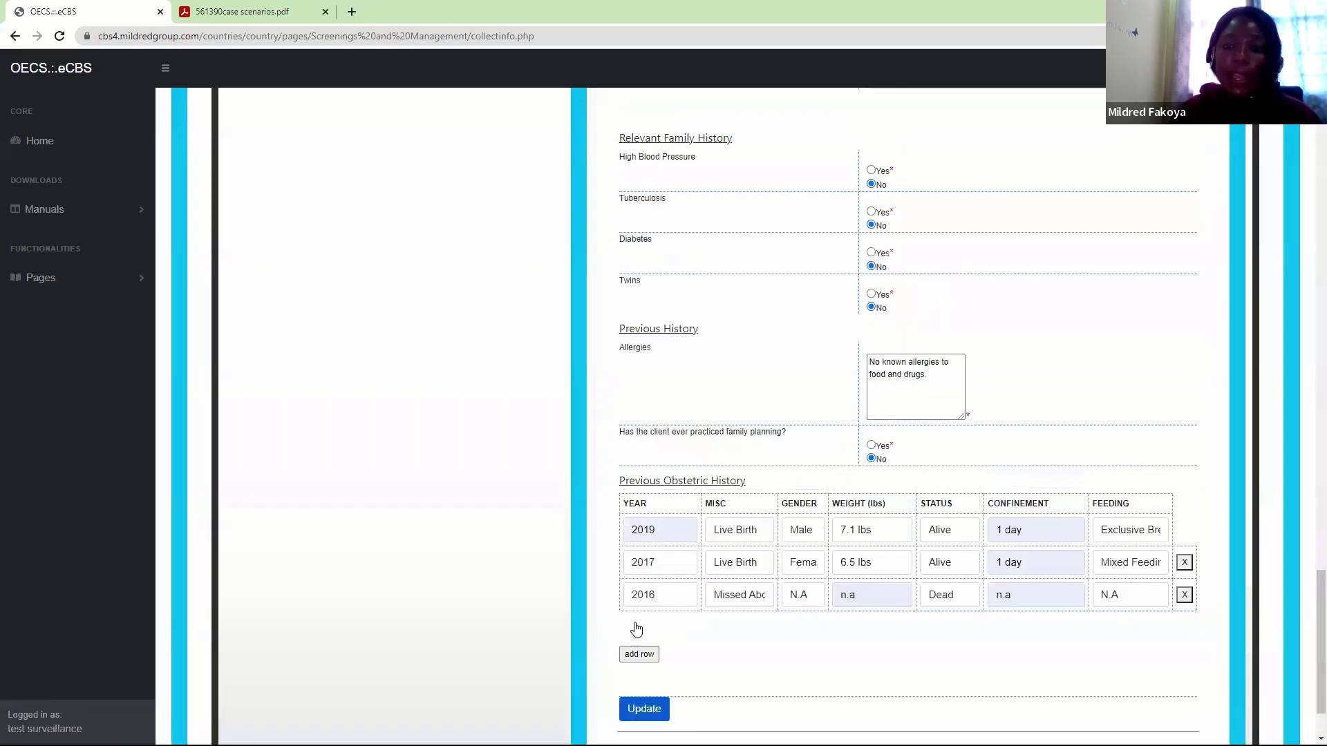
scroll(740, 444, up, 3)
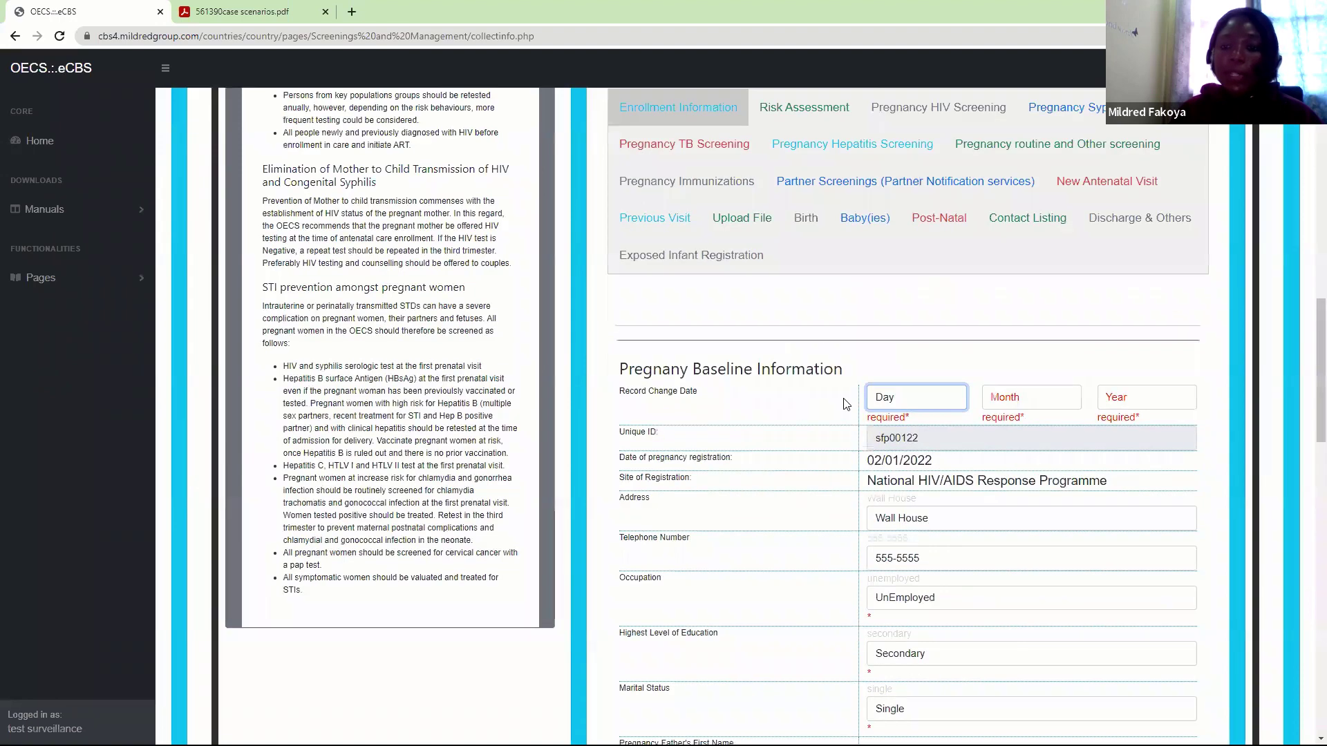
Set the record change date to 2 February 2022 and attempt to save
click(885, 398)
click(882, 442)
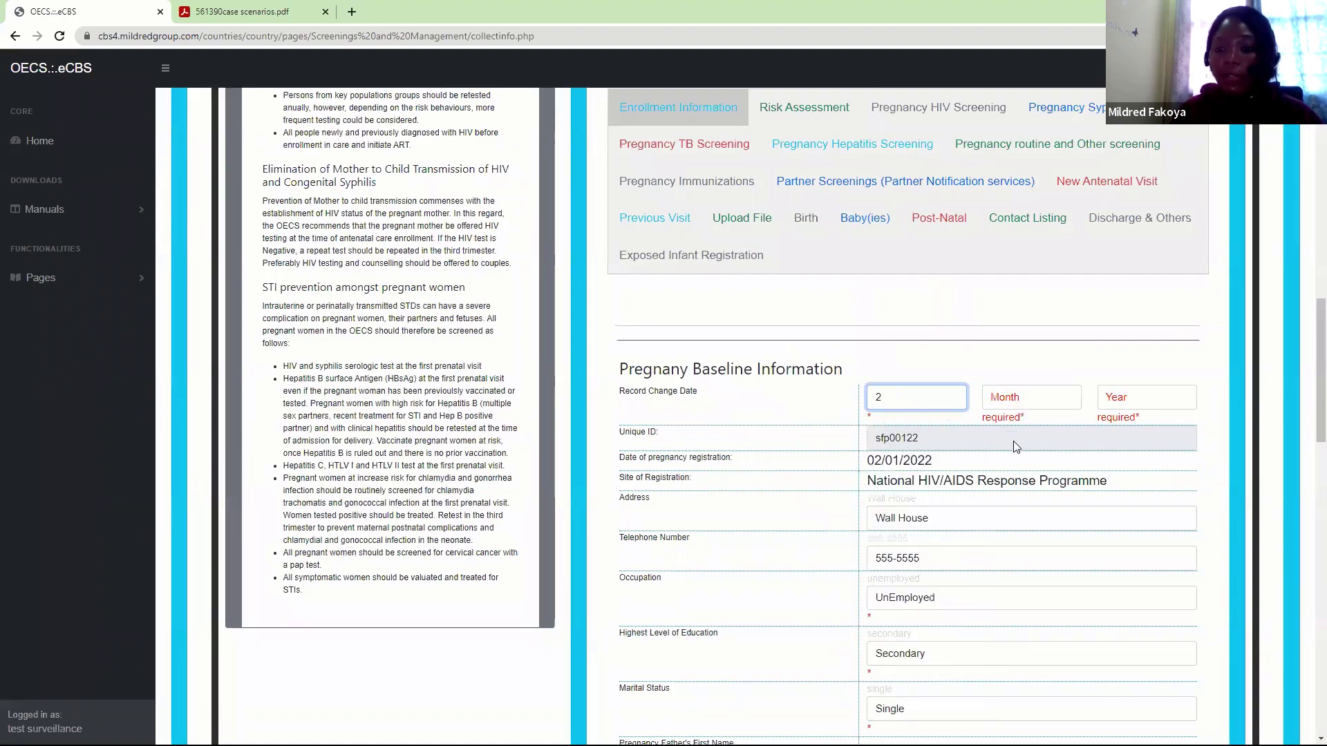
click(1017, 404)
click(1012, 443)
click(1128, 398)
click(1120, 429)
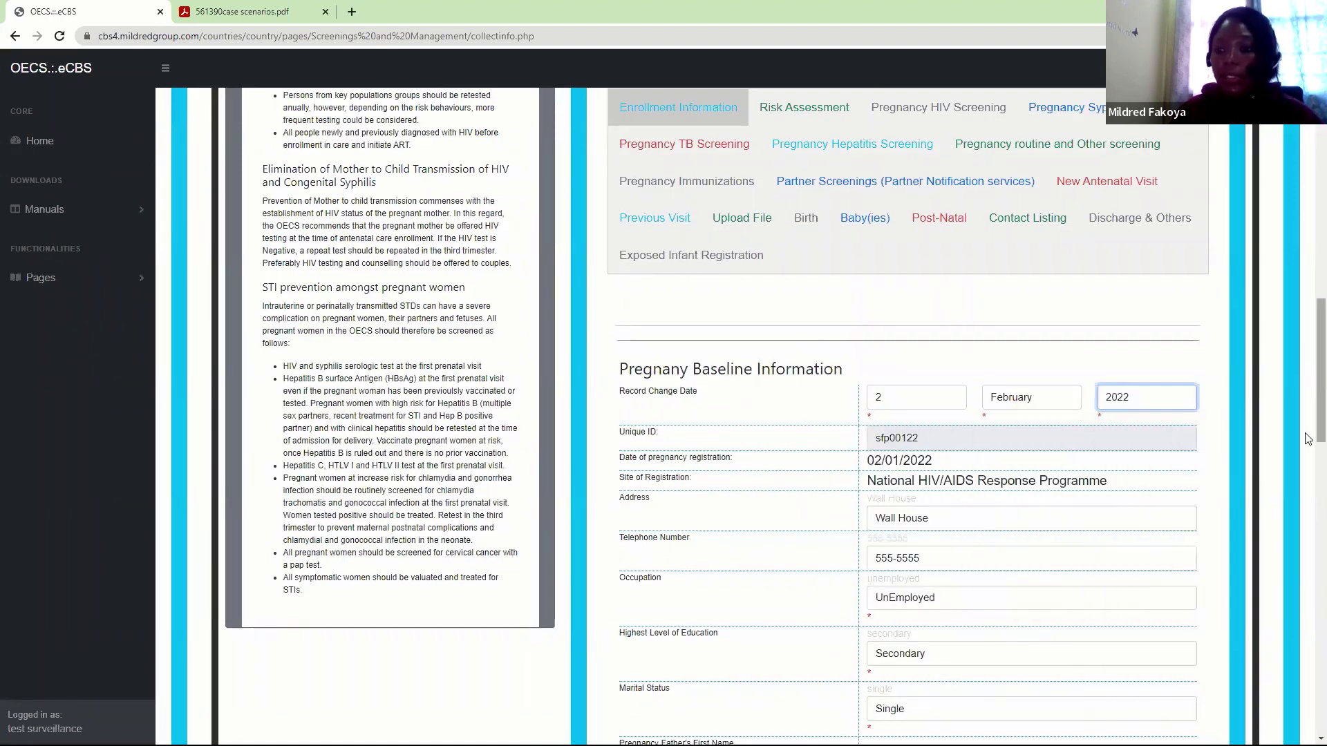
scroll(740, 415, down, 15)
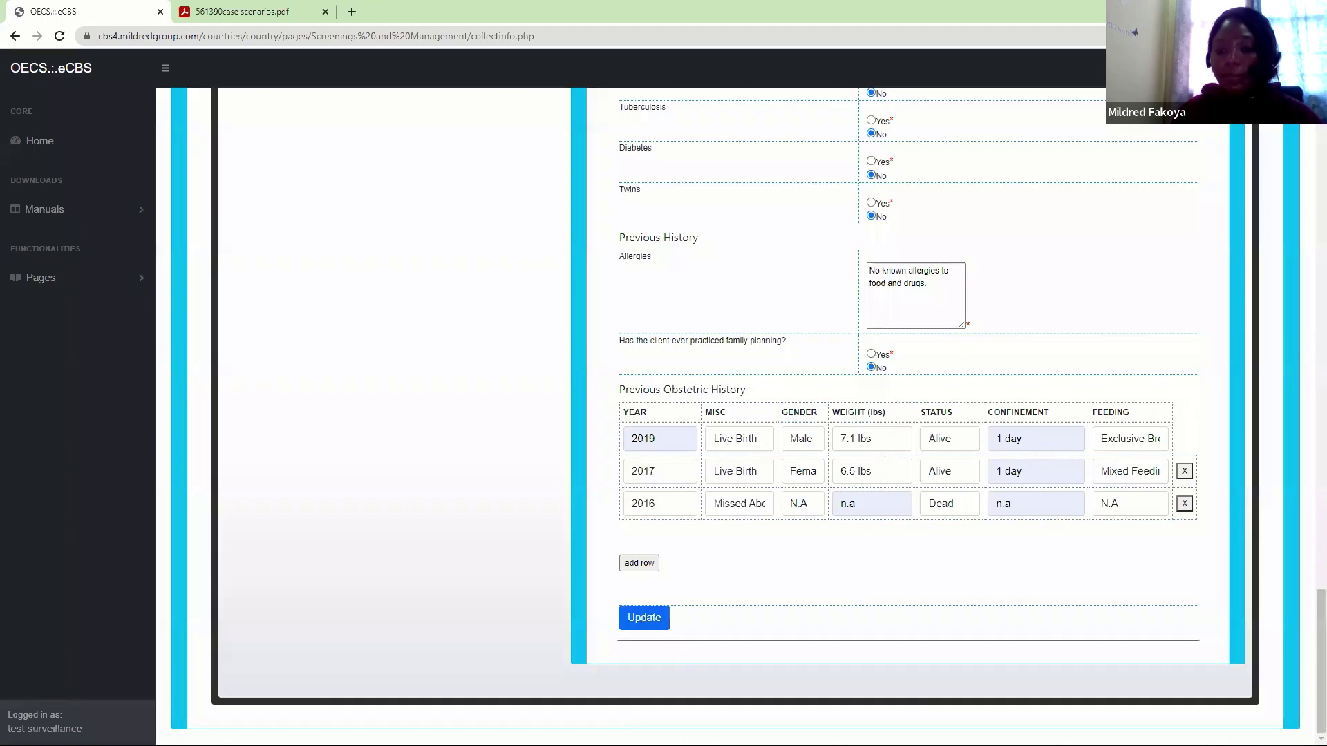
click(642, 617)
scroll(769, 185, up, 2)
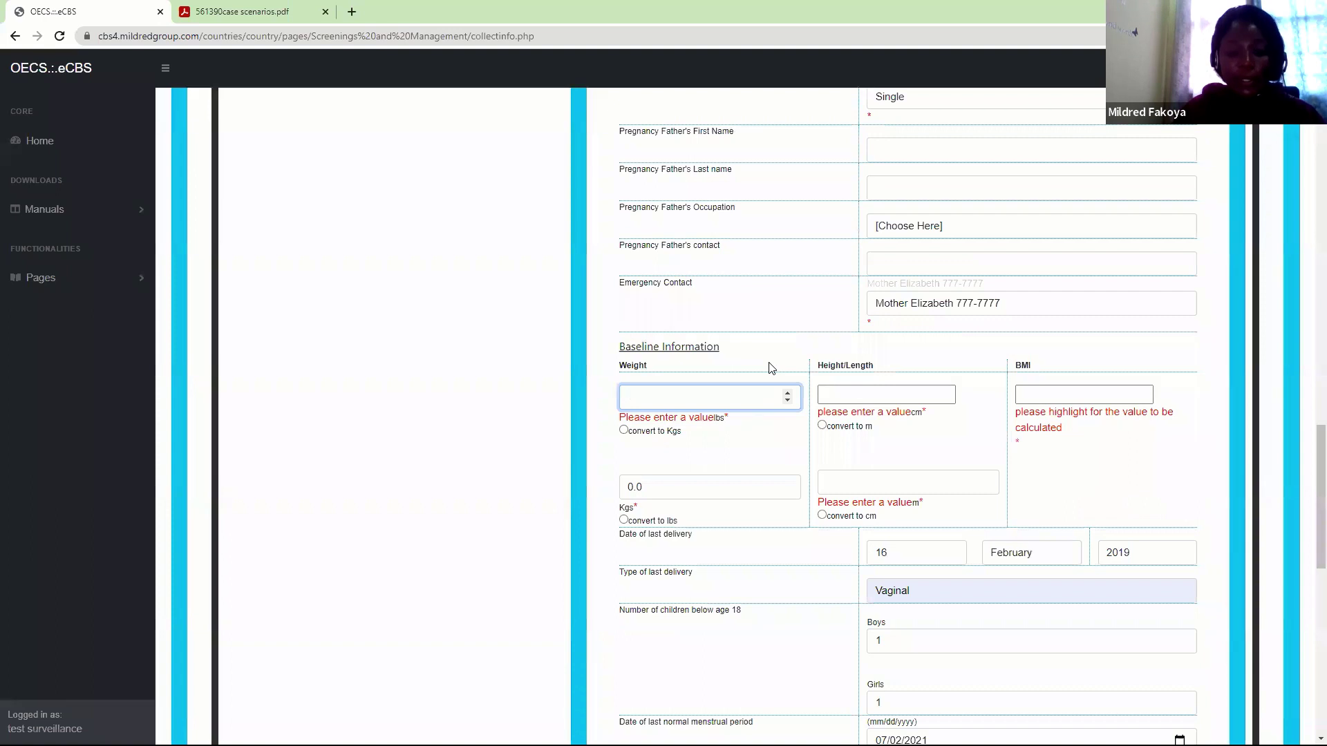
Enter weight 200 lbs and height 170 cm for a BMI of 31.5, and save the baseline
text(200)
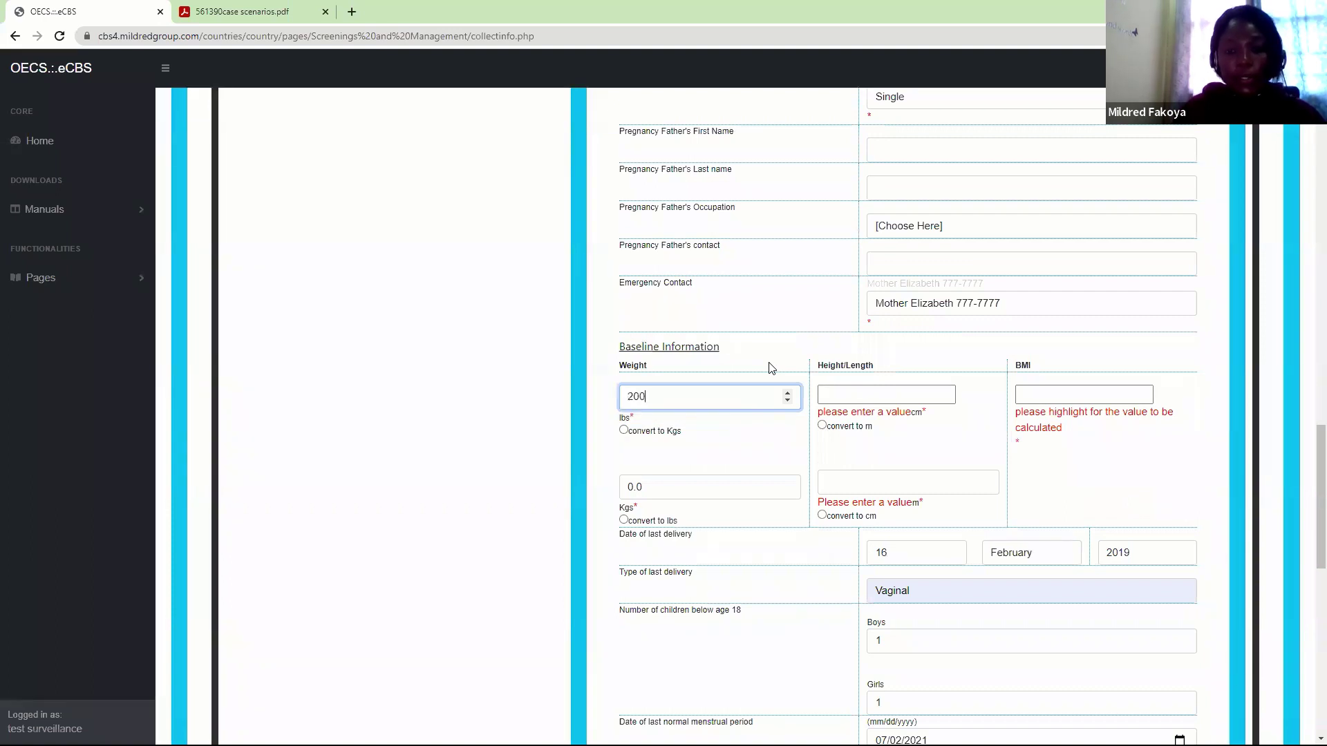
key(Tab)
key(Tab)
key(Tab)
key(Tab)
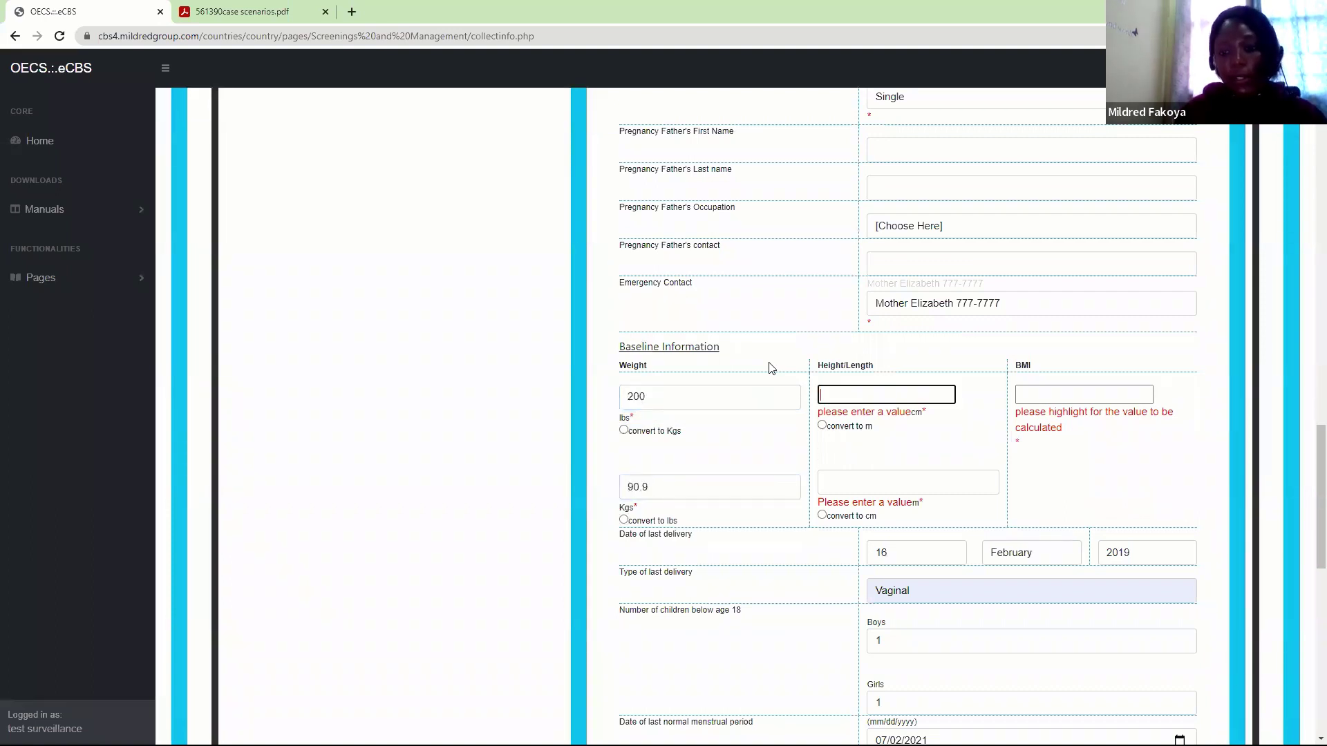
text(170)
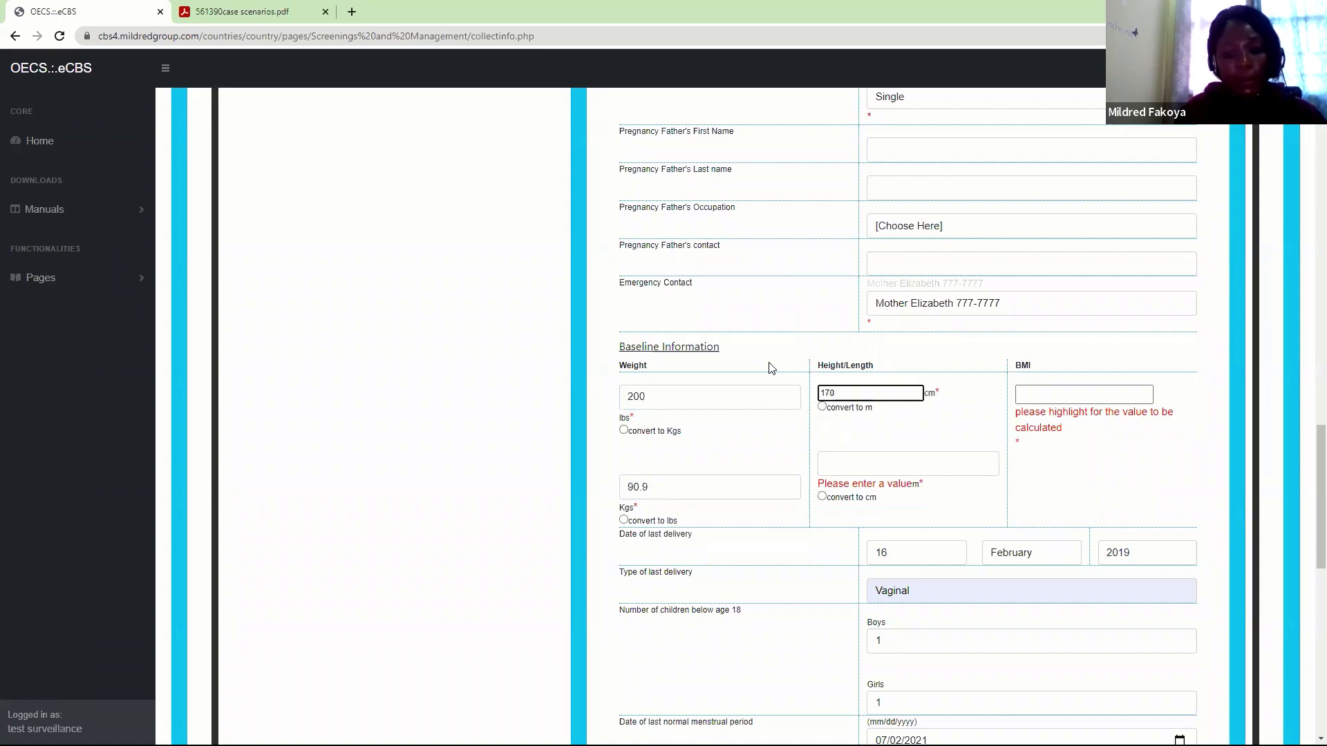
key(Tab)
key(Tab)
key(Tab)
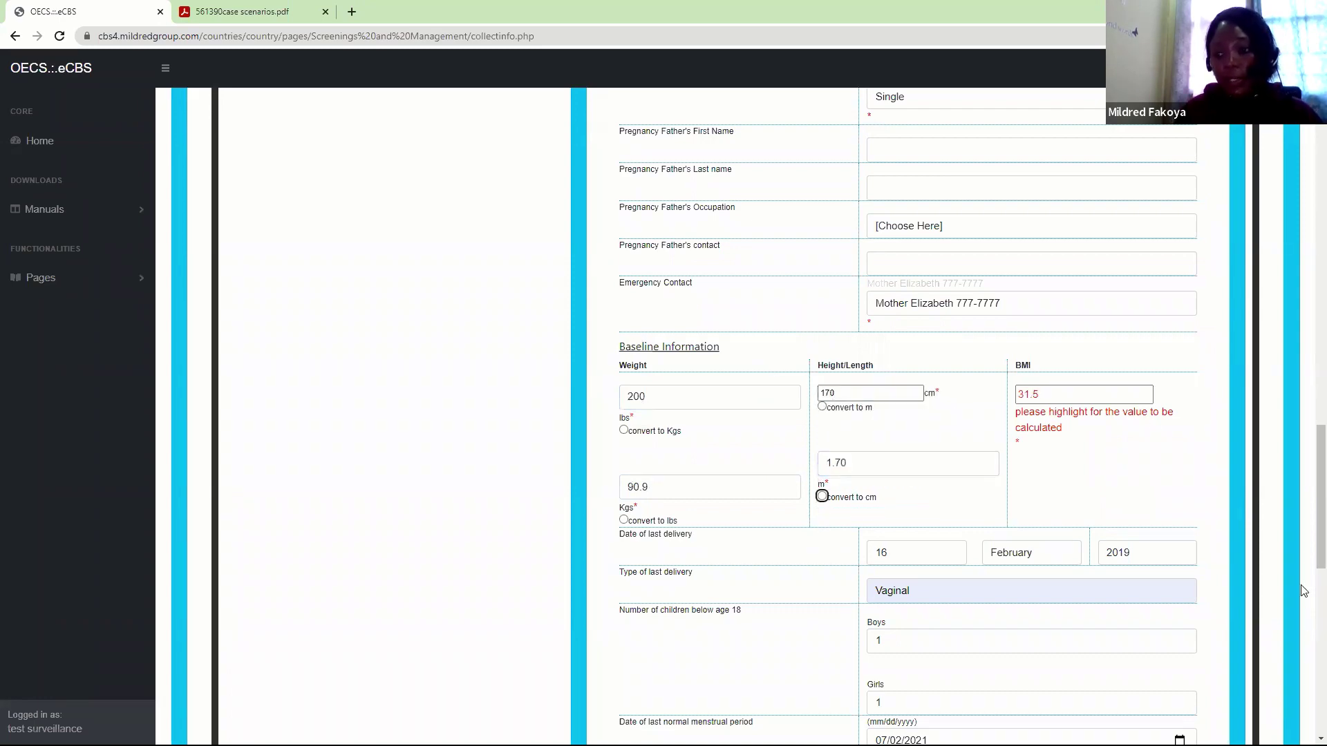
scroll(1309, 553, down, 3)
scroll(1309, 561, down, 9)
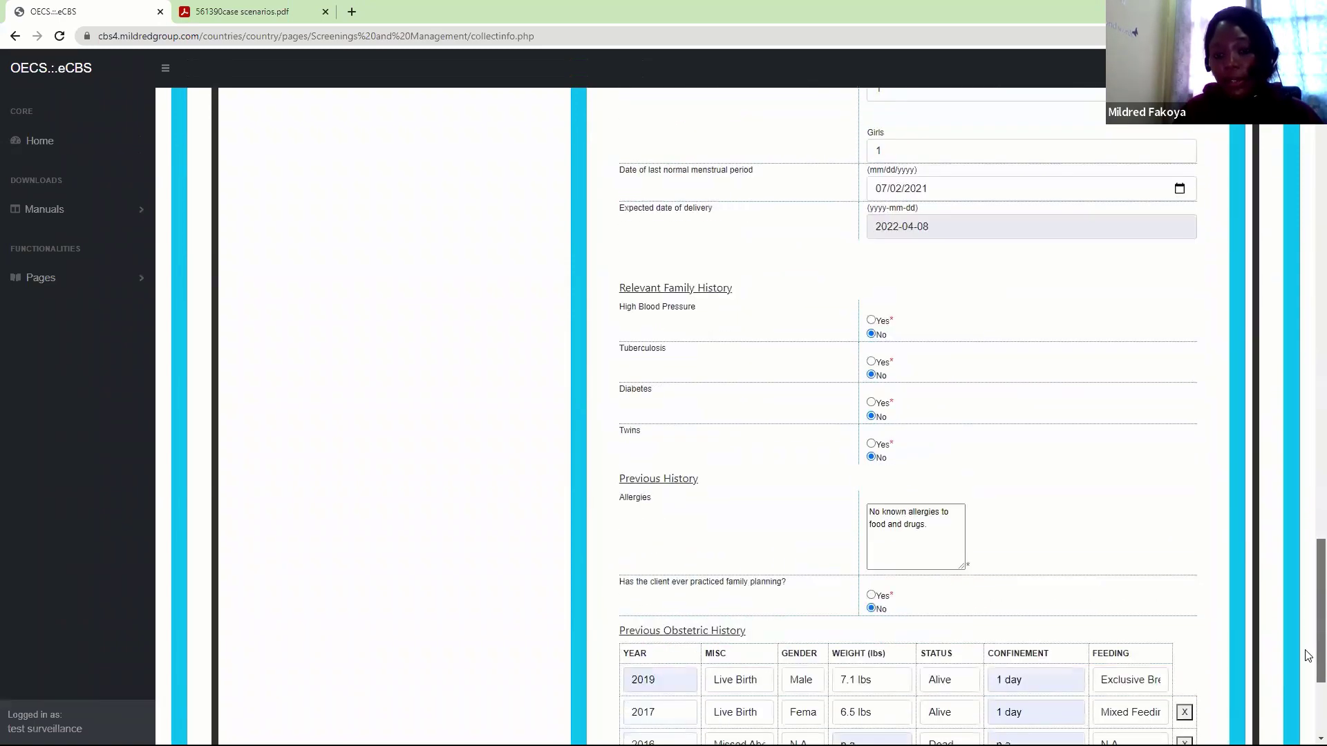
click(636, 612)
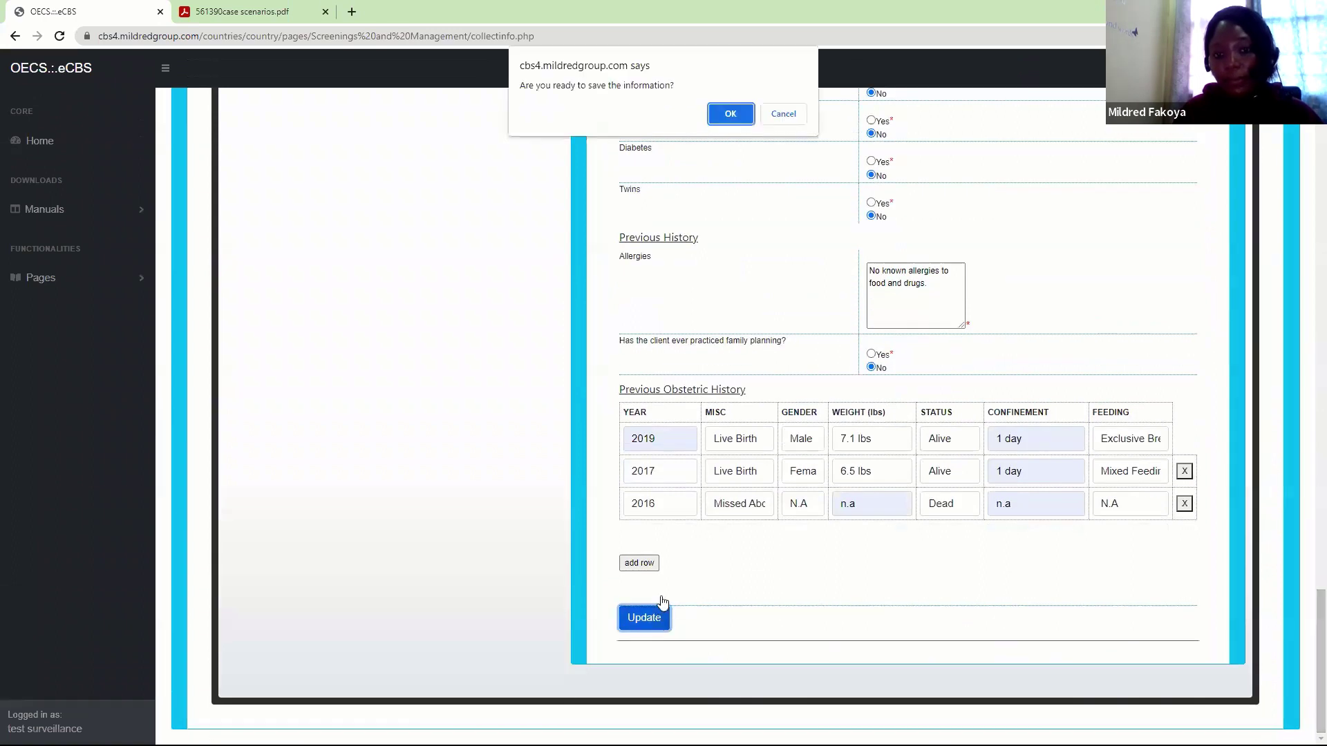
click(736, 111)
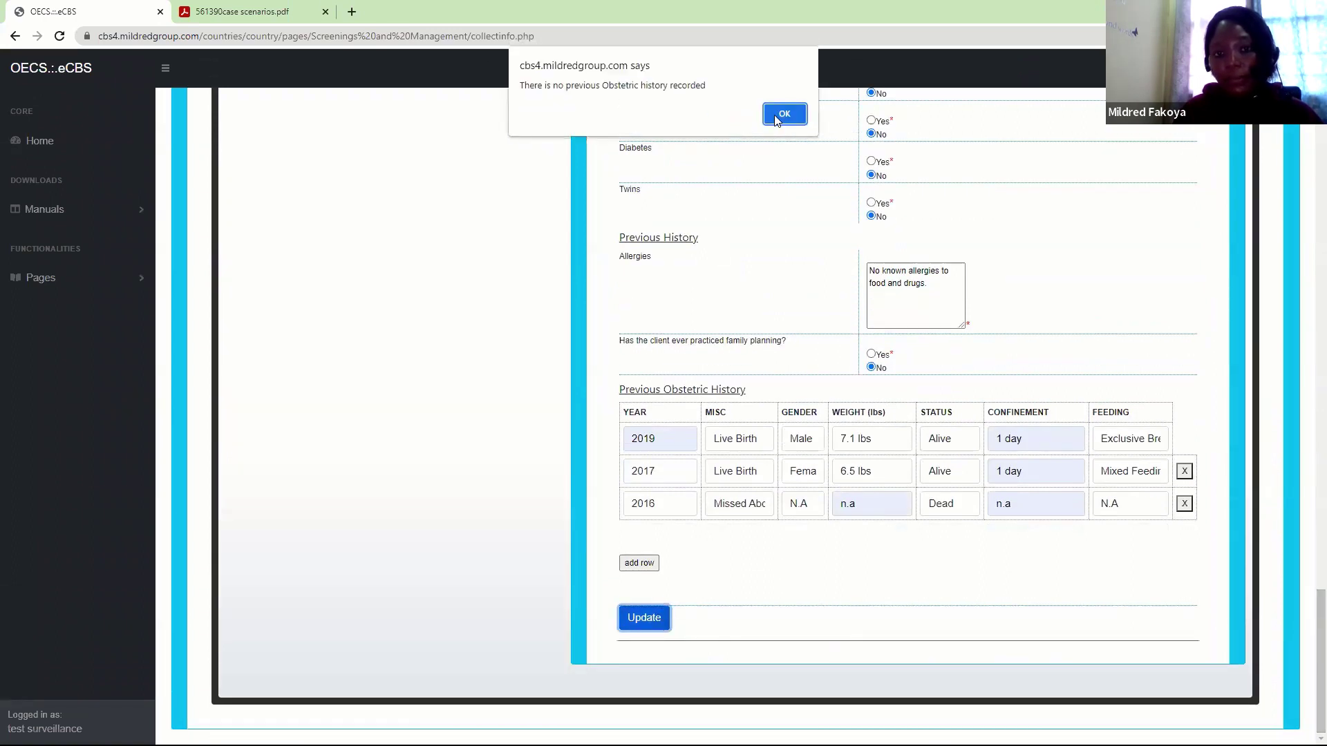
click(779, 114)
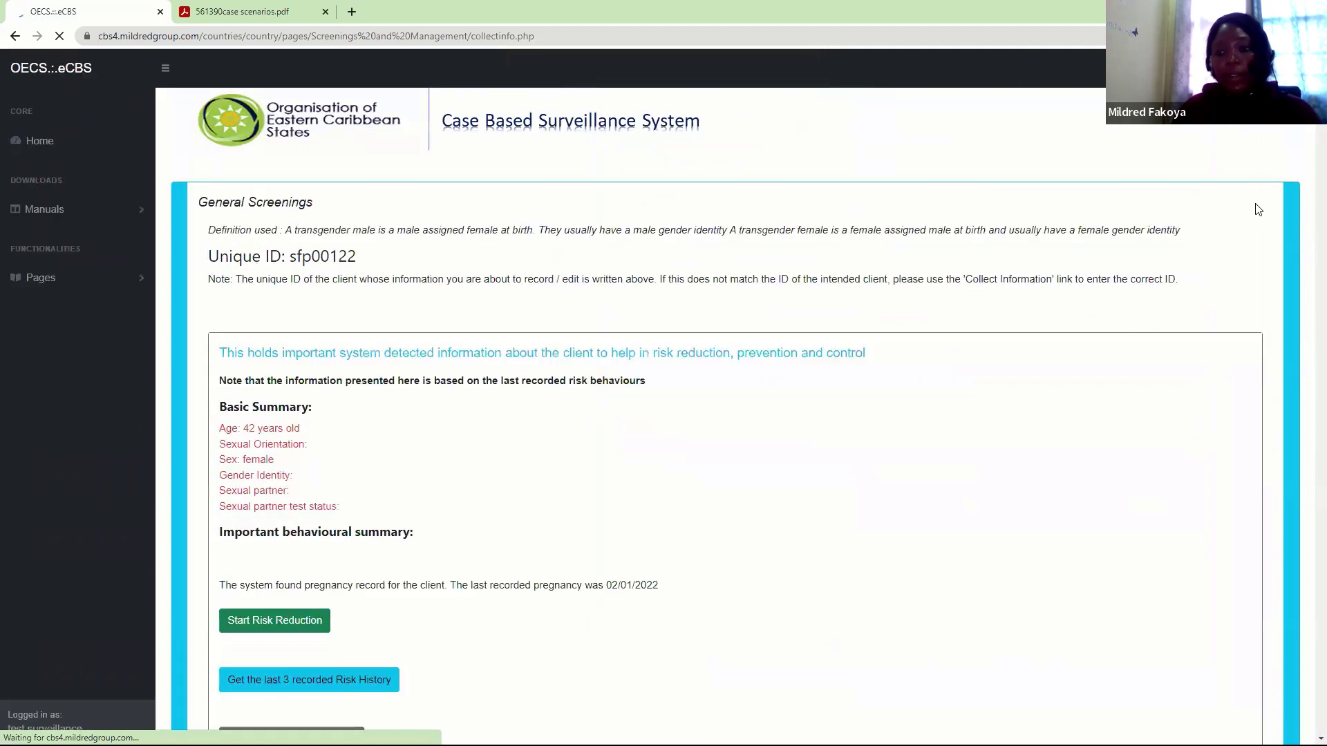
Go to the Antenatal / Maternity follow-up and bring up its Risk Assessment form
scroll(1305, 155, down, 10)
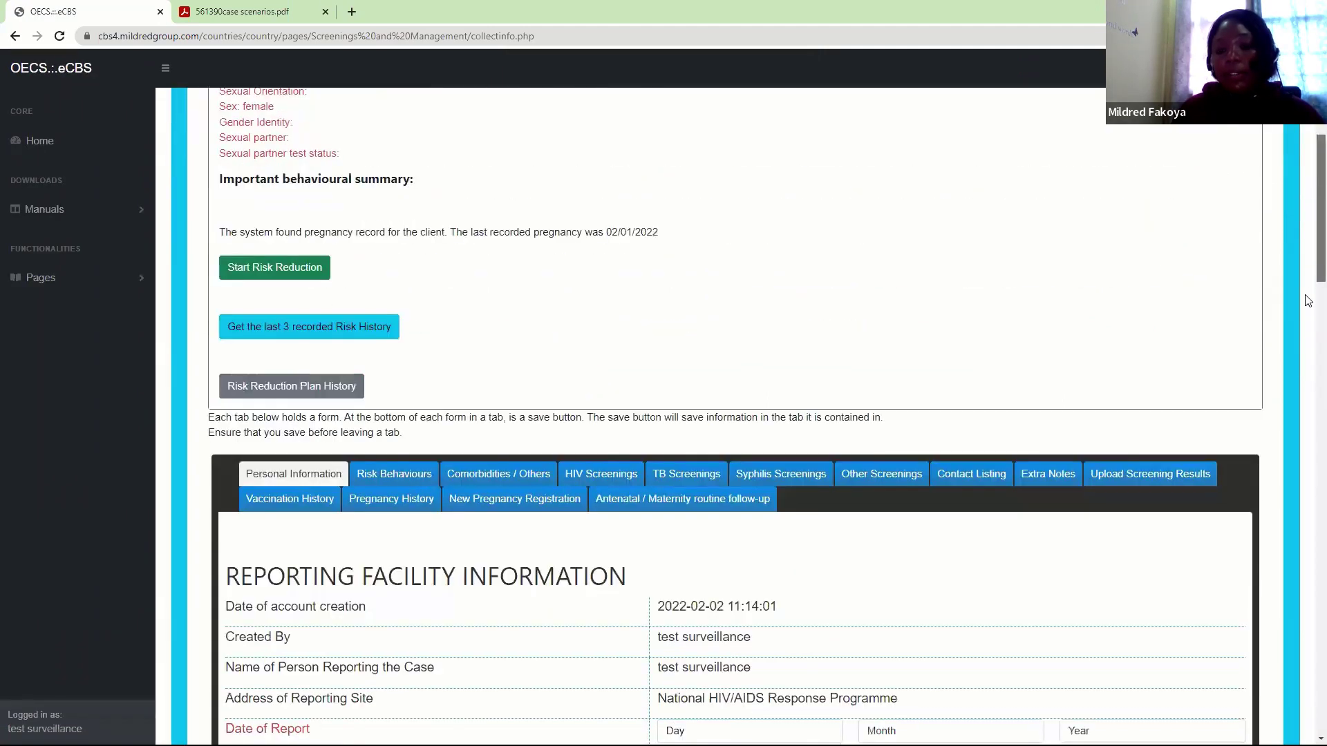
click(751, 119)
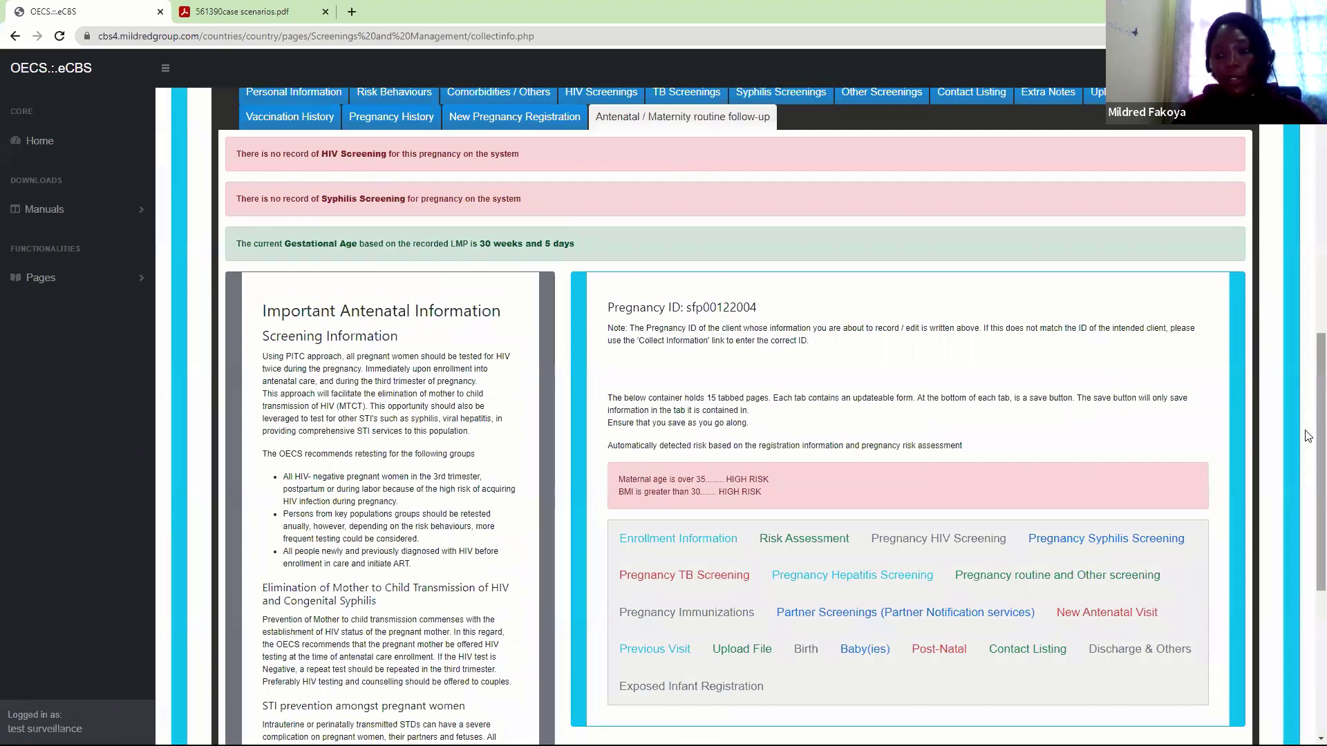
scroll(1310, 387, down, 3)
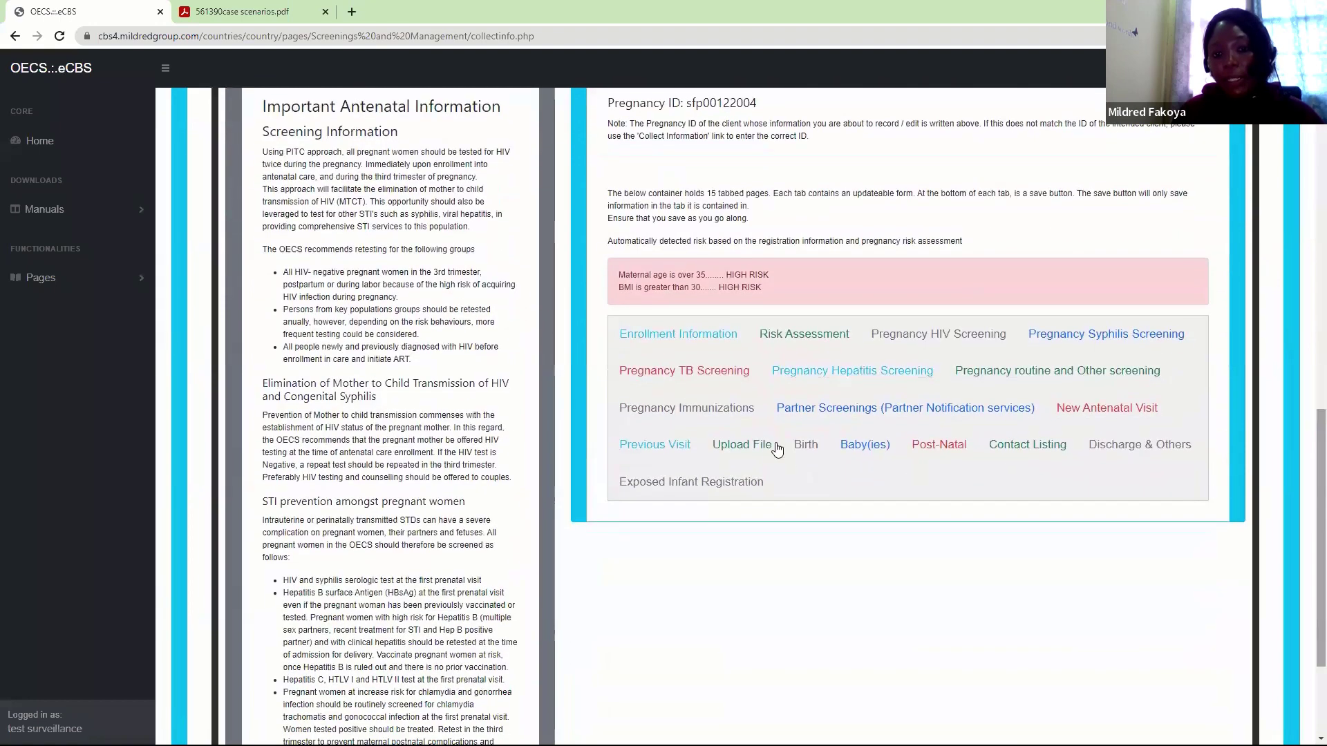
click(795, 345)
scroll(1309, 438, down, 5)
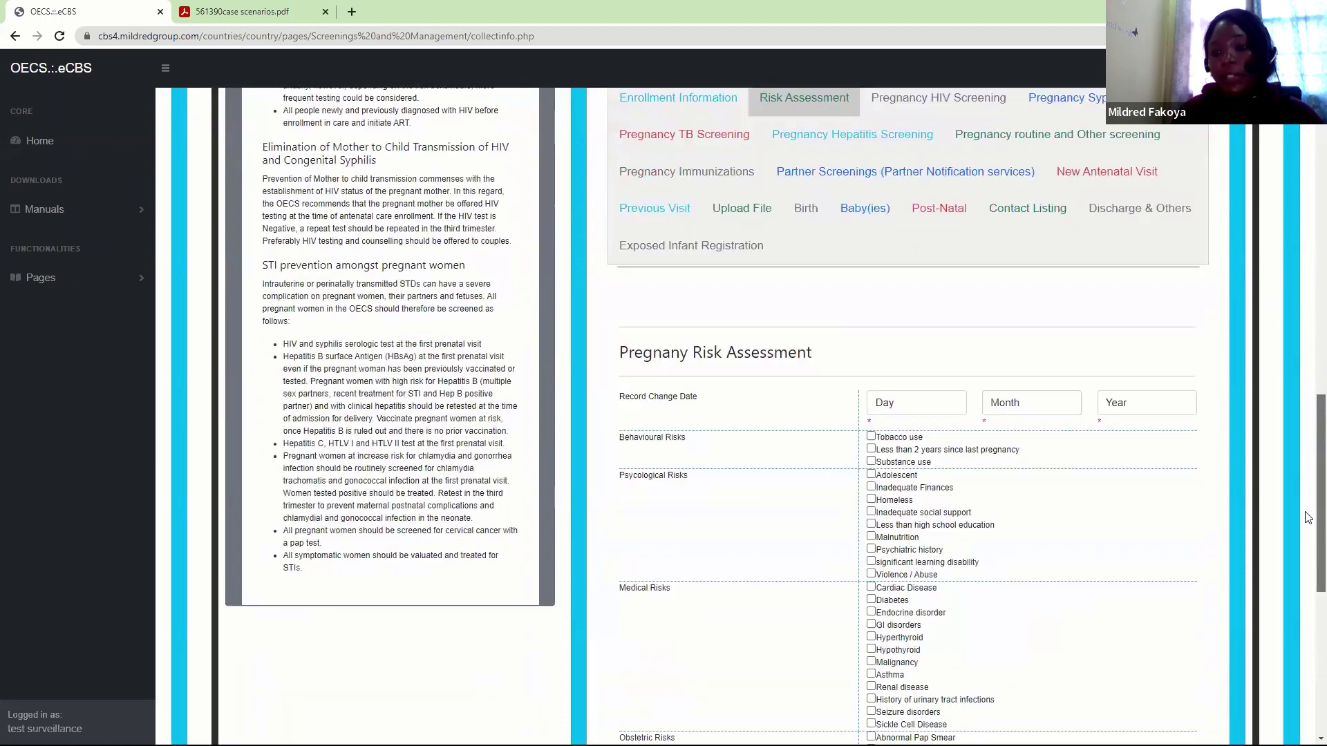
scroll(1308, 420, up, 3)
scroll(1308, 420, up, 5)
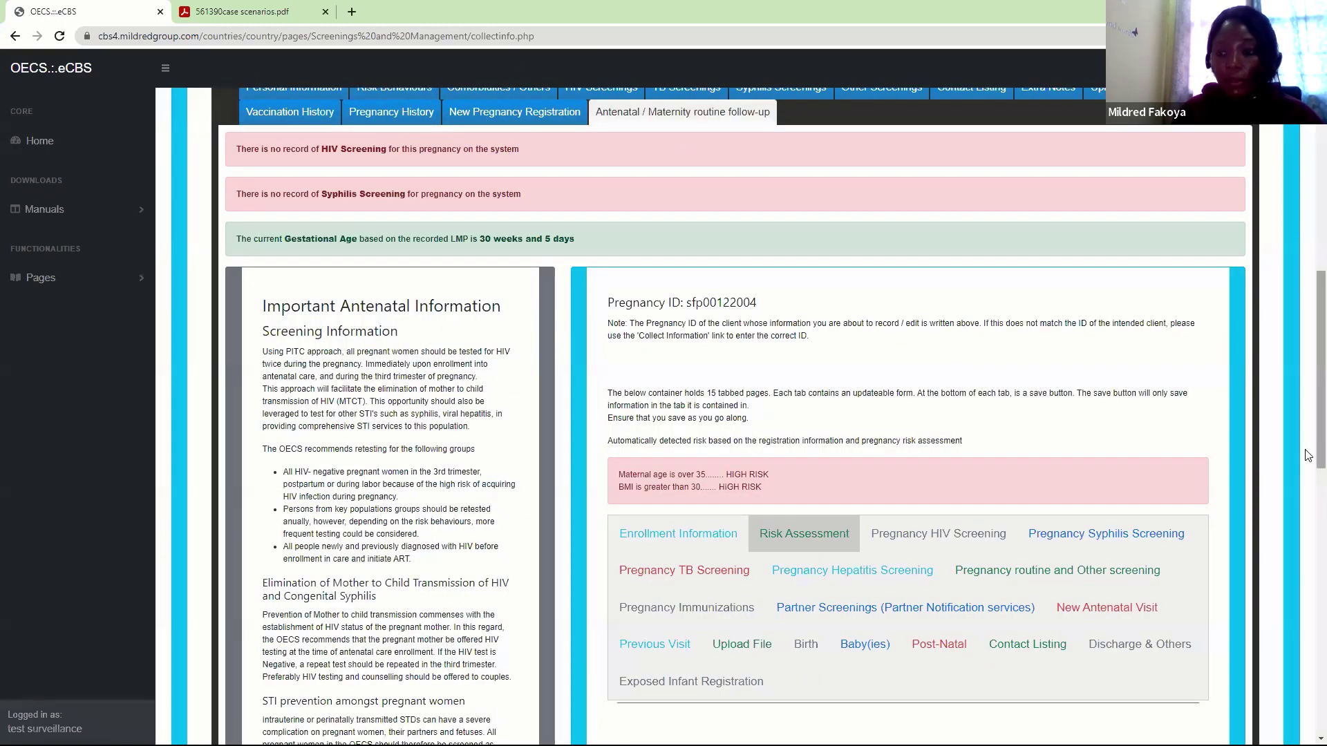
scroll(1309, 472, down, 3)
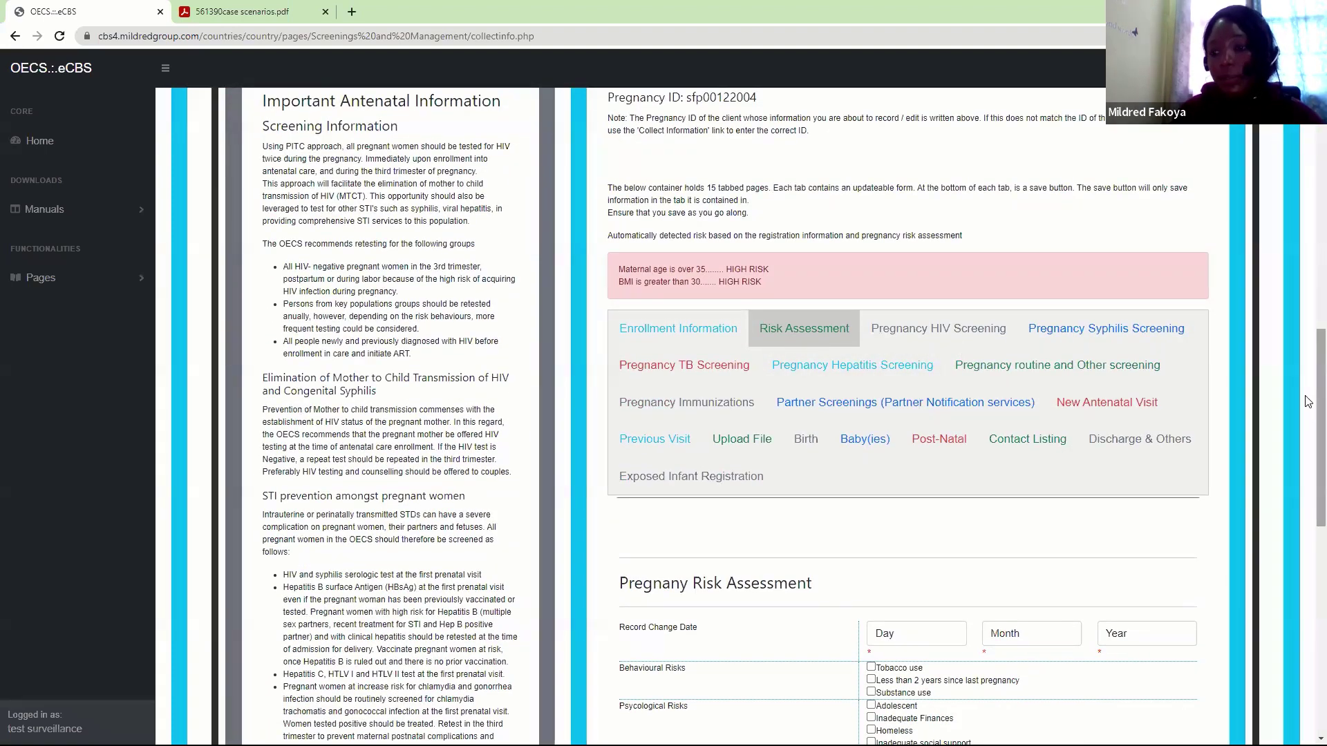
scroll(1319, 400, down, 5)
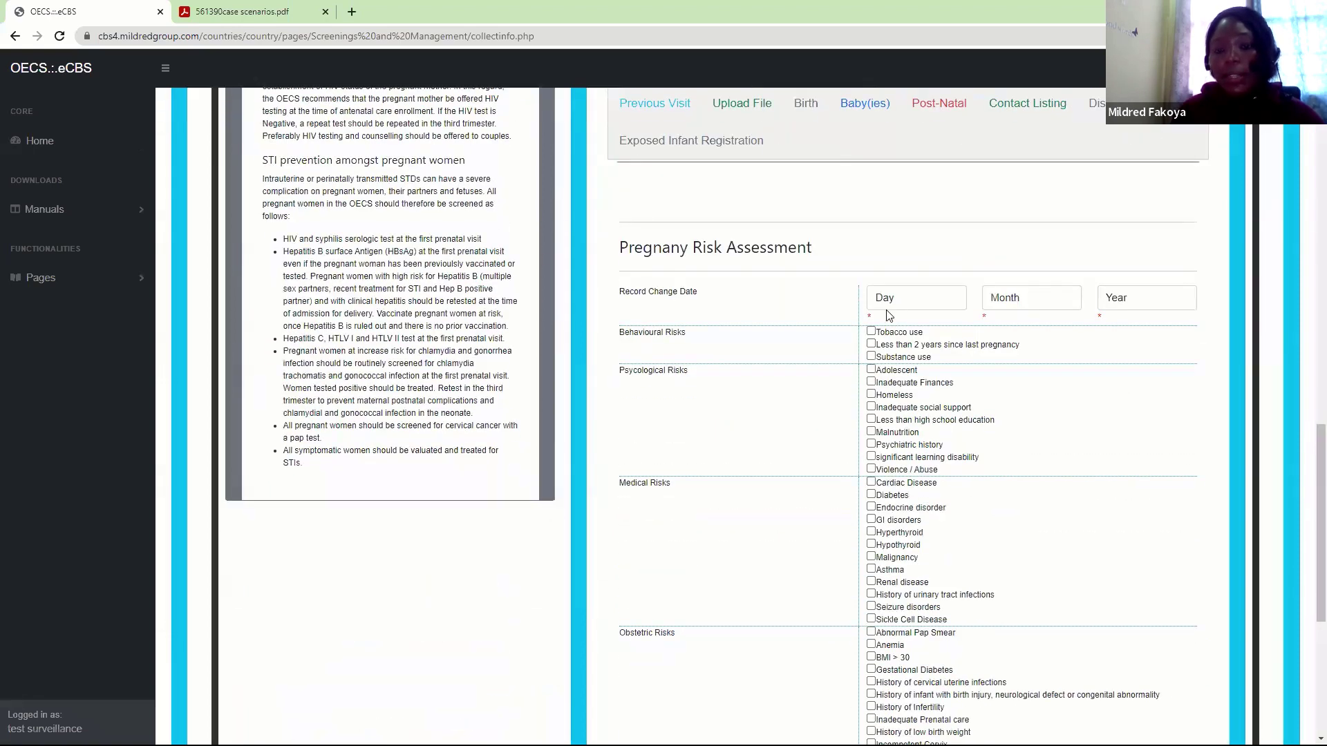
Set the risk record date to 2 February 2022 and tick psychiatric history as a psychological risk
click(891, 309)
click(891, 343)
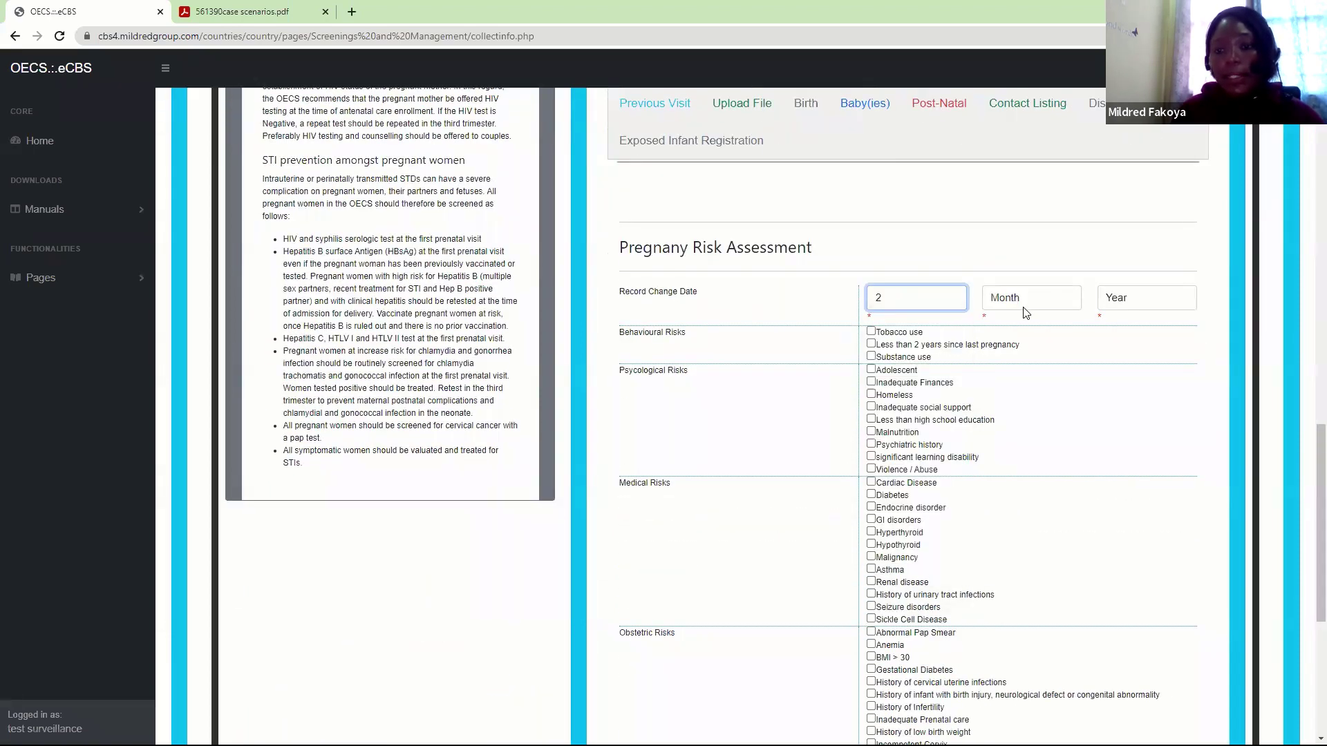
click(1027, 308)
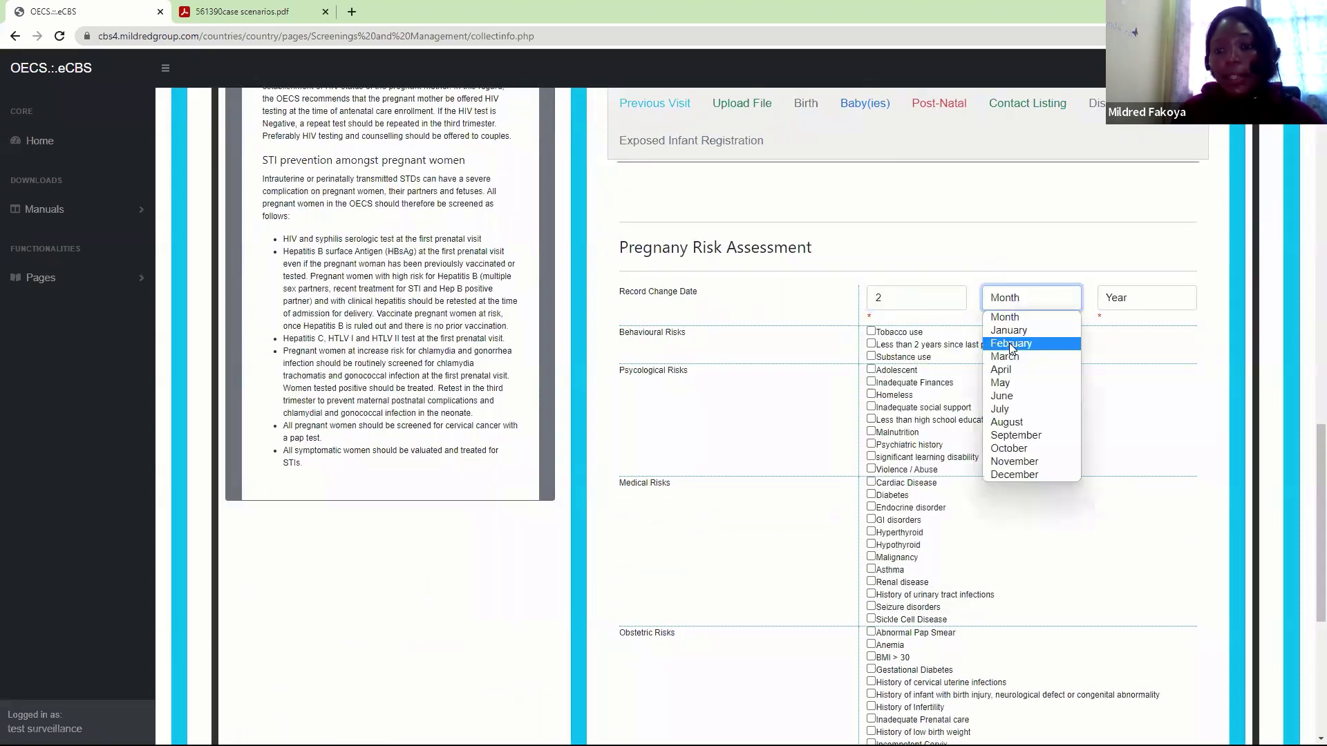
click(1106, 305)
click(1122, 332)
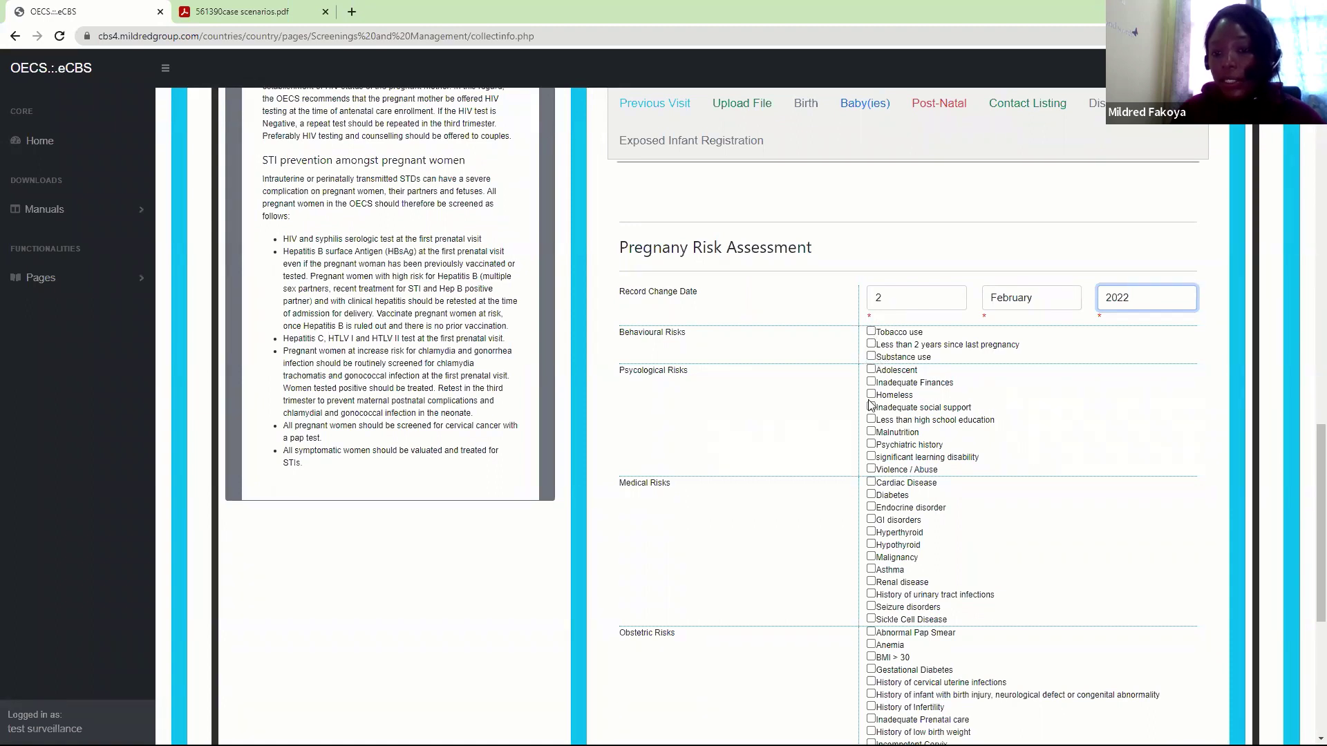
click(872, 444)
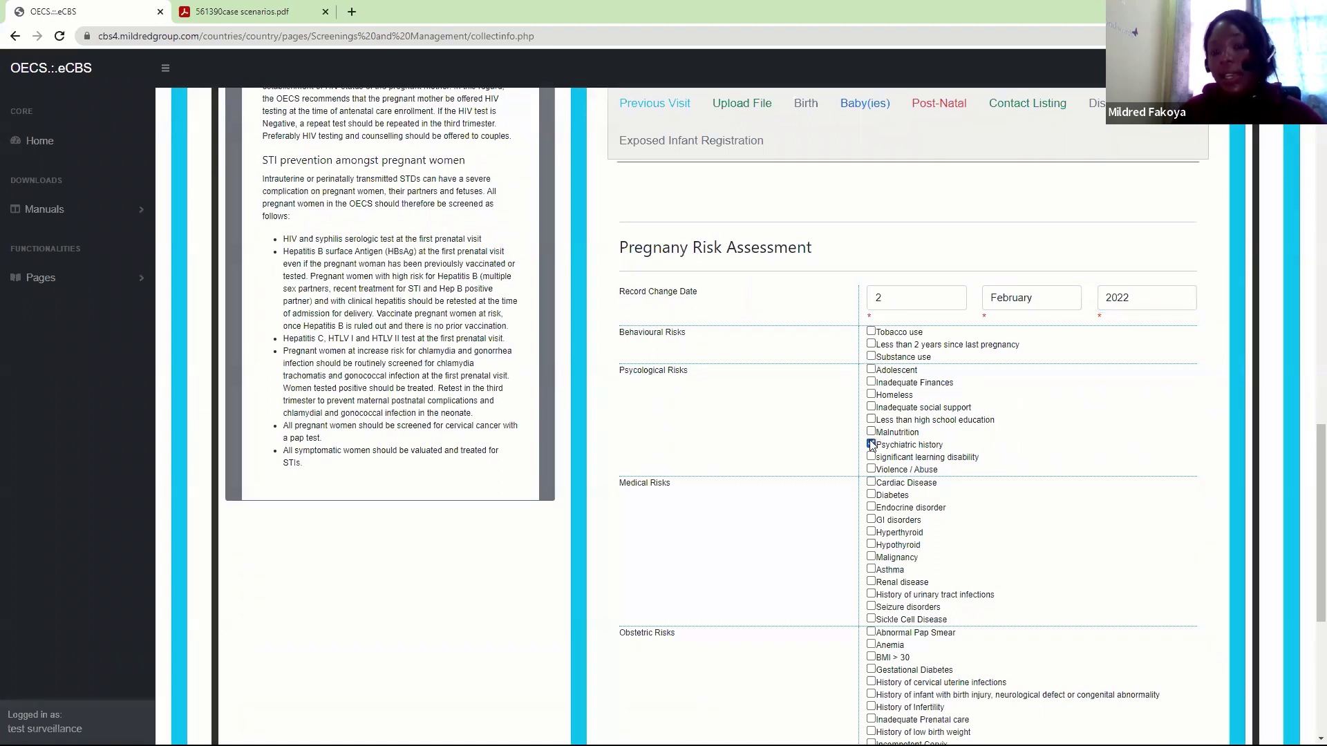
Tick BMI > 30 and Oligohydramnios as obstetric risks and save the assessment
scroll(1308, 543, down, 3)
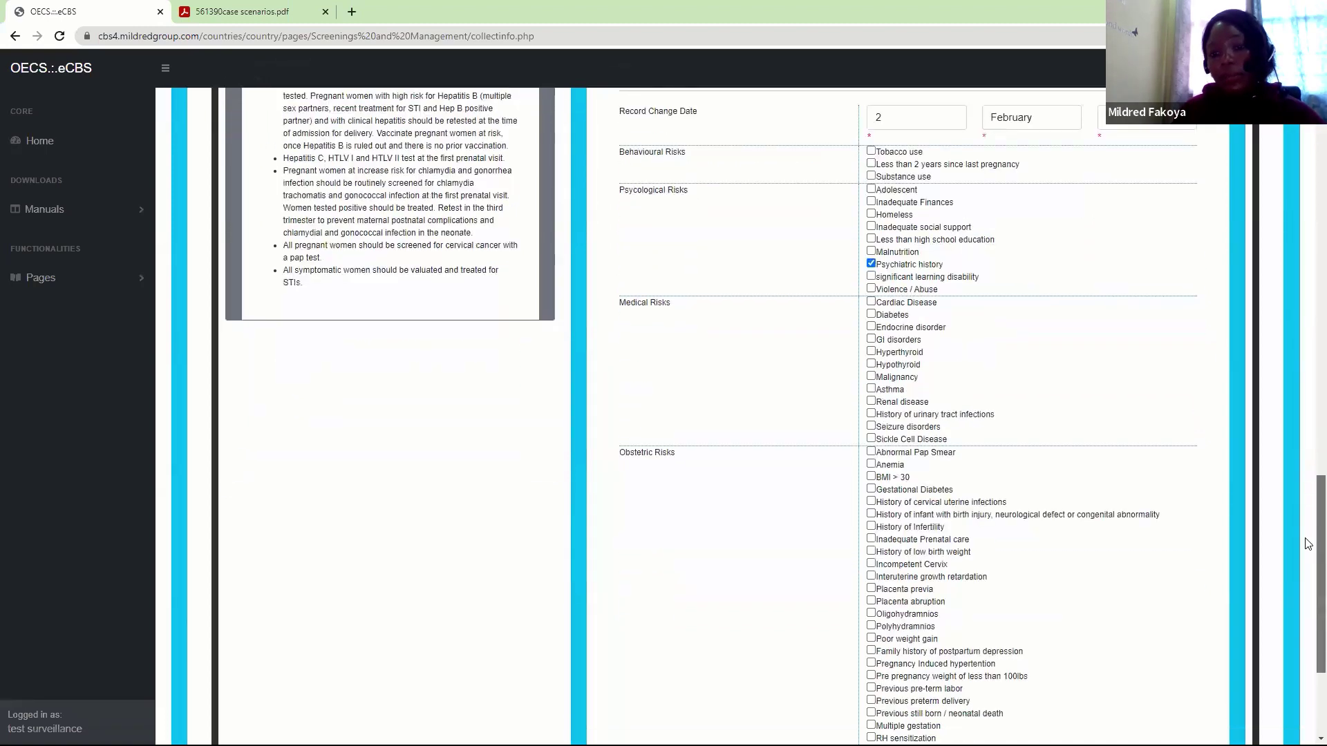
scroll(1309, 544, down, 1)
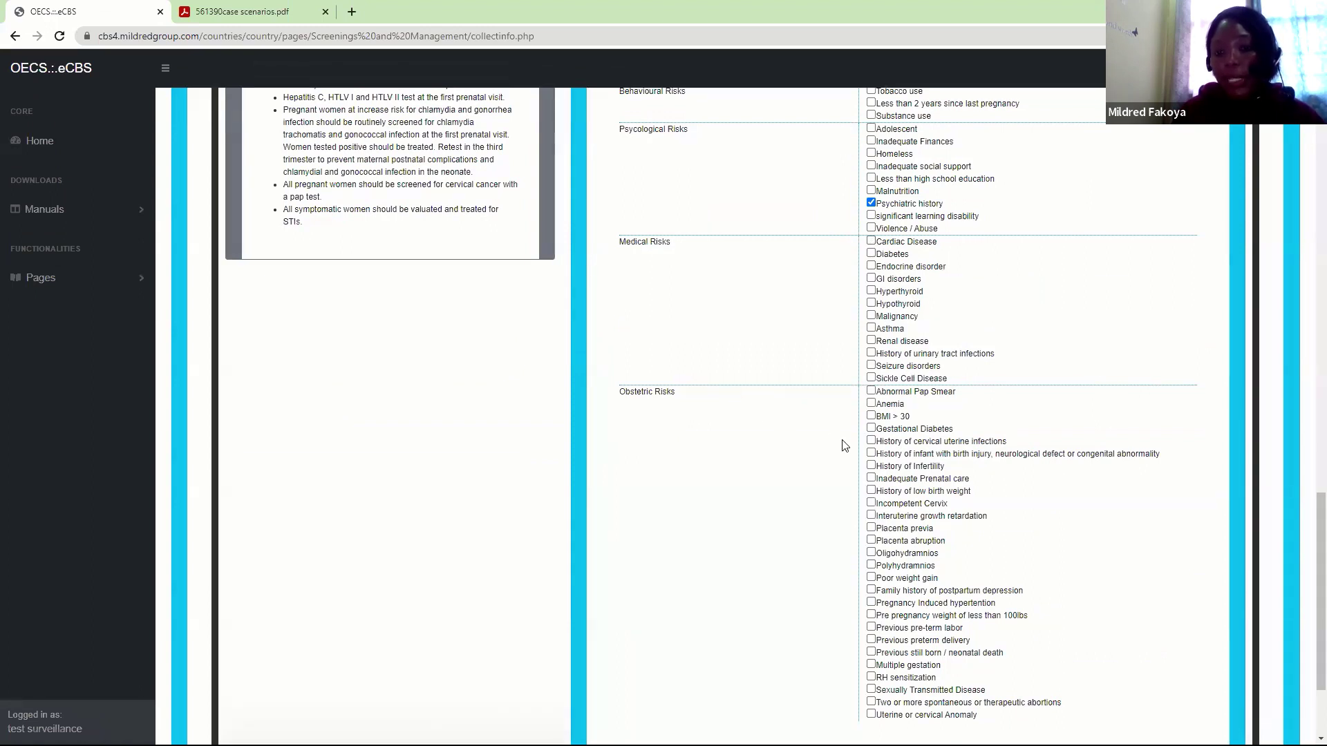
click(872, 415)
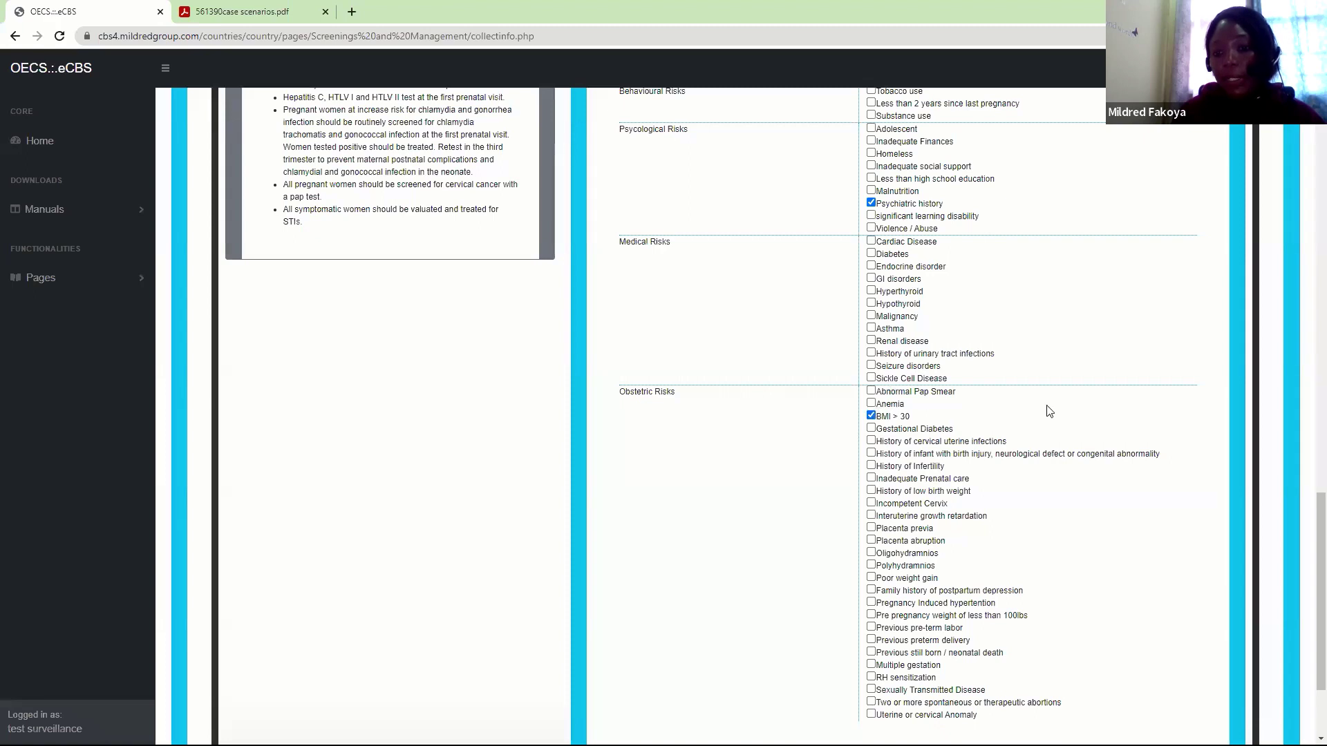
scroll(1308, 552, down, 3)
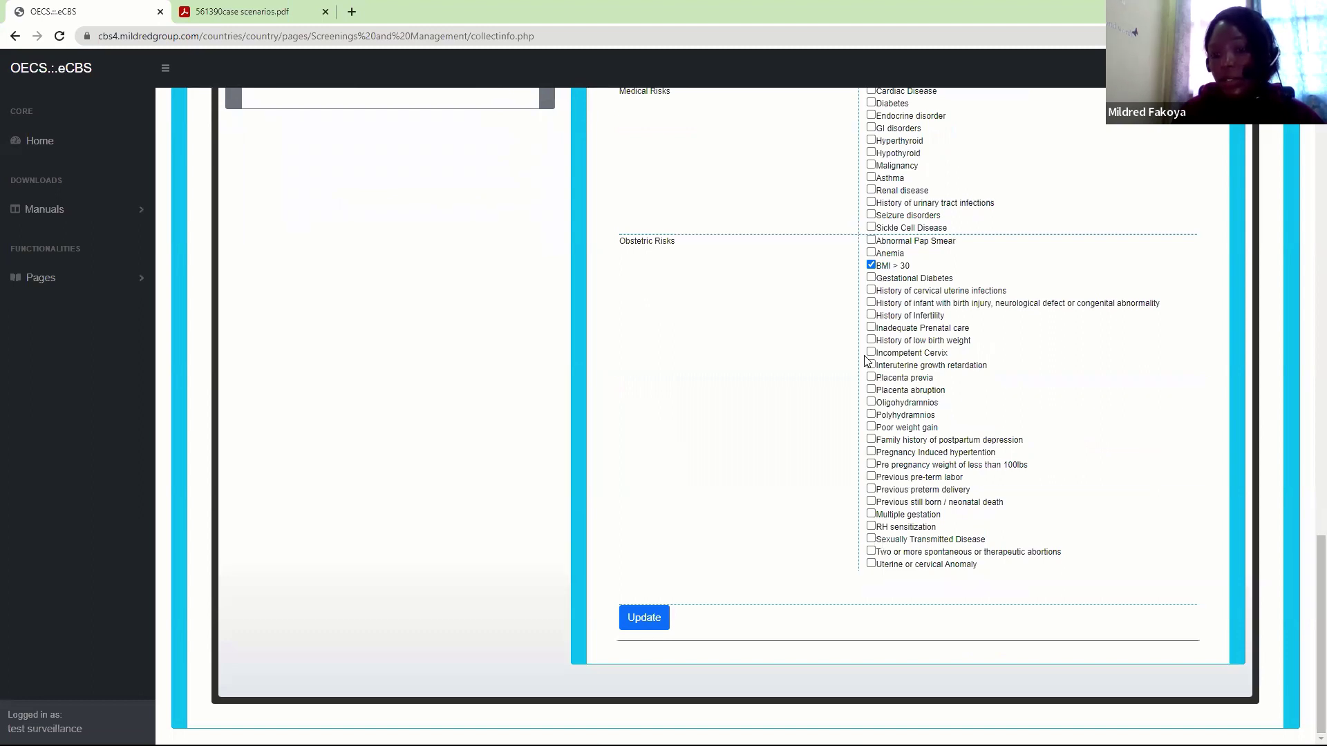
click(872, 404)
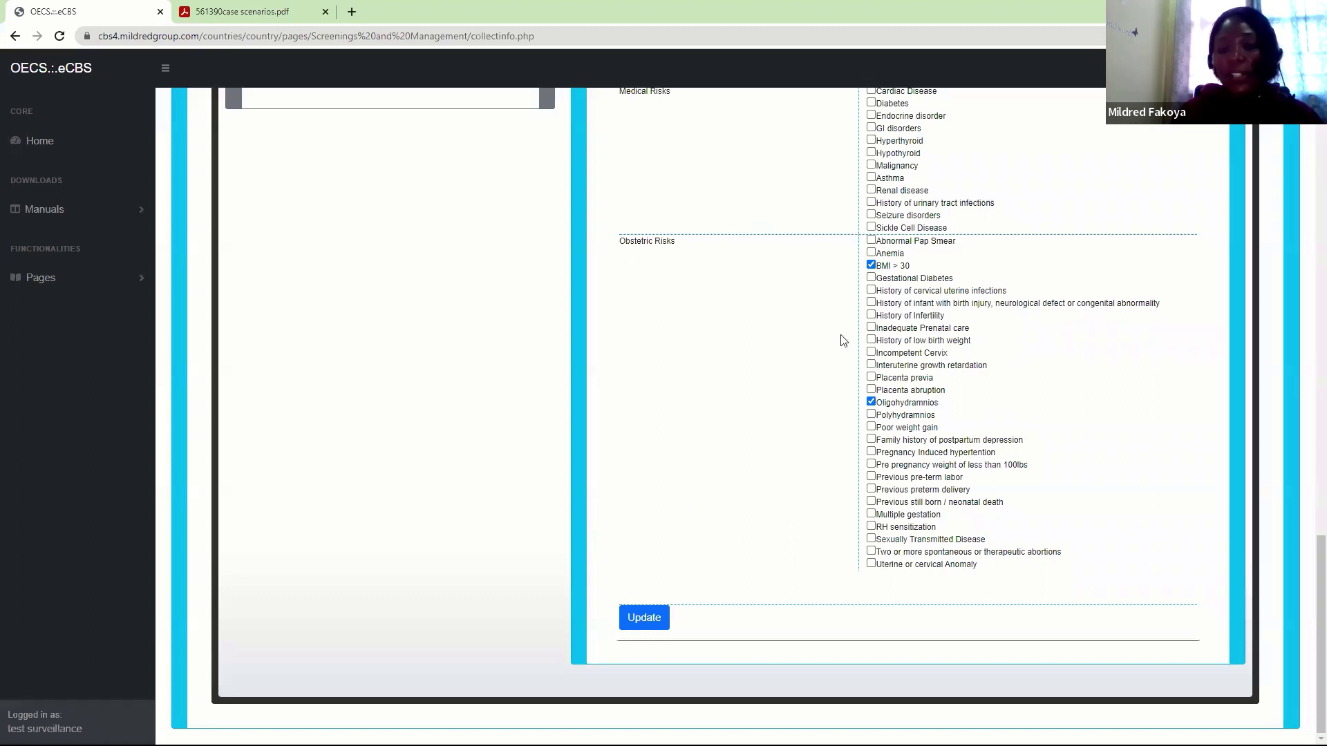
click(634, 622)
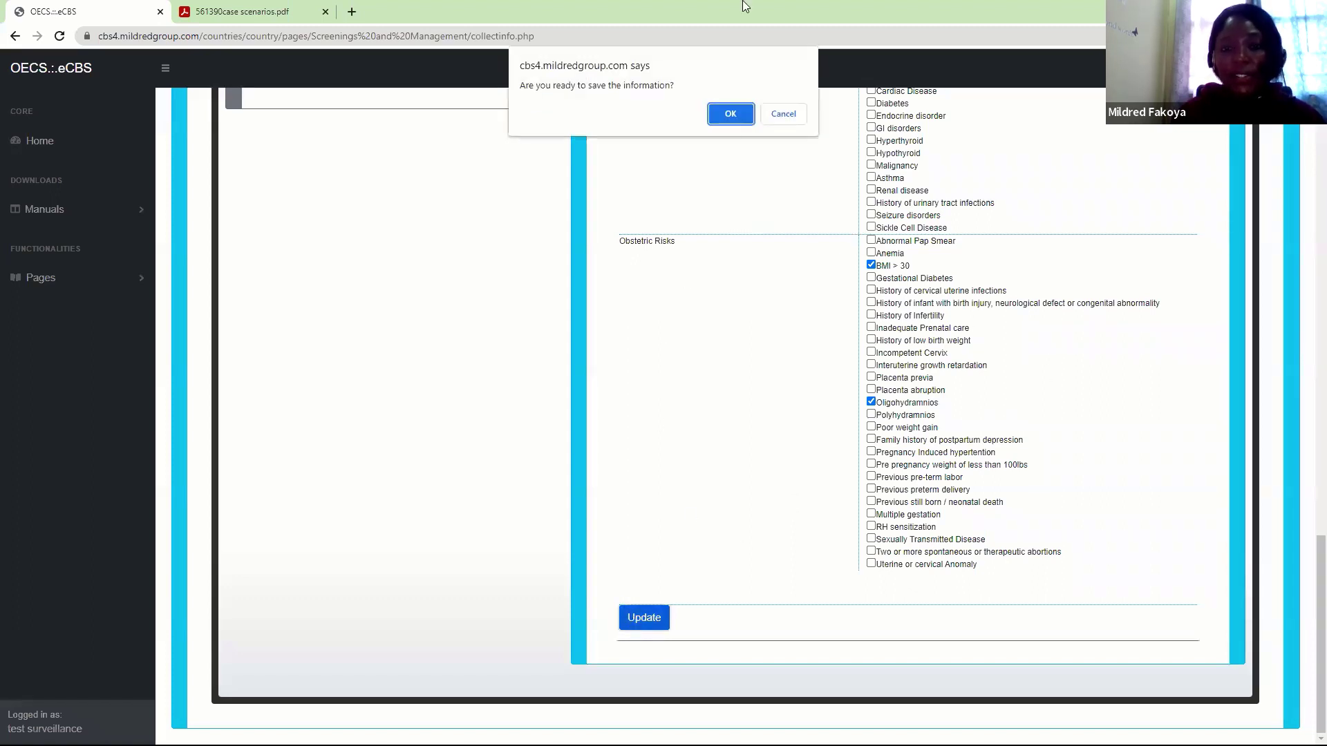
click(723, 119)
click(784, 127)
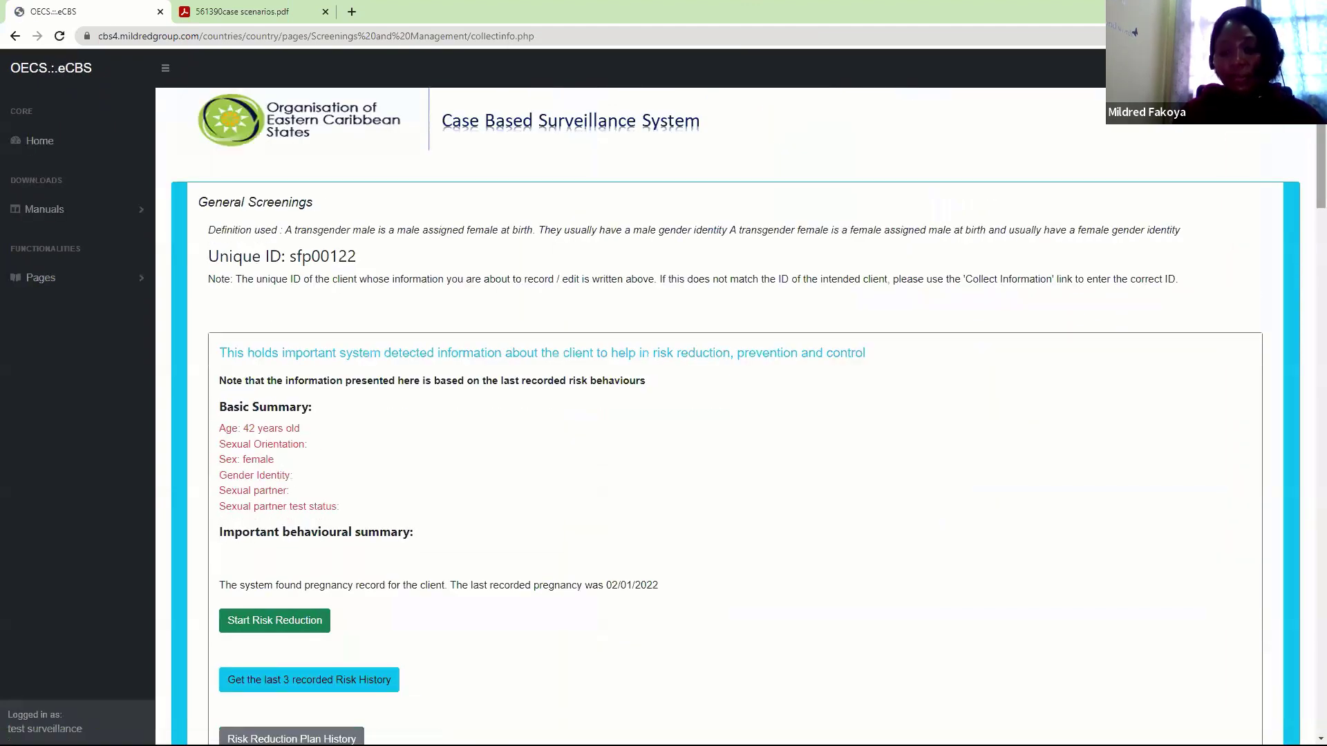
Switch to the client's Antenatal / Maternity routine follow-up section
scroll(1308, 166, down, 1)
scroll(1309, 193, down, 5)
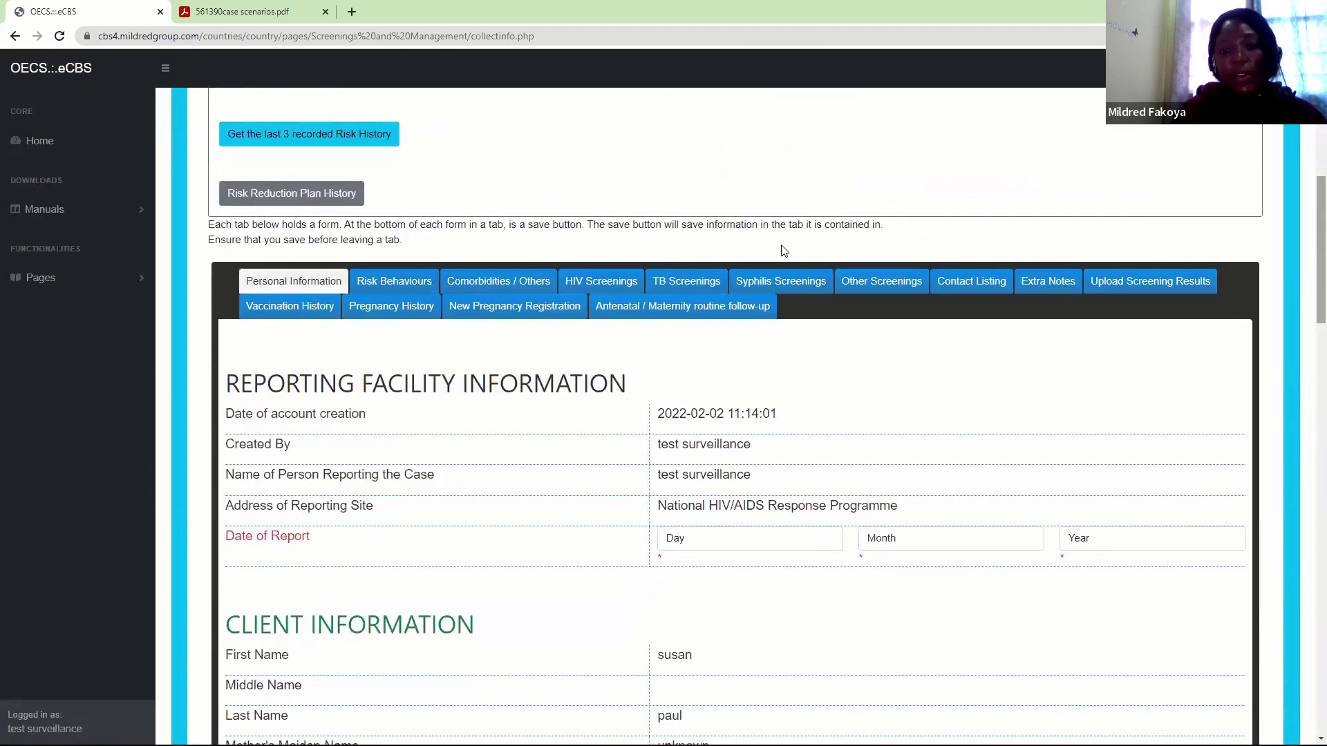
click(704, 308)
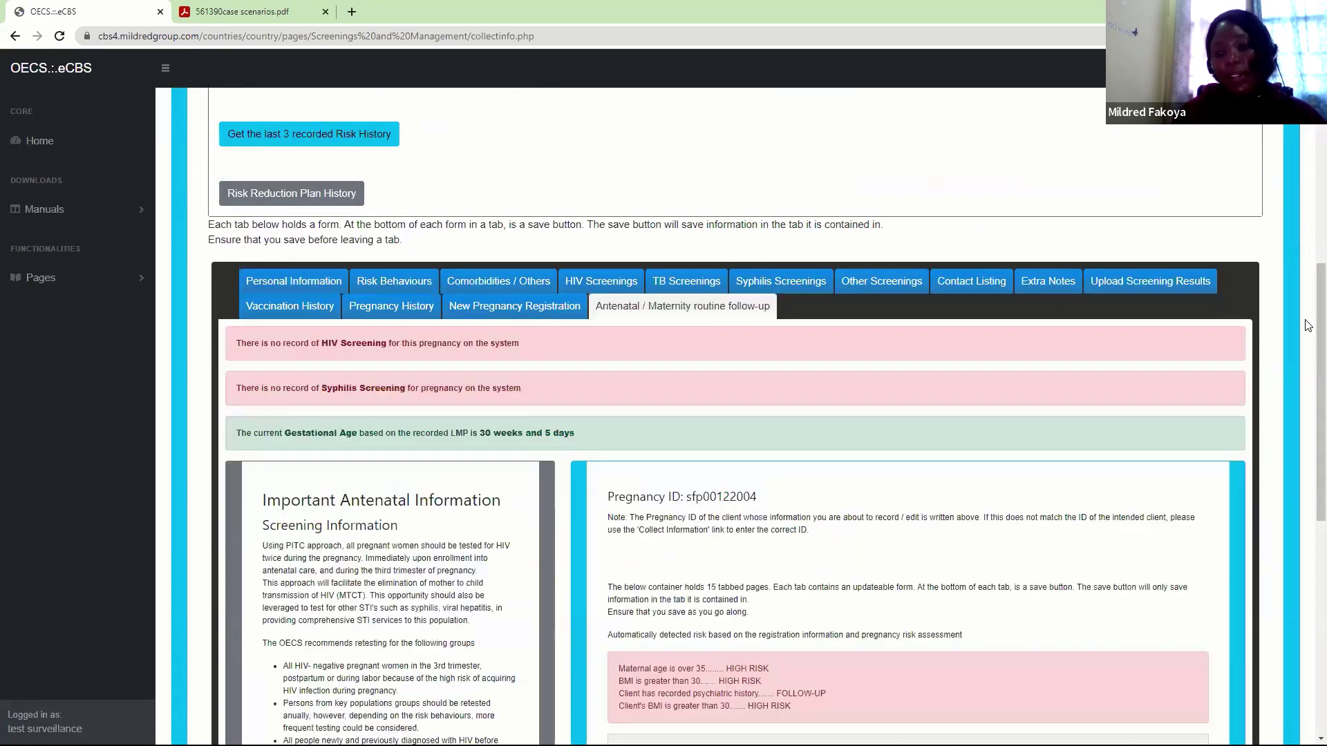
scroll(1308, 381, down, 1)
scroll(1308, 387, down, 3)
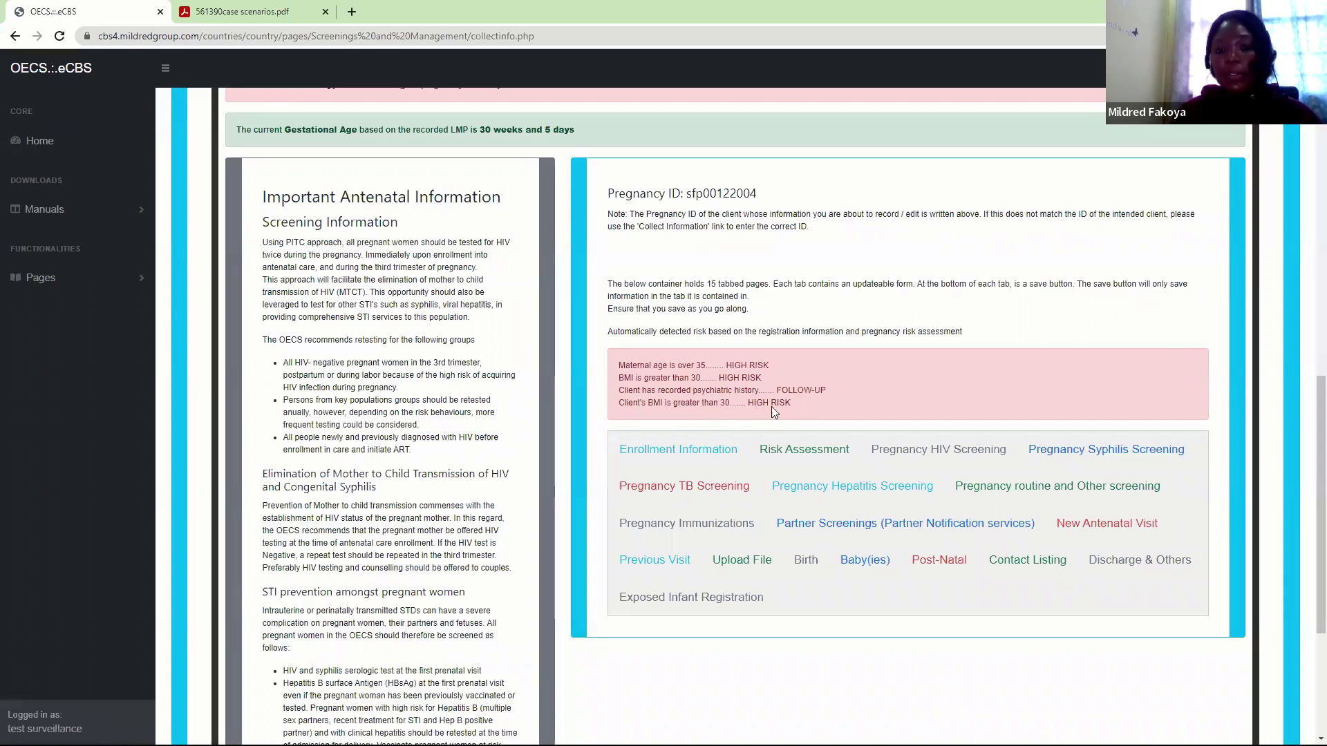
Review the Pregnancy Risk Assessment, with Psychiatric history kept as a psychological risk
click(814, 460)
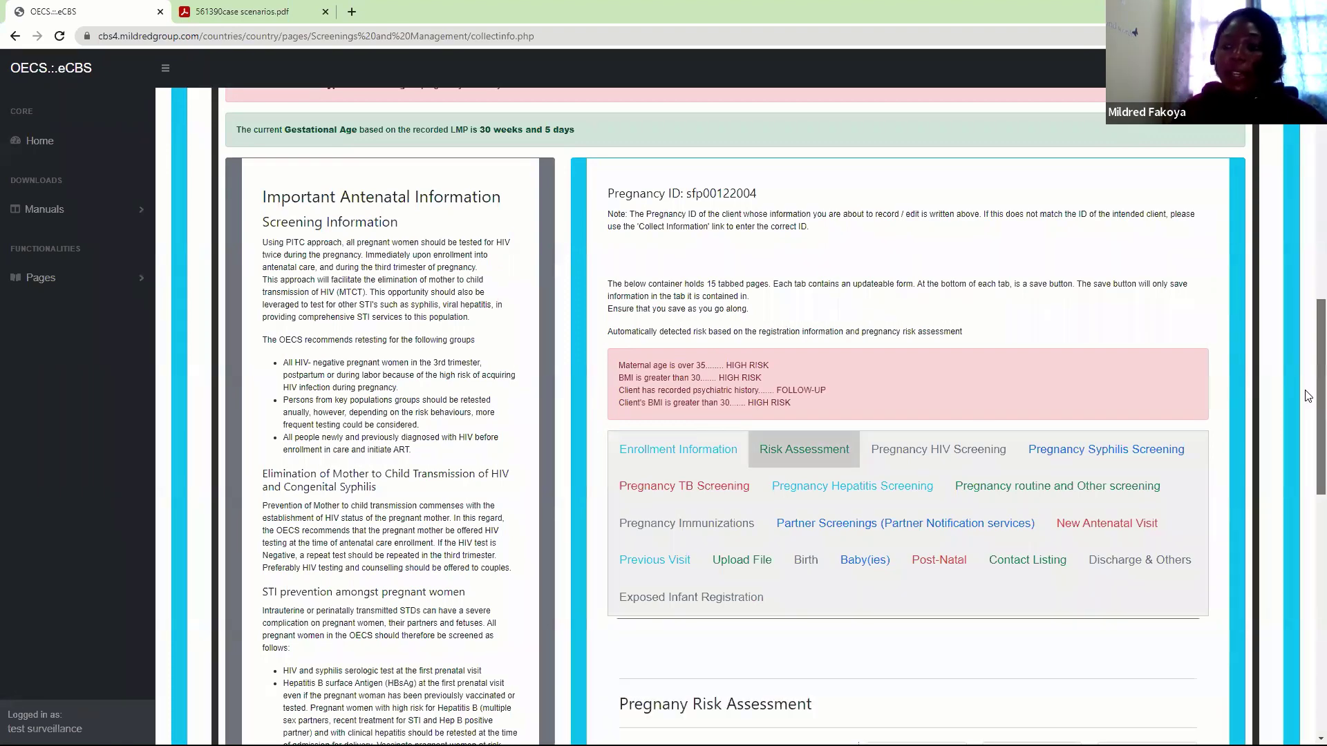
scroll(1306, 392, up, 6)
scroll(1306, 401, down, 7)
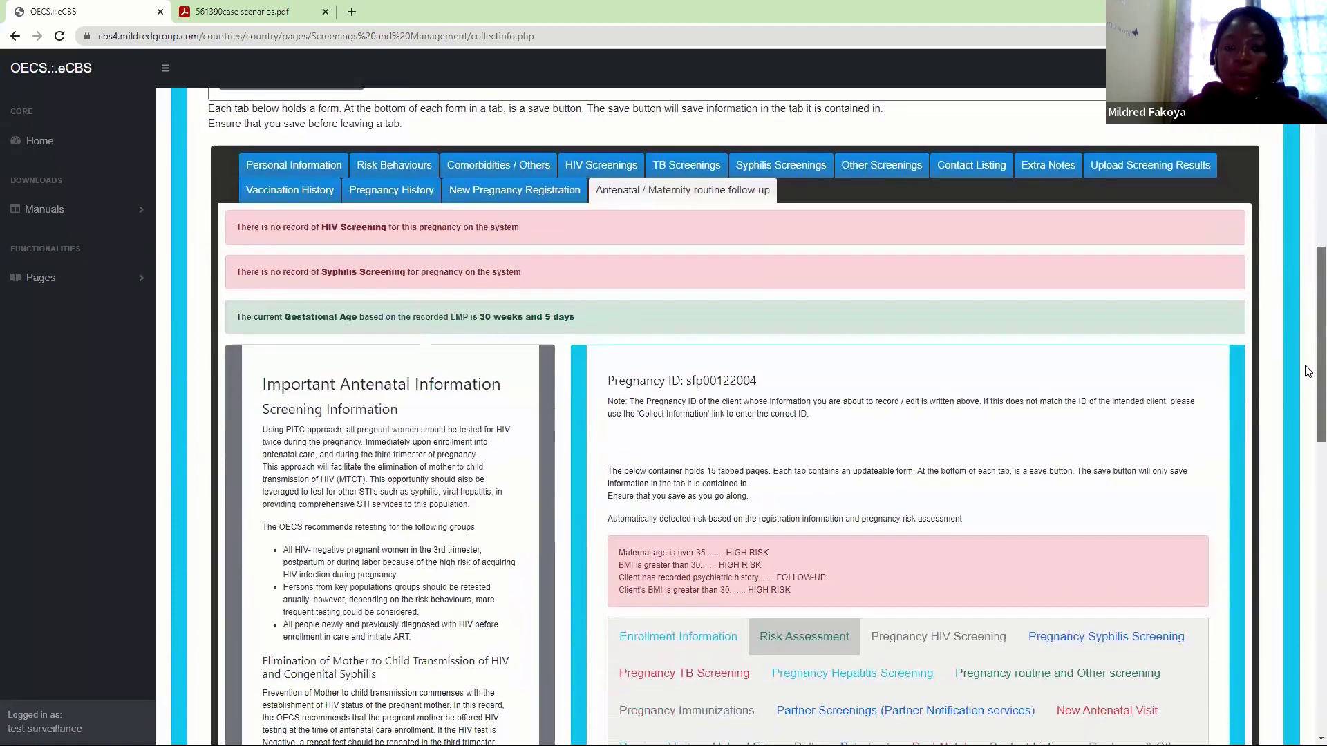
scroll(1308, 429, down, 4)
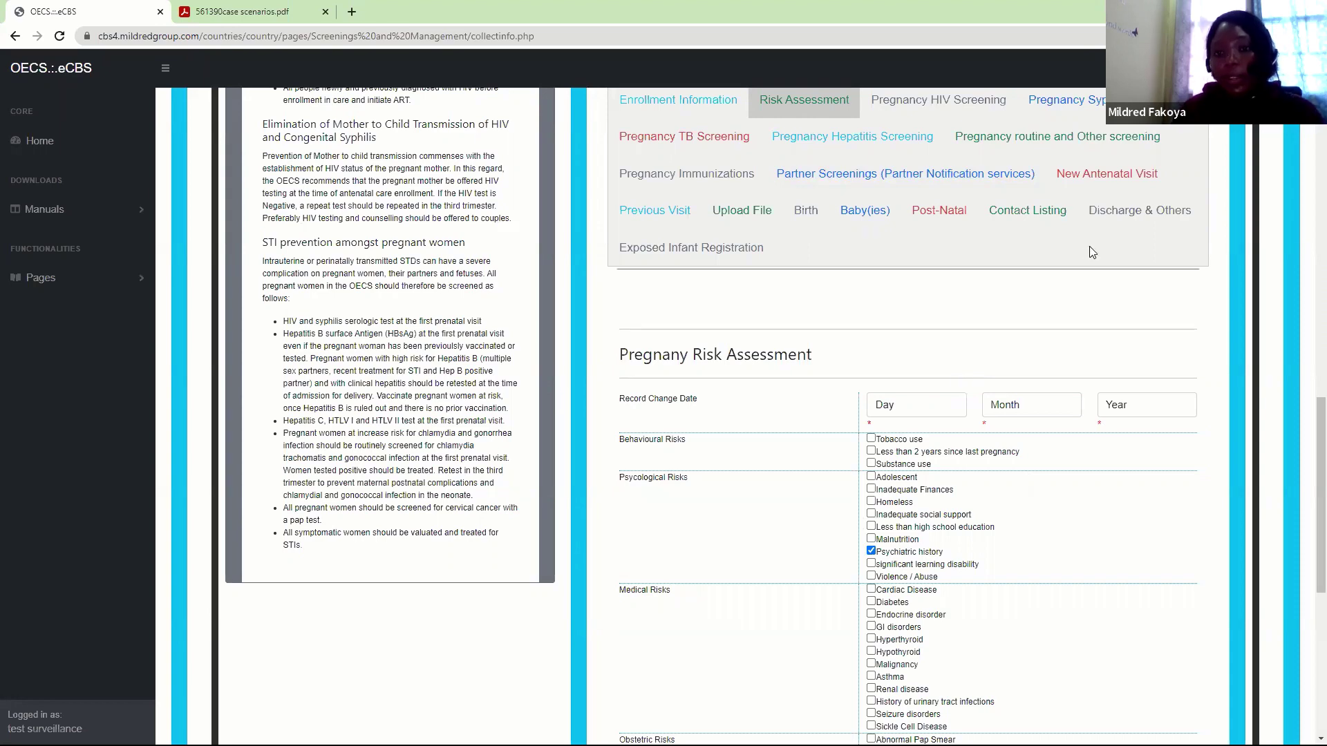
In the Pregnancy HIV Screening form, set Date of Report to 2 February 2022
click(936, 118)
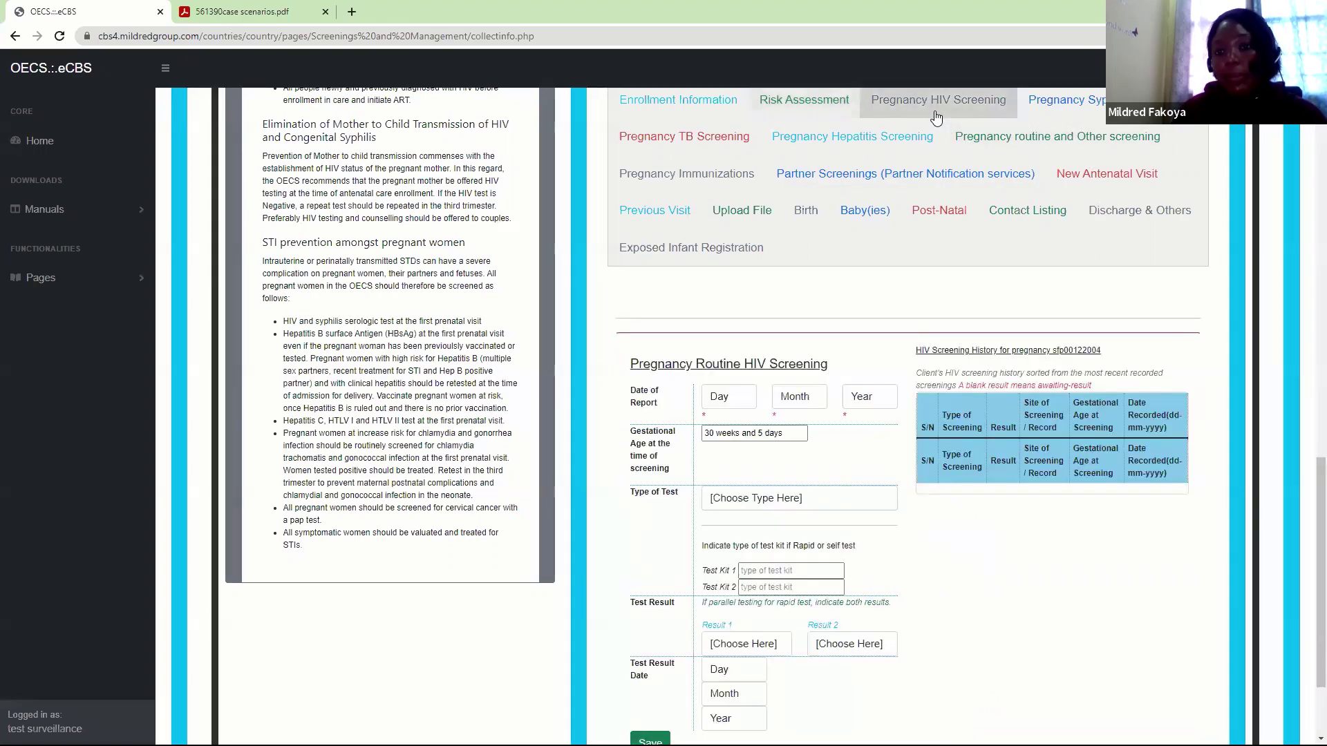
scroll(1308, 555, down, 1)
scroll(1308, 555, down, 1)
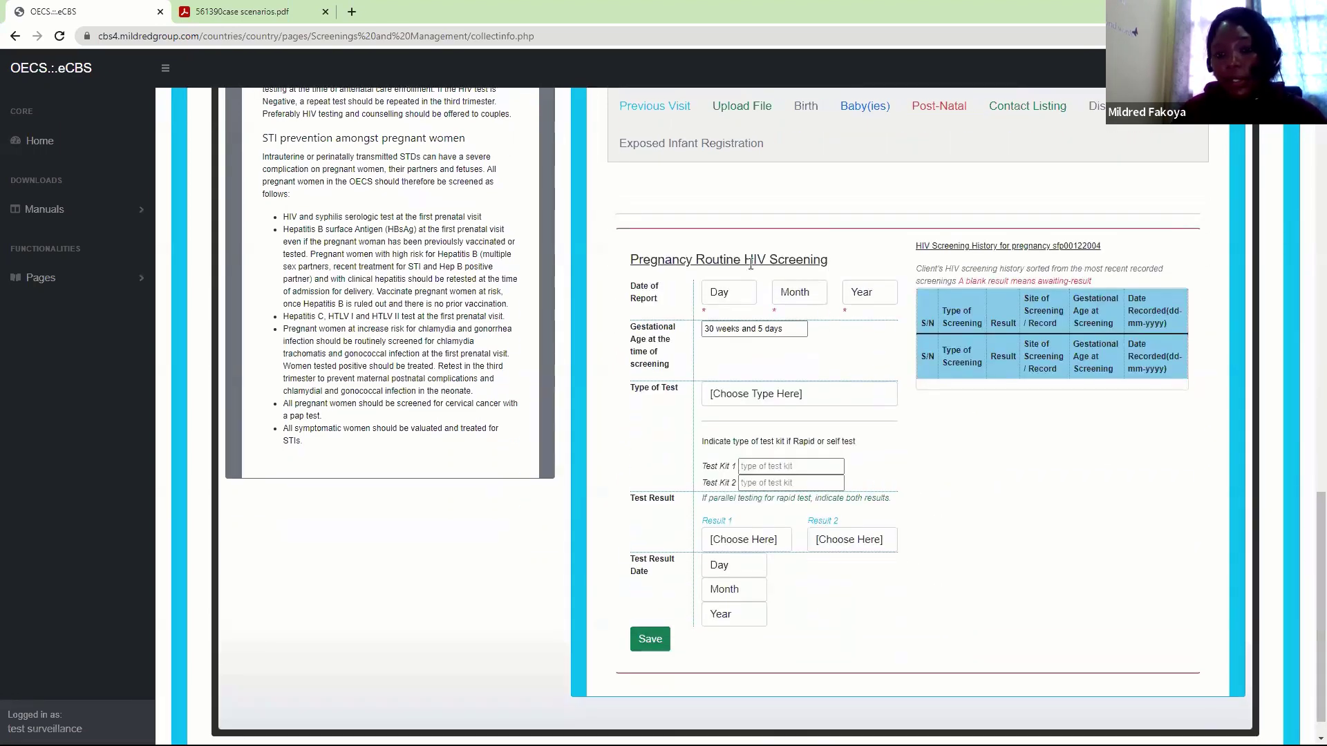
click(721, 294)
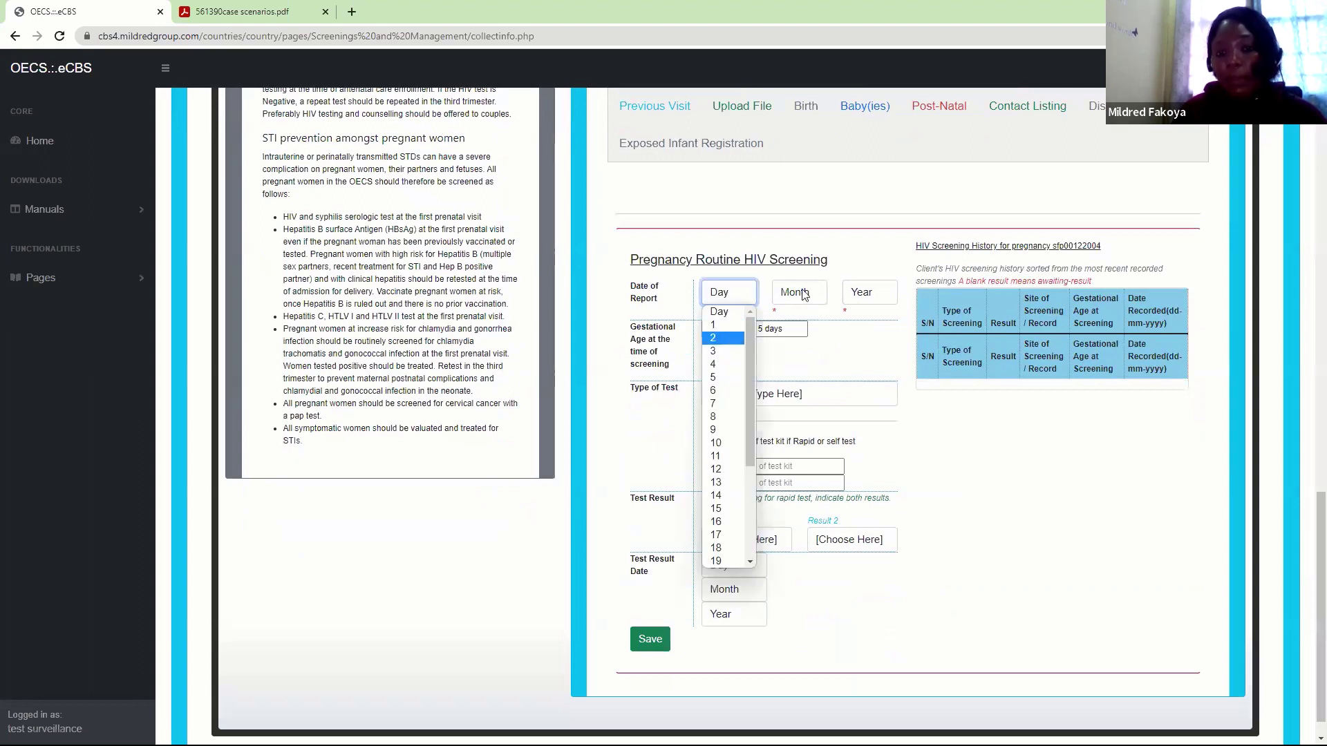
click(723, 338)
click(802, 294)
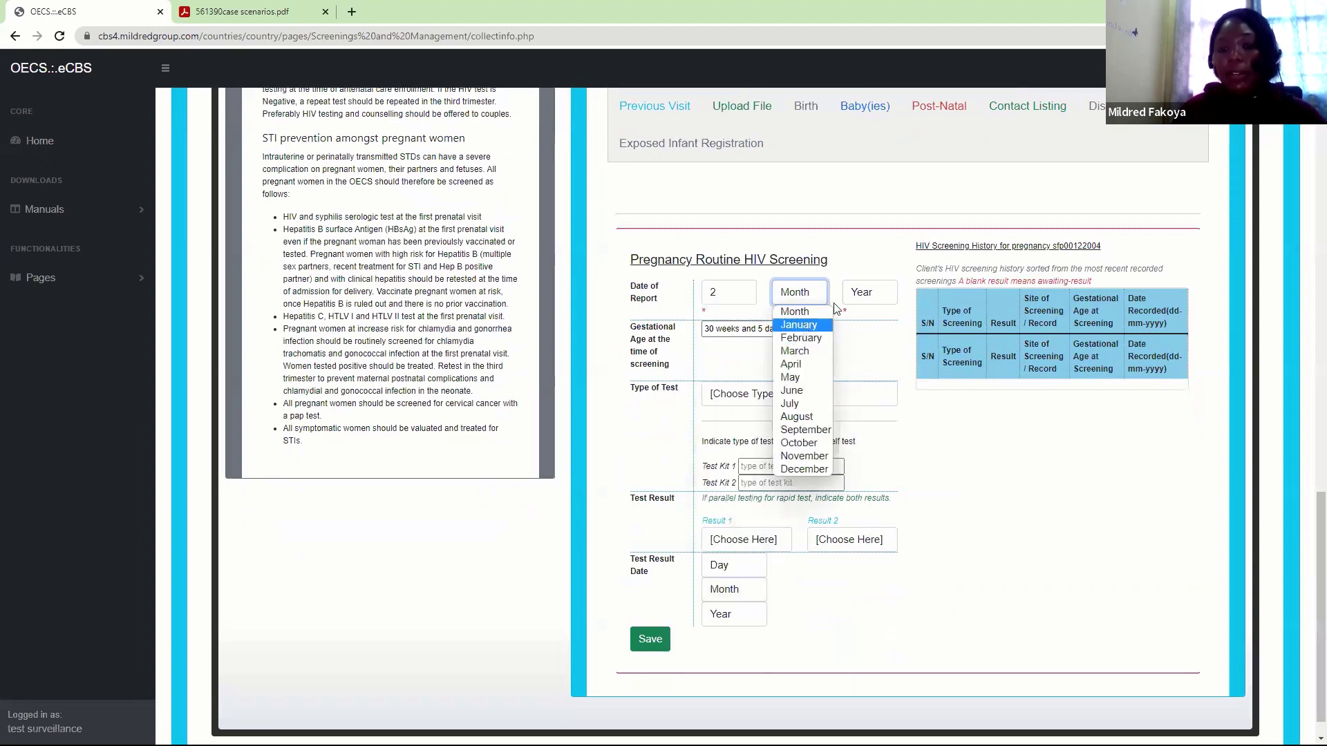
click(802, 325)
click(789, 292)
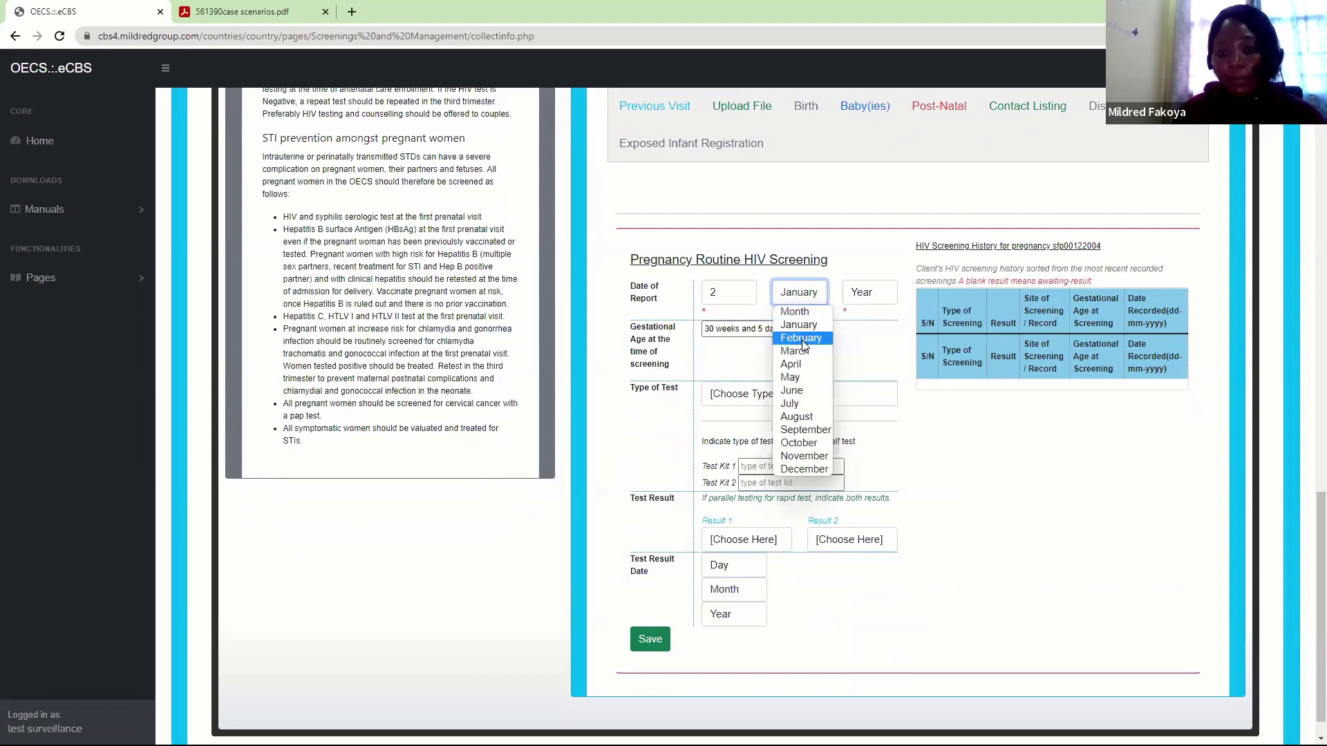
click(802, 338)
click(869, 292)
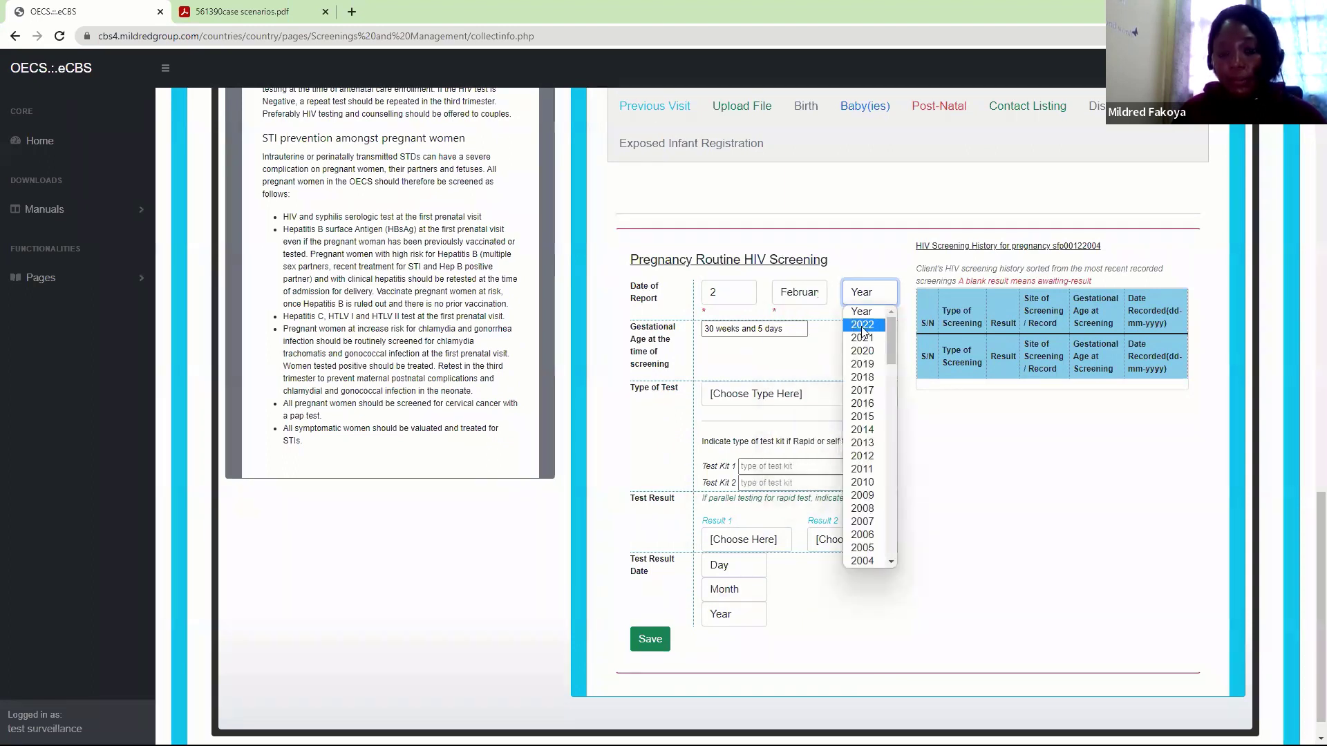
click(863, 324)
Set the test type to HIV Rapid Test with Determine and Unigold kits
click(760, 406)
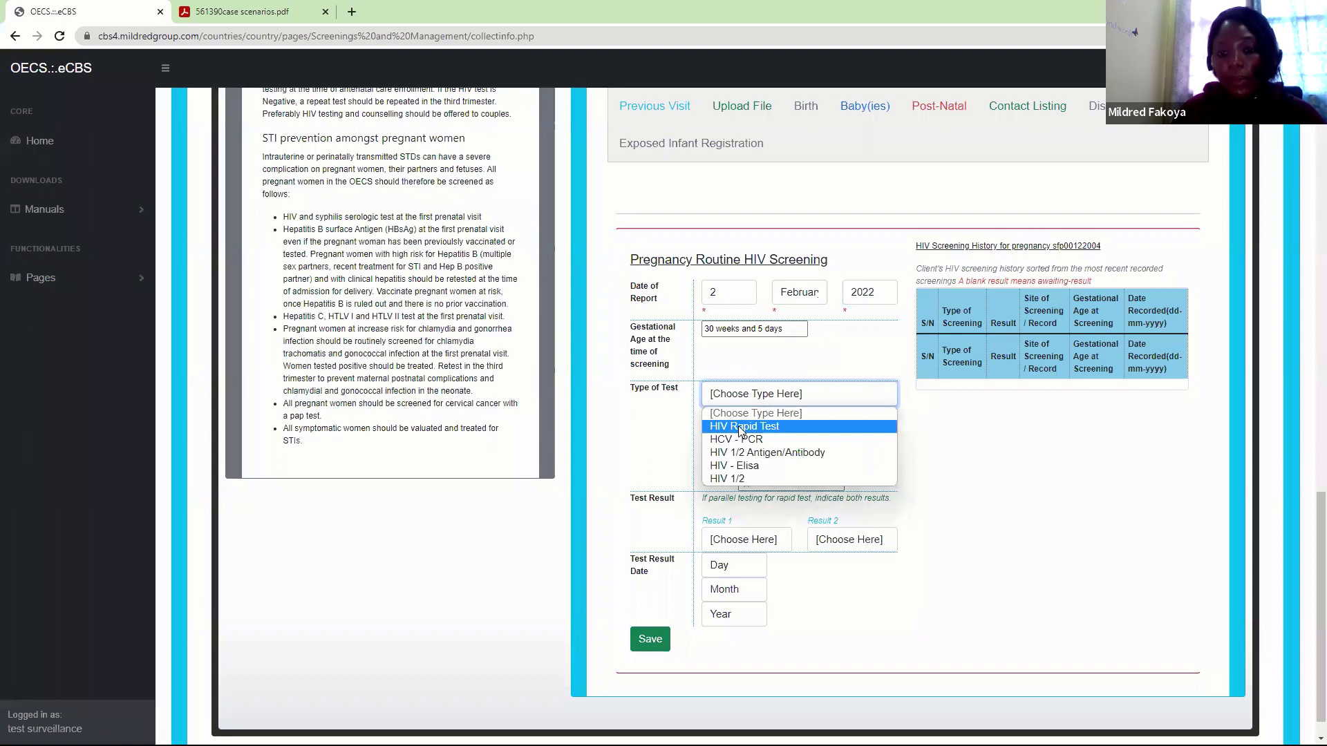
click(738, 426)
click(759, 464)
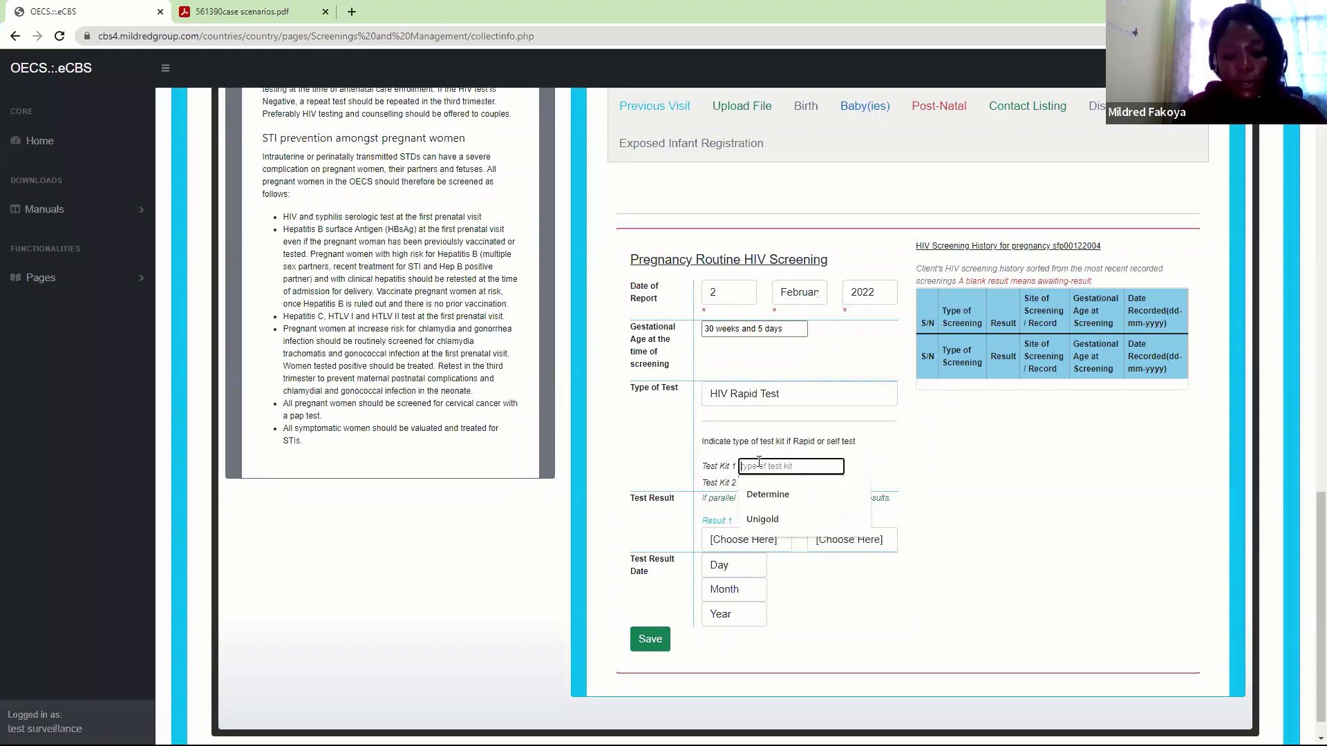
text(Determine)
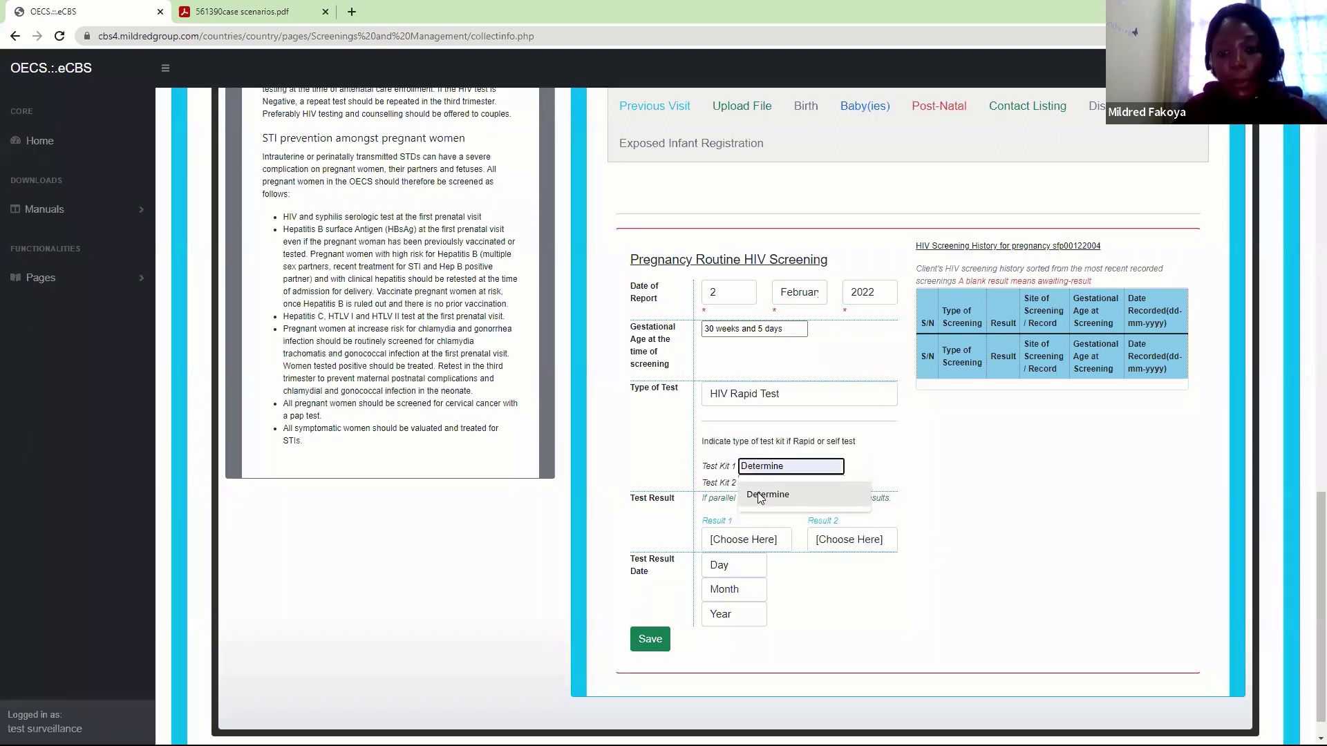
click(768, 494)
click(761, 482)
text(Uni)
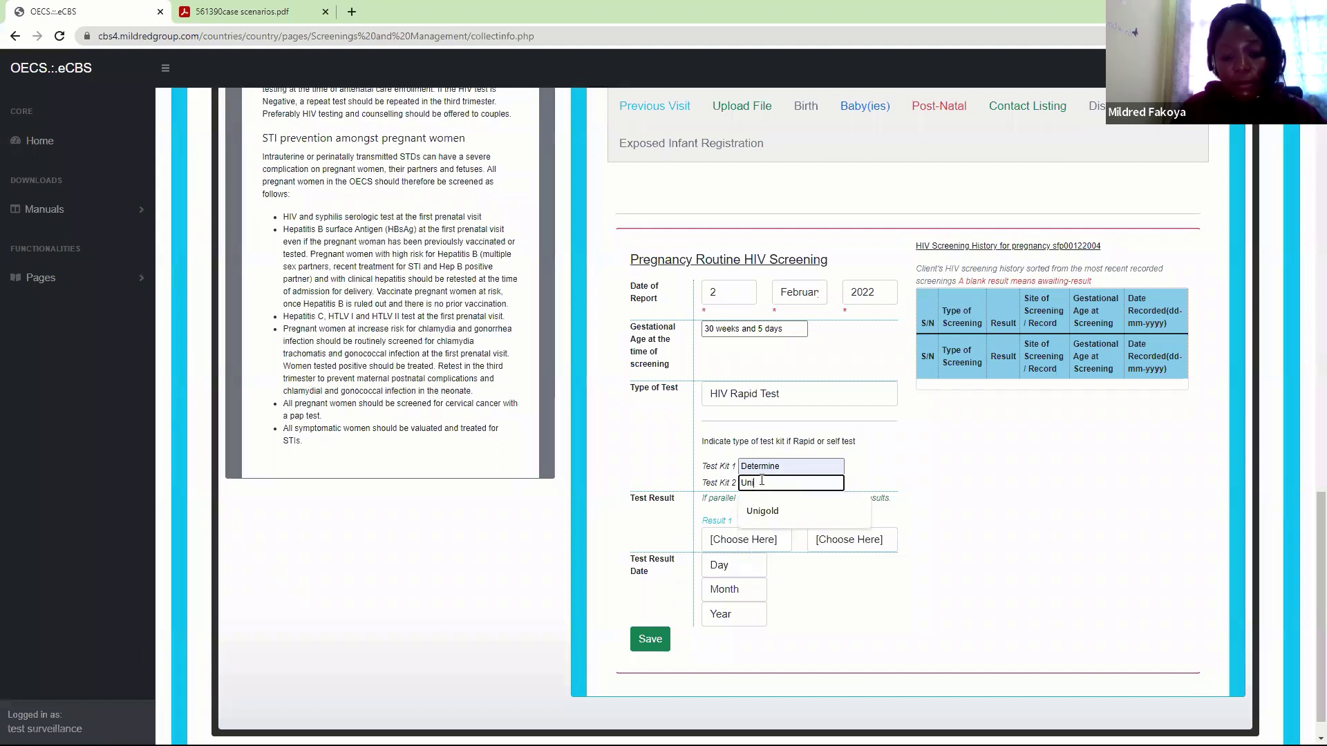
text(gold)
click(950, 480)
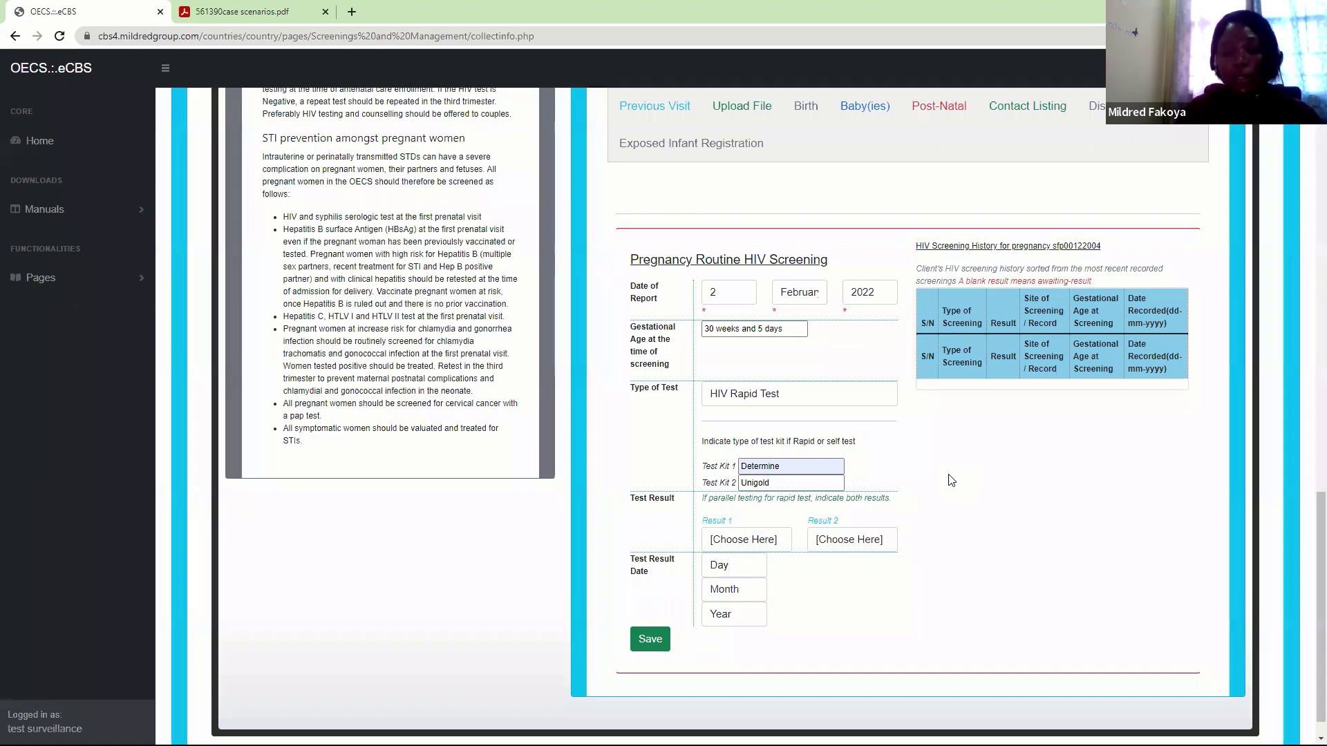
Mark both kit results Reactive, date the result 2 February 2022, and save
click(728, 540)
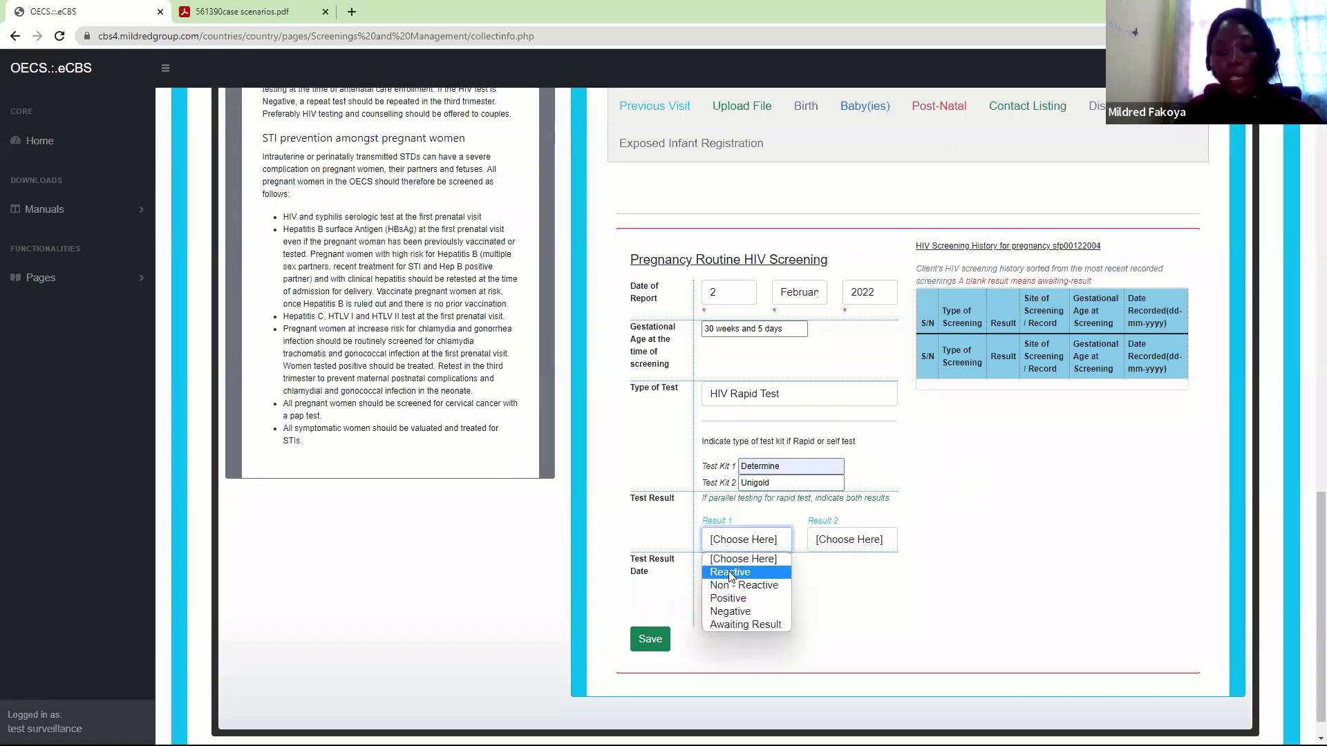
click(730, 572)
click(879, 540)
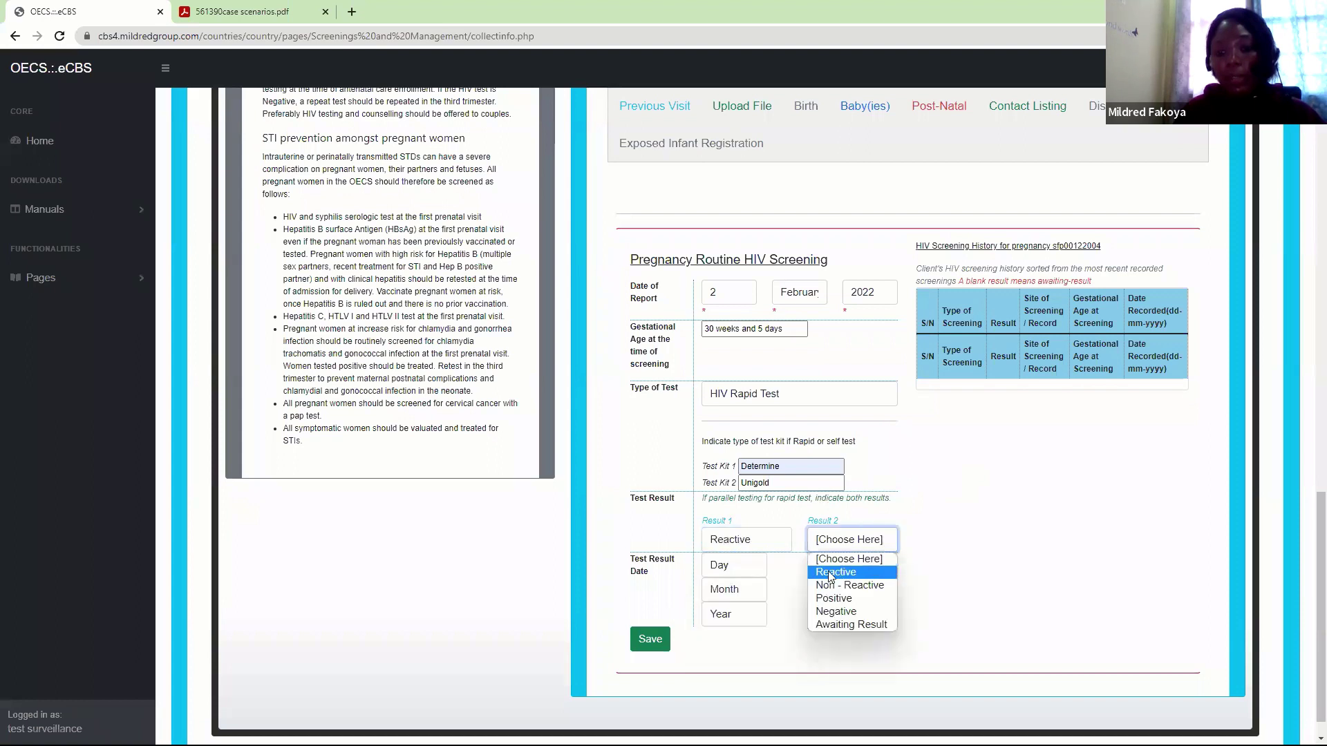
click(831, 573)
click(721, 568)
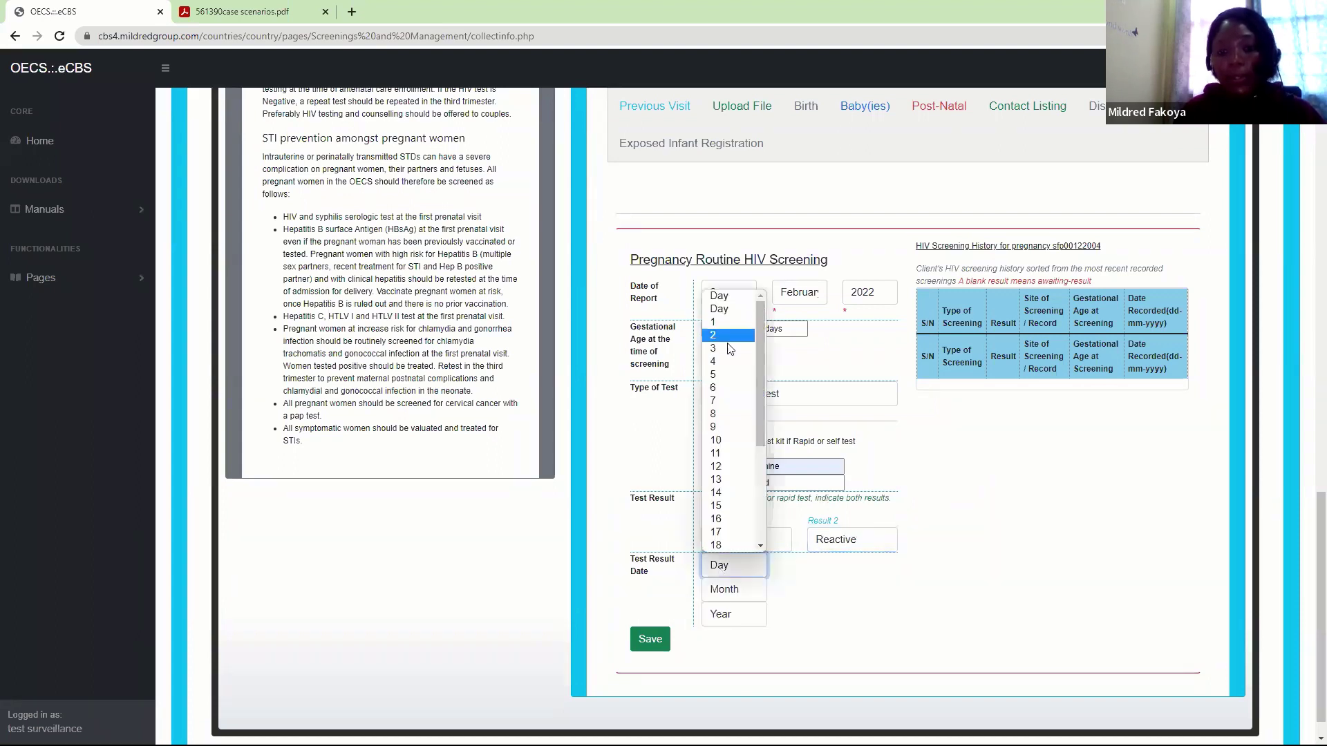
click(731, 338)
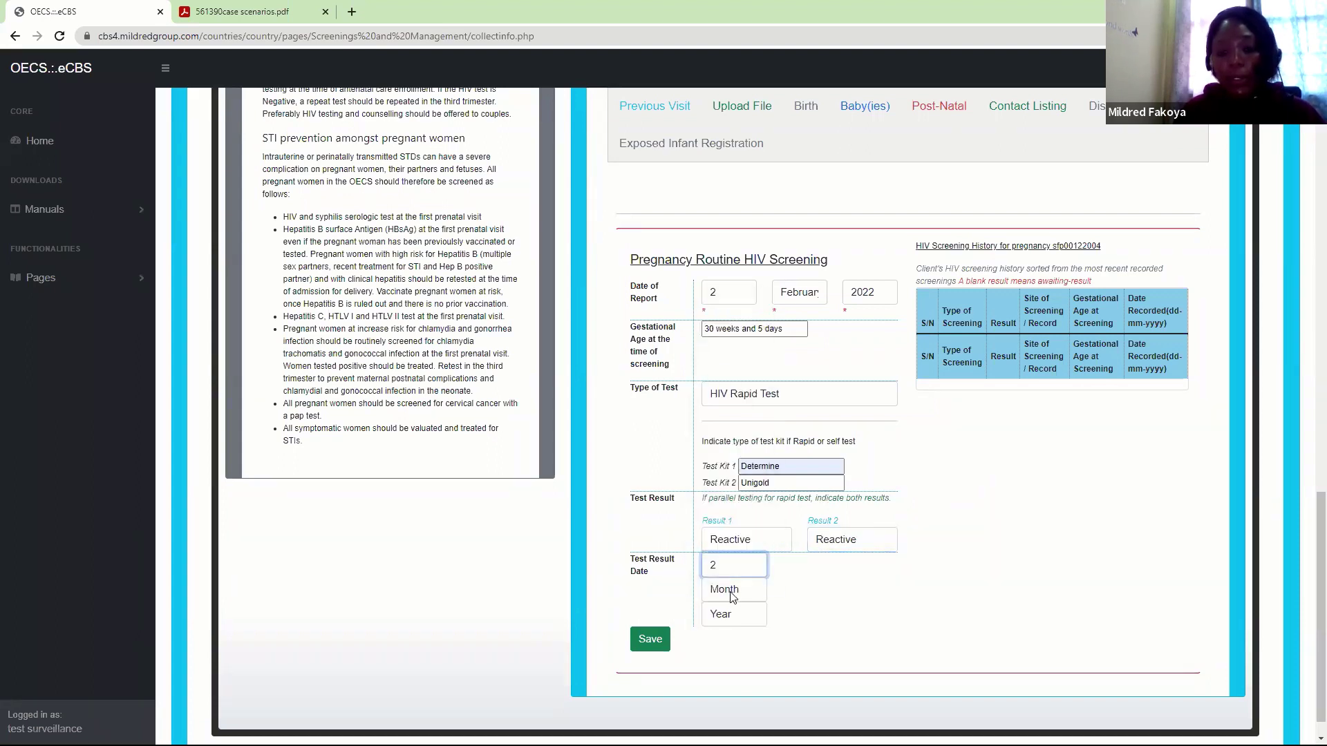
click(733, 593)
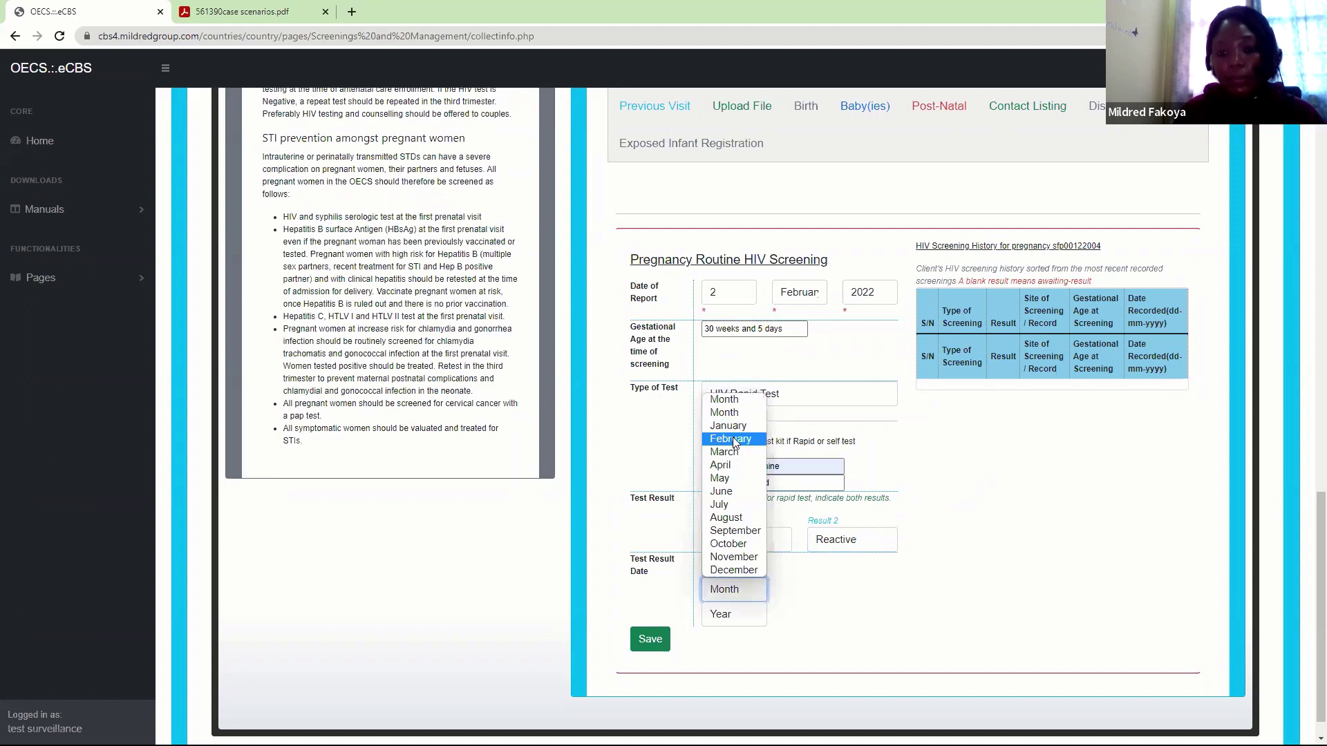
click(733, 440)
click(731, 617)
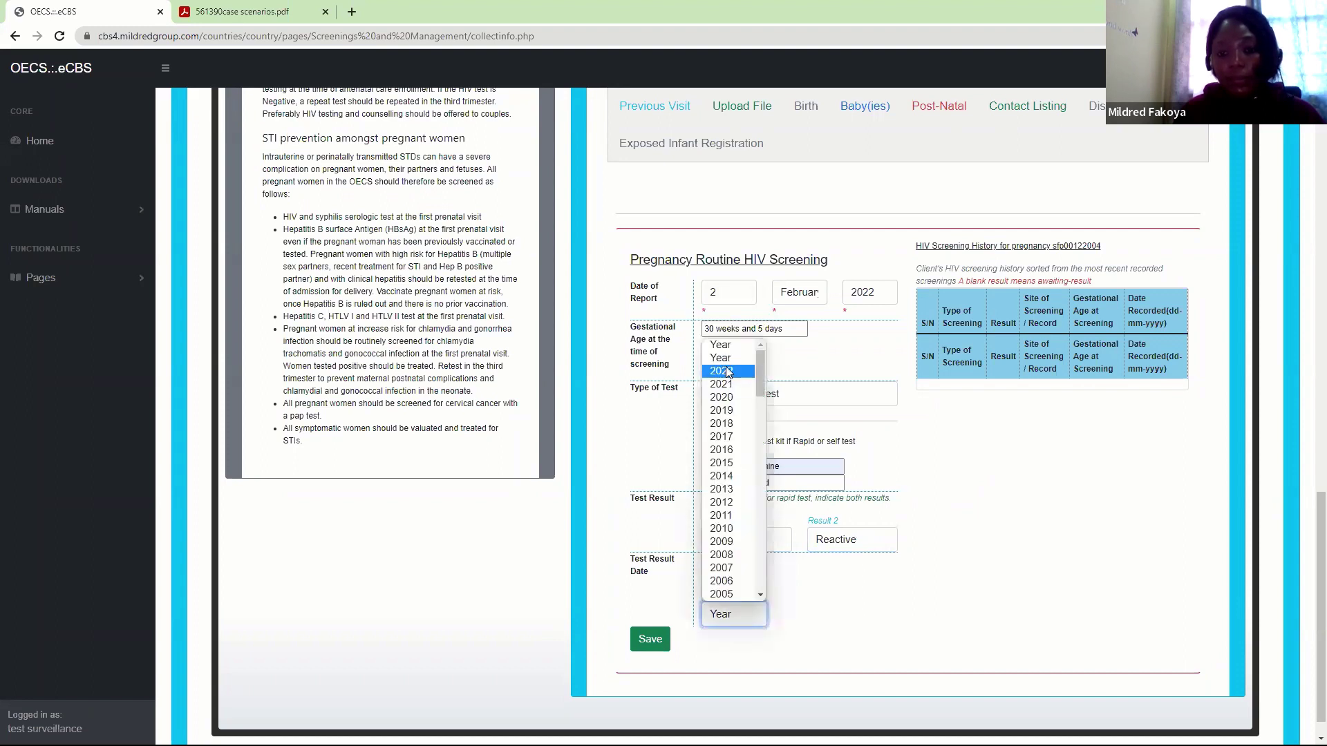
click(726, 374)
click(650, 640)
click(714, 116)
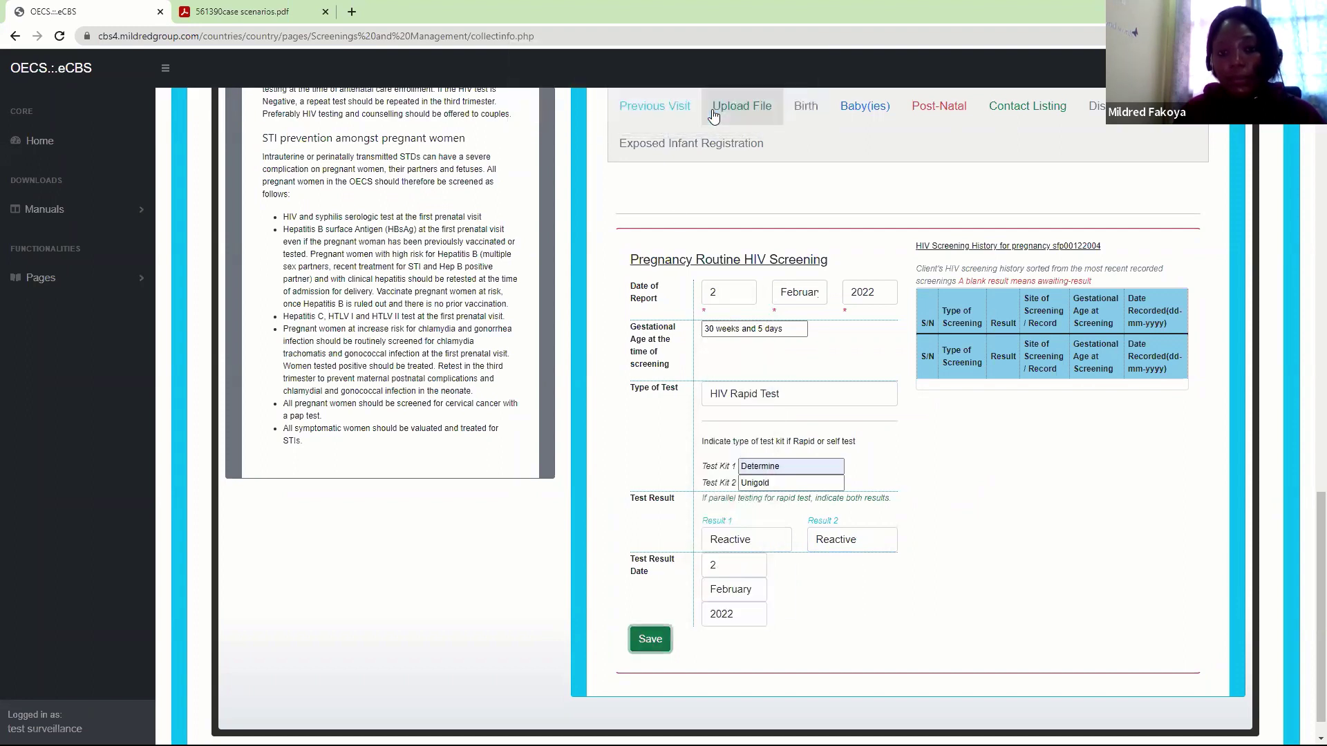
Acknowledge the save alert and reopen Pregnancy HIV Screening, showing the 02-02-2022 rapid test in history
click(776, 129)
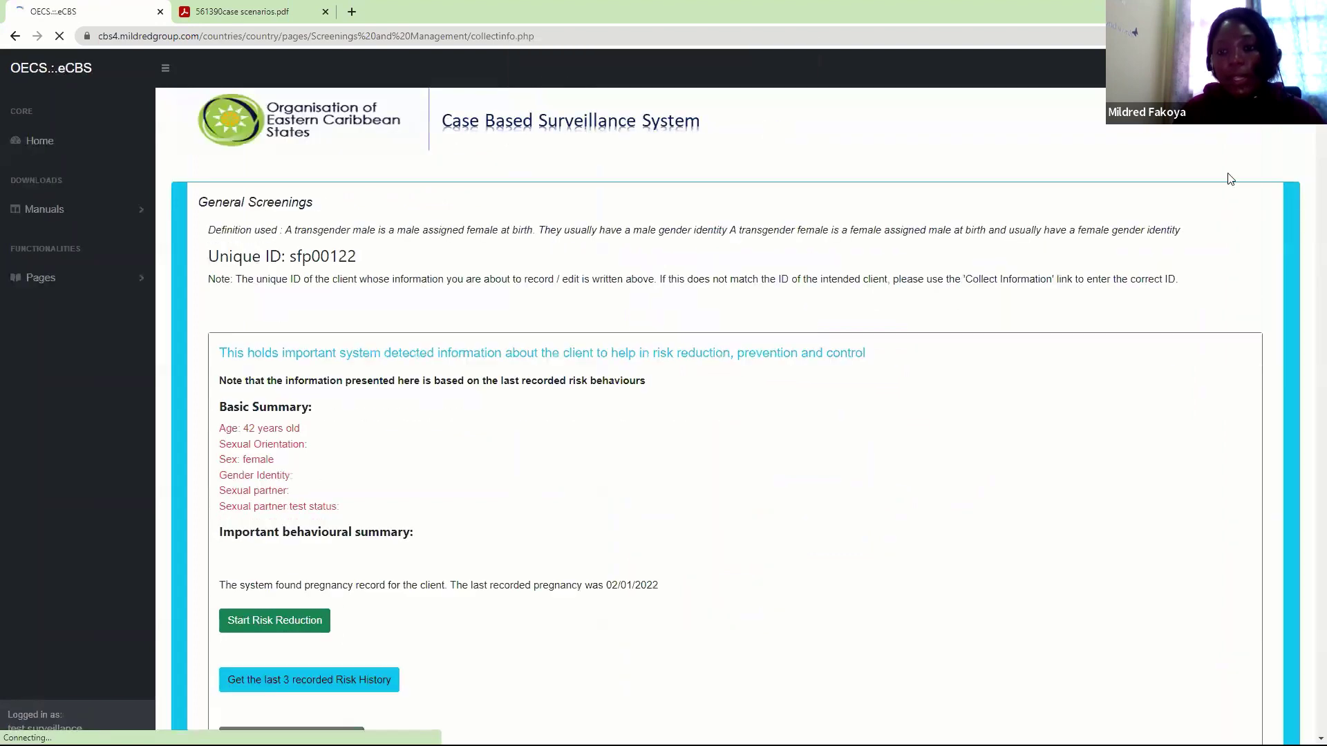
scroll(1309, 207, down, 9)
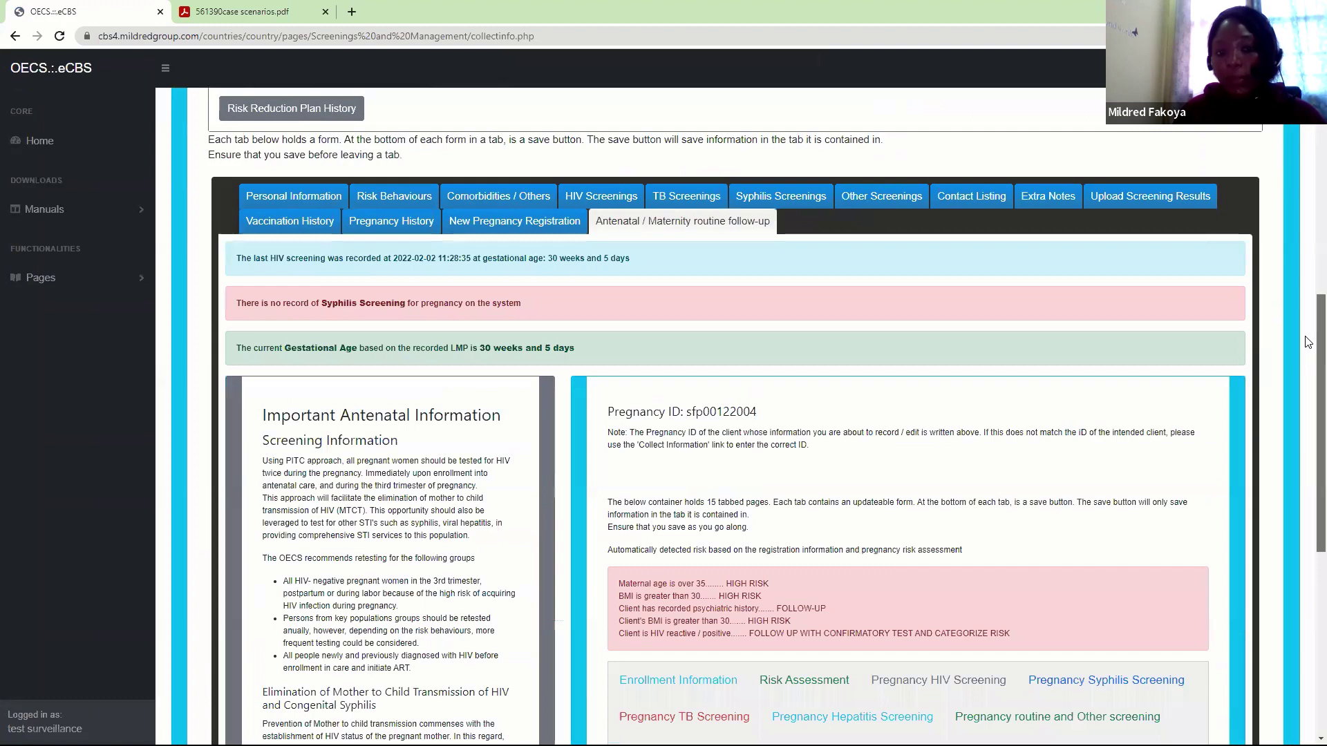
scroll(1084, 279, down, 6)
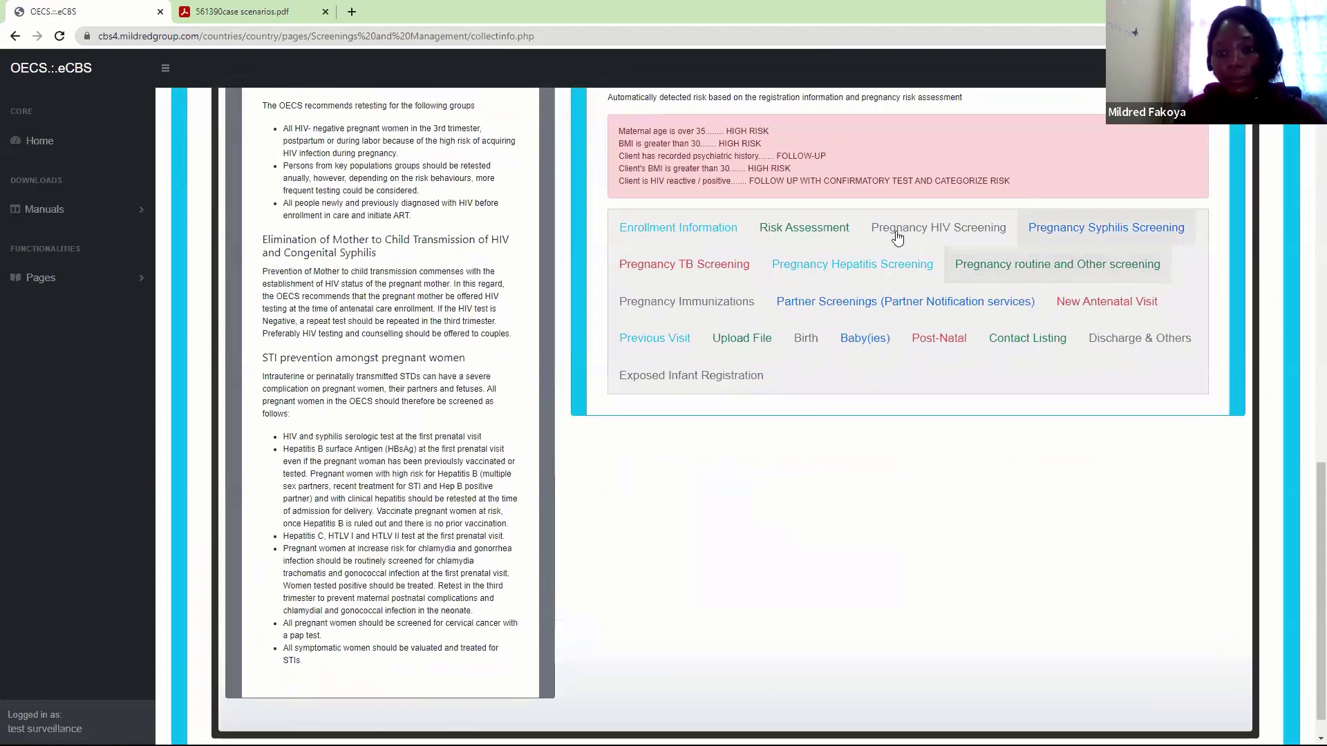
click(934, 227)
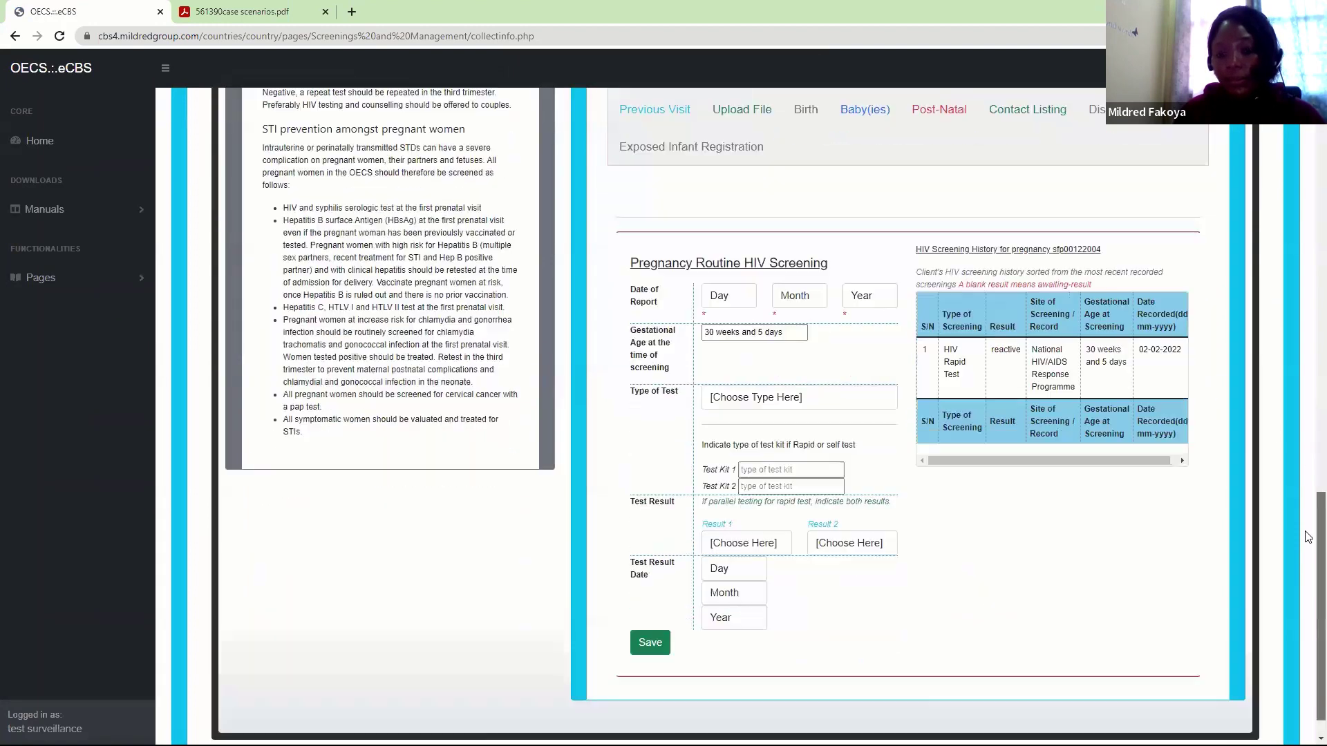
scroll(1310, 435, down, 4)
Set Date of Report to 2 February 2022 and Type of Test to HIV - Elisa
click(723, 269)
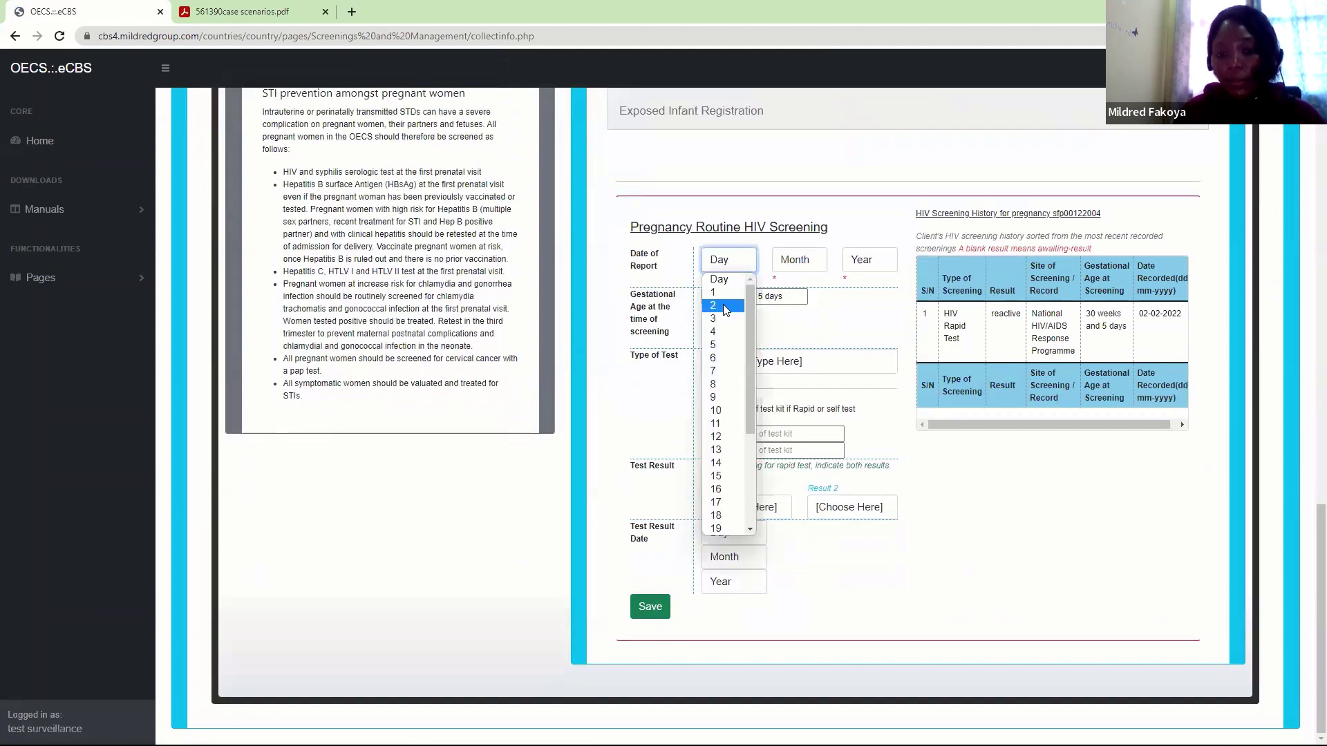
click(723, 307)
click(800, 270)
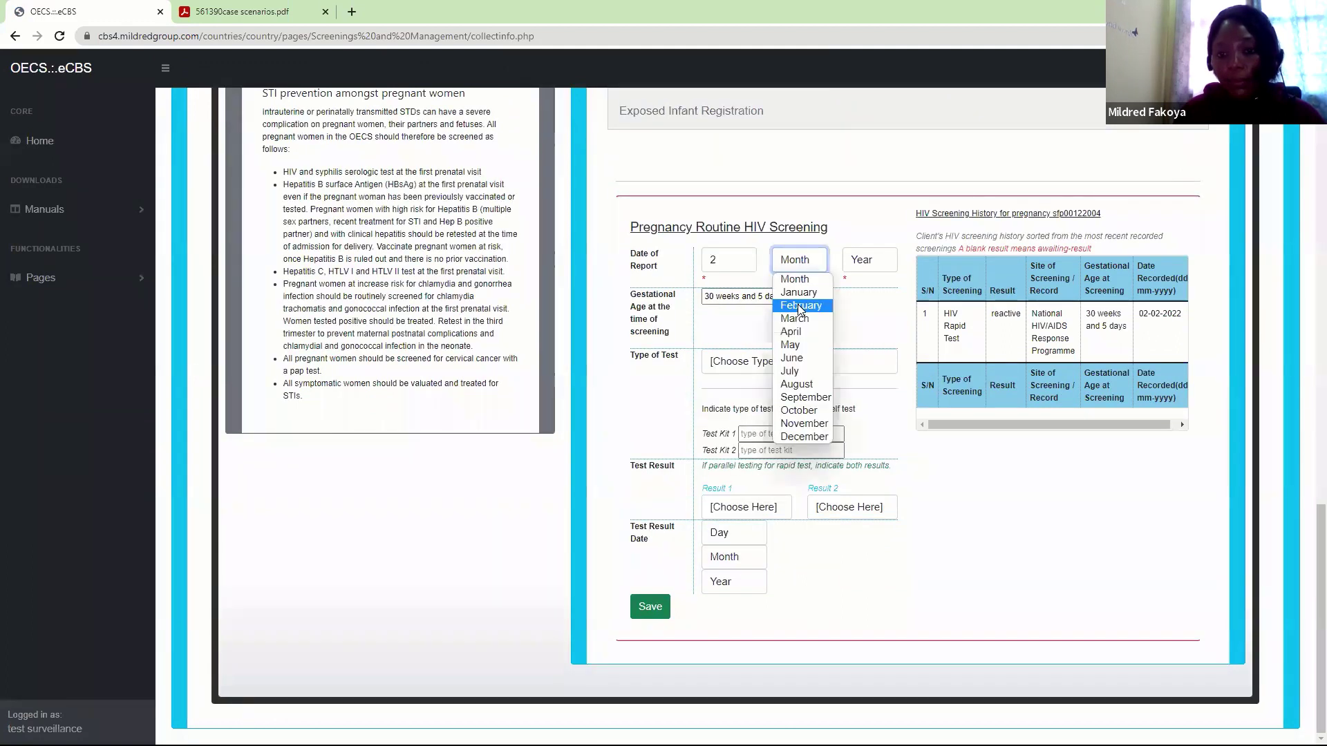
click(799, 306)
click(864, 260)
click(862, 293)
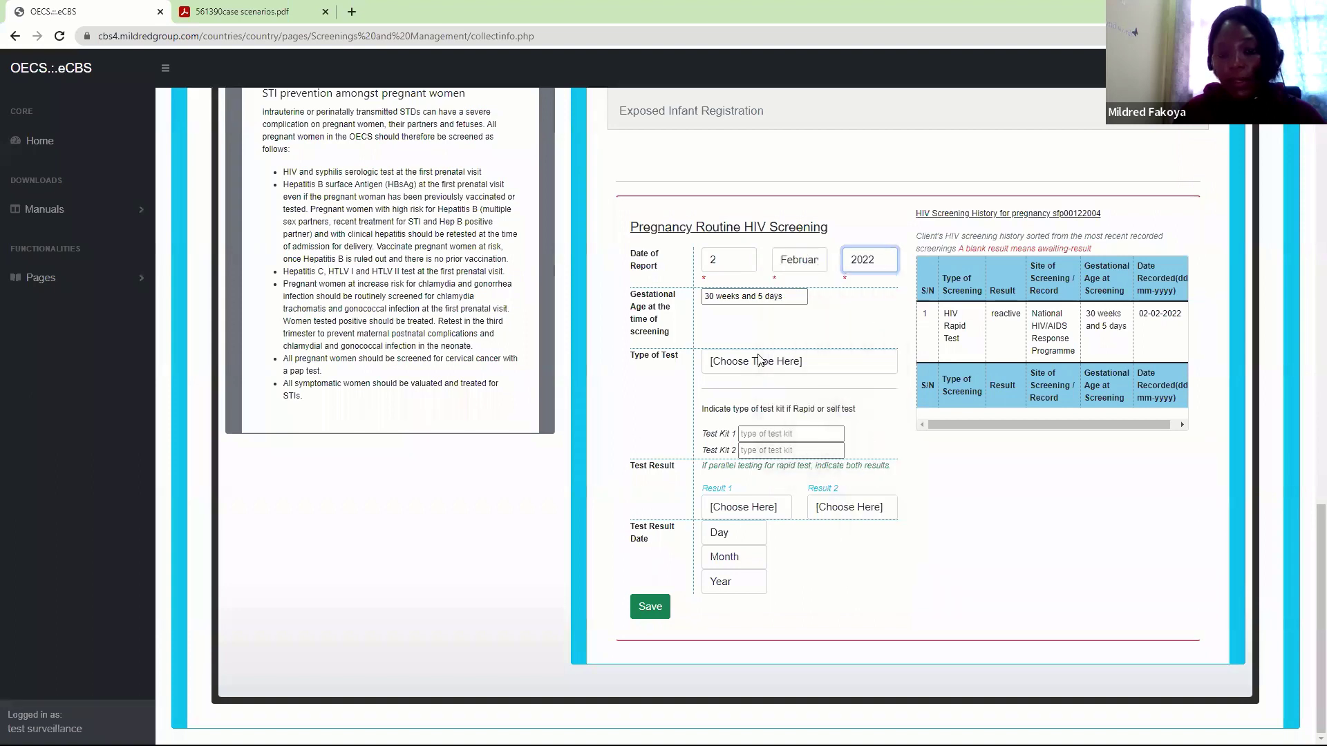
click(759, 360)
click(731, 433)
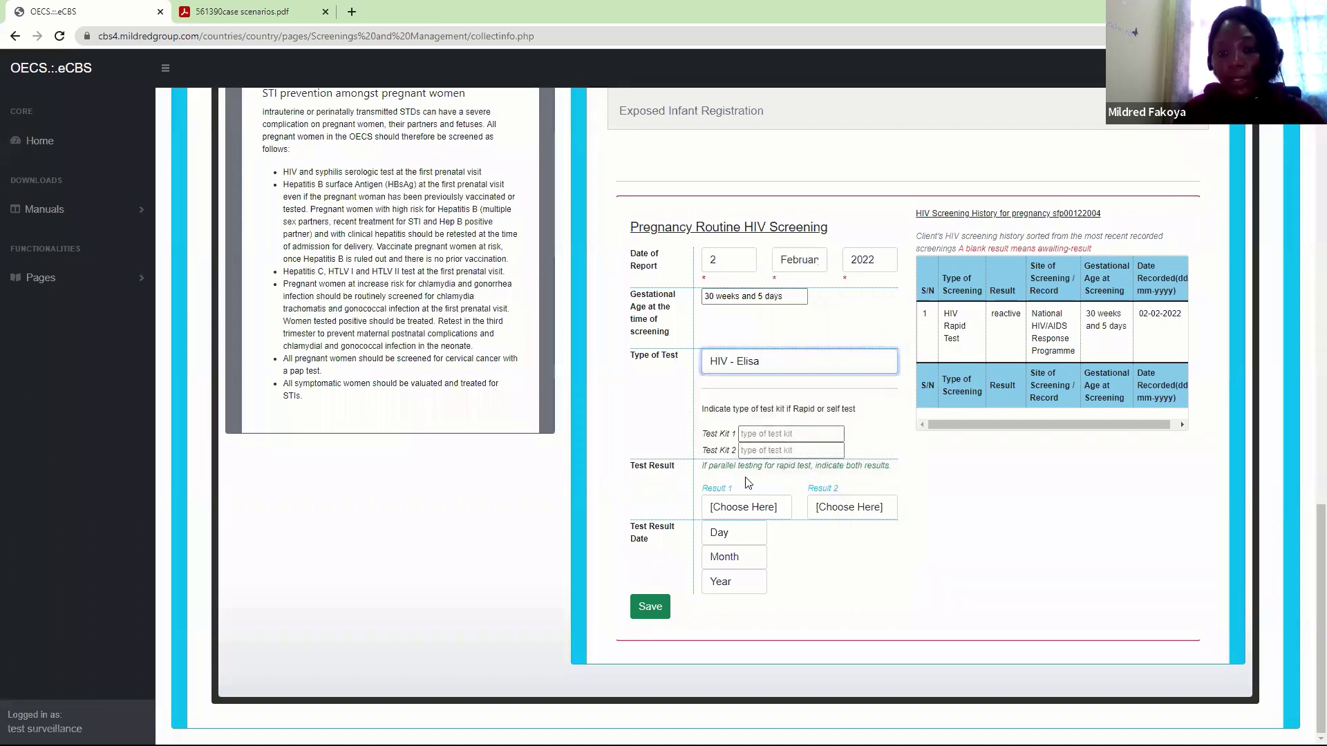
Record Result 1 as Positive with a test result date of 2 February 2022
click(738, 510)
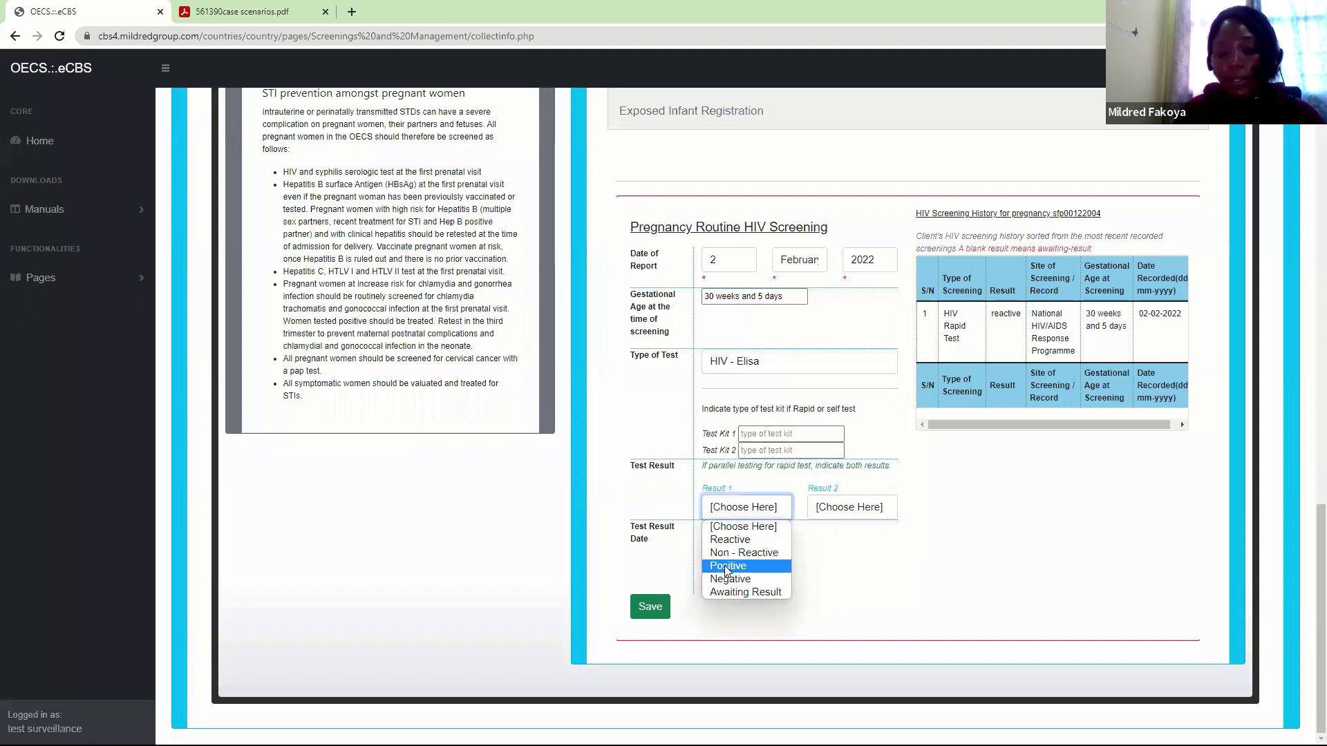
click(726, 571)
click(739, 533)
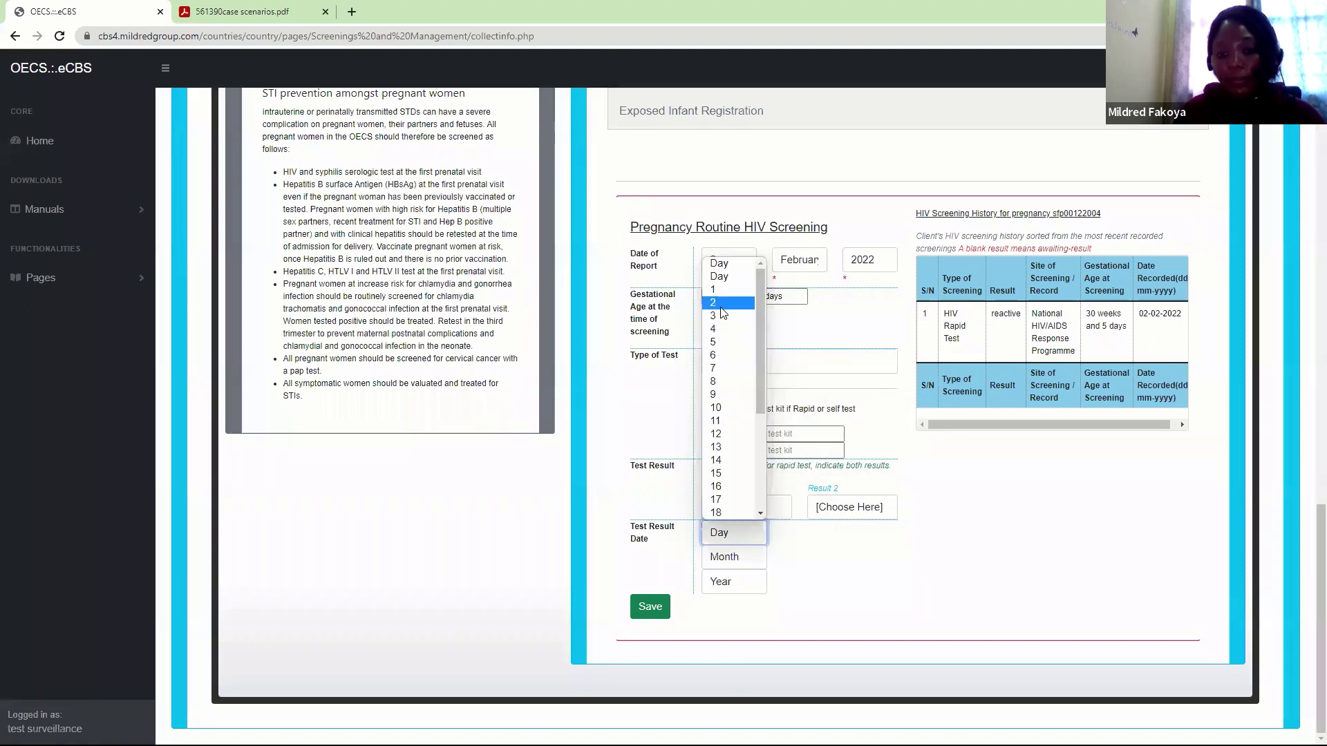
click(721, 304)
click(730, 555)
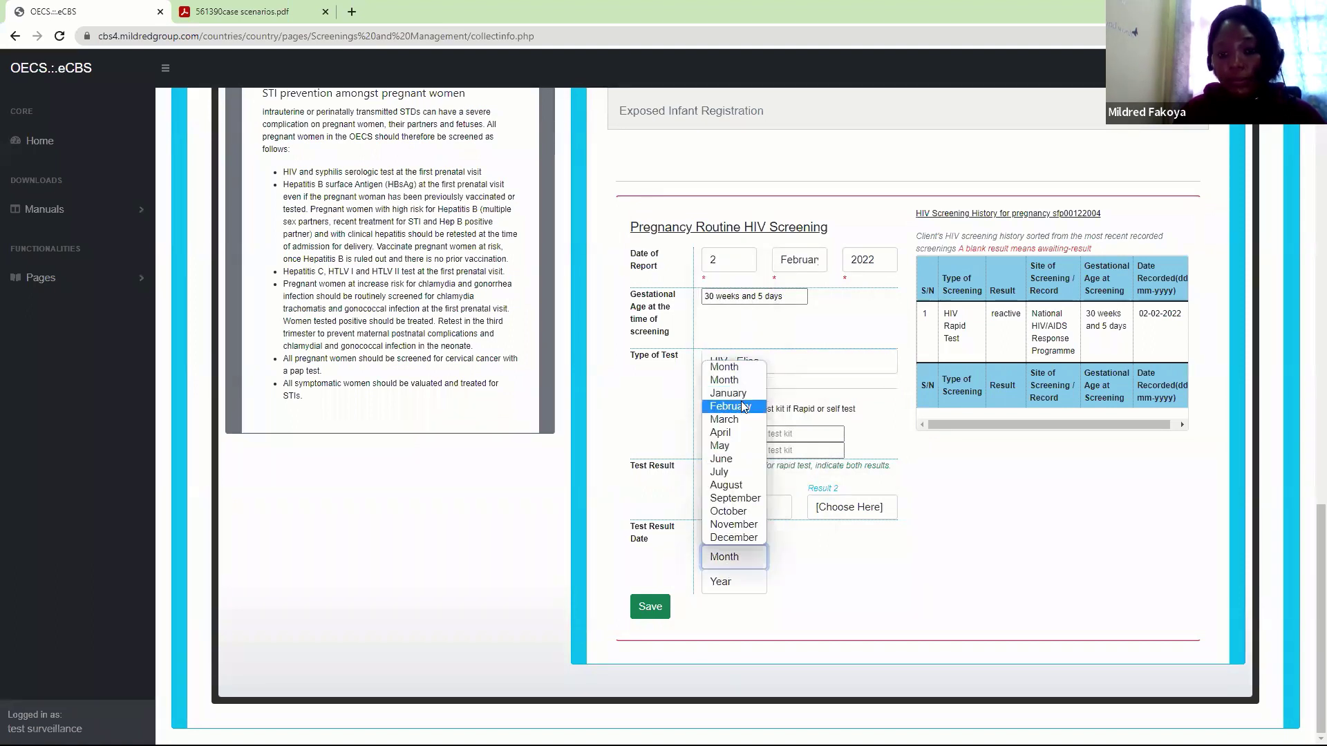
click(743, 394)
click(748, 582)
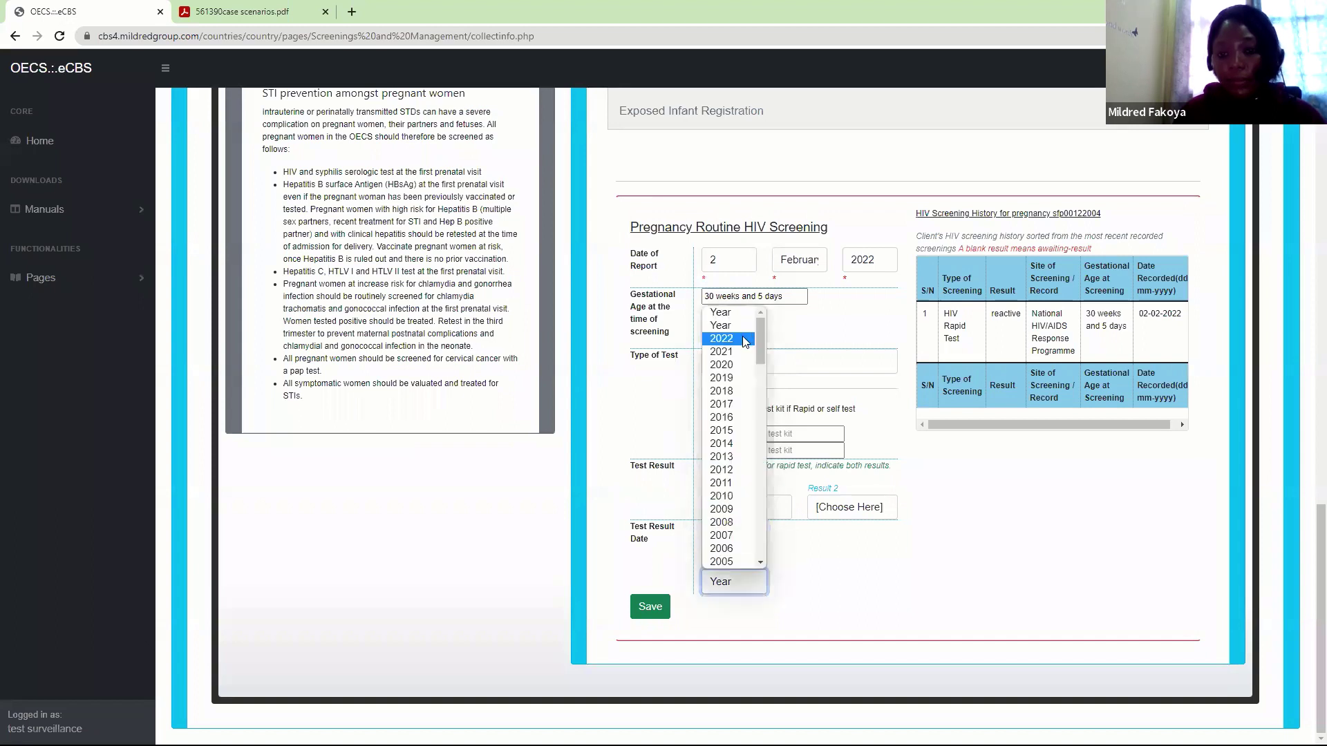
click(747, 557)
click(737, 408)
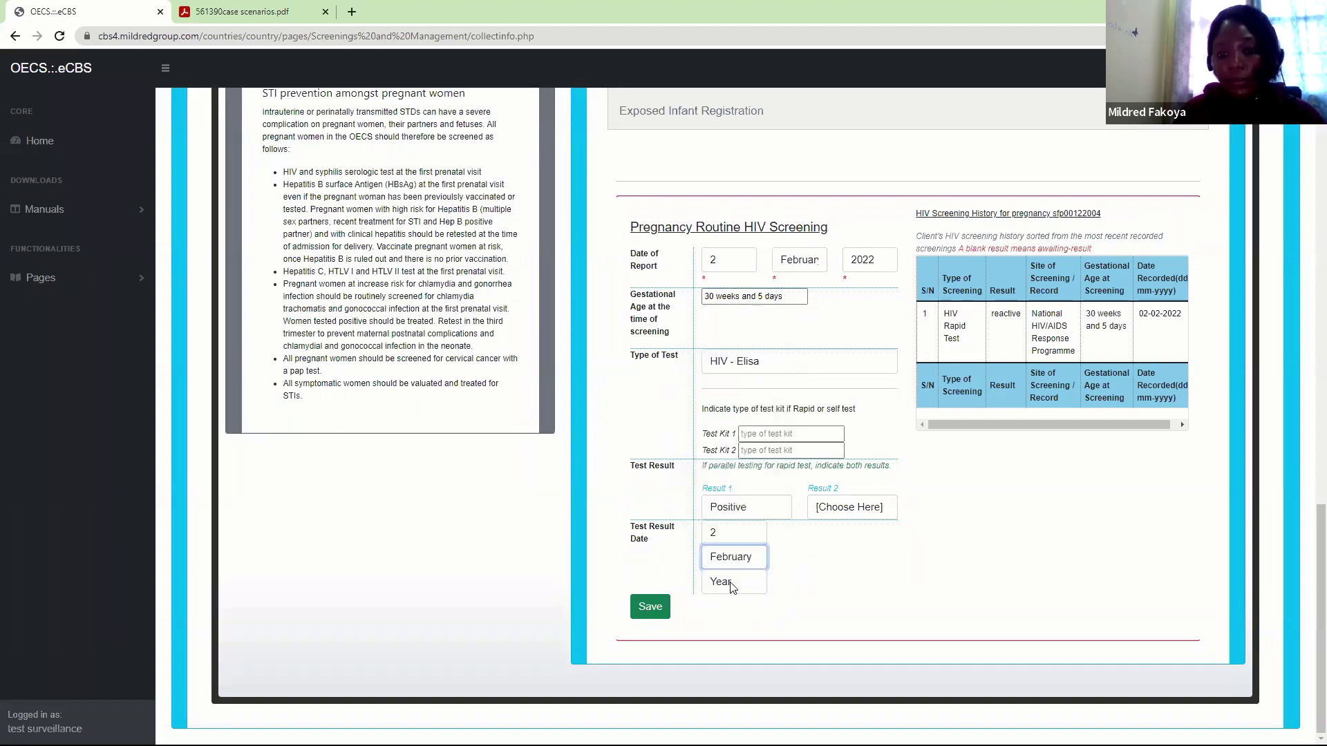
click(734, 581)
click(733, 338)
Save the HIV - Elisa screening and dismiss the confirmation messages
click(650, 604)
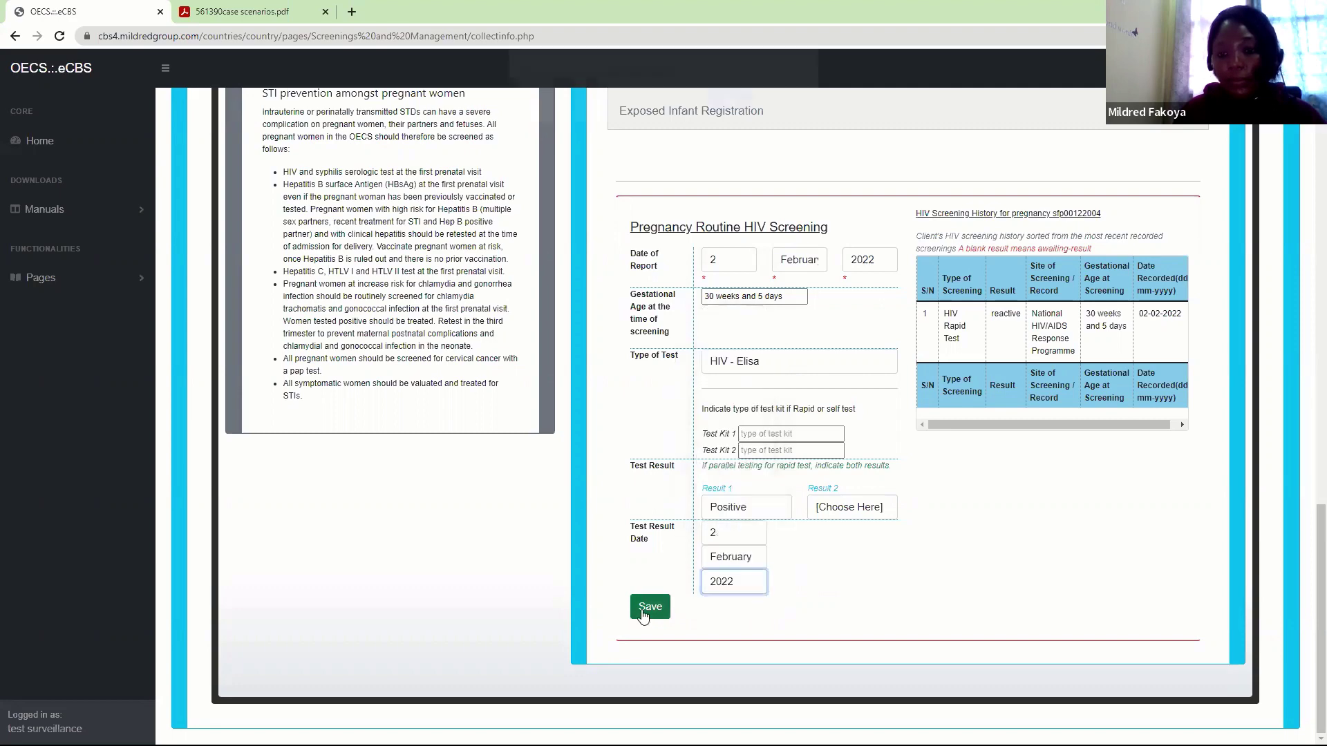
click(727, 114)
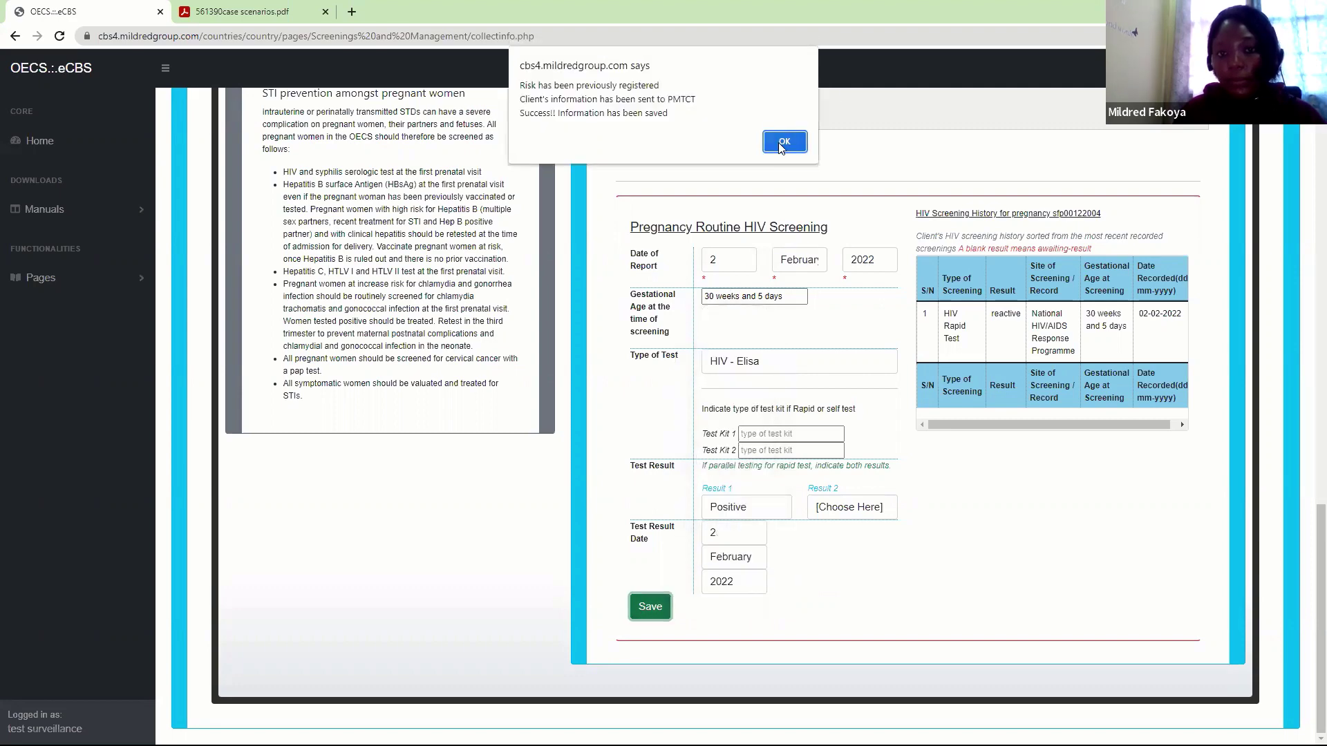
click(777, 136)
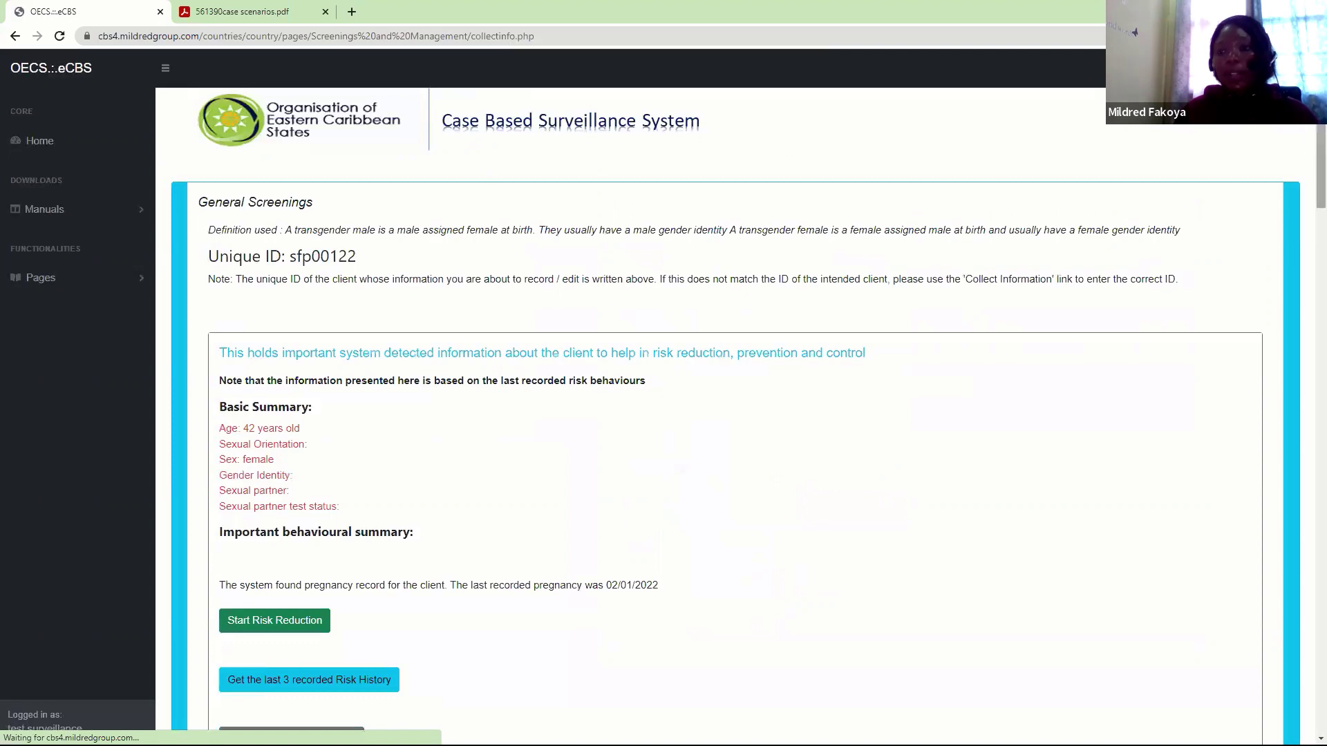
Reopen the Antenatal / Maternity routine follow-up tab, showing the HIV reactive/positive risk summary
drag(1309, 156, 1307, 218)
click(719, 385)
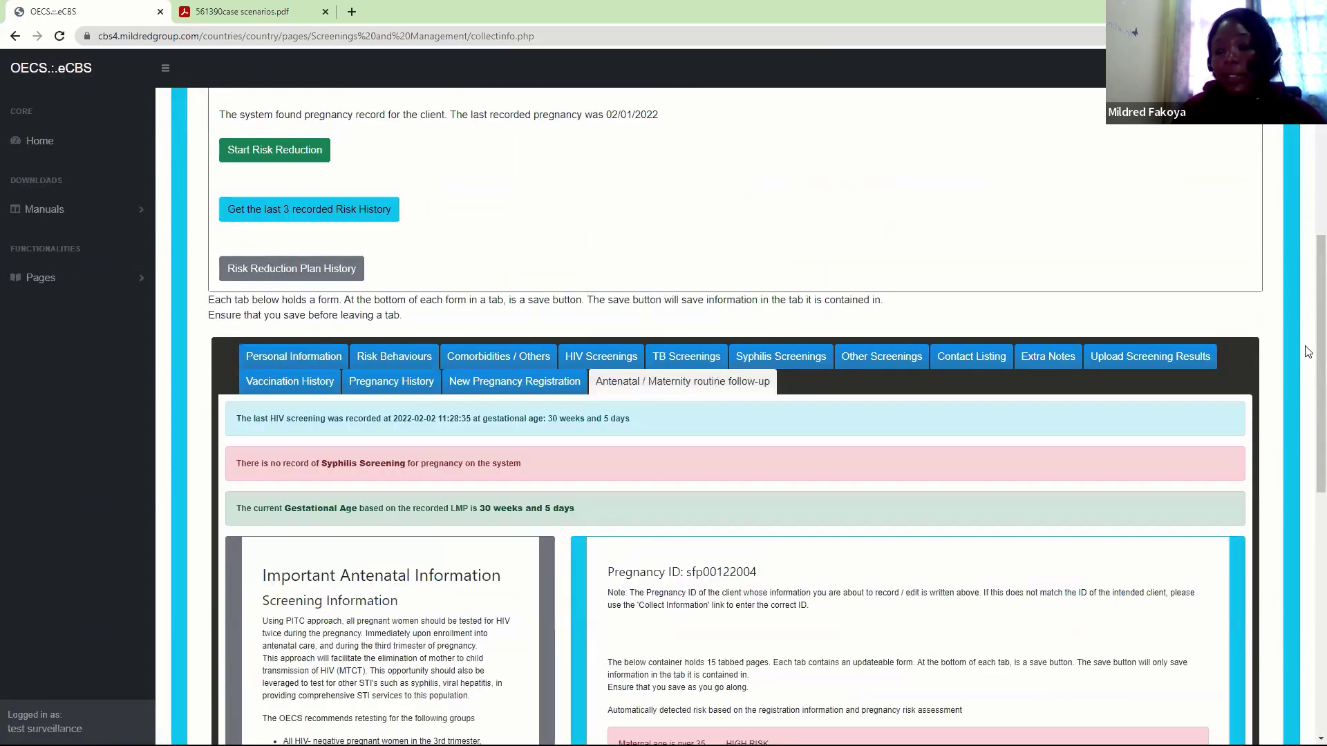
drag(1308, 363, 1307, 531)
scroll(1307, 531, down, 2)
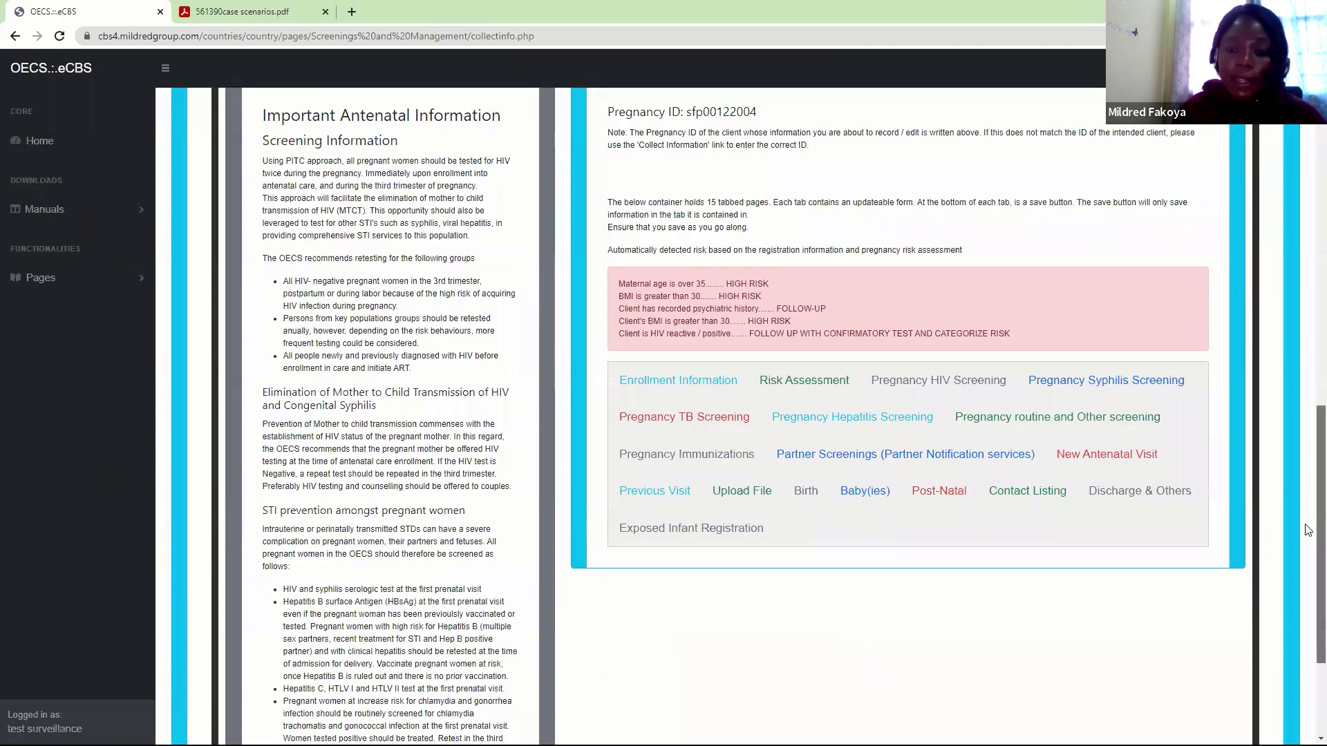
scroll(1309, 525, up, 3)
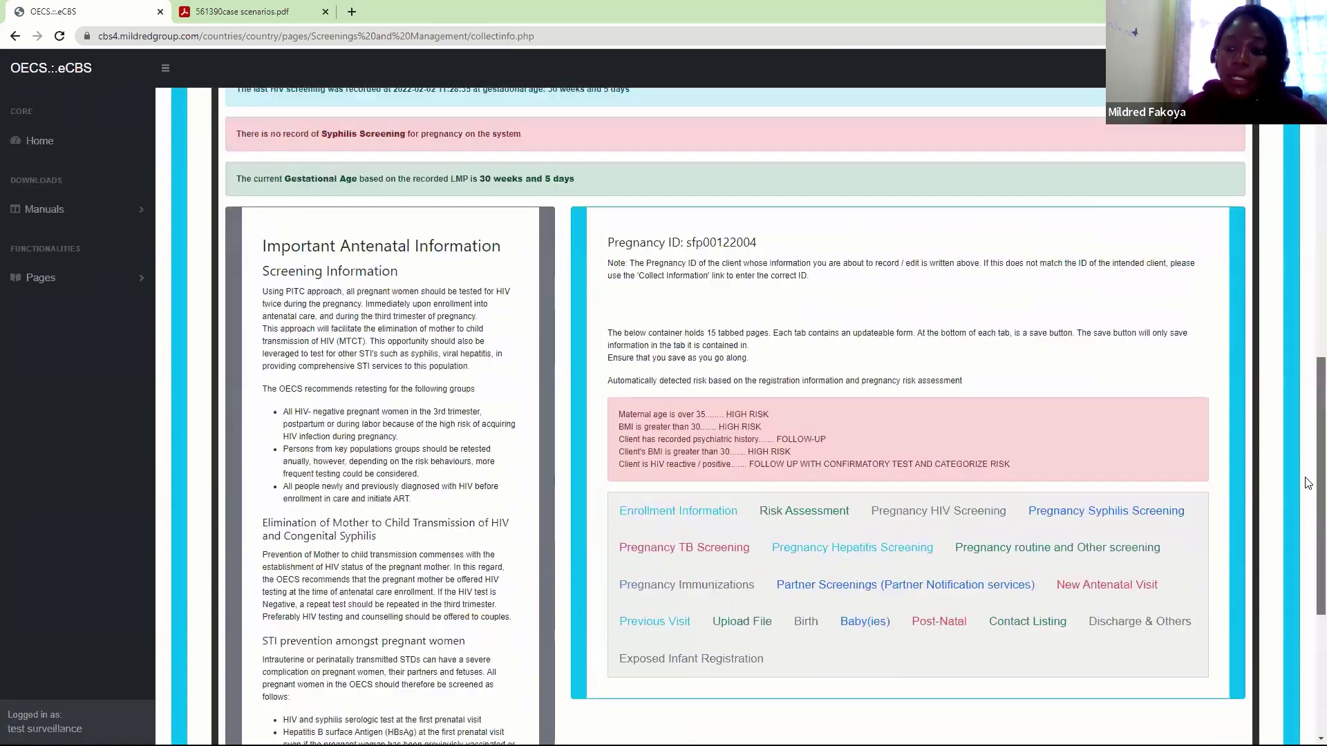
scroll(1309, 518, down, 2)
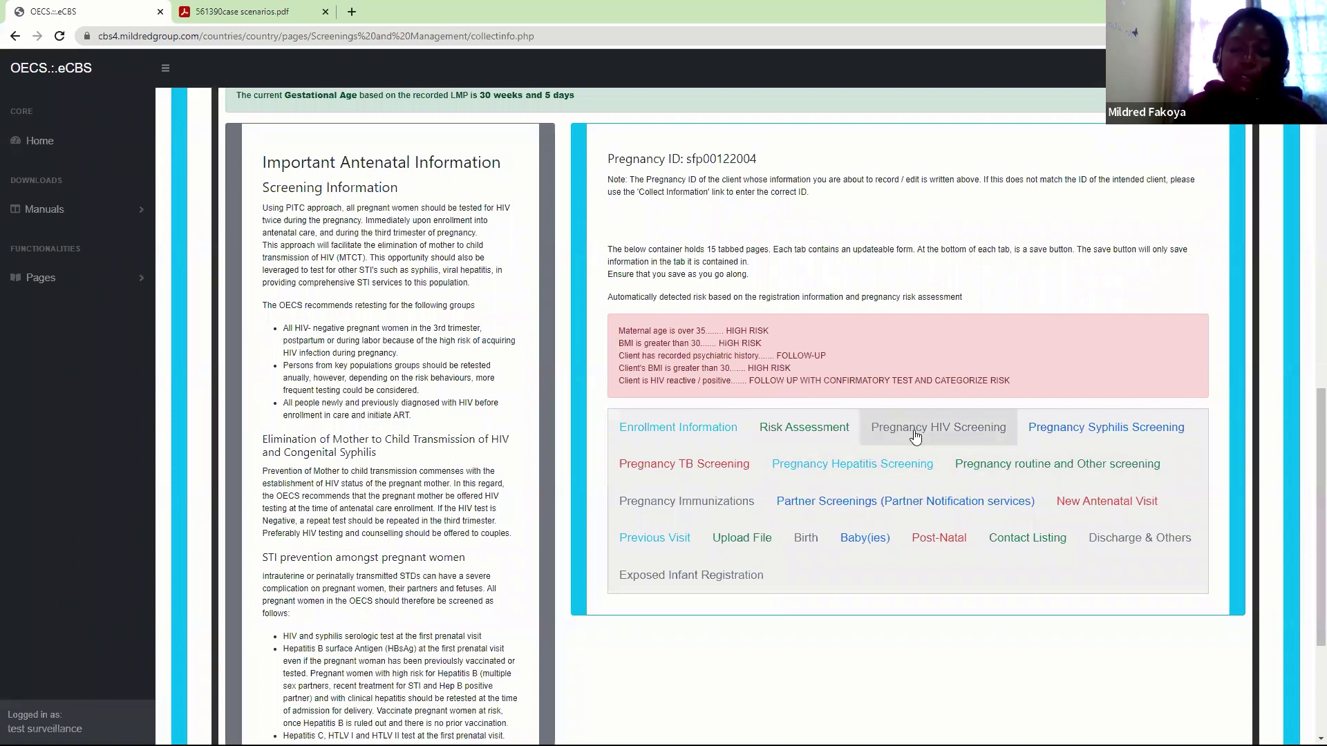
Go to Pages > Referrals > Refer New HIV case for Care Registration and Management
click(57, 284)
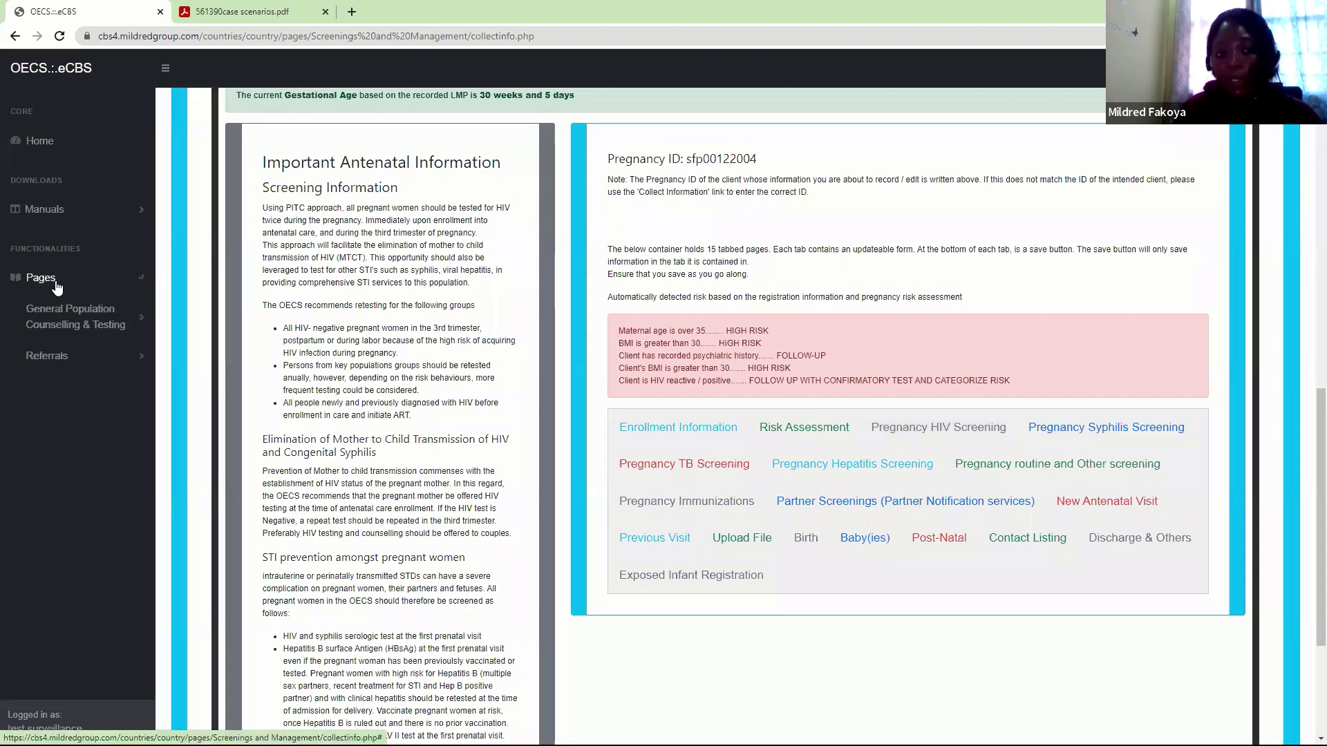
click(47, 357)
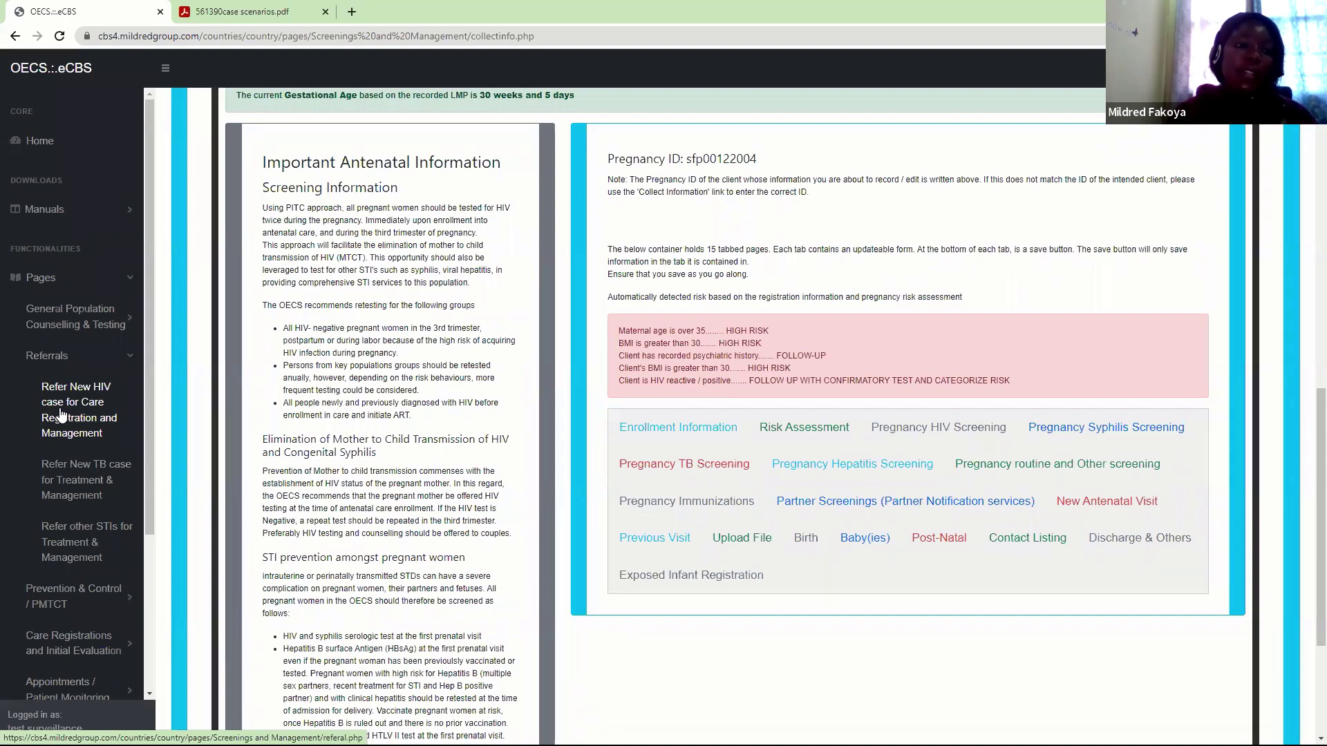
click(60, 413)
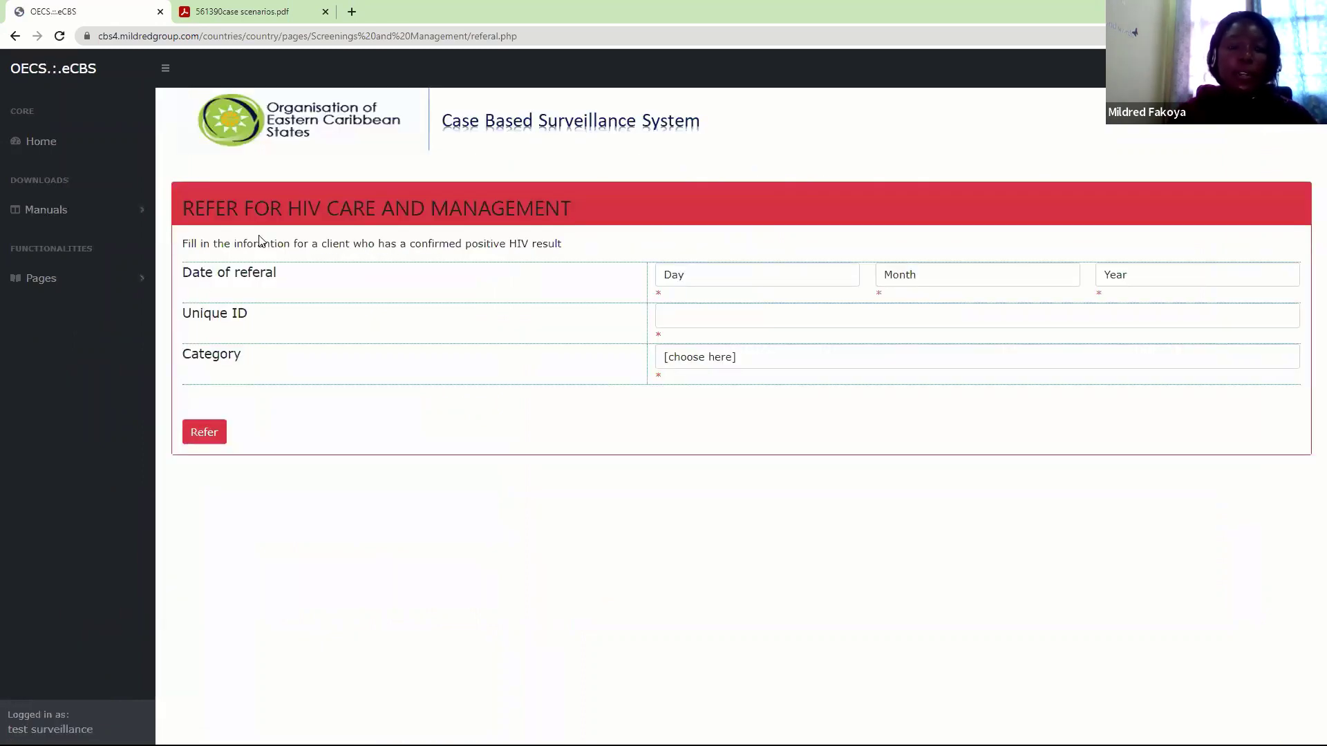
click(120, 283)
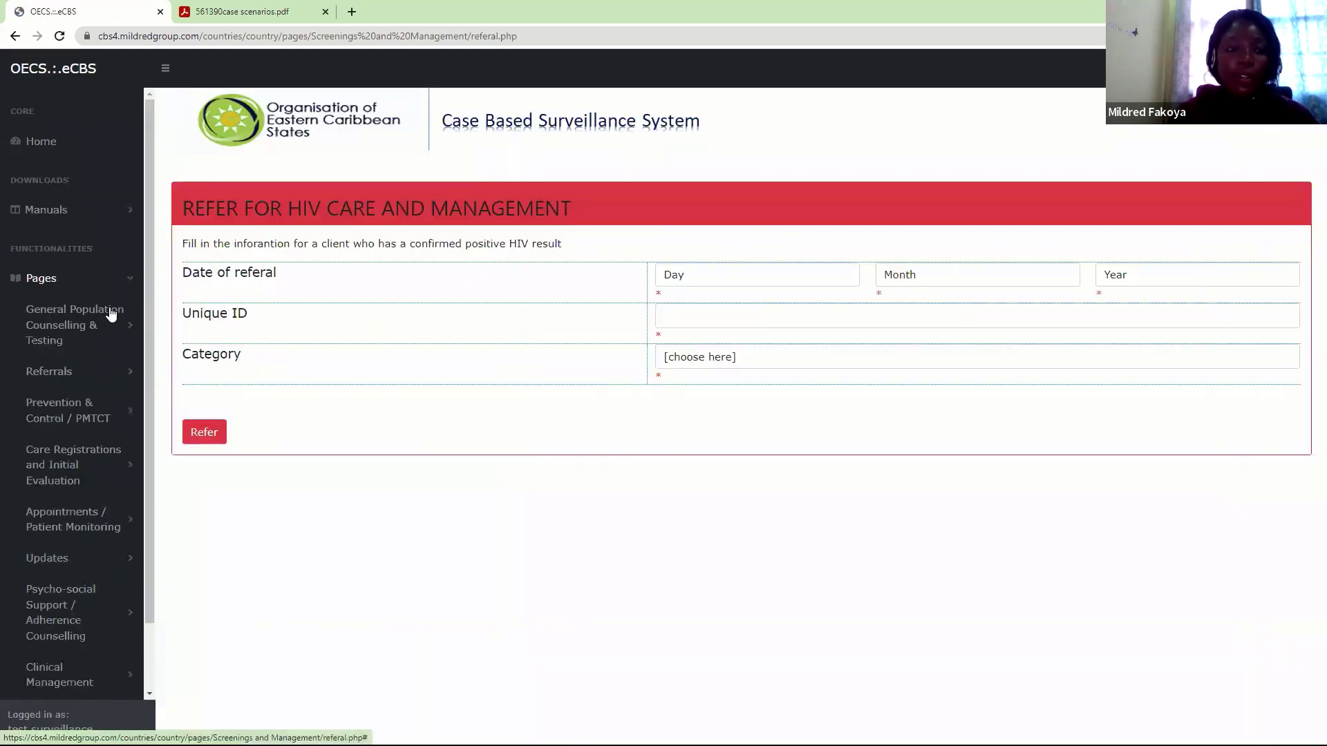
click(107, 318)
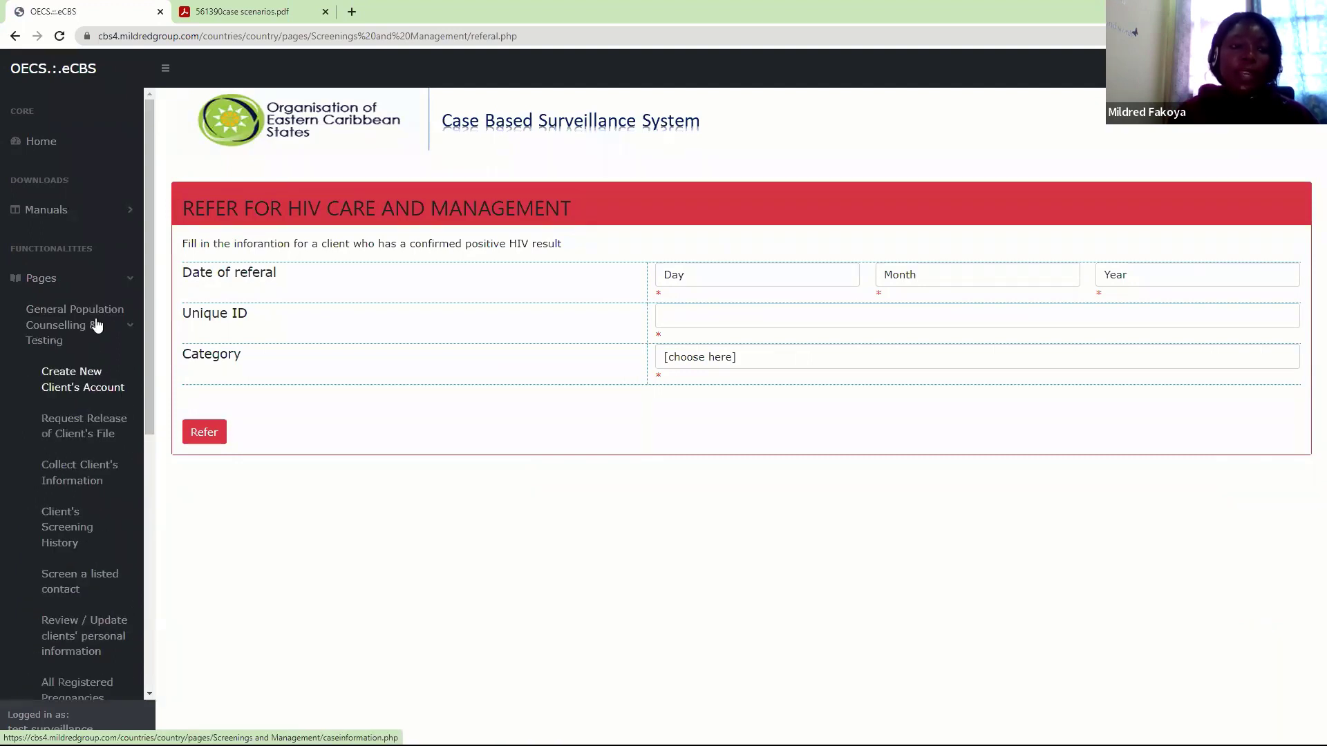
click(98, 325)
click(95, 379)
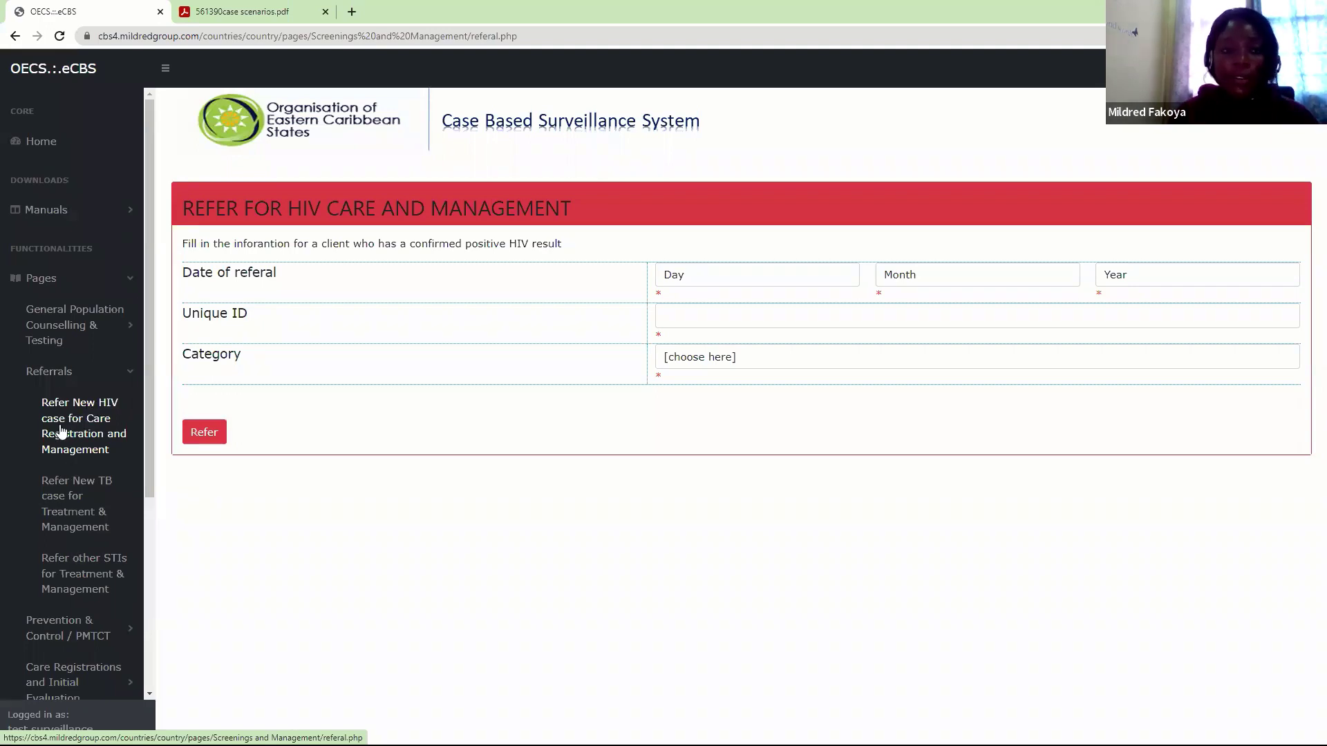
click(83, 579)
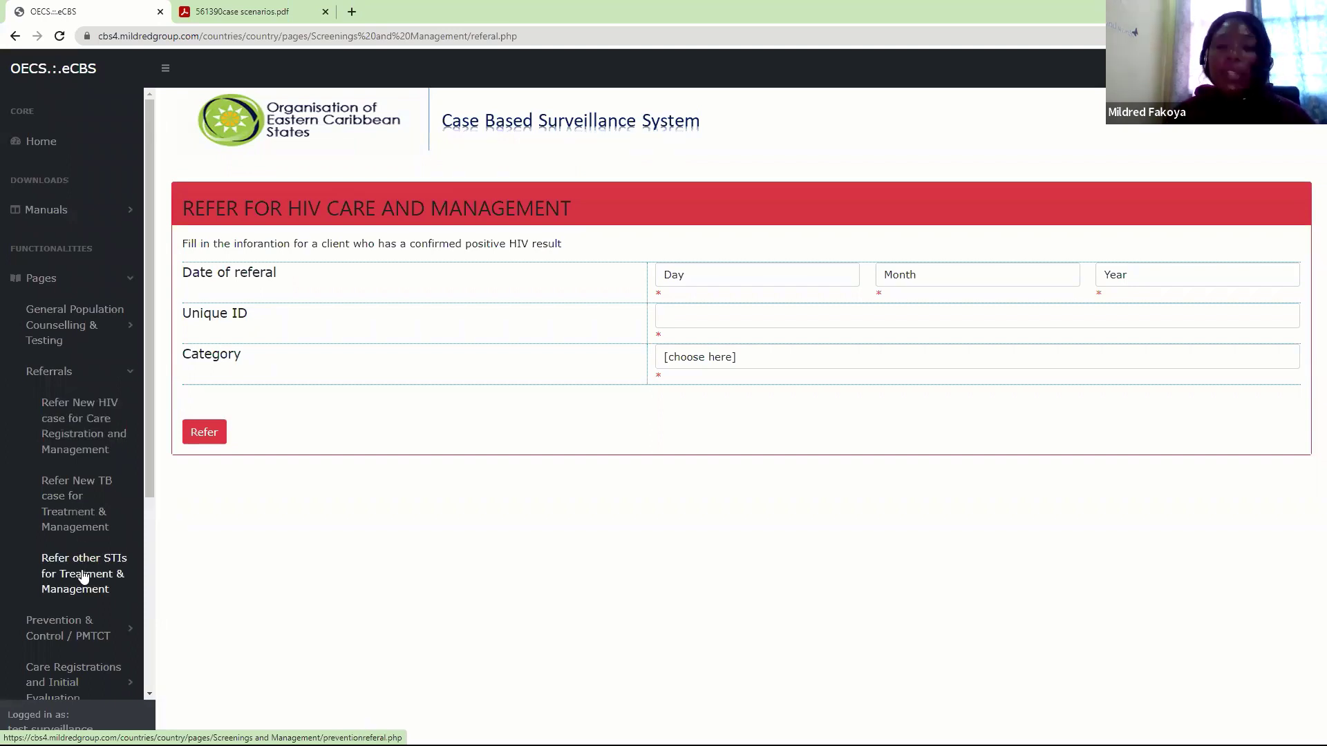
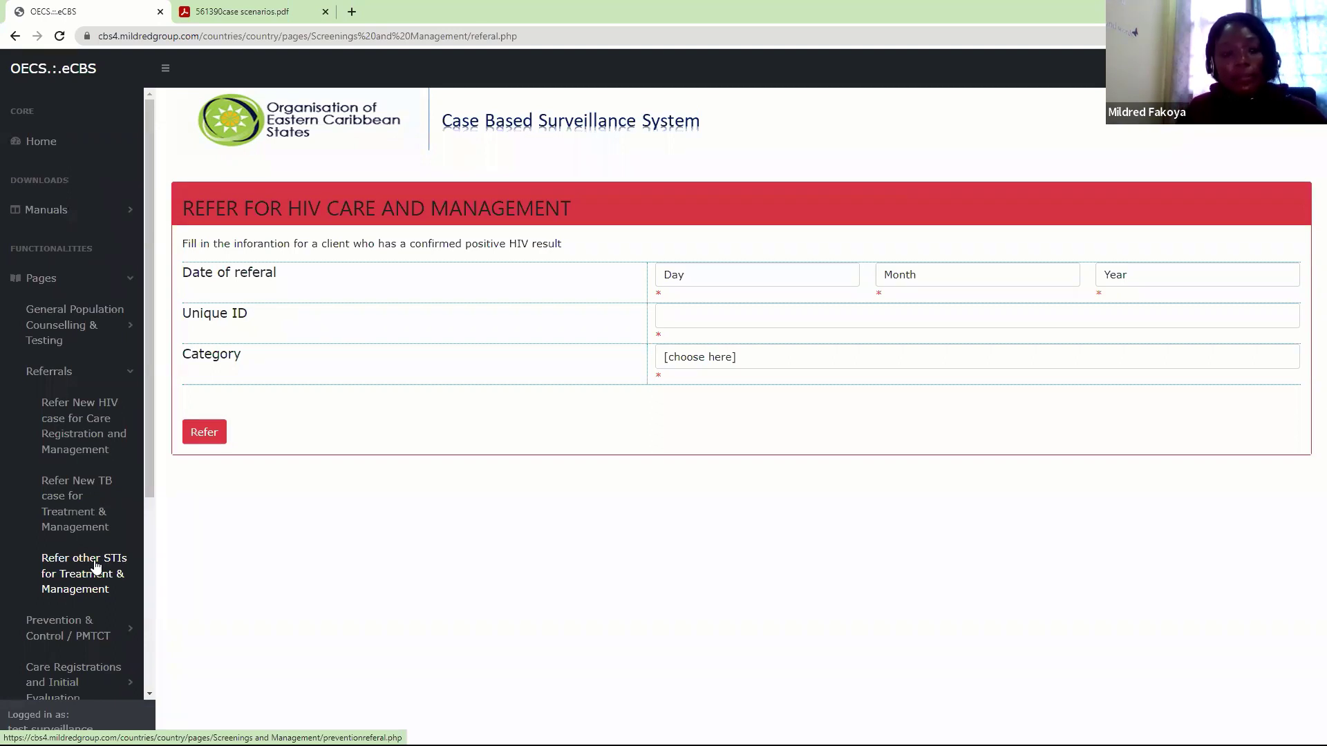
Open the Refer New HIV case form and set the referral date to 2 February 2022
click(30, 408)
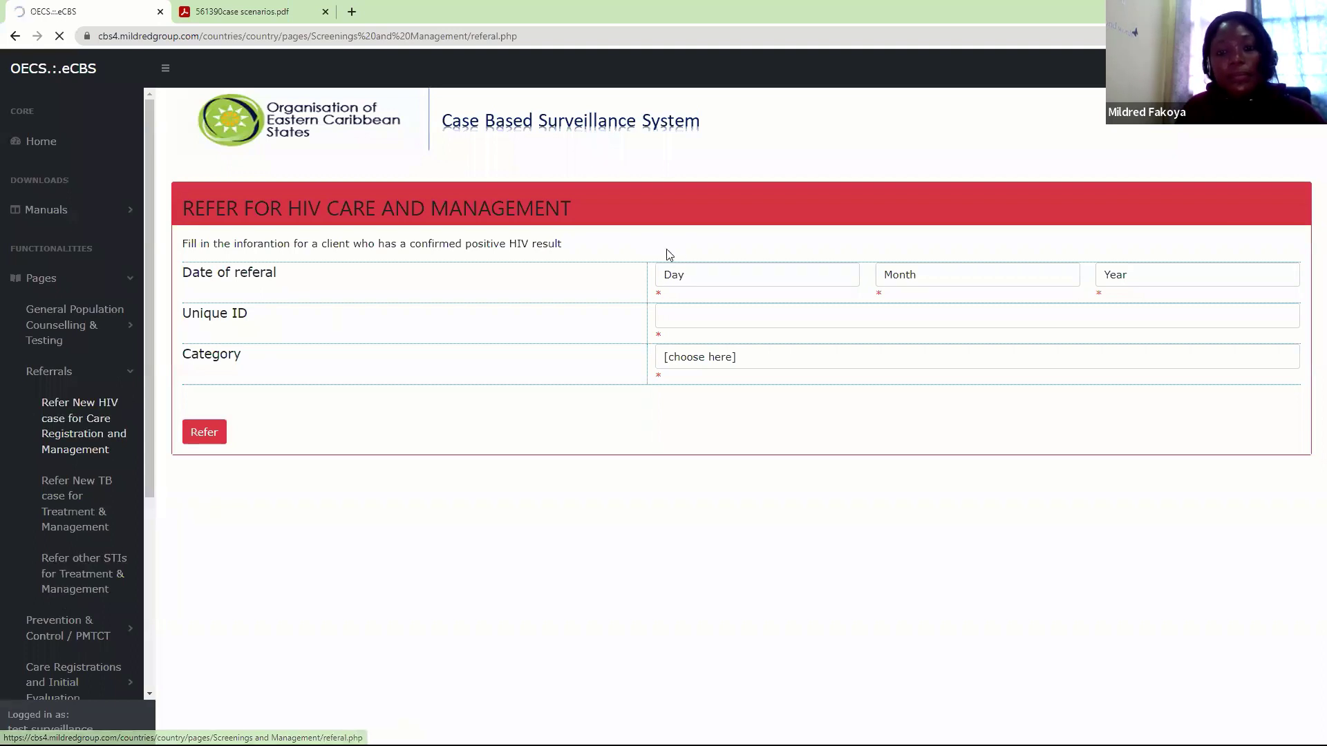
click(685, 277)
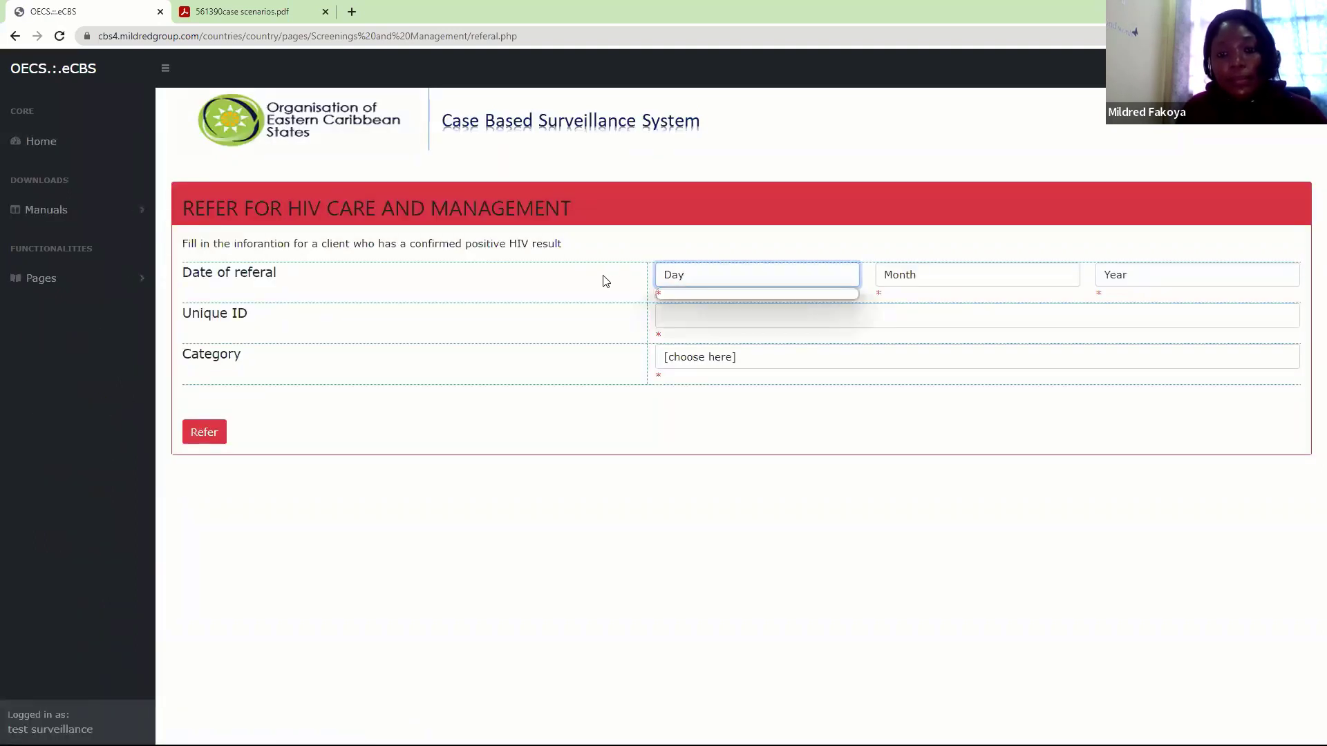
click(785, 291)
click(791, 284)
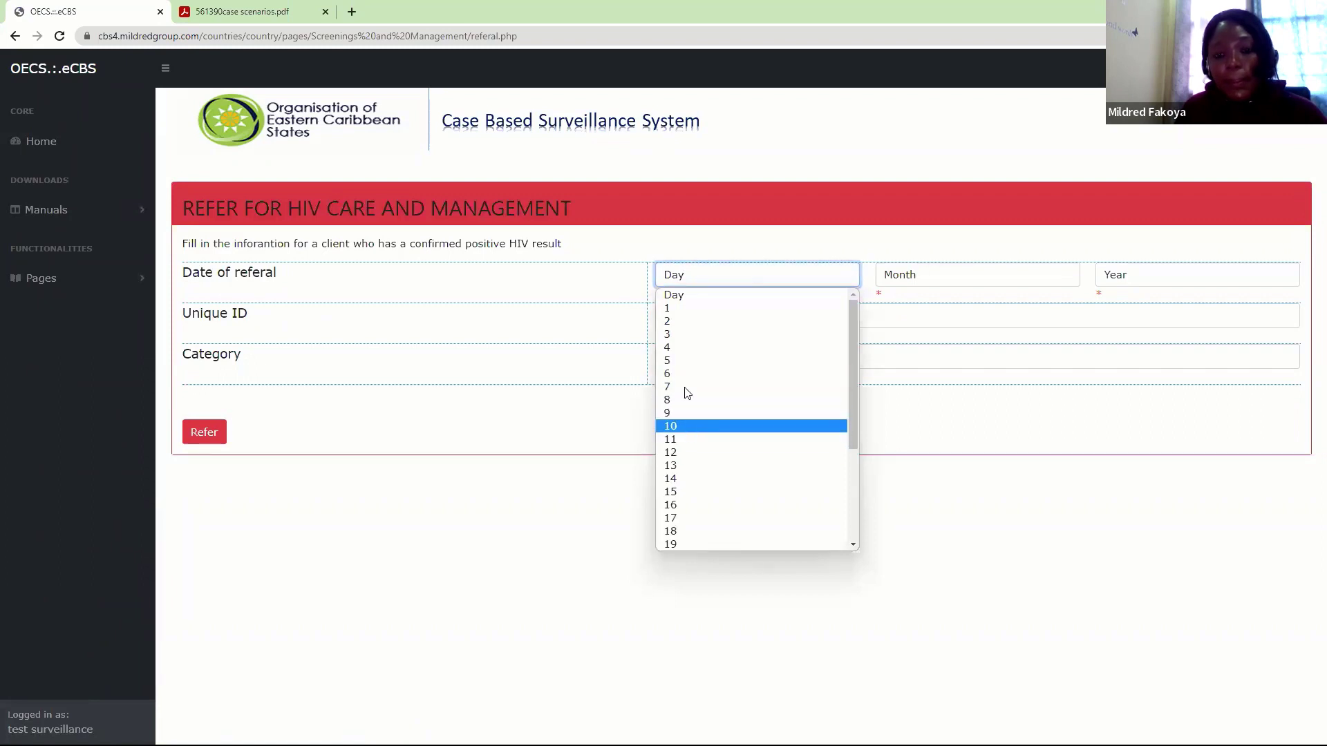
click(683, 322)
click(1002, 280)
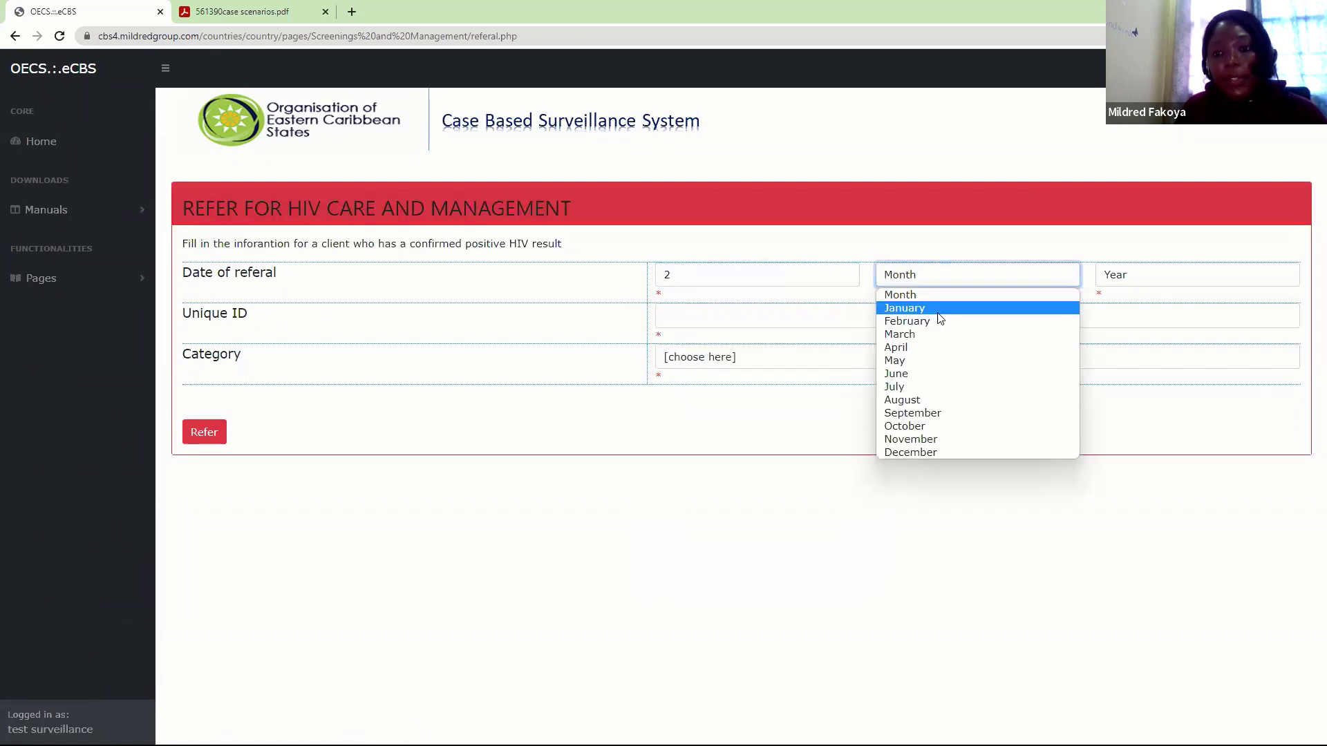
click(937, 308)
click(945, 275)
click(1145, 275)
click(1144, 276)
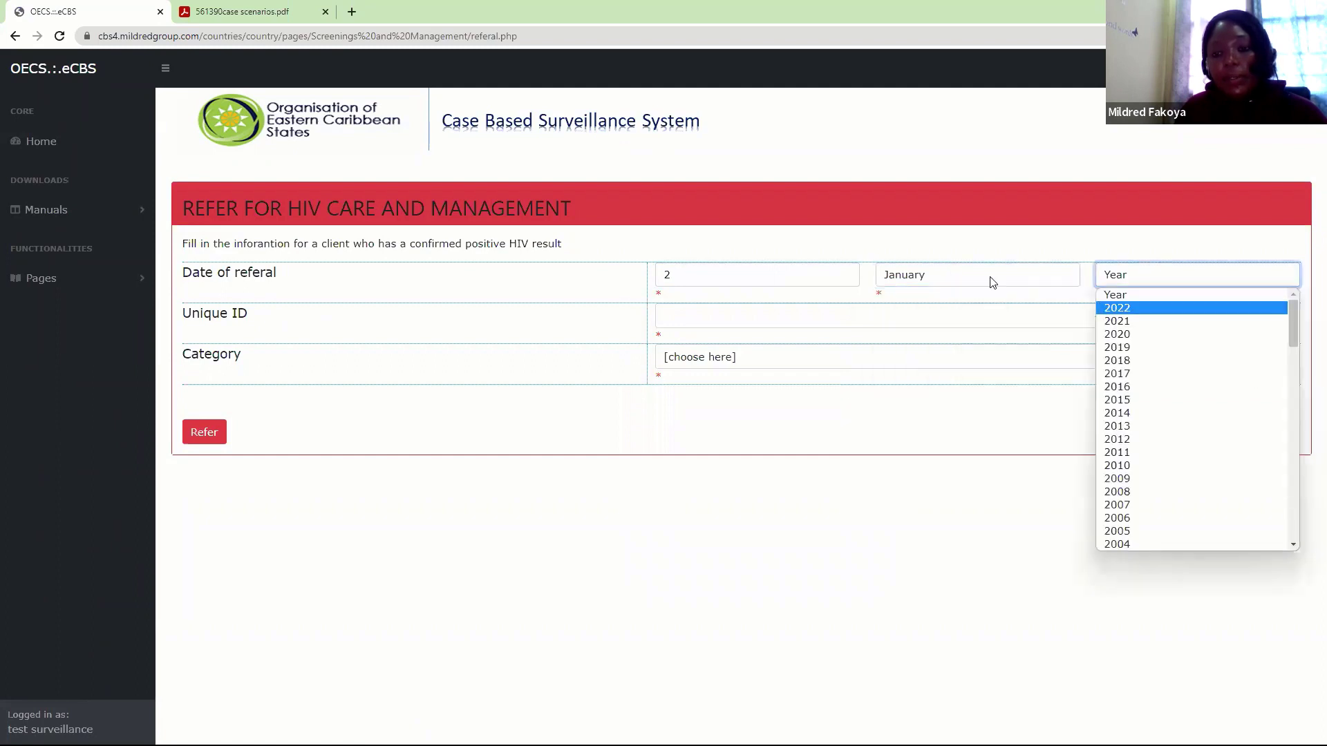
click(954, 275)
click(946, 321)
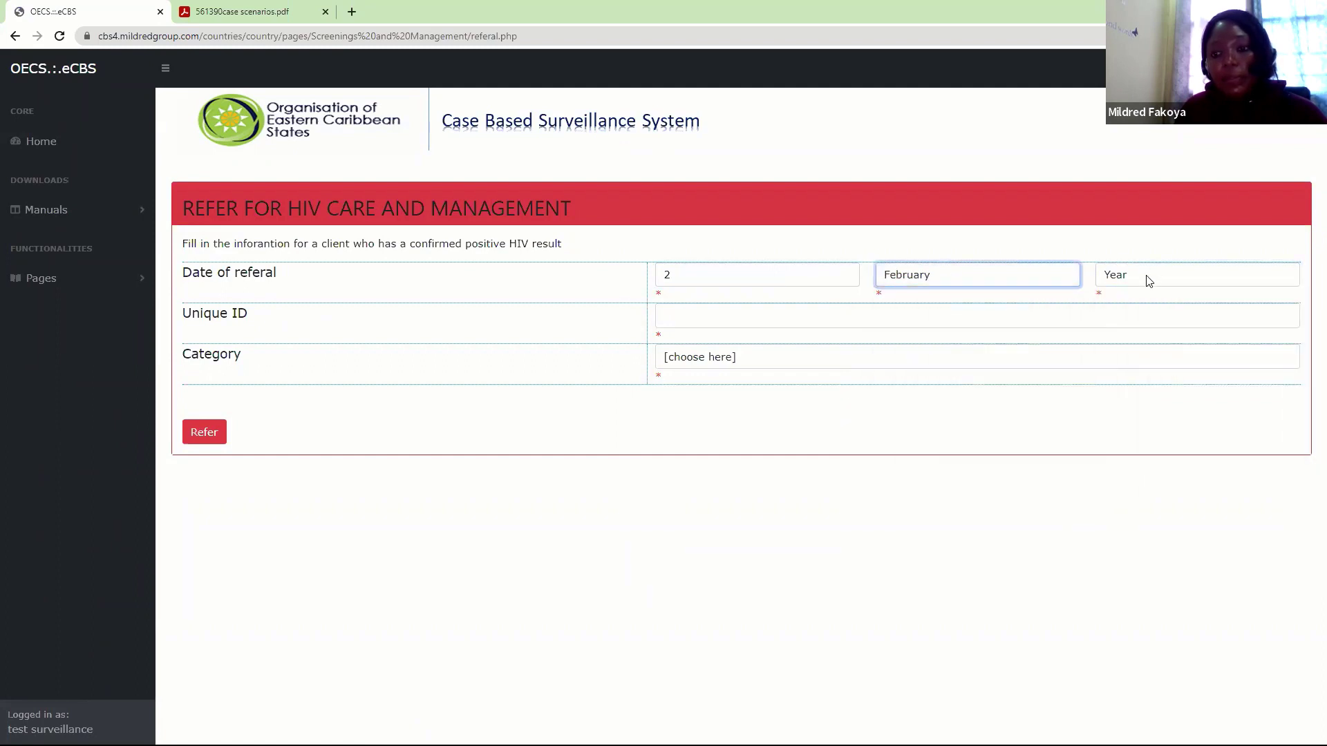
click(1146, 275)
click(1117, 307)
Enter the client's unique ID, choose the Pregnant category, and submit the referral
click(691, 318)
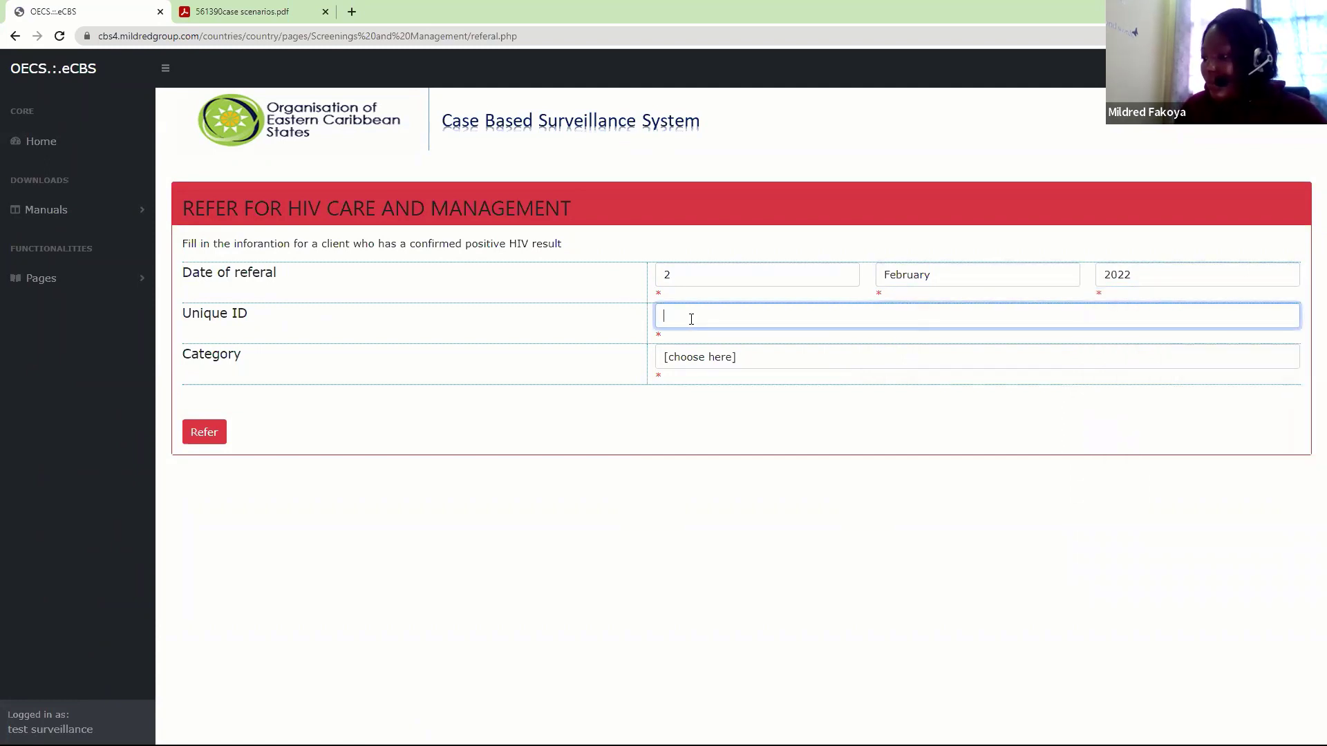
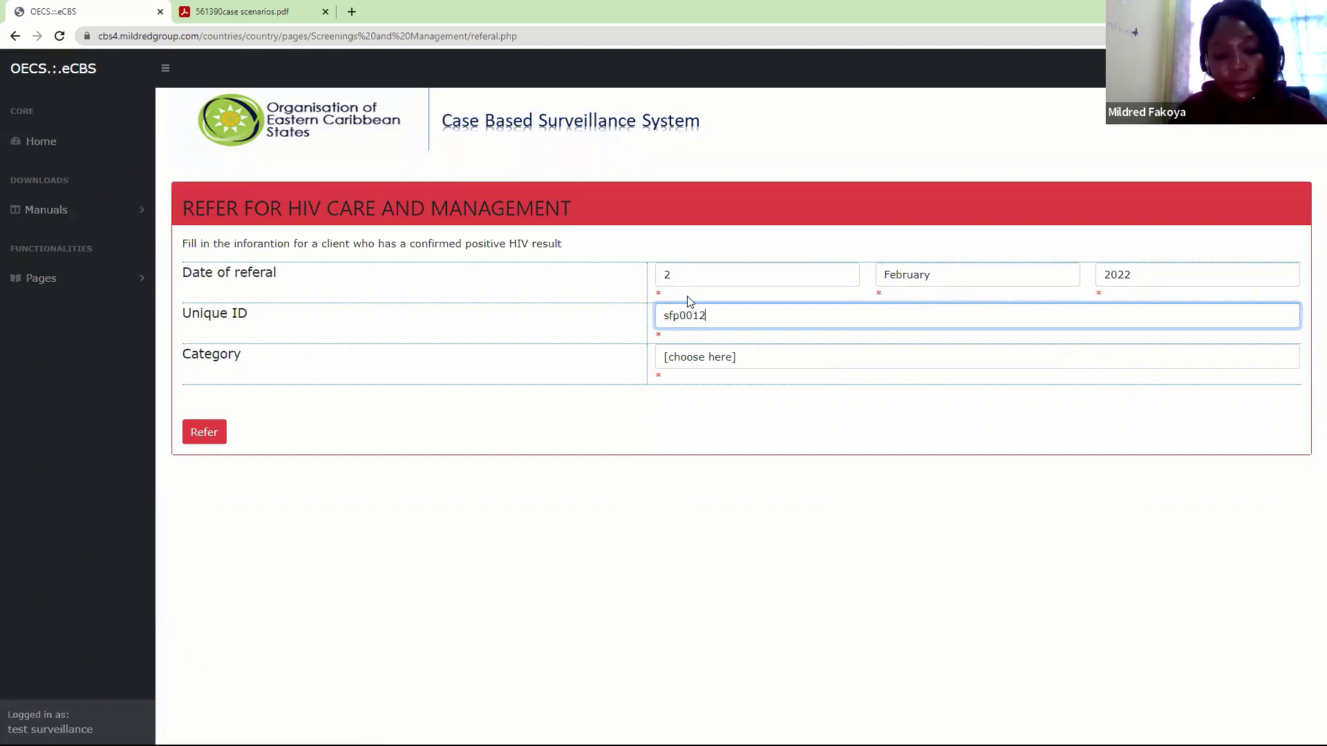
click(703, 362)
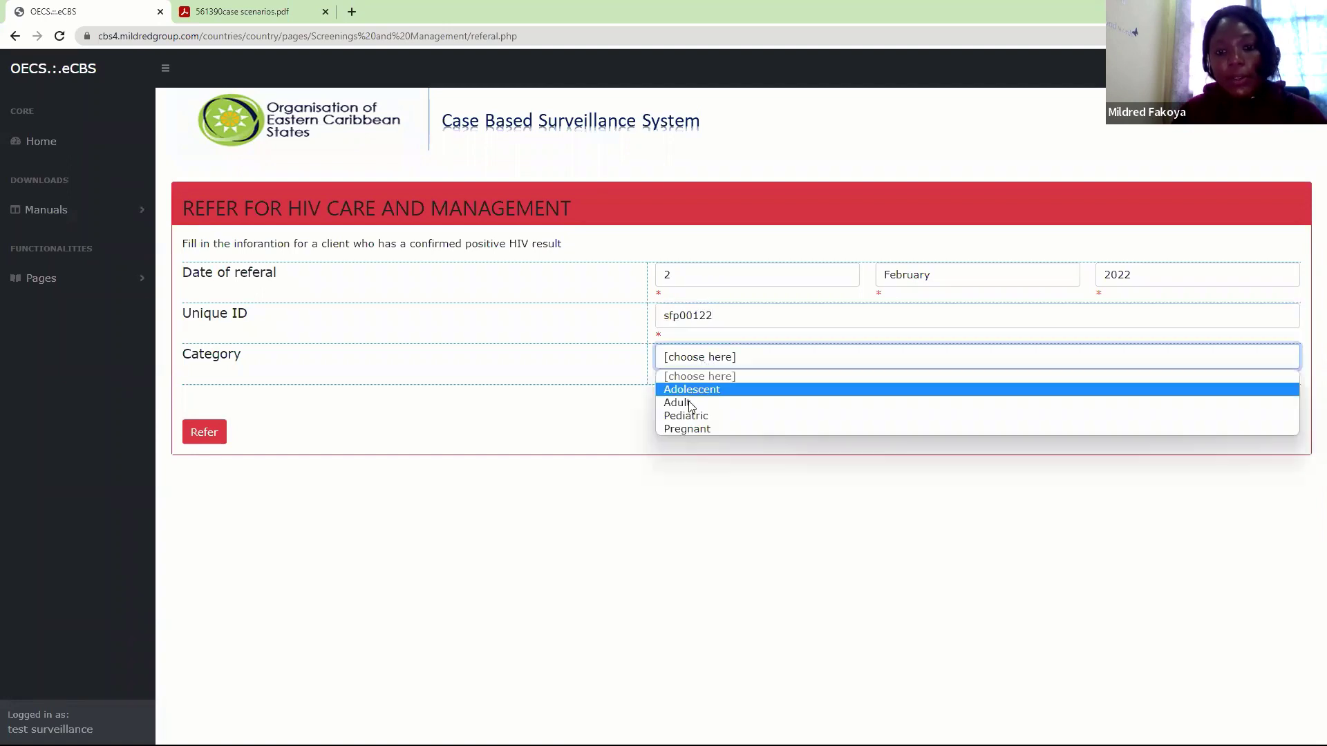
click(689, 429)
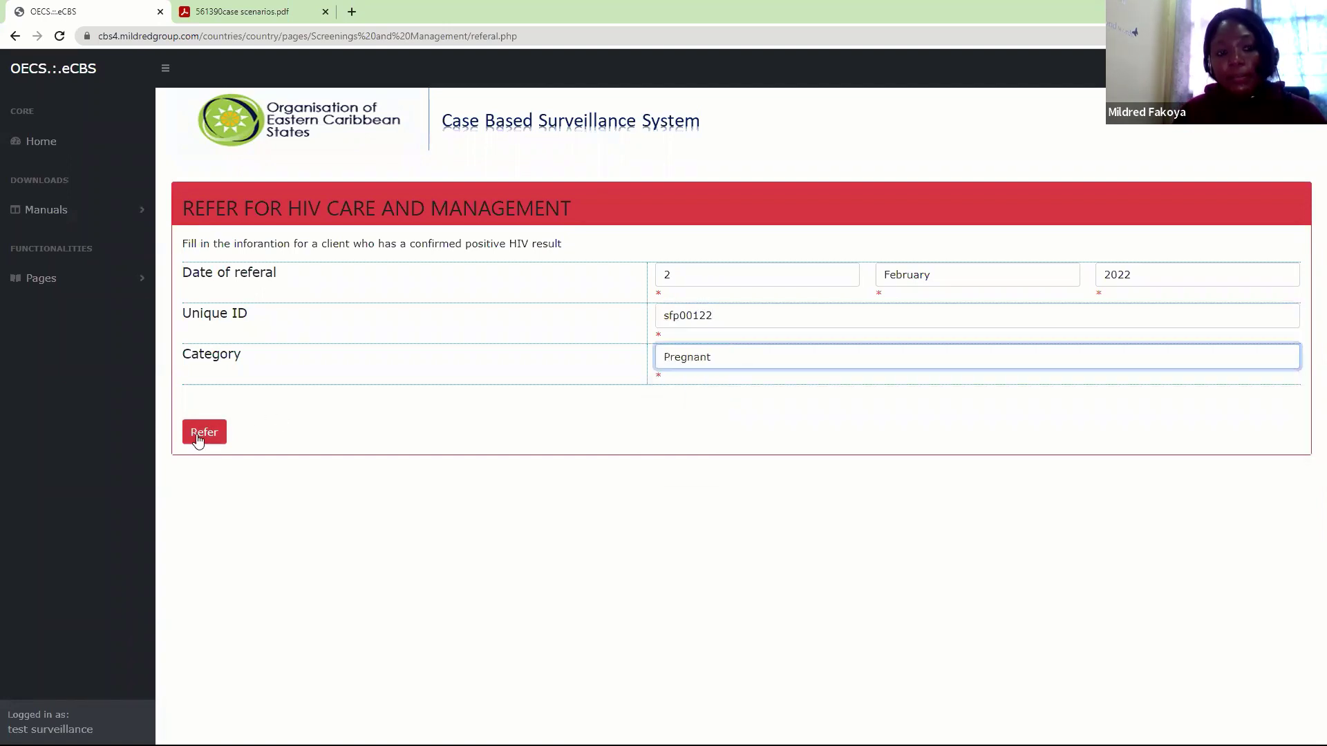
click(204, 432)
click(735, 115)
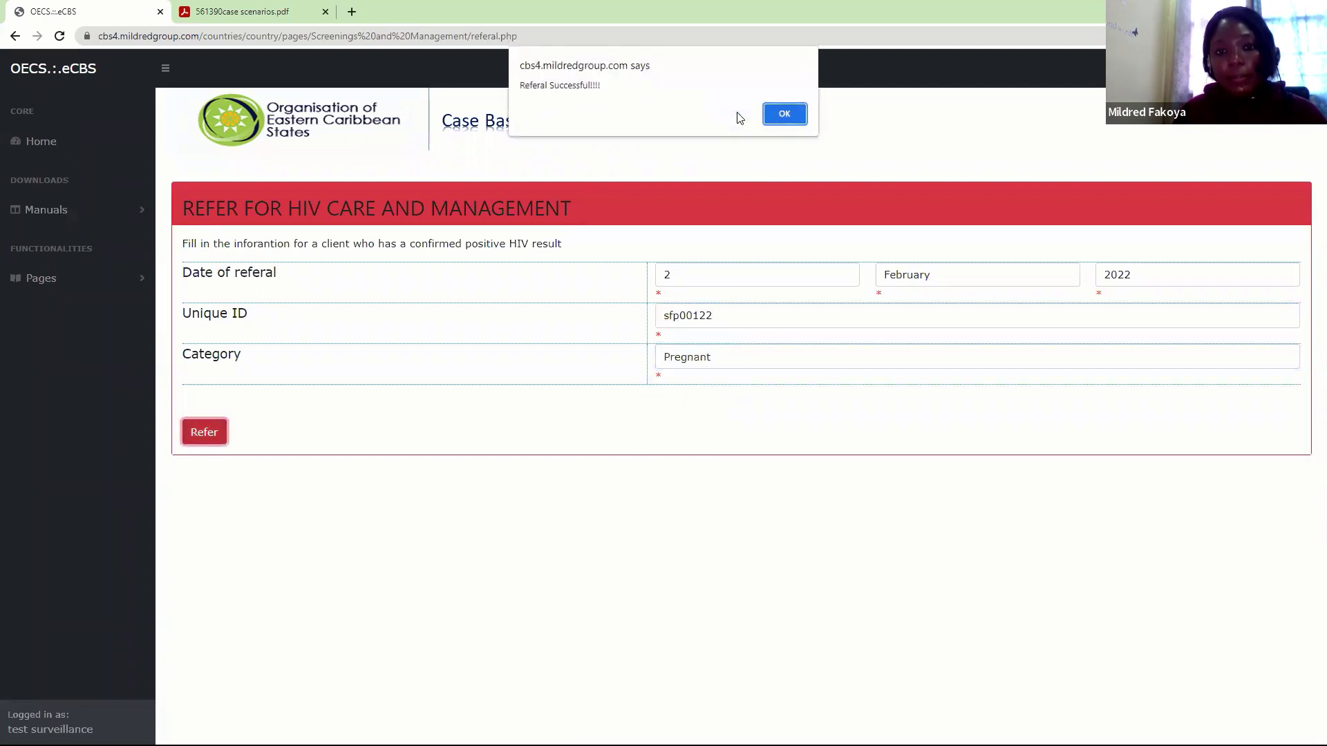
click(777, 115)
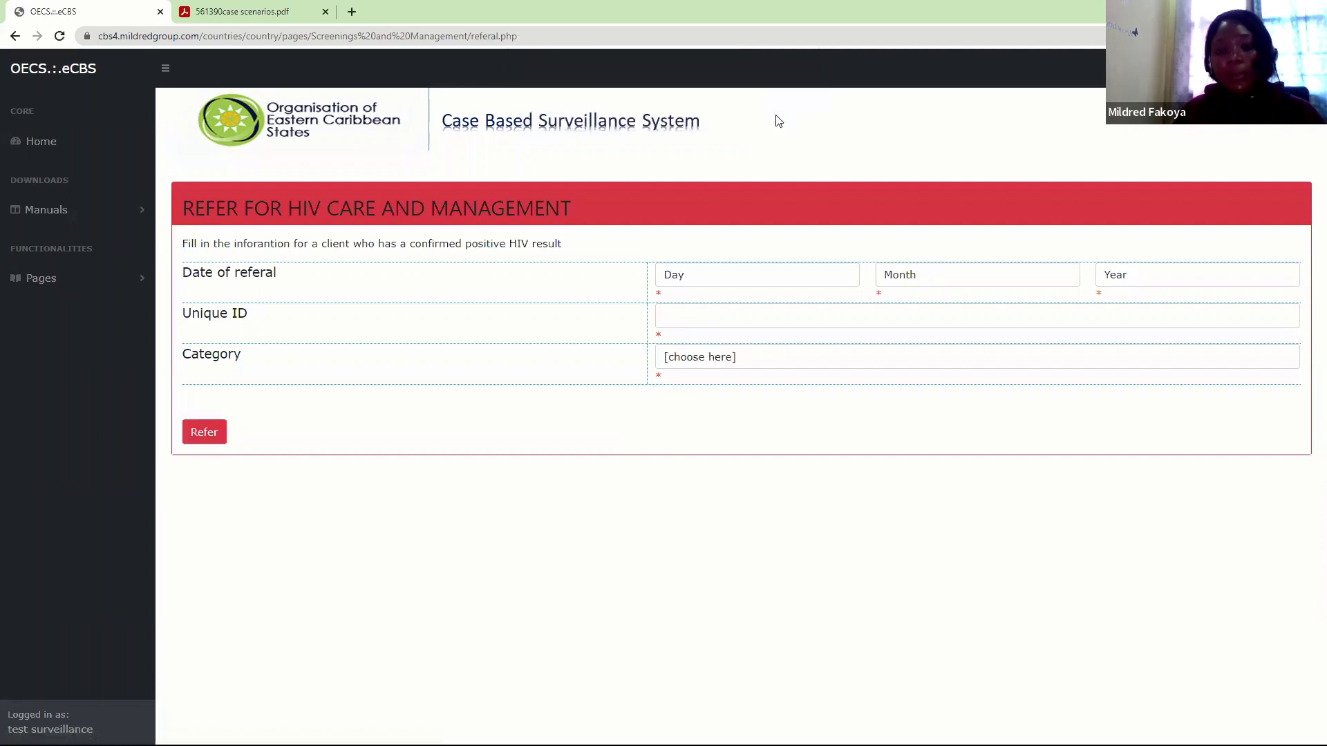
Open the Counselling and Testing page for collecting client information
click(111, 280)
click(76, 335)
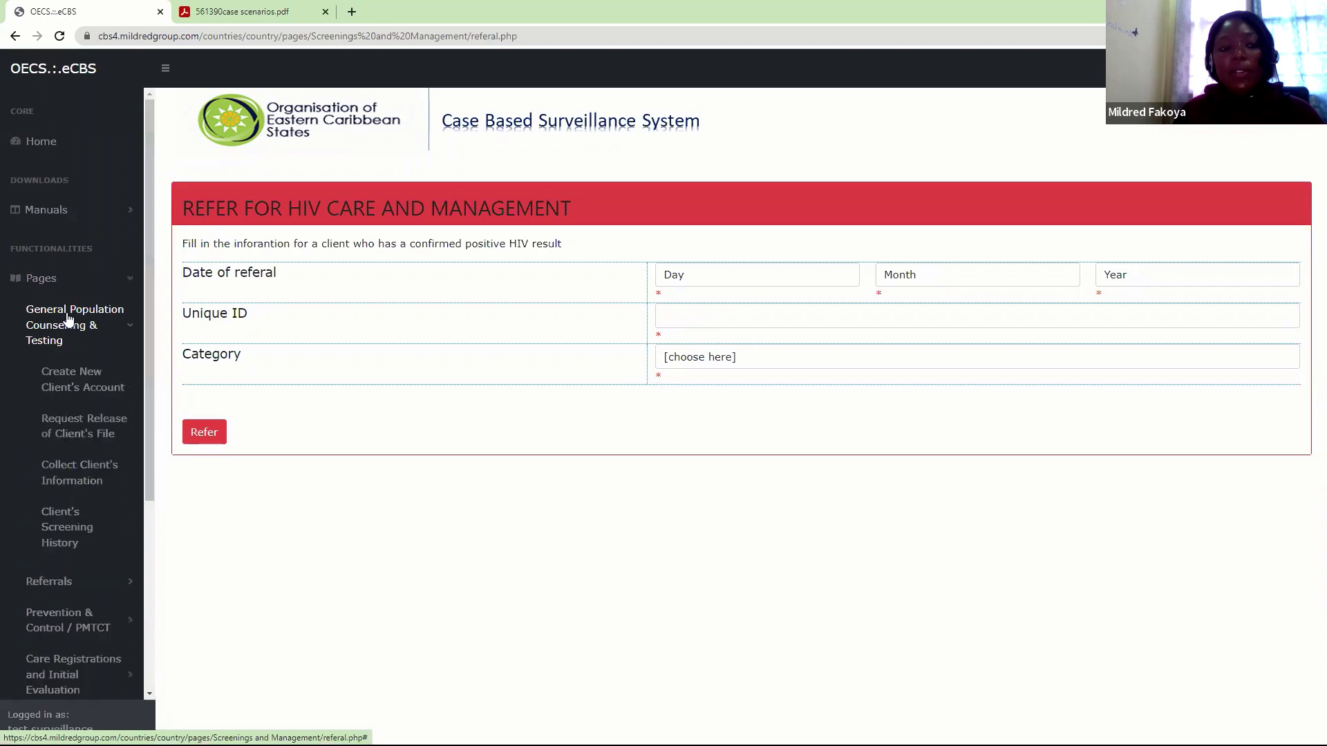
click(65, 476)
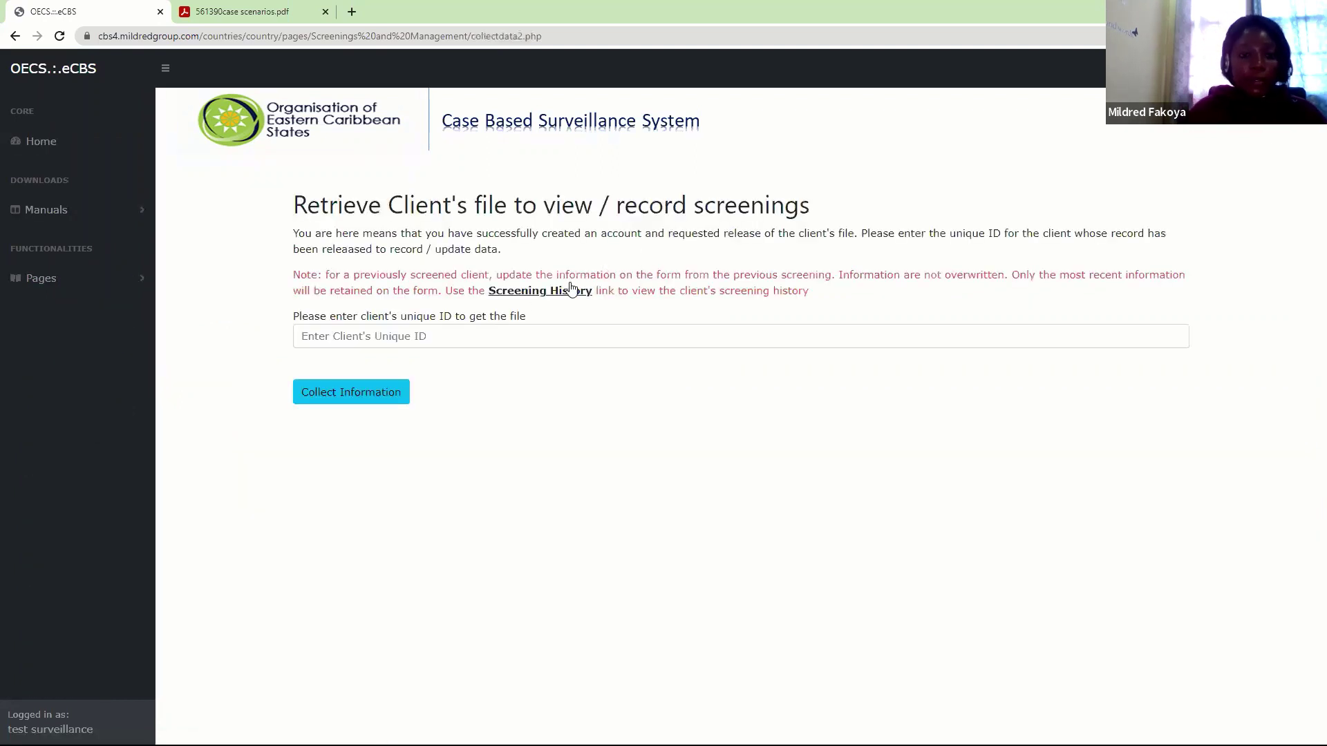
click(501, 334)
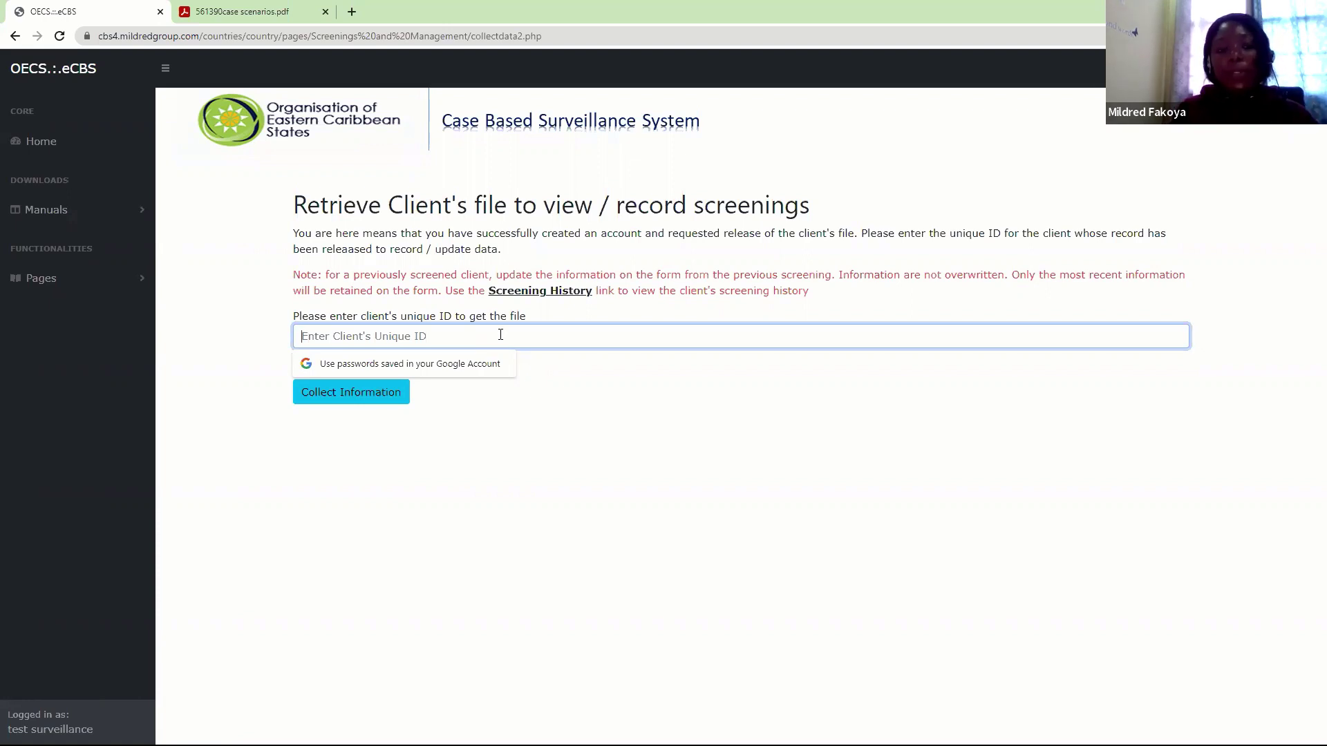
Reopen the client information page and submit the client's unique ID to retrieve her file
click(140, 279)
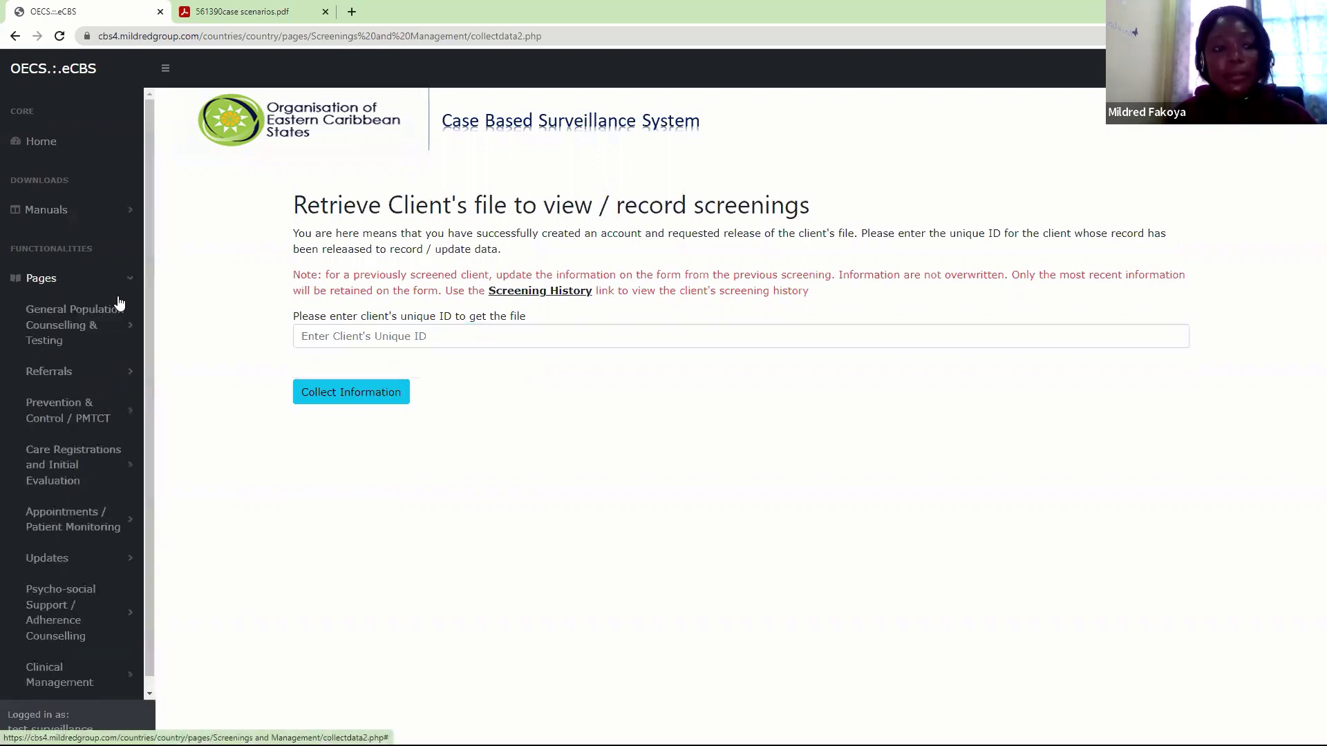
click(103, 325)
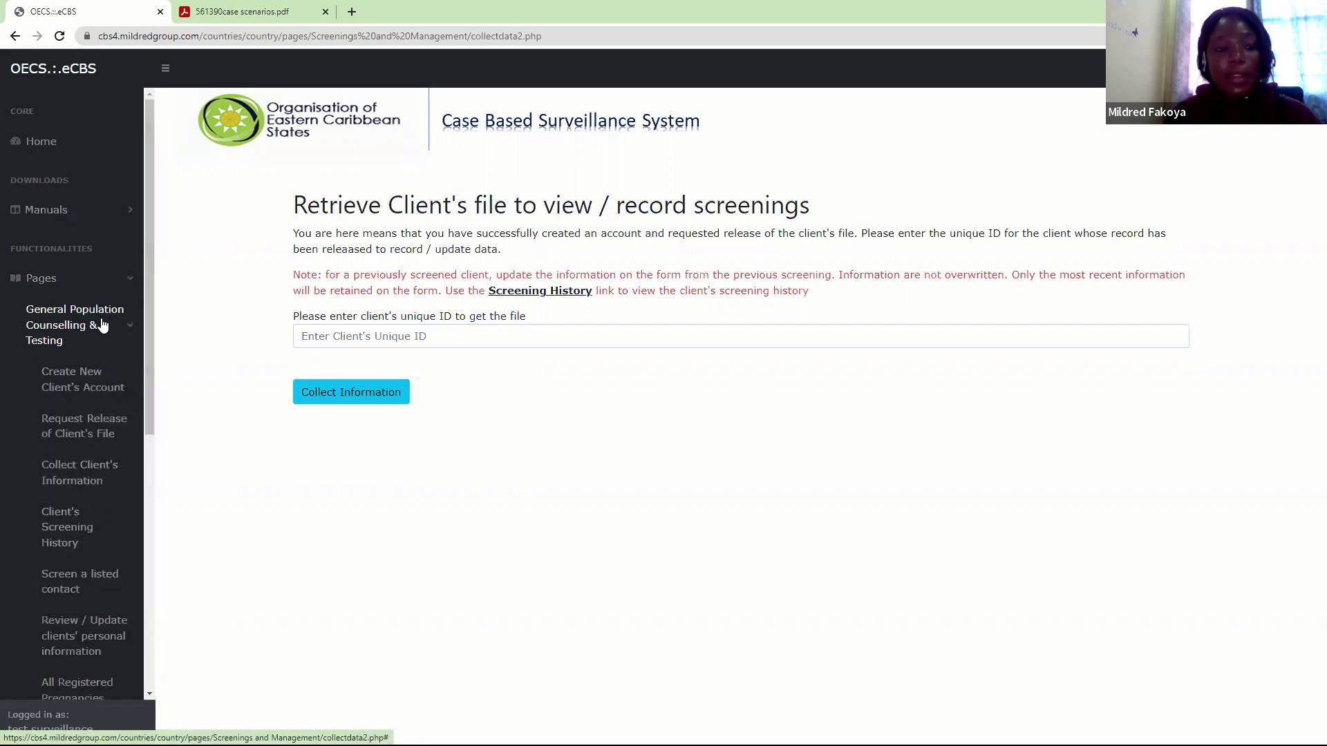
click(77, 462)
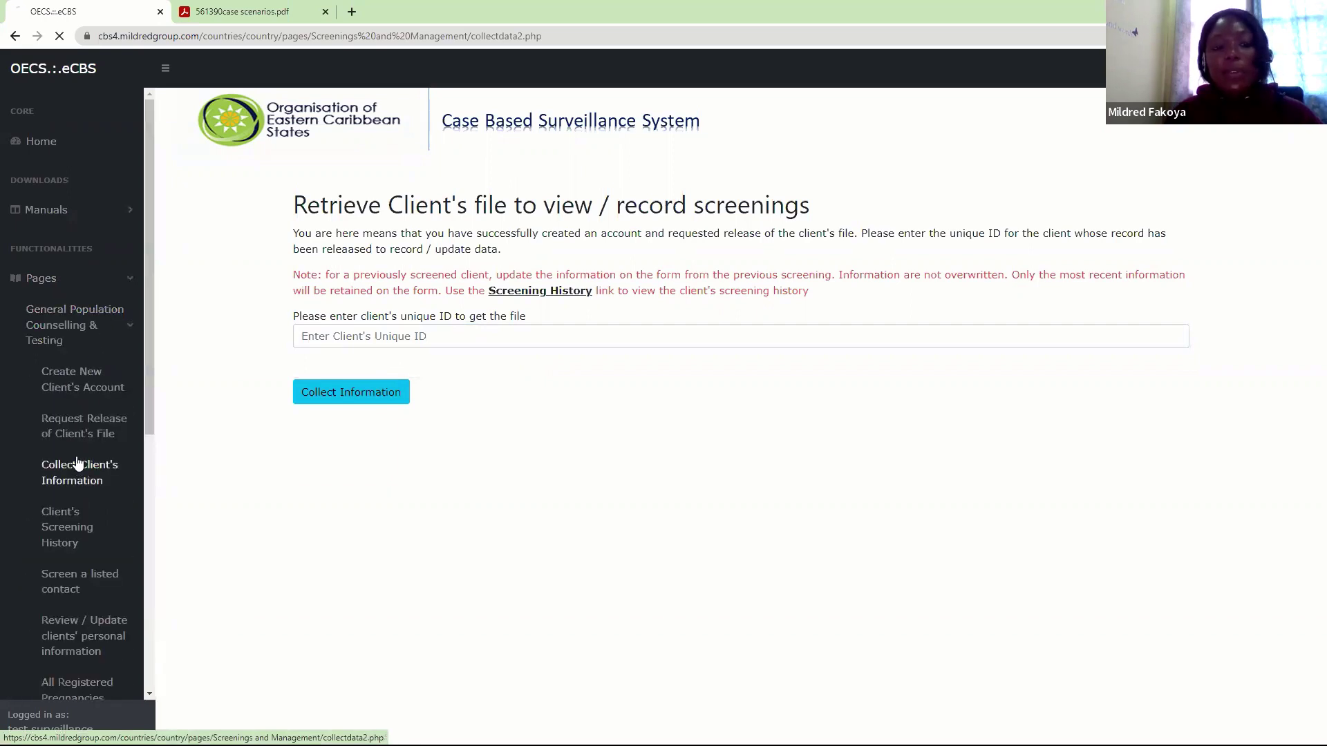
click(429, 335)
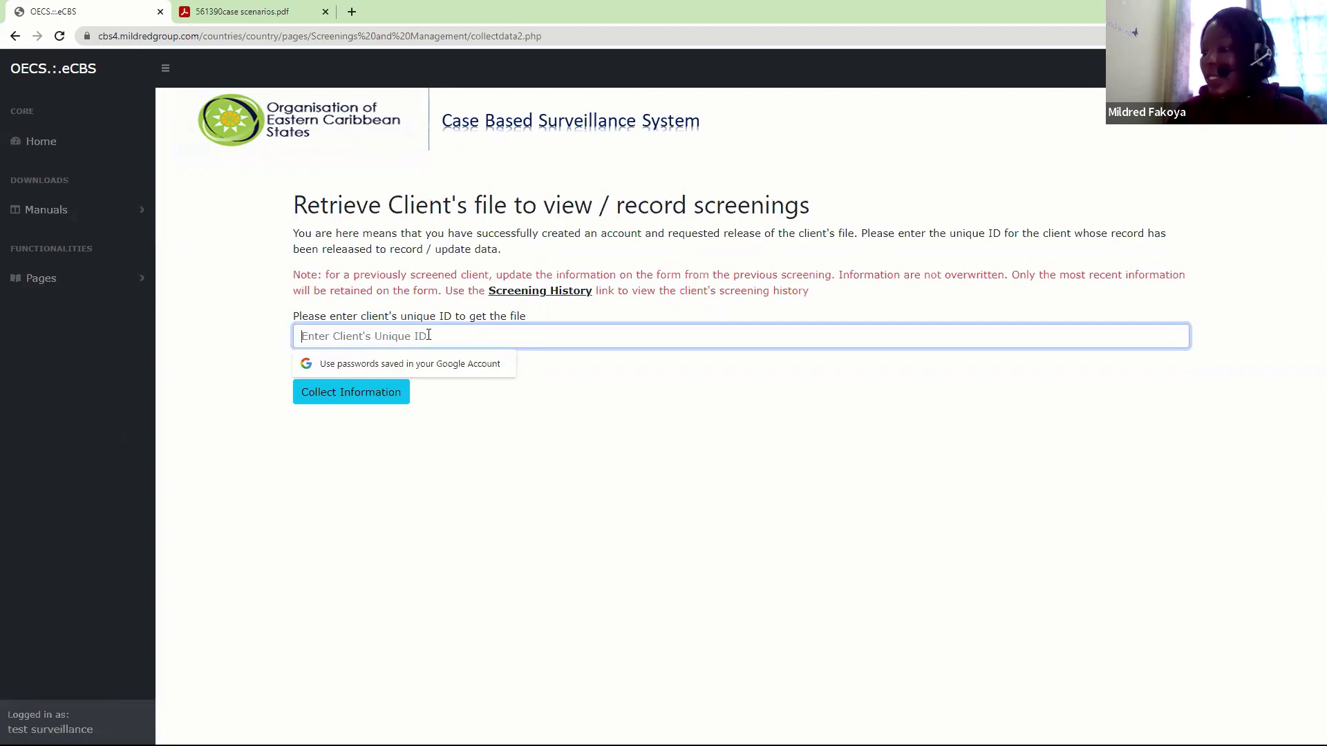
text(••)
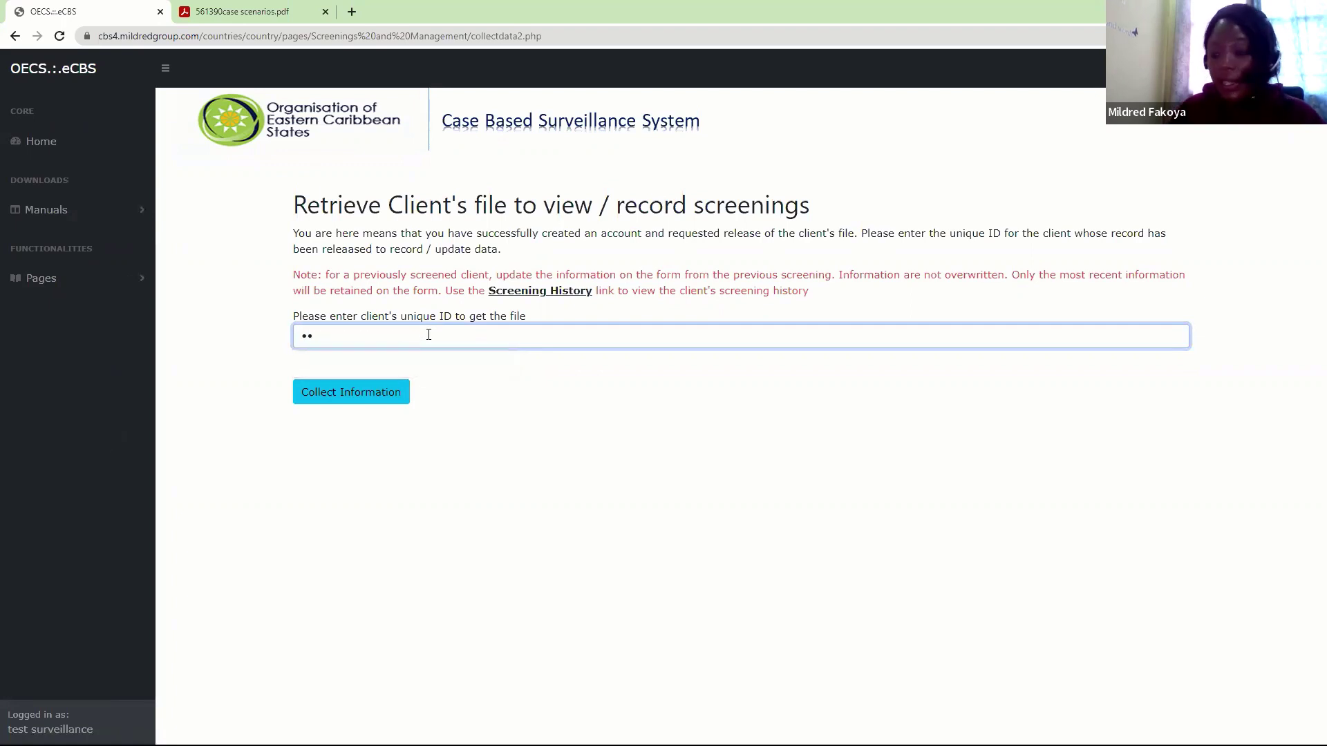
text(•)
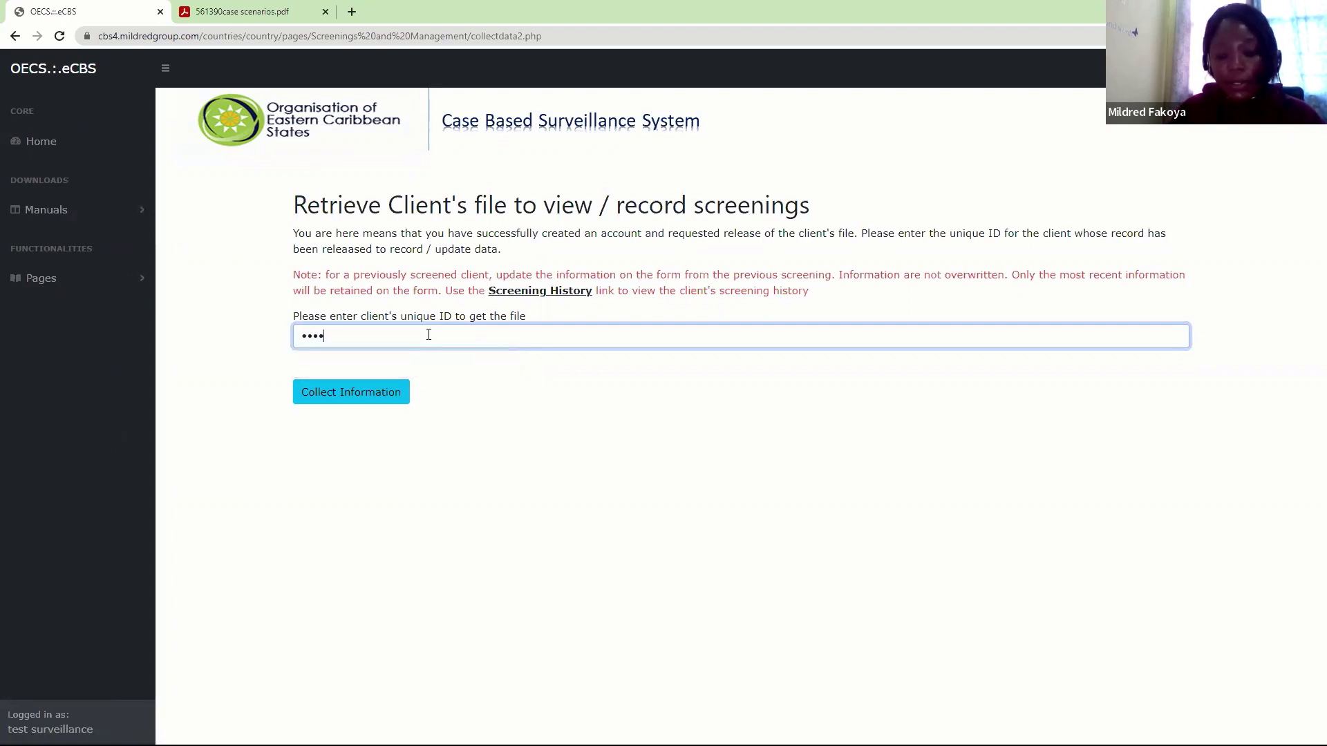
text(•••)
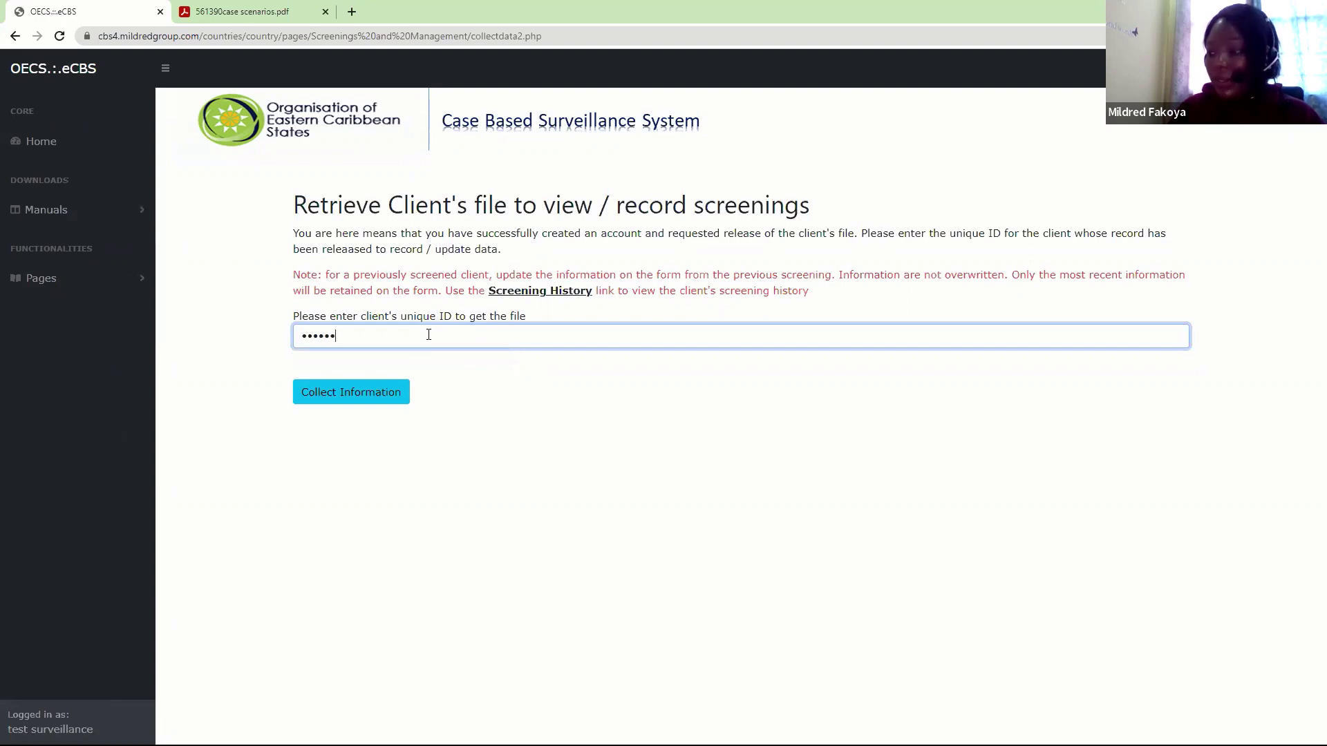
text(22)
key(Return)
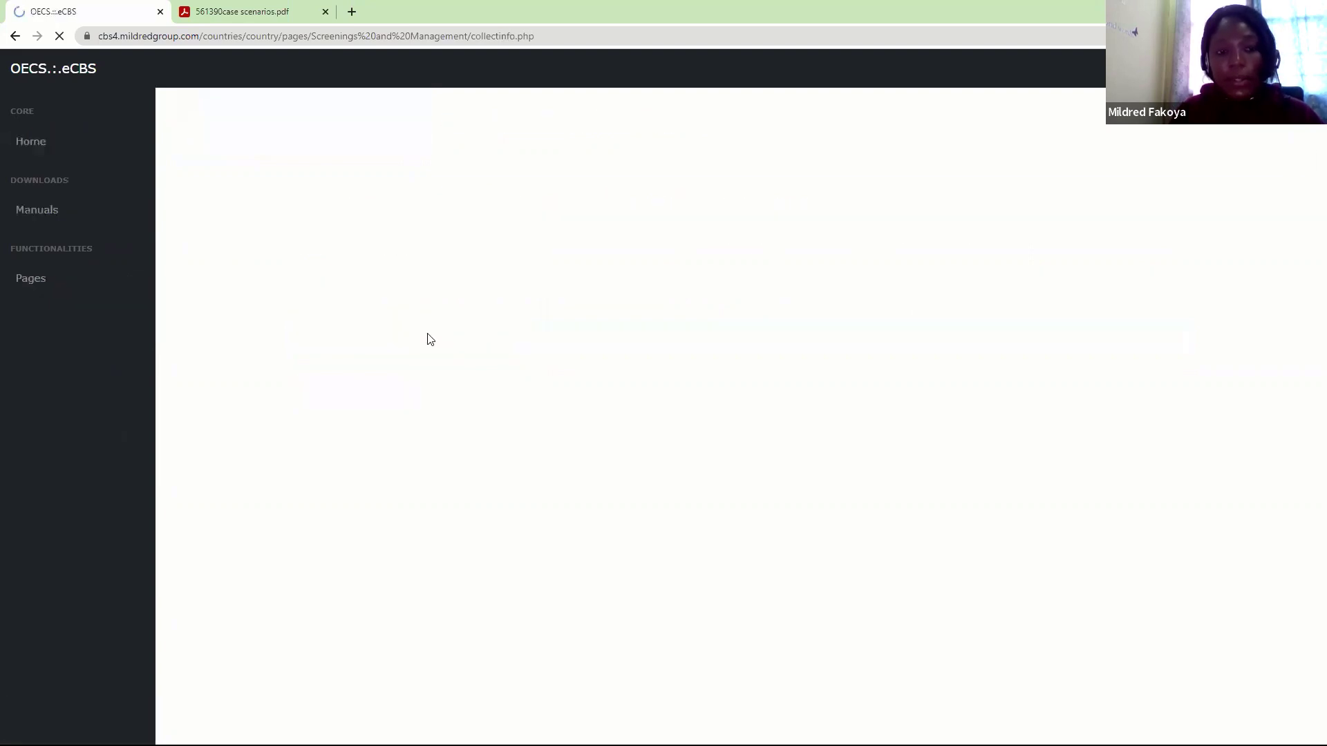
Open the Antenatal / Maternity routine follow-up tab and scroll through the detected pregnancy risks
scroll(1308, 252, down, 9)
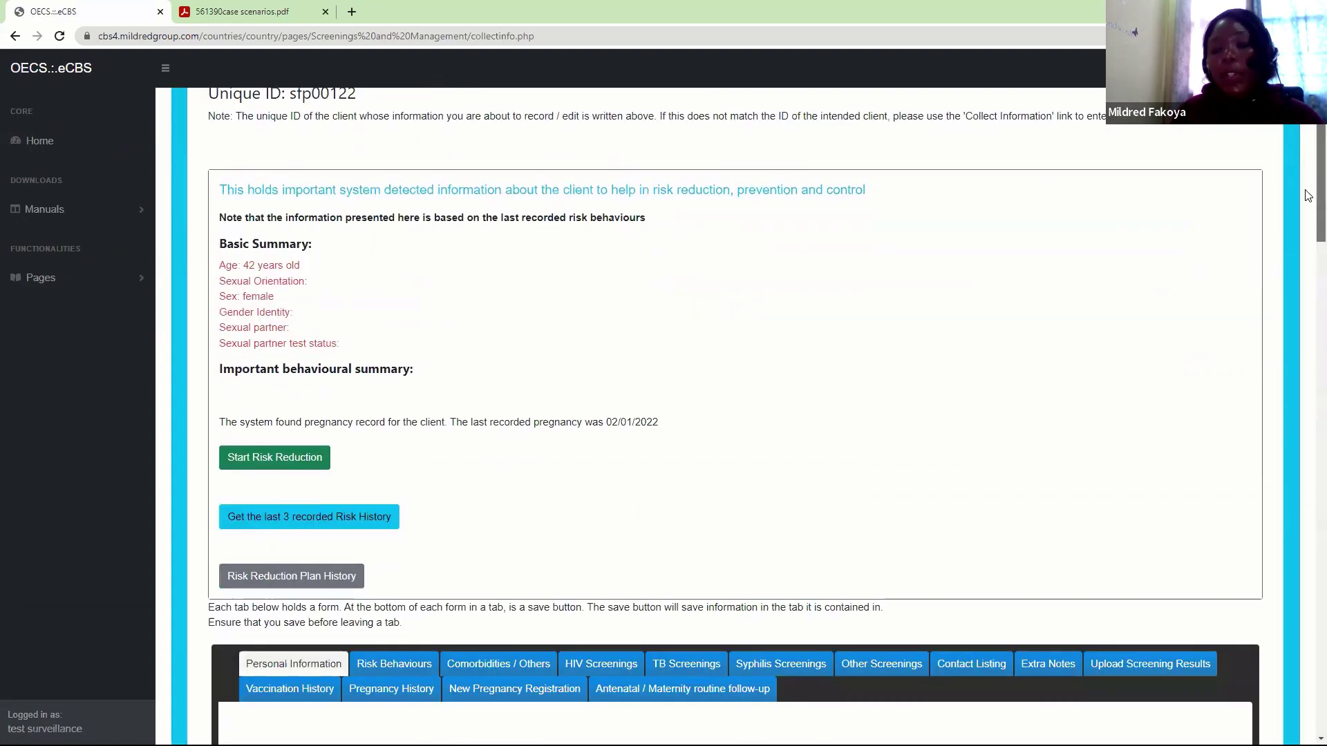
scroll(1308, 256, up, 1)
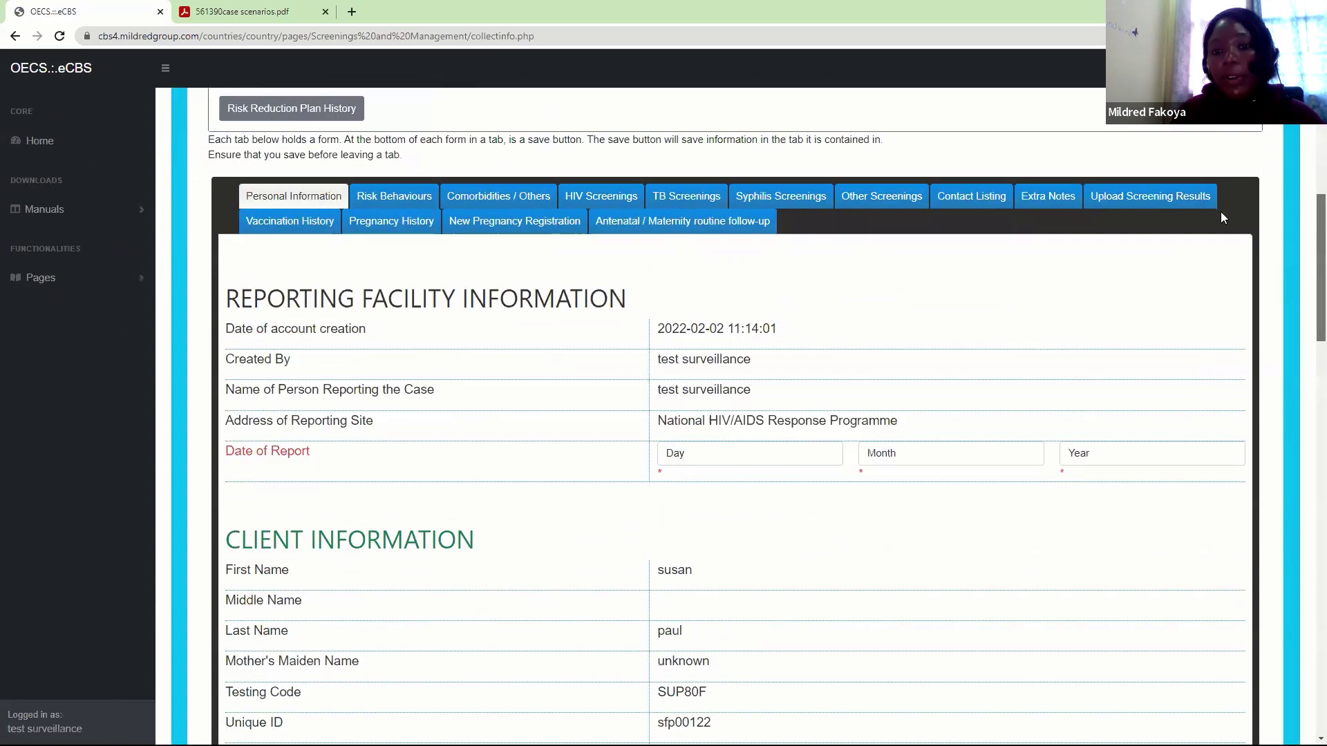
click(713, 237)
scroll(1309, 439, down, 3)
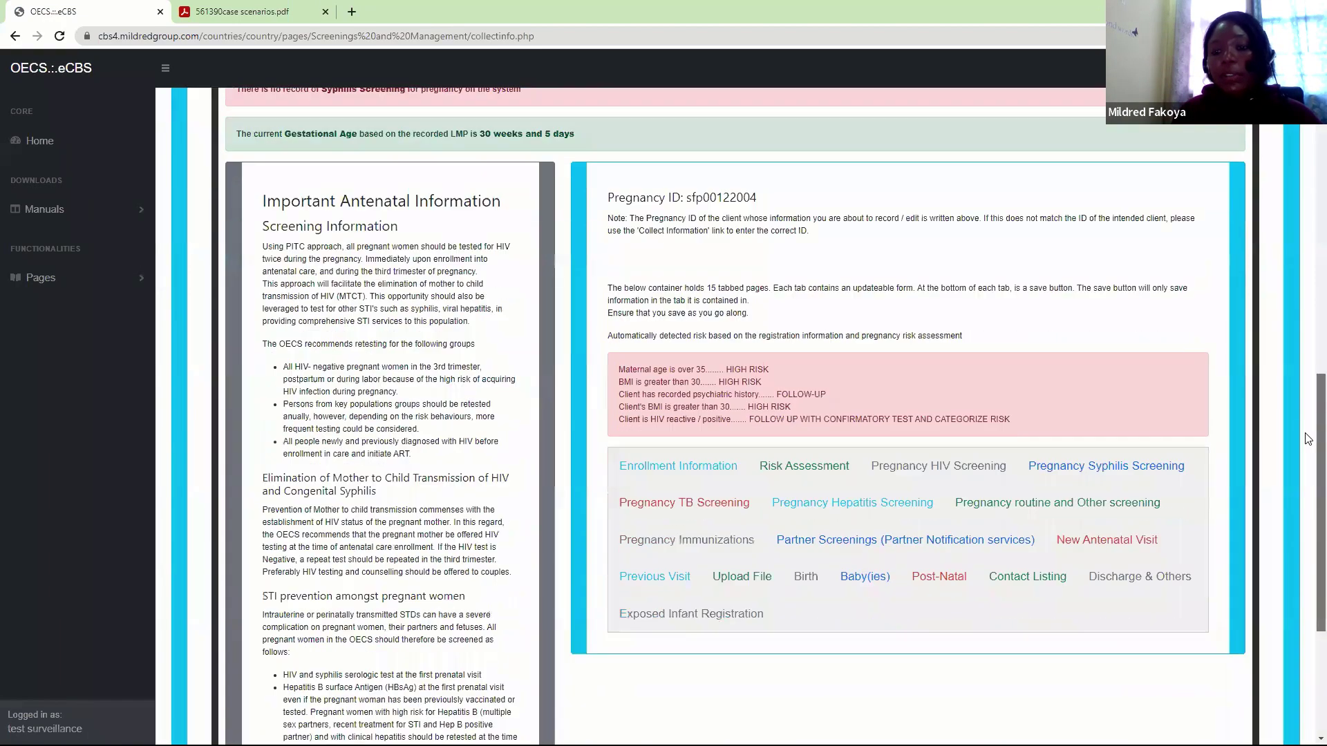
scroll(1308, 439, down, 1)
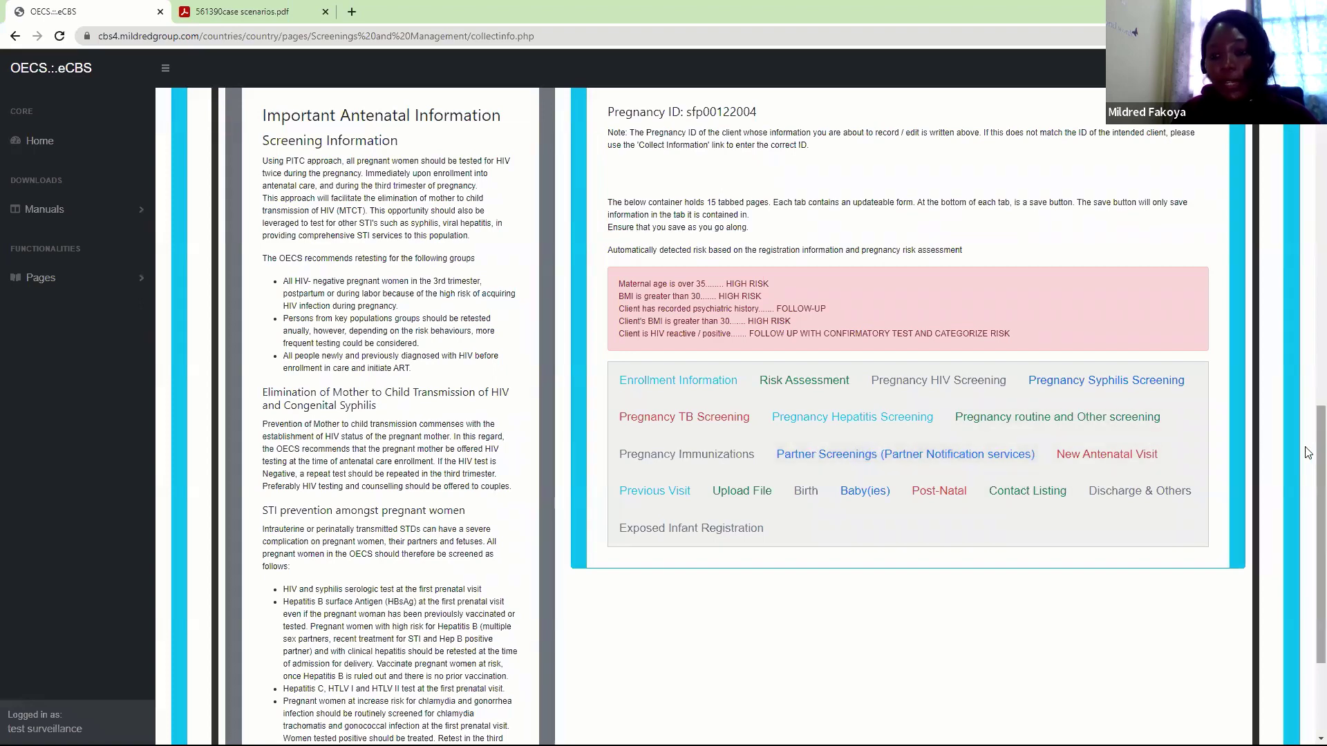
Show the Pregnancy Syphilis Screening form and check its Type of Test options without changing them
click(1137, 385)
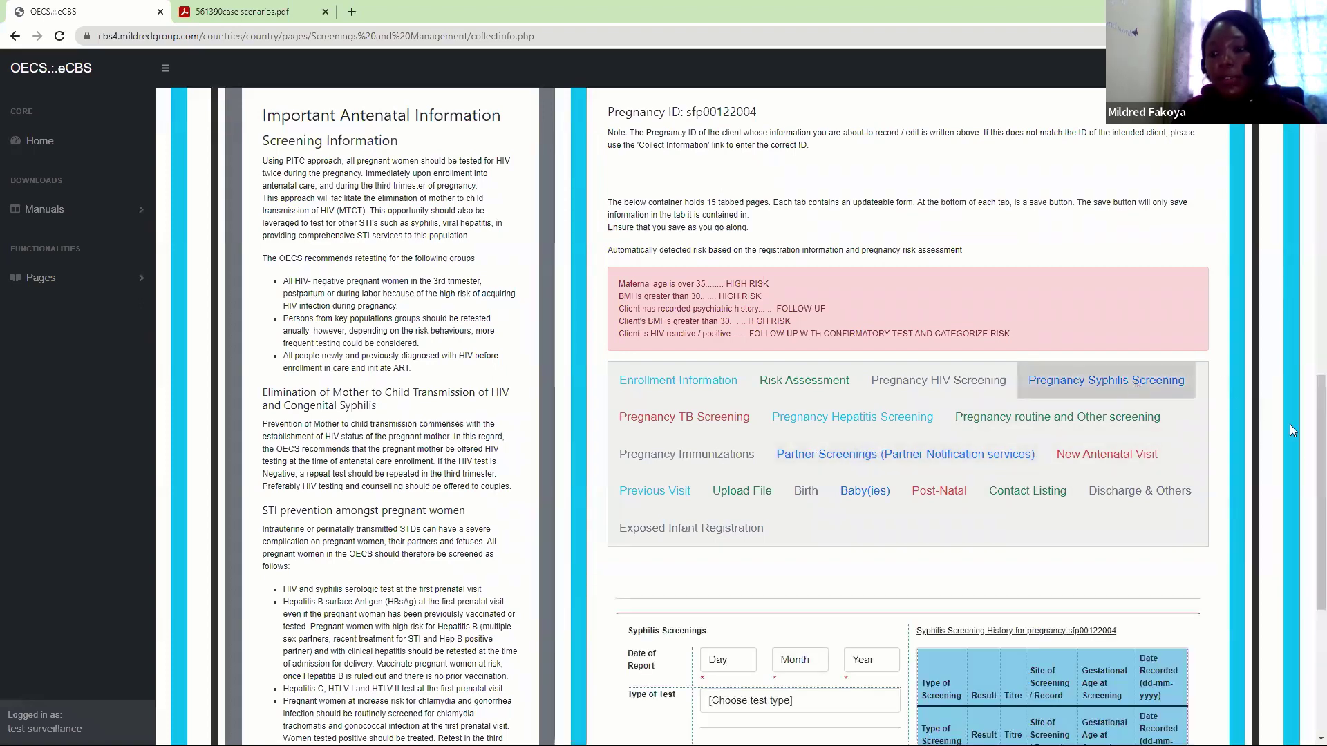
drag(1320, 460, 1321, 580)
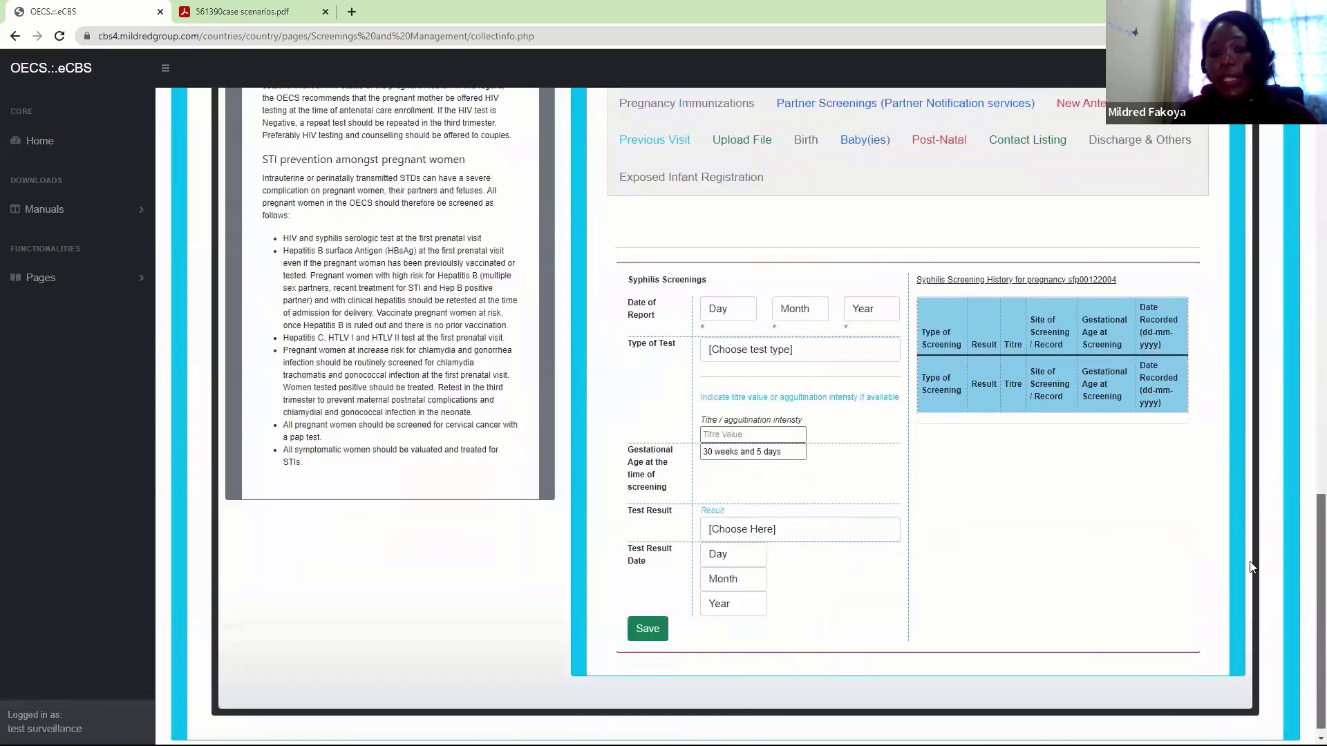
click(754, 356)
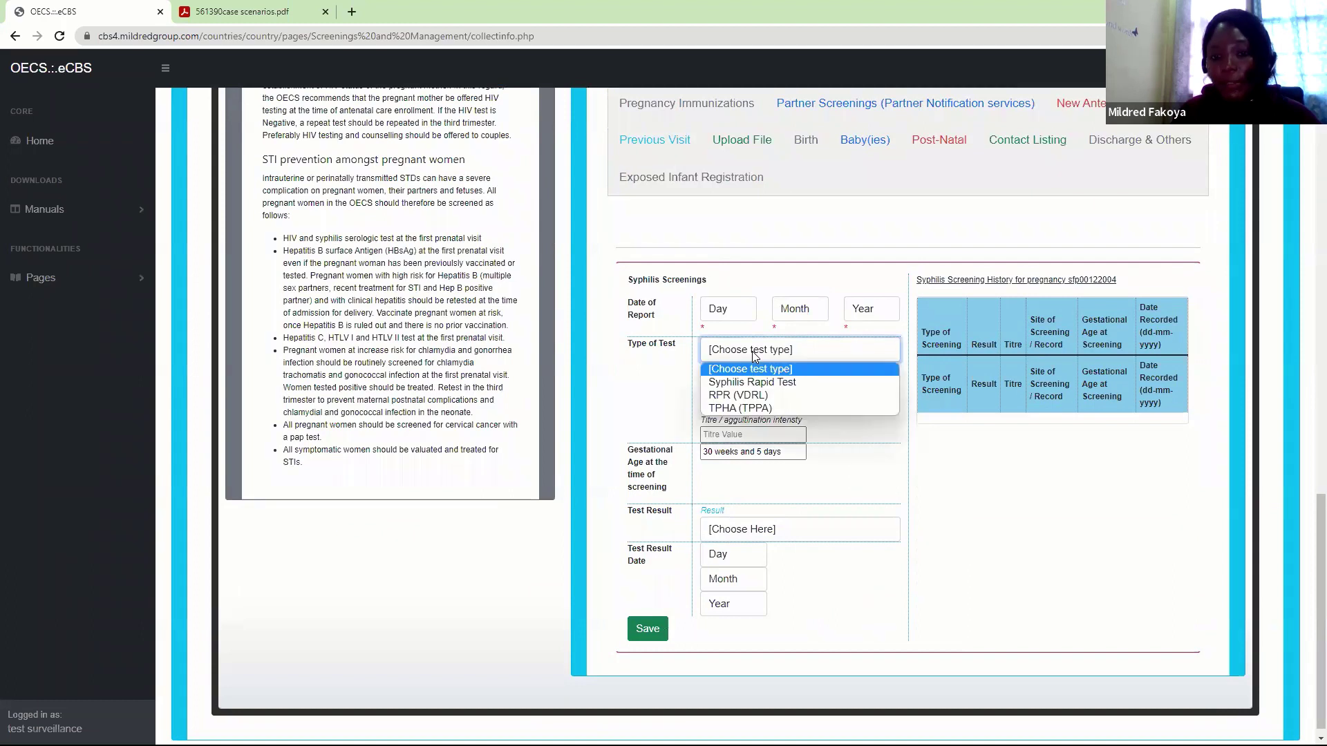
click(754, 356)
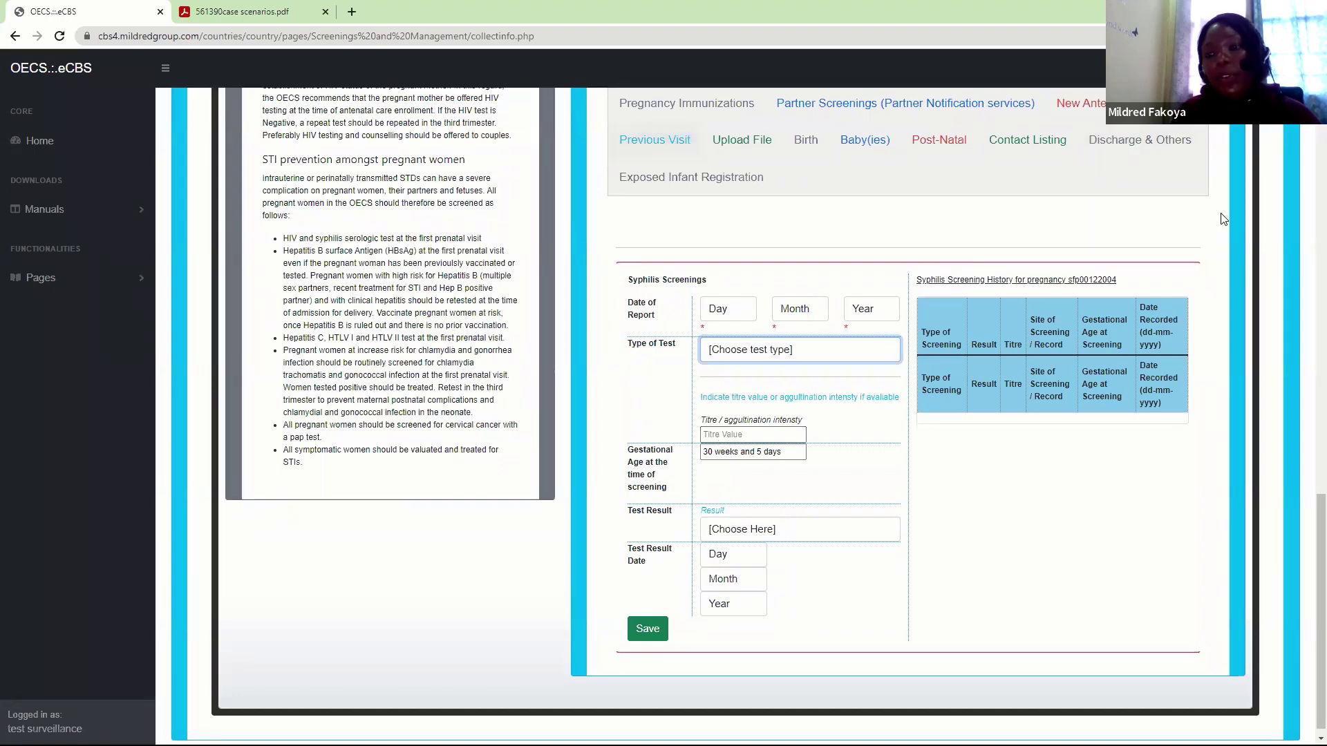
scroll(1141, 376, up, 2)
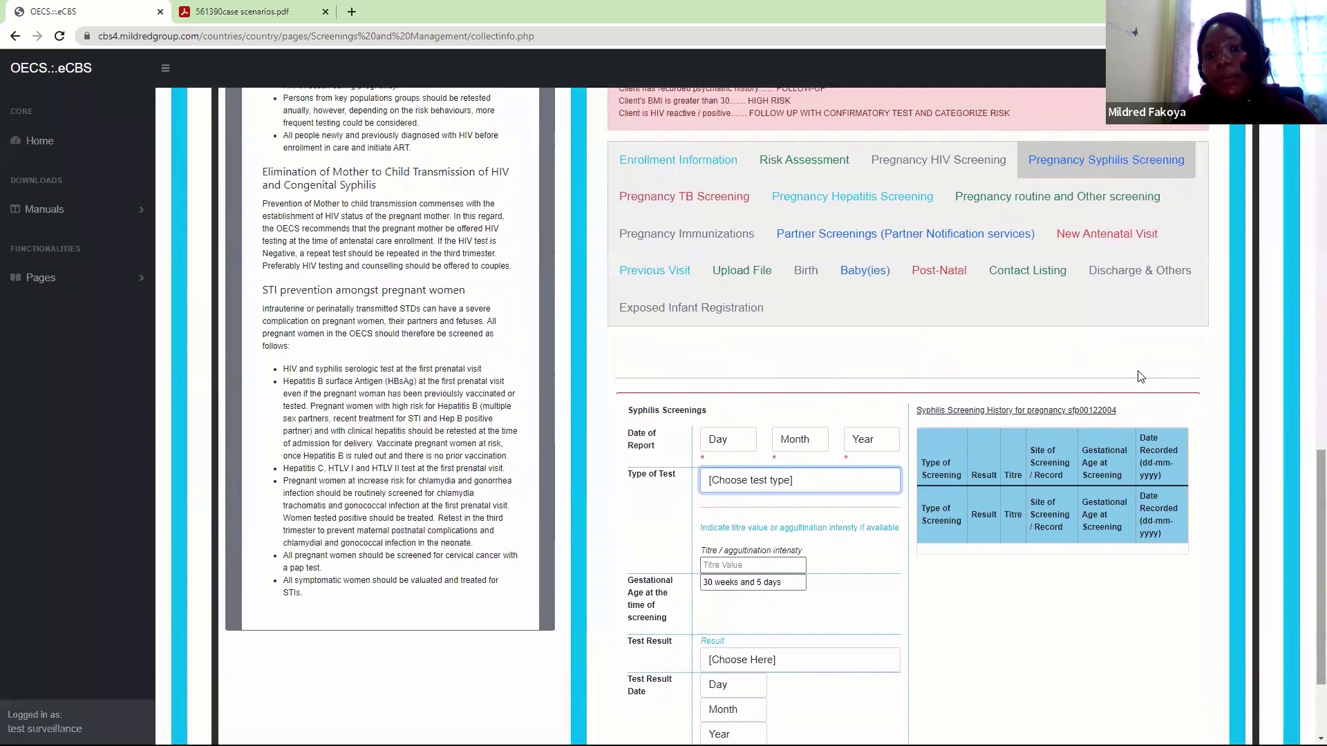
Open and scroll through the Pregnancy Hepatitis Screening form
click(853, 196)
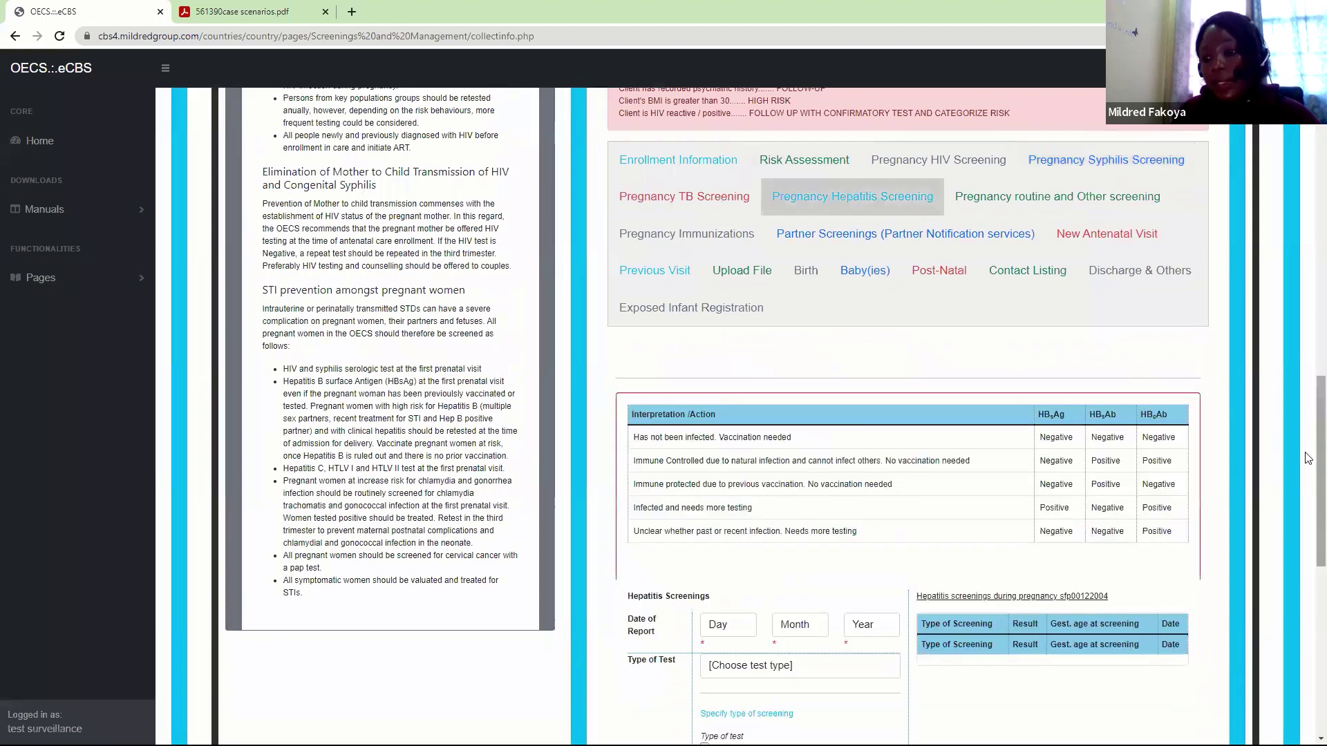
scroll(1102, 563, down, 6)
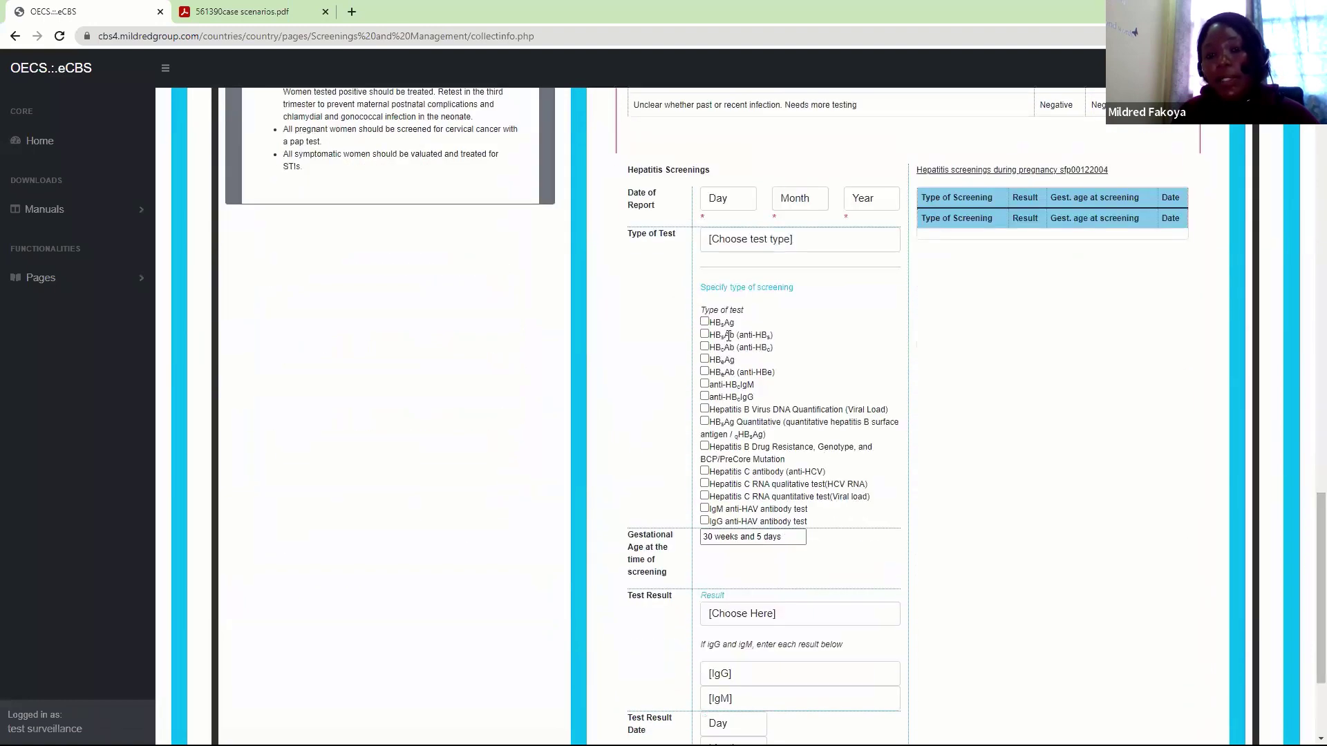
drag(1308, 525, 1308, 455)
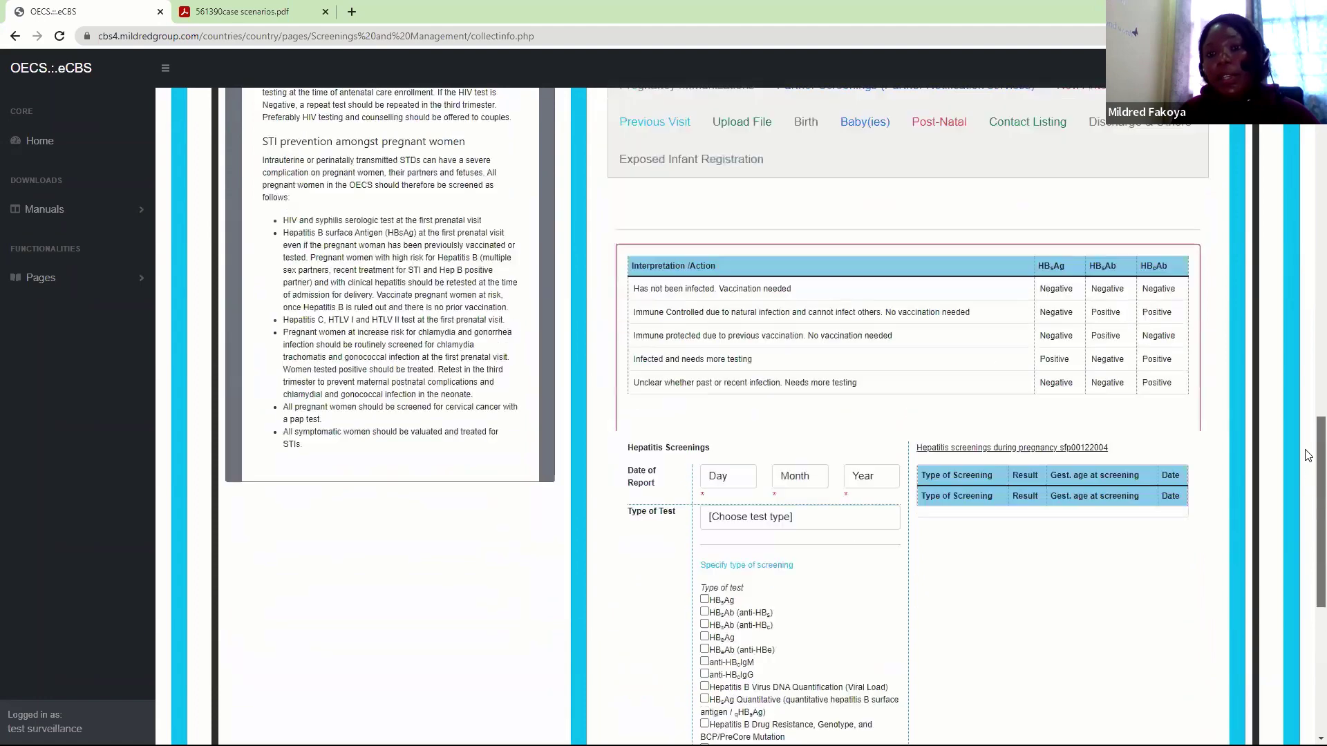
scroll(1309, 455, up, 1)
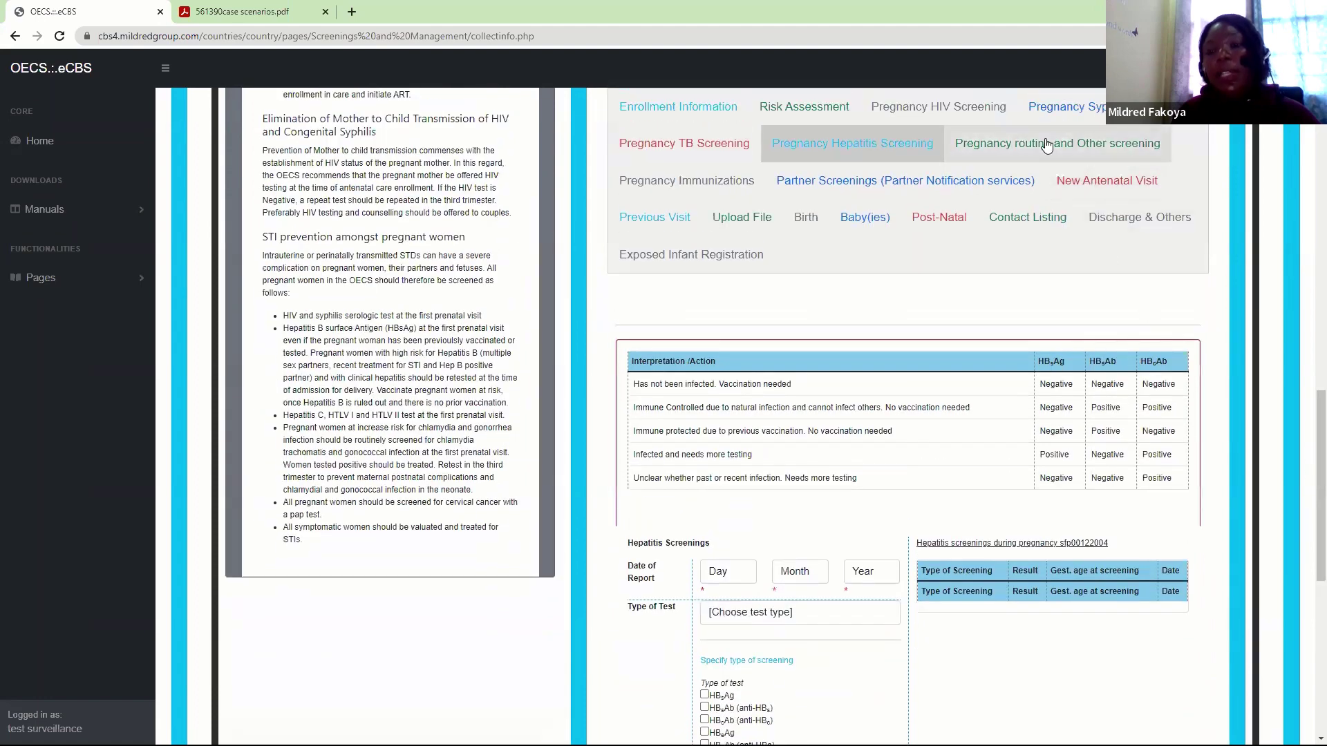
Review the Type of Test options on Pregnancy routine and Other screening, leaving them unchanged
click(1048, 146)
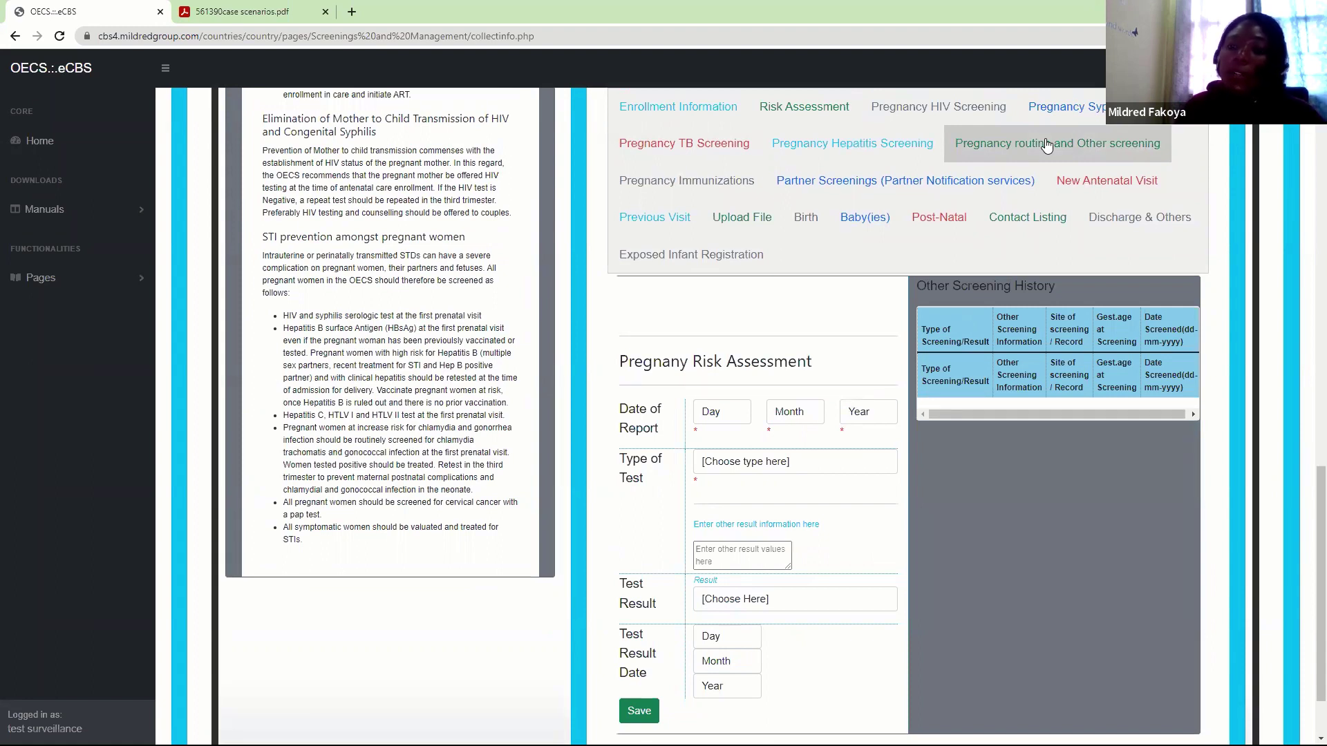
click(780, 467)
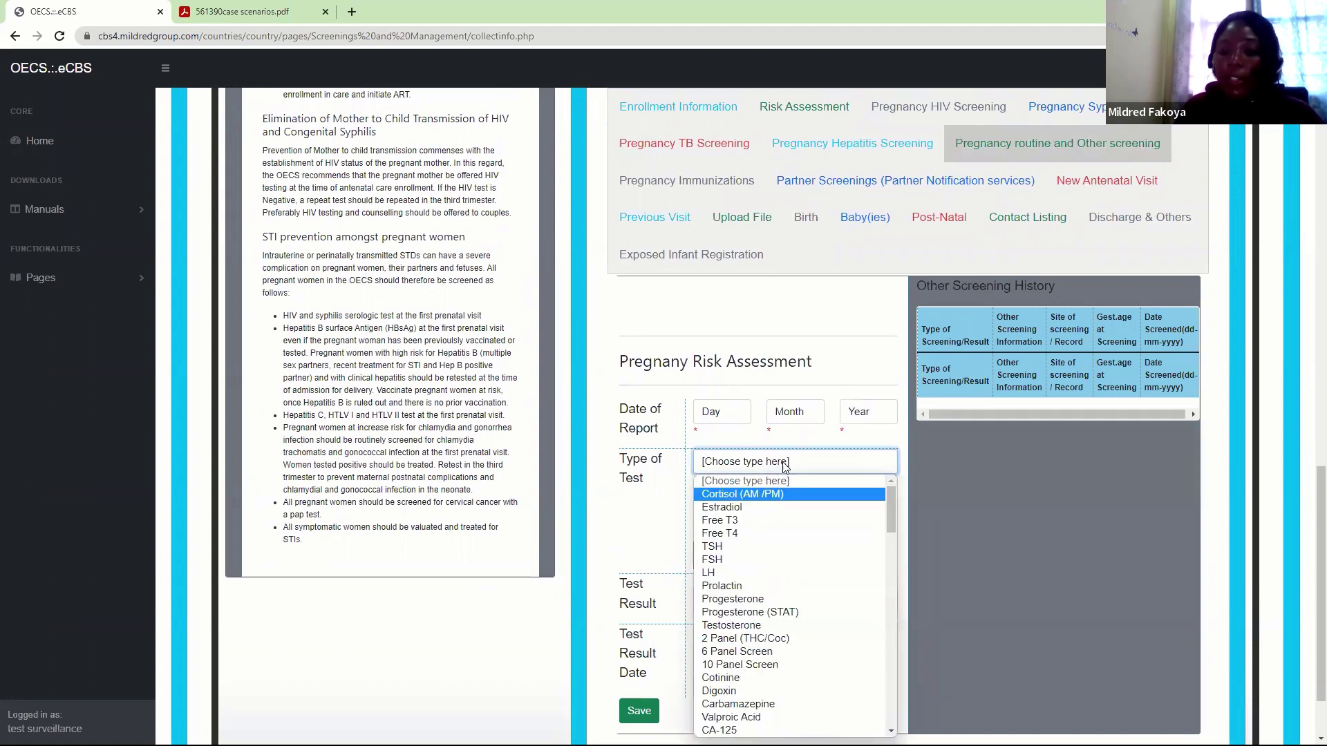
click(712, 205)
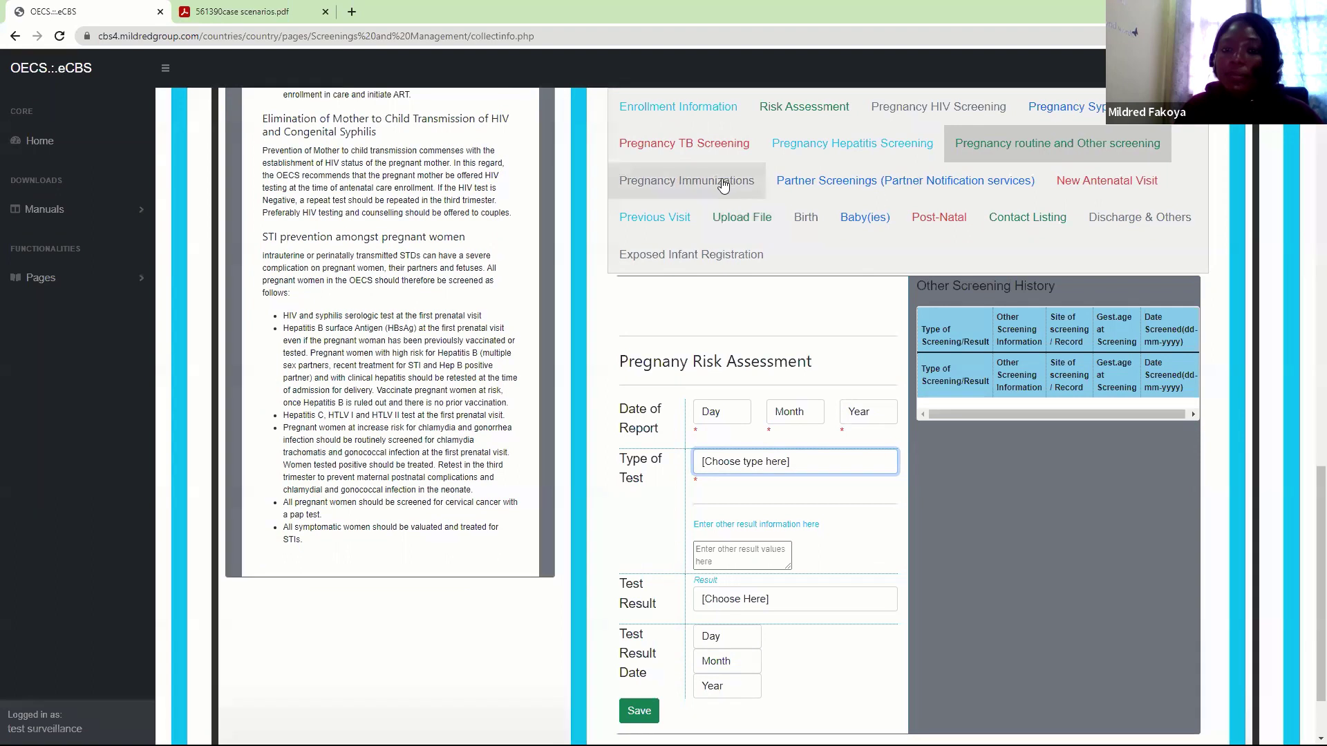
click(723, 185)
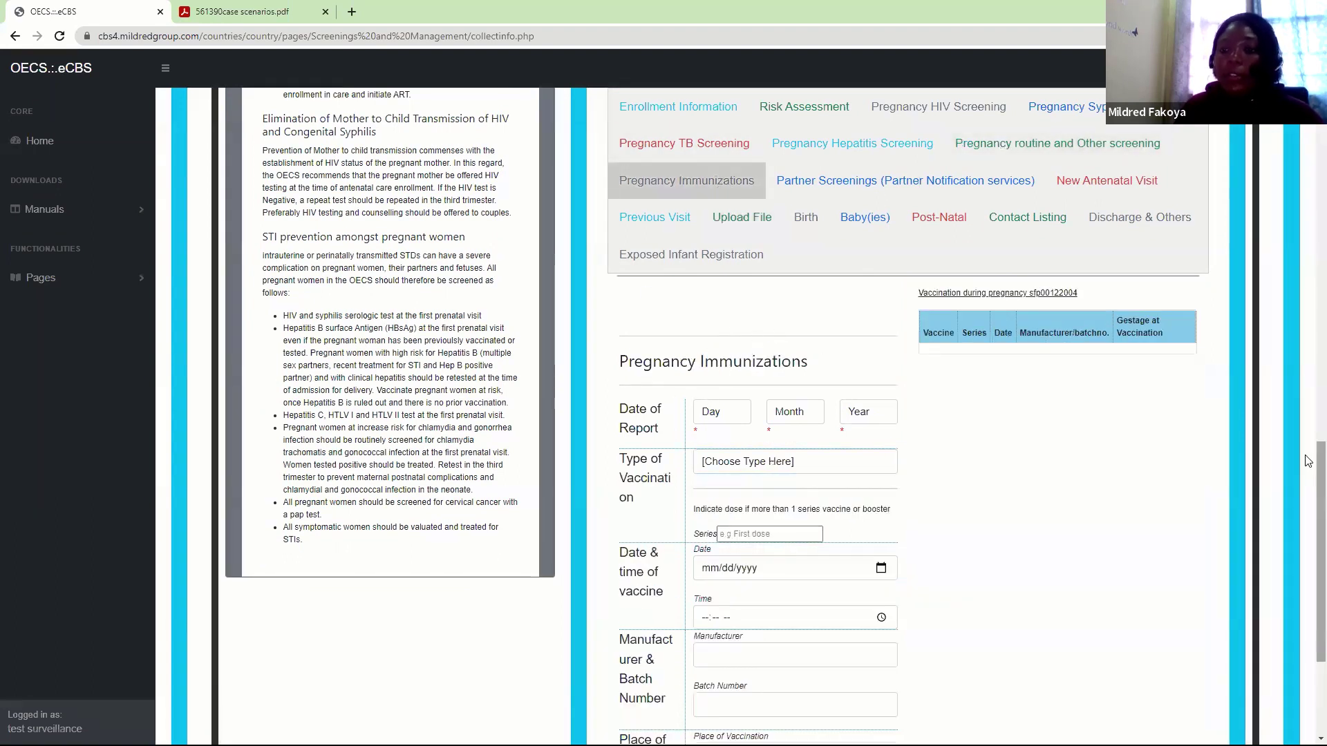
Scroll through the Pregnancy Immunizations form, then switch to the Partner(s) Screening form
scroll(1308, 460, up, 4)
scroll(1308, 254, up, 6)
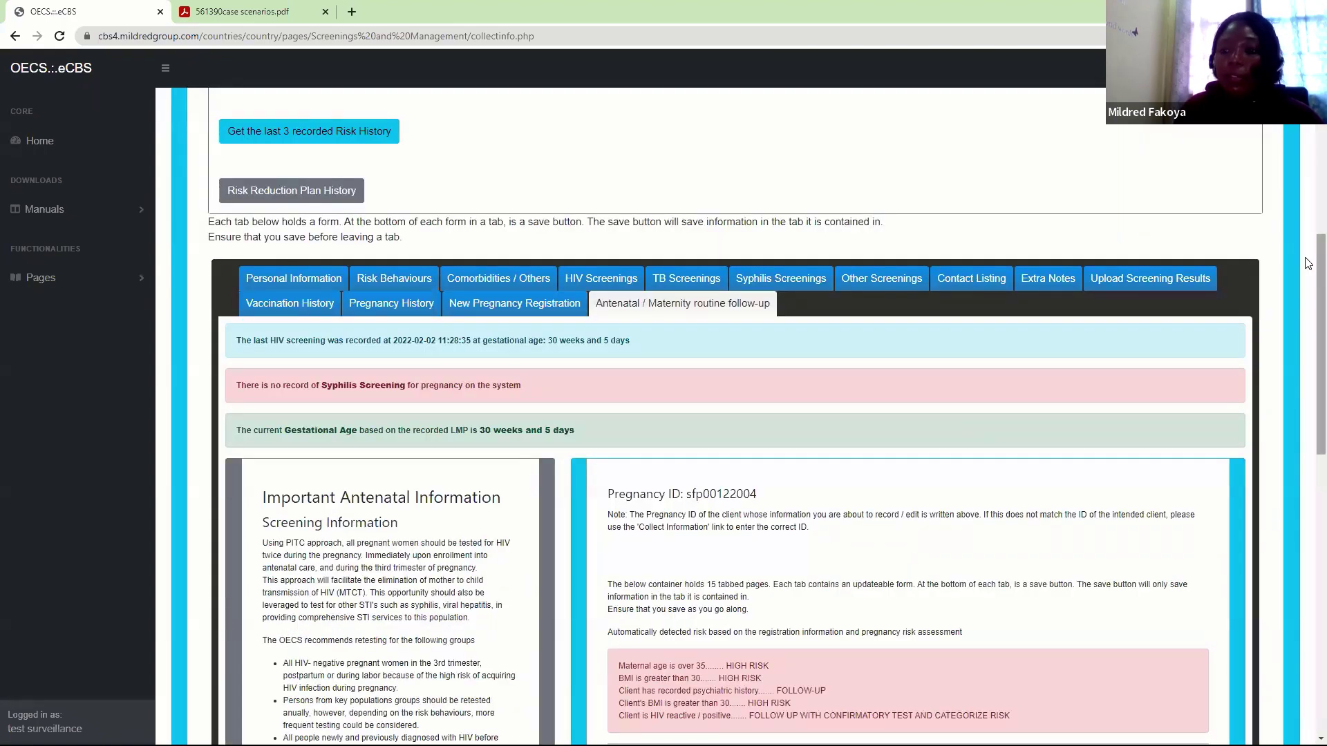
scroll(1308, 401, down, 3)
scroll(1309, 402, down, 8)
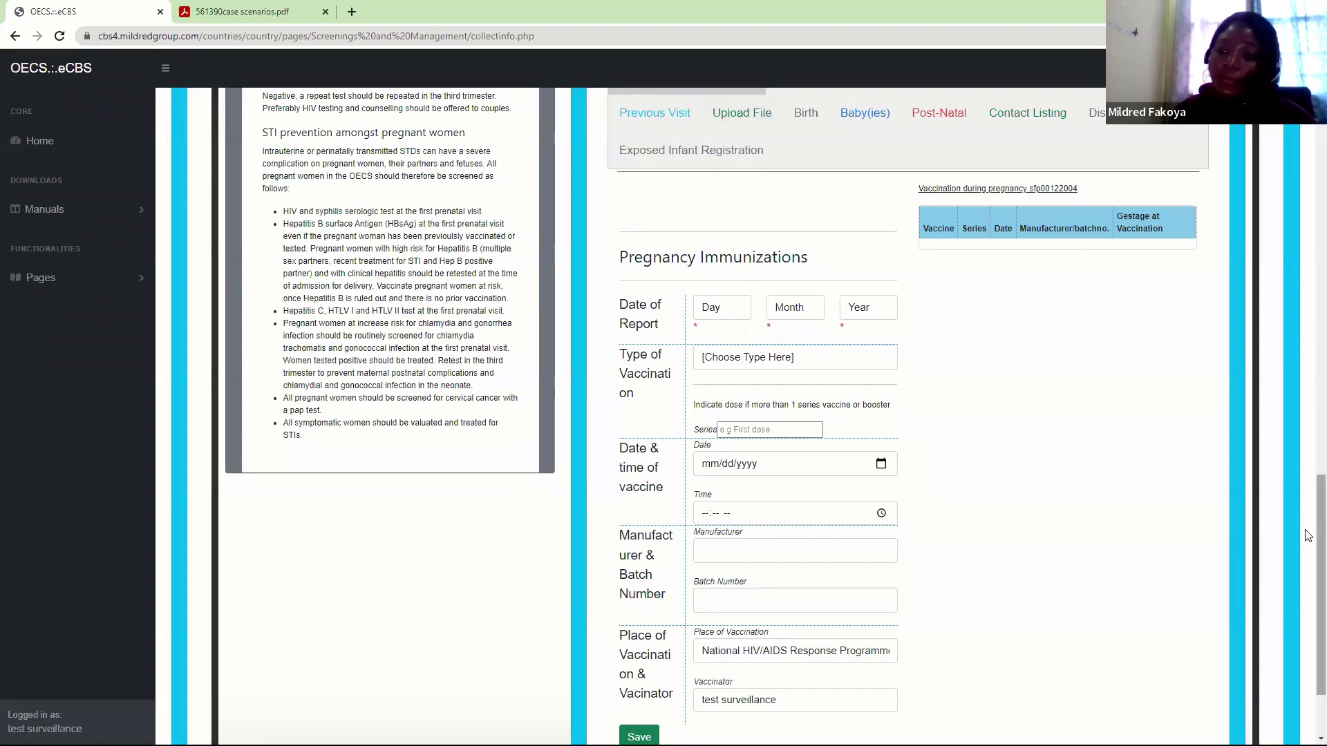
scroll(1308, 489, up, 1)
scroll(1308, 490, up, 1)
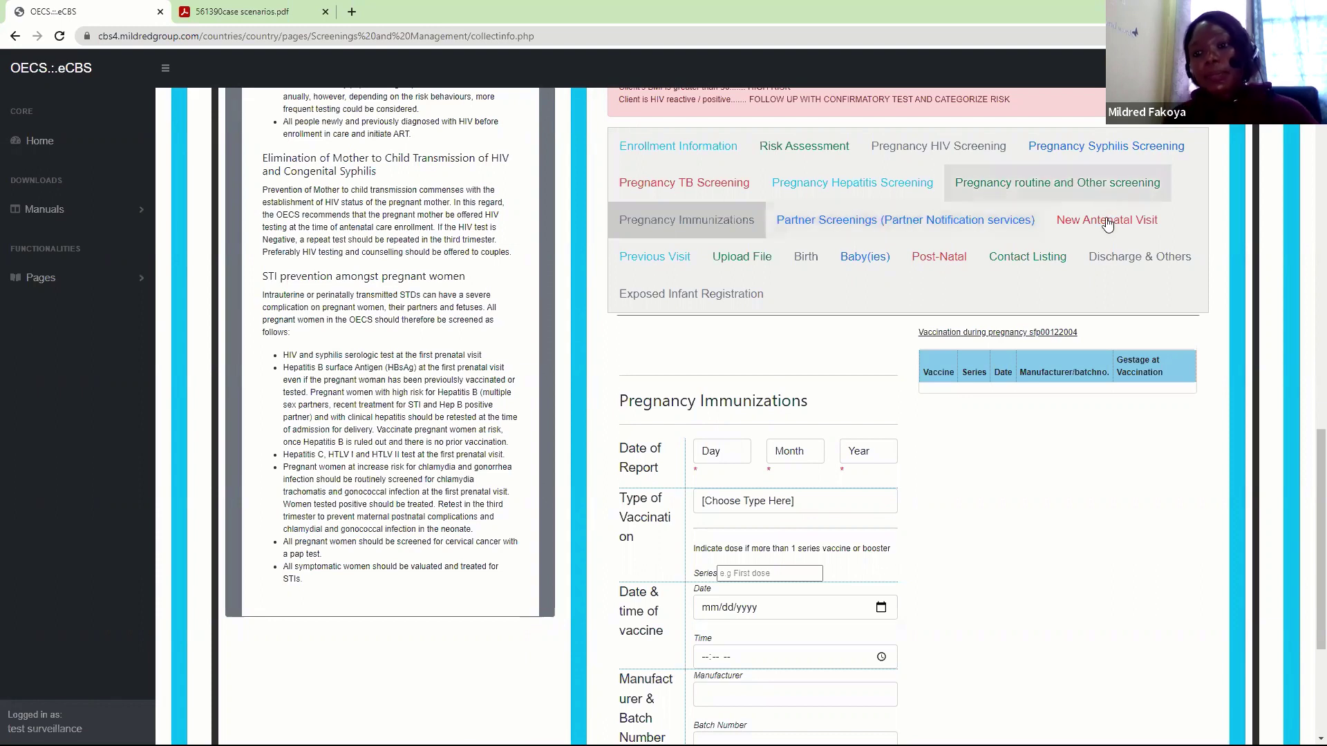
click(982, 225)
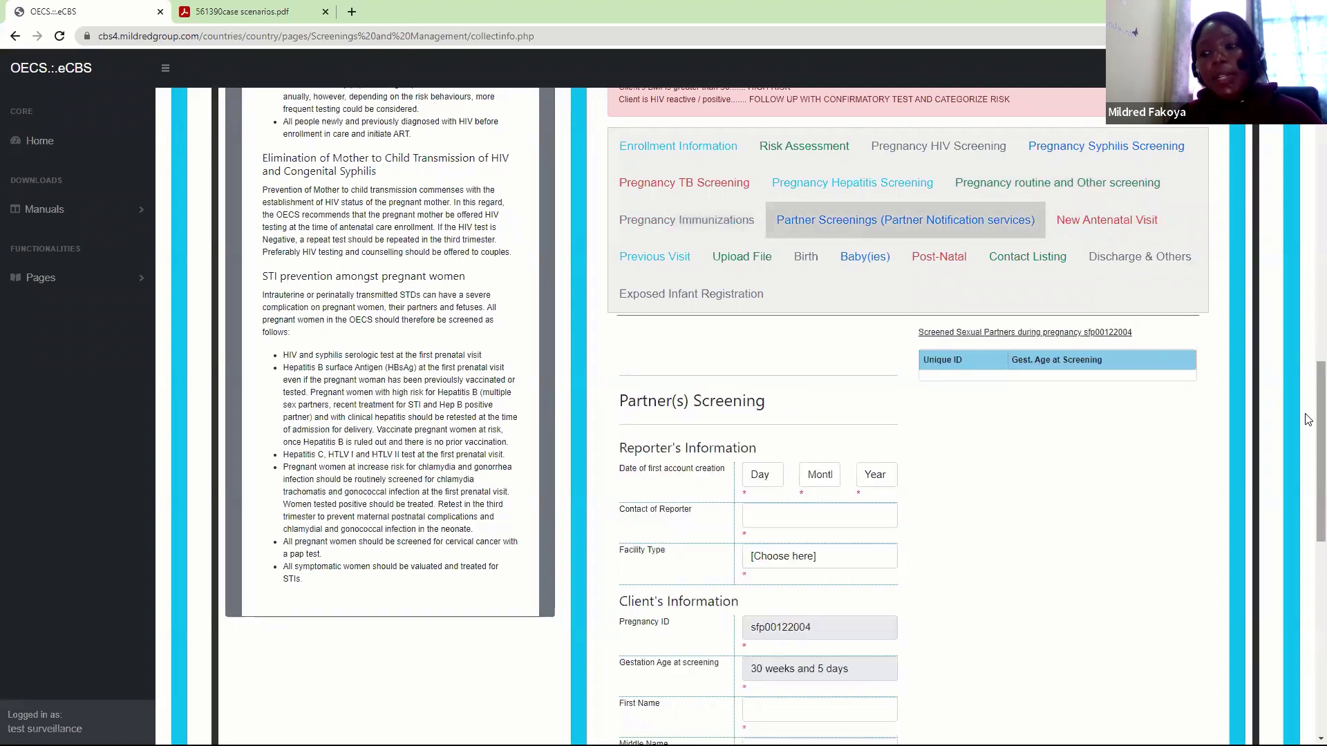
drag(1306, 415, 1306, 408)
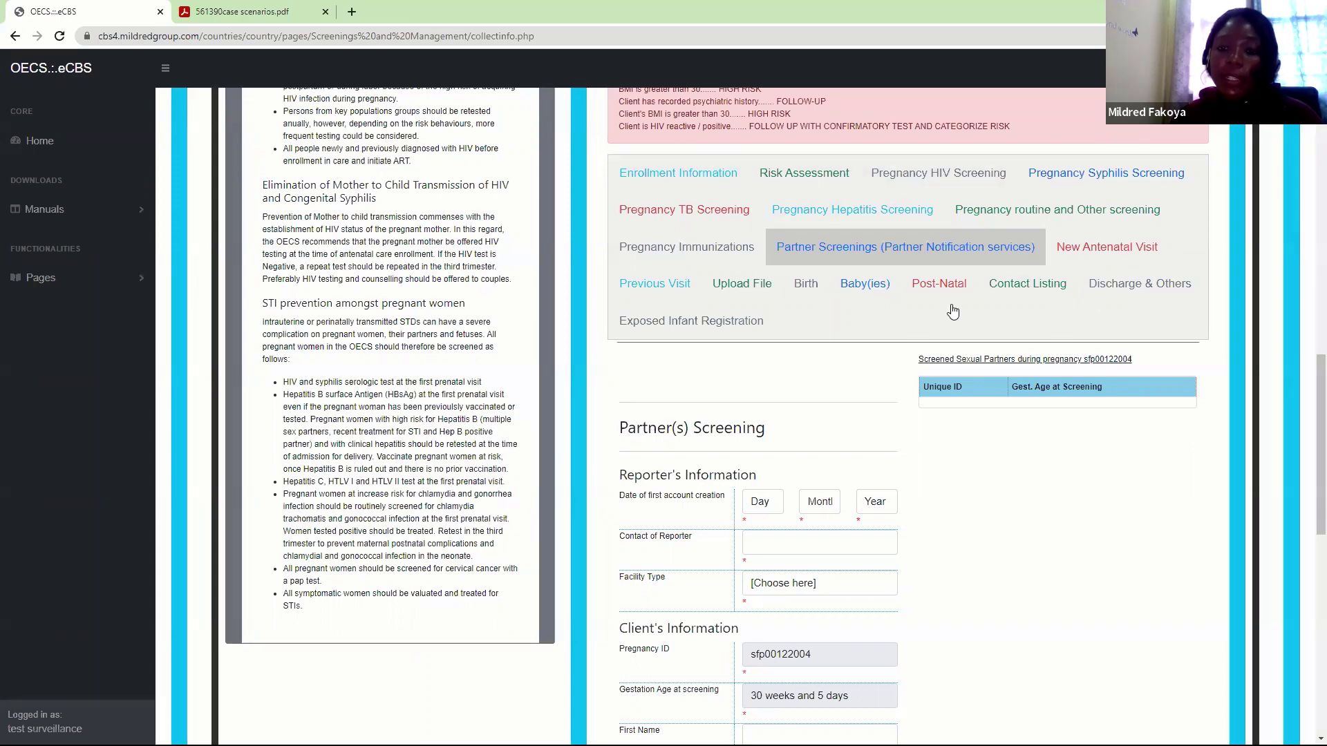
scroll(1308, 451, down, 5)
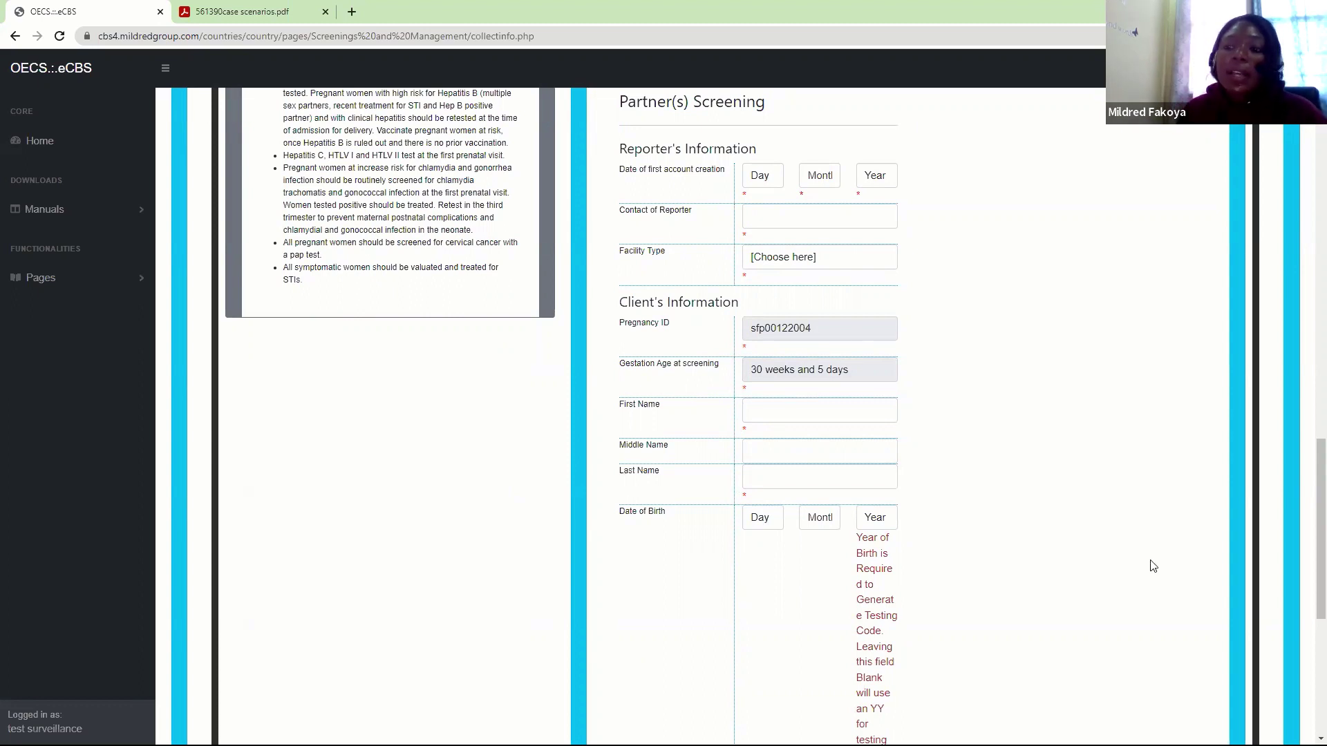
scroll(1315, 504, up, 2)
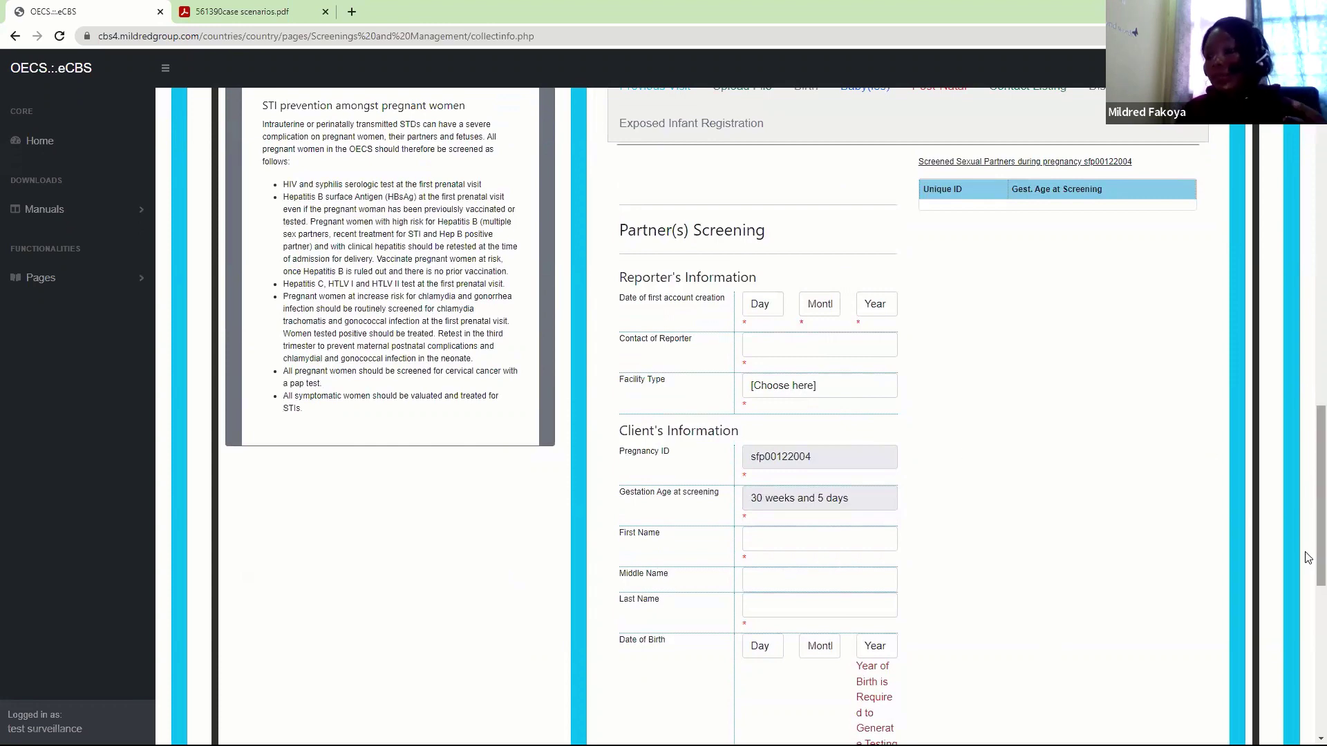
scroll(1307, 553, up, 1)
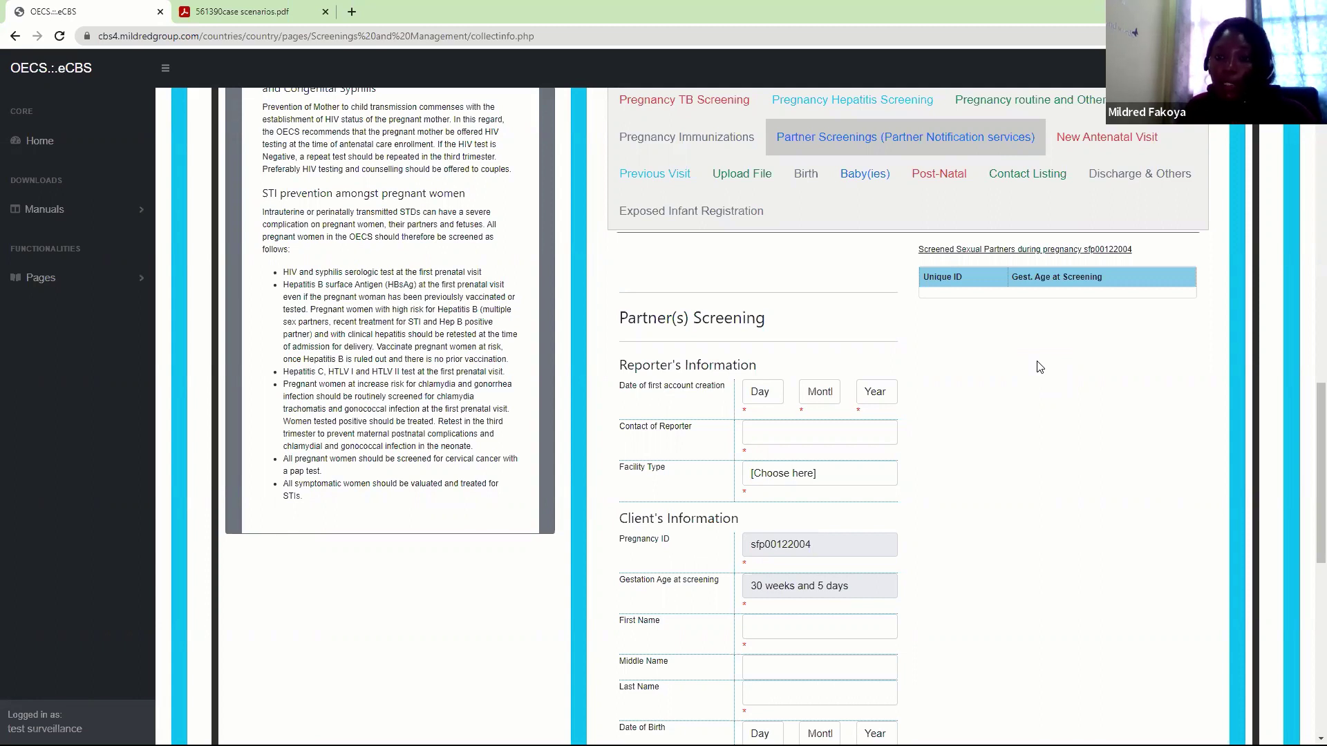
Start a new antenatal routine visit with record date 2 February 2022
click(1097, 137)
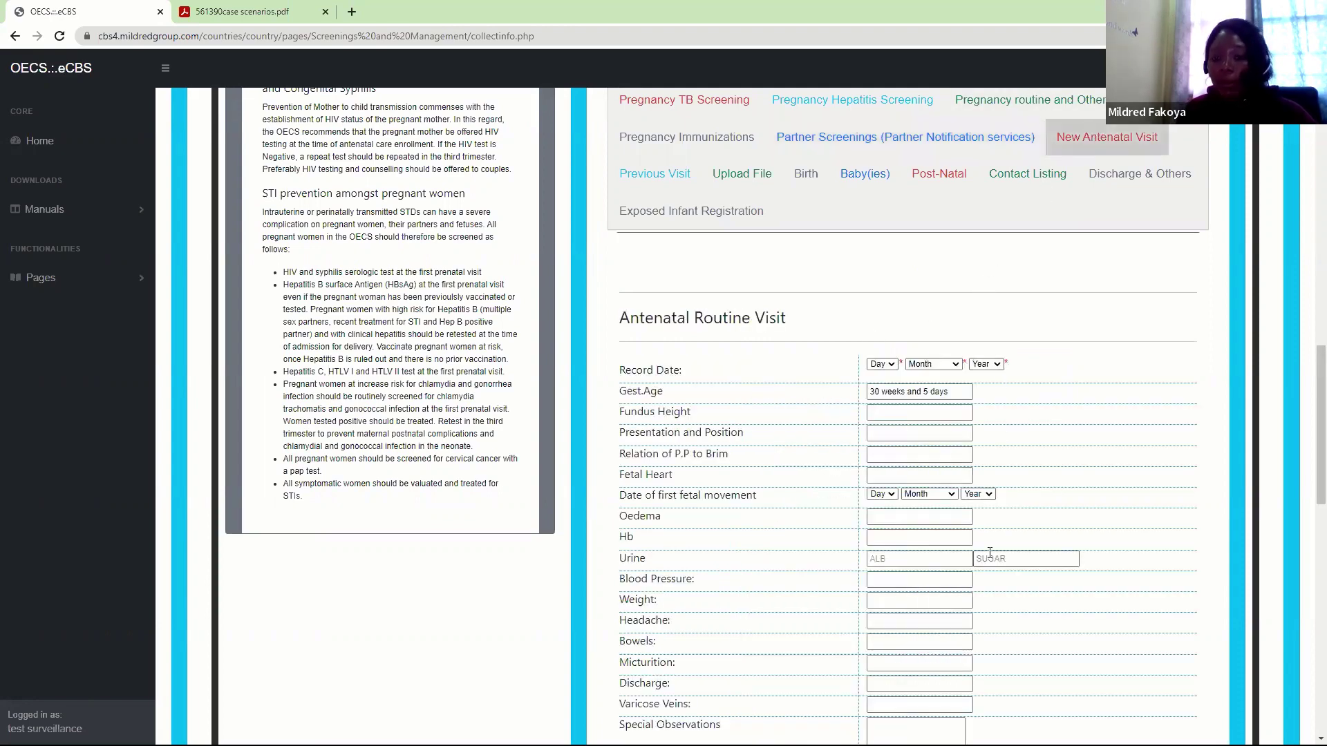
click(872, 412)
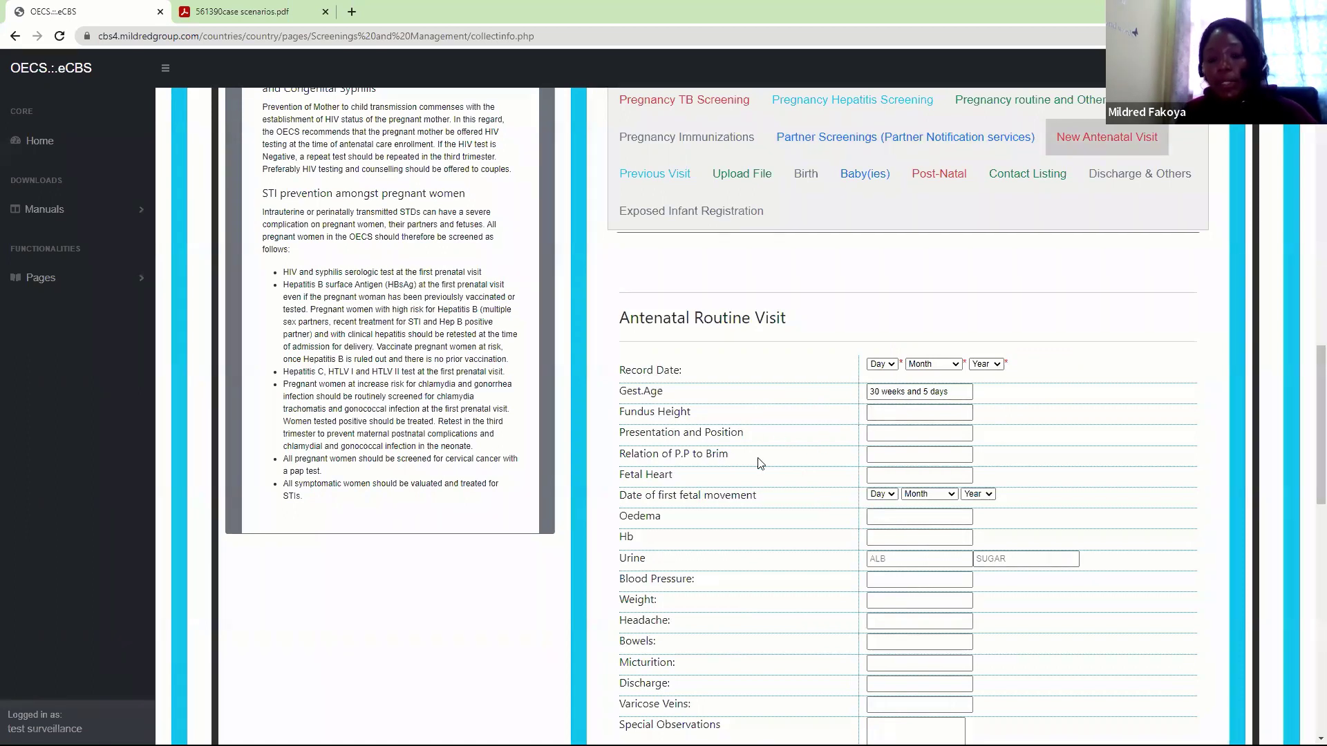
scroll(1308, 503, down, 2)
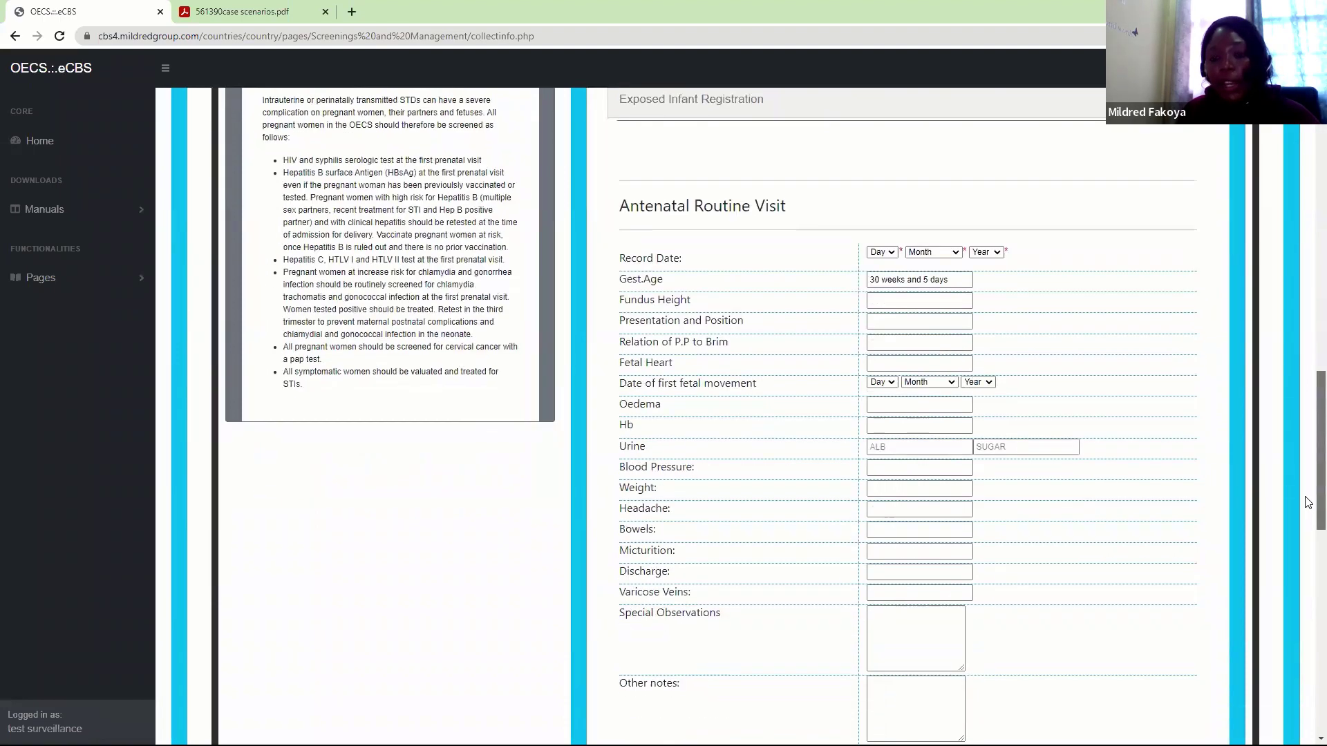
scroll(1309, 502, down, 1)
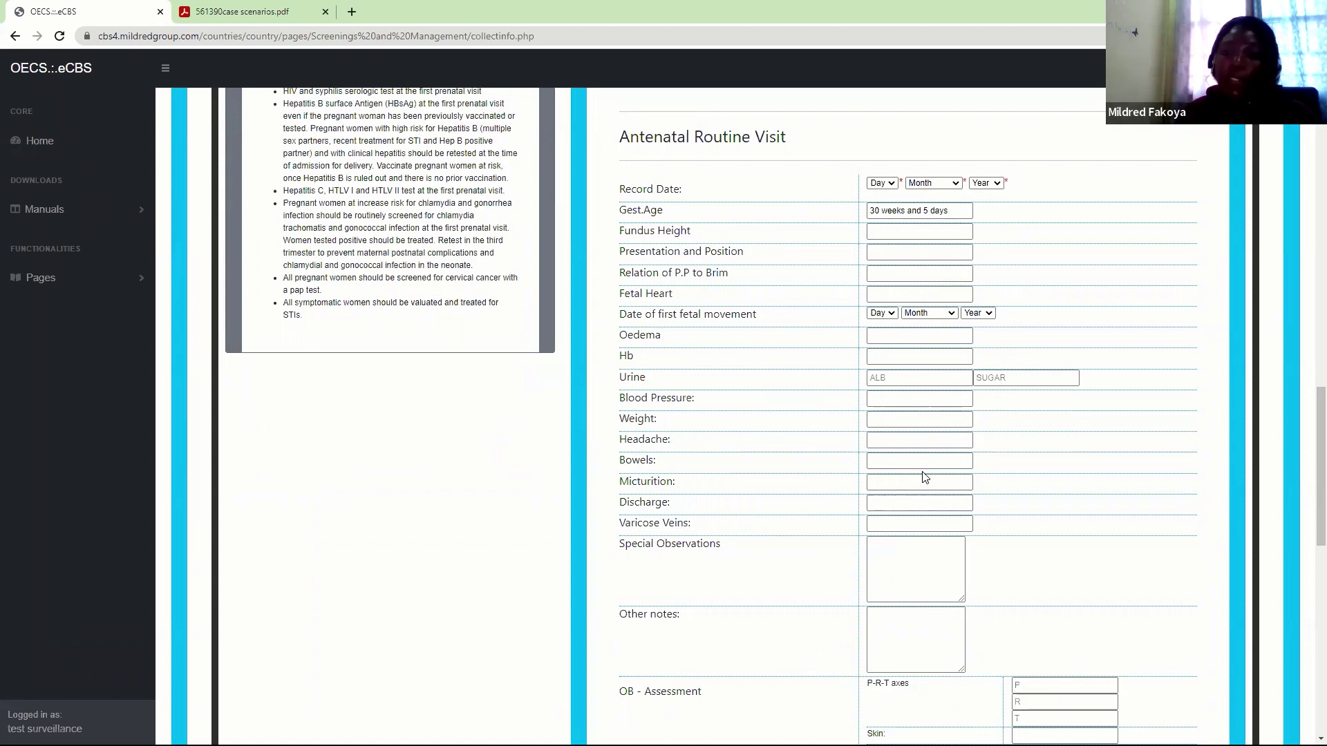
click(920, 668)
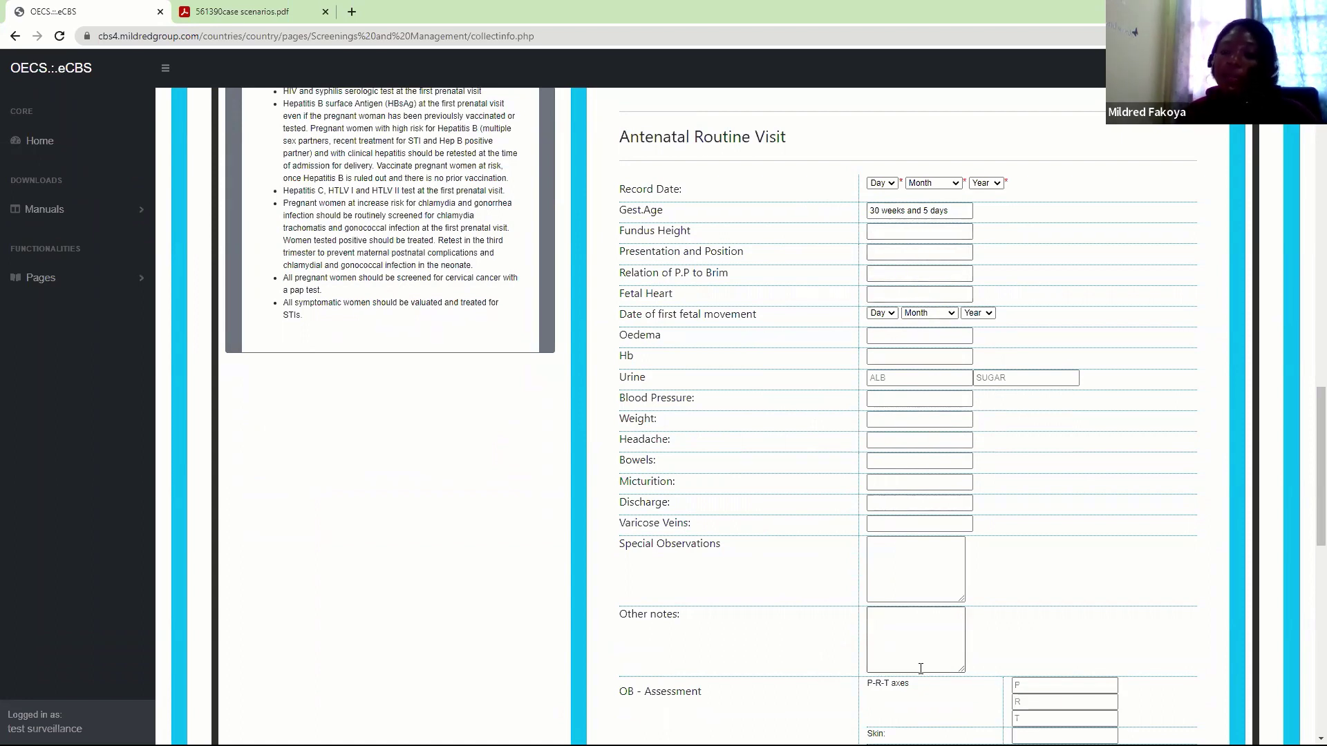
click(881, 184)
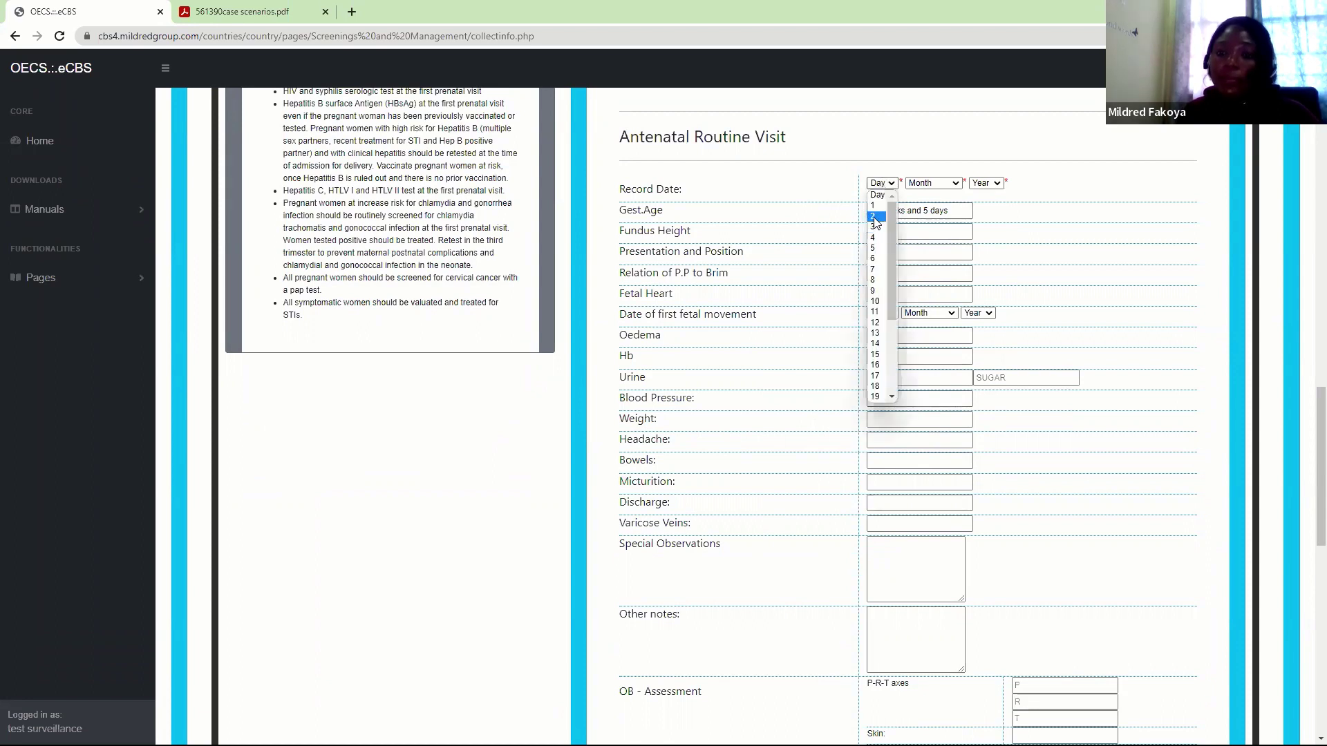
click(928, 185)
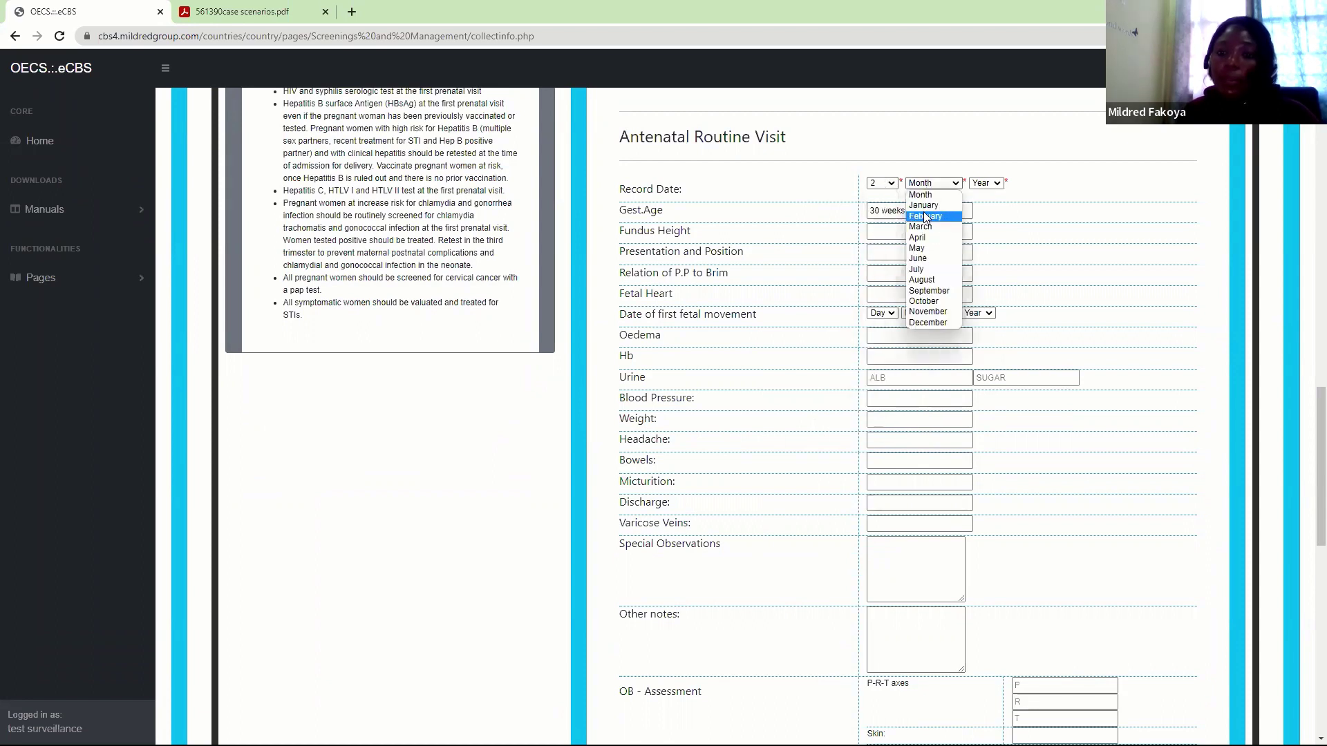
click(925, 216)
click(986, 183)
click(985, 207)
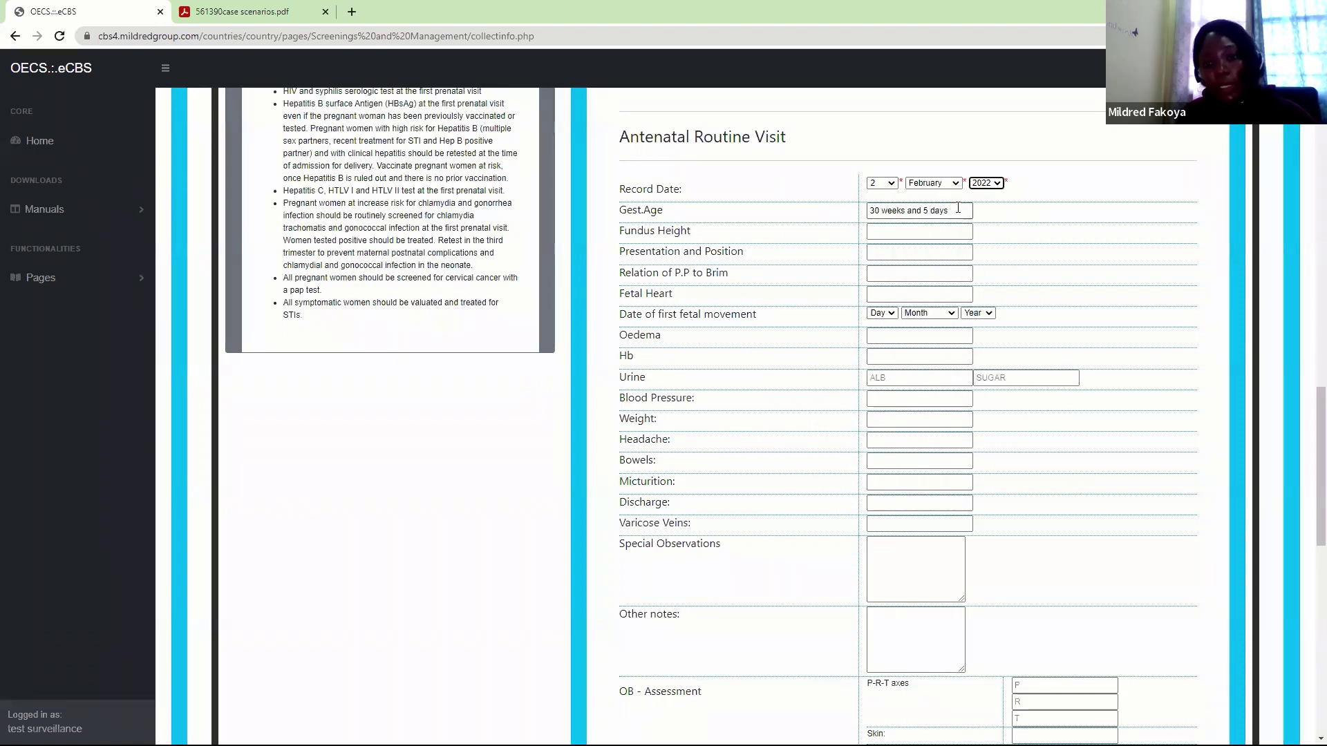
Save the antenatal visit and dismiss the confirmation messages
drag(1308, 457, 1308, 681)
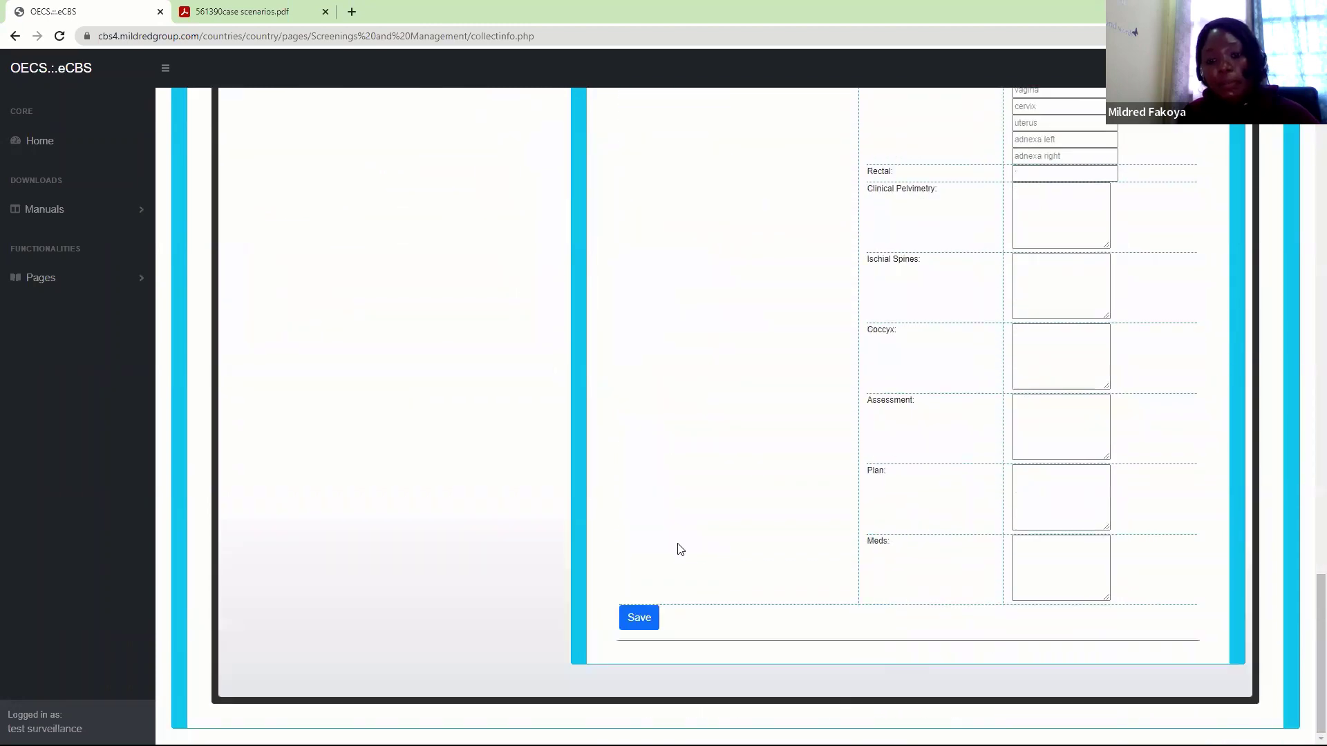
click(638, 620)
click(737, 113)
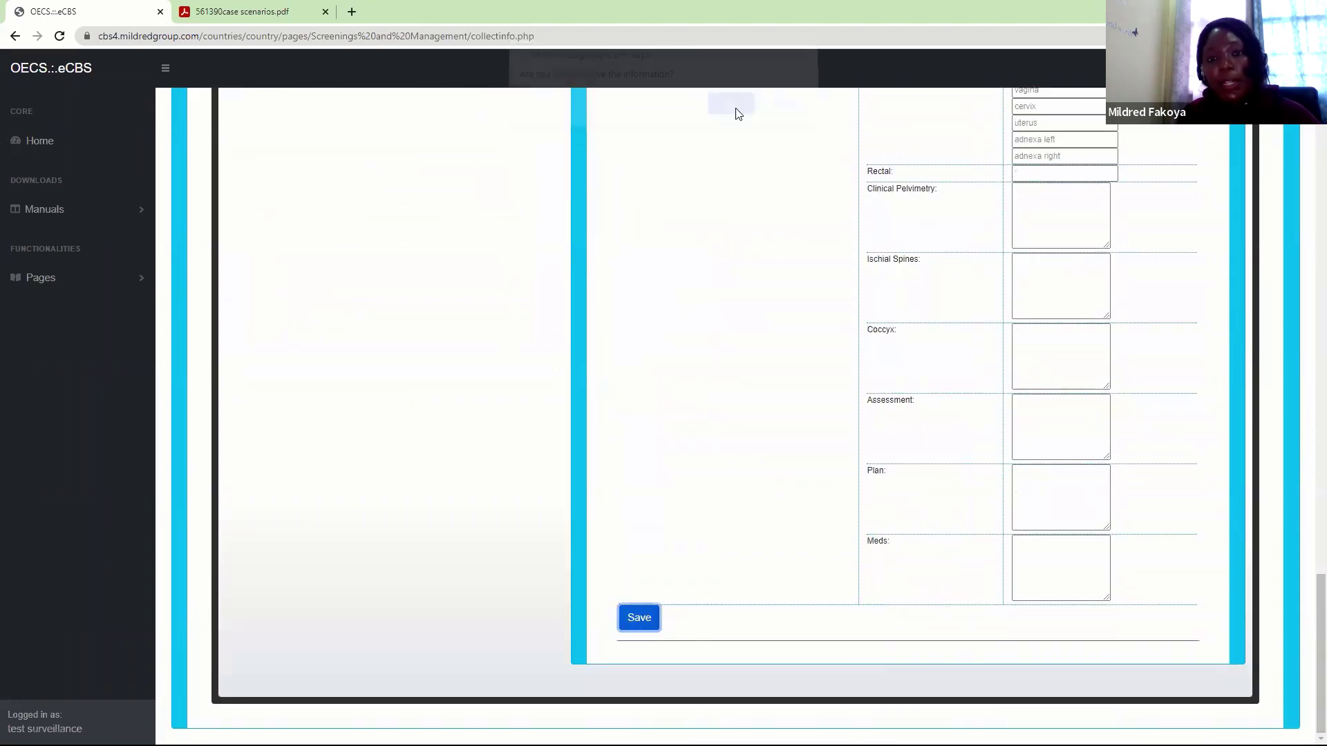
click(779, 116)
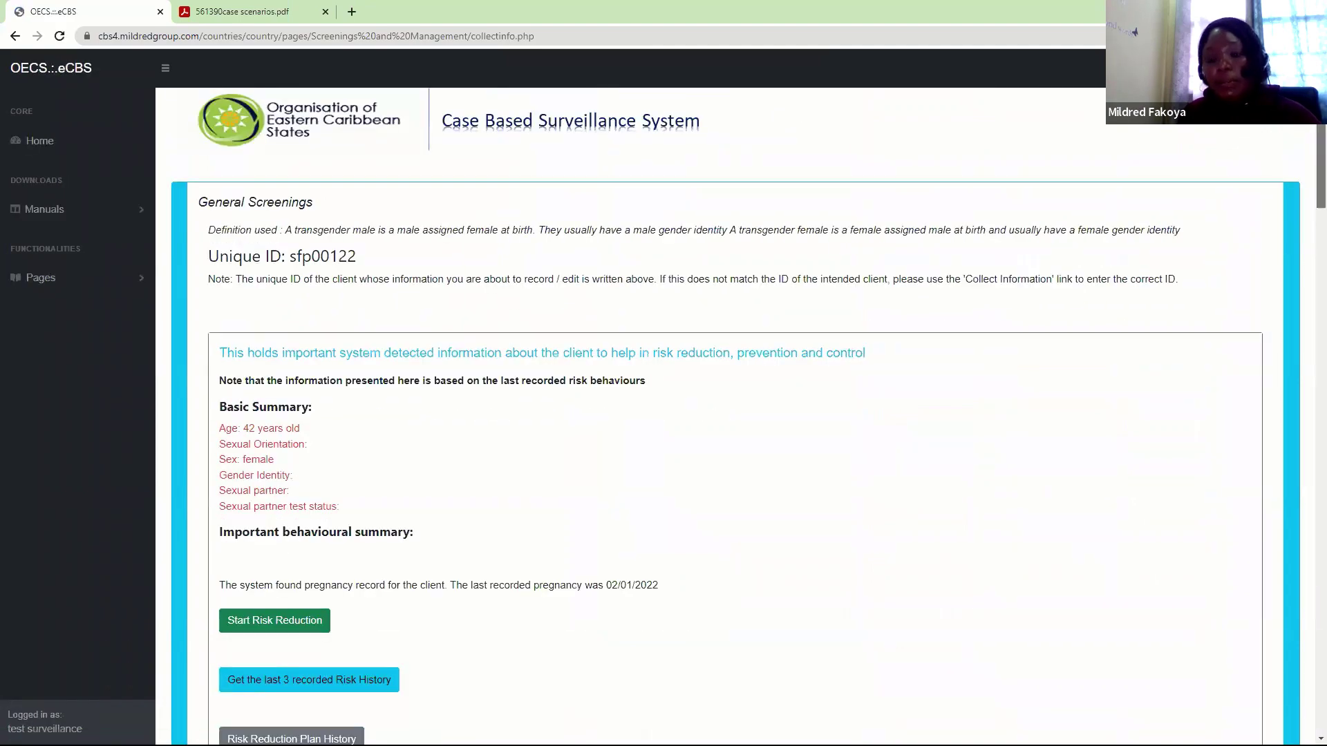
List Previous Visits under antenatal follow-up, showing the 02 02 2022 visit at 30 weeks 5 days
scroll(761, 414, down, 8)
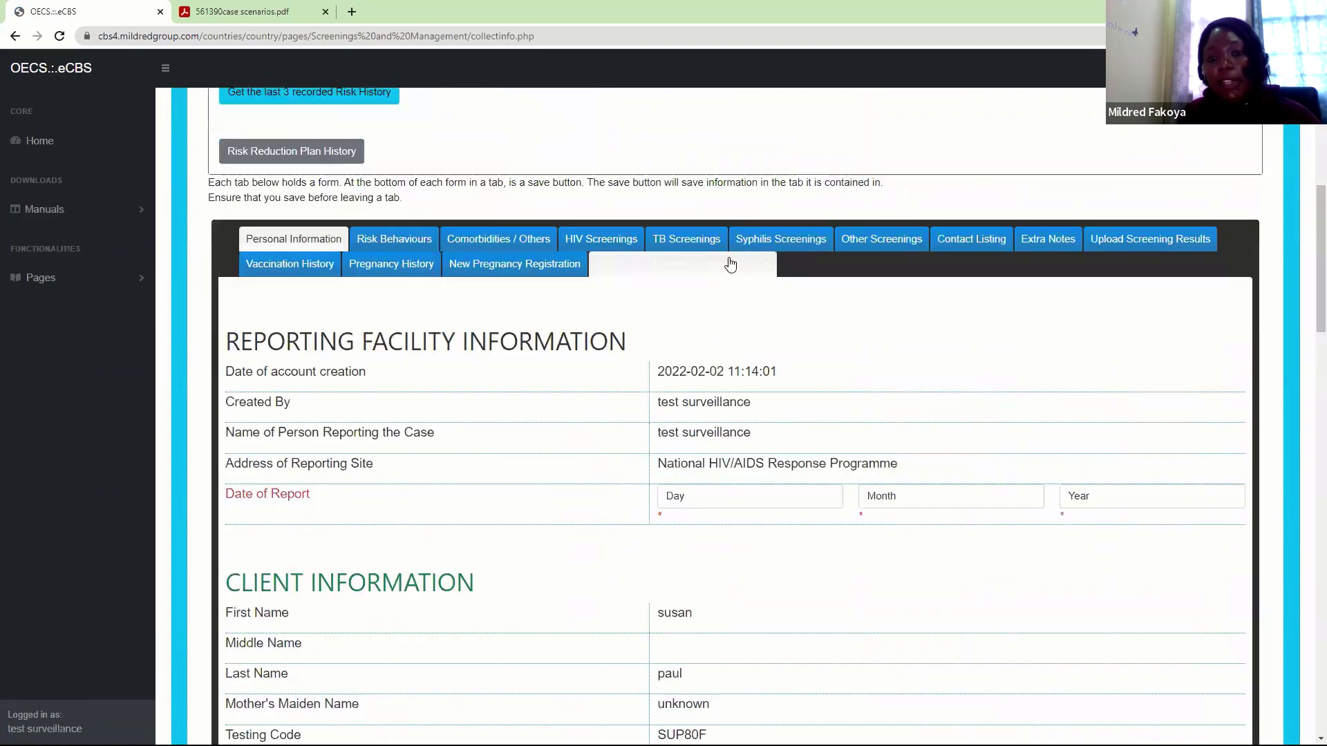
click(734, 265)
scroll(1309, 373, down, 1)
scroll(1308, 494, down, 5)
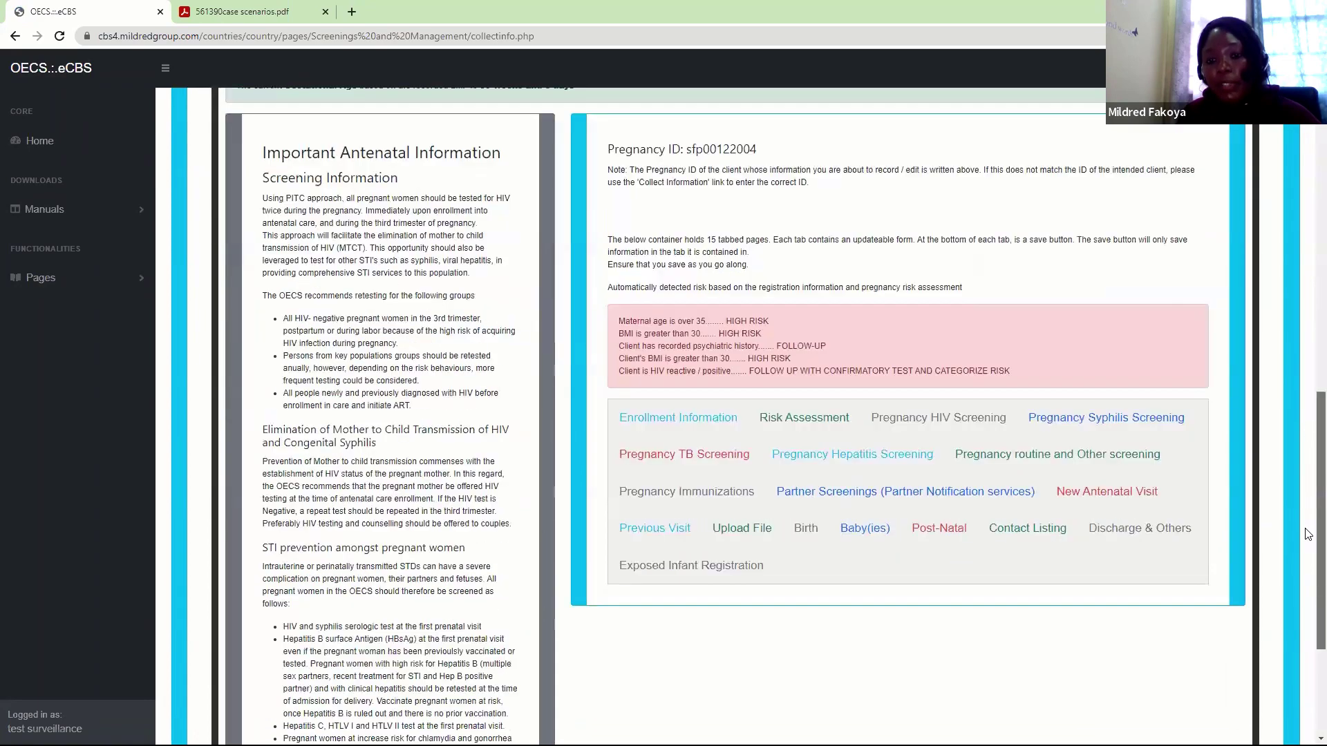
click(633, 396)
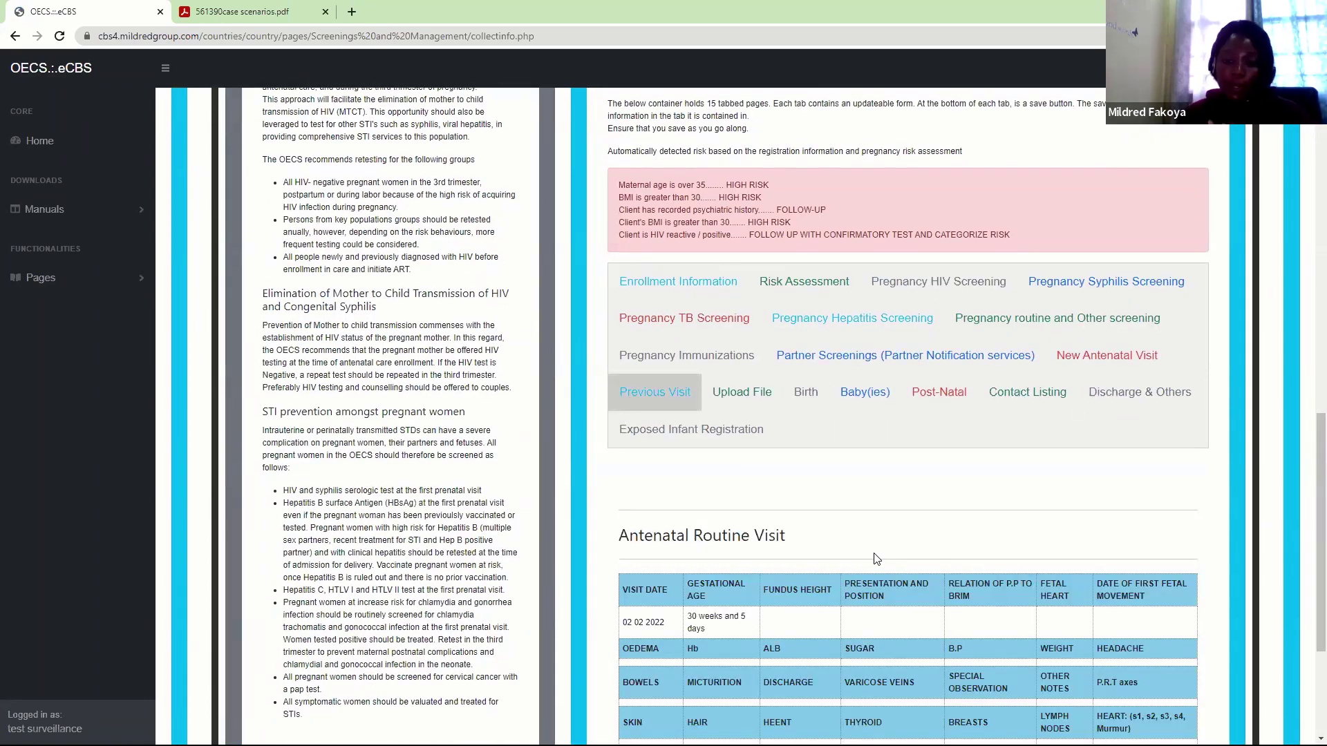
scroll(1308, 602, down, 1)
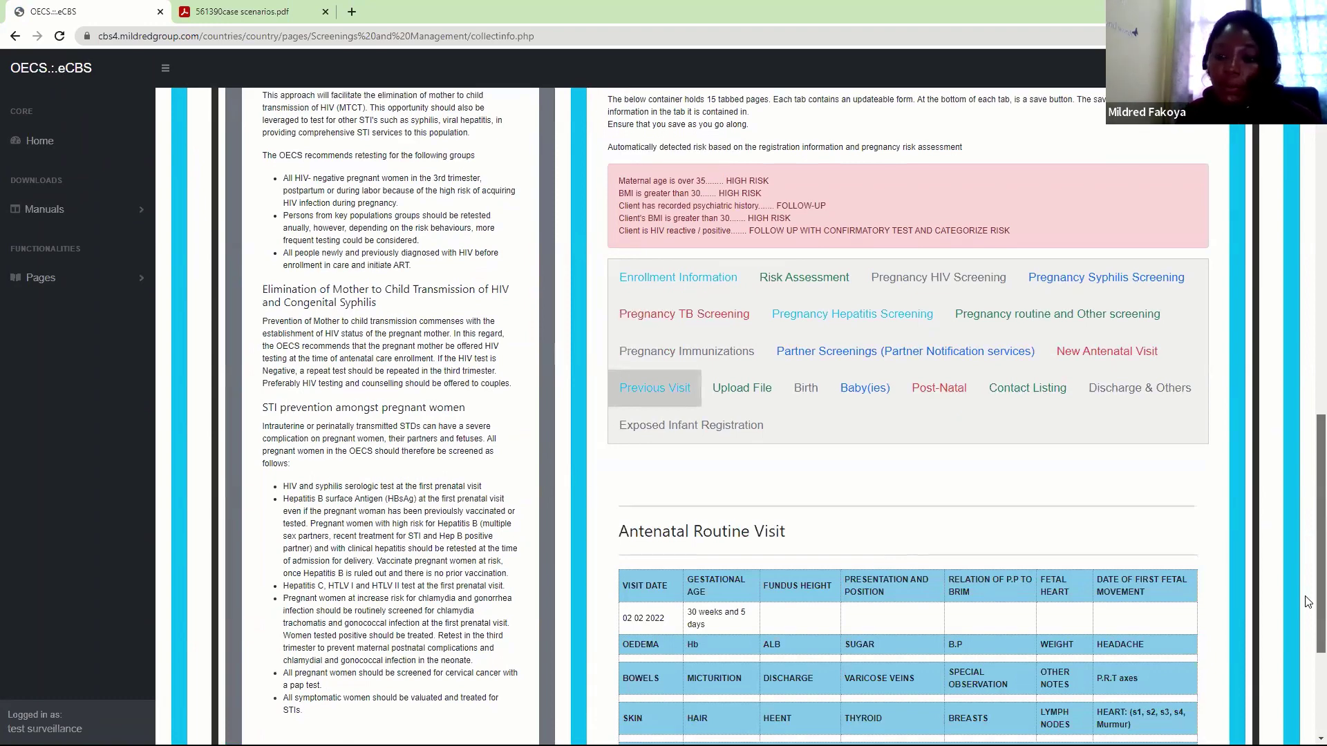
scroll(1308, 602, down, 3)
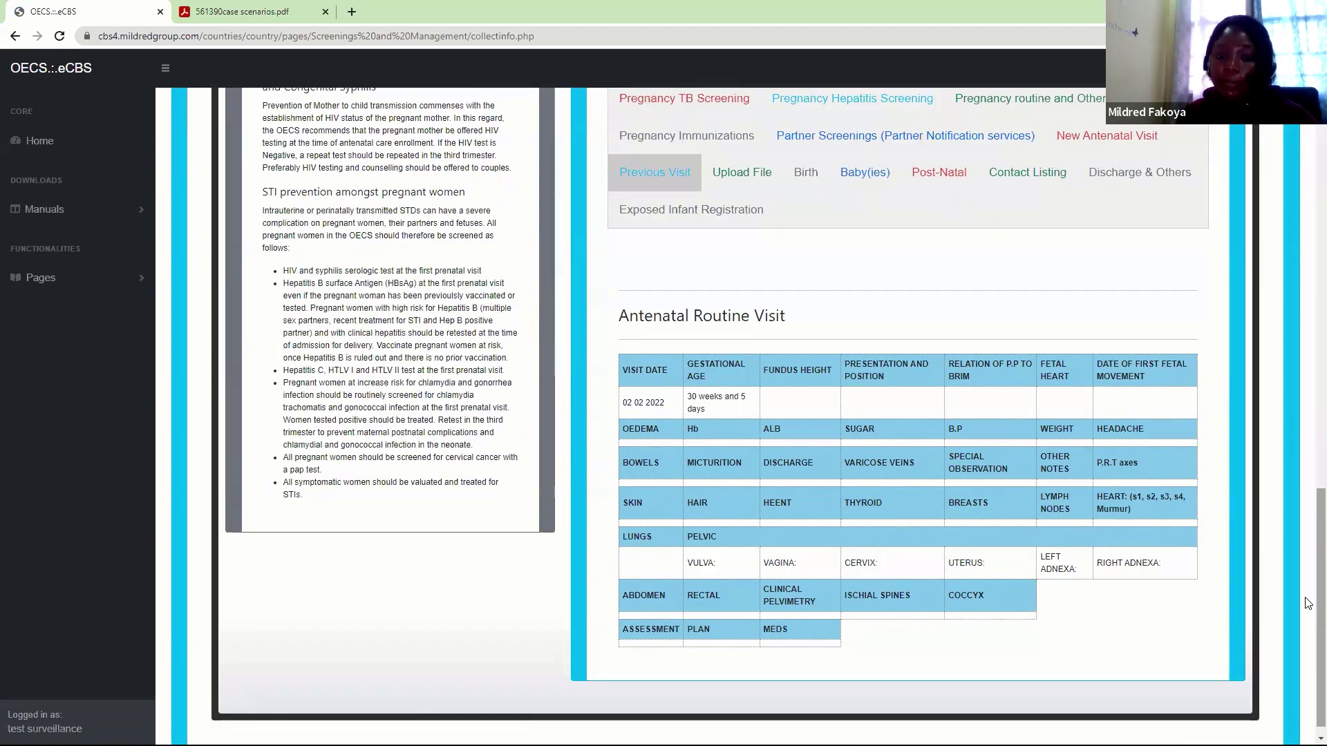